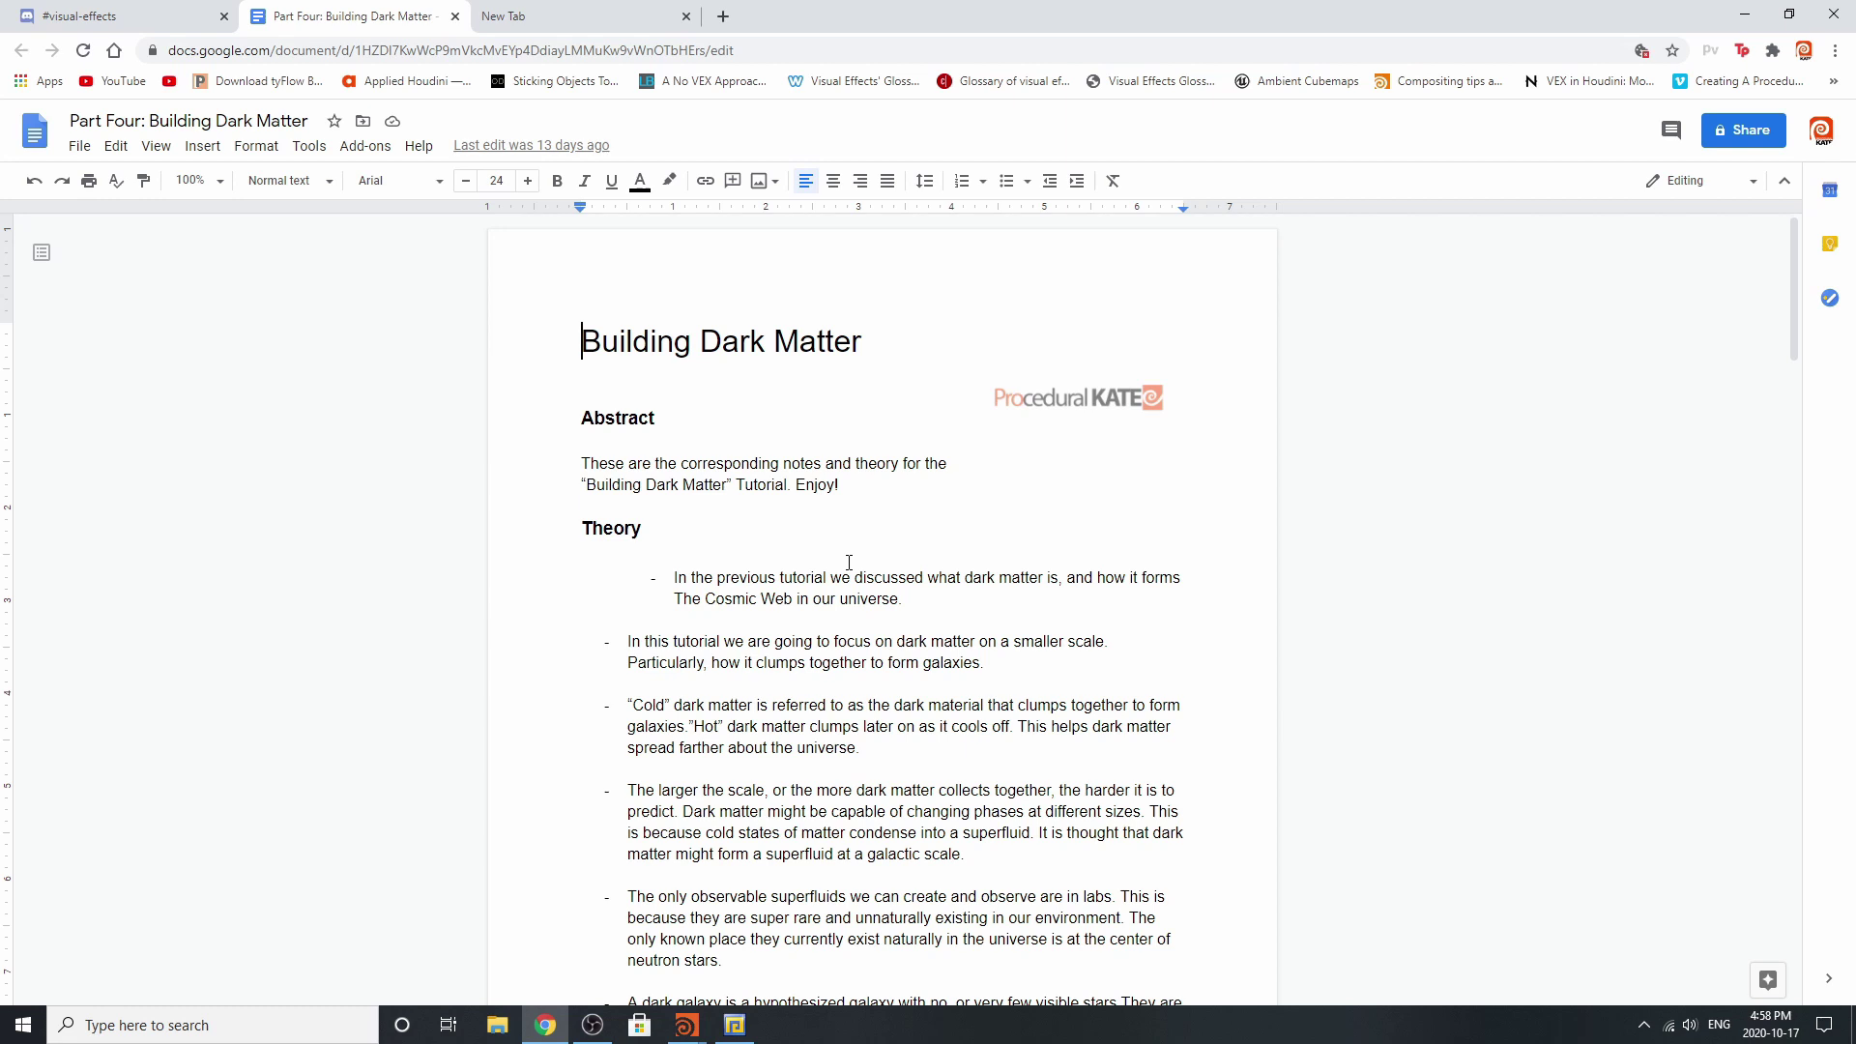
# Read through the Building Dark Matter notes, from the abstract and theory to the tutorial goal and the Coddington's Nebula image.
pyautogui.scroll(-1, 849, 562)
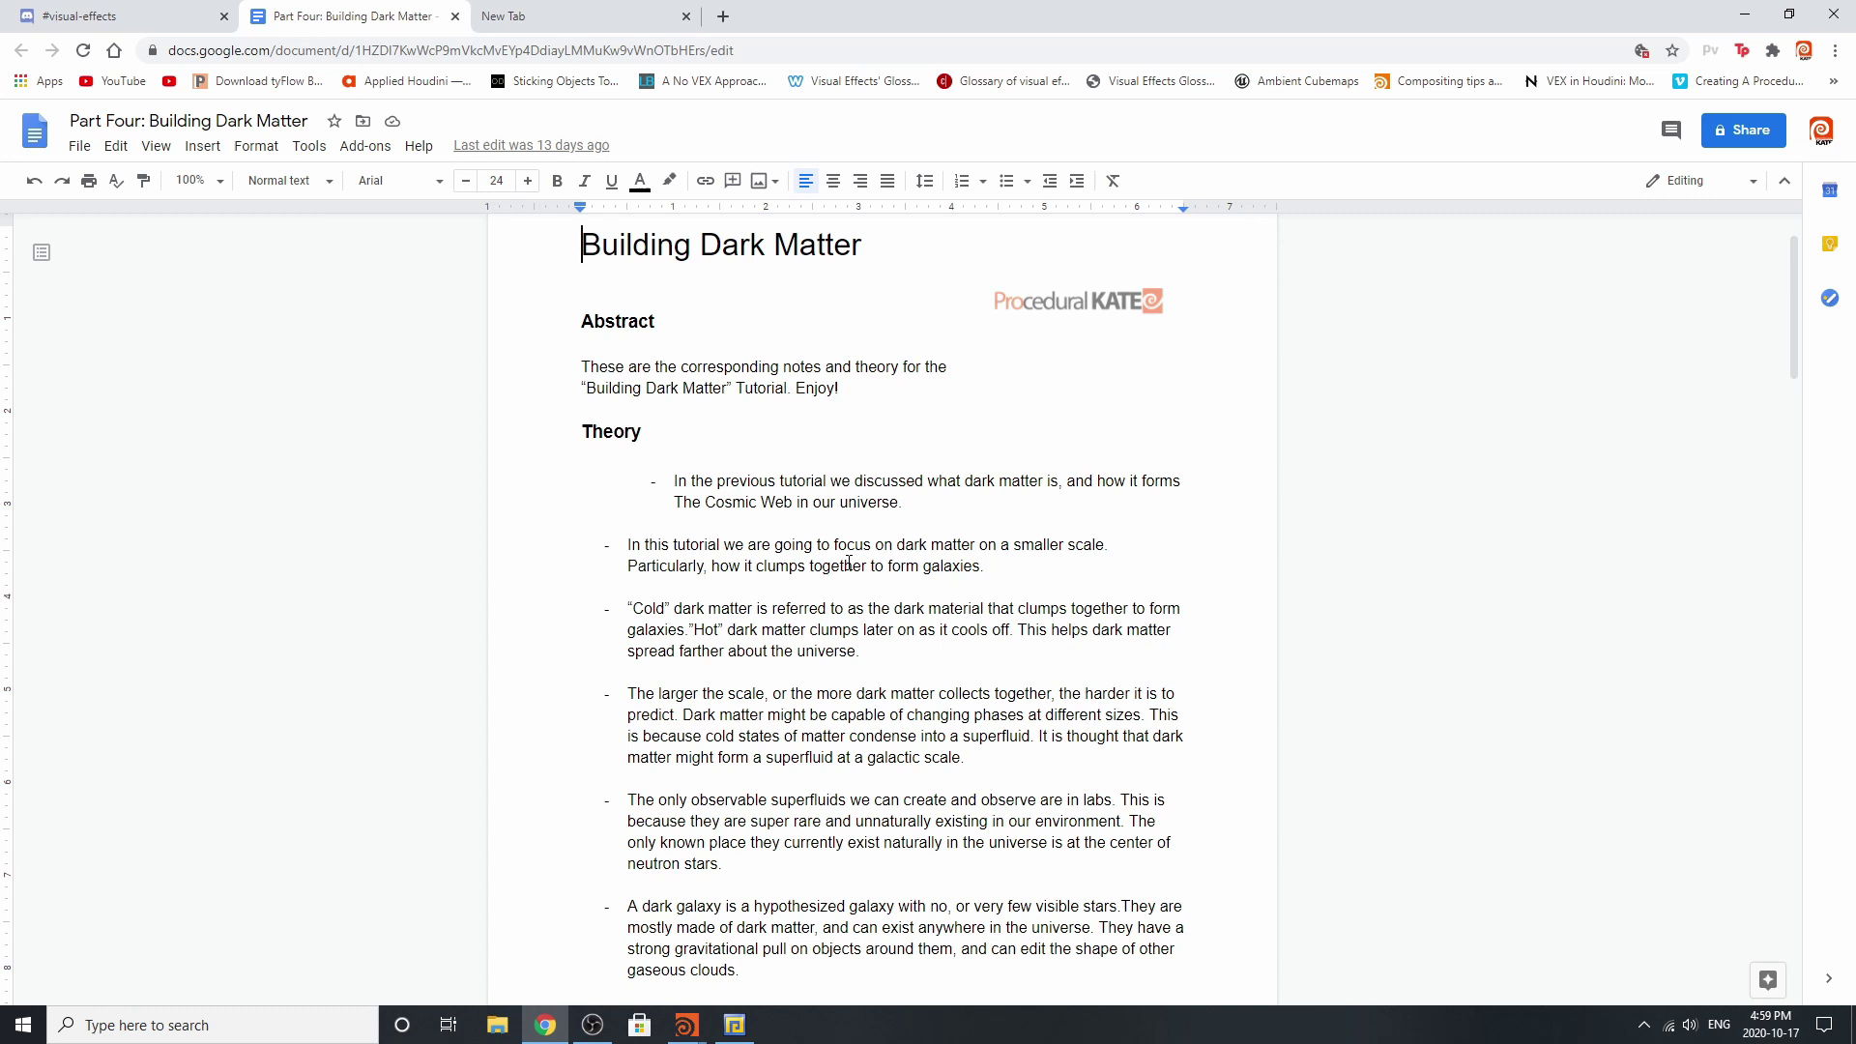
pyautogui.scroll(-2, 849, 564)
pyautogui.scroll(-2, 849, 564)
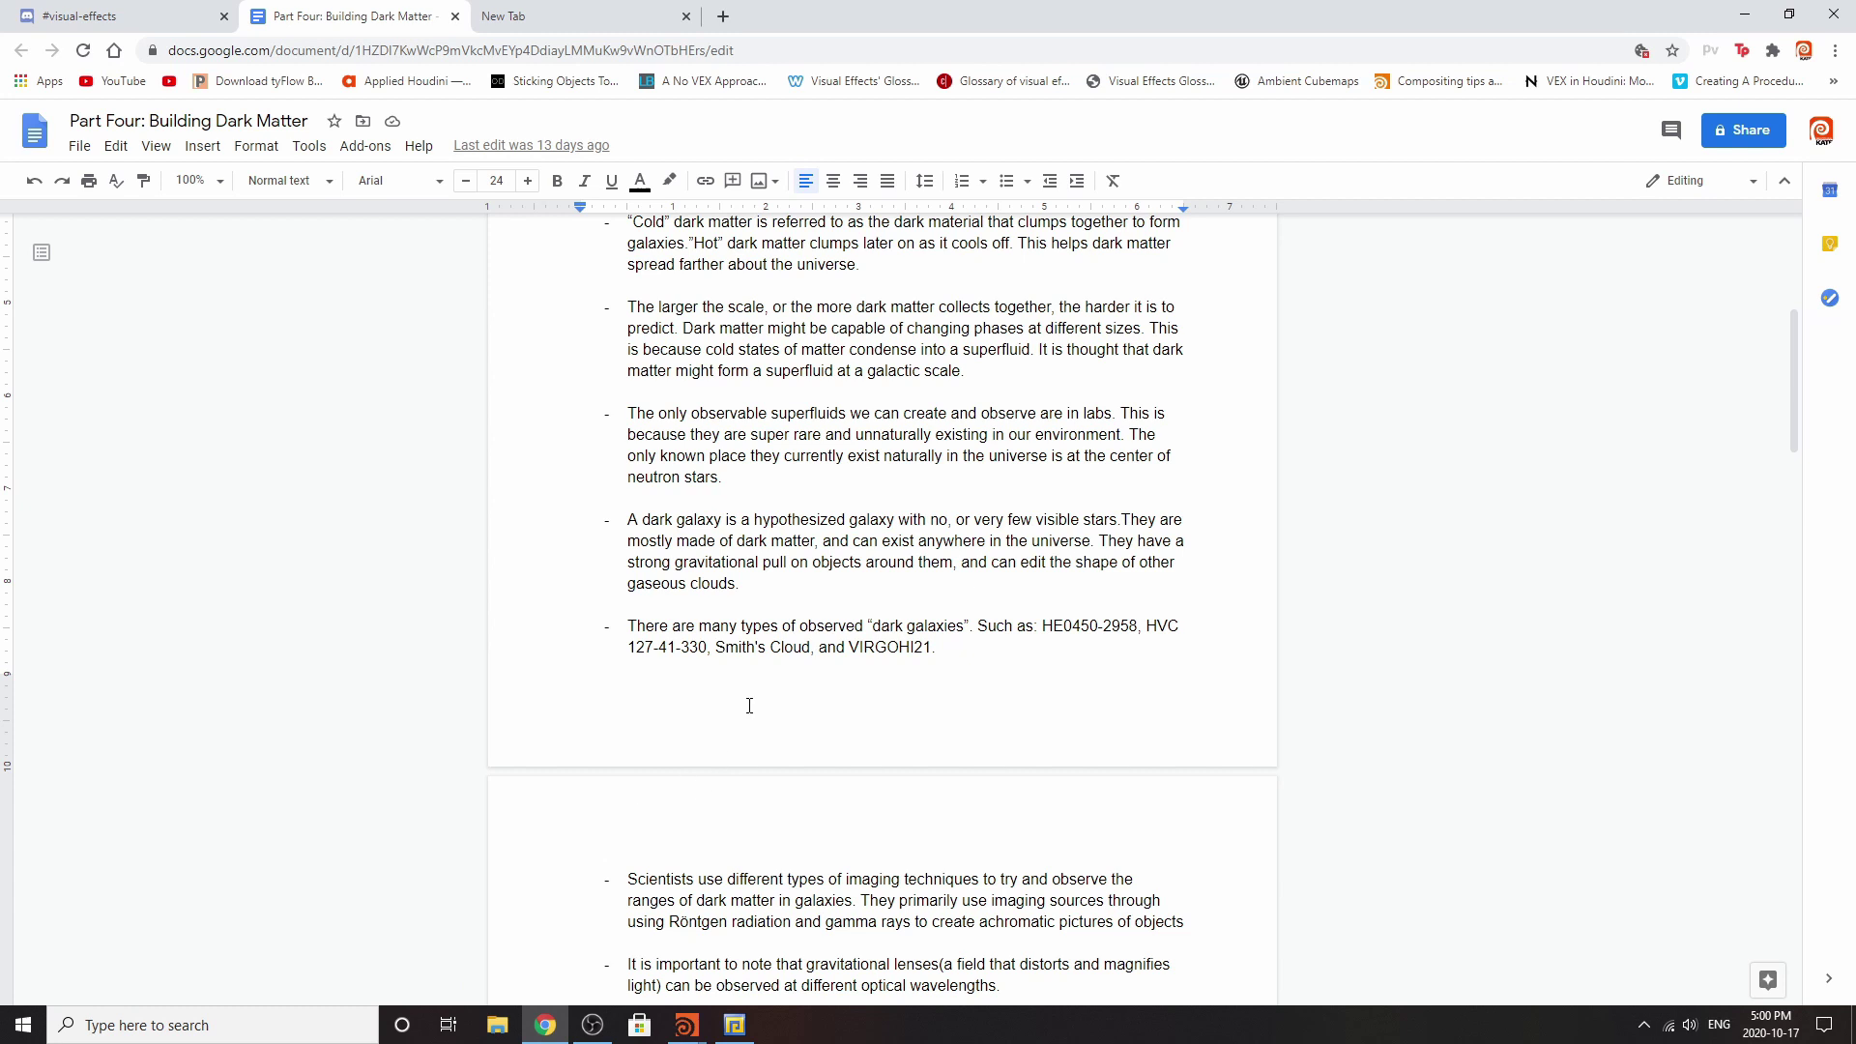
pyautogui.scroll(-5, 961, 671)
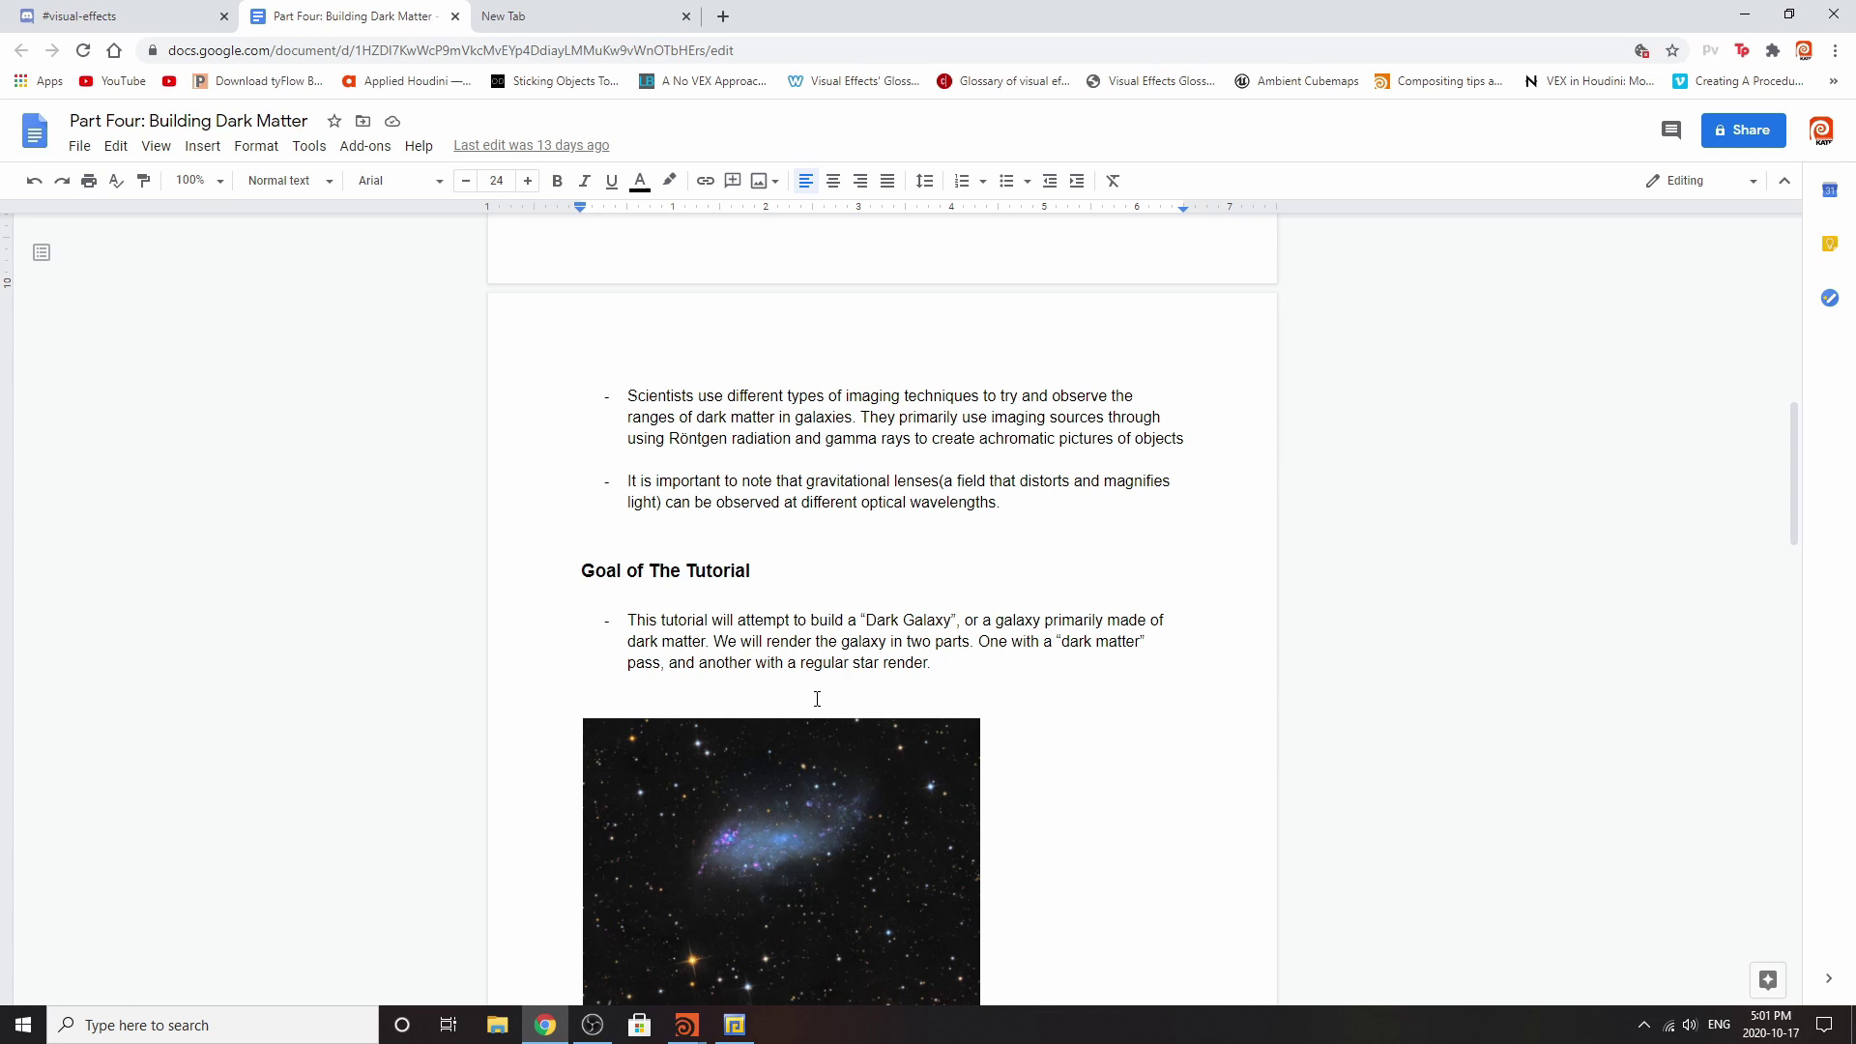
pyautogui.scroll(-4, 817, 699)
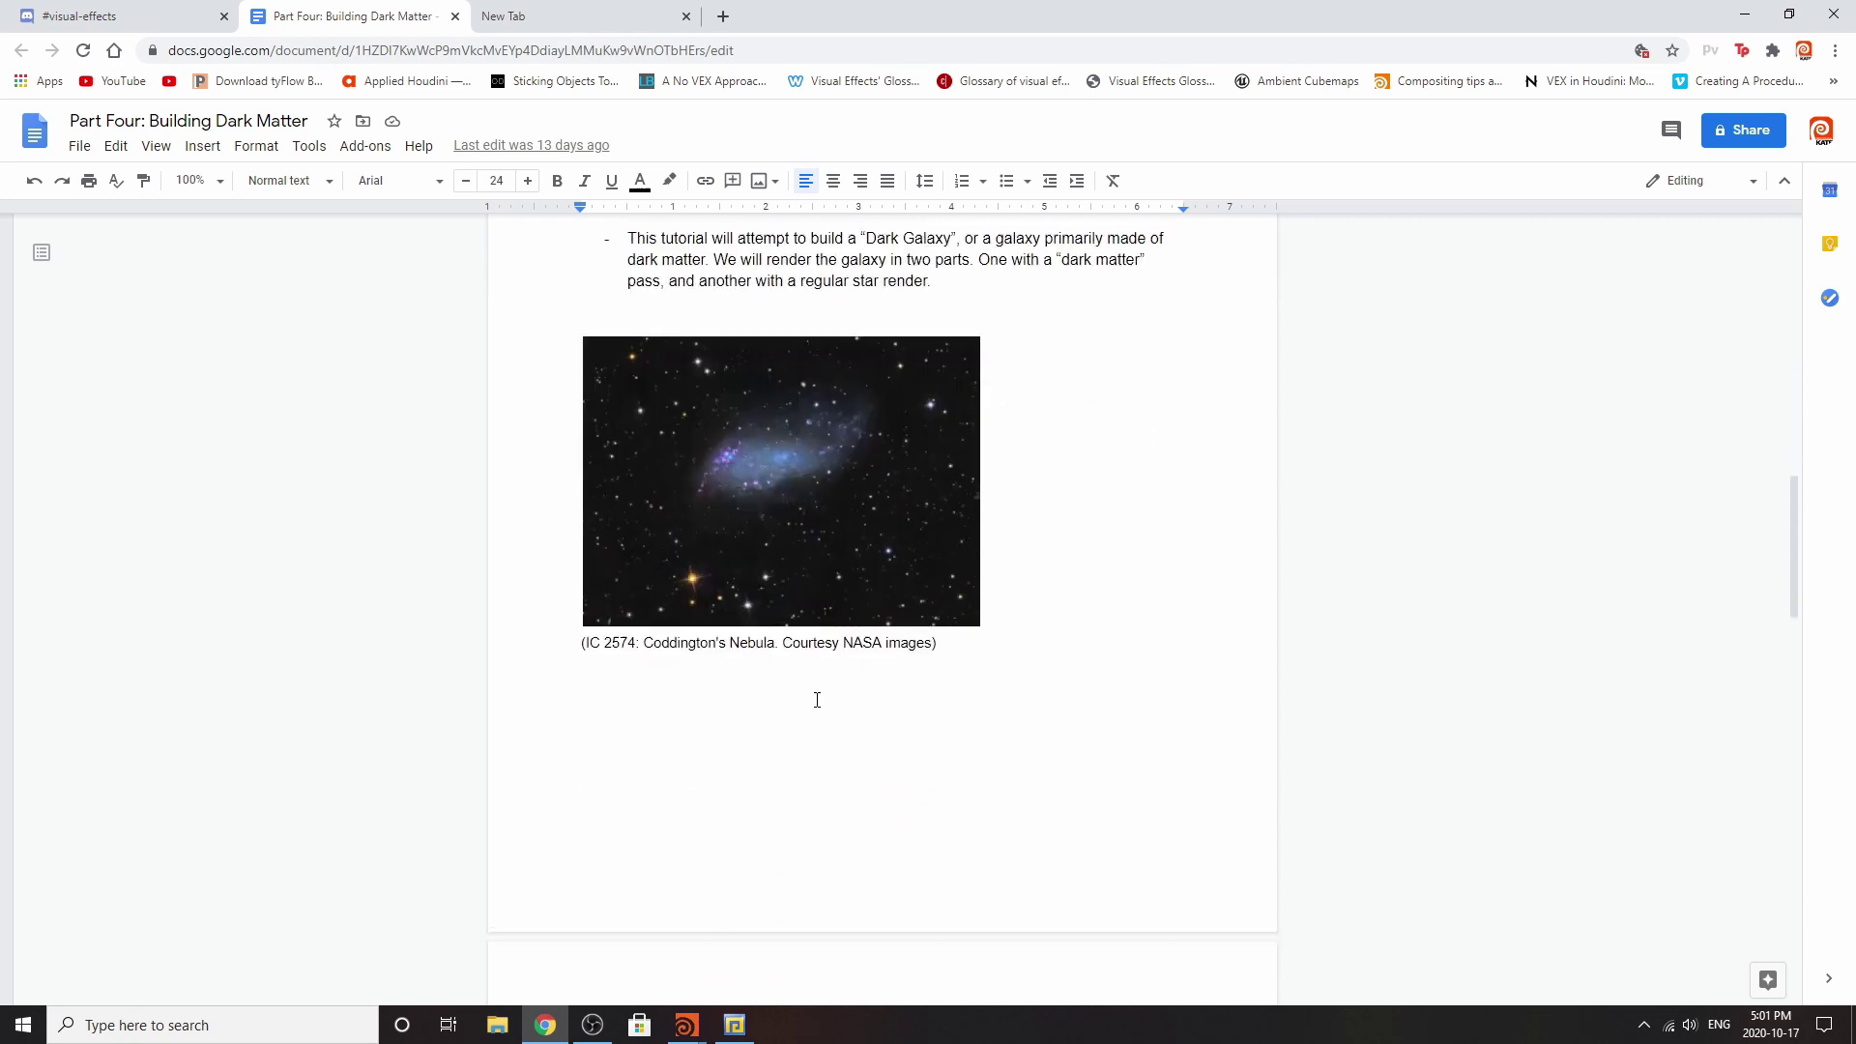
pyautogui.scroll(2, 816, 700)
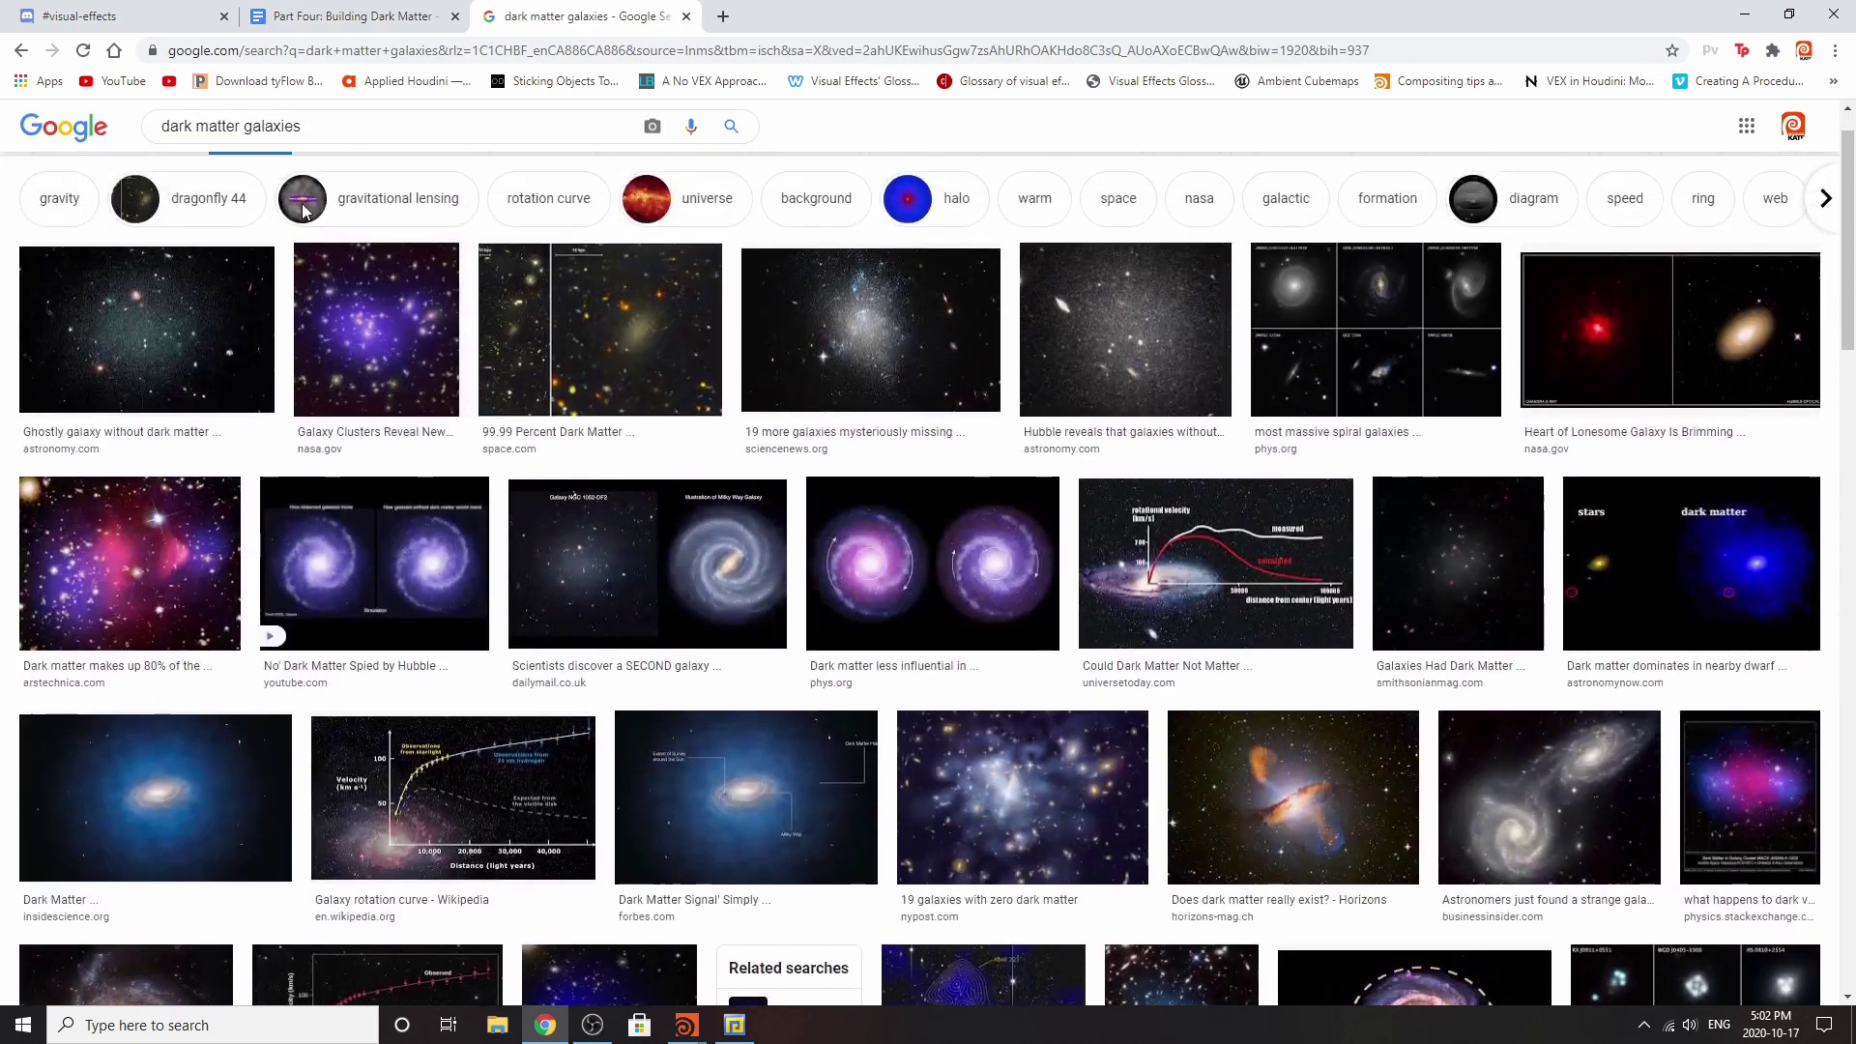
# Browse the dark matter galaxies image results and preview the Space.com, New York Post, Physics World and SciTechDaily reference images.
pyautogui.scroll(1, 302, 212)
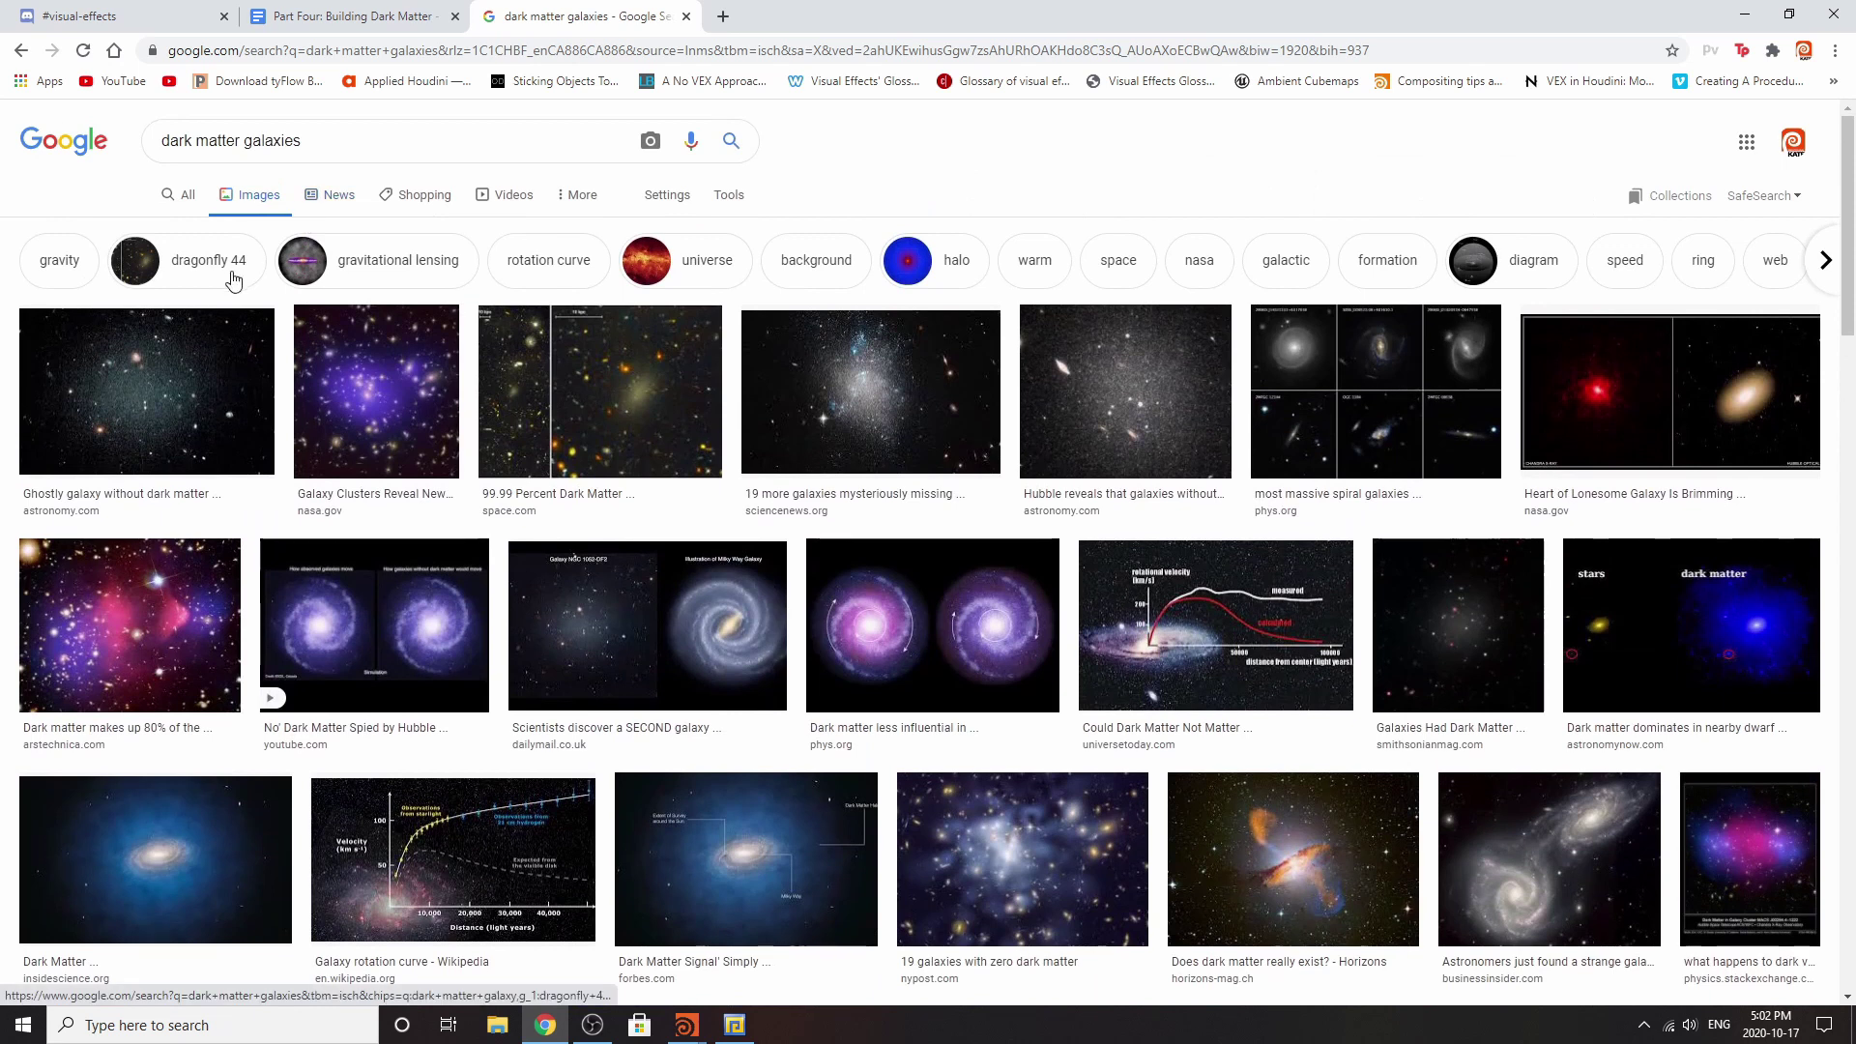
pyautogui.click(696, 416)
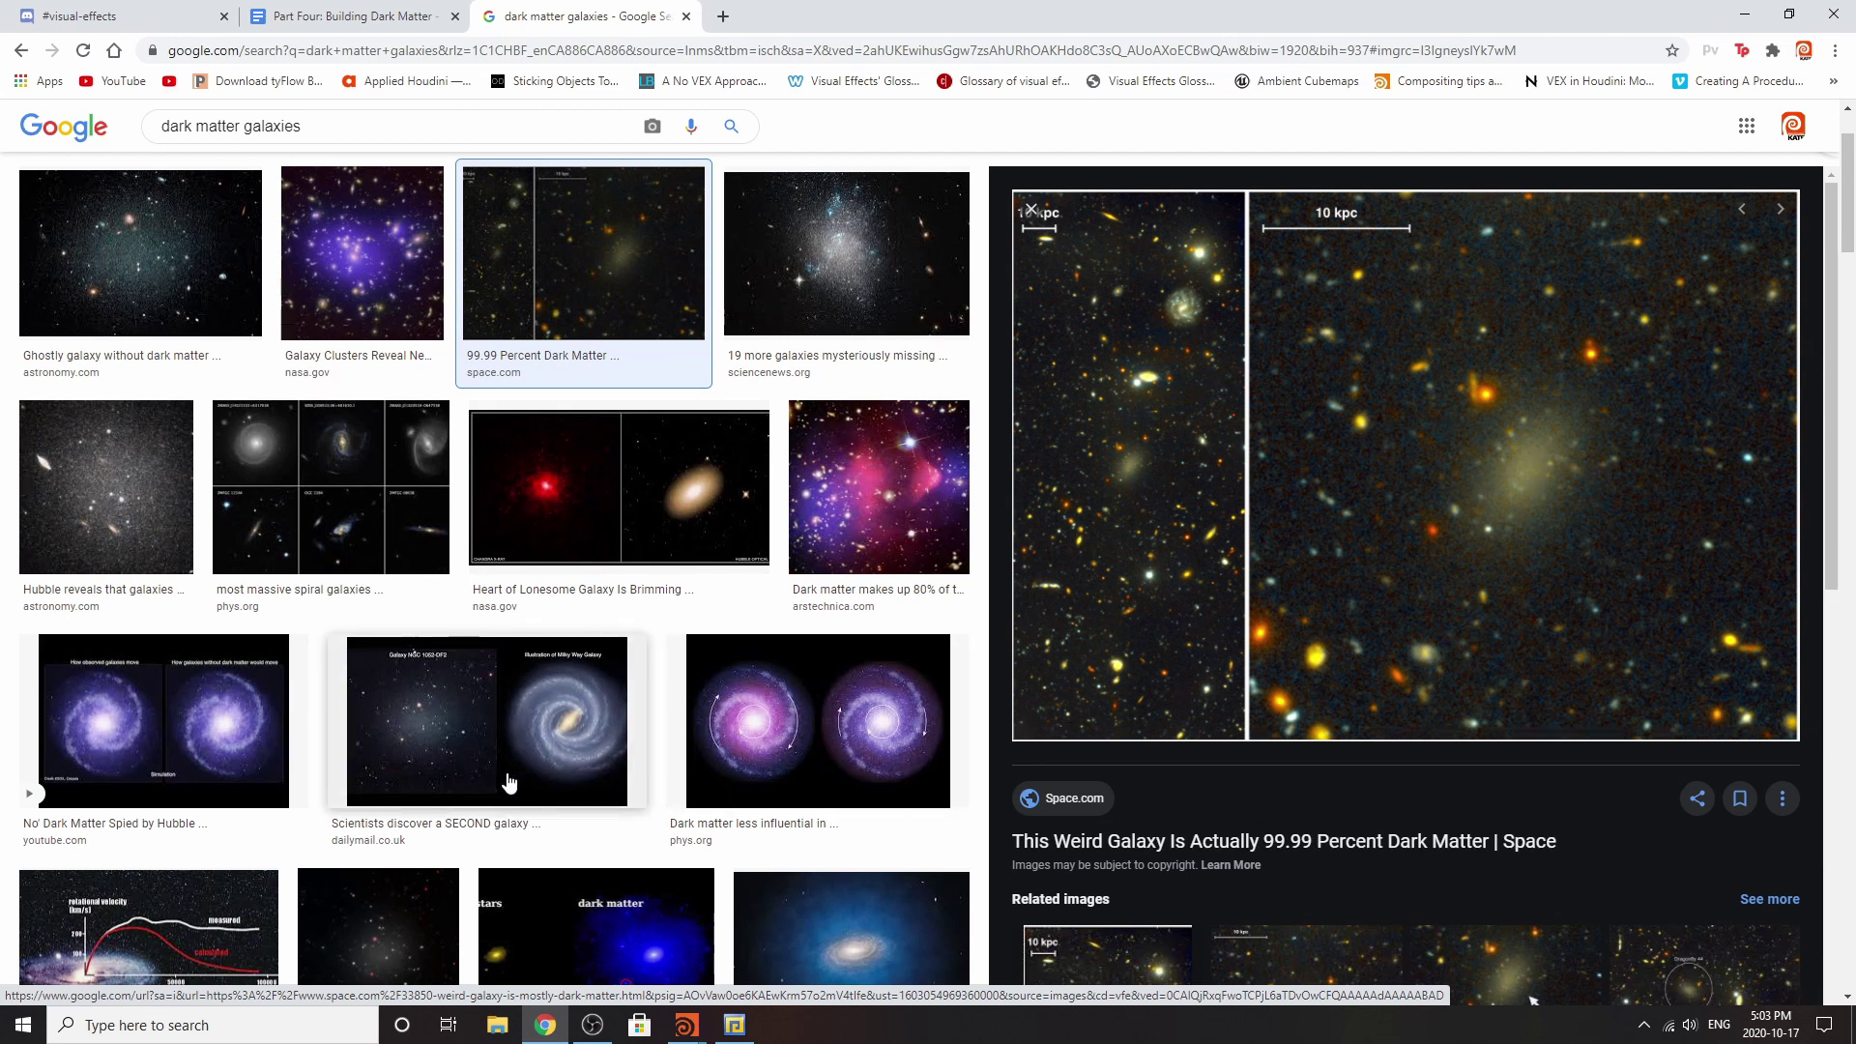
pyautogui.scroll(-7, 510, 781)
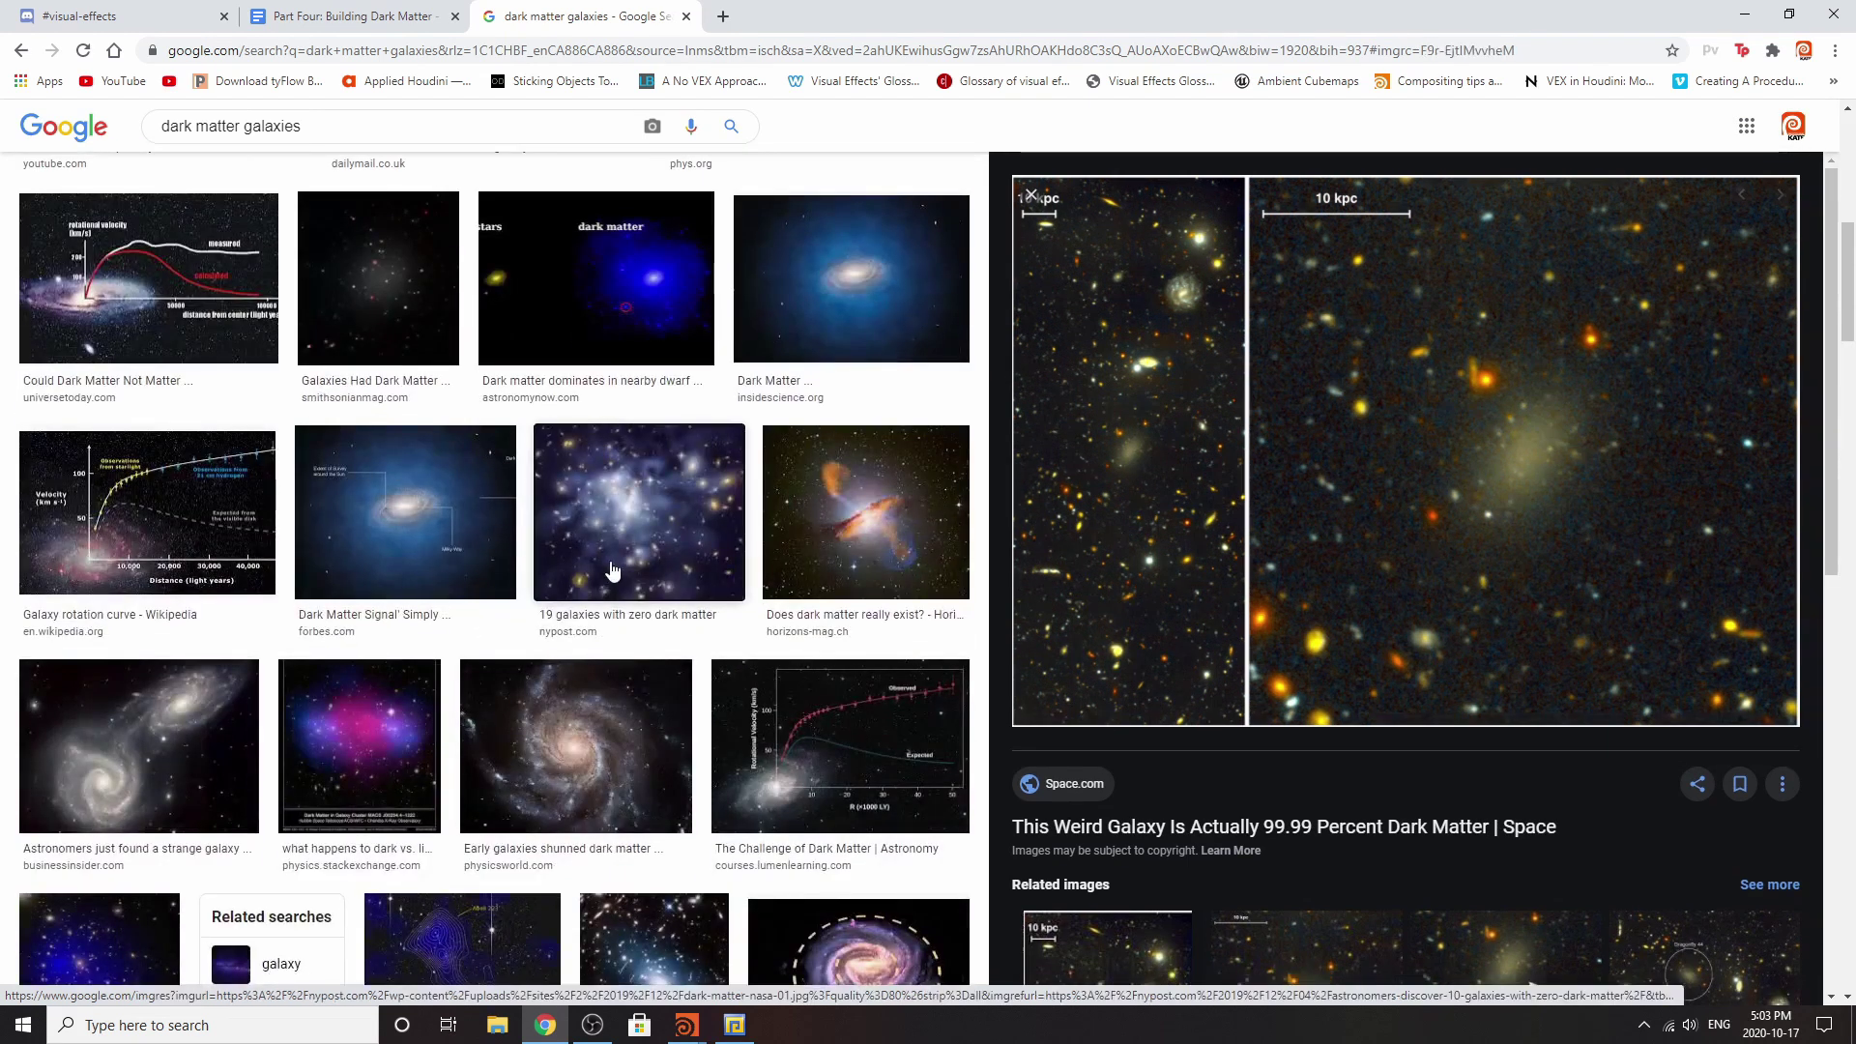
pyautogui.click(612, 571)
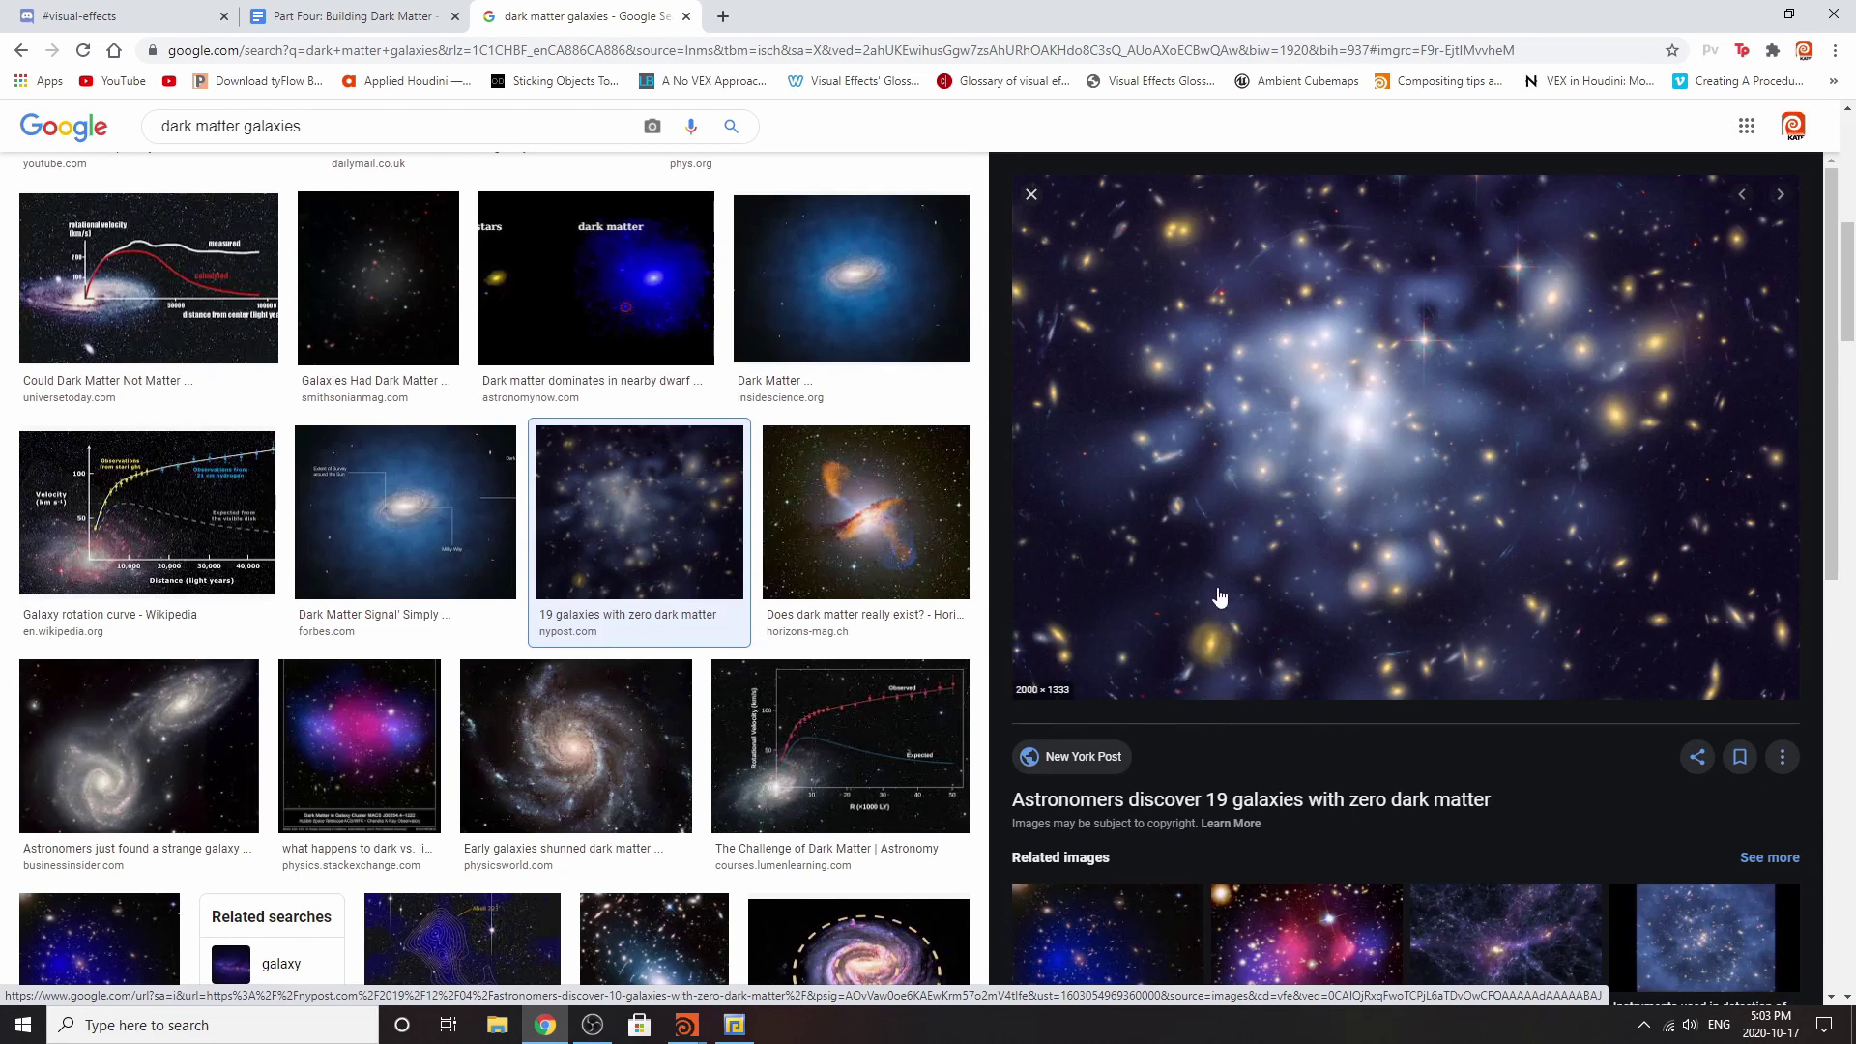
pyautogui.scroll(-4, 880, 727)
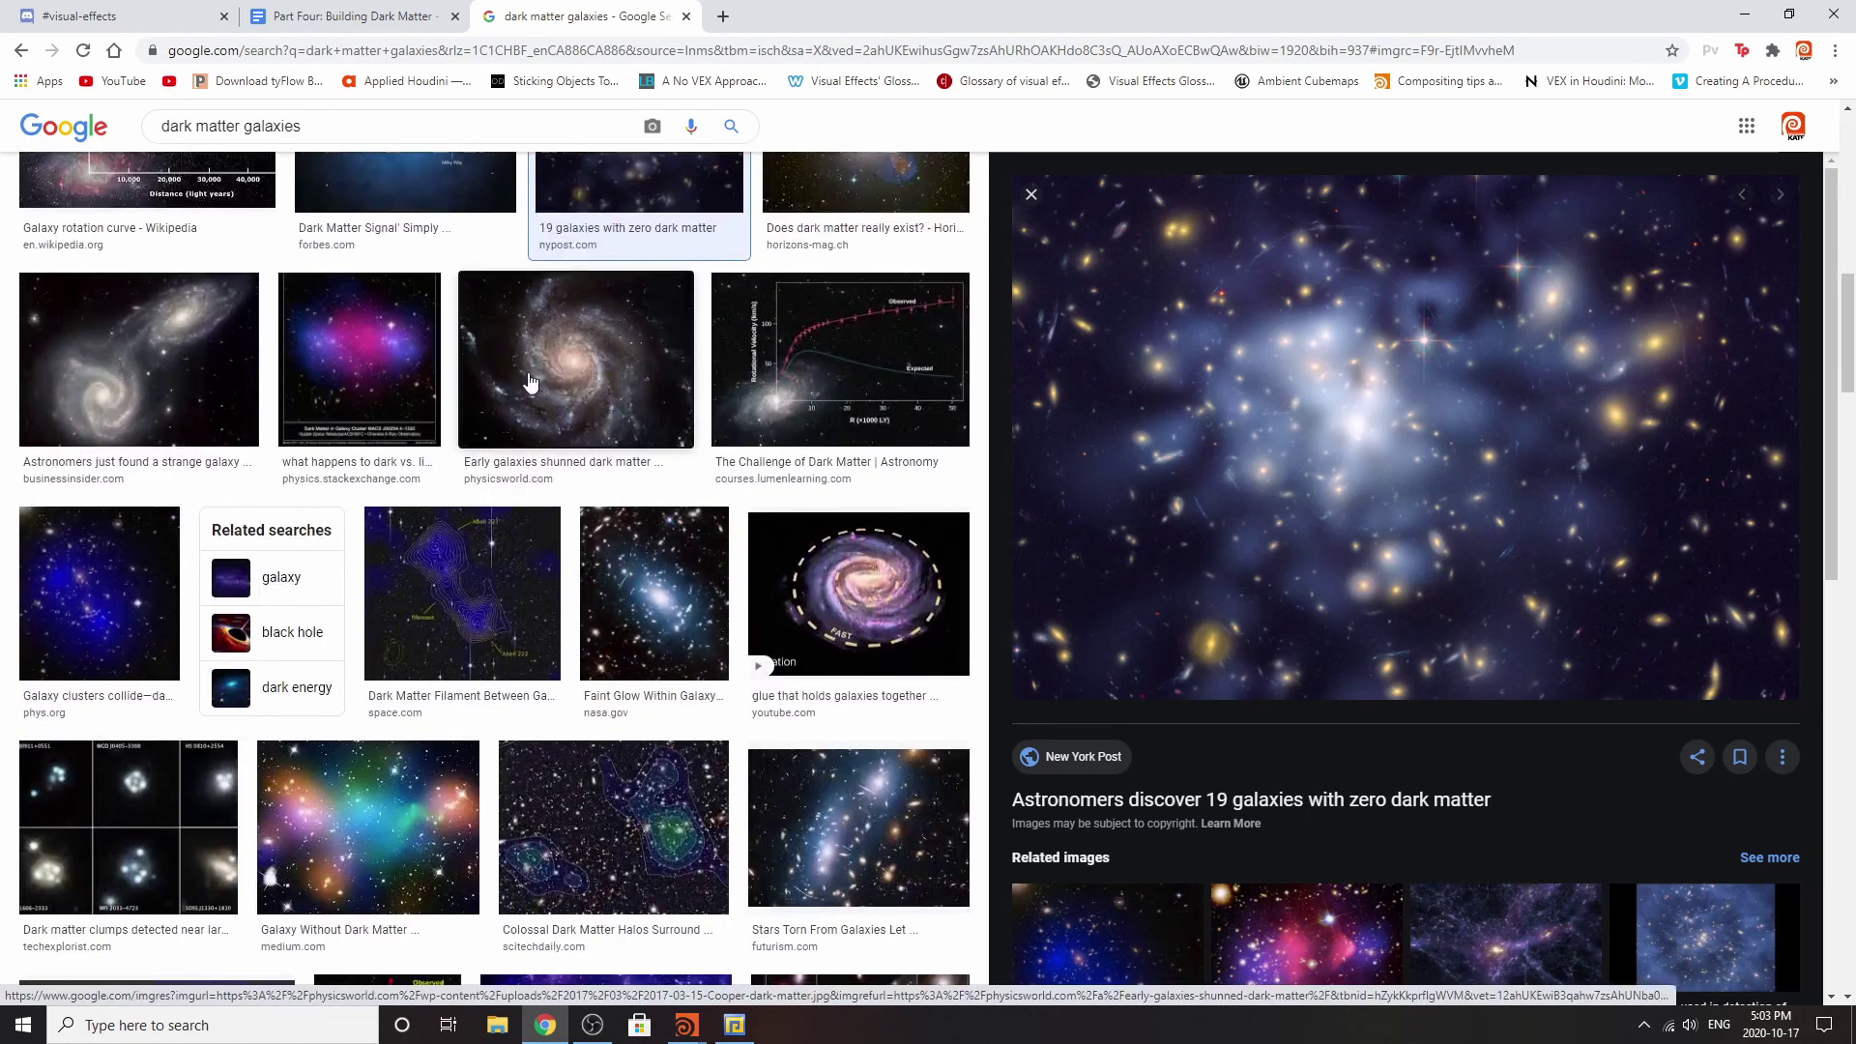
pyautogui.click(515, 414)
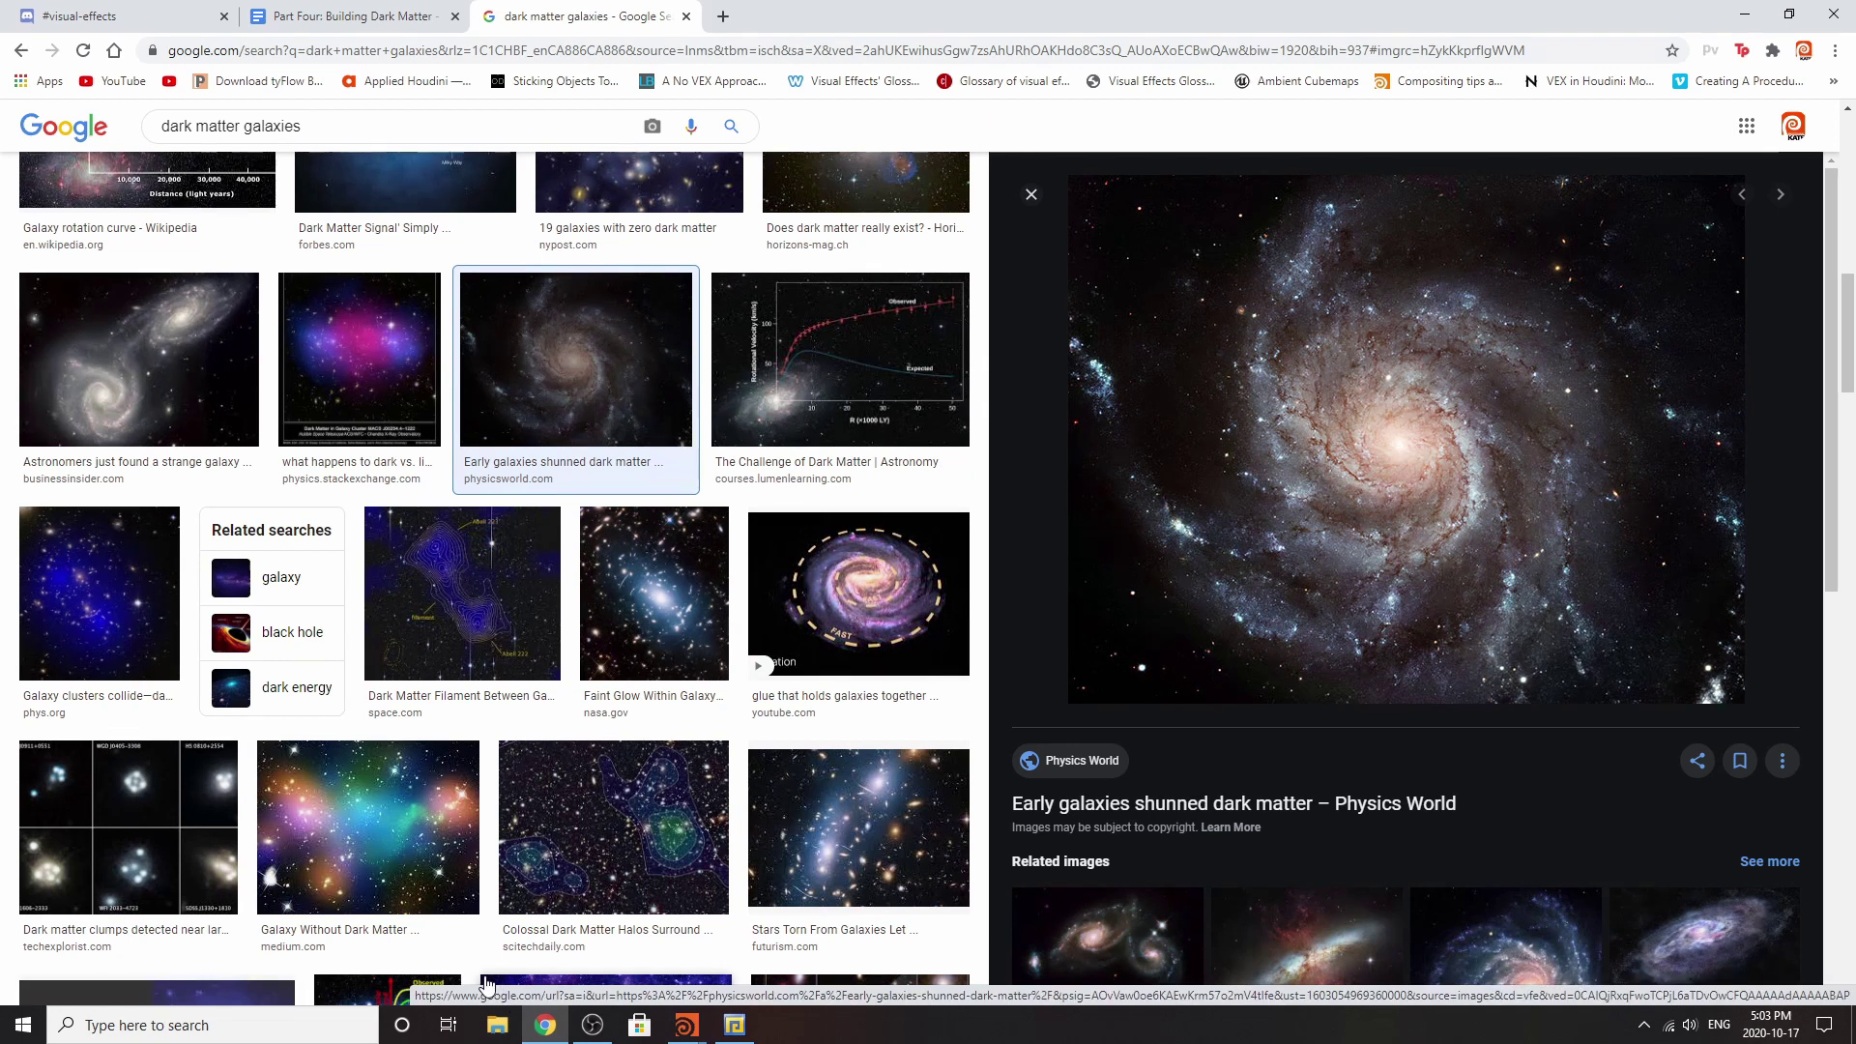
pyautogui.click(595, 812)
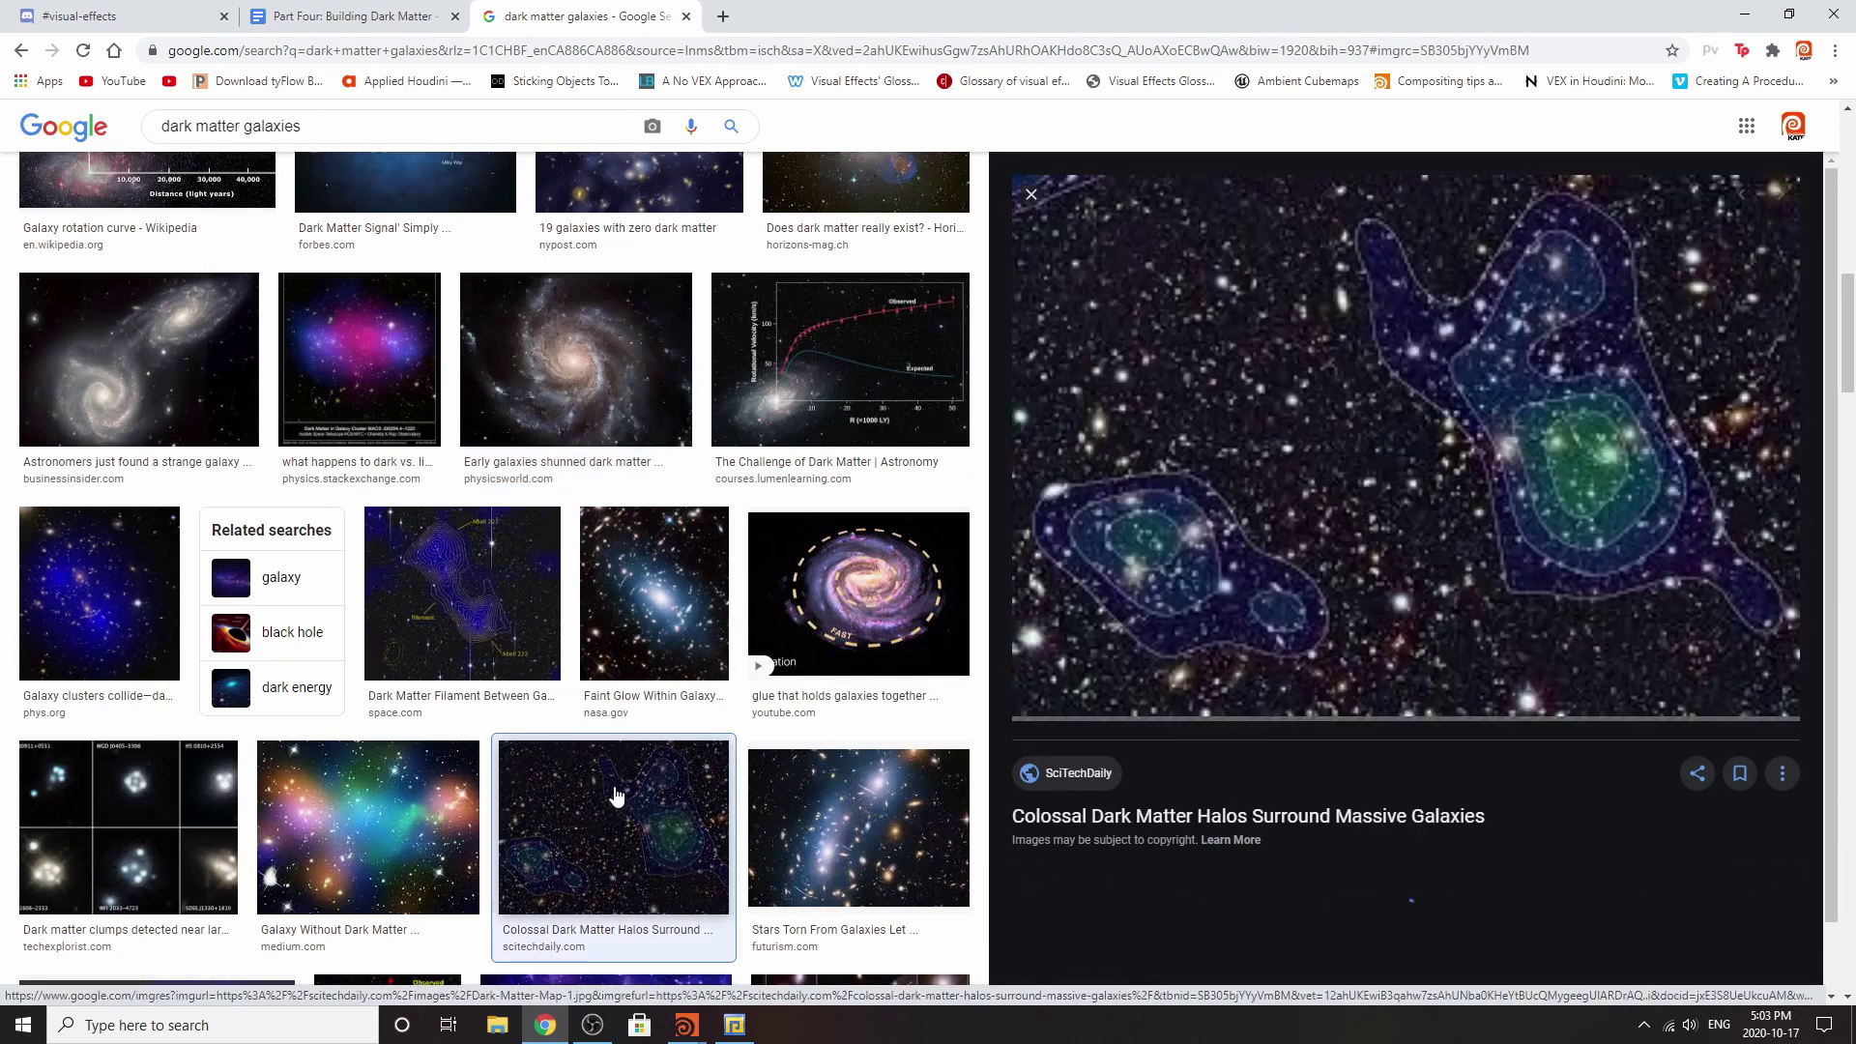
pyautogui.scroll(4, 593, 818)
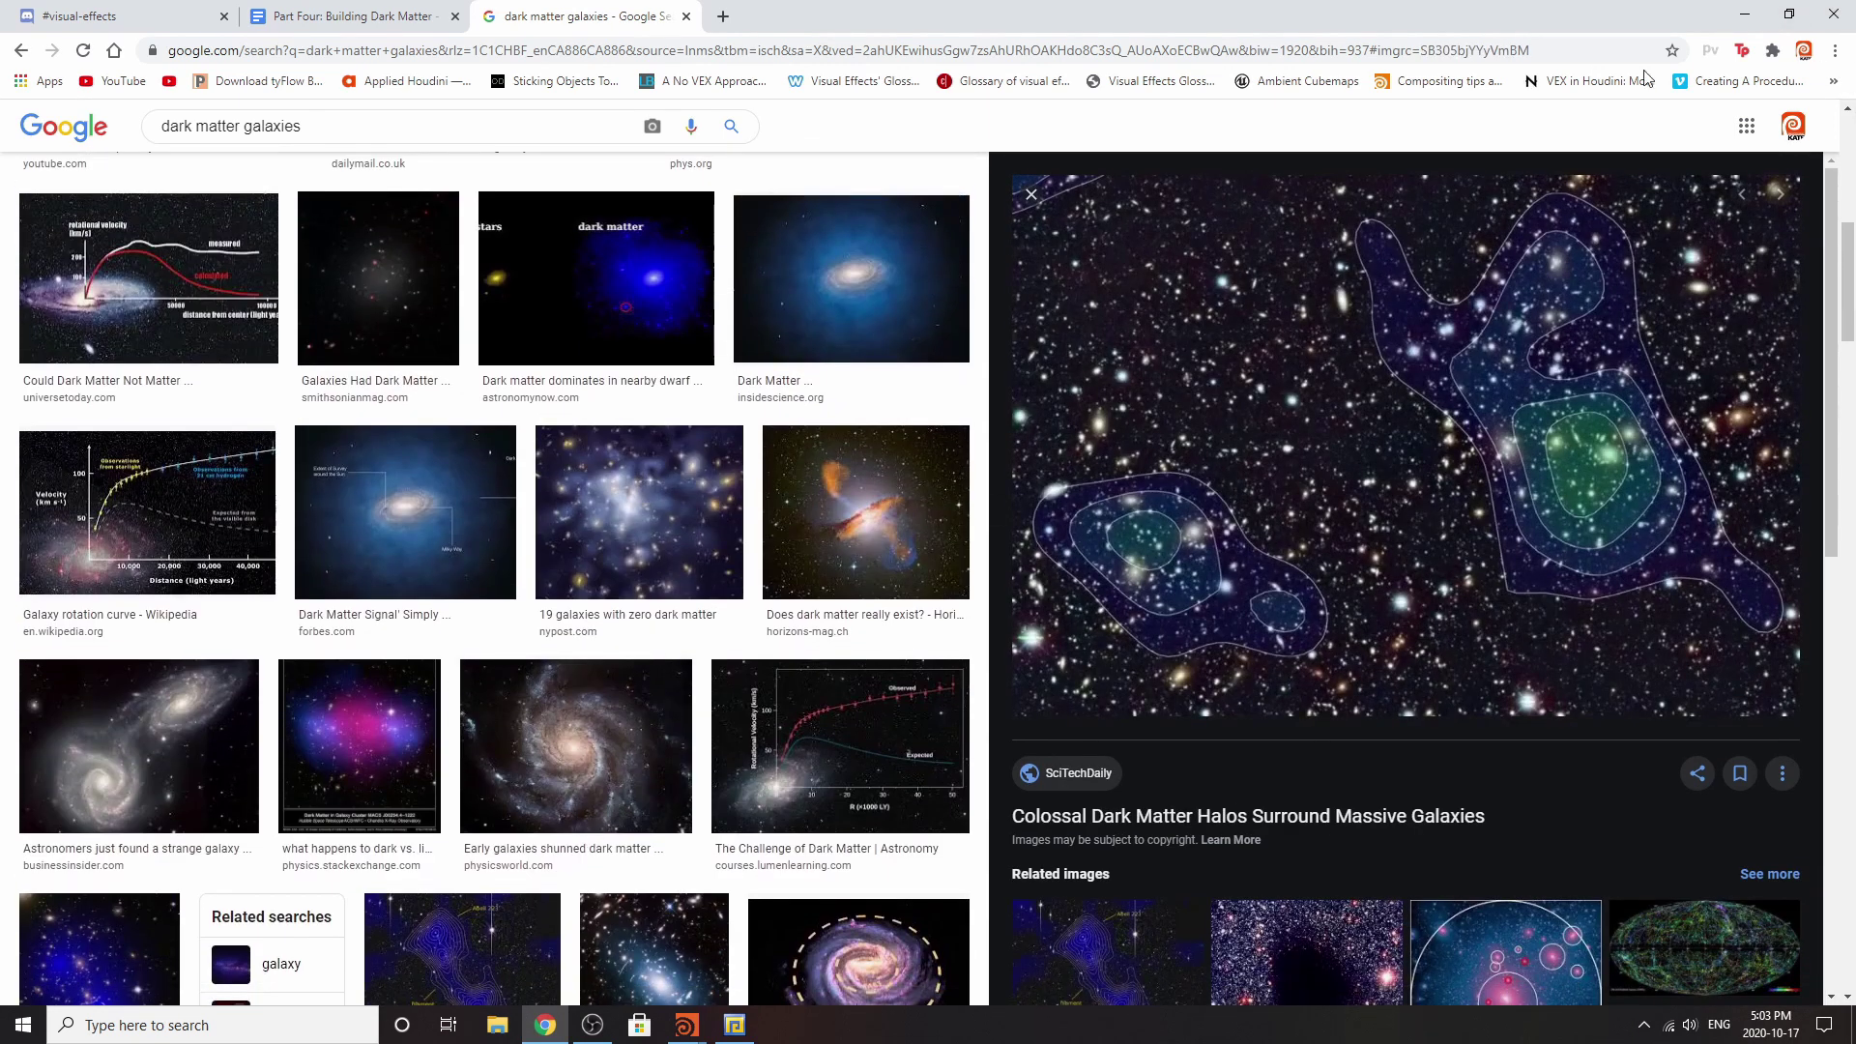
pyautogui.click(1031, 194)
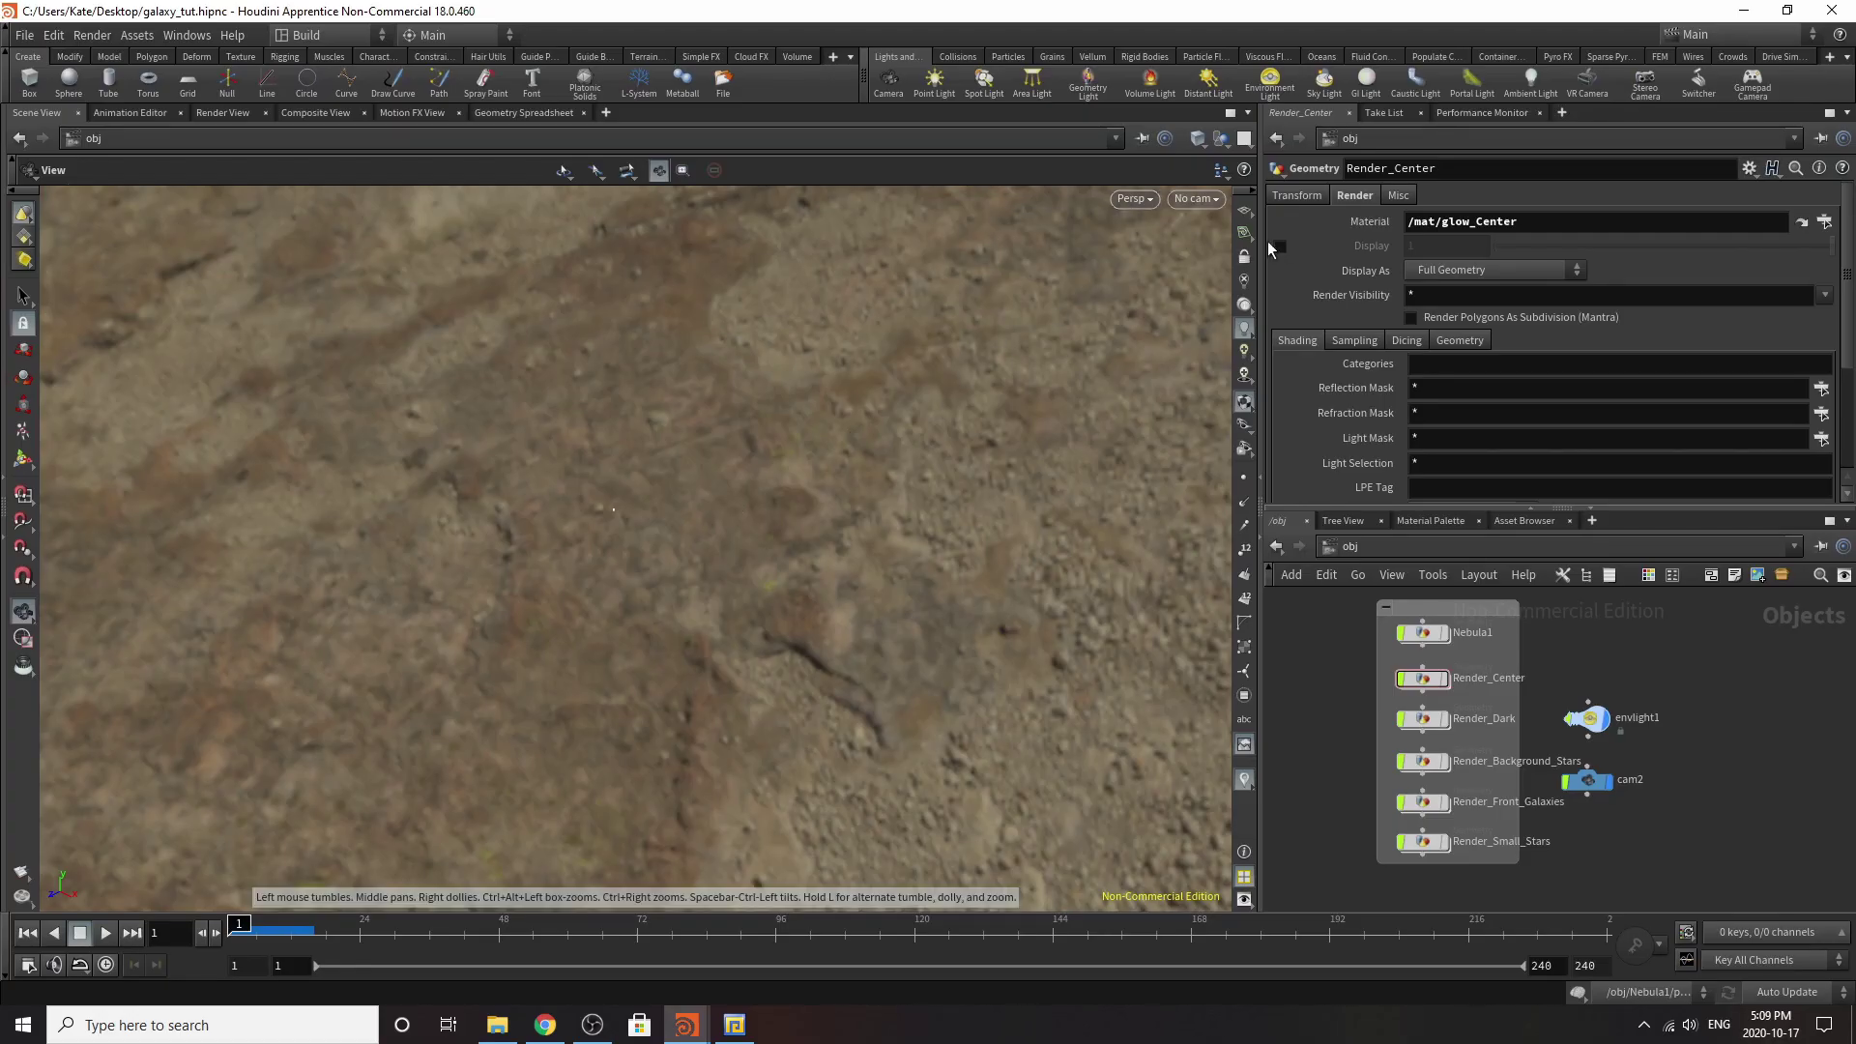
pyautogui.scroll(-3, 1598, 865)
pyautogui.scroll(2, 1547, 880)
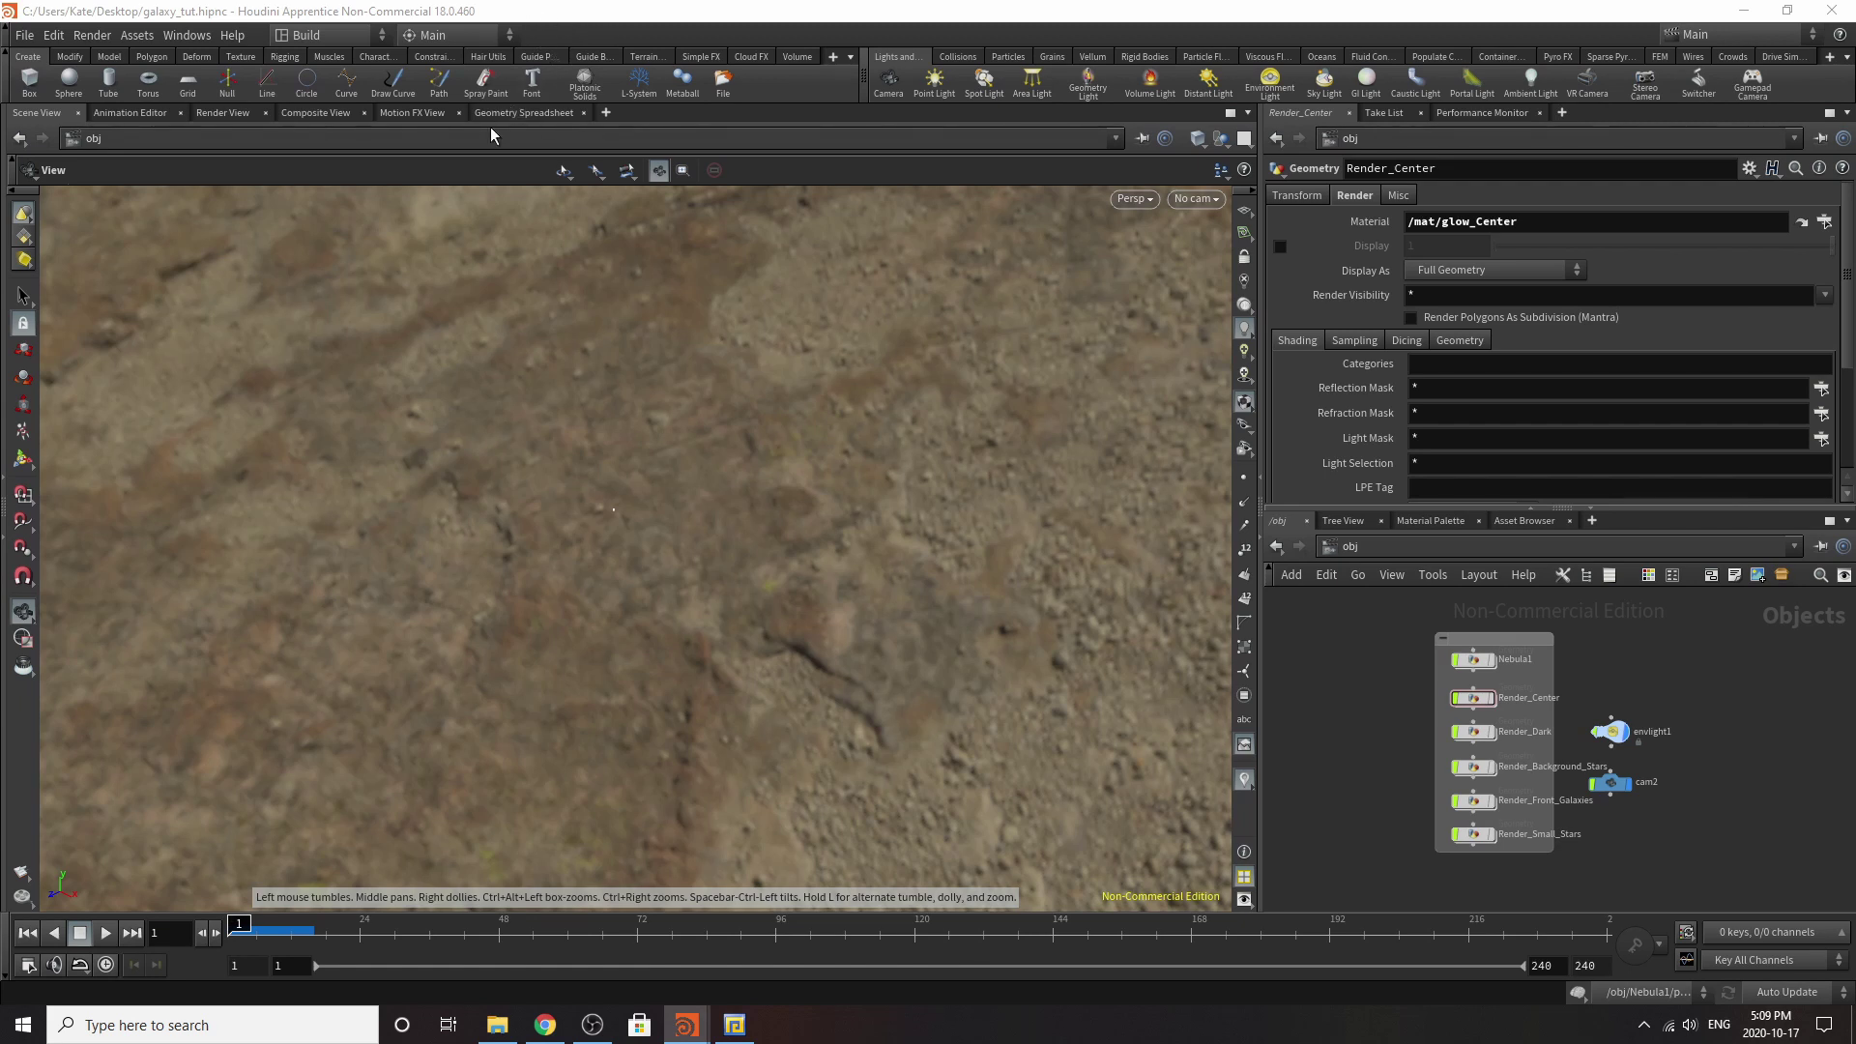
pyautogui.click(24, 36)
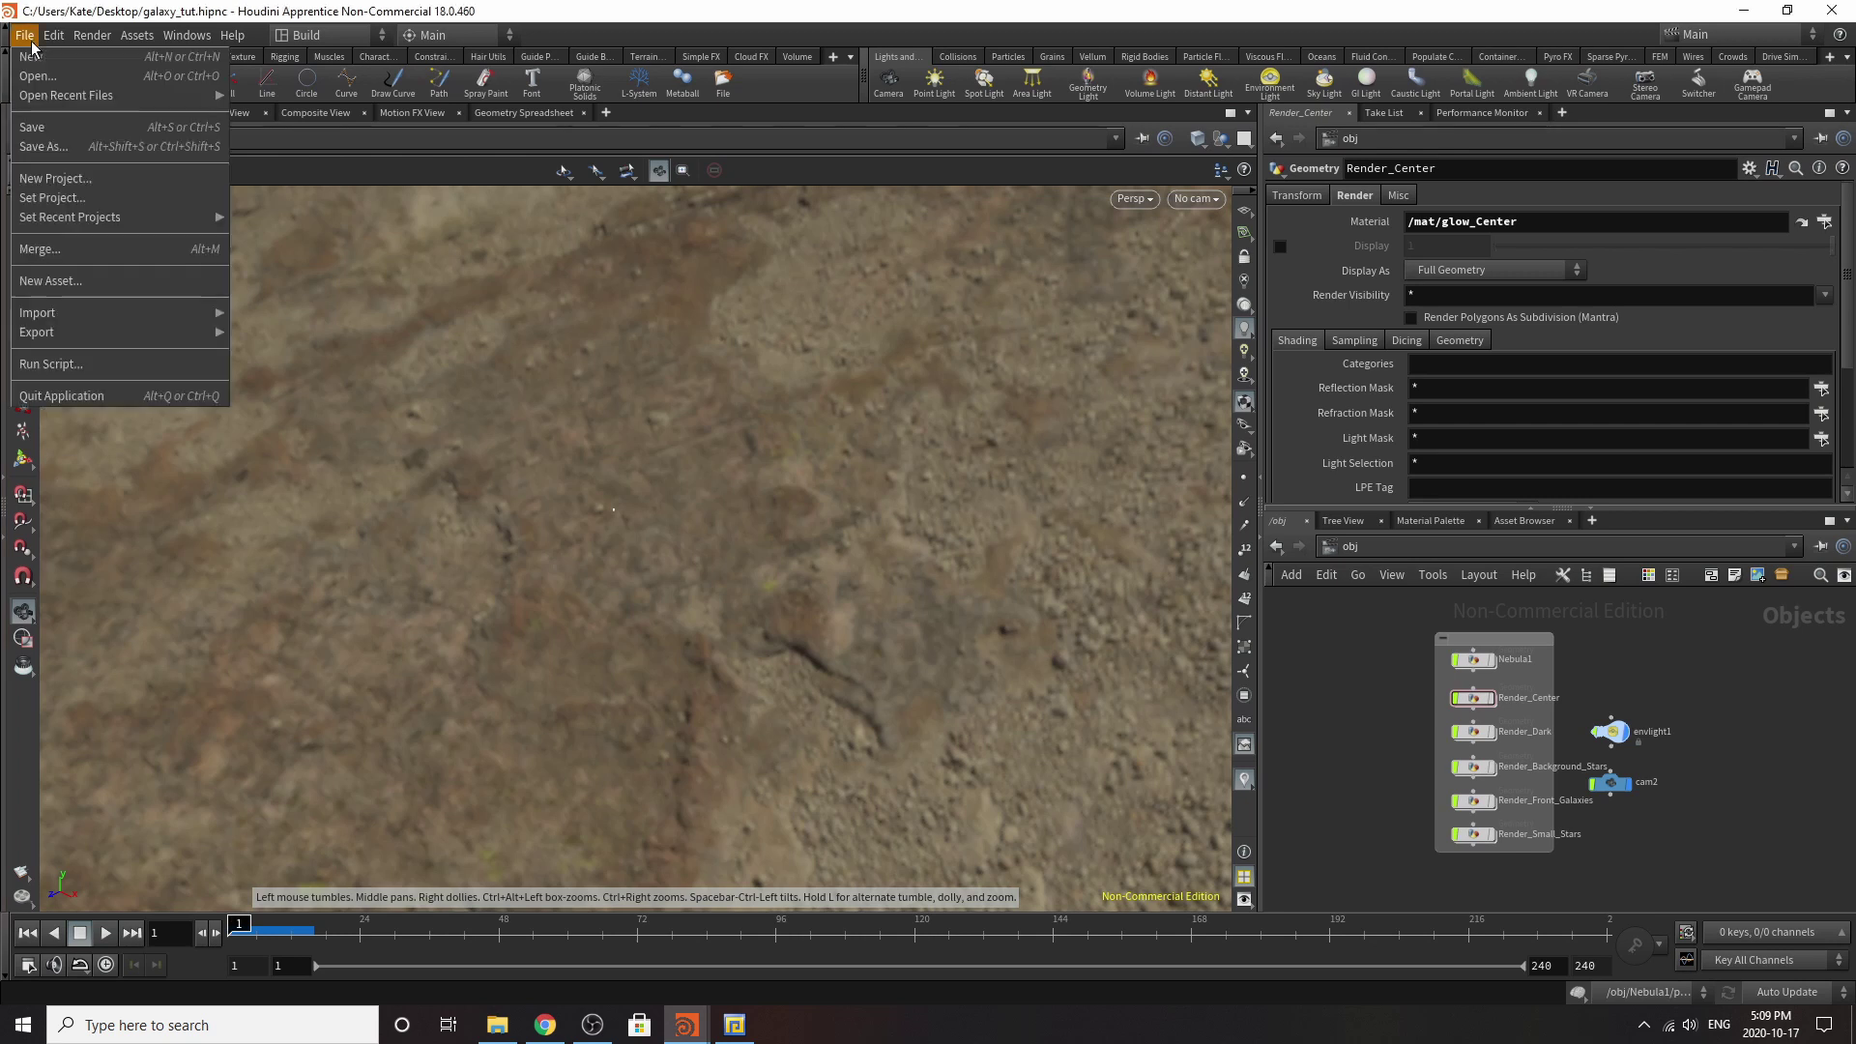
pyautogui.moveTo(186, 35)
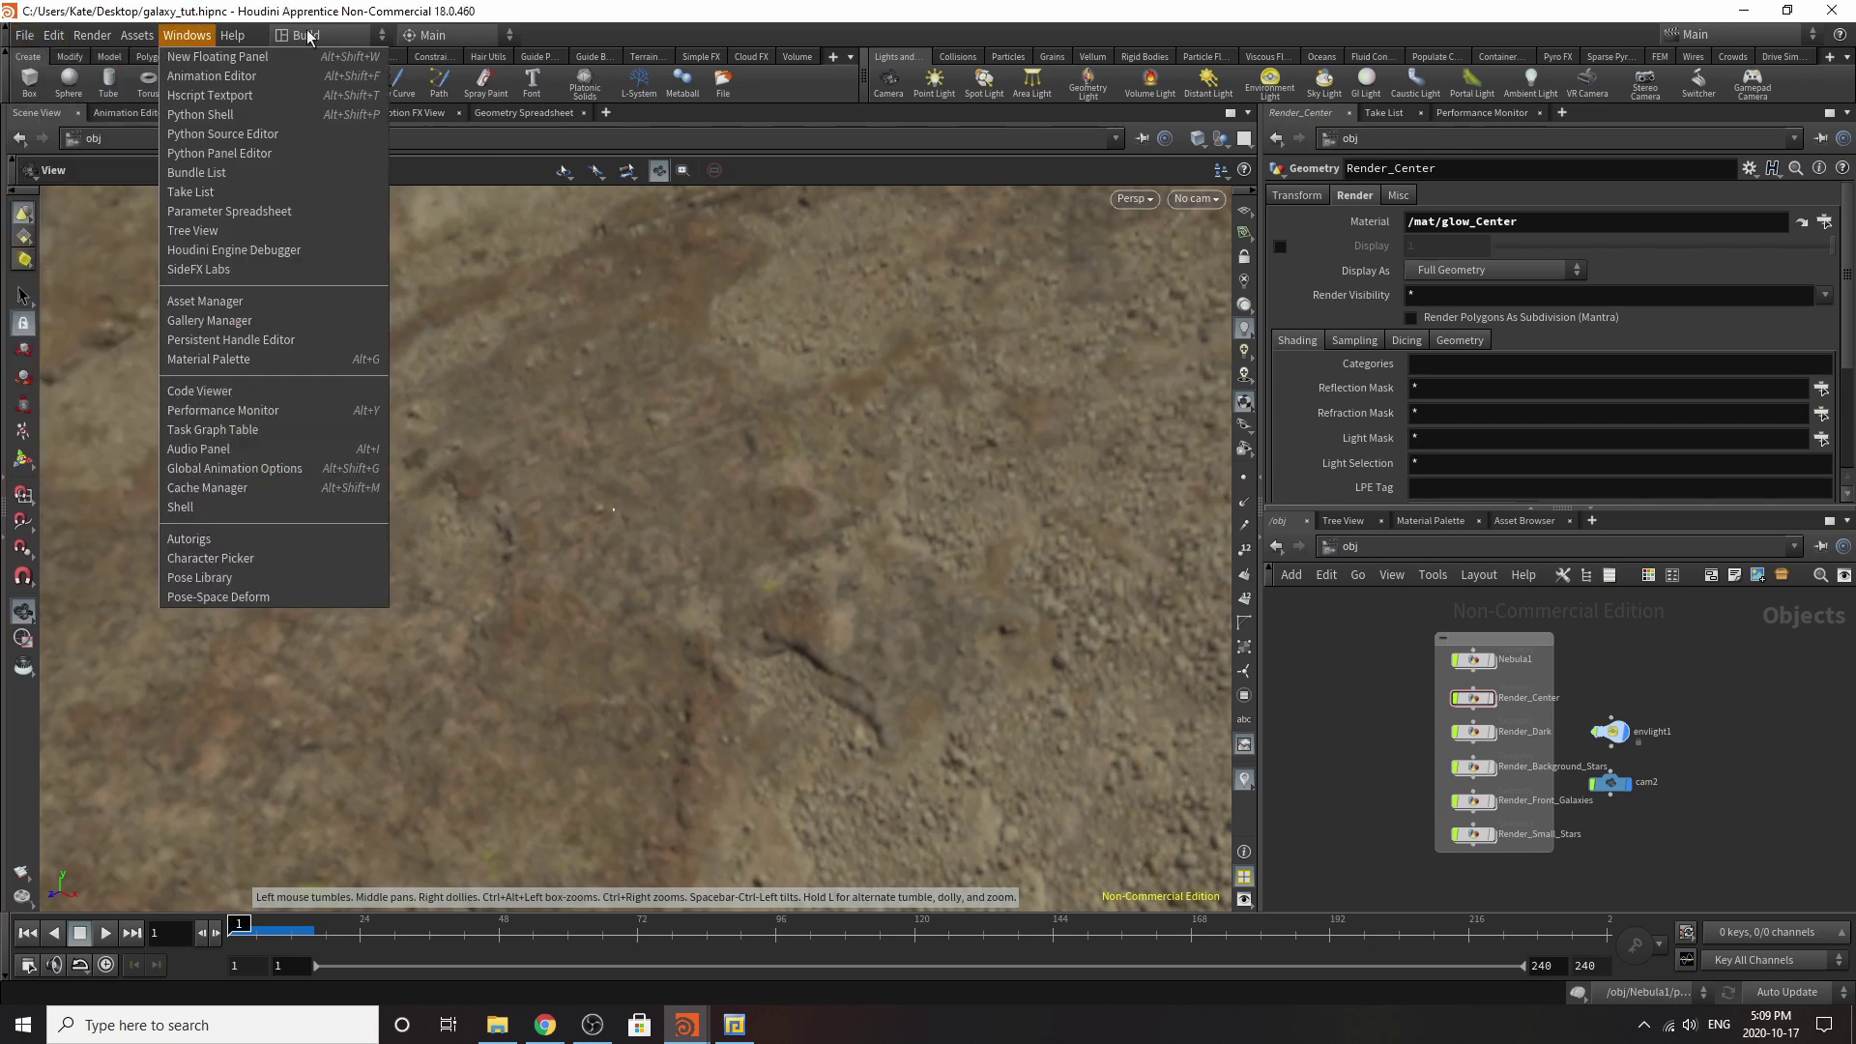
pyautogui.click(1370, 652)
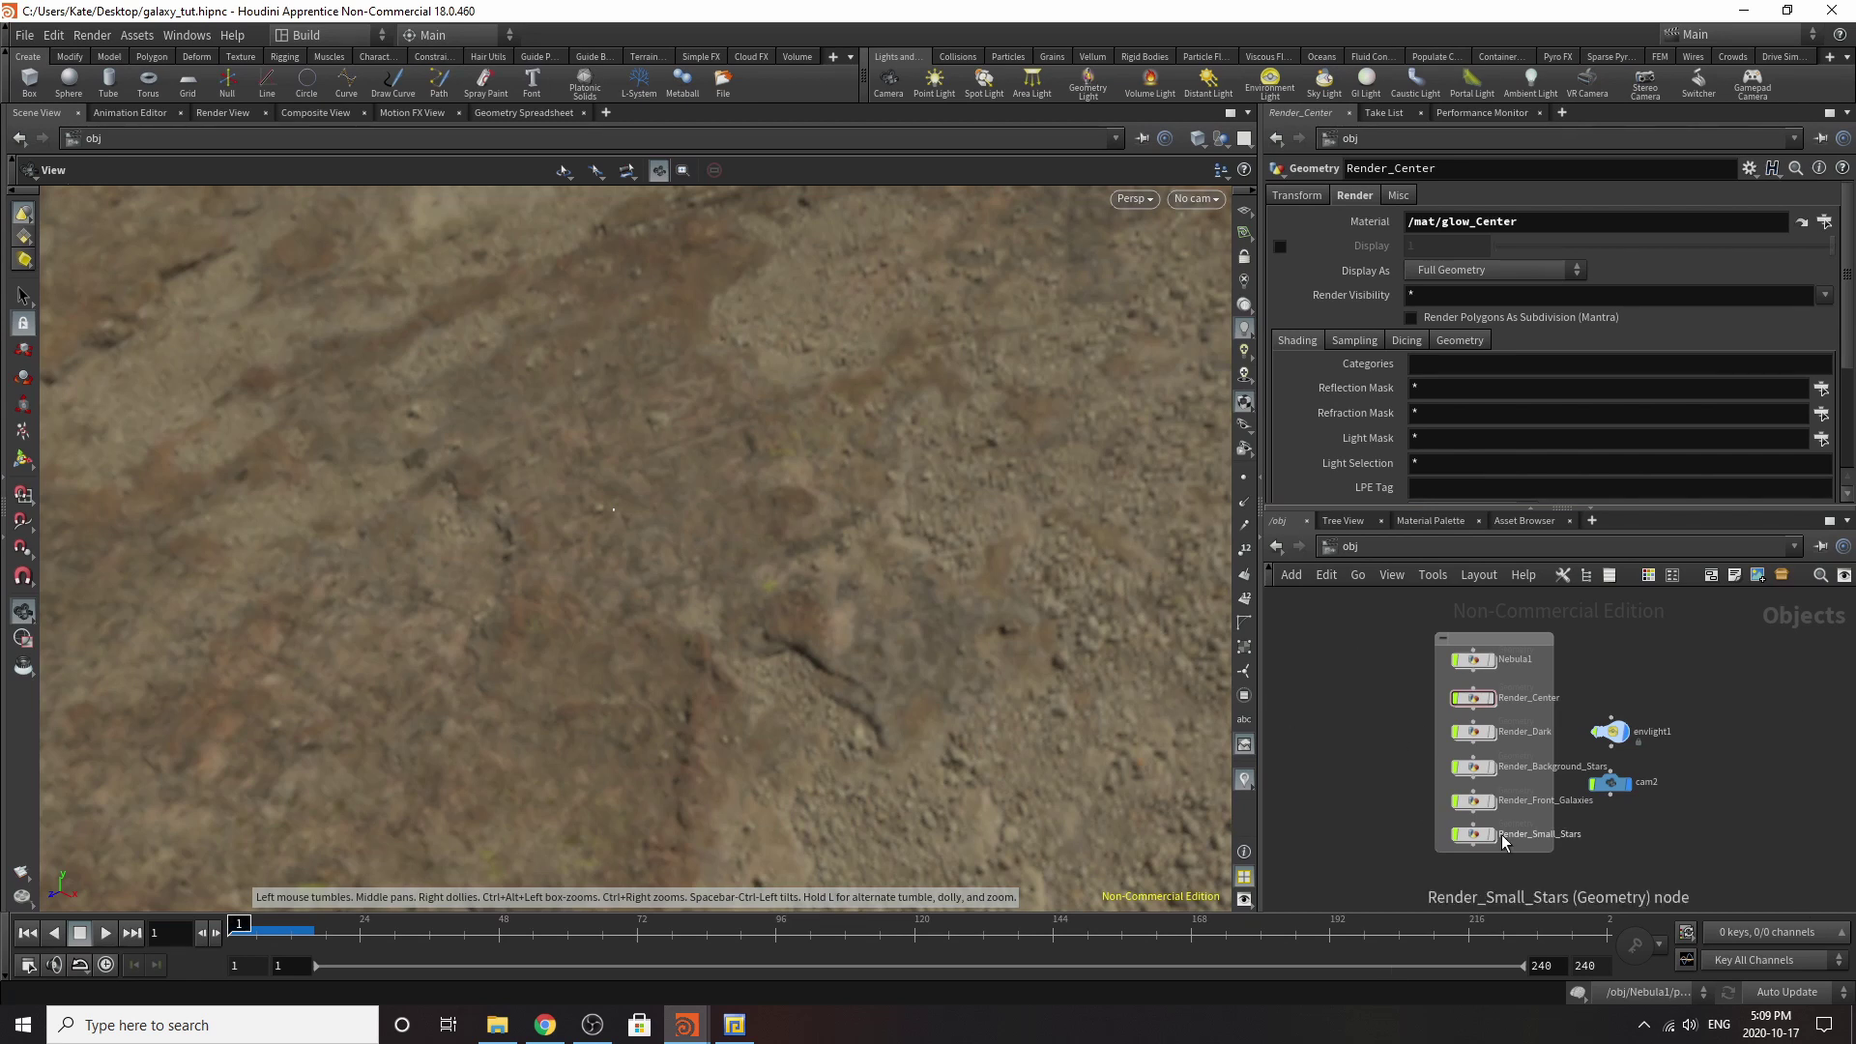
# Rename the Nebula1 geometry node in the object network as Nebula_Setup.
pyautogui.scroll(3, 1494, 839)
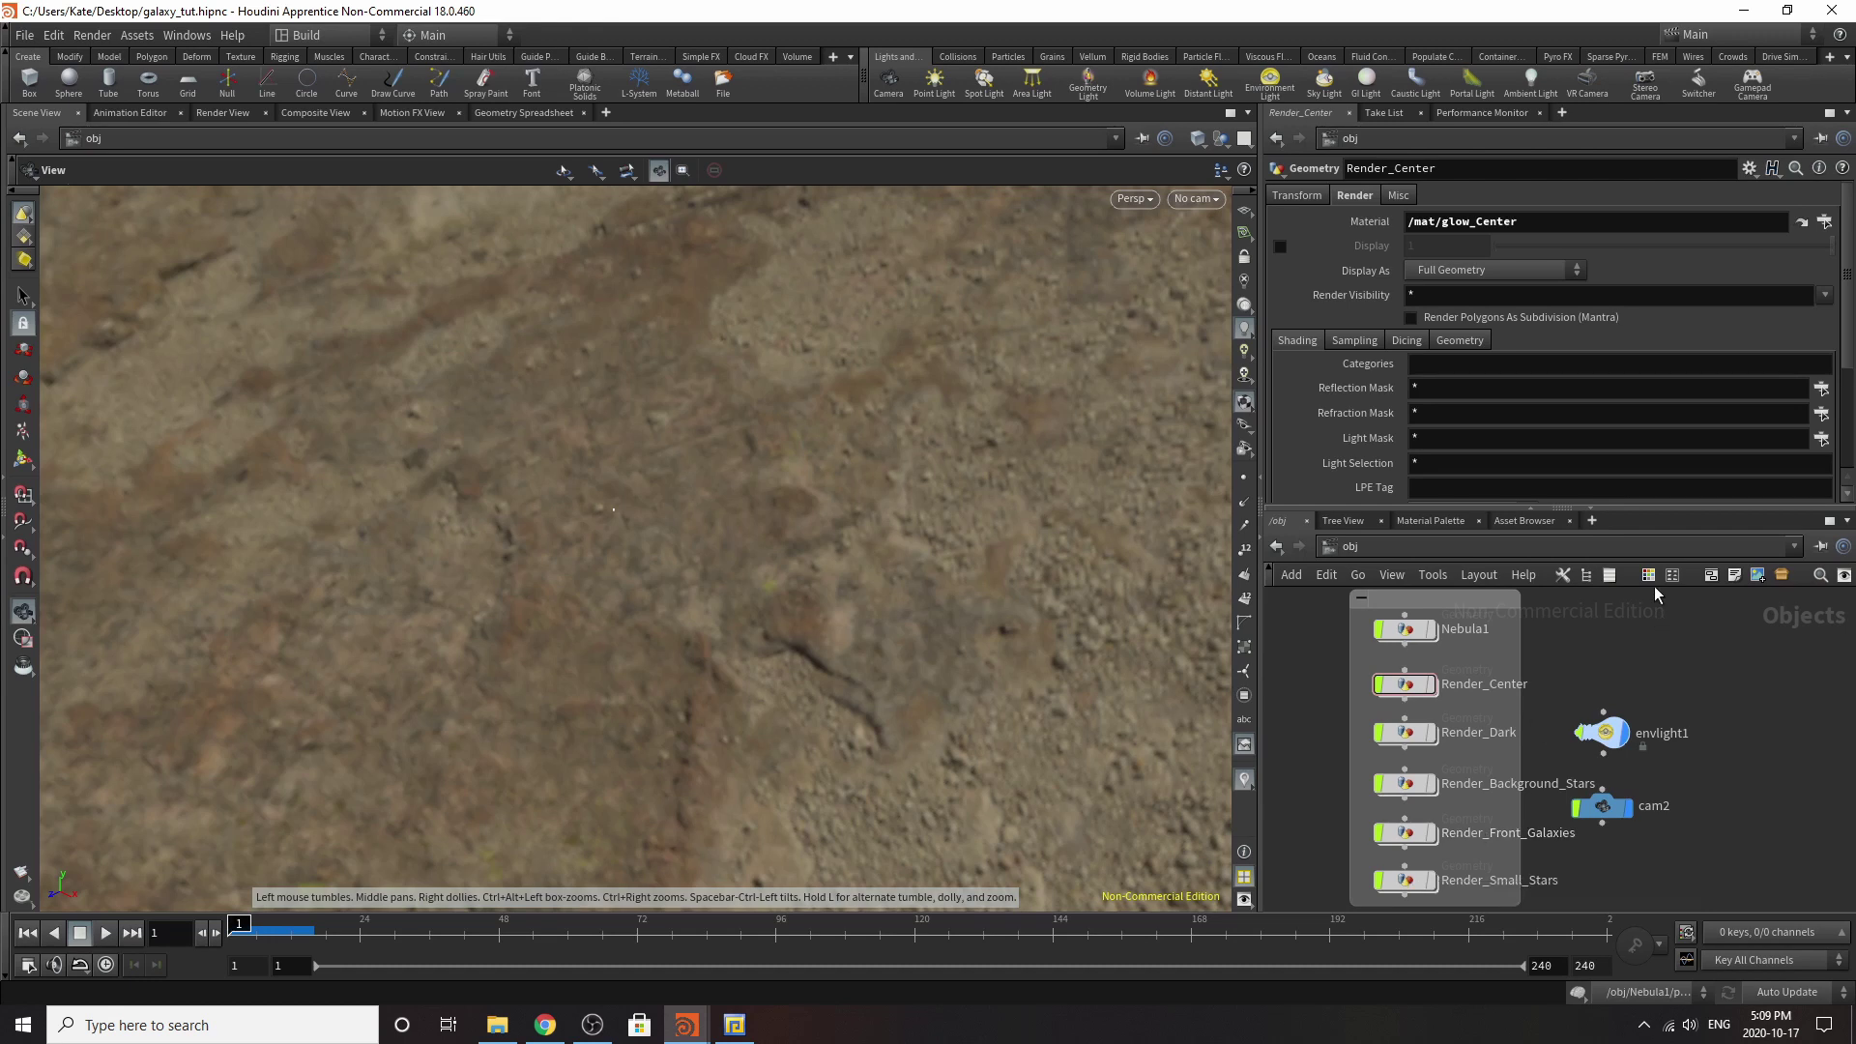
pyautogui.scroll(2, 1548, 773)
pyautogui.scroll(2, 1605, 725)
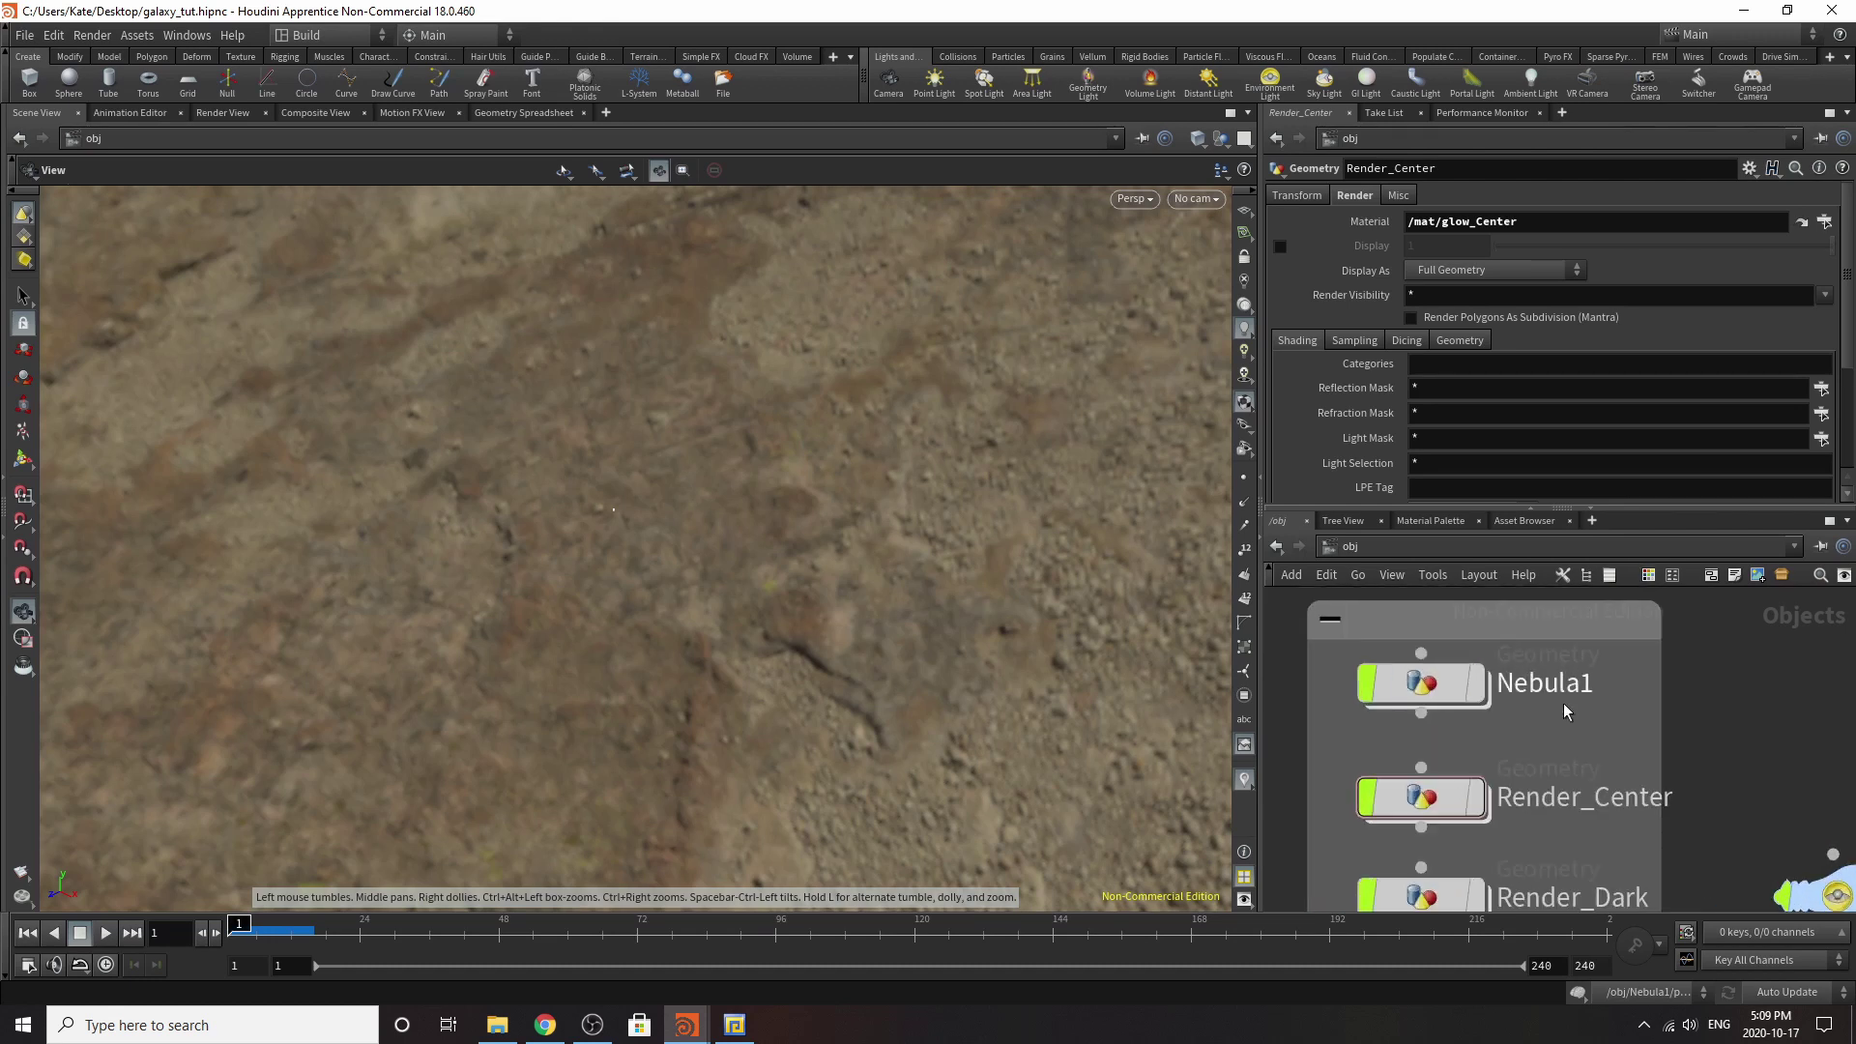
pyautogui.doubleClick(1586, 689)
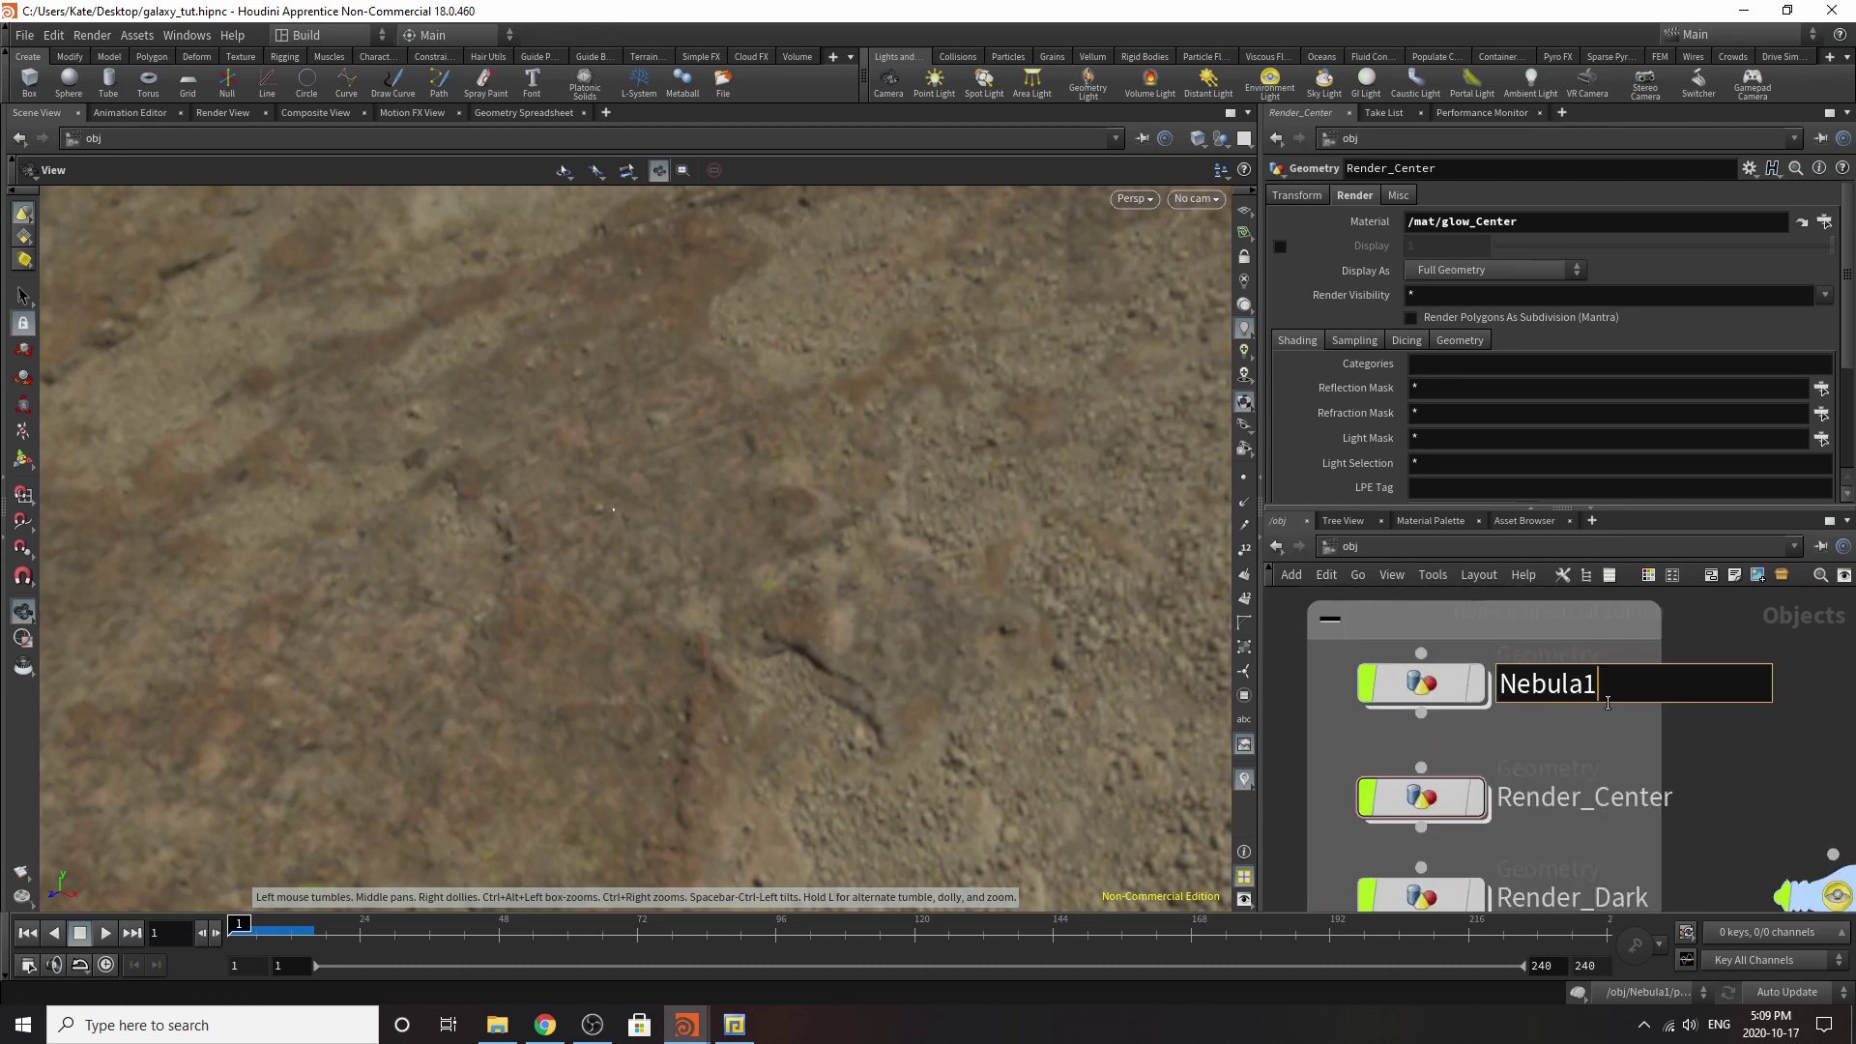
pyautogui.press('BackSpace')
pyautogui.write('_Setup')
pyautogui.press('Return')
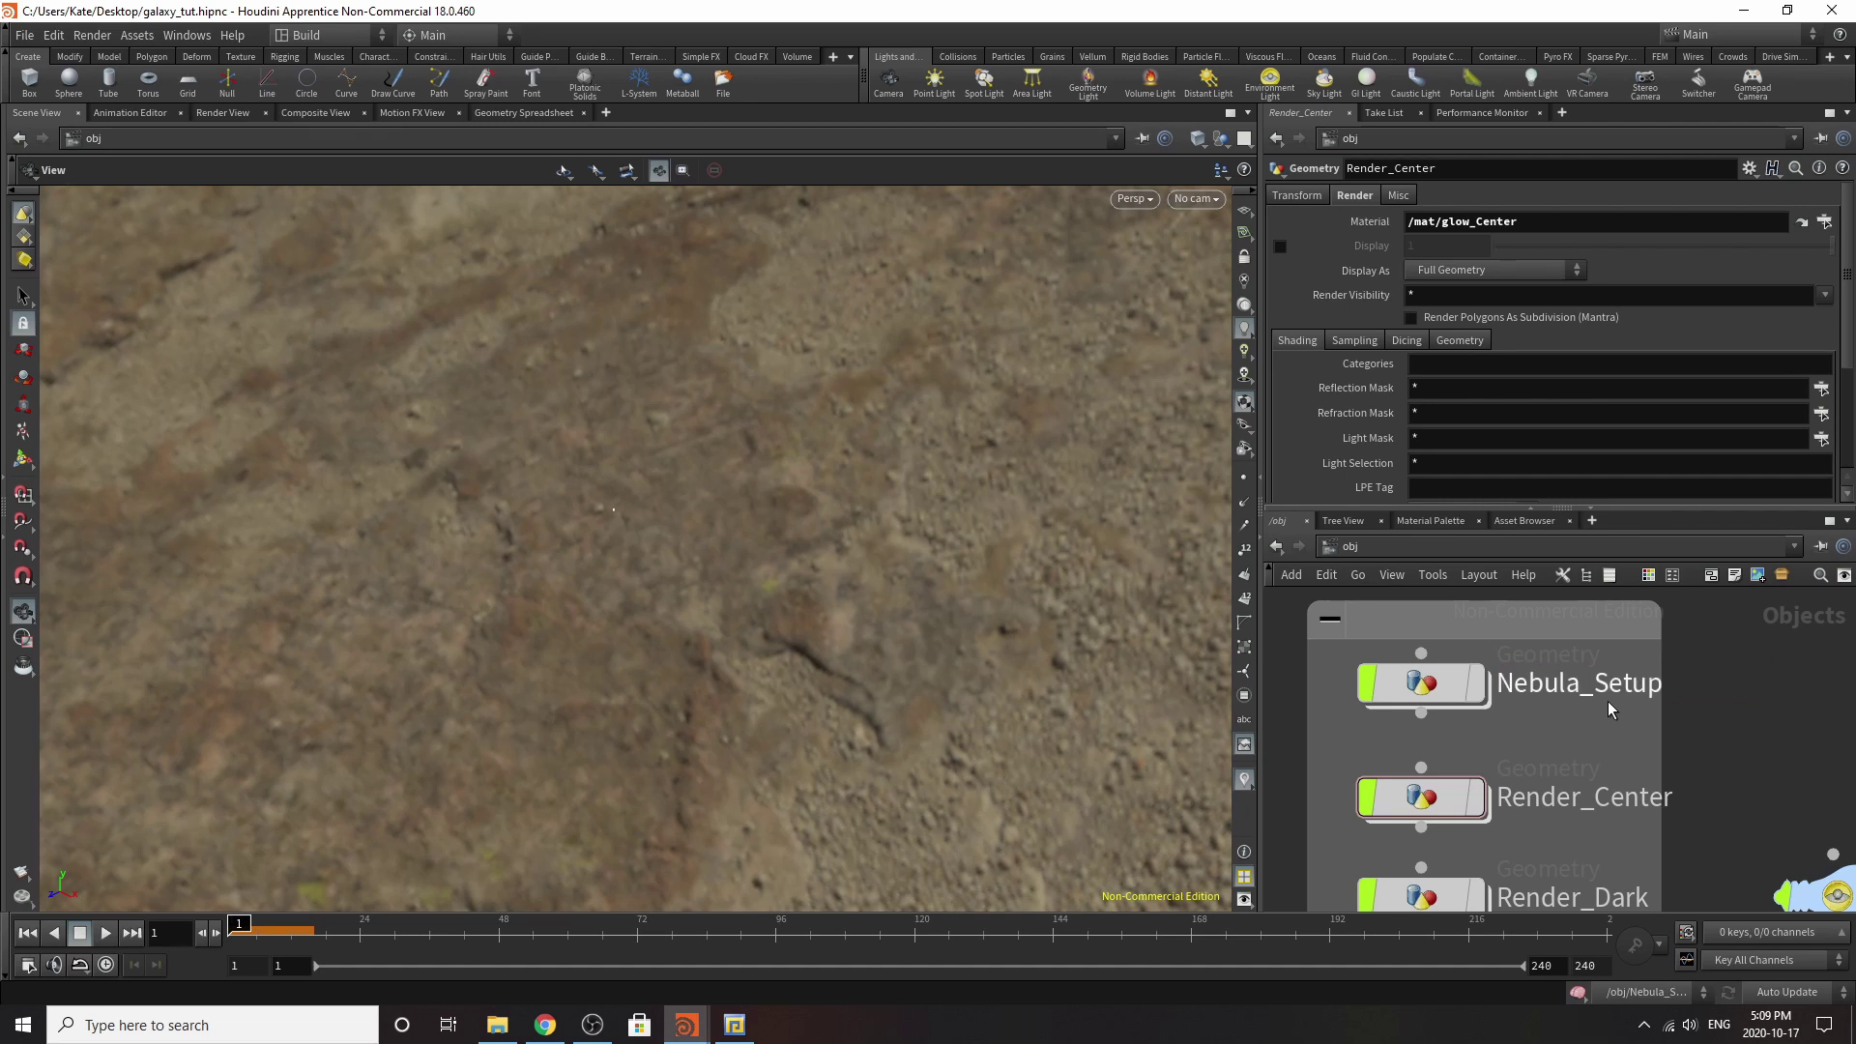
# Examine the object network's Nebula_Setup node, the five render geometry nodes, the environment light and the camera.
pyautogui.scroll(-3, 1634, 687)
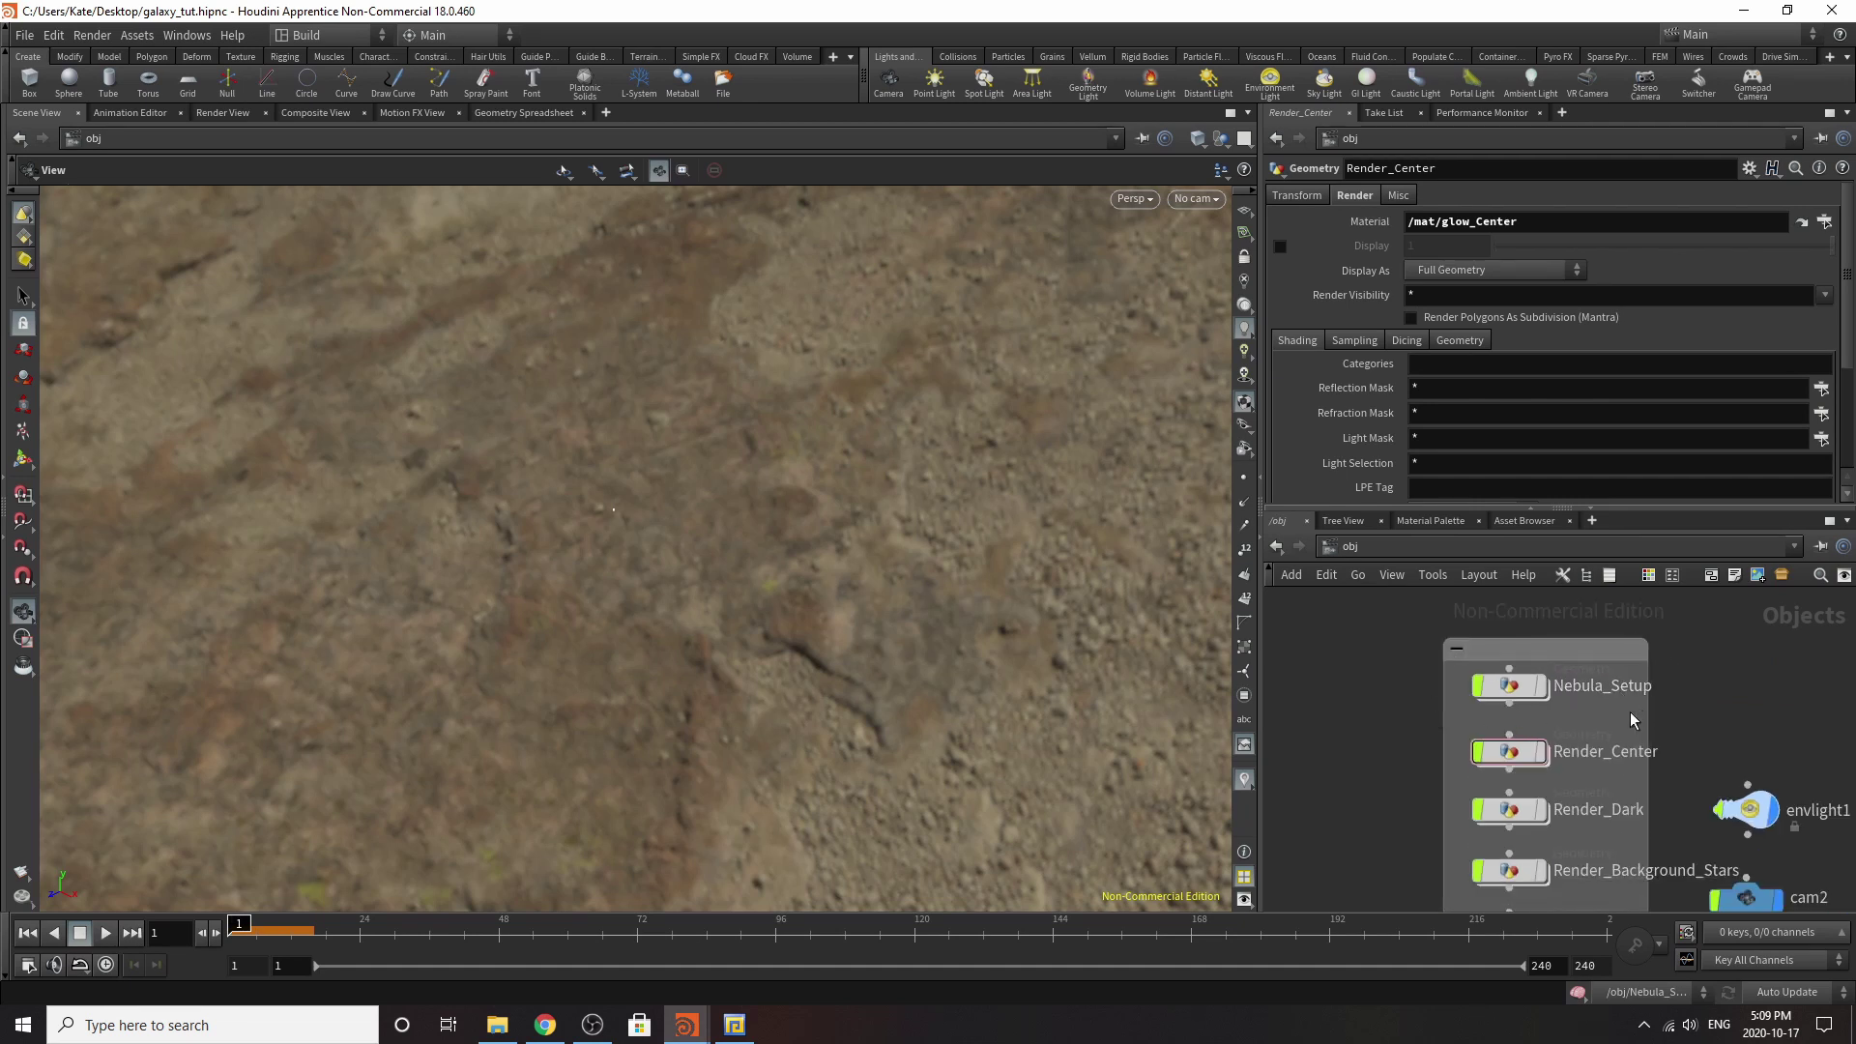
pyautogui.moveTo(1527, 696)
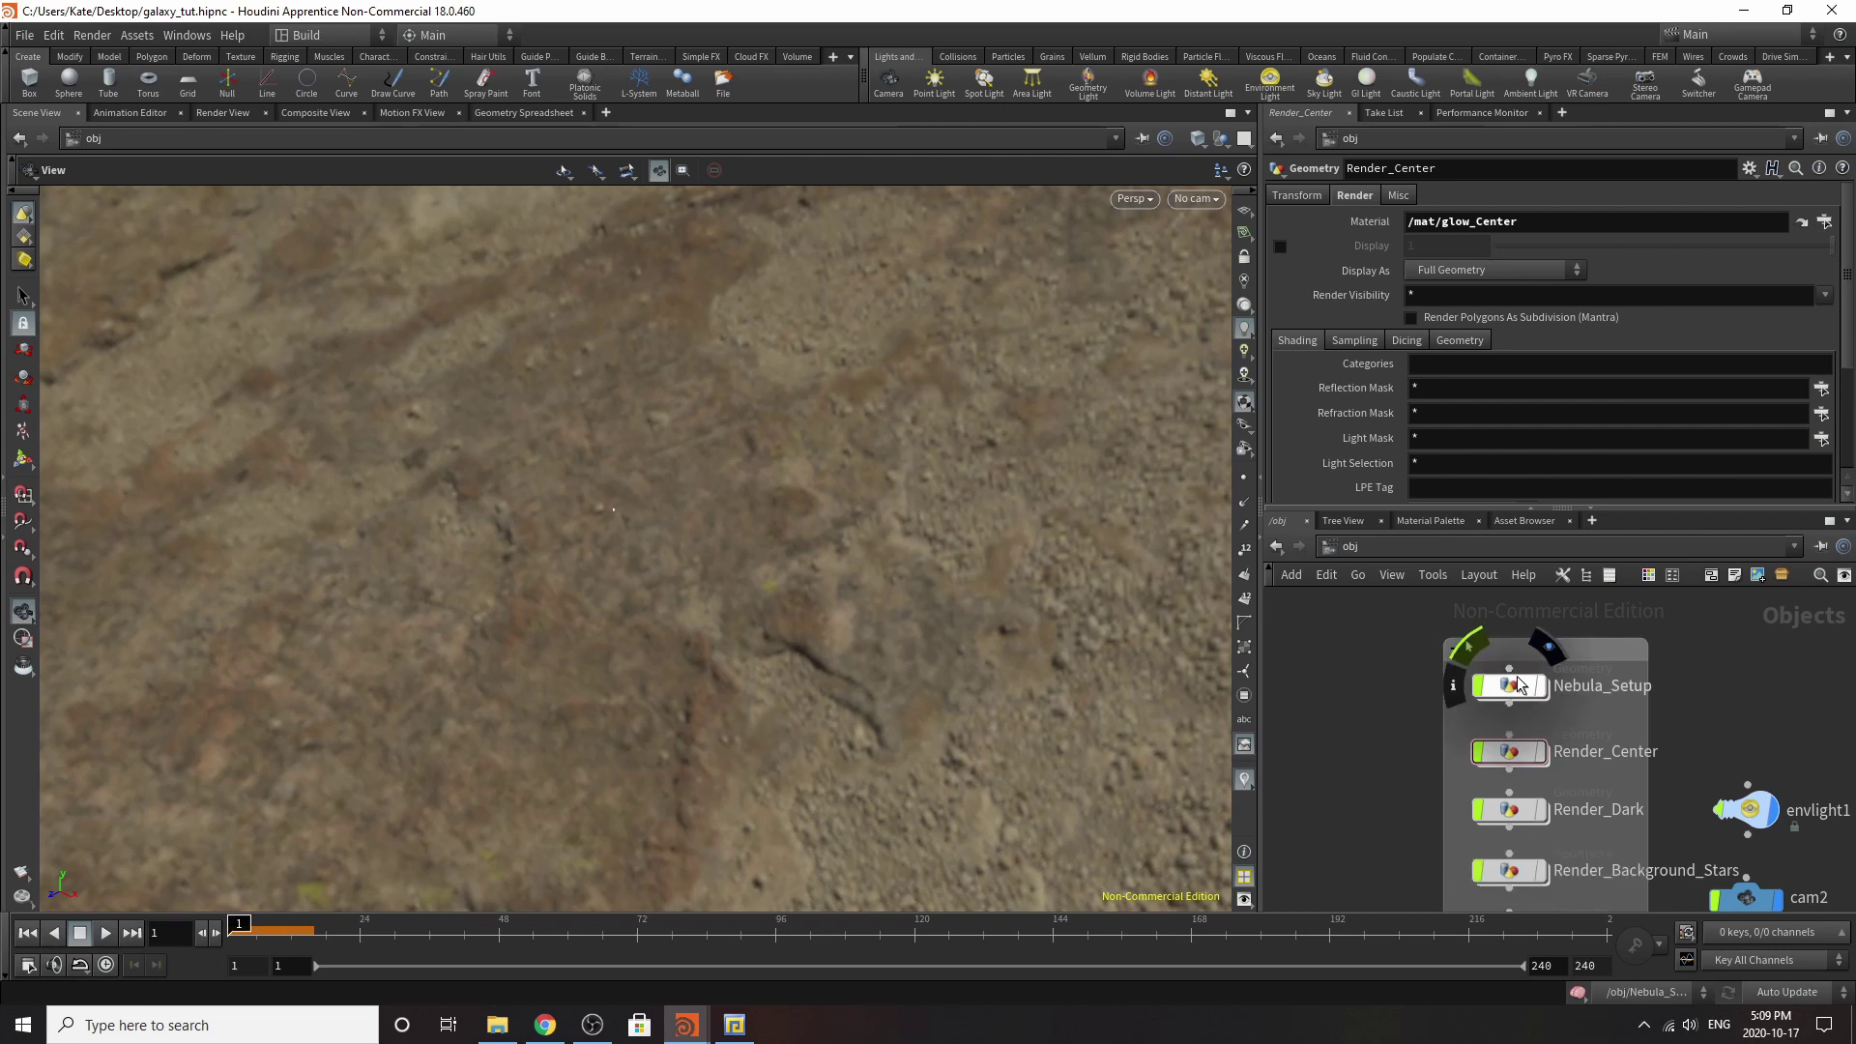
pyautogui.scroll(-3, 1551, 742)
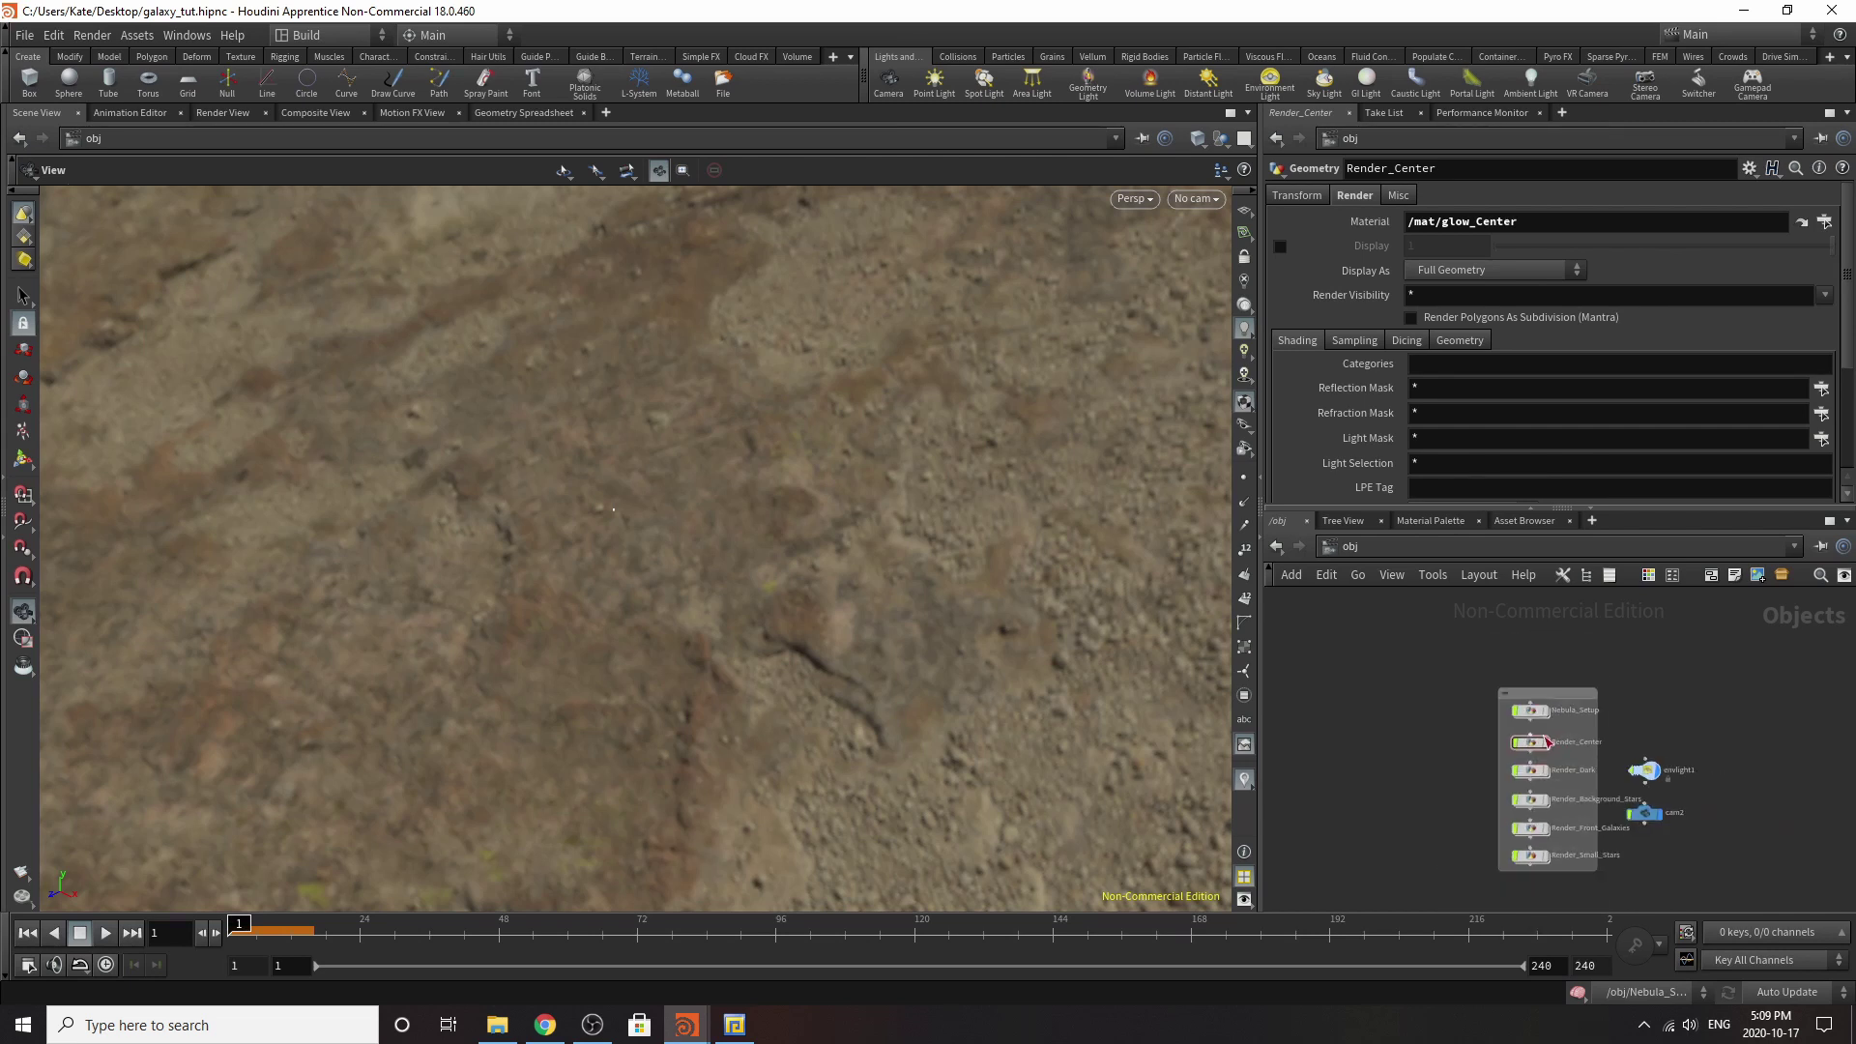
pyautogui.scroll(3, 1552, 822)
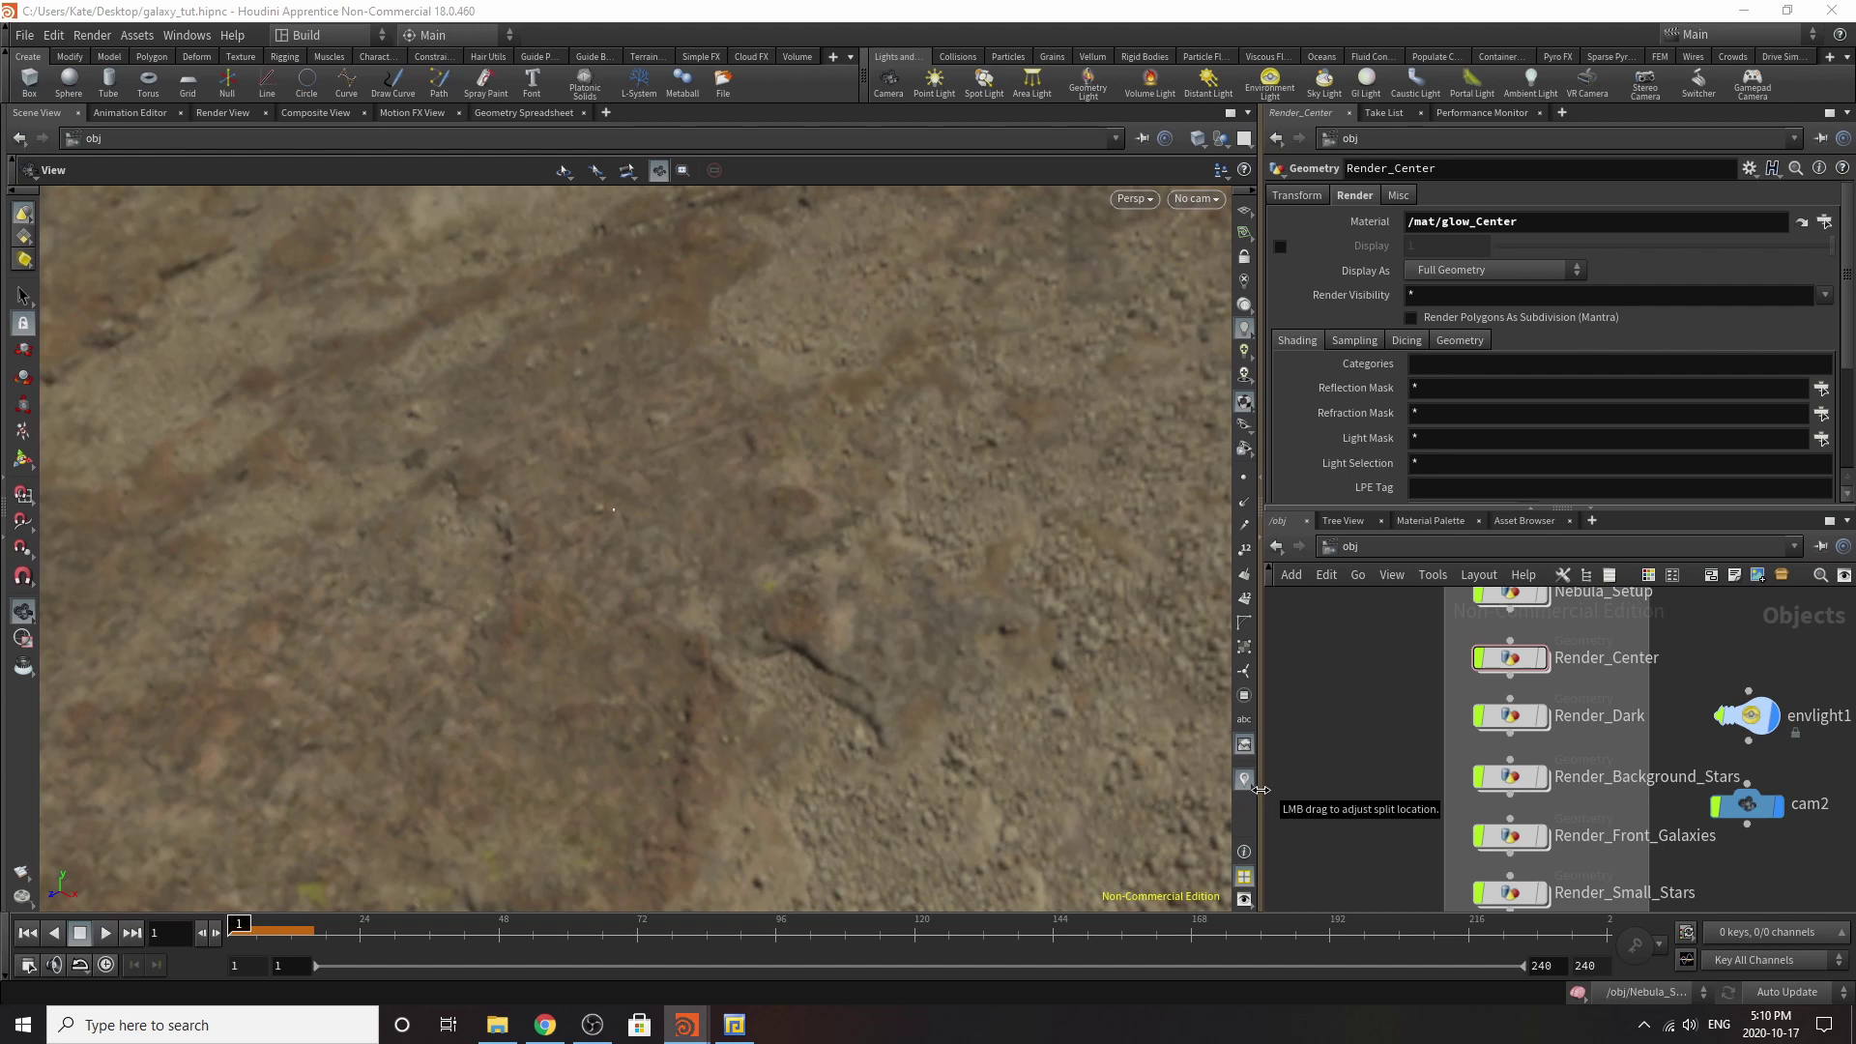
pyautogui.scroll(-3, 1446, 710)
pyautogui.scroll(3, 1524, 752)
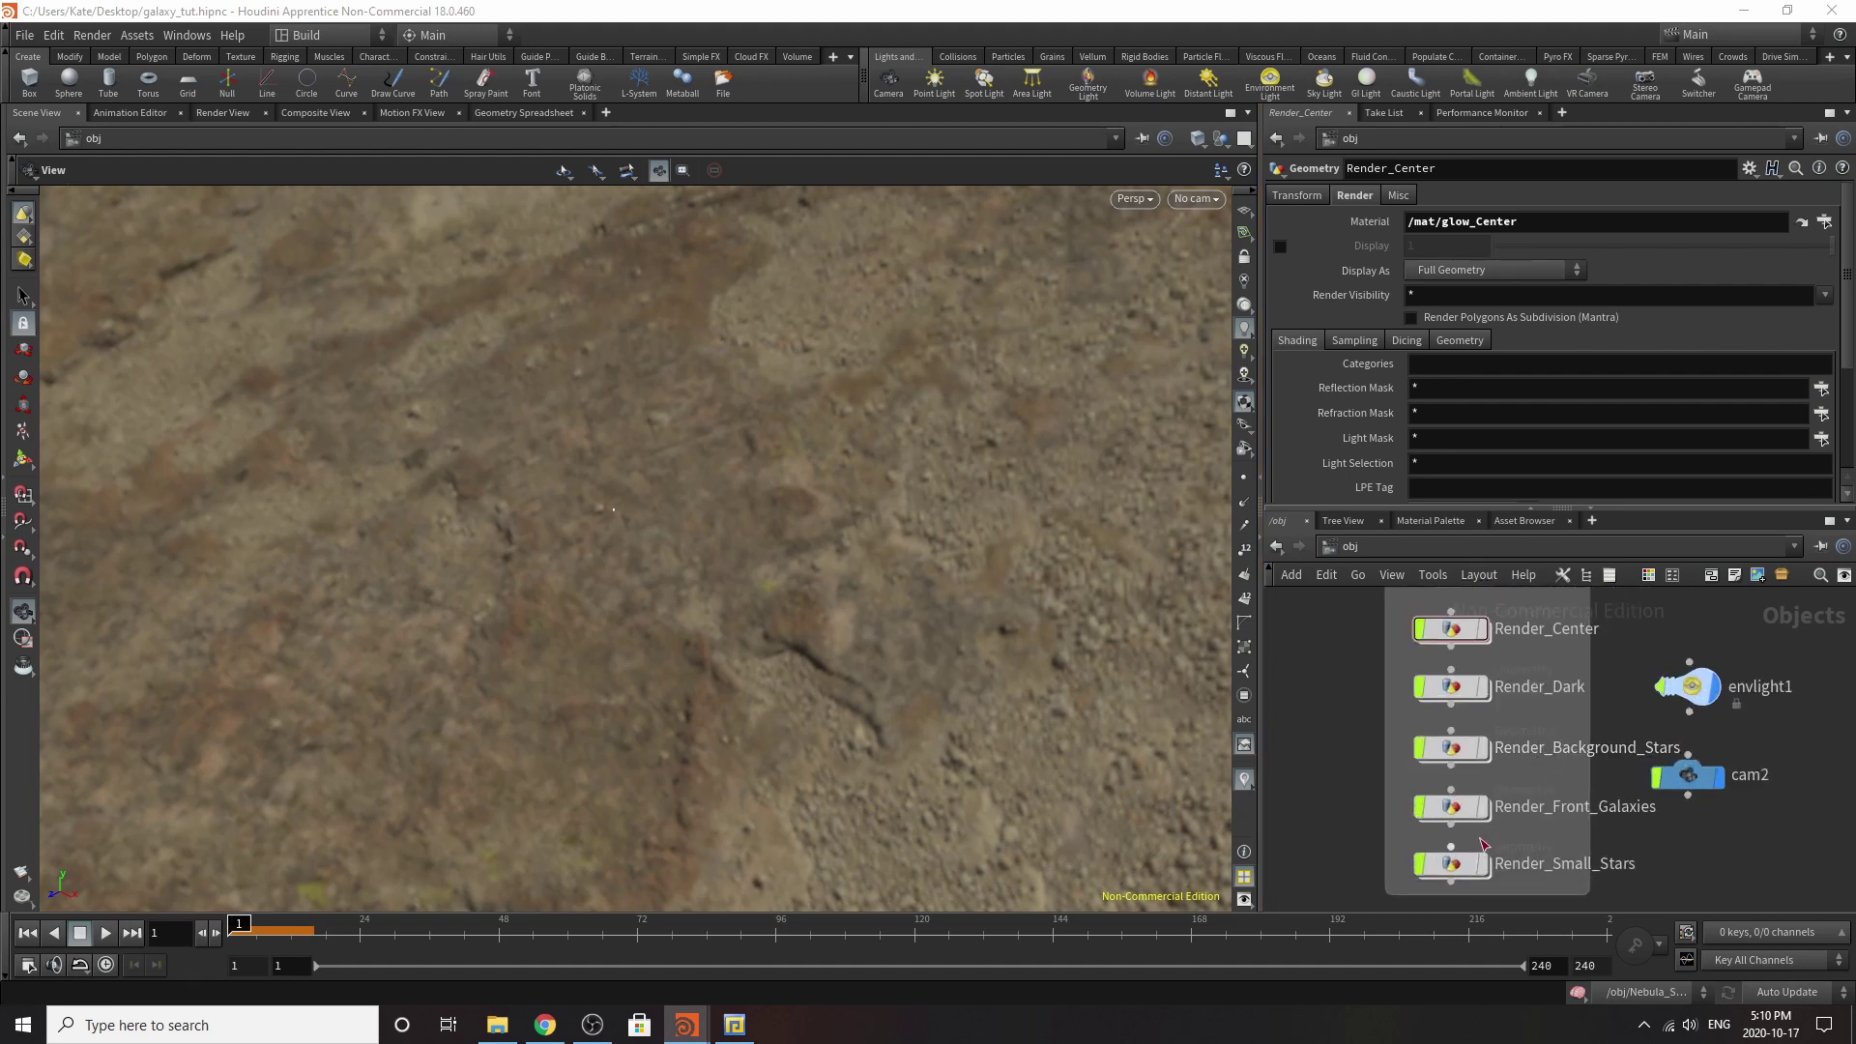
pyautogui.scroll(-1, 1454, 854)
pyautogui.scroll(1, 1634, 769)
pyautogui.scroll(-1, 1481, 867)
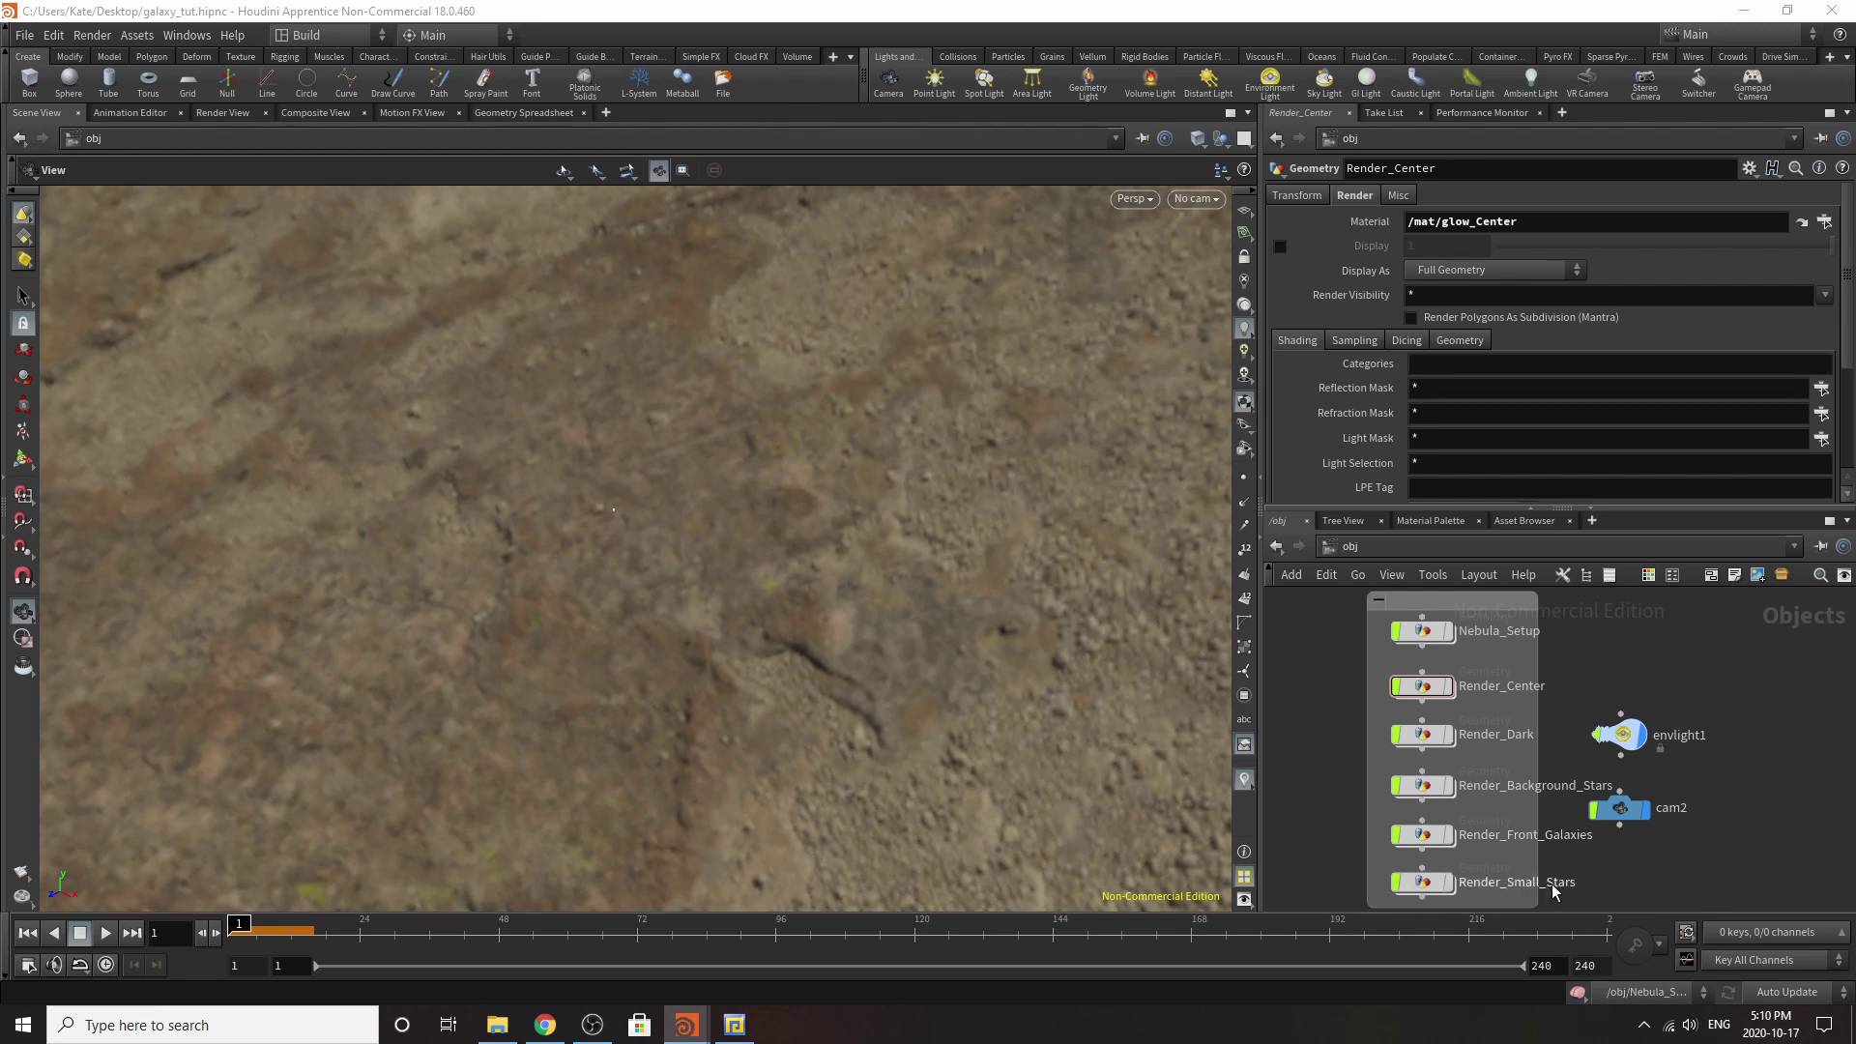
pyautogui.scroll(-3, 1730, 764)
pyautogui.scroll(4, 1676, 745)
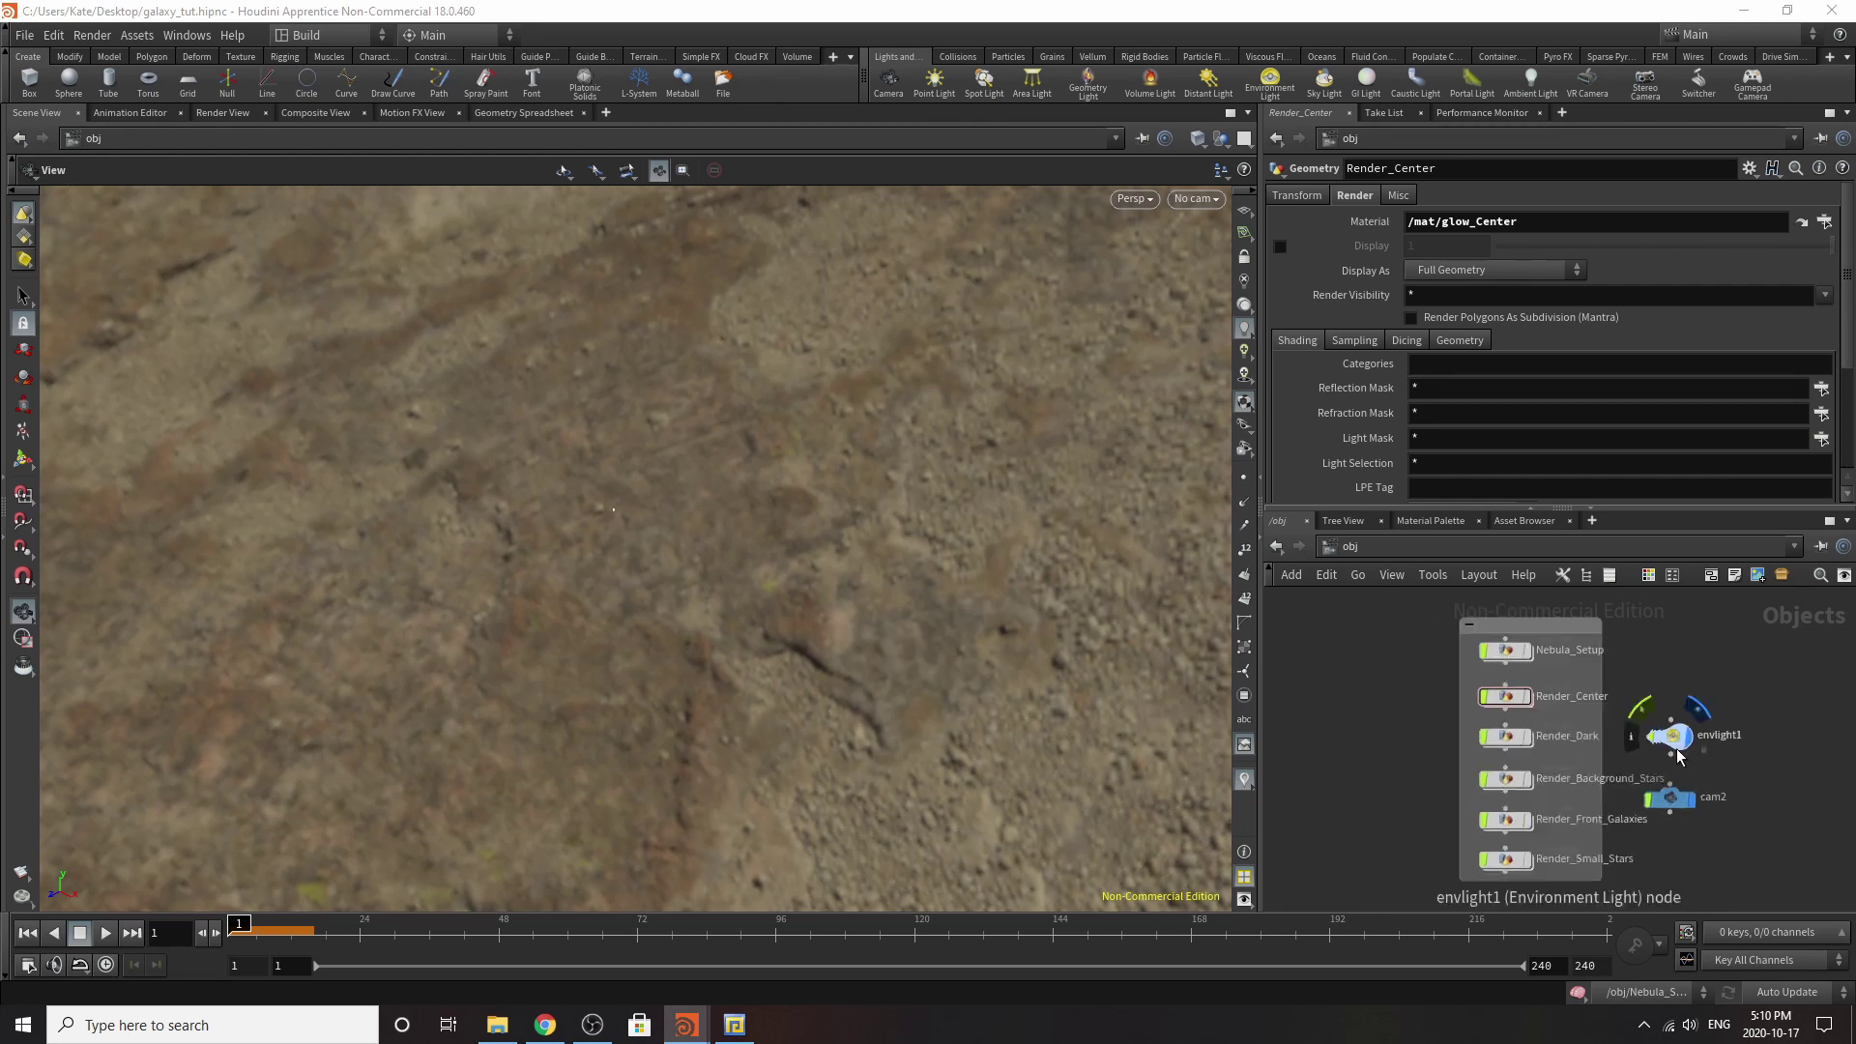
pyautogui.press('Tab')
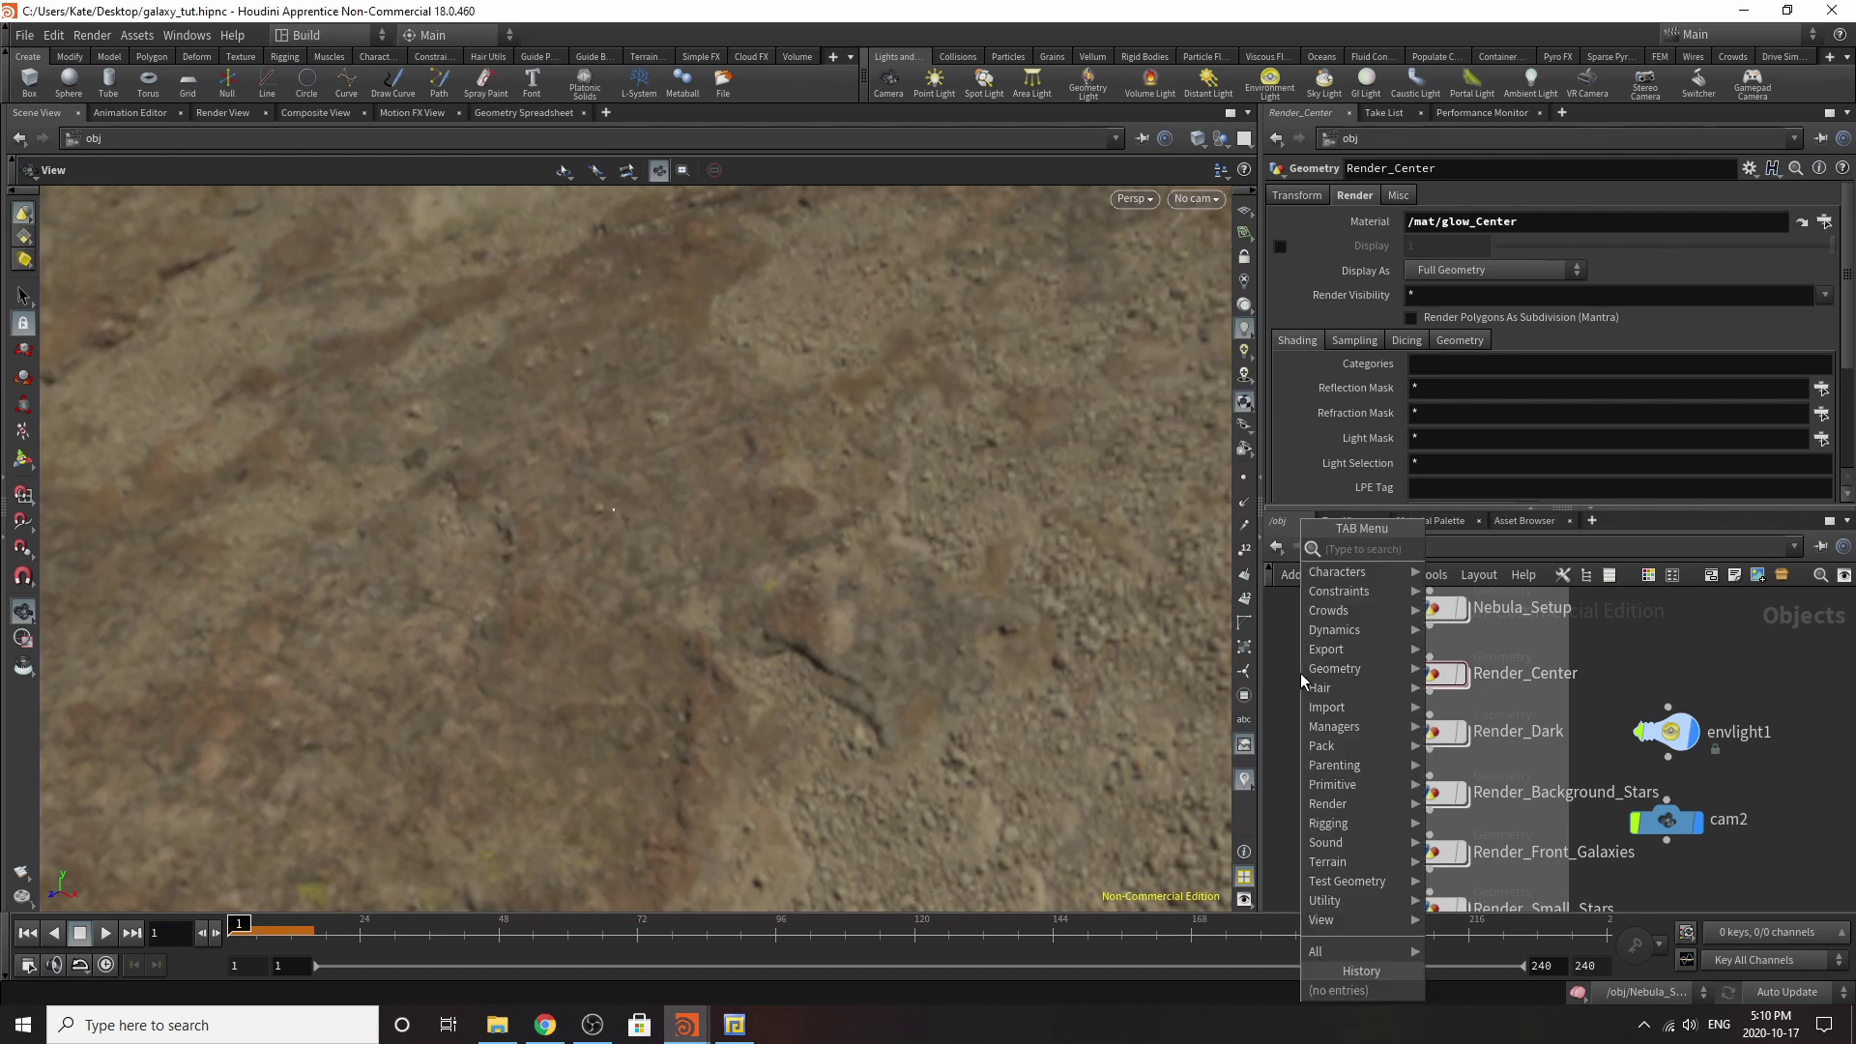
pyautogui.write('geo')
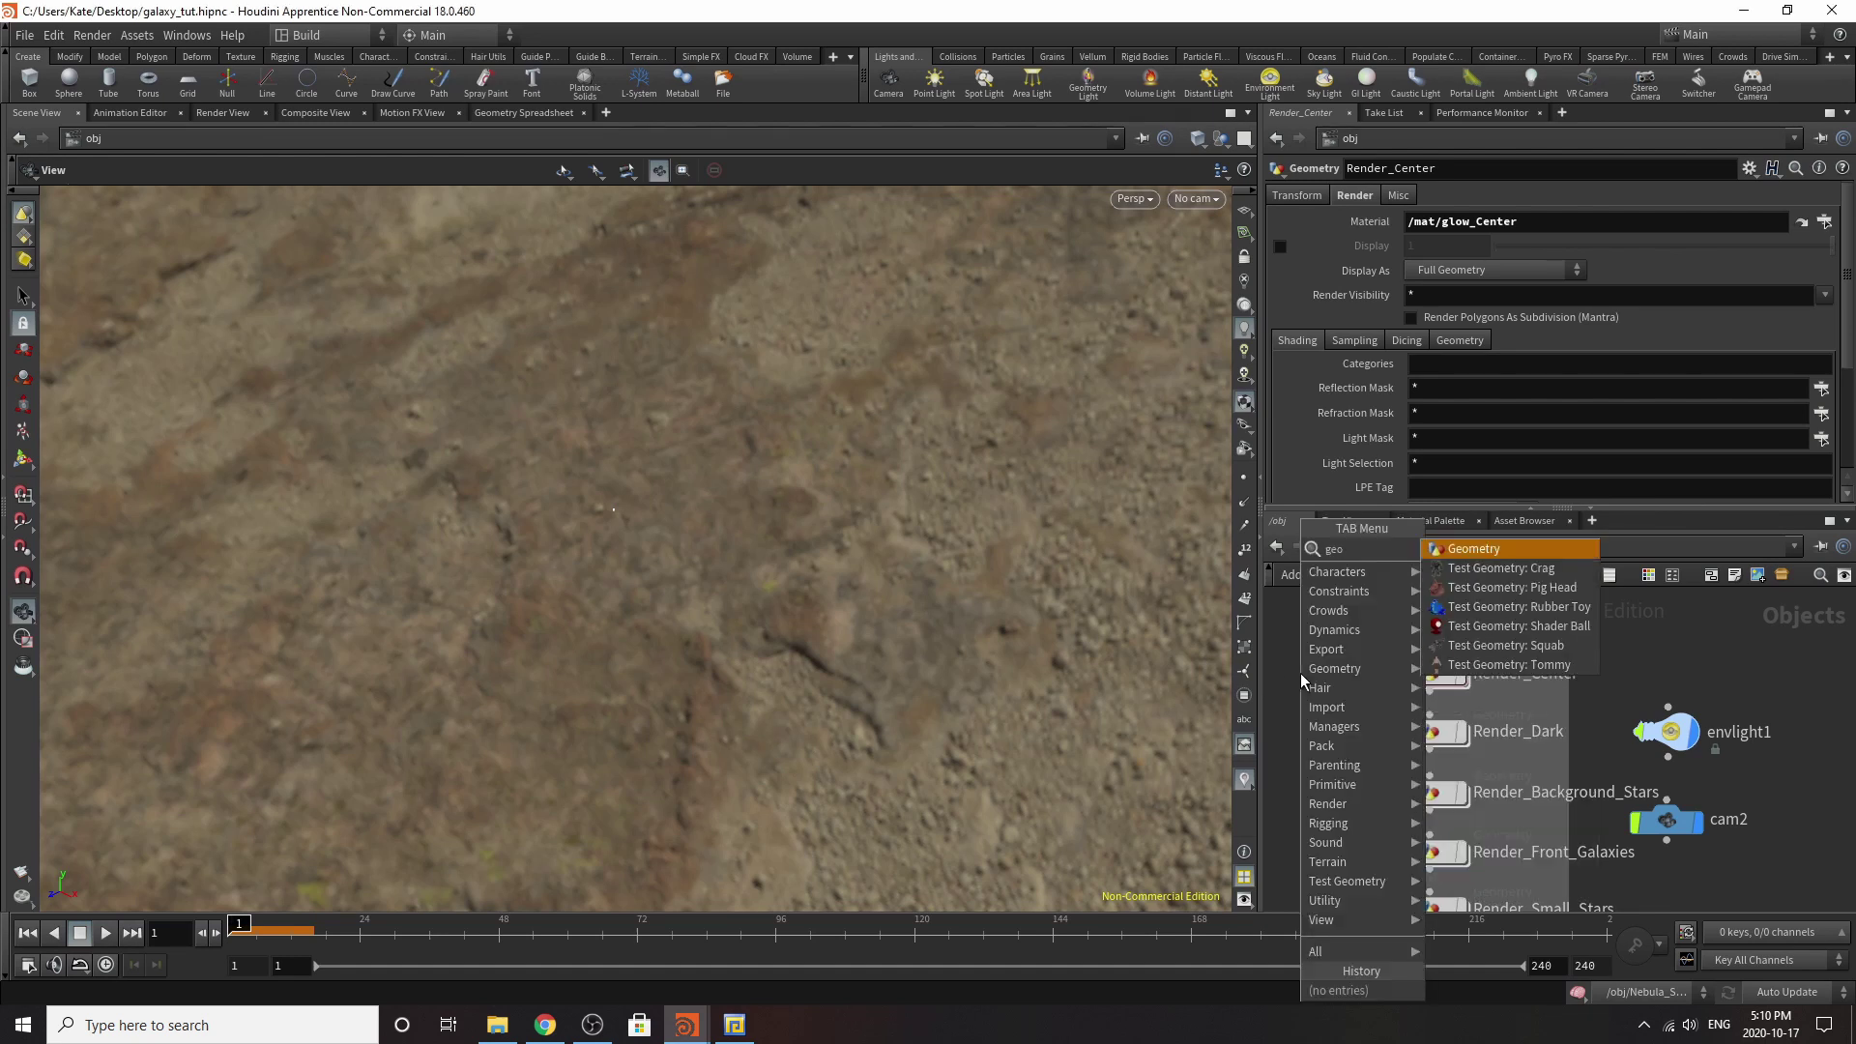
pyautogui.press('Return')
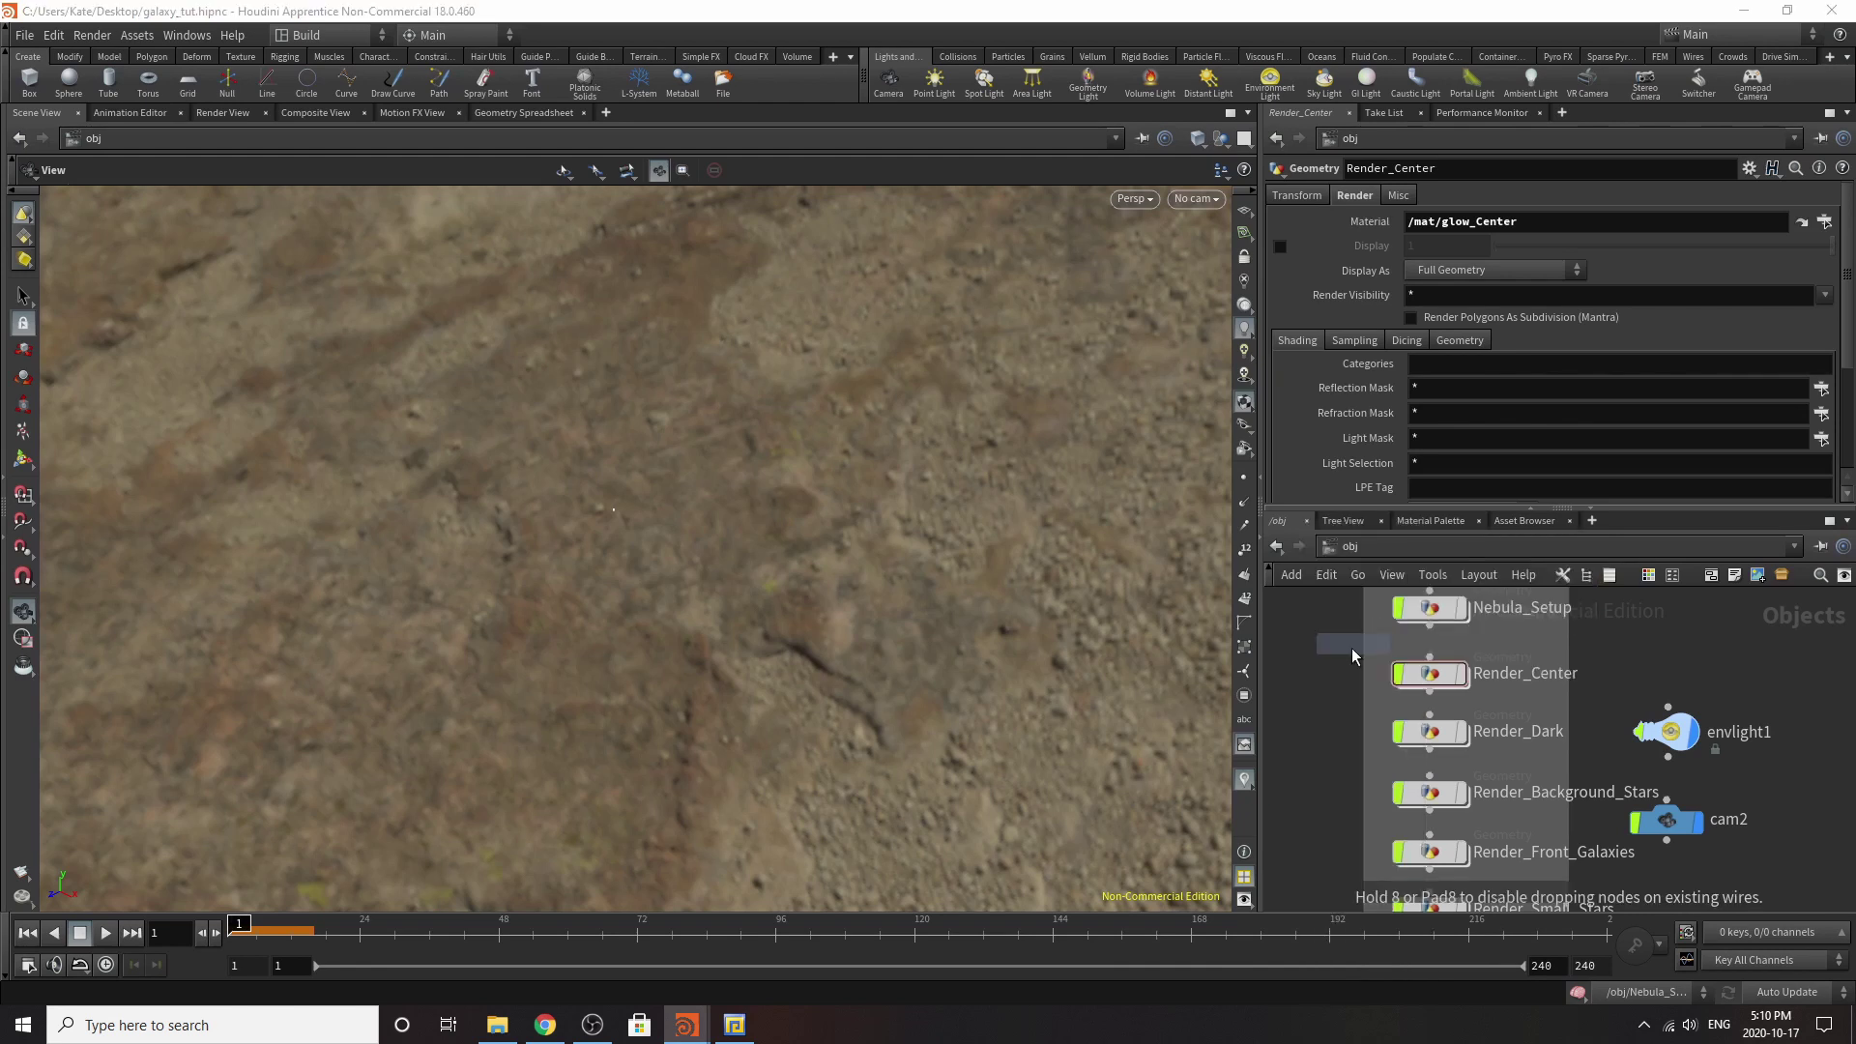
pyautogui.click(1303, 698)
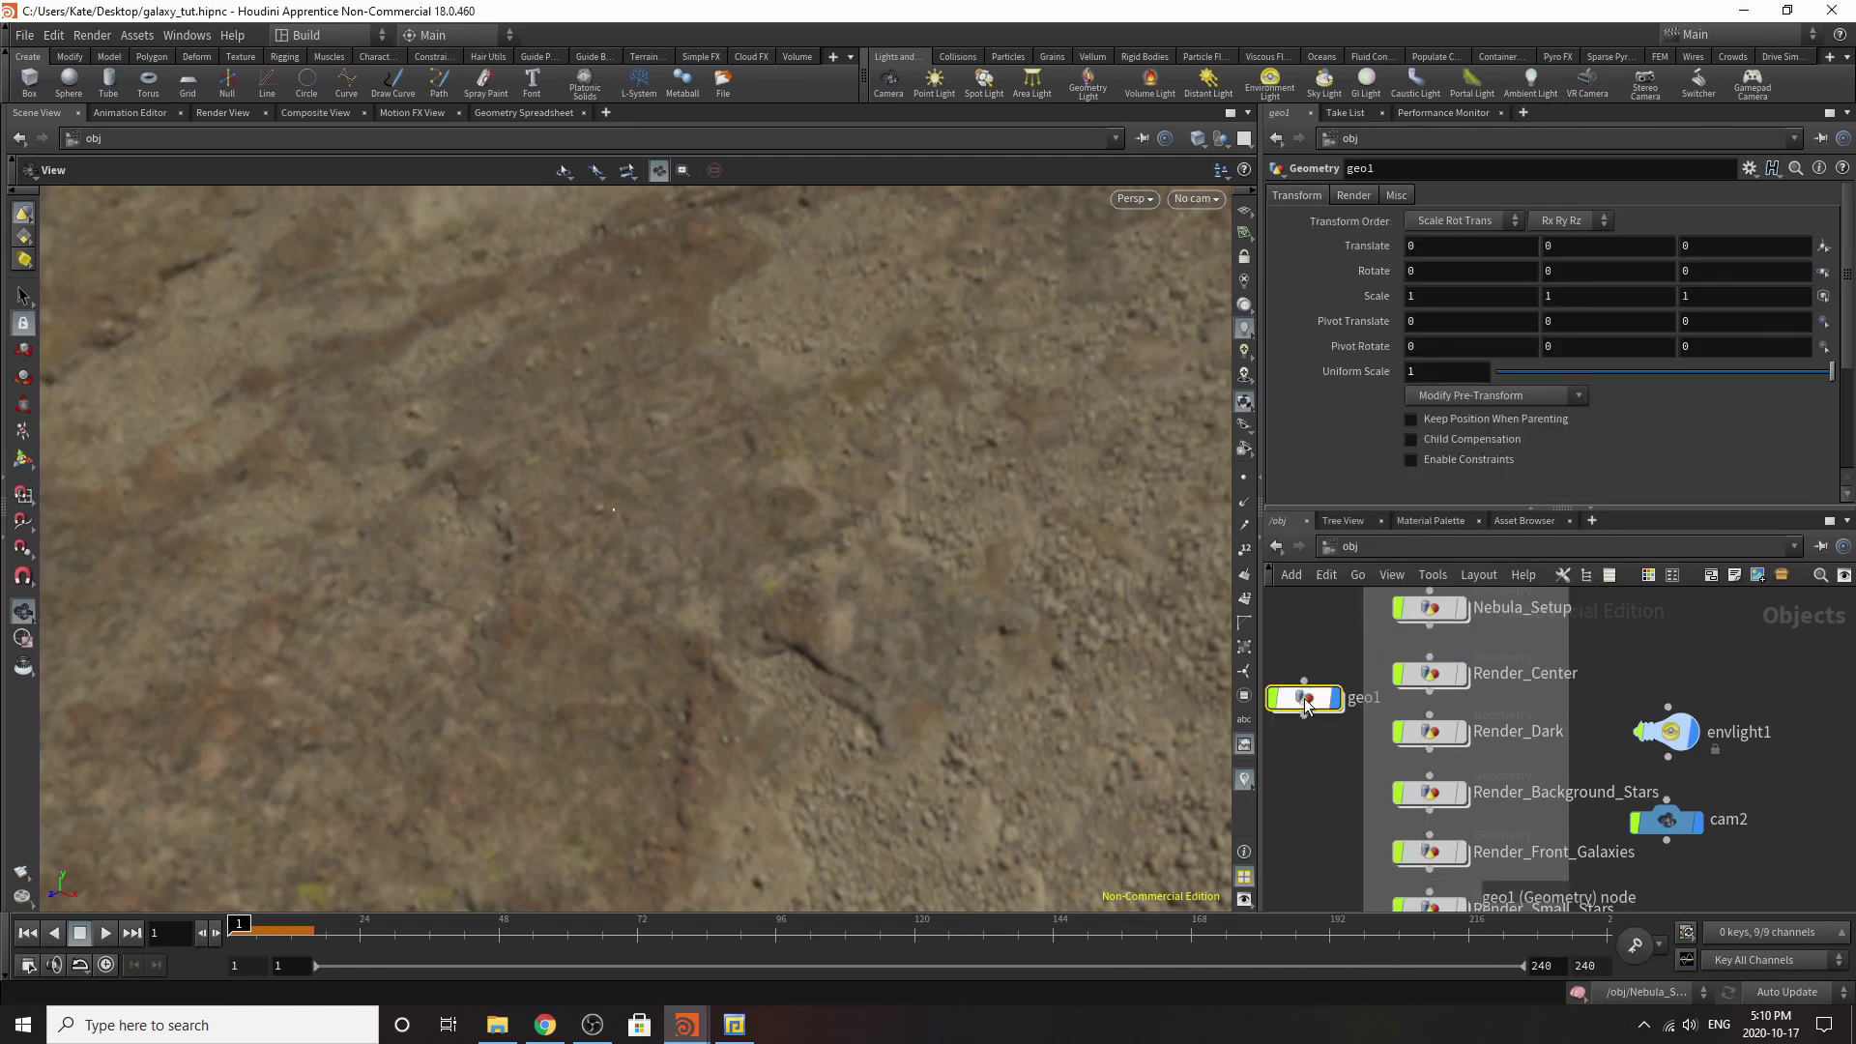
pyautogui.press('Delete')
# Rename the object merge node inside Render_Center as object_merge and return to the object network.
pyautogui.doubleClick(1447, 680)
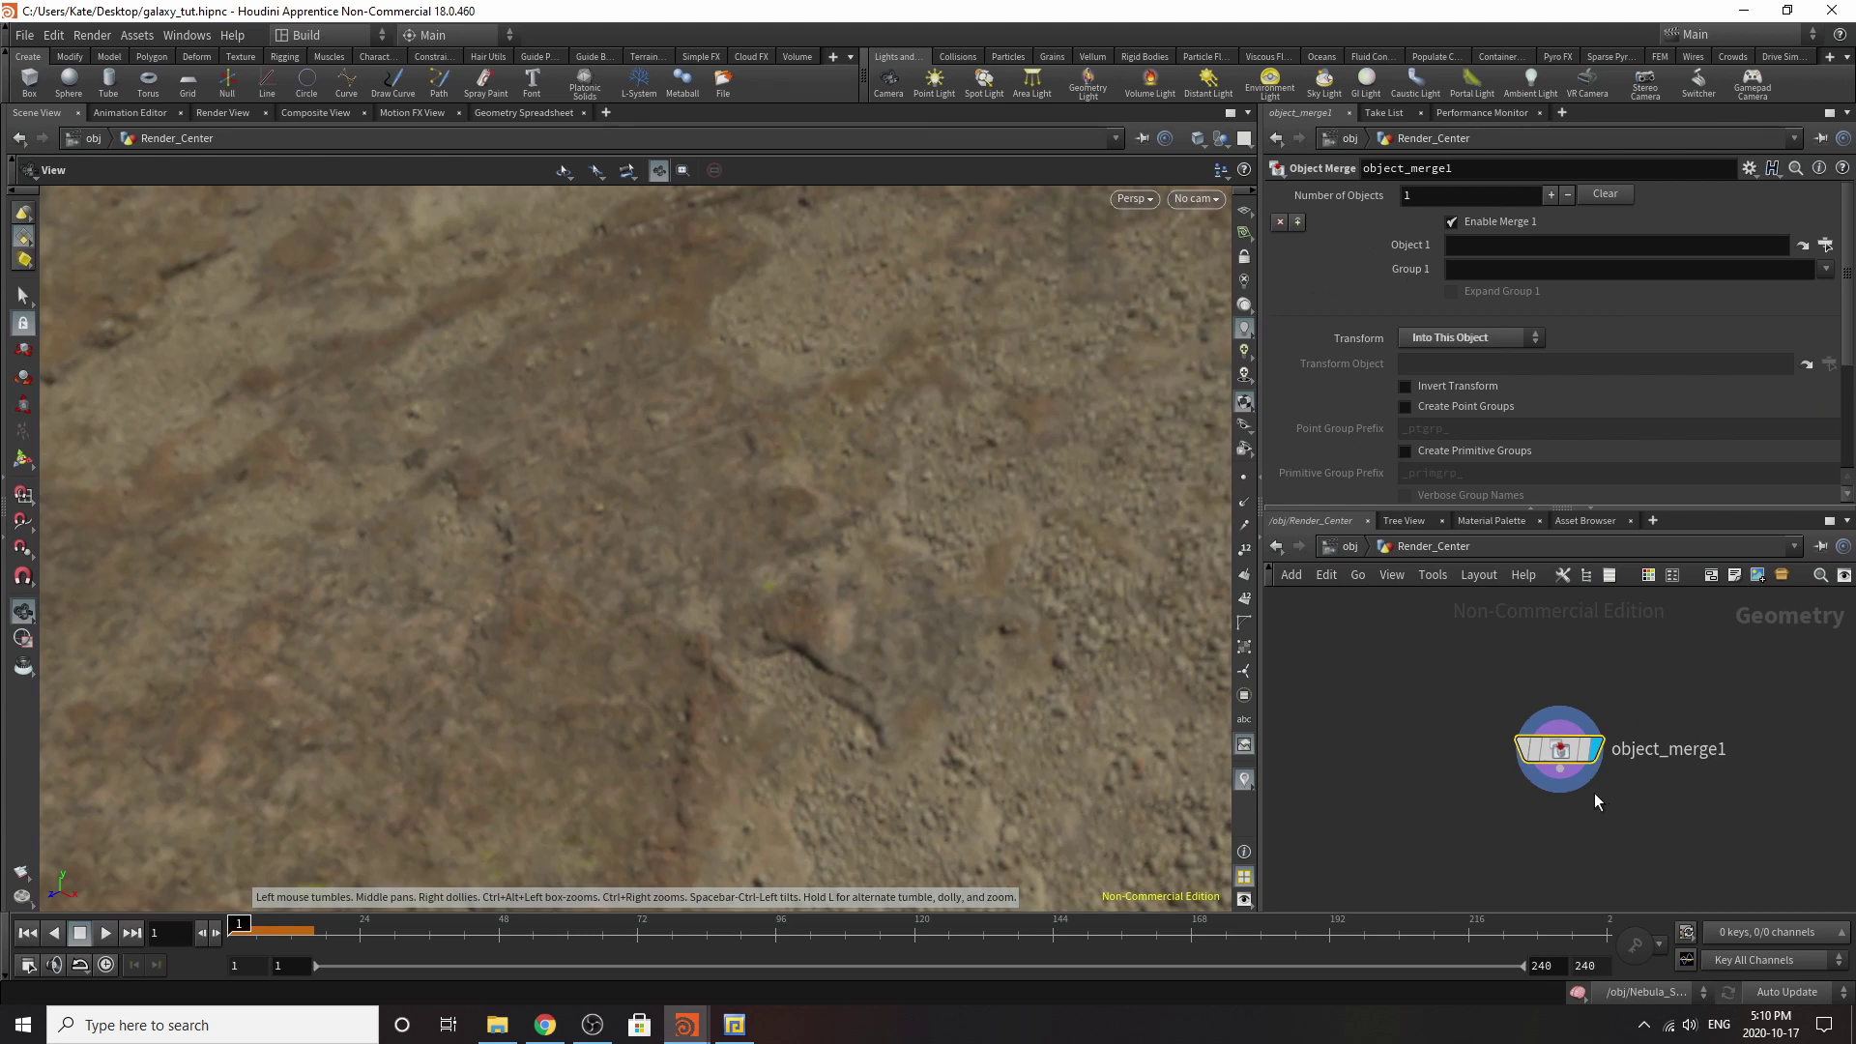
pyautogui.moveTo(1566, 764); pyautogui.dragTo(1454, 719)
pyautogui.doubleClick(1622, 720)
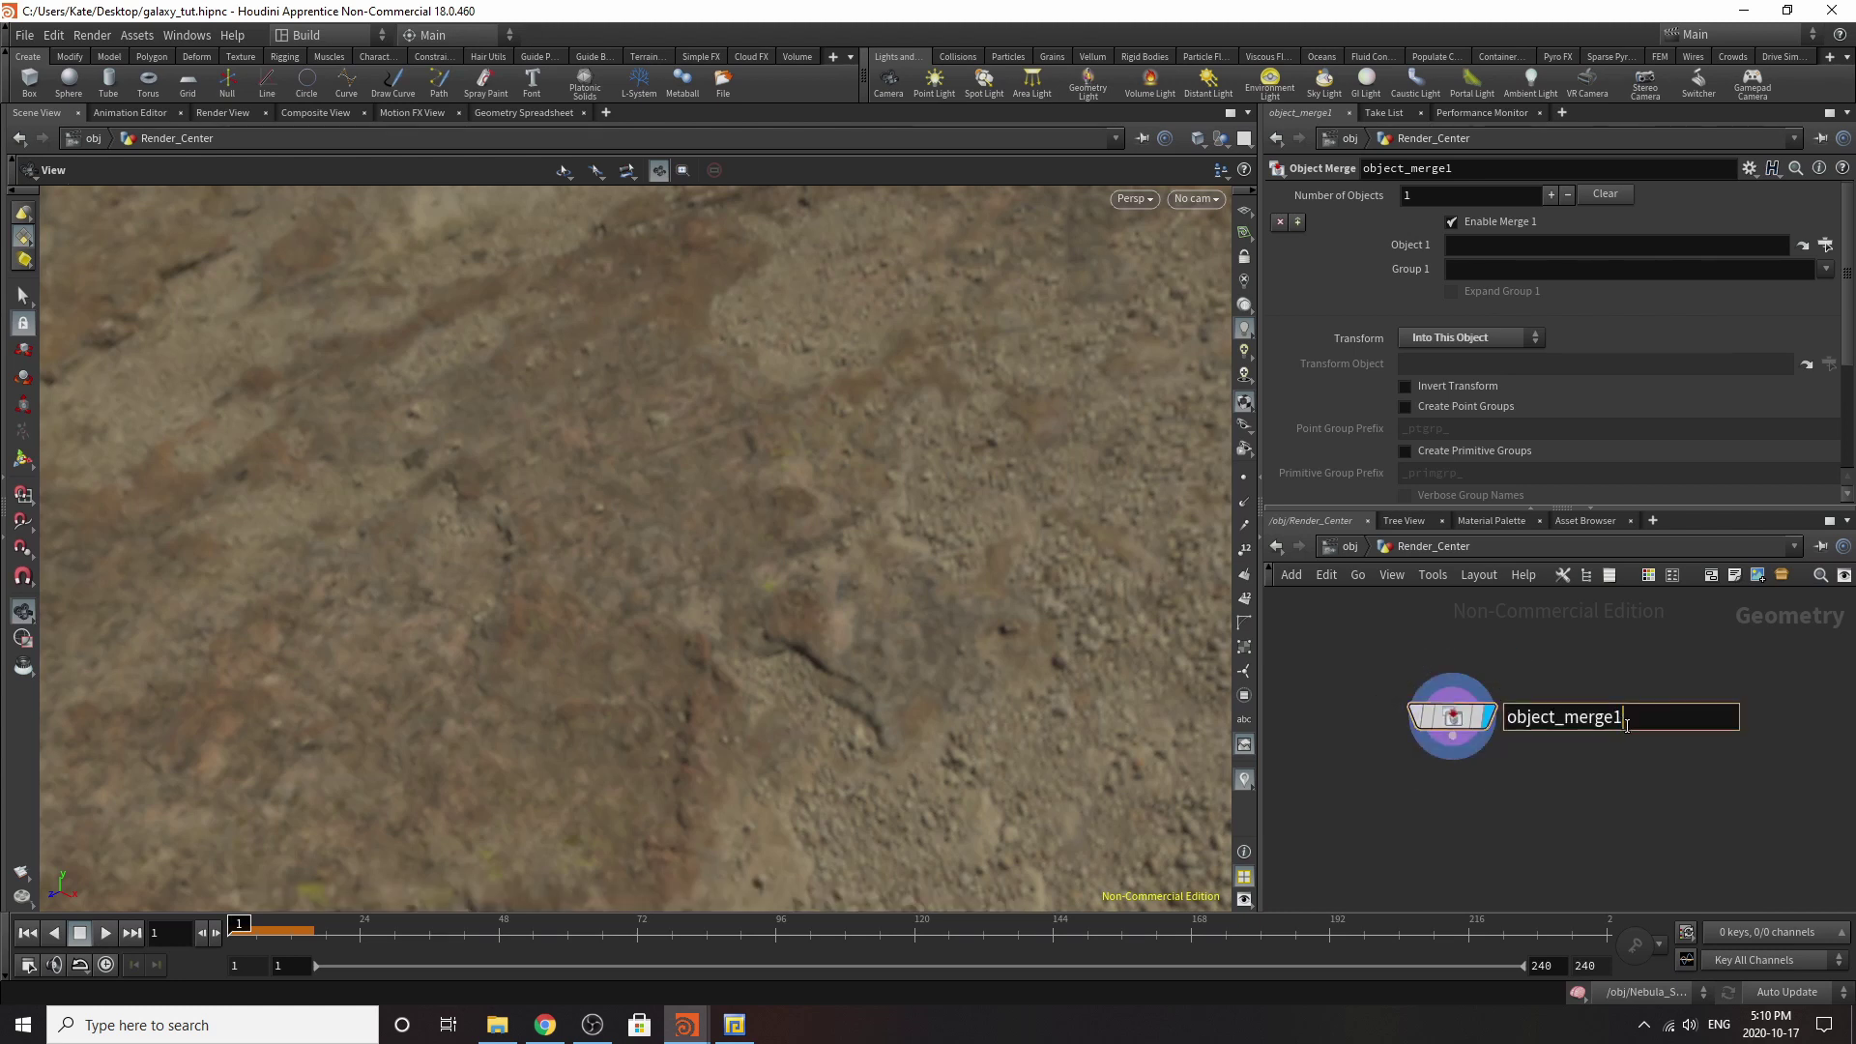
pyautogui.press('Return')
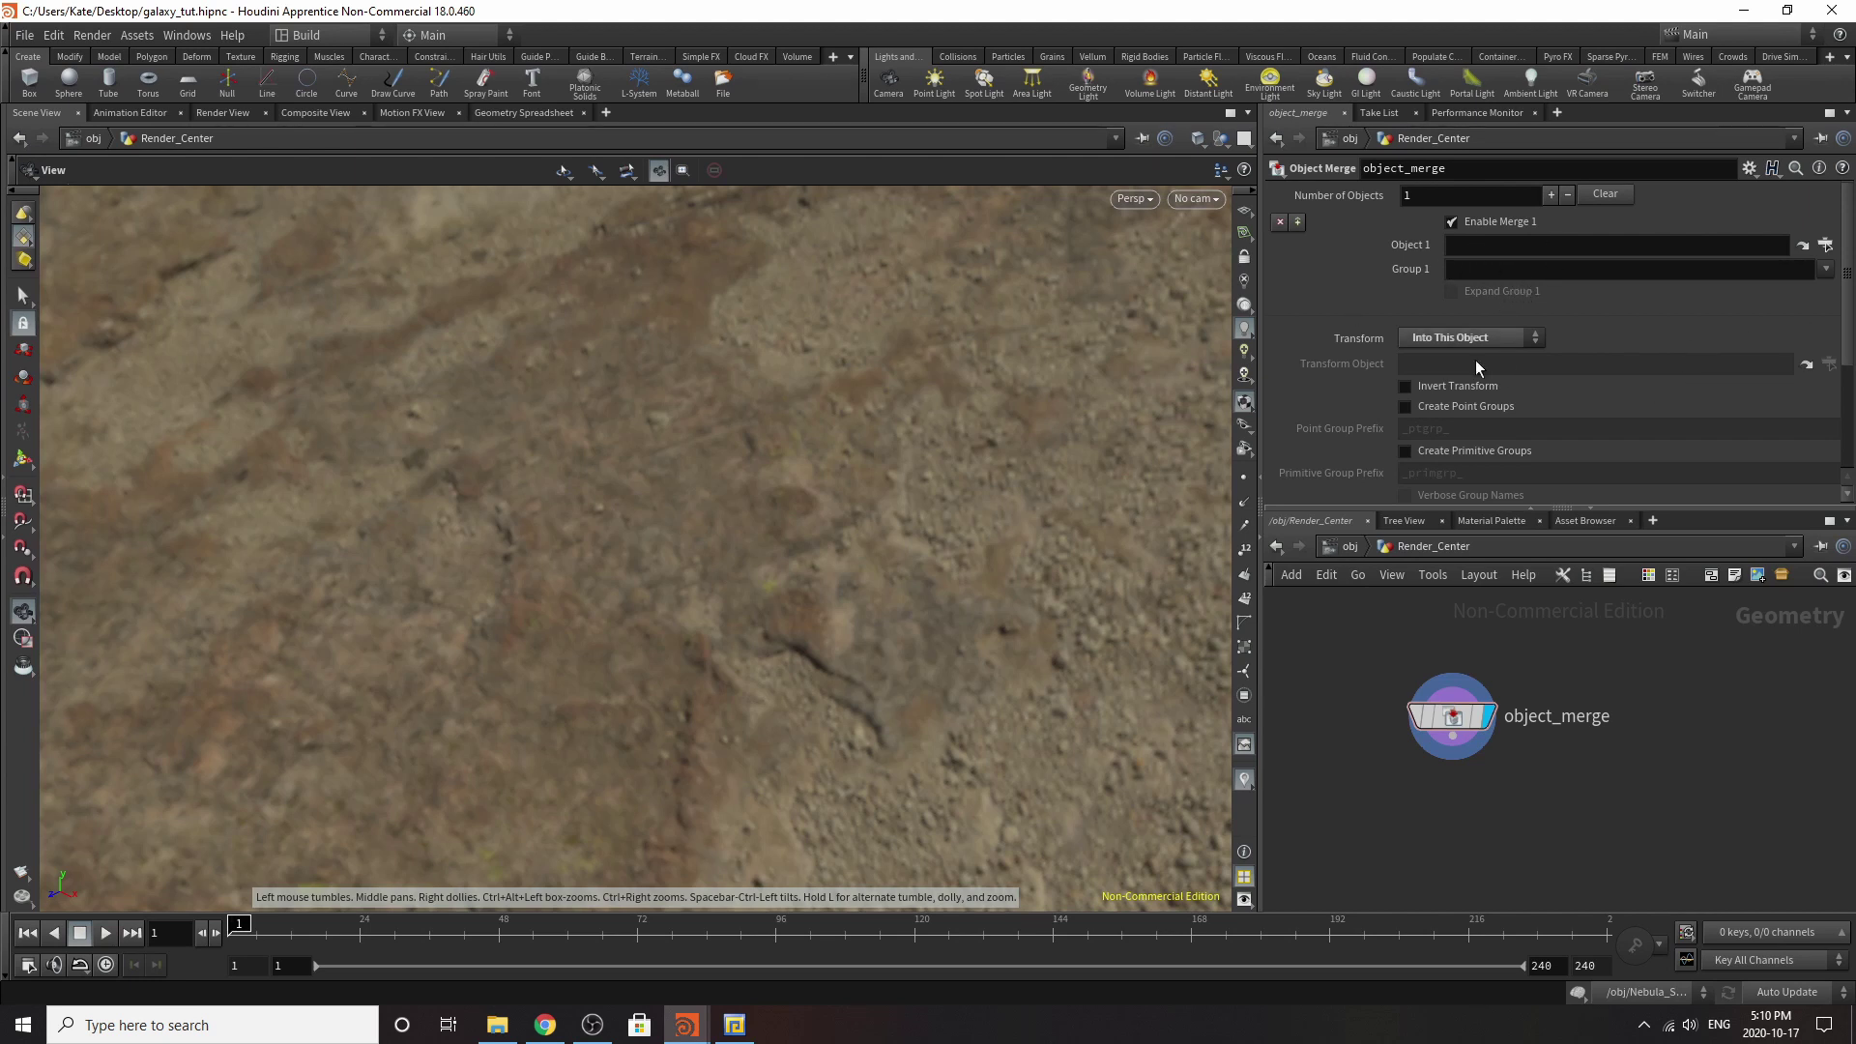
pyautogui.click(1361, 544)
pyautogui.click(1332, 544)
pyautogui.click(1335, 546)
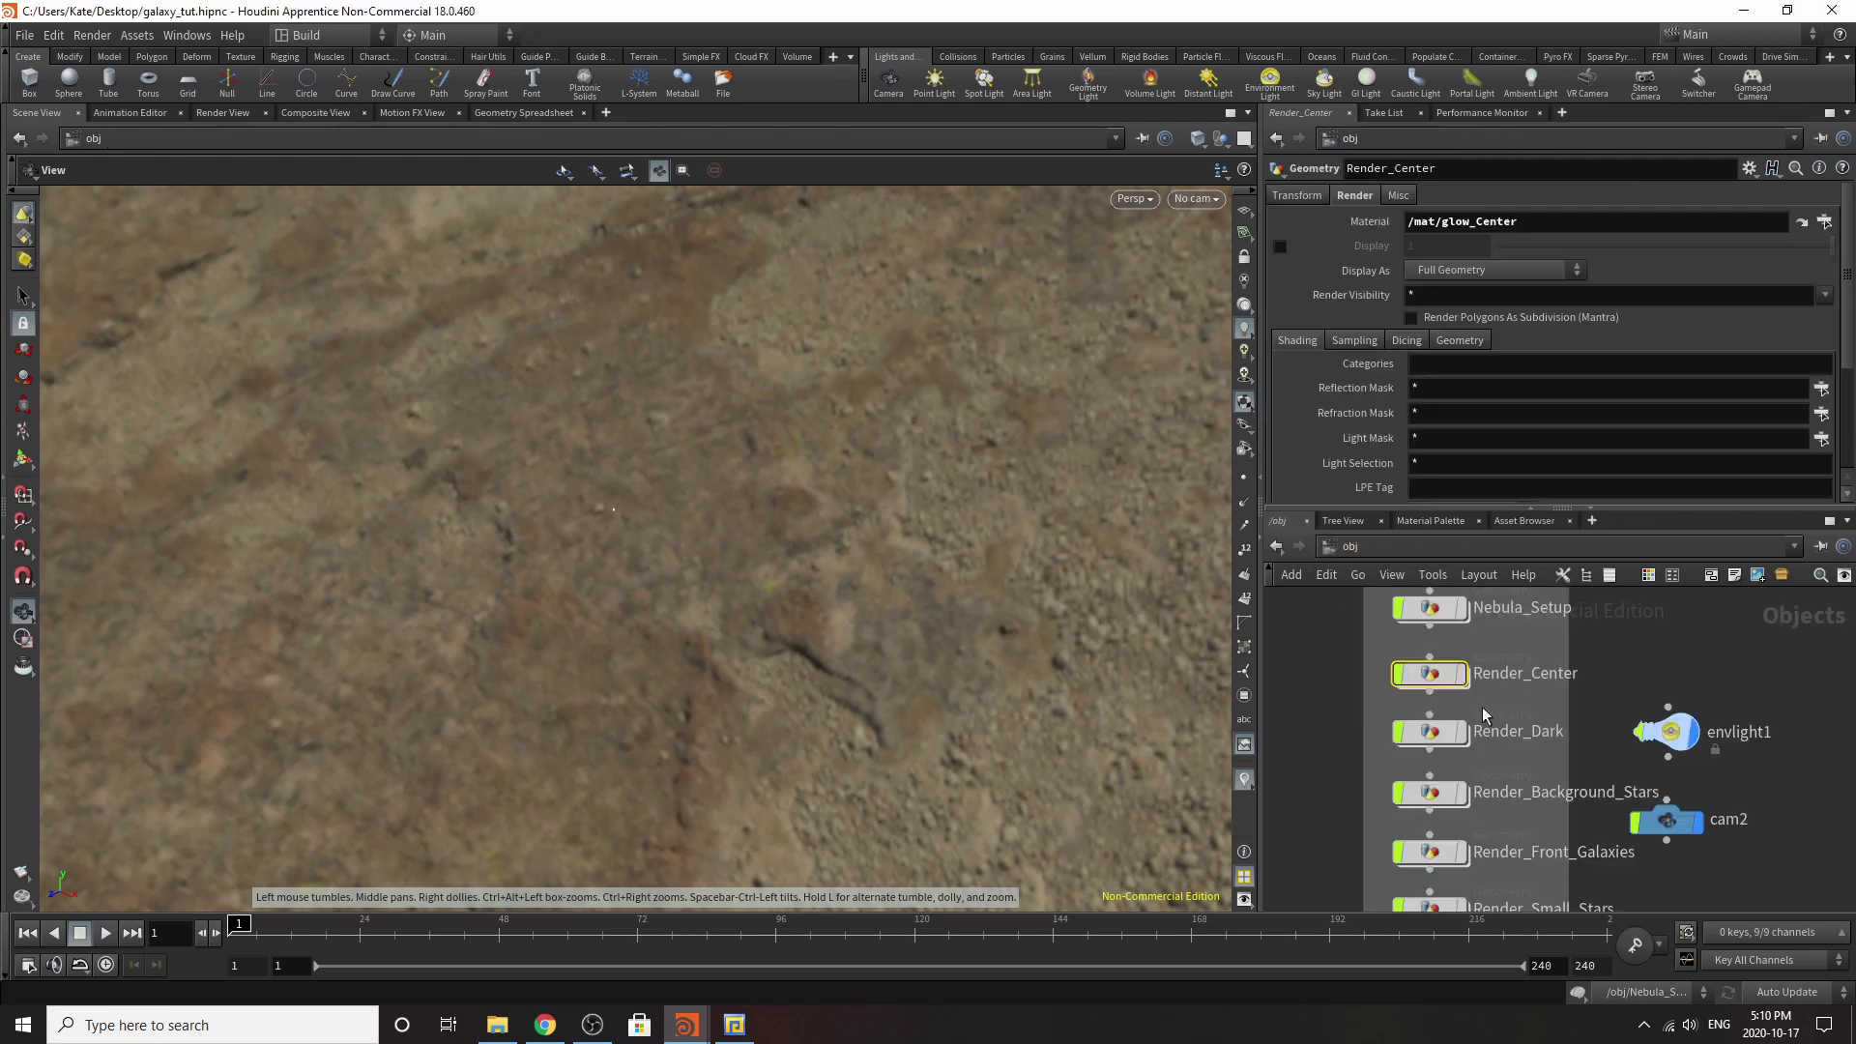
# Show the environment light's parameters and turn off its lighting and background image in the viewport.
pyautogui.scroll(-3, 1442, 743)
pyautogui.scroll(2, 1457, 808)
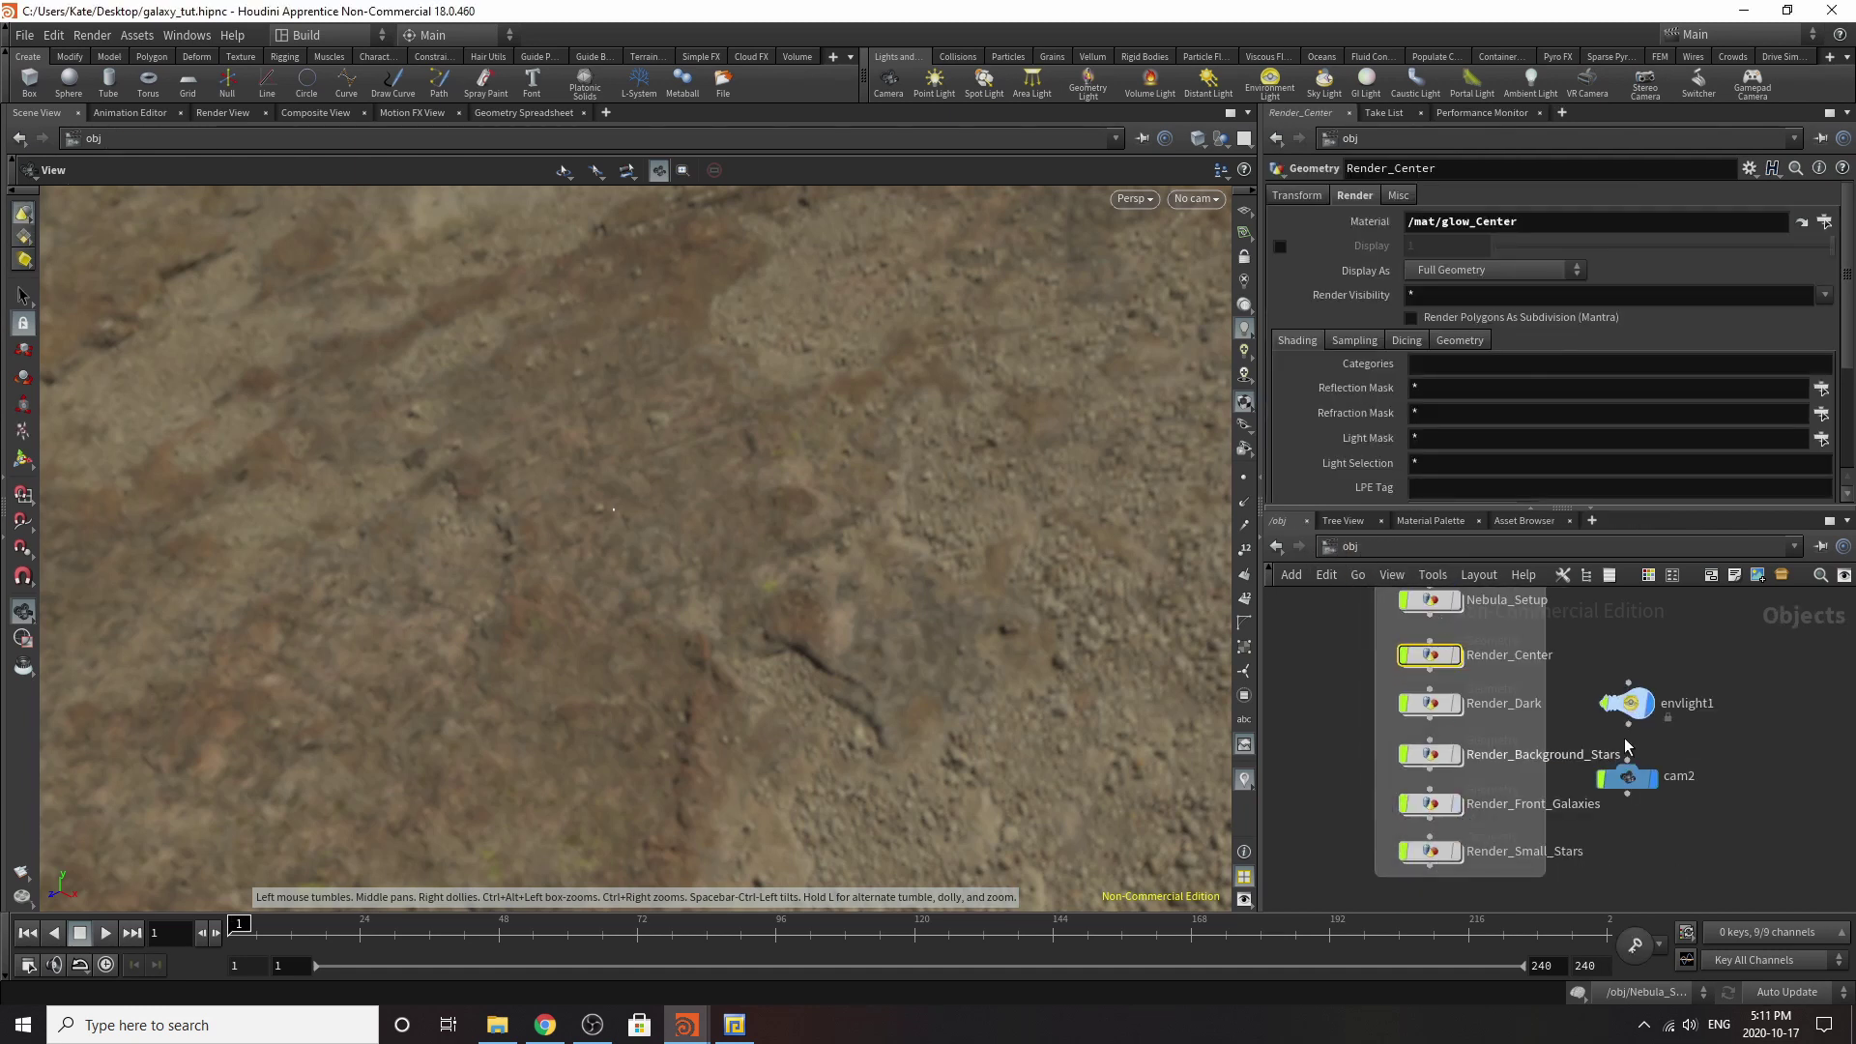
pyautogui.scroll(-3, 1539, 779)
pyautogui.scroll(6, 1650, 737)
pyautogui.scroll(-3, 1531, 785)
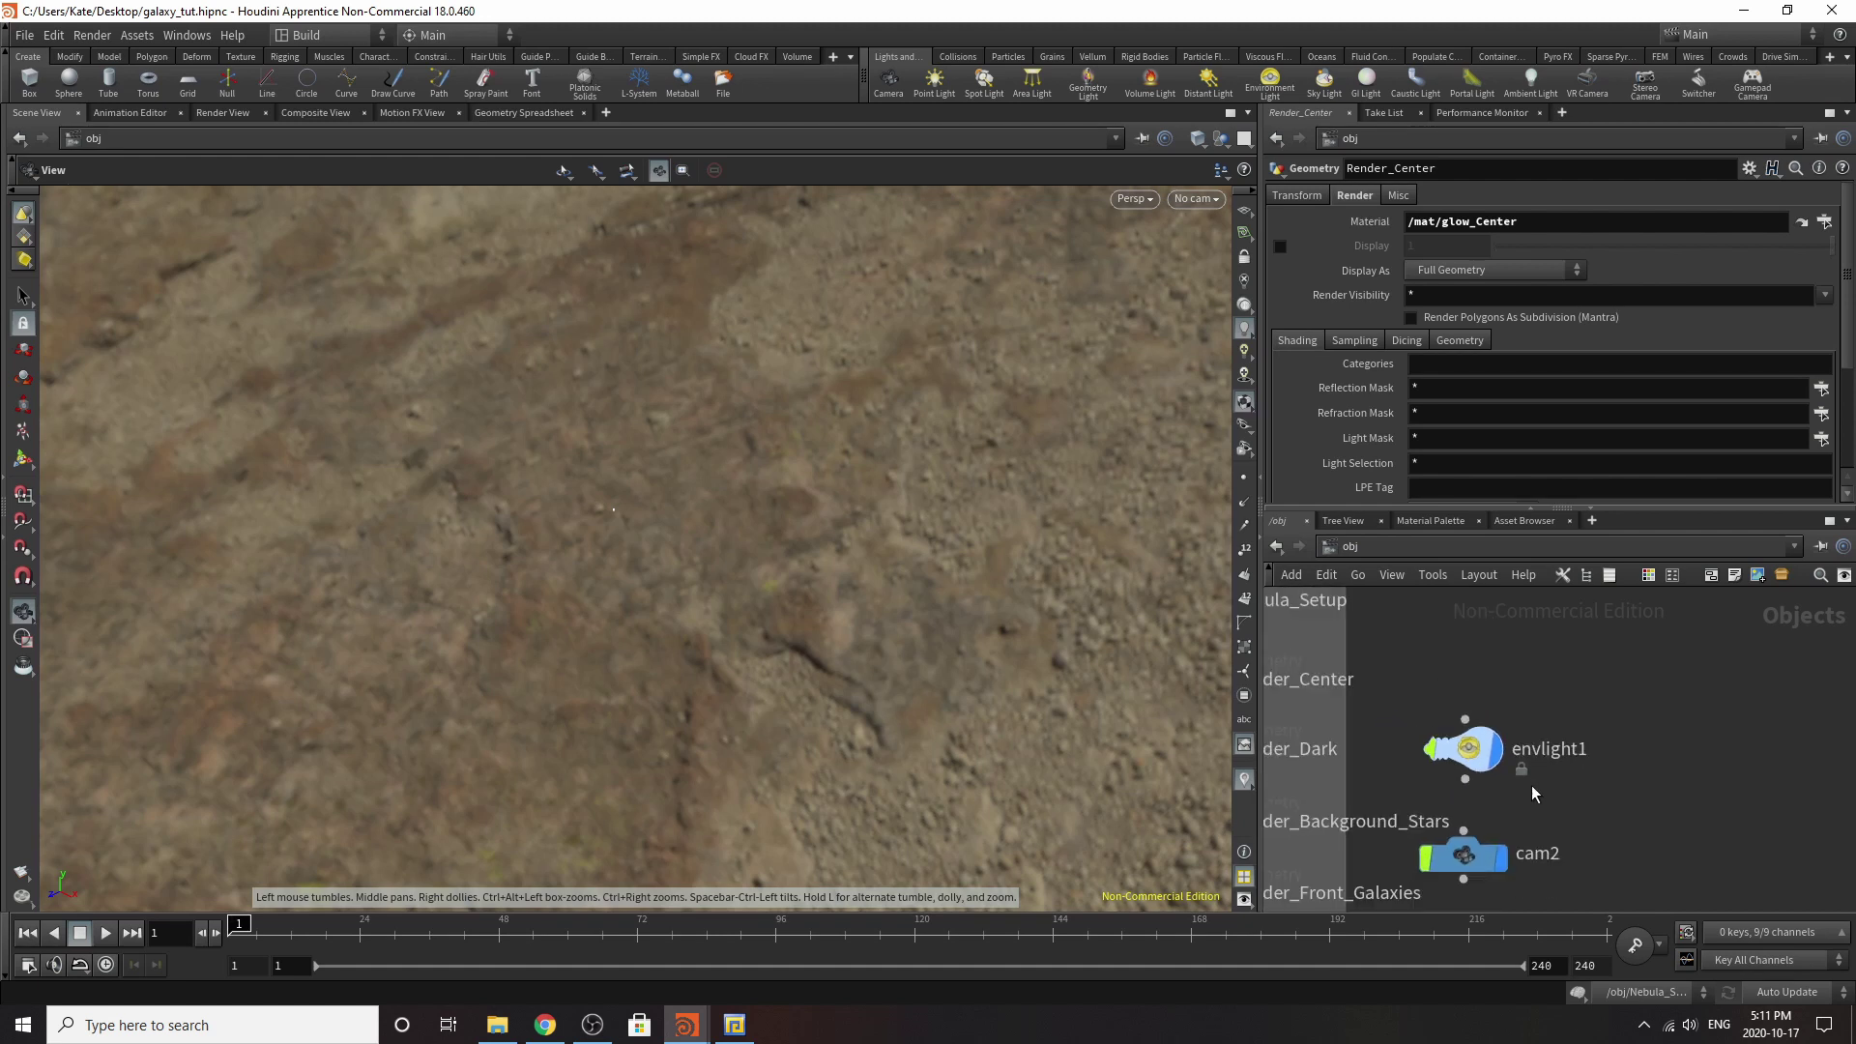
pyautogui.scroll(2, 1494, 788)
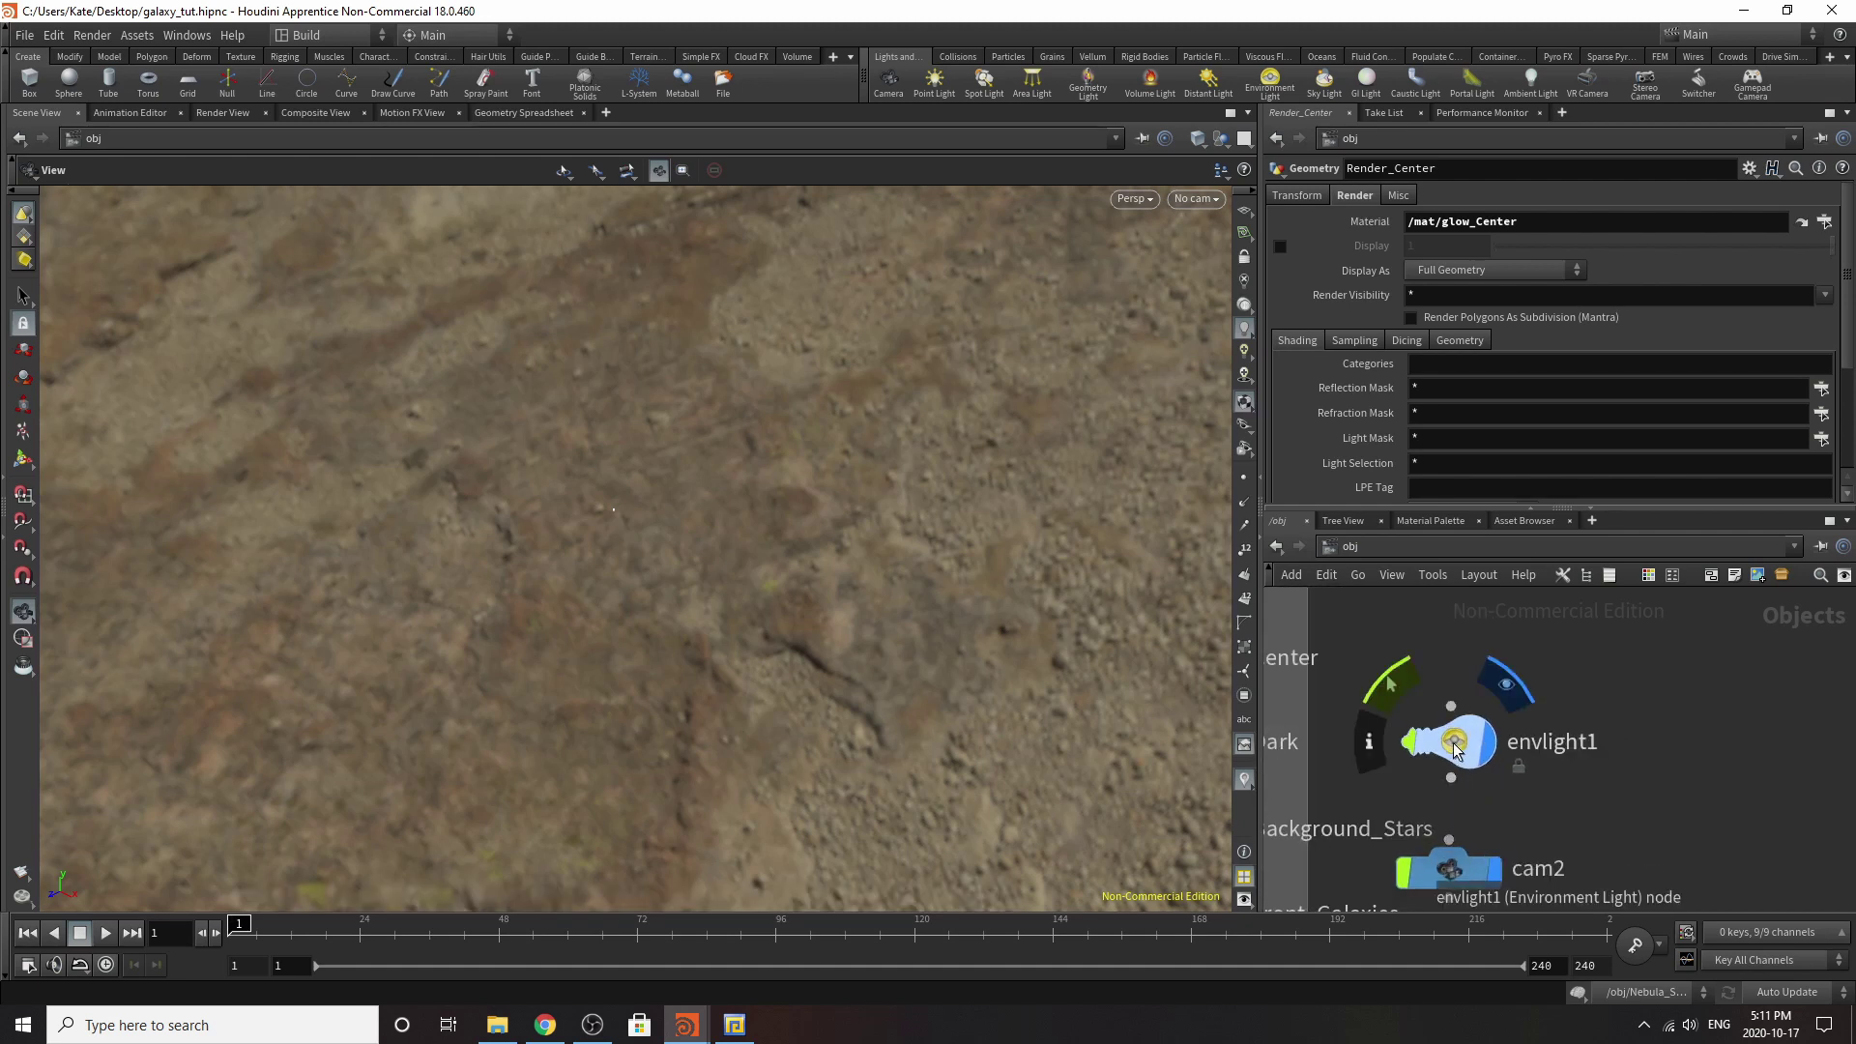
pyautogui.scroll(-4, 1454, 742)
pyautogui.scroll(3, 1384, 854)
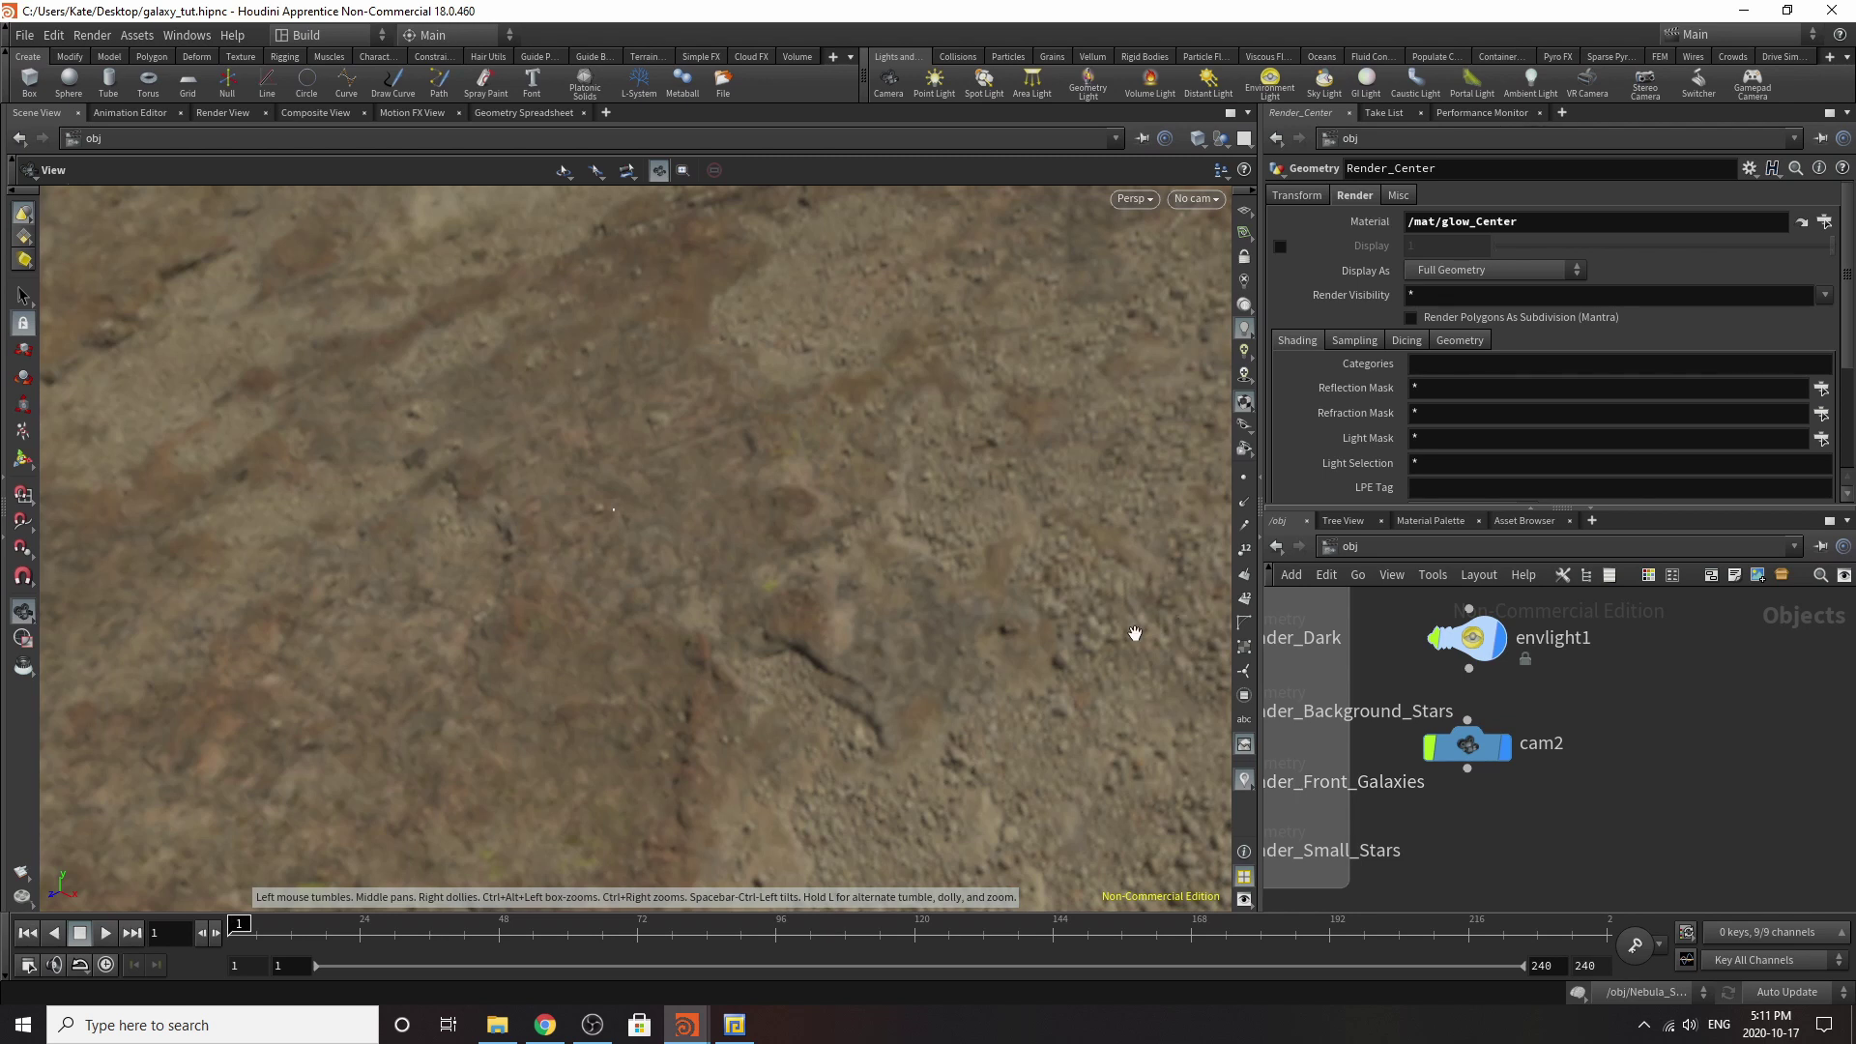
pyautogui.click(1469, 638)
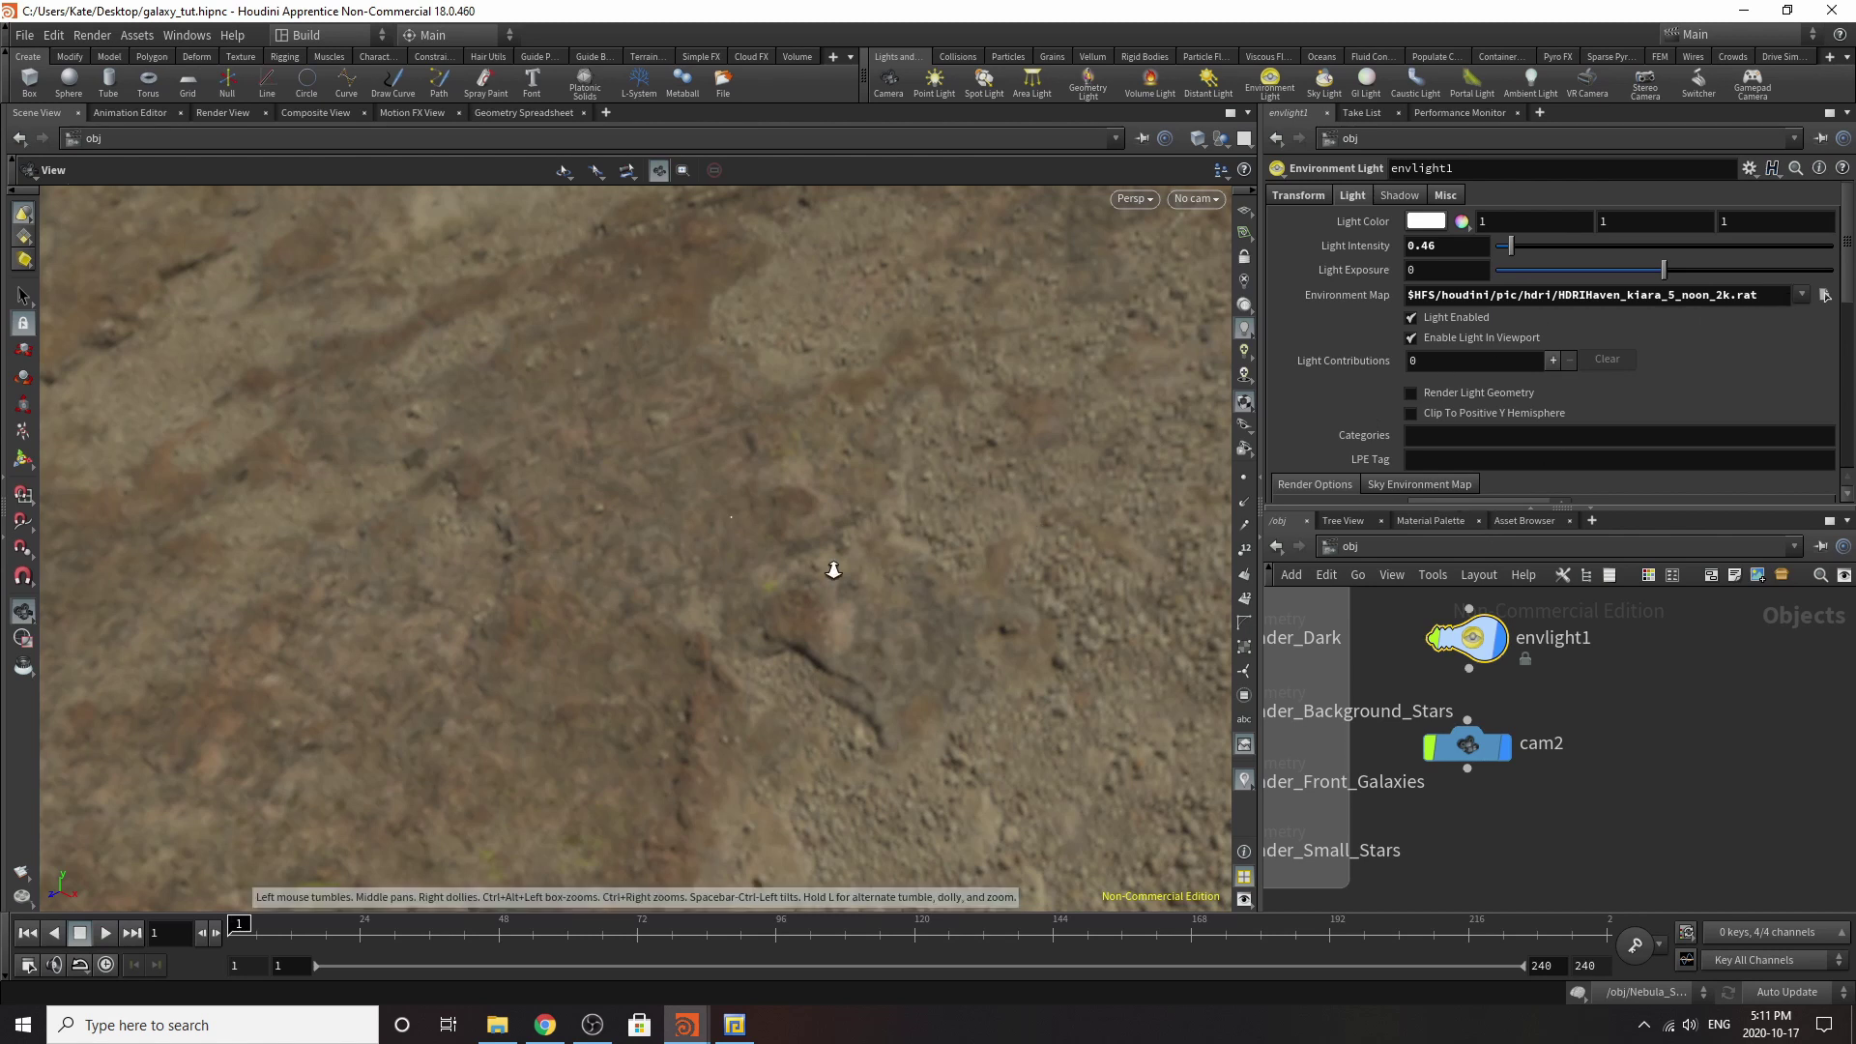
pyautogui.click(1247, 325)
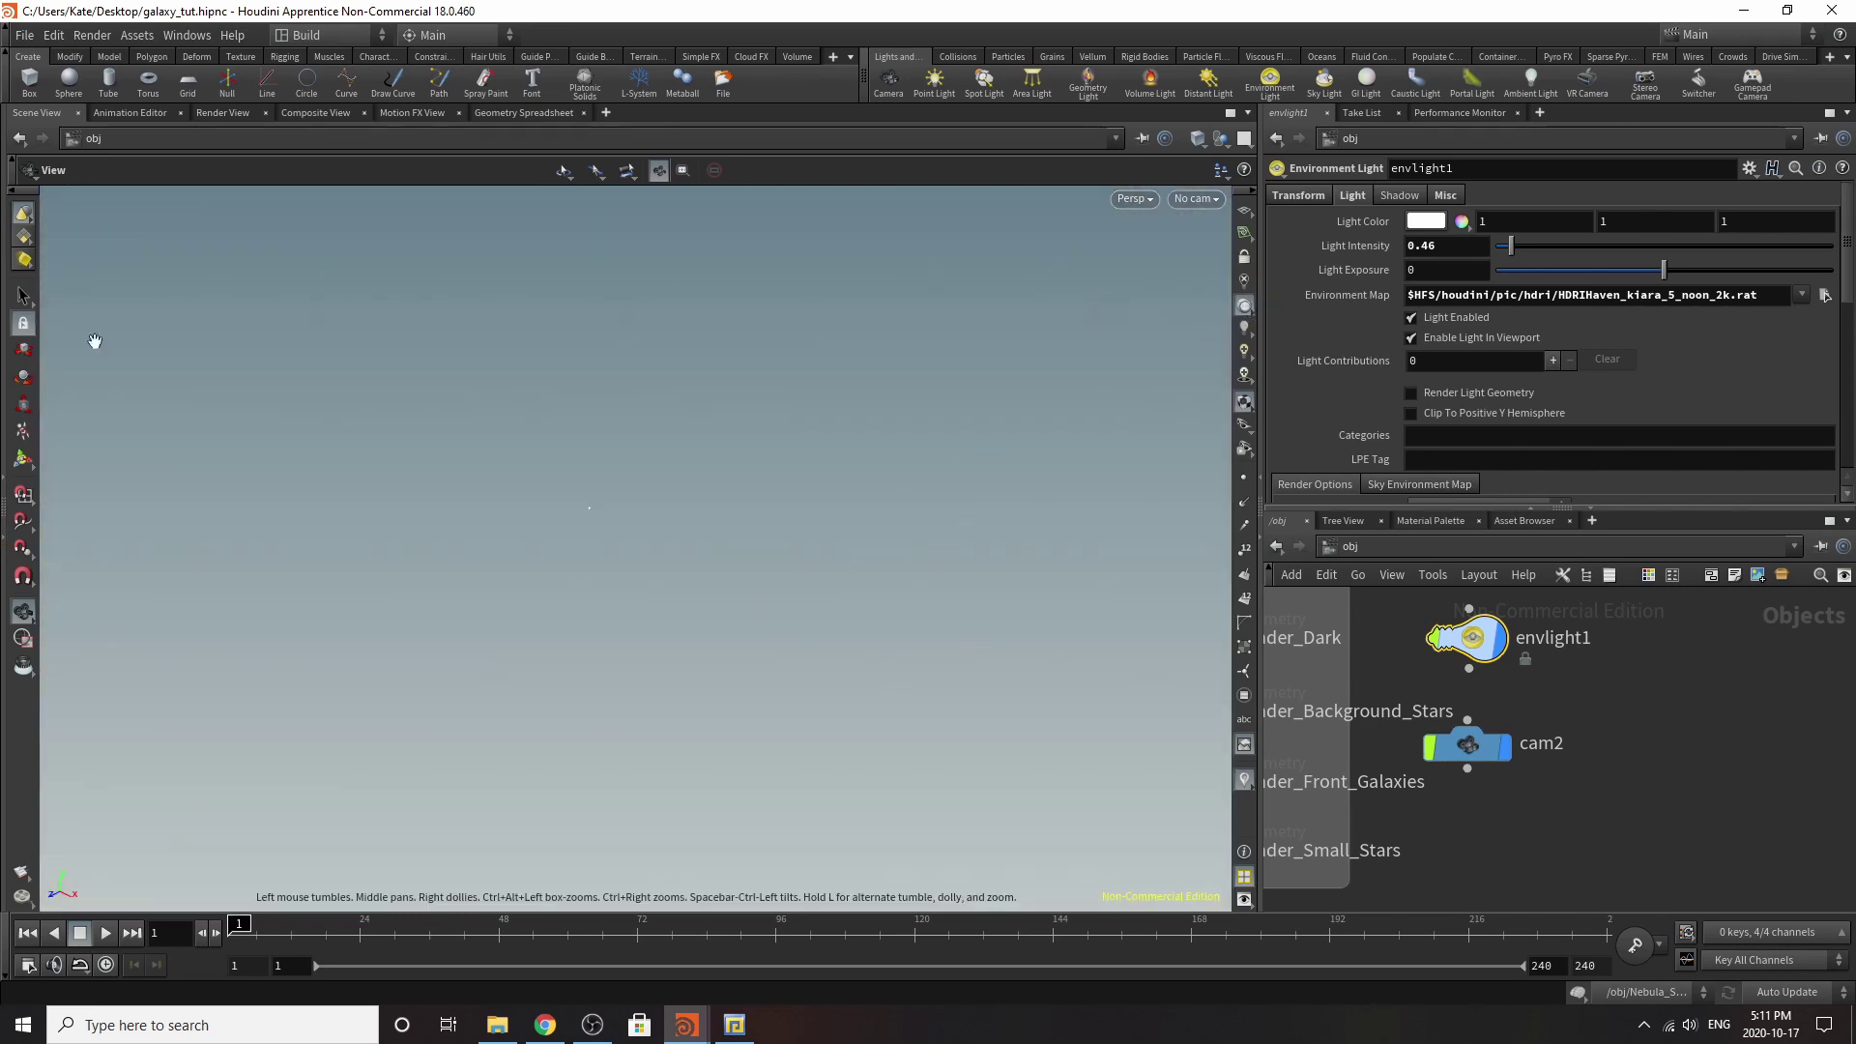
# Rename the cam2 camera in the object network as Galaxy_Camera.
pyautogui.click(1488, 740)
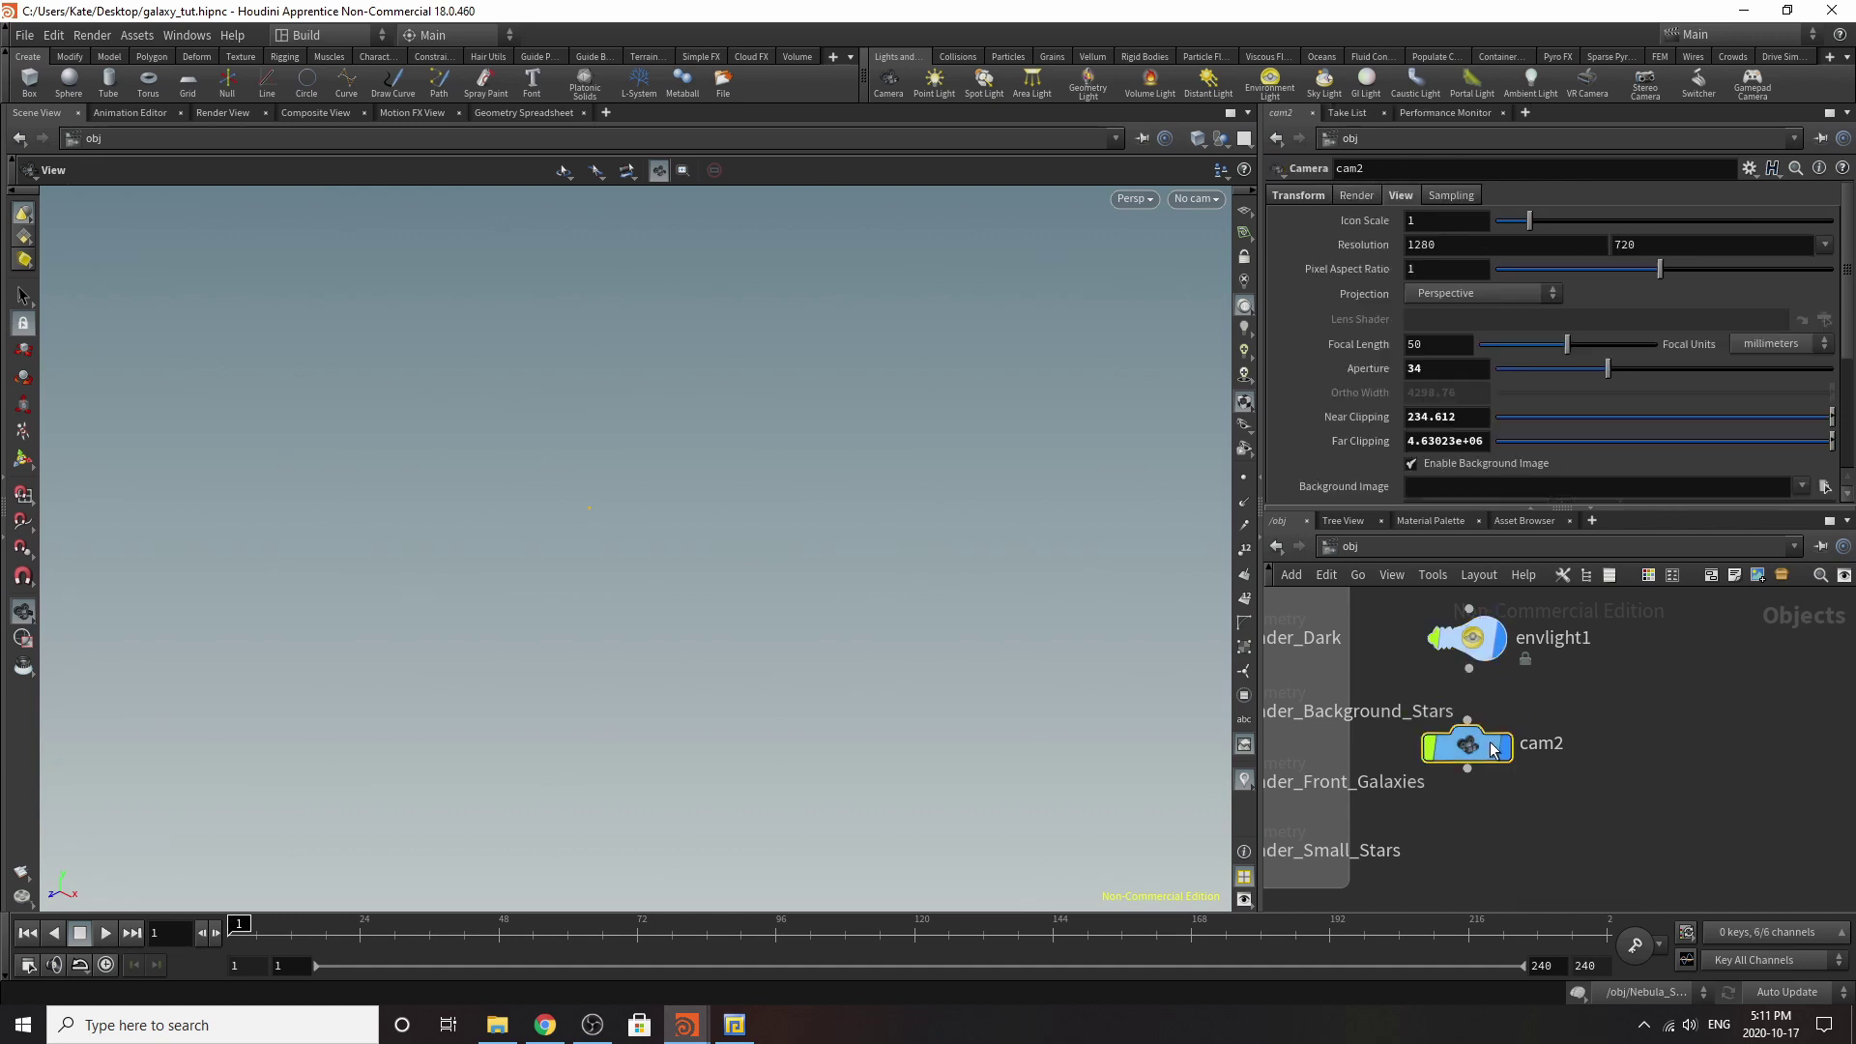
pyautogui.doubleClick(1564, 744)
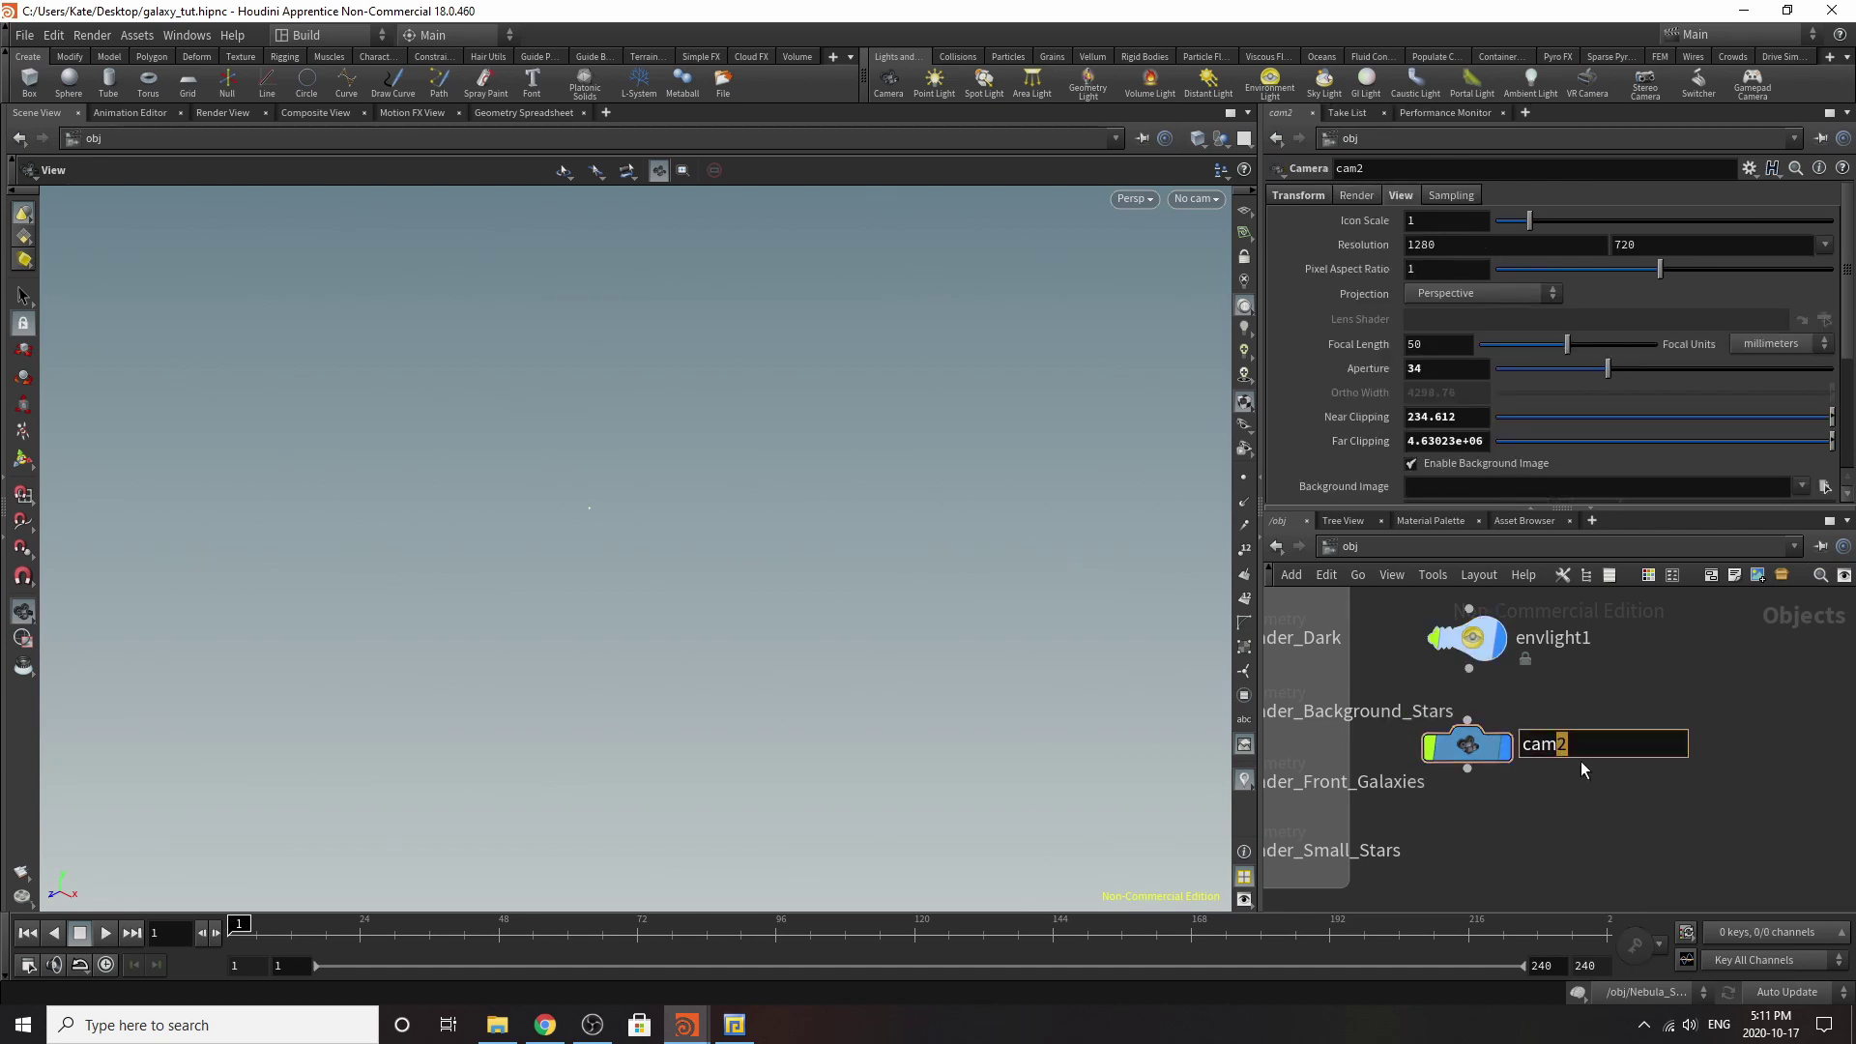
pyautogui.press('BackSpace')
pyautogui.press('BackSpace')
pyautogui.press('BackSpace')
pyautogui.press('BackSpace')
pyautogui.write('Ren')
pyautogui.write('der_')
pyautogui.write('Gal')
pyautogui.press('BackSpace')
pyautogui.press('BackSpace')
pyautogui.press('BackSpace')
pyautogui.press('BackSpace')
pyautogui.press('BackSpace')
pyautogui.press('BackSpace')
pyautogui.press('BackSpace')
pyautogui.press('BackSpace')
pyautogui.press('BackSpace')
pyautogui.press('BackSpace')
pyautogui.write('Galaxy_Camera')
pyautogui.press('Return')
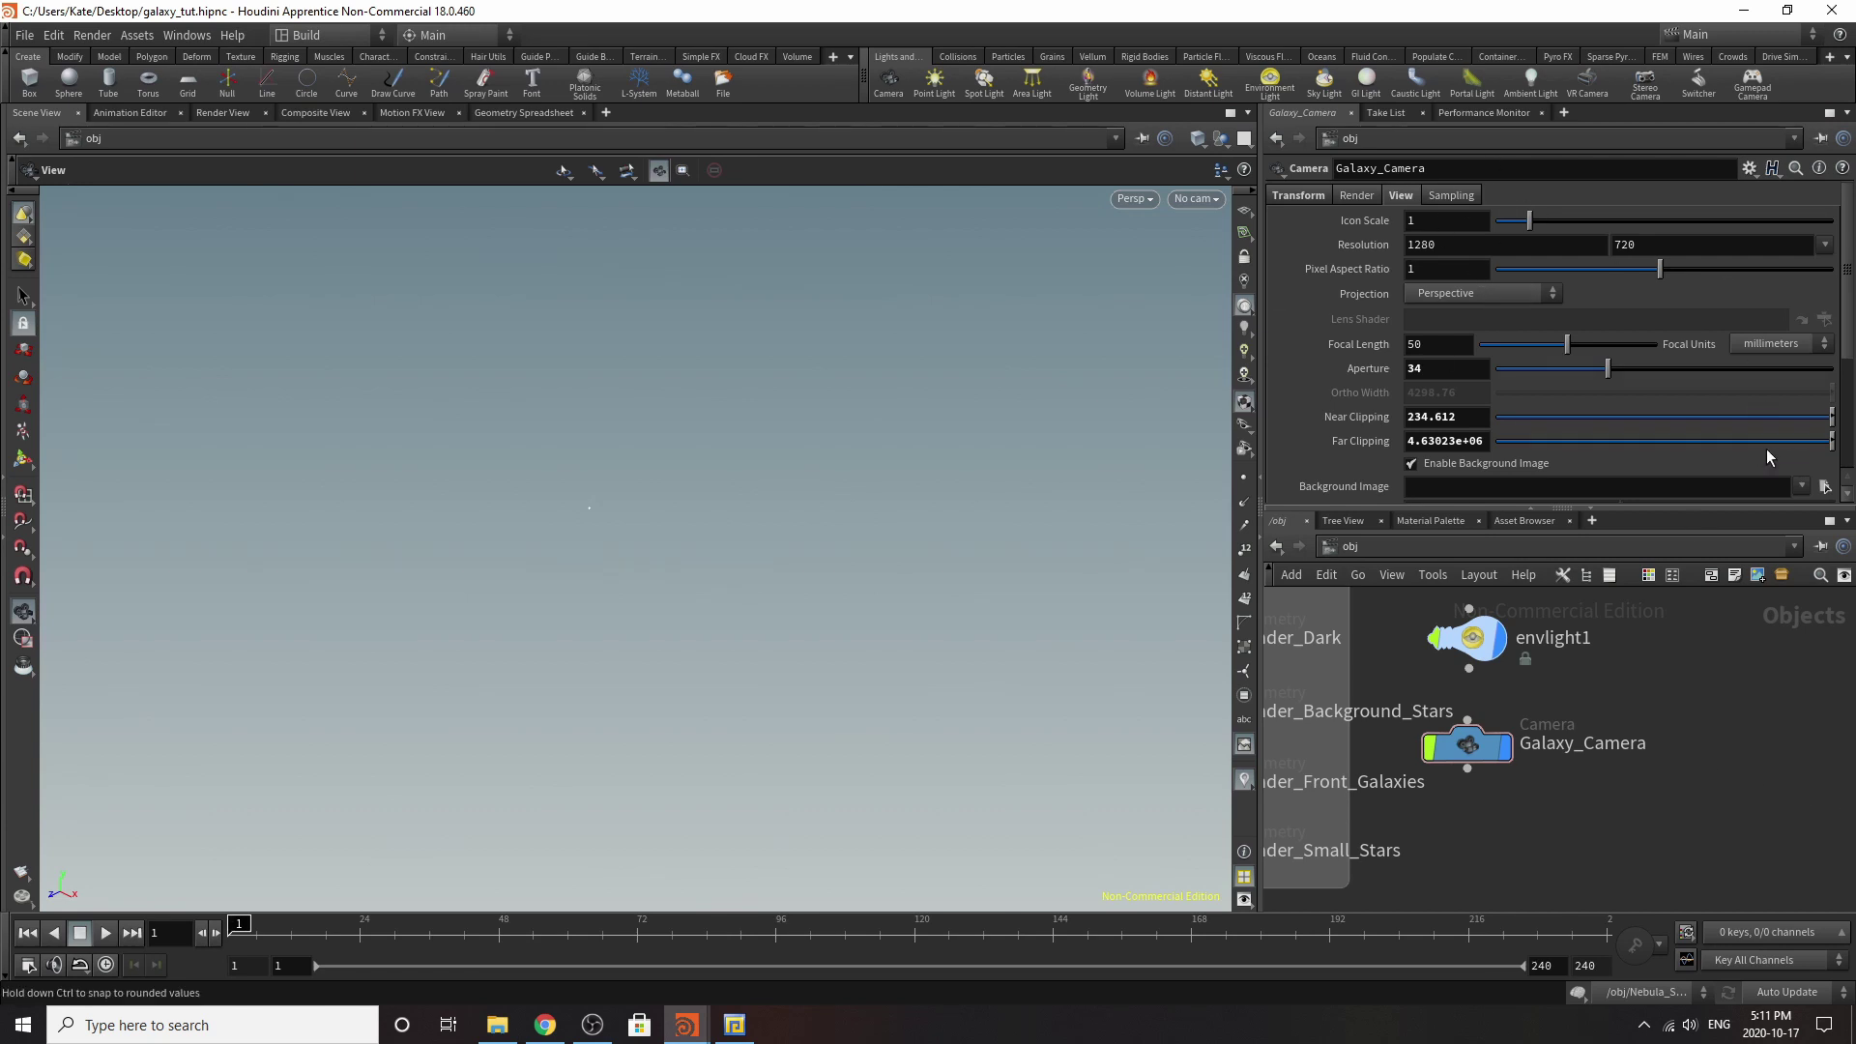
# Review Galaxy_Camera's view settings and set its Z rotation to 8.99.
pyautogui.scroll(-4, 1509, 380)
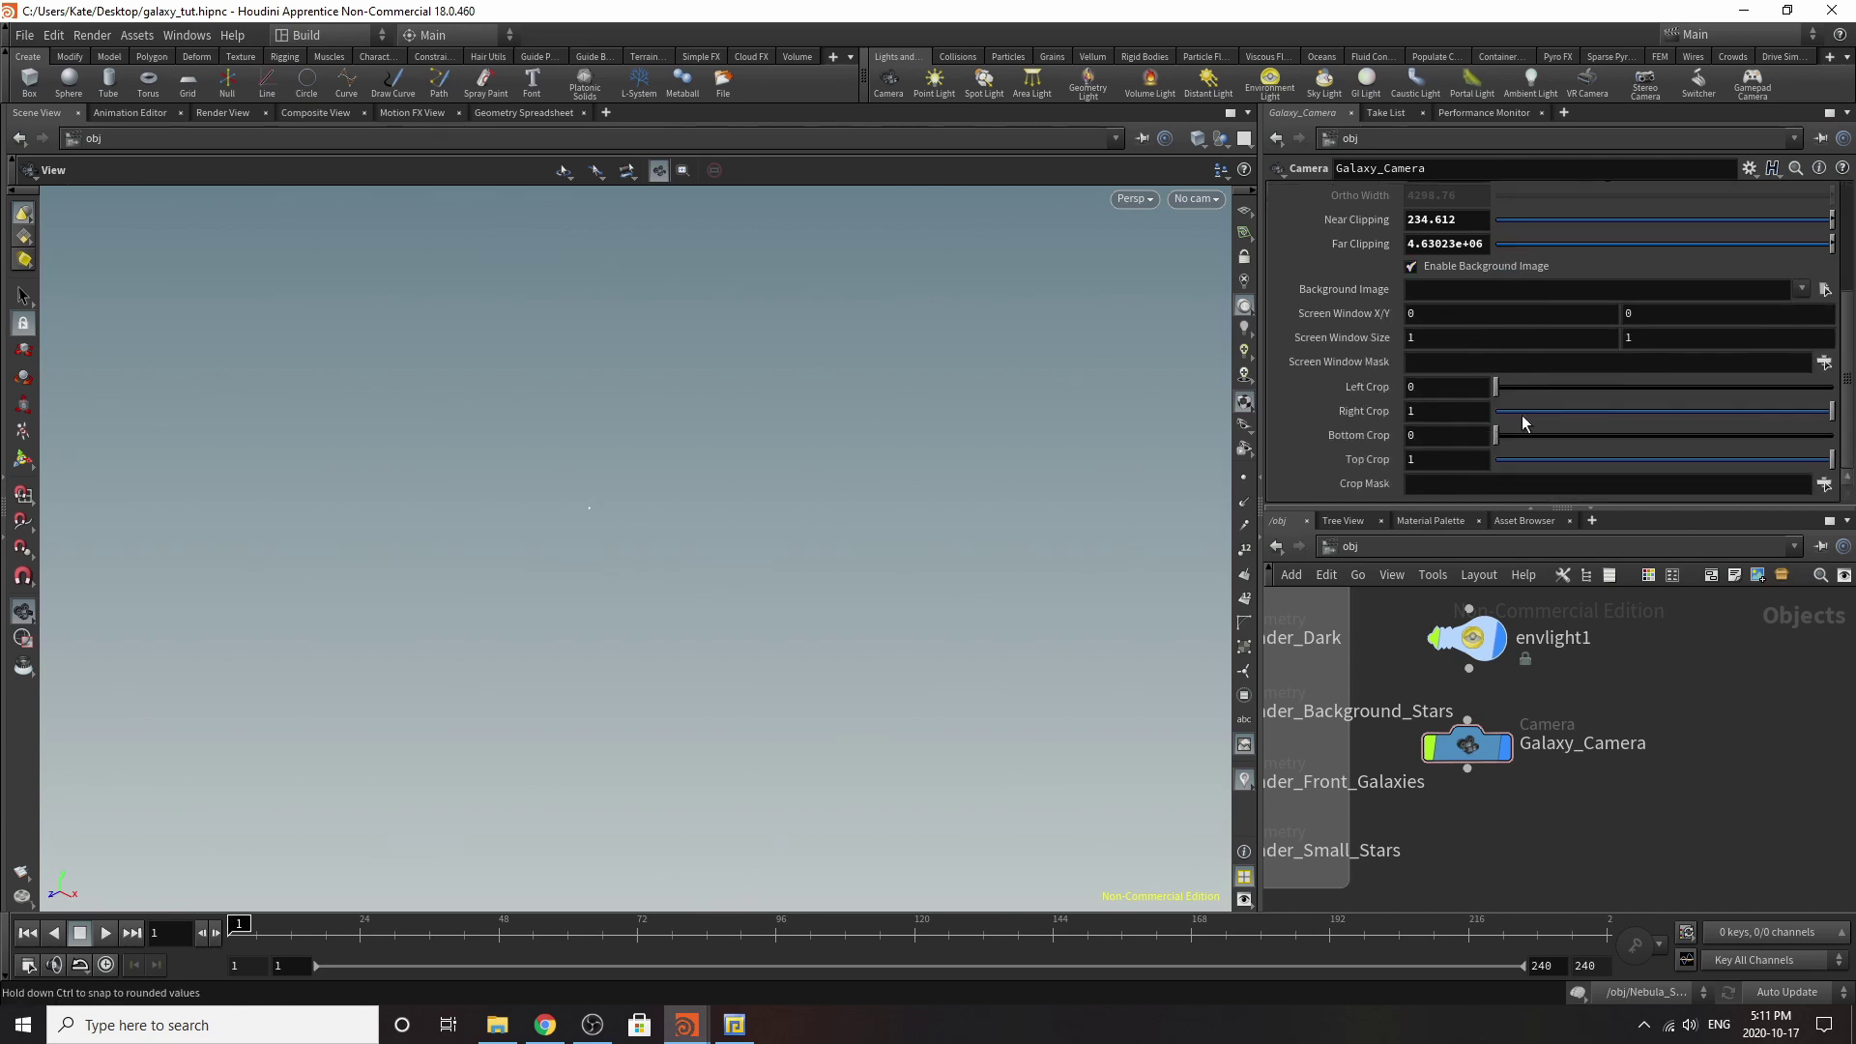
pyautogui.scroll(4, 1520, 416)
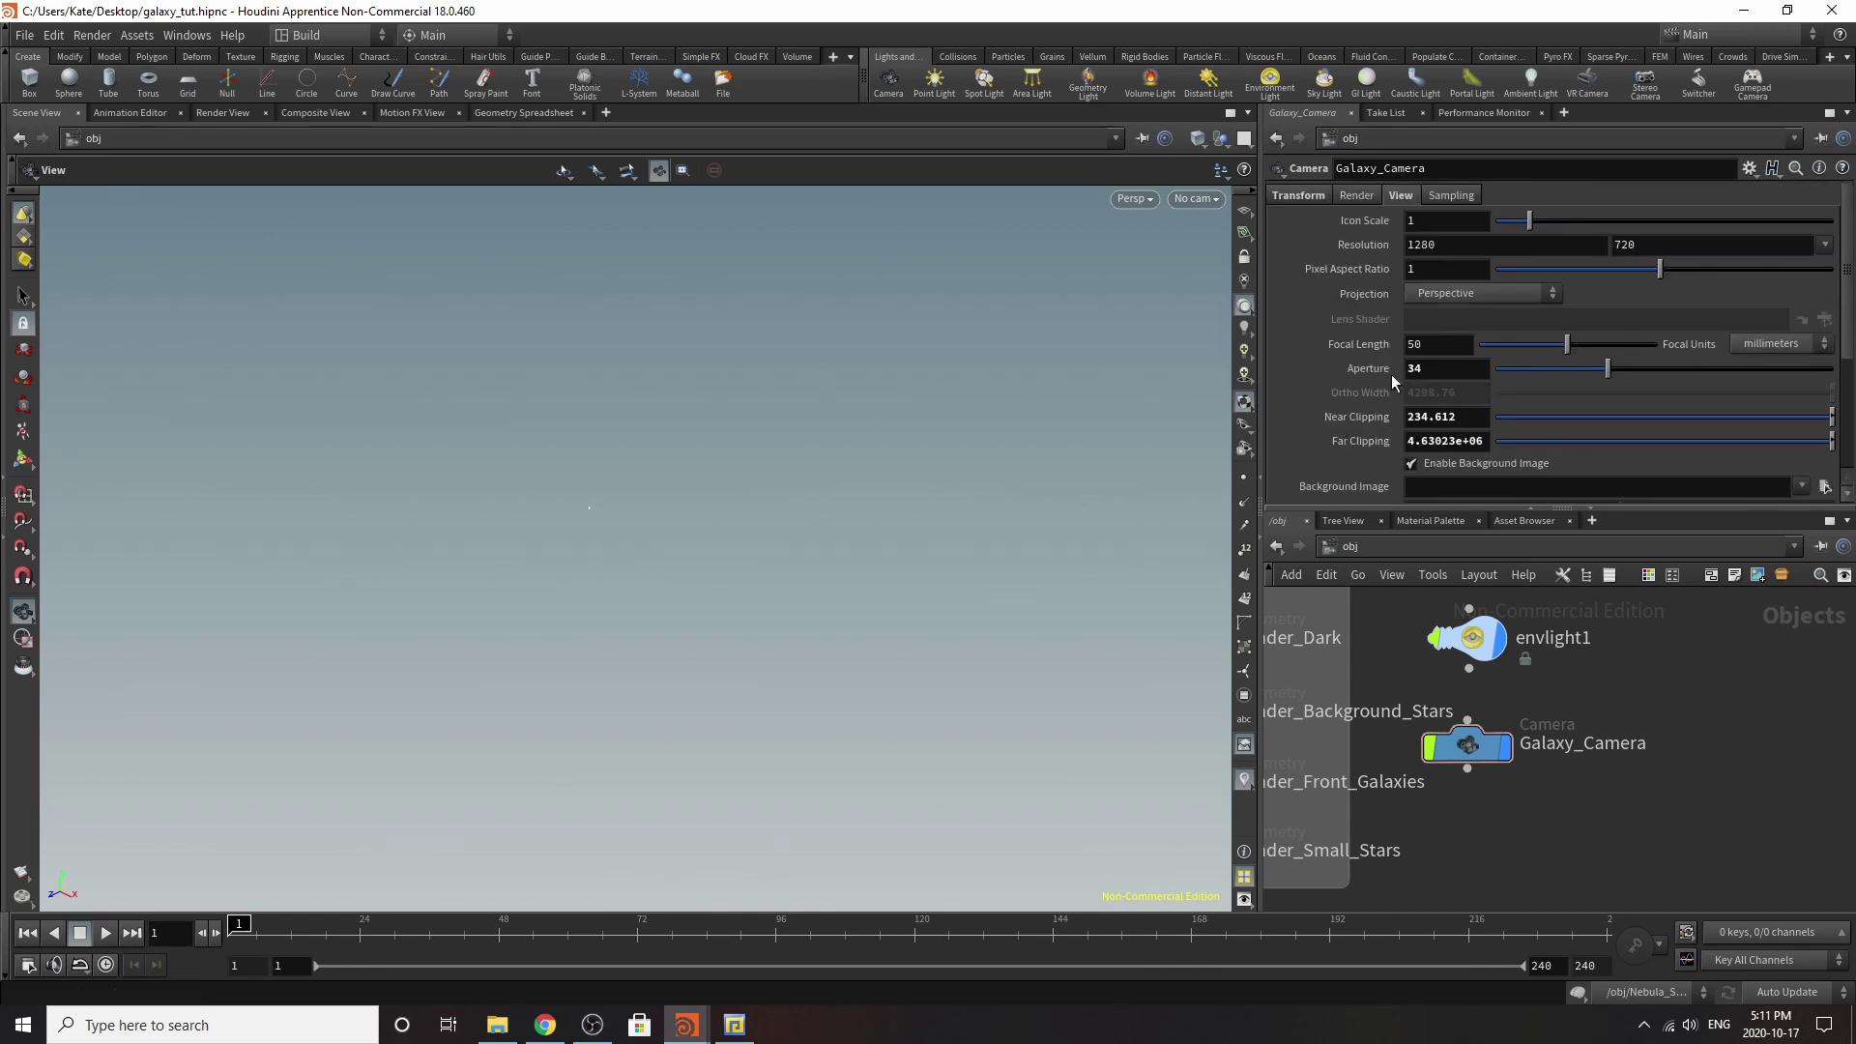
pyautogui.click(1304, 194)
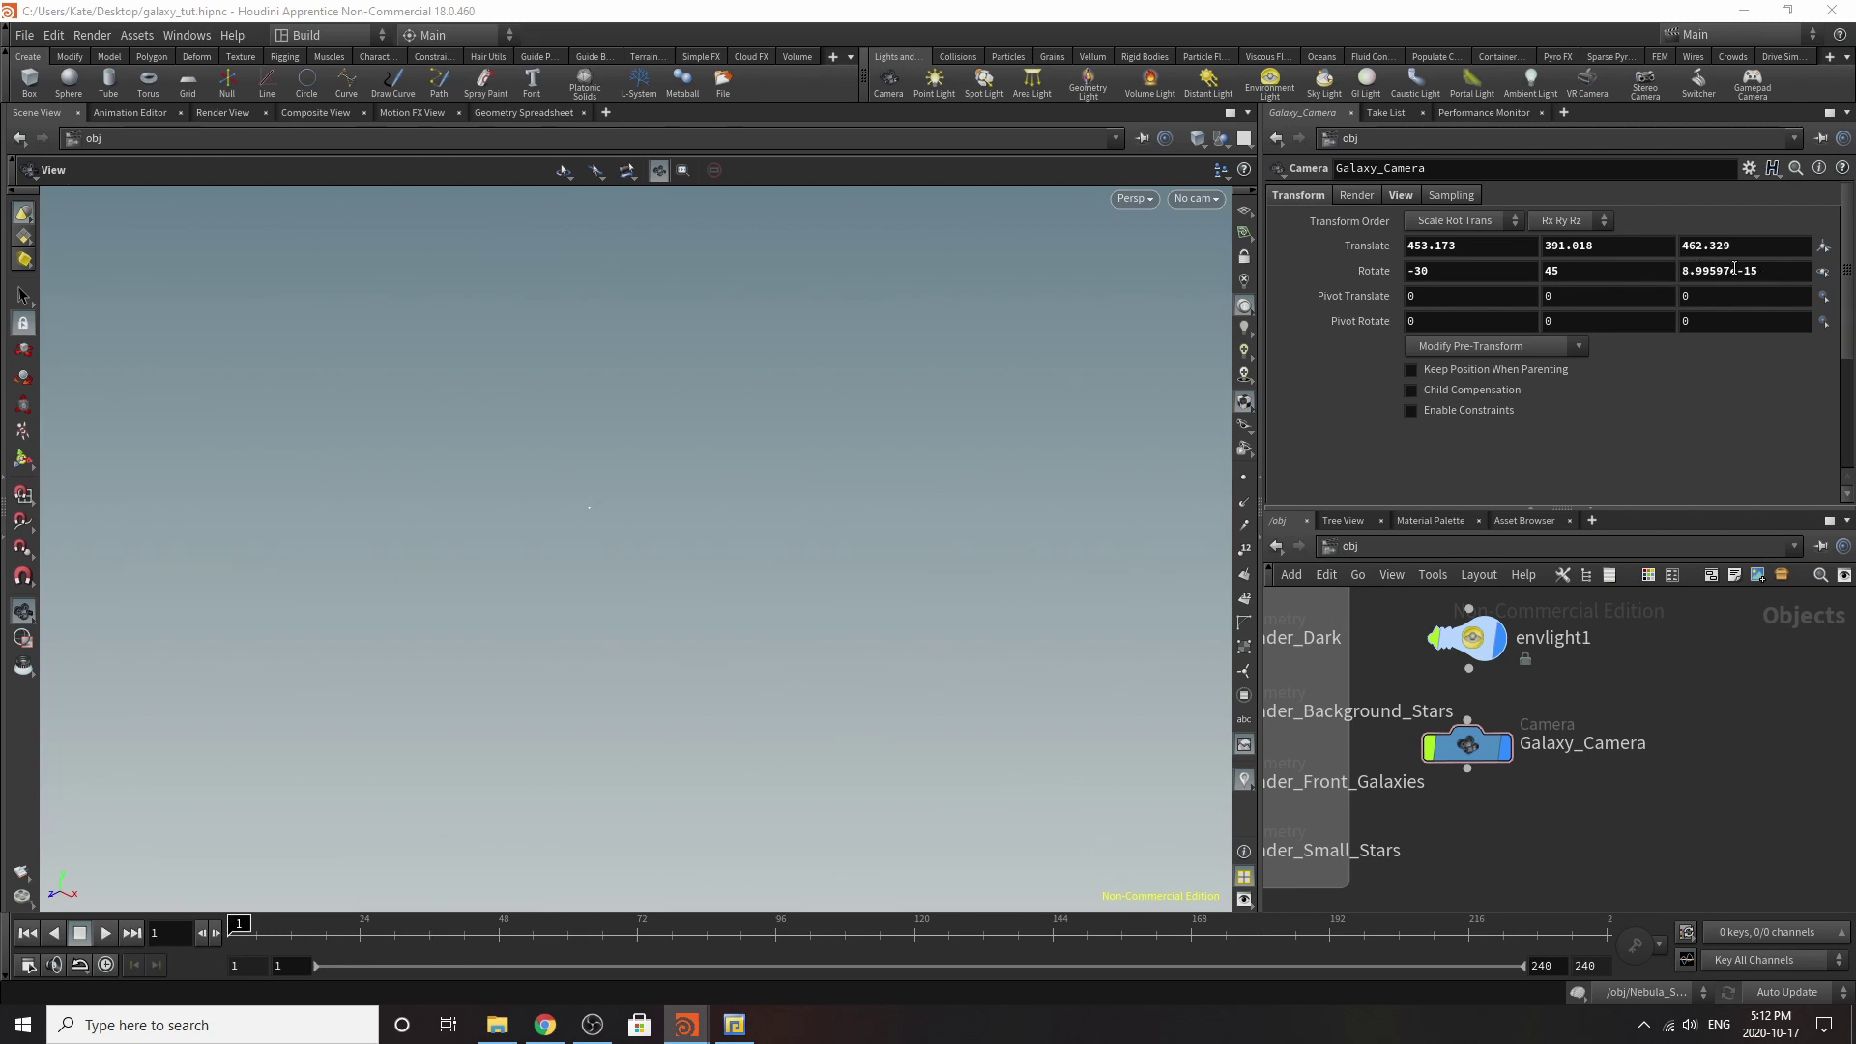
pyautogui.moveTo(1805, 274); pyautogui.dragTo(1726, 290)
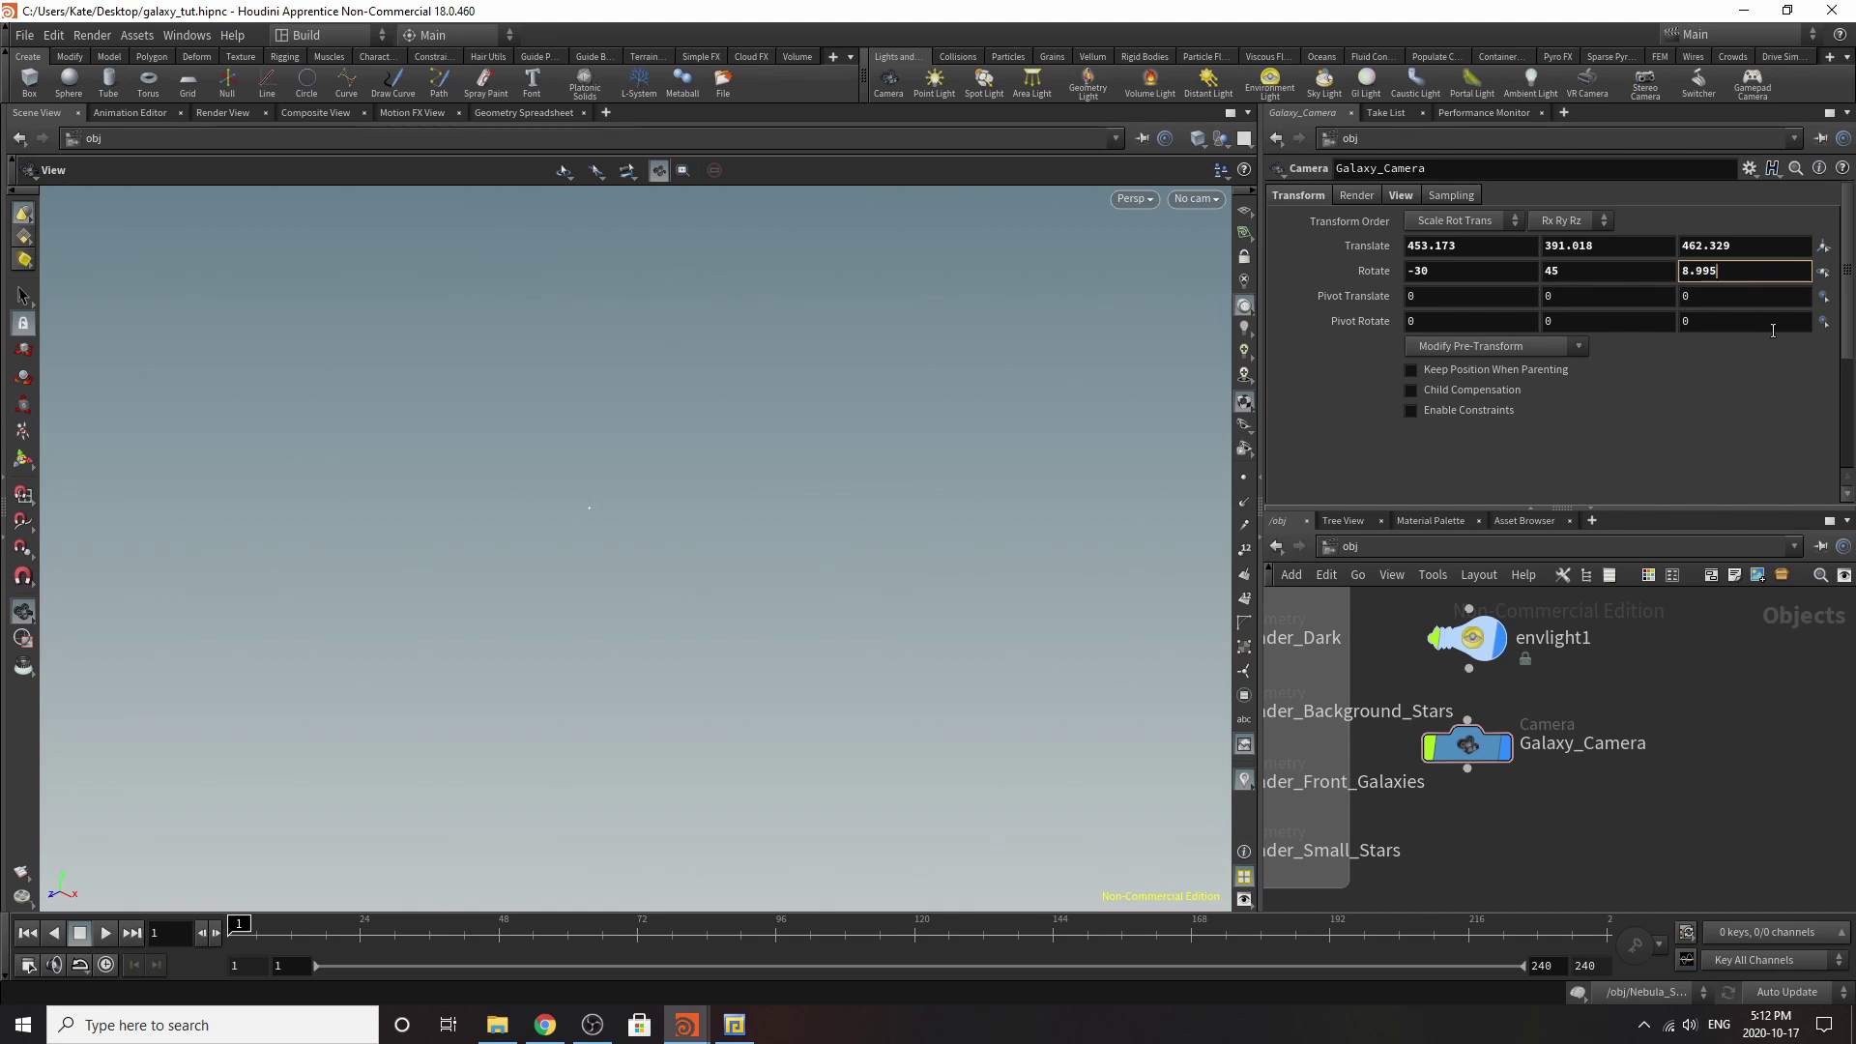
pyautogui.press('BackSpace')
pyautogui.press('BackSpace')
pyautogui.press('BackSpace')
pyautogui.press('Return')
# Look over the object network and the scene's glow materials in the material palette.
pyautogui.scroll(-2, 1675, 849)
pyautogui.moveTo(1368, 716)
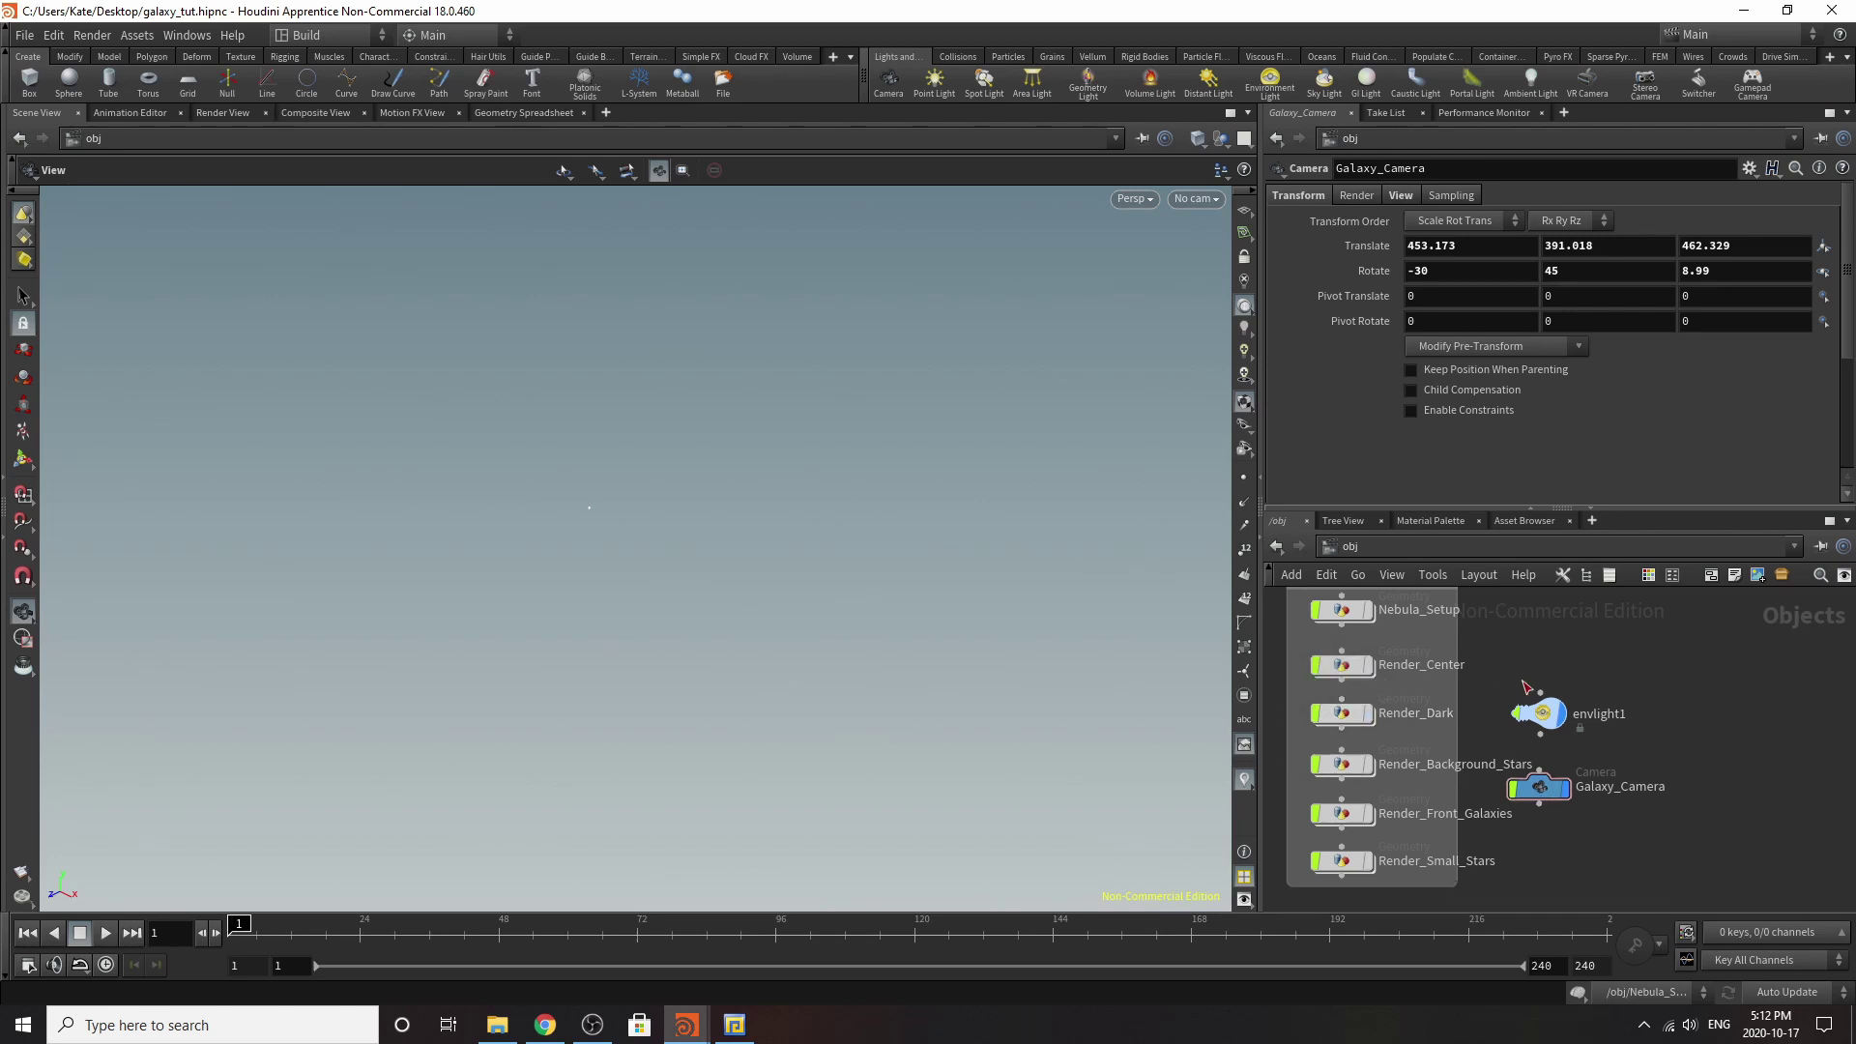
pyautogui.scroll(-2, 1576, 710)
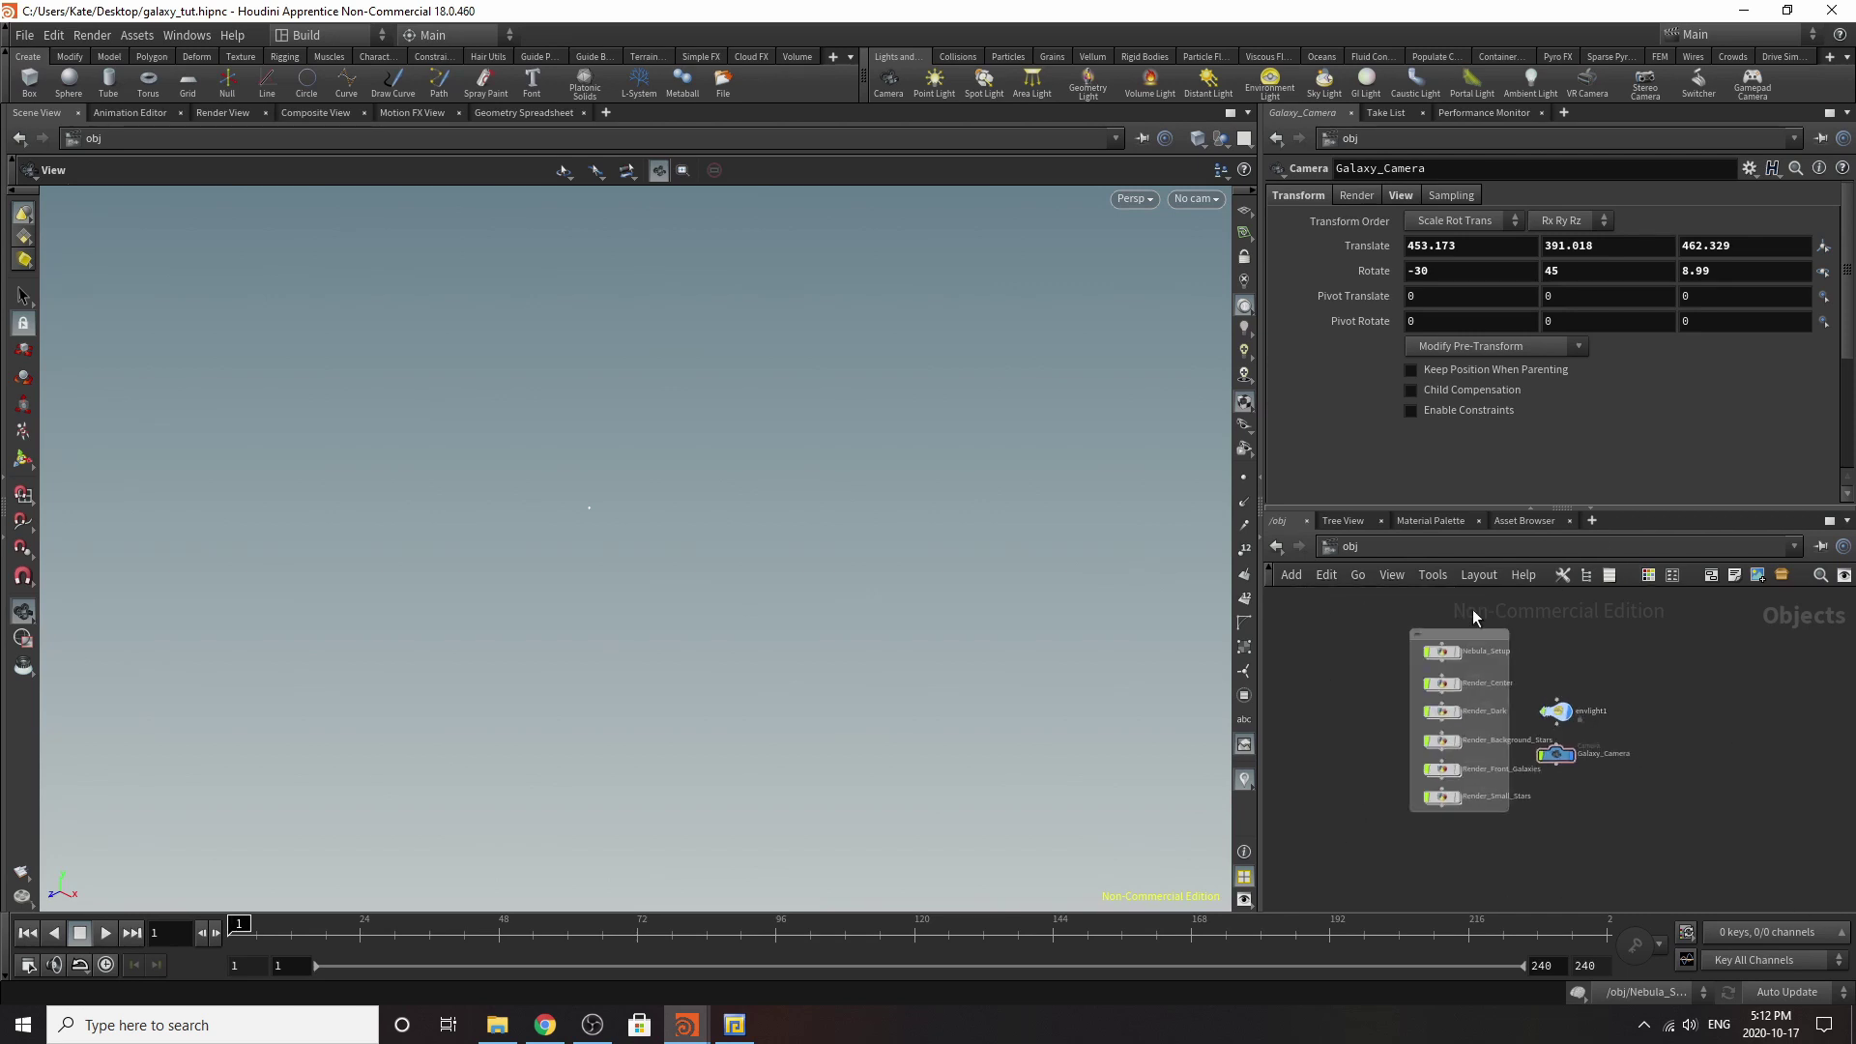
pyautogui.scroll(1, 1451, 721)
pyautogui.moveTo(1463, 735)
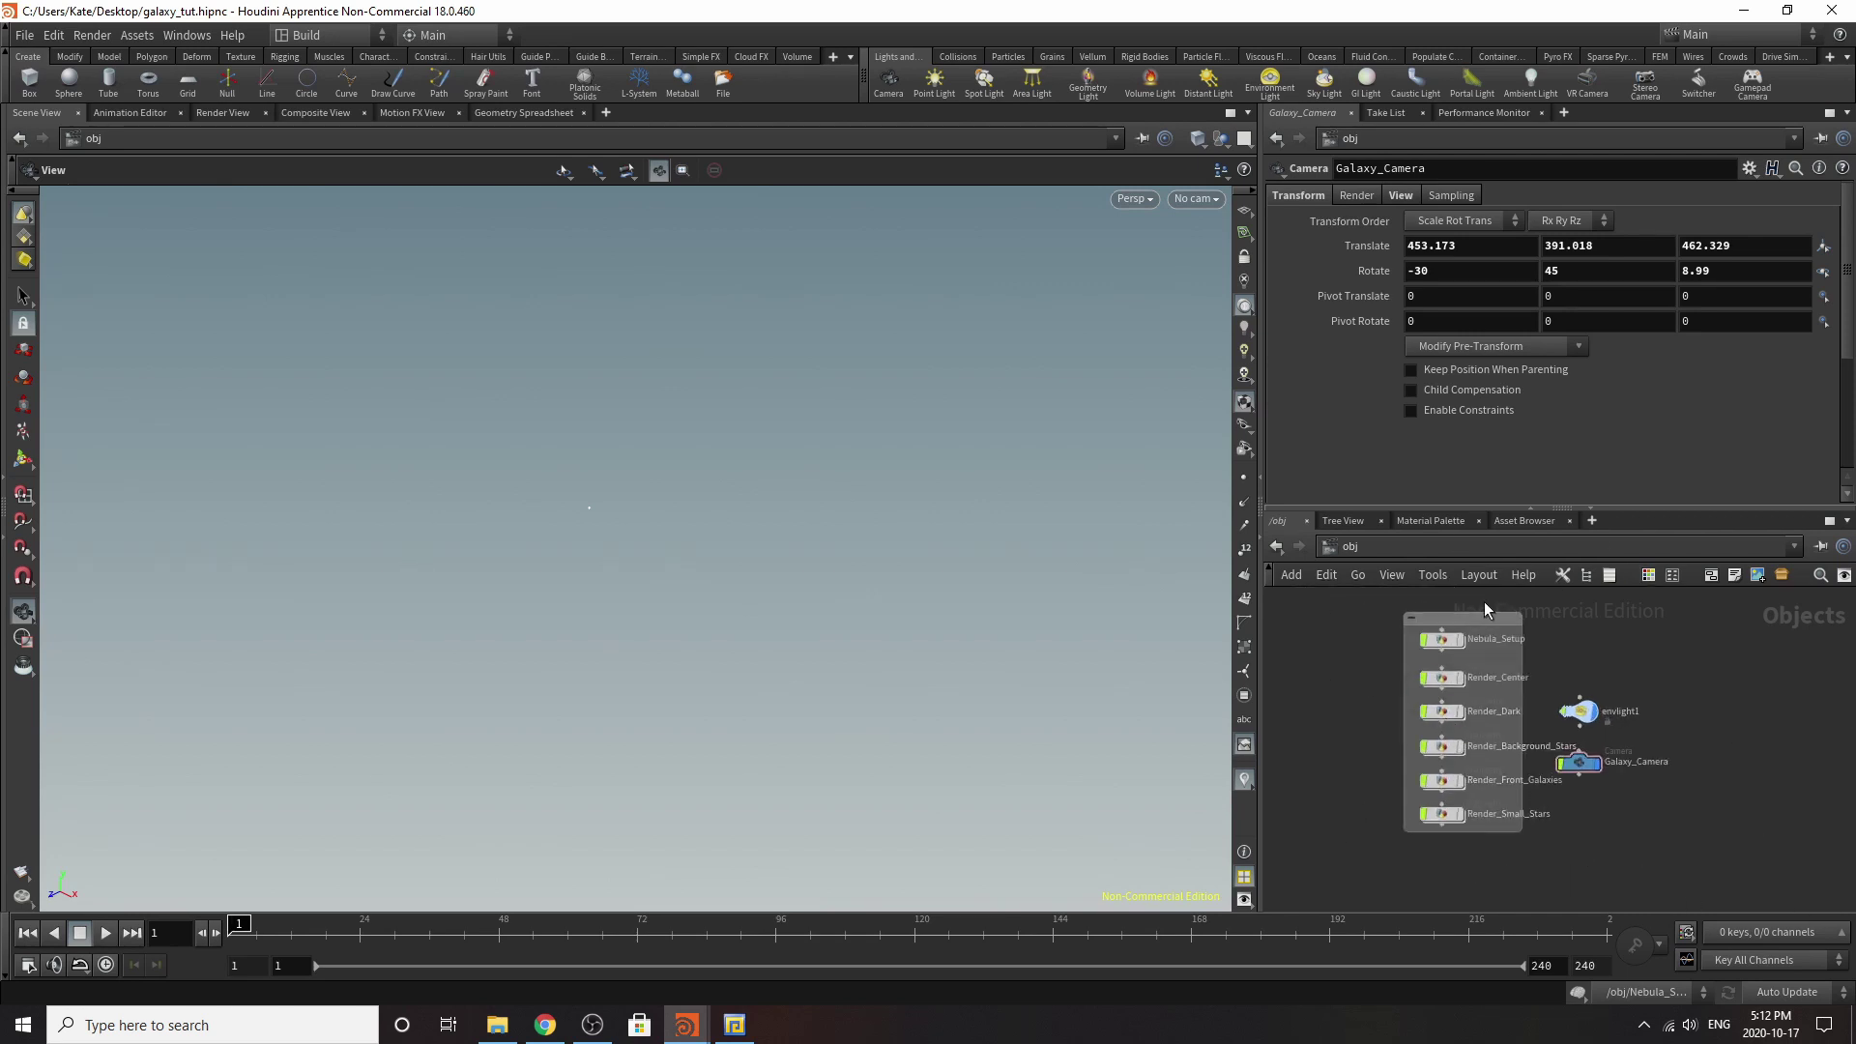
pyautogui.click(1452, 523)
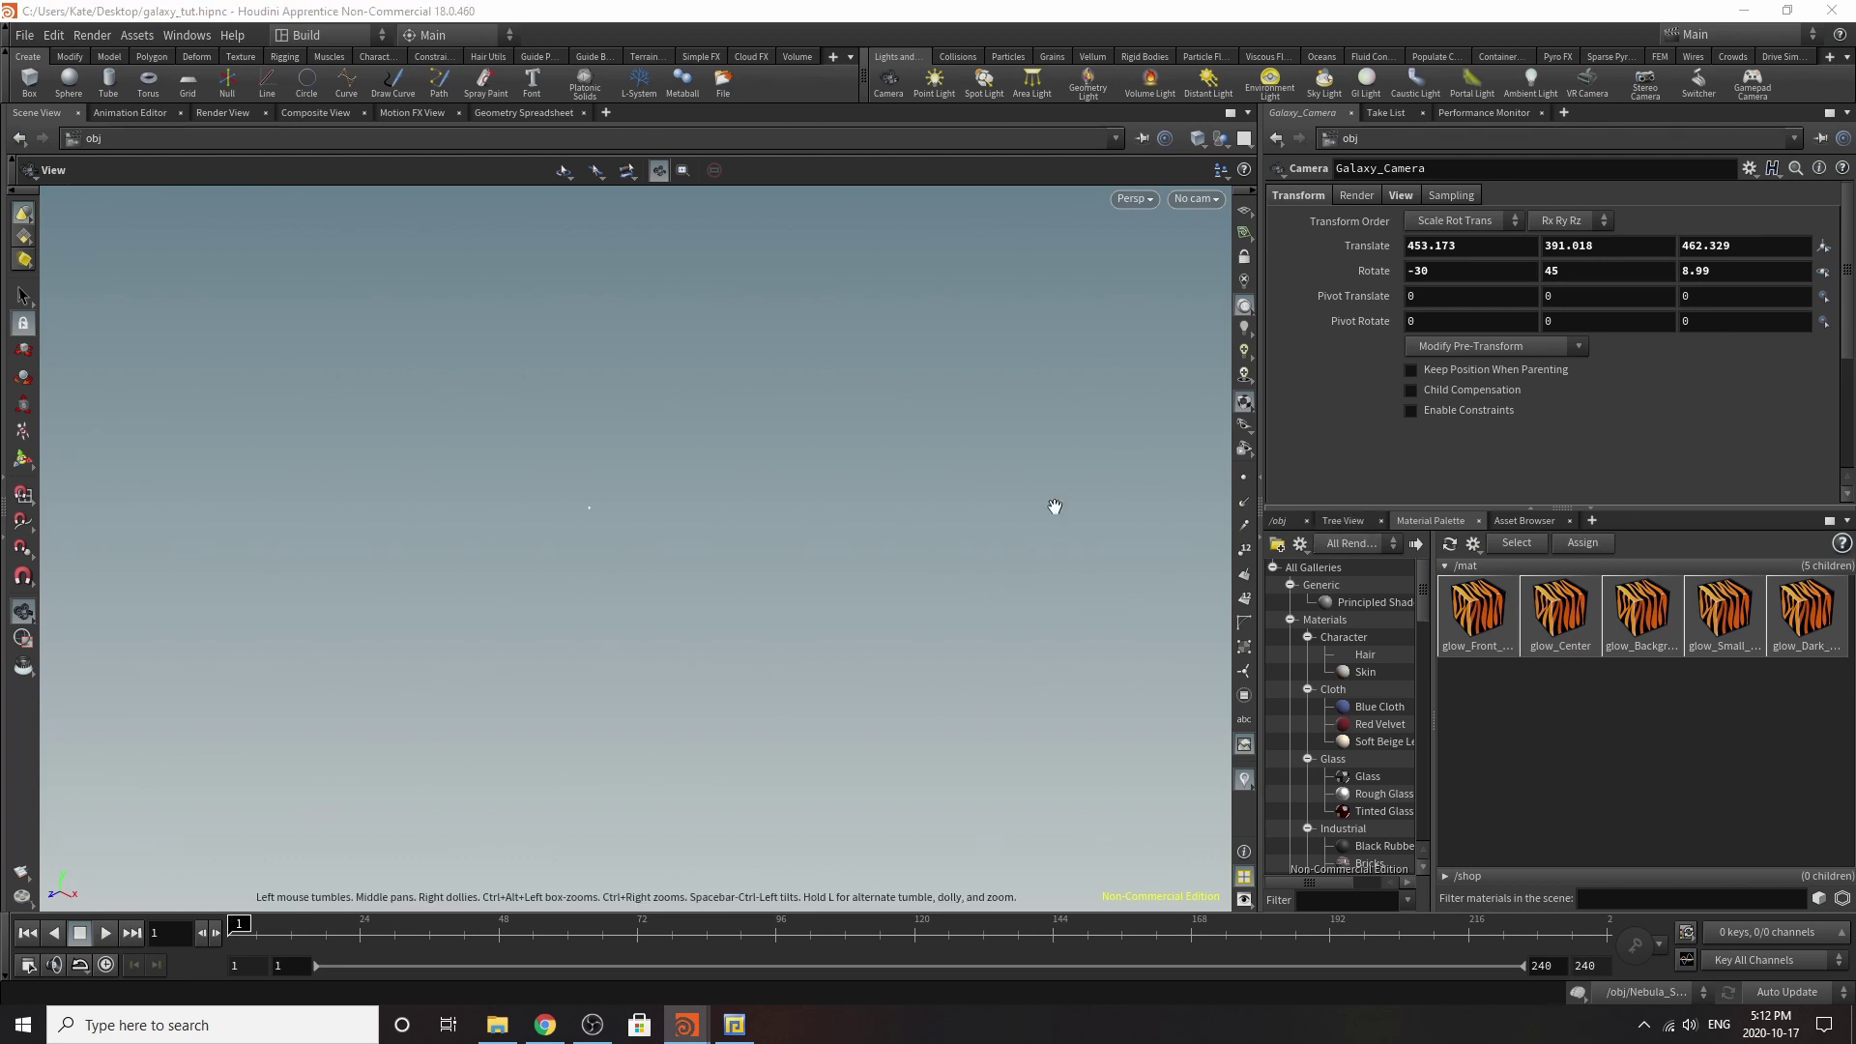
pyautogui.click(1278, 521)
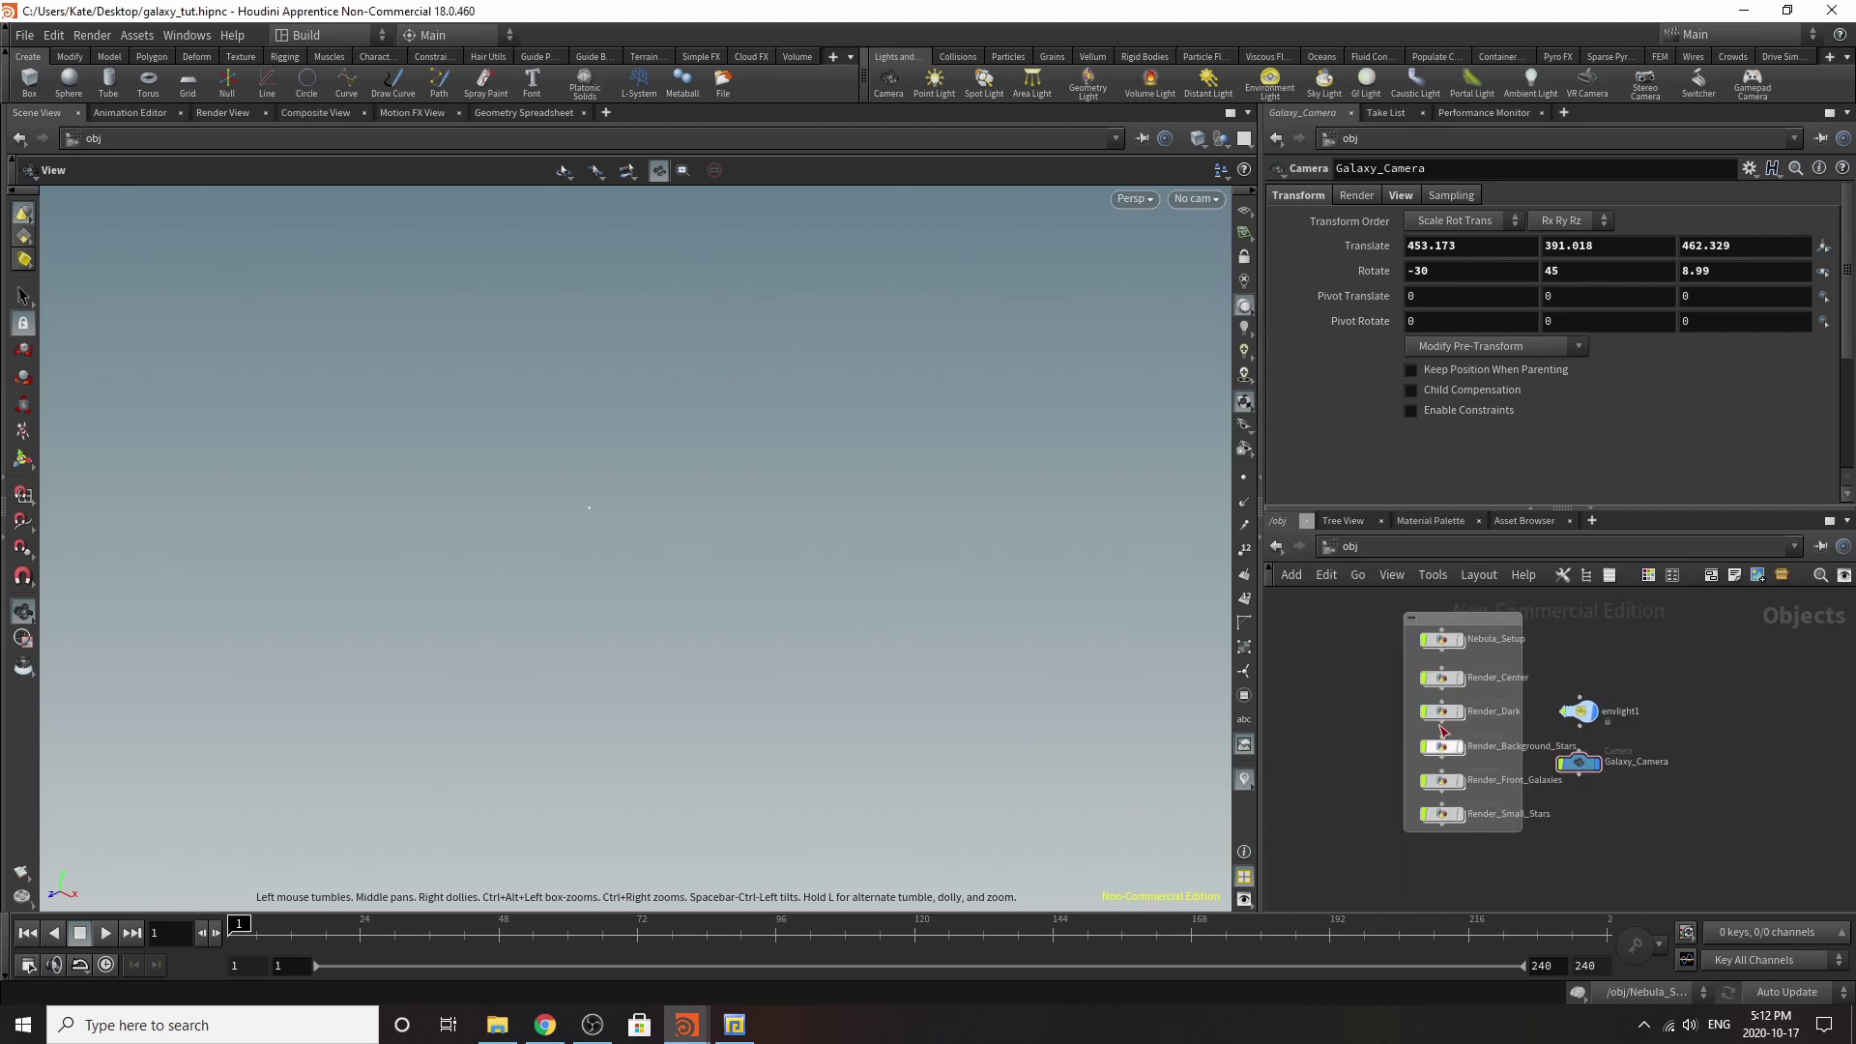
# Open the glow_Center material assigned to the Render_Center node to inspect its parameters.
pyautogui.scroll(2, 1487, 742)
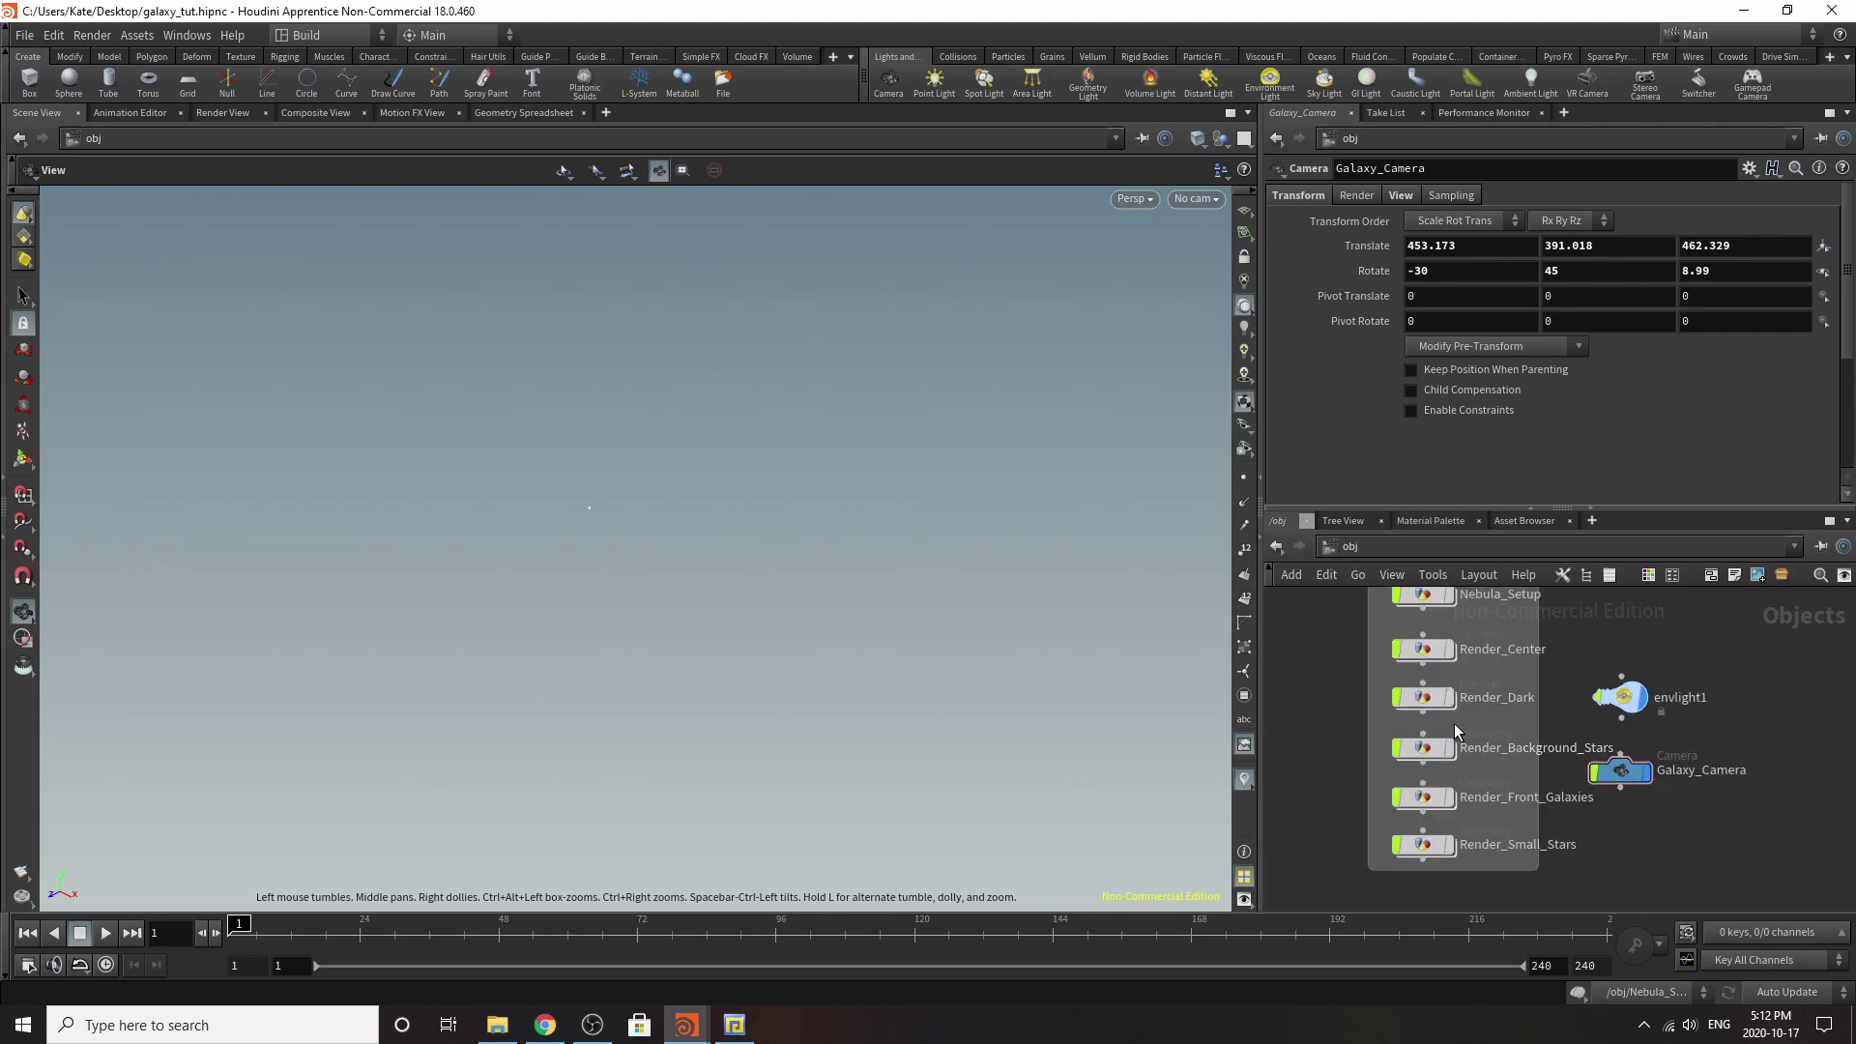
pyautogui.click(1437, 647)
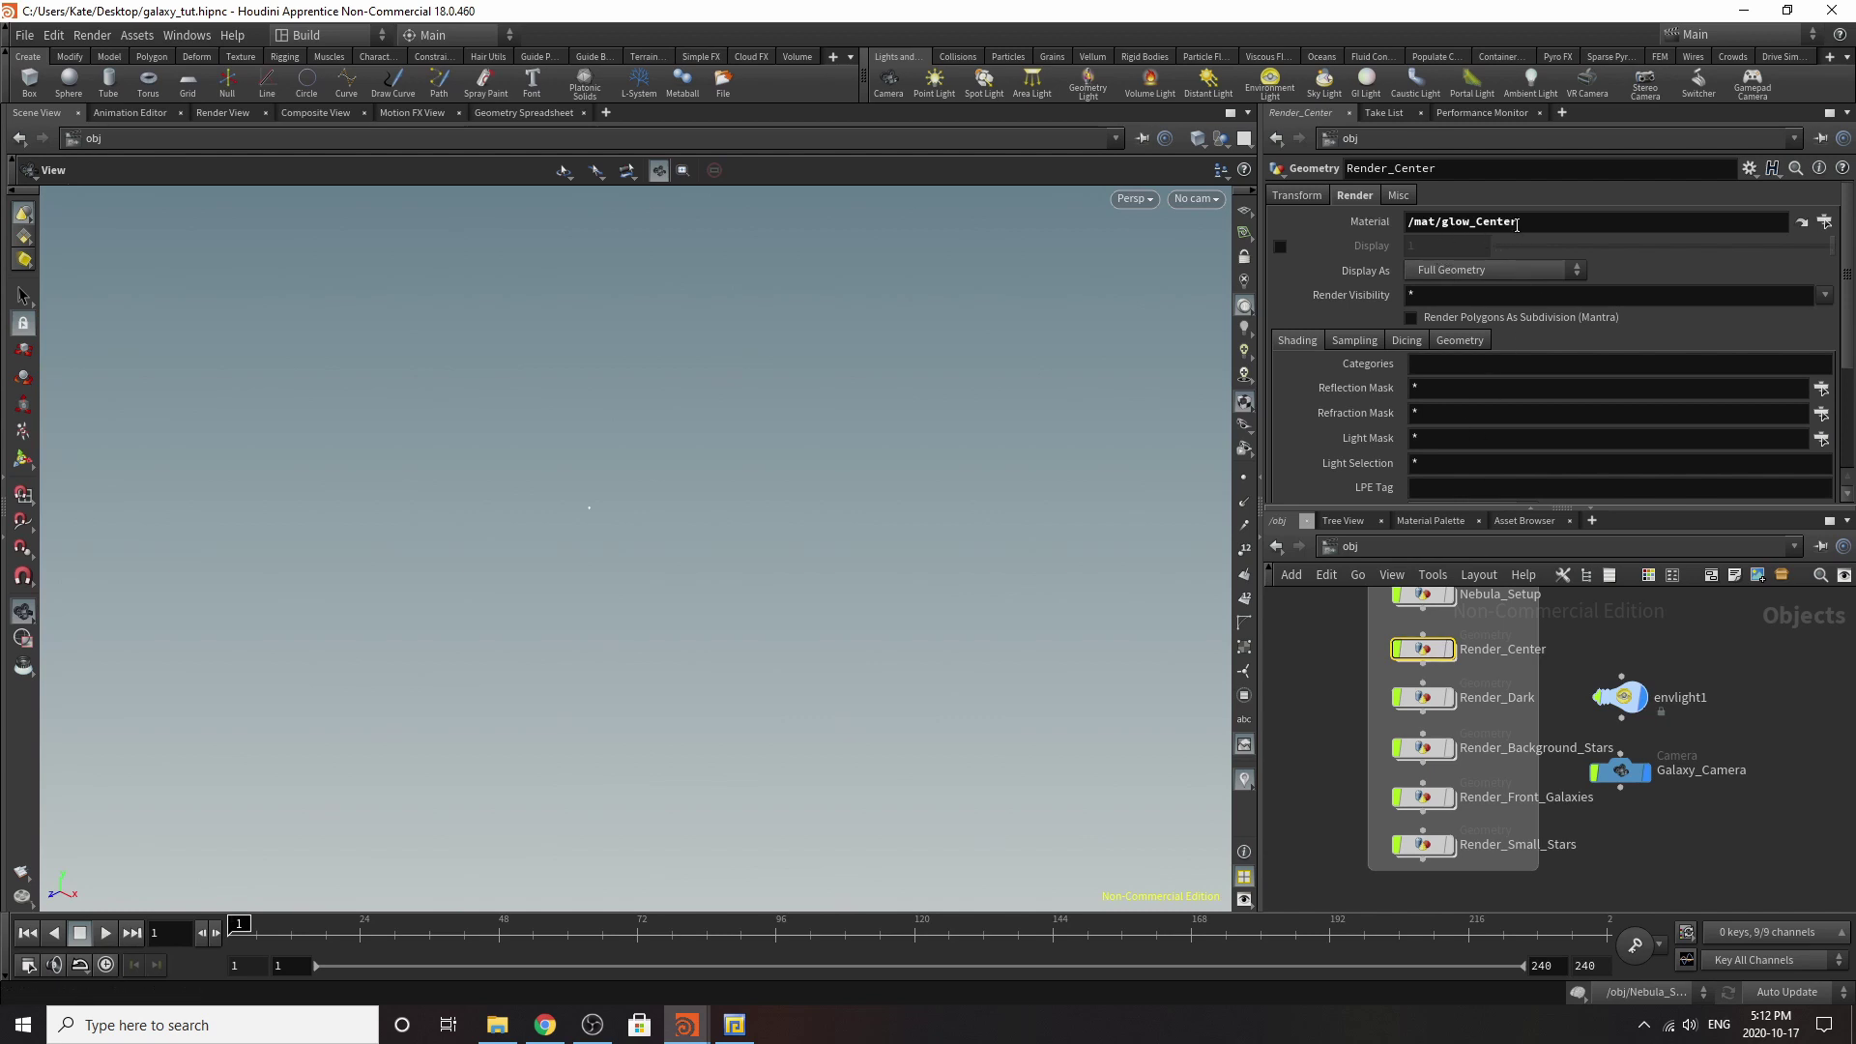
pyautogui.click(1801, 226)
# Switch to Chrome, browse the dark matter galaxies image results and preview the Physics World dark-matter map, then return to Houdini.
pyautogui.scroll(4, 1489, 766)
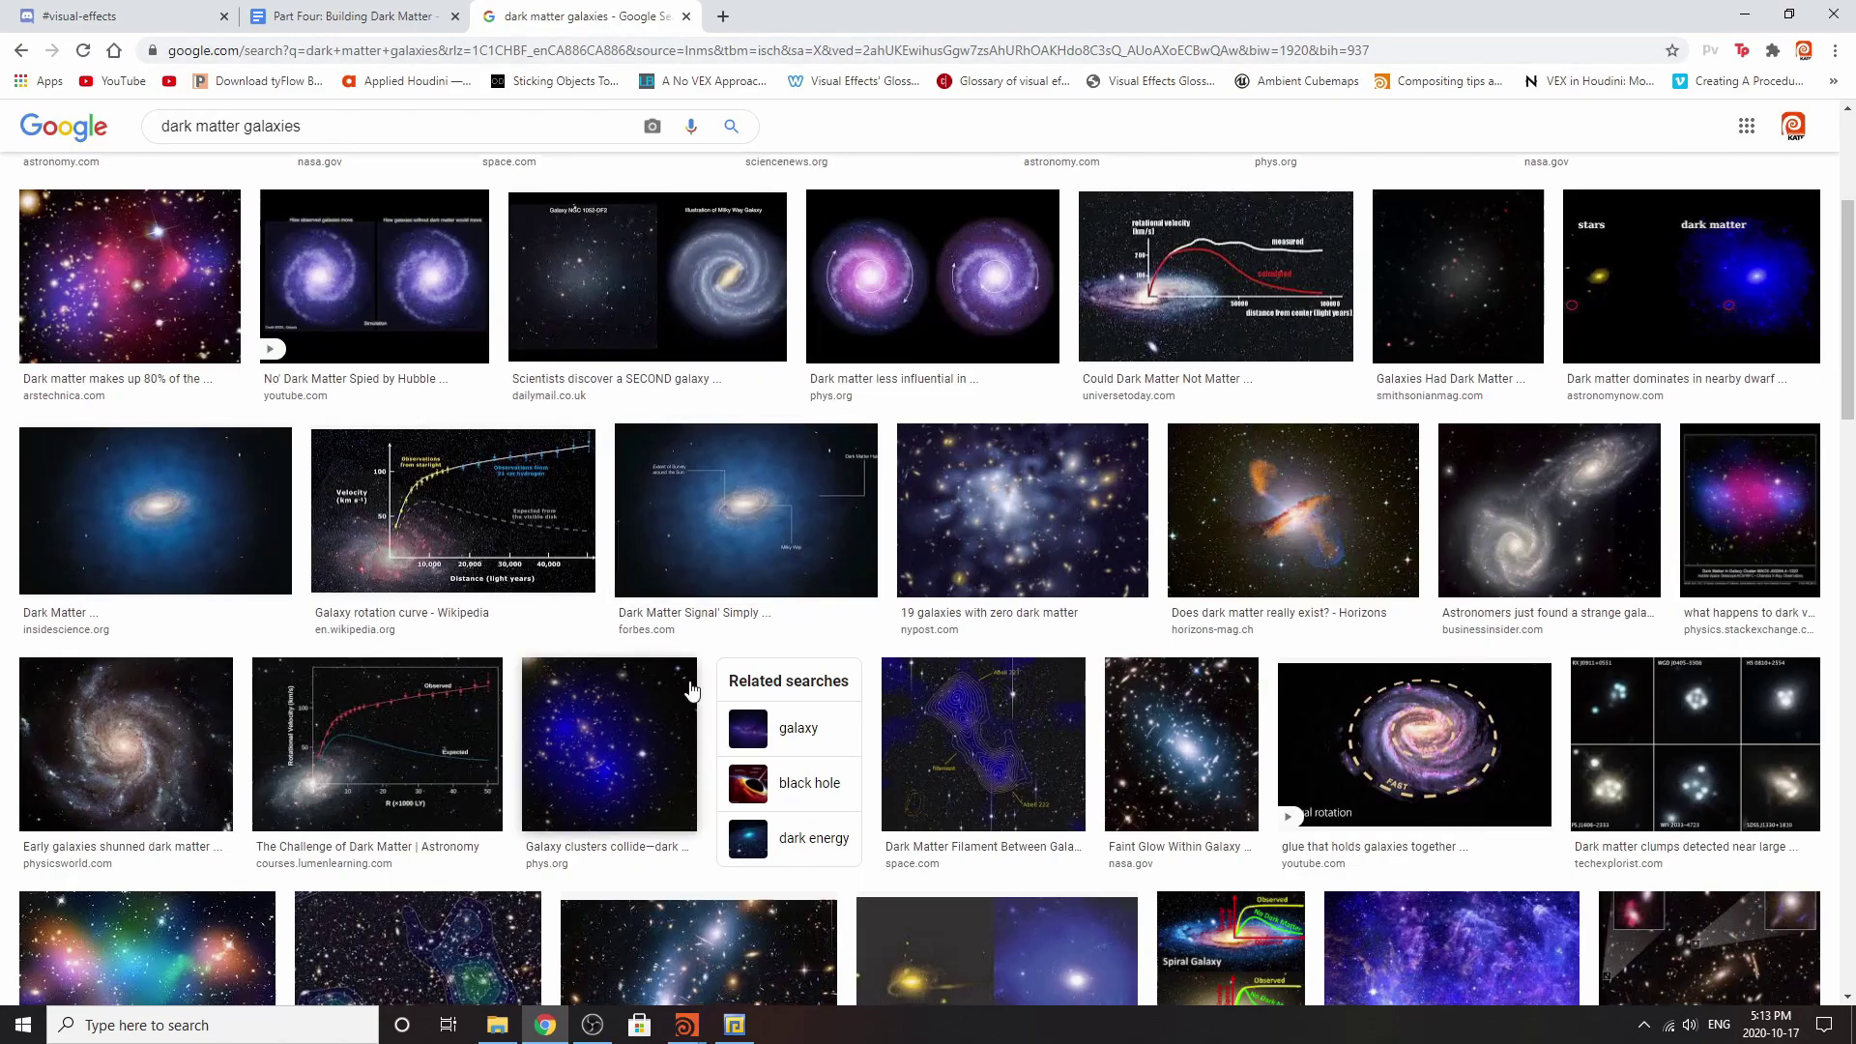
pyautogui.scroll(-4, 1059, 630)
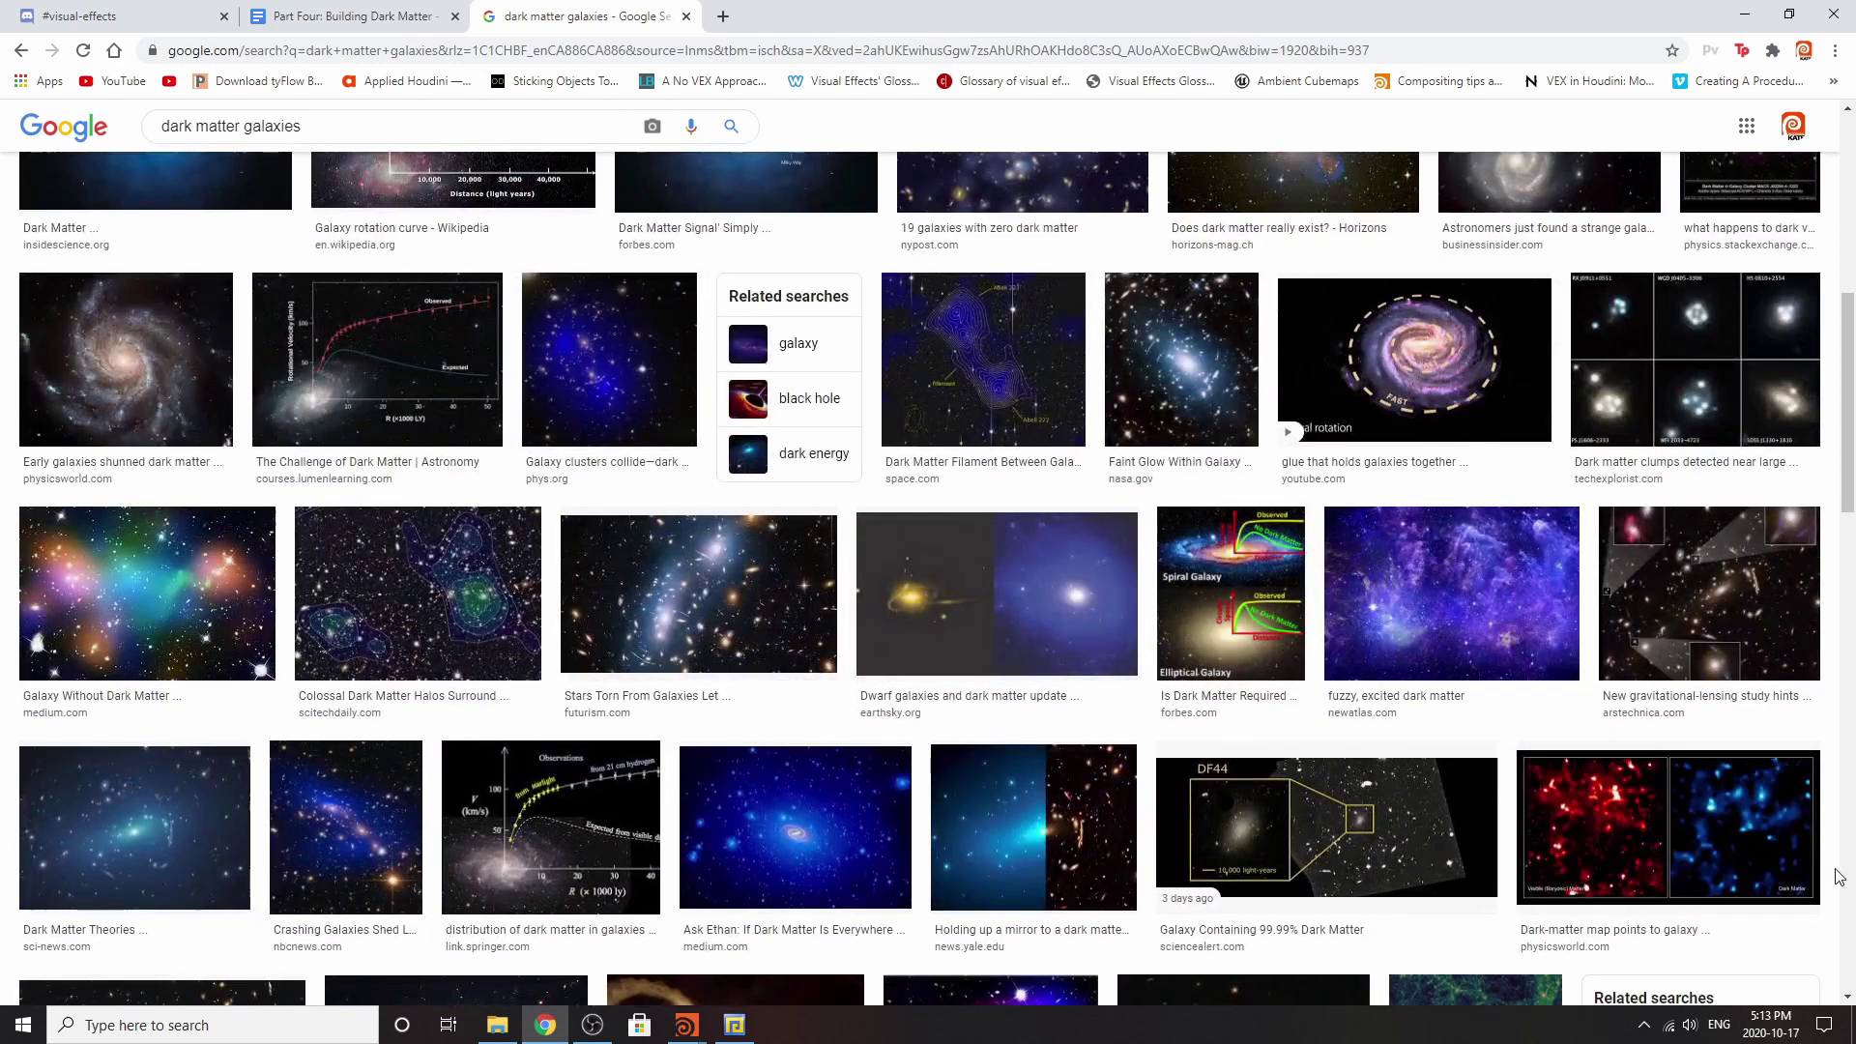
pyautogui.click(1740, 865)
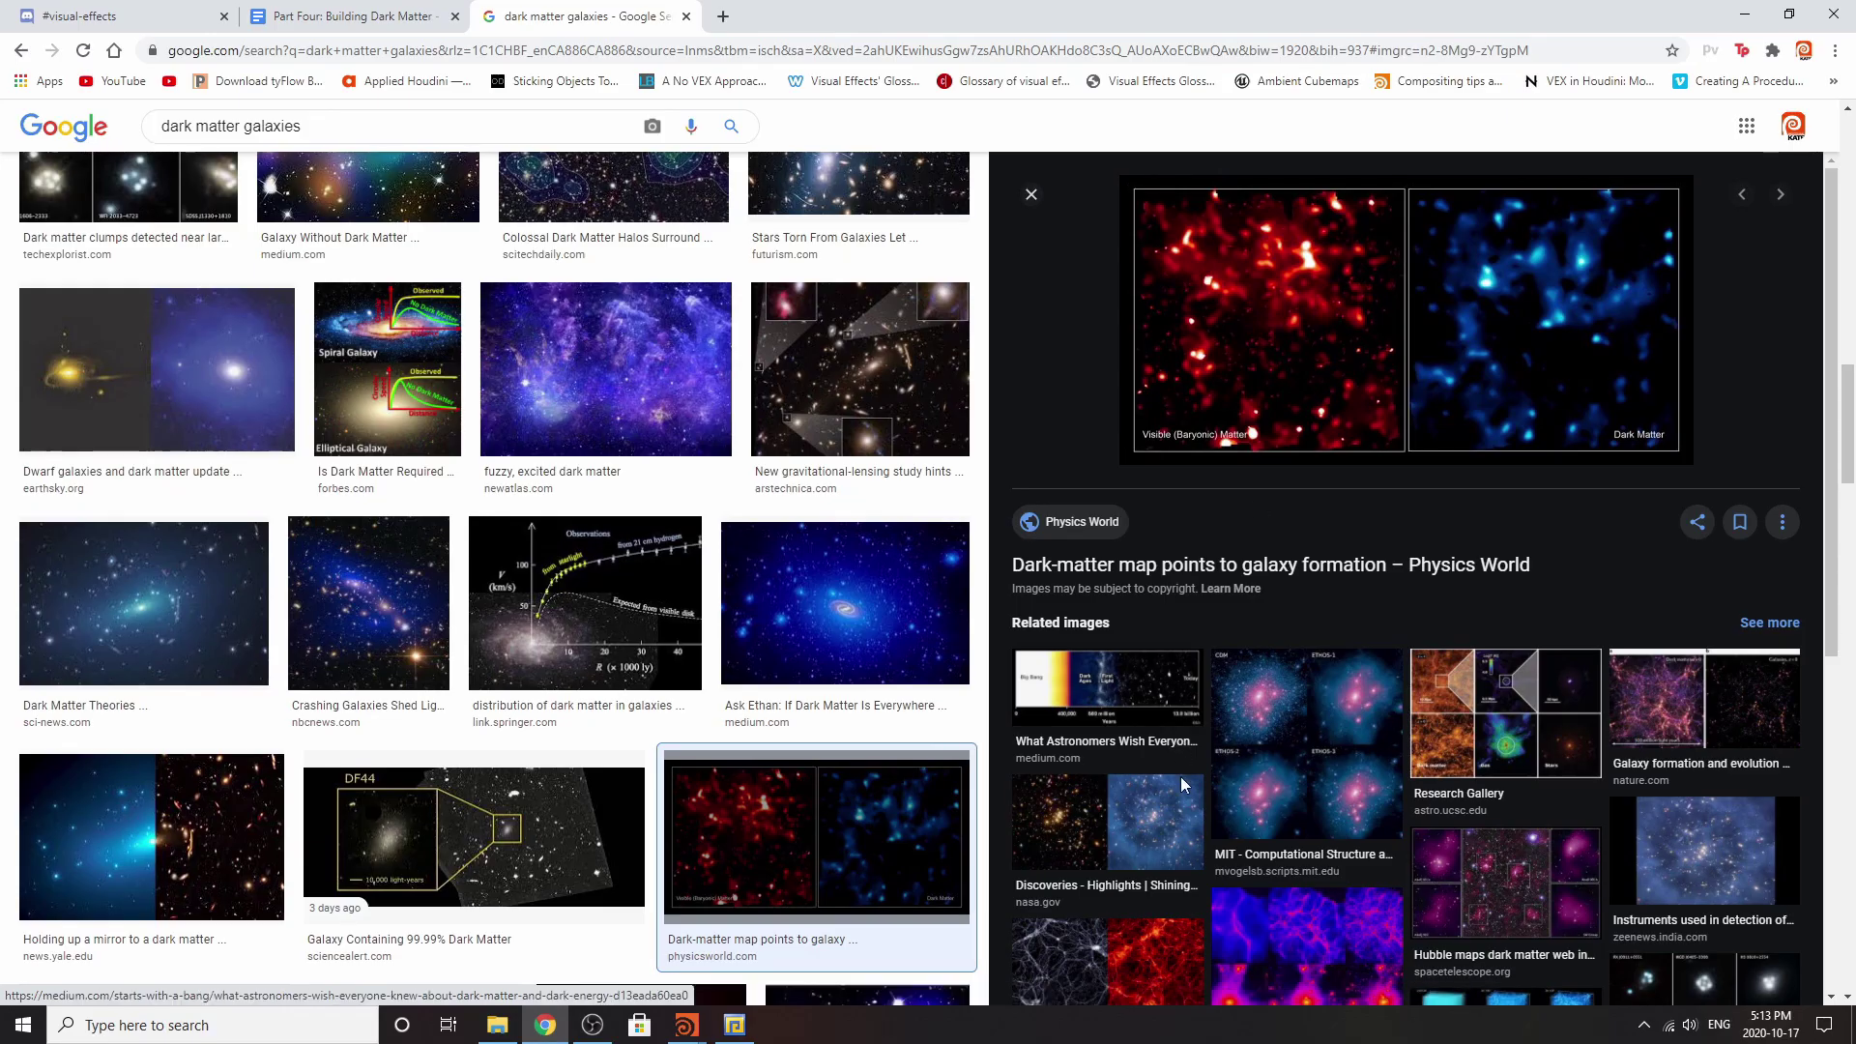
pyautogui.hotkey('alt', 'Tab')
# Inspect the glow_Dark_Matter material assigned to the Render_Dark node and go back to the object's parameters.
pyautogui.click(1277, 138)
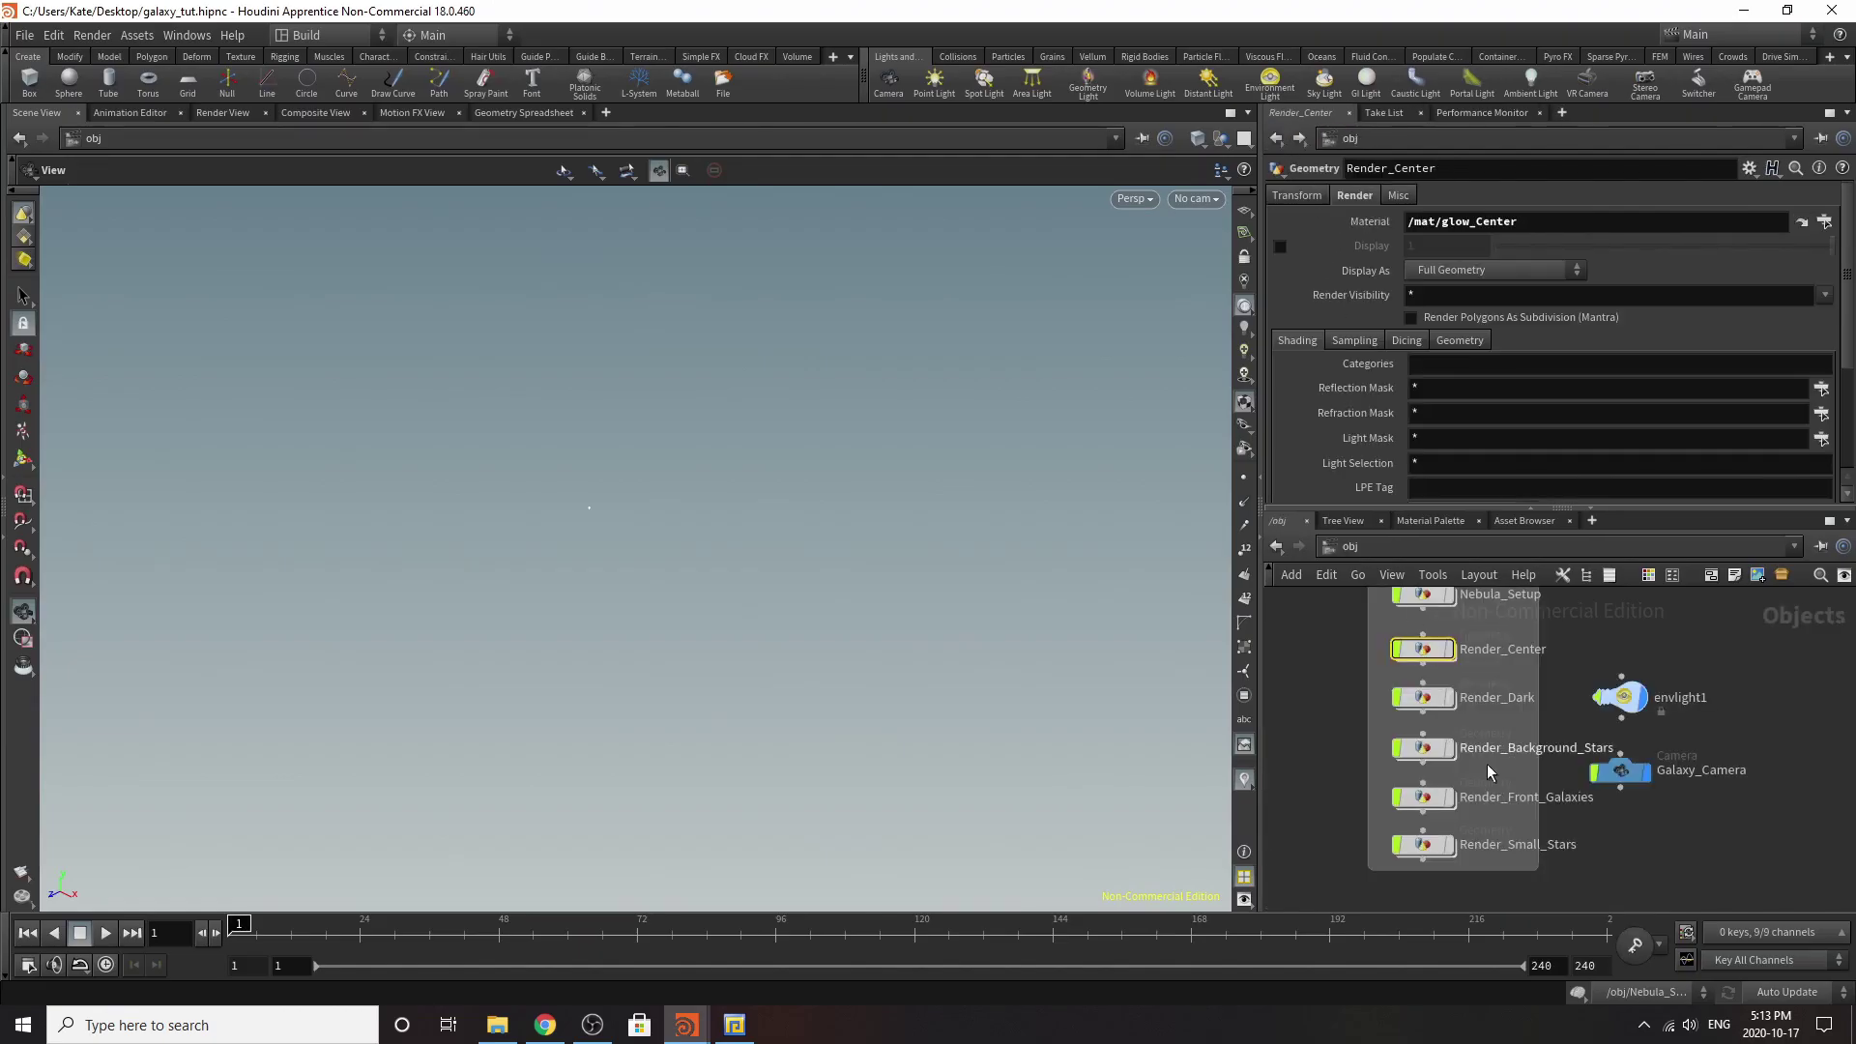
pyautogui.click(1458, 709)
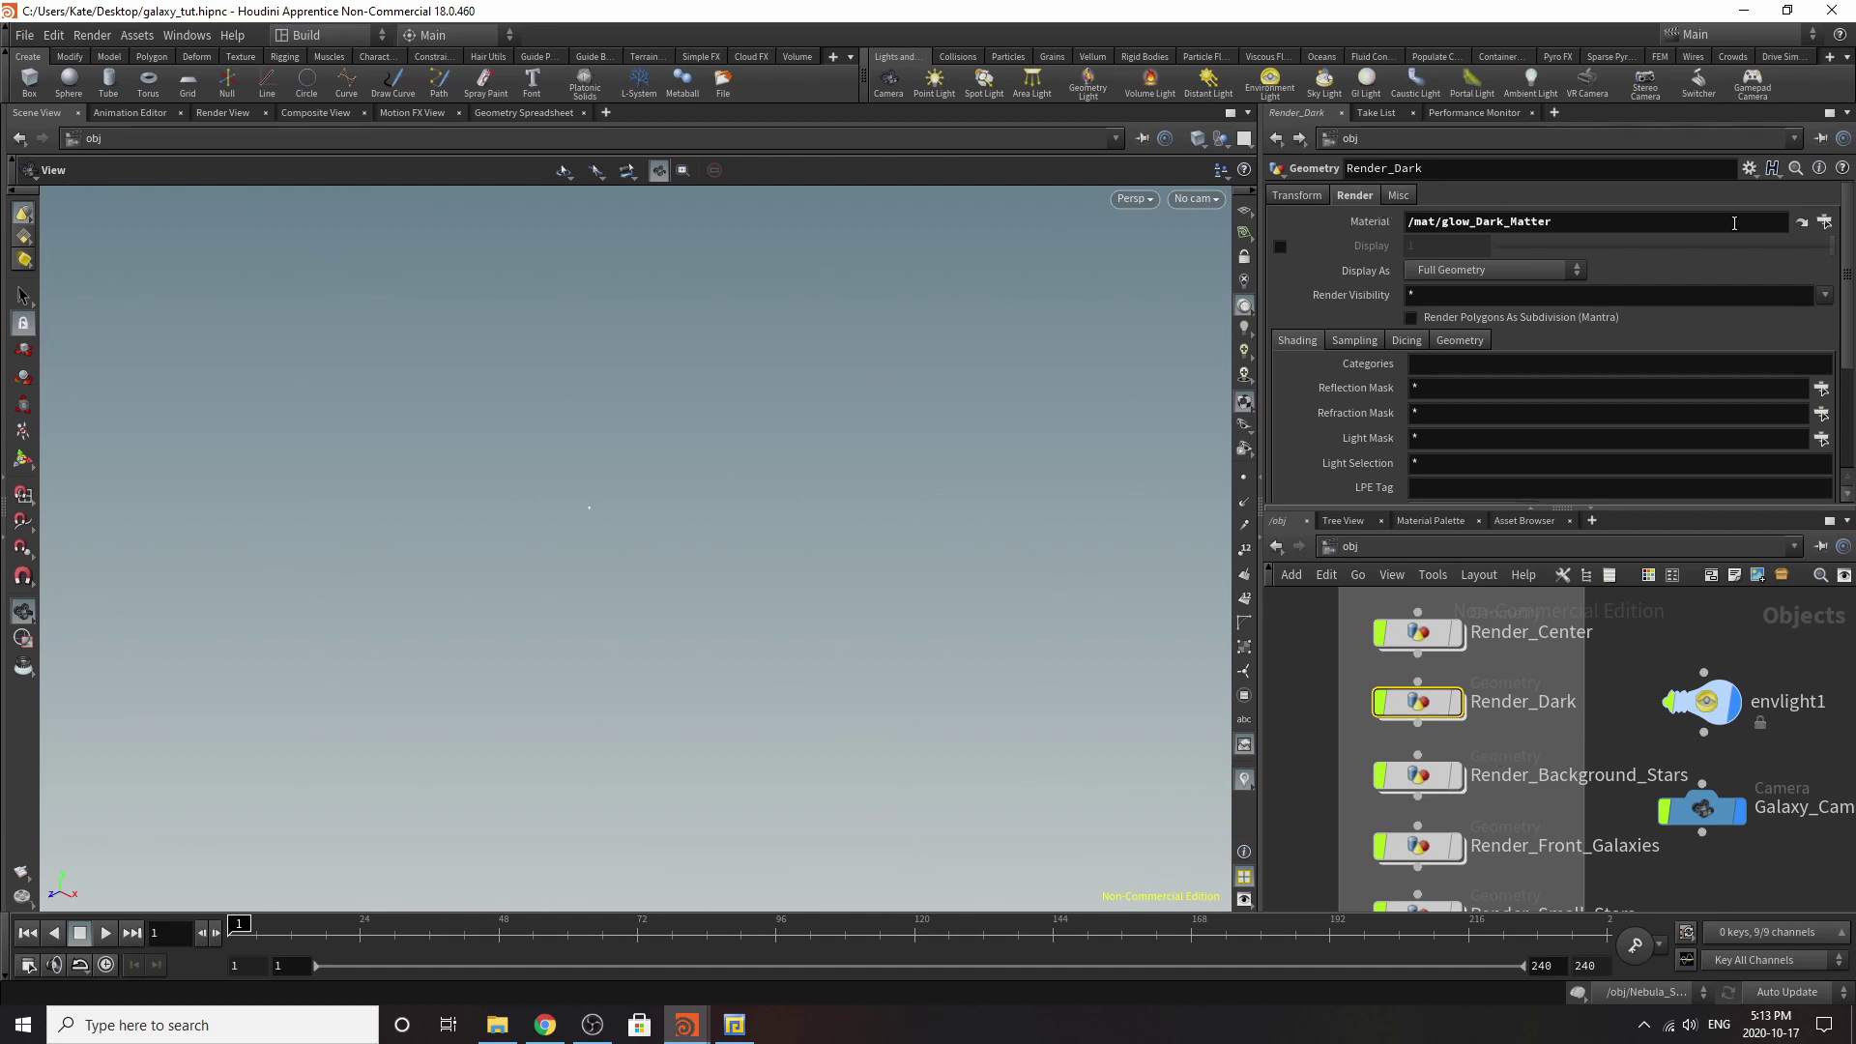
pyautogui.click(1803, 222)
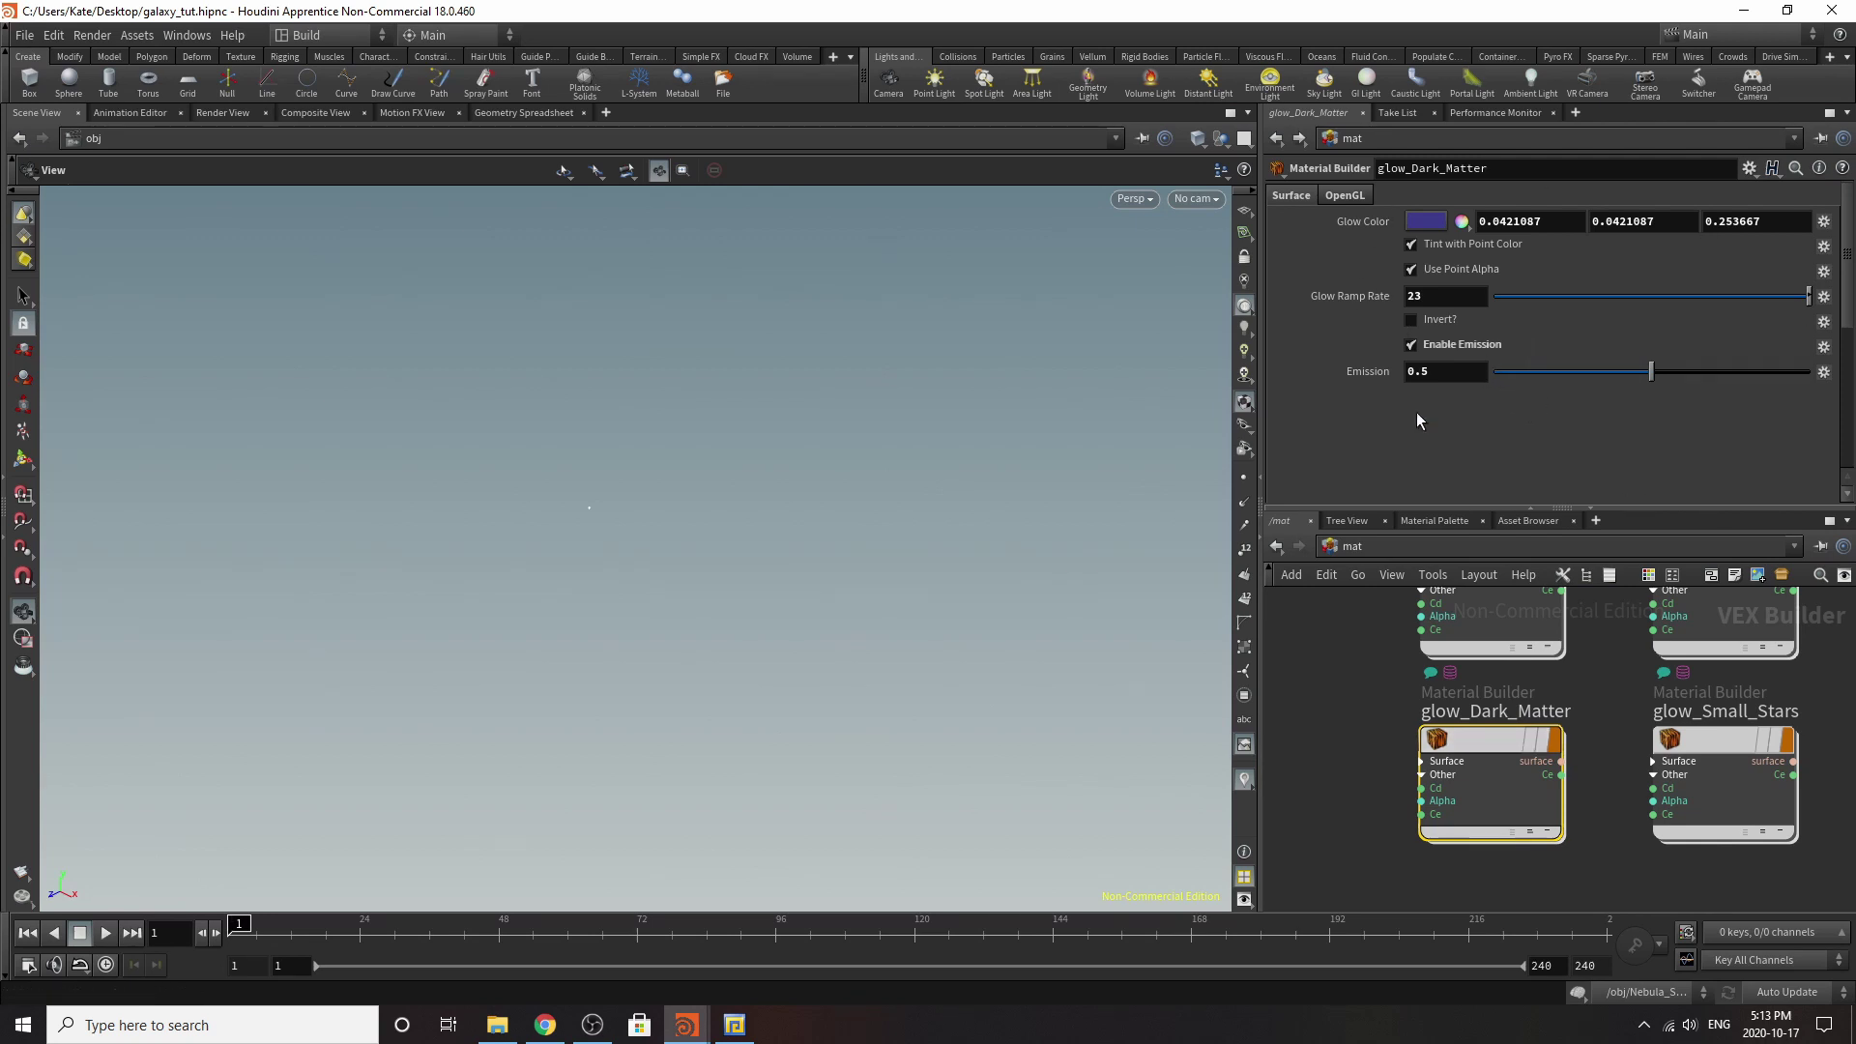
pyautogui.click(1276, 138)
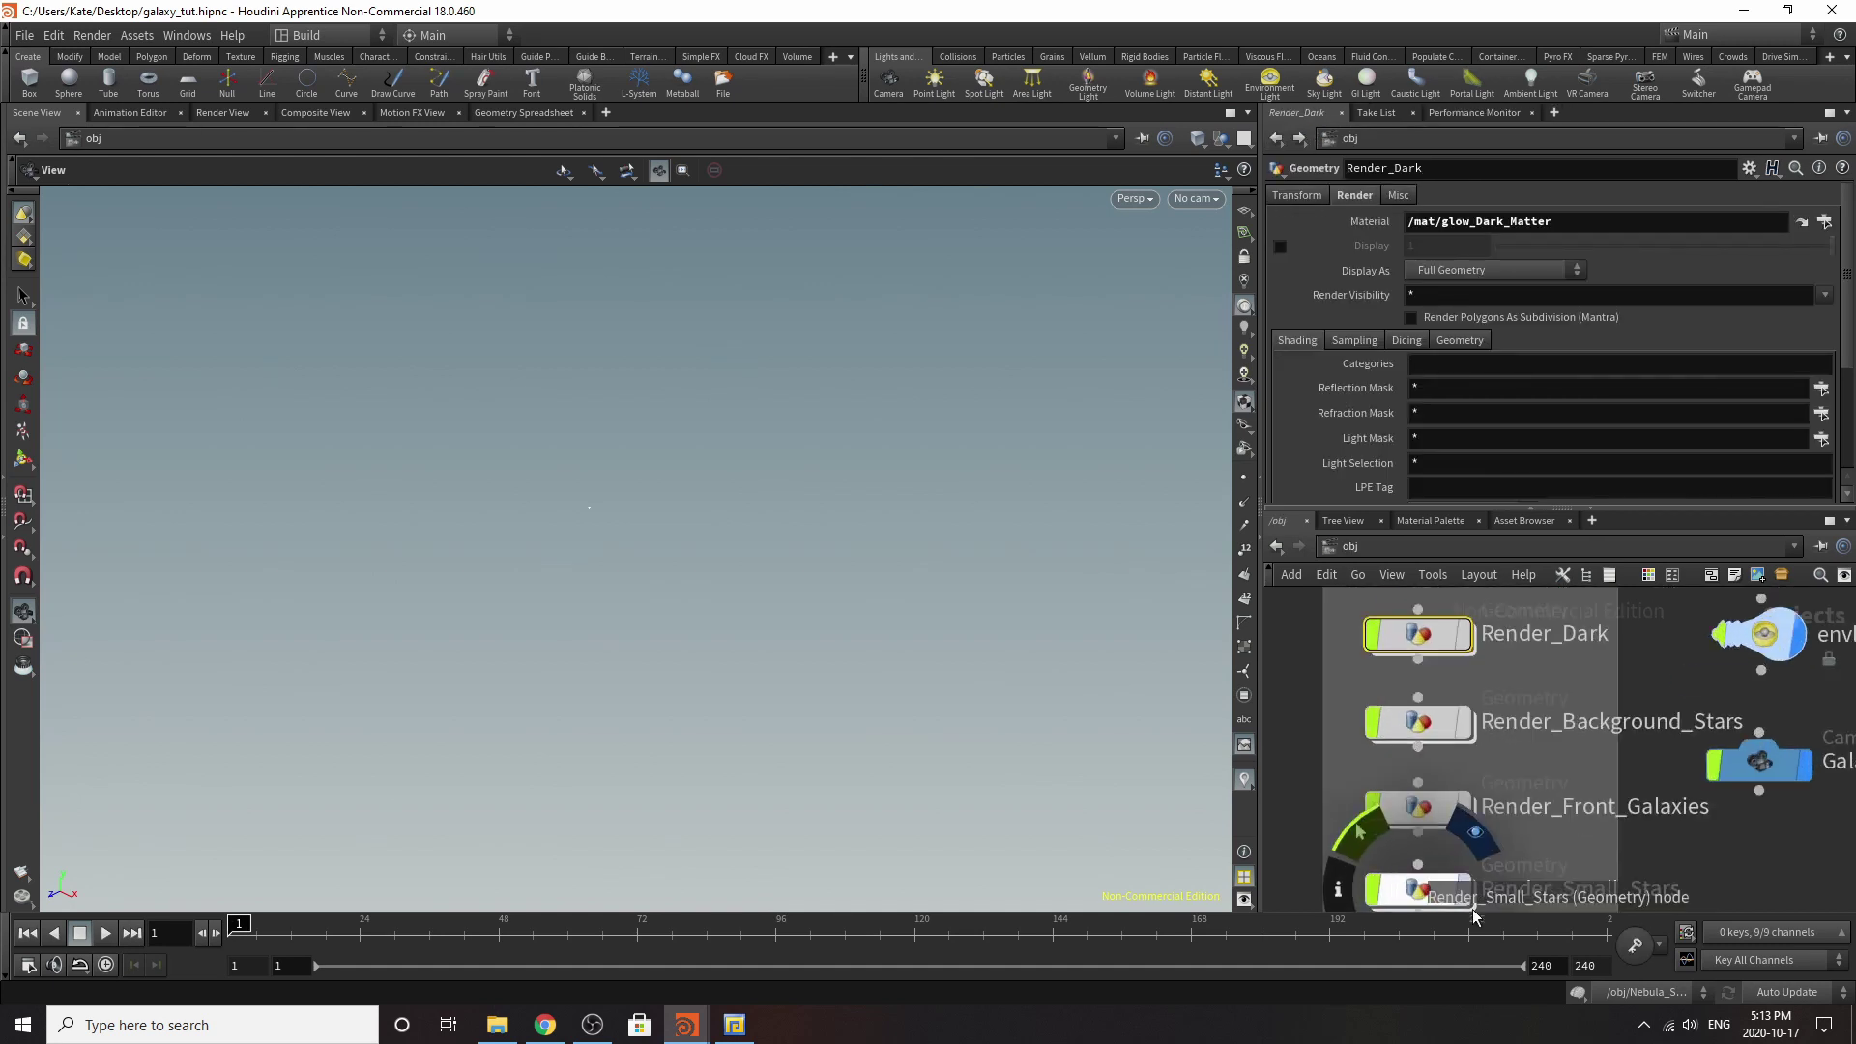
# Select Render_Background_Stars, preview the SciTechDaily Colossal Dark Matter Halos reference image in Chrome, and switch back to Houdini.
pyautogui.click(1451, 735)
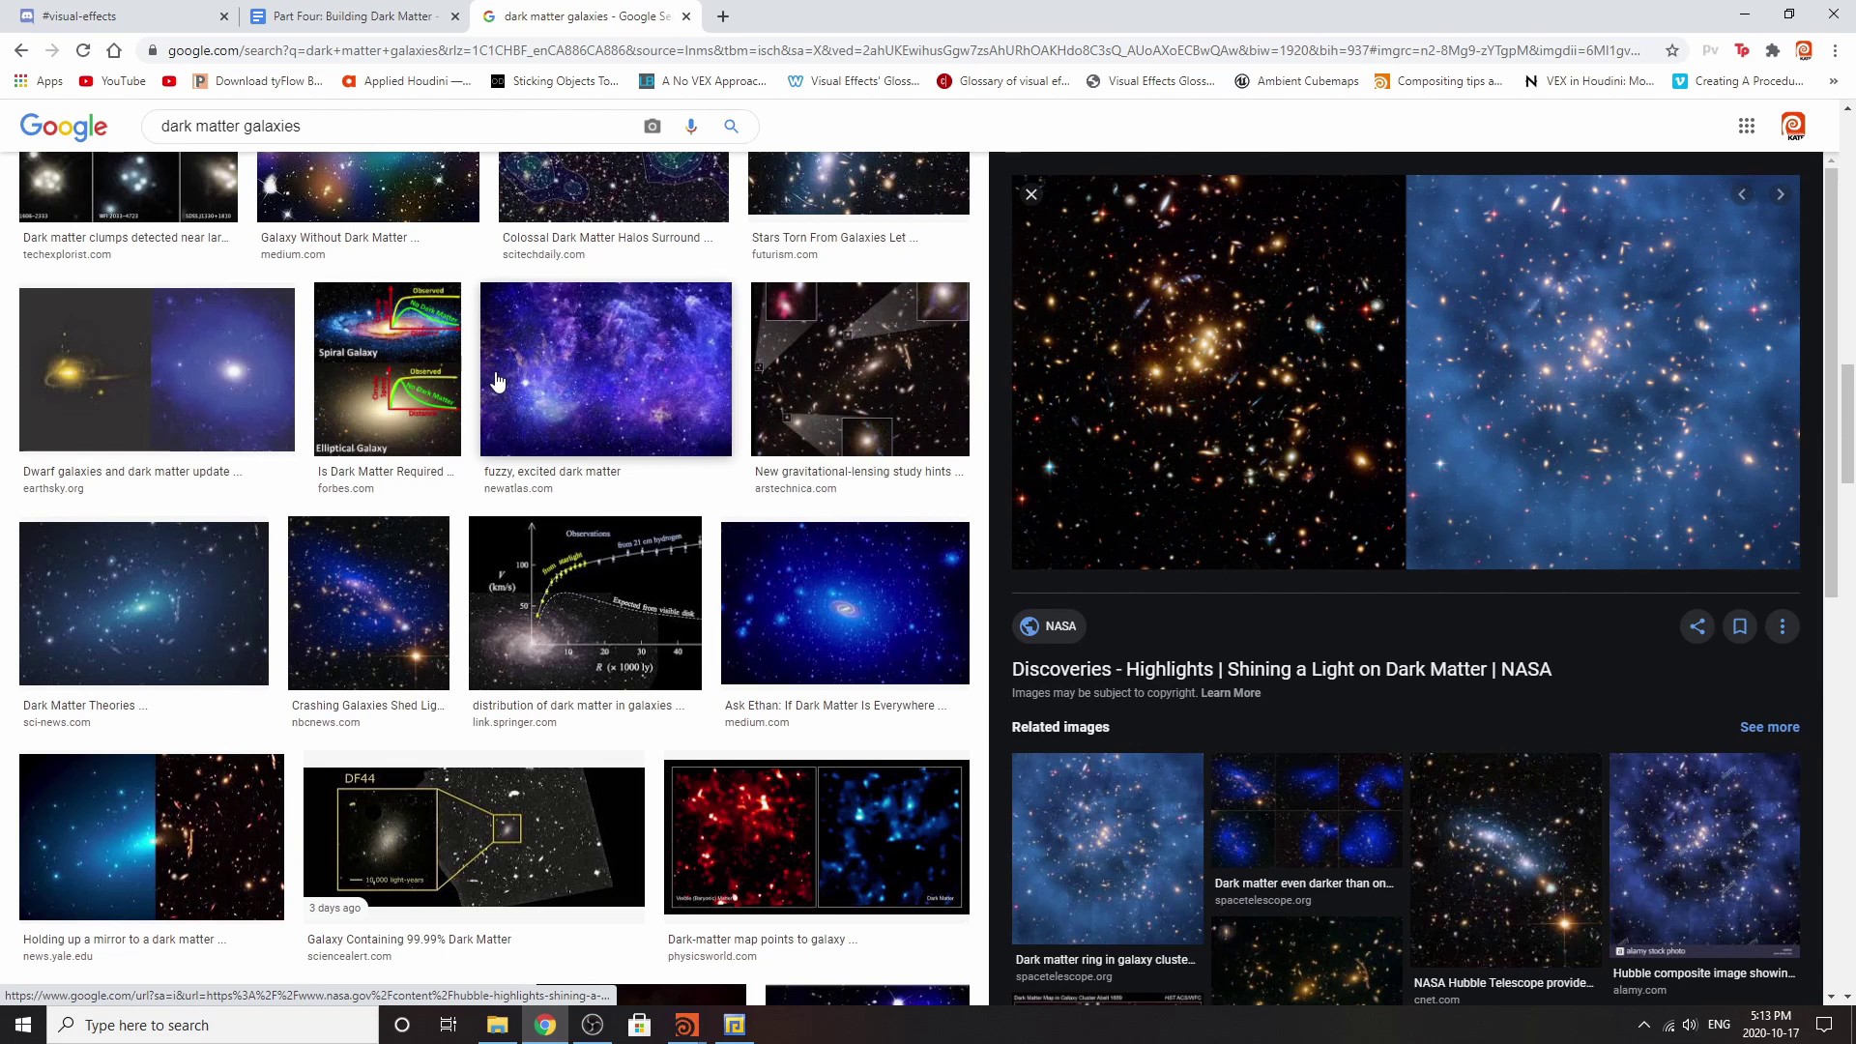
pyautogui.scroll(-5, 528, 587)
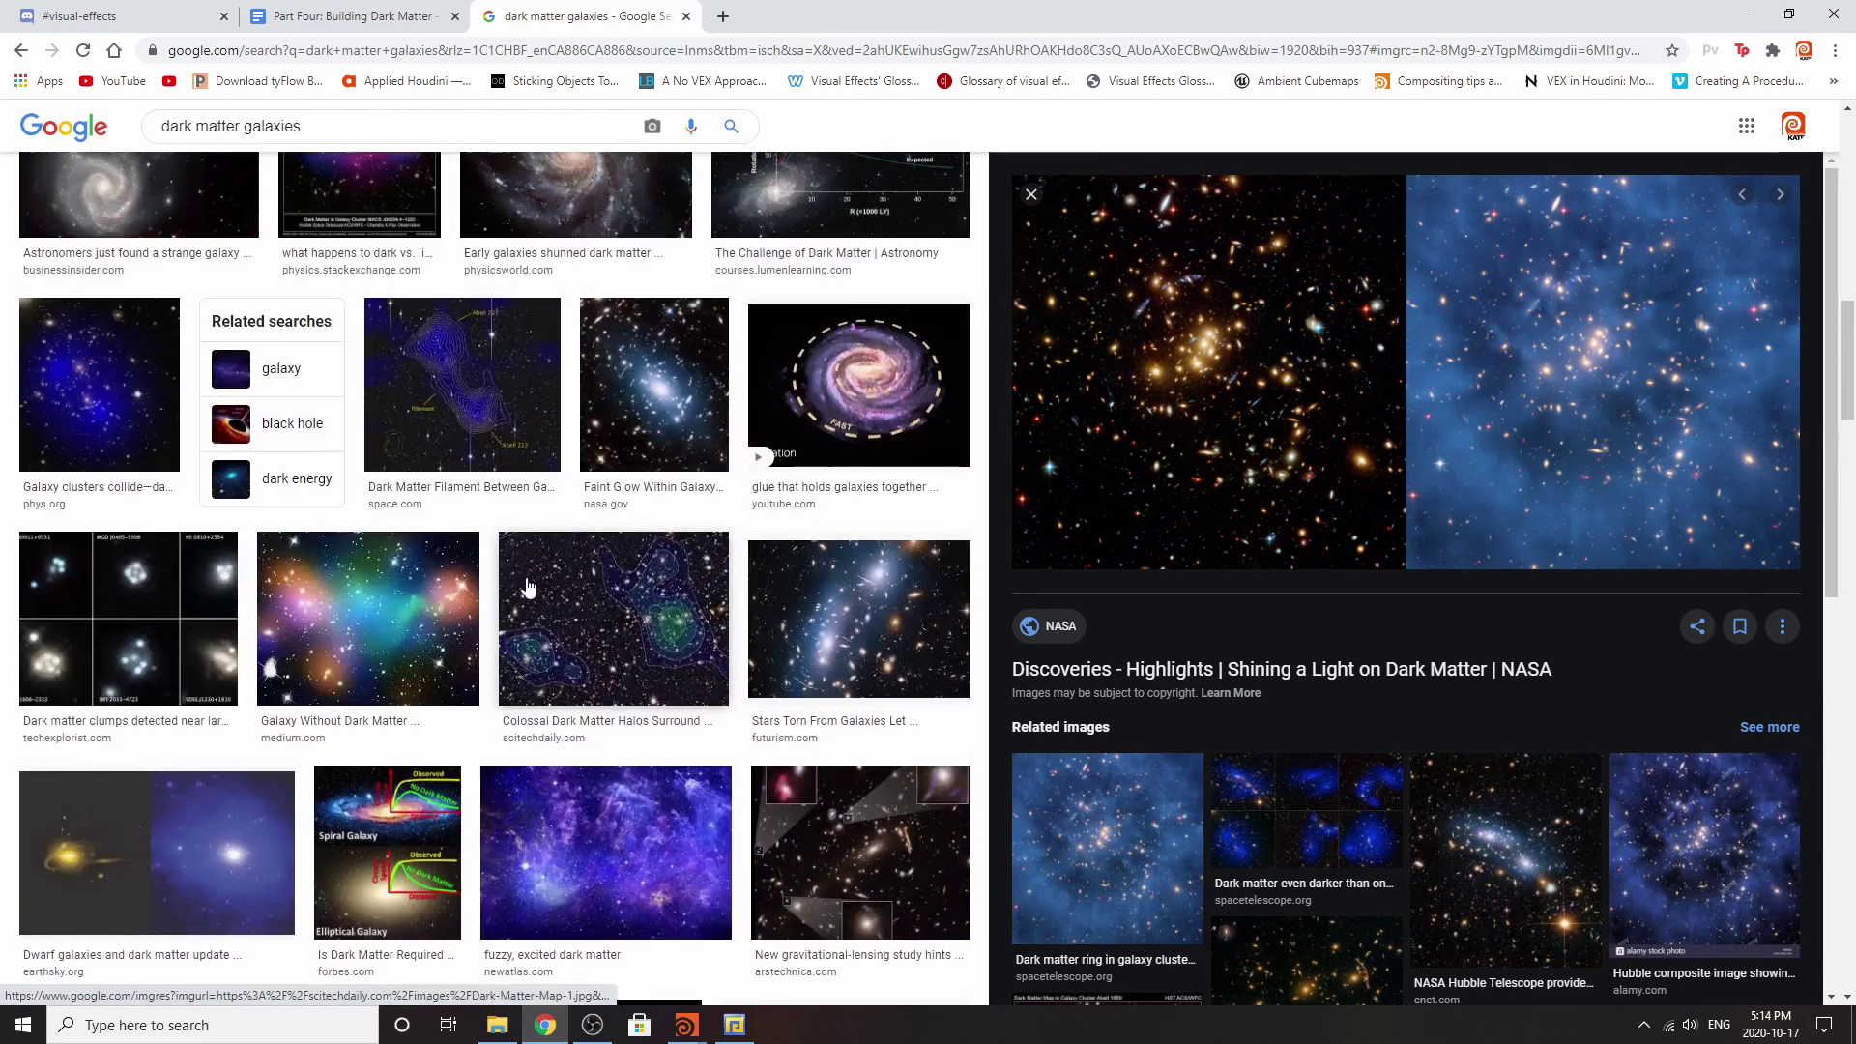
pyautogui.click(527, 587)
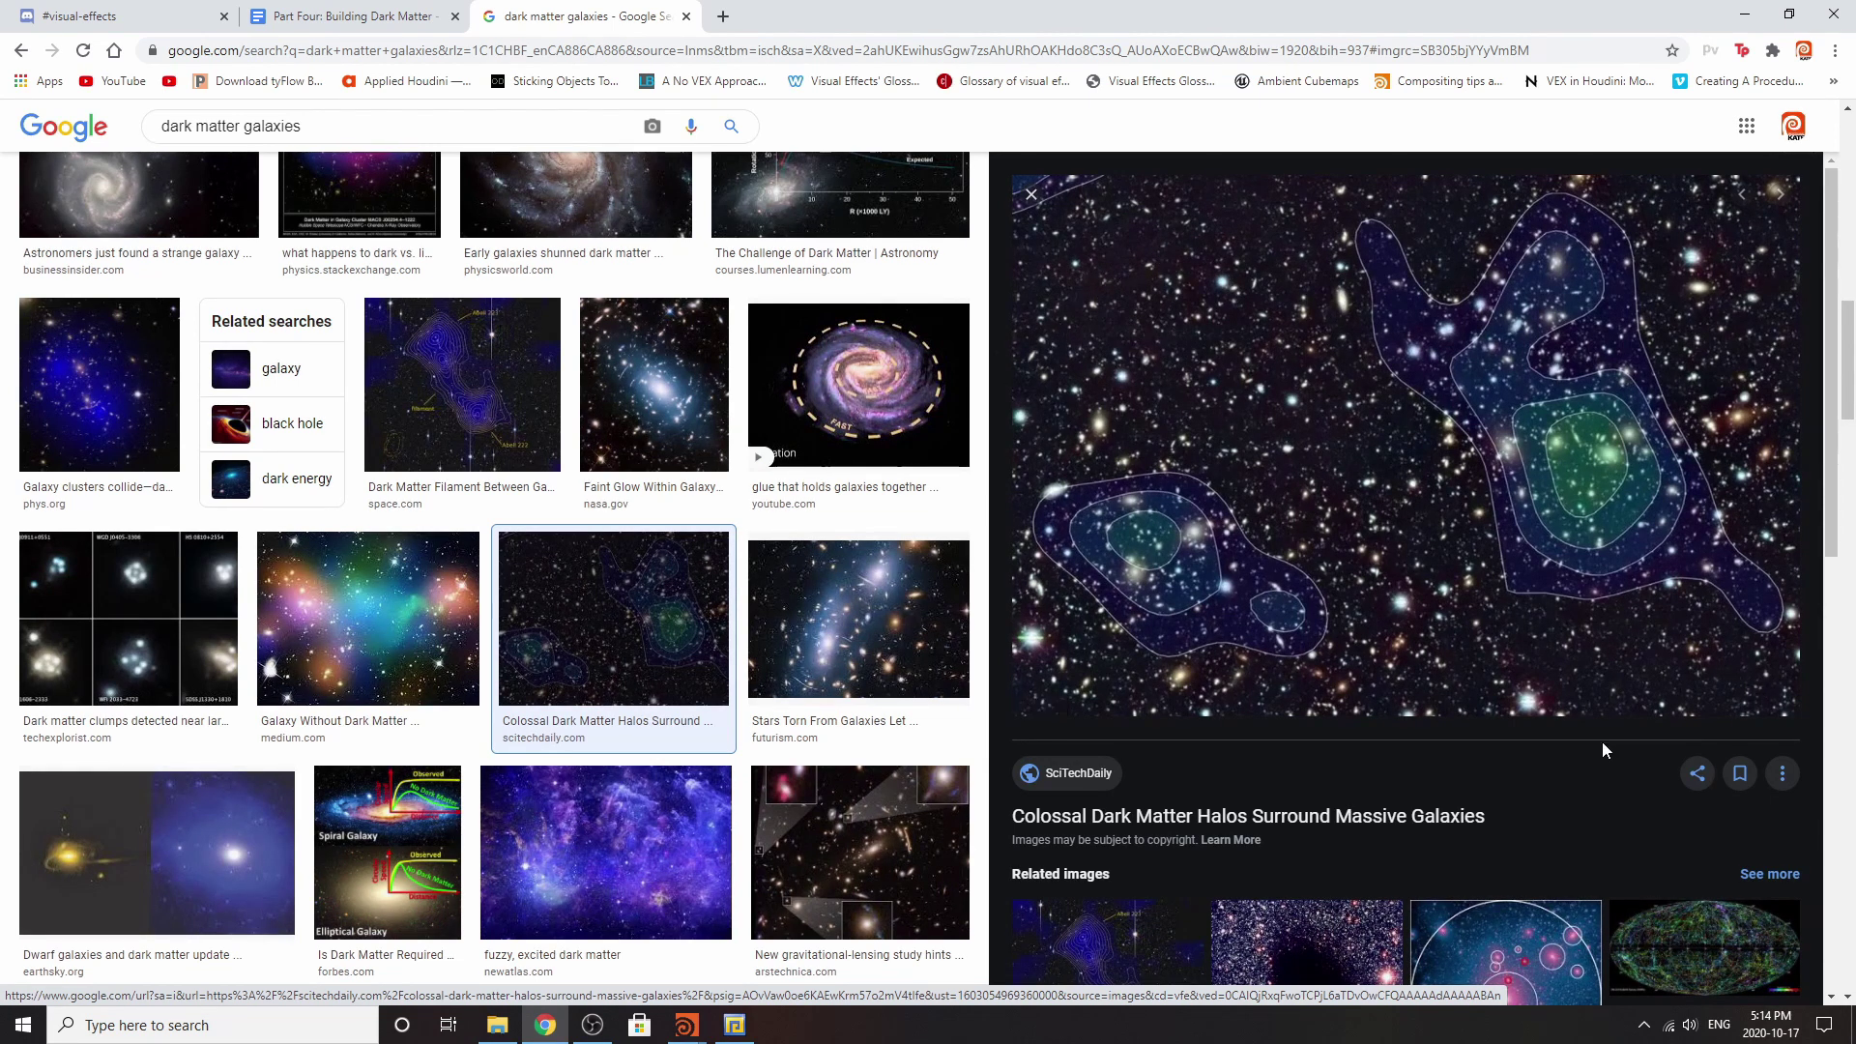
pyautogui.click(686, 1025)
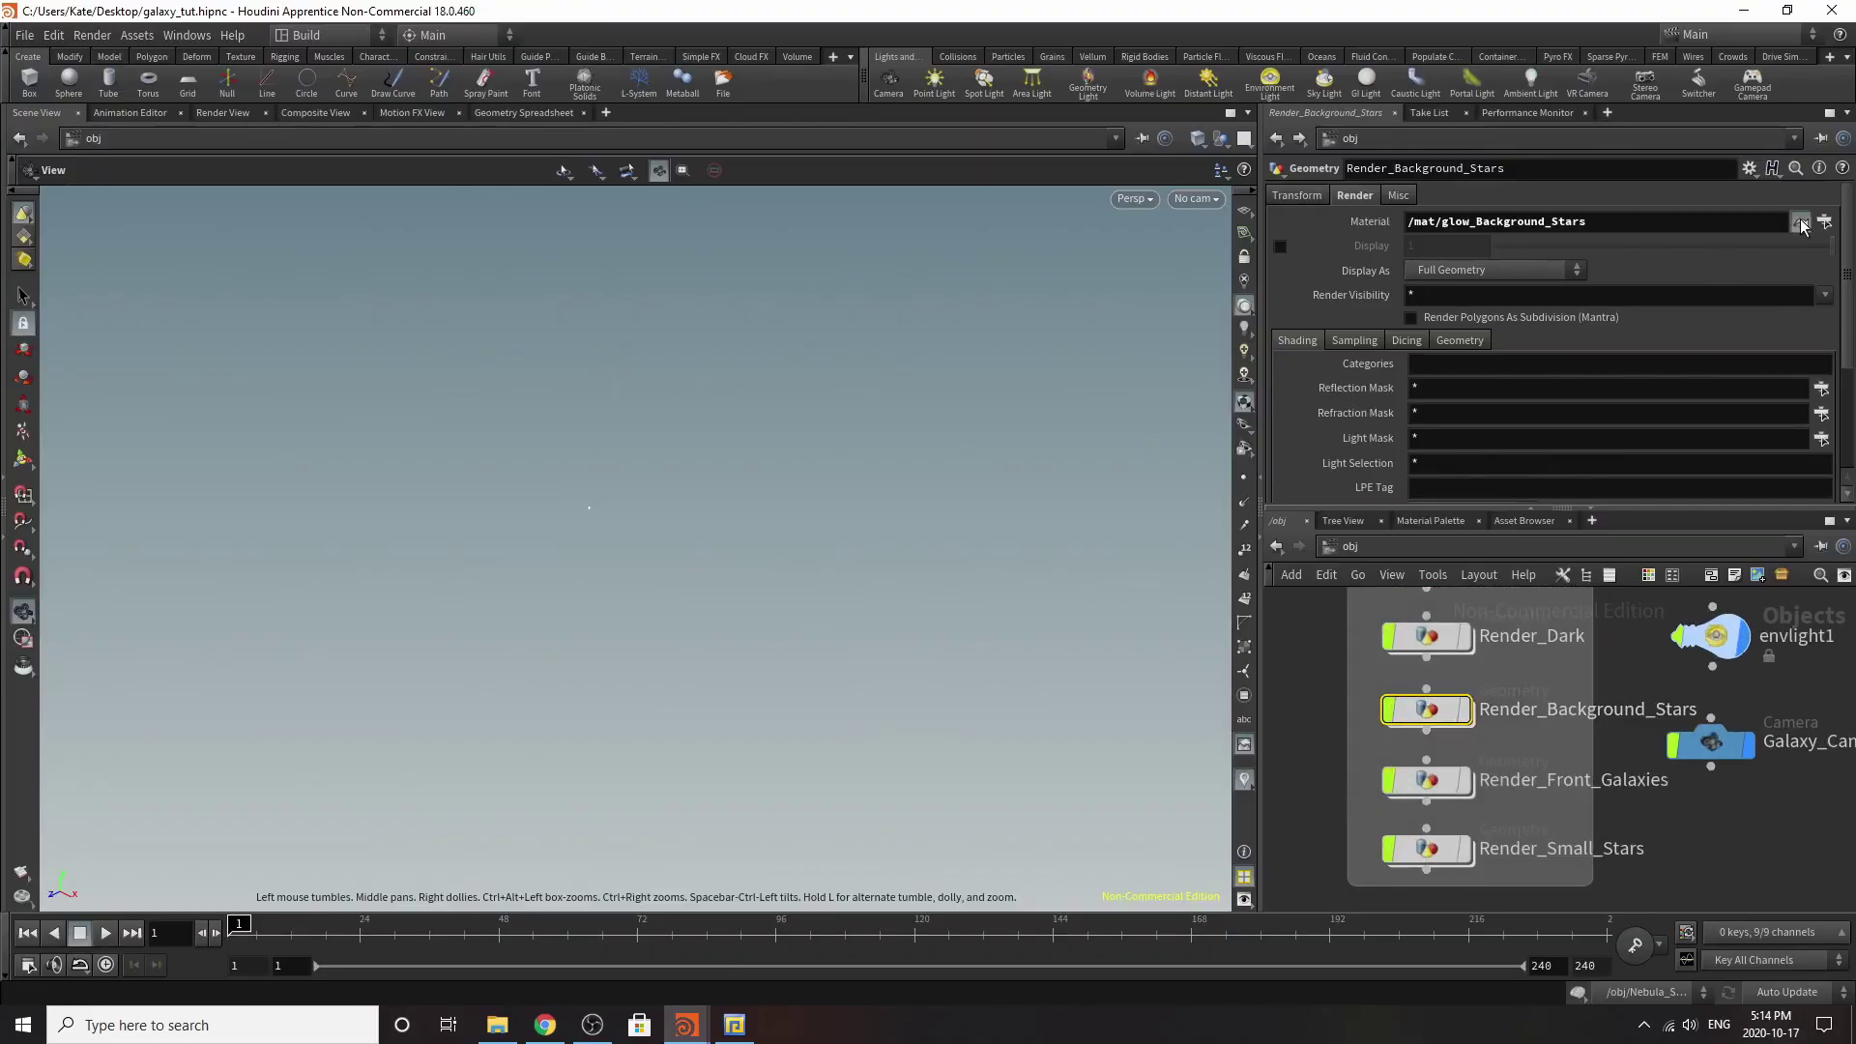
# Inspect the glow_Background_Stars material assigned to Render_Background_Stars and go back to the object's parameters.
pyautogui.click(1802, 222)
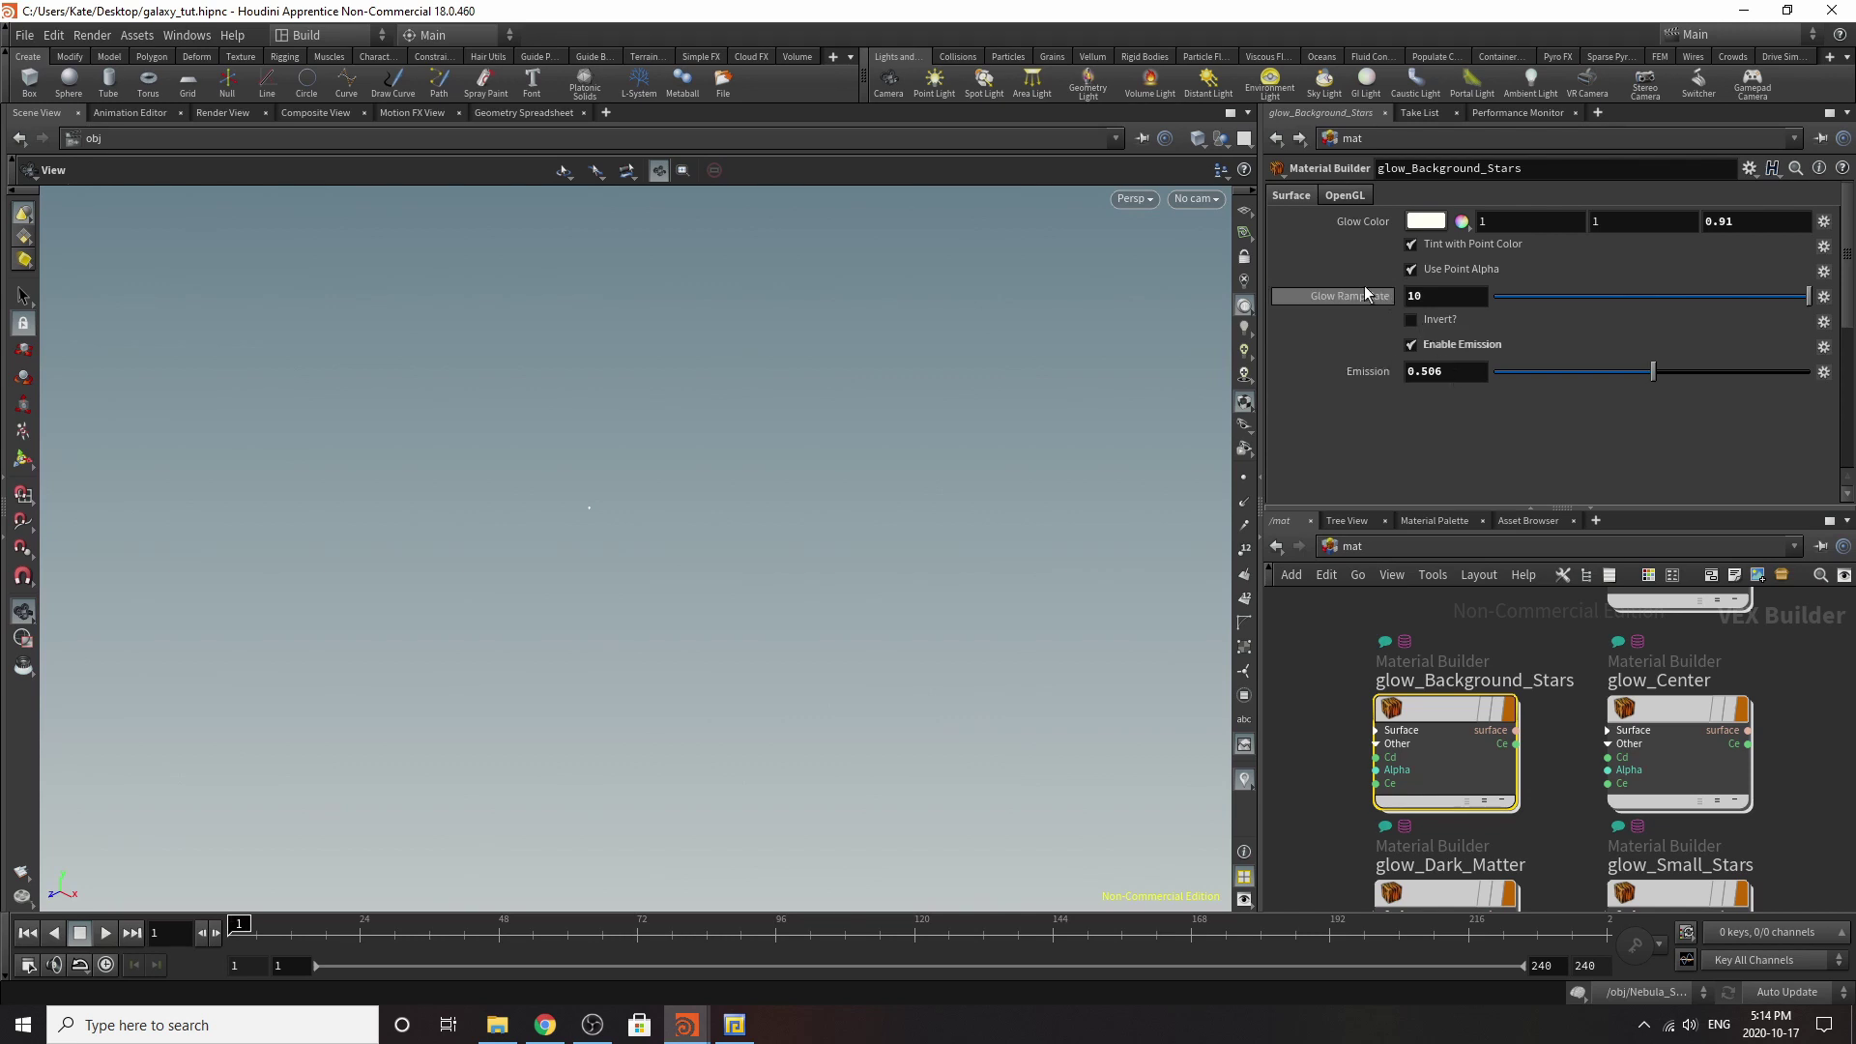
pyautogui.click(1276, 138)
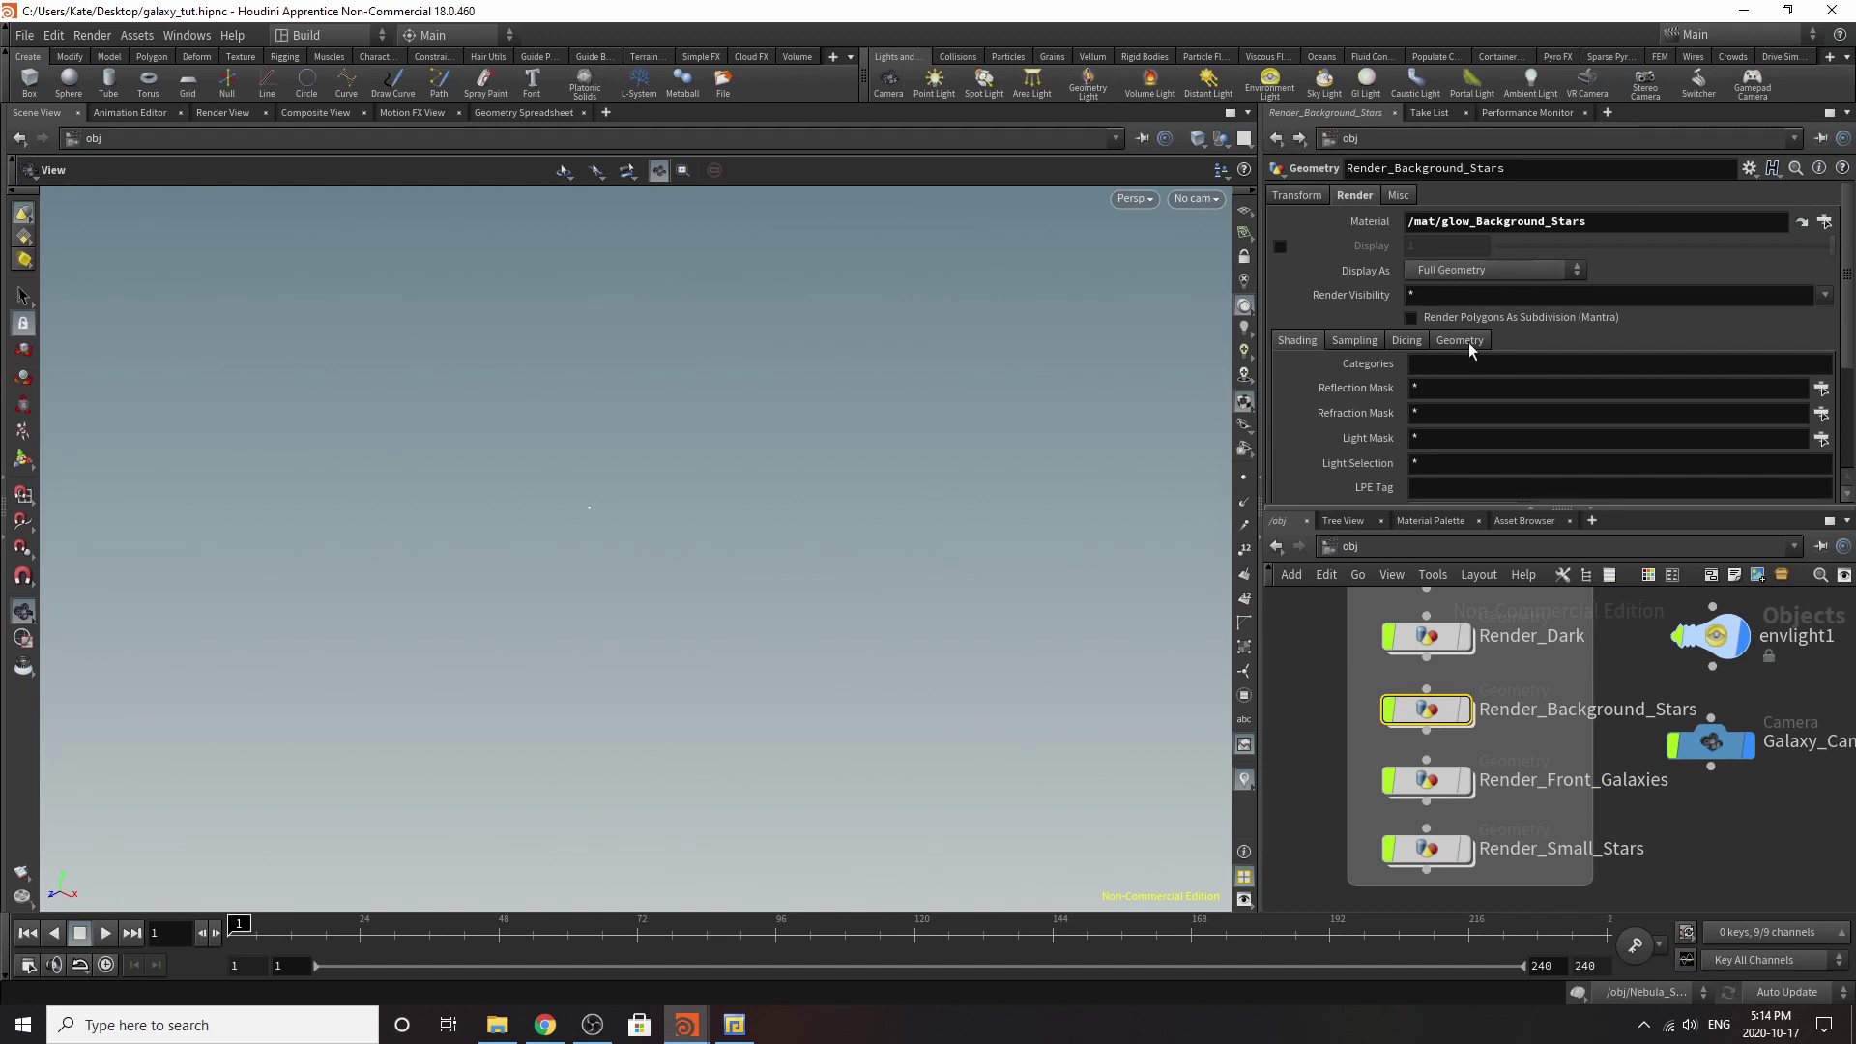
# Select Render_Front_Galaxies, preview the Futurism "Stars Torn From Galaxies" reference image in Chrome, and switch back to Houdini.
pyautogui.click(1448, 795)
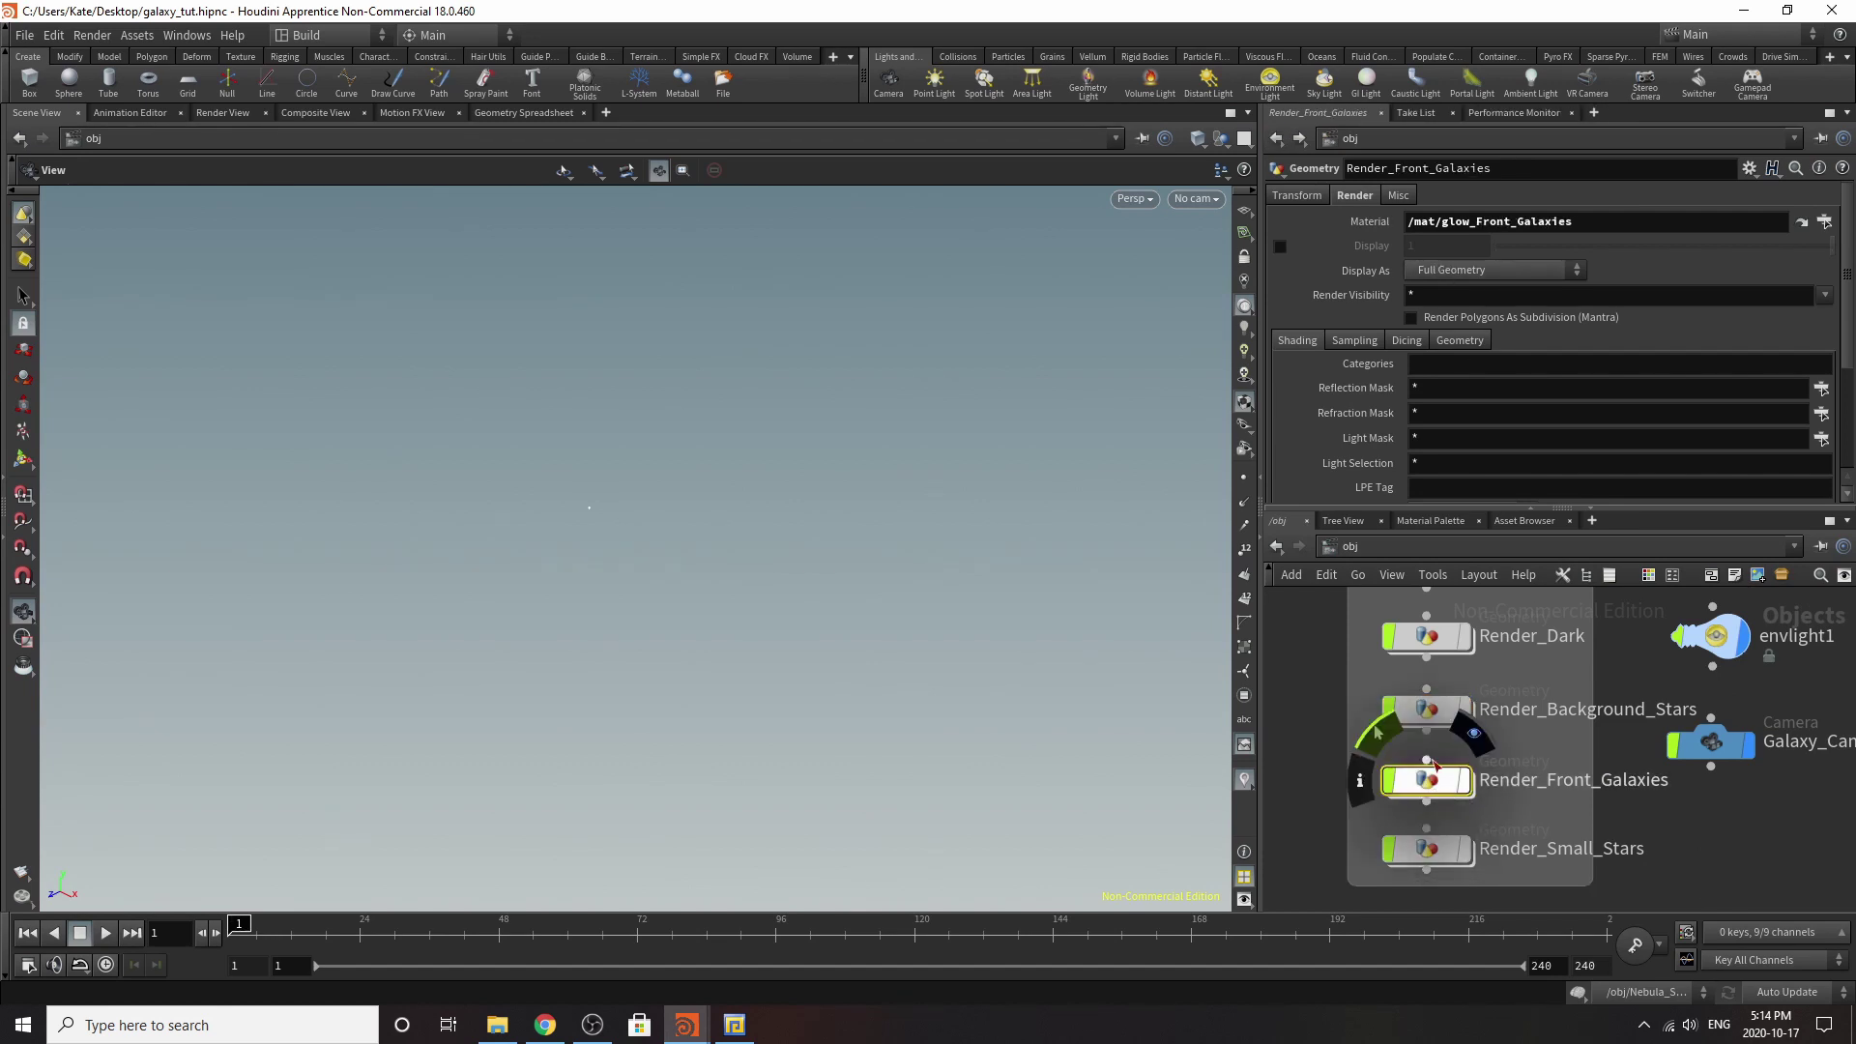
pyautogui.click(546, 1025)
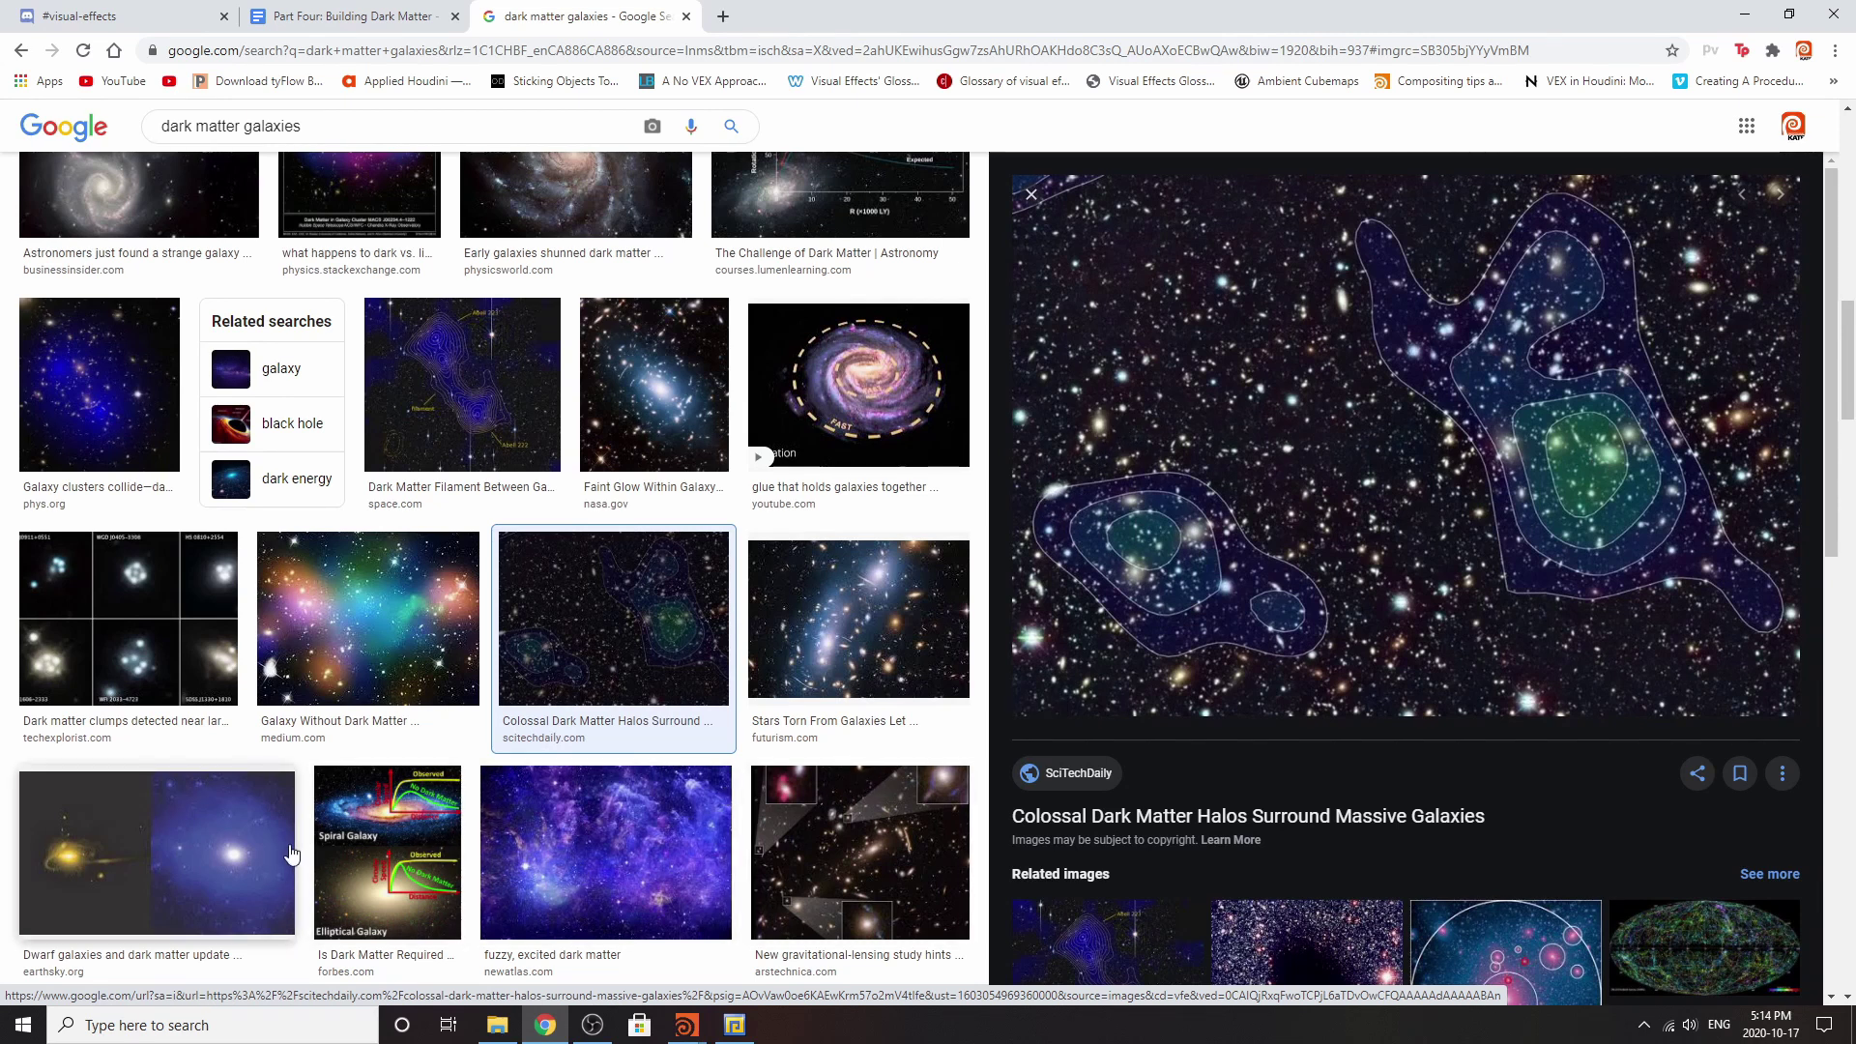
pyautogui.scroll(-2, 432, 841)
pyautogui.click(860, 430)
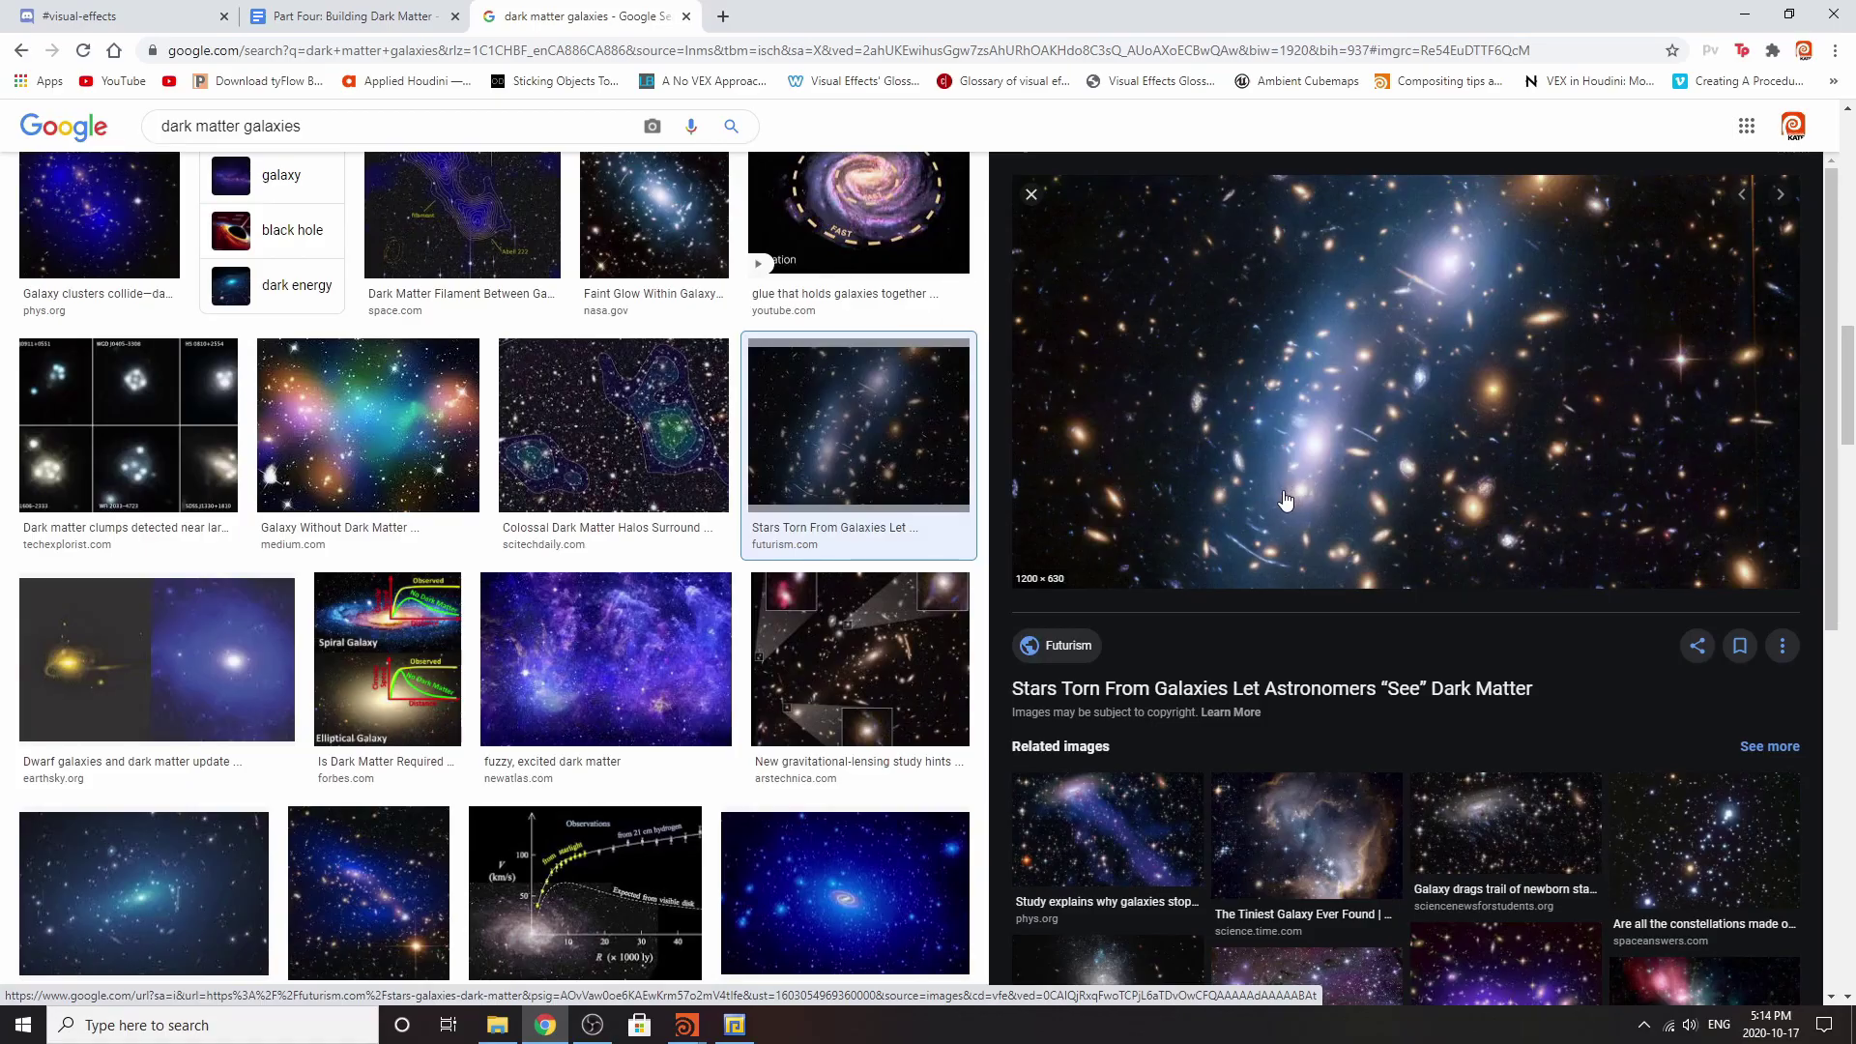
pyautogui.hotkey('alt', 'Tab')
# Inspect the glow_Front_Galaxies material assigned to Render_Front_Galaxies and go back to the object's parameters.
pyautogui.click(1801, 221)
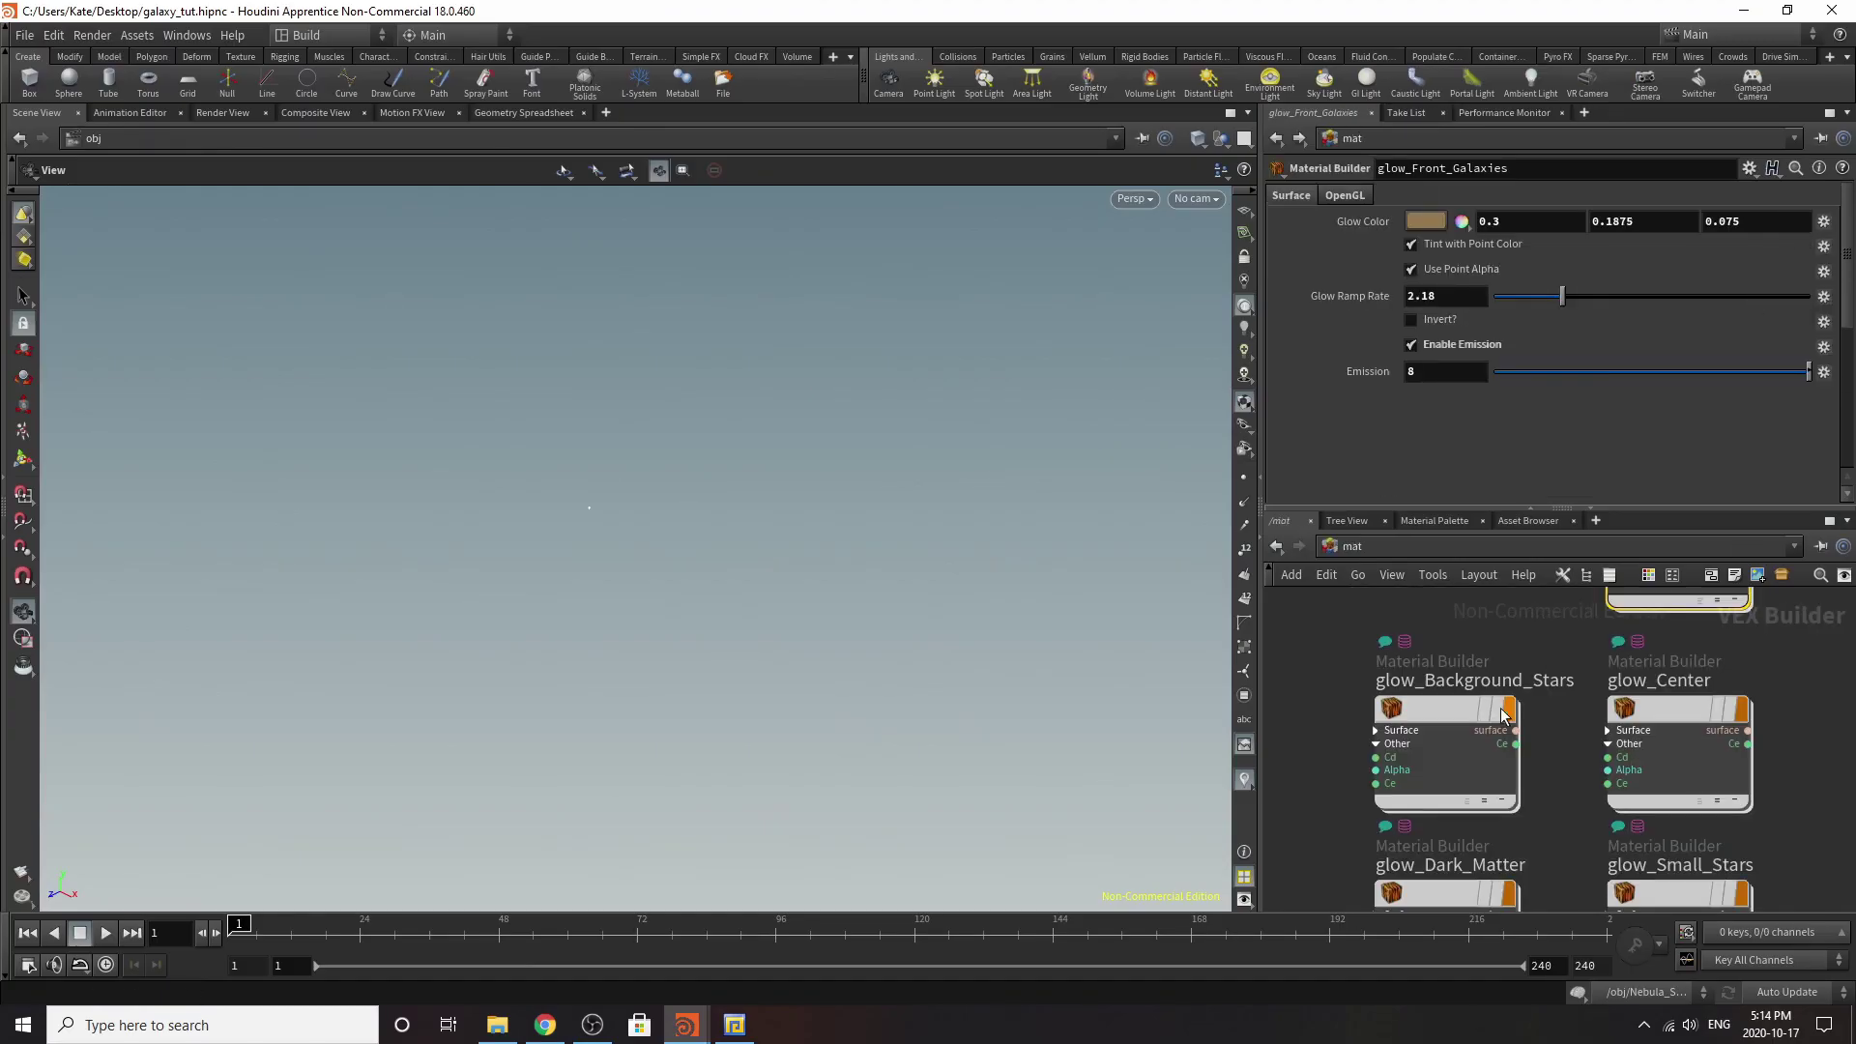
pyautogui.scroll(-2, 1500, 720)
pyautogui.scroll(5, 1525, 682)
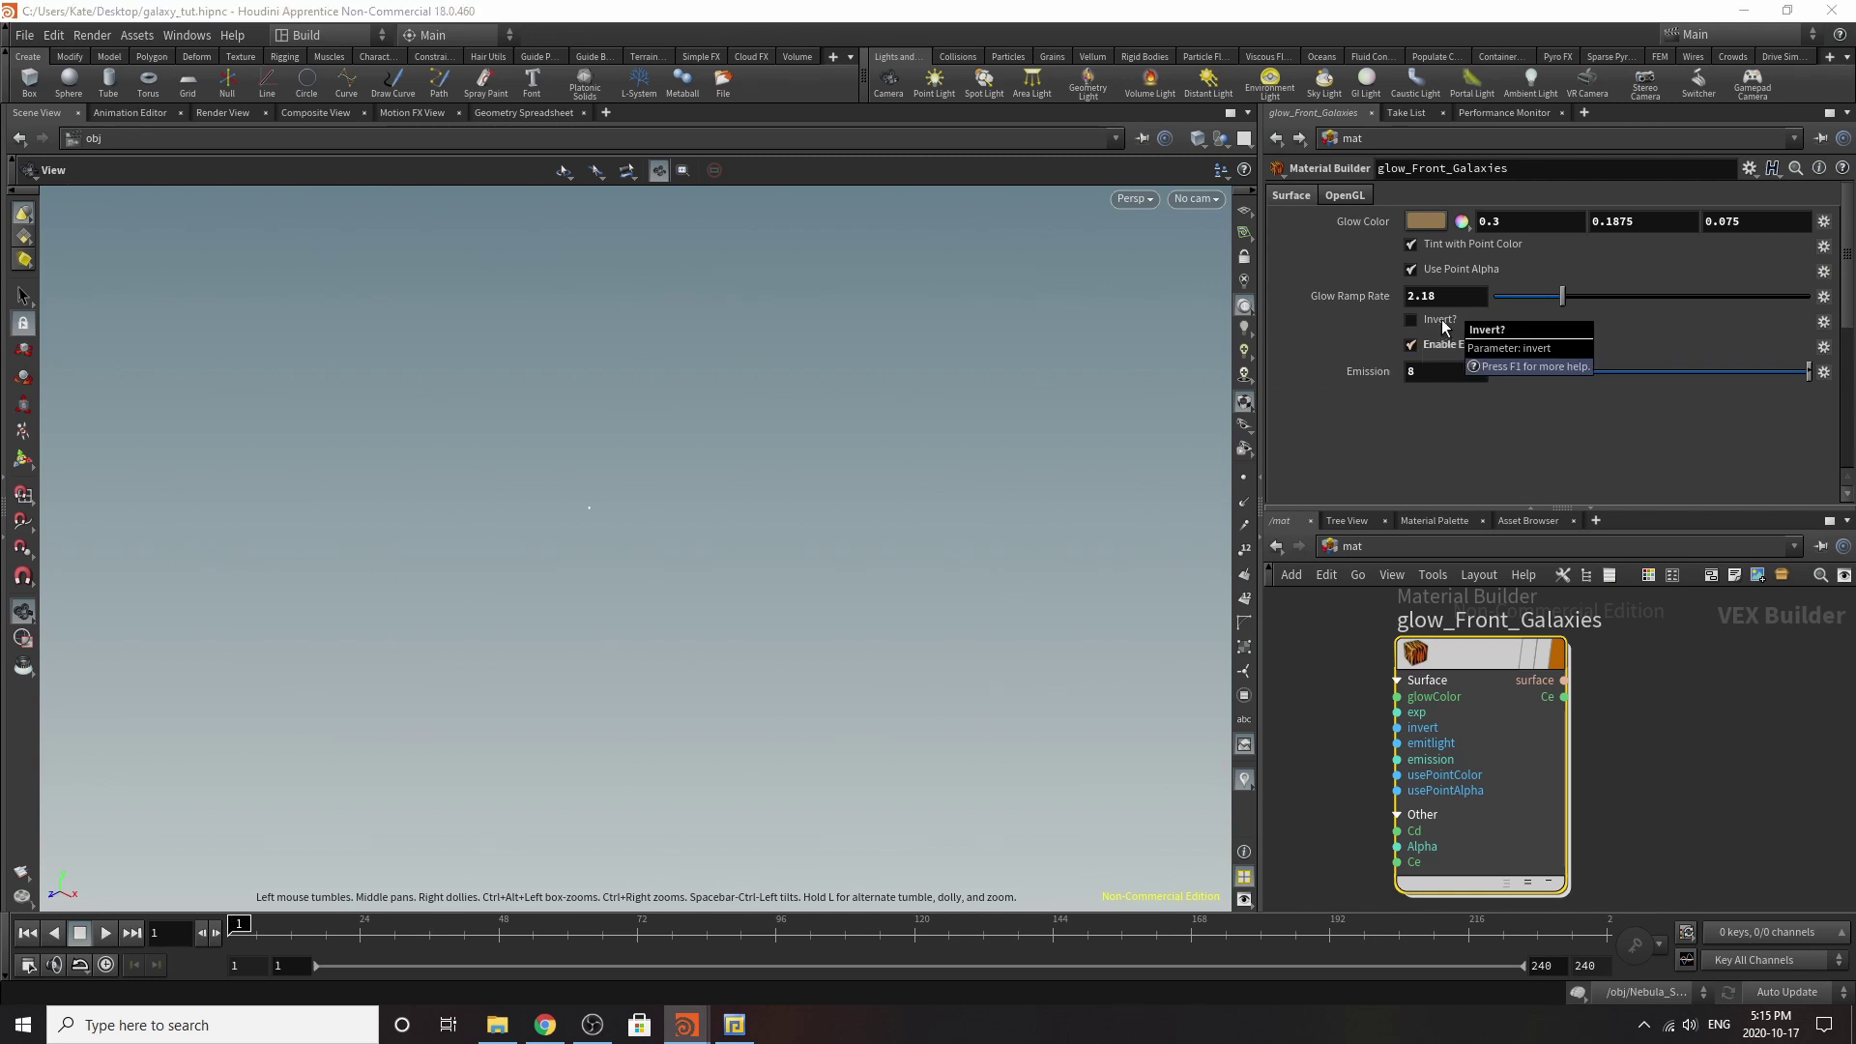
pyautogui.click(1278, 141)
# Inspect the glow_Small_Stars material assigned to the Render_Small_Stars node and go back to the full object network.
pyautogui.scroll(2, 1402, 754)
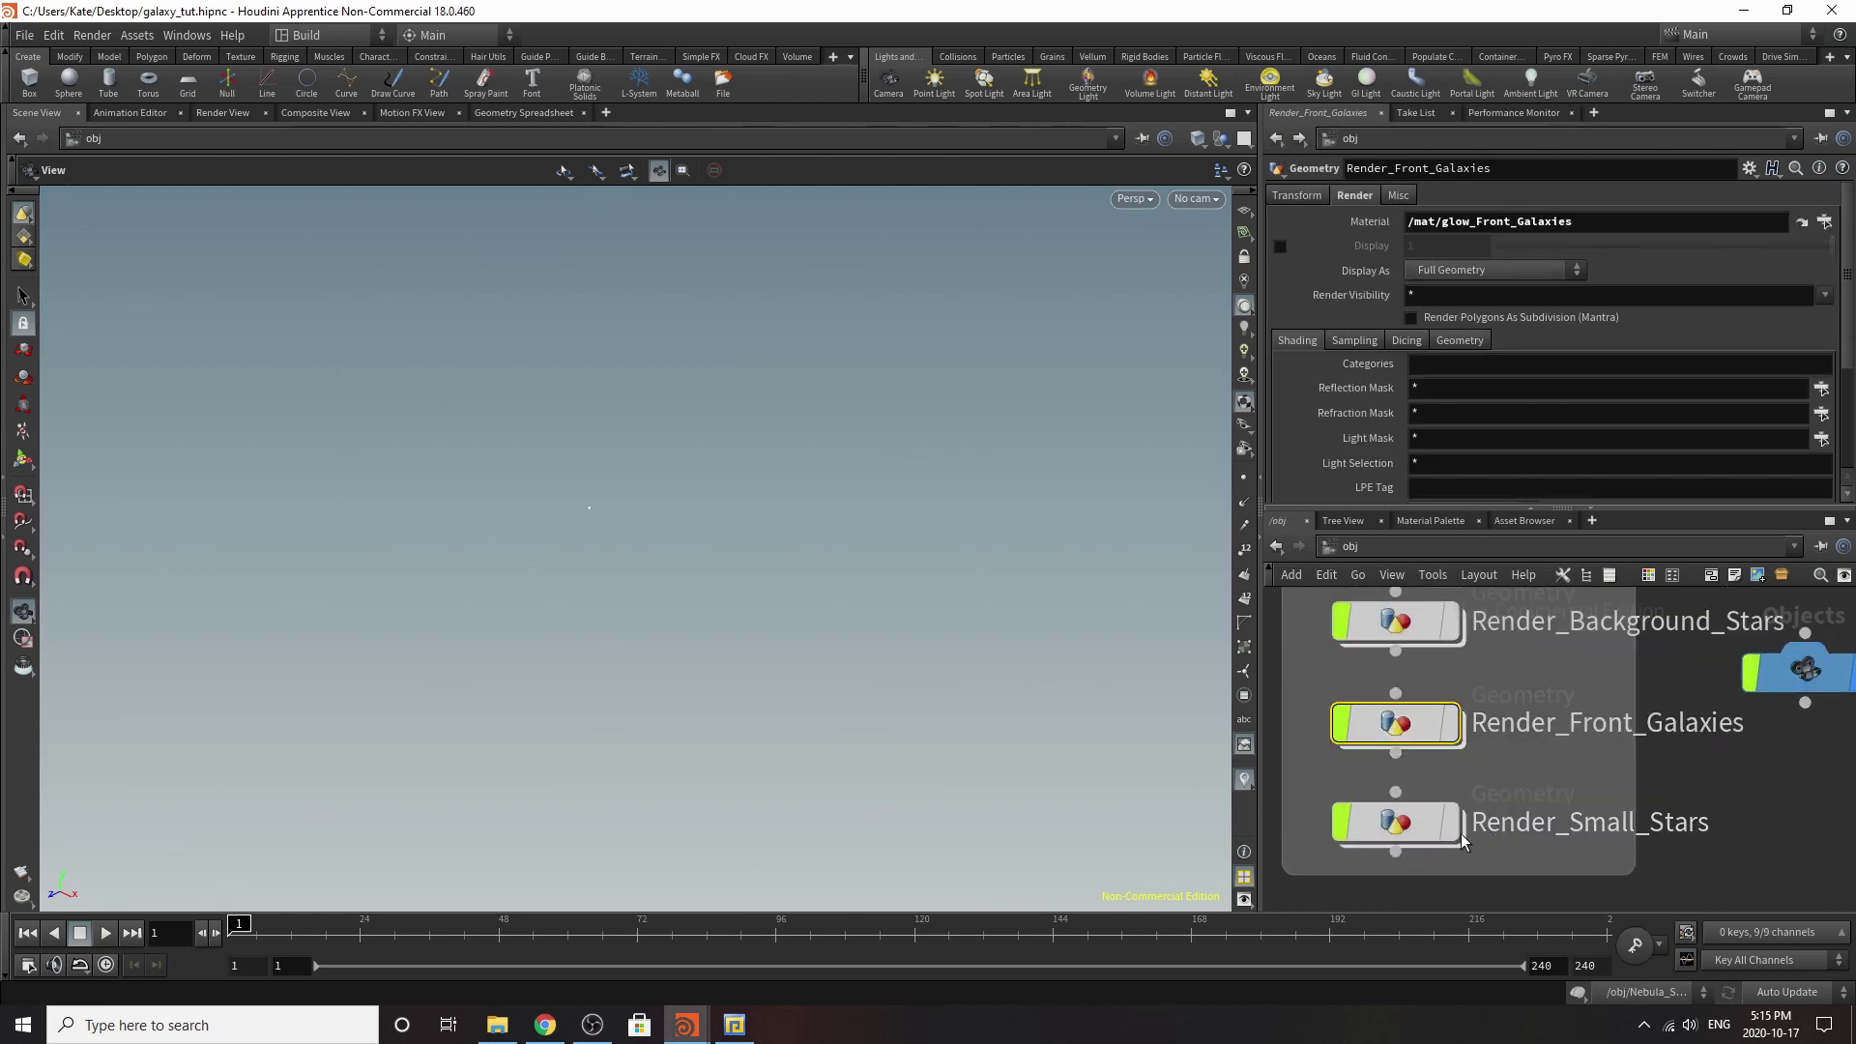
pyautogui.click(1398, 832)
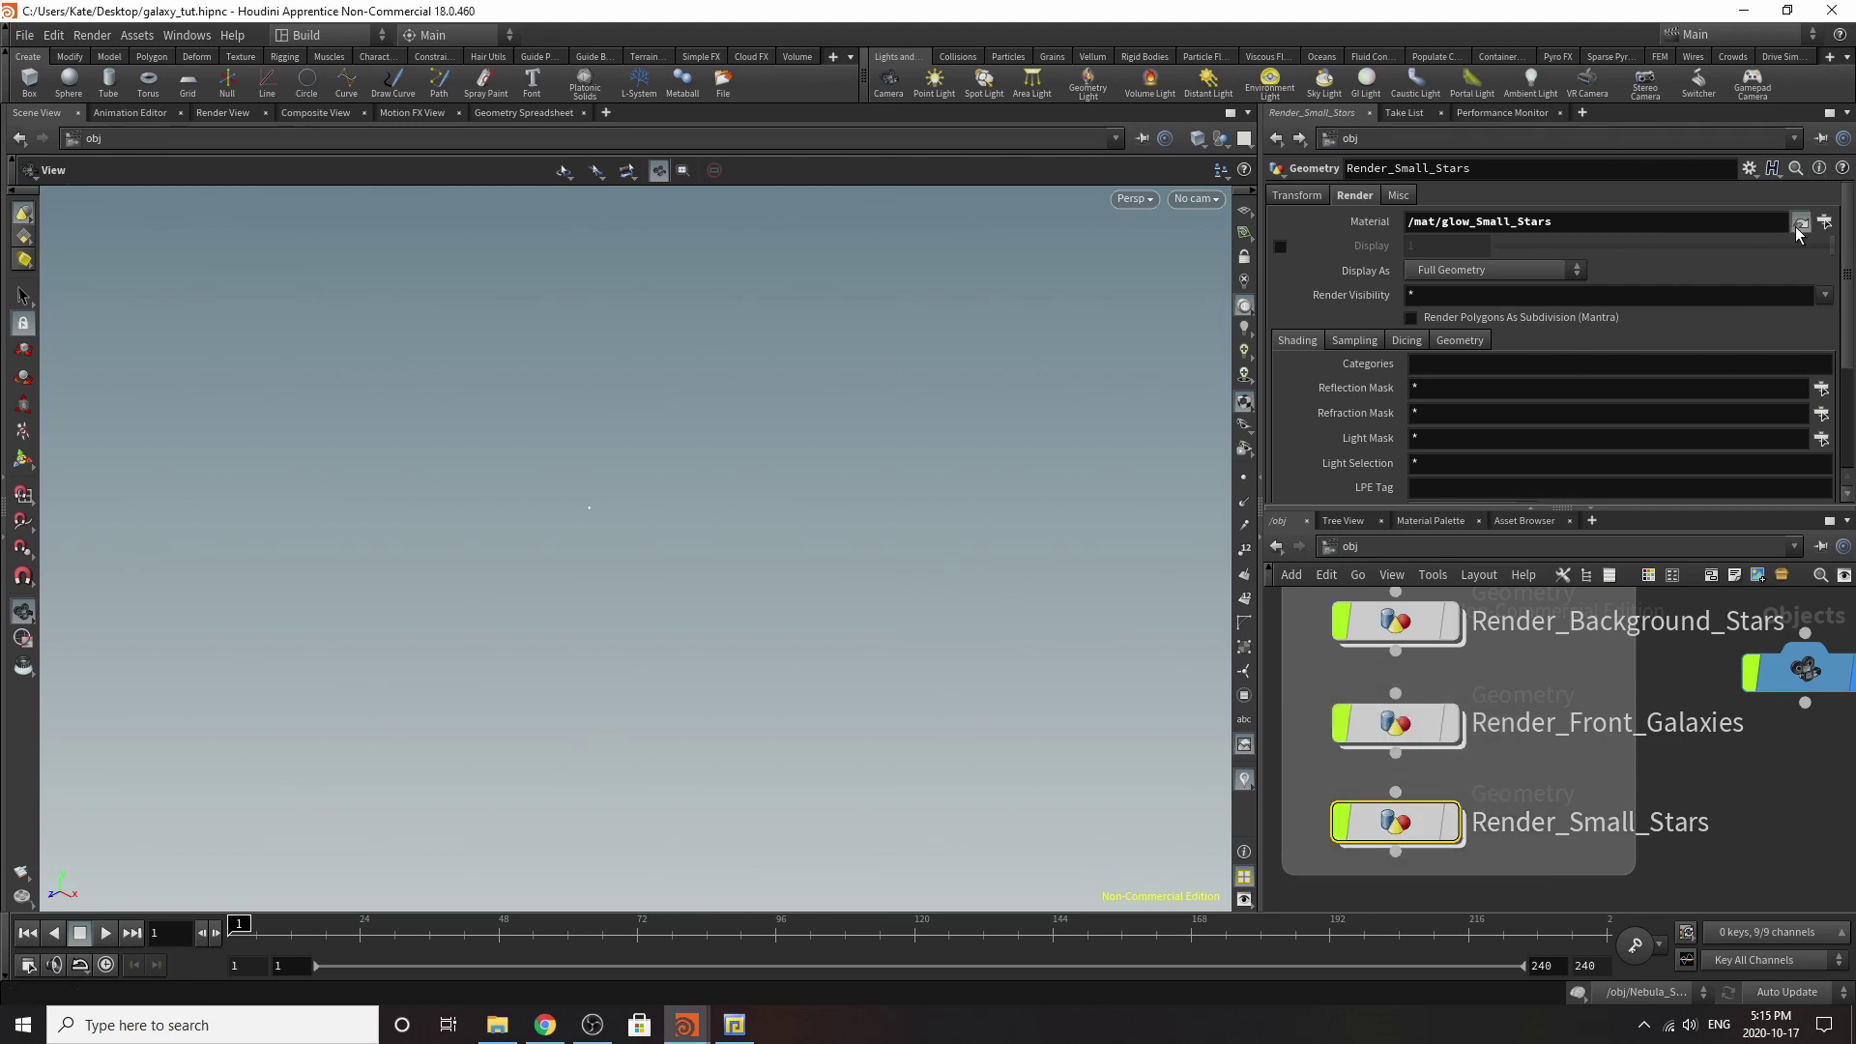
pyautogui.click(1800, 223)
pyautogui.scroll(5, 1481, 851)
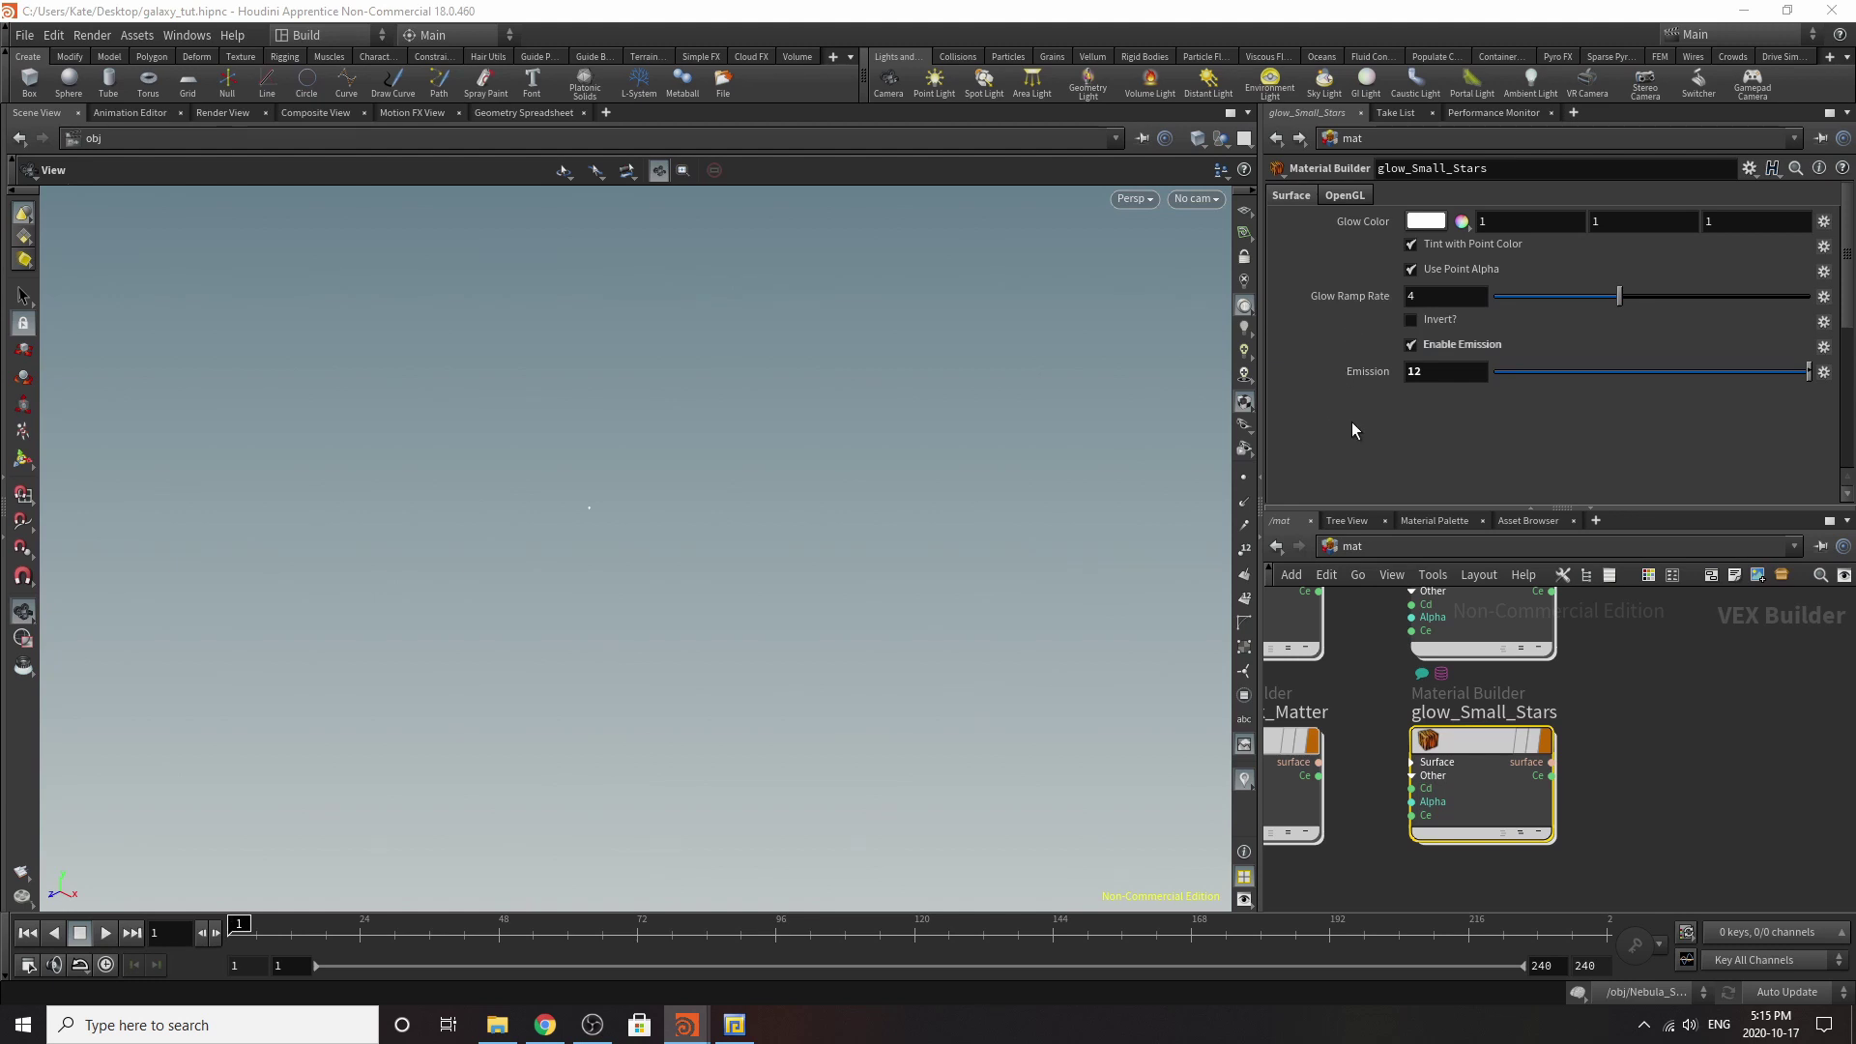
pyautogui.click(1277, 139)
pyautogui.press('h')
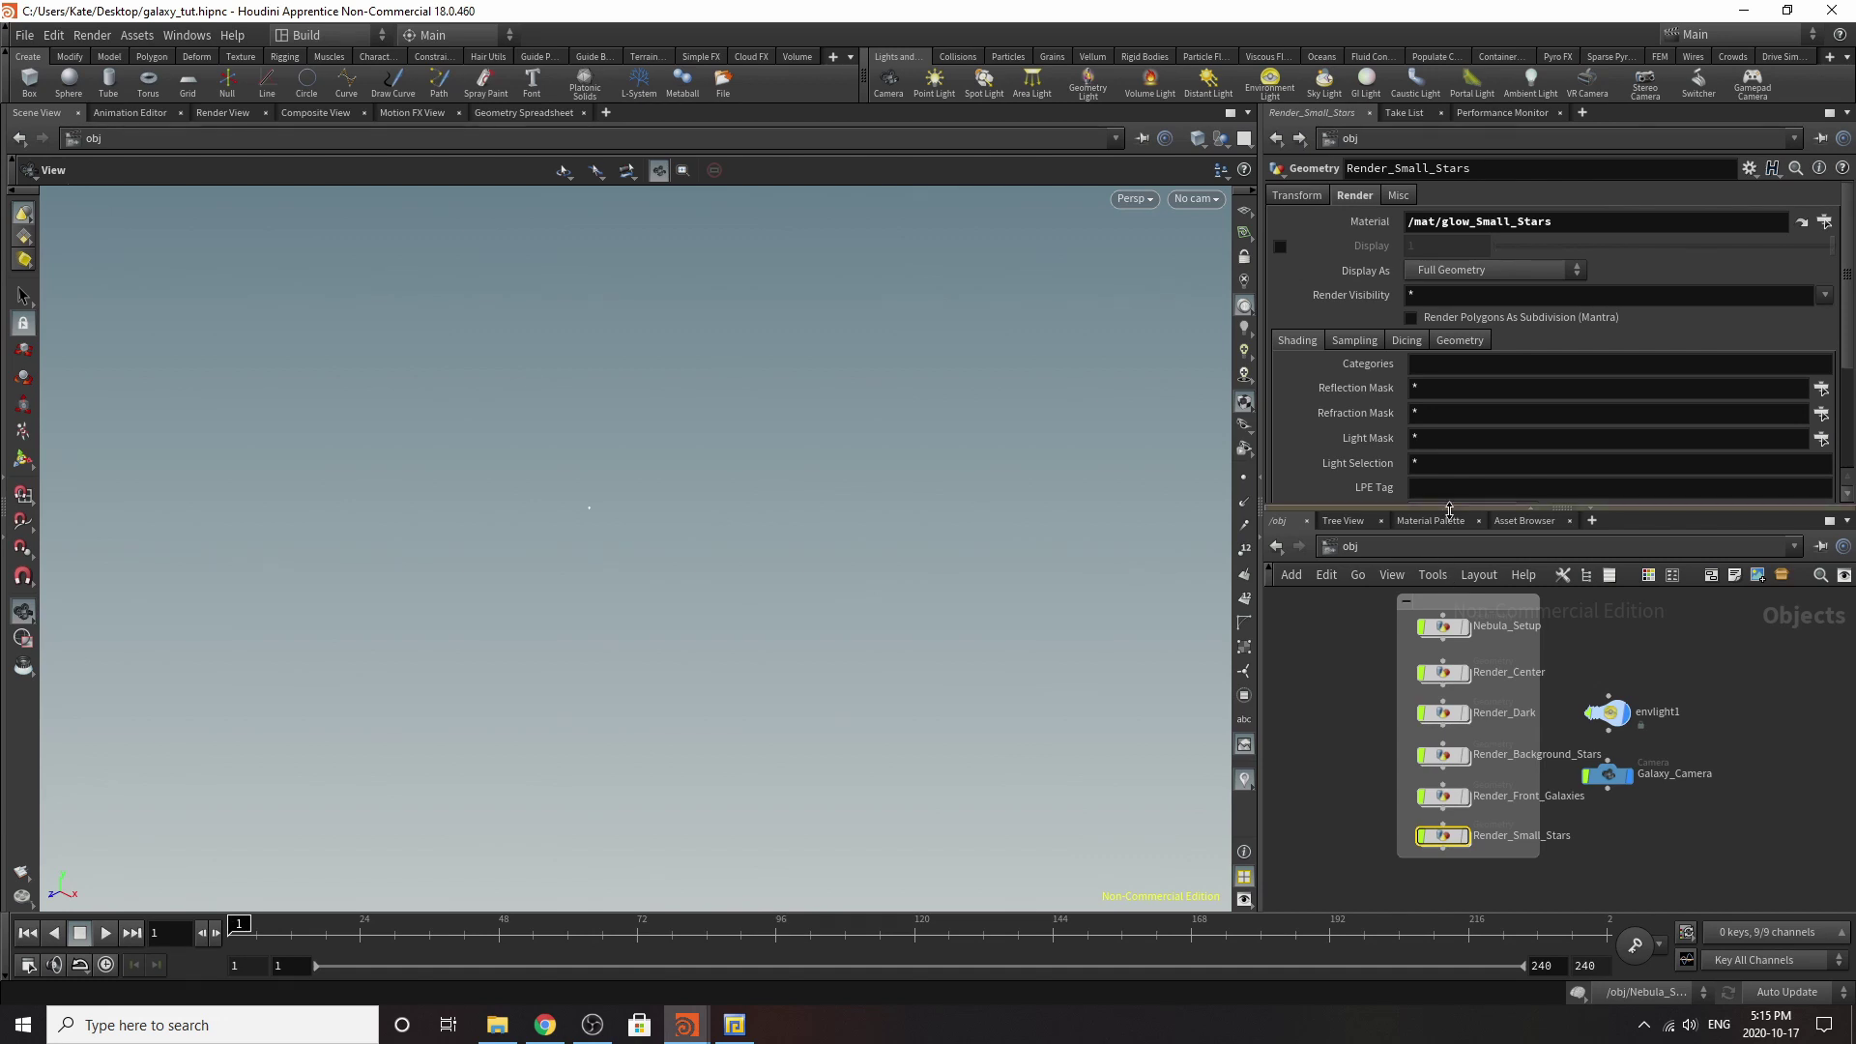
# Look at the scene's glow materials in the Material Palette and return to the object network.
pyautogui.click(1447, 522)
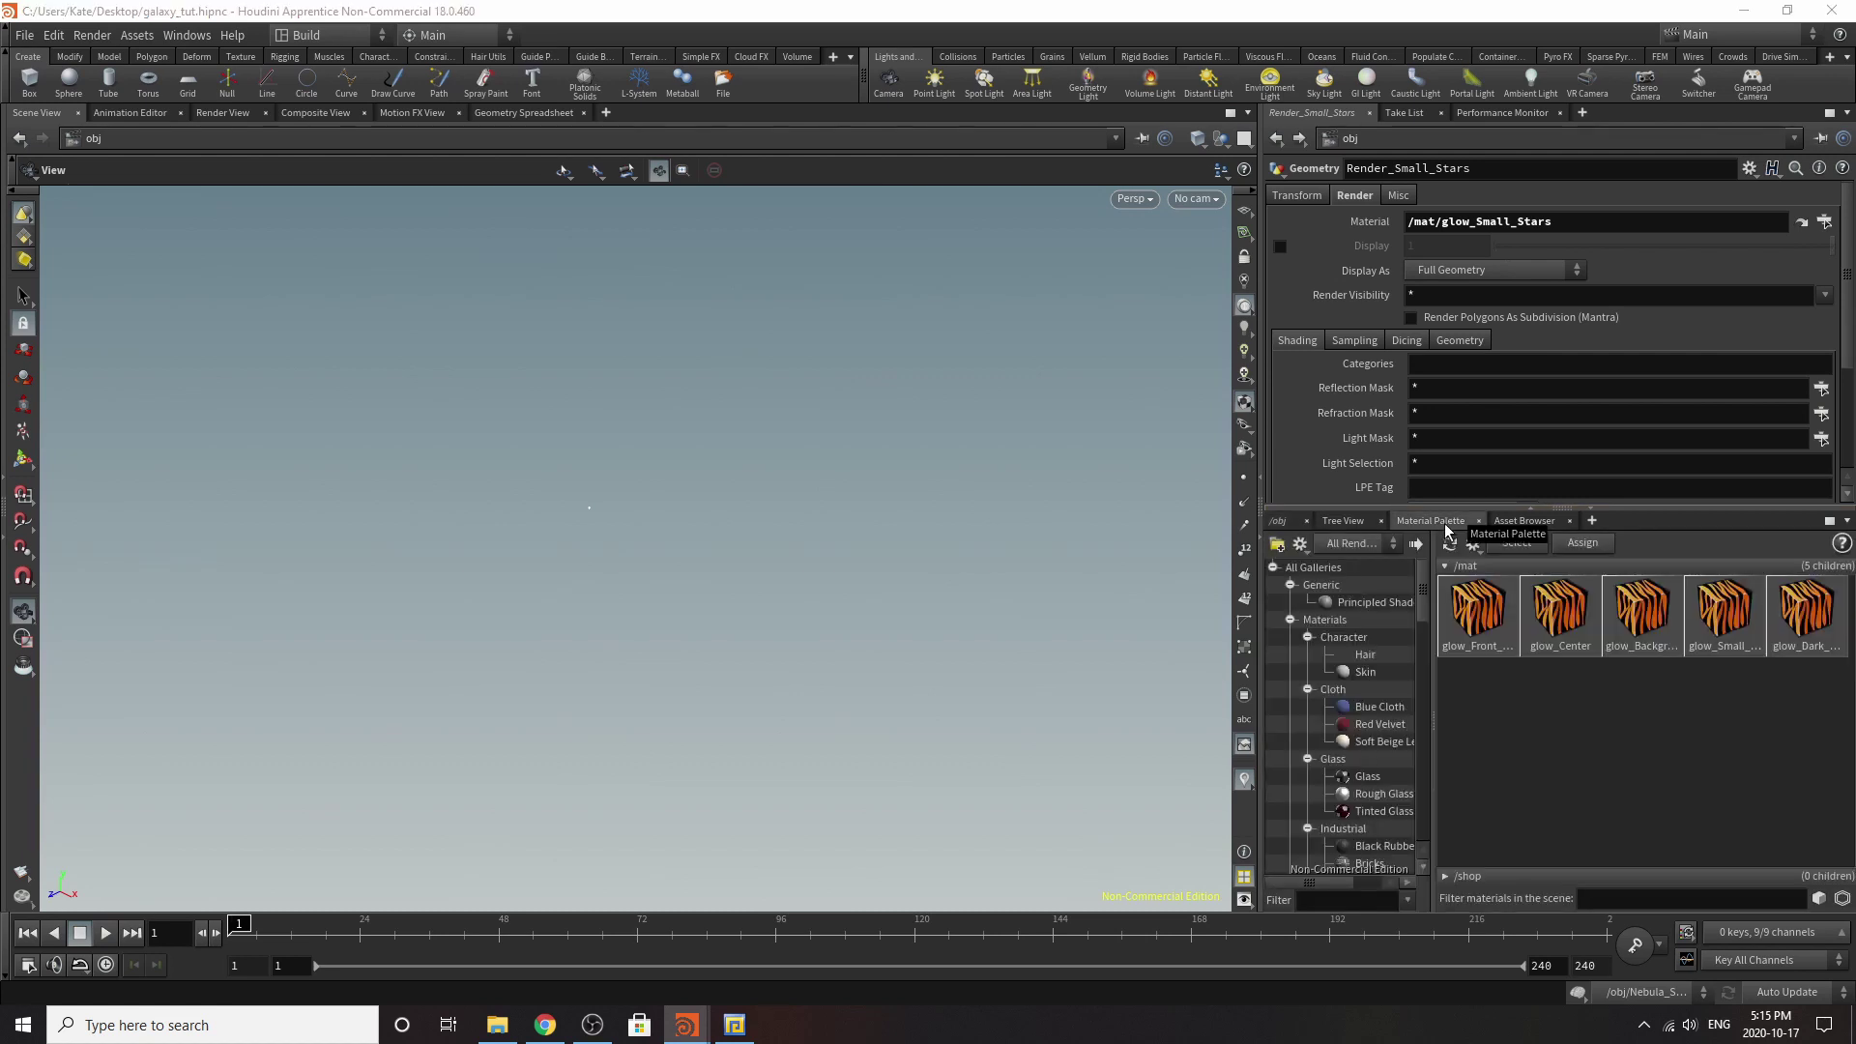
pyautogui.click(1279, 522)
pyautogui.click(1349, 548)
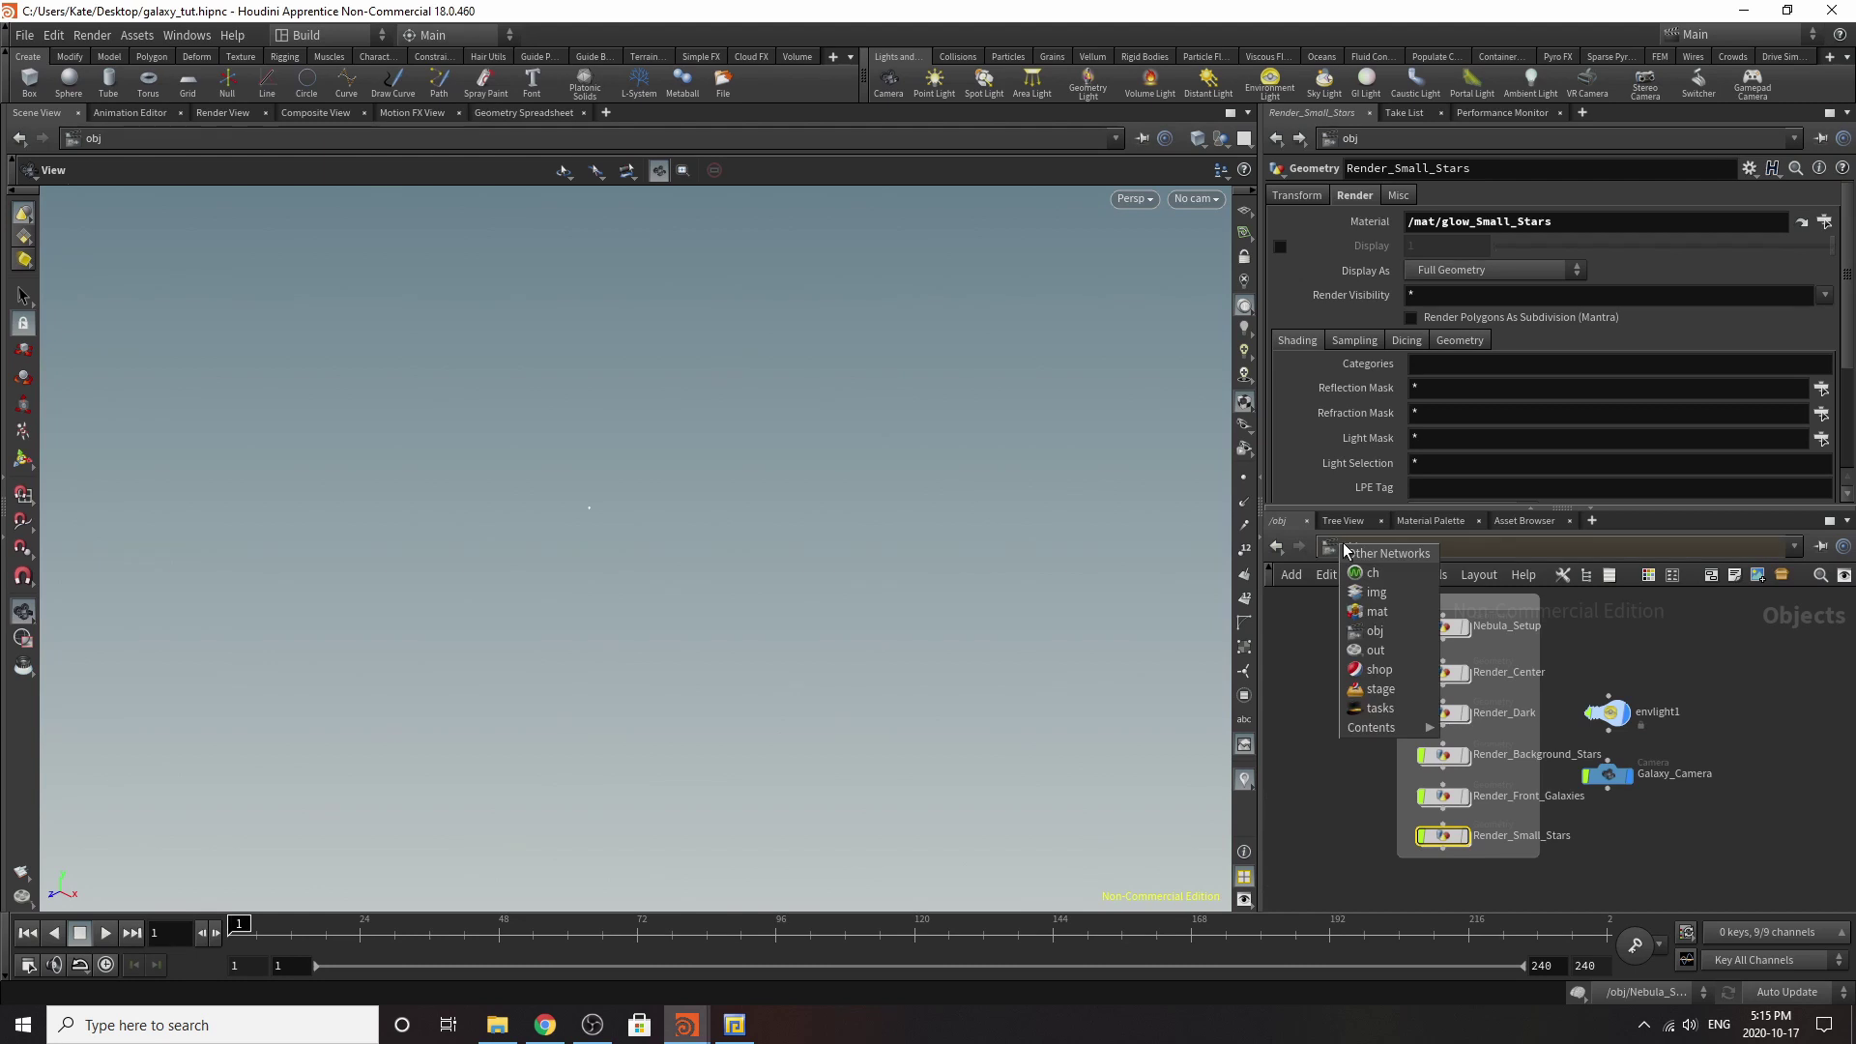
pyautogui.click(1332, 840)
# Go from the object network to the out network containing the Stars and Dark_Matter Mantra nodes.
pyautogui.scroll(-3, 1345, 832)
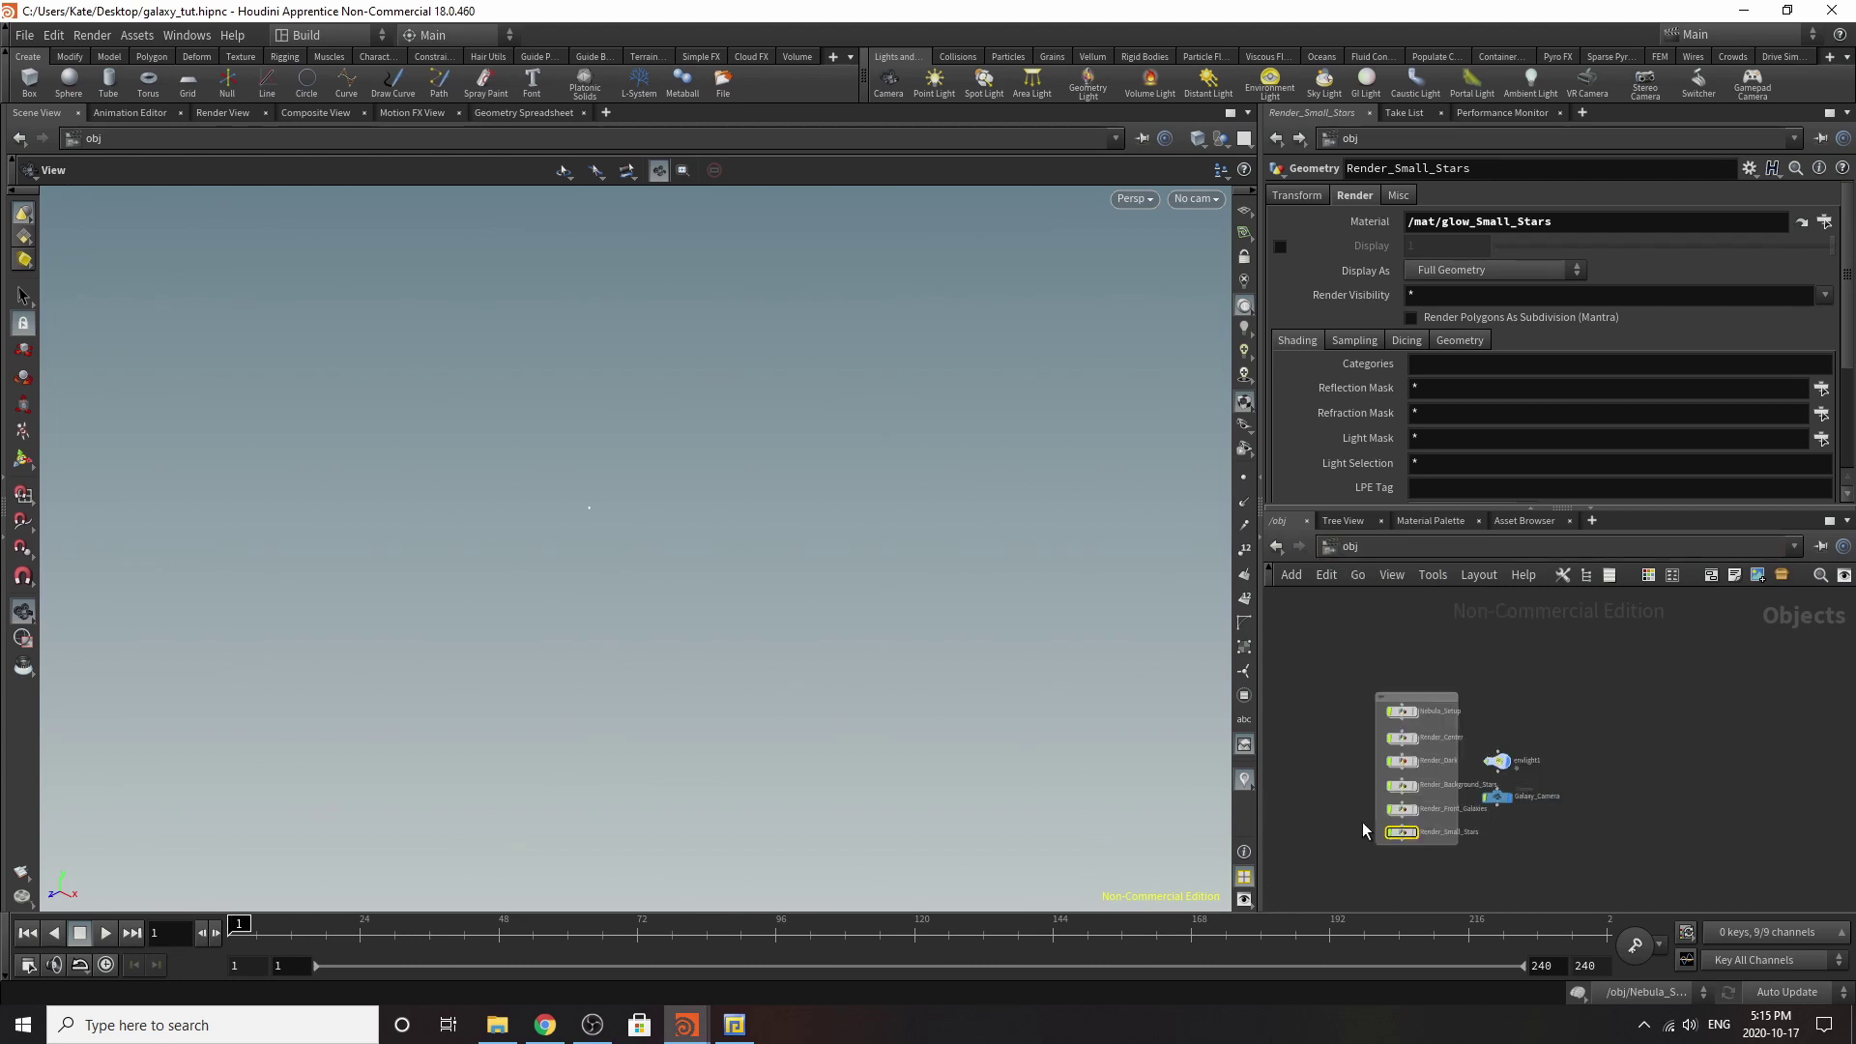
pyautogui.scroll(3, 1367, 829)
pyautogui.scroll(1, 1465, 822)
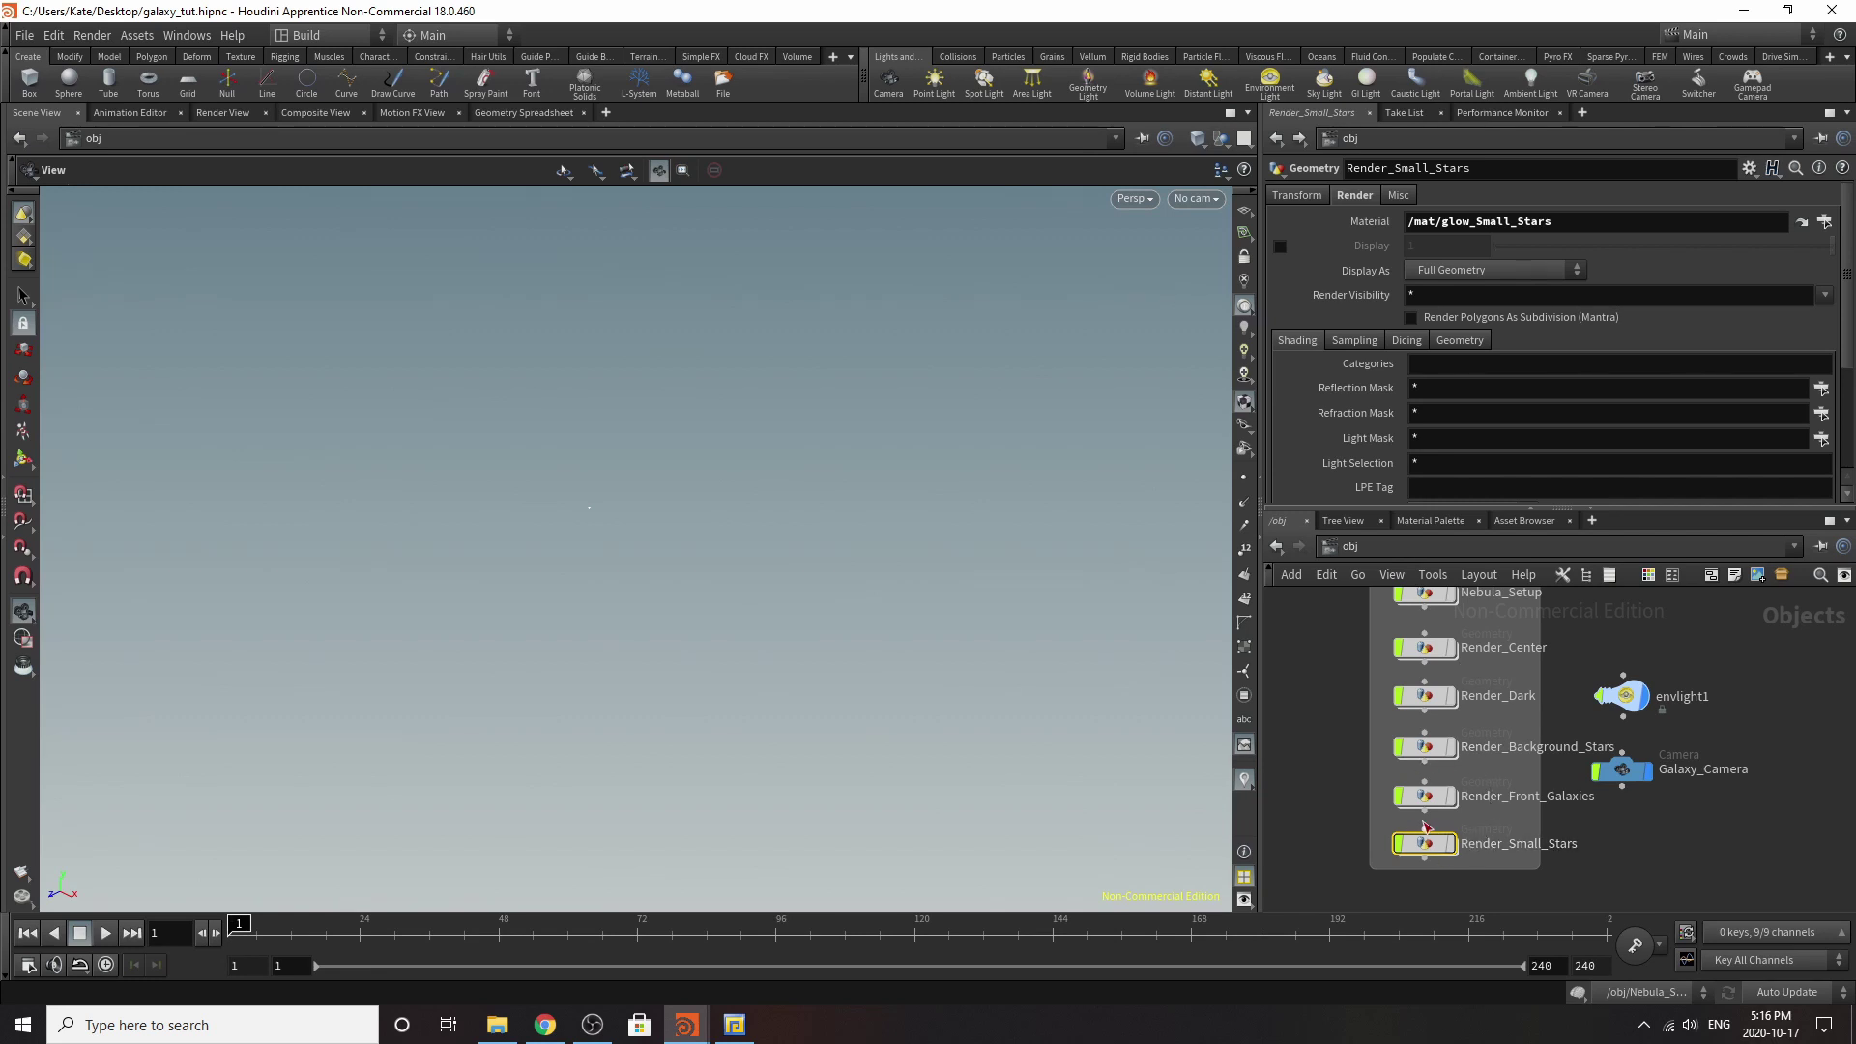
pyautogui.moveTo(1413, 803)
pyautogui.moveTo(1427, 750)
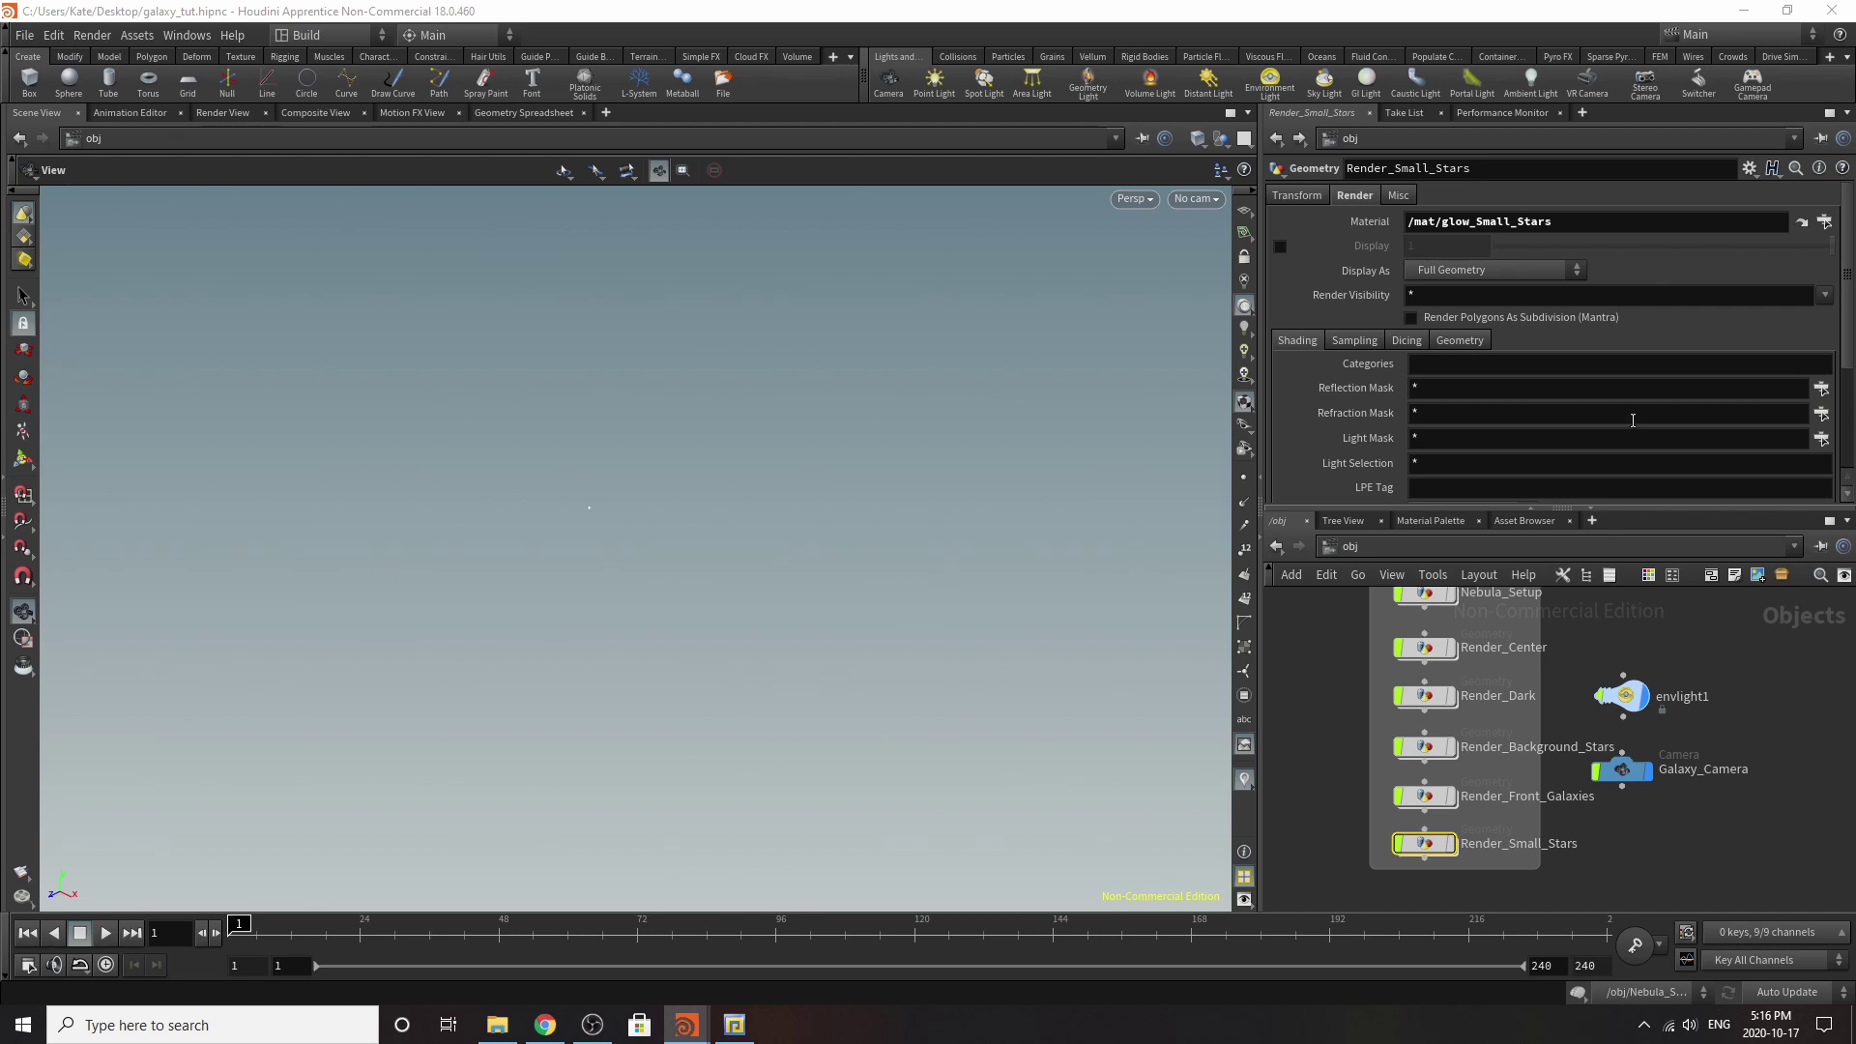
pyautogui.click(1591, 548)
pyautogui.click(1625, 657)
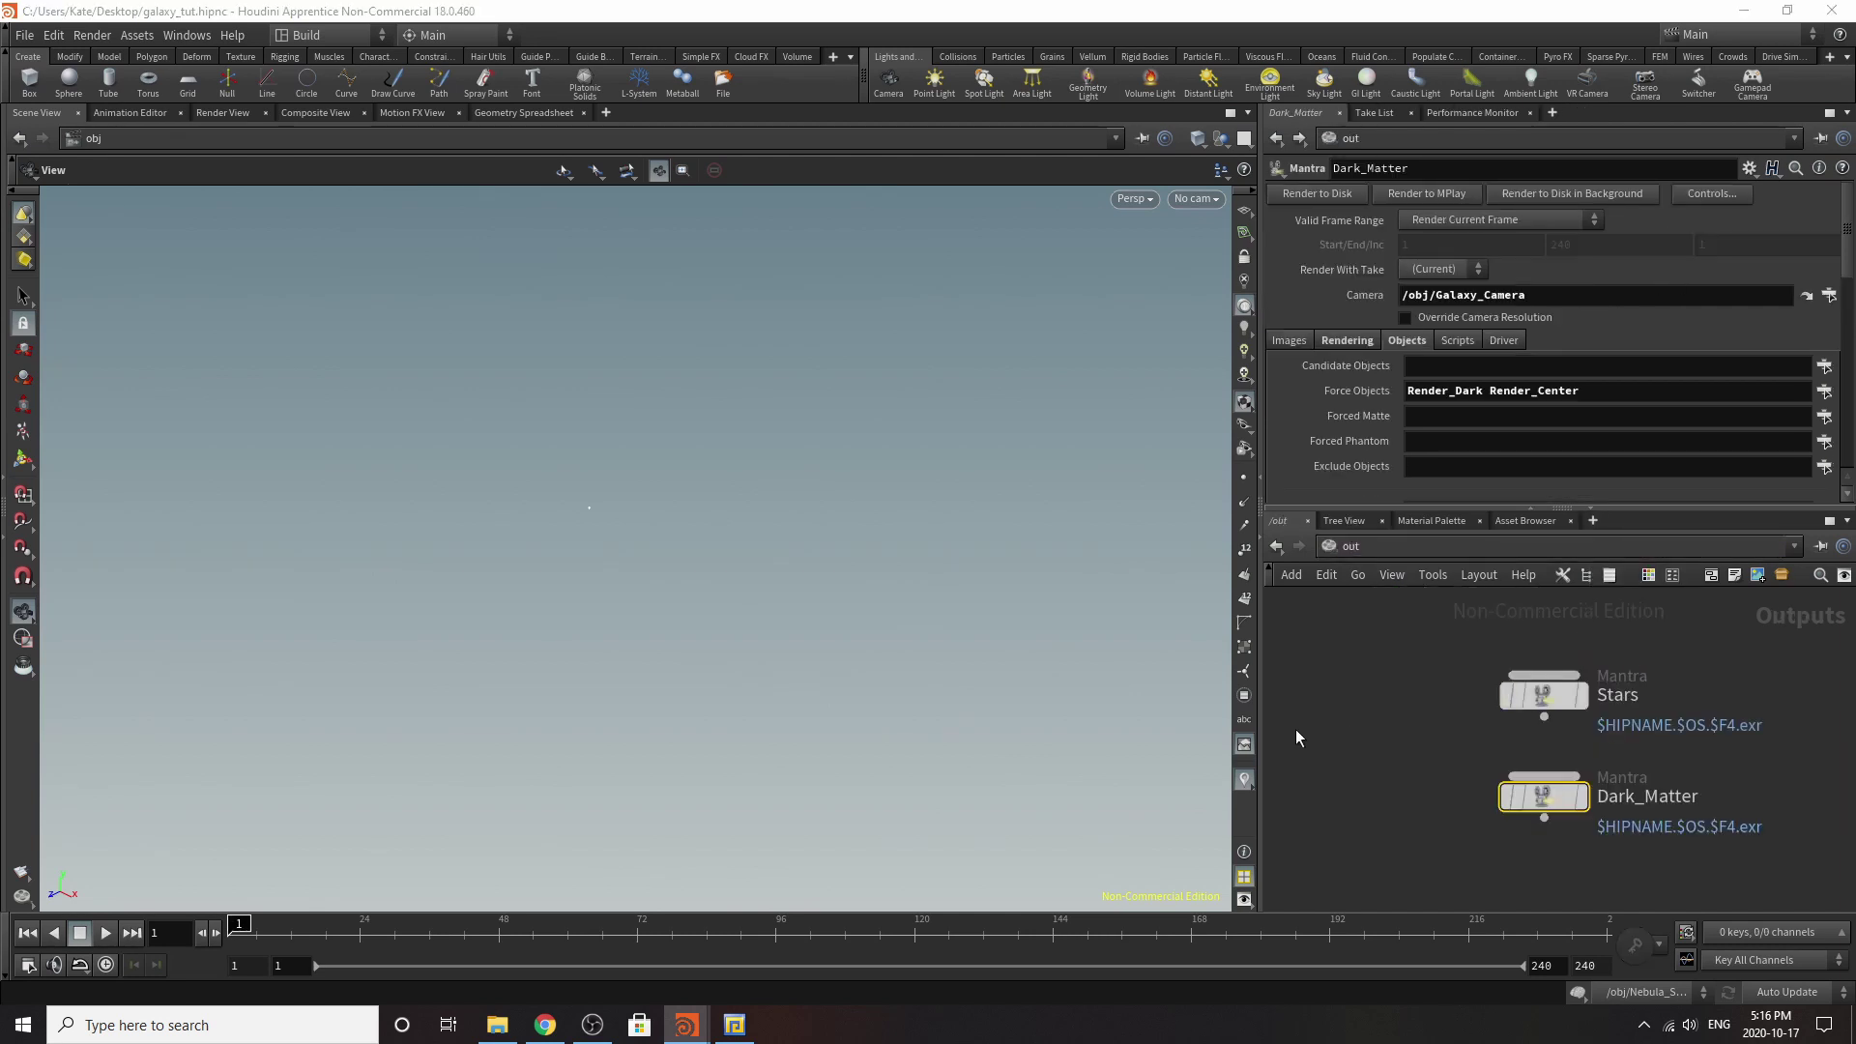
pyautogui.scroll(1, 1592, 634)
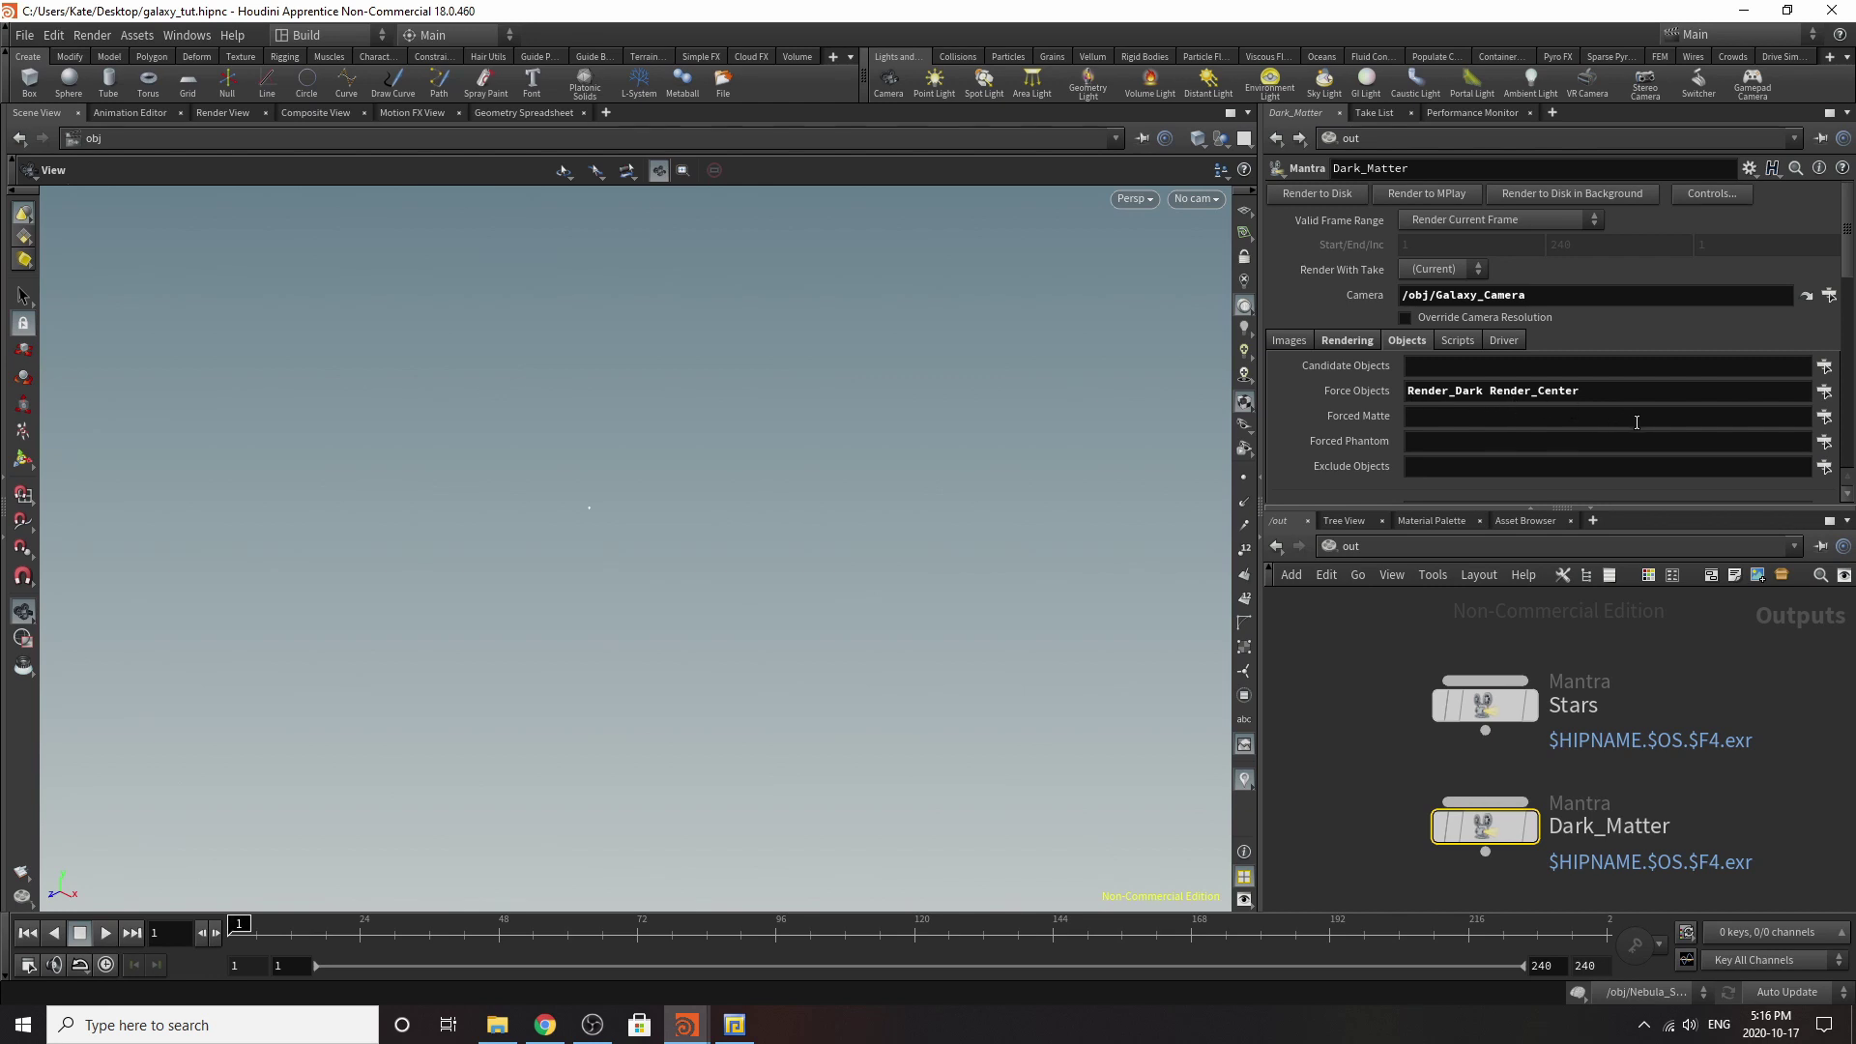
# Set the Dark_Matter Mantra node's rendering engine to Physically Based Rendering.
pyautogui.click(1369, 344)
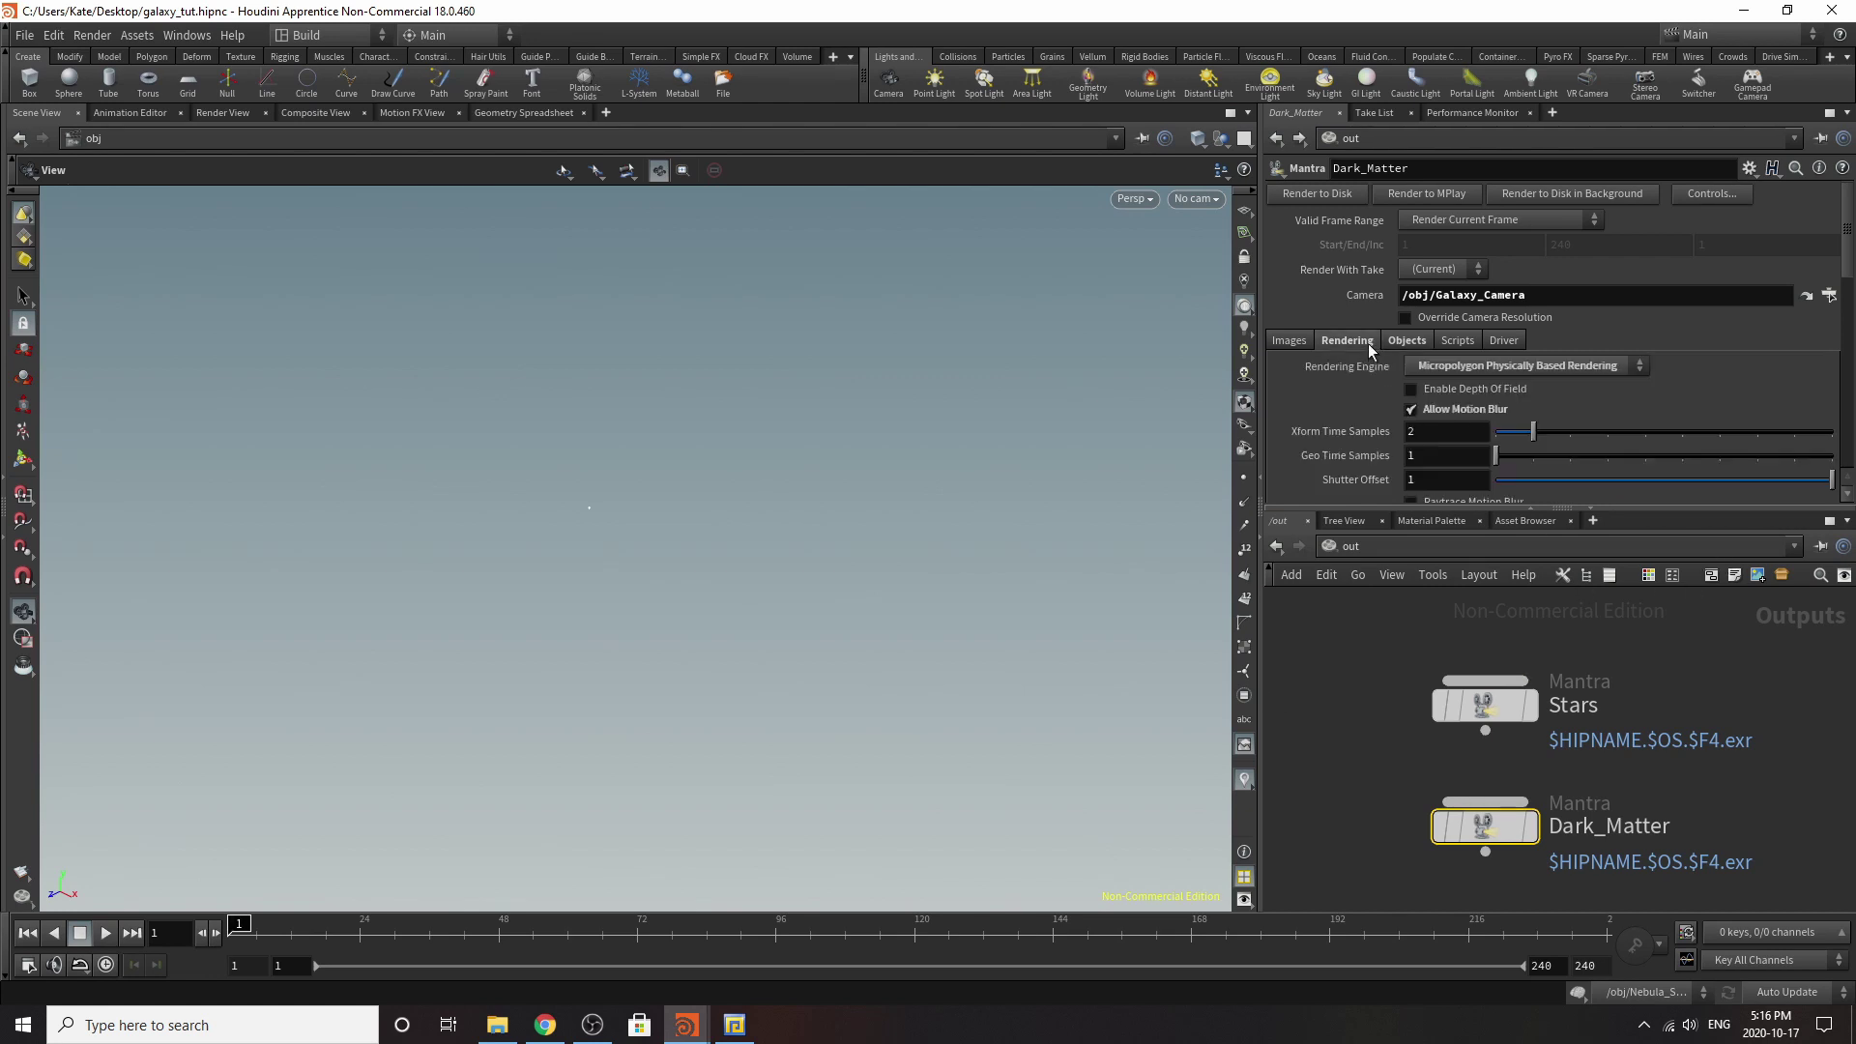
pyautogui.click(1462, 367)
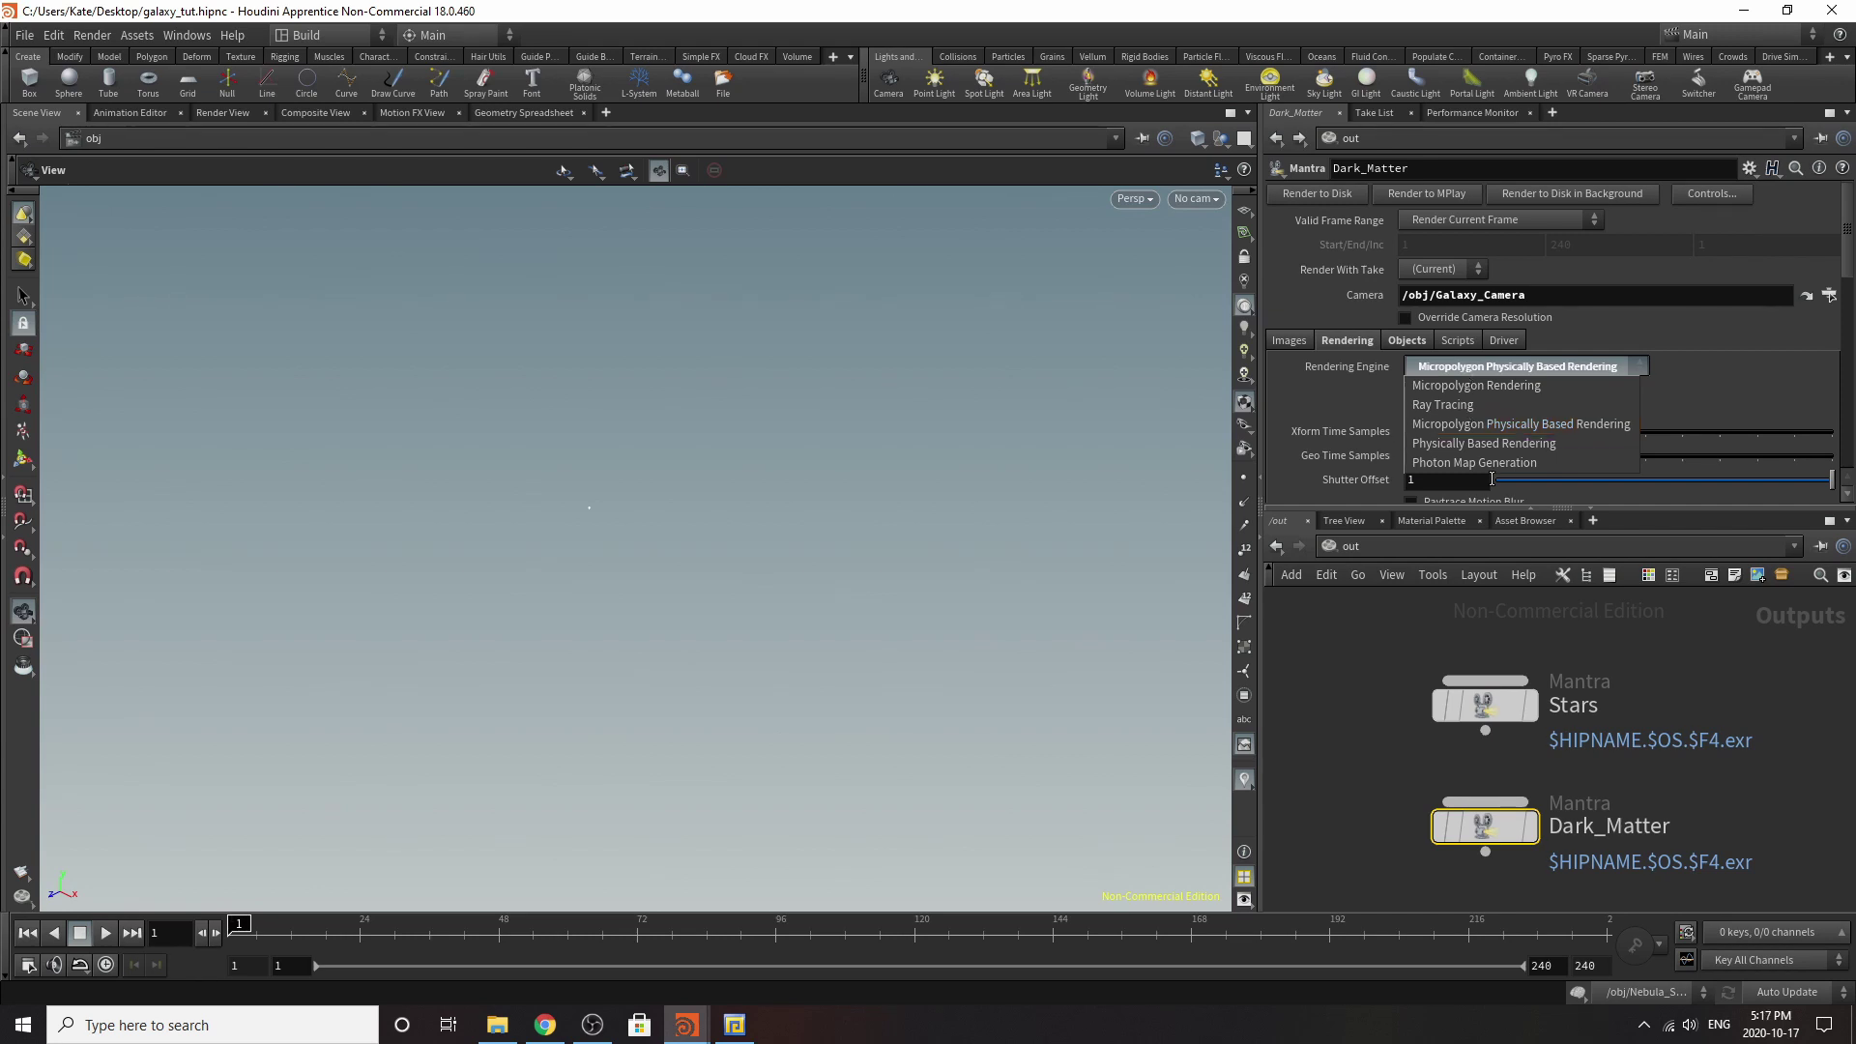
pyautogui.click(1505, 444)
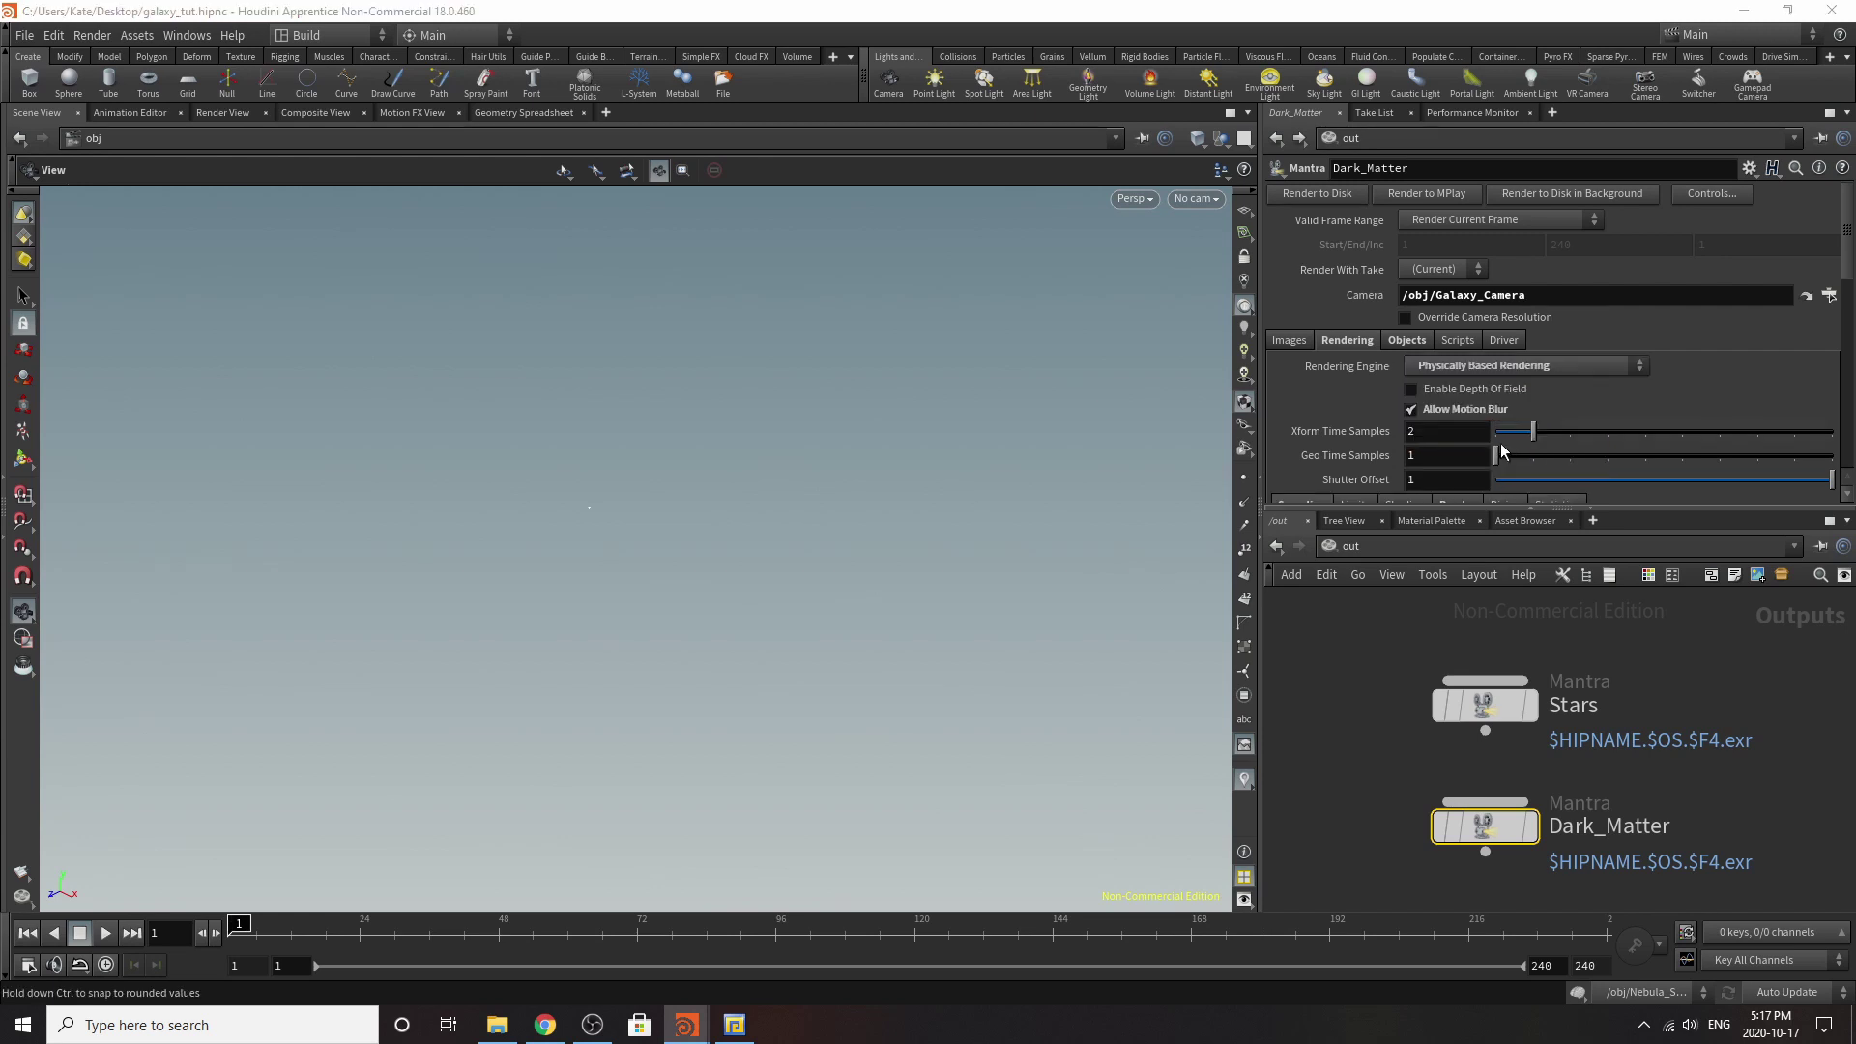
# Set the Dark_Matter node's Volume Step Rate to about 0.2 in its sampling settings.
pyautogui.scroll(-1, 1494, 387)
pyautogui.scroll(-5, 1491, 381)
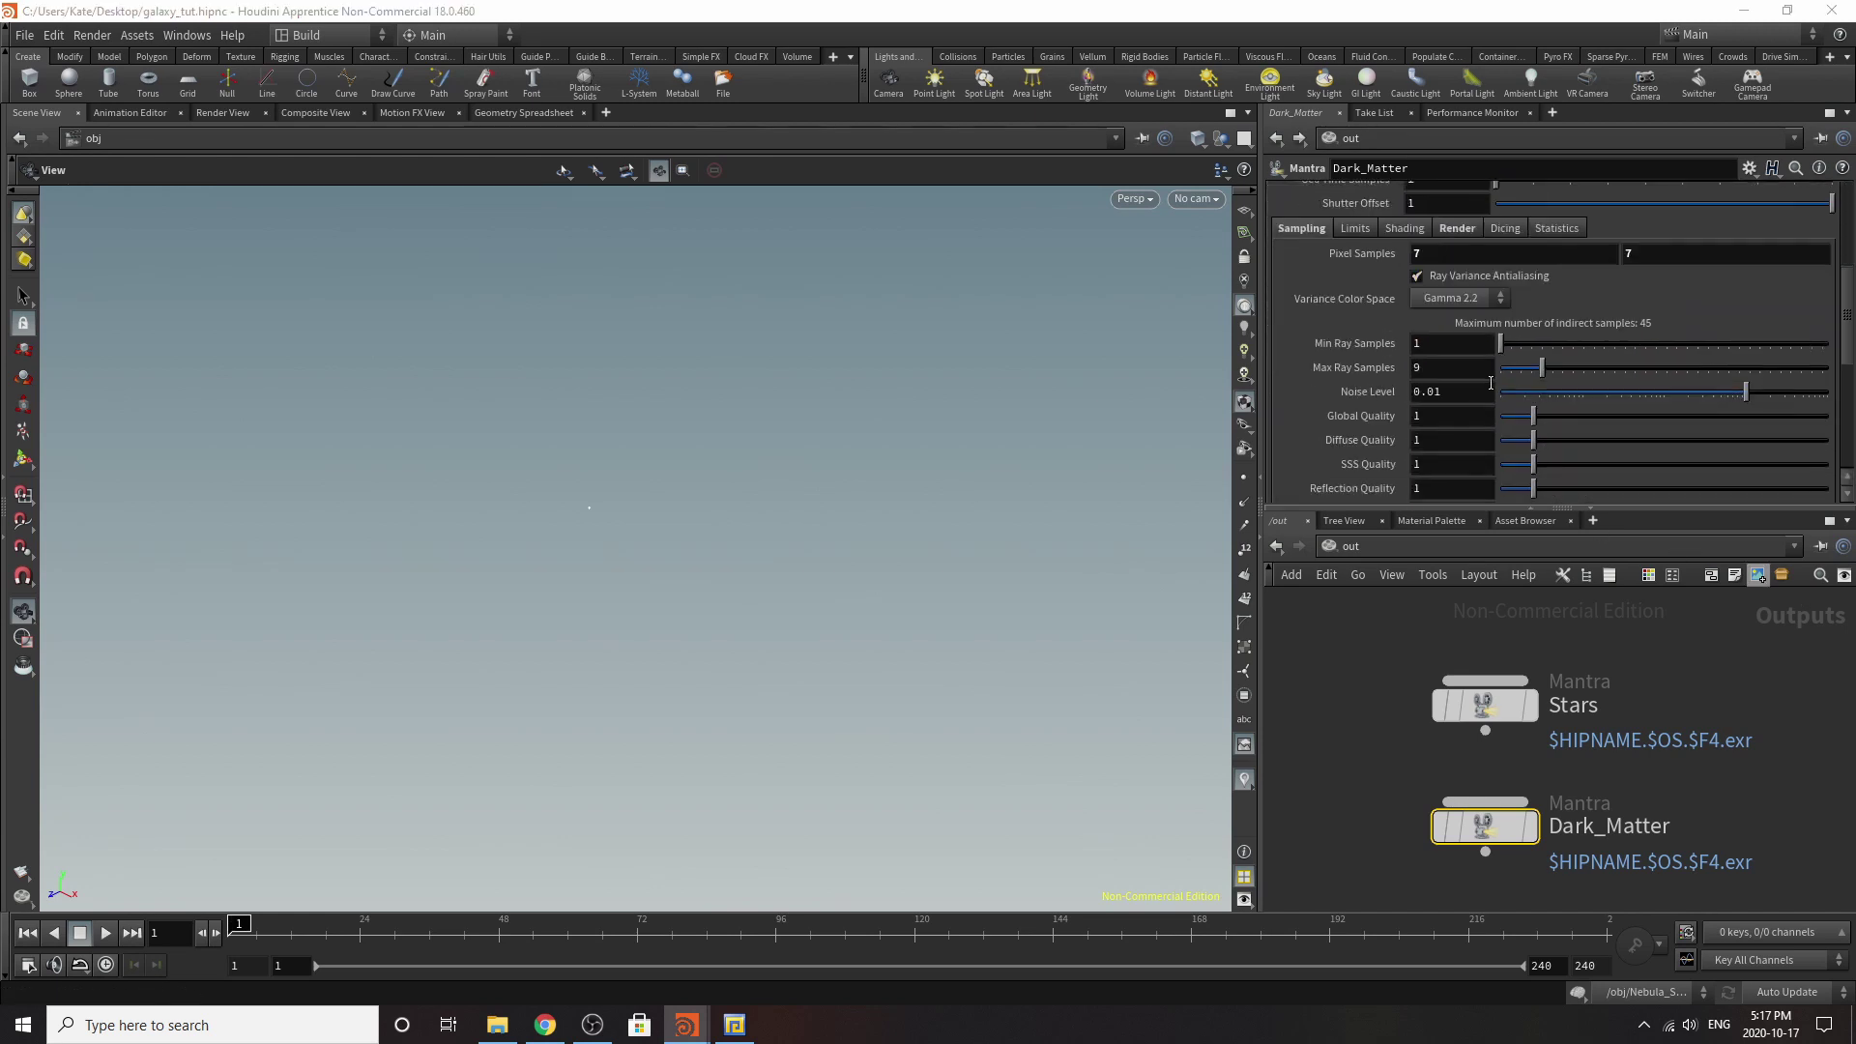
pyautogui.doubleClick(1432, 435)
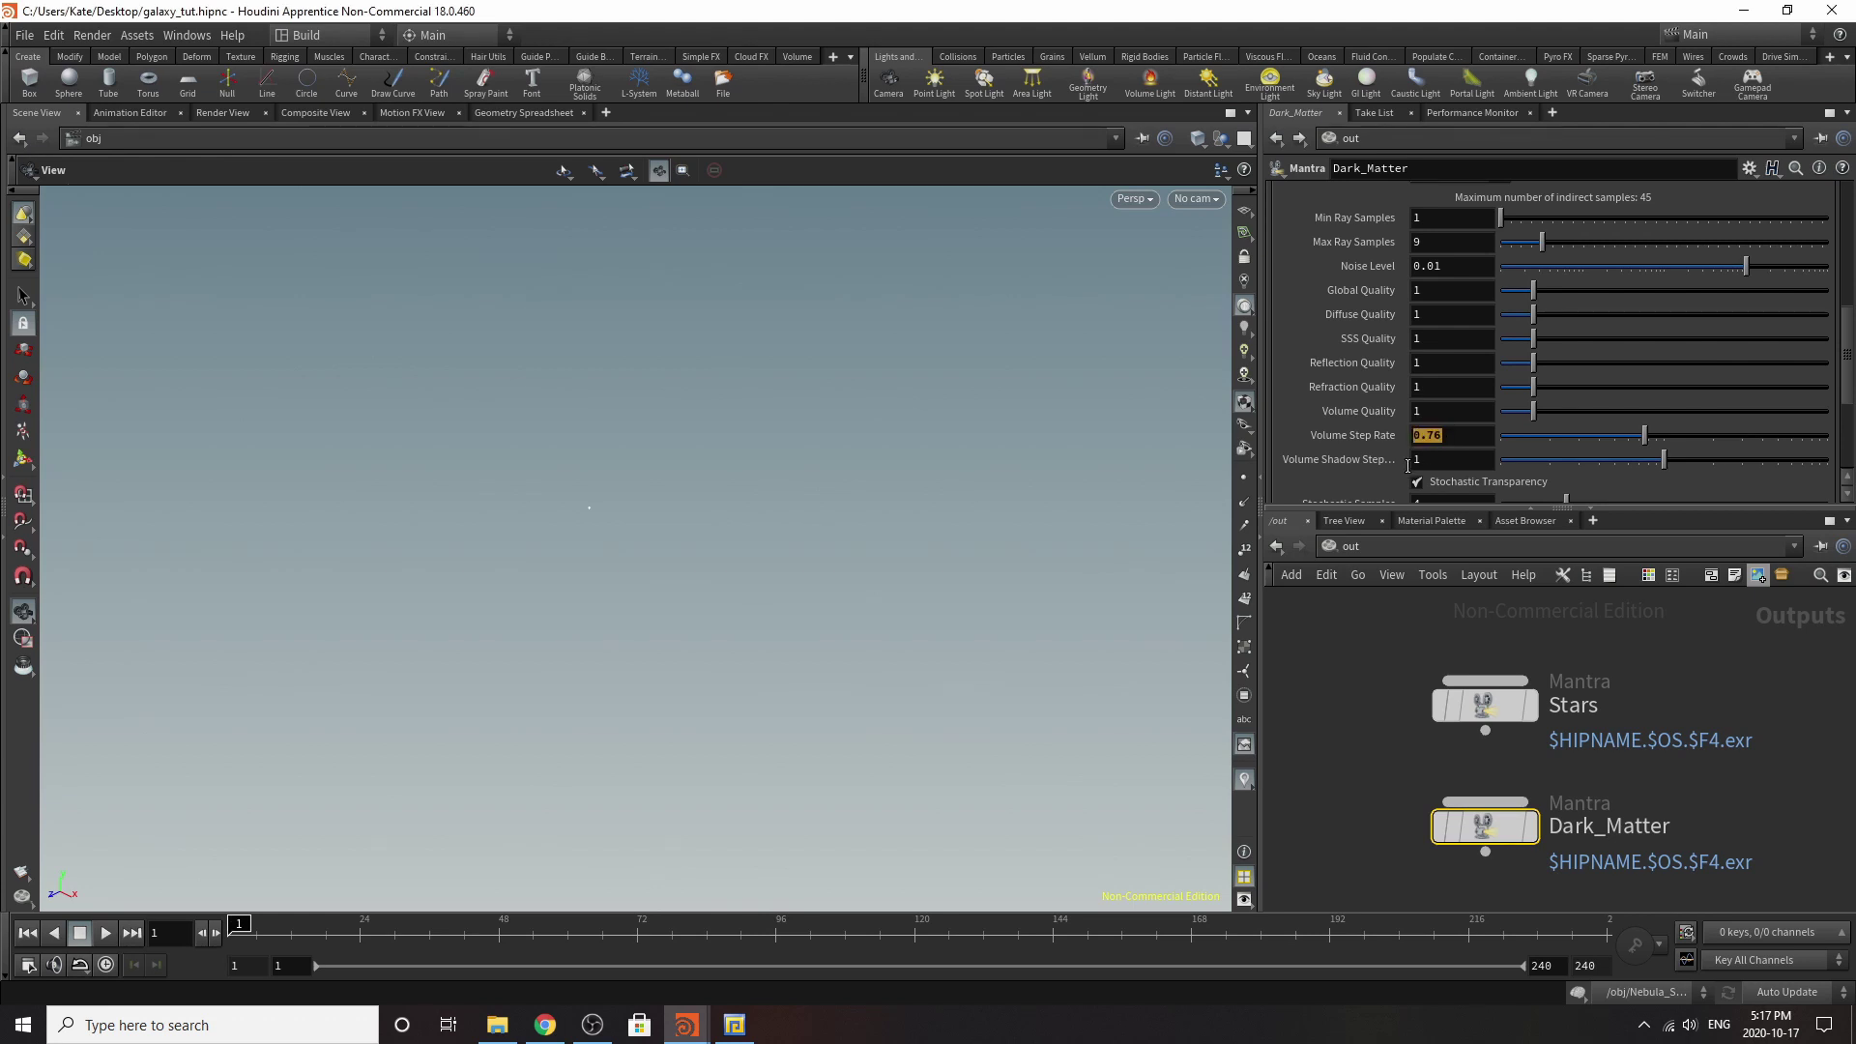
pyautogui.write('23')
pyautogui.click(1394, 681)
pyautogui.moveTo(1558, 435); pyautogui.dragTo(1548, 435)
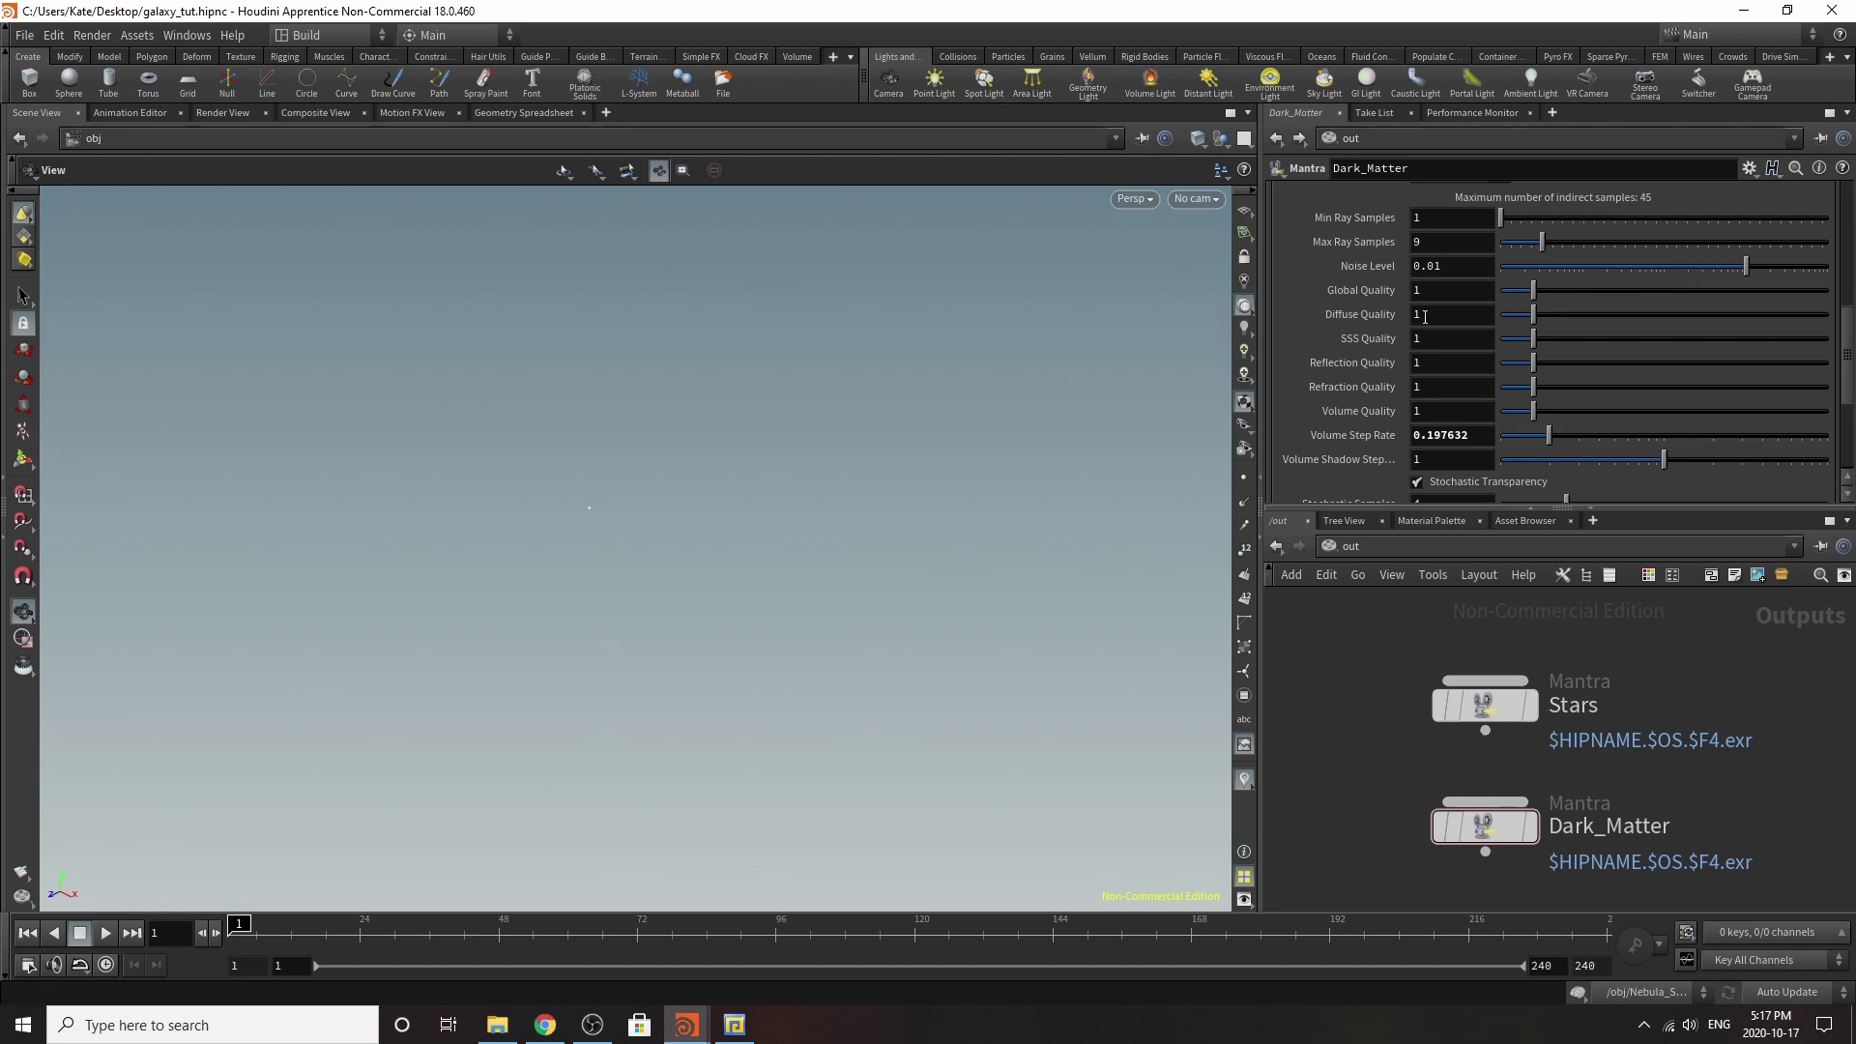
# Set both the Diffuse Quality and the Global Quality of the Dark_Matter node to 2.
pyautogui.doubleClick(1424, 316)
pyautogui.write('2')
pyautogui.click(1348, 725)
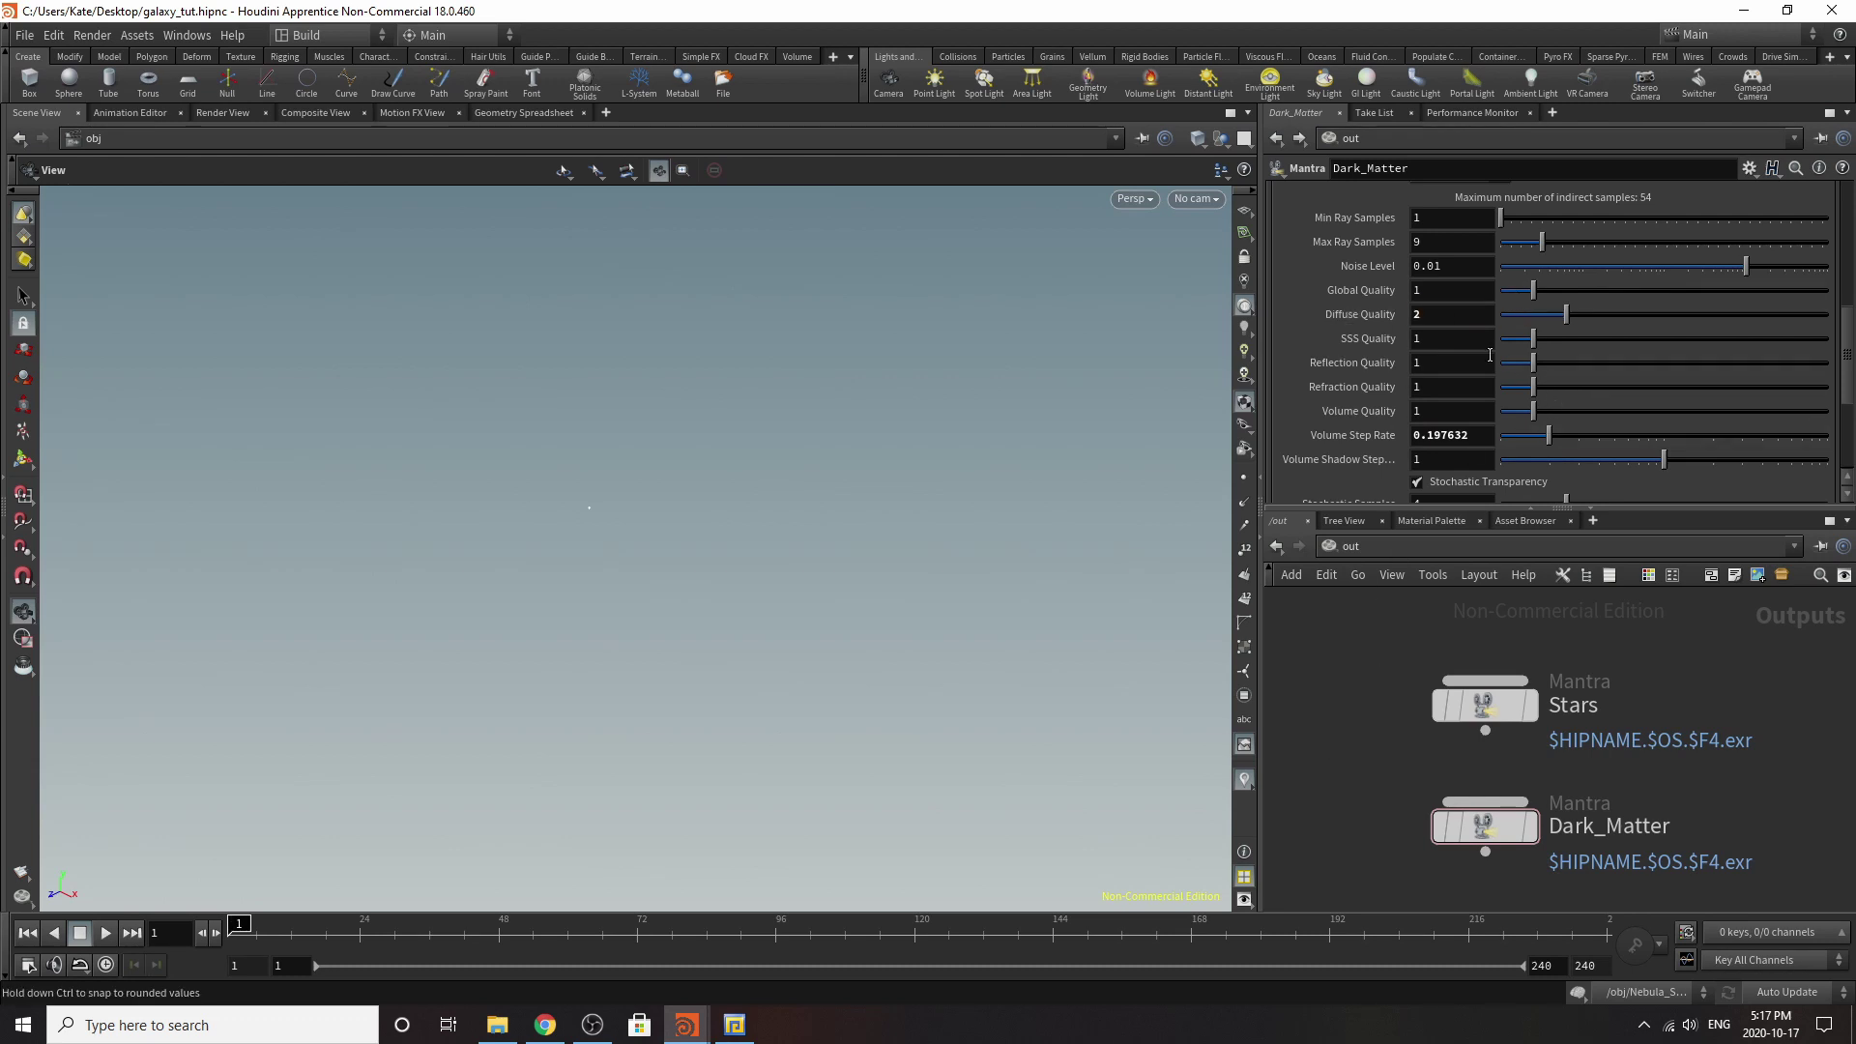
pyautogui.doubleClick(1425, 291)
pyautogui.write('2')
pyautogui.click(1338, 728)
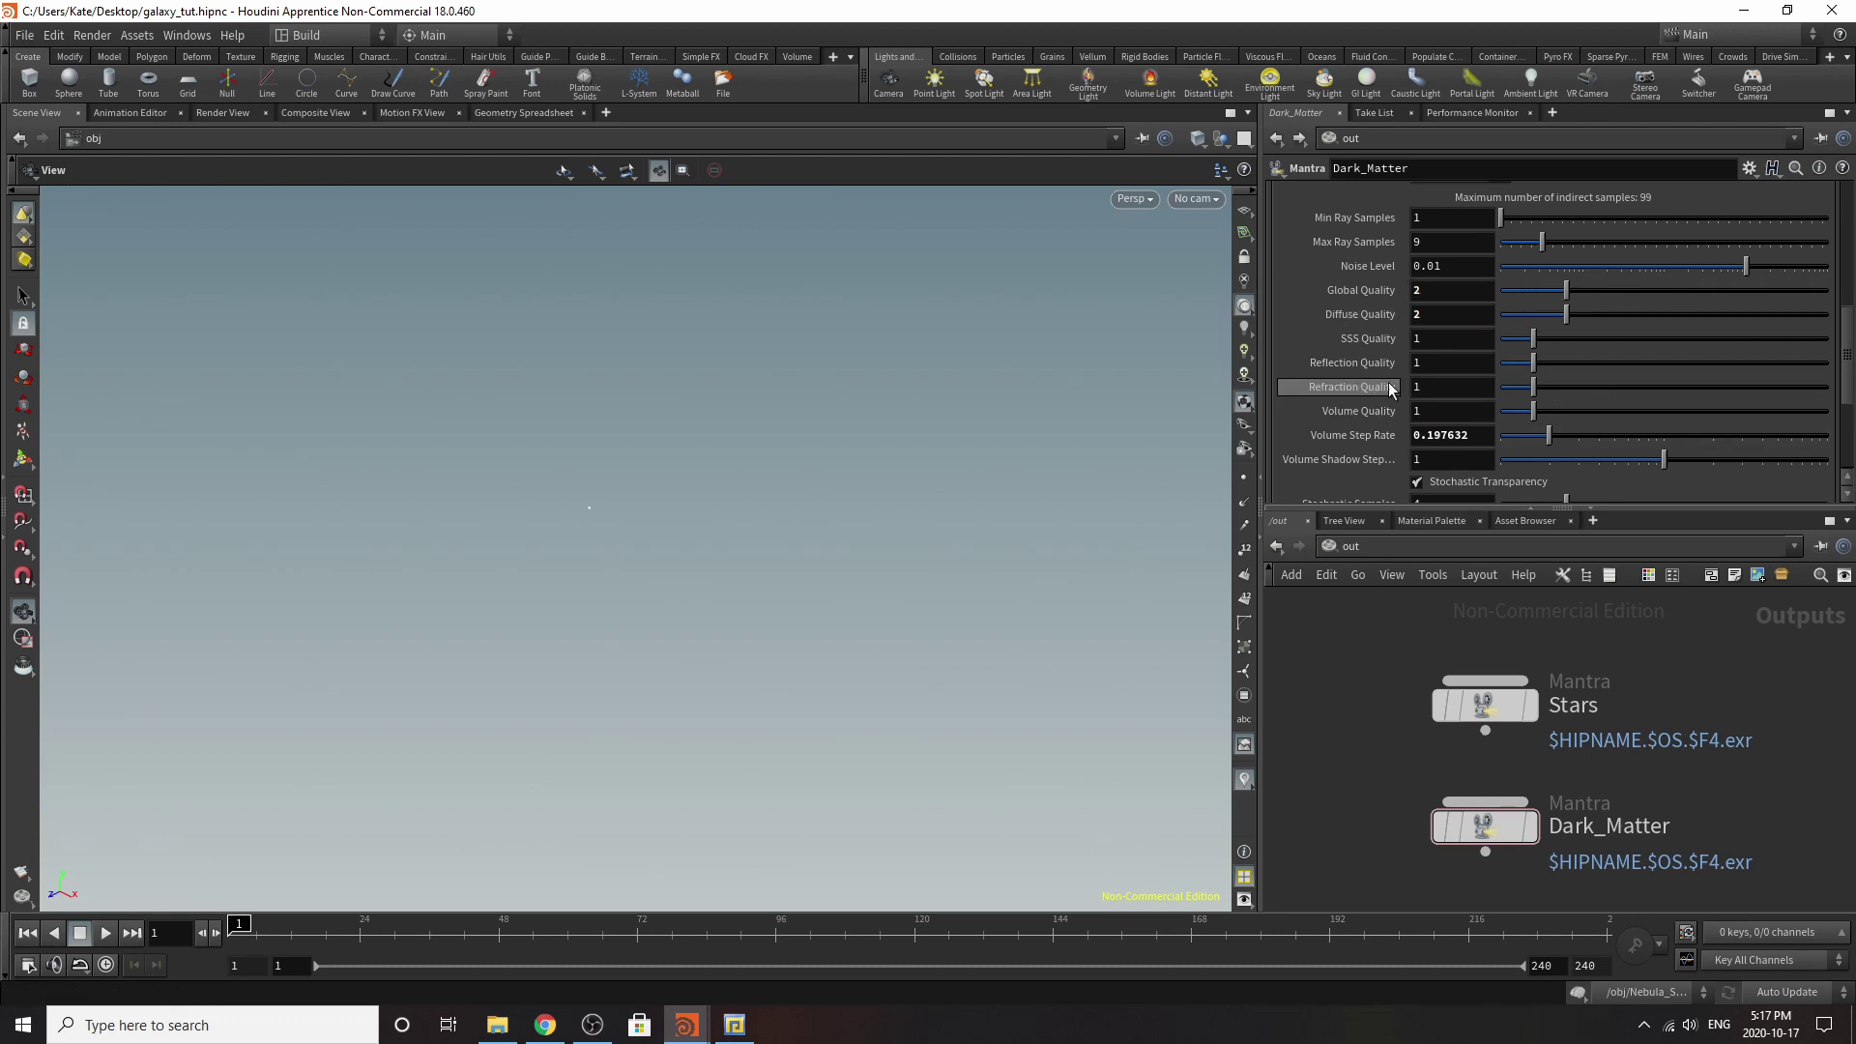
# Review the Dark_Matter node's pixel sampling, processor and cache settings, and the objects it forces into the render.
pyautogui.scroll(3, 1396, 397)
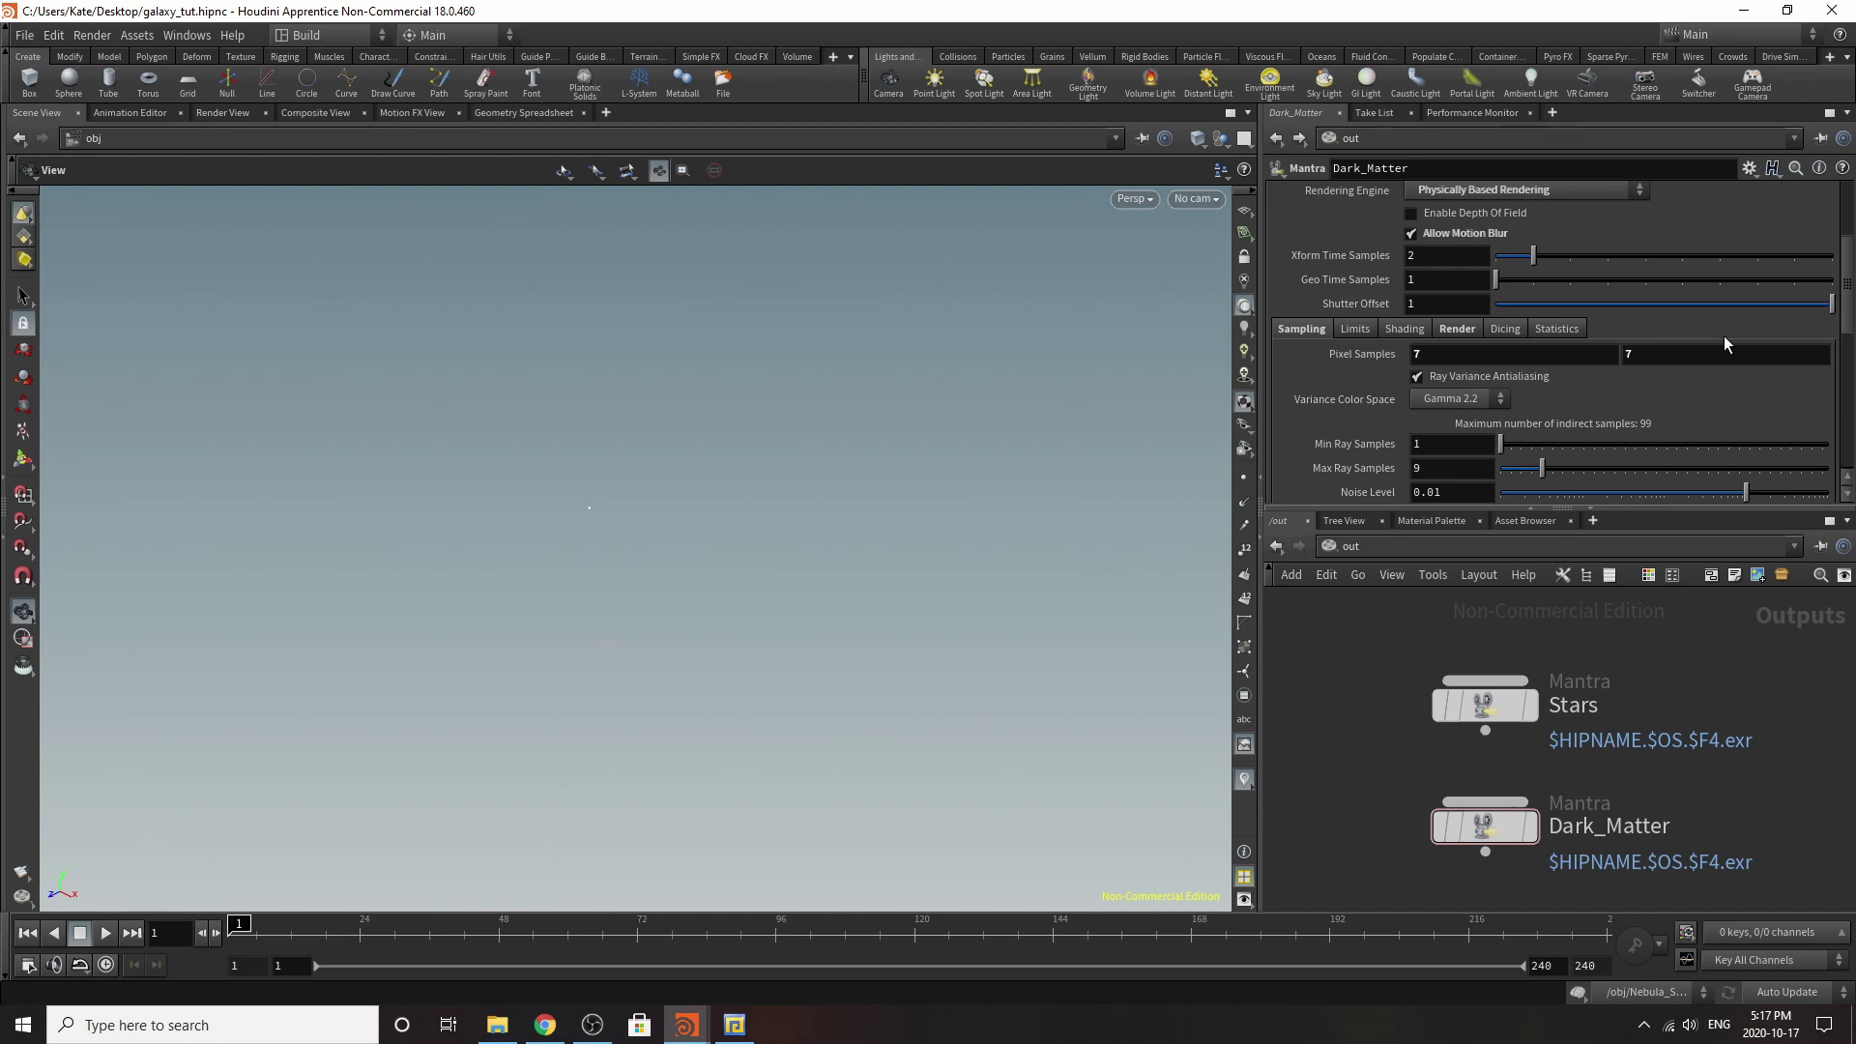
pyautogui.click(1457, 329)
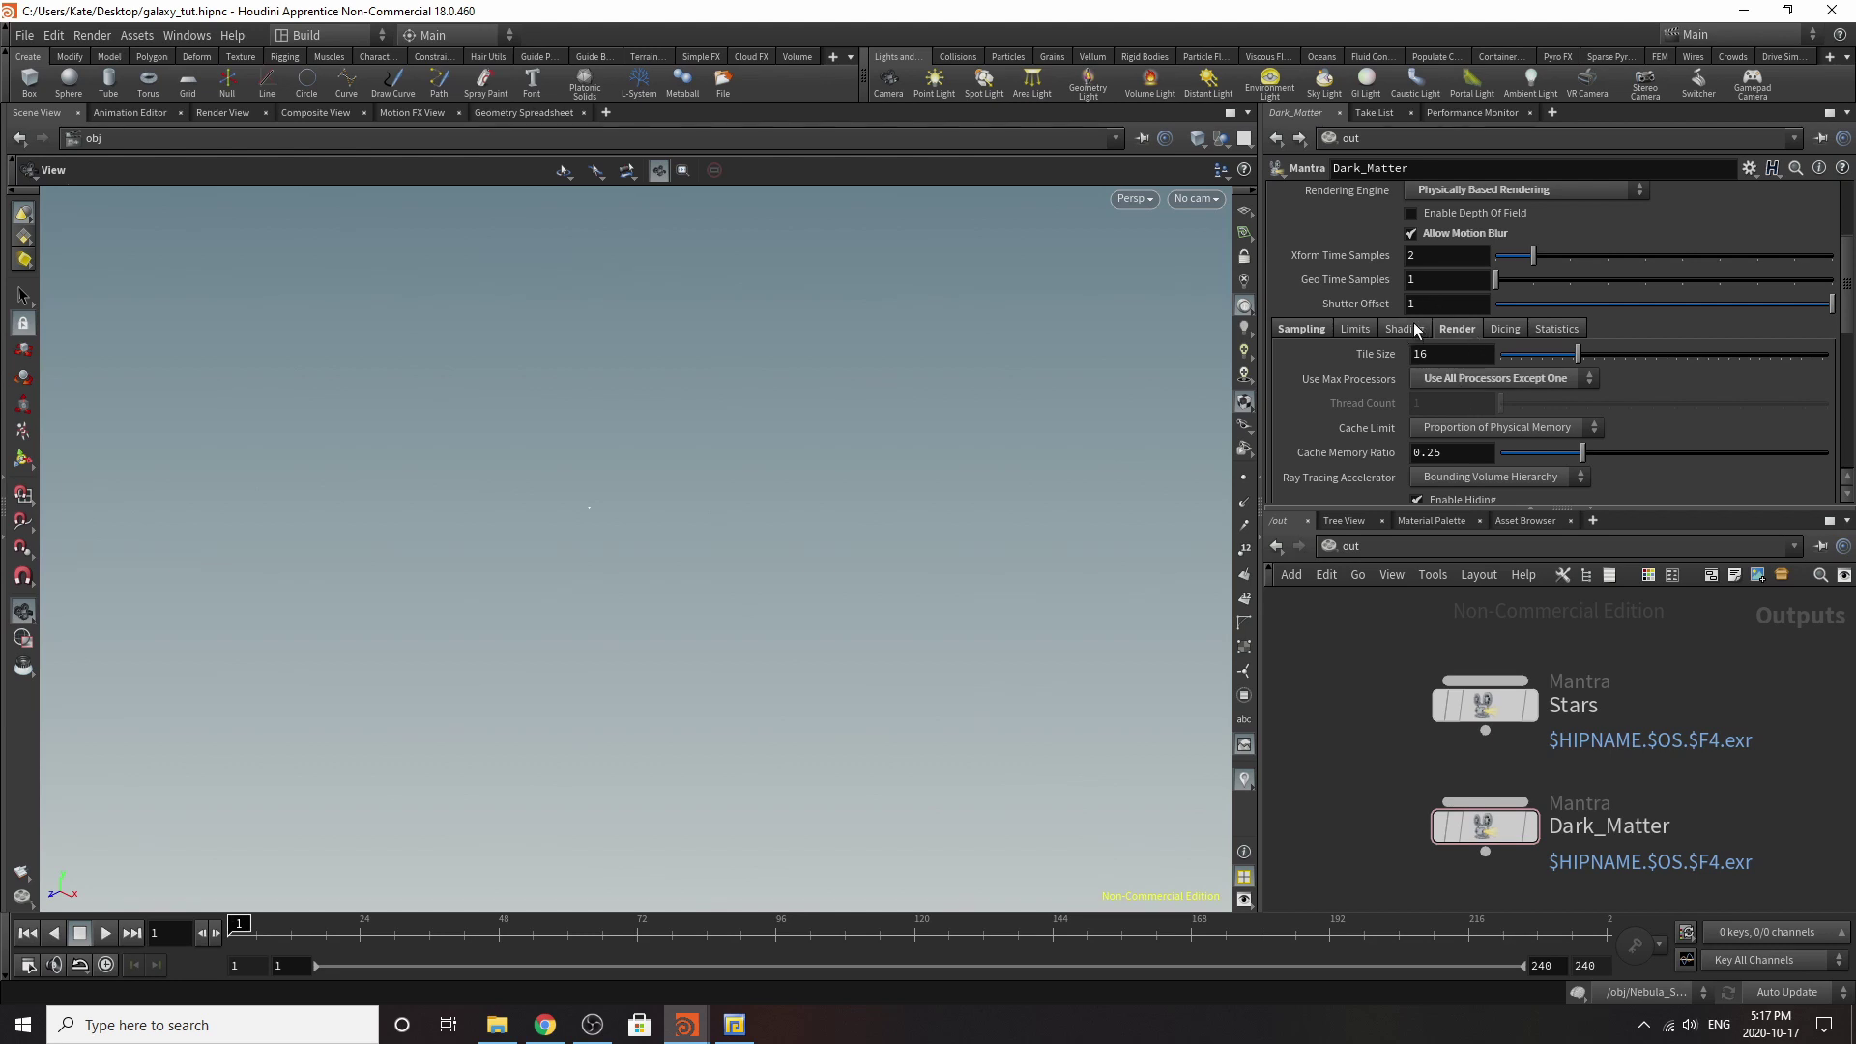
pyautogui.scroll(2, 1417, 329)
pyautogui.click(1413, 240)
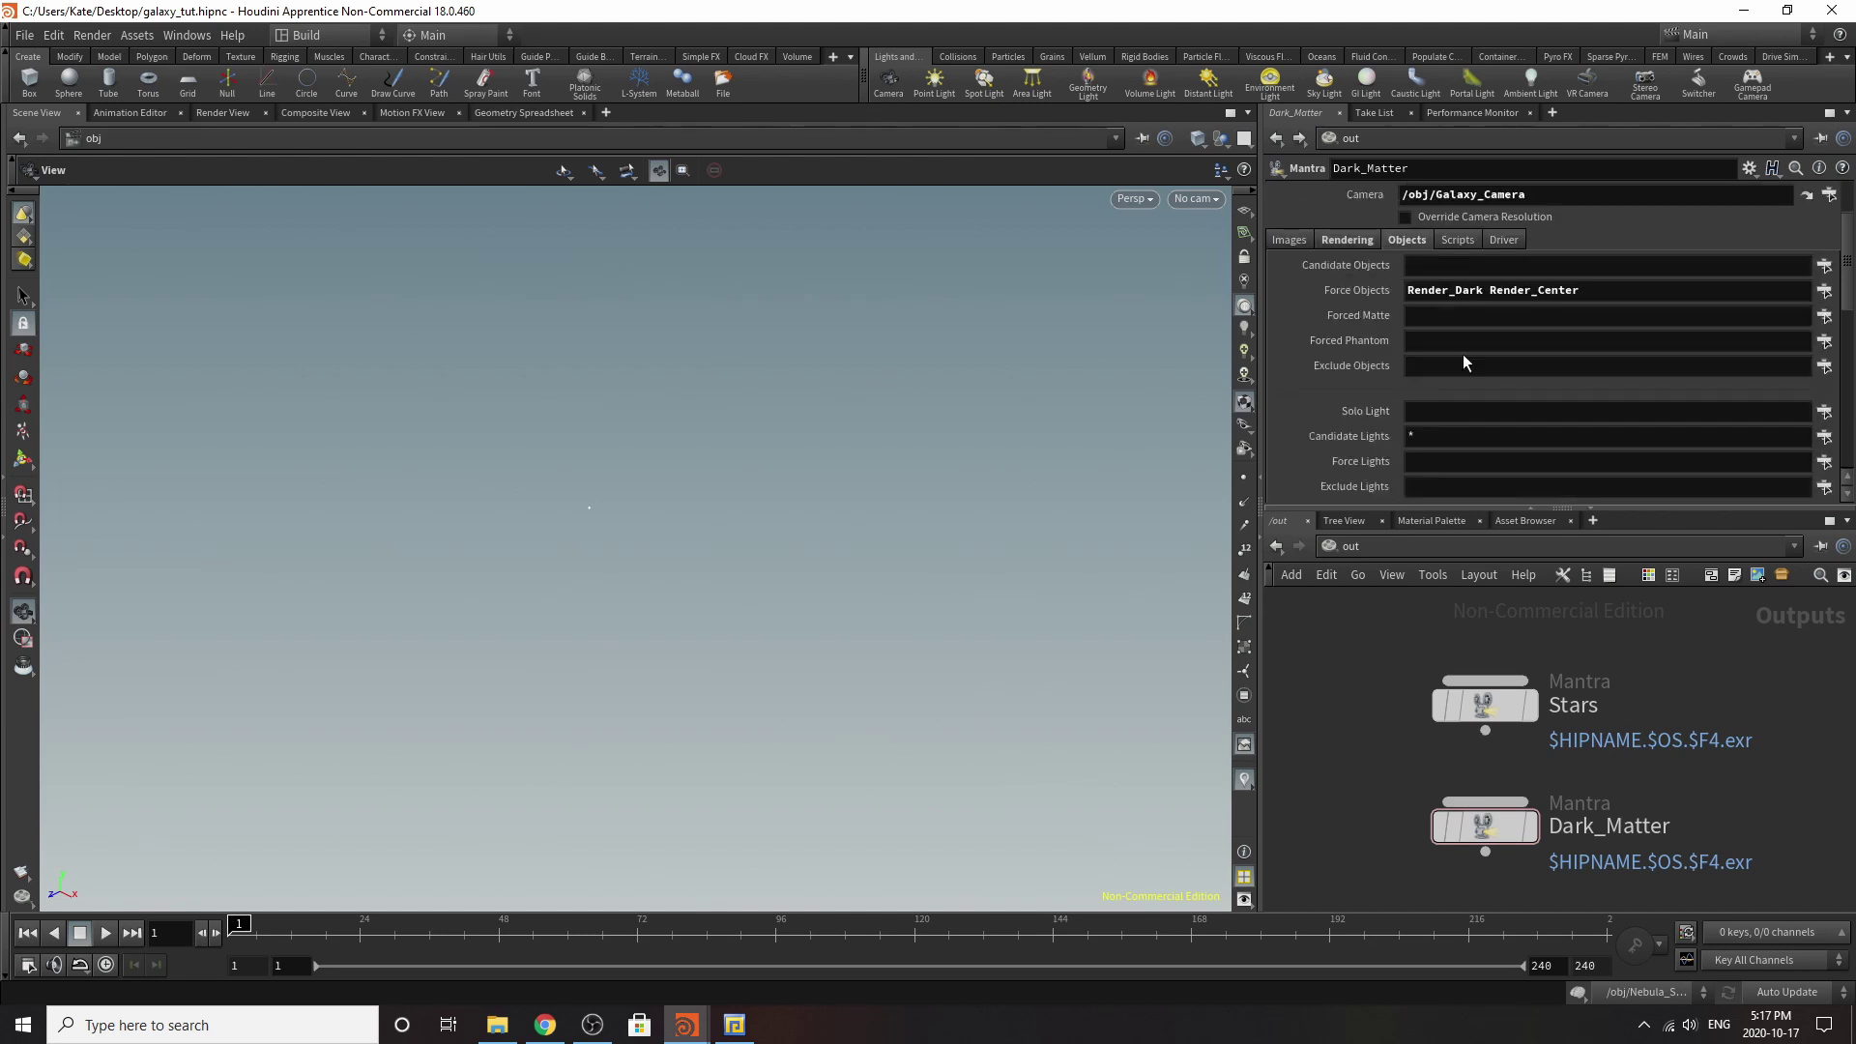
pyautogui.scroll(2, 1465, 363)
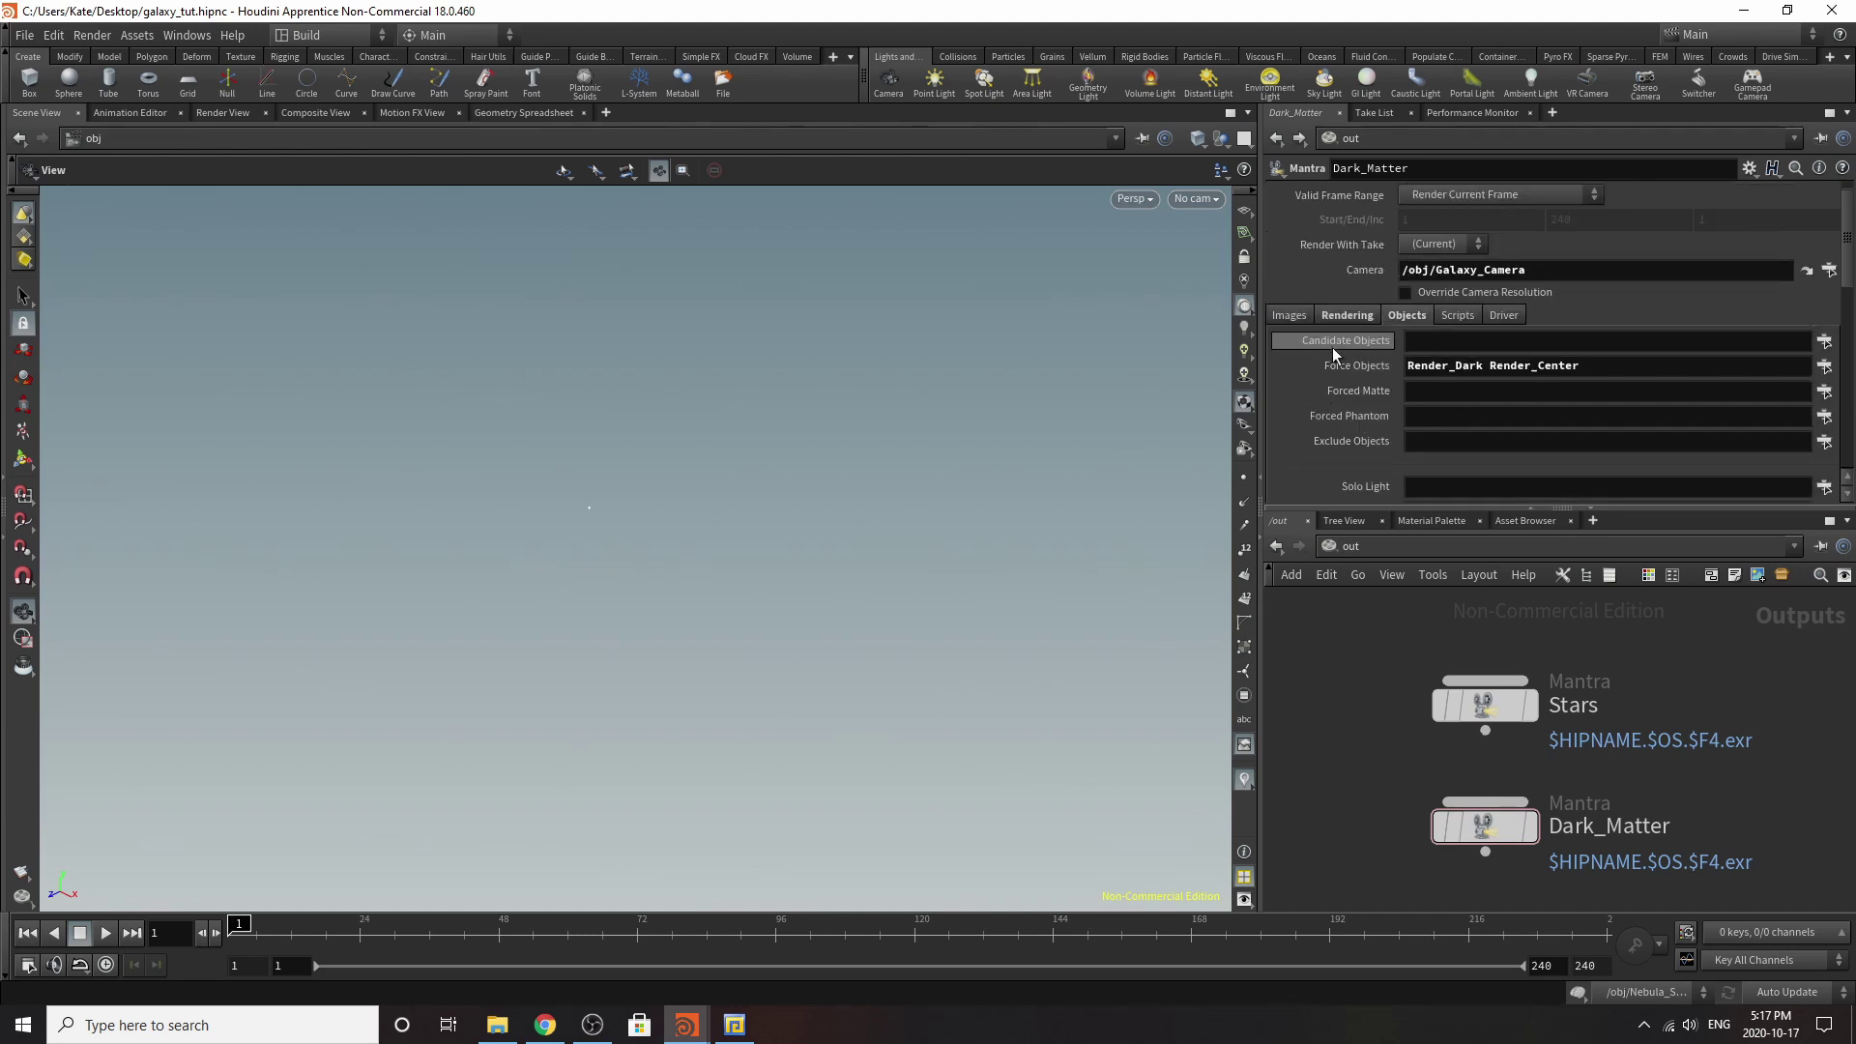
pyautogui.scroll(1, 1344, 360)
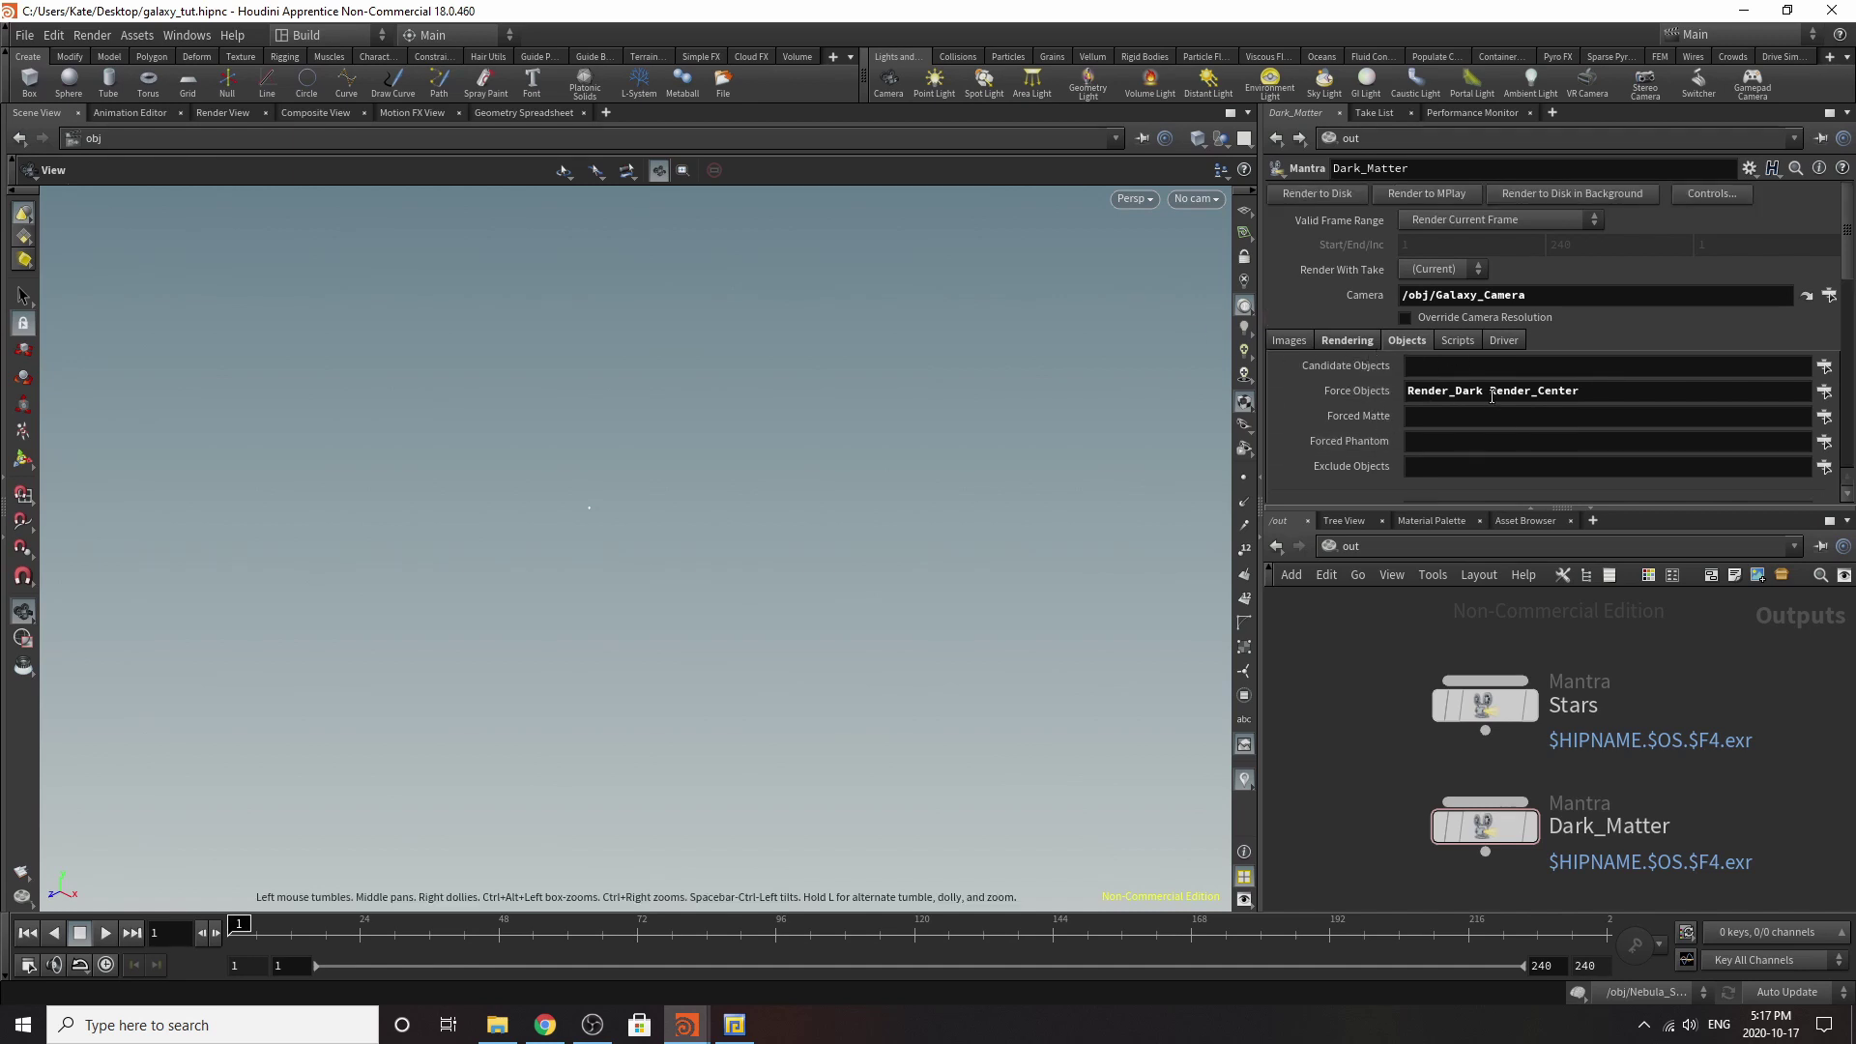
# Select the Stars Mantra node and examine its rendering settings and Valid Frame Range options.
pyautogui.click(1328, 340)
pyautogui.click(1499, 716)
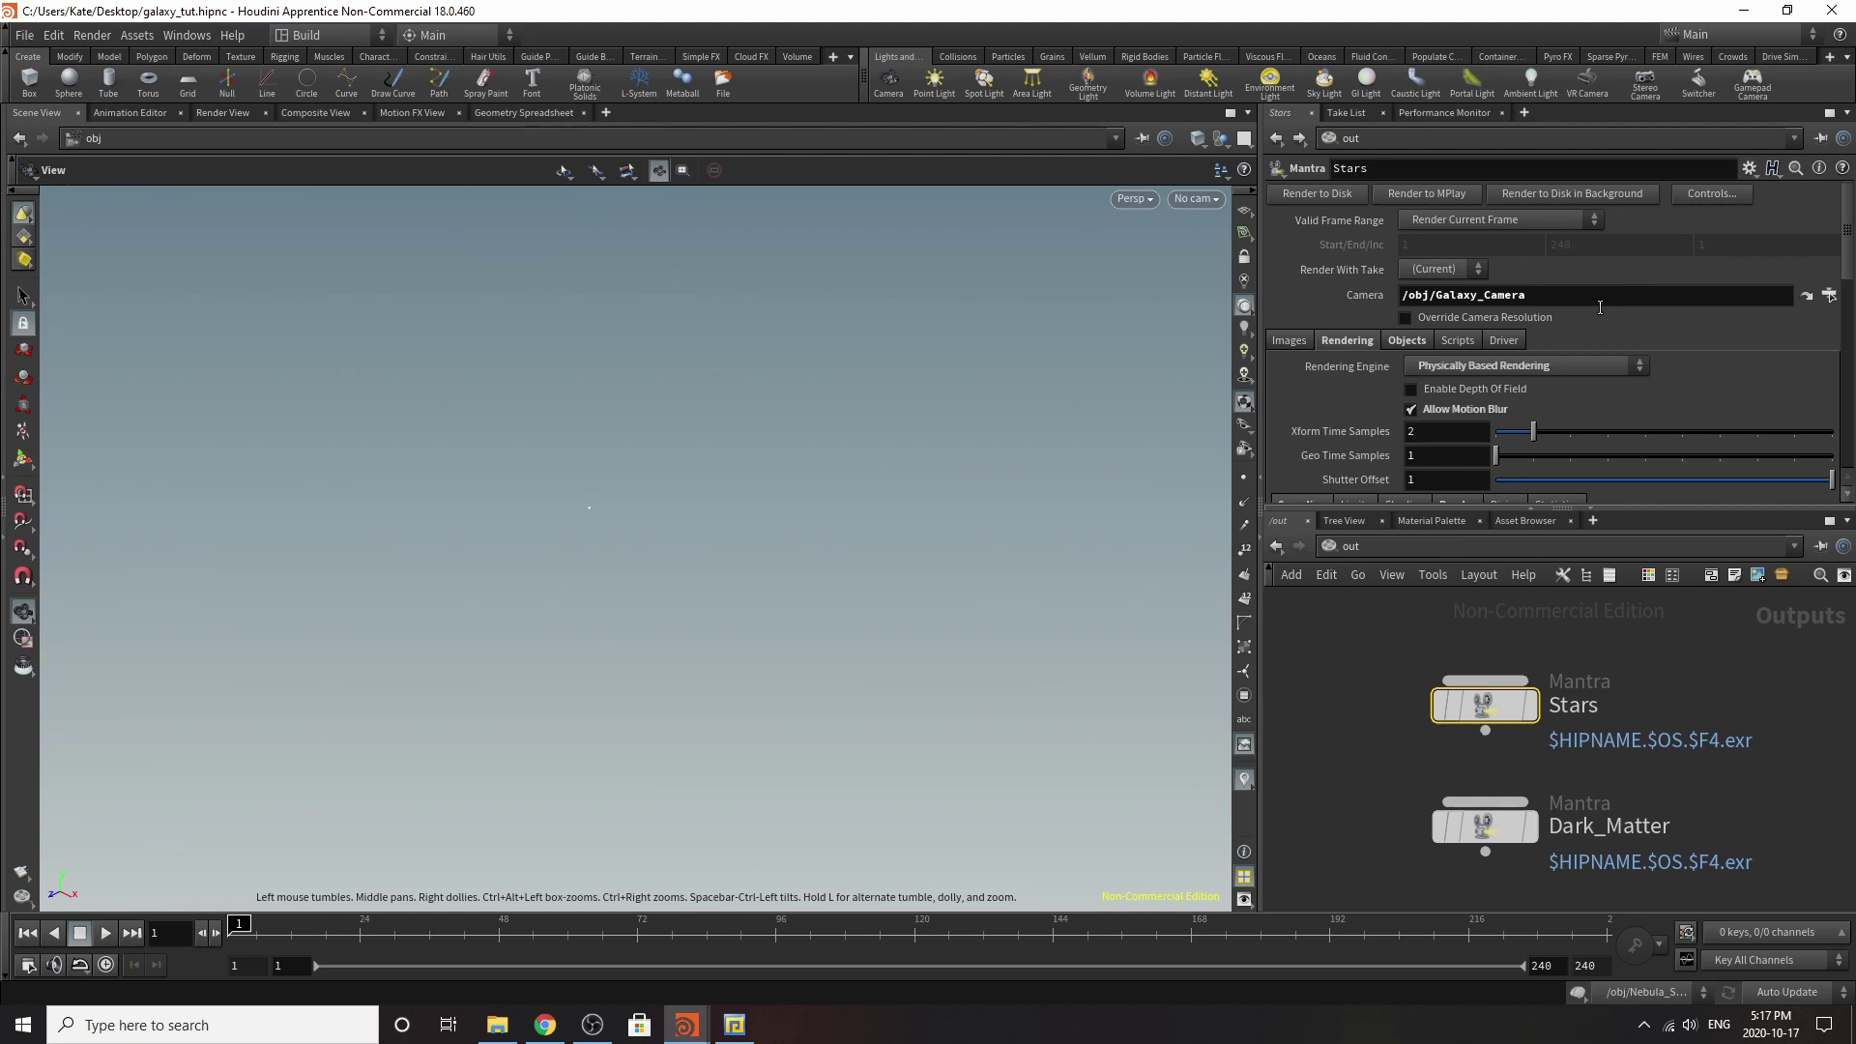
pyautogui.scroll(-1, 1524, 367)
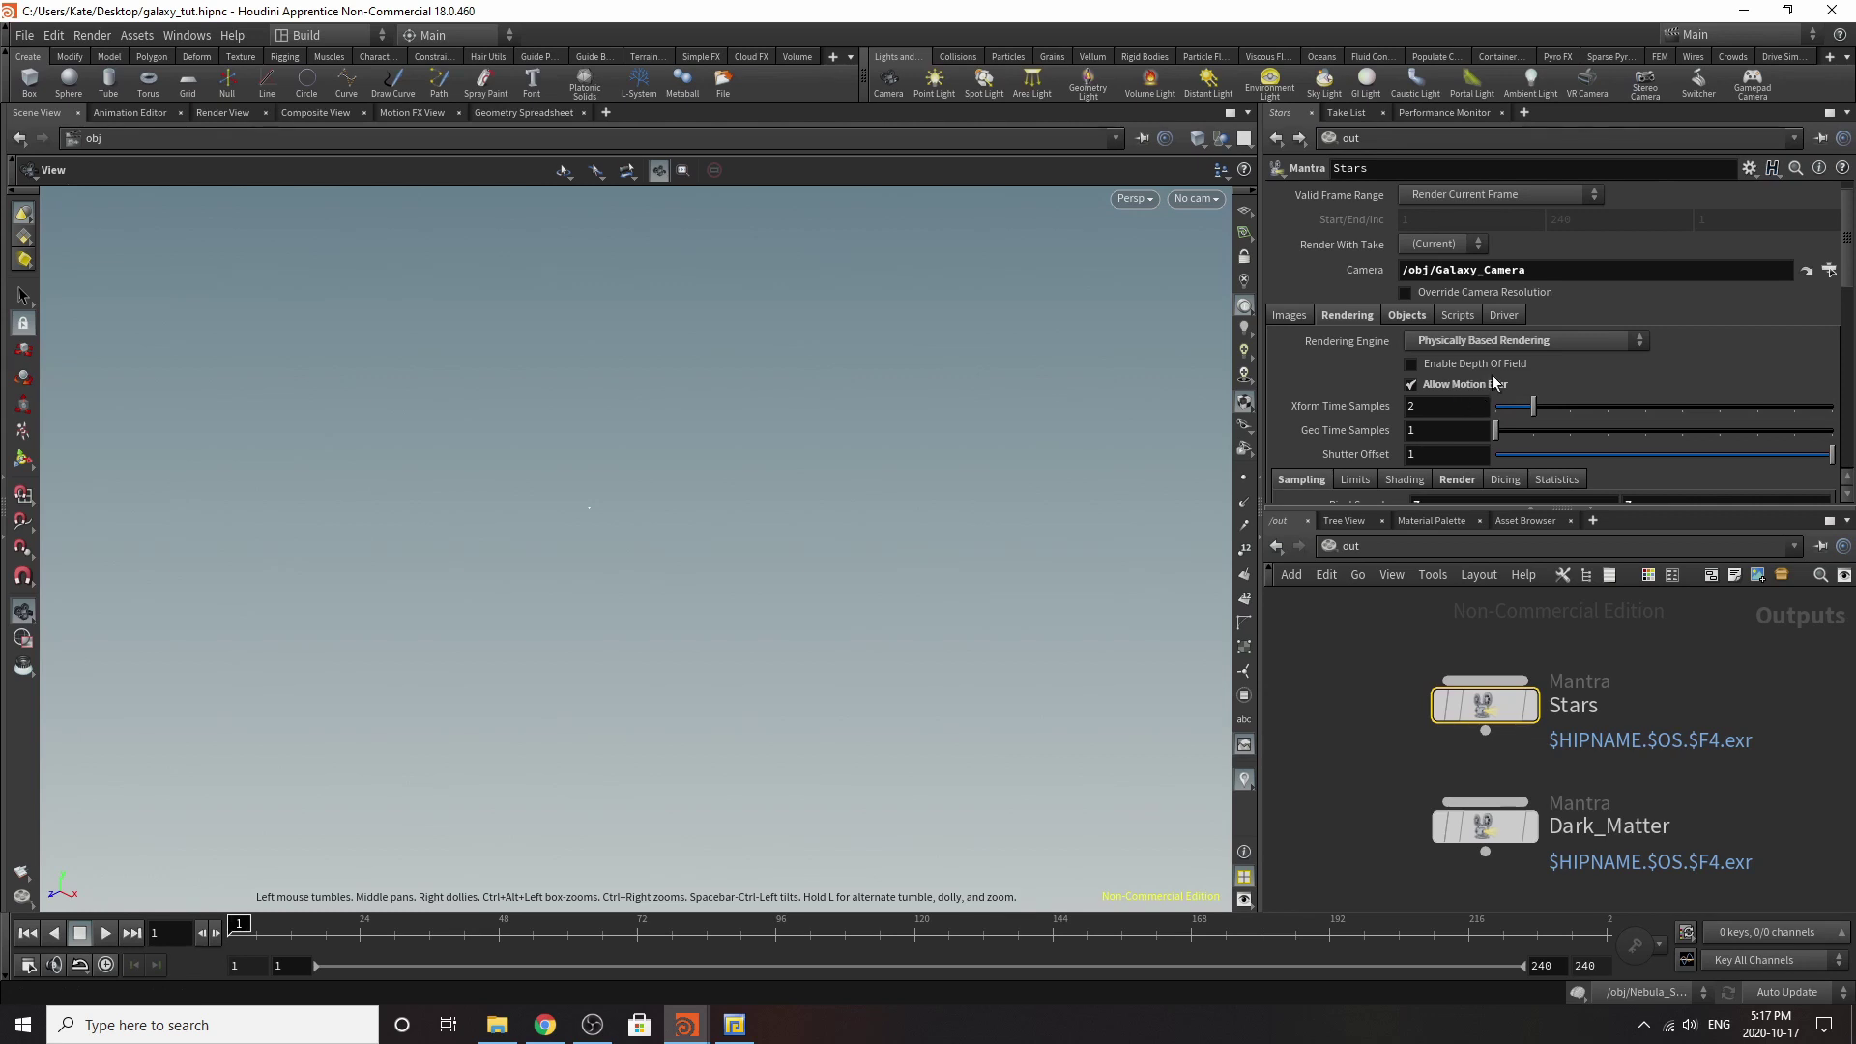
pyautogui.scroll(1, 1403, 377)
pyautogui.click(1506, 221)
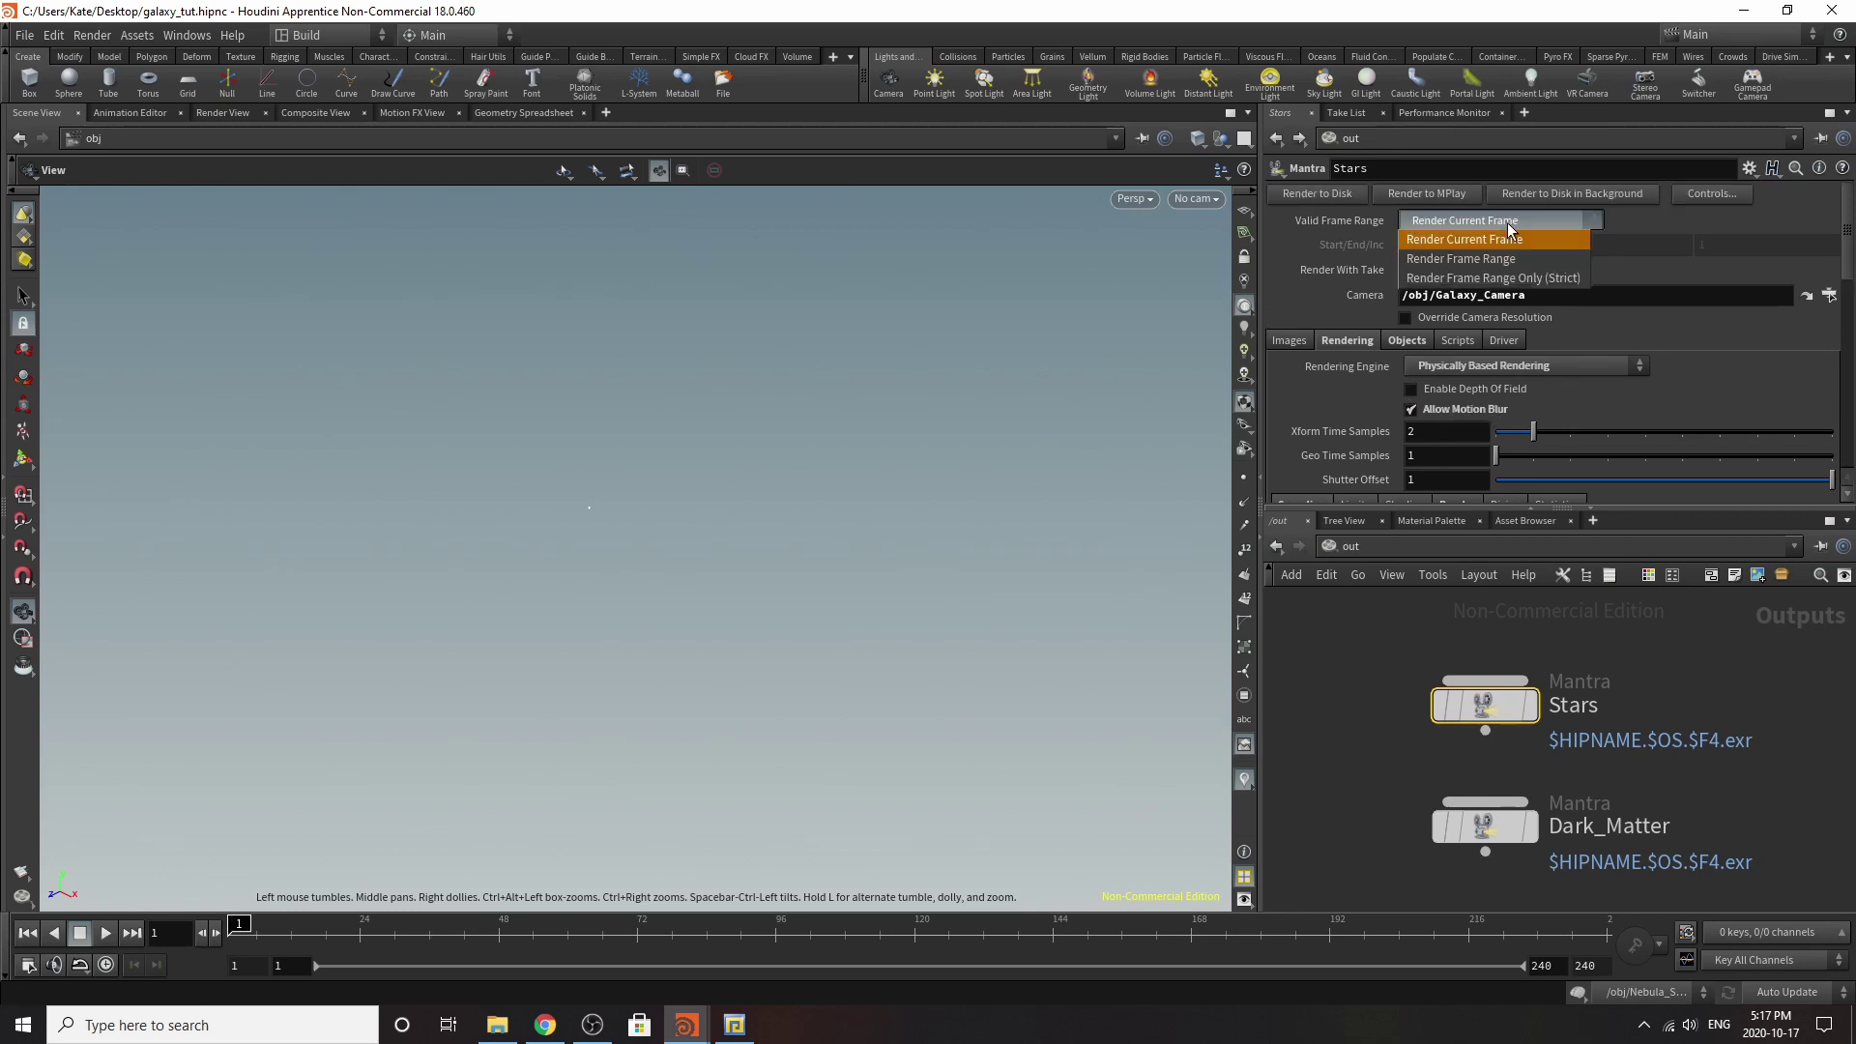
pyautogui.click(1536, 223)
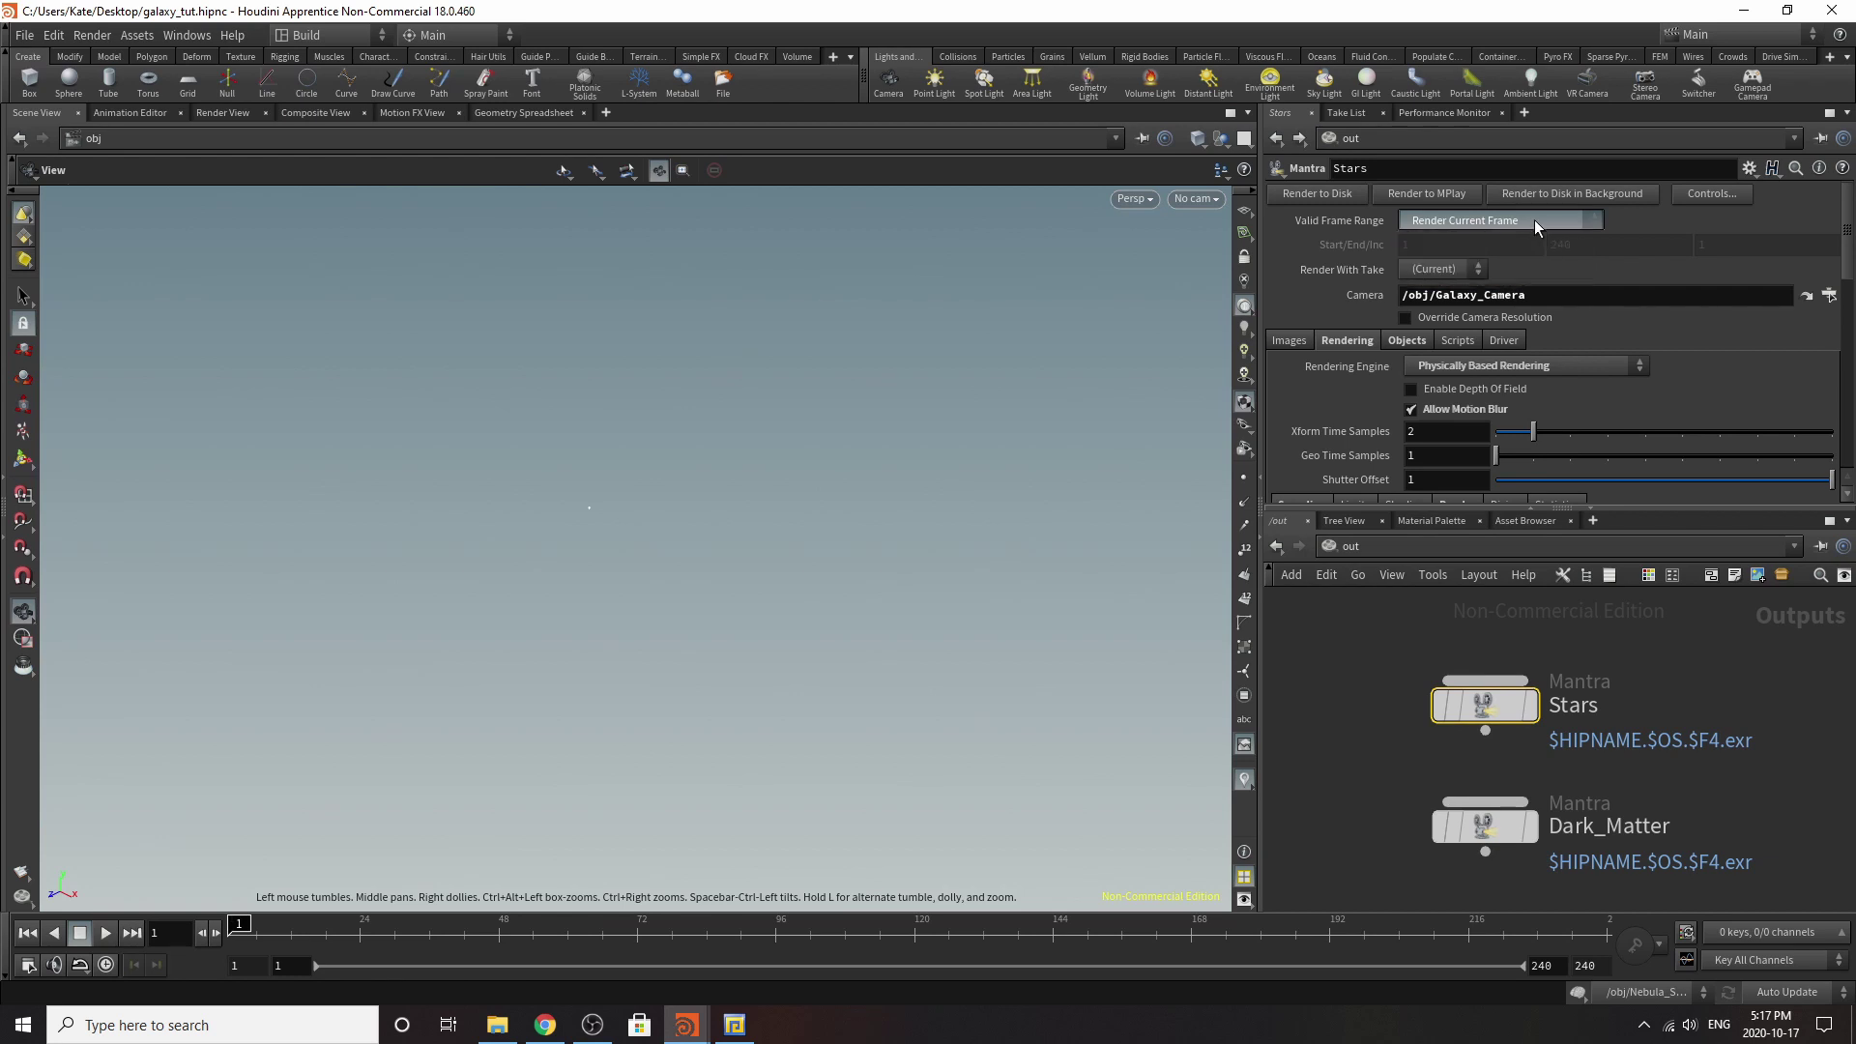
# Disable Allow Motion Blur on both the Stars and Dark_Matter Mantra nodes.
pyautogui.click(1455, 412)
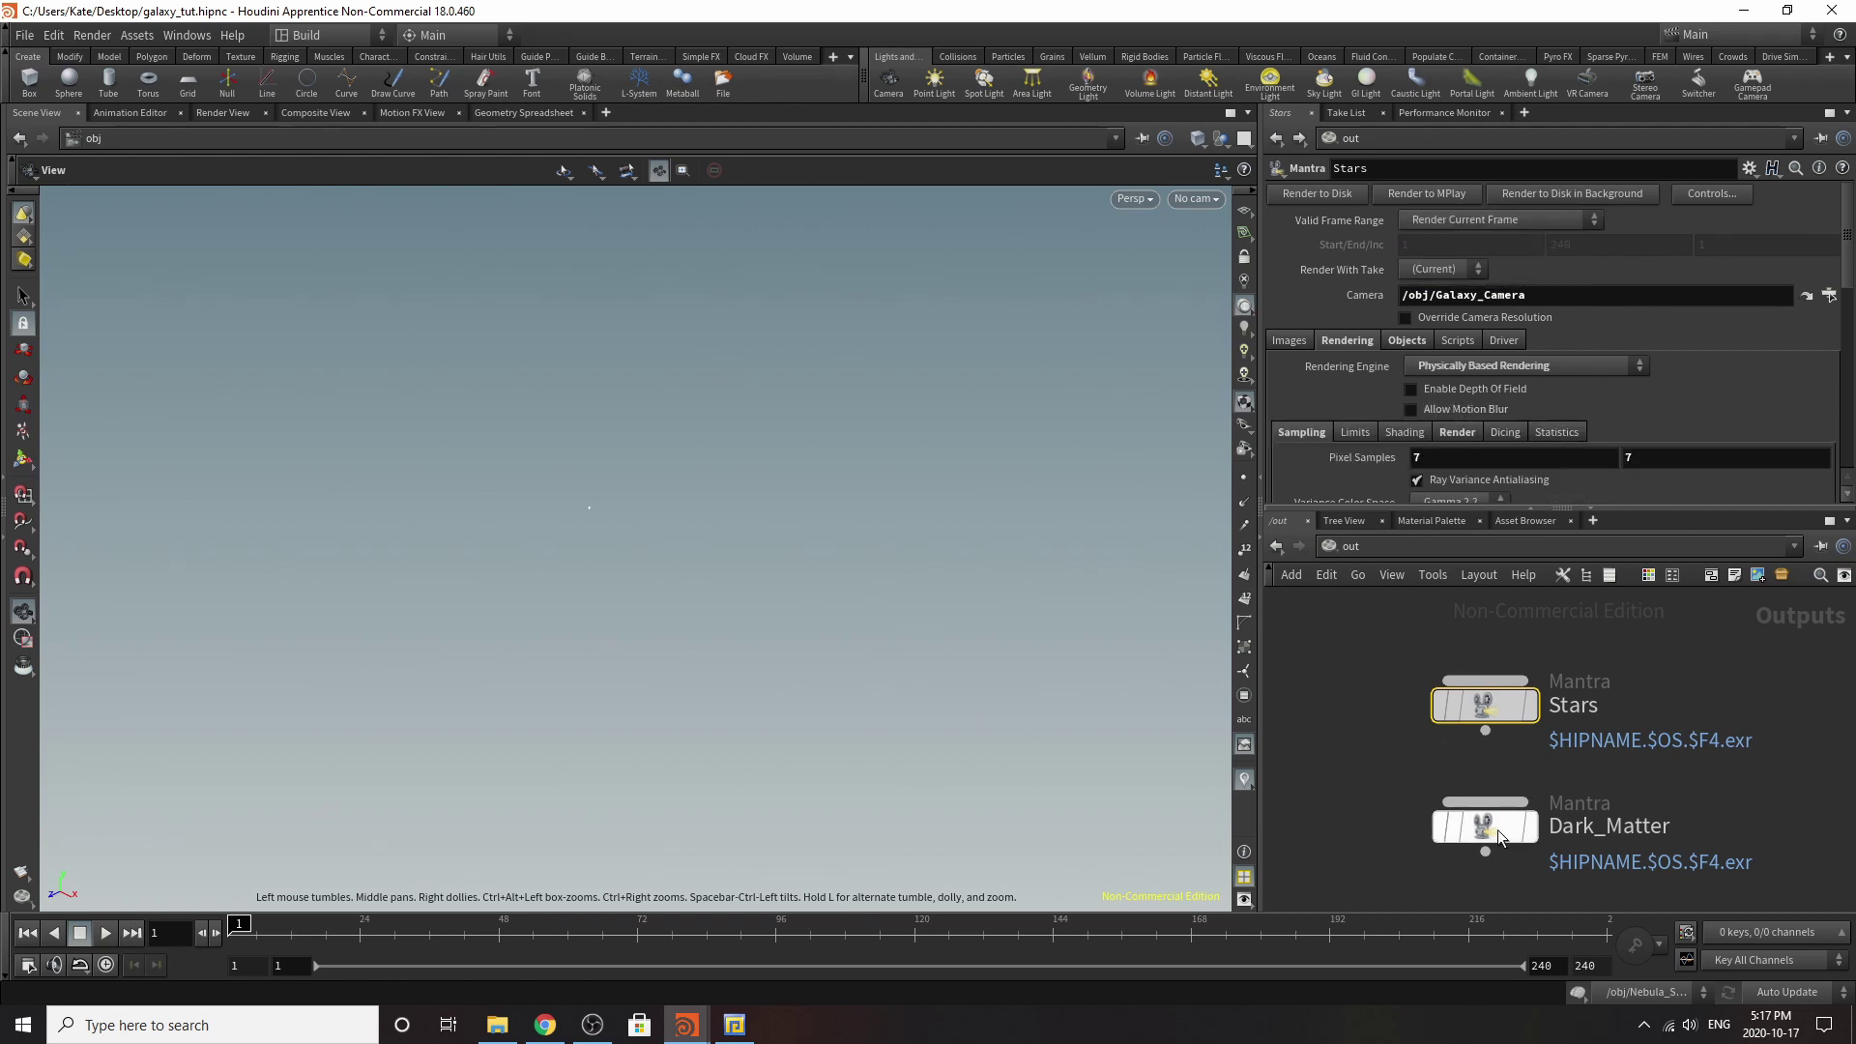
pyautogui.click(1502, 820)
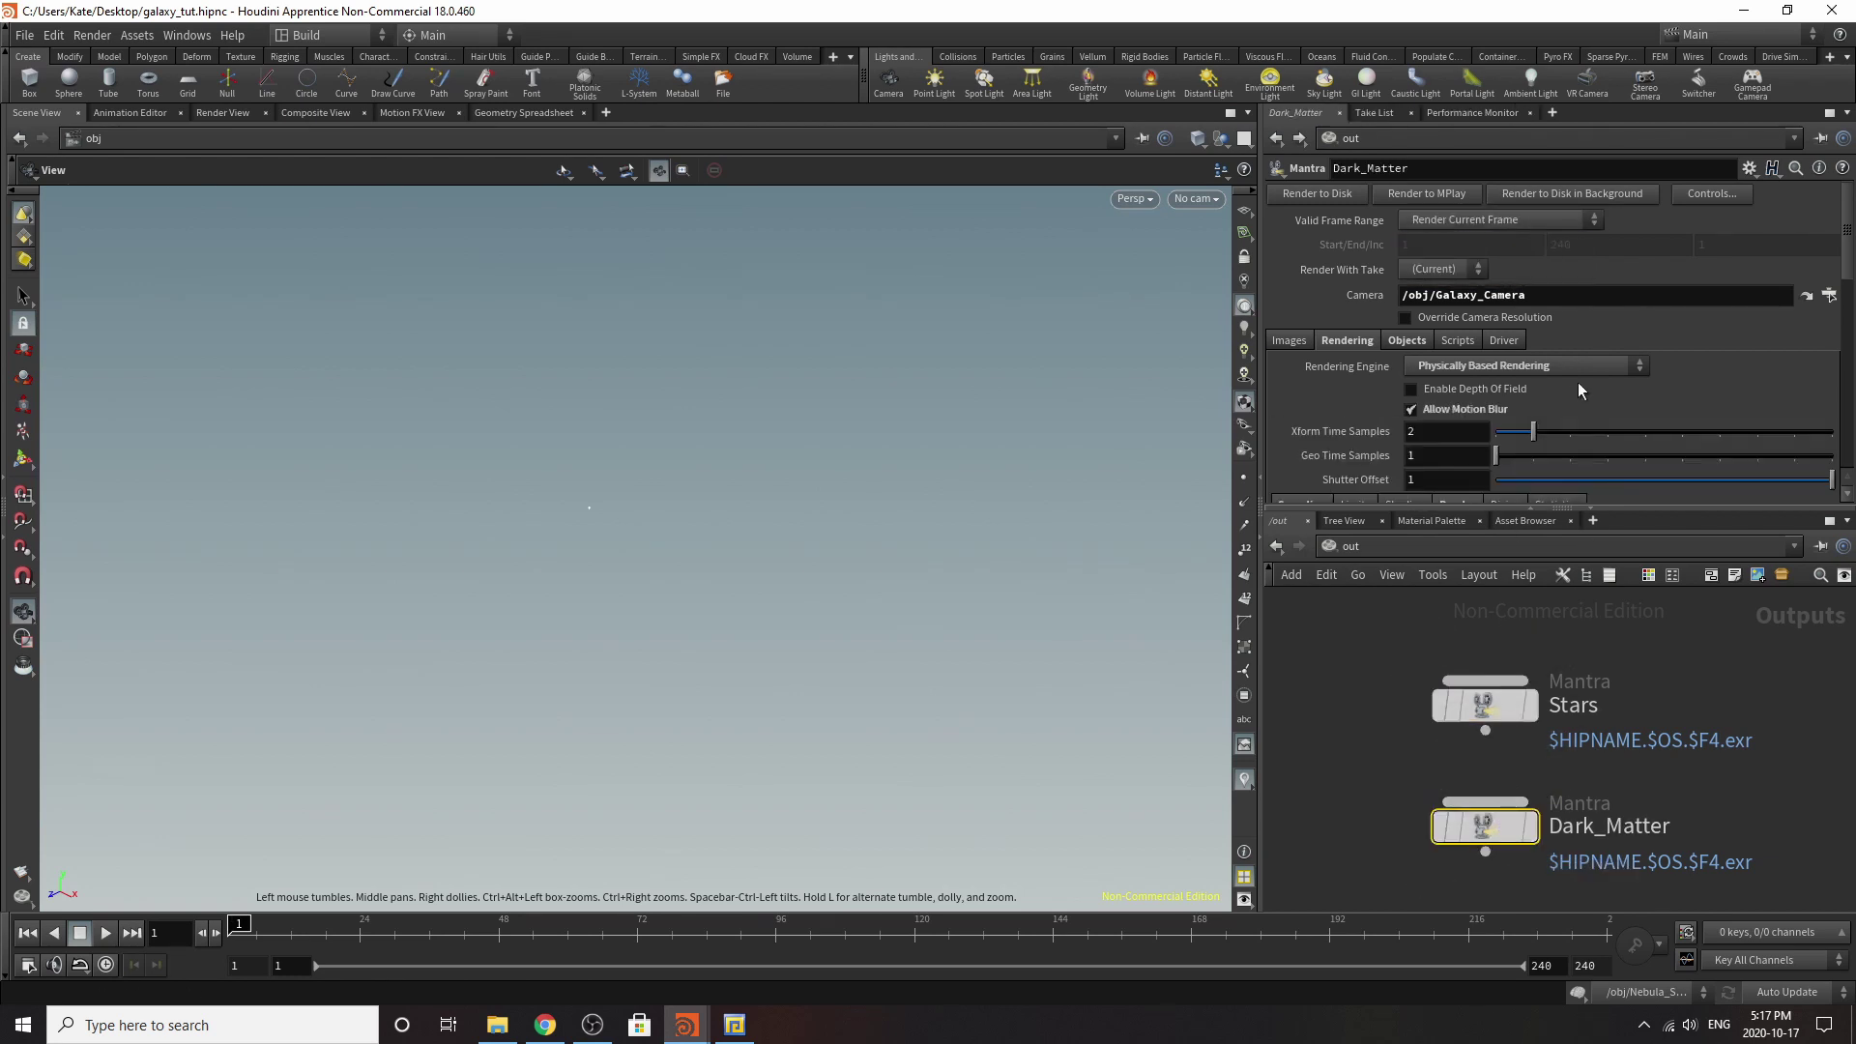
pyautogui.click(1396, 340)
pyautogui.click(1363, 341)
pyautogui.click(1439, 410)
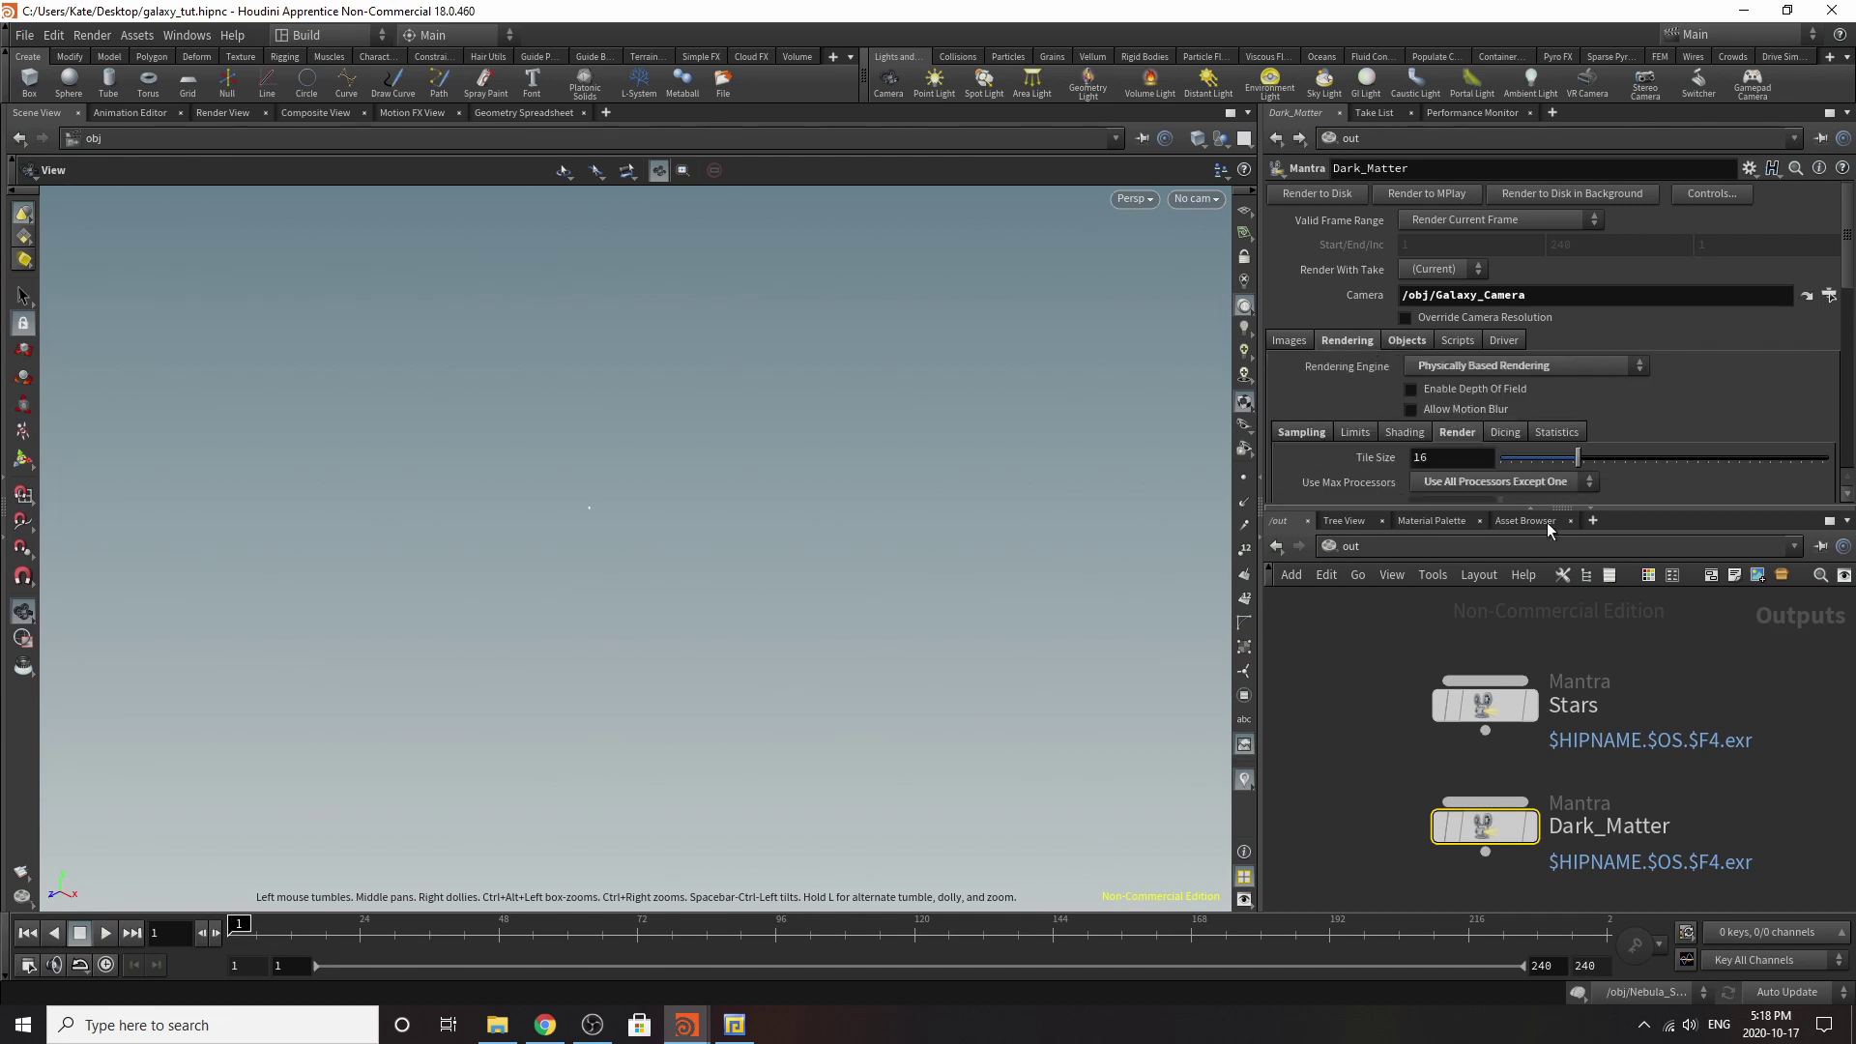
# Review the Stars node's sampling and quality settings, and the objects it forces into the render.
pyautogui.click(1485, 706)
pyautogui.scroll(-4, 1447, 387)
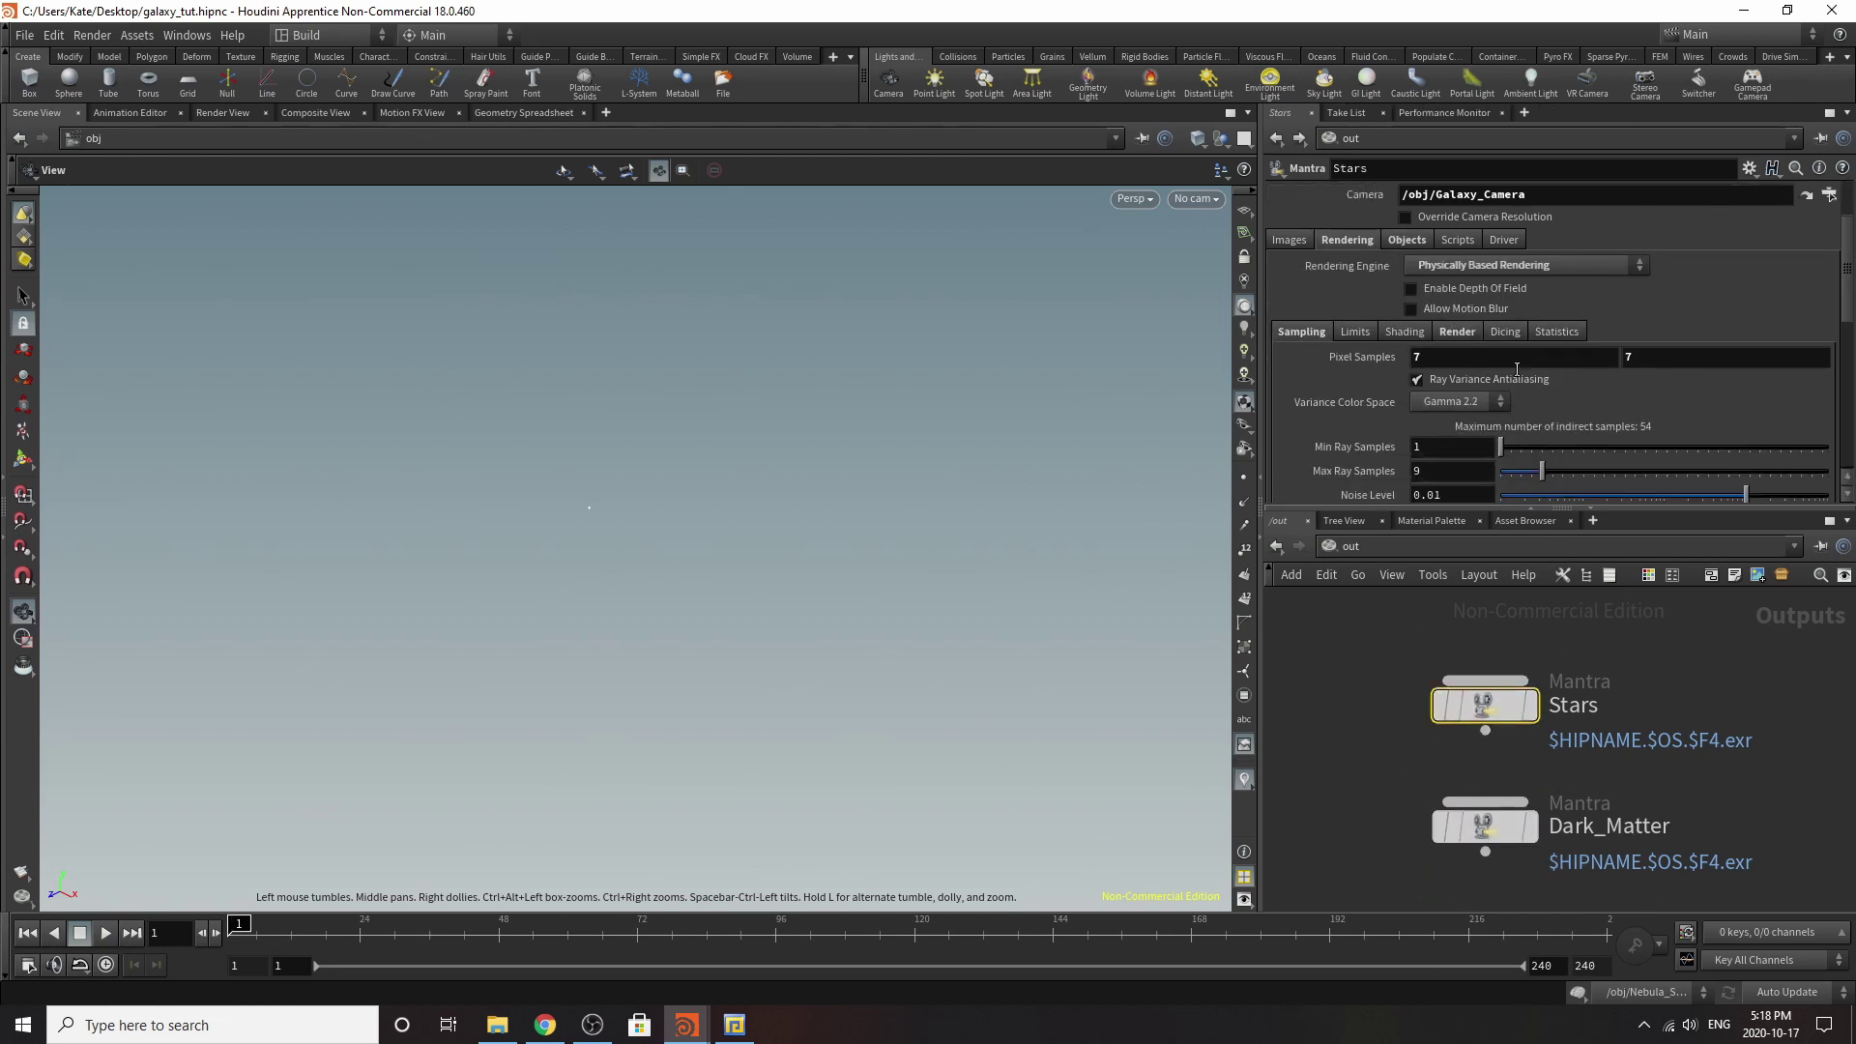
pyautogui.scroll(-7, 1644, 386)
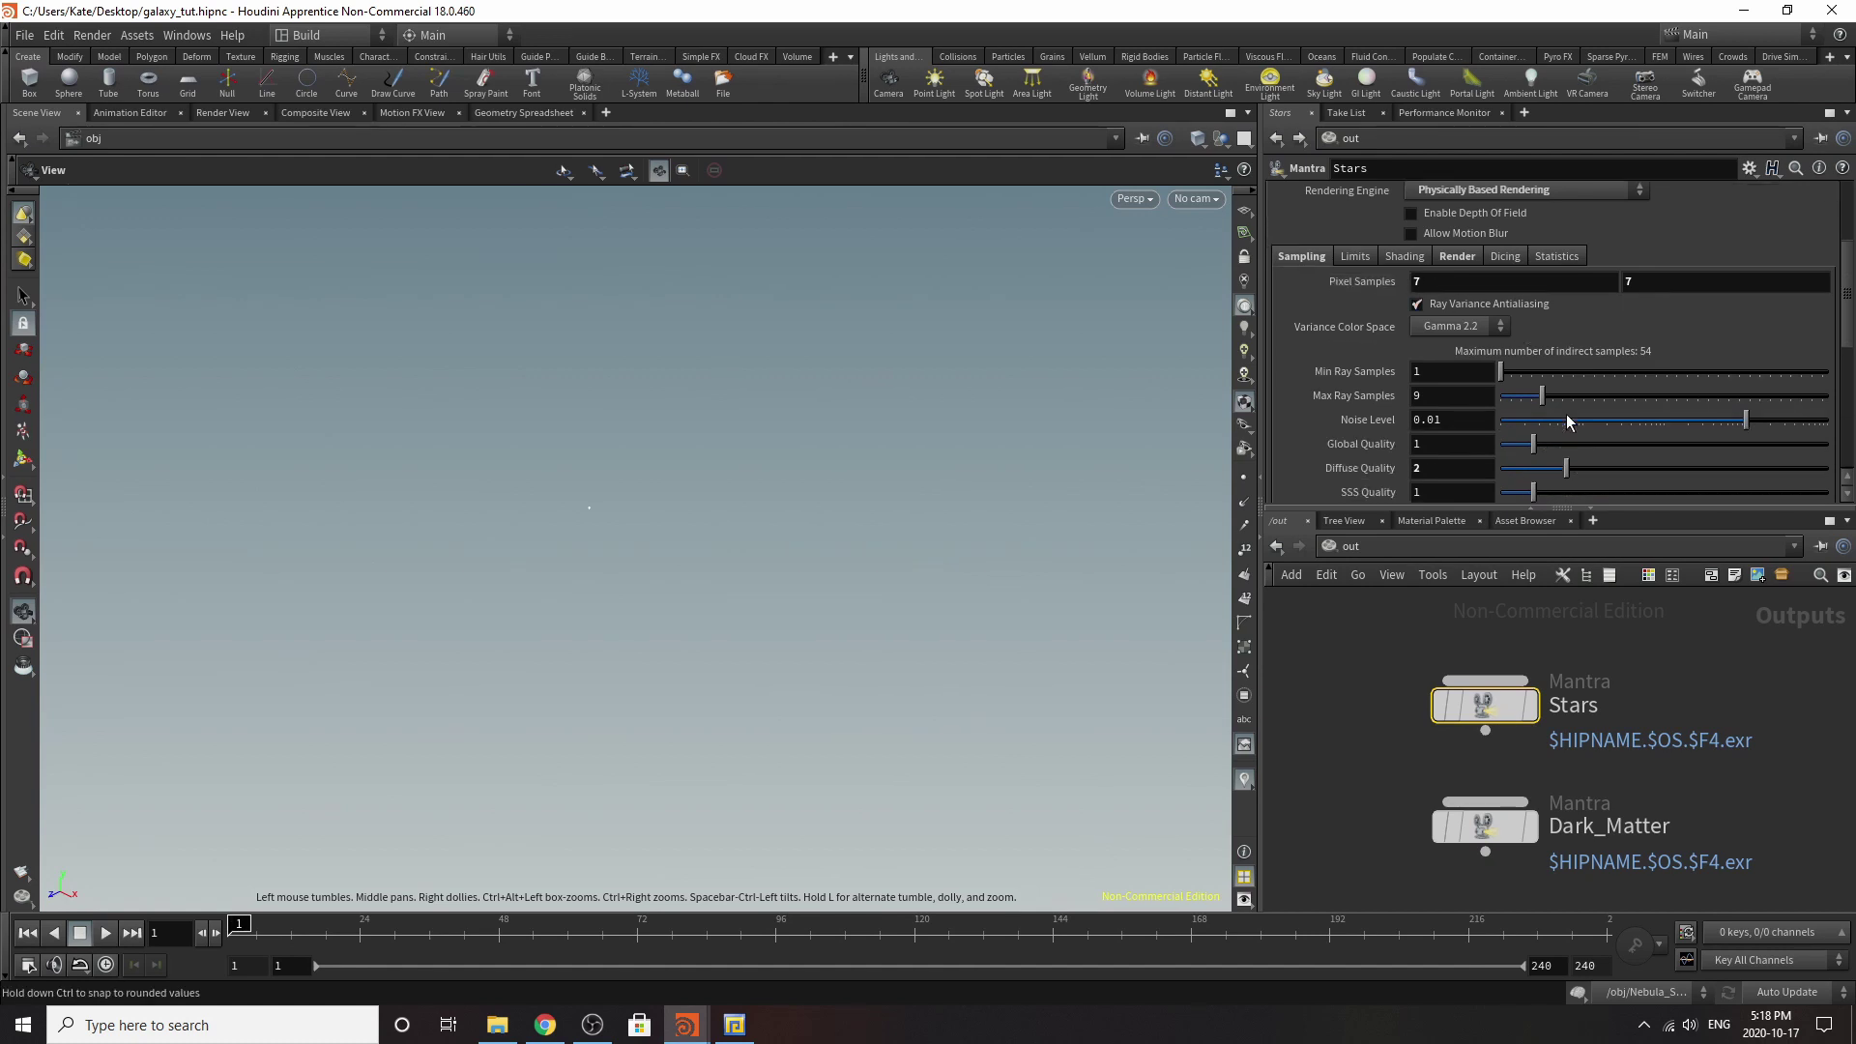
pyautogui.scroll(-6, 1436, 388)
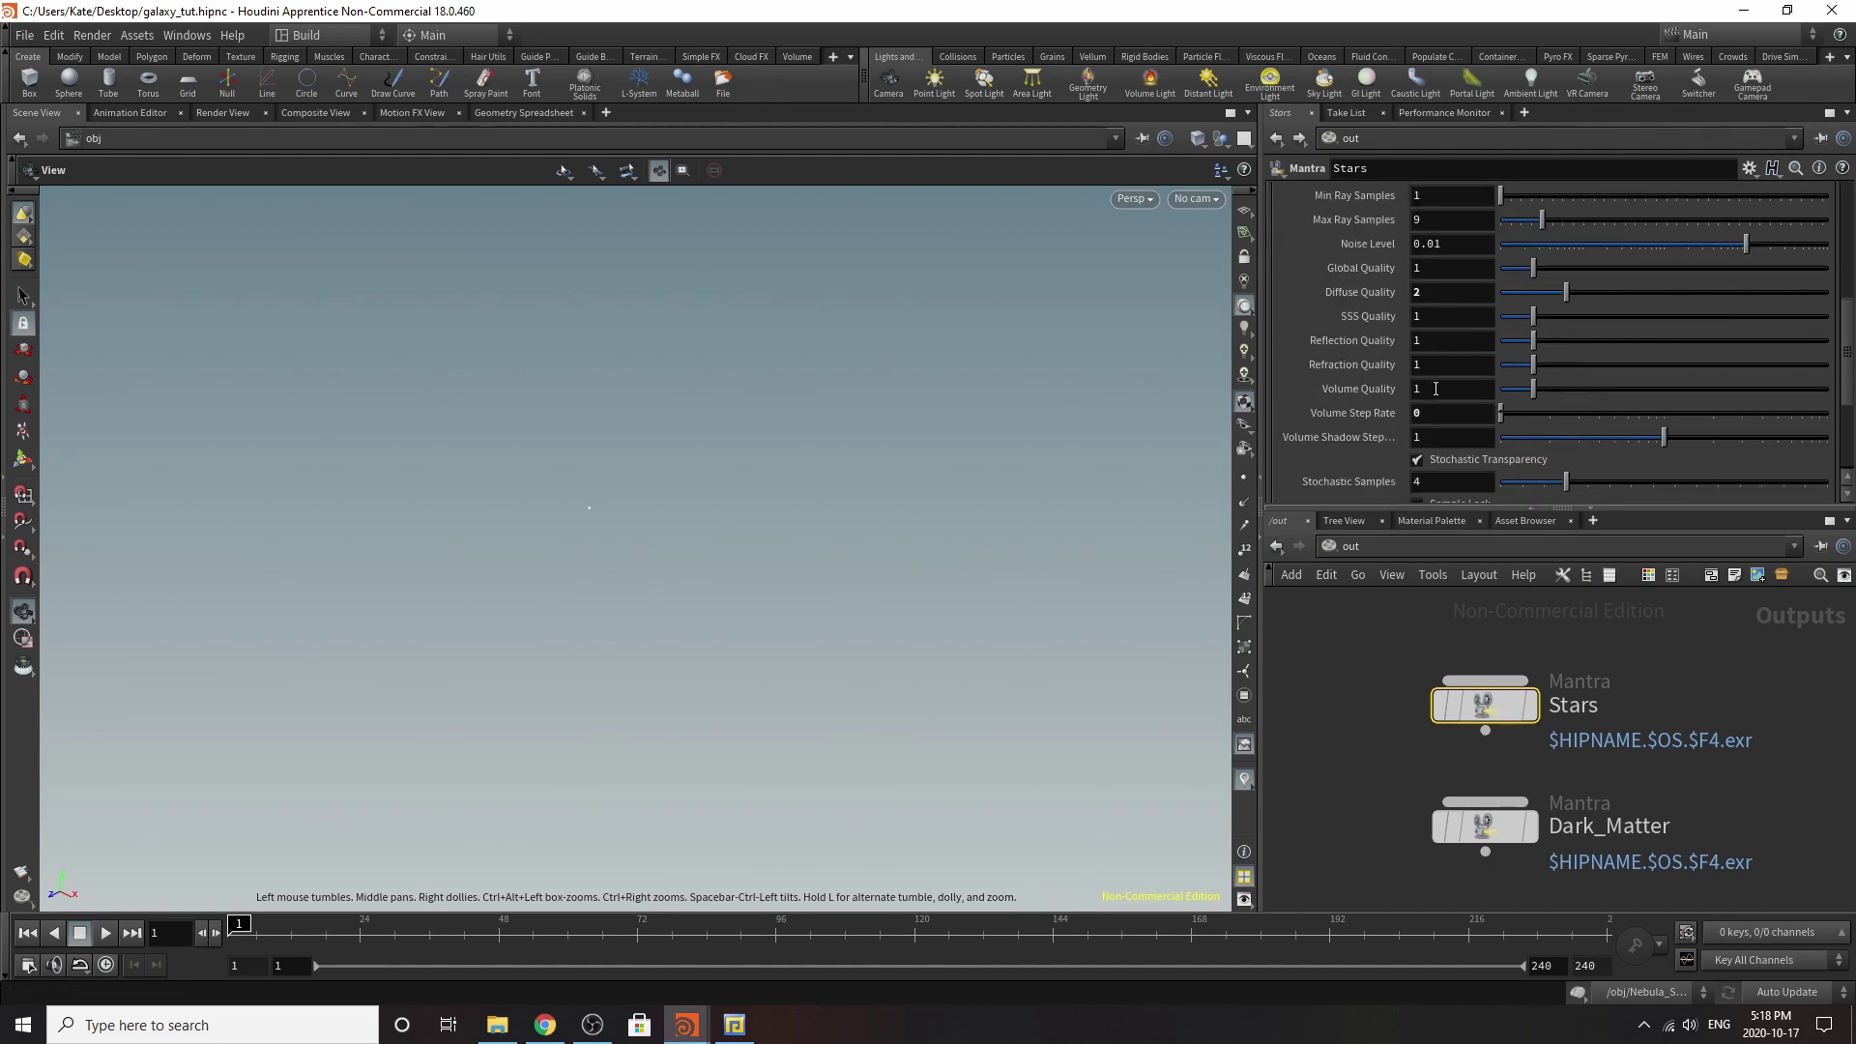
pyautogui.scroll(-1, 1506, 438)
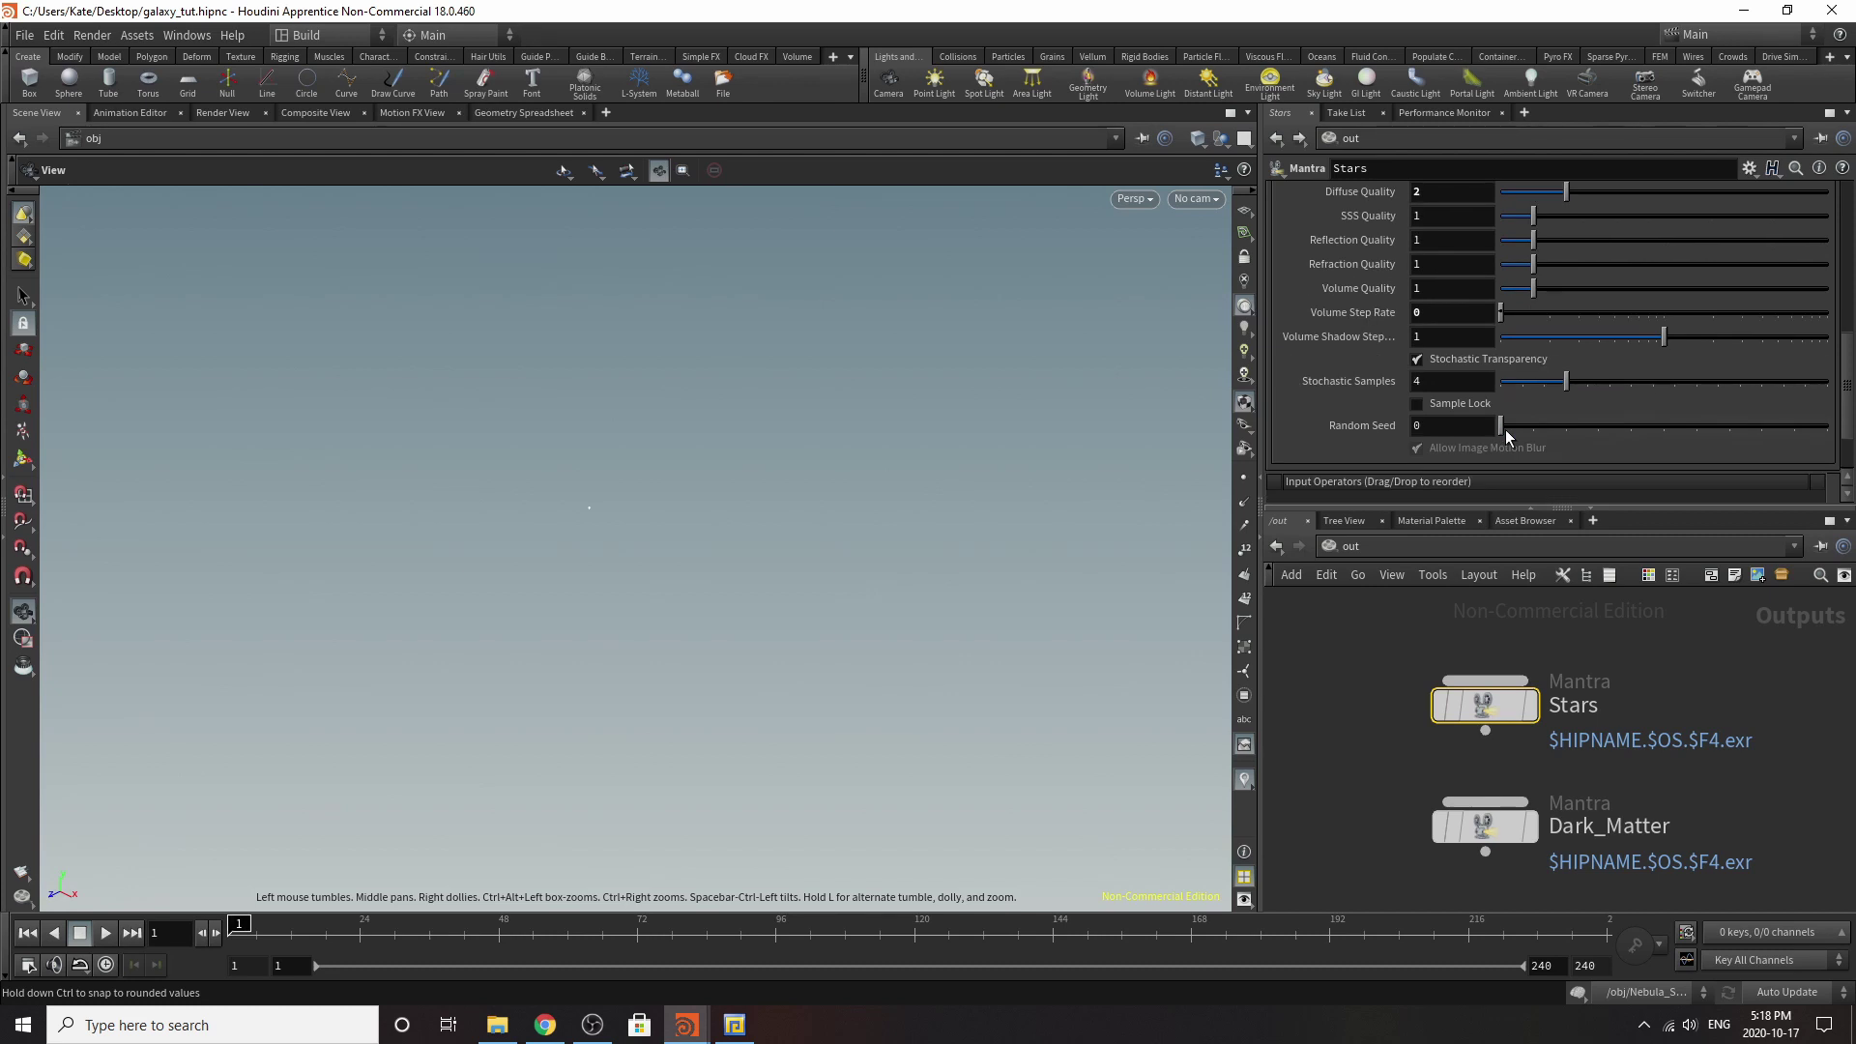
pyautogui.scroll(16, 1507, 436)
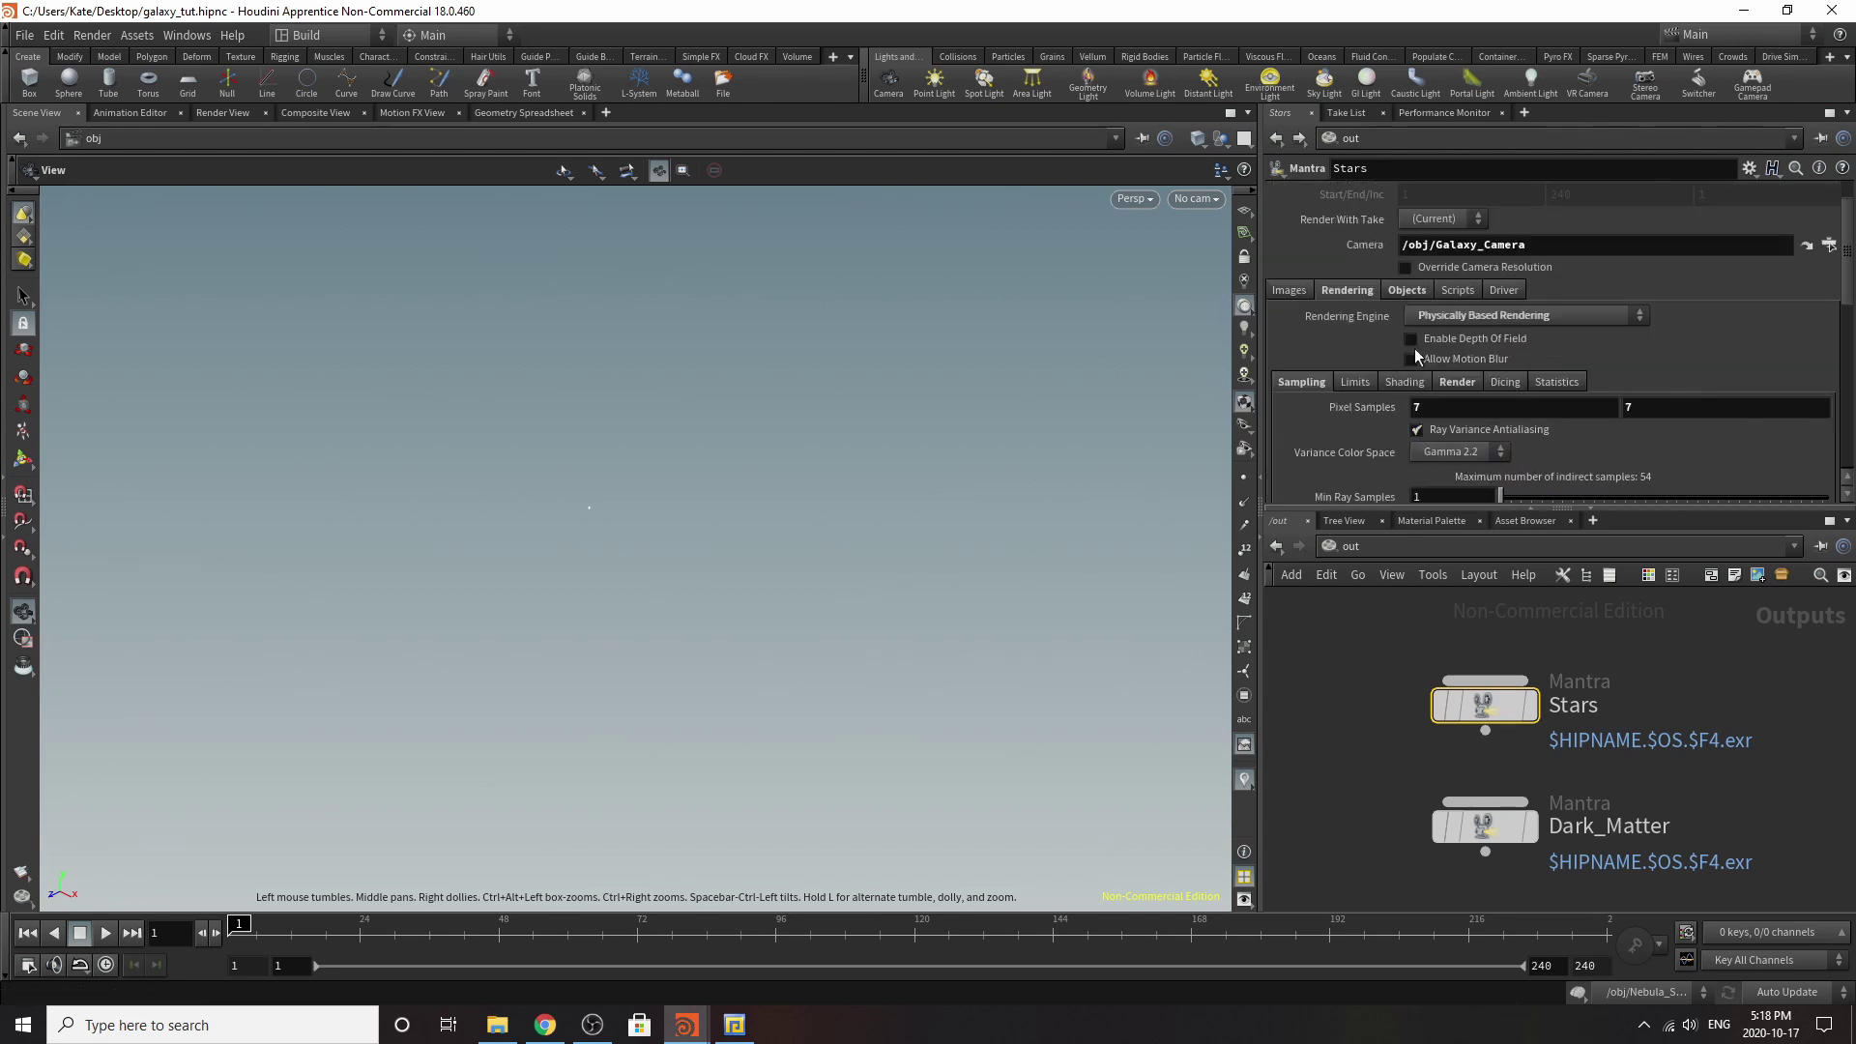
pyautogui.click(1419, 292)
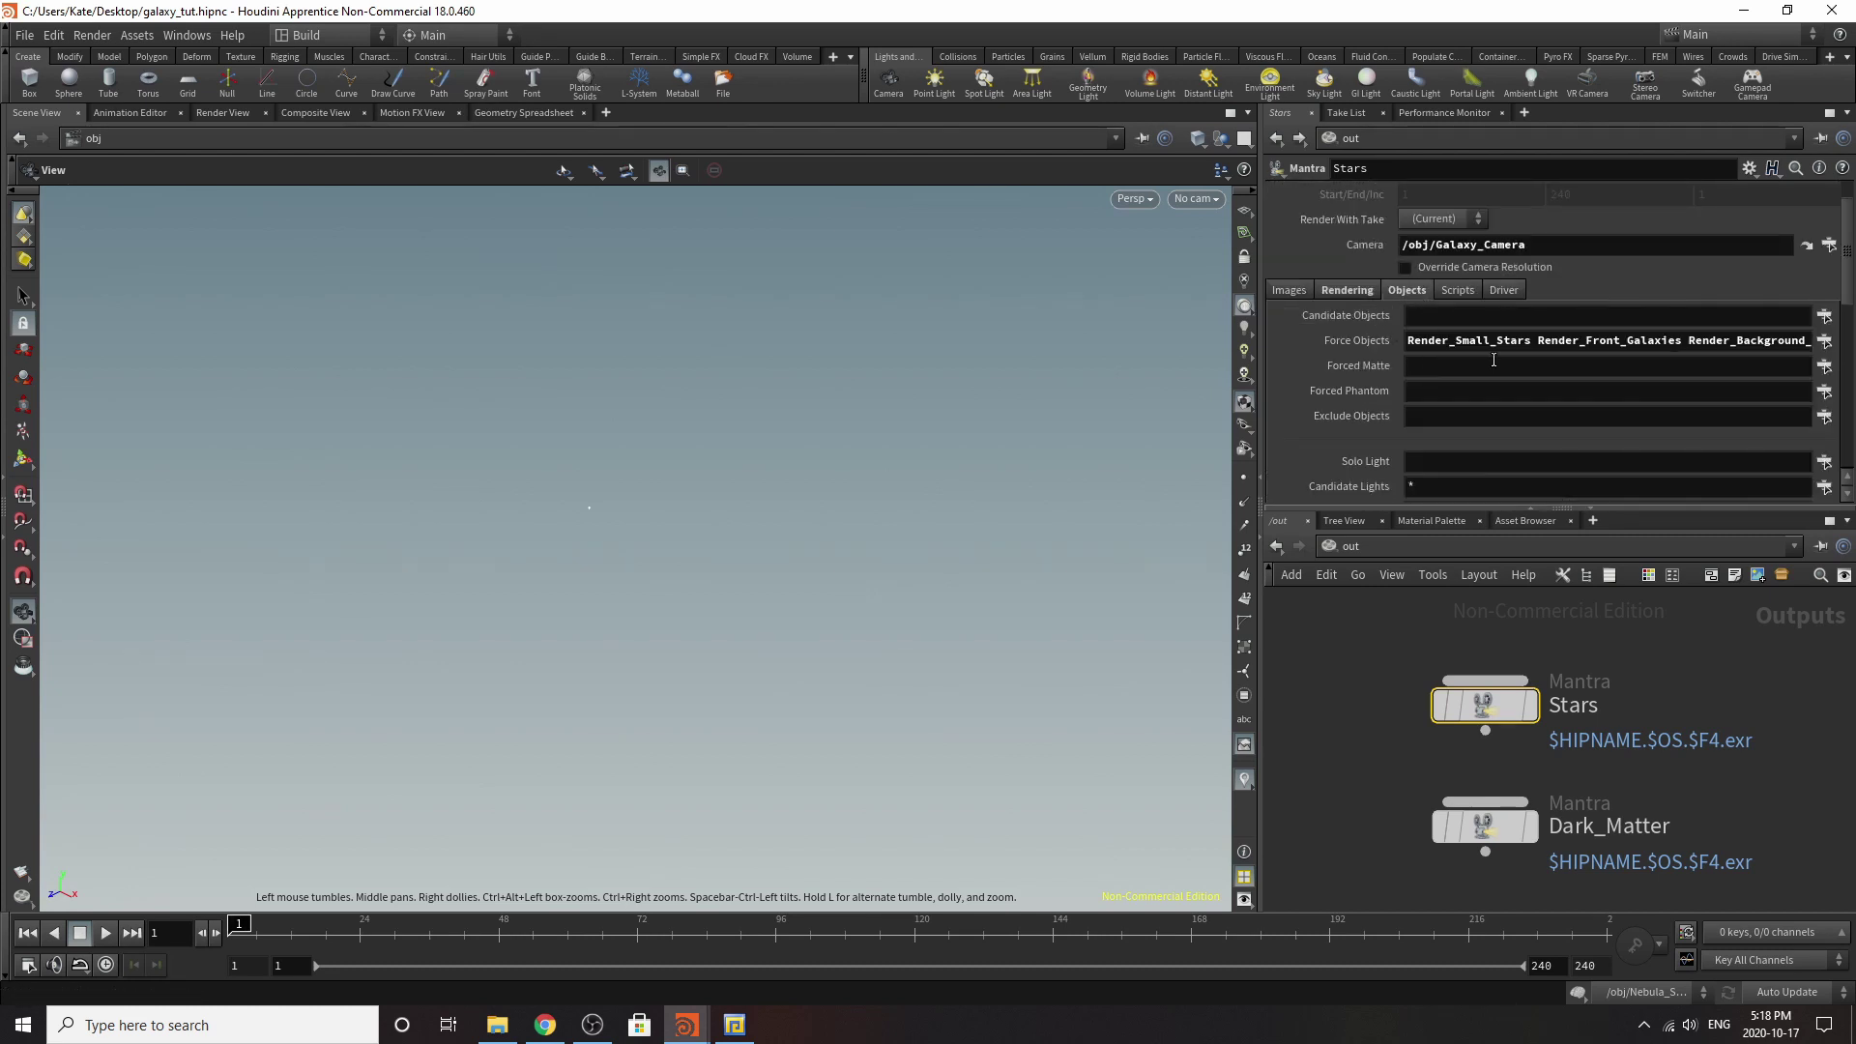
pyautogui.click(1824, 341)
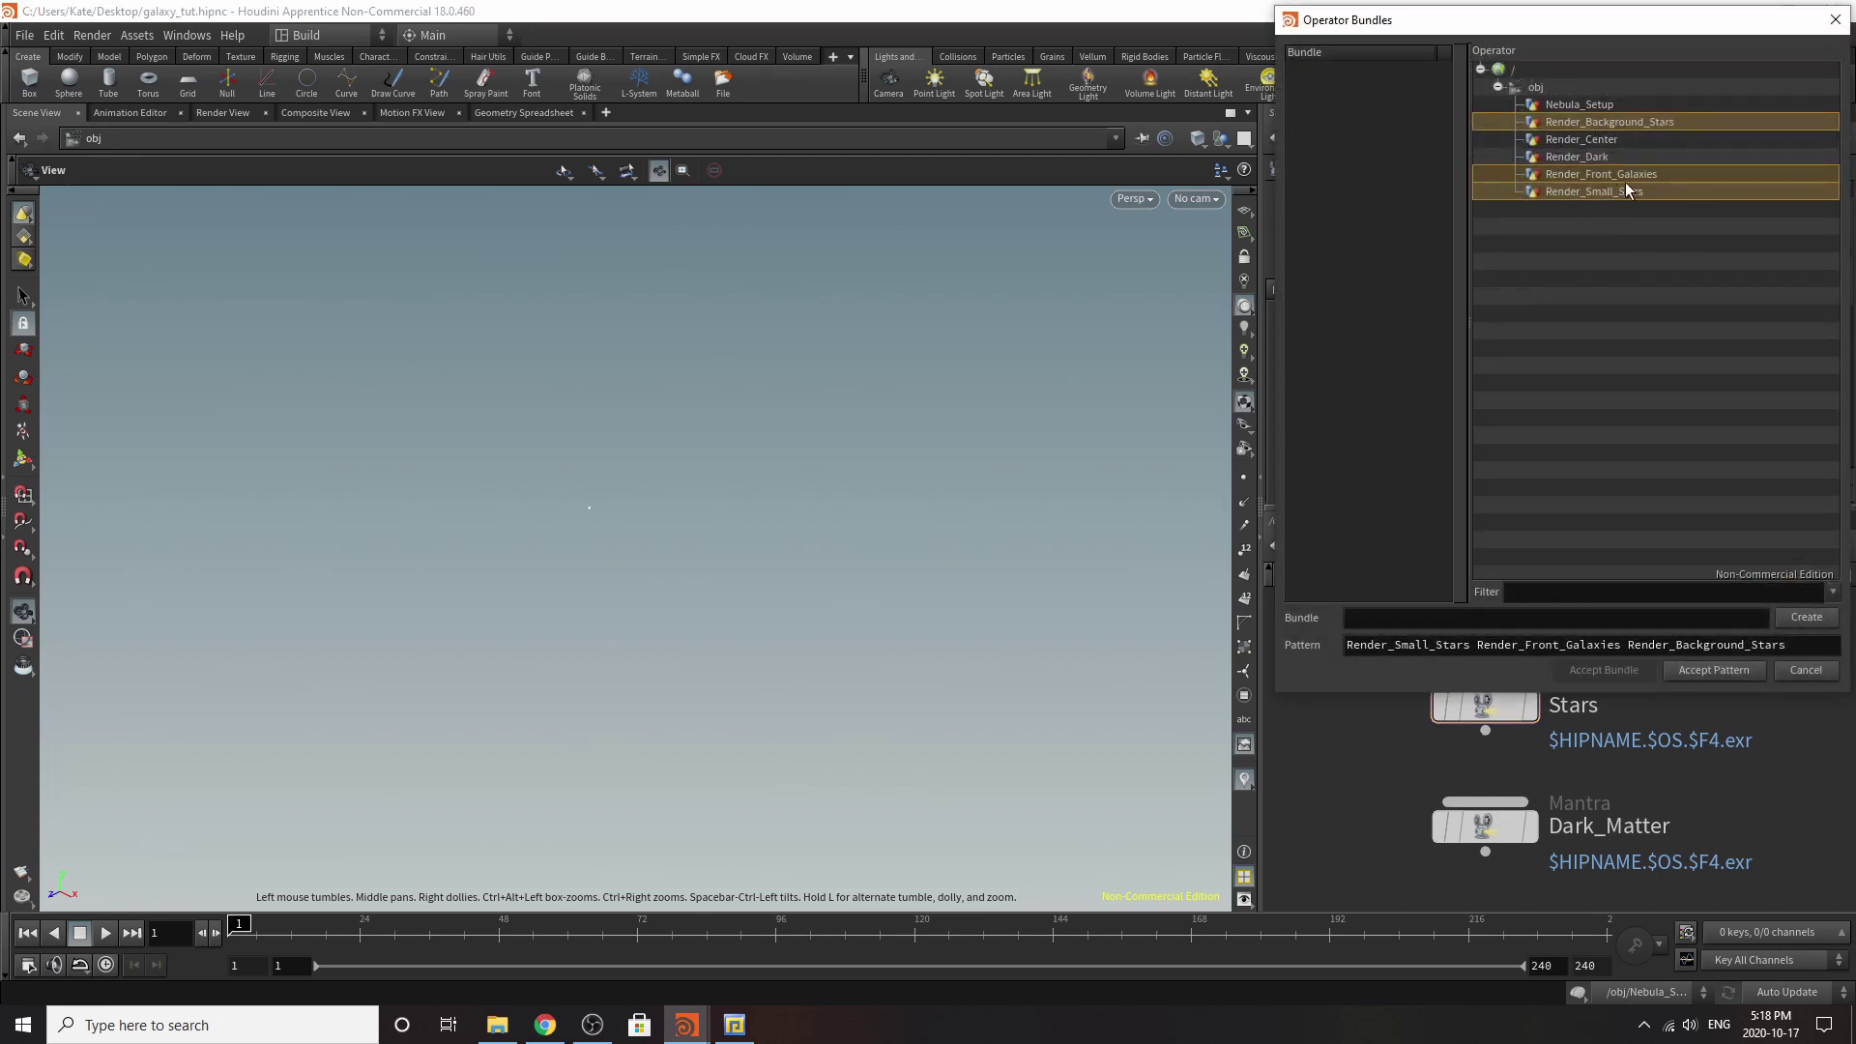
pyautogui.click(1838, 18)
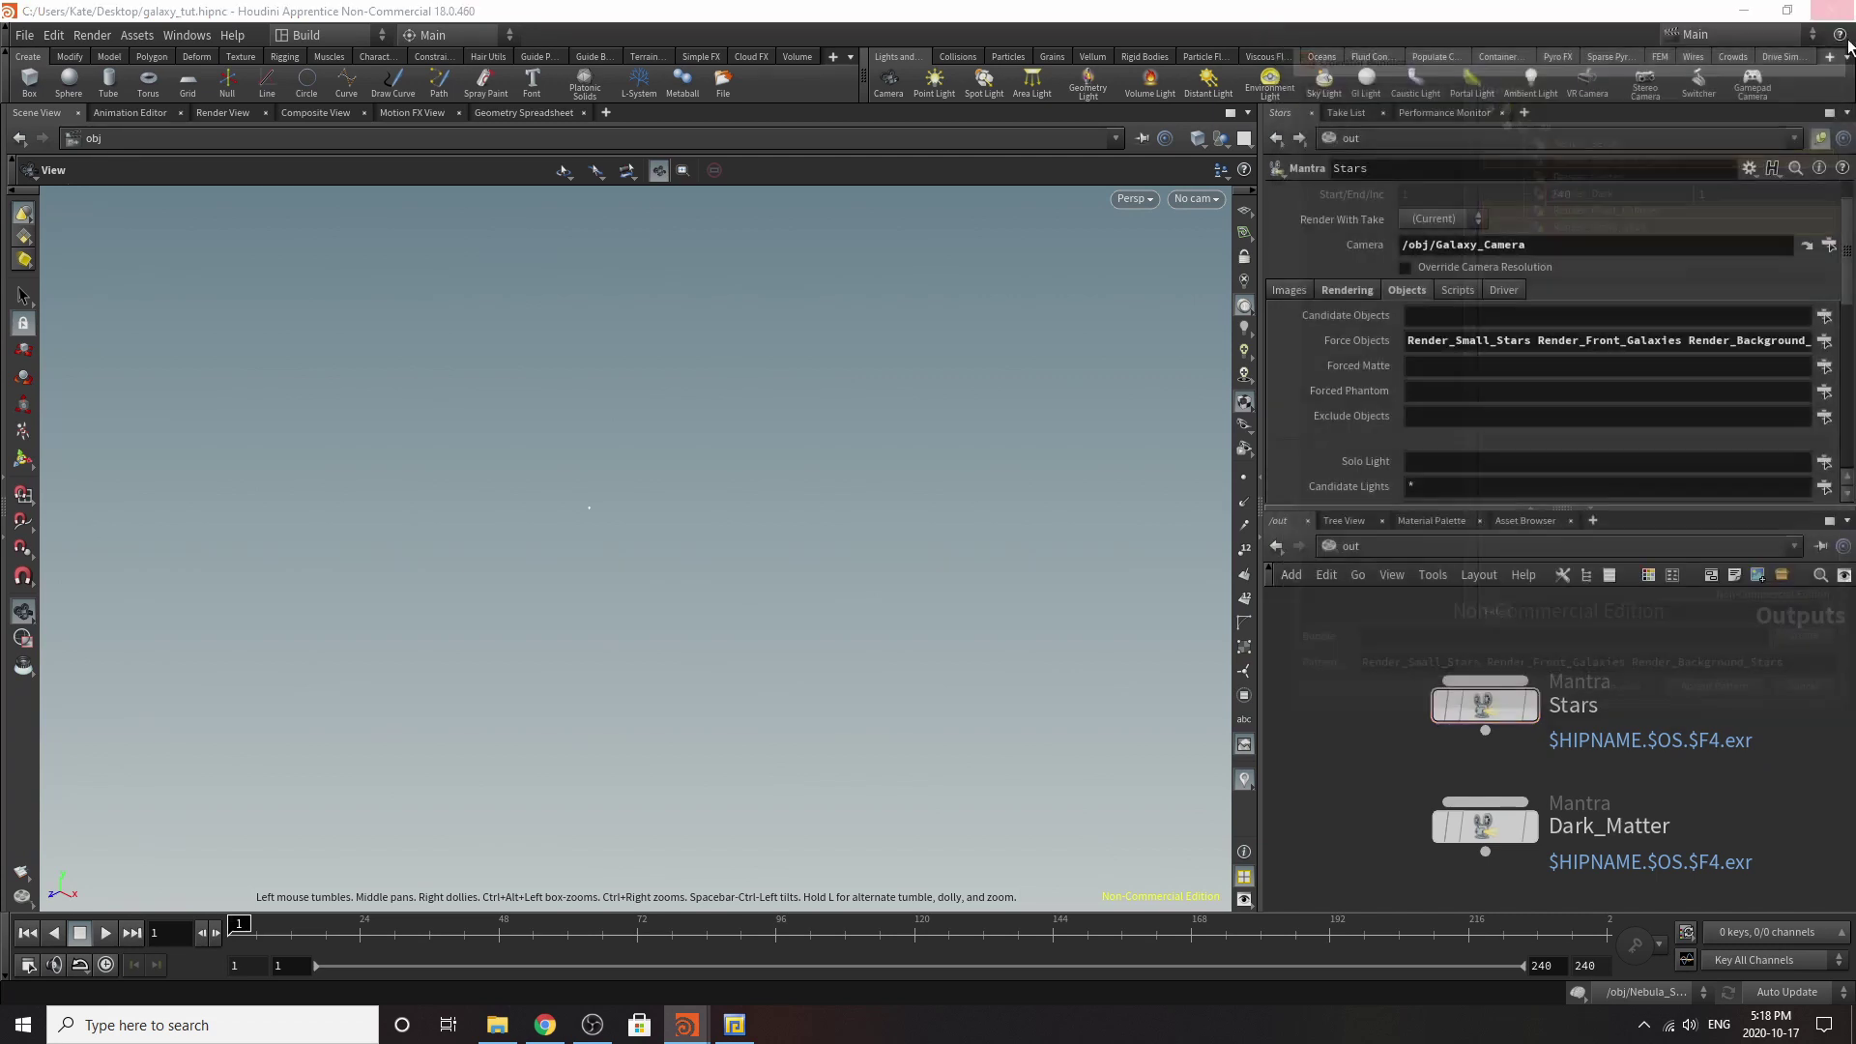
pyautogui.scroll(2, 1564, 453)
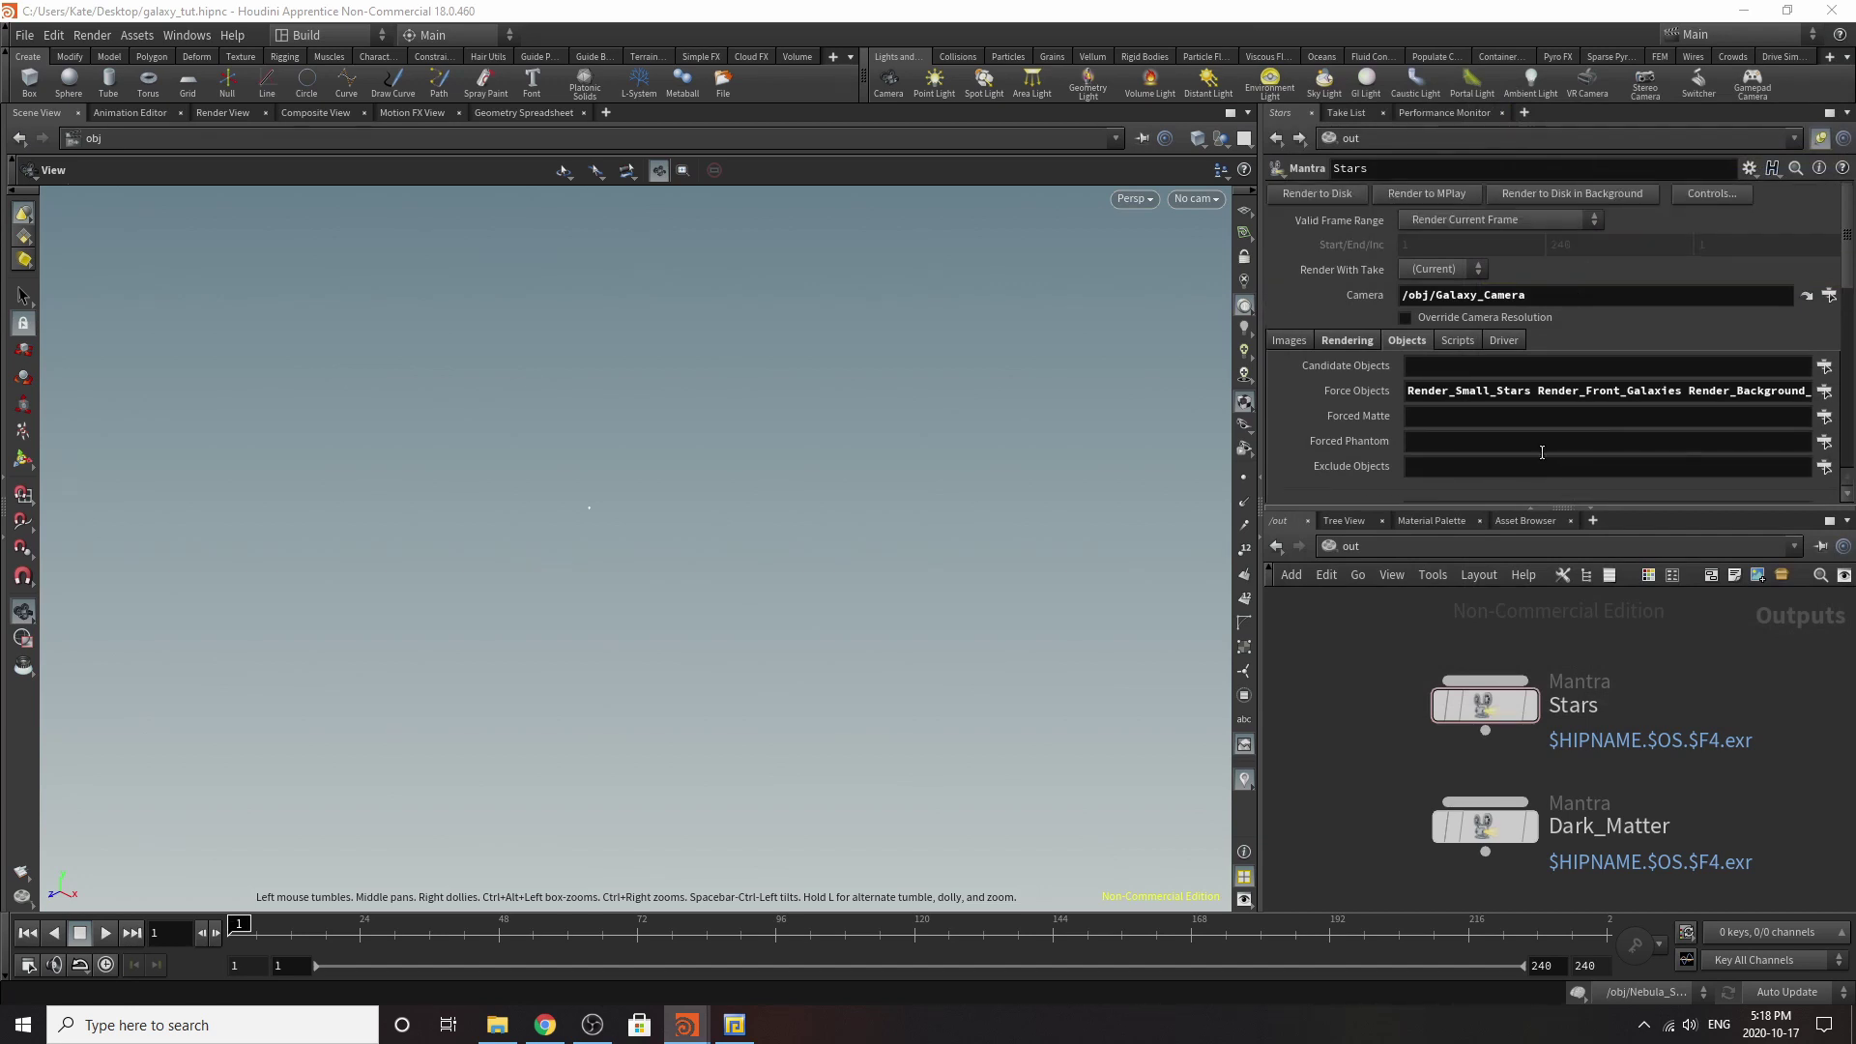
# Switch from the output network to the object level and go into the Nebula_Setup geometry network.
pyautogui.click(1444, 560)
pyautogui.click(1445, 545)
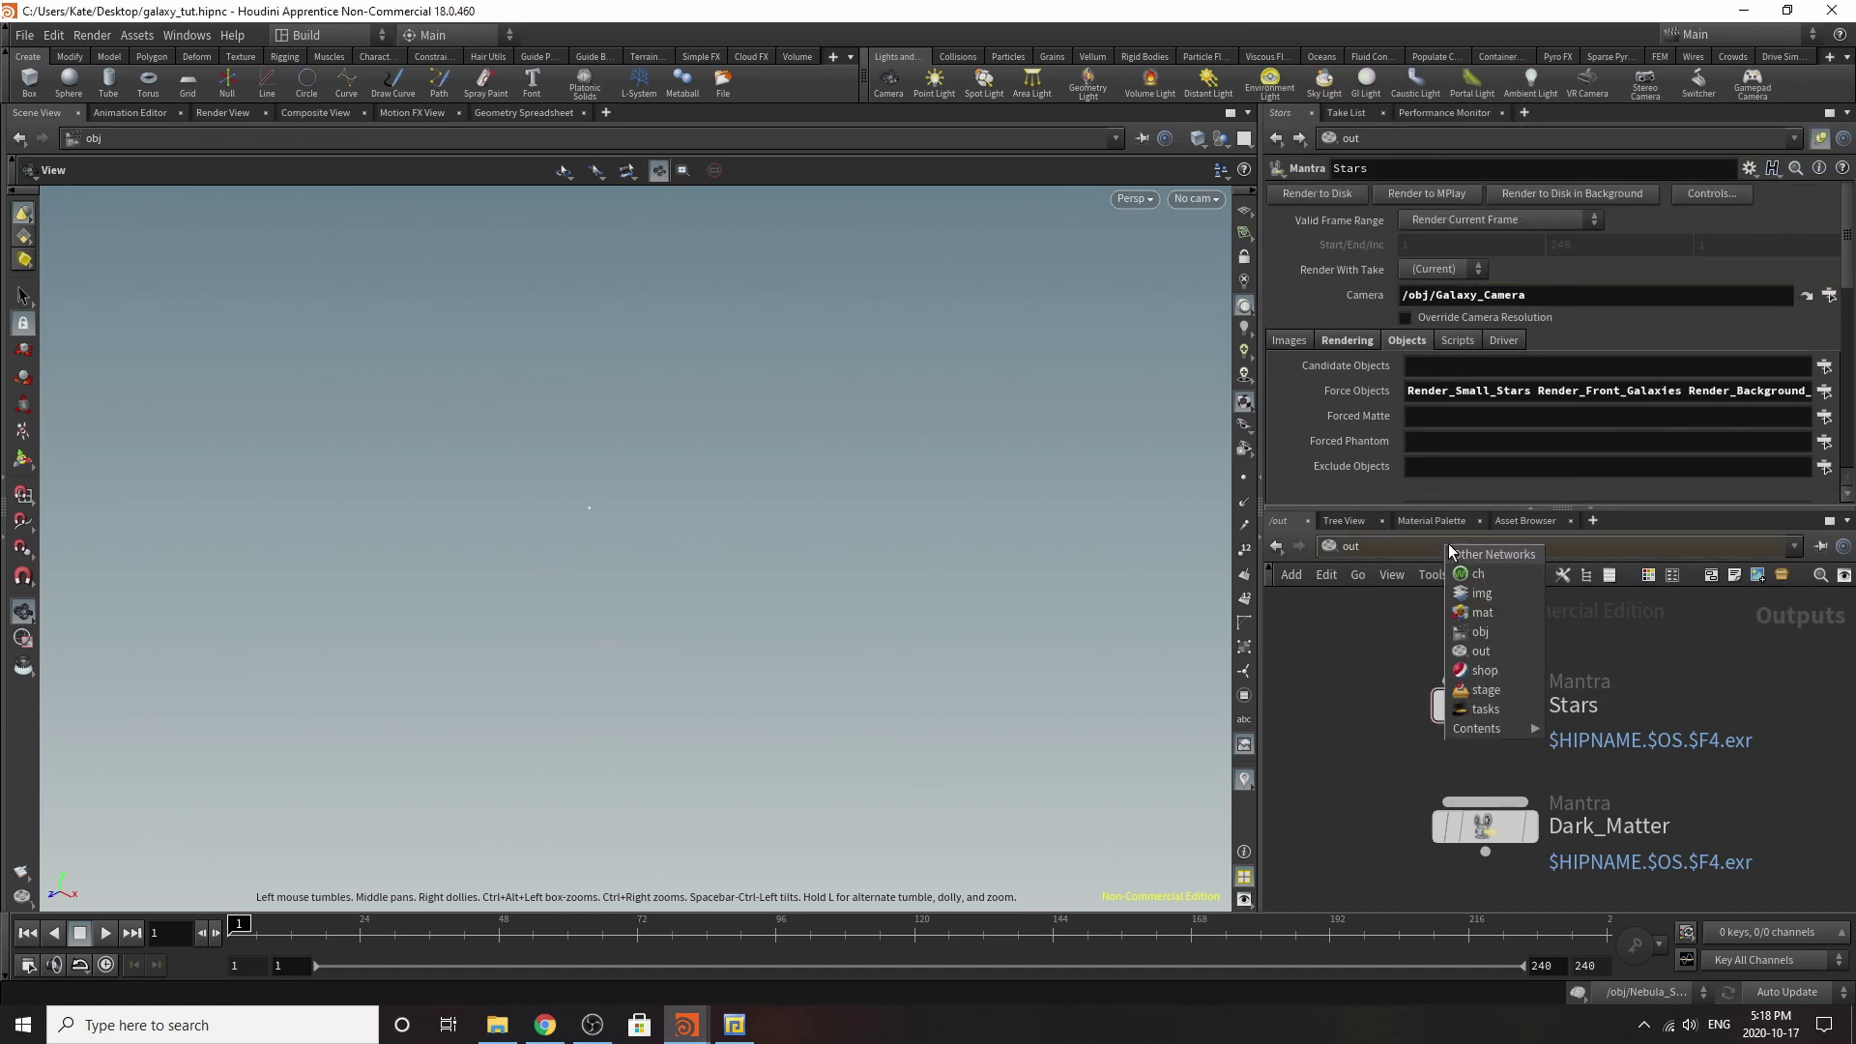
pyautogui.click(1471, 632)
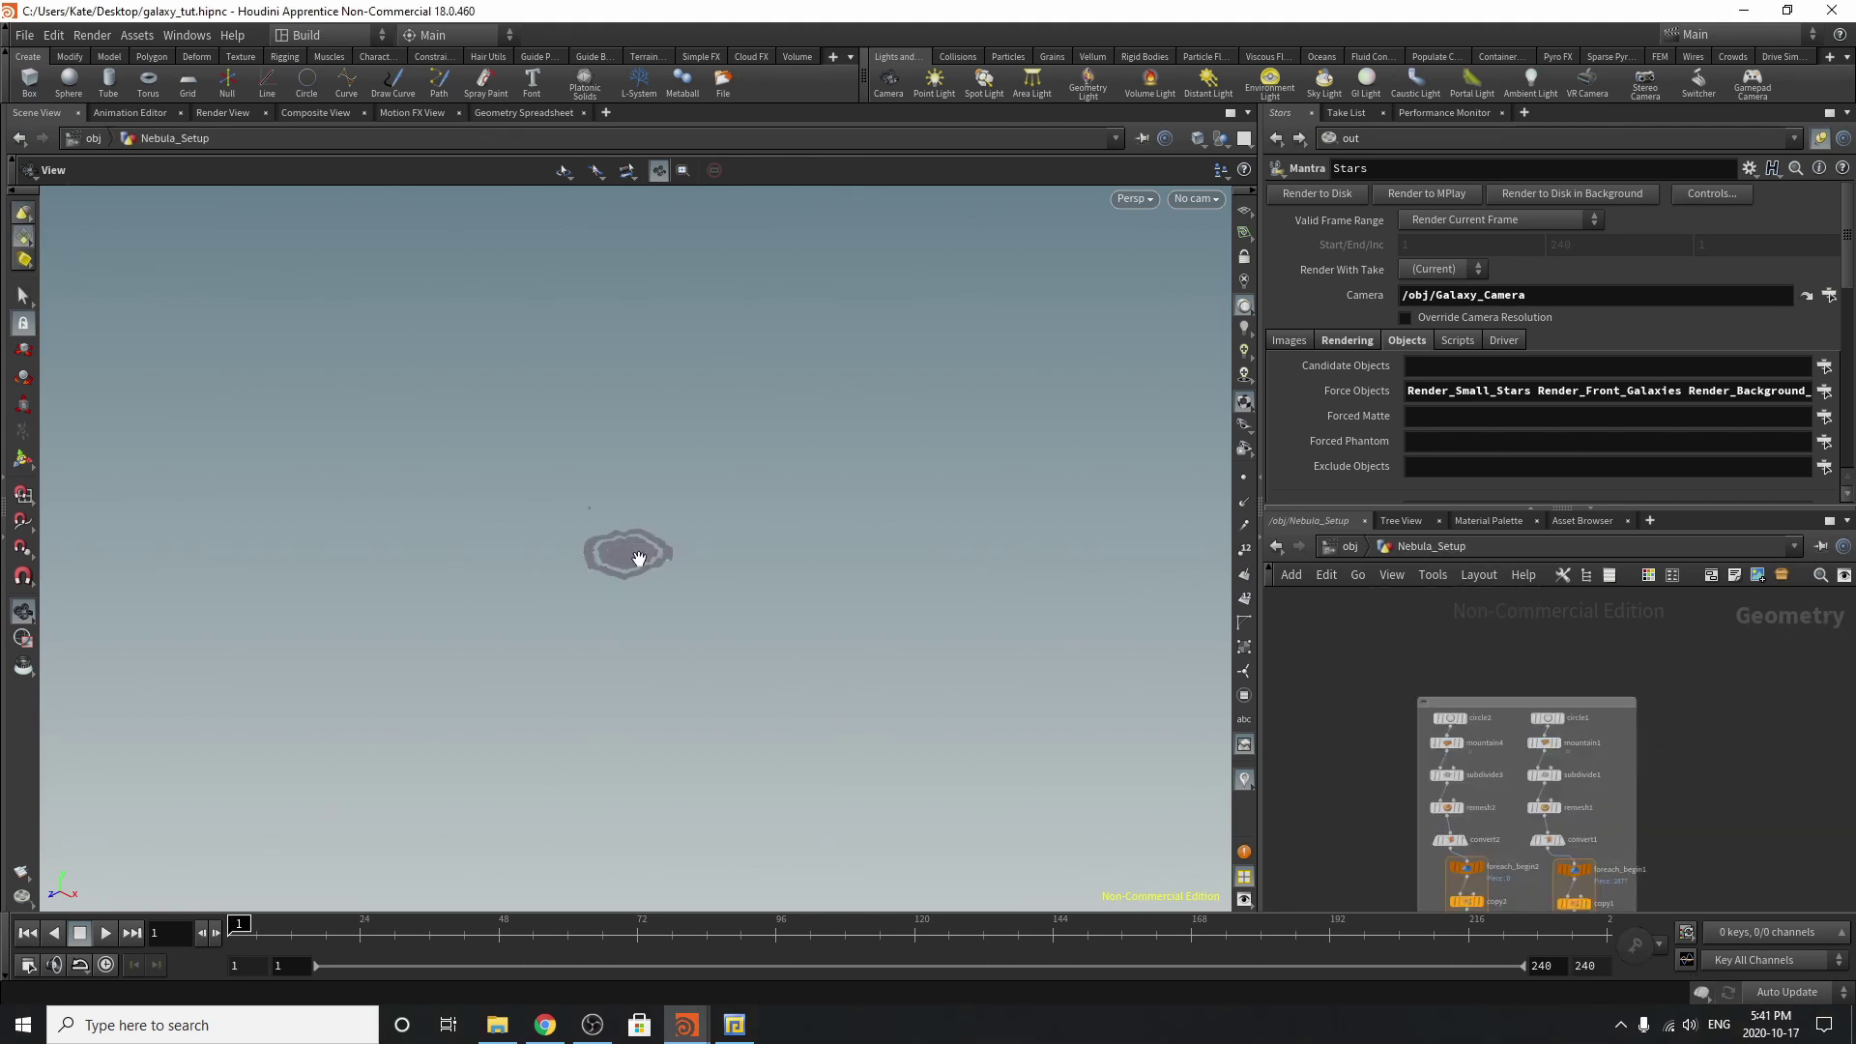
pyautogui.click(1373, 548)
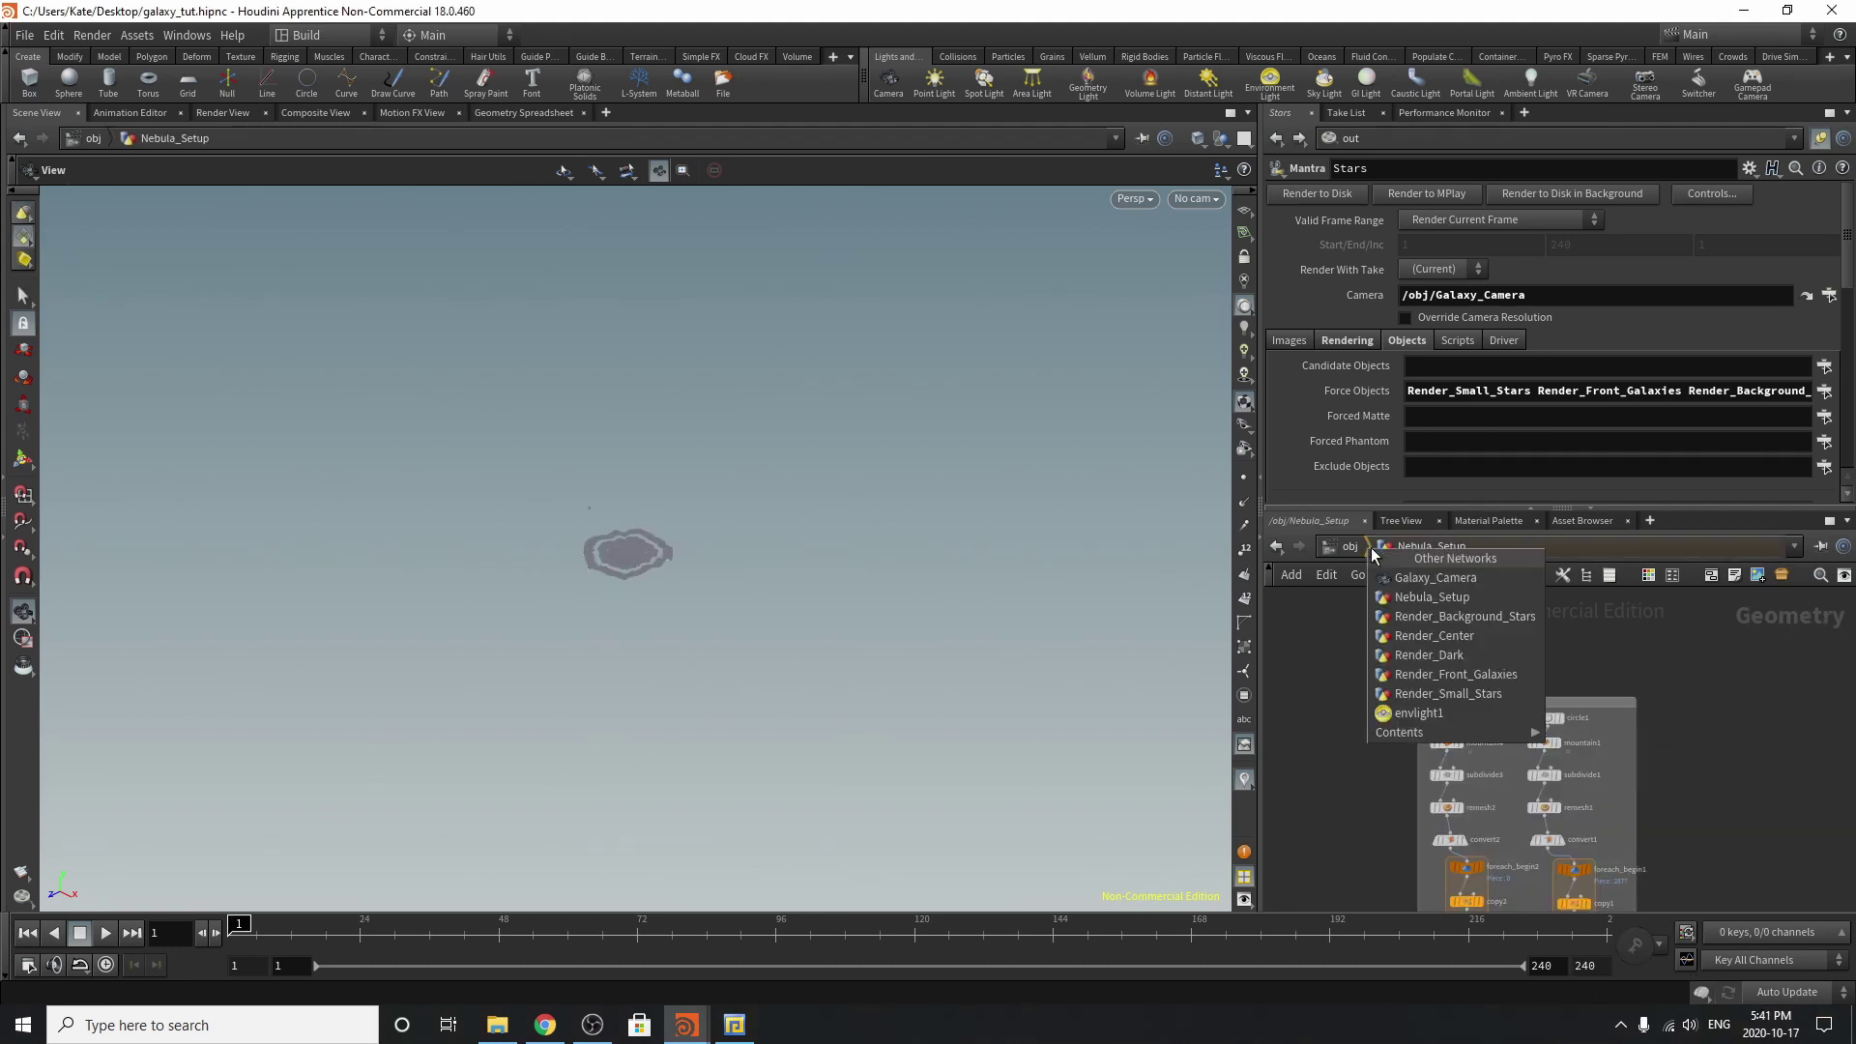
pyautogui.click(1339, 550)
pyautogui.click(1342, 550)
pyautogui.doubleClick(1379, 657)
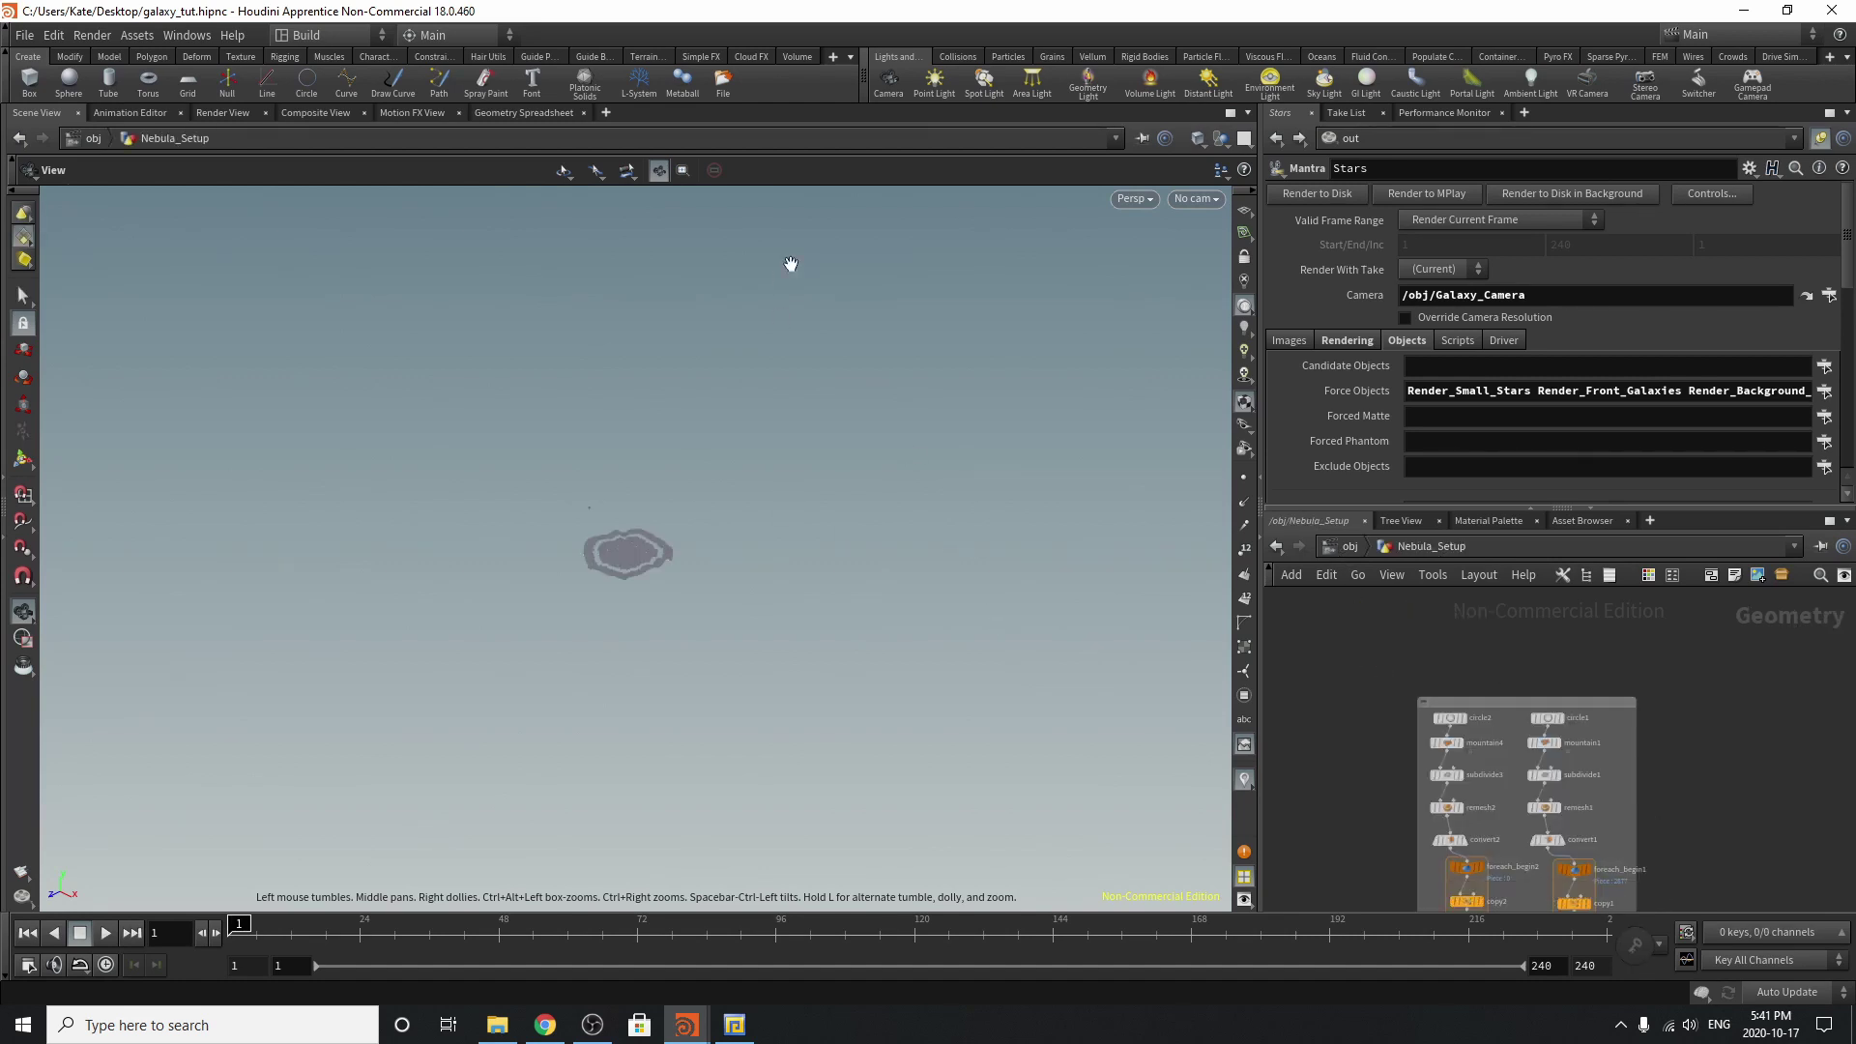
# Frame the nebula geometry in the viewport and examine the two circle-based node chains in Nebula_Setup.
pyautogui.moveTo(692, 524); pyautogui.dragTo(700, 523)
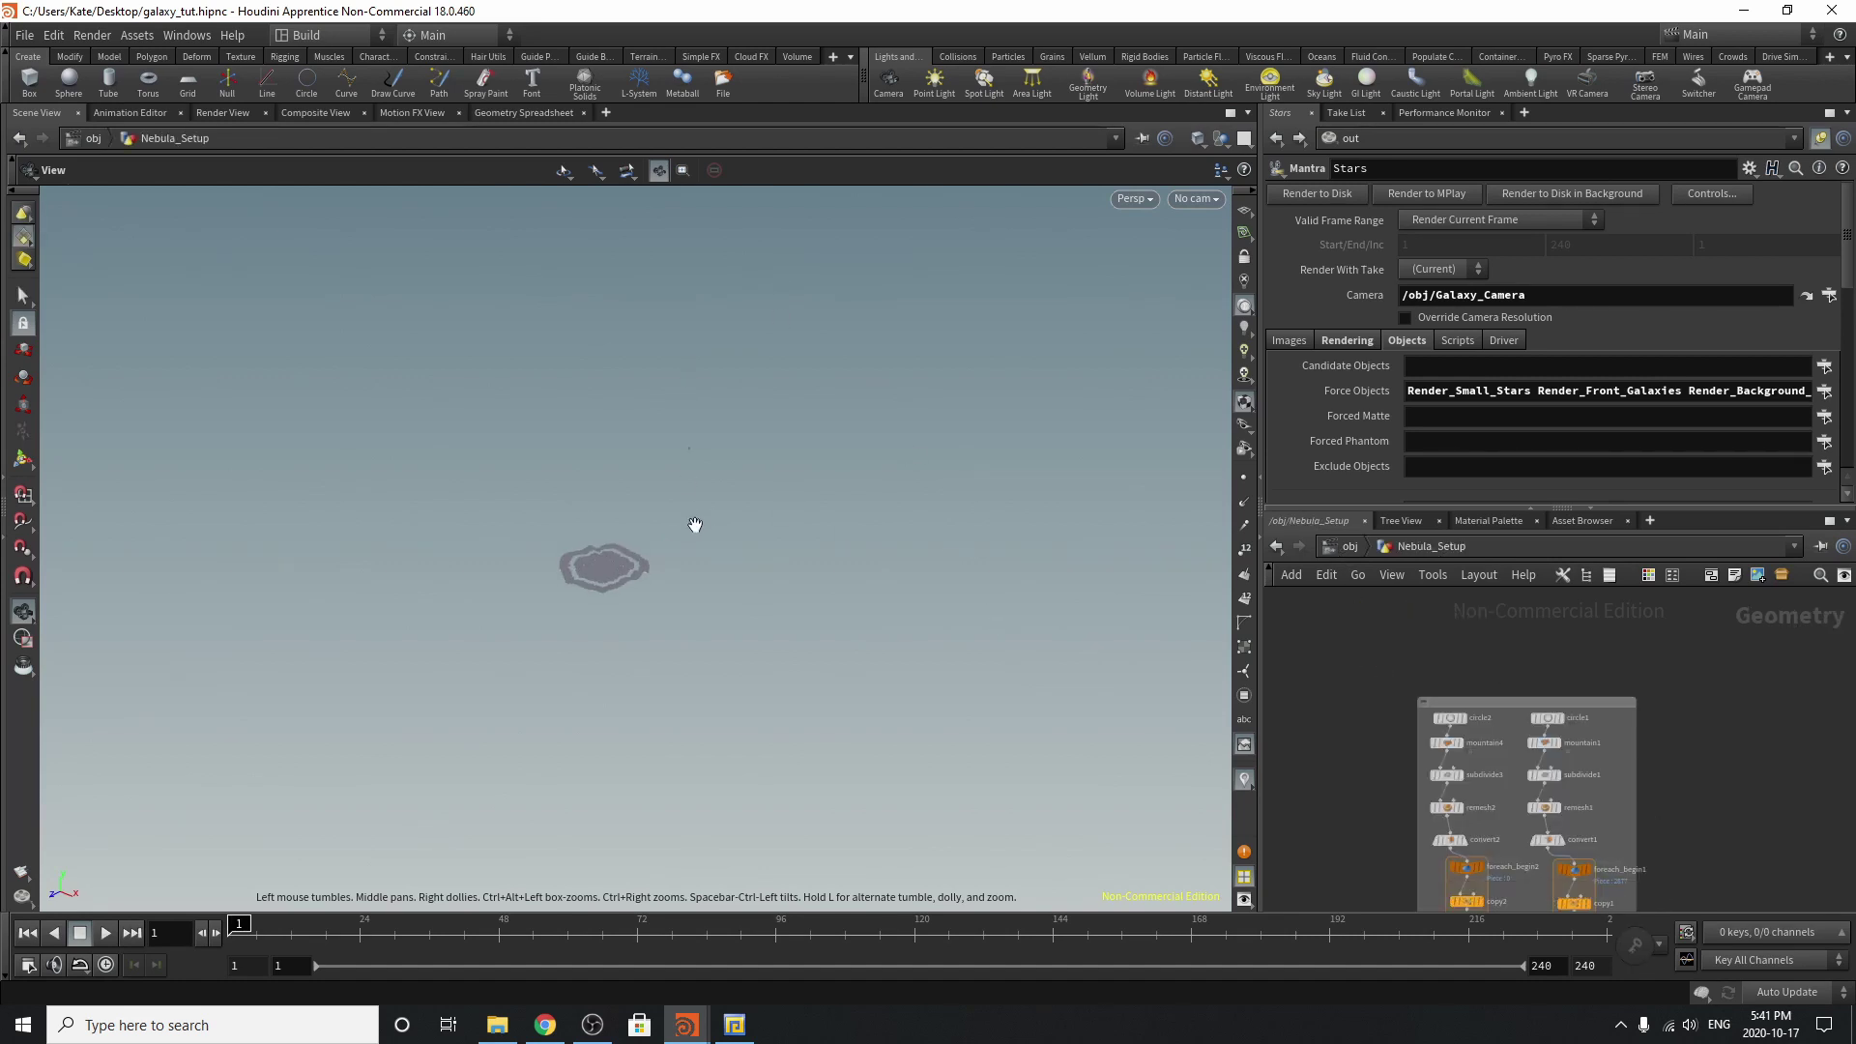
pyautogui.press('g')
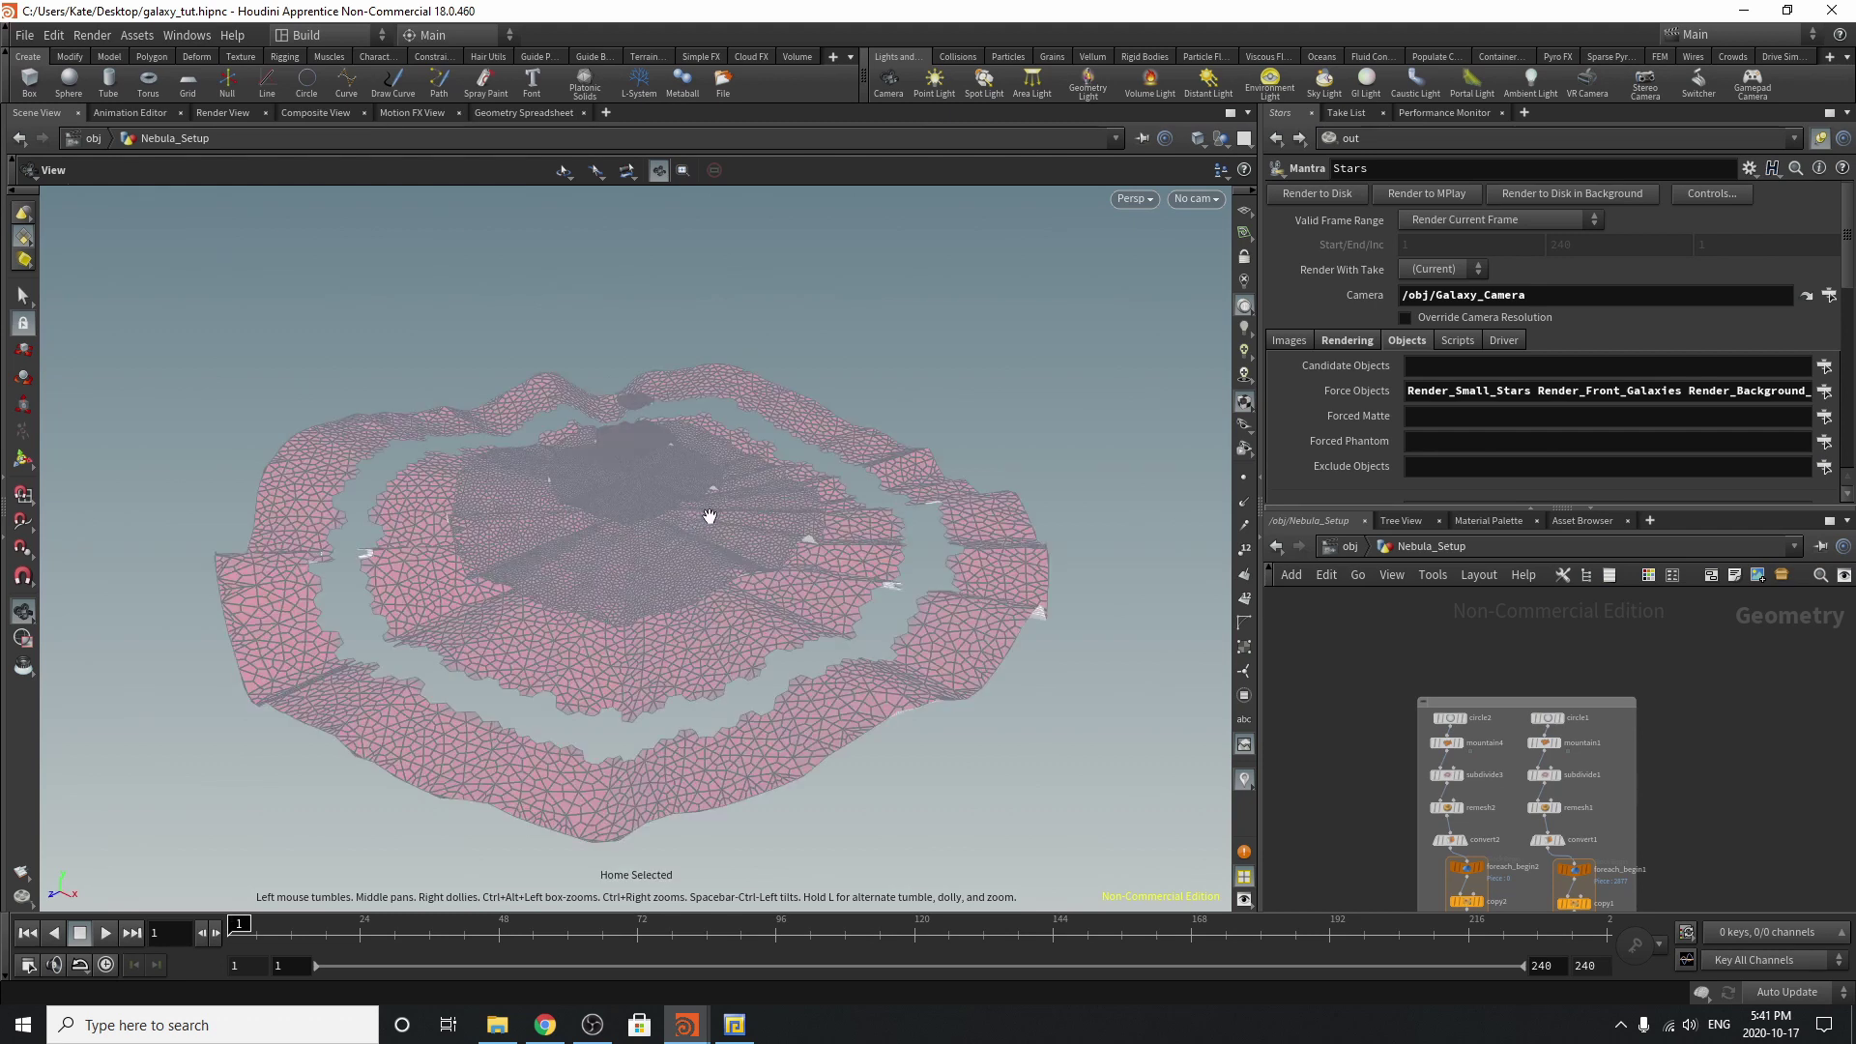
pyautogui.moveTo(708, 515); pyautogui.dragTo(990, 526)
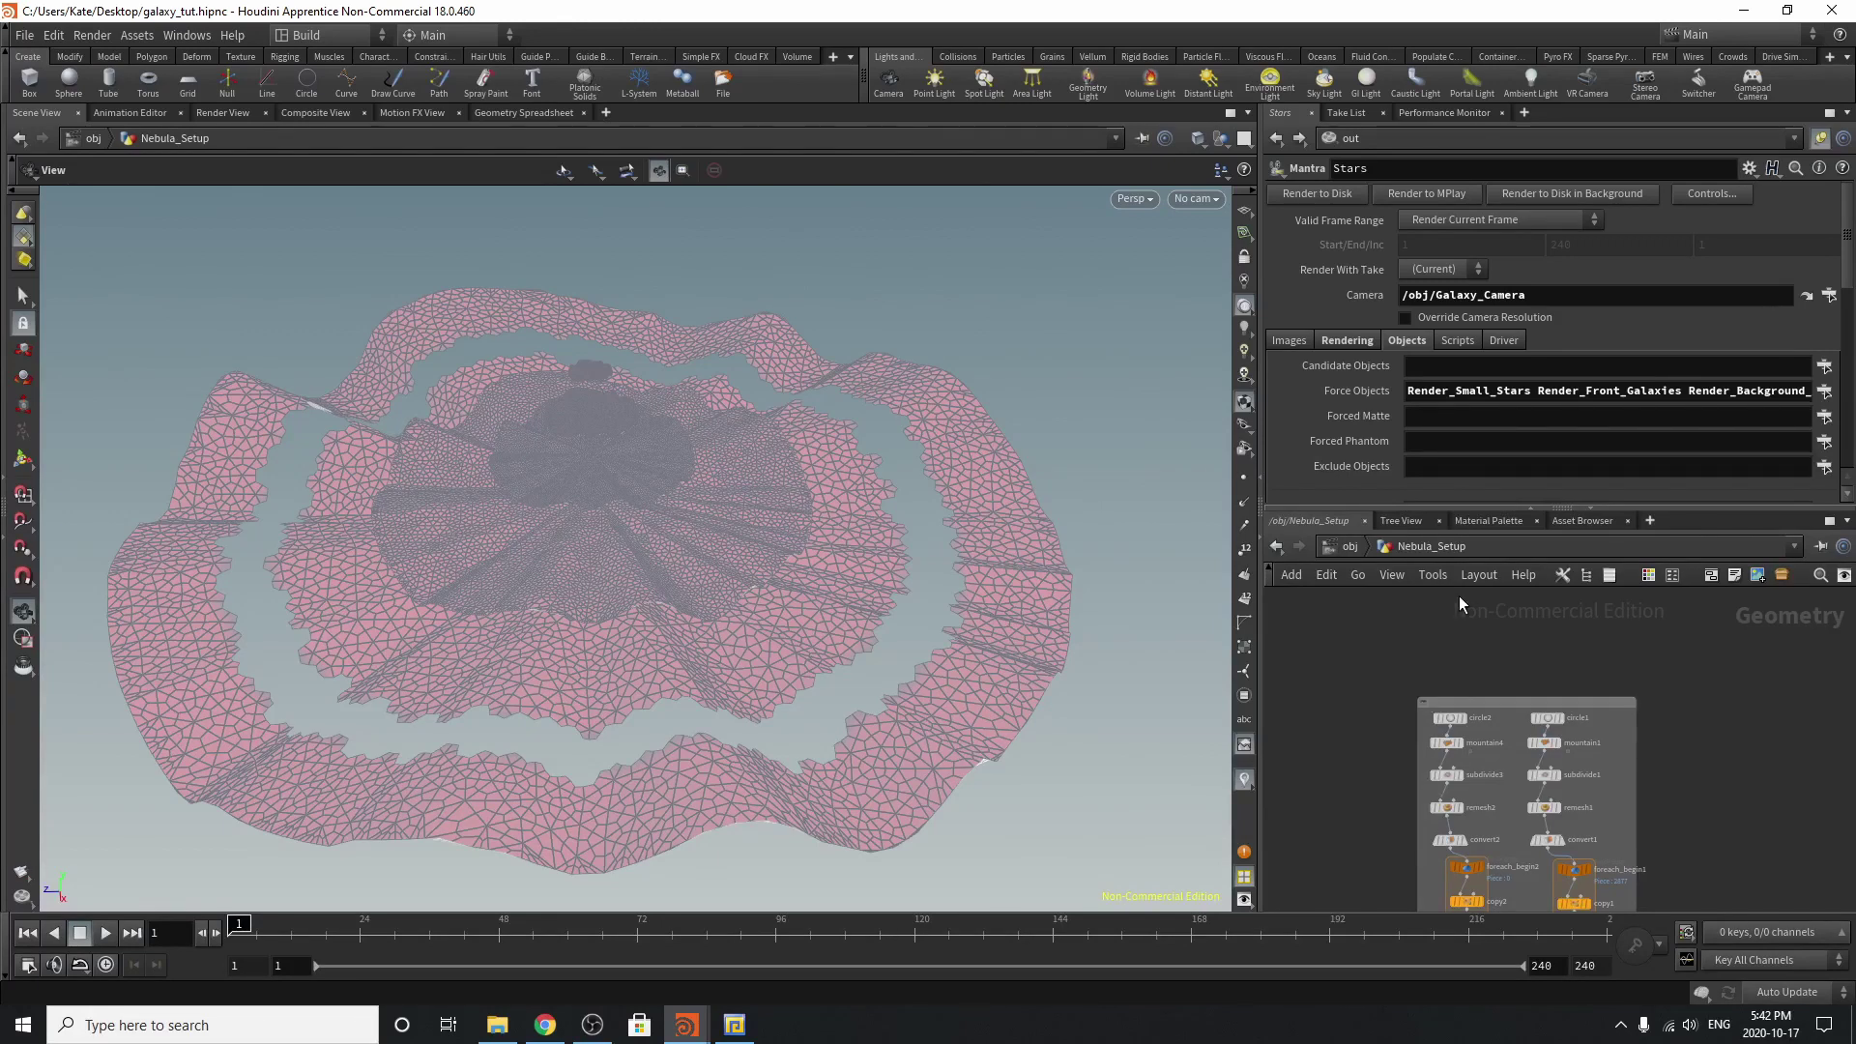
pyautogui.scroll(3, 1509, 696)
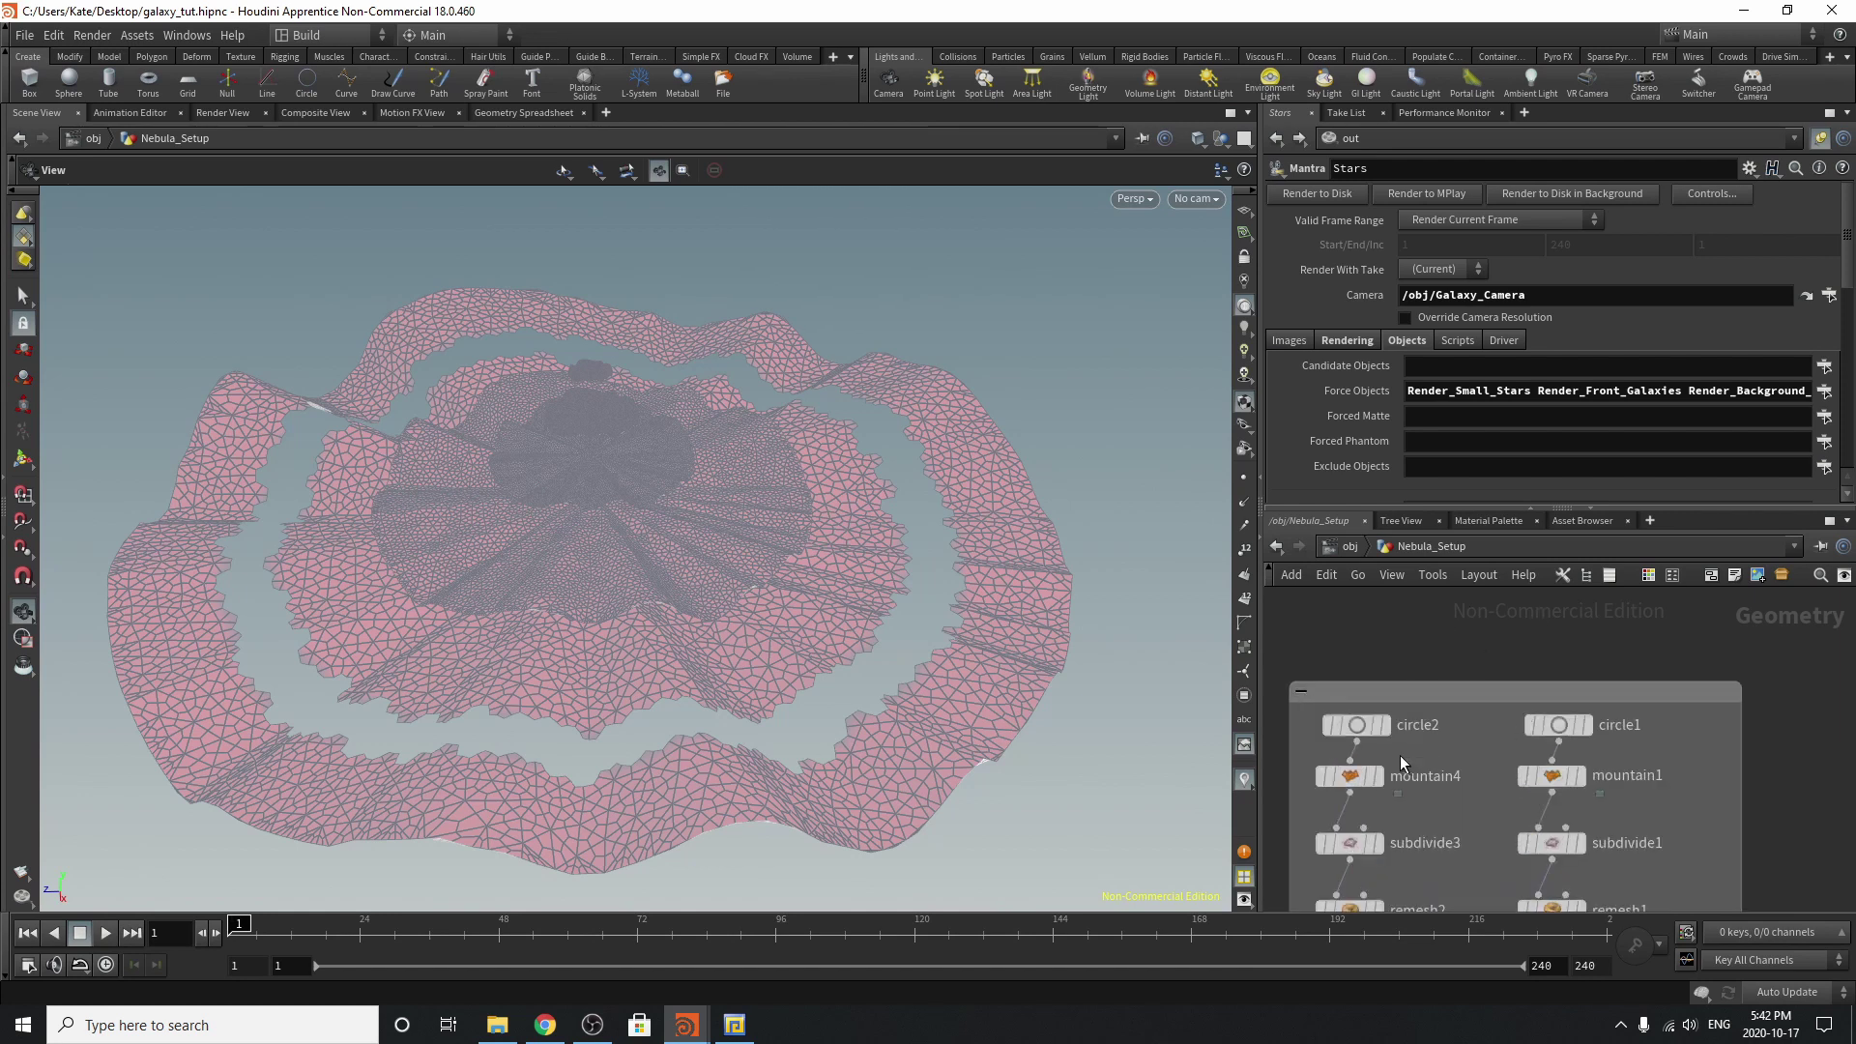
pyautogui.scroll(-4, 1518, 763)
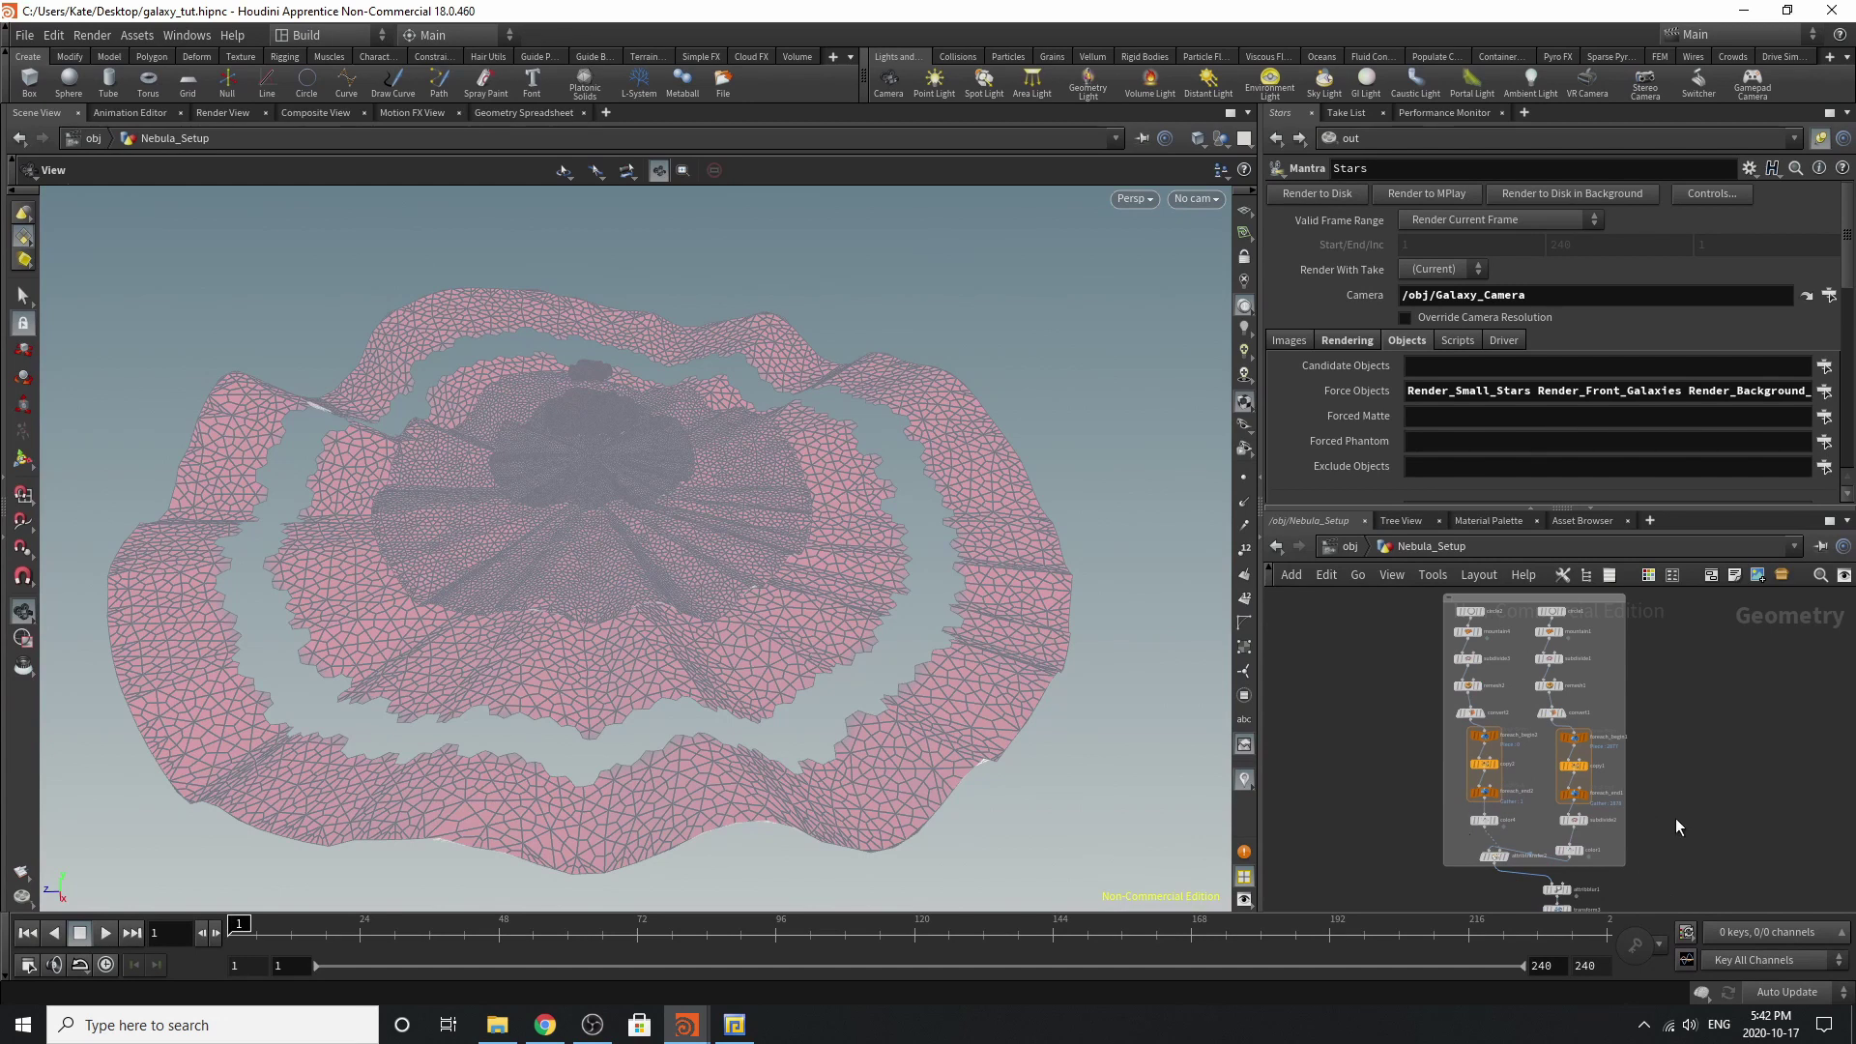
pyautogui.scroll(3, 1571, 876)
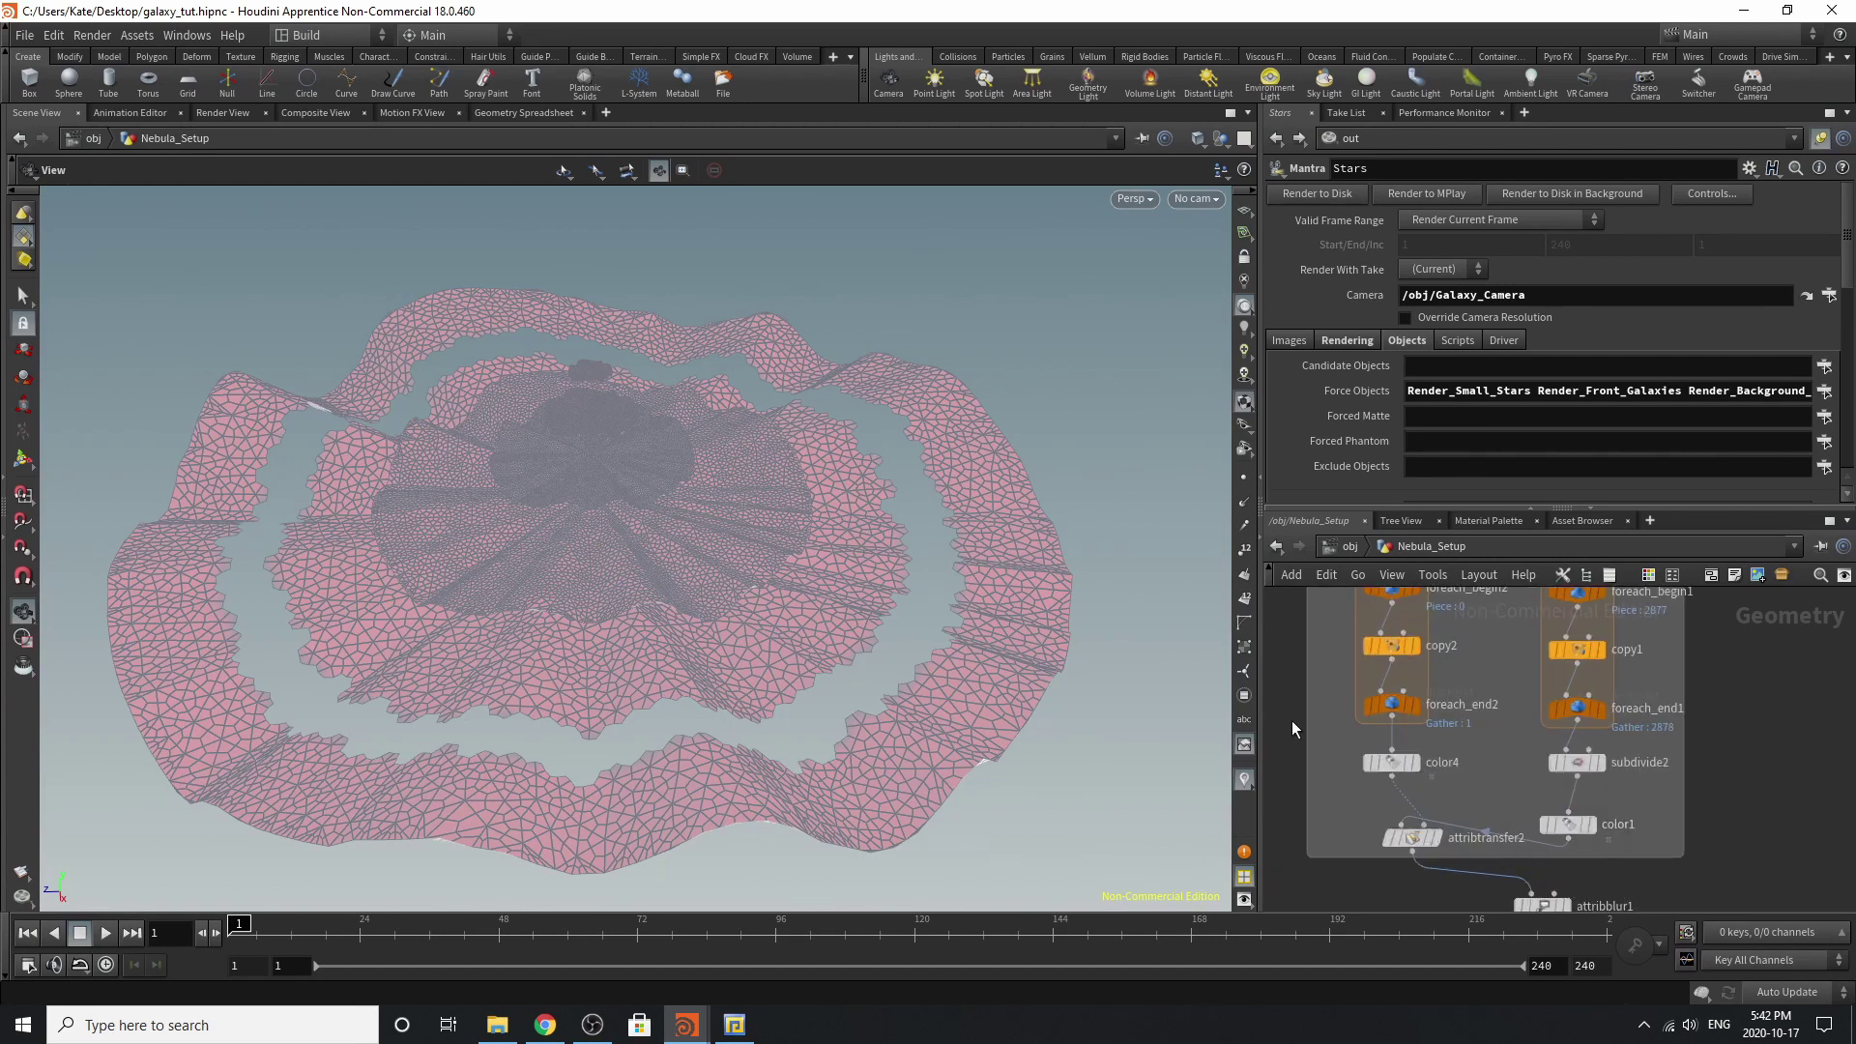
pyautogui.scroll(-5, 1569, 836)
pyautogui.scroll(3, 1564, 769)
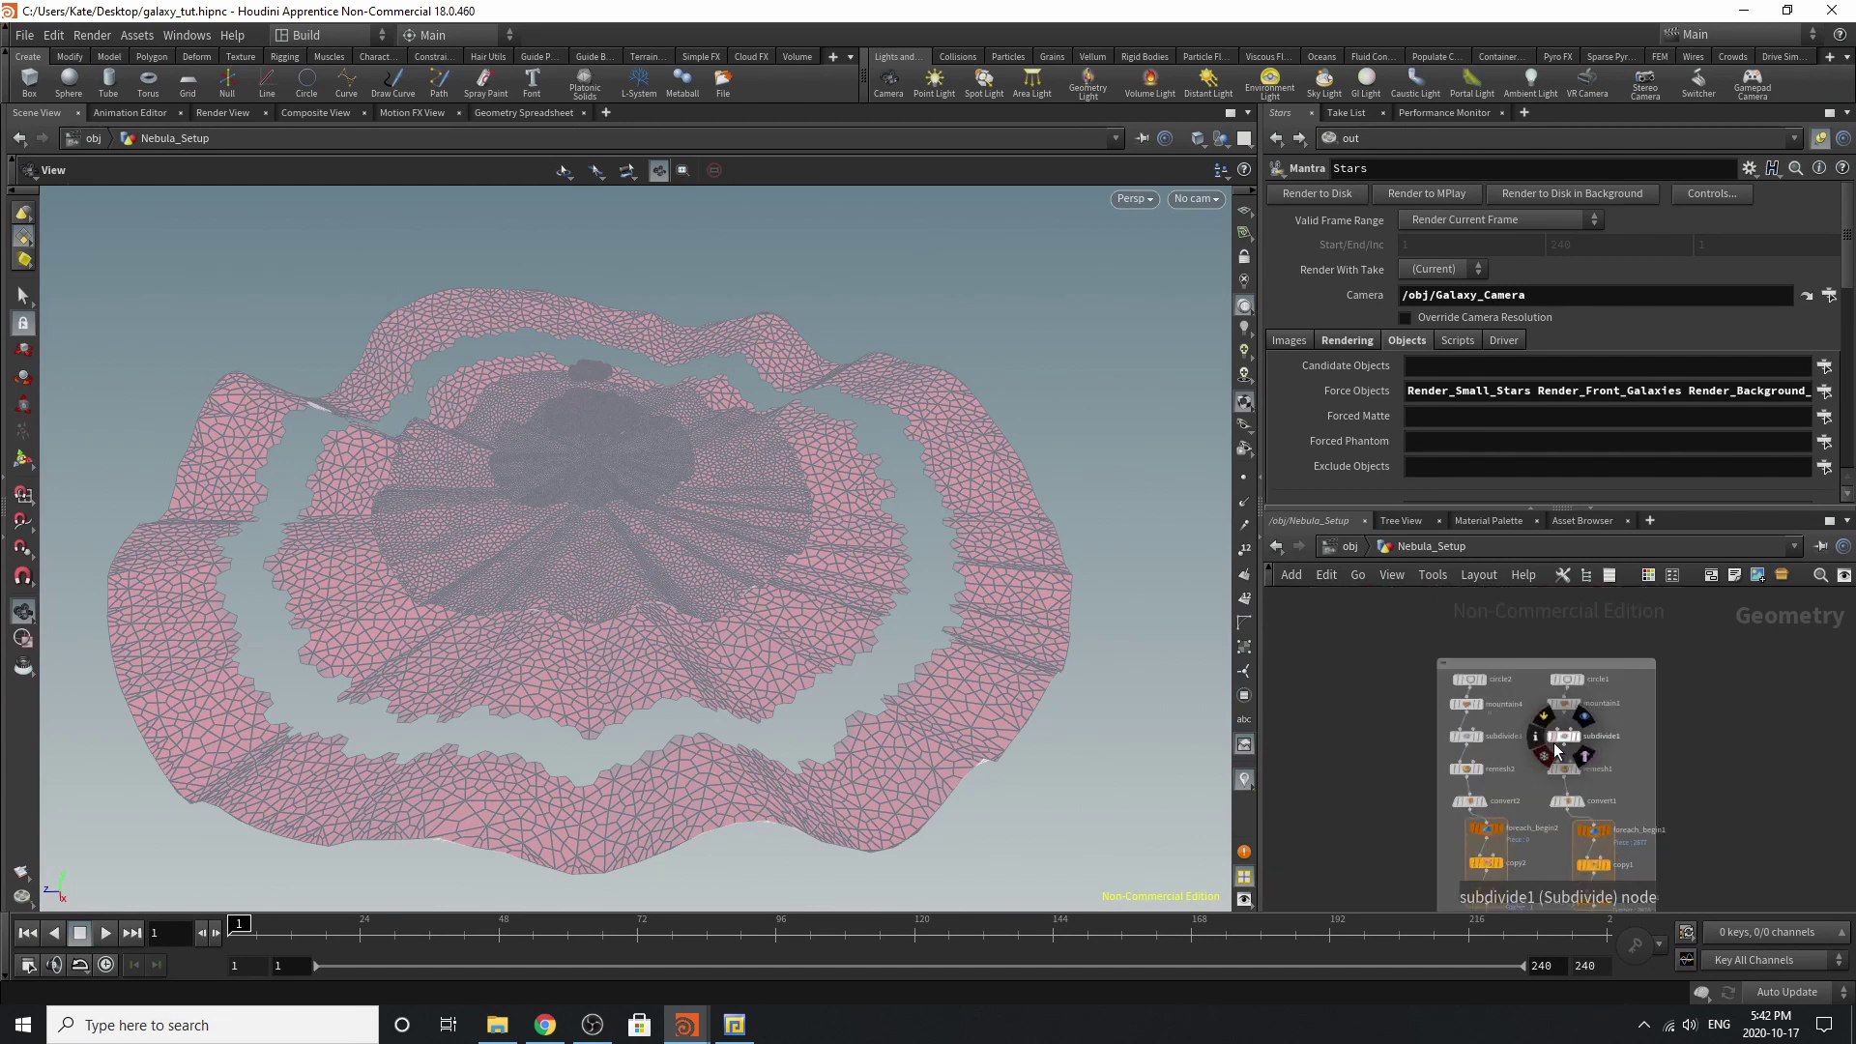
pyautogui.scroll(3, 1549, 676)
# Display the circle1 node in the viewport and unpin the parameter pane so it shows the node's settings.
pyautogui.click(1636, 682)
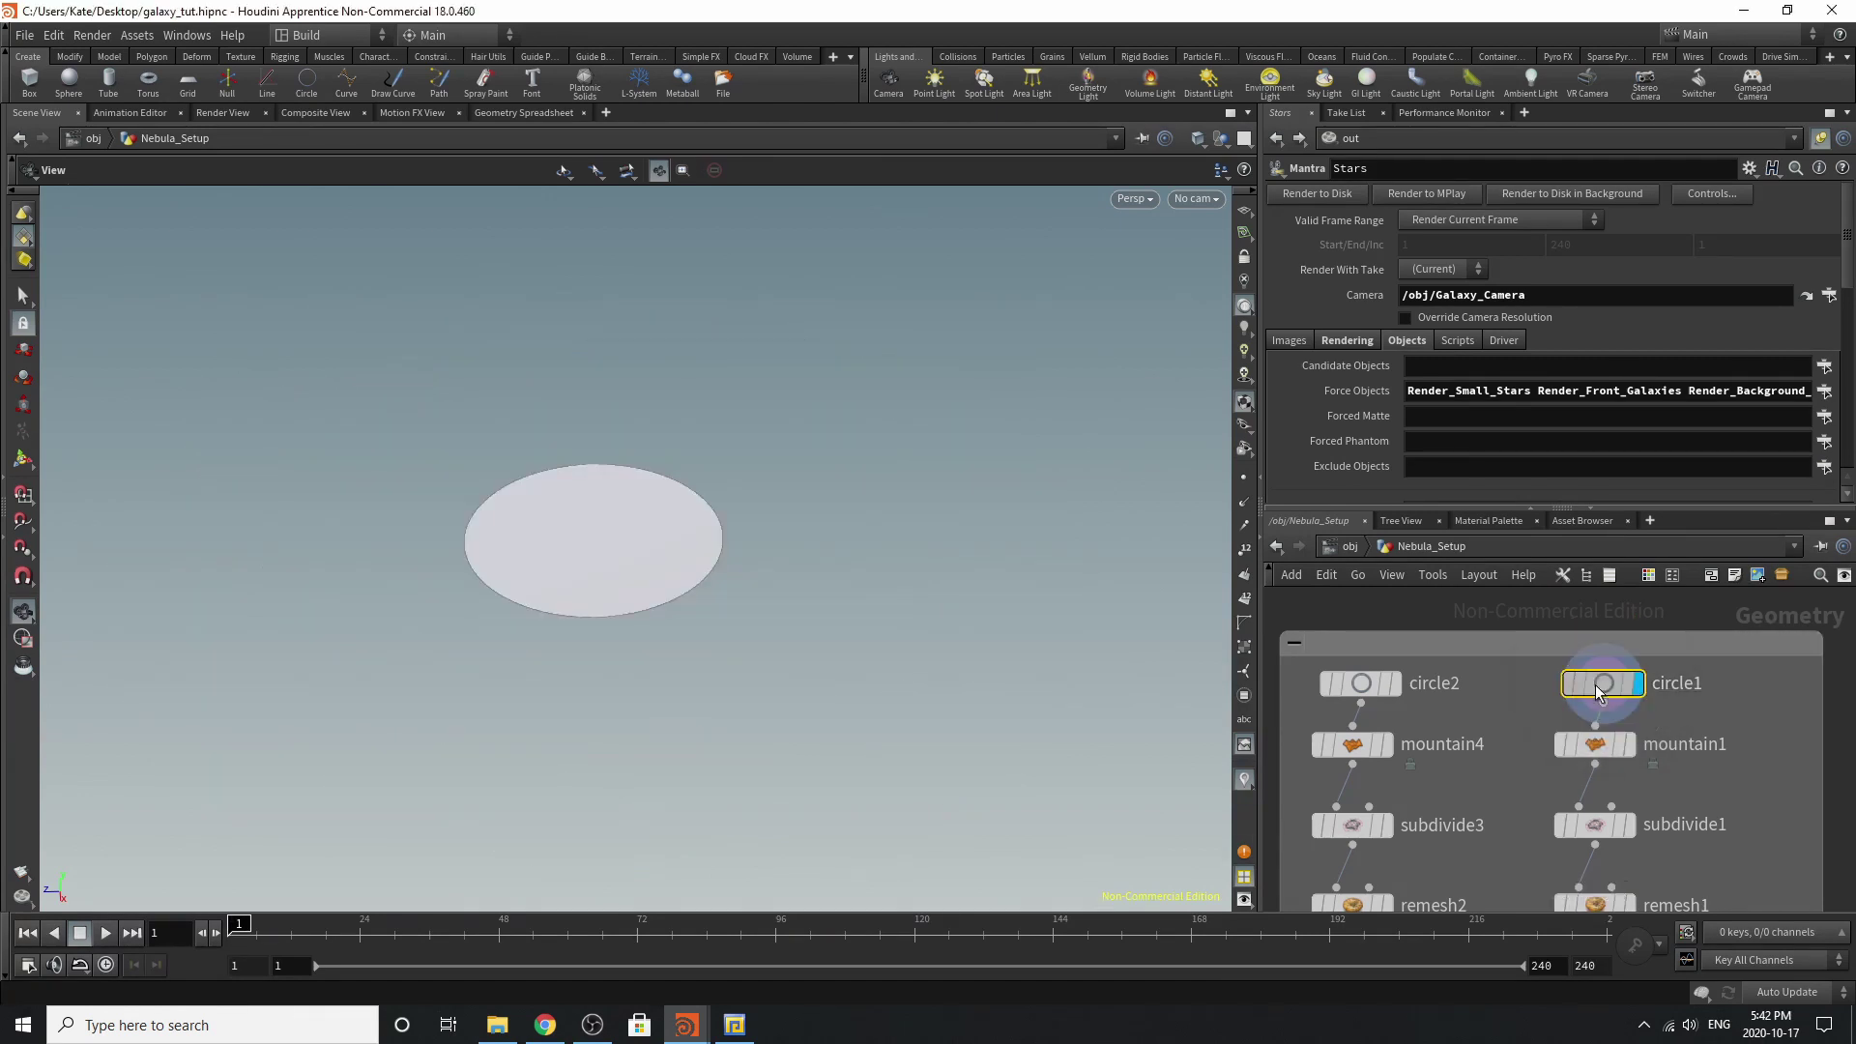
pyautogui.click(1820, 139)
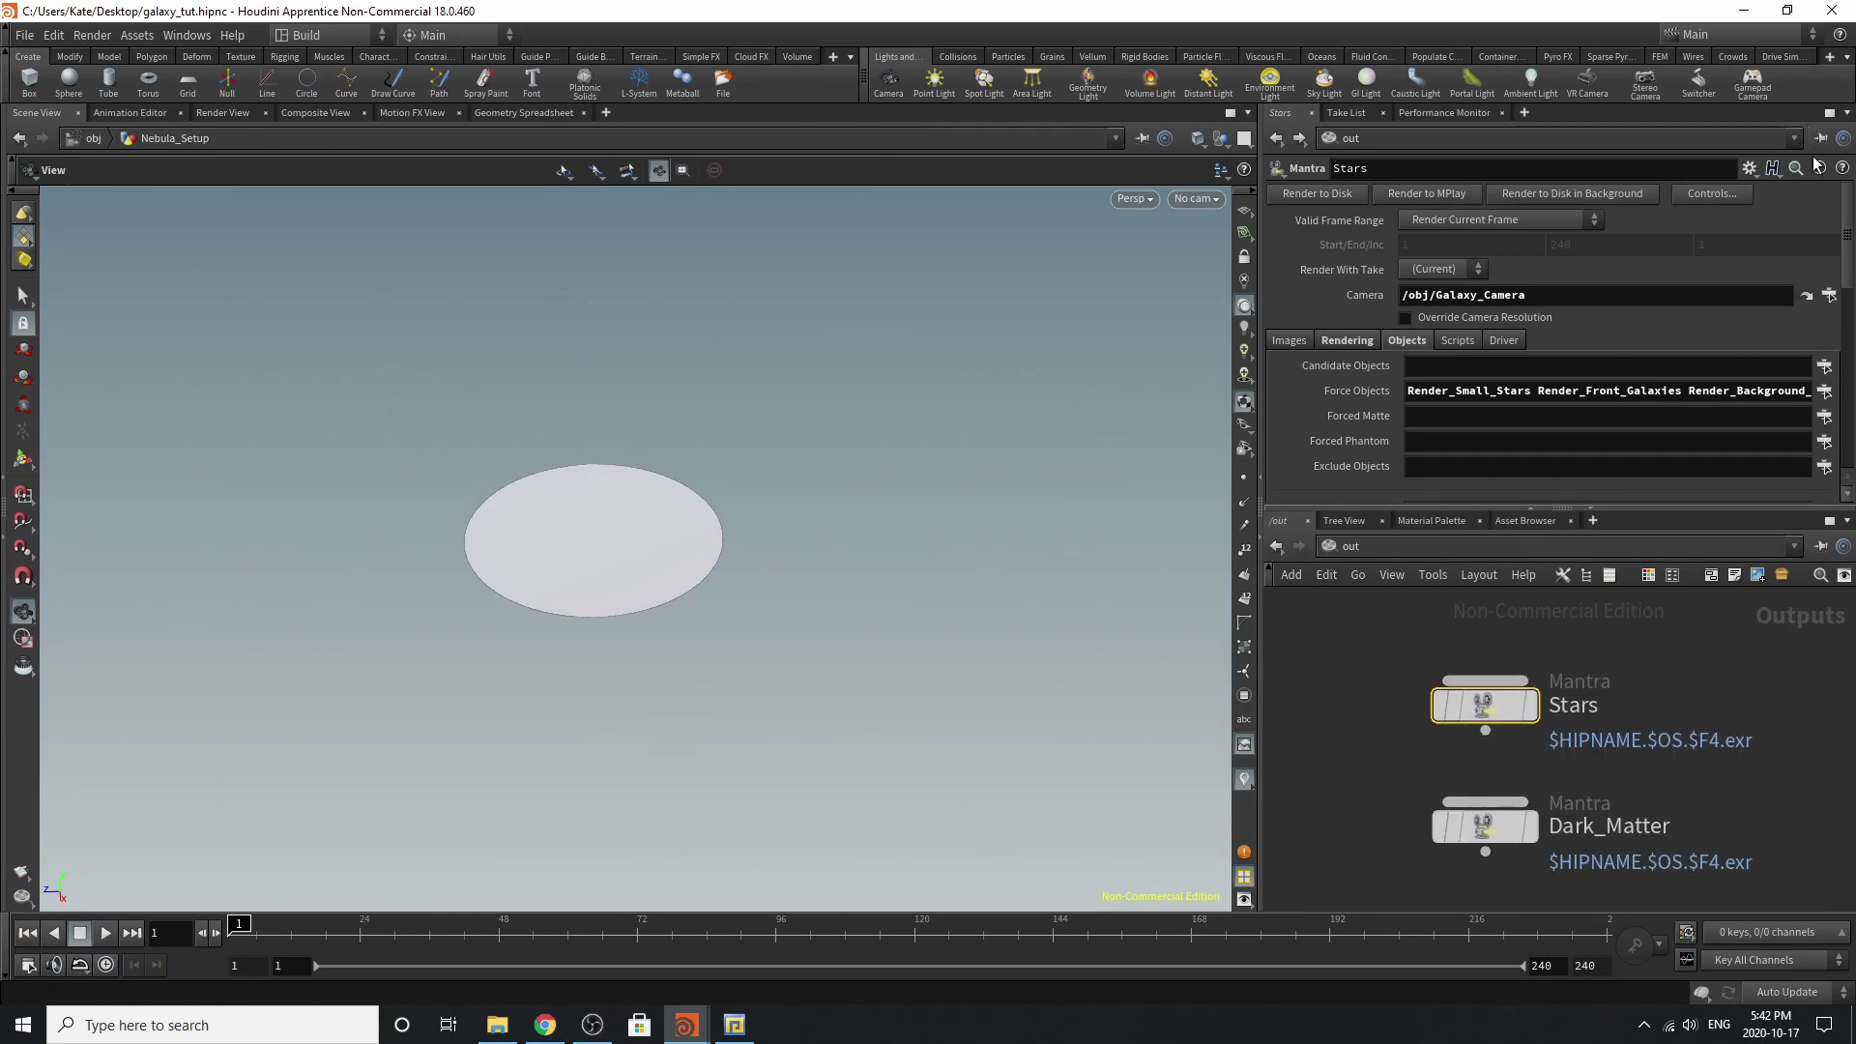
pyautogui.click(1277, 547)
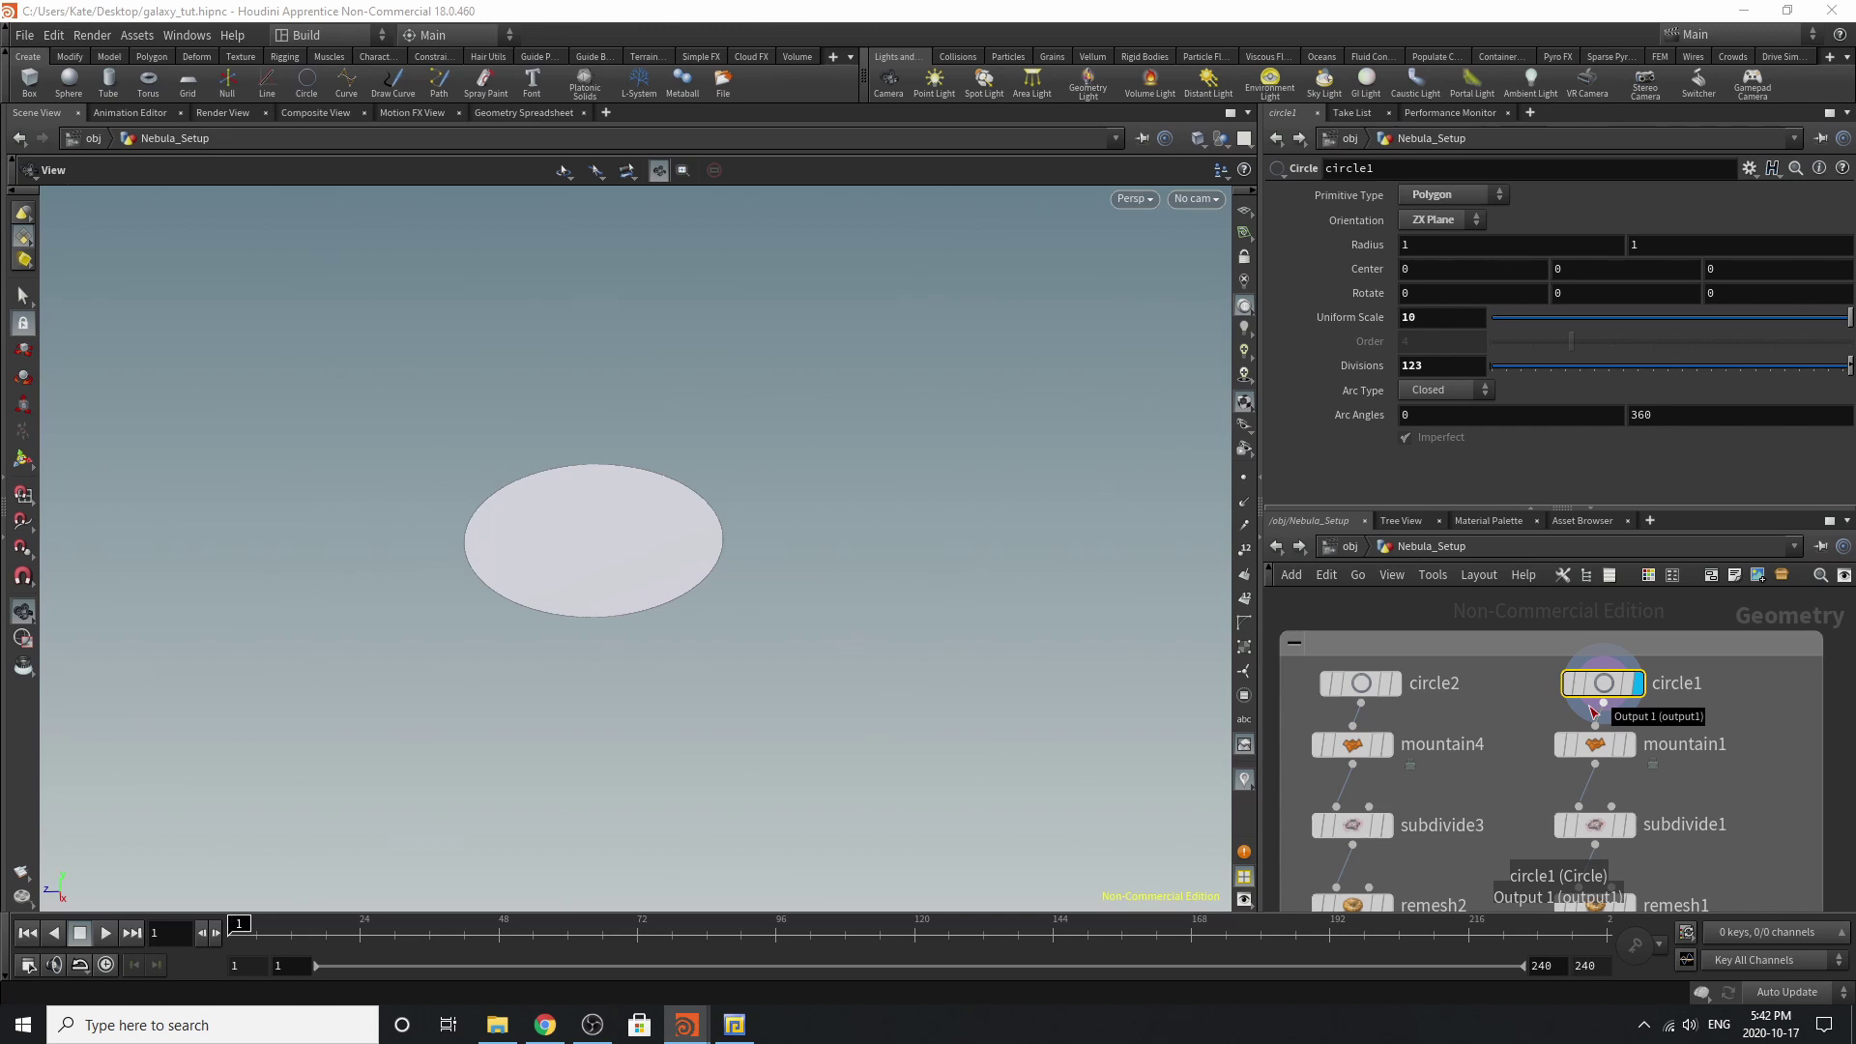
# Compare the circle1 and circle2 nodes' primitive type, scale, divisions and arc type, displaying each shape in the viewport.
pyautogui.click(1396, 684)
pyautogui.click(1358, 686)
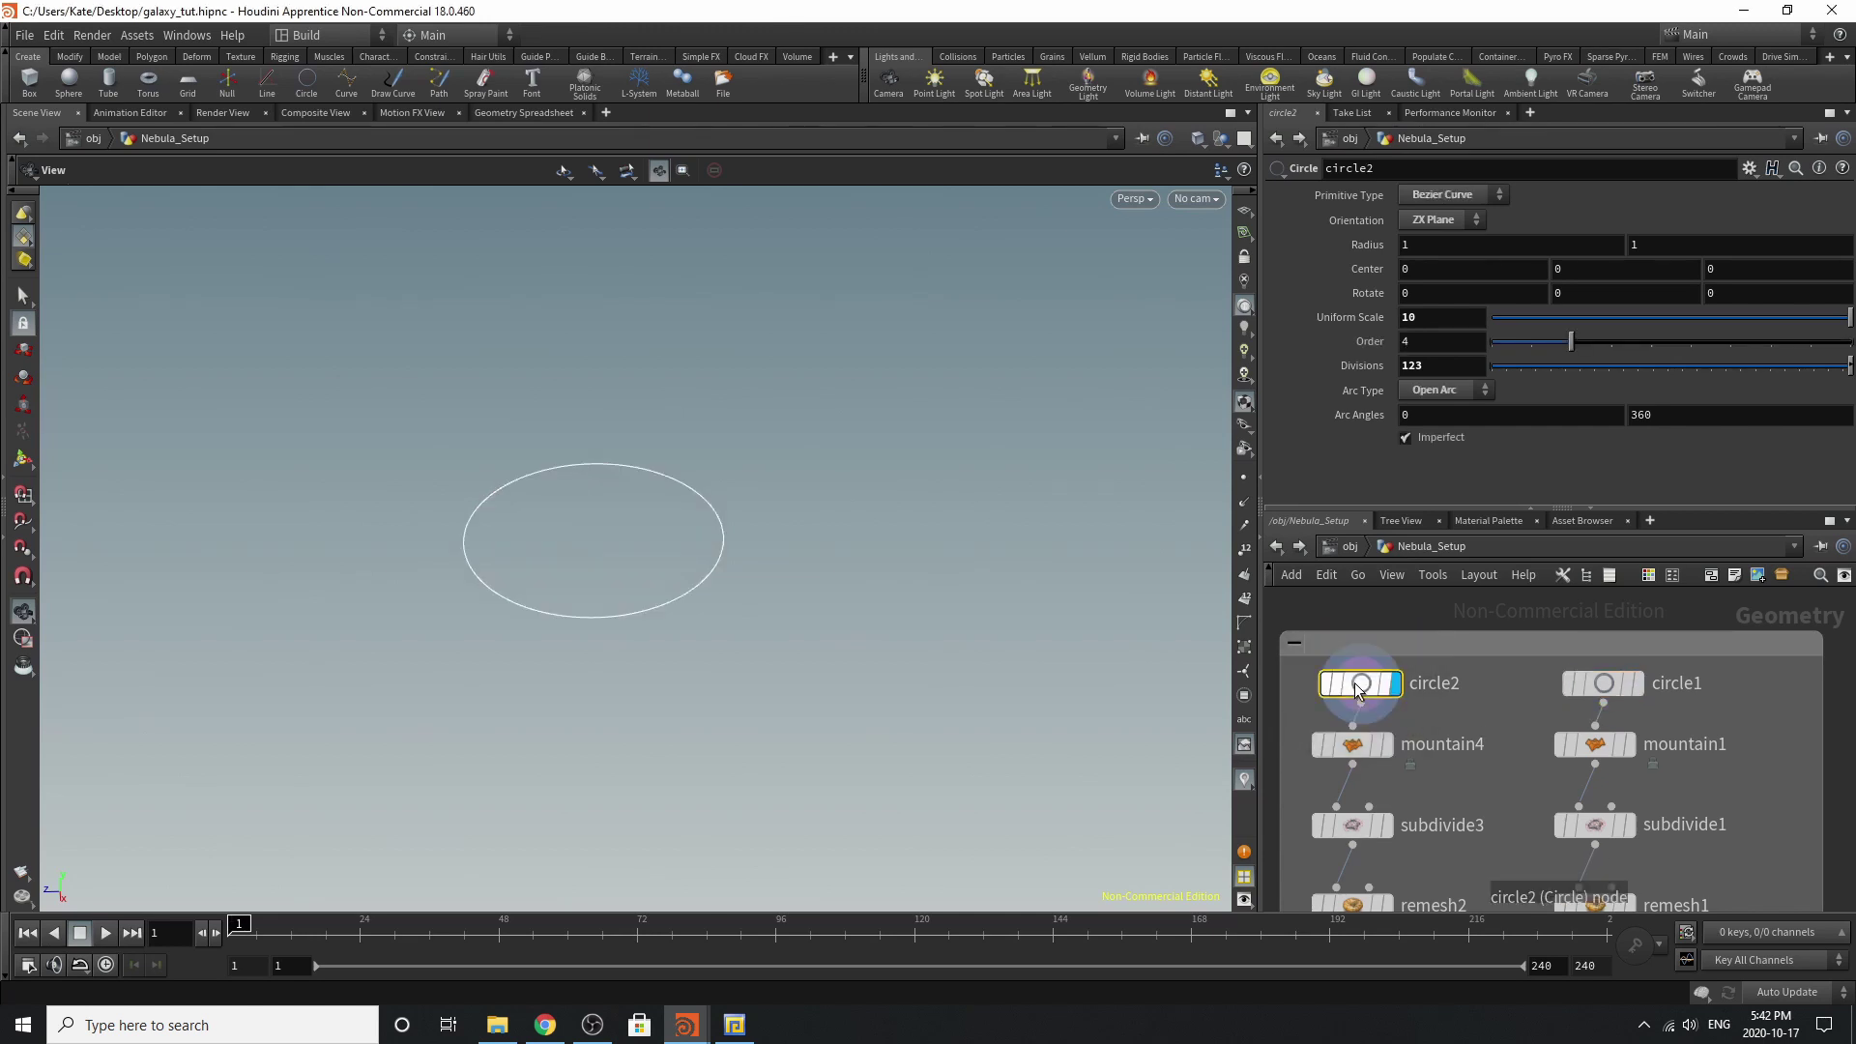
pyautogui.click(1619, 694)
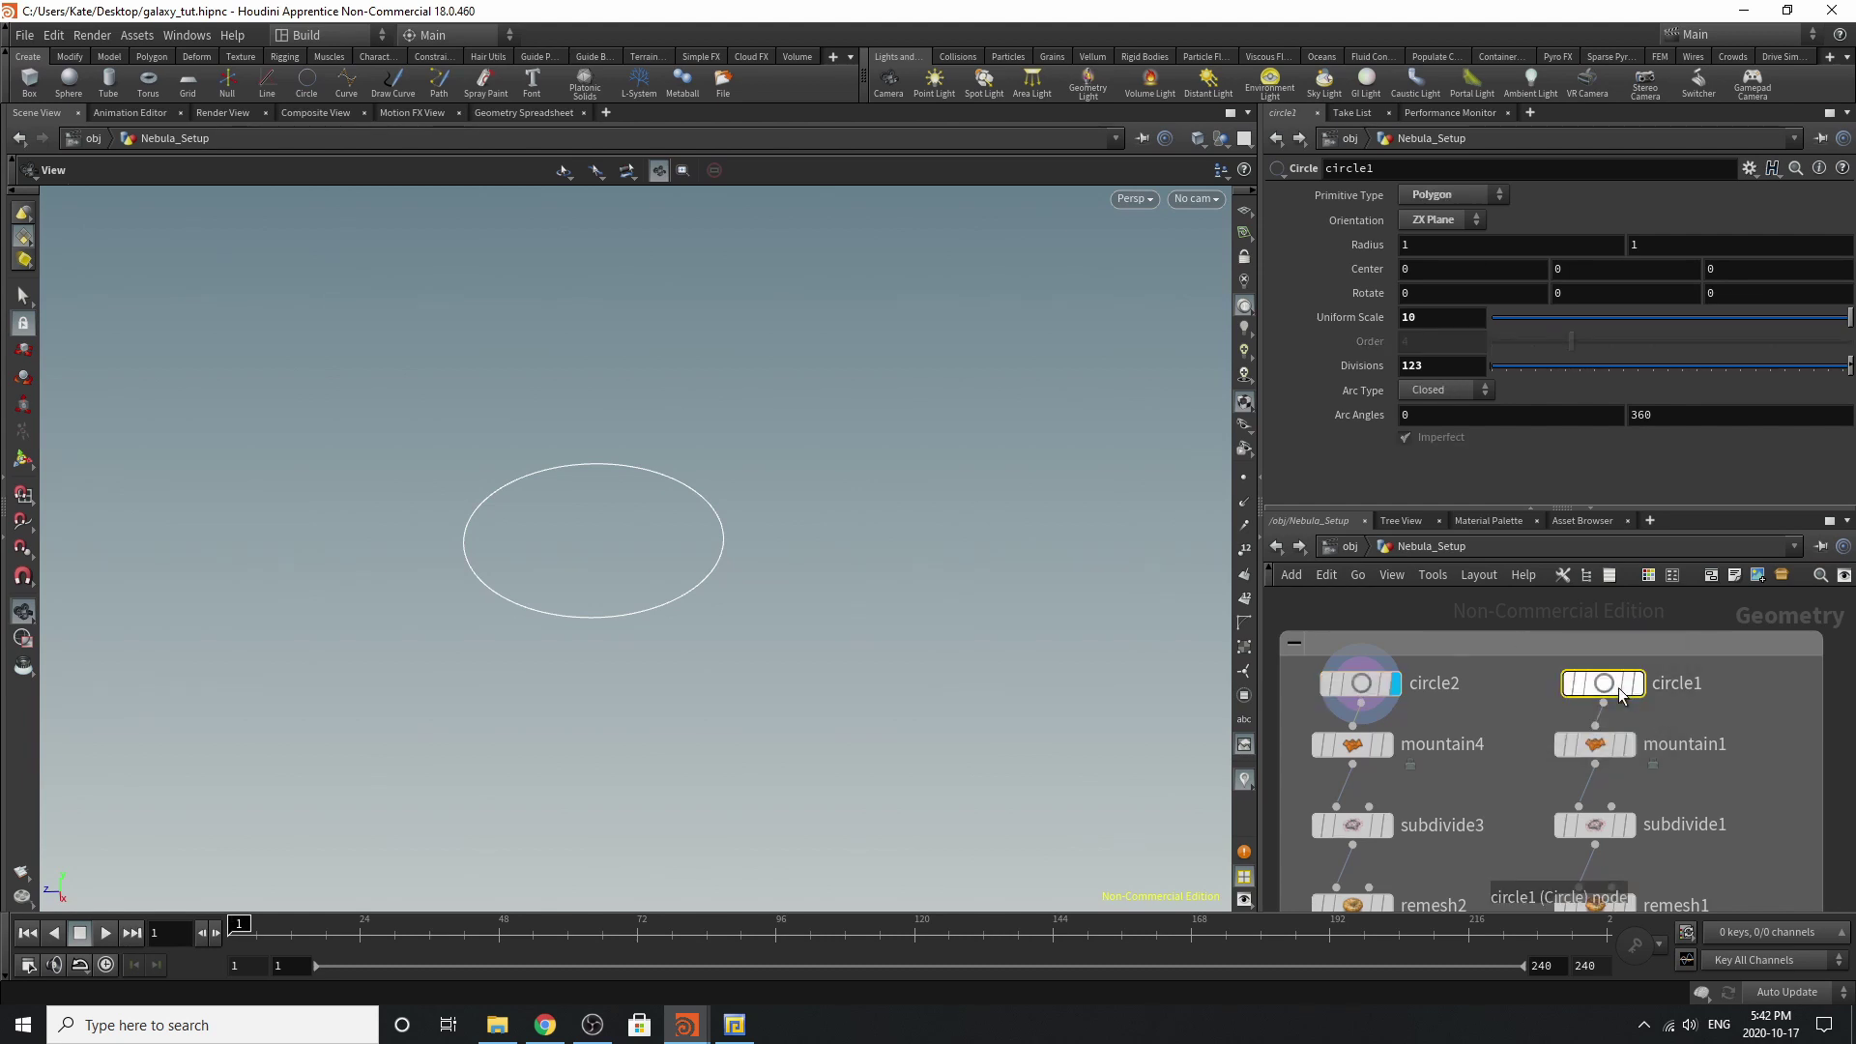
pyautogui.click(1367, 686)
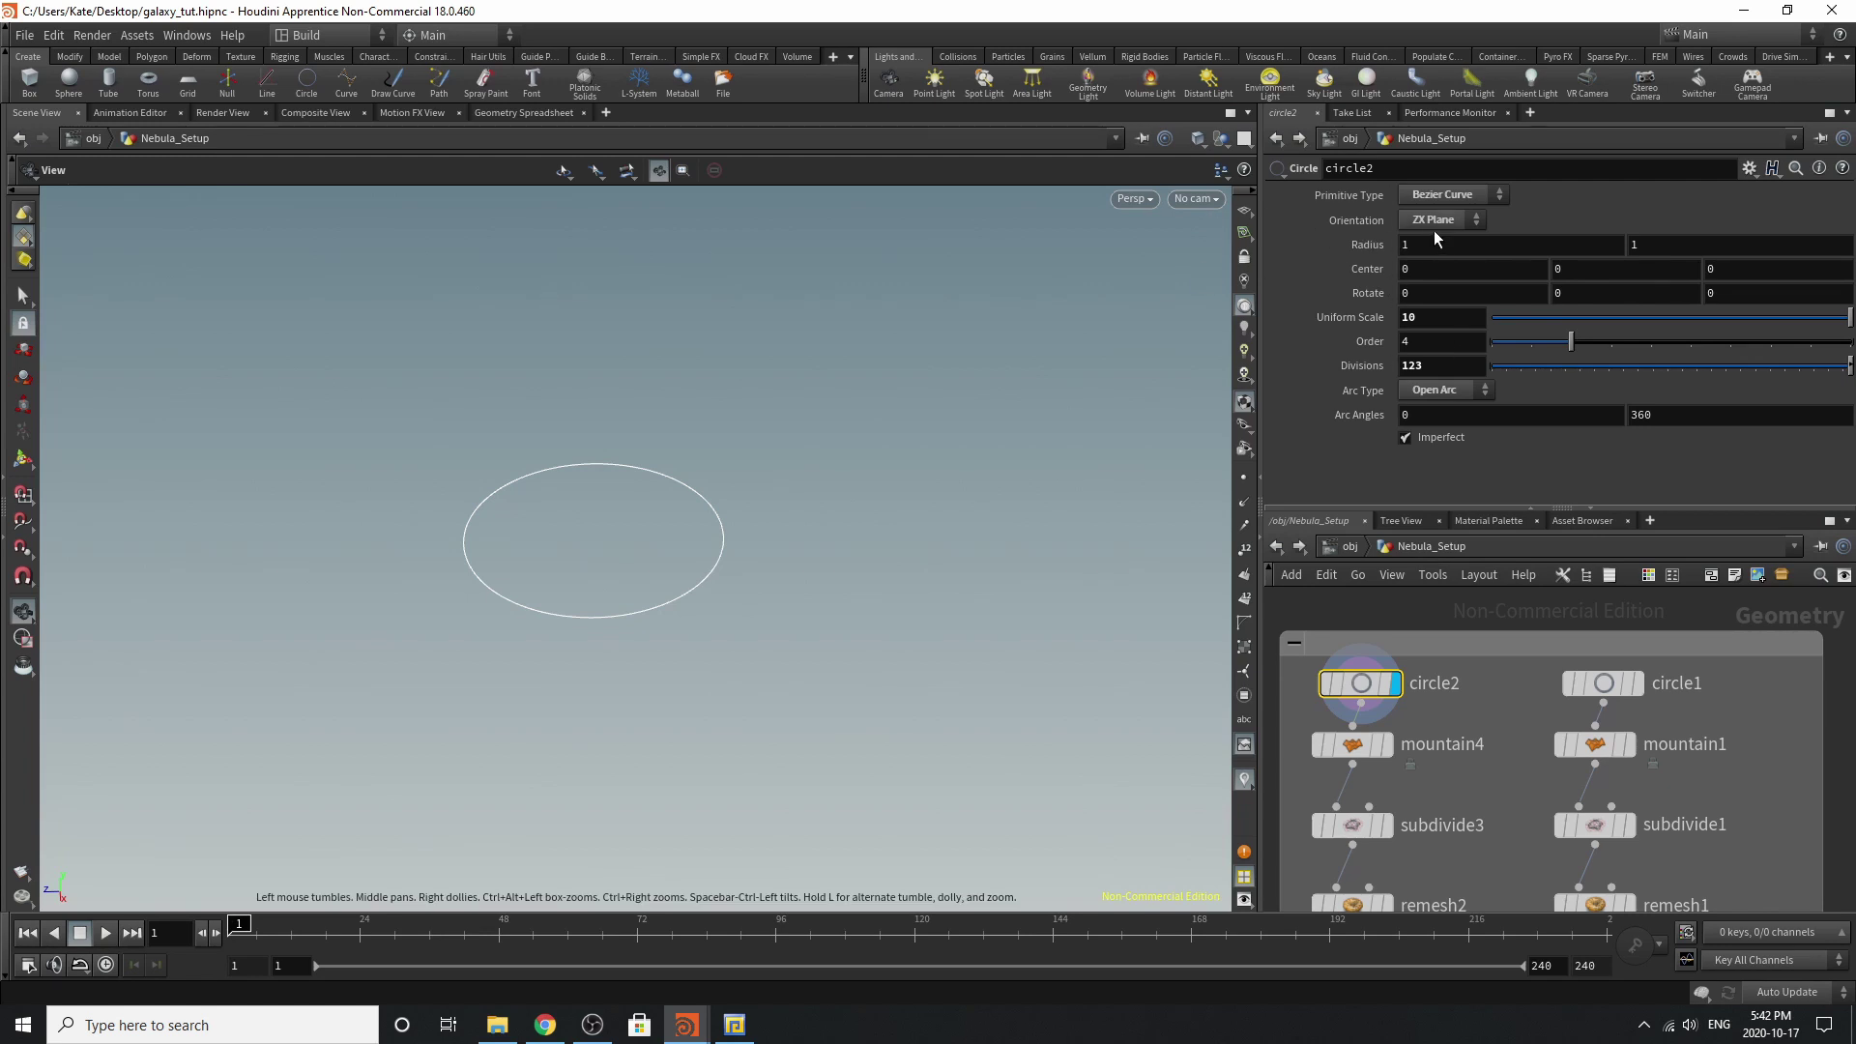
pyautogui.click(1606, 683)
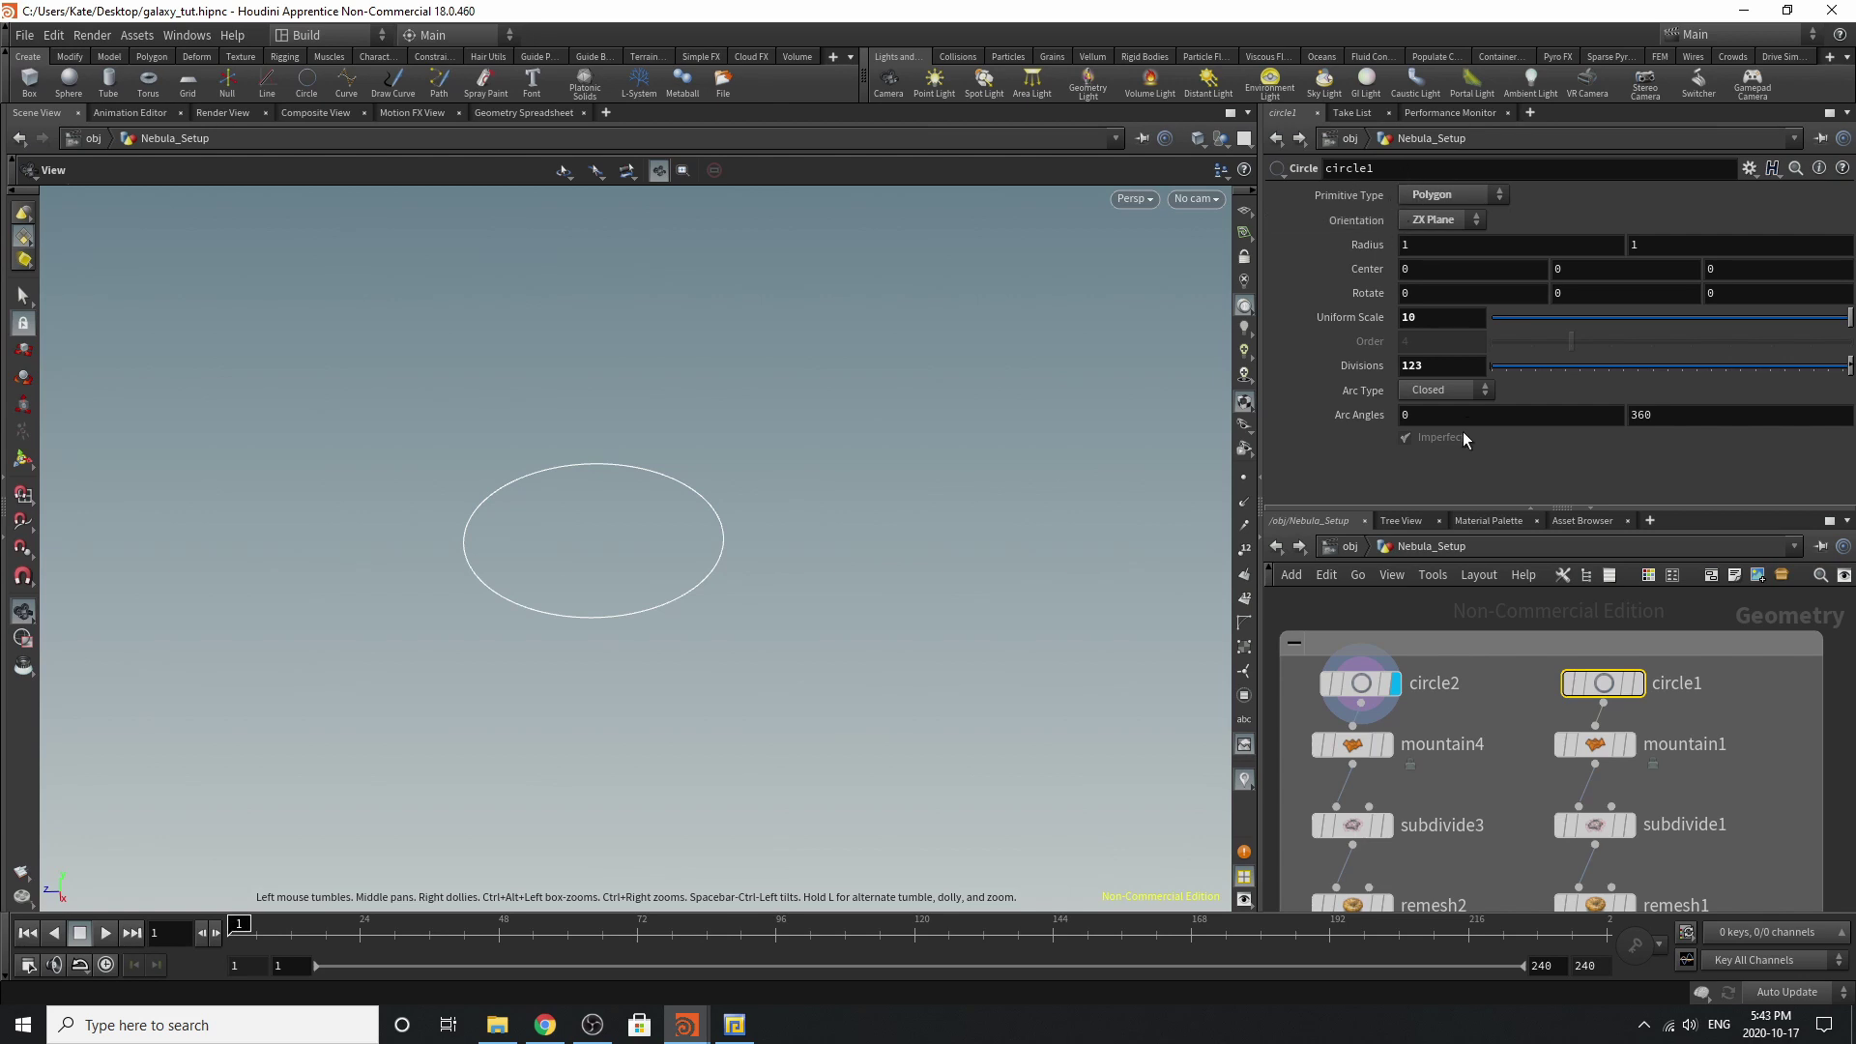
pyautogui.click(1639, 685)
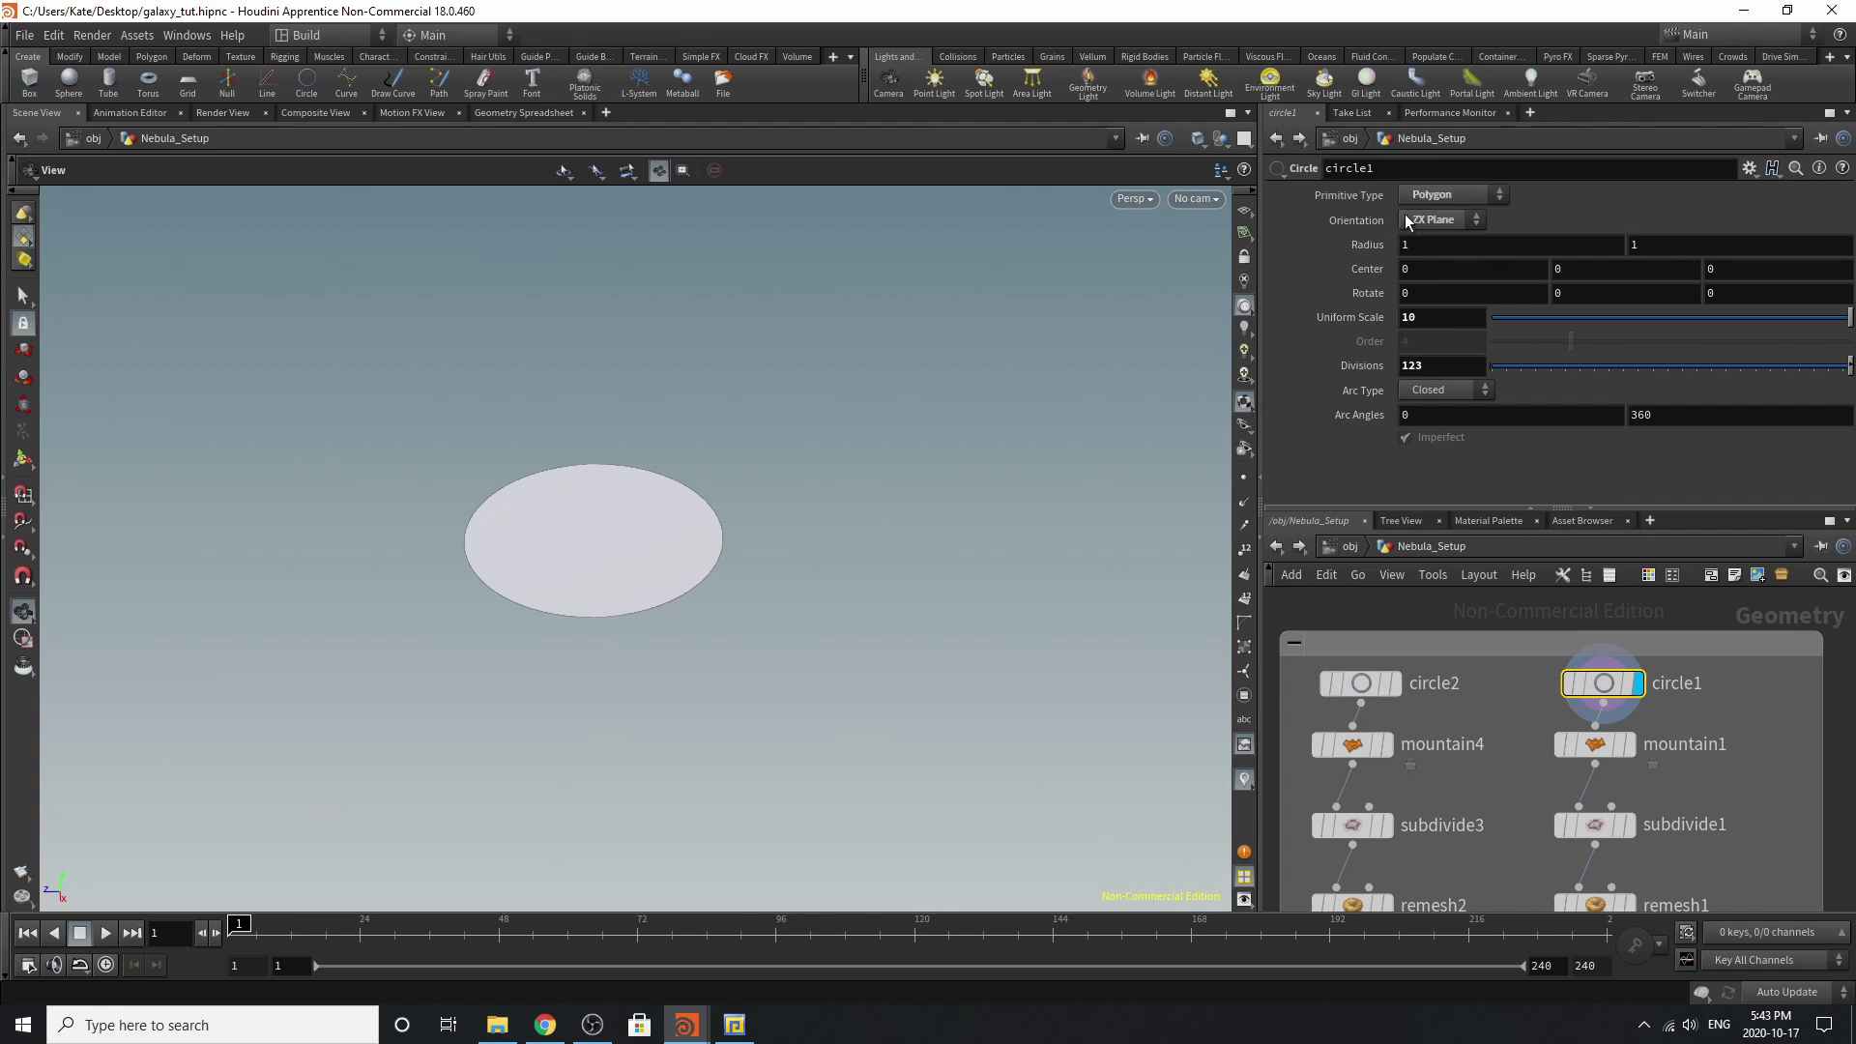
pyautogui.click(1395, 685)
pyautogui.click(1352, 686)
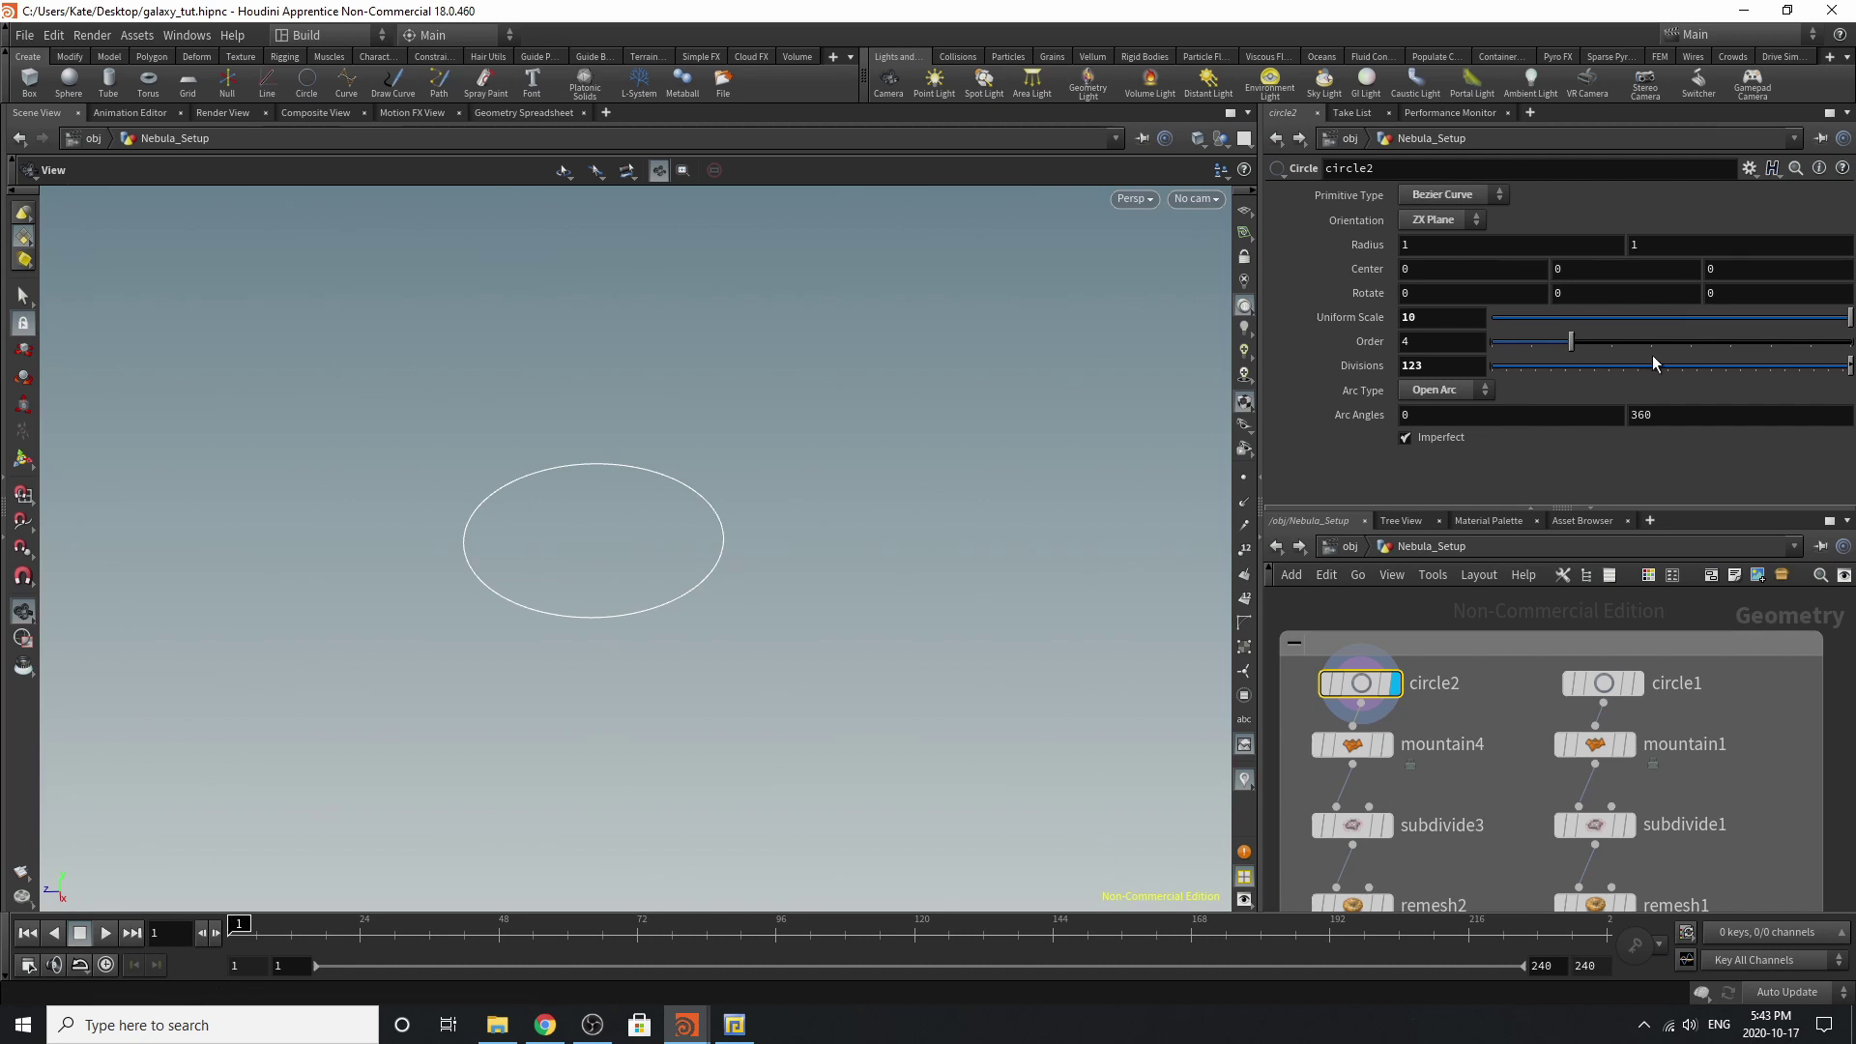
# Display the mountain1 node and examine its height, element size and noise settings.
pyautogui.click(1632, 745)
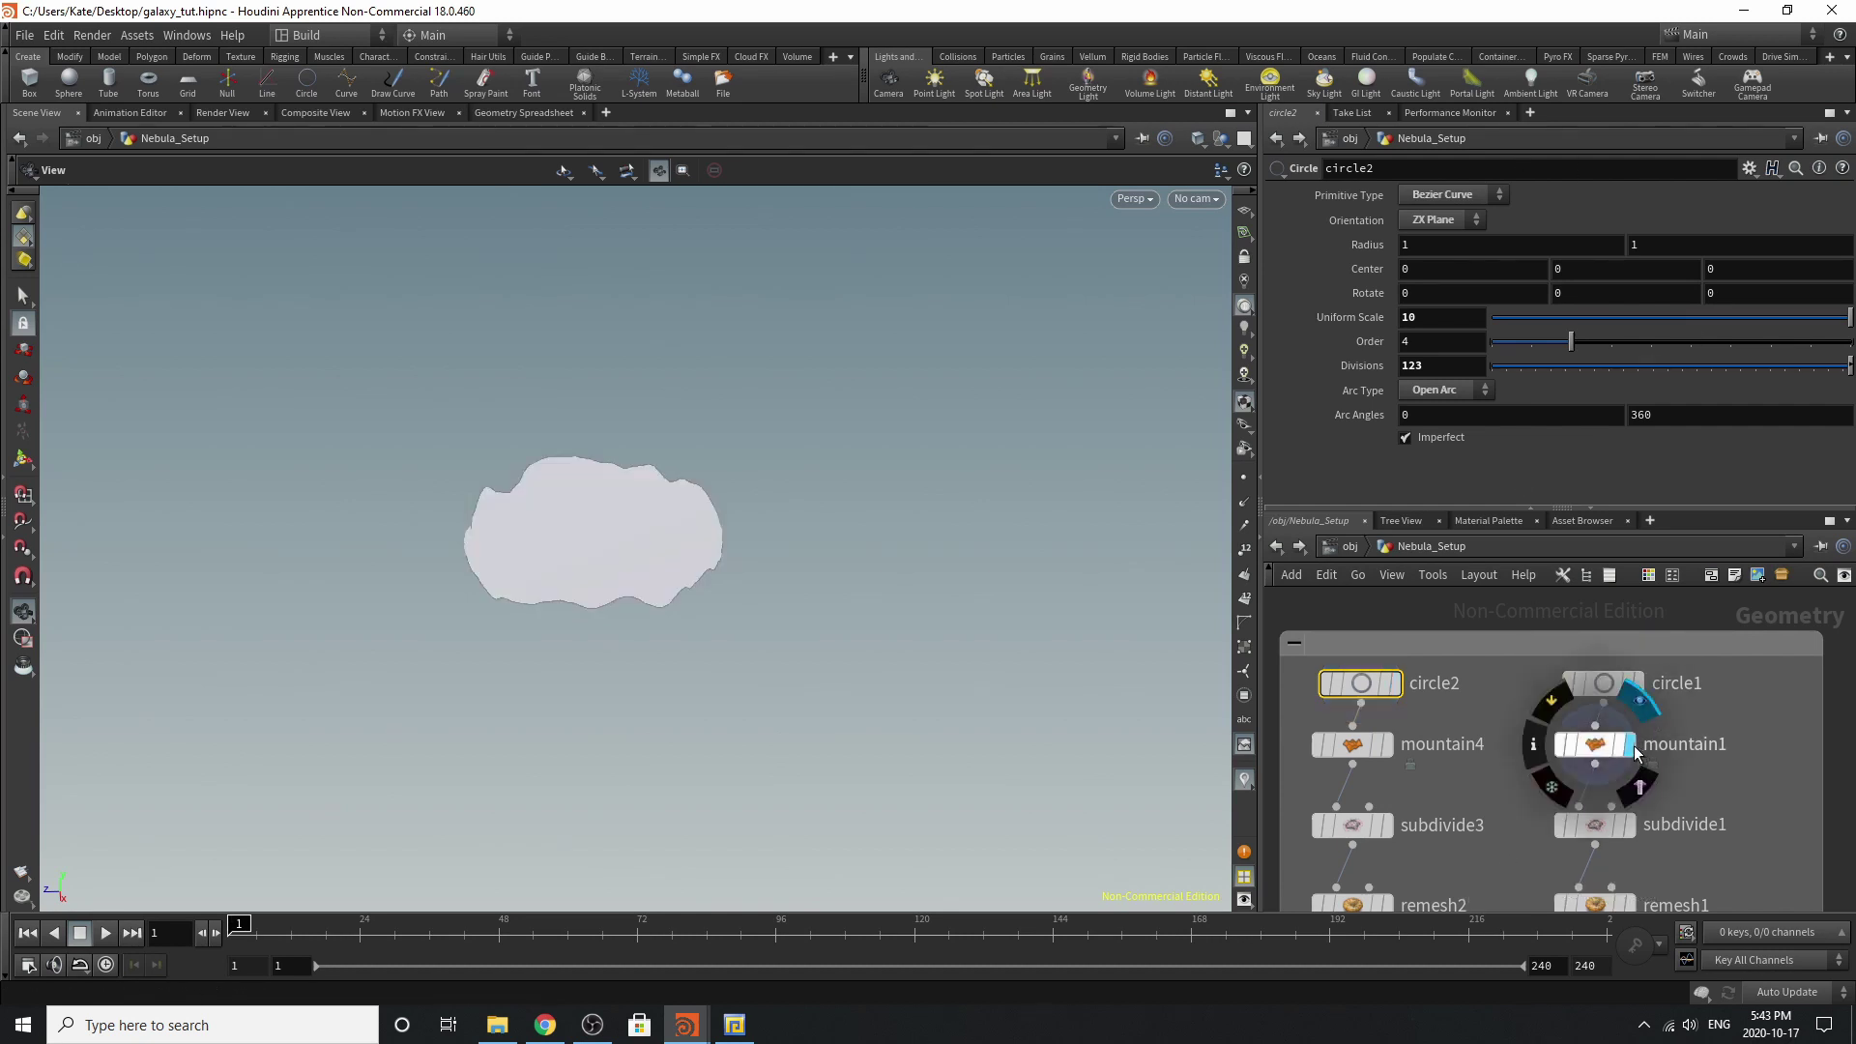
pyautogui.click(1609, 748)
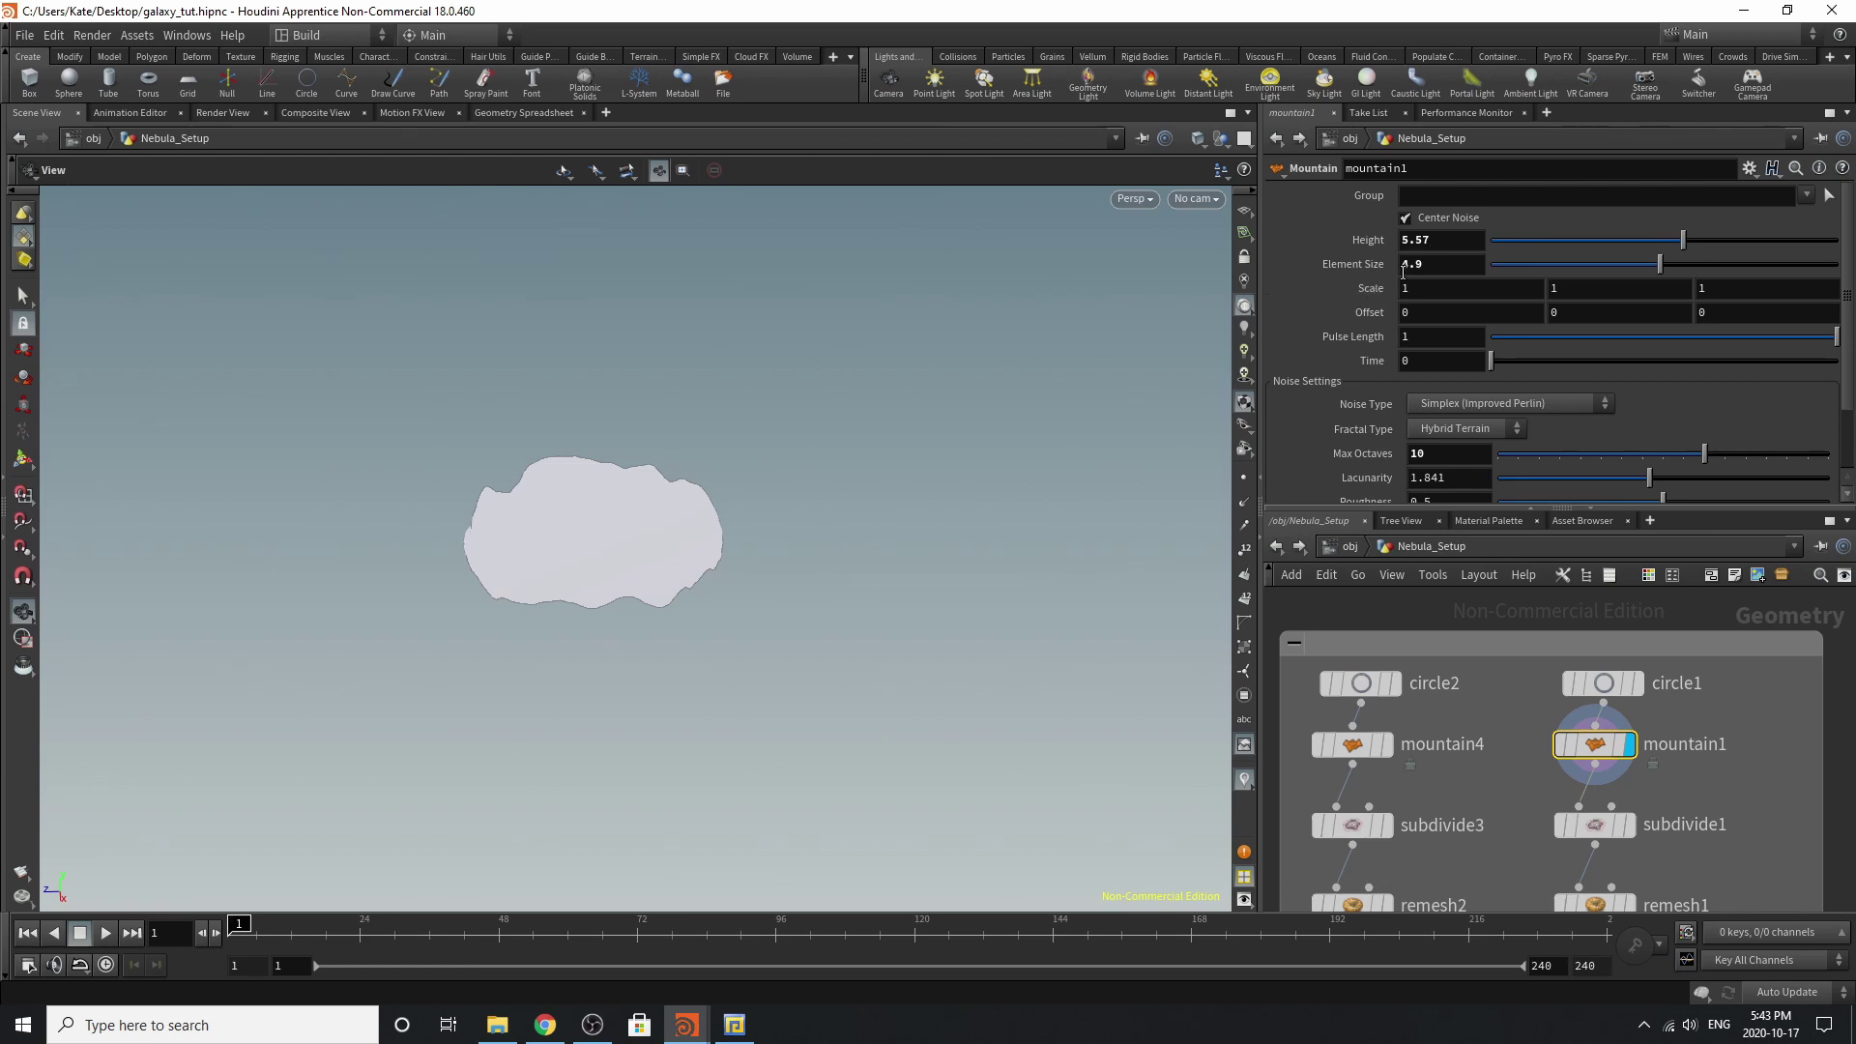
pyautogui.scroll(-3, 1541, 299)
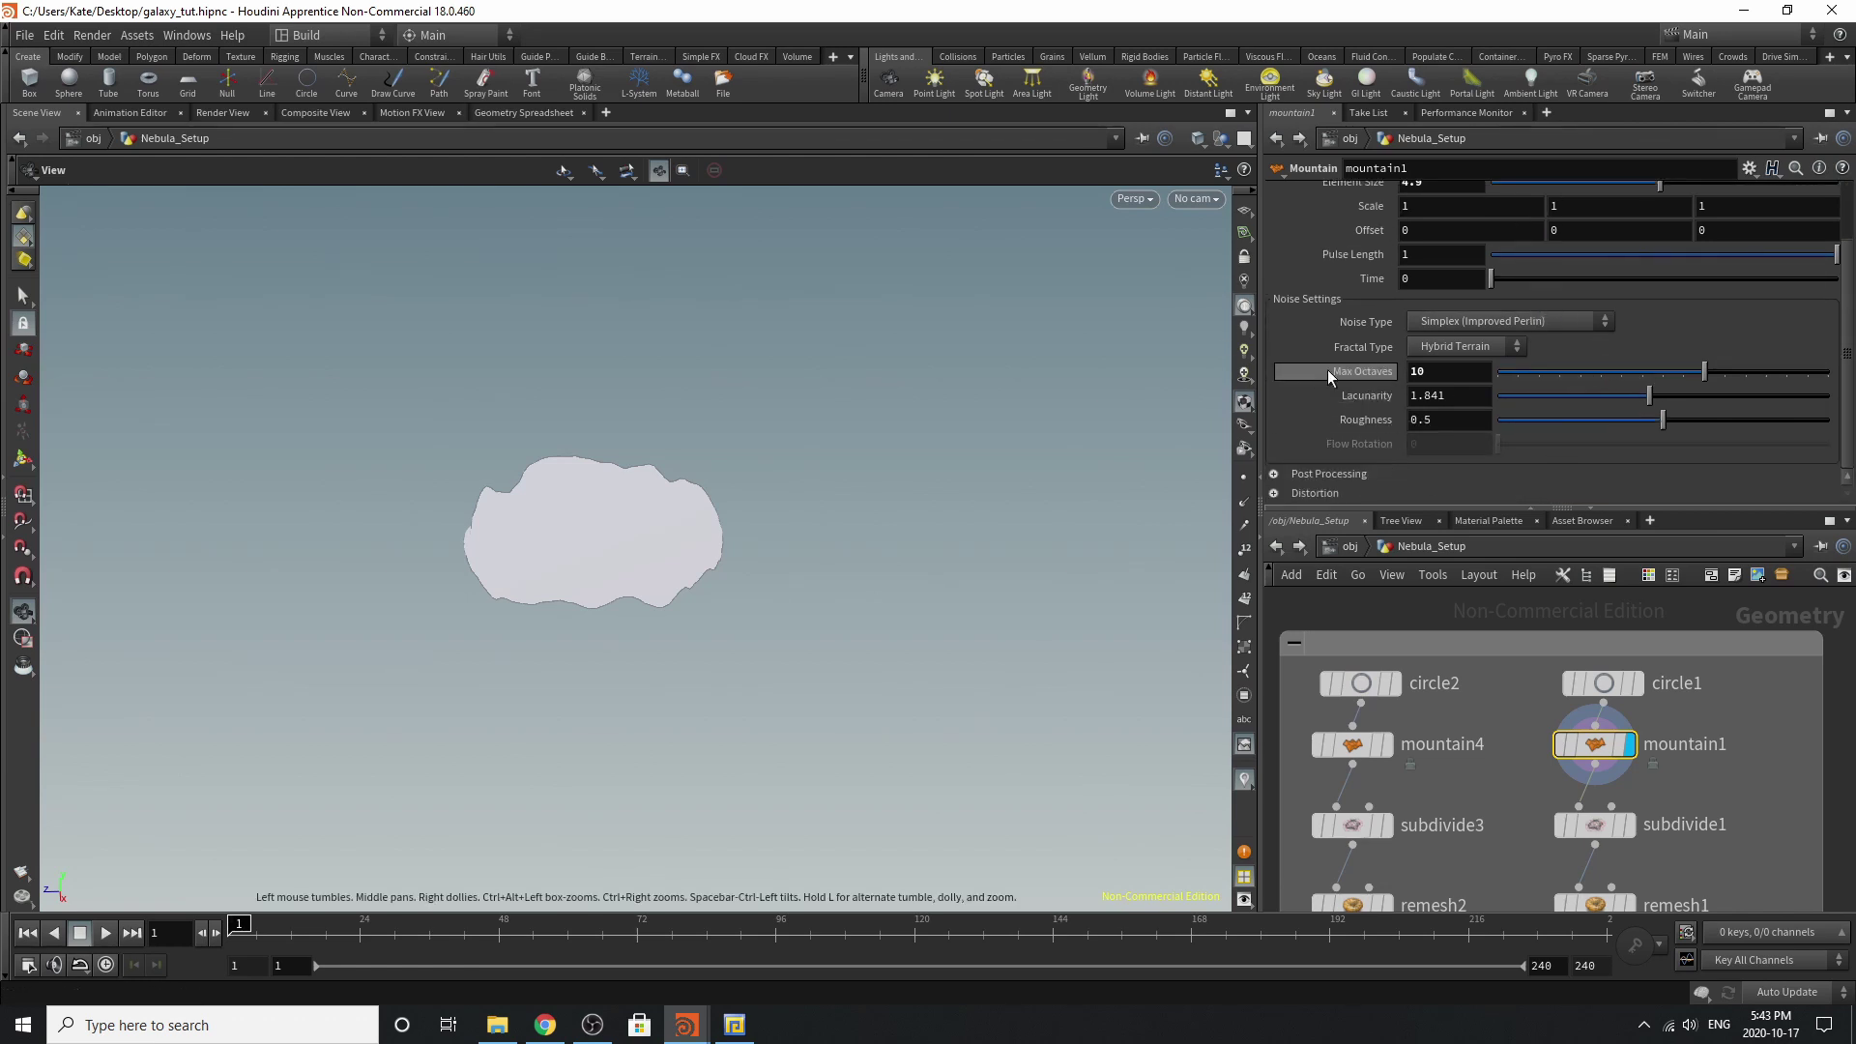
# Display the mountain4 node and examine its height, element size and noise settings.
pyautogui.click(1386, 745)
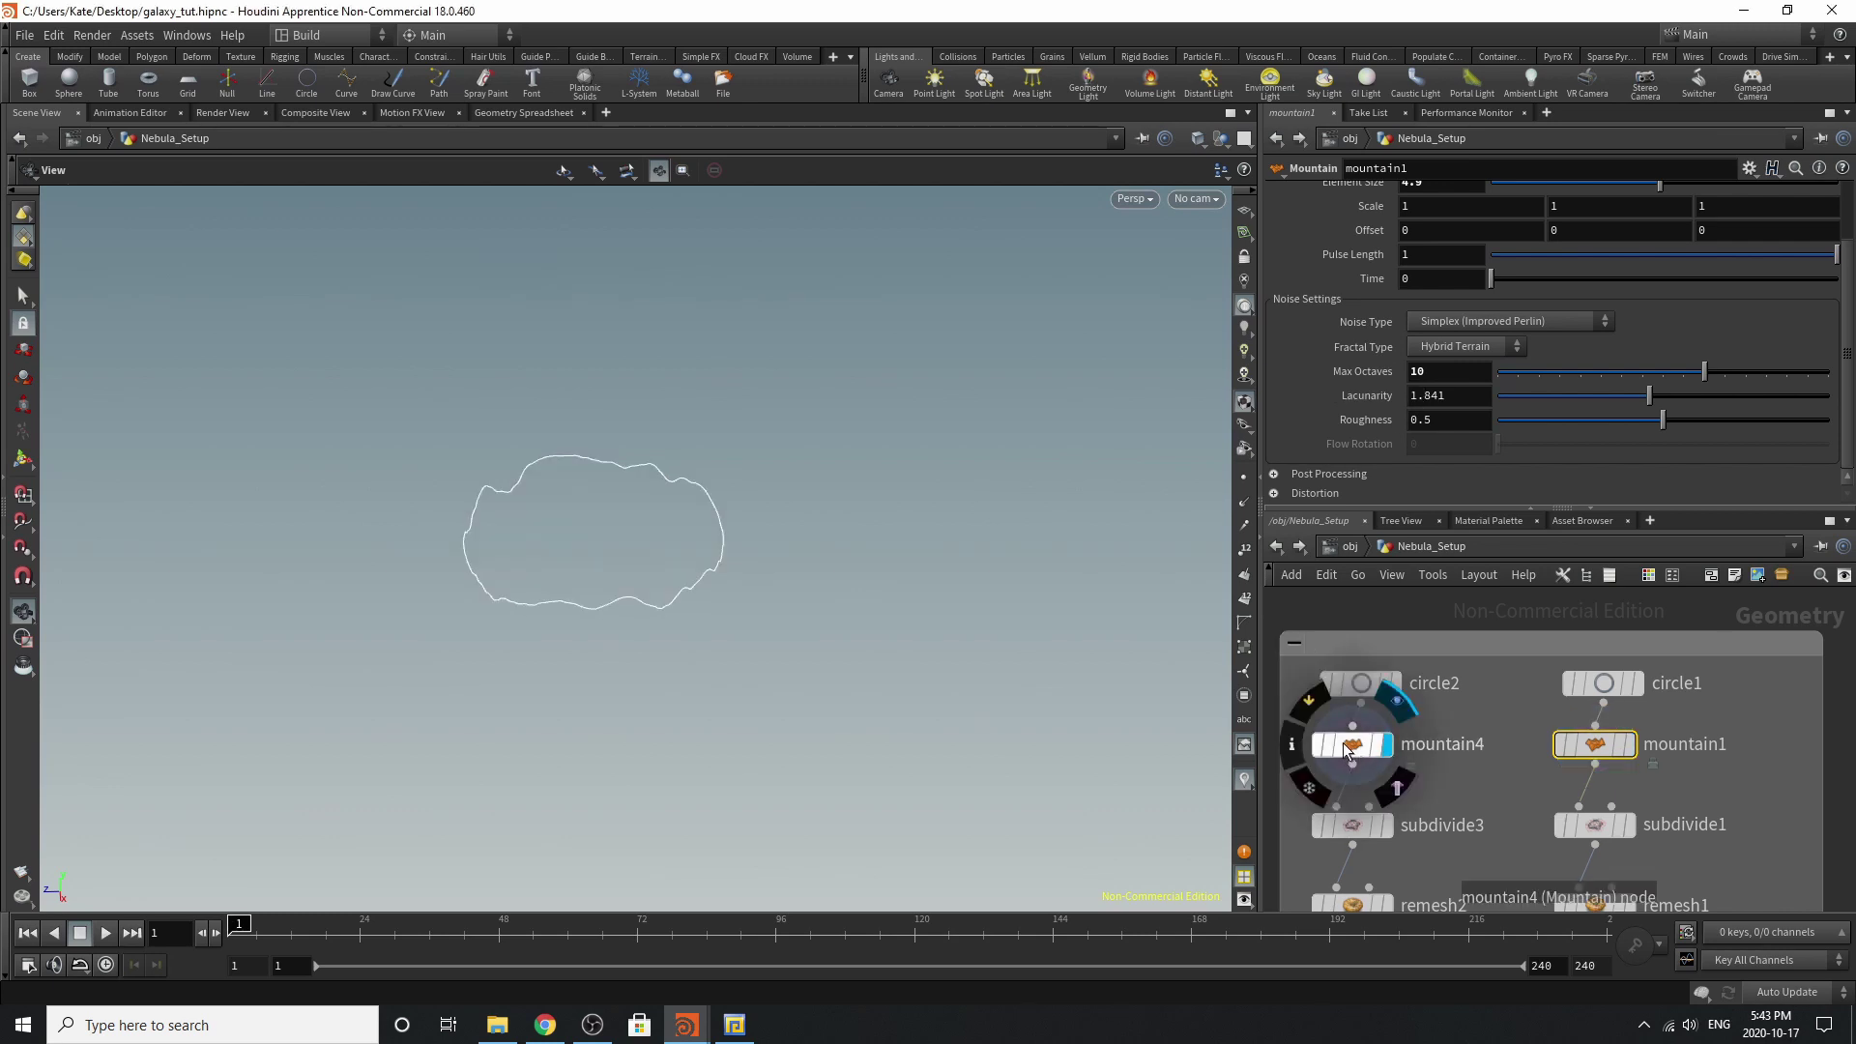
pyautogui.click(1339, 749)
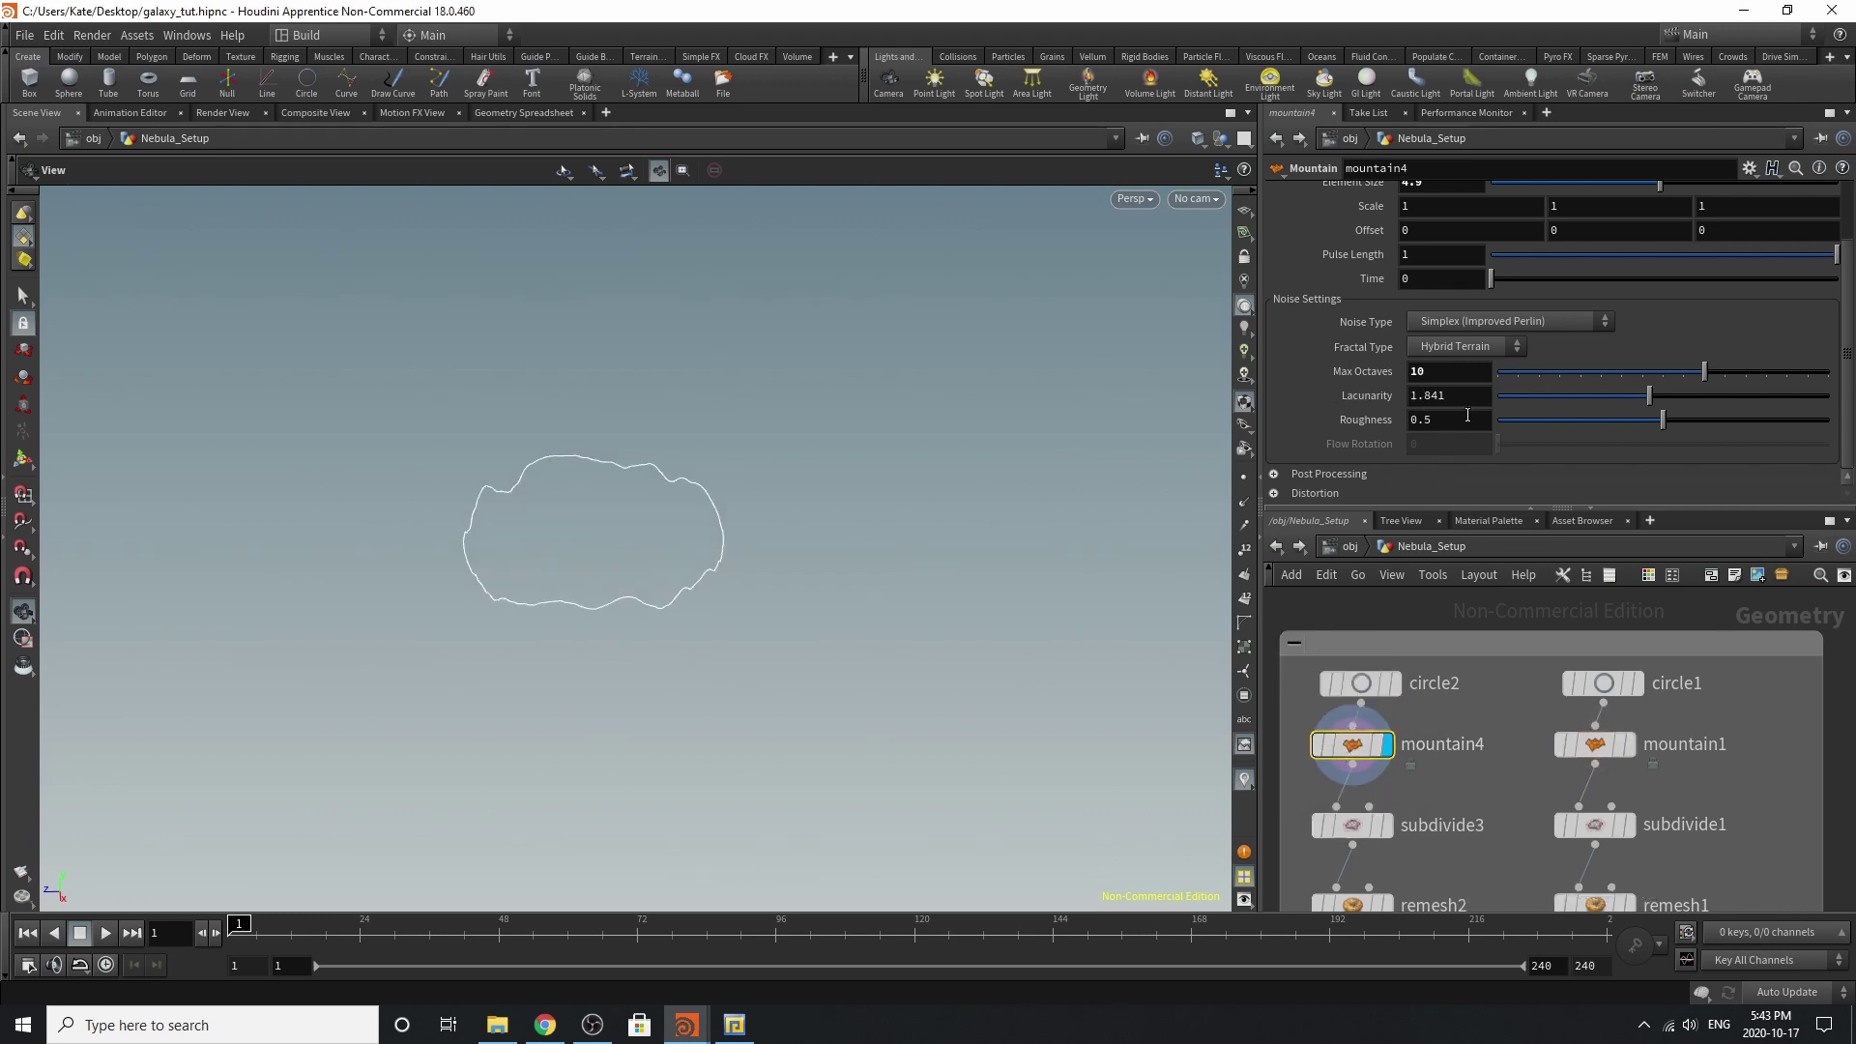
pyautogui.scroll(3, 1555, 371)
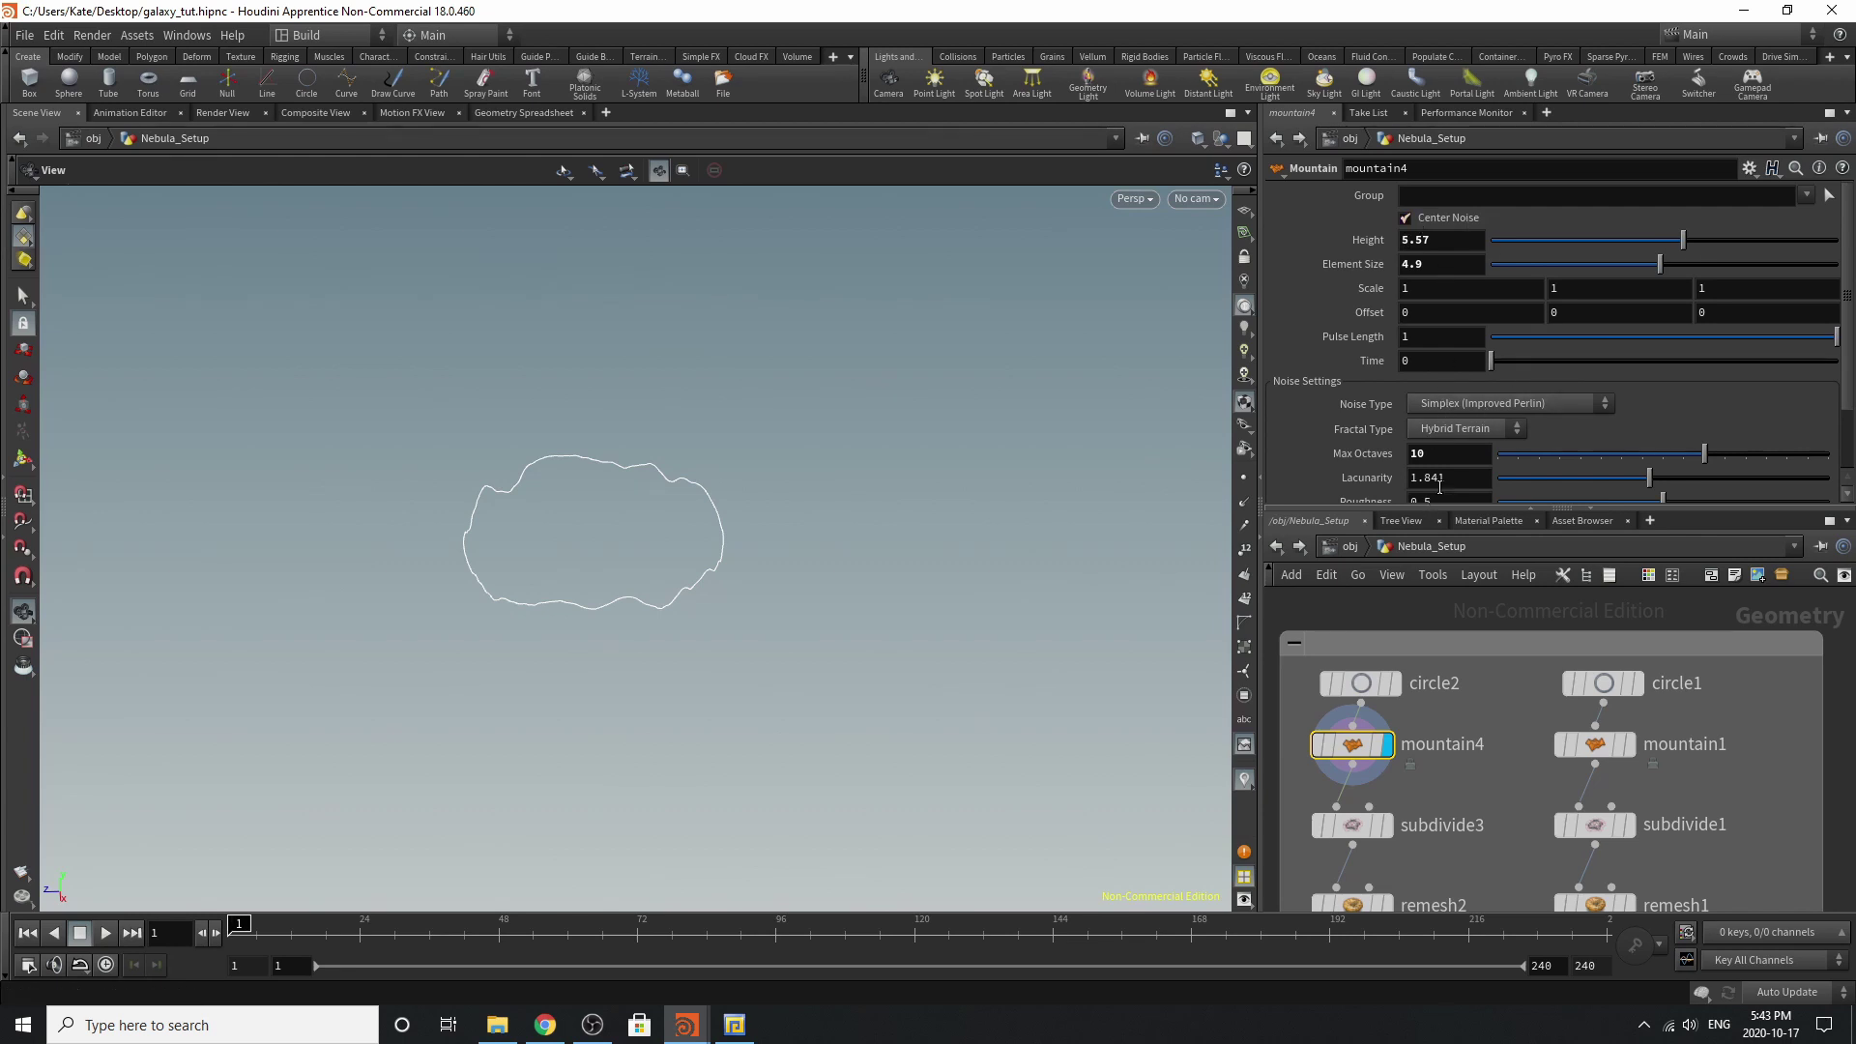
pyautogui.scroll(-3, 1518, 731)
pyautogui.scroll(2, 1530, 804)
pyautogui.scroll(-1, 1393, 383)
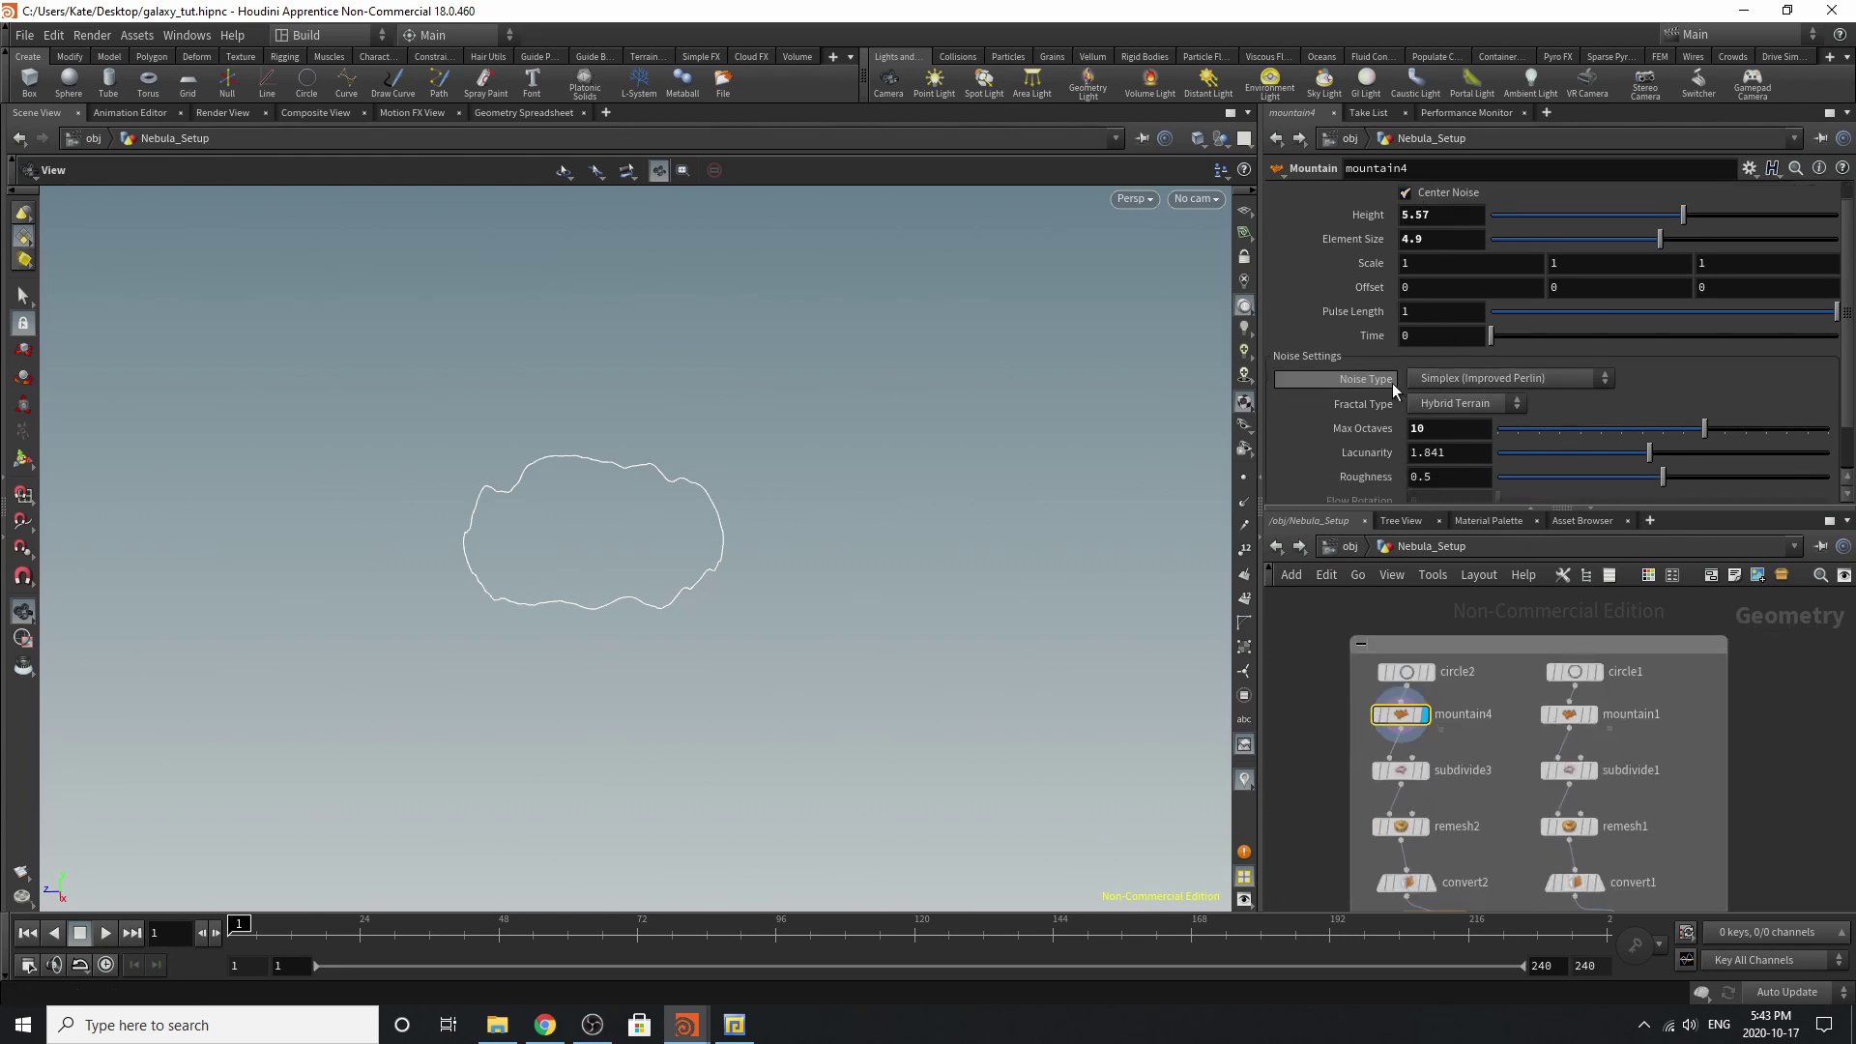
pyautogui.scroll(-2, 1393, 383)
pyautogui.scroll(3, 1436, 809)
pyautogui.scroll(-1, 1489, 752)
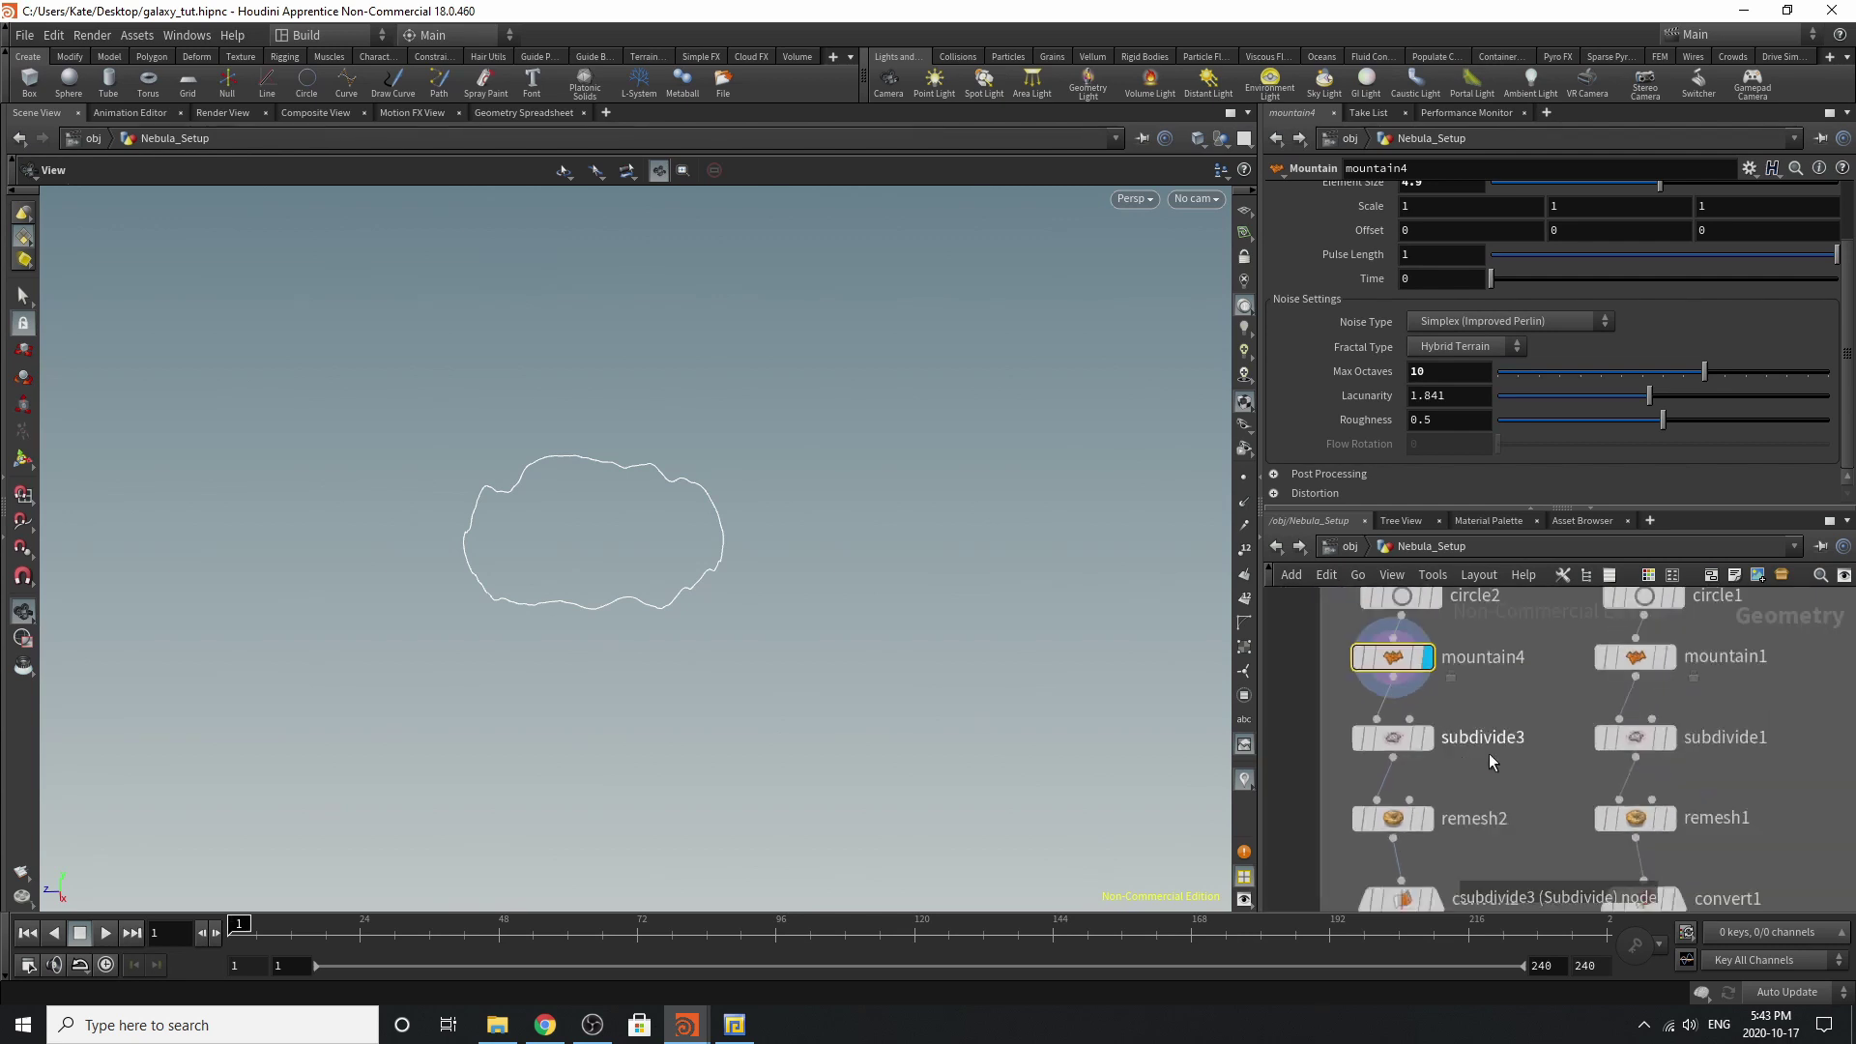
# Display the subdivide1 node and examine its algorithm and depth settings.
pyautogui.click(1670, 738)
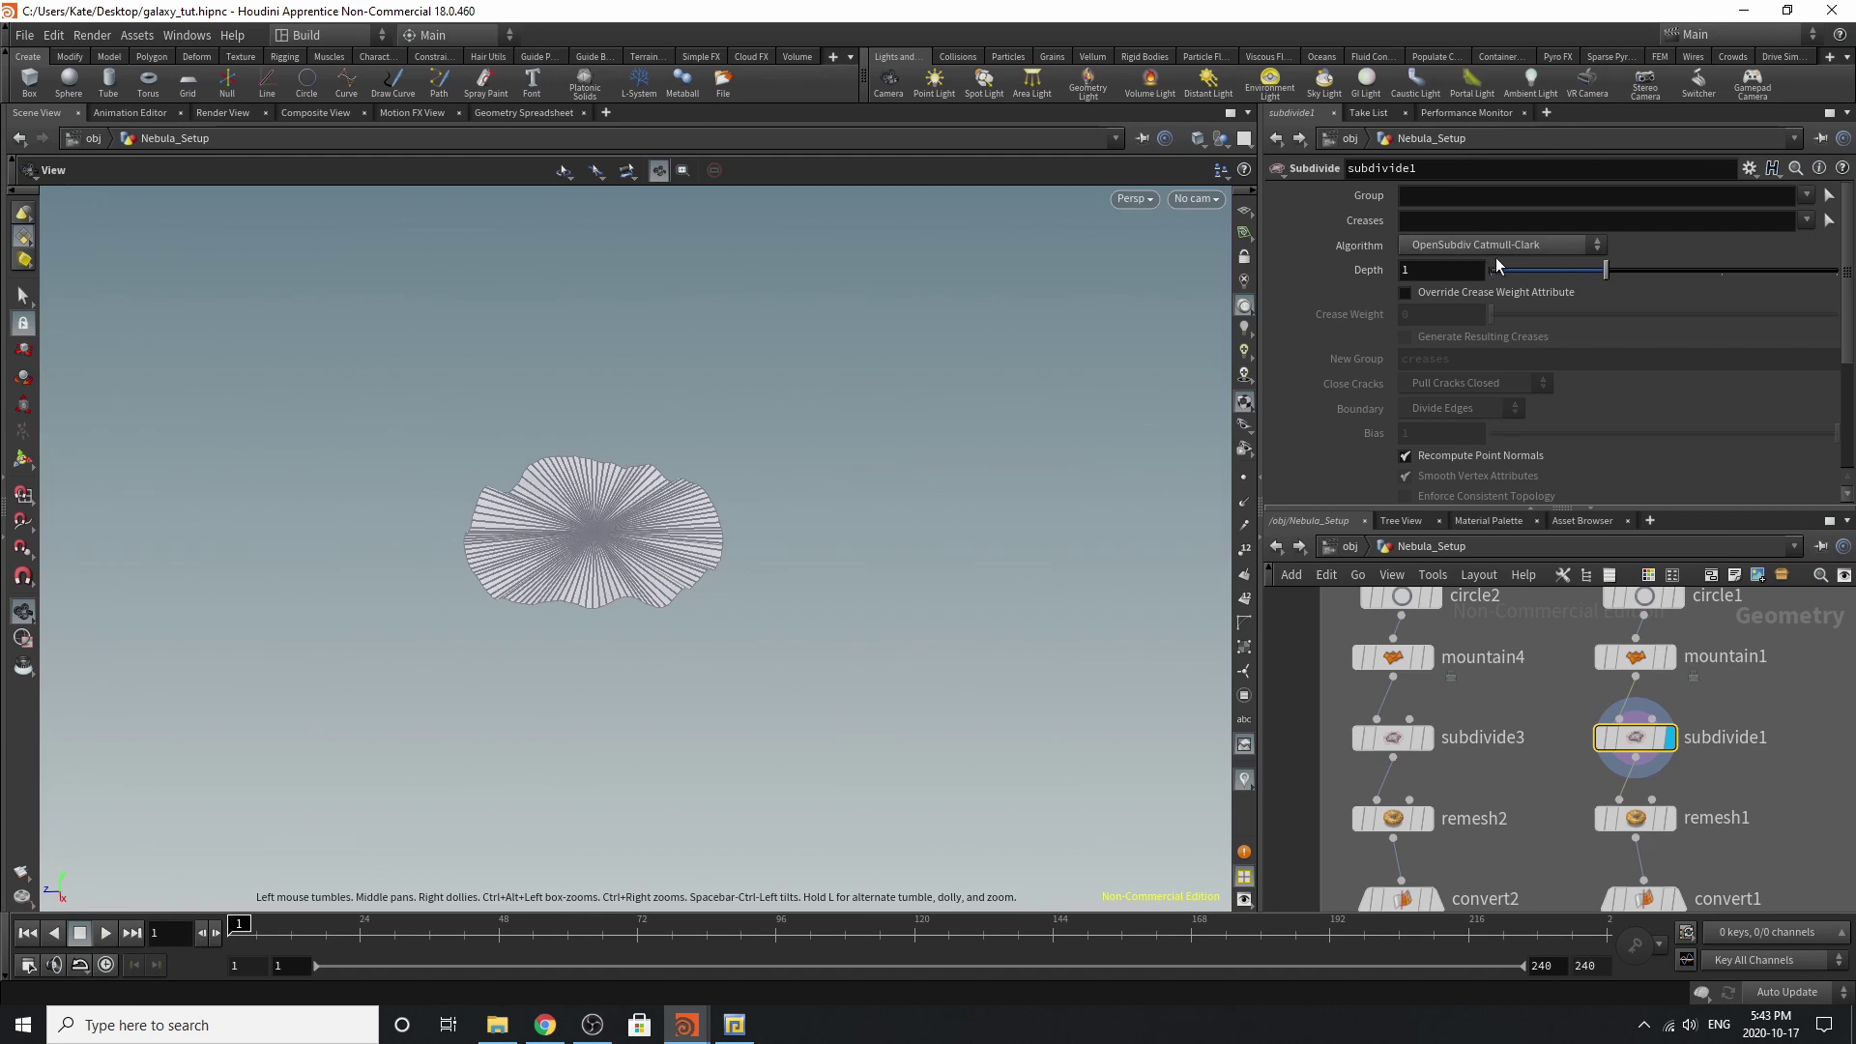
pyautogui.scroll(-5, 1505, 305)
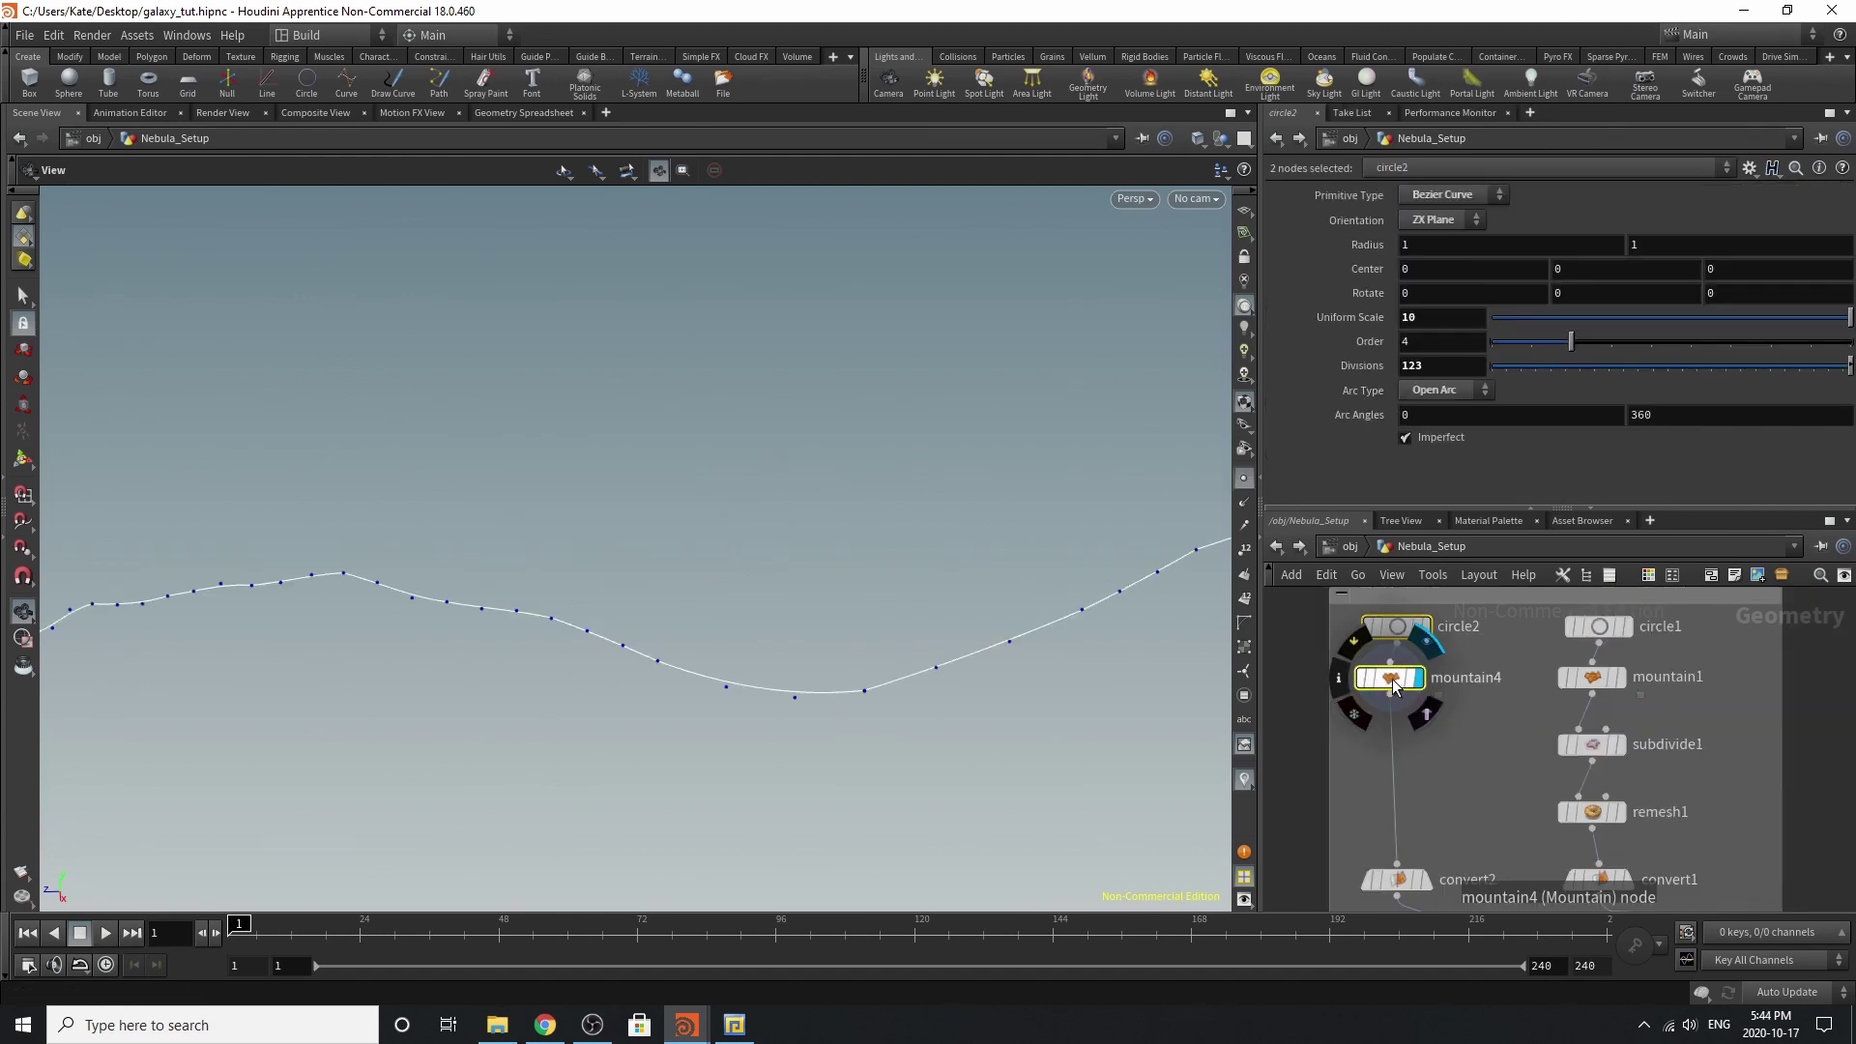
# Move the selected circle2 and mountain4 nodes down closer to the convert2 node.
pyautogui.moveTo(1393, 678); pyautogui.dragTo(1399, 814)
pyautogui.scroll(-4, 1413, 793)
pyautogui.scroll(5, 1445, 754)
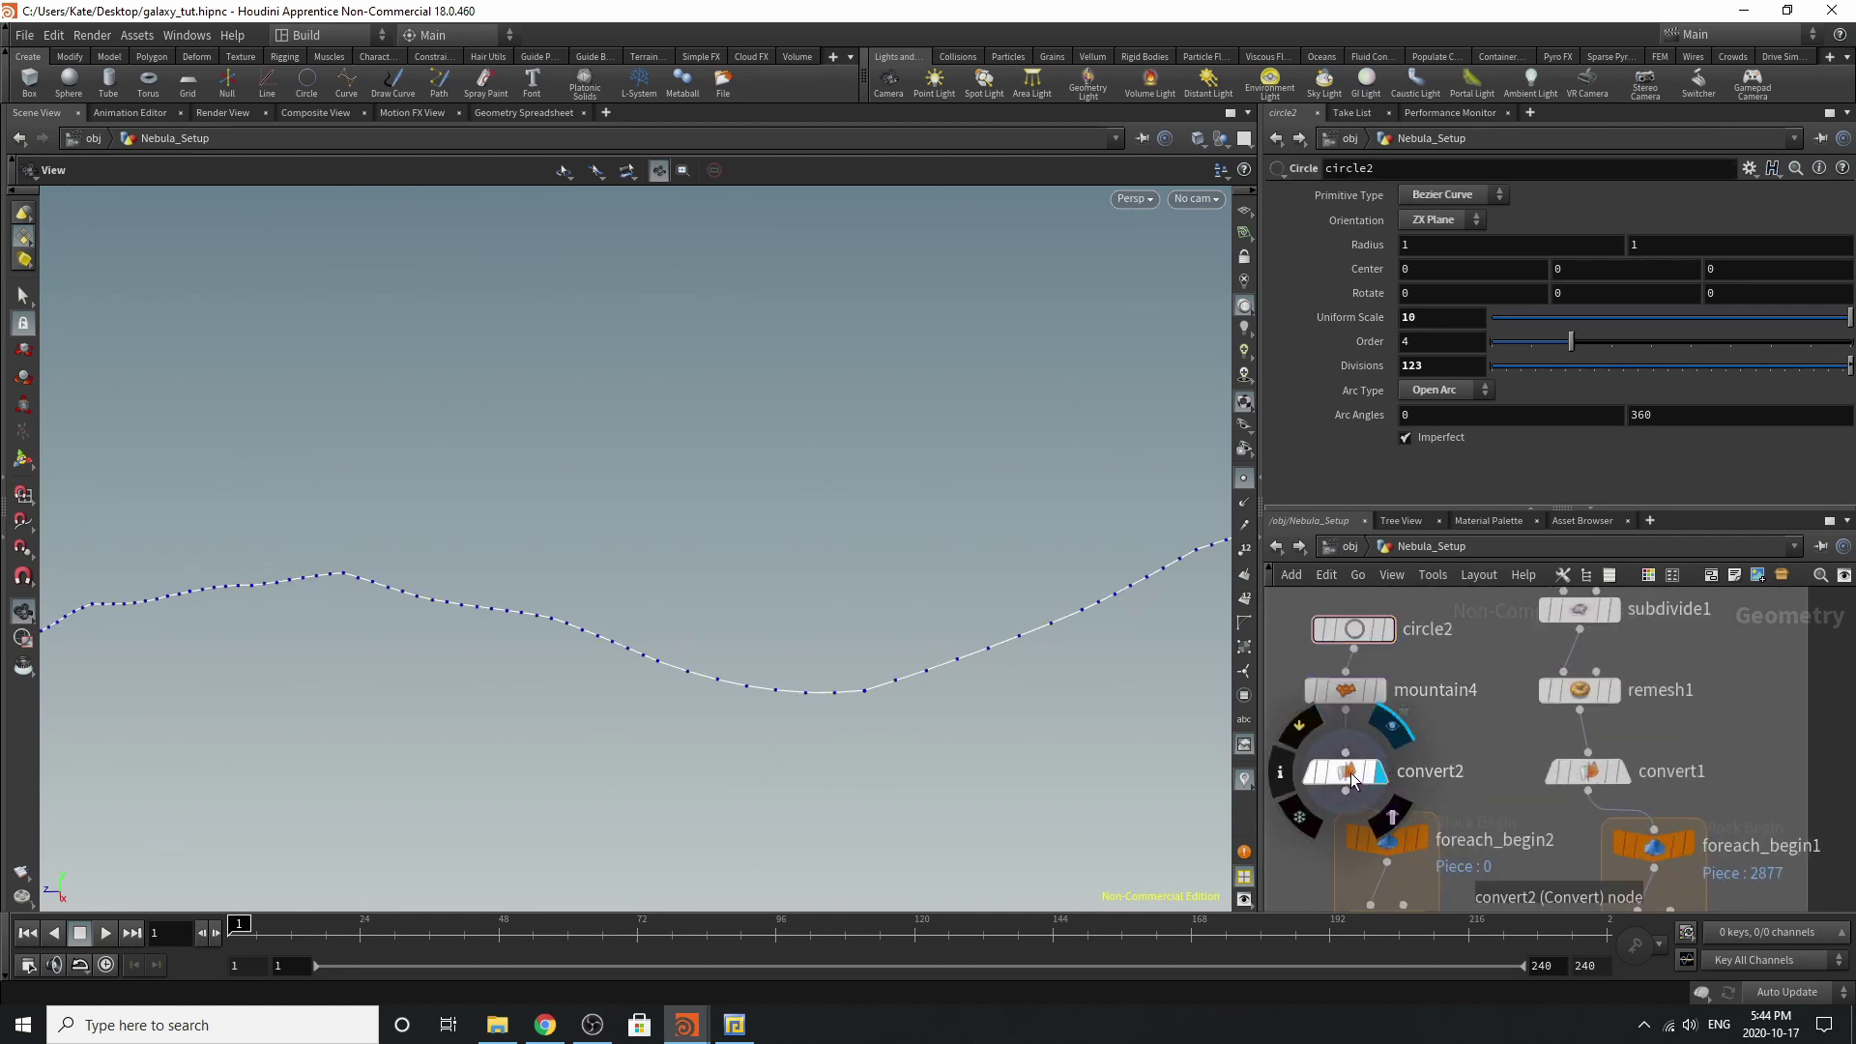
# Select the convert2 node and examine its conversion type, connectivity and level of detail settings.
pyautogui.click(1380, 772)
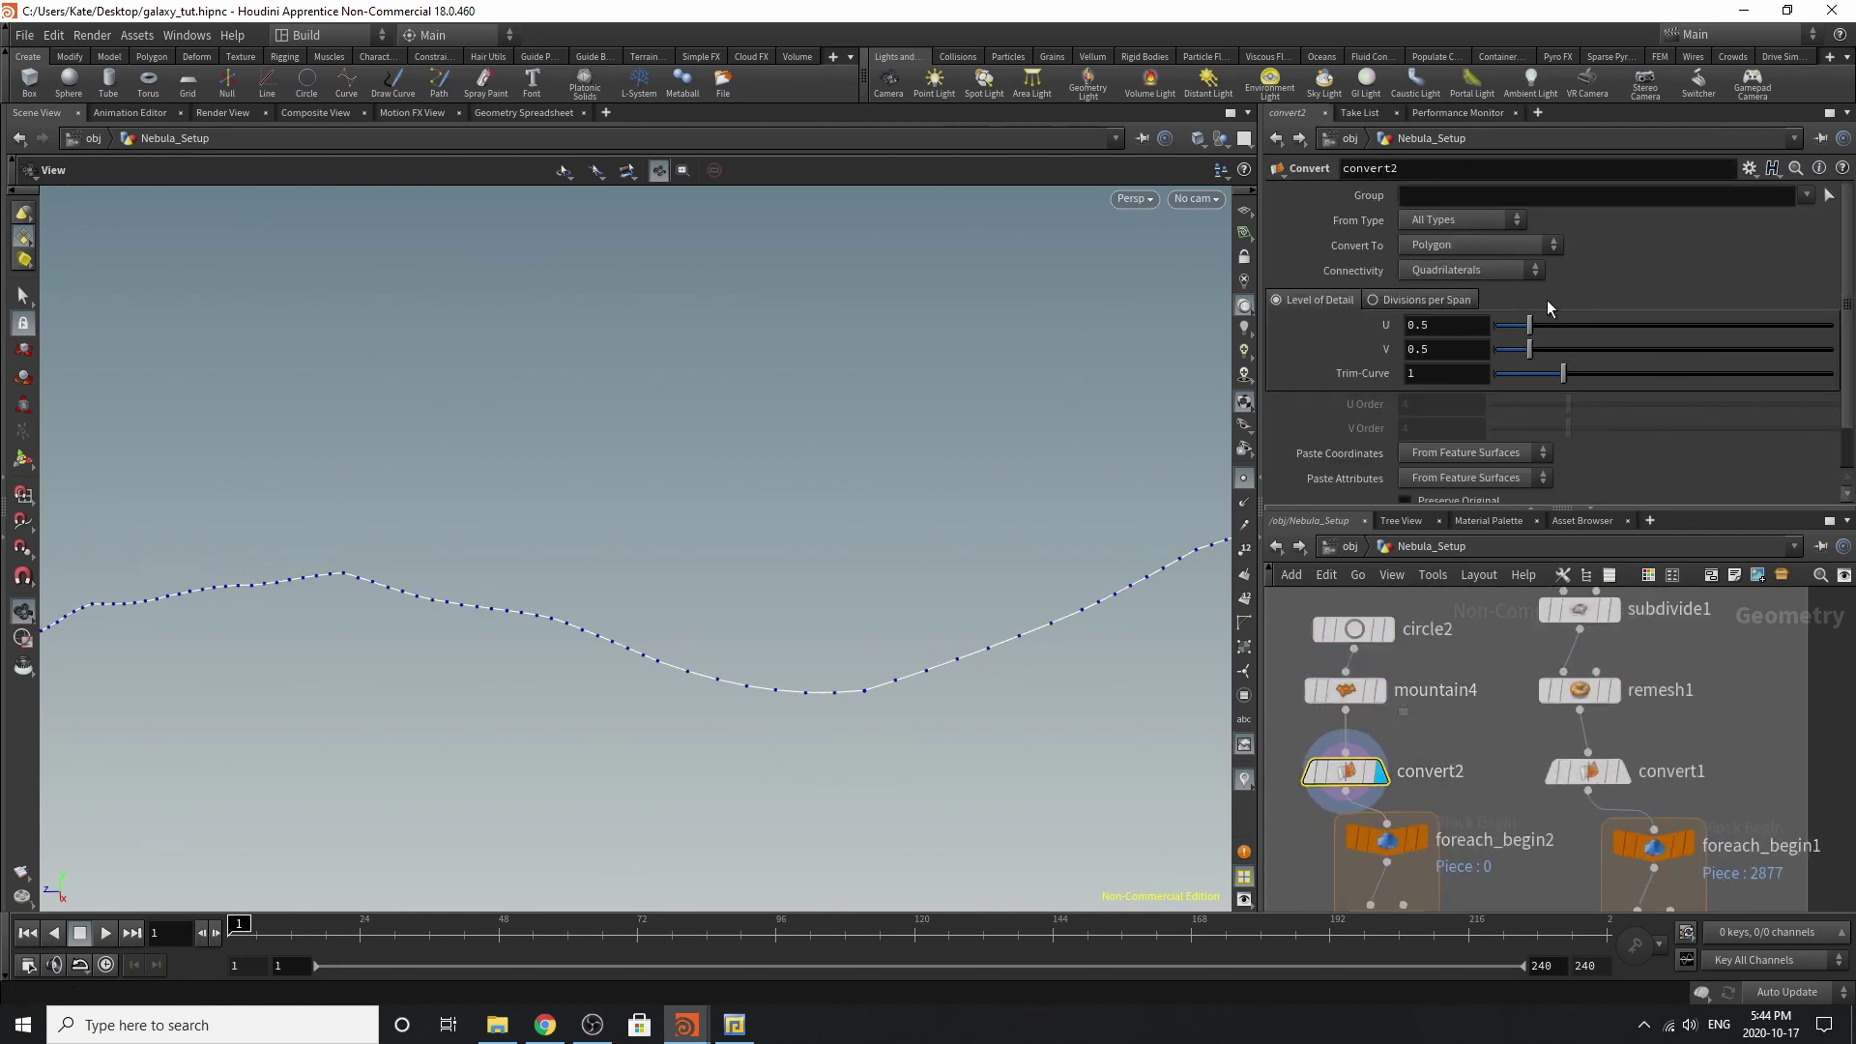
pyautogui.scroll(-3, 1446, 806)
pyautogui.scroll(3, 1601, 642)
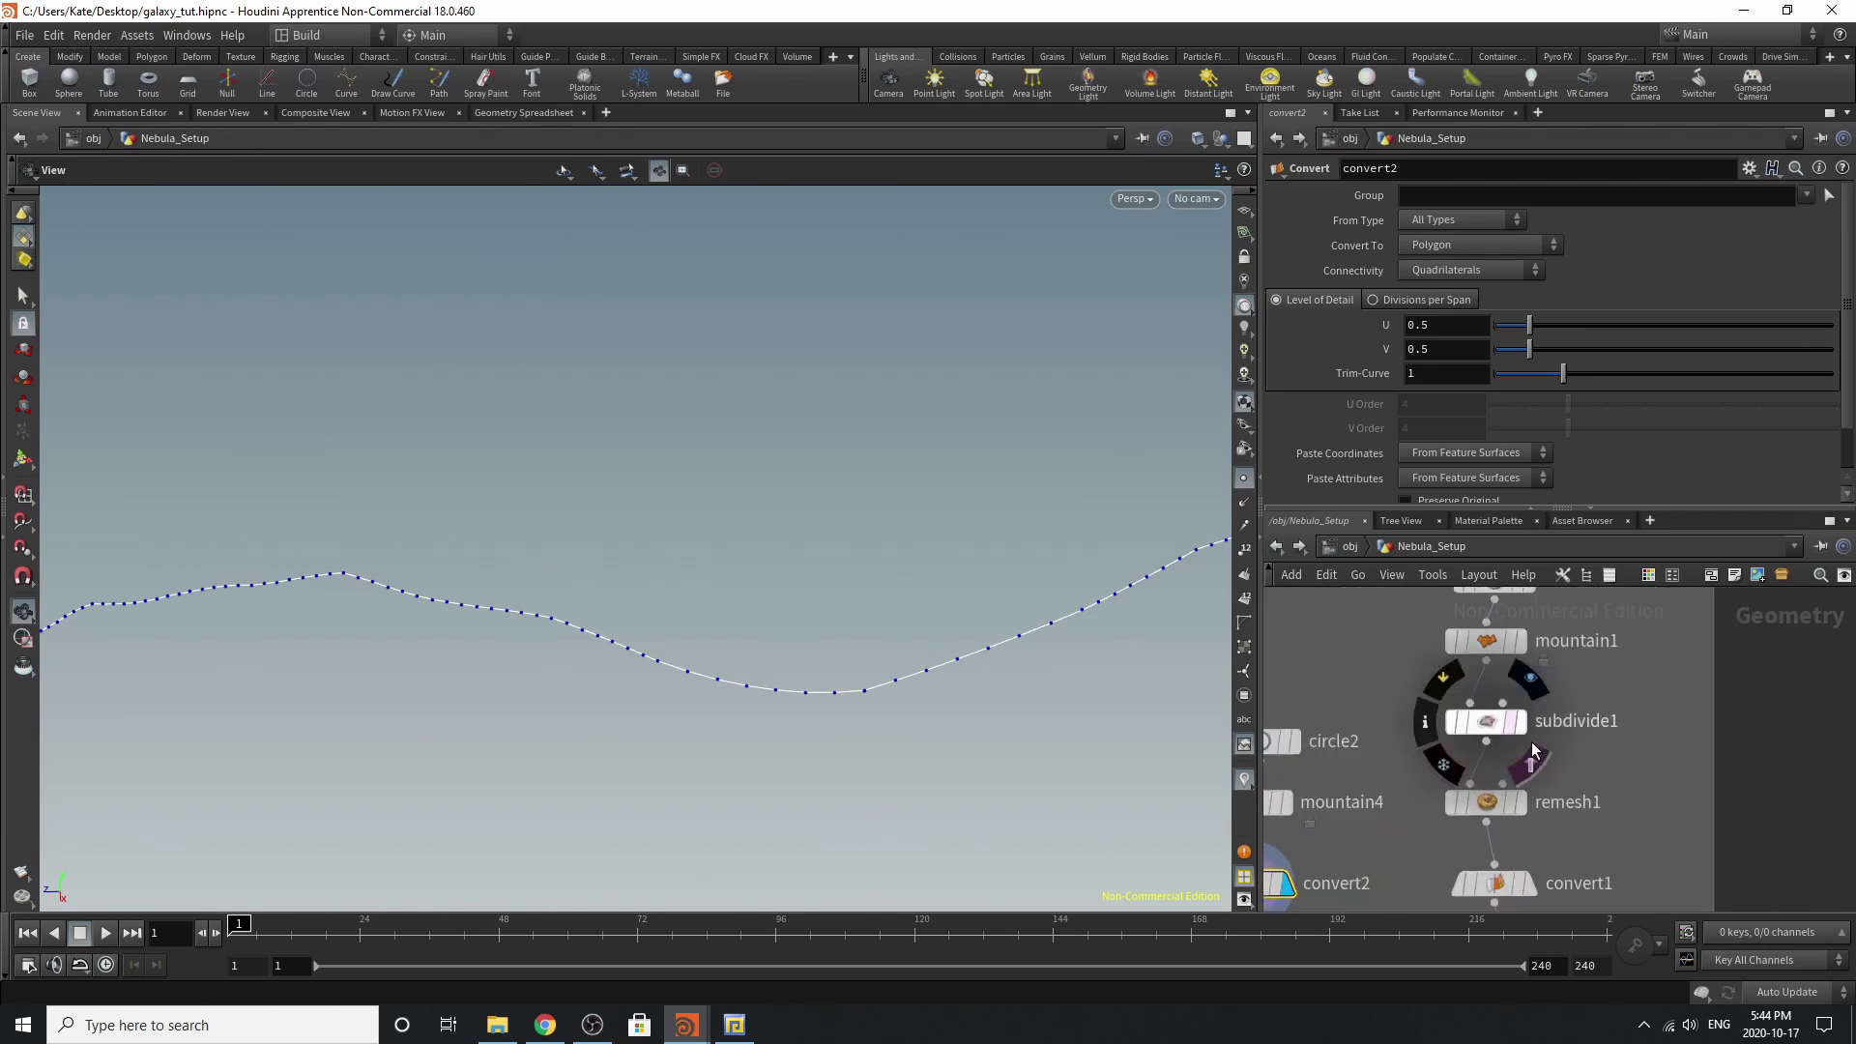
# Display the subdivide1 node again and frame its geometry in the viewport to inspect the polygon layout.
pyautogui.click(1525, 731)
pyautogui.click(1520, 733)
pyautogui.press('h')
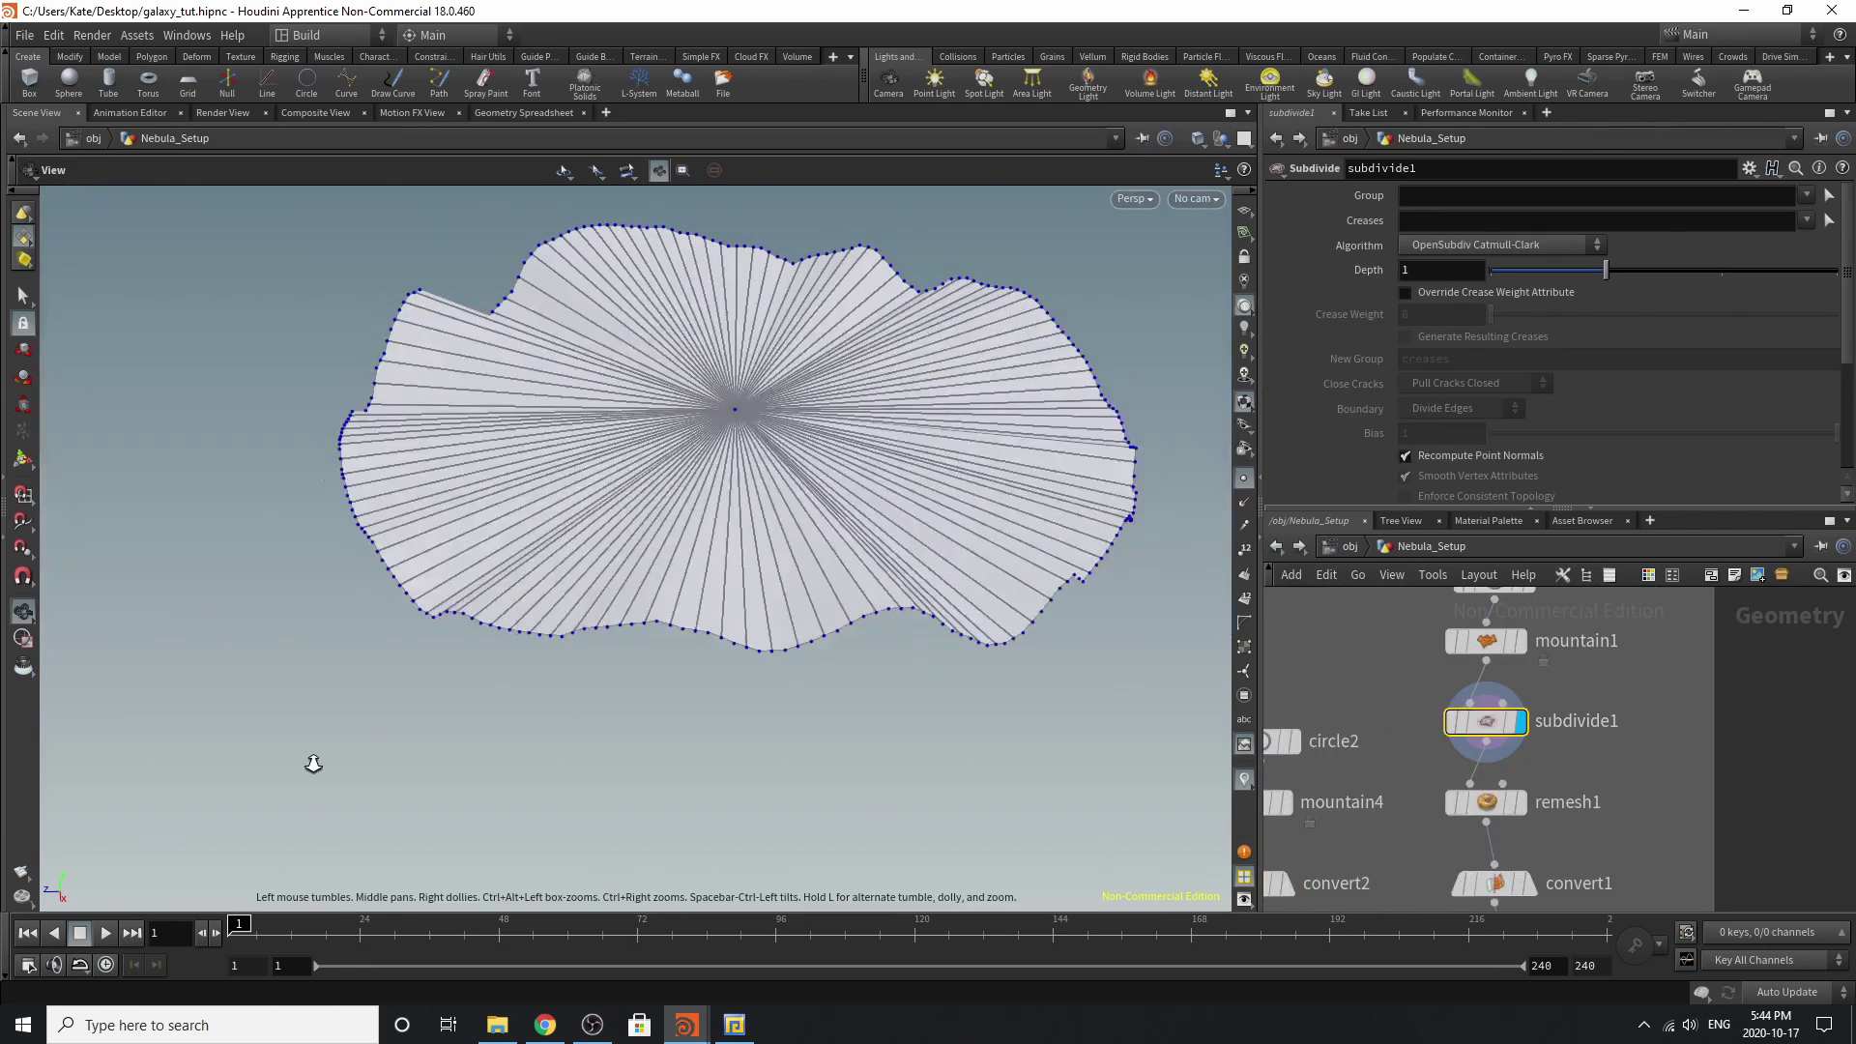
pyautogui.moveTo(722, 464); pyautogui.dragTo(708, 532, button='middle')
pyautogui.moveTo(708, 532); pyautogui.dragTo(798, 510, button='right')
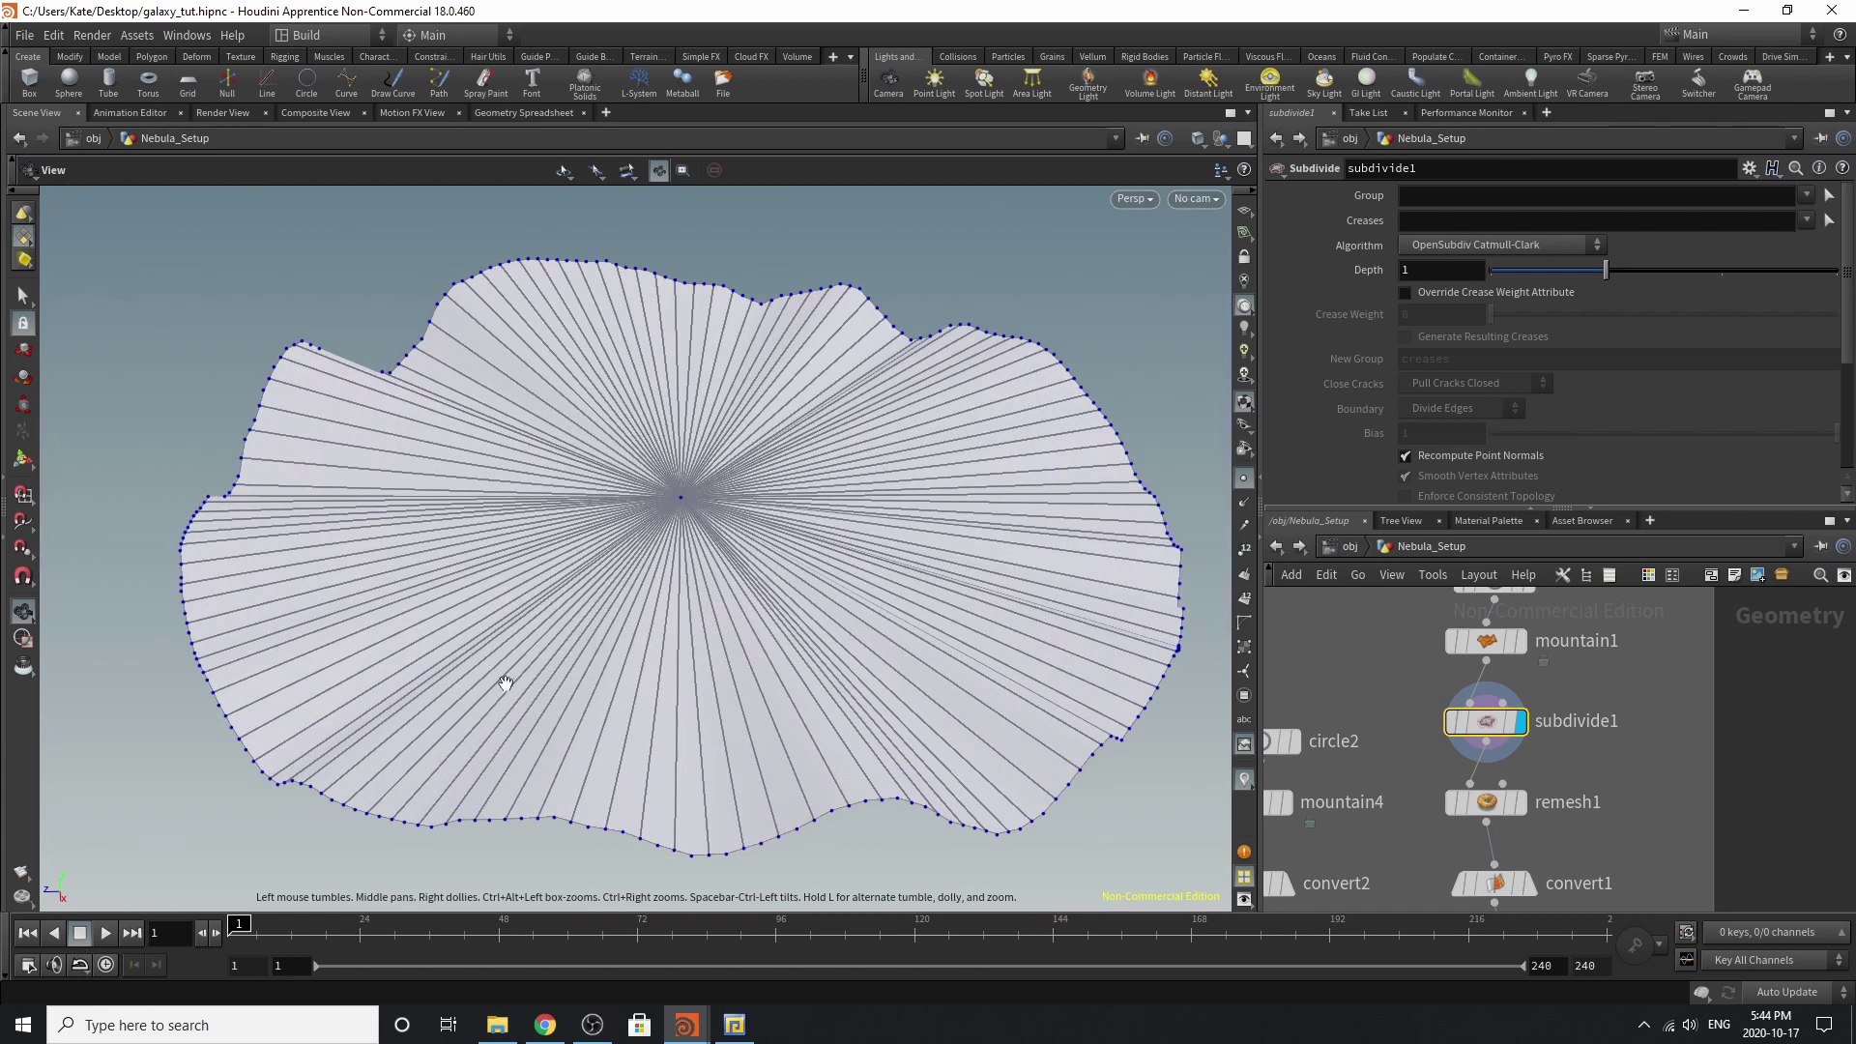
pyautogui.scroll(-2, 1471, 641)
pyautogui.scroll(3, 1531, 816)
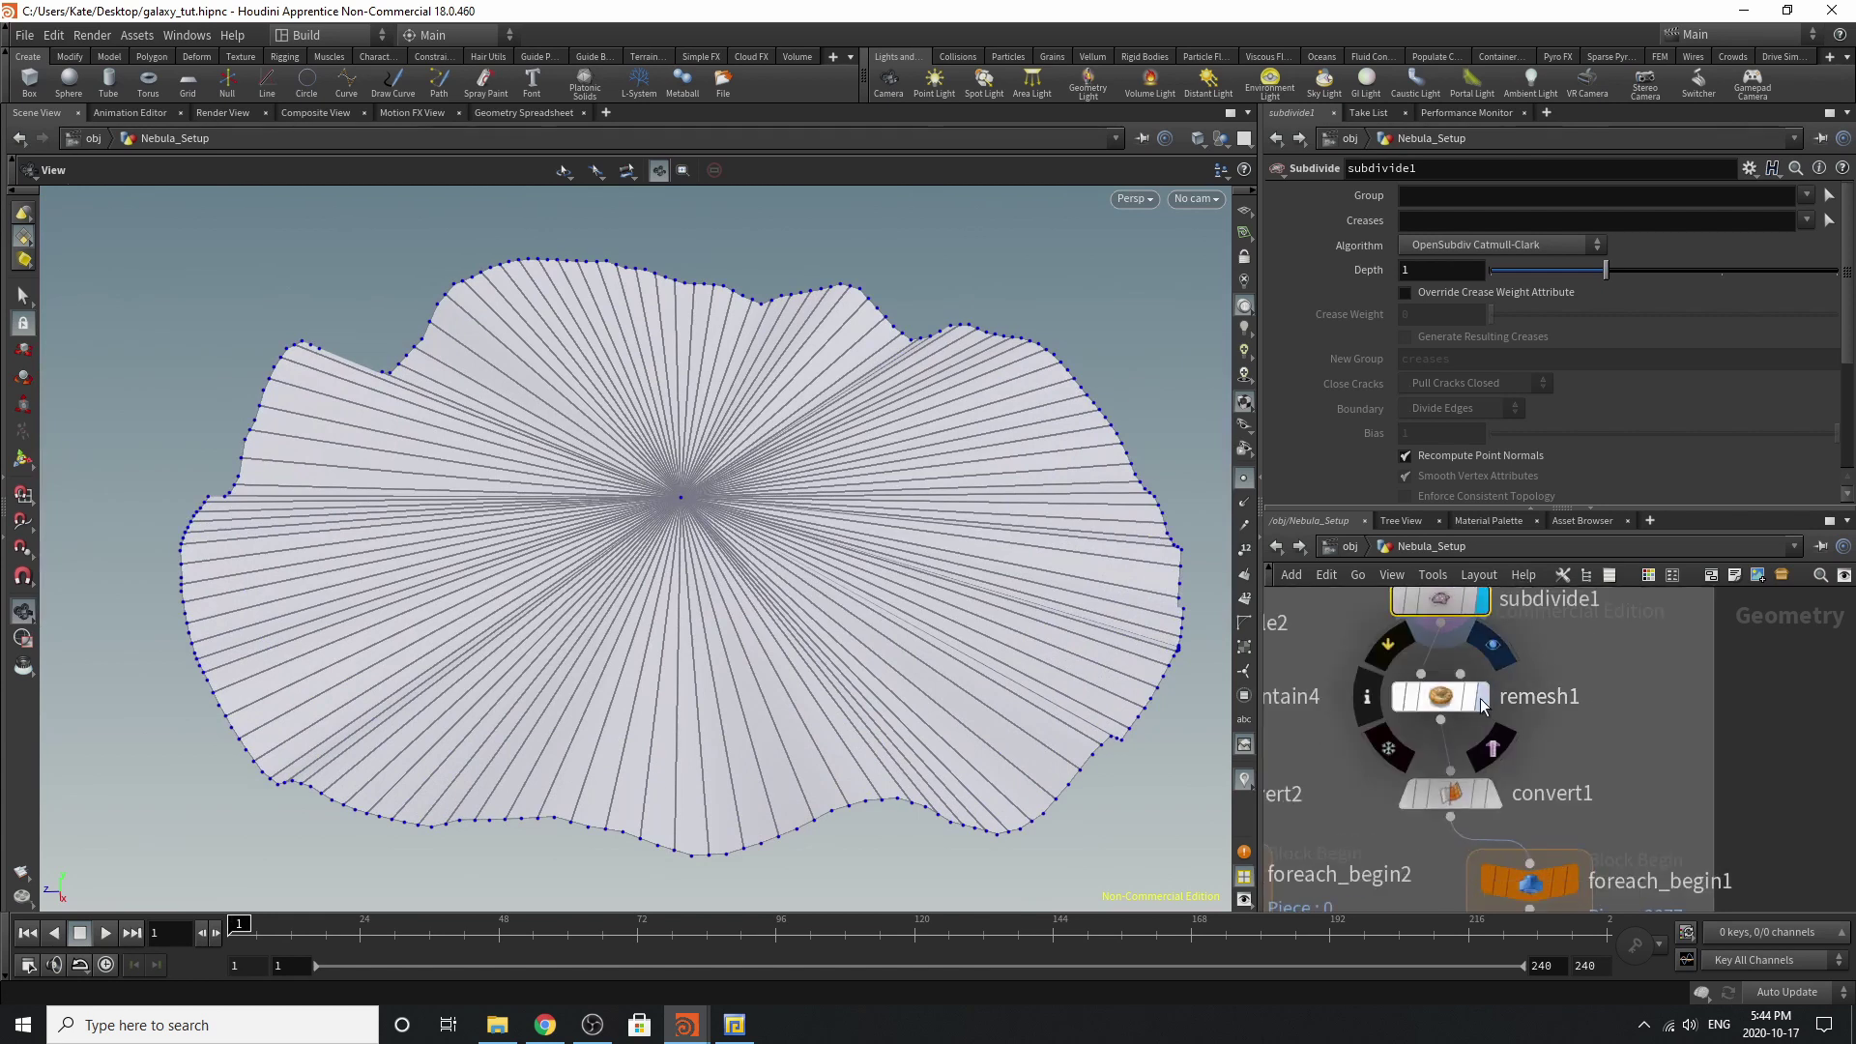
# Display the remesh1 node and examine its iterations, target size and resulting mesh.
pyautogui.click(1494, 647)
pyautogui.click(1440, 702)
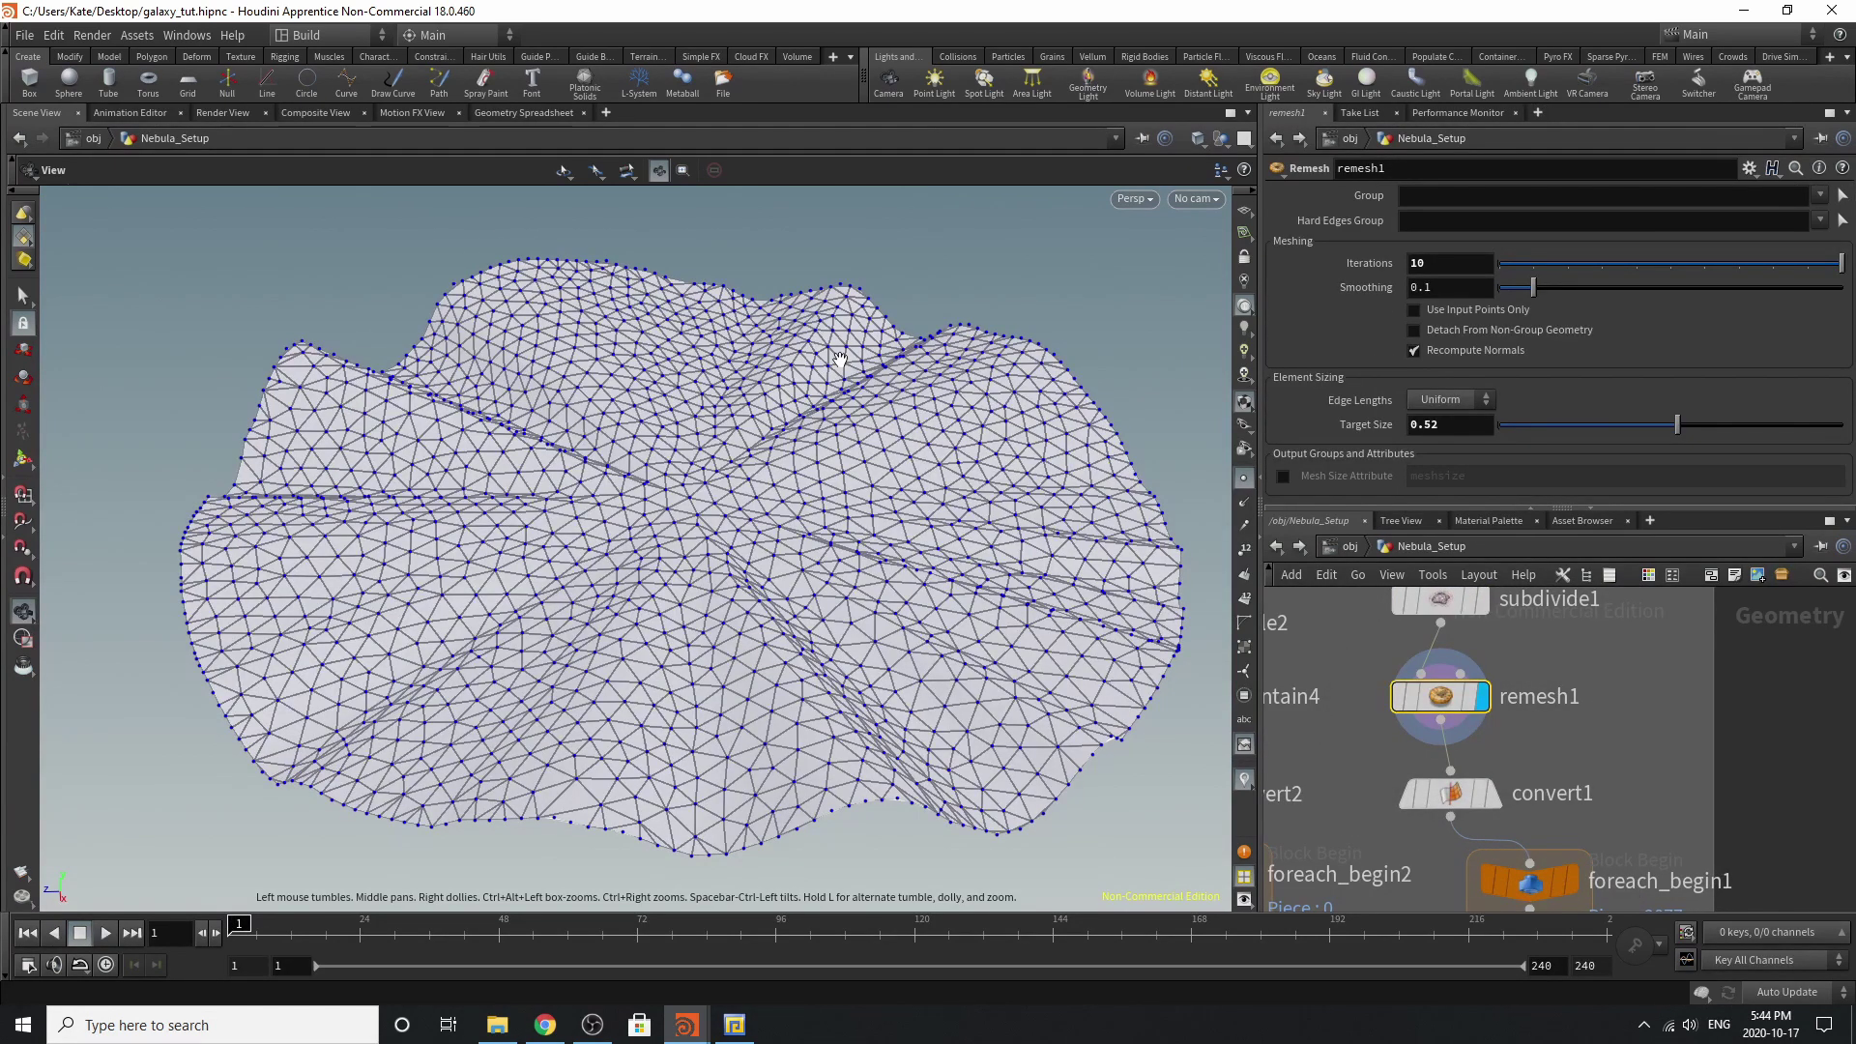
pyautogui.moveTo(748, 409)
pyautogui.mouseDown()
pyautogui.moveTo(745, 425)
pyautogui.moveTo(764, 387)
pyautogui.moveTo(734, 416)
pyautogui.moveTo(730, 392)
pyautogui.mouseUp()
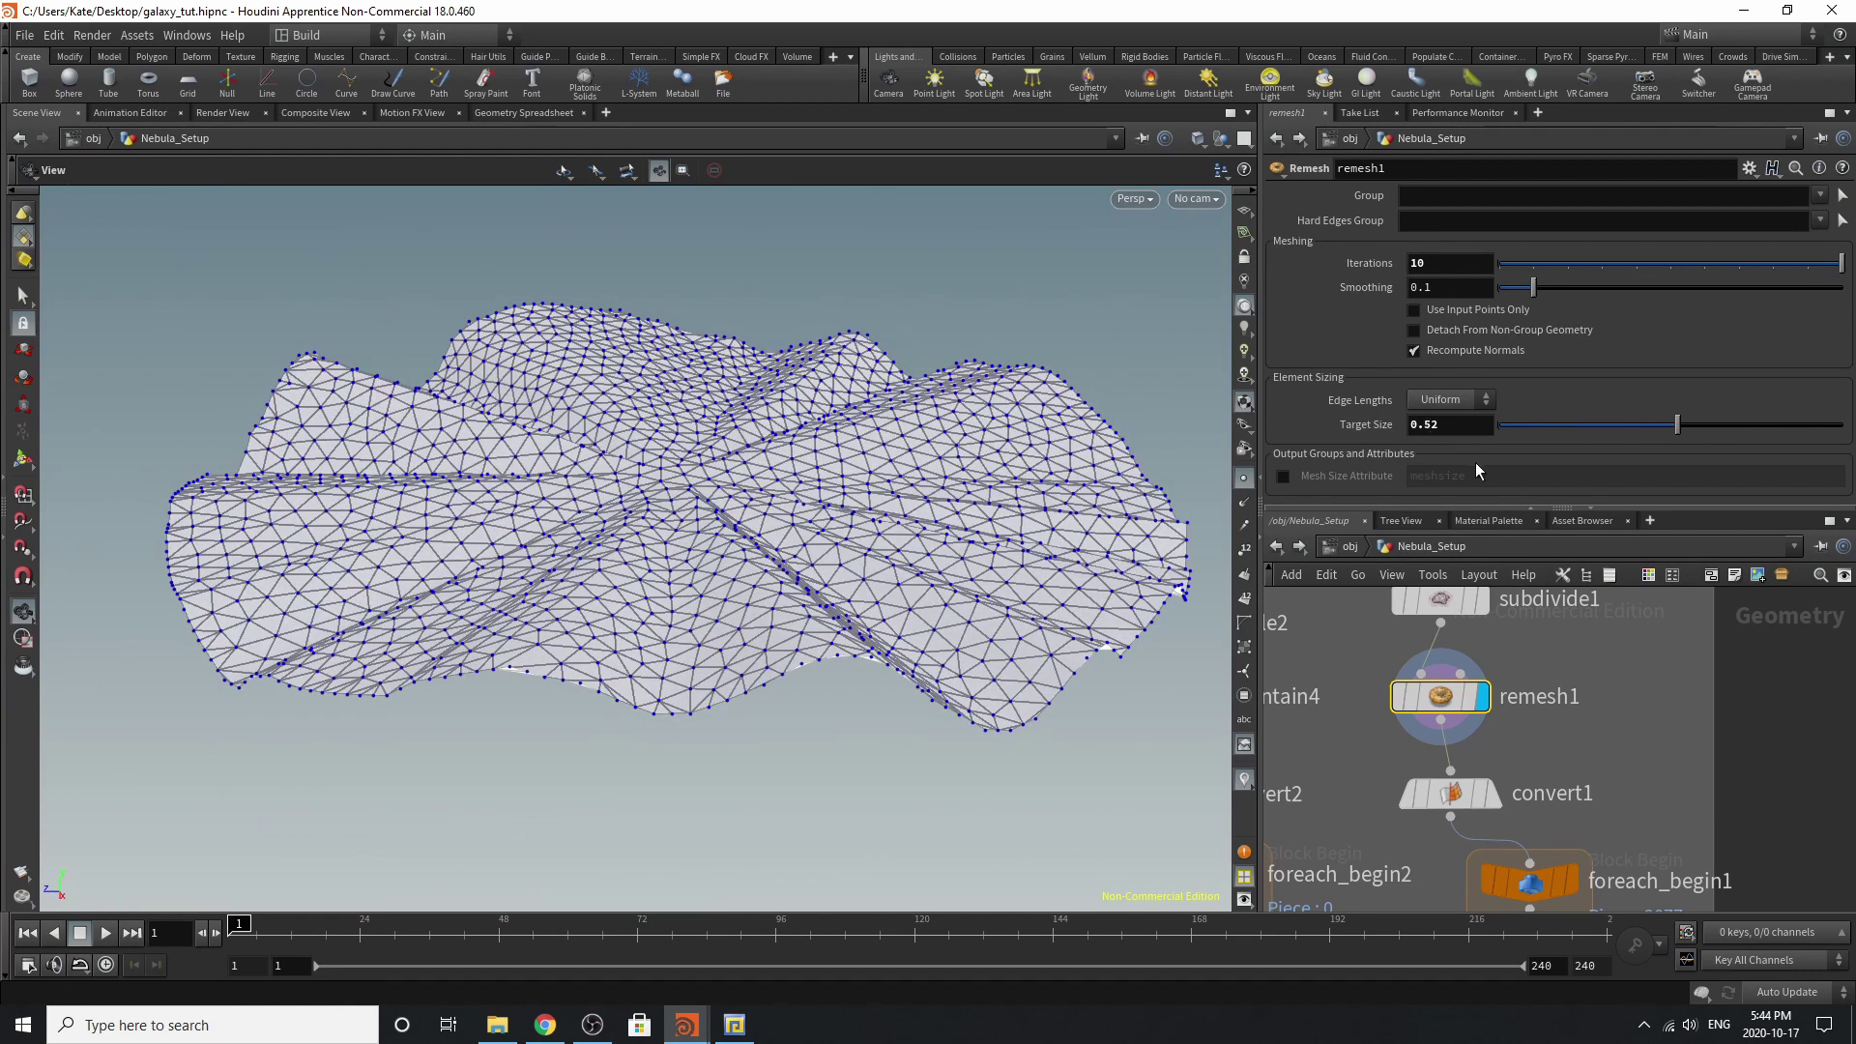
# Show the convert1 node's settings and inspect the converted mesh from a higher angle.
pyautogui.click(1495, 796)
pyautogui.moveTo(755, 483); pyautogui.dragTo(715, 480)
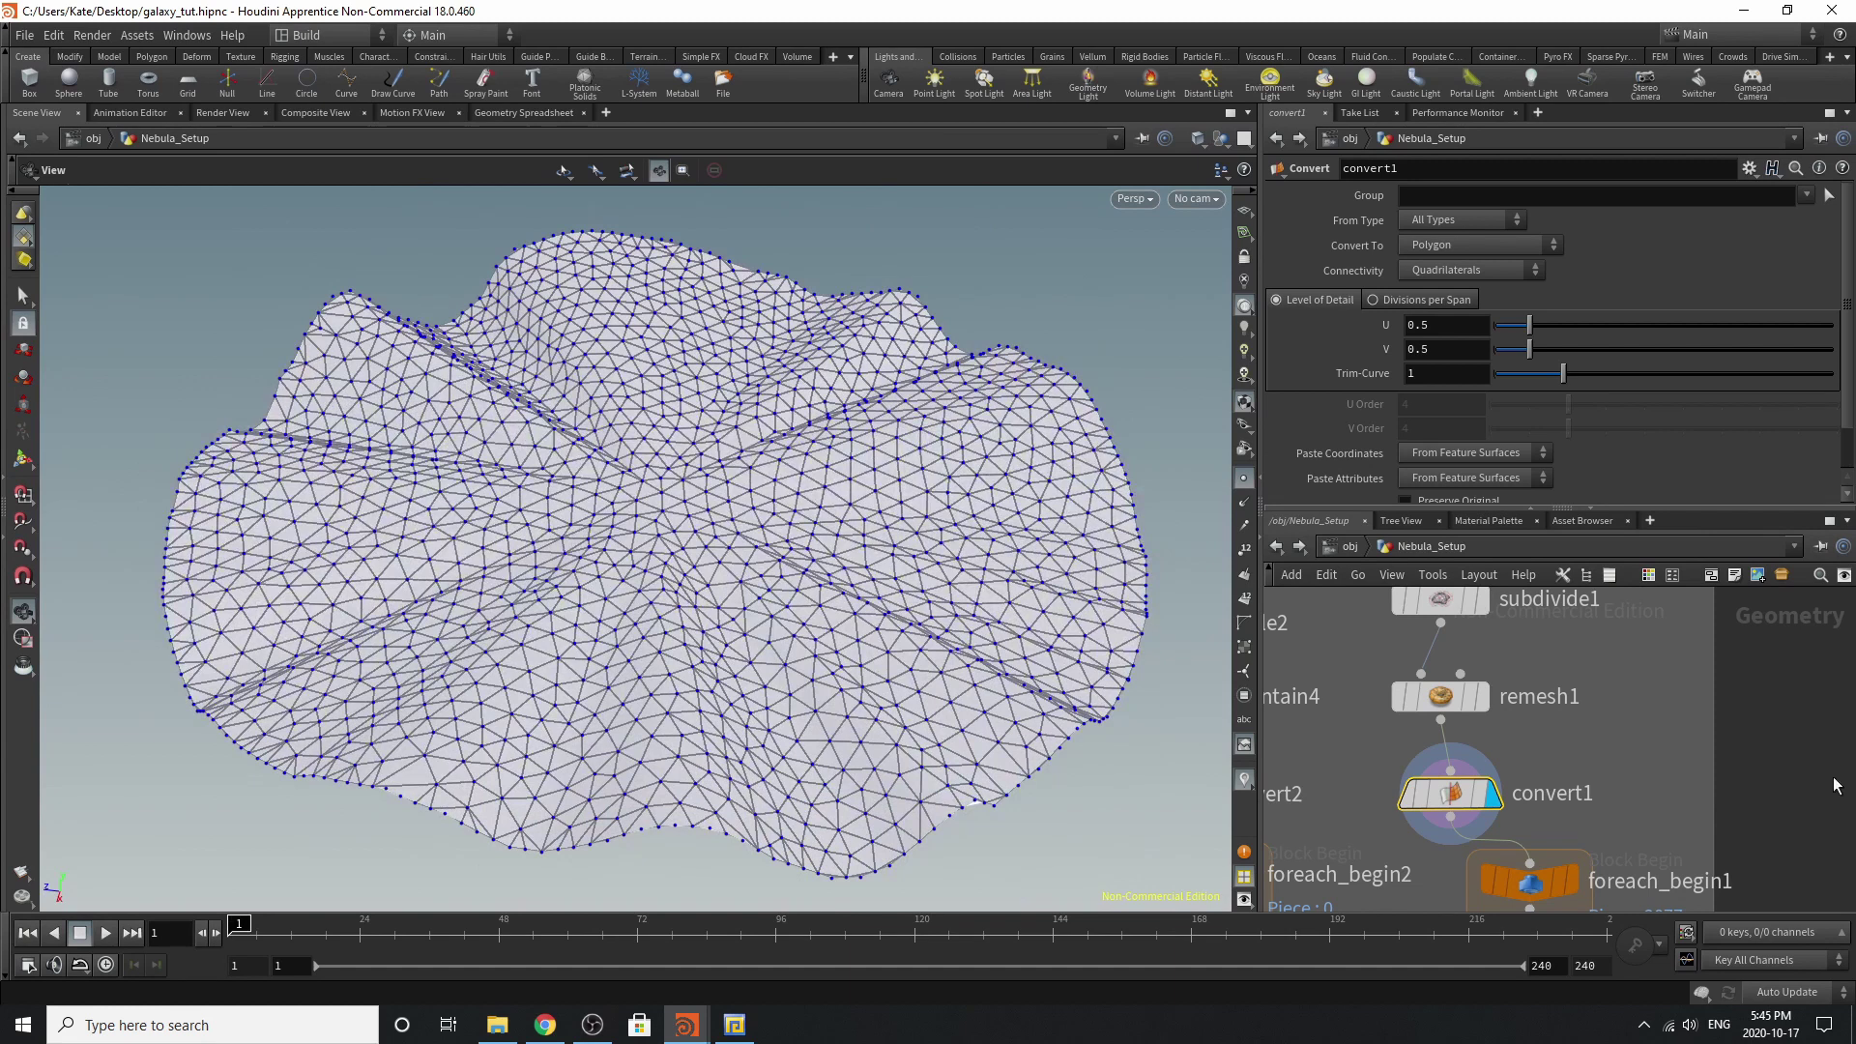
# Display the single piece output by foreach_begin1 and compare it with the full convert1 mesh.
pyautogui.scroll(-4, 1529, 704)
pyautogui.moveTo(1669, 659); pyautogui.dragTo(1724, 626, button='middle')
pyautogui.scroll(3, 1528, 766)
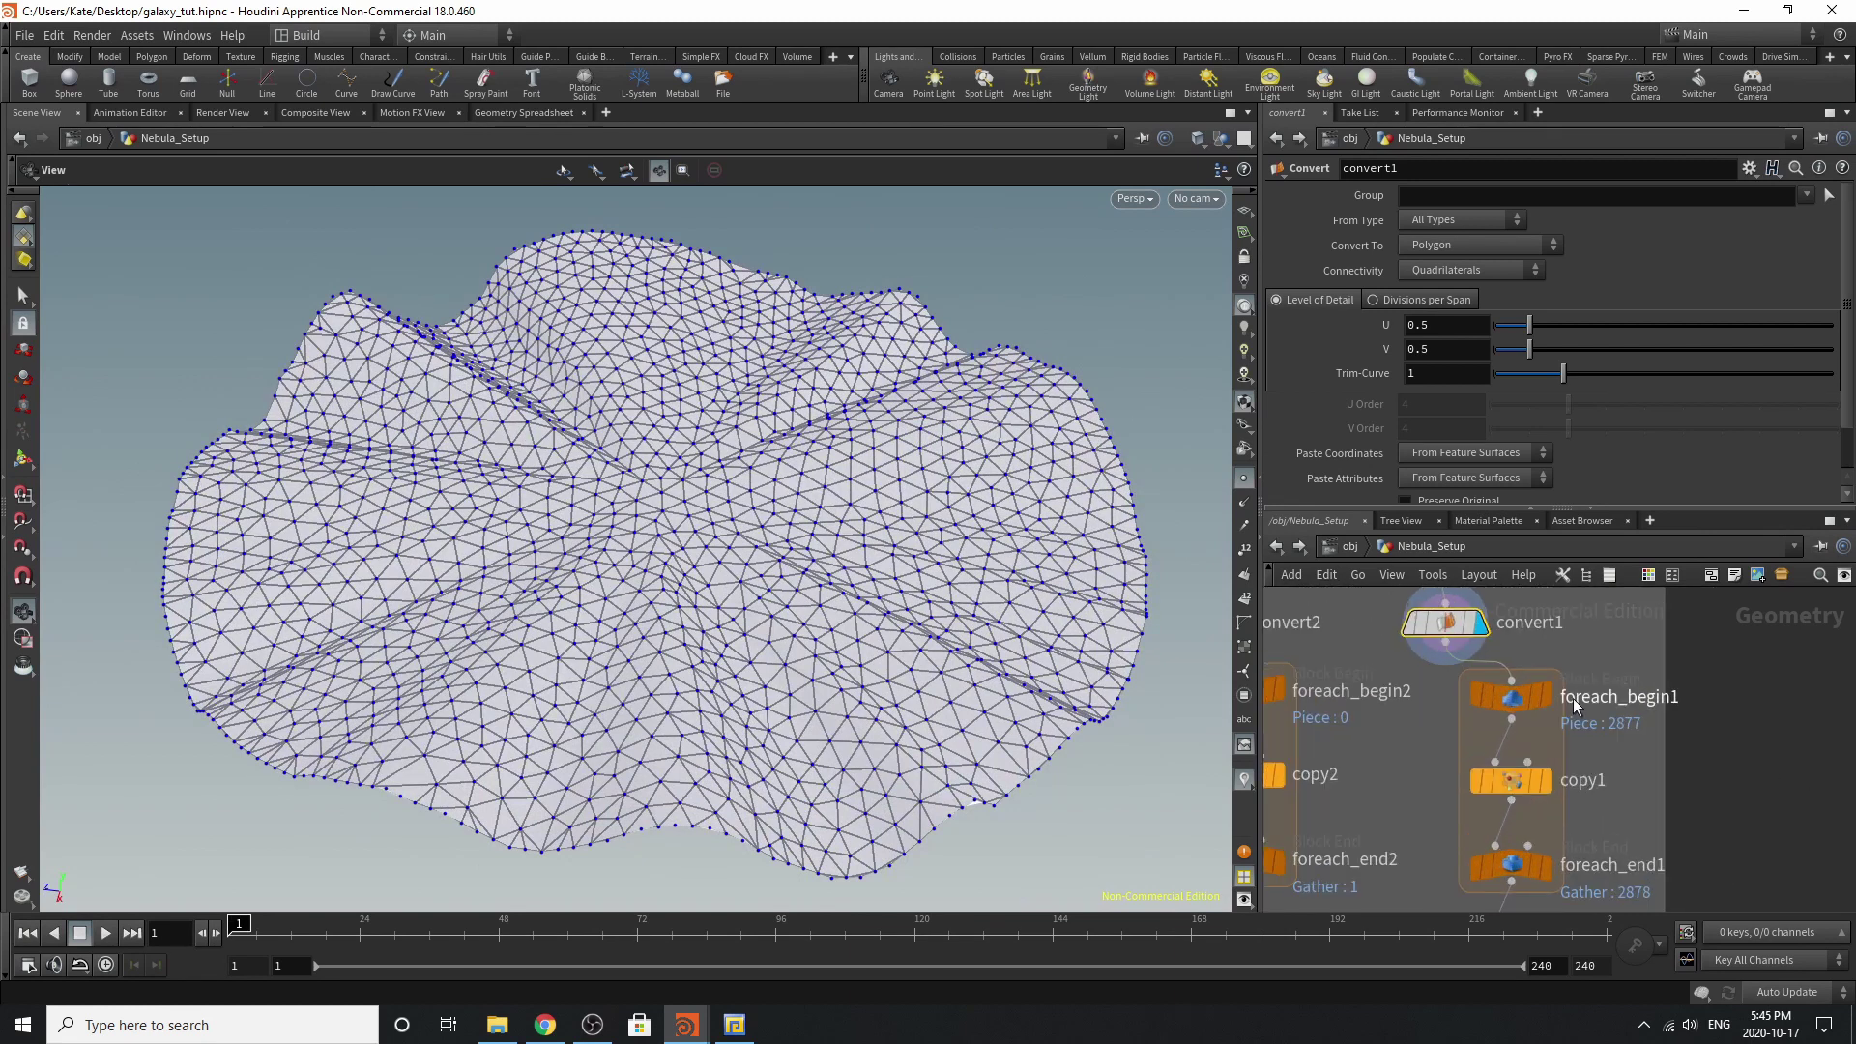
pyautogui.click(1553, 655)
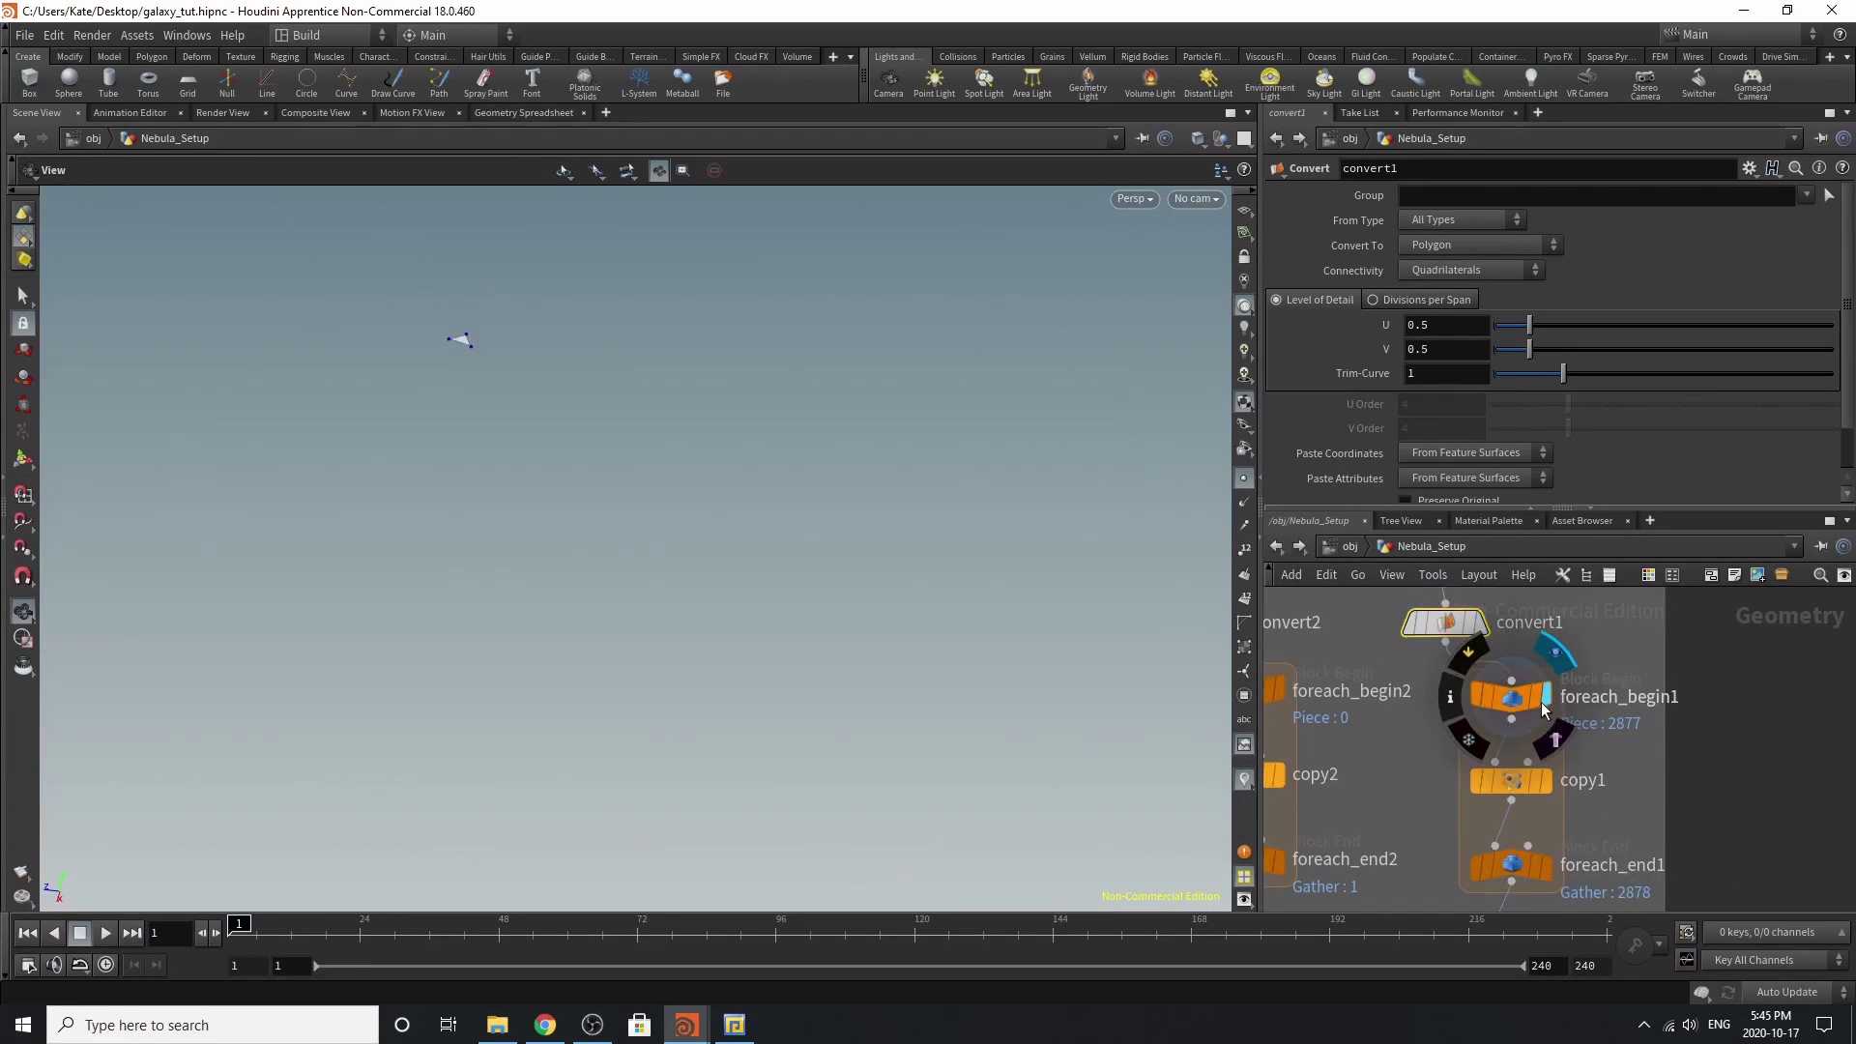
pyautogui.click(1477, 625)
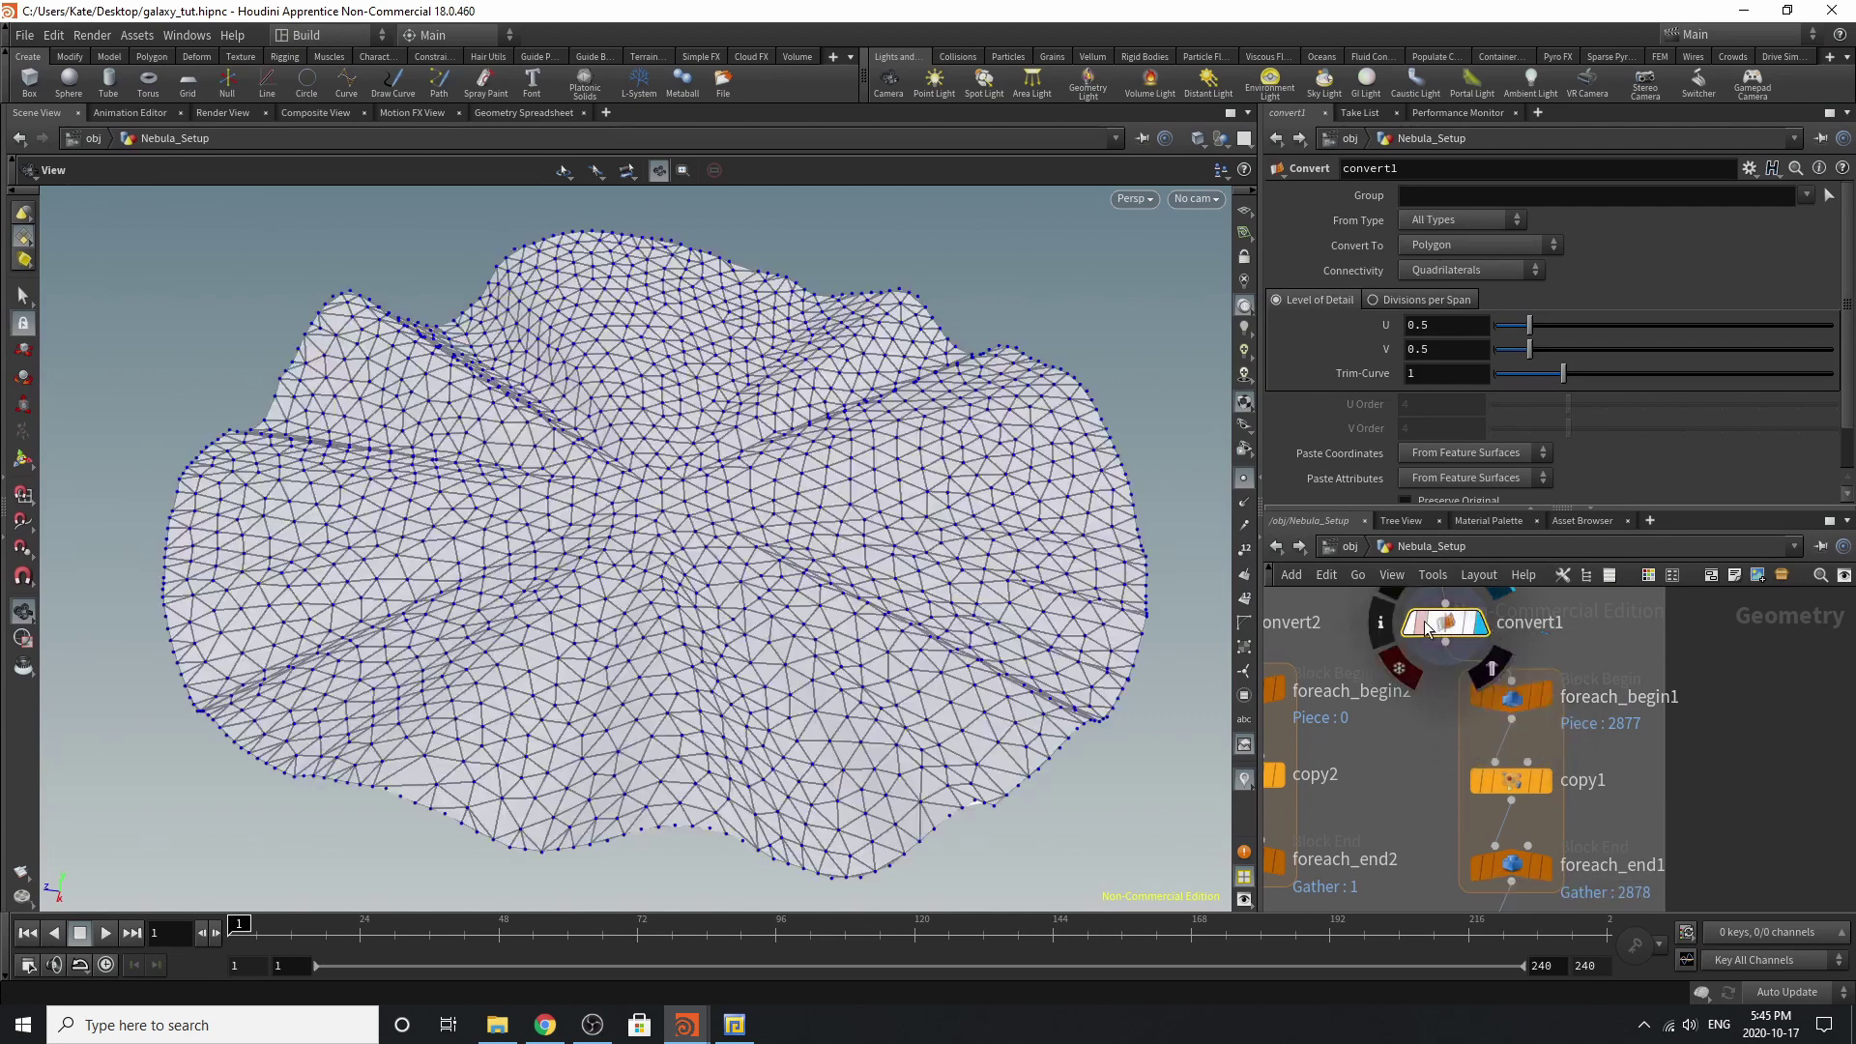
# Select the copy1 node and examine its number of copies, translate and uniform scale values.
pyautogui.scroll(-4, 1597, 687)
pyautogui.scroll(3, 1511, 757)
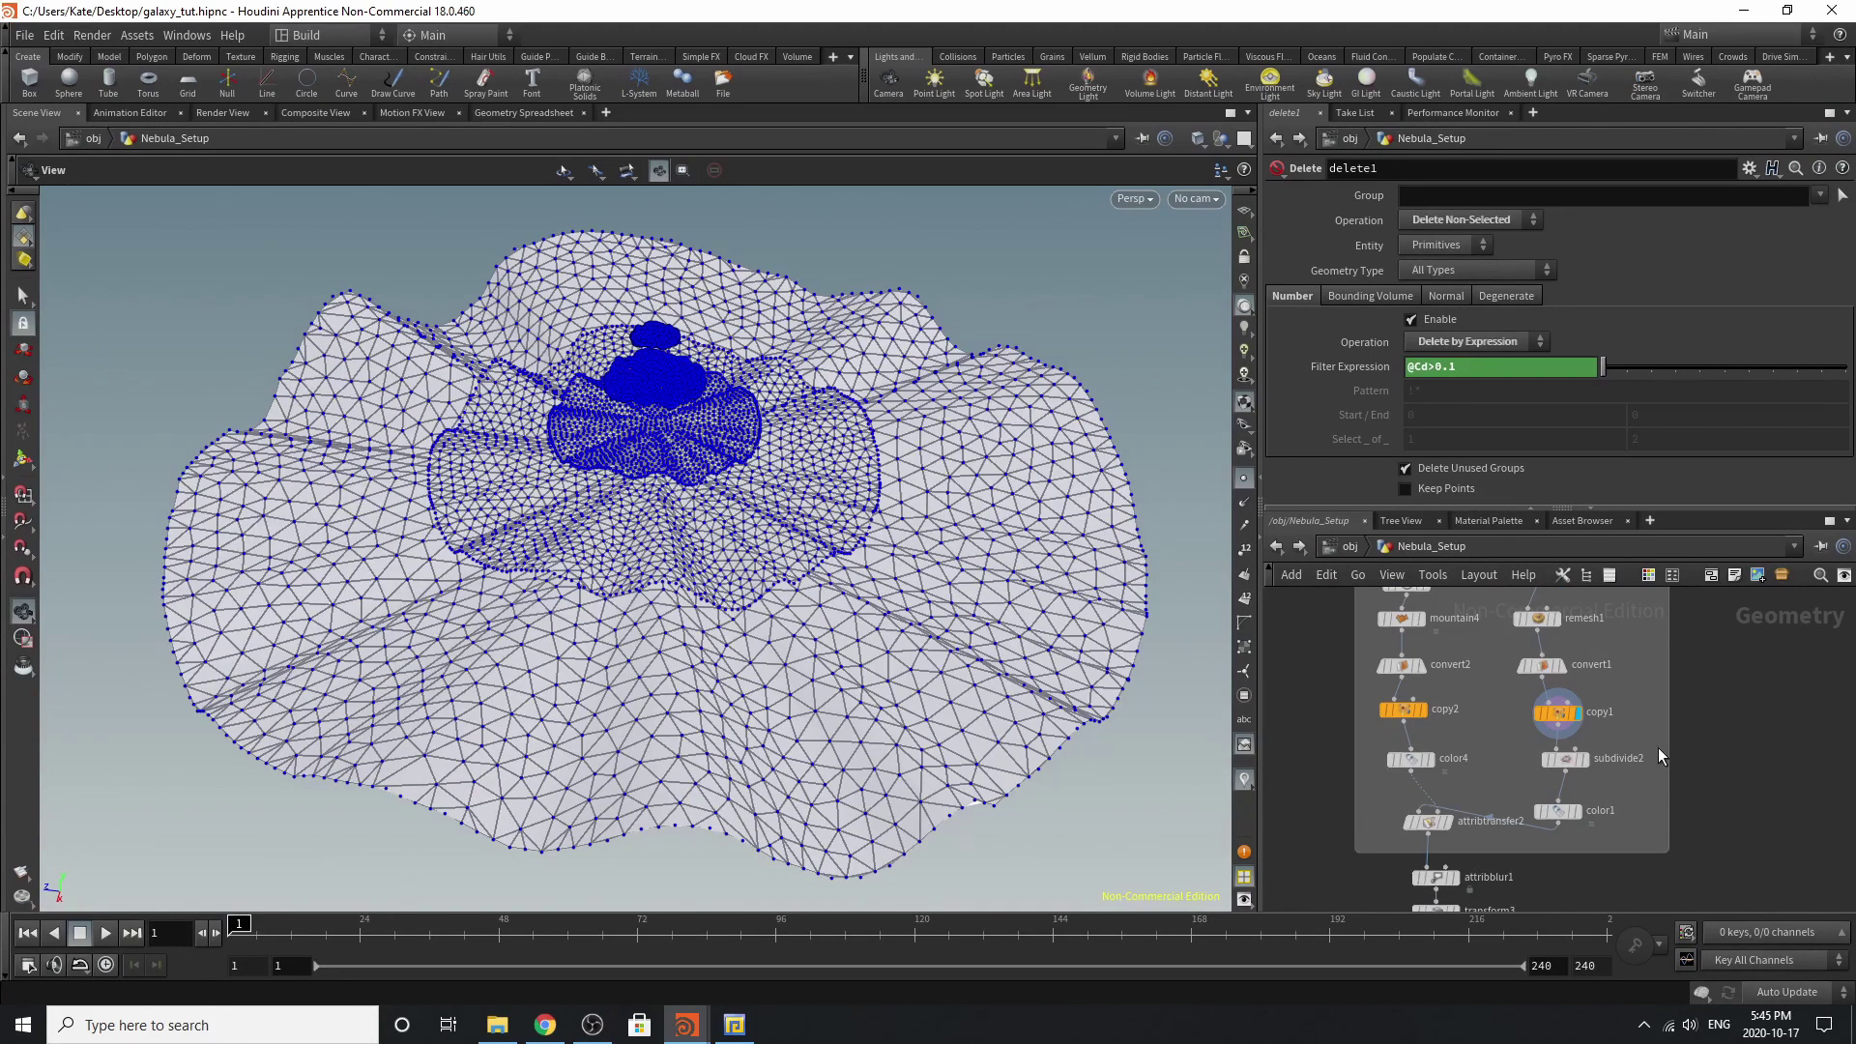
pyautogui.scroll(-3, 1561, 750)
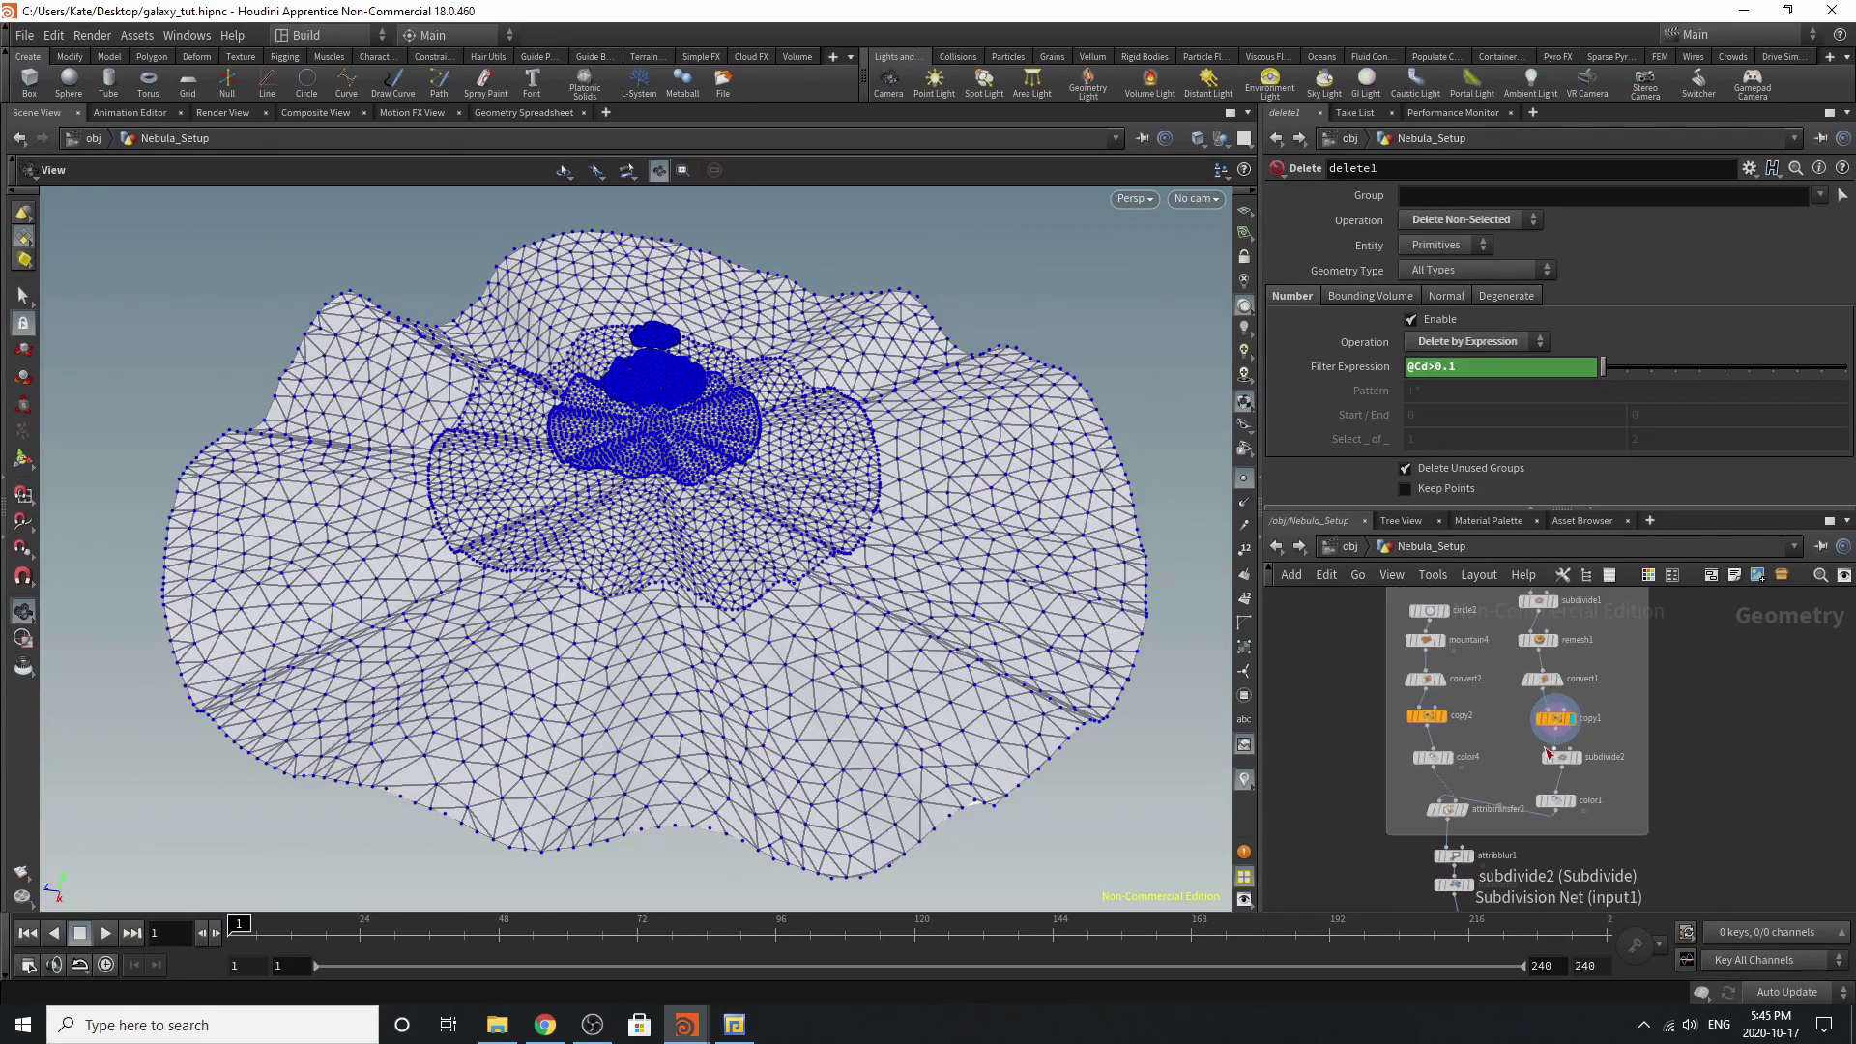
pyautogui.scroll(6, 1525, 691)
pyautogui.click(1589, 888)
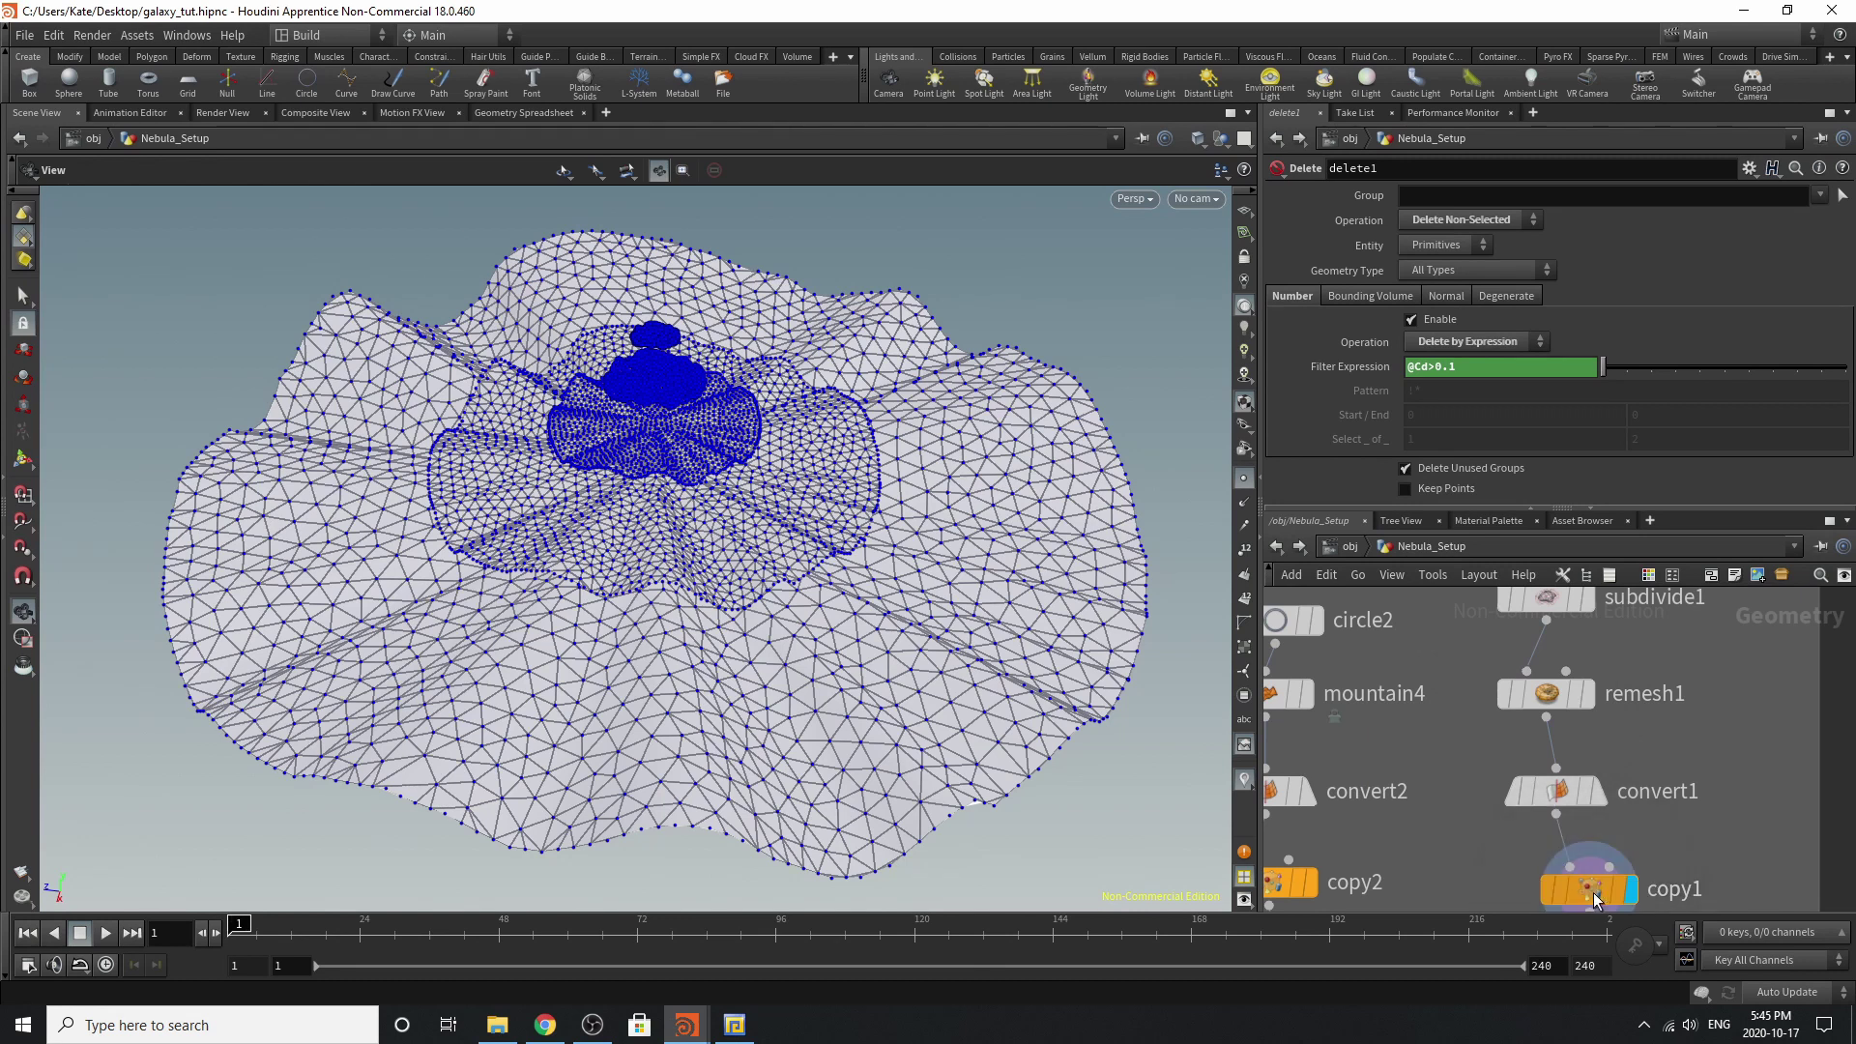
pyautogui.scroll(-4, 1537, 861)
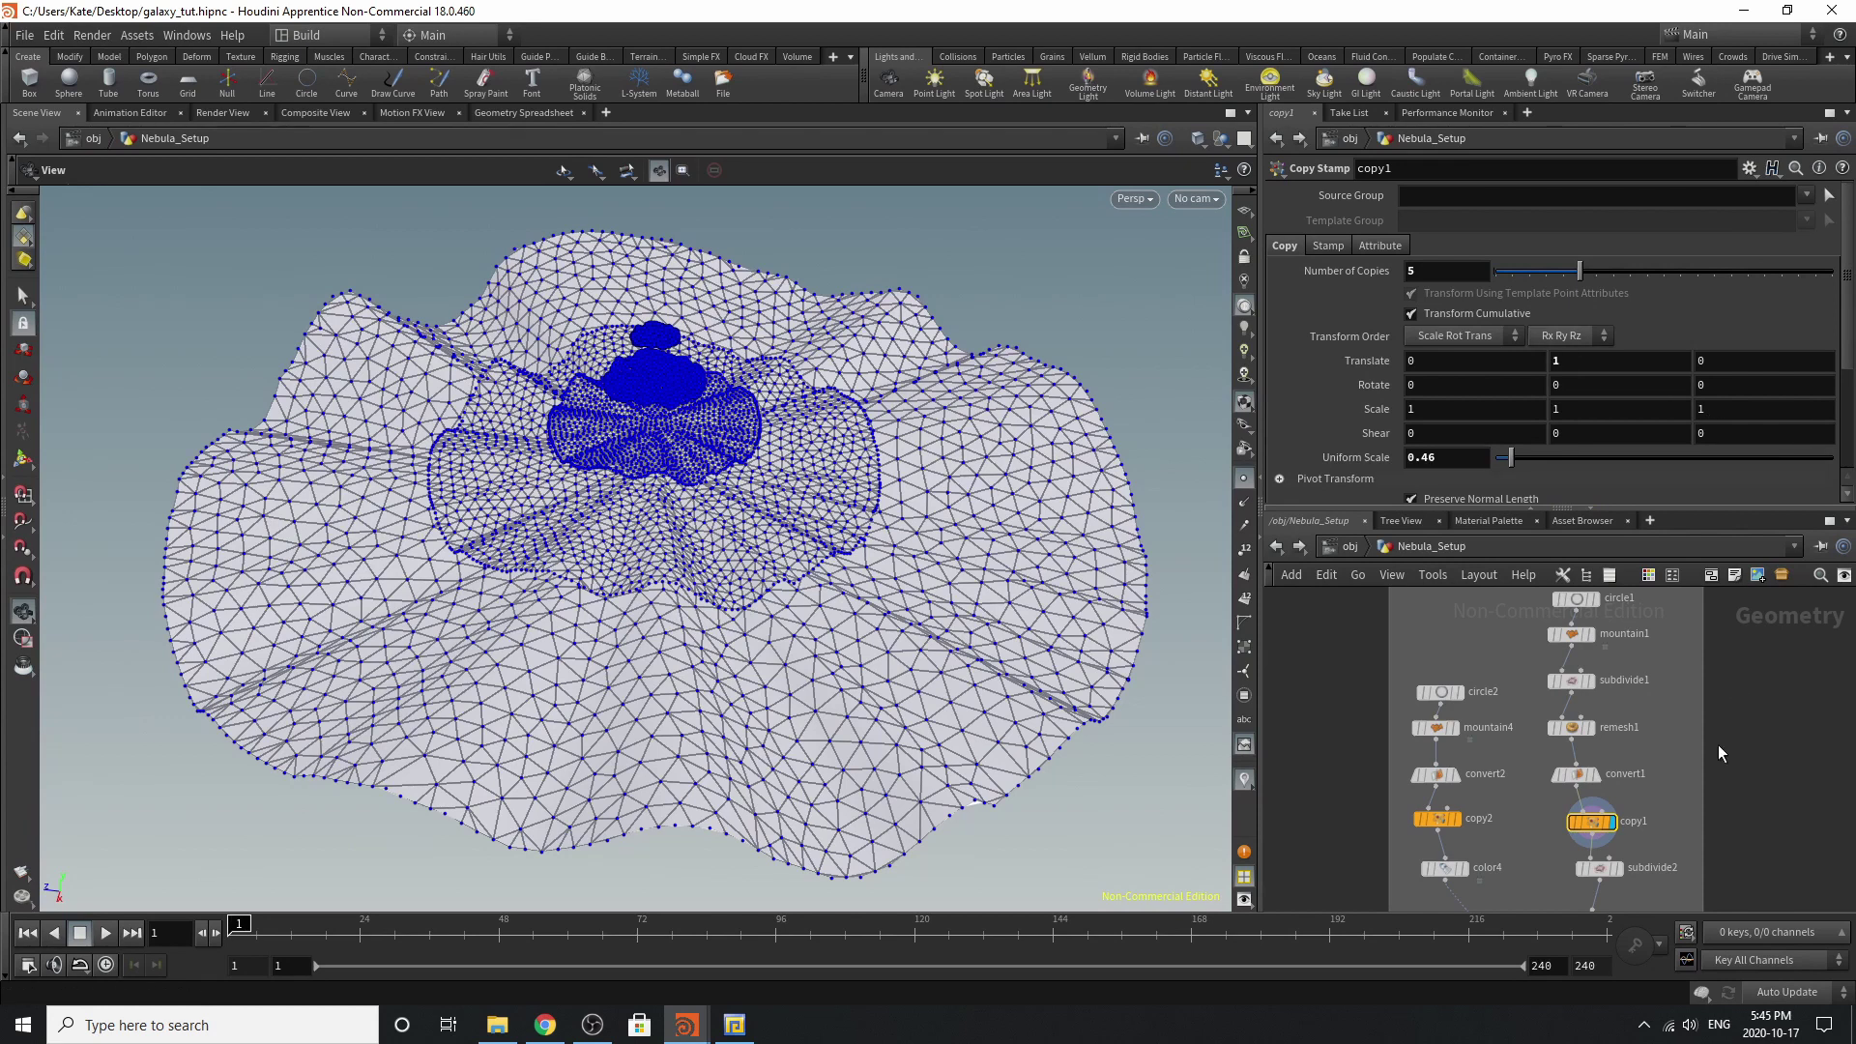
pyautogui.scroll(3, 1740, 841)
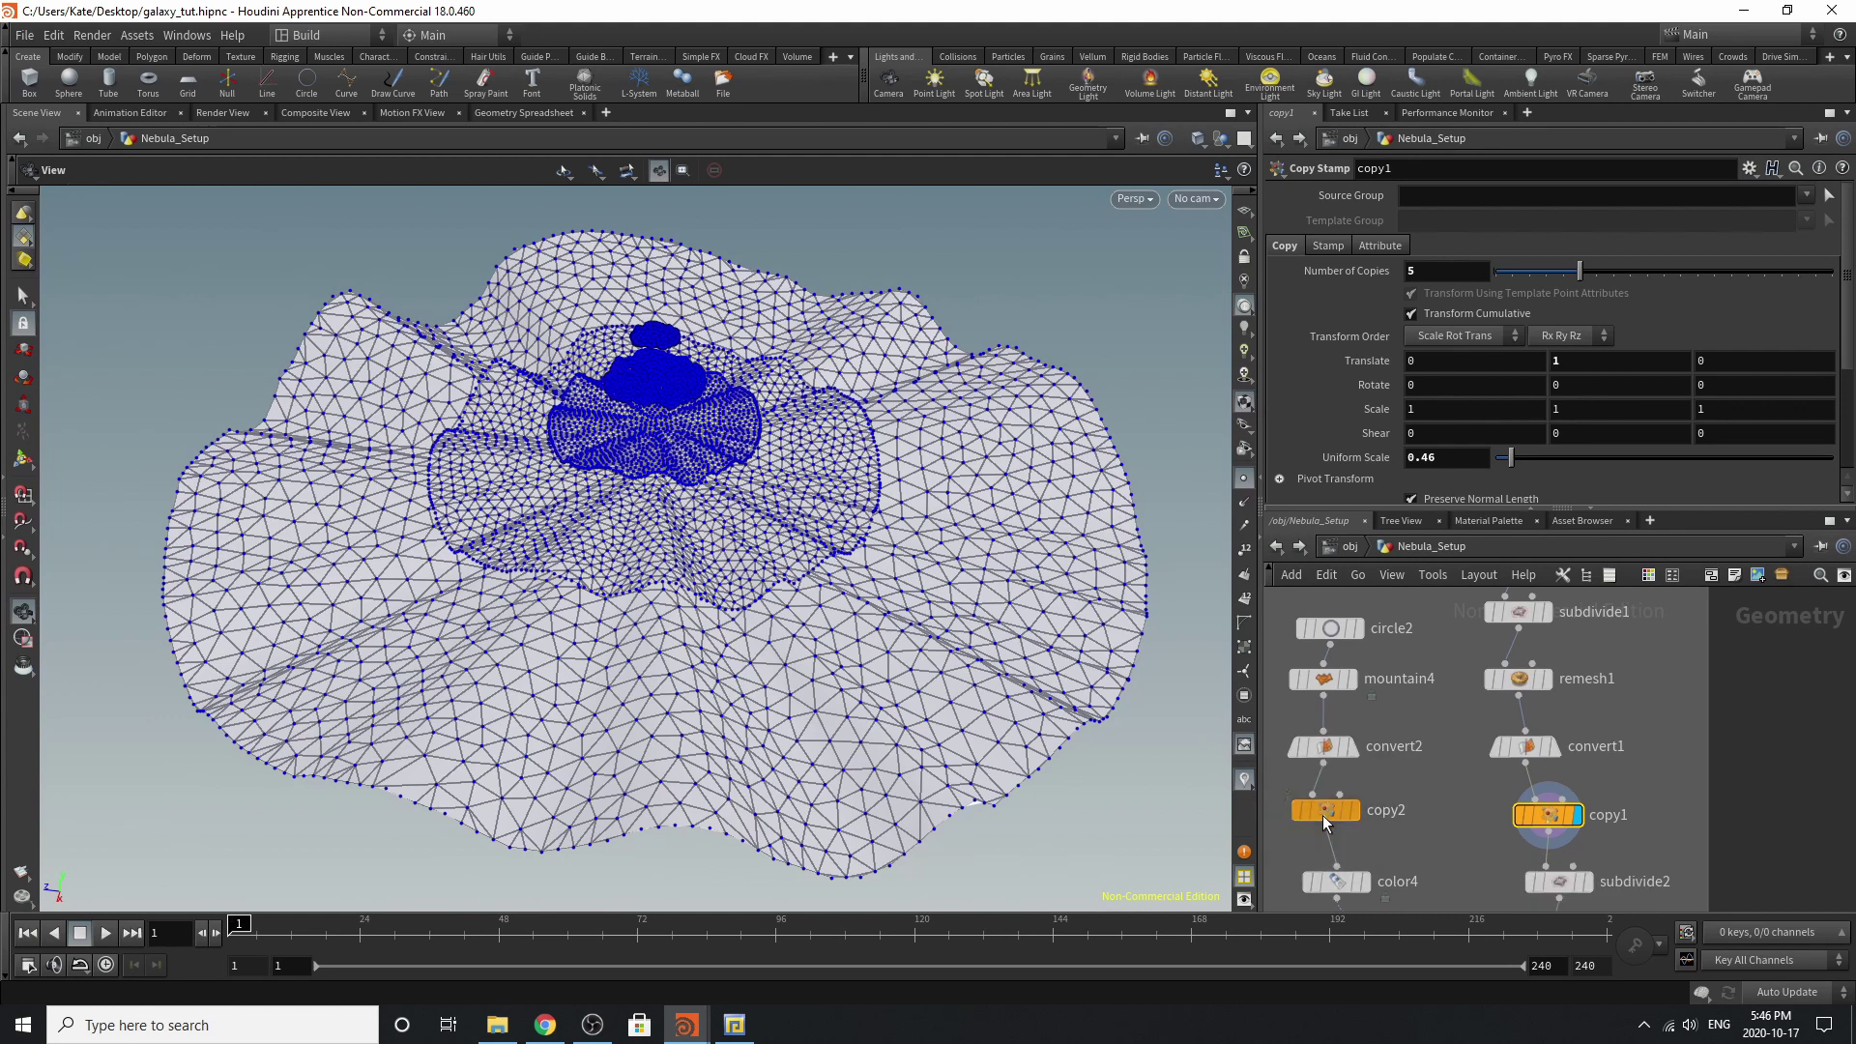
# Display the copy2 node, examine its copy settings and stacked outlines, and compare them with copy1.
pyautogui.click(1323, 816)
pyautogui.click(1356, 812)
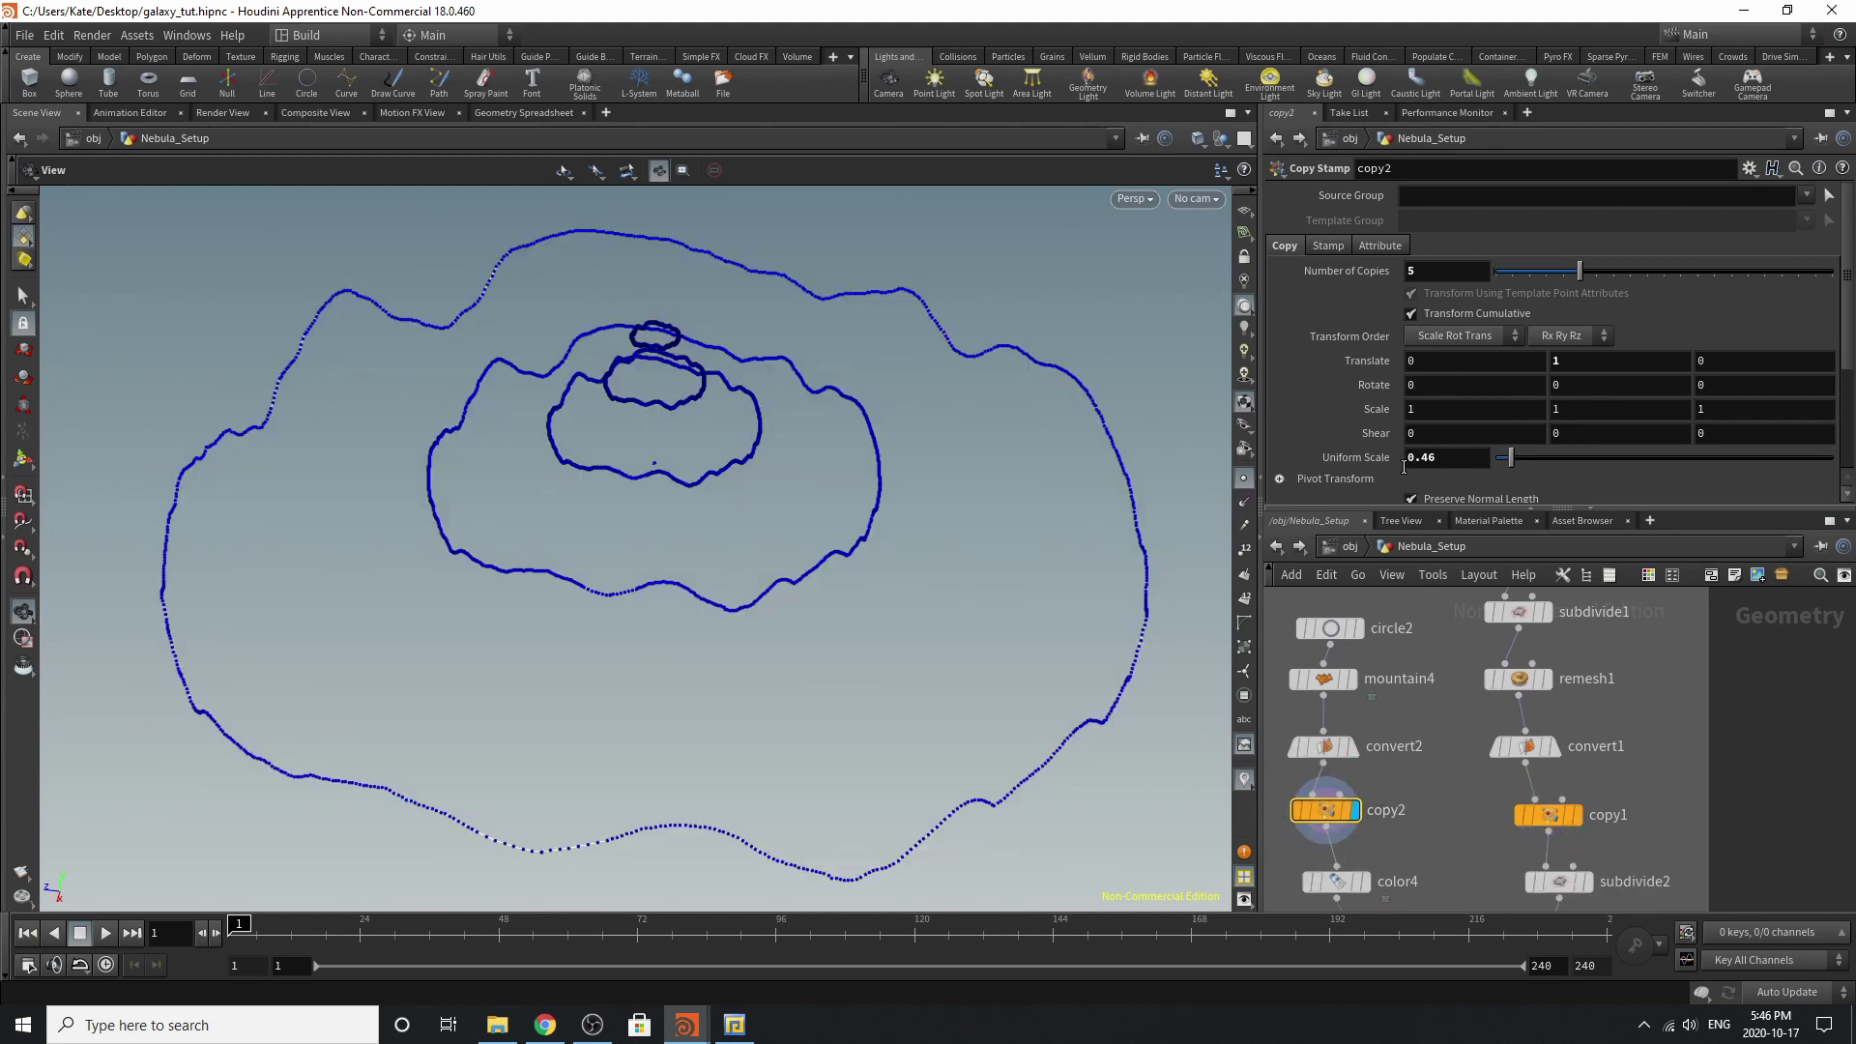
pyautogui.scroll(-3, 1458, 306)
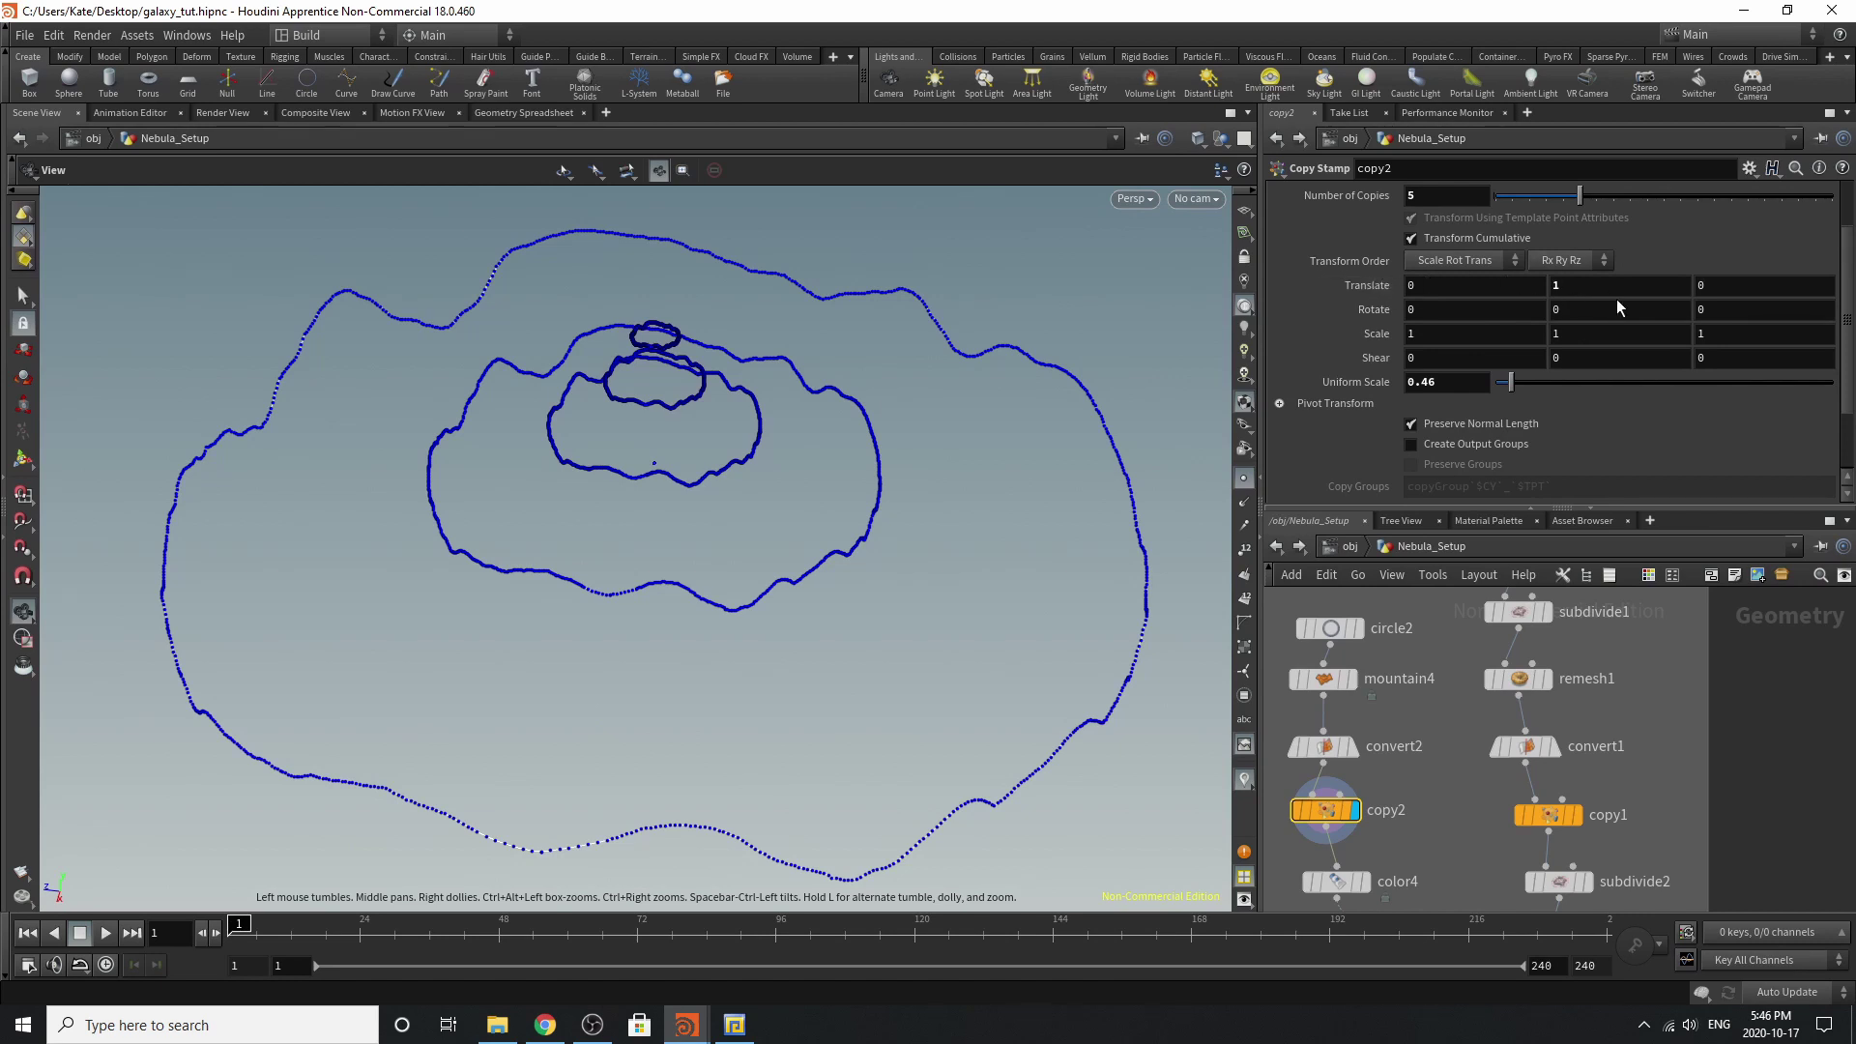
pyautogui.moveTo(870, 503); pyautogui.dragTo(618, 267)
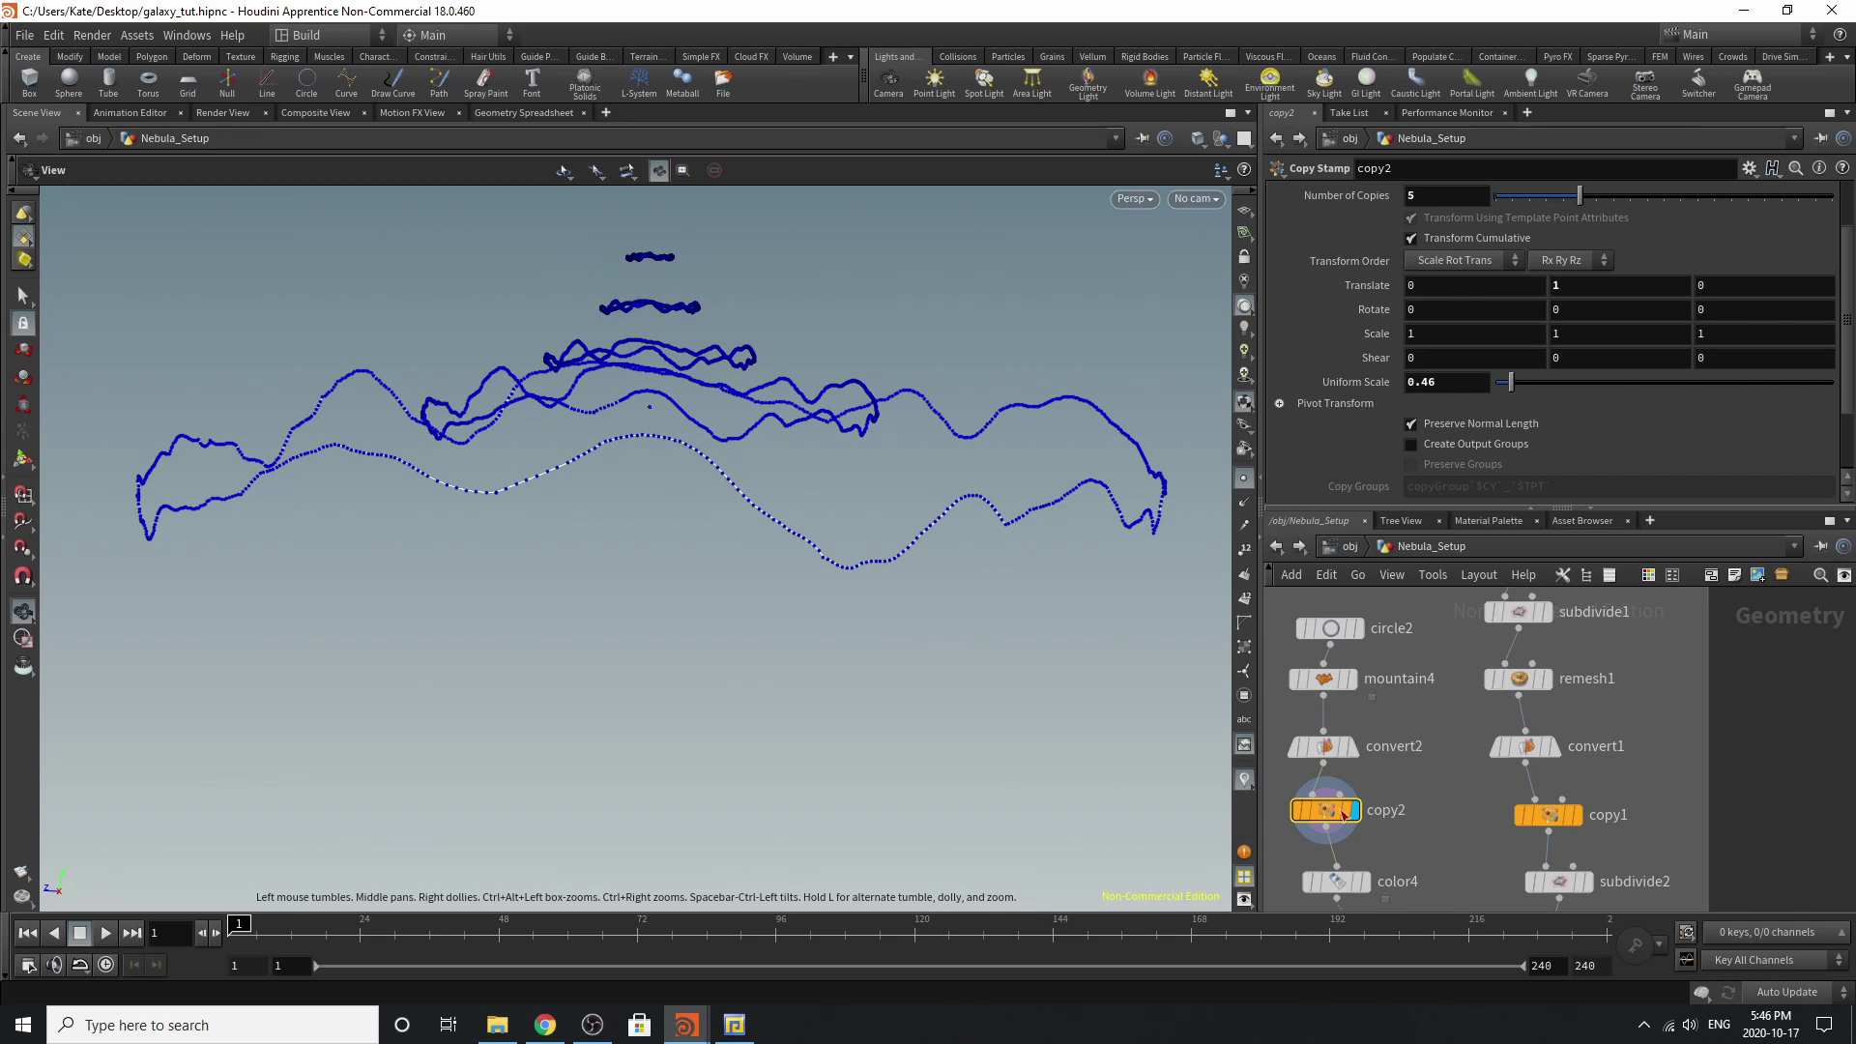
pyautogui.click(1578, 815)
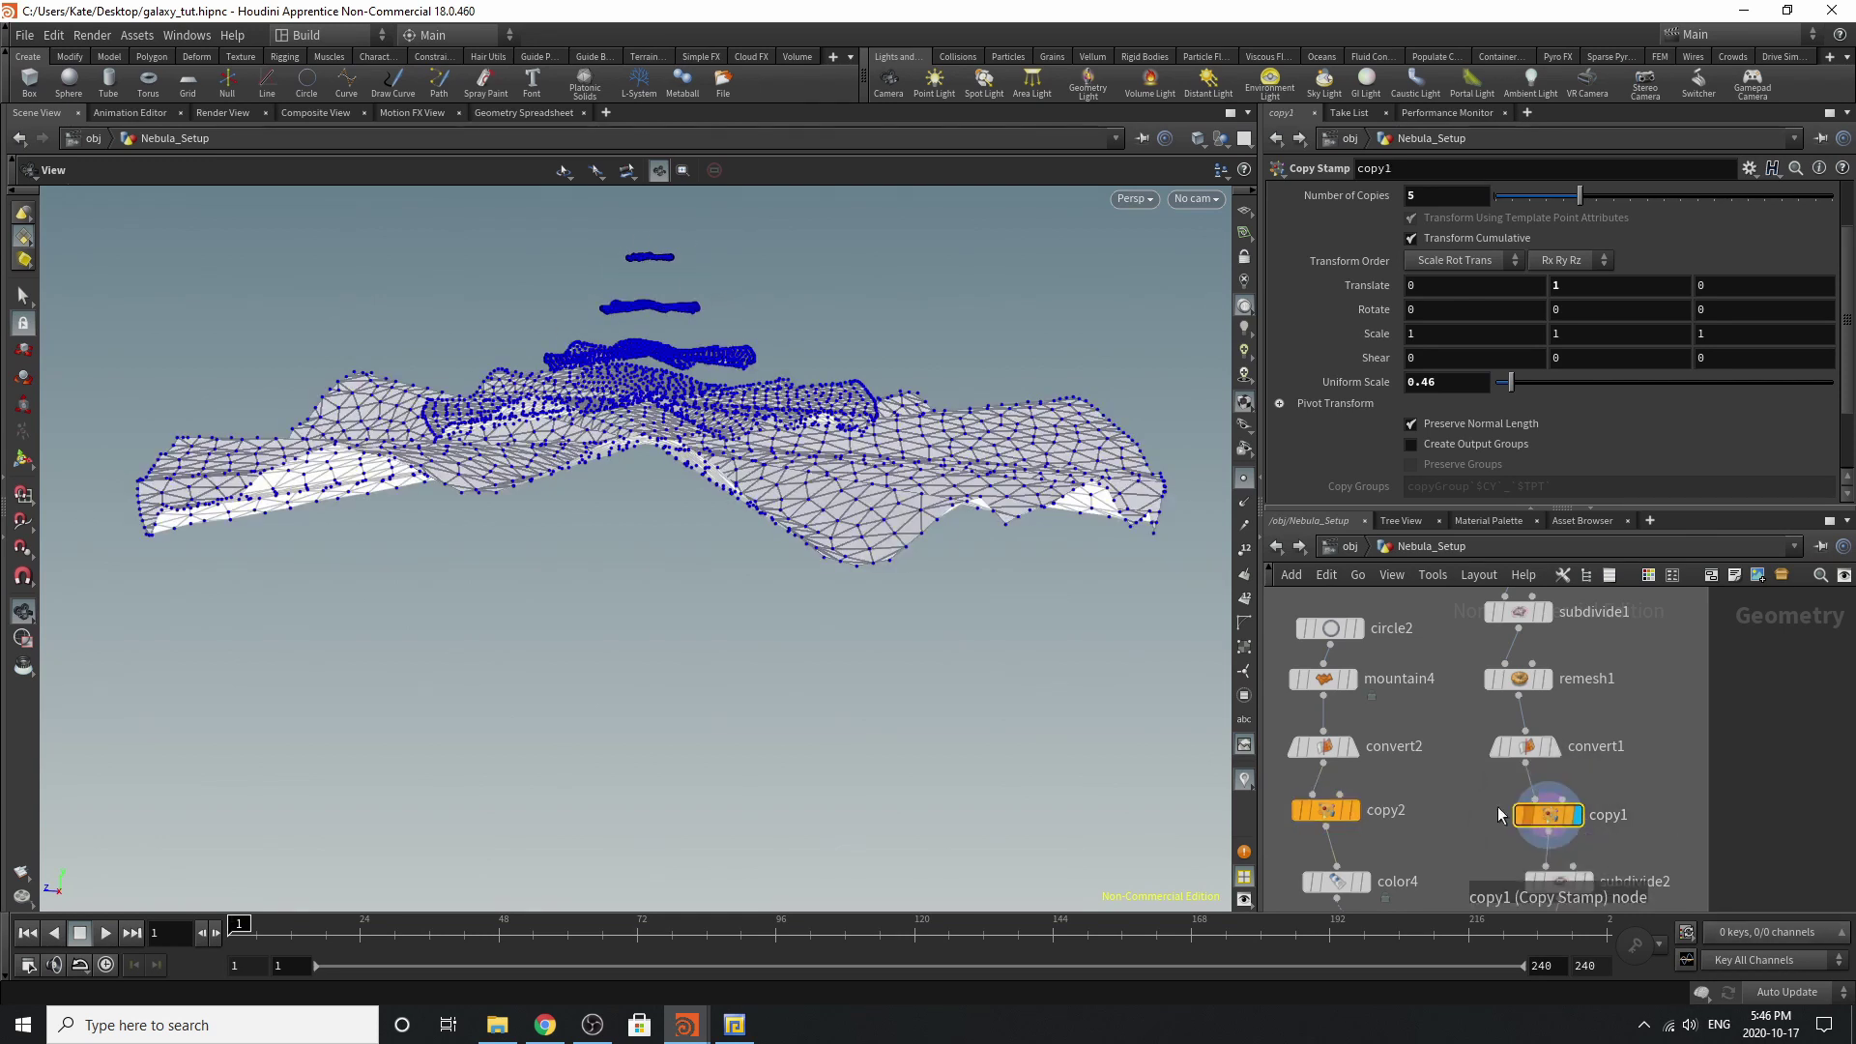
# Display the subdivide2 node below copy1 and examine its settings and subdivided mesh.
pyautogui.scroll(-4, 1561, 624)
pyautogui.scroll(3, 1529, 771)
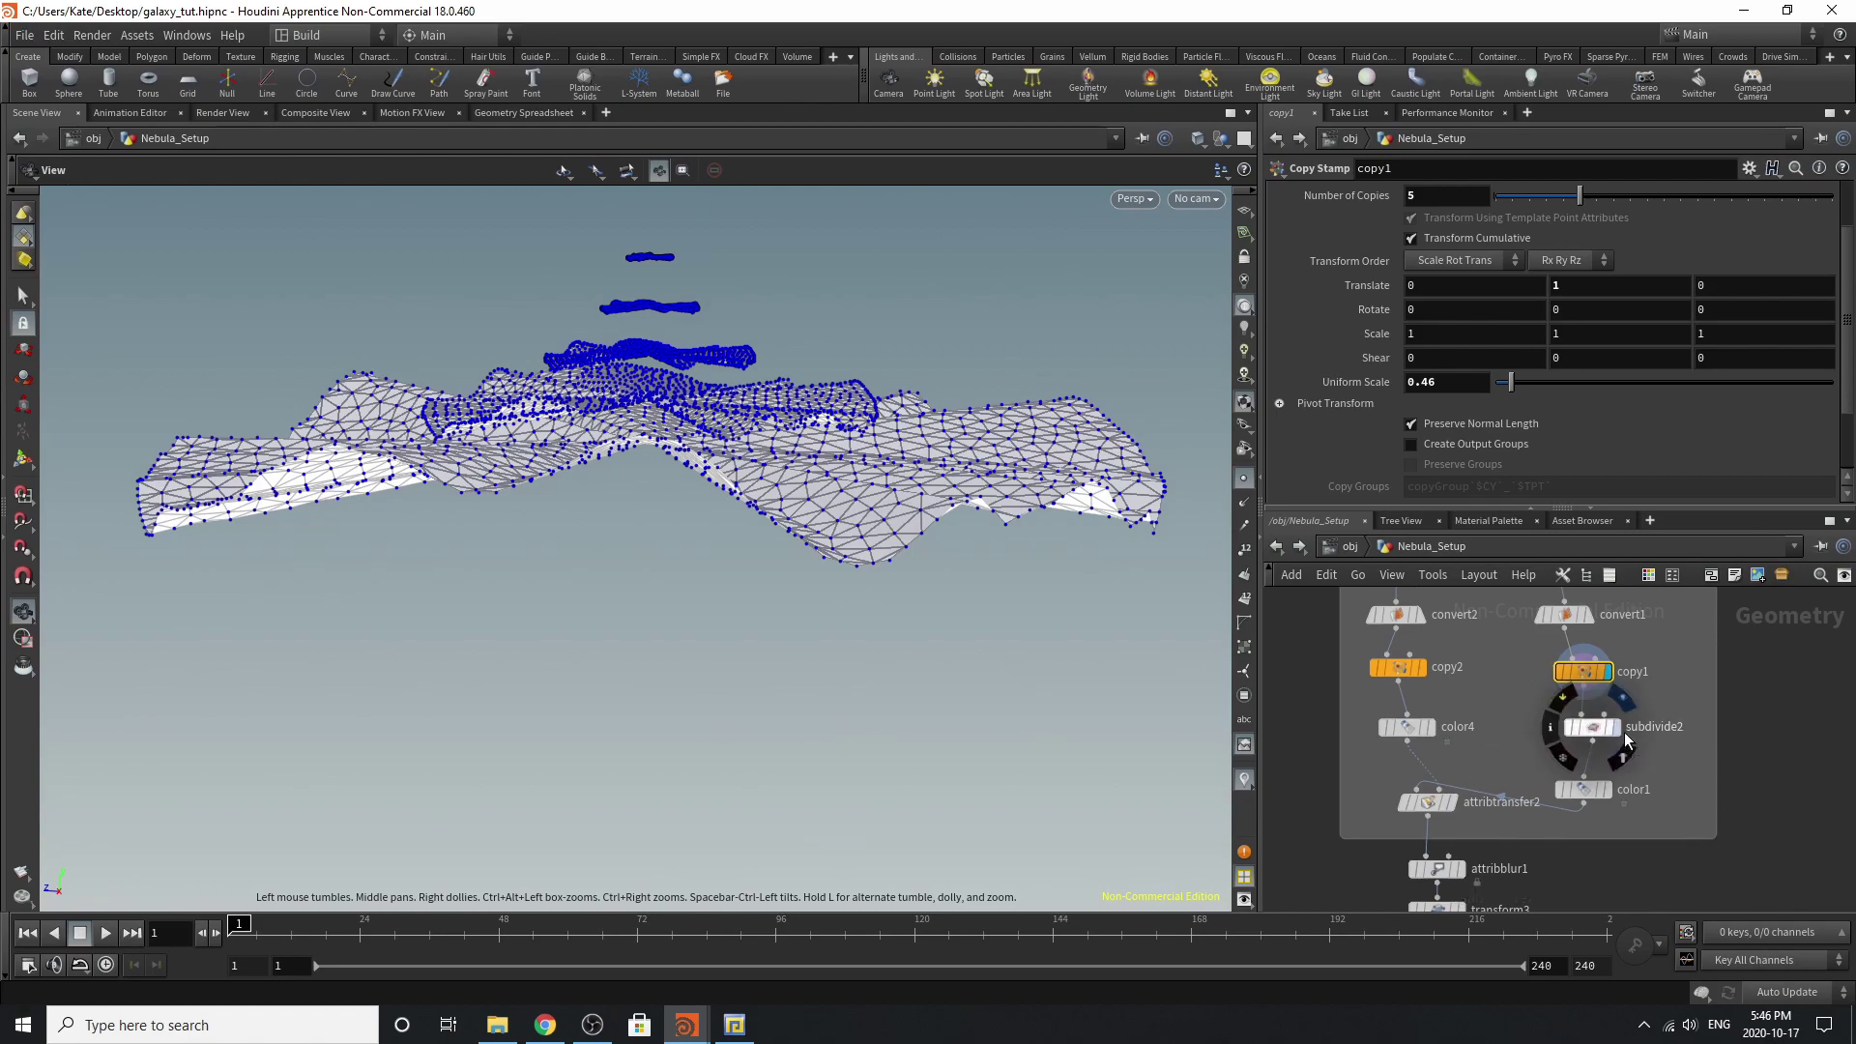
pyautogui.click(1616, 728)
pyautogui.click(1595, 727)
pyautogui.moveTo(930, 461); pyautogui.dragTo(914, 667)
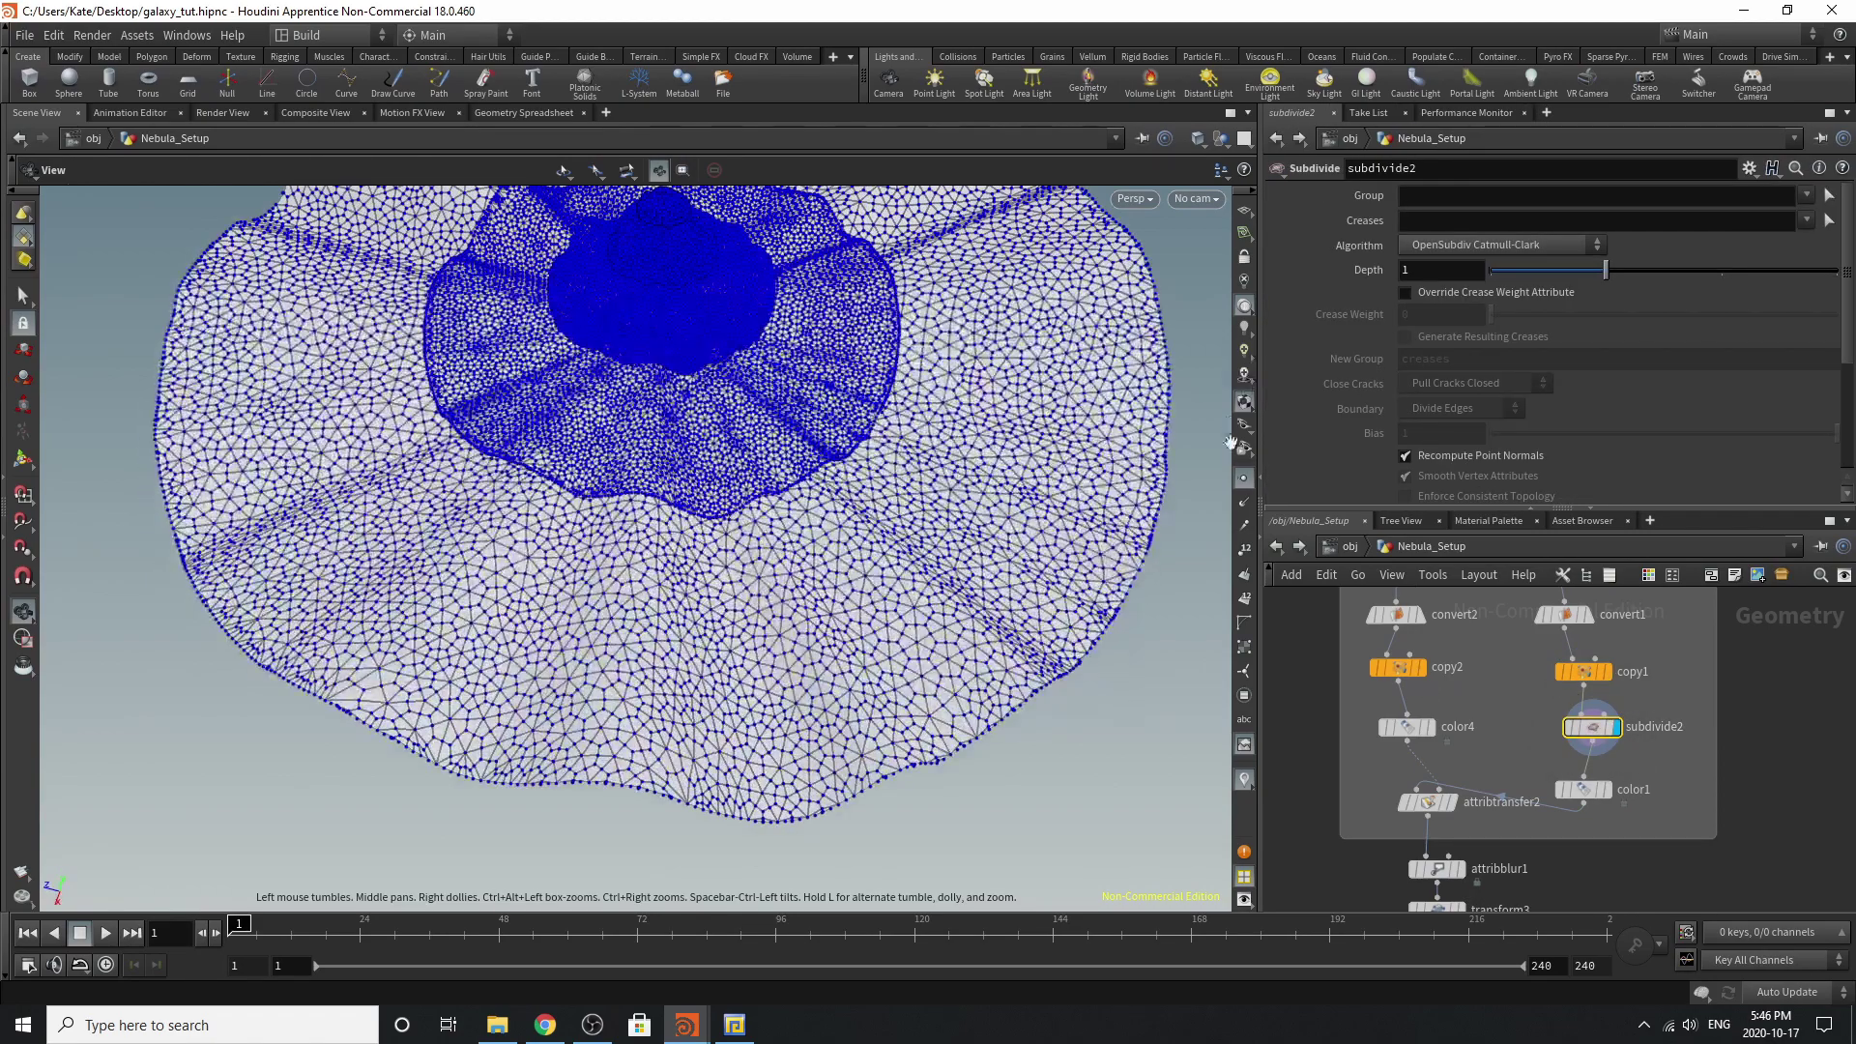
# Turn off the point display in the viewport and inspect the subdivided layers from several angles.
pyautogui.click(1244, 478)
pyautogui.moveTo(1039, 421); pyautogui.dragTo(1008, 456)
pyautogui.moveTo(1008, 455); pyautogui.dragTo(953, 589, button='middle')
pyautogui.moveTo(861, 607); pyautogui.dragTo(783, 531)
pyautogui.moveTo(783, 531); pyautogui.dragTo(862, 484, button='right')
pyautogui.moveTo(861, 552); pyautogui.dragTo(866, 491, button='middle')
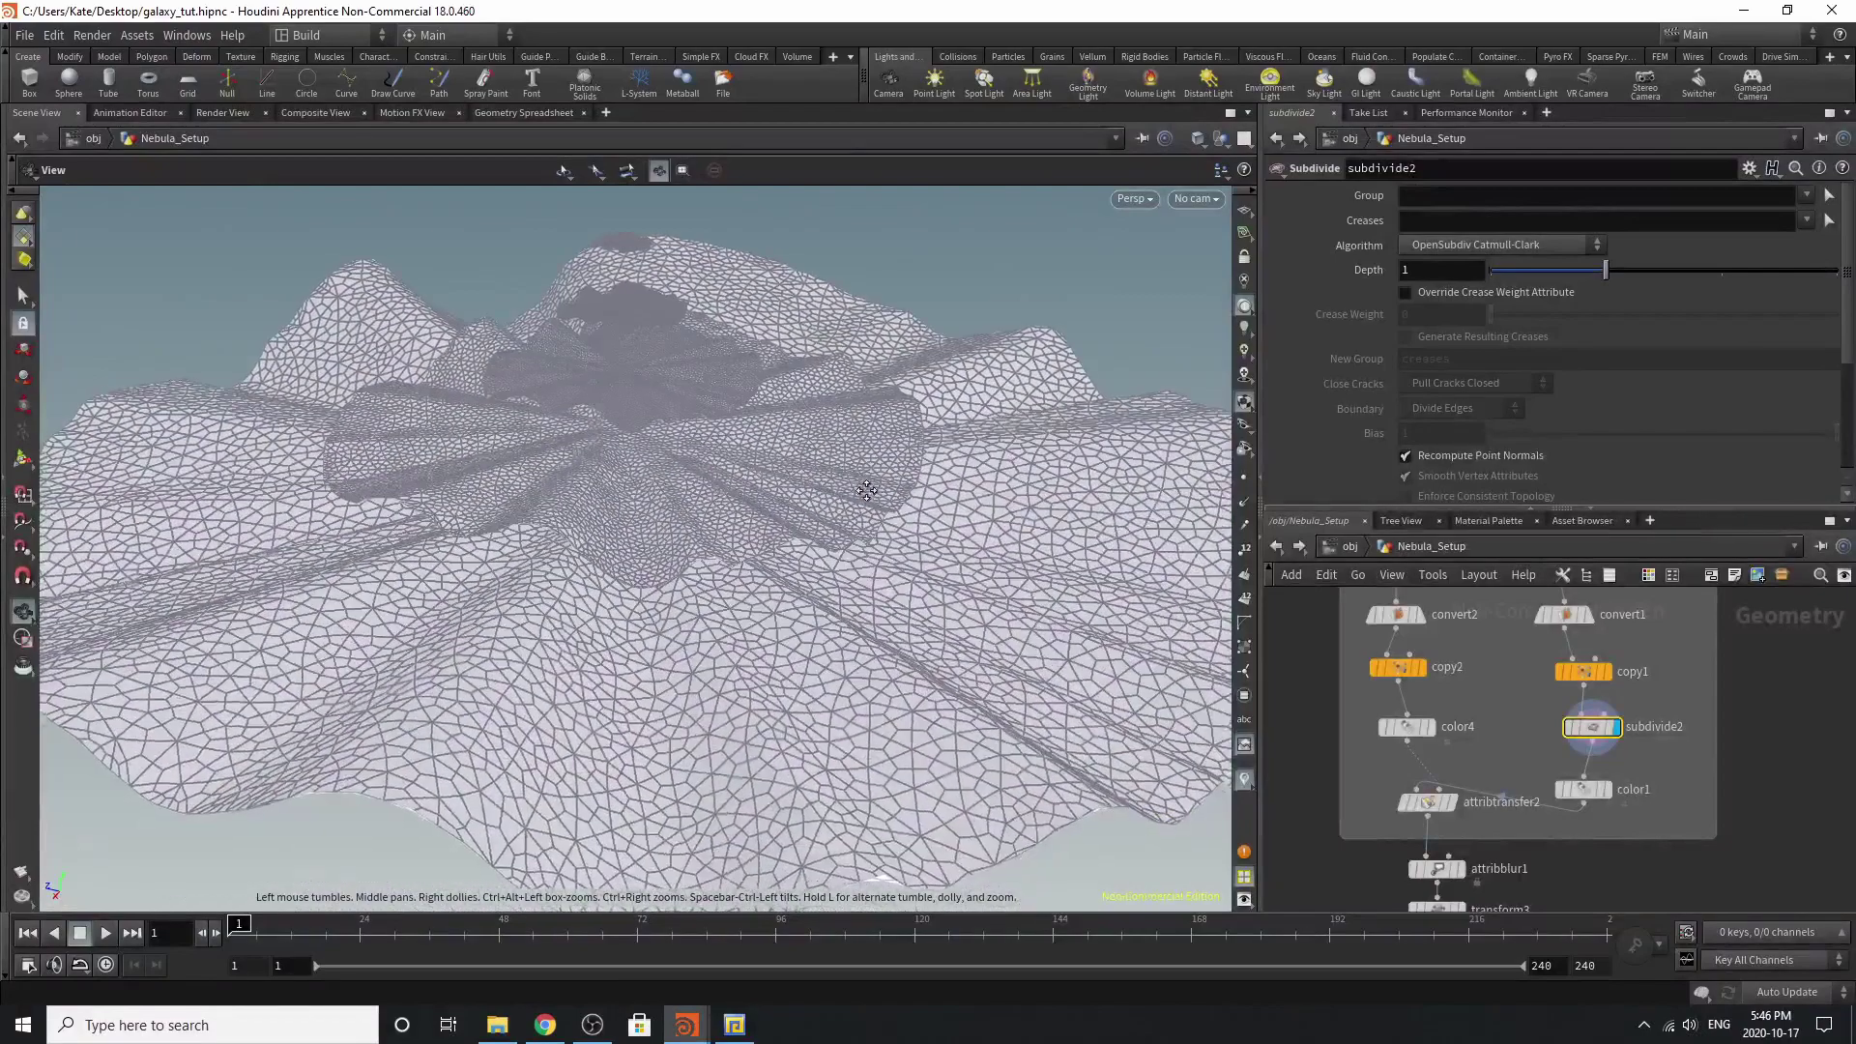
pyautogui.moveTo(866, 491); pyautogui.dragTo(792, 526, button='right')
pyautogui.moveTo(792, 526)
pyautogui.mouseDown()
pyautogui.moveTo(779, 657)
pyautogui.moveTo(781, 561)
pyautogui.mouseUp()
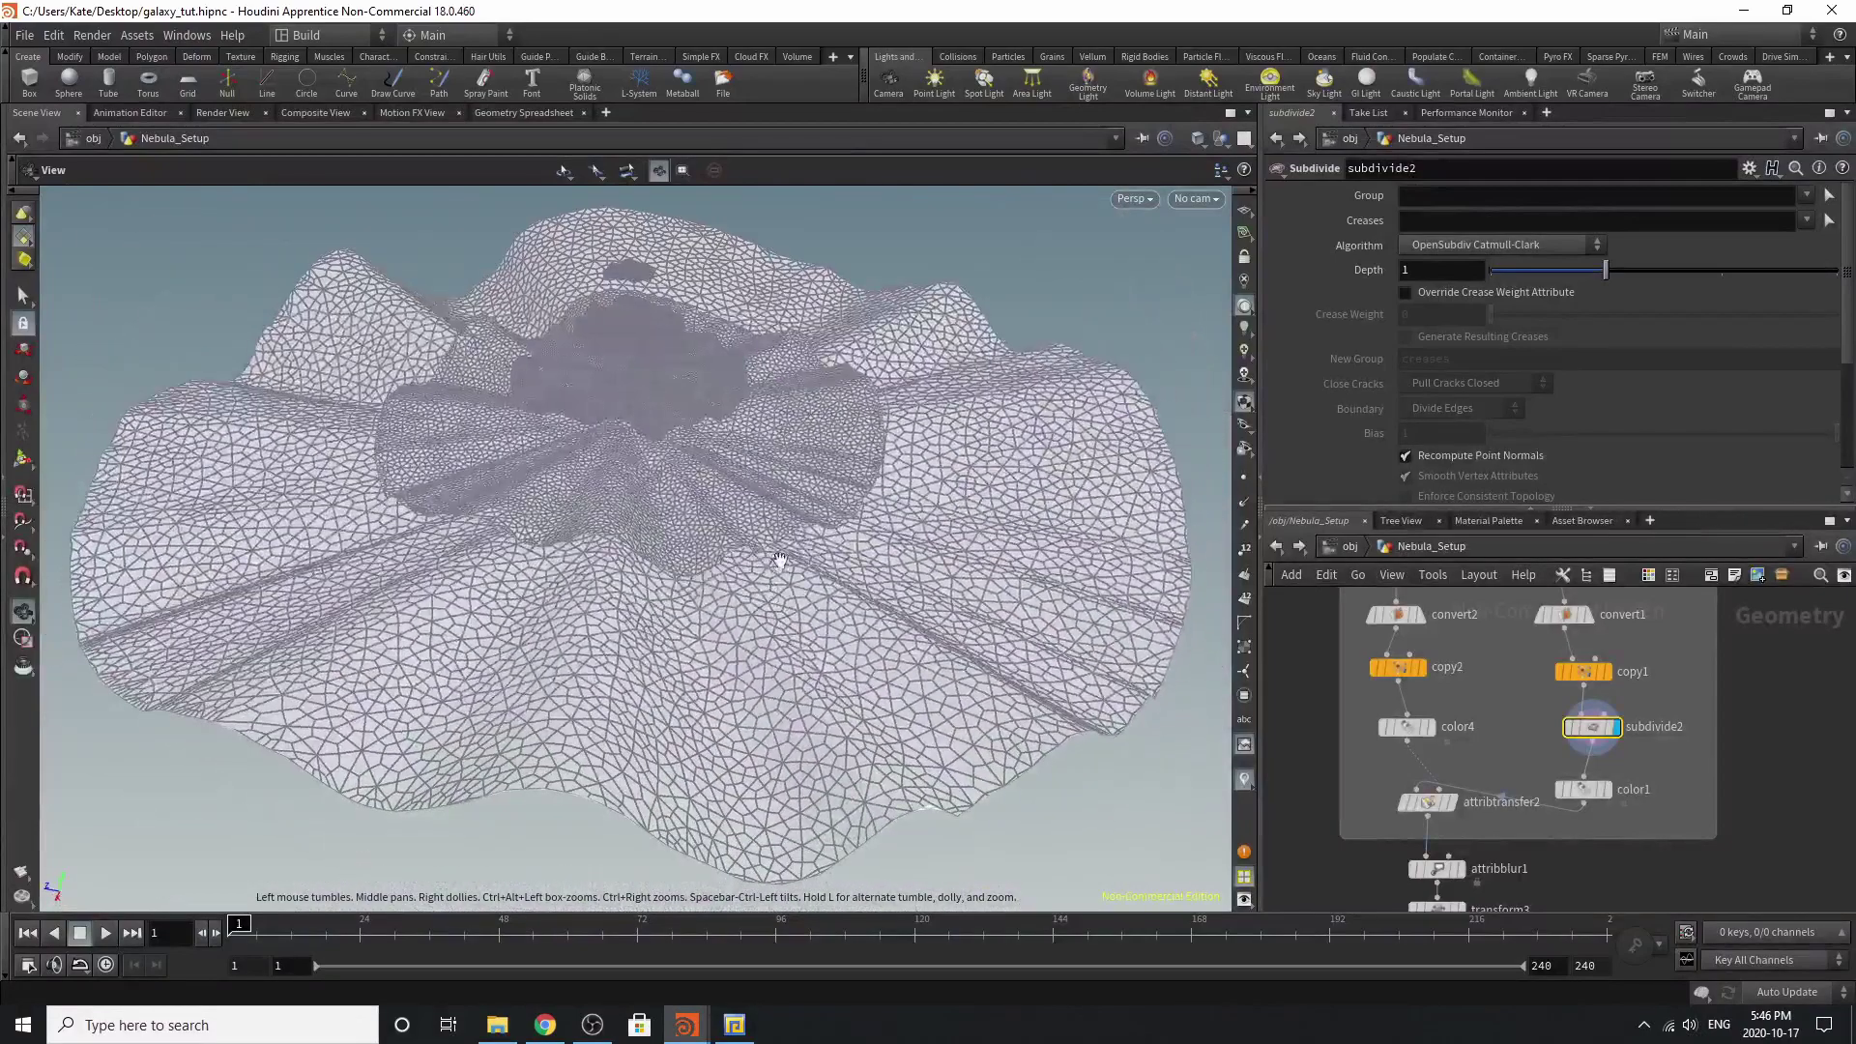
# Display the color1 node and examine its class, color type and color settings.
pyautogui.scroll(3, 1511, 762)
pyautogui.click(1682, 821)
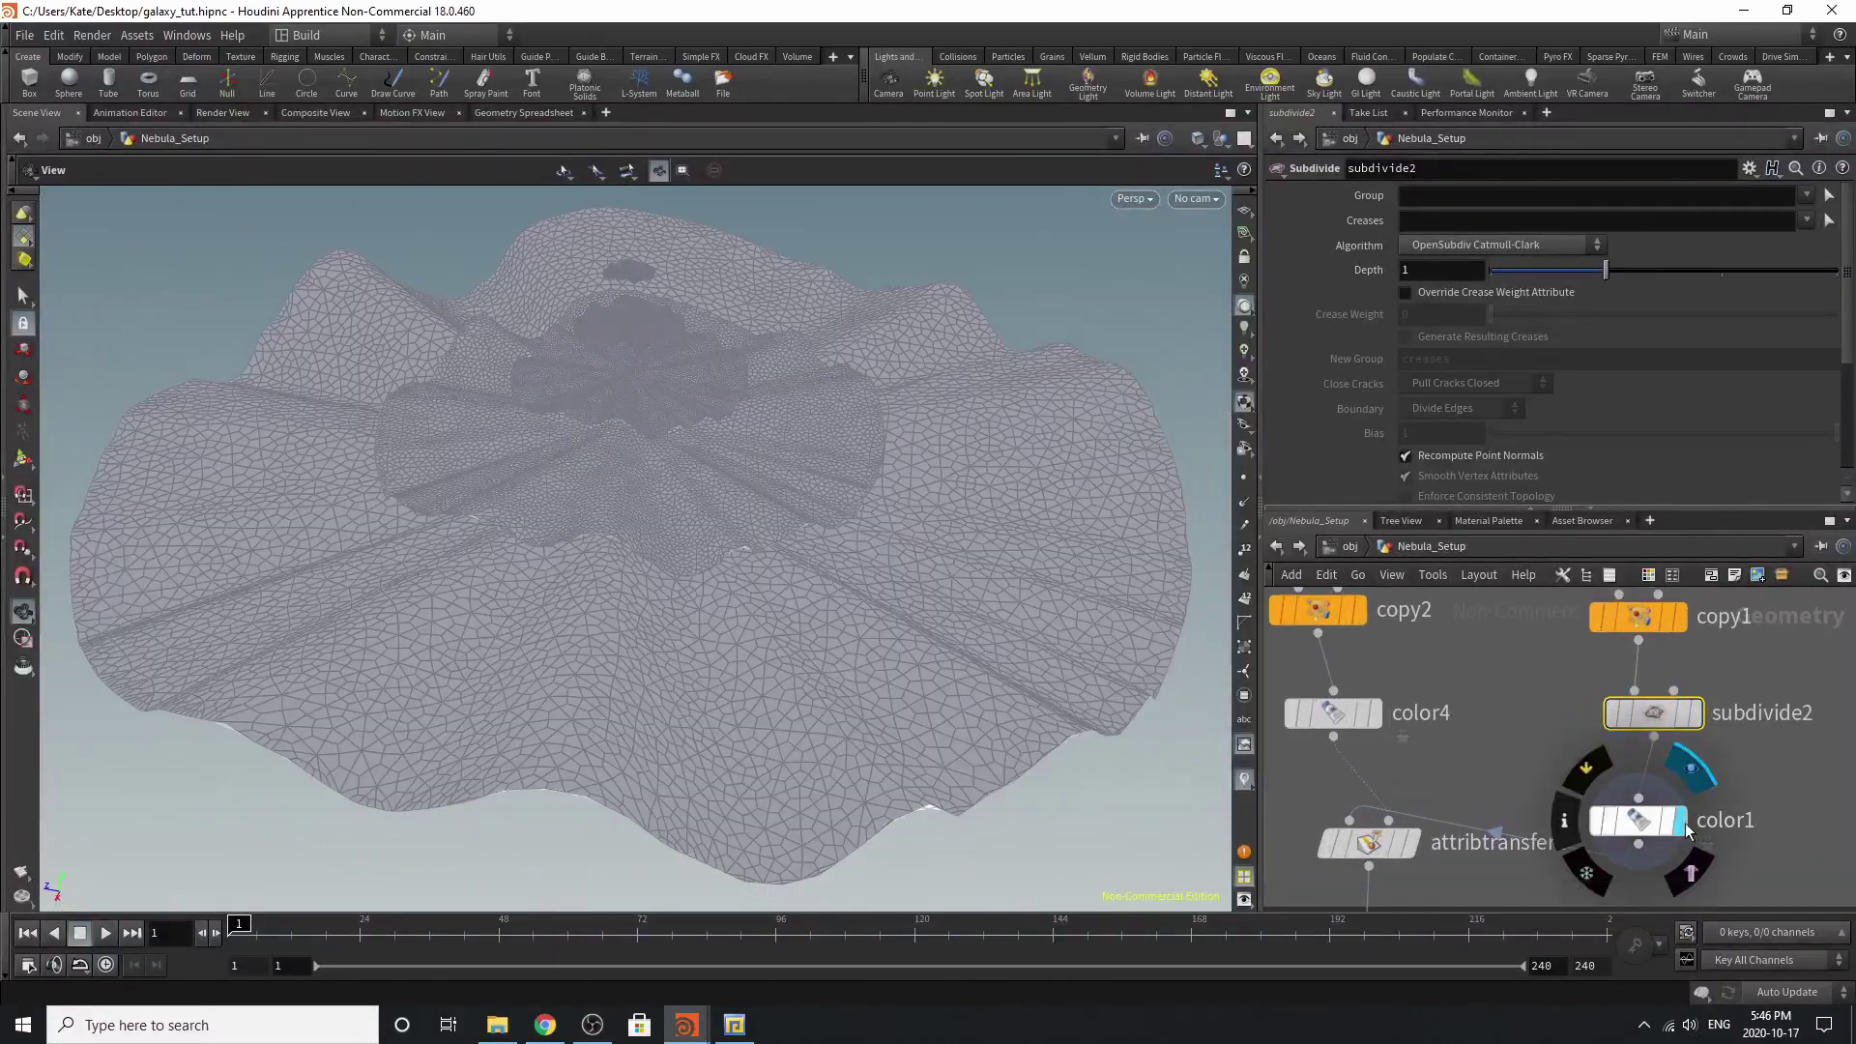
pyautogui.click(1641, 822)
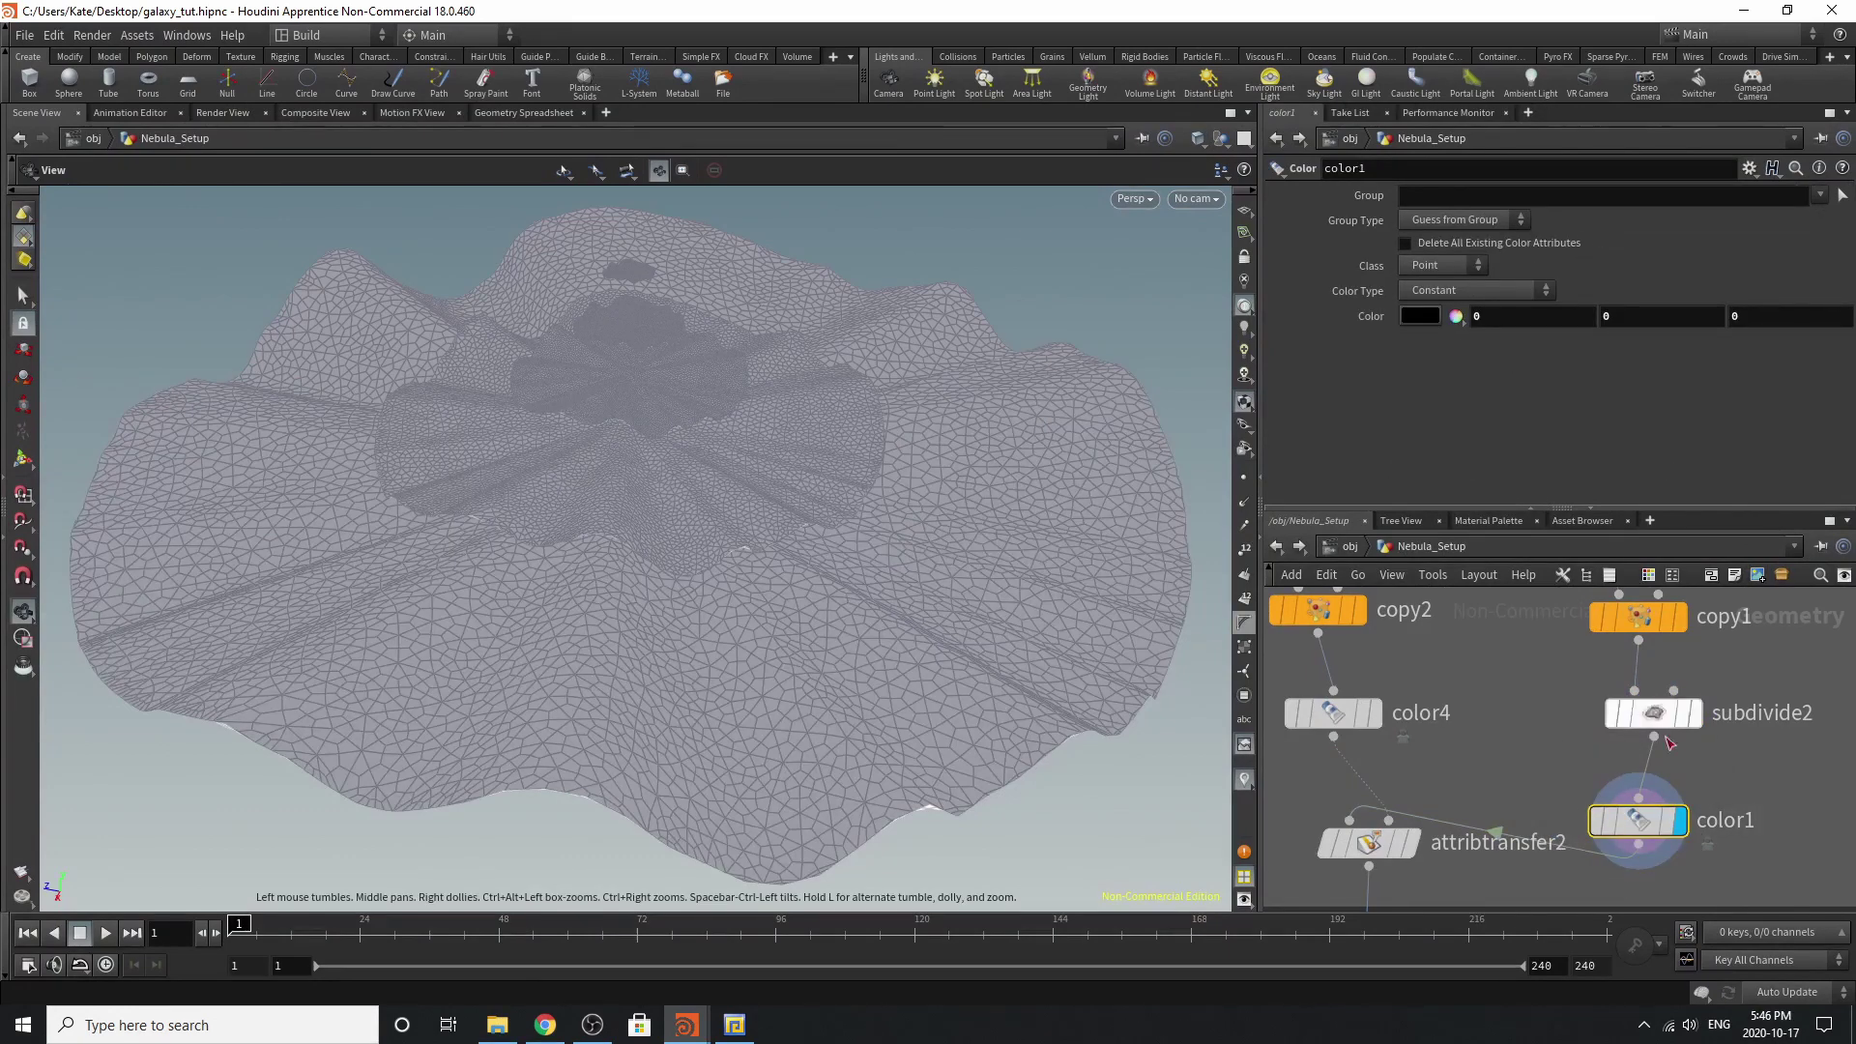
pyautogui.moveTo(1061, 743); pyautogui.dragTo(930, 692)
pyautogui.scroll(2, 919, 541)
pyautogui.scroll(-3, 1639, 789)
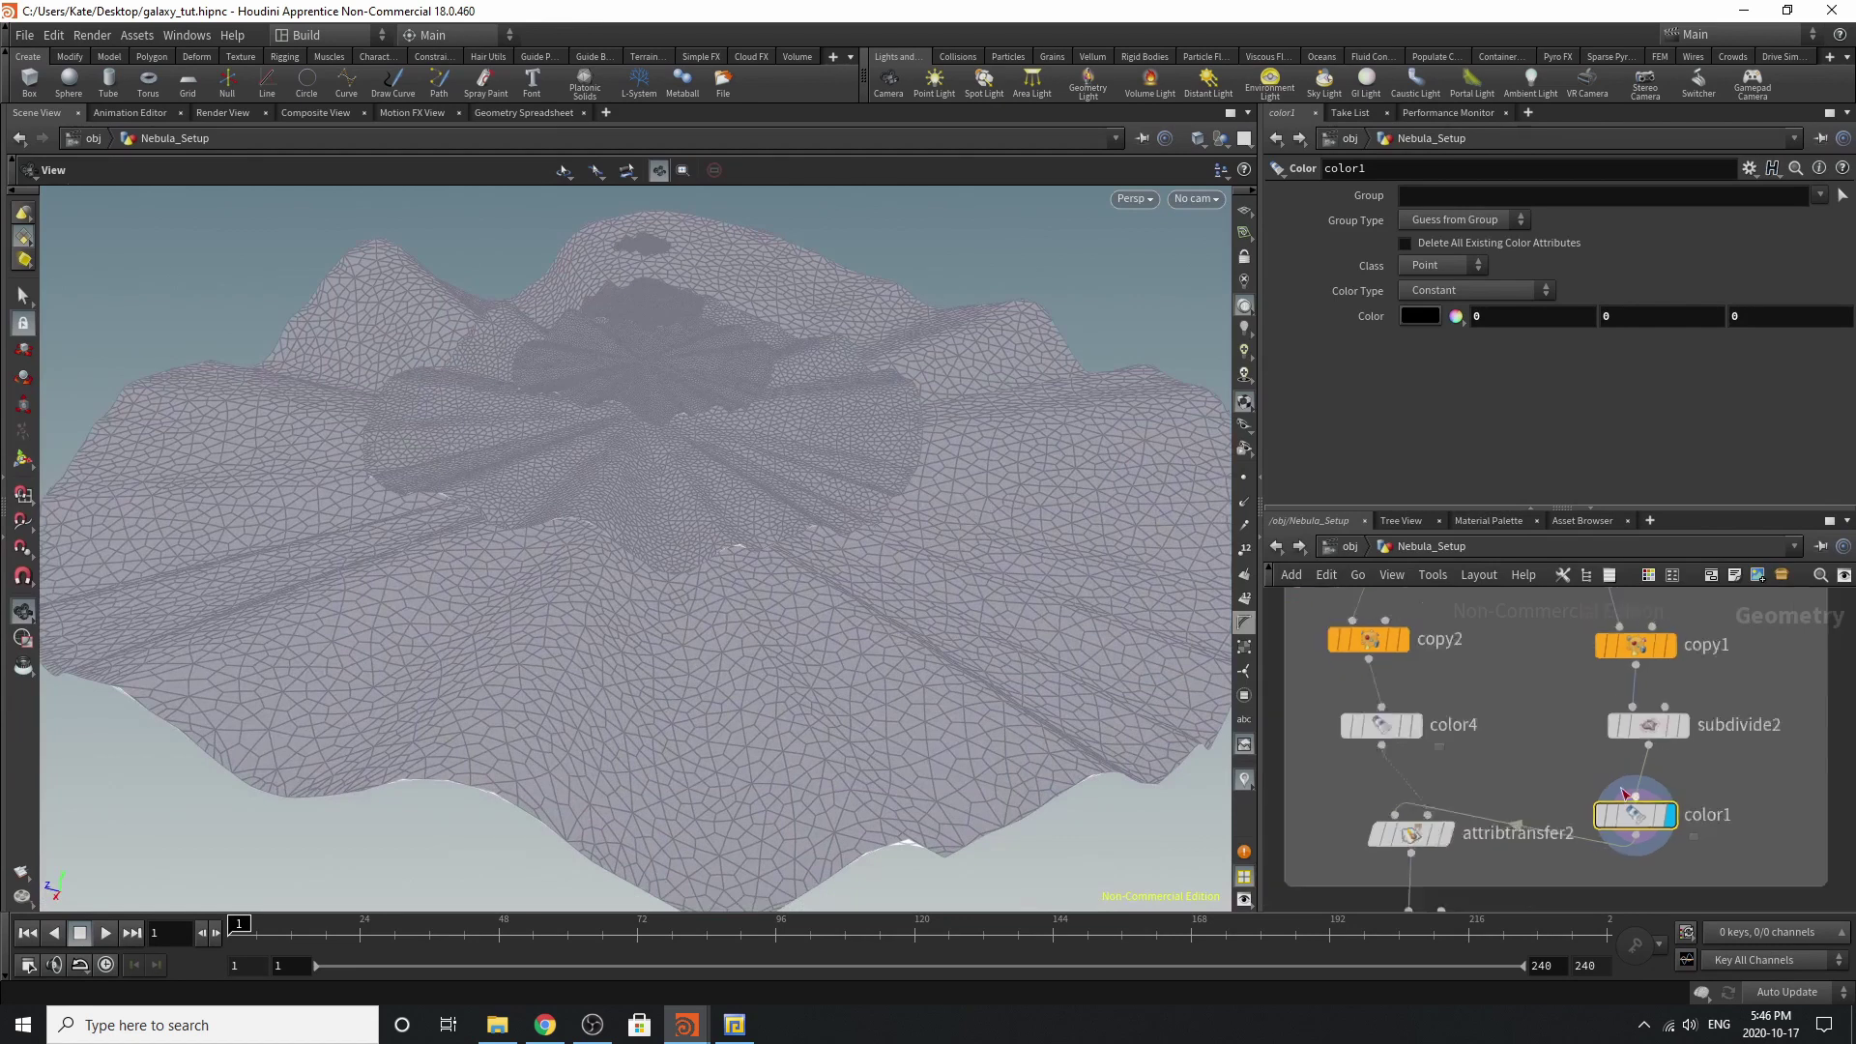
# Display the color4 node and examine its color settings and the colored outlines in the viewport.
pyautogui.scroll(3, 1725, 771)
pyautogui.scroll(-2, 1667, 823)
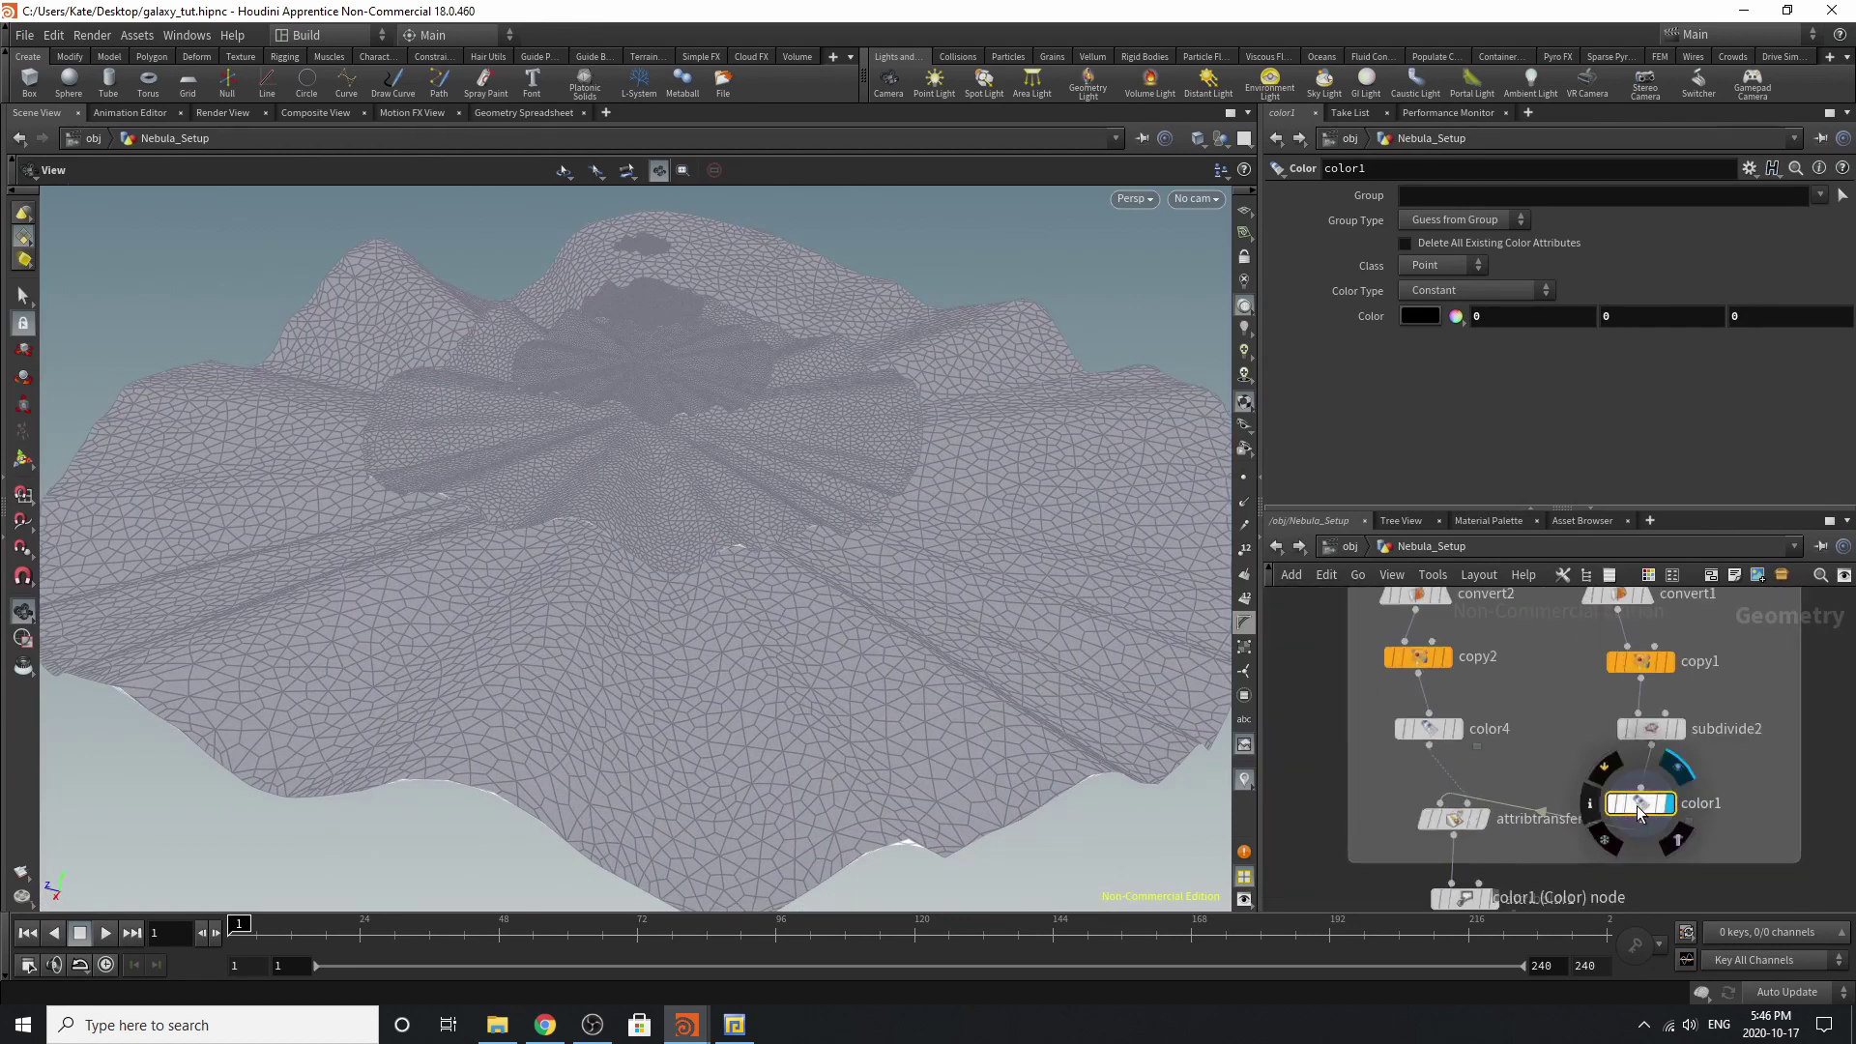
pyautogui.click(1462, 730)
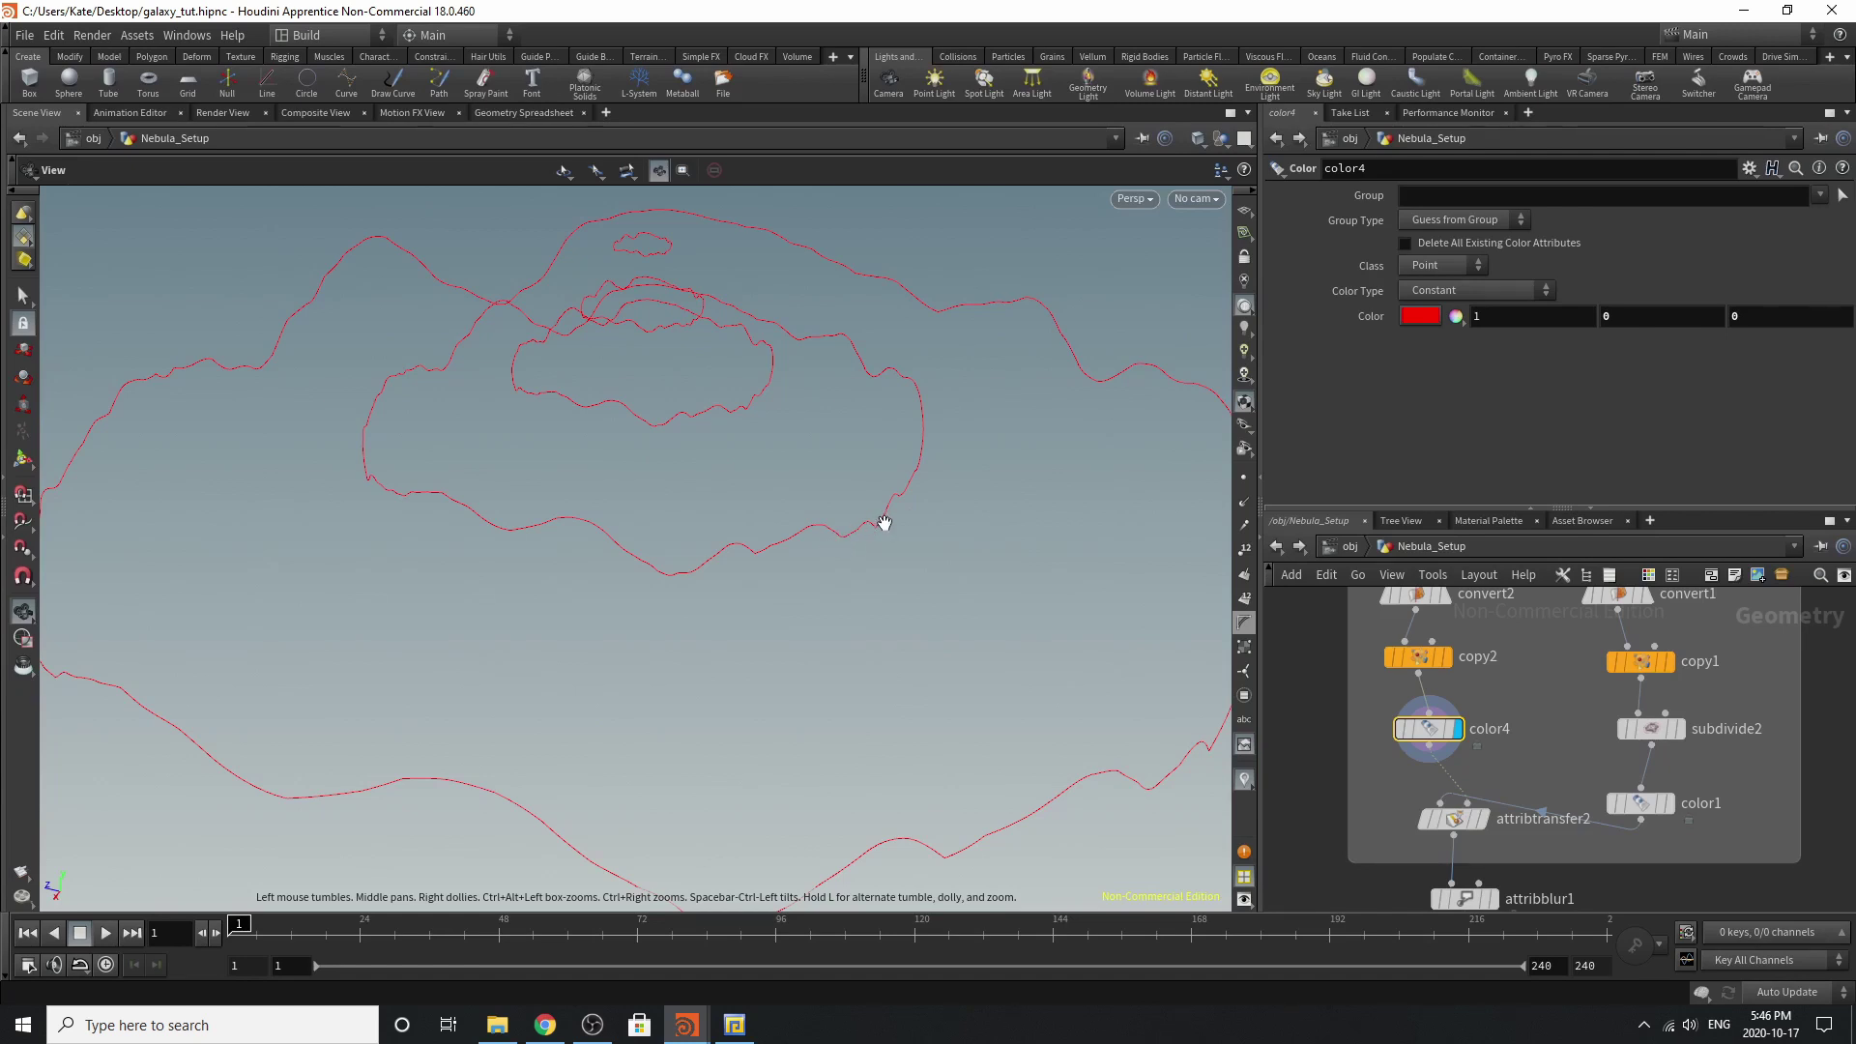
pyautogui.moveTo(883, 522)
pyautogui.mouseDown()
pyautogui.moveTo(783, 560)
pyautogui.moveTo(713, 497)
pyautogui.moveTo(688, 522)
pyautogui.moveTo(719, 610)
pyautogui.moveTo(738, 448)
pyautogui.moveTo(444, 592)
pyautogui.moveTo(696, 526)
pyautogui.moveTo(710, 552)
pyautogui.moveTo(735, 547)
pyautogui.mouseUp()
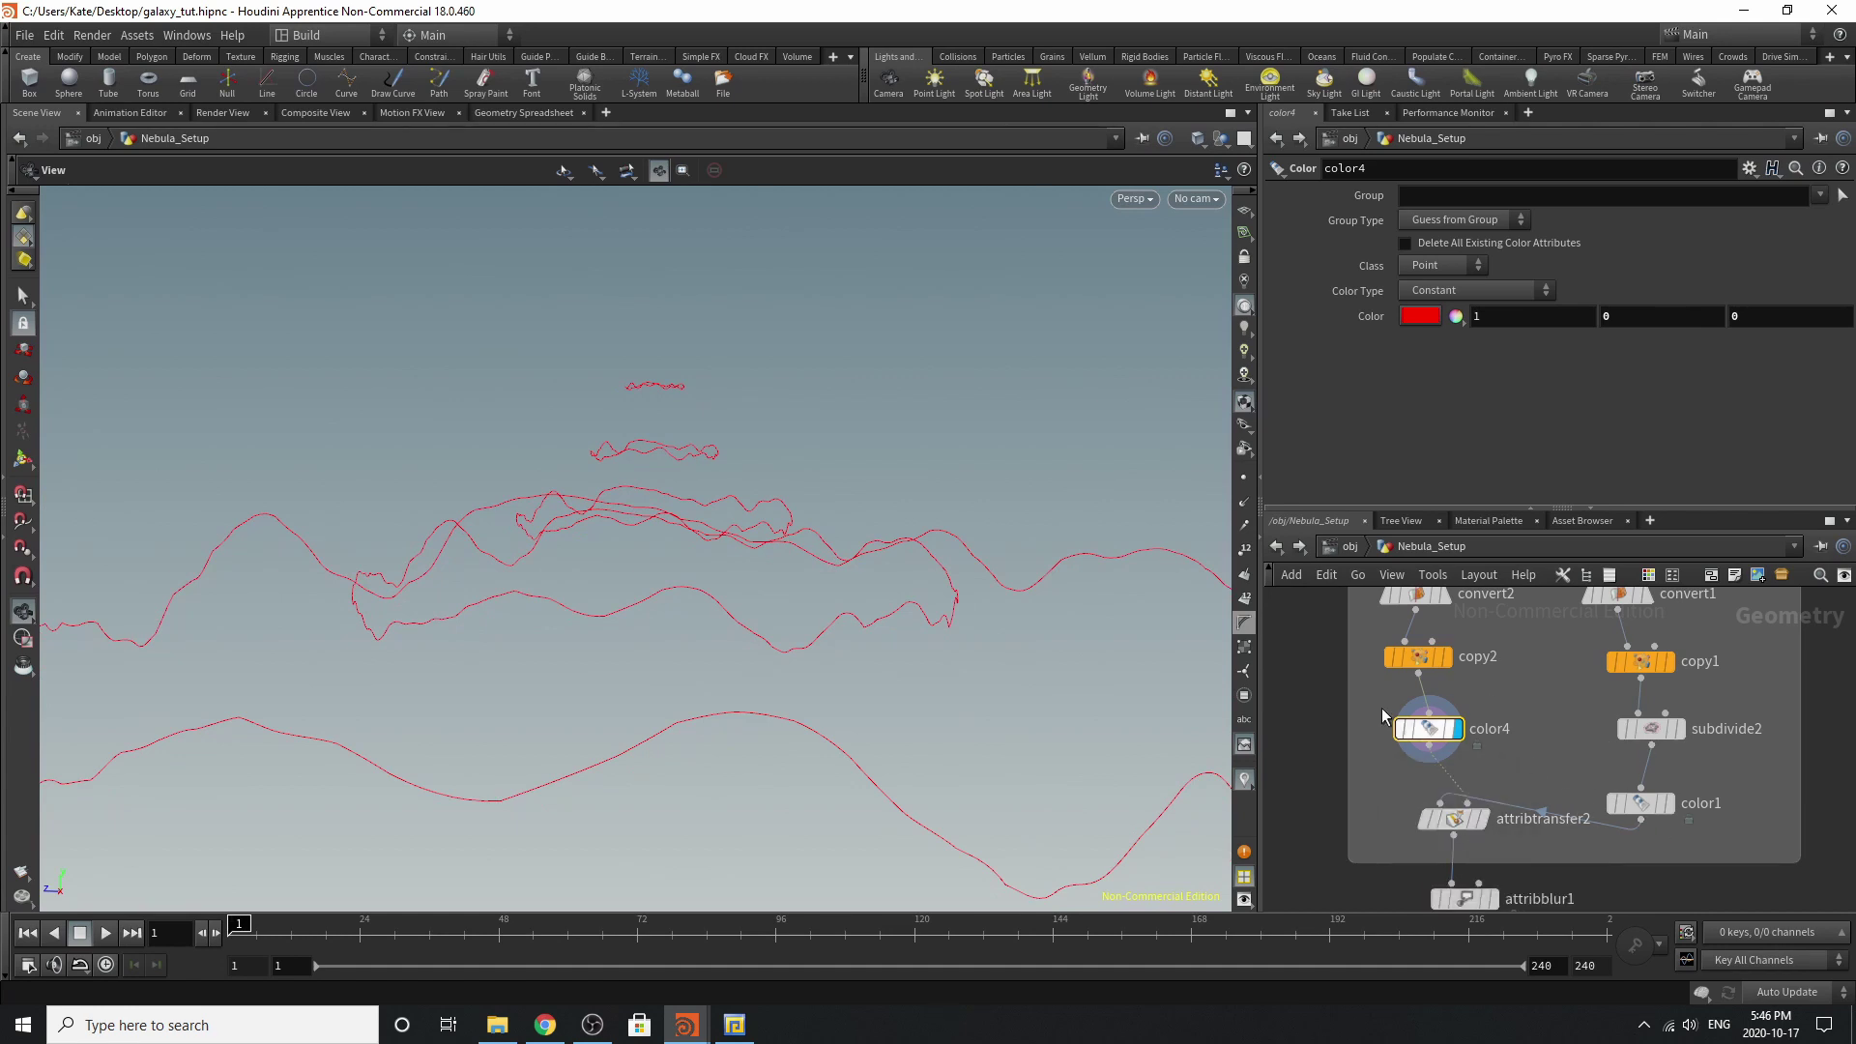
# Display the attribtransfer2 node and examine its conditions, transferred attributes and the colors on the mesh.
pyautogui.click(1479, 820)
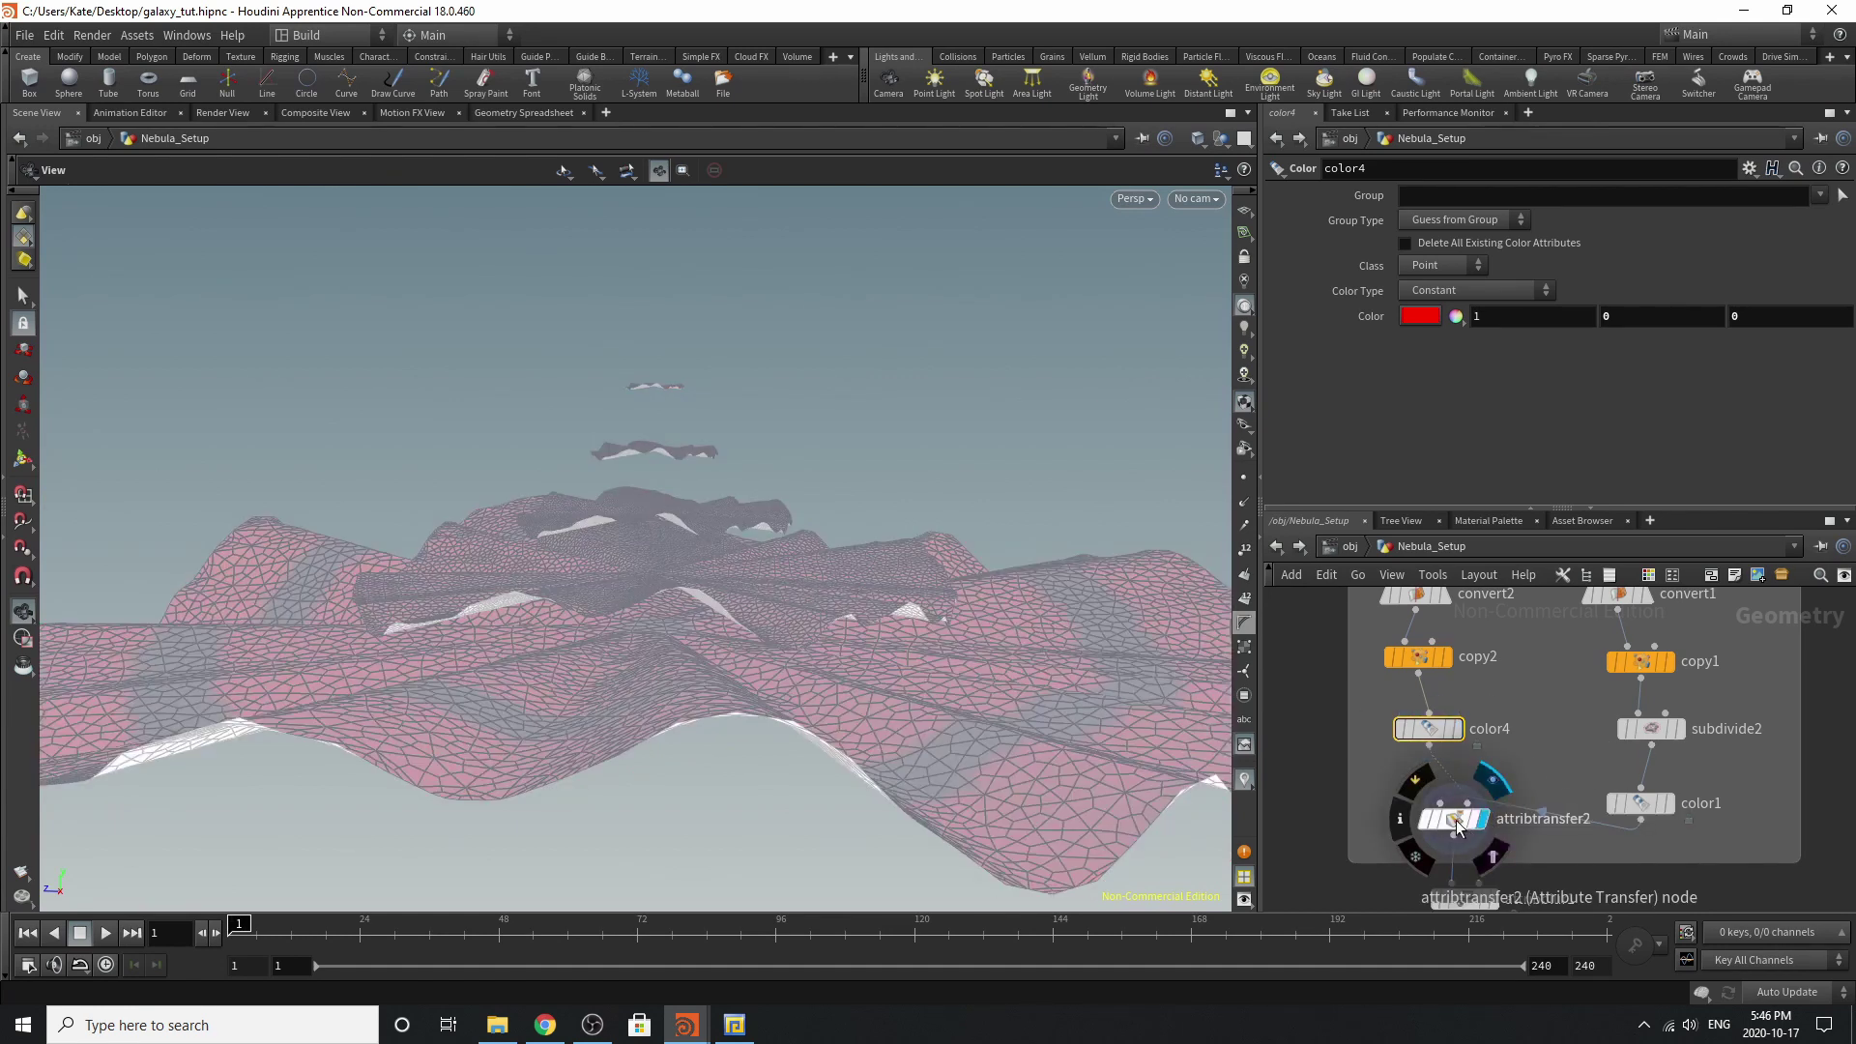
pyautogui.click(1456, 820)
pyautogui.moveTo(920, 633); pyautogui.dragTo(914, 677)
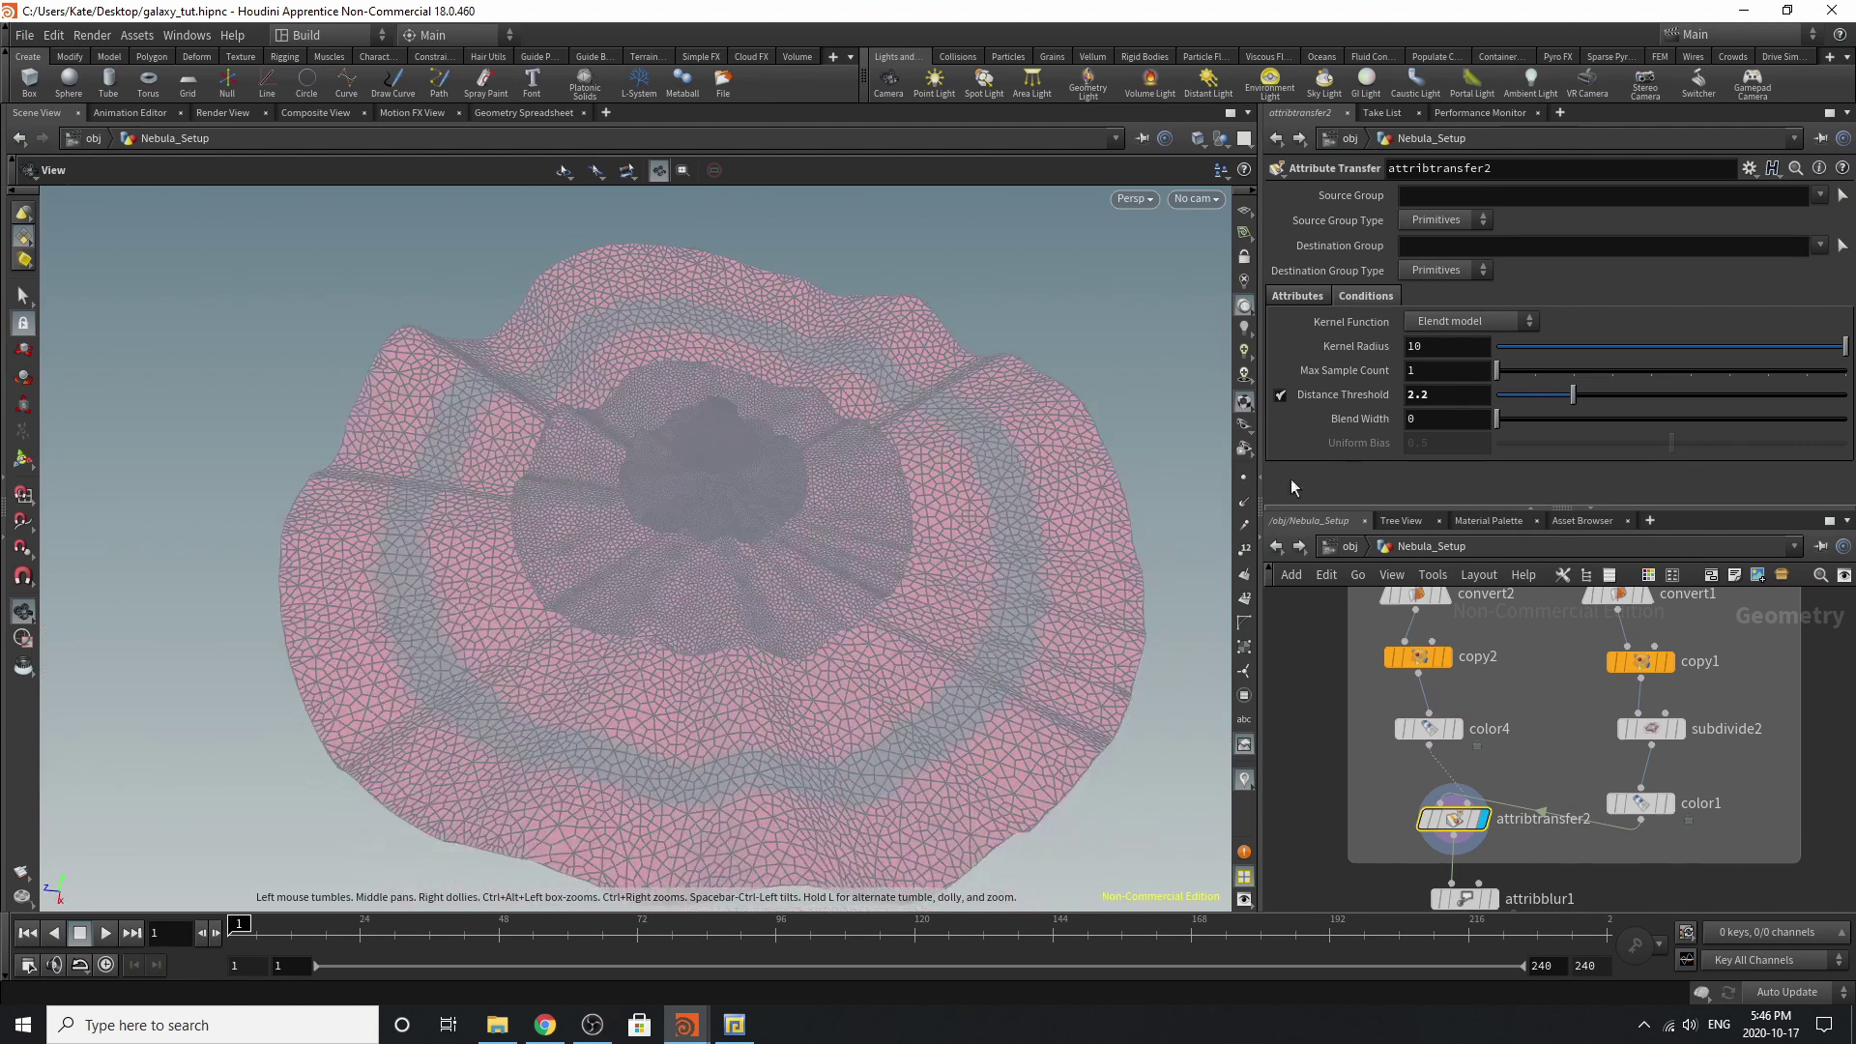
pyautogui.click(1320, 296)
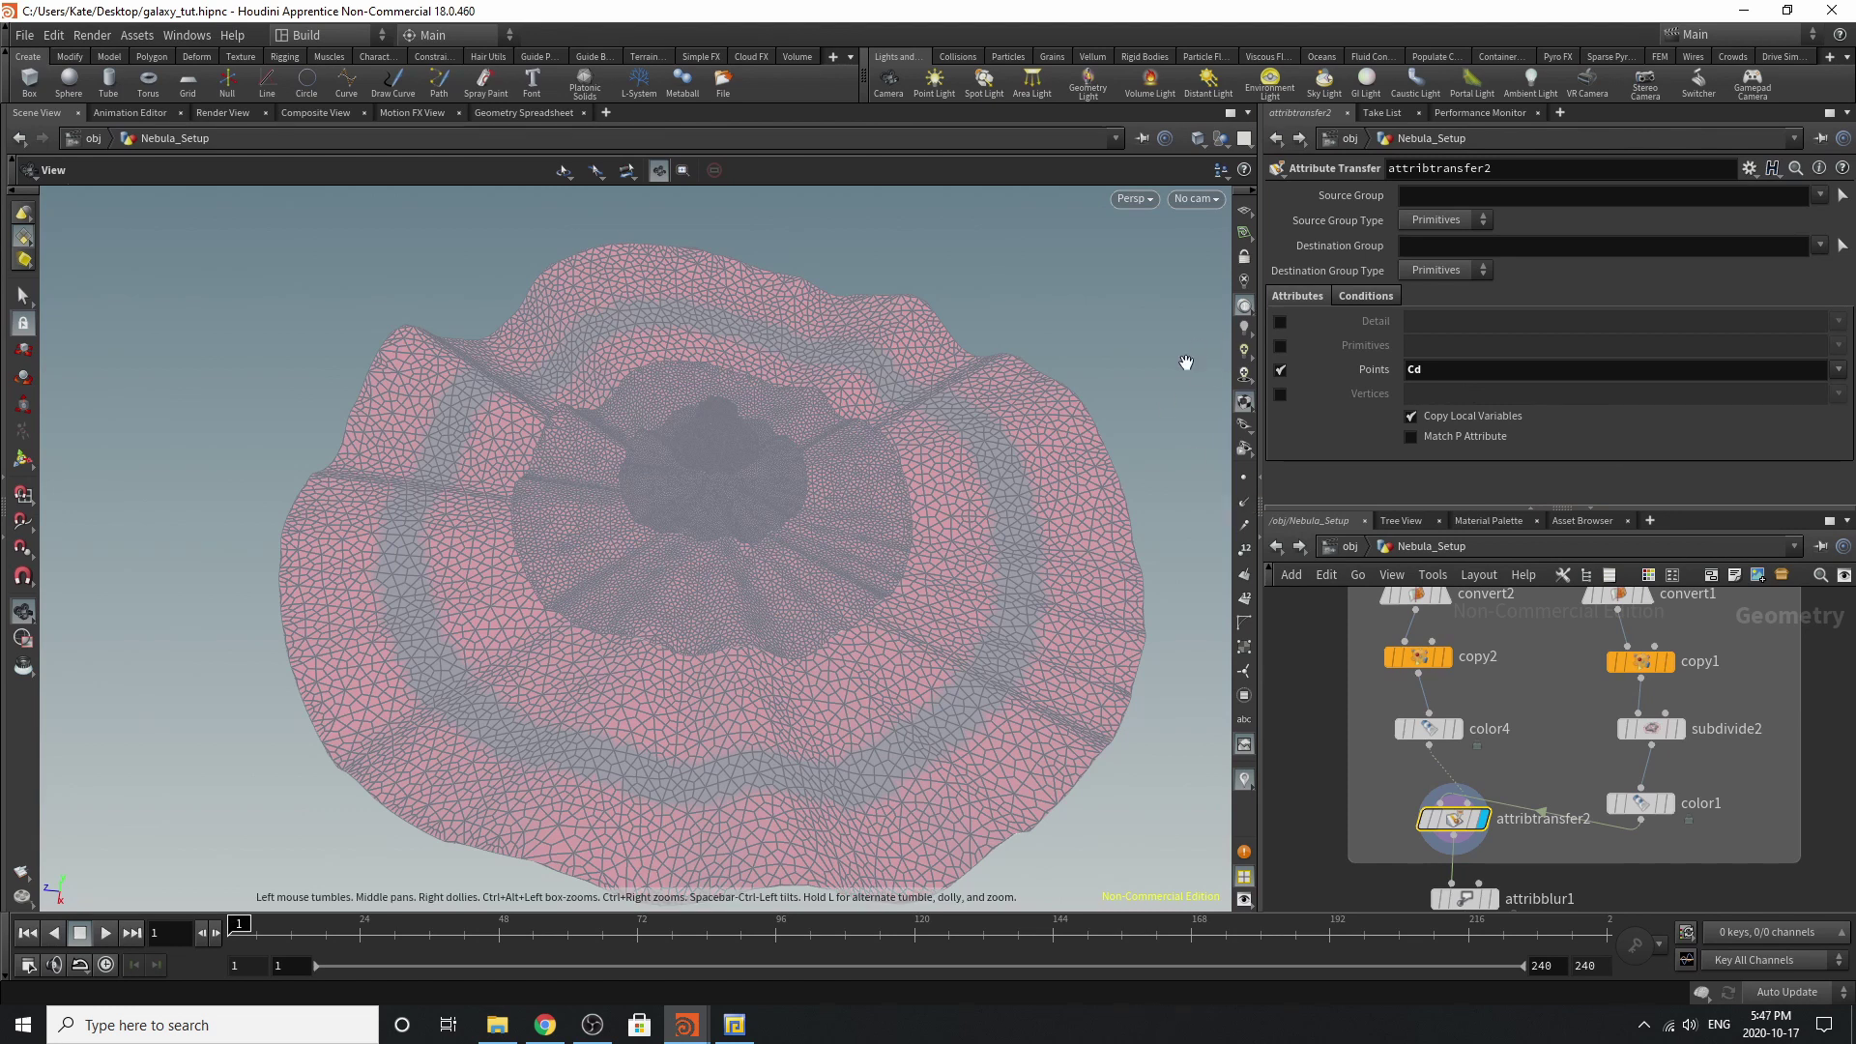
# Set the viewport background's color scheme to Dark in the display options.
pyautogui.press('d')
pyautogui.click(1301, 178)
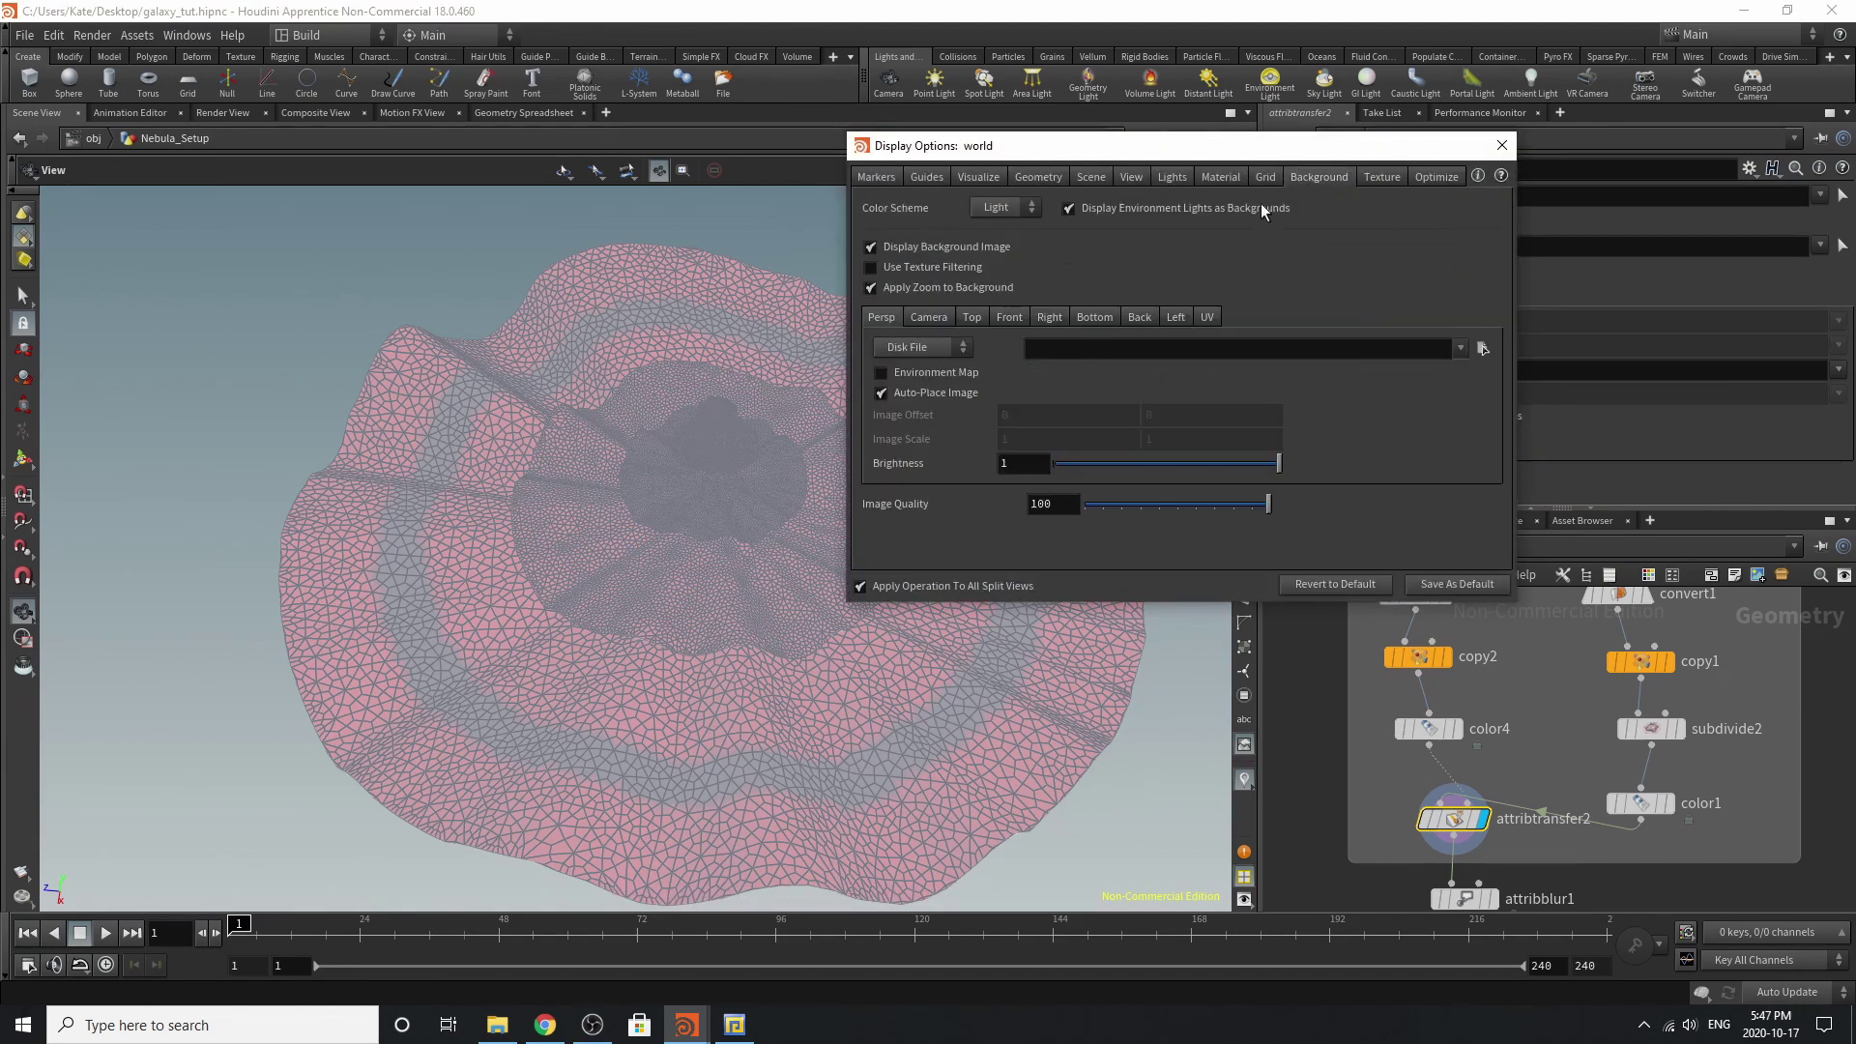
pyautogui.click(1012, 204)
pyautogui.click(991, 248)
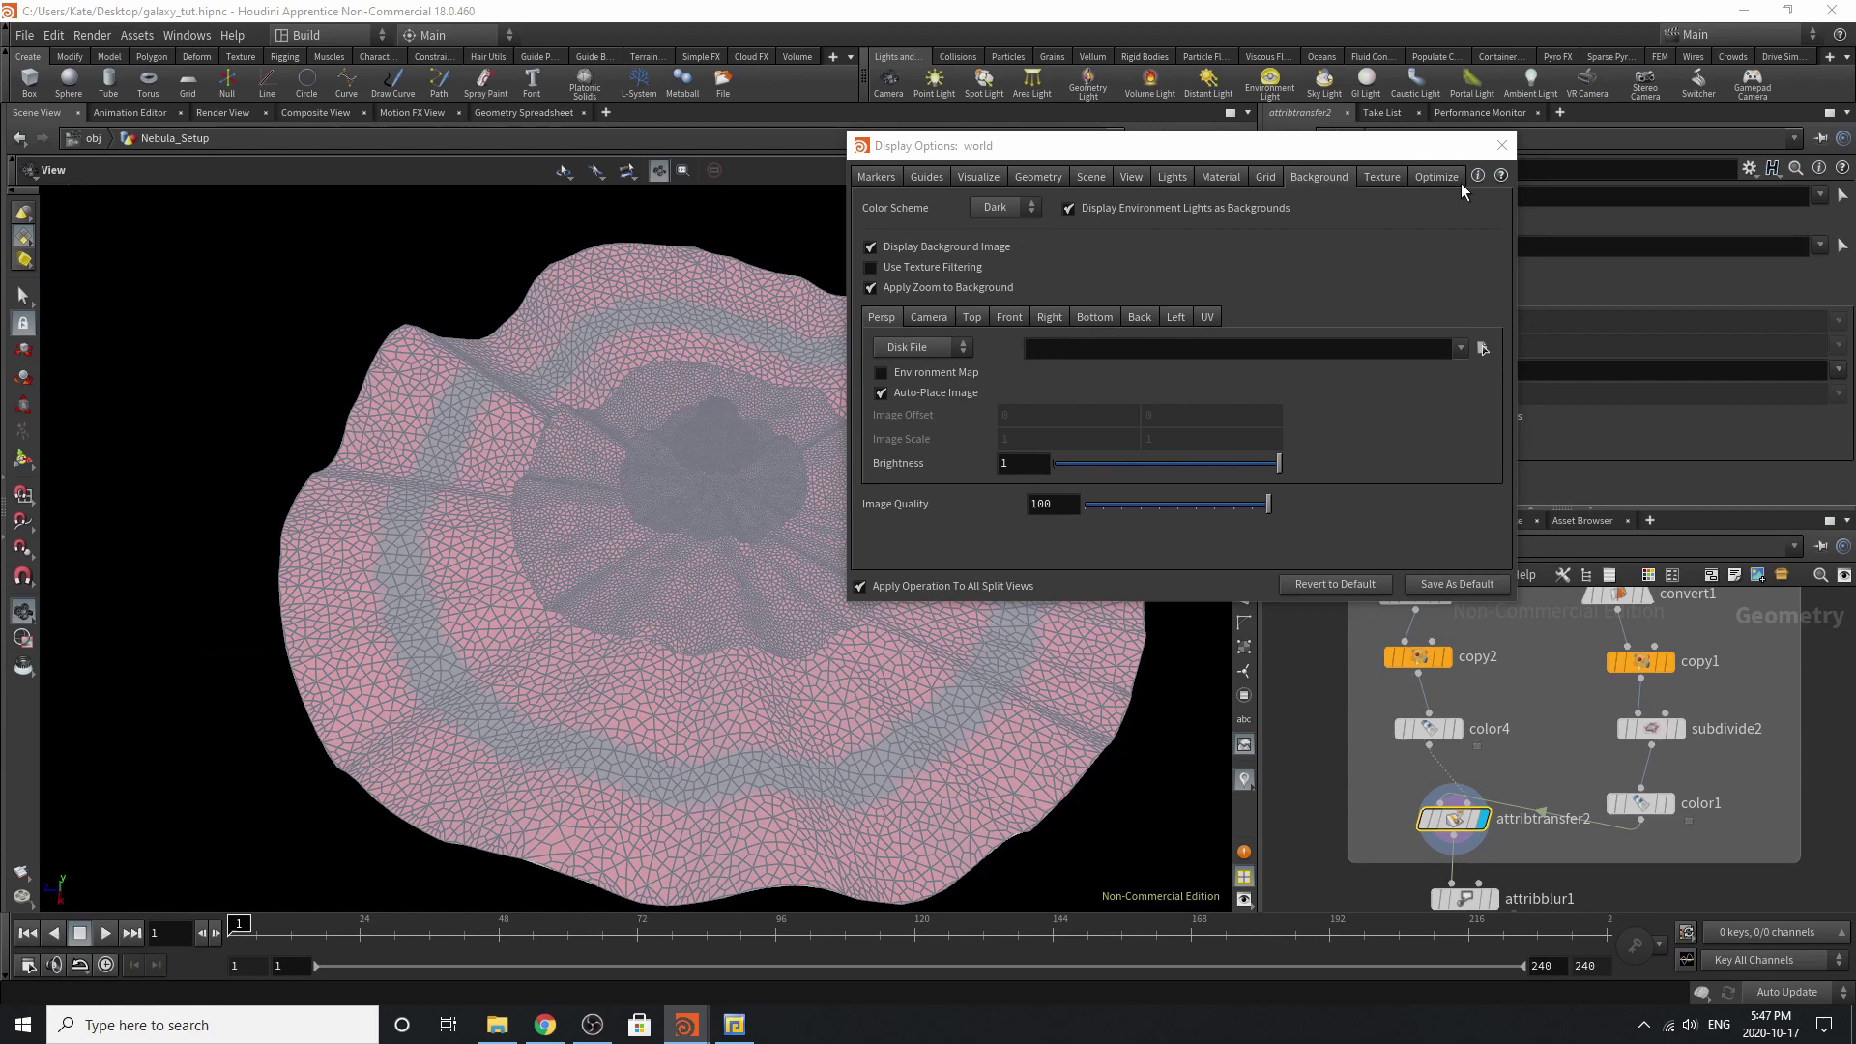
pyautogui.click(1501, 146)
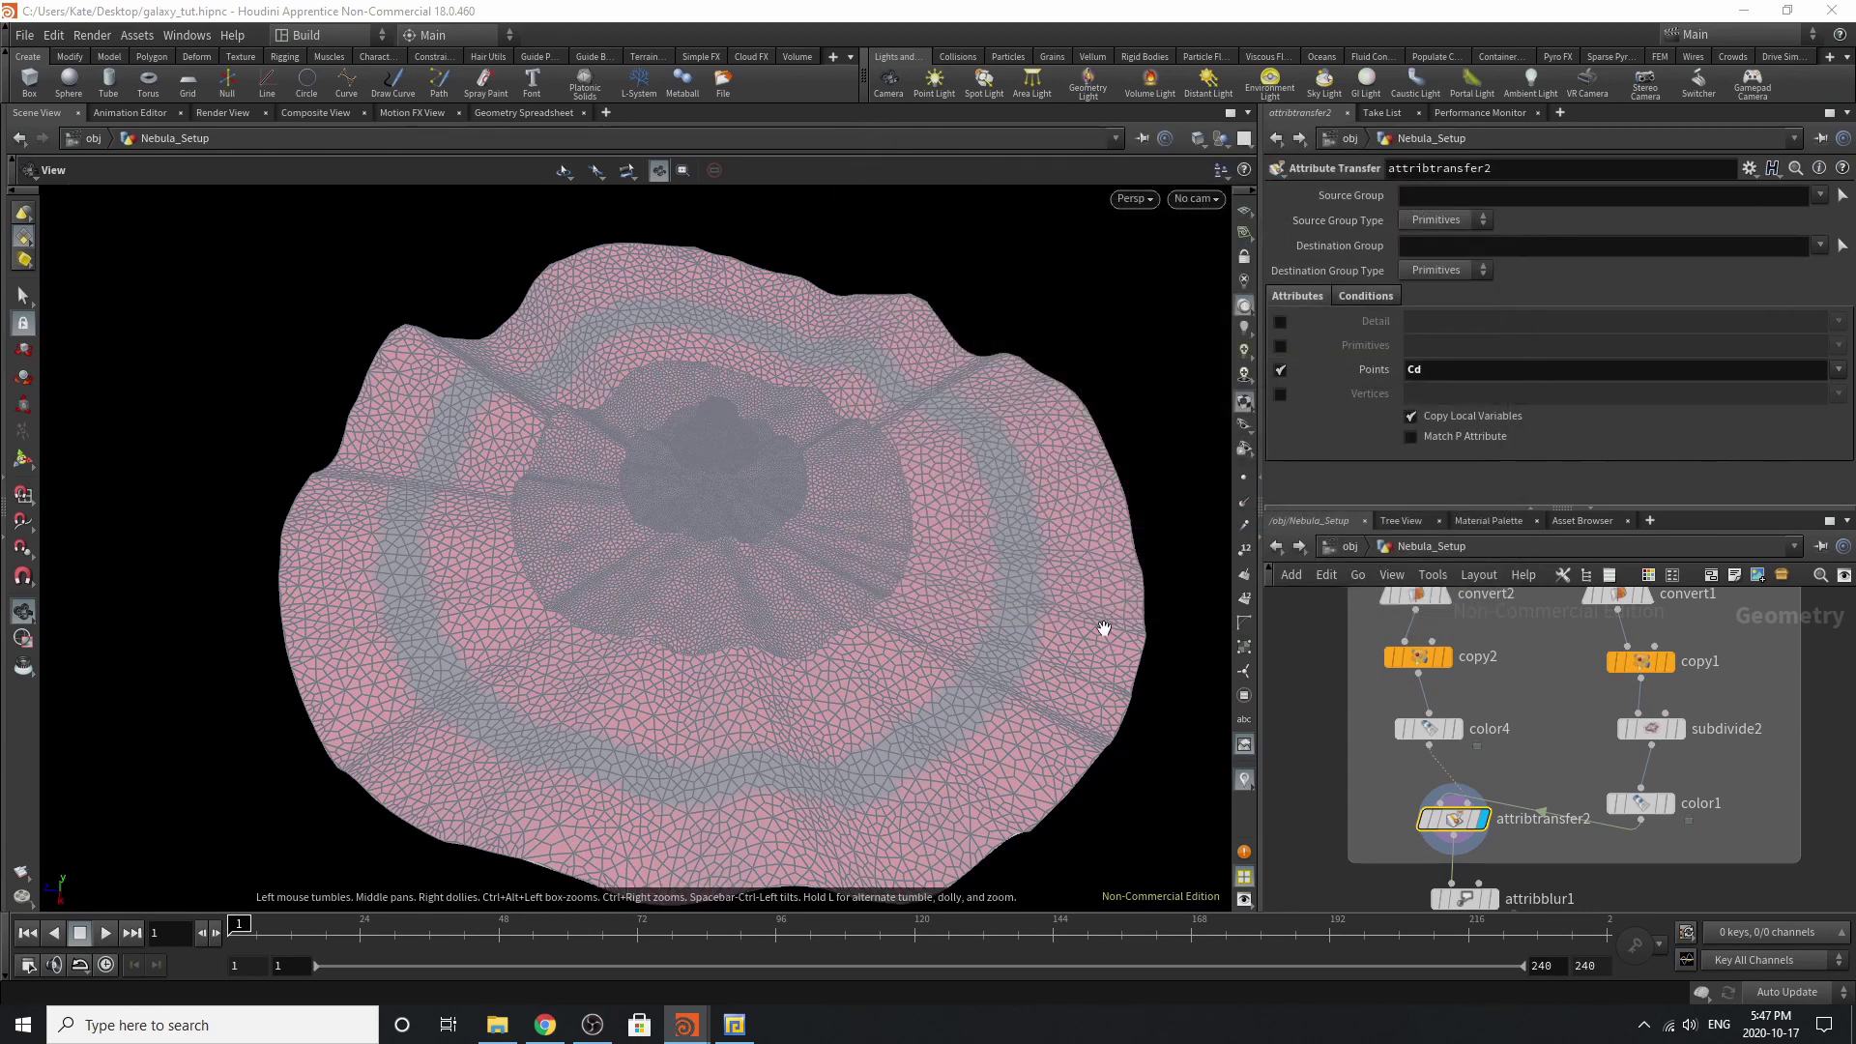
# Temporarily bypass color4 and re-enable it to compare the color transfer on the mesh.
pyautogui.moveTo(778, 572); pyautogui.dragTo(781, 510)
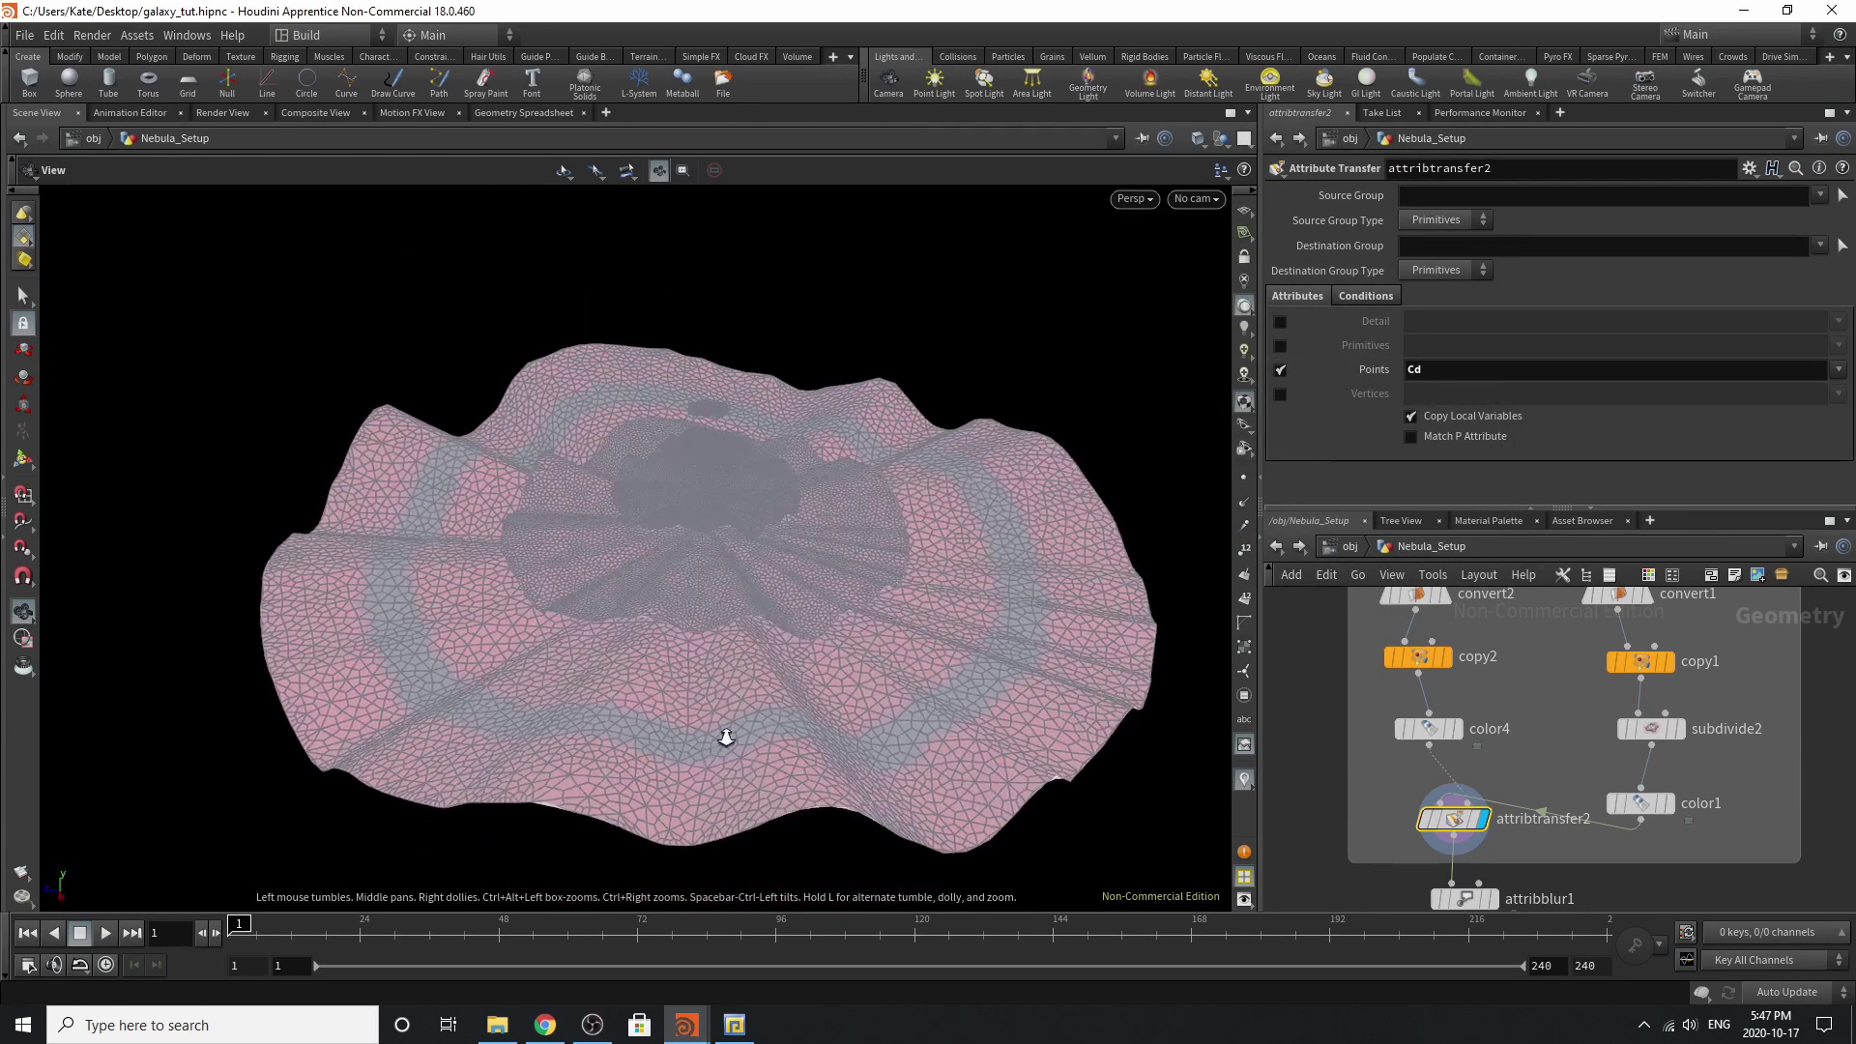
pyautogui.moveTo(727, 739); pyautogui.dragTo(890, 642, button='right')
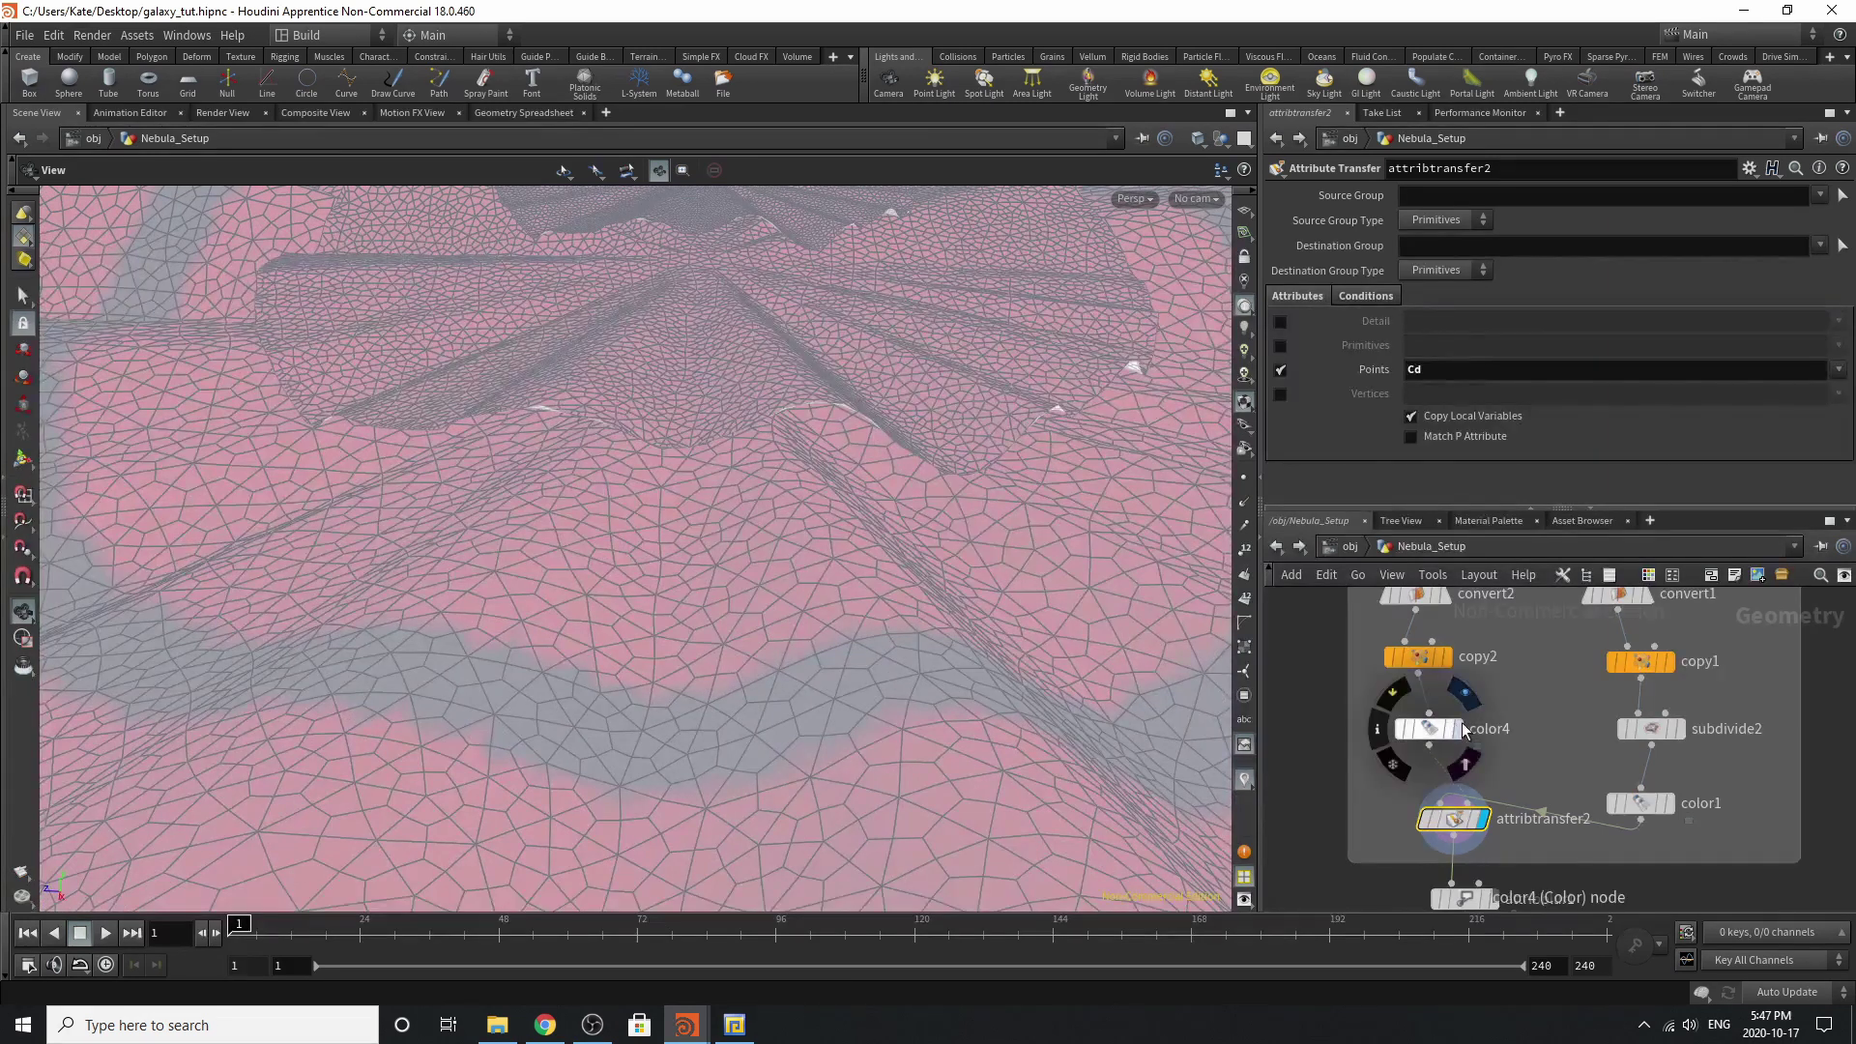
pyautogui.click(1400, 729)
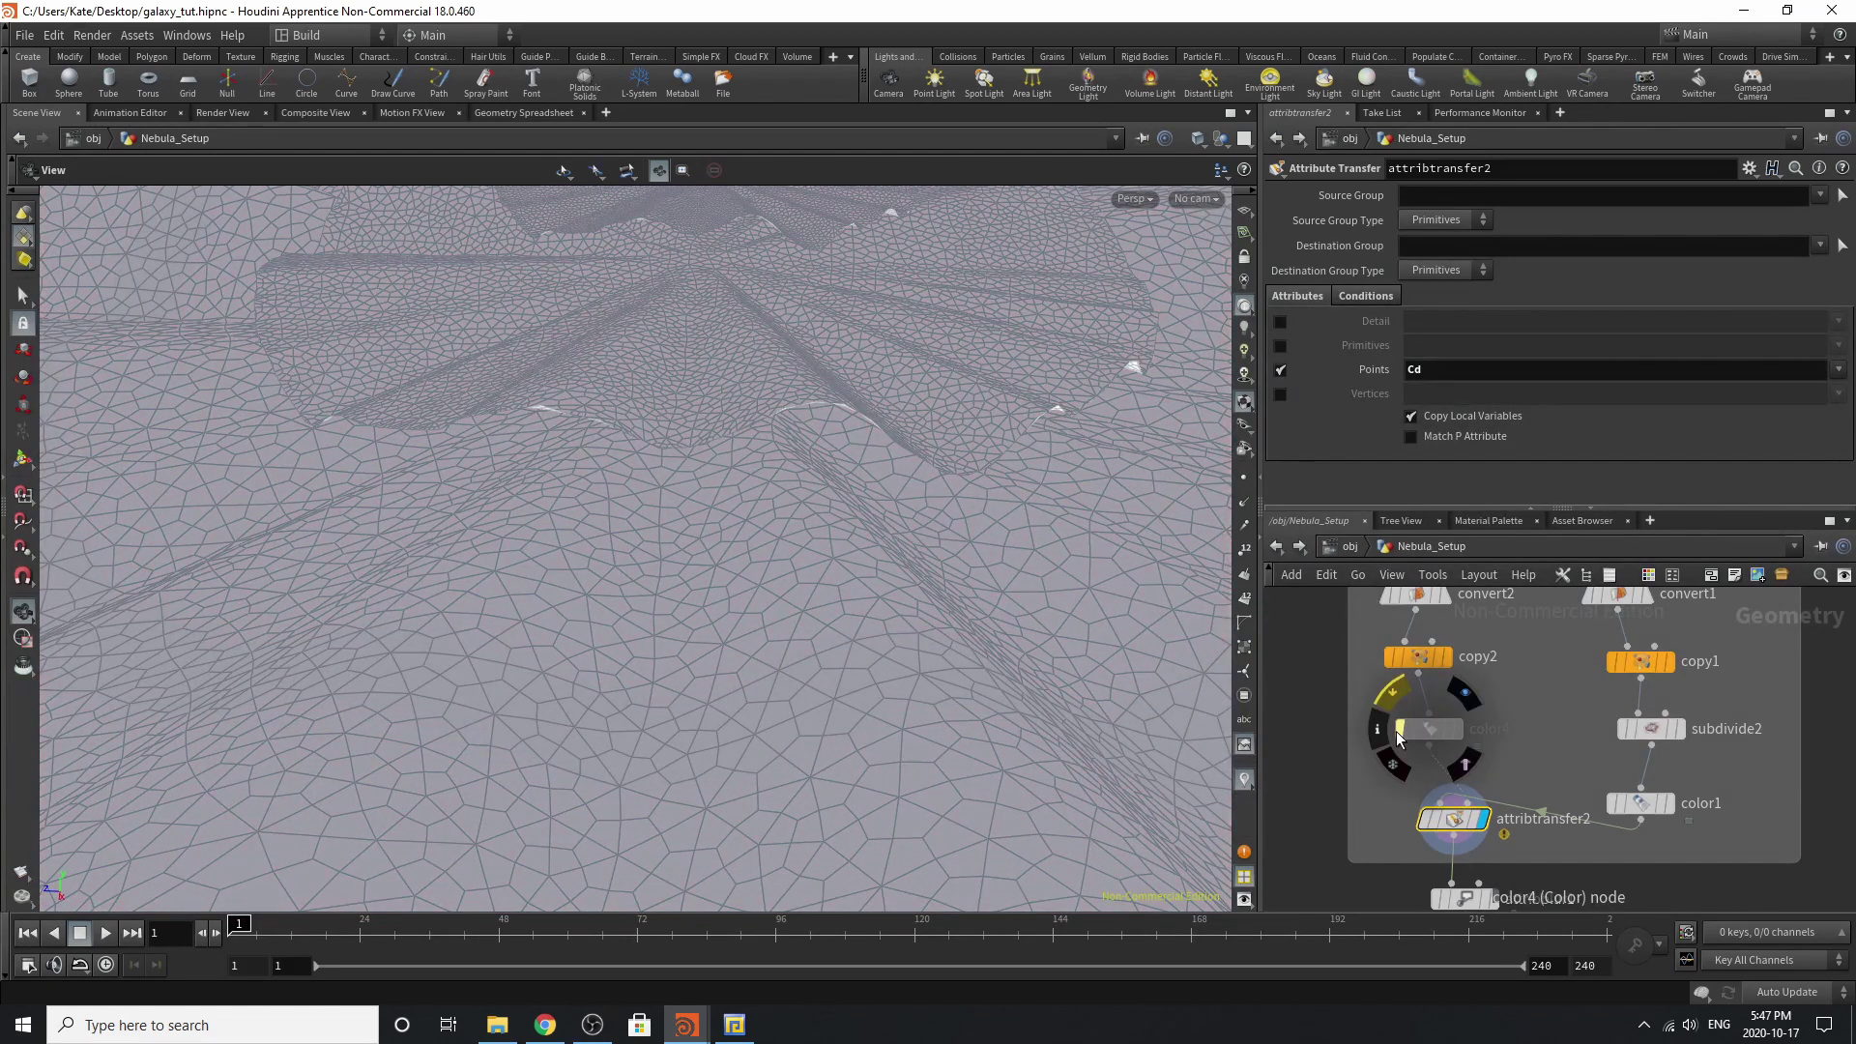
pyautogui.click(1400, 732)
pyautogui.scroll(-5, 802, 613)
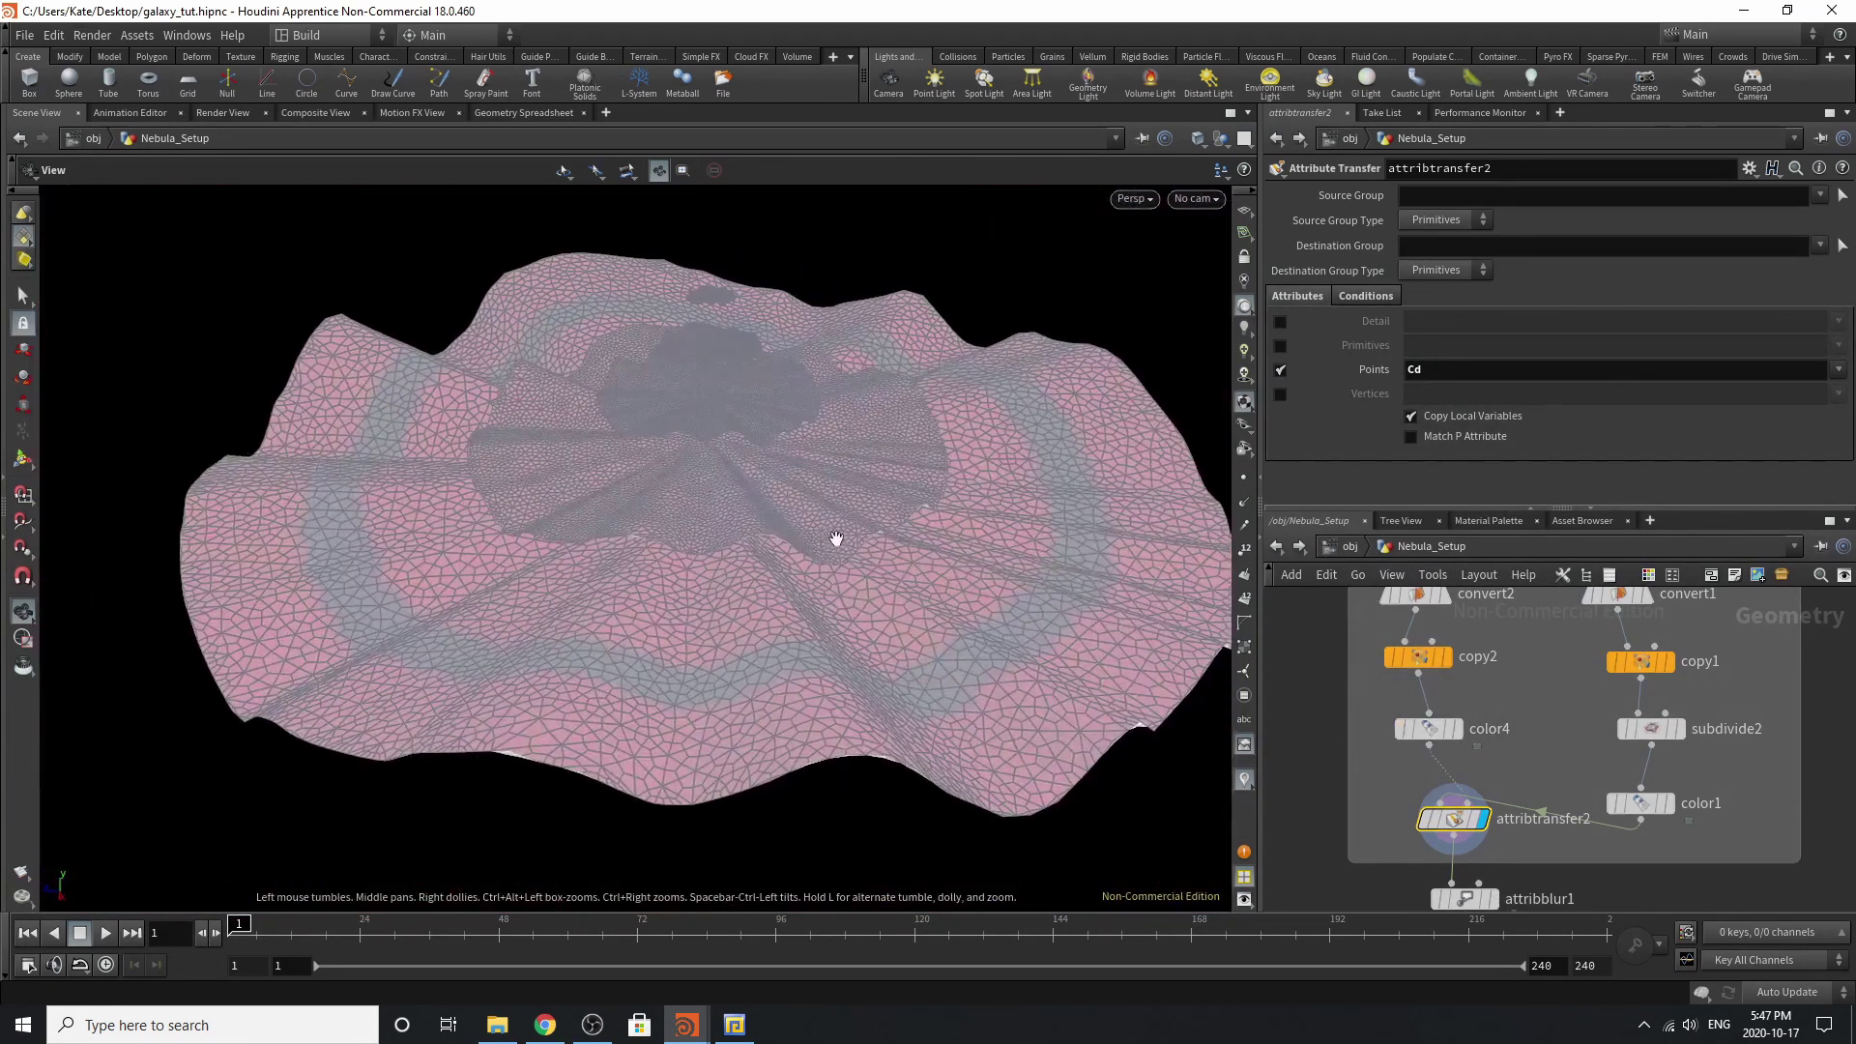
pyautogui.moveTo(836, 538); pyautogui.dragTo(845, 629)
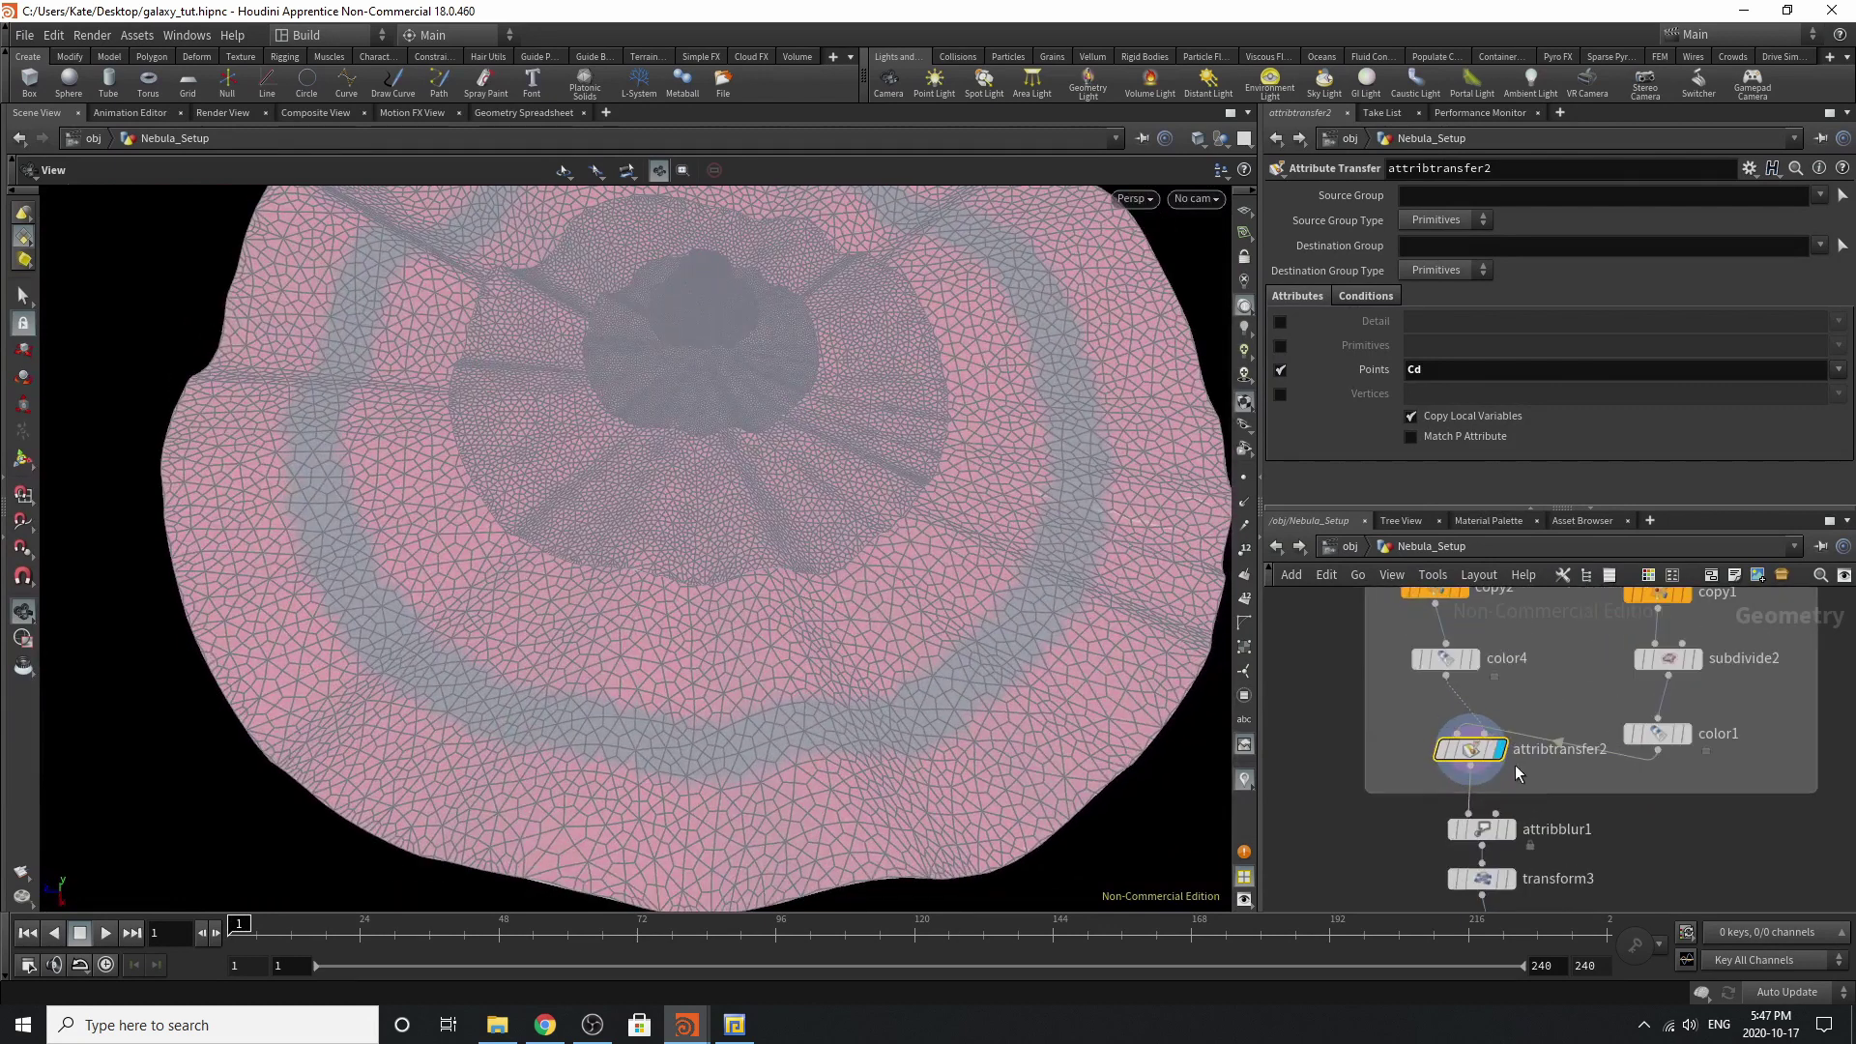
# Try a different Distance Threshold in the attribtransfer2 conditions and undo the change.
pyautogui.click(1364, 299)
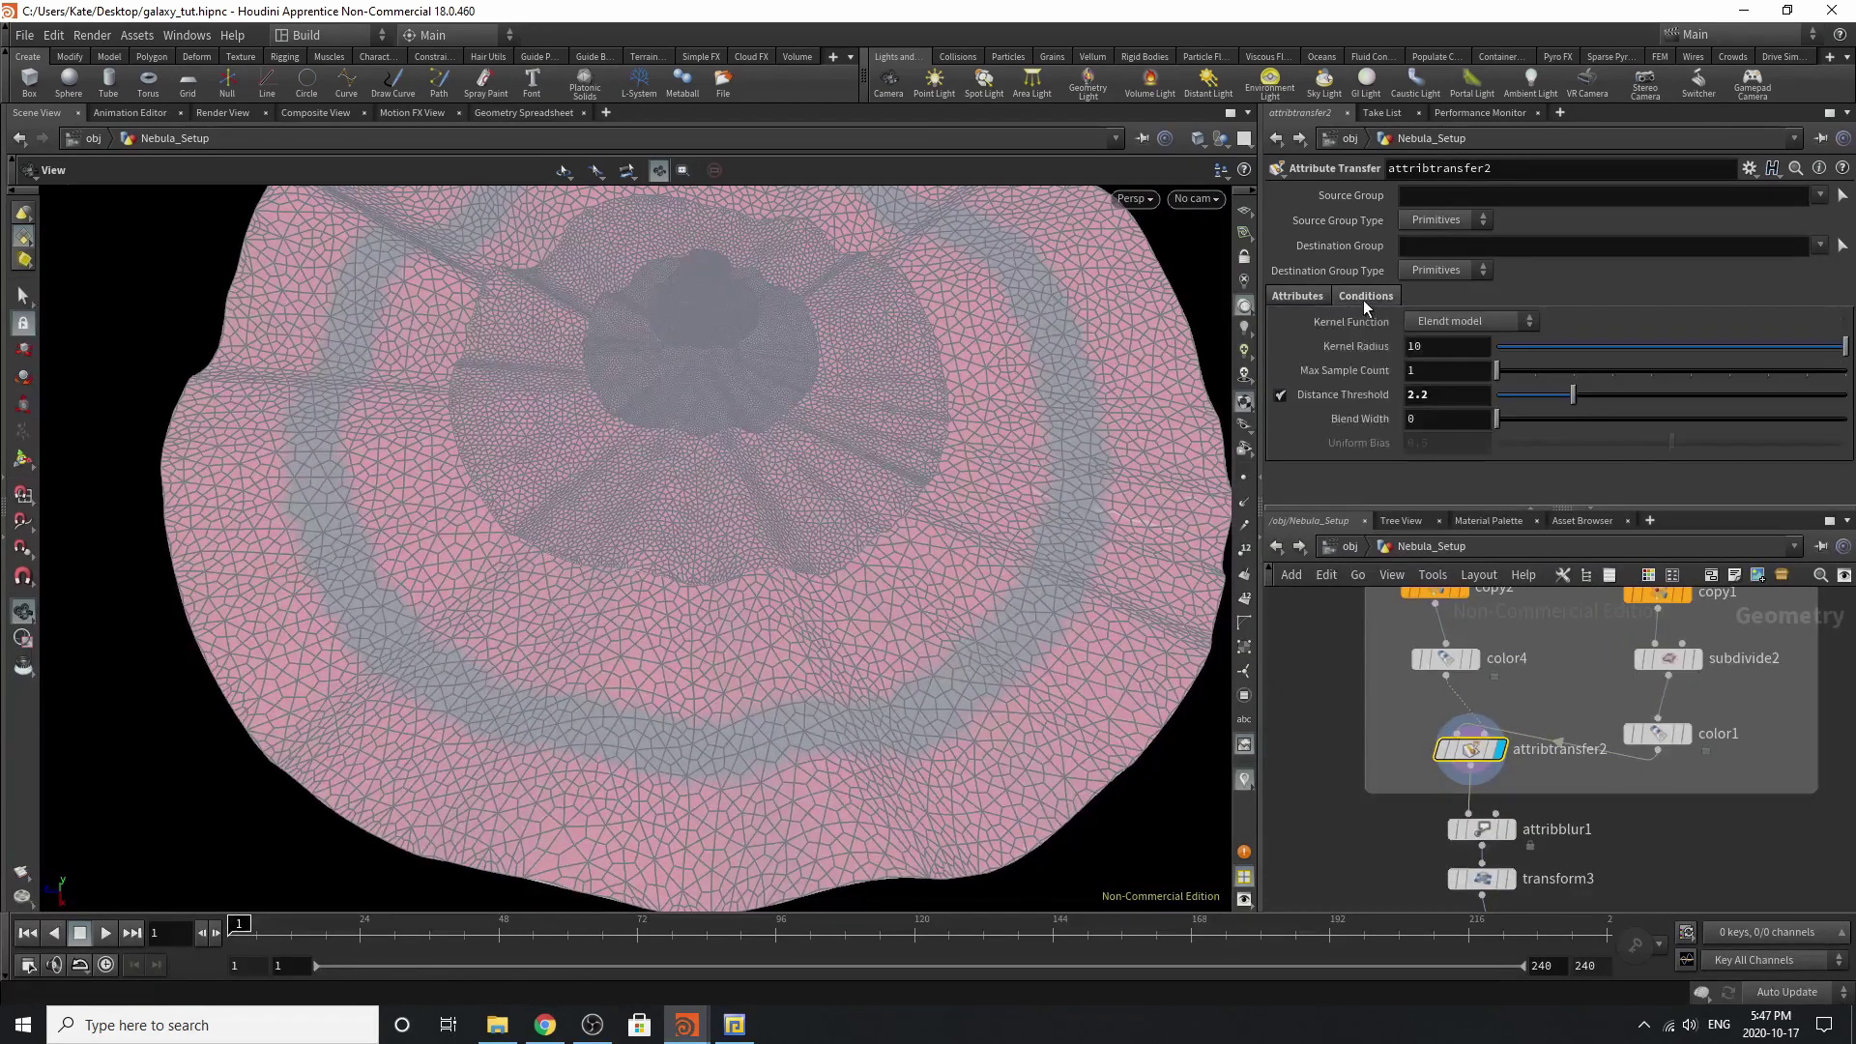
pyautogui.moveTo(1558, 405); pyautogui.dragTo(1512, 445)
pyautogui.hotkey('ctrl', 'z')
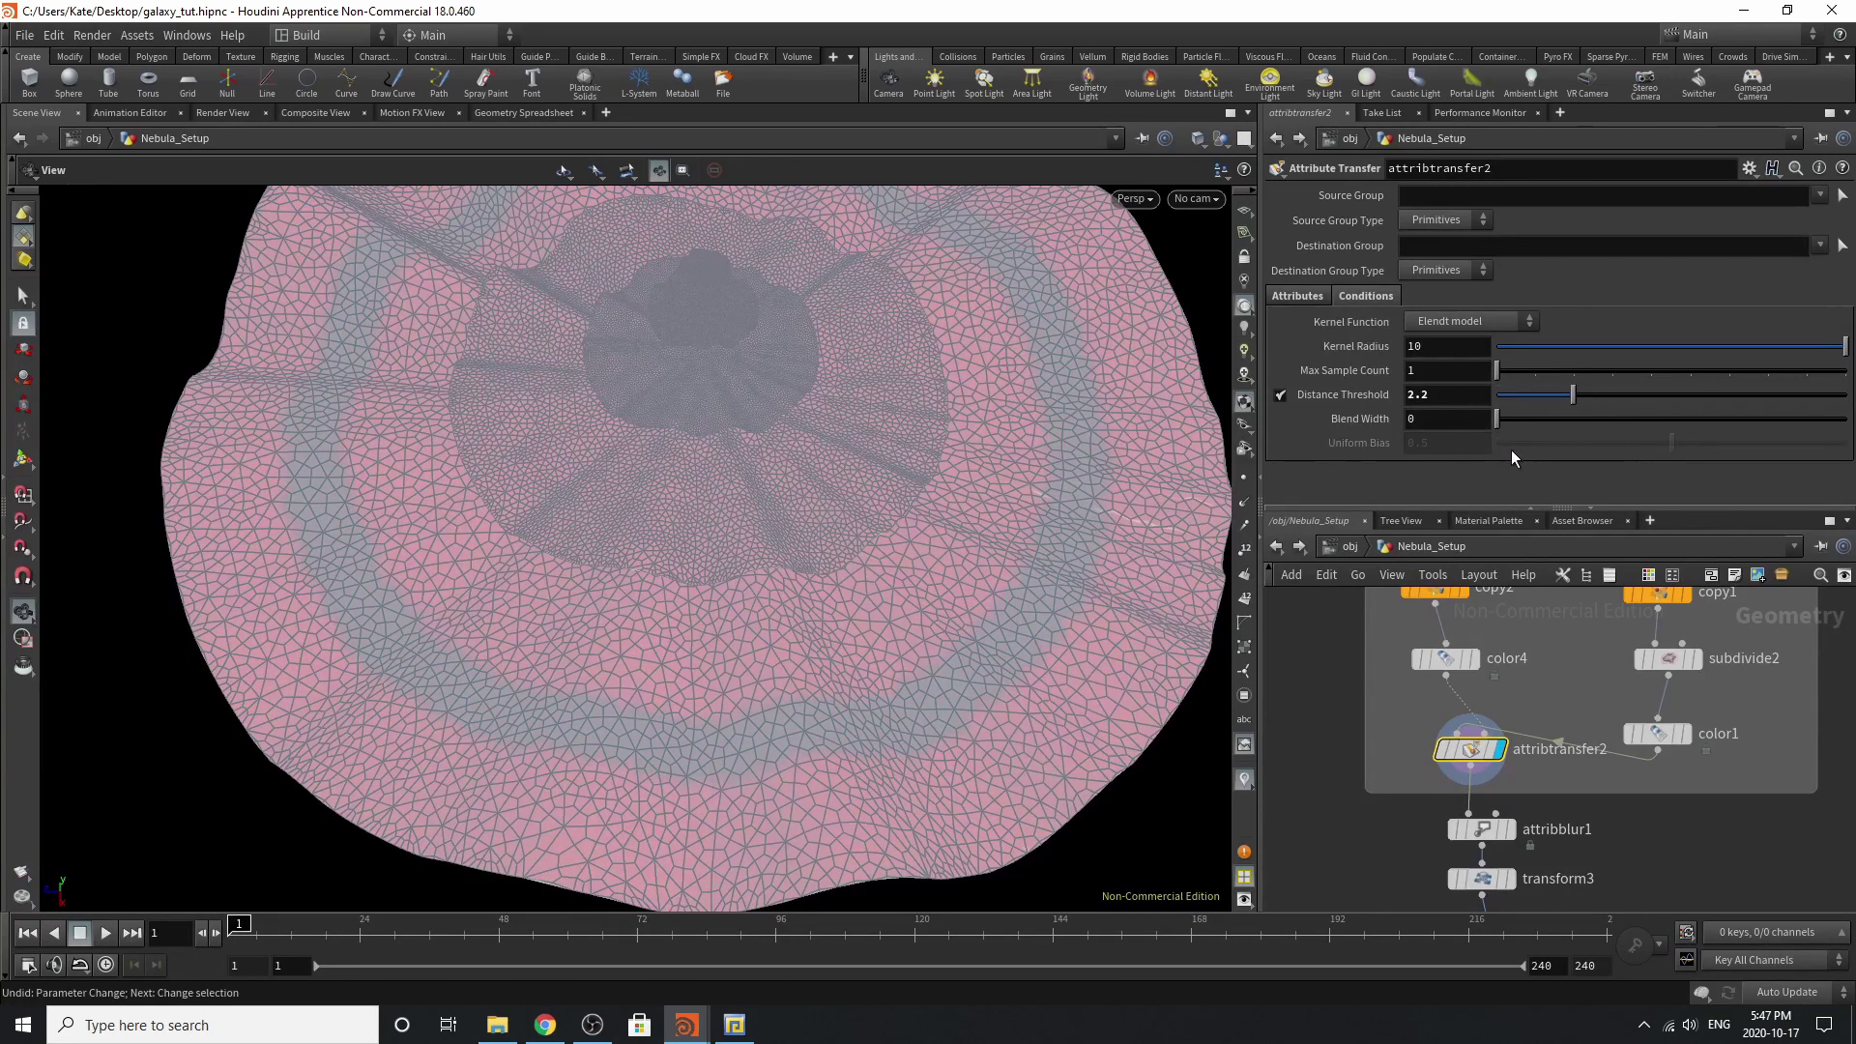
# Display the attribblur1 node and examine its blur settings and the blurred colors on the mesh.
pyautogui.scroll(-3, 1492, 728)
pyautogui.scroll(4, 1484, 744)
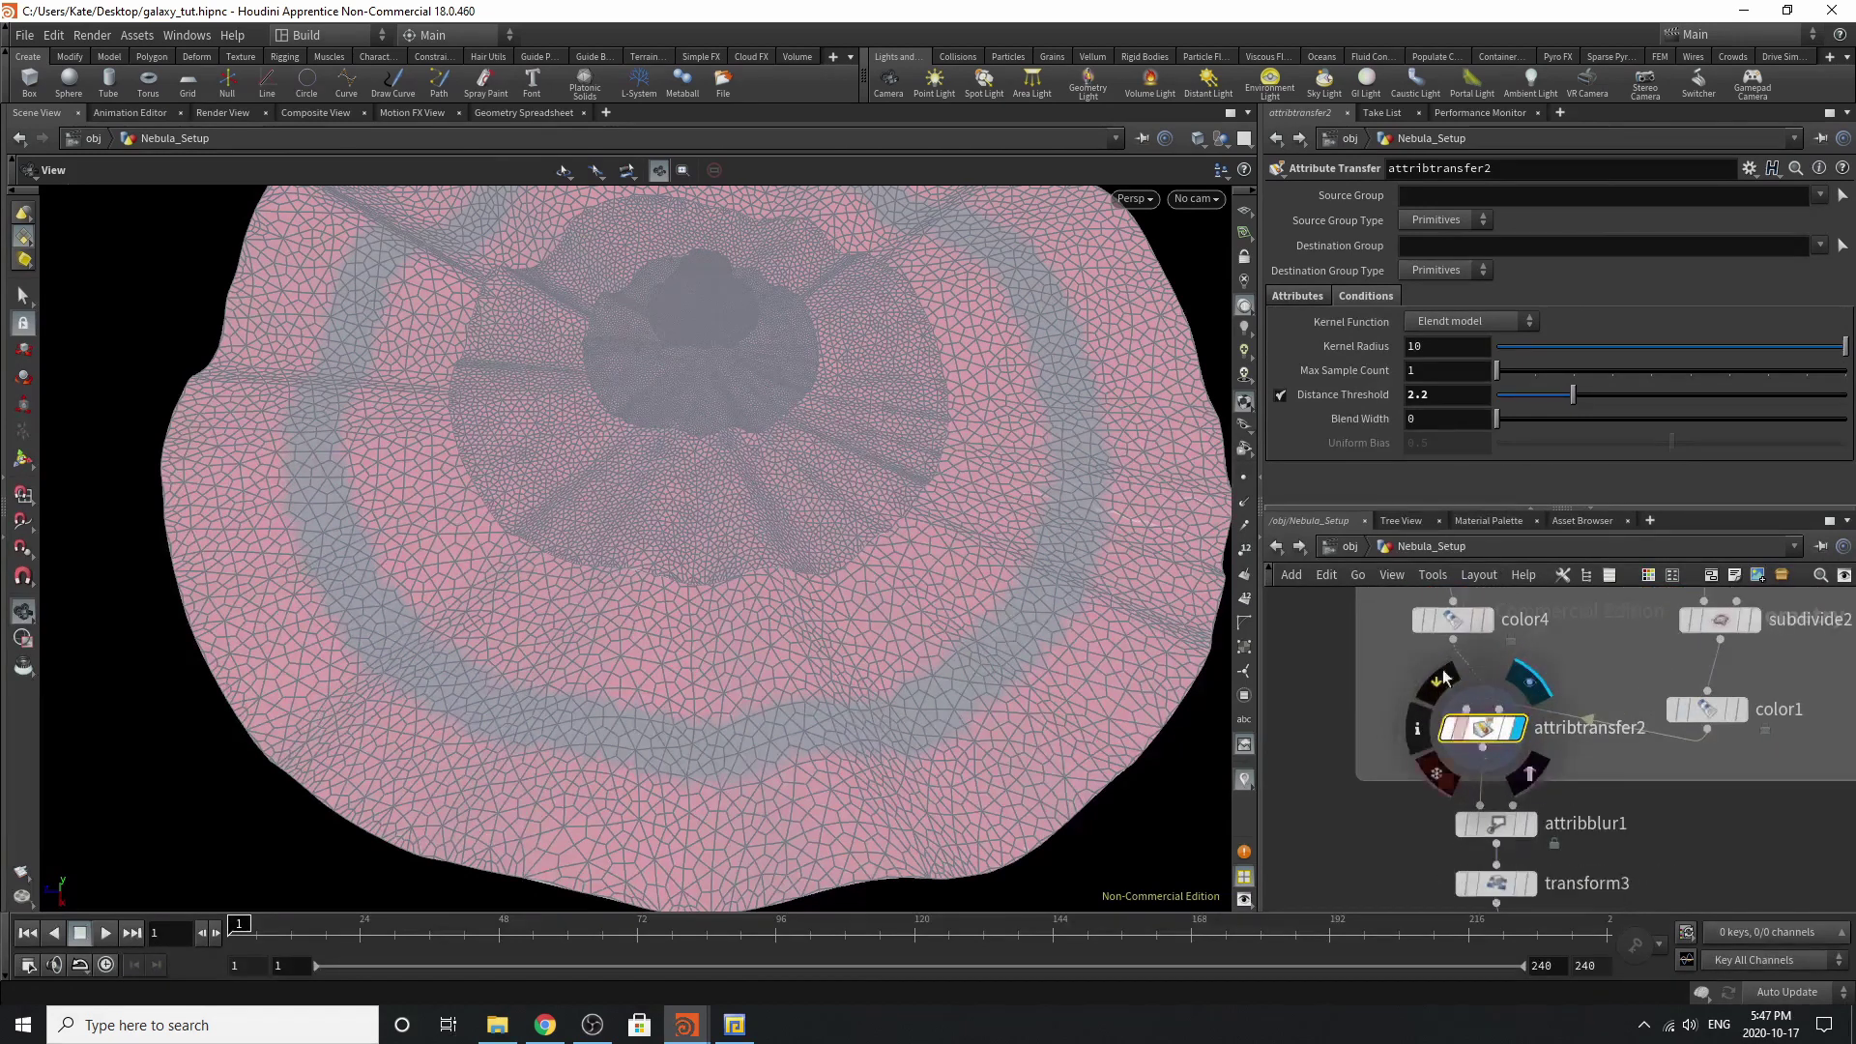
pyautogui.scroll(-3, 1528, 656)
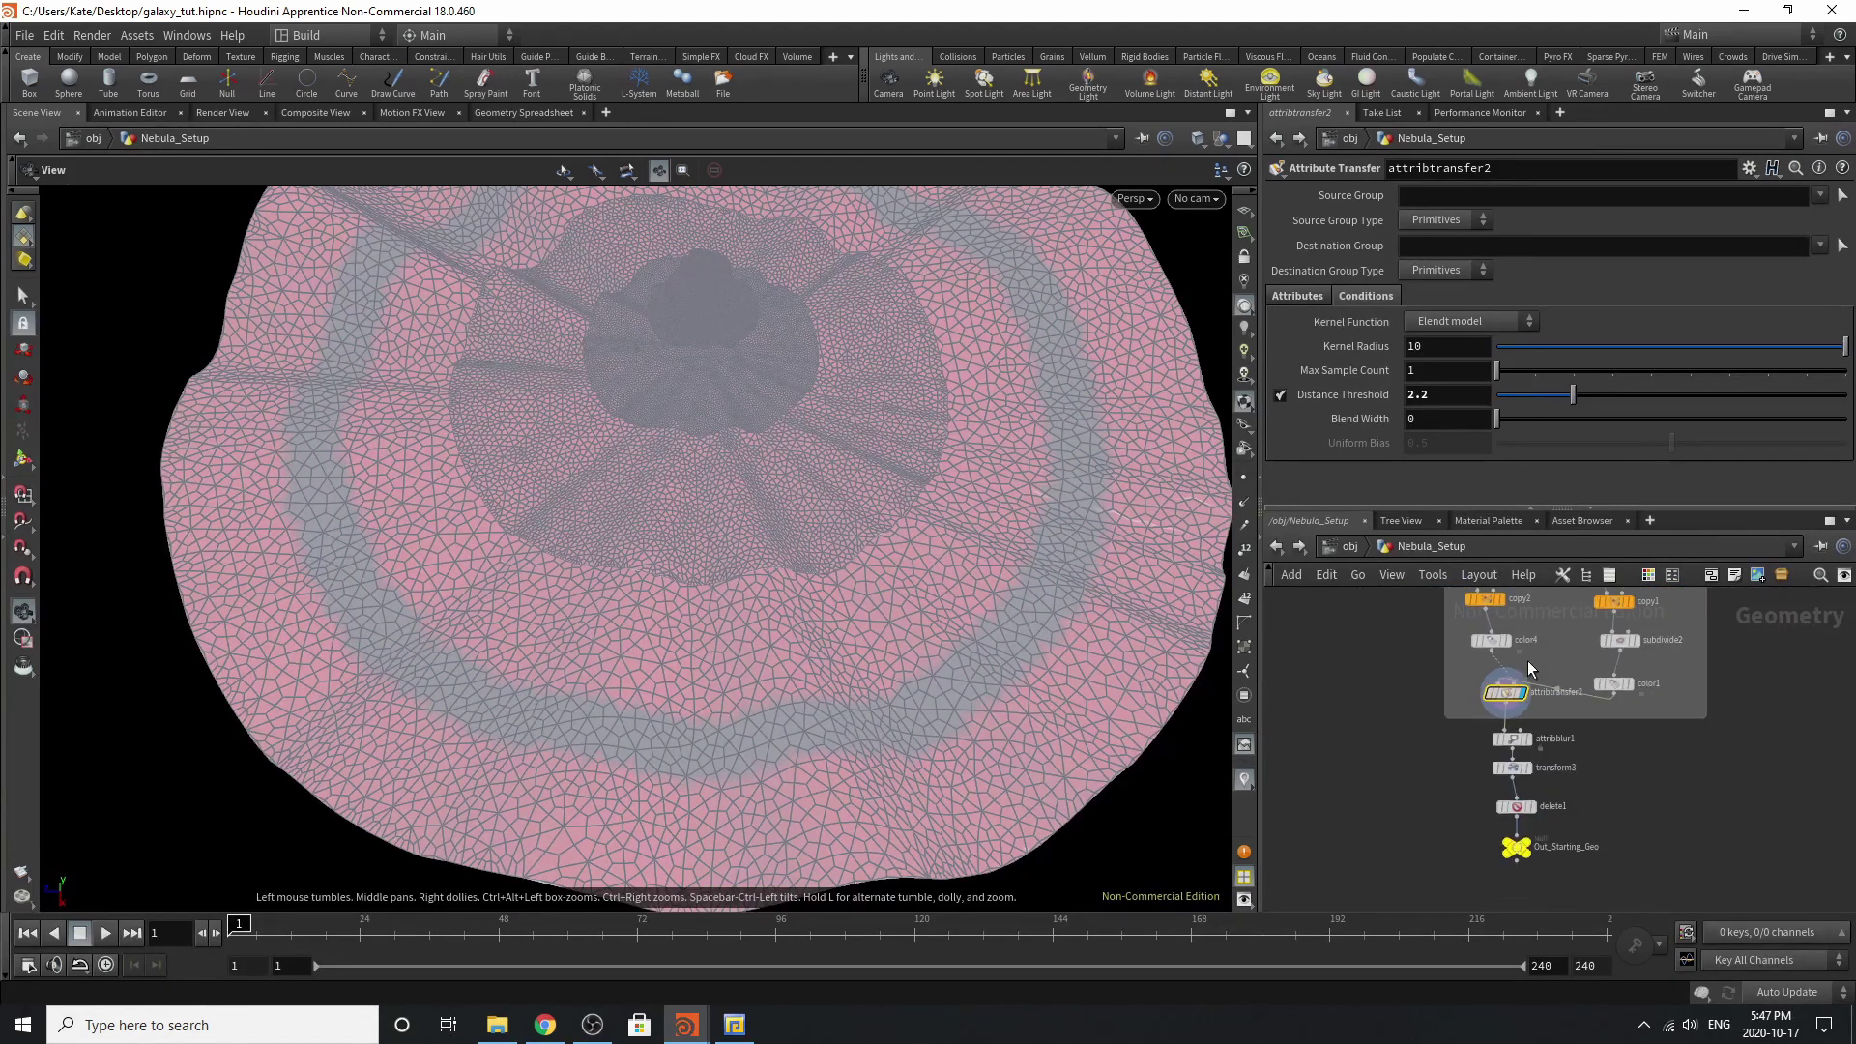
pyautogui.scroll(3, 1479, 845)
pyautogui.click(1589, 631)
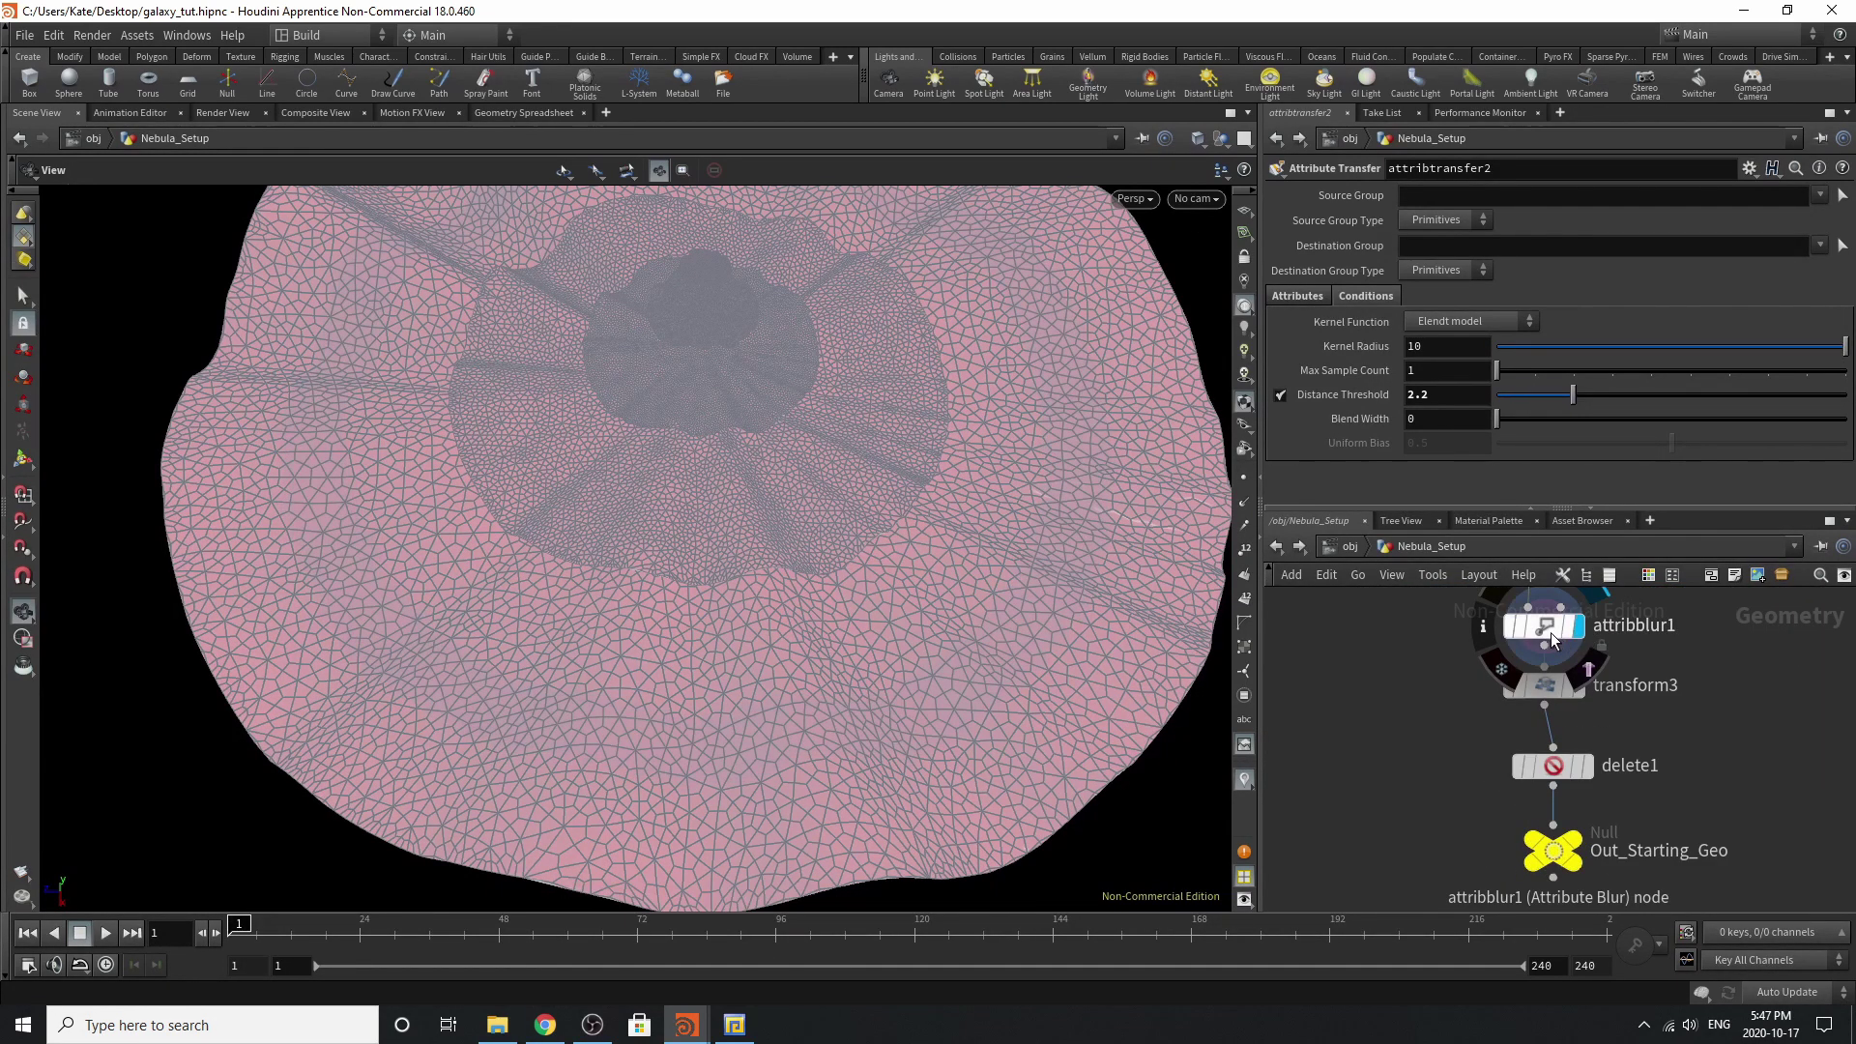
pyautogui.moveTo(1051, 667); pyautogui.dragTo(826, 595)
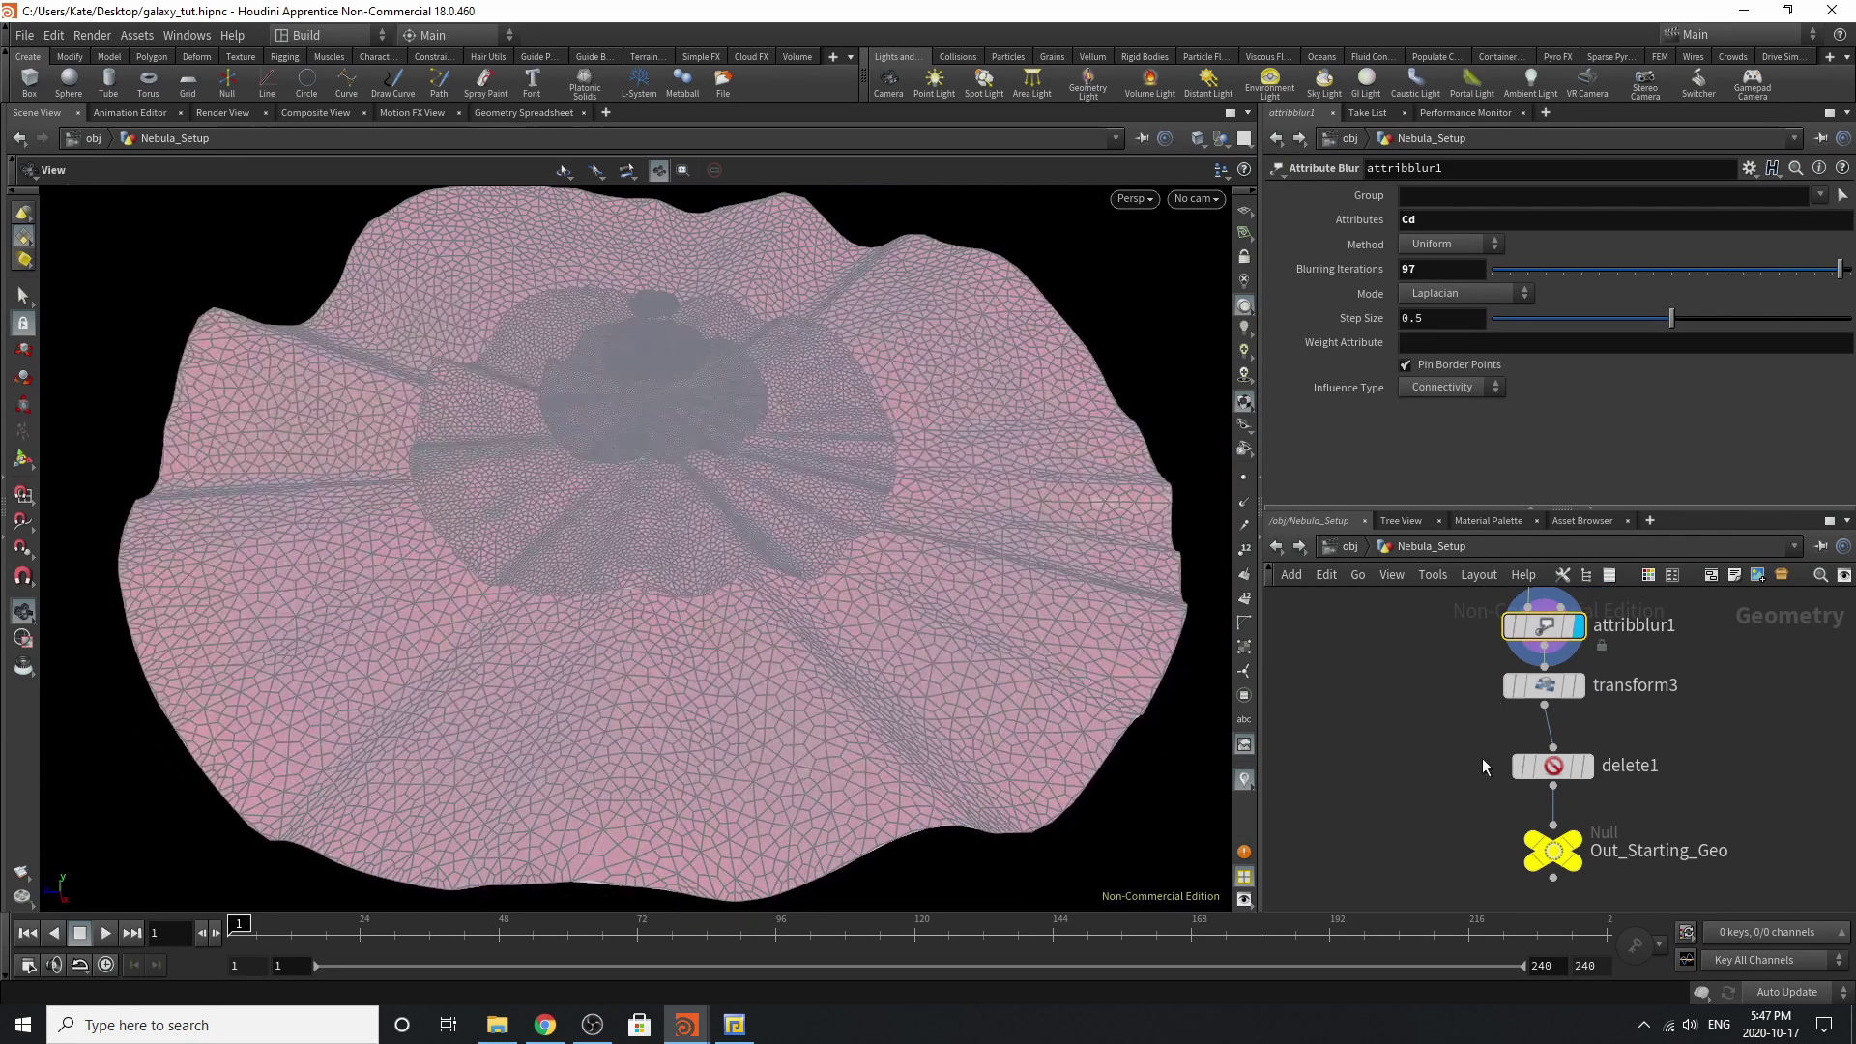
# Lower the Blurring Iterations of attribblur1 to about 6.
pyautogui.scroll(2, 1482, 758)
pyautogui.click(1514, 631)
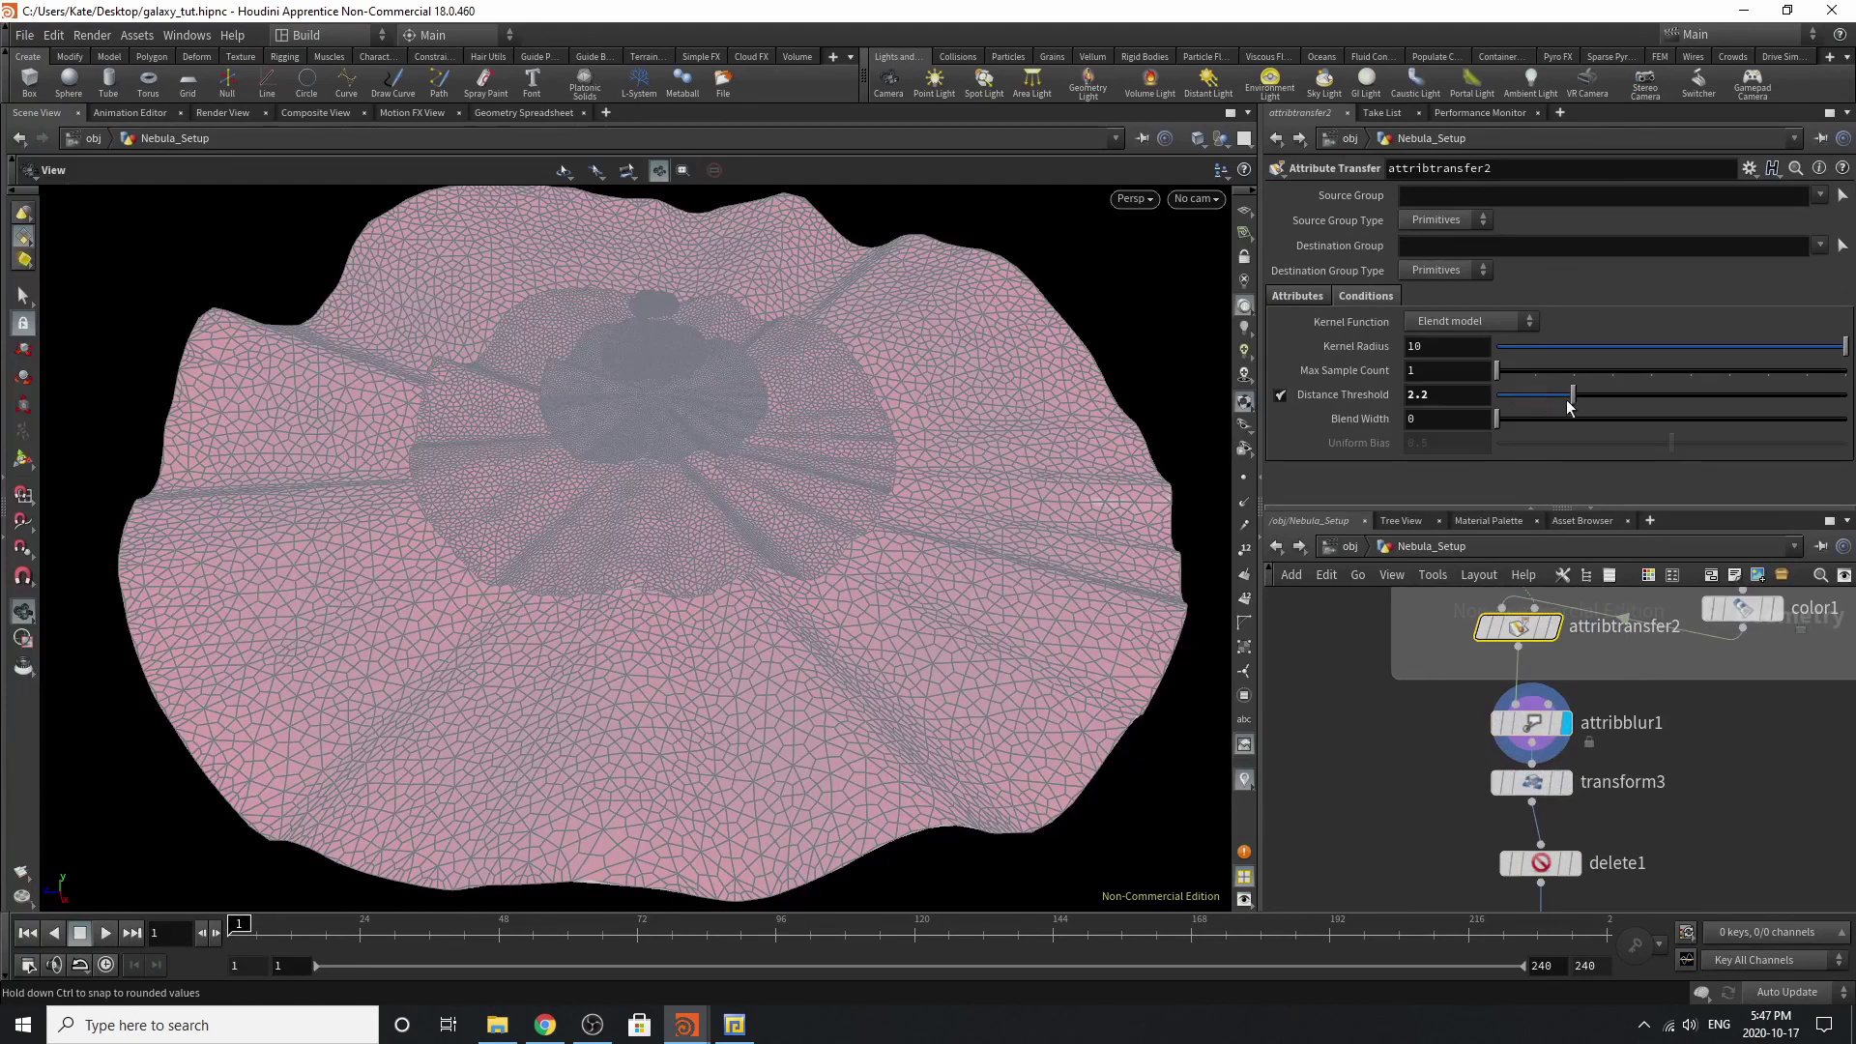
pyautogui.click(1531, 723)
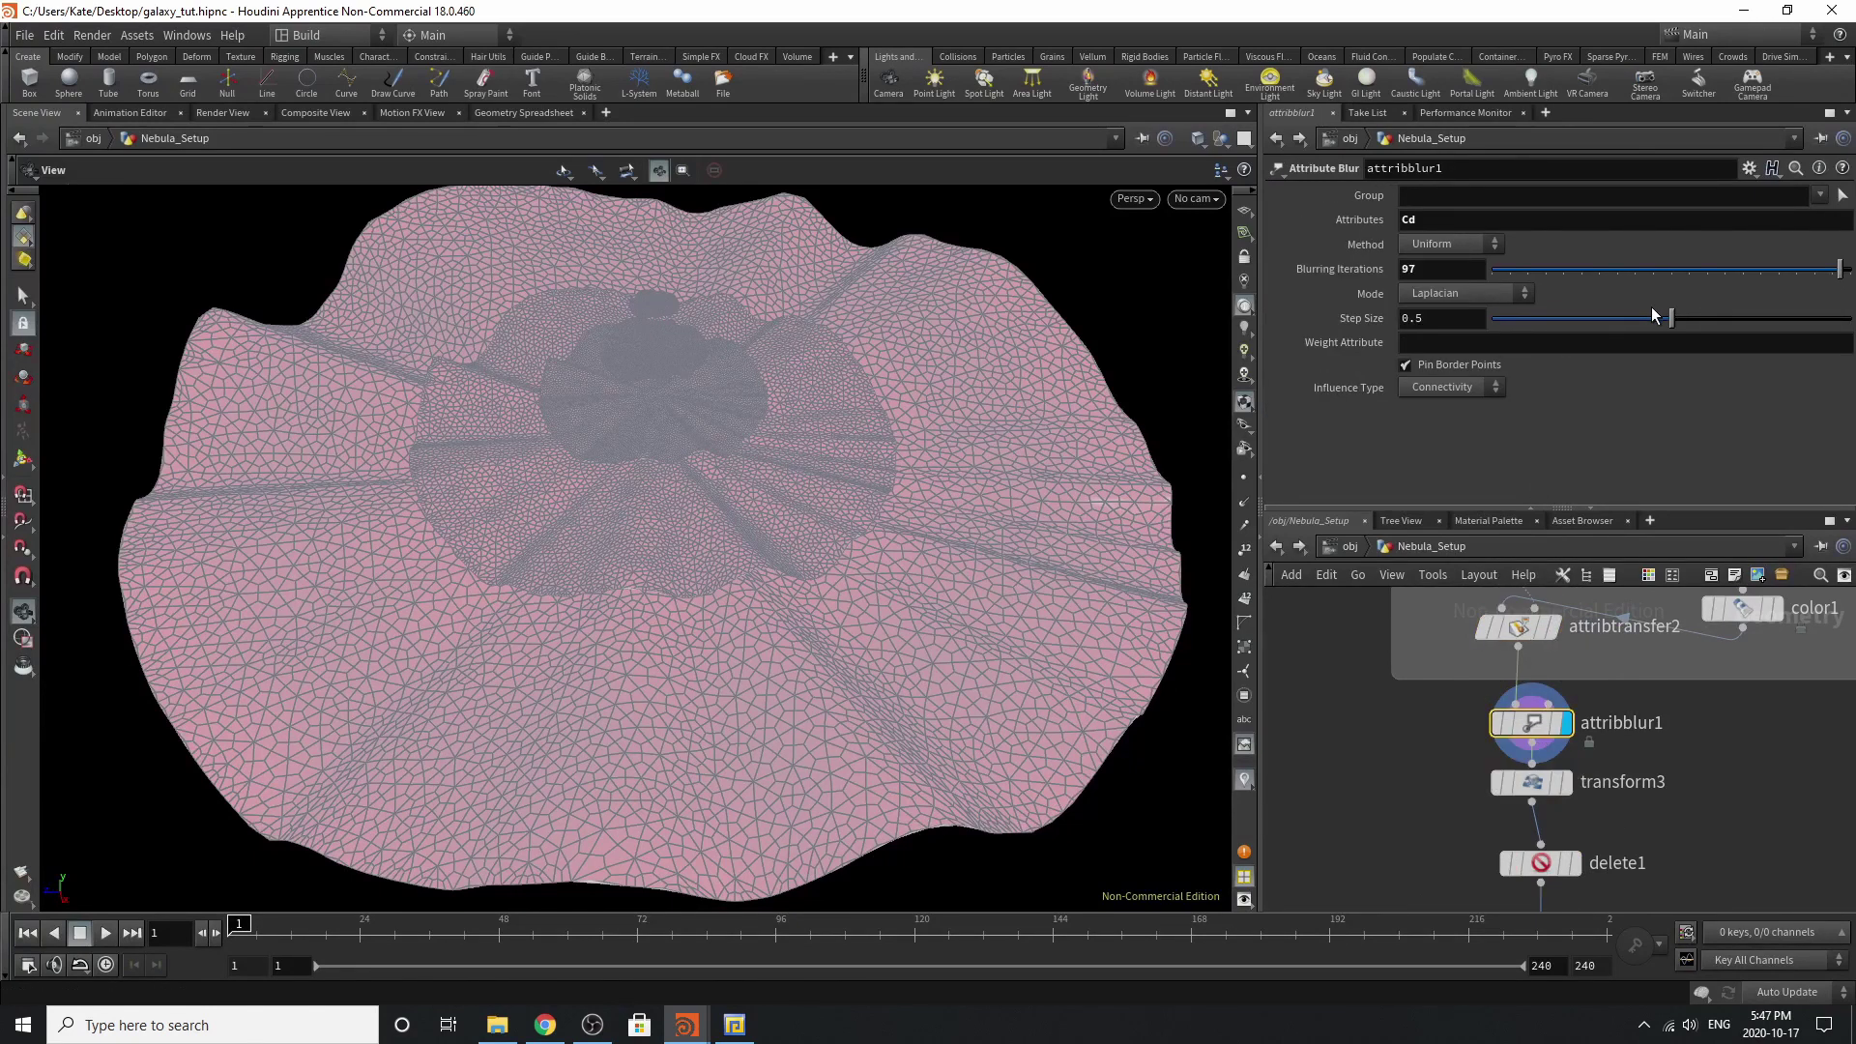
pyautogui.moveTo(1655, 270); pyautogui.dragTo(1655, 278)
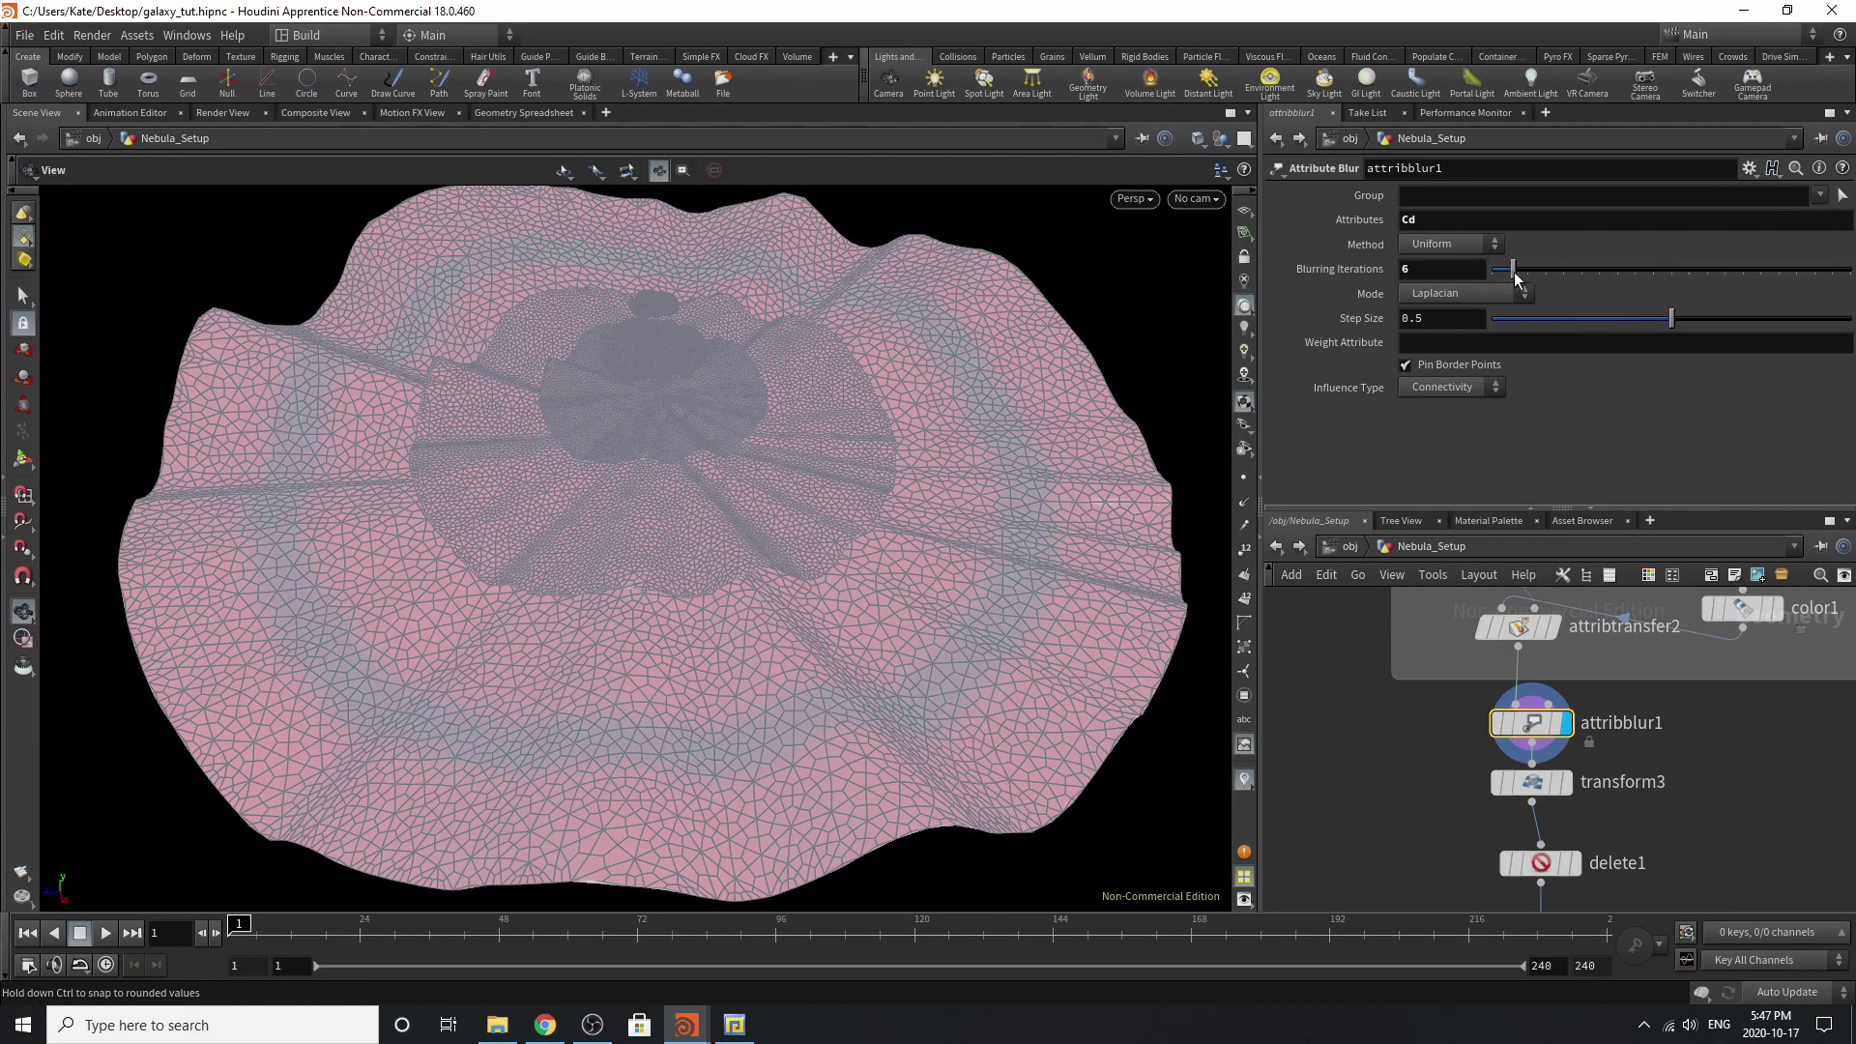
# Set the Distance Threshold of attribtransfer2 to 1.55 and inspect the color bands from several angles.
pyautogui.click(1508, 629)
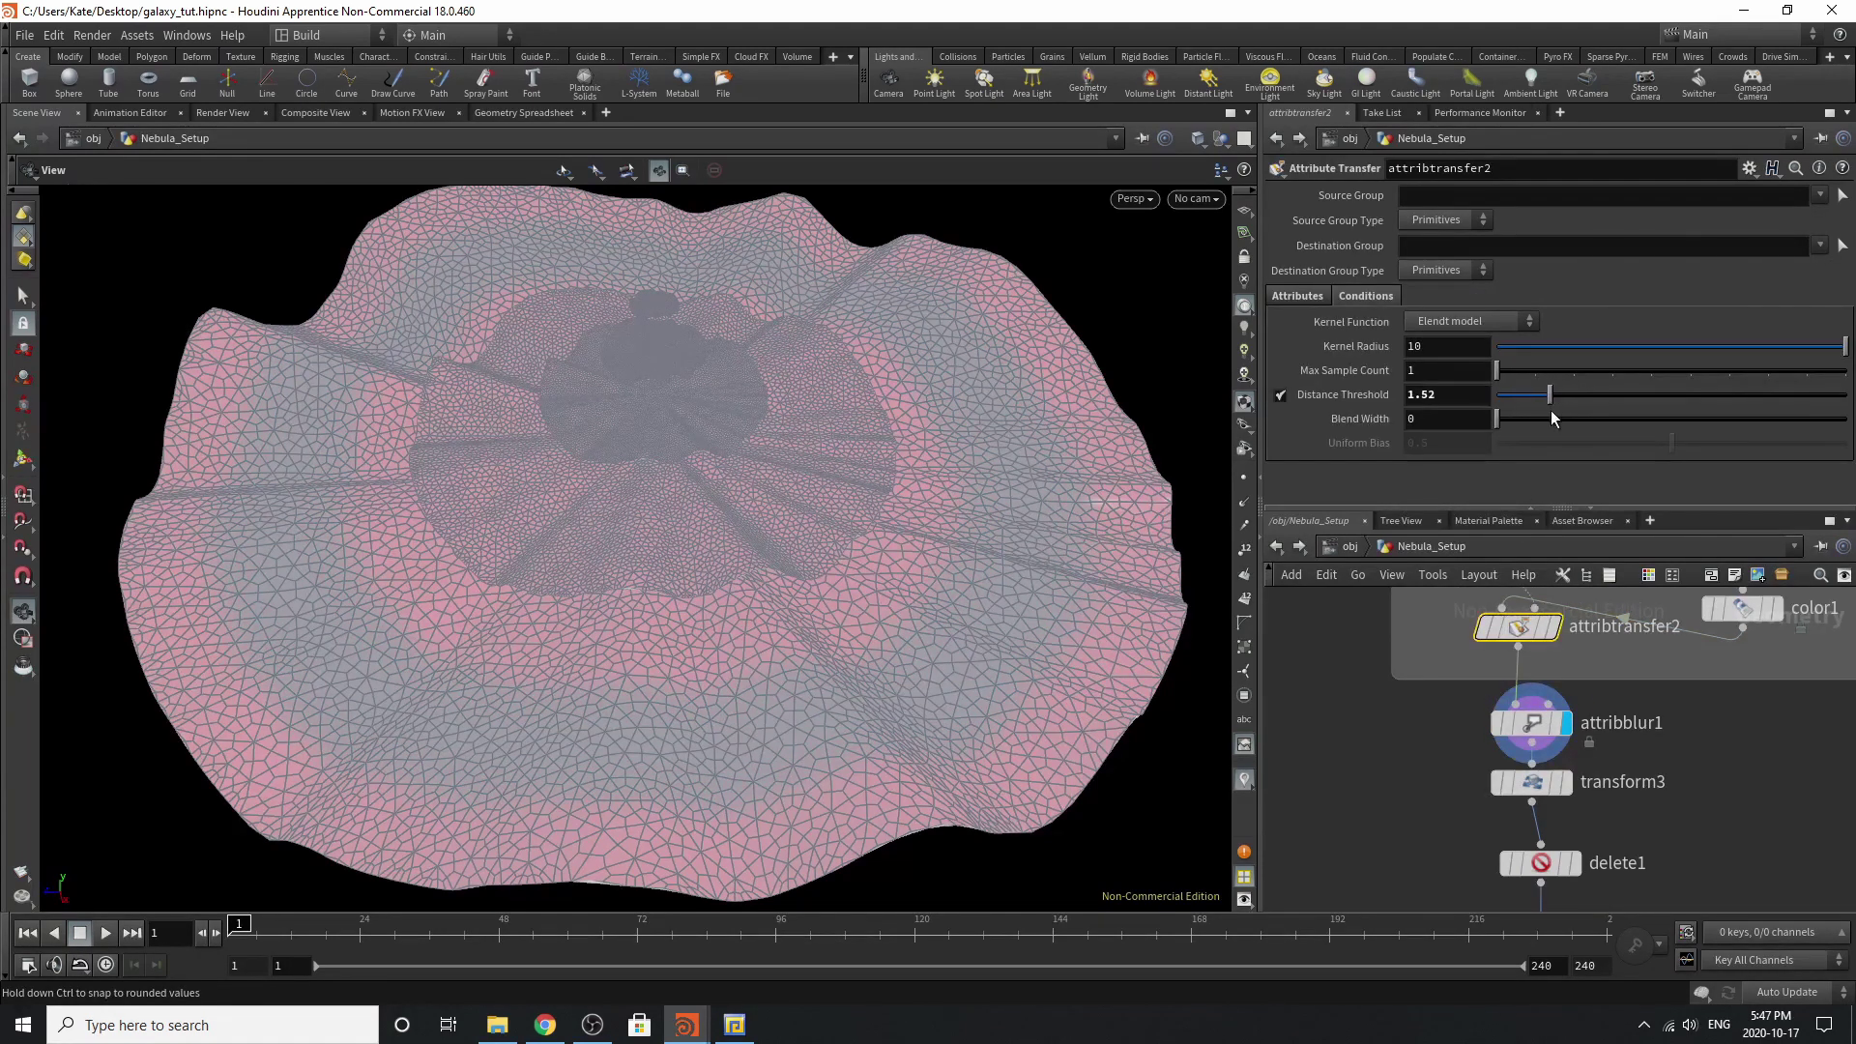
pyautogui.moveTo(1551, 411); pyautogui.dragTo(1554, 411)
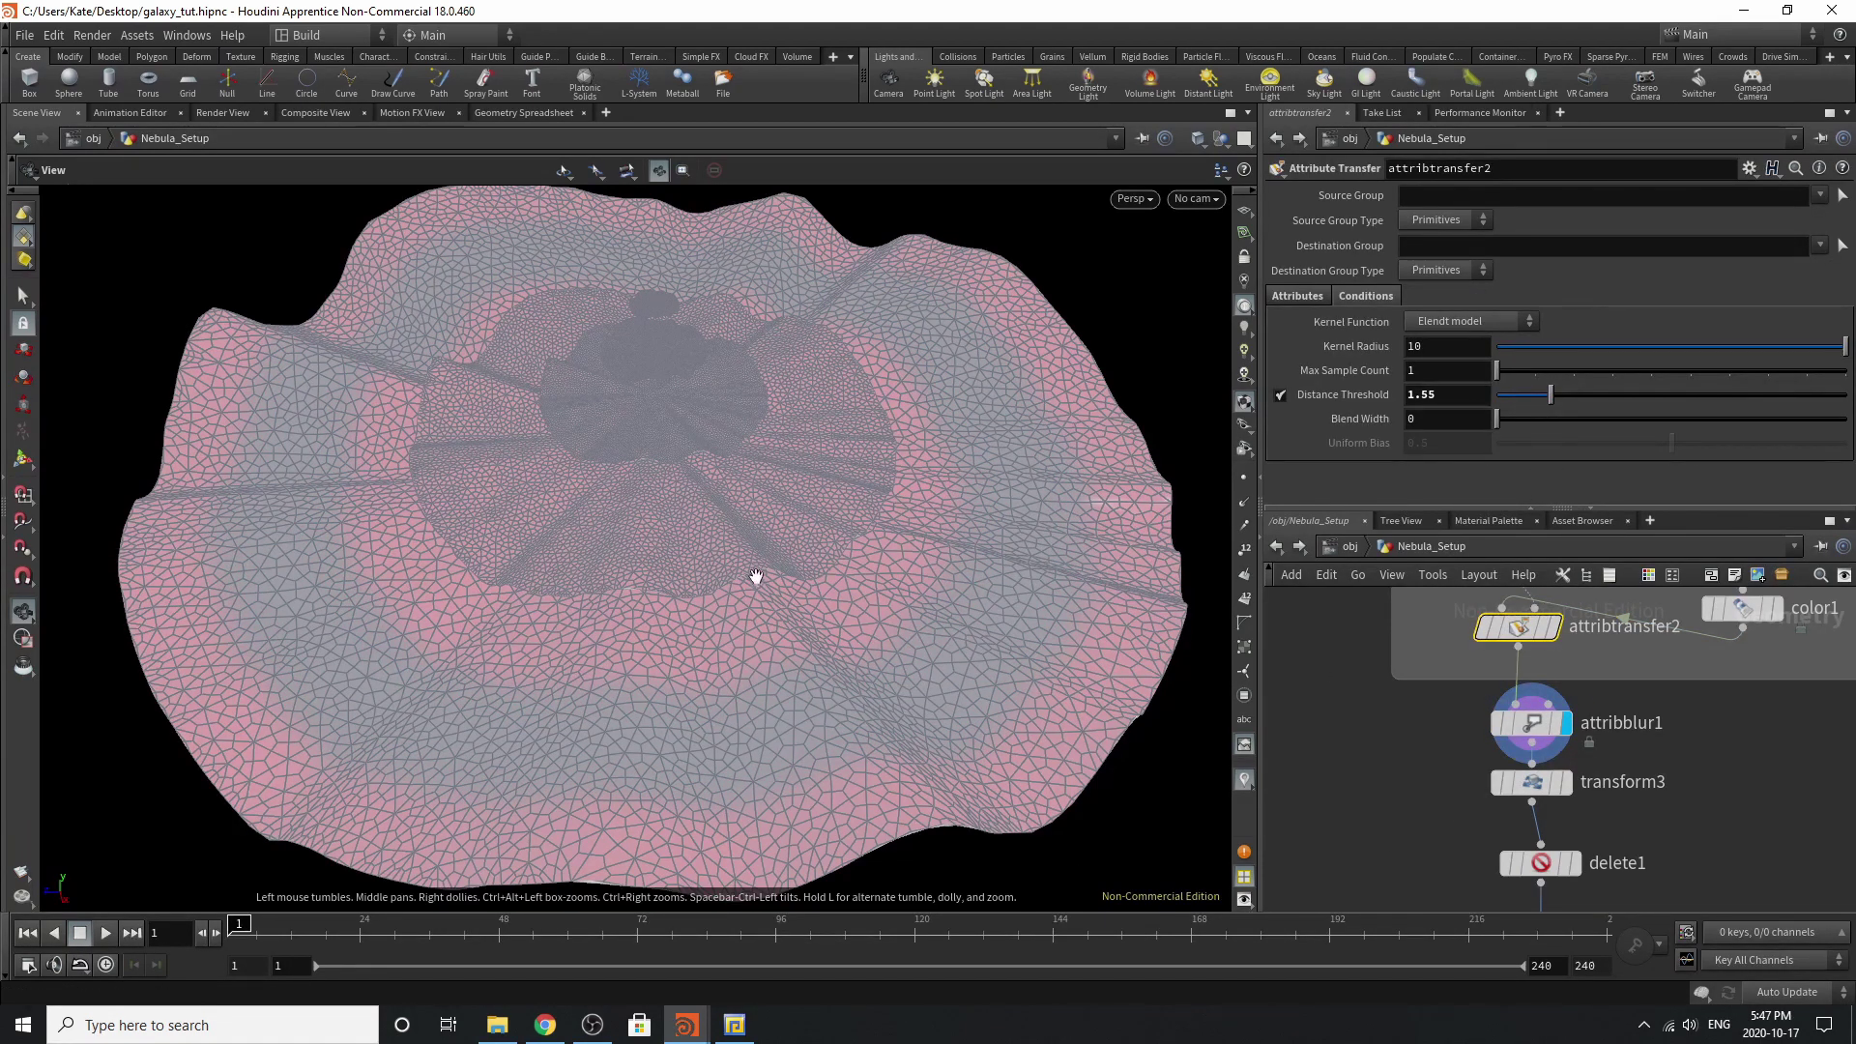
pyautogui.moveTo(756, 577); pyautogui.dragTo(726, 492)
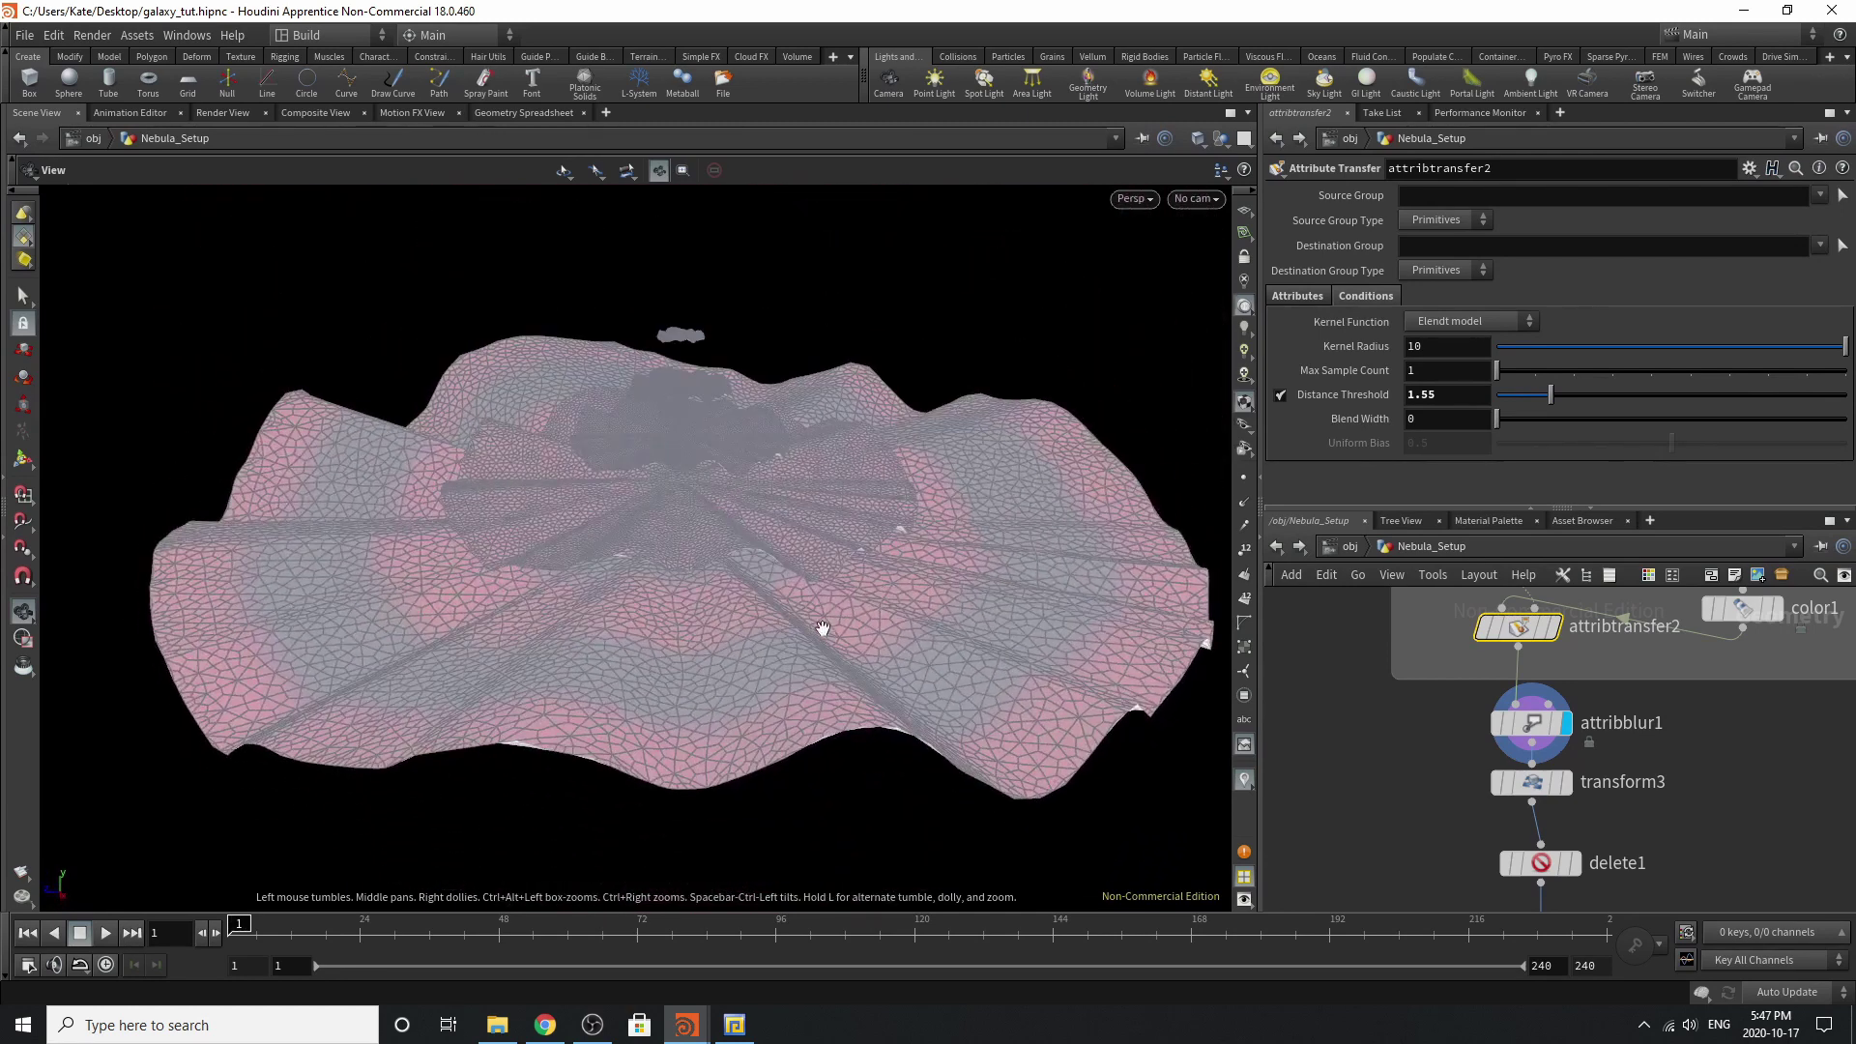
pyautogui.moveTo(822, 630); pyautogui.dragTo(812, 586)
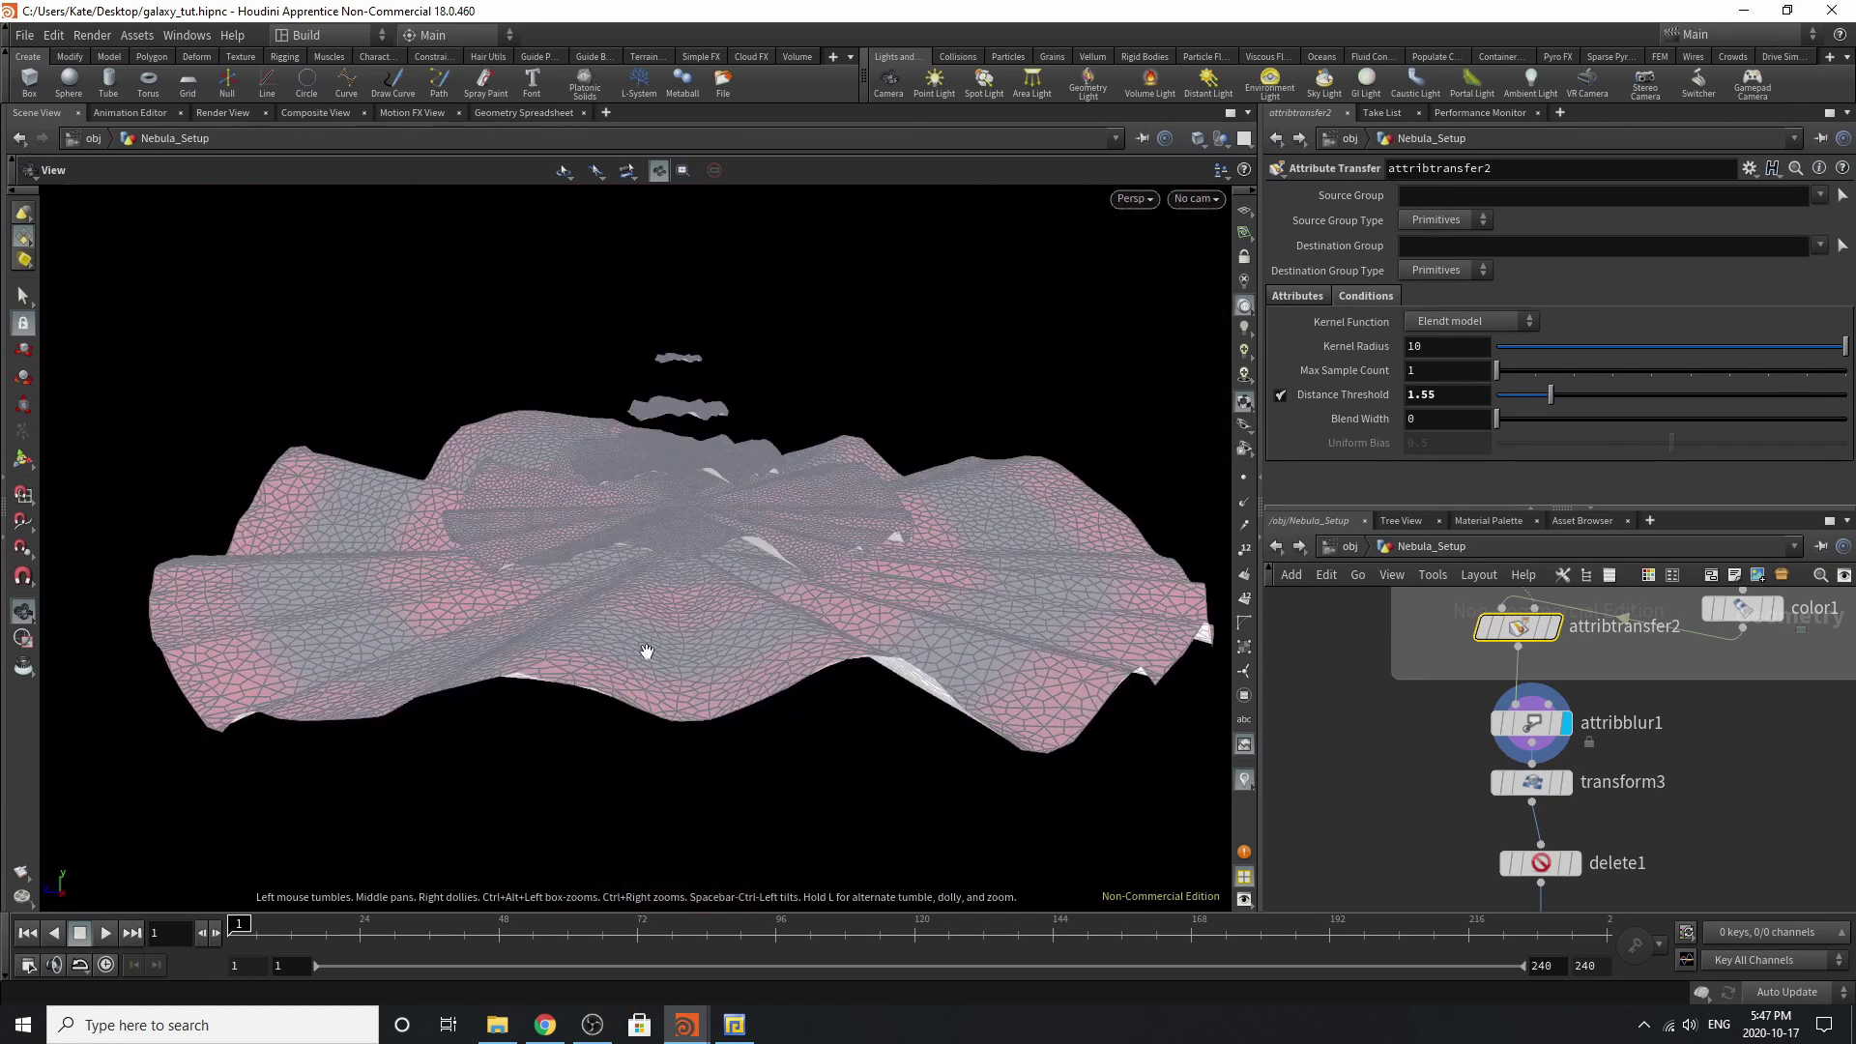
# Display the transform3 node's result and examine the scaled geometry along with its transform settings.
pyautogui.moveTo(827, 476); pyautogui.dragTo(746, 634)
pyautogui.moveTo(1461, 659); pyautogui.dragTo(1463, 595, button='middle')
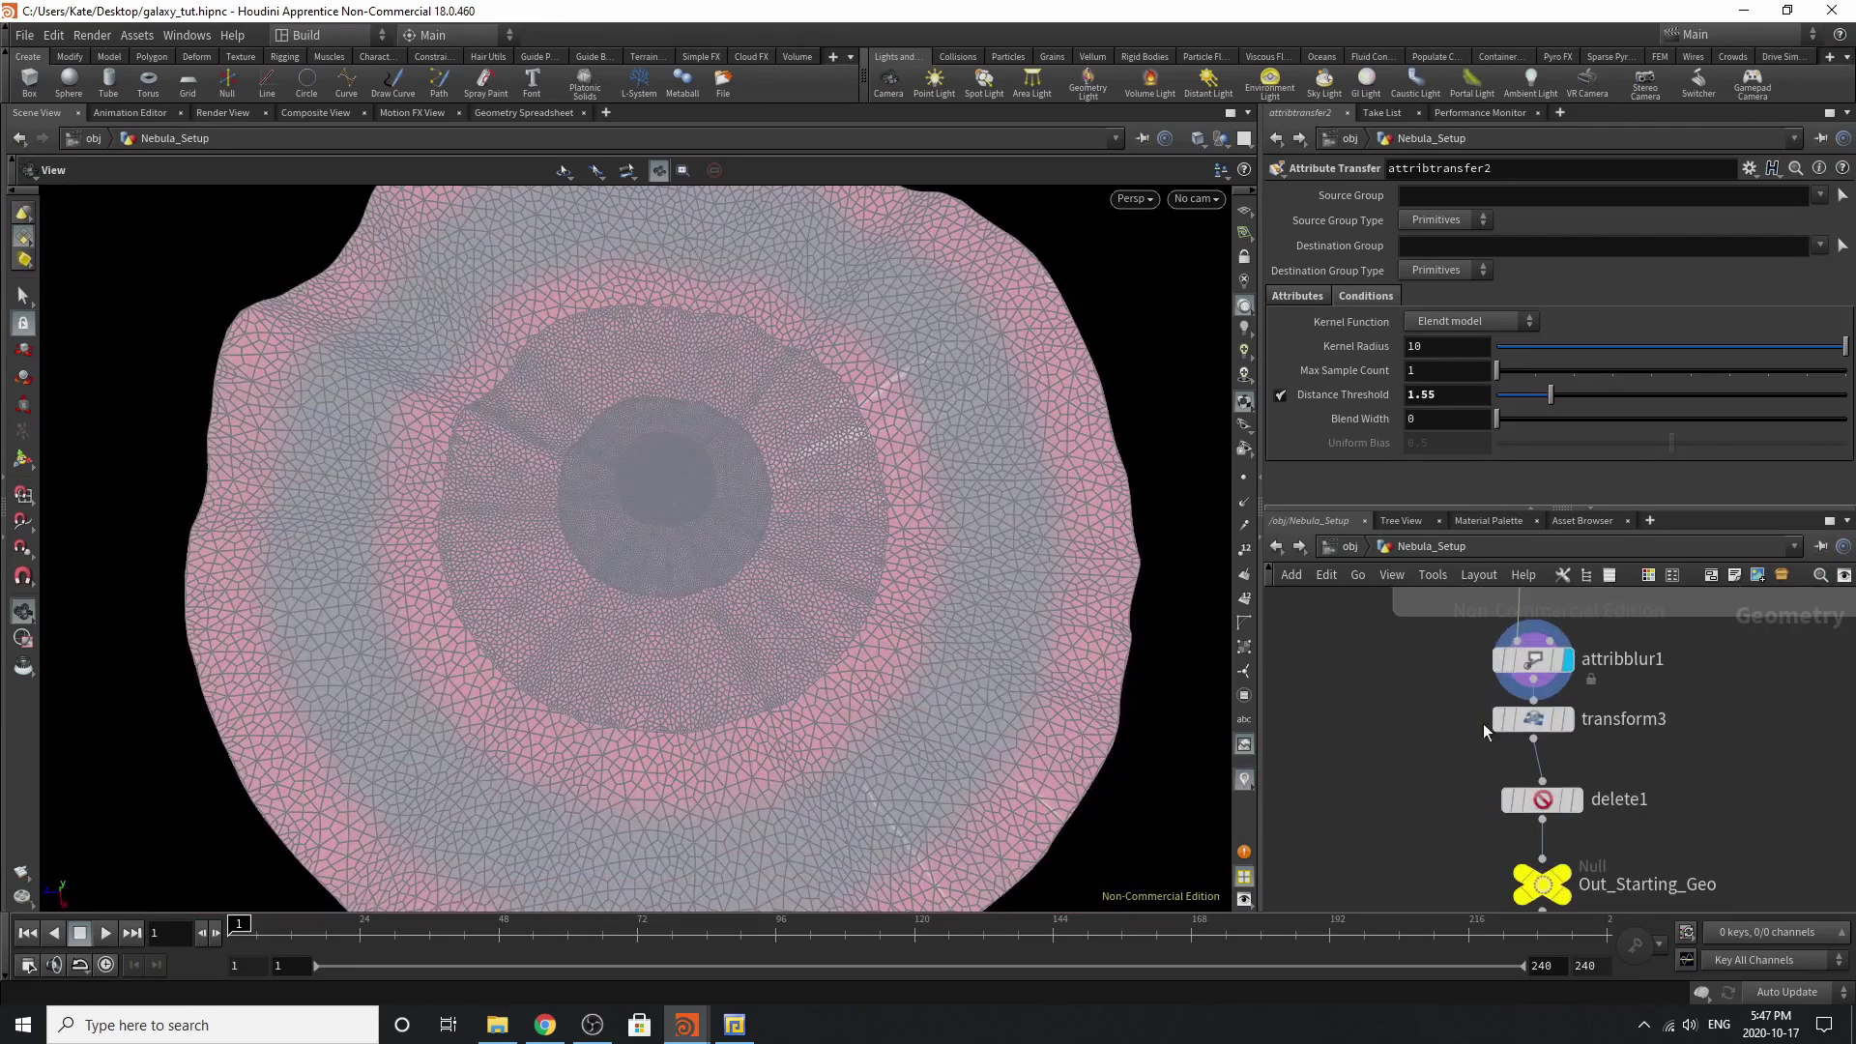
pyautogui.click(1569, 720)
pyautogui.click(1535, 720)
pyautogui.moveTo(742, 646); pyautogui.dragTo(402, 707, button='right')
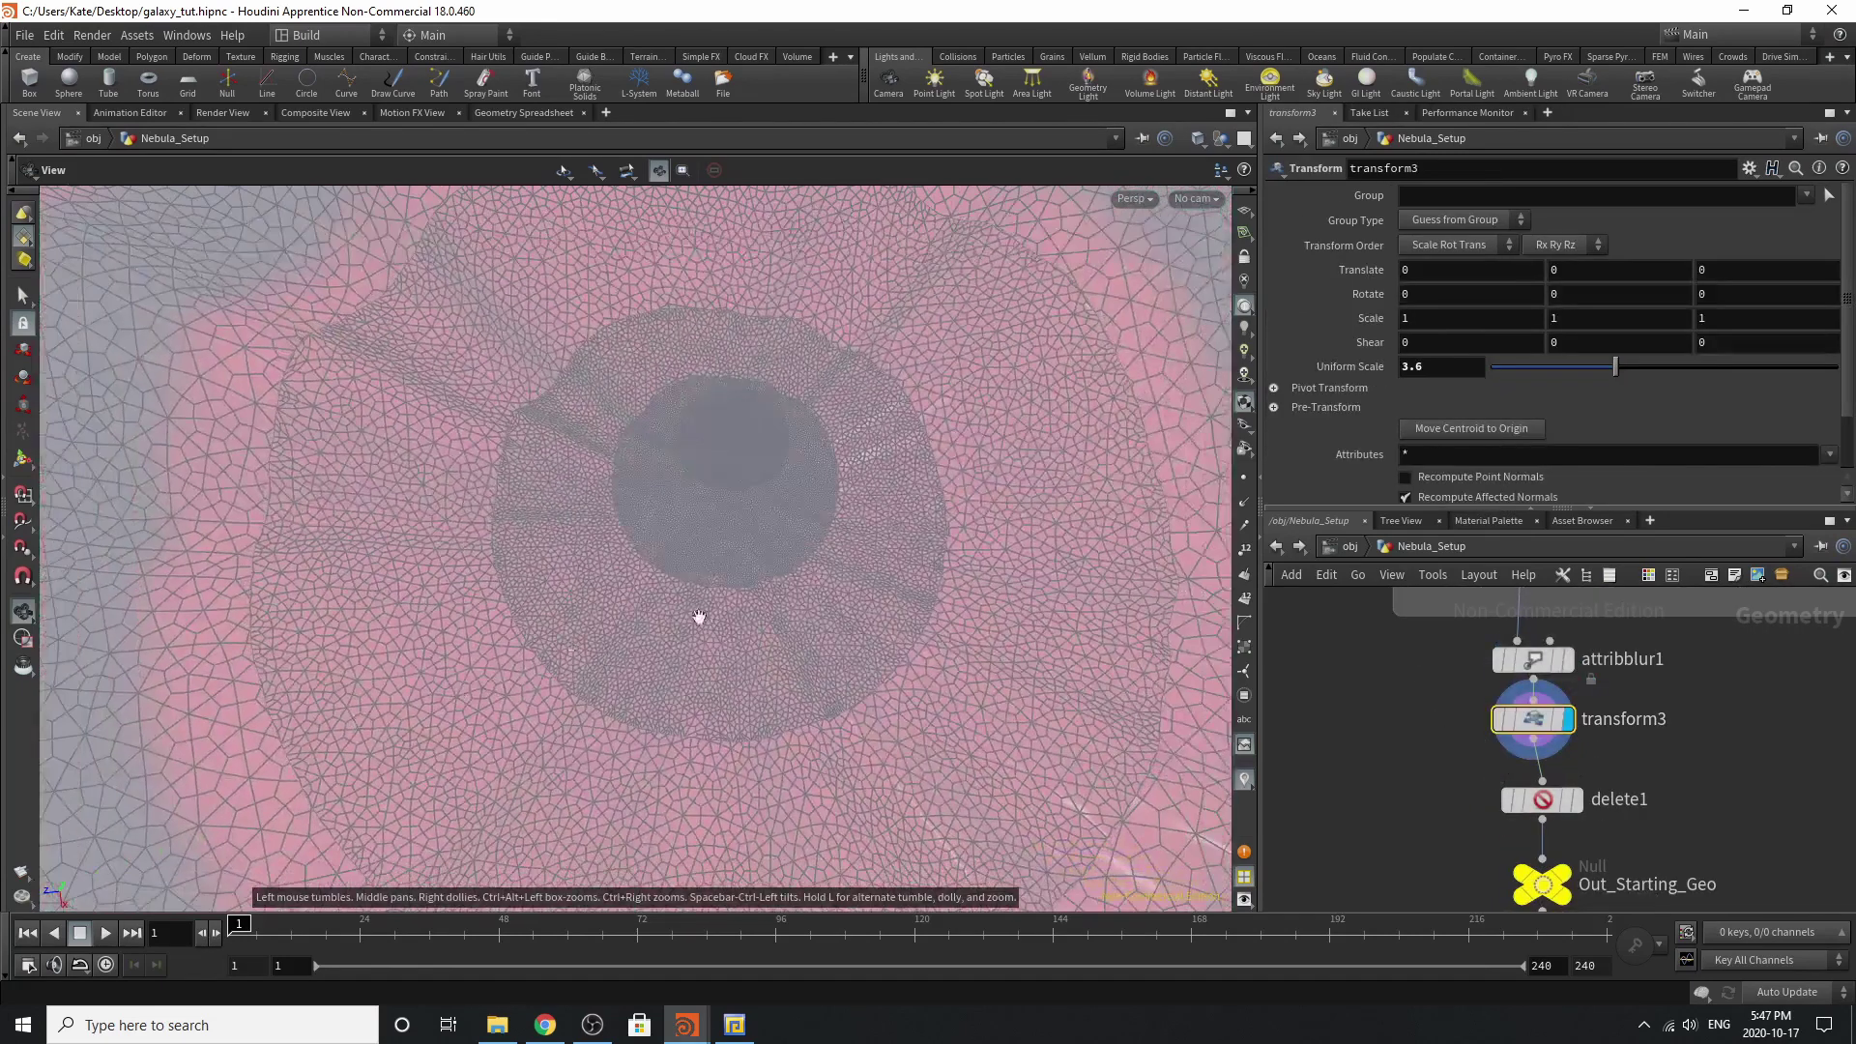
pyautogui.moveTo(698, 619); pyautogui.dragTo(354, 683, button='right')
pyautogui.moveTo(632, 742); pyautogui.dragTo(605, 703, button='middle')
pyautogui.moveTo(605, 703); pyautogui.dragTo(678, 636)
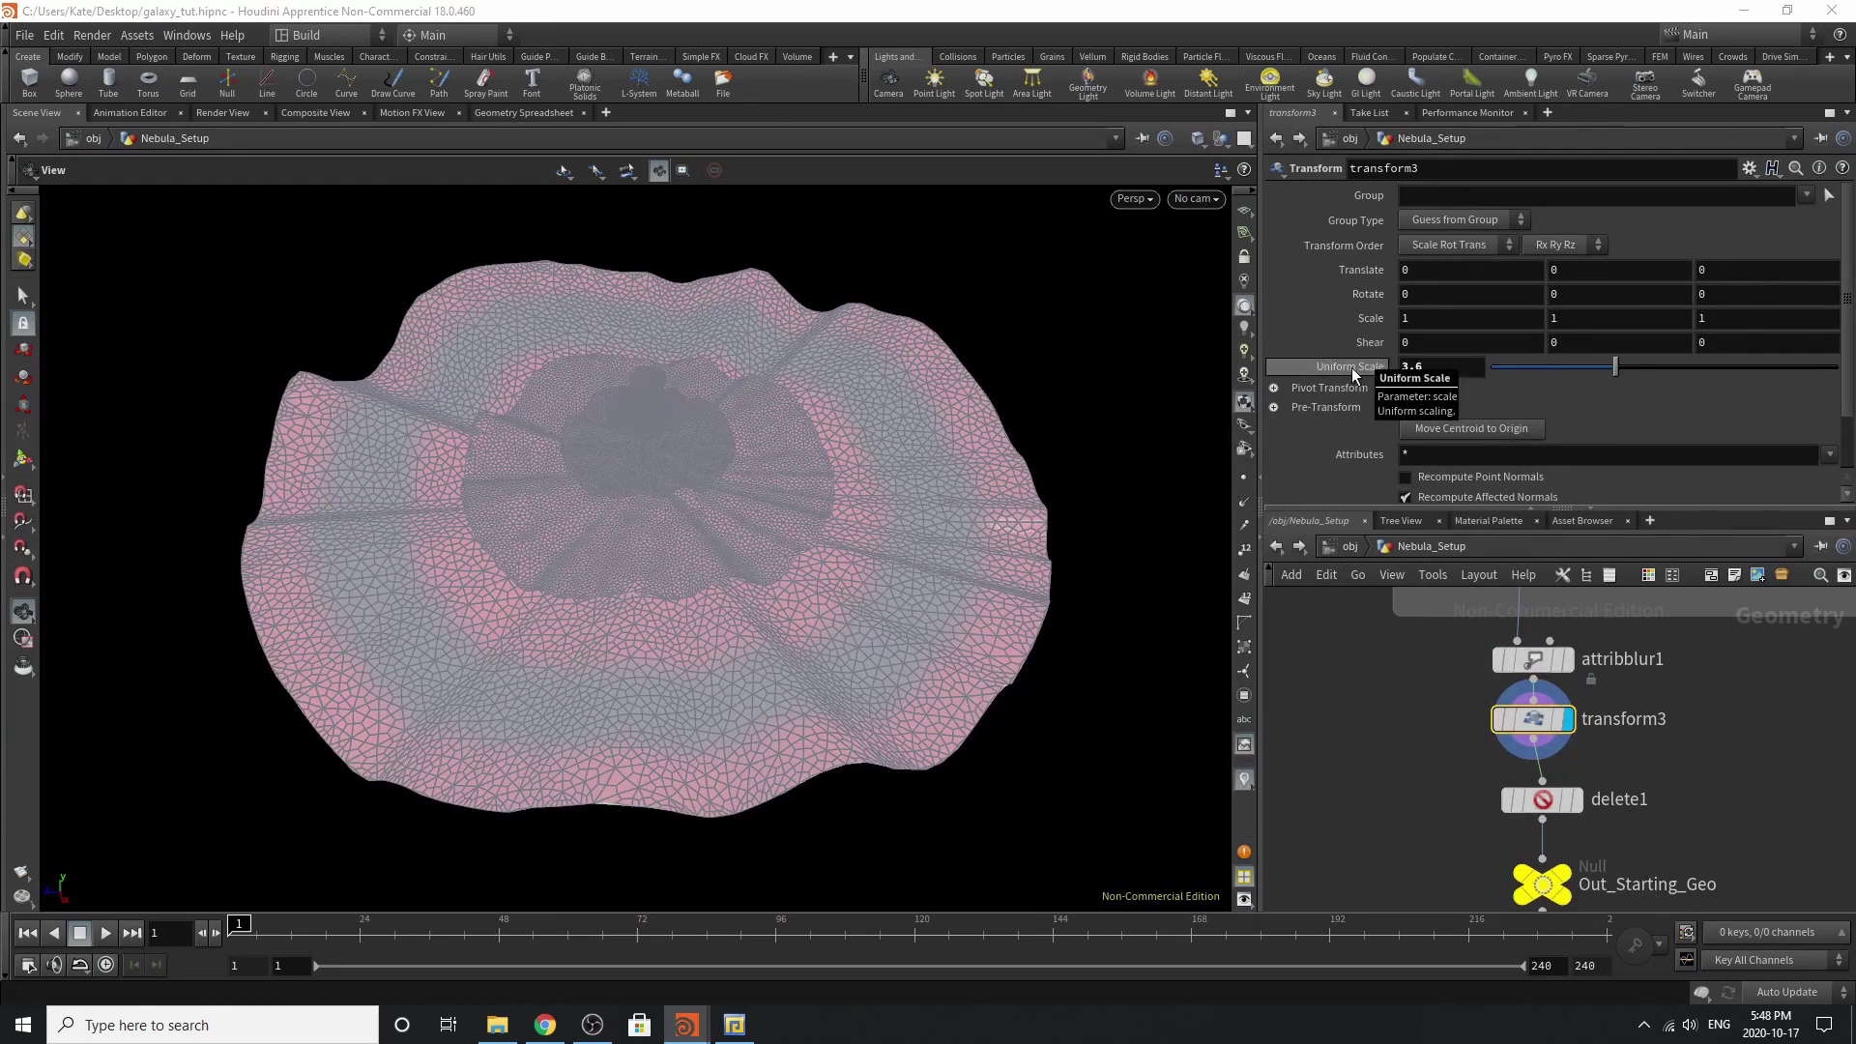
# Display the delete1 node's result and examine its filter expression and the remaining geometry.
pyautogui.click(1577, 802)
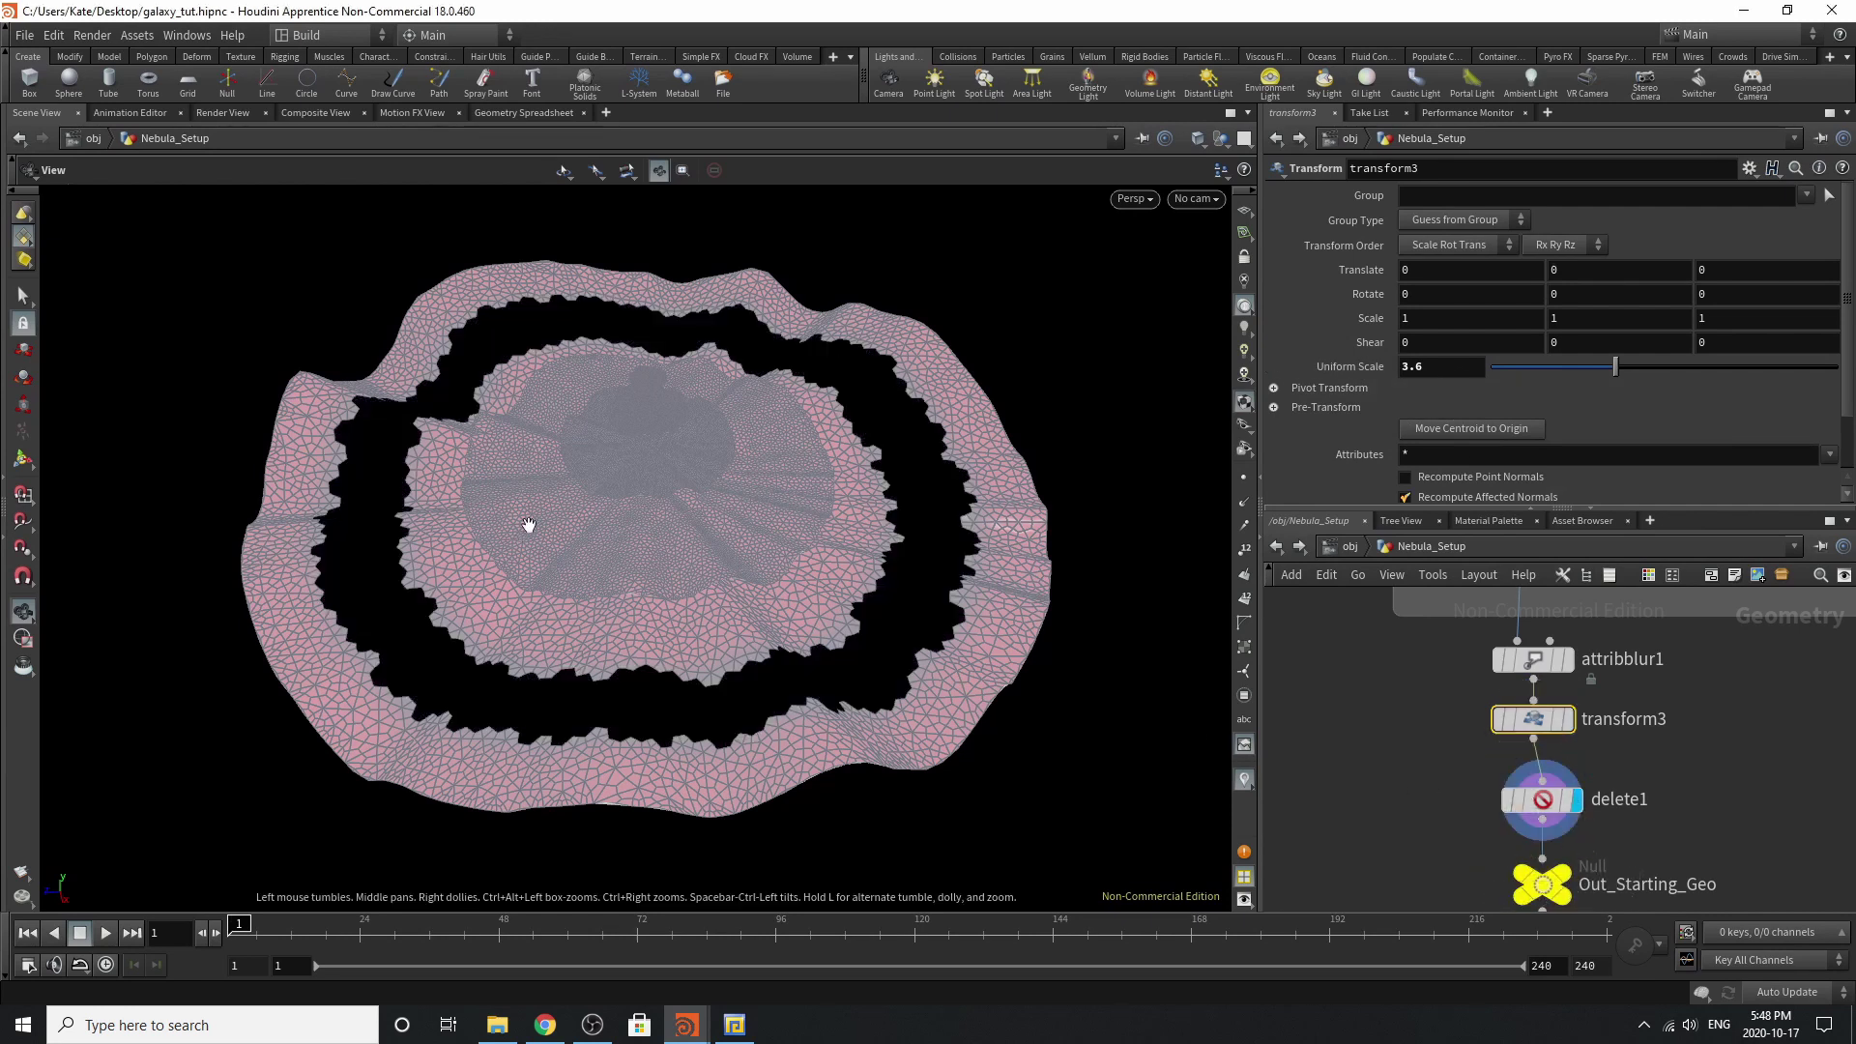
pyautogui.moveTo(564, 464)
pyautogui.mouseDown()
pyautogui.moveTo(584, 570)
pyautogui.moveTo(582, 459)
pyautogui.mouseUp()
pyautogui.click(1540, 799)
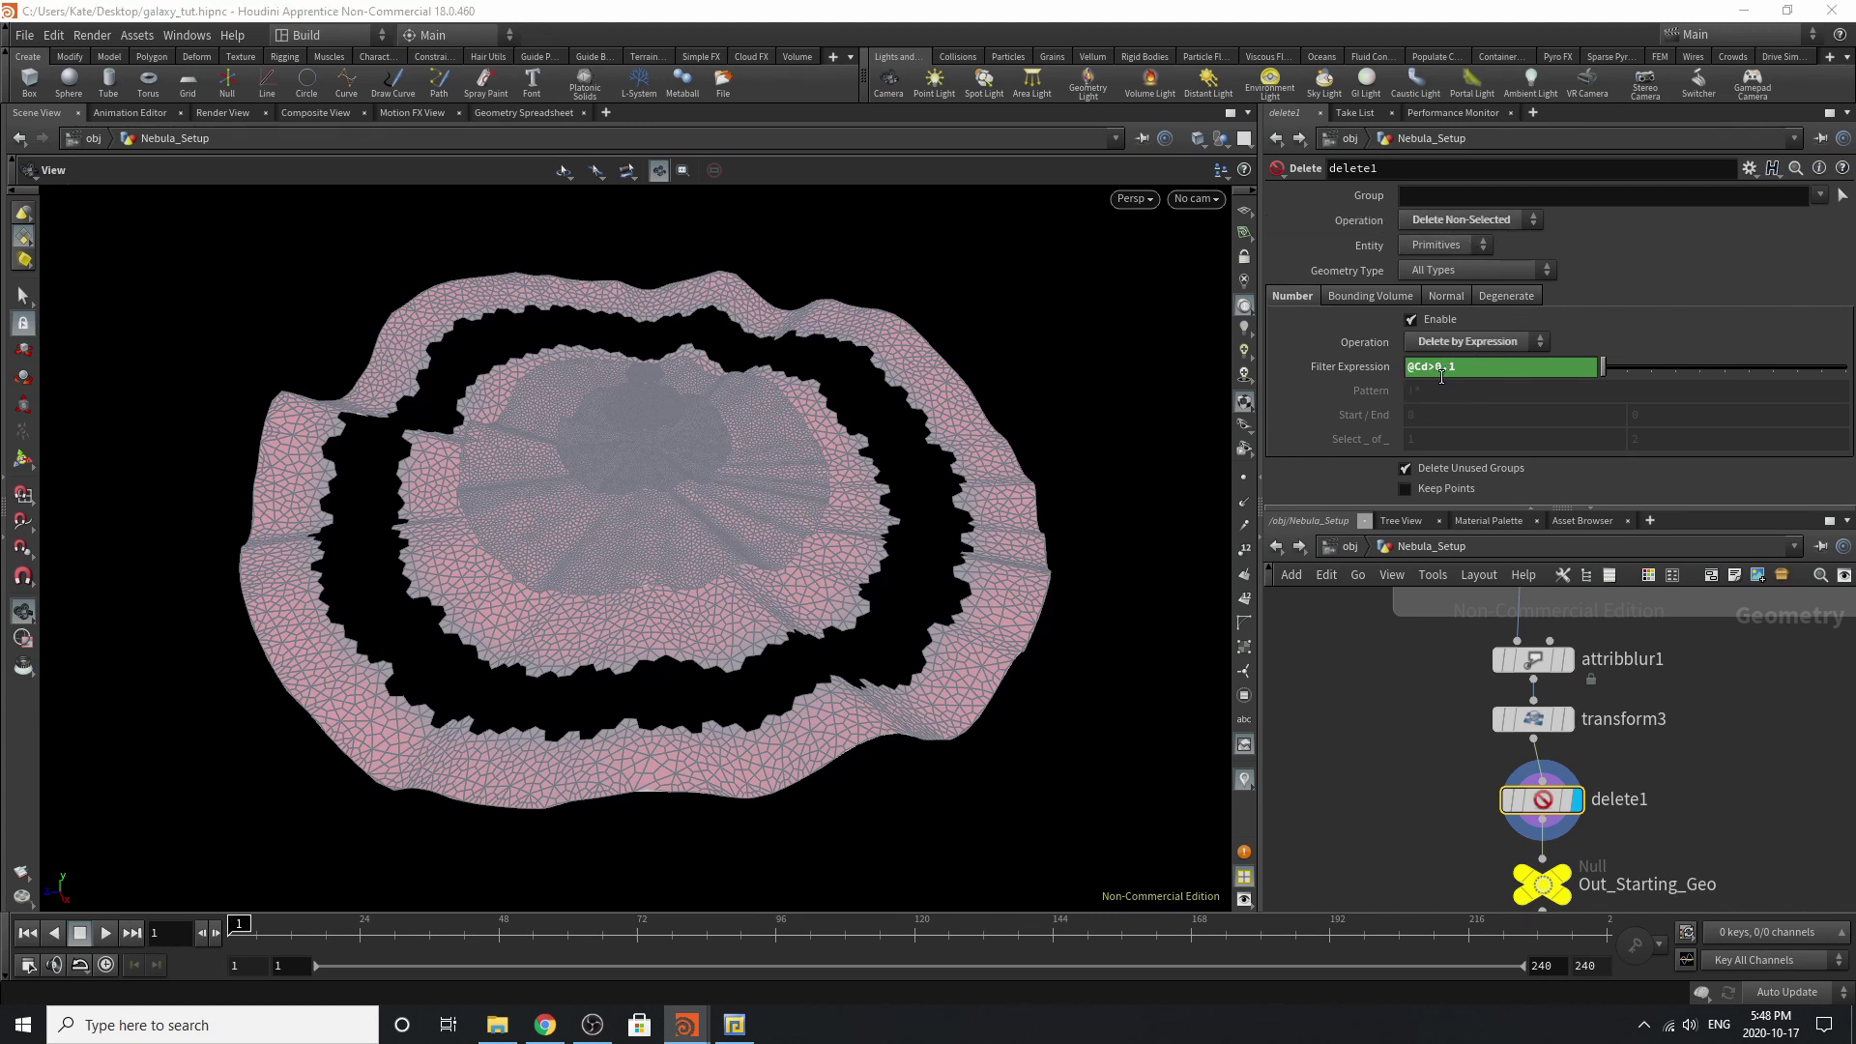
pyautogui.moveTo(502, 455); pyautogui.dragTo(695, 73)
pyautogui.moveTo(695, 99); pyautogui.dragTo(679, 472)
pyautogui.scroll(-3, 1590, 737)
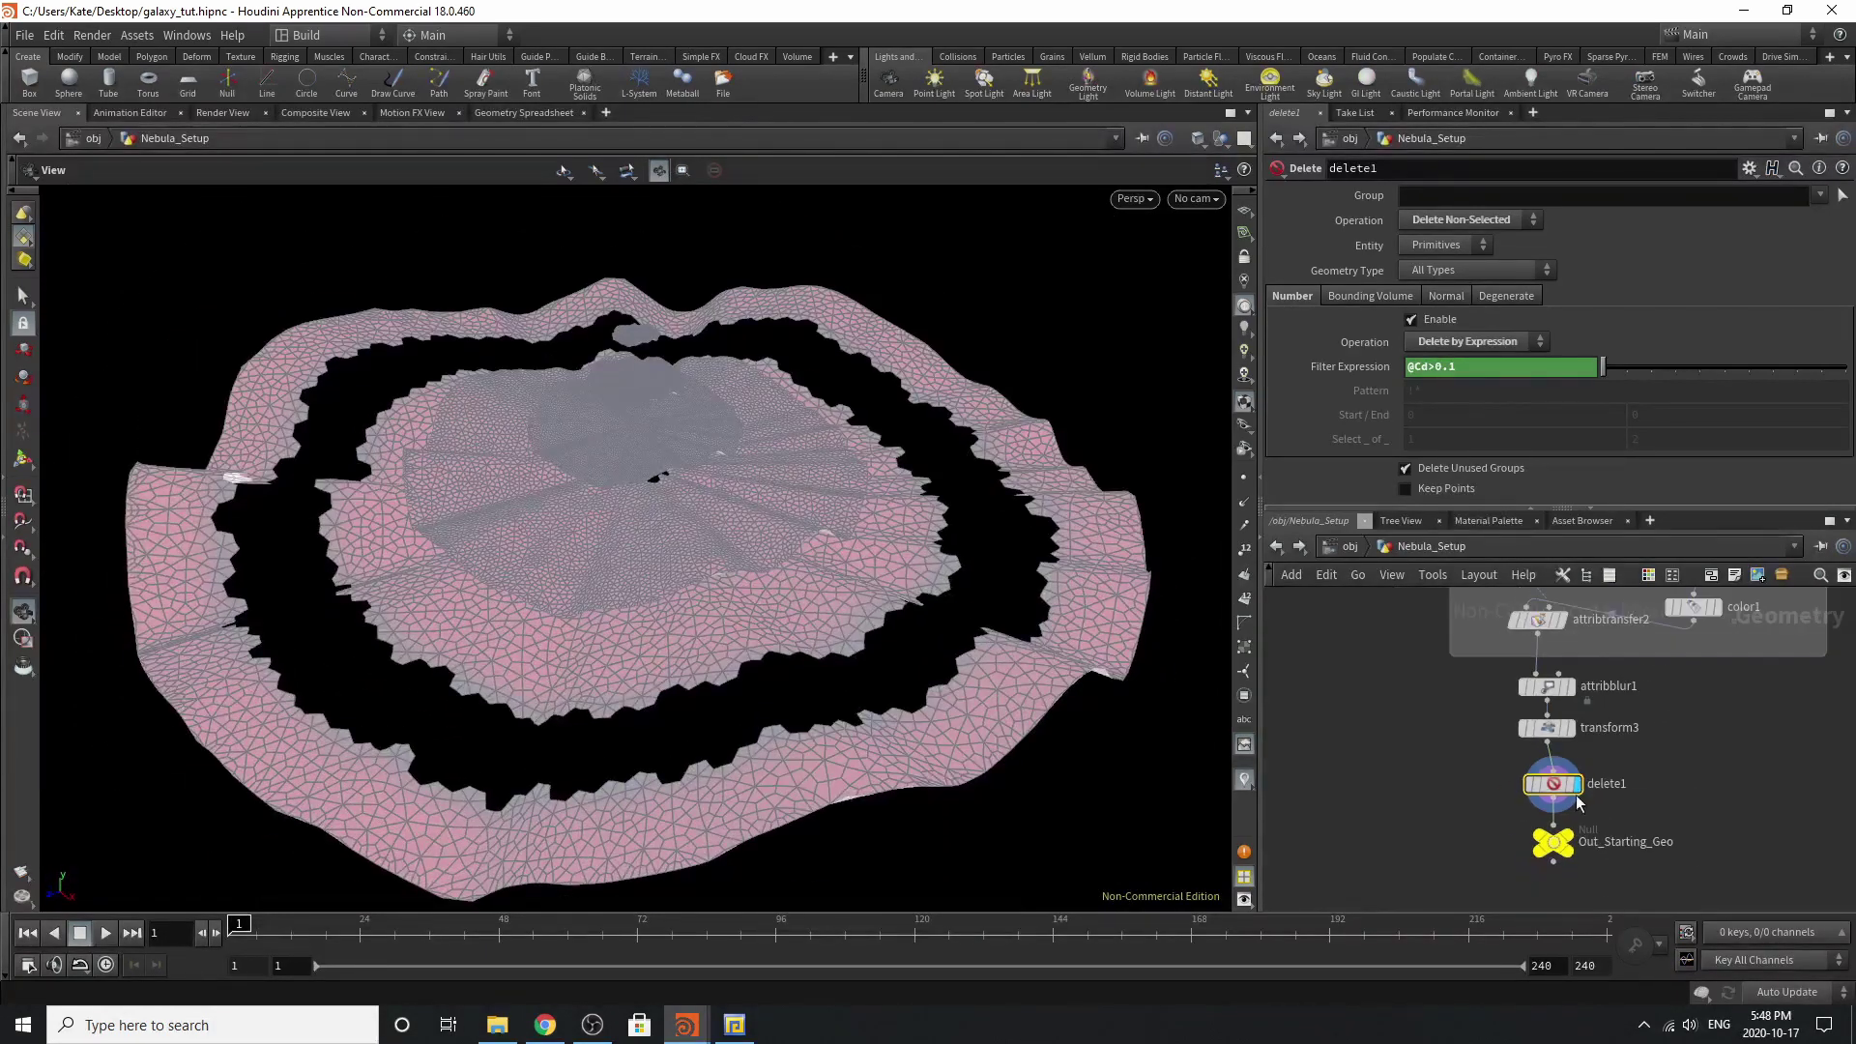
# Select the Out_Starting_Geo null and set it as the displayed node.
pyautogui.scroll(5, 1583, 836)
pyautogui.click(1552, 812)
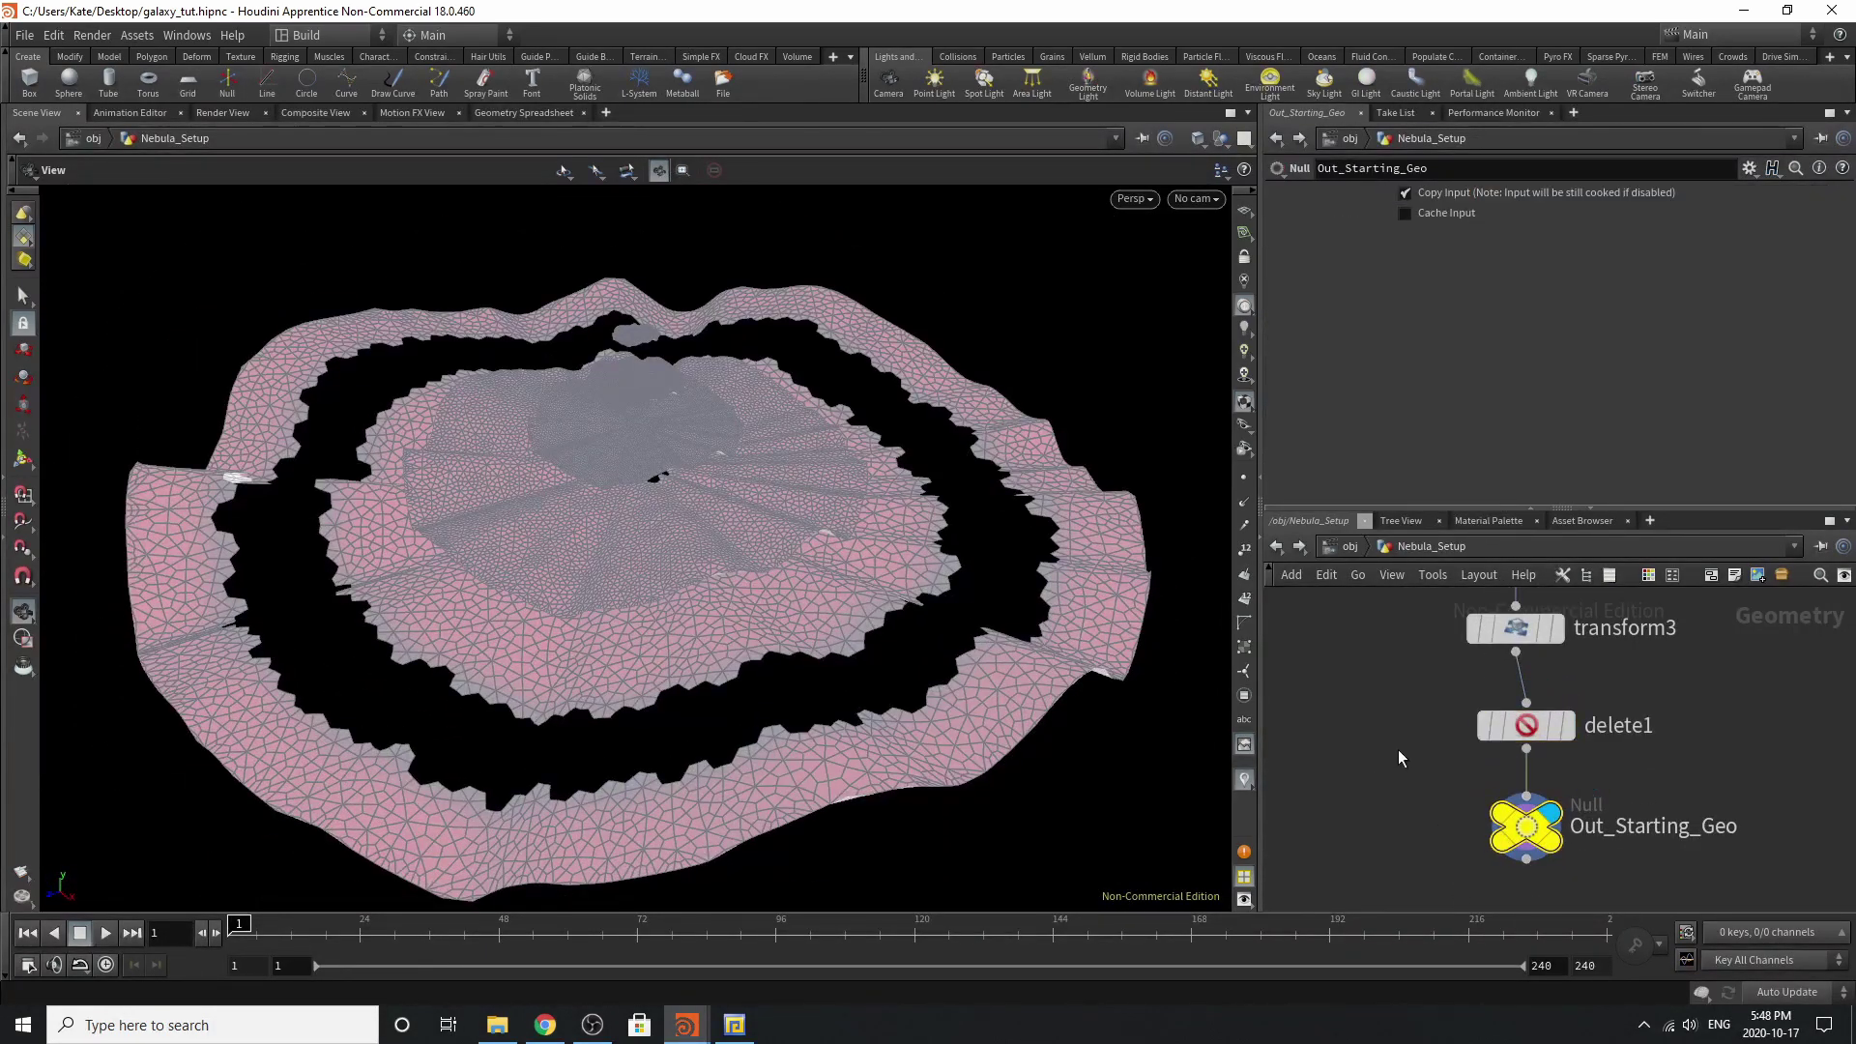
pyautogui.moveTo(1566, 843)
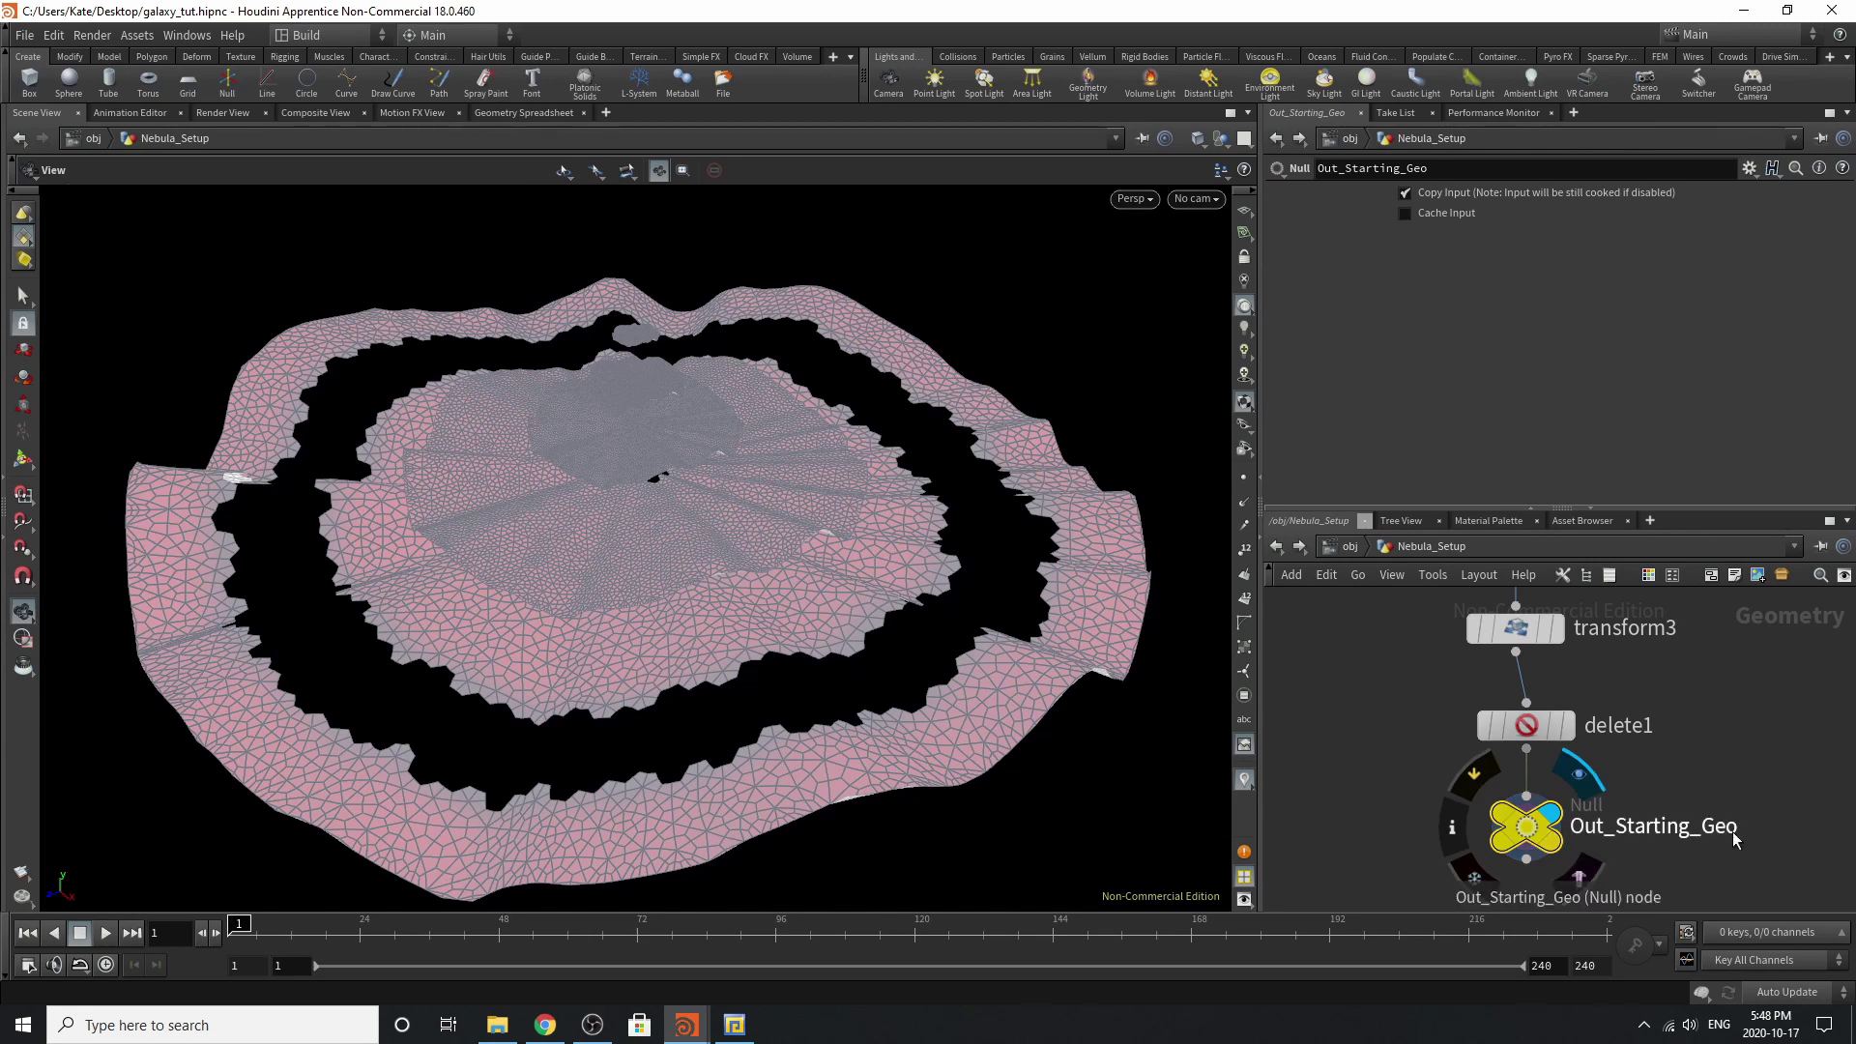
# Add an unconnected Null node in the empty area beside the starting geometry network box.
pyautogui.scroll(-4, 1629, 807)
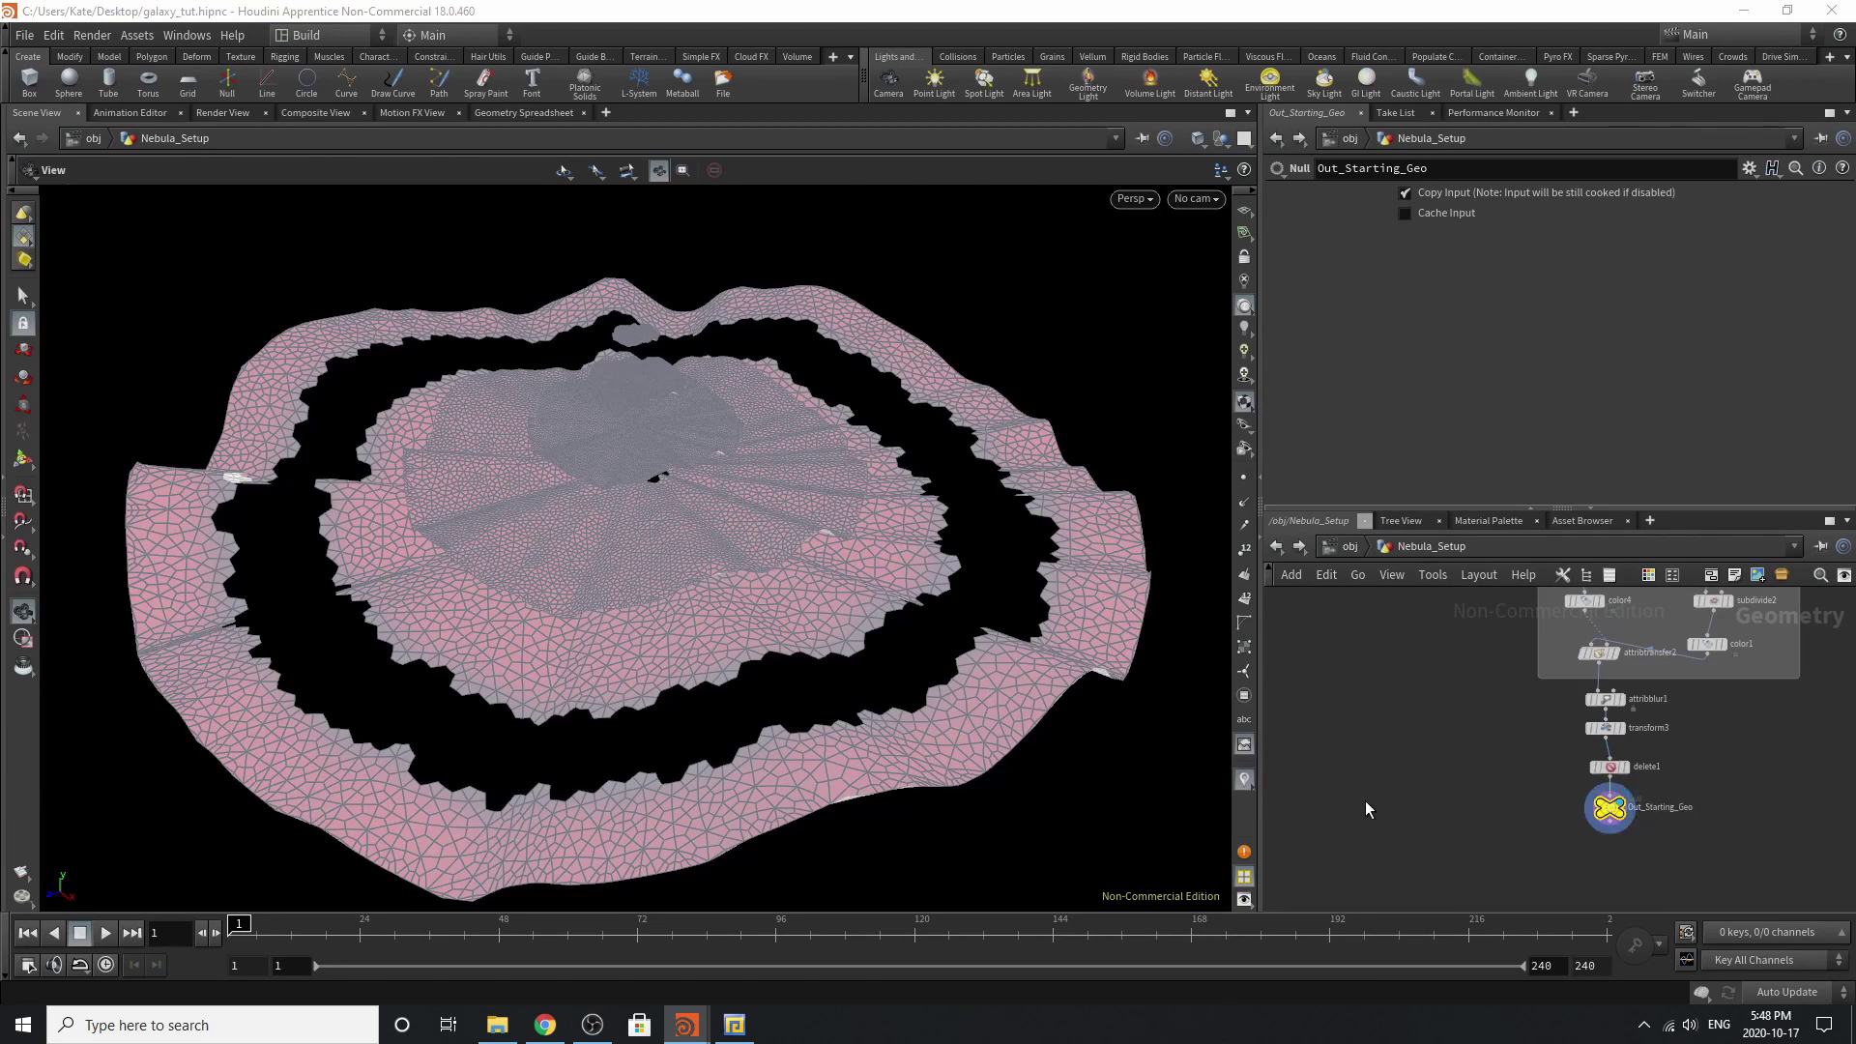
pyautogui.scroll(-3, 1385, 903)
pyautogui.scroll(-4, 1637, 838)
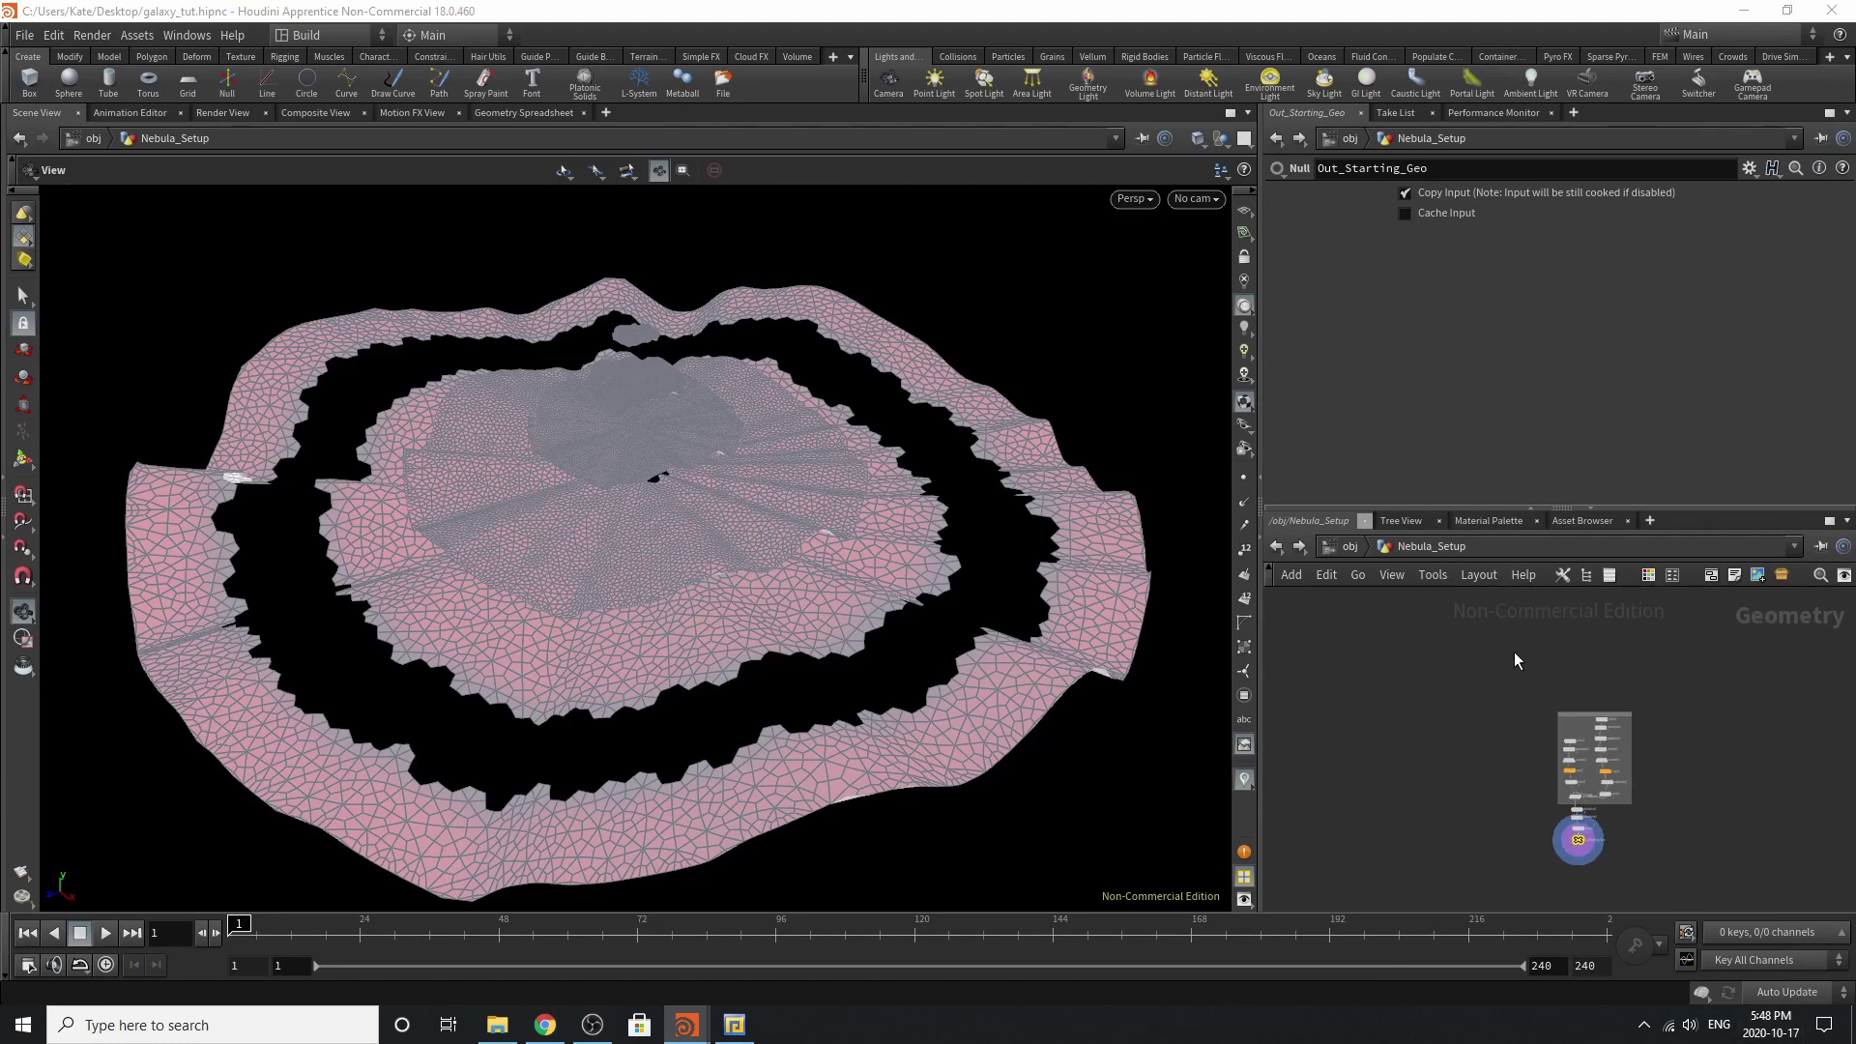
pyautogui.scroll(3, 1514, 652)
pyautogui.scroll(-3, 1472, 775)
pyautogui.scroll(2, 1511, 839)
pyautogui.scroll(3, 1511, 838)
pyautogui.press('Tab')
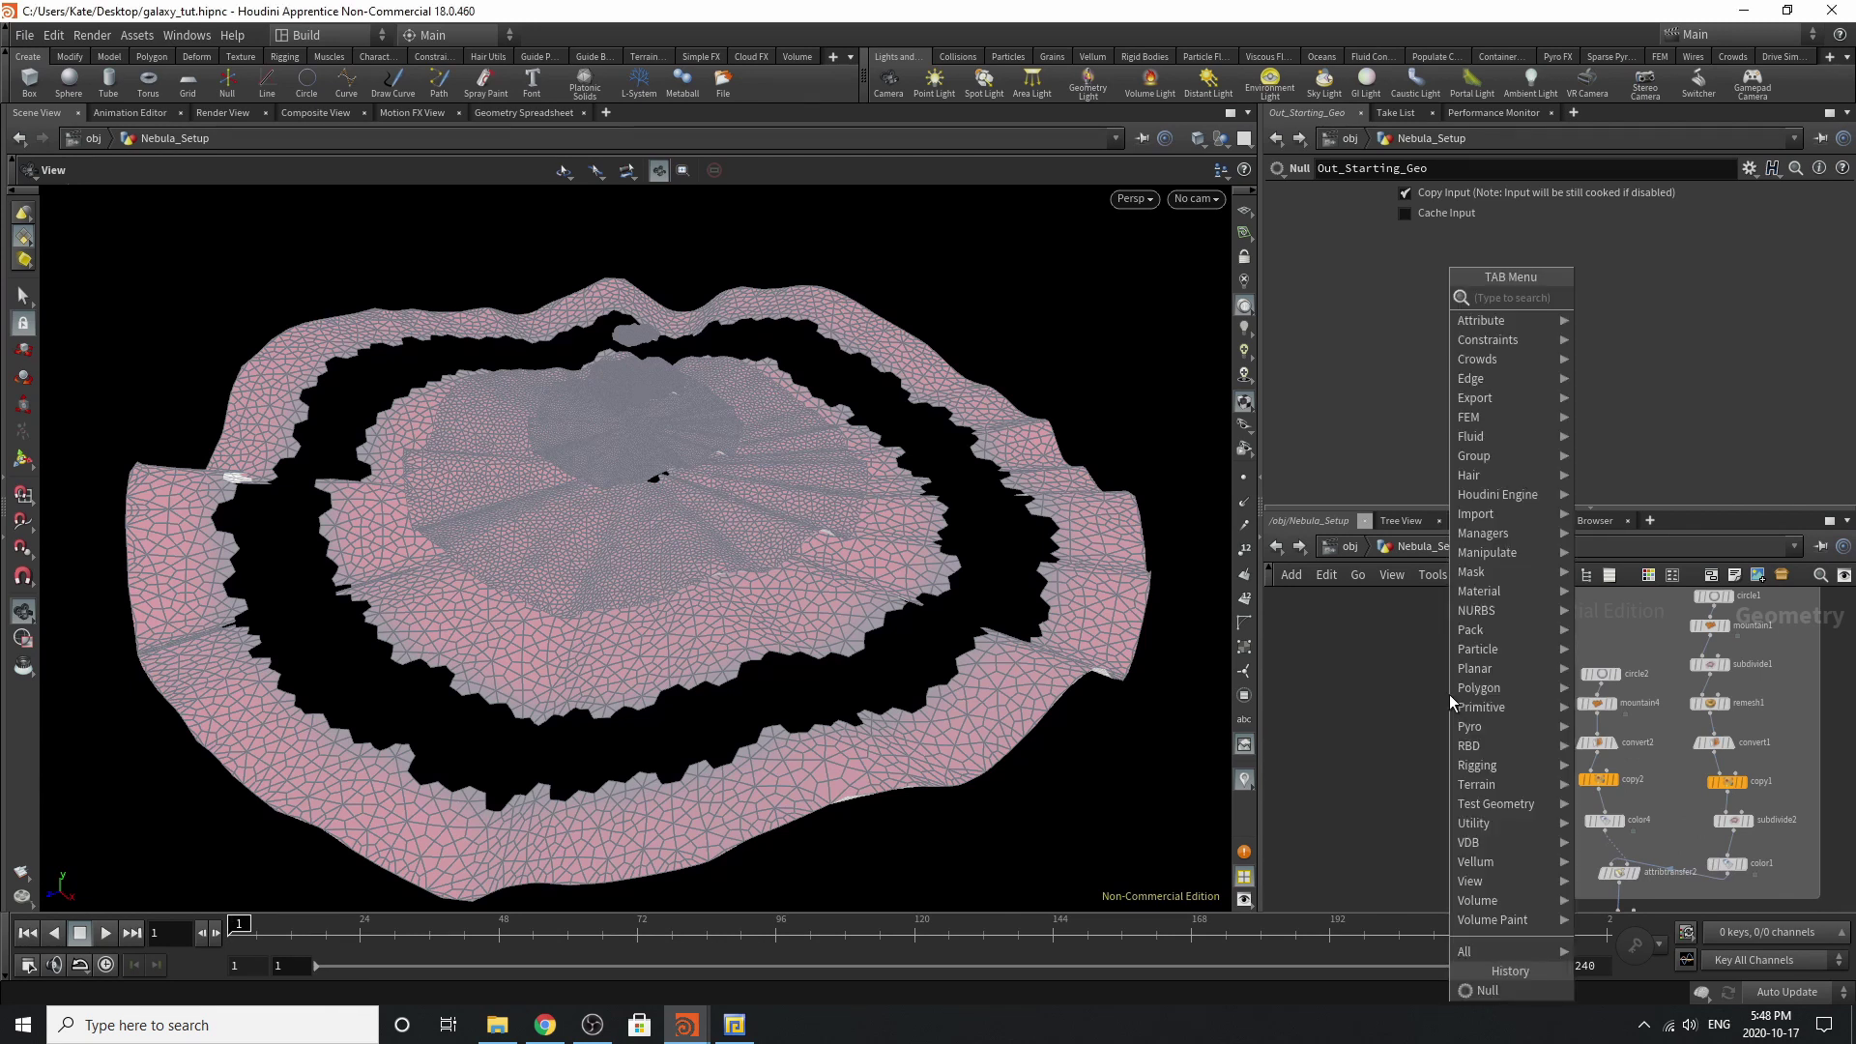
pyautogui.write('co')
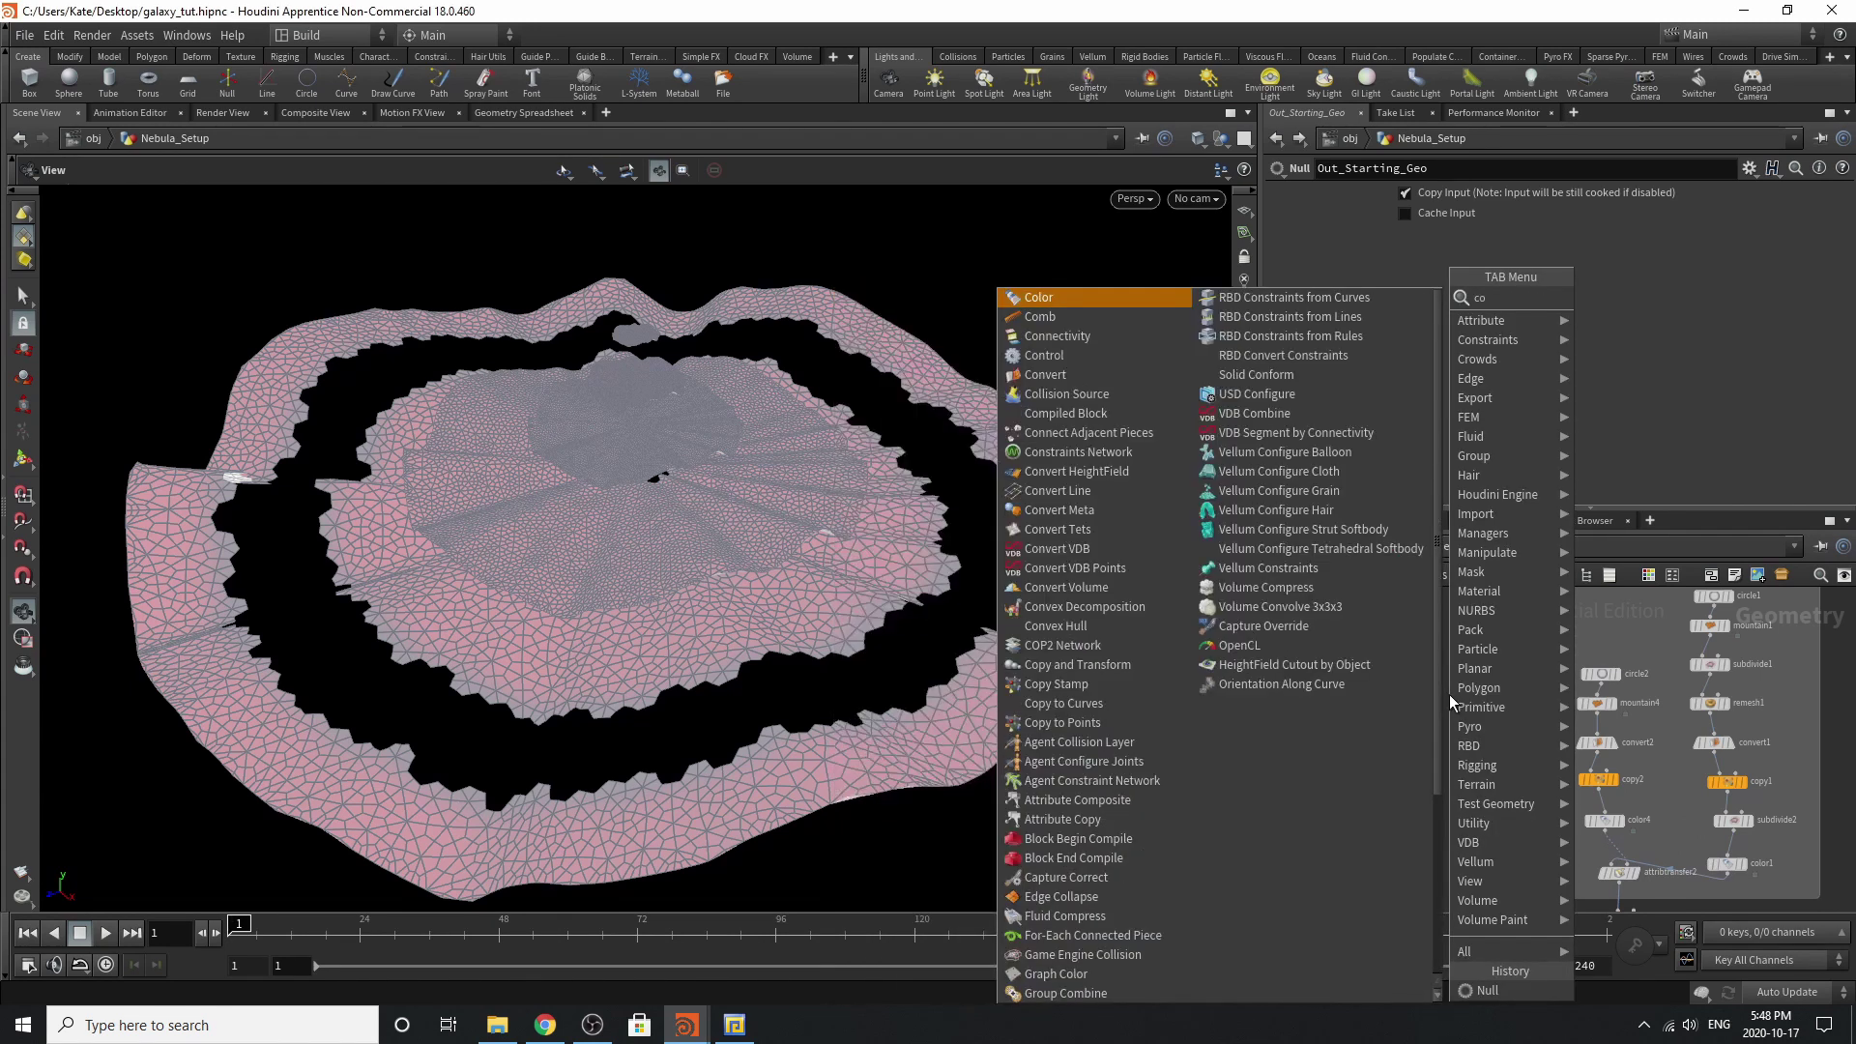
pyautogui.press('BackSpace')
pyautogui.press('BackSpace')
pyautogui.write('null')
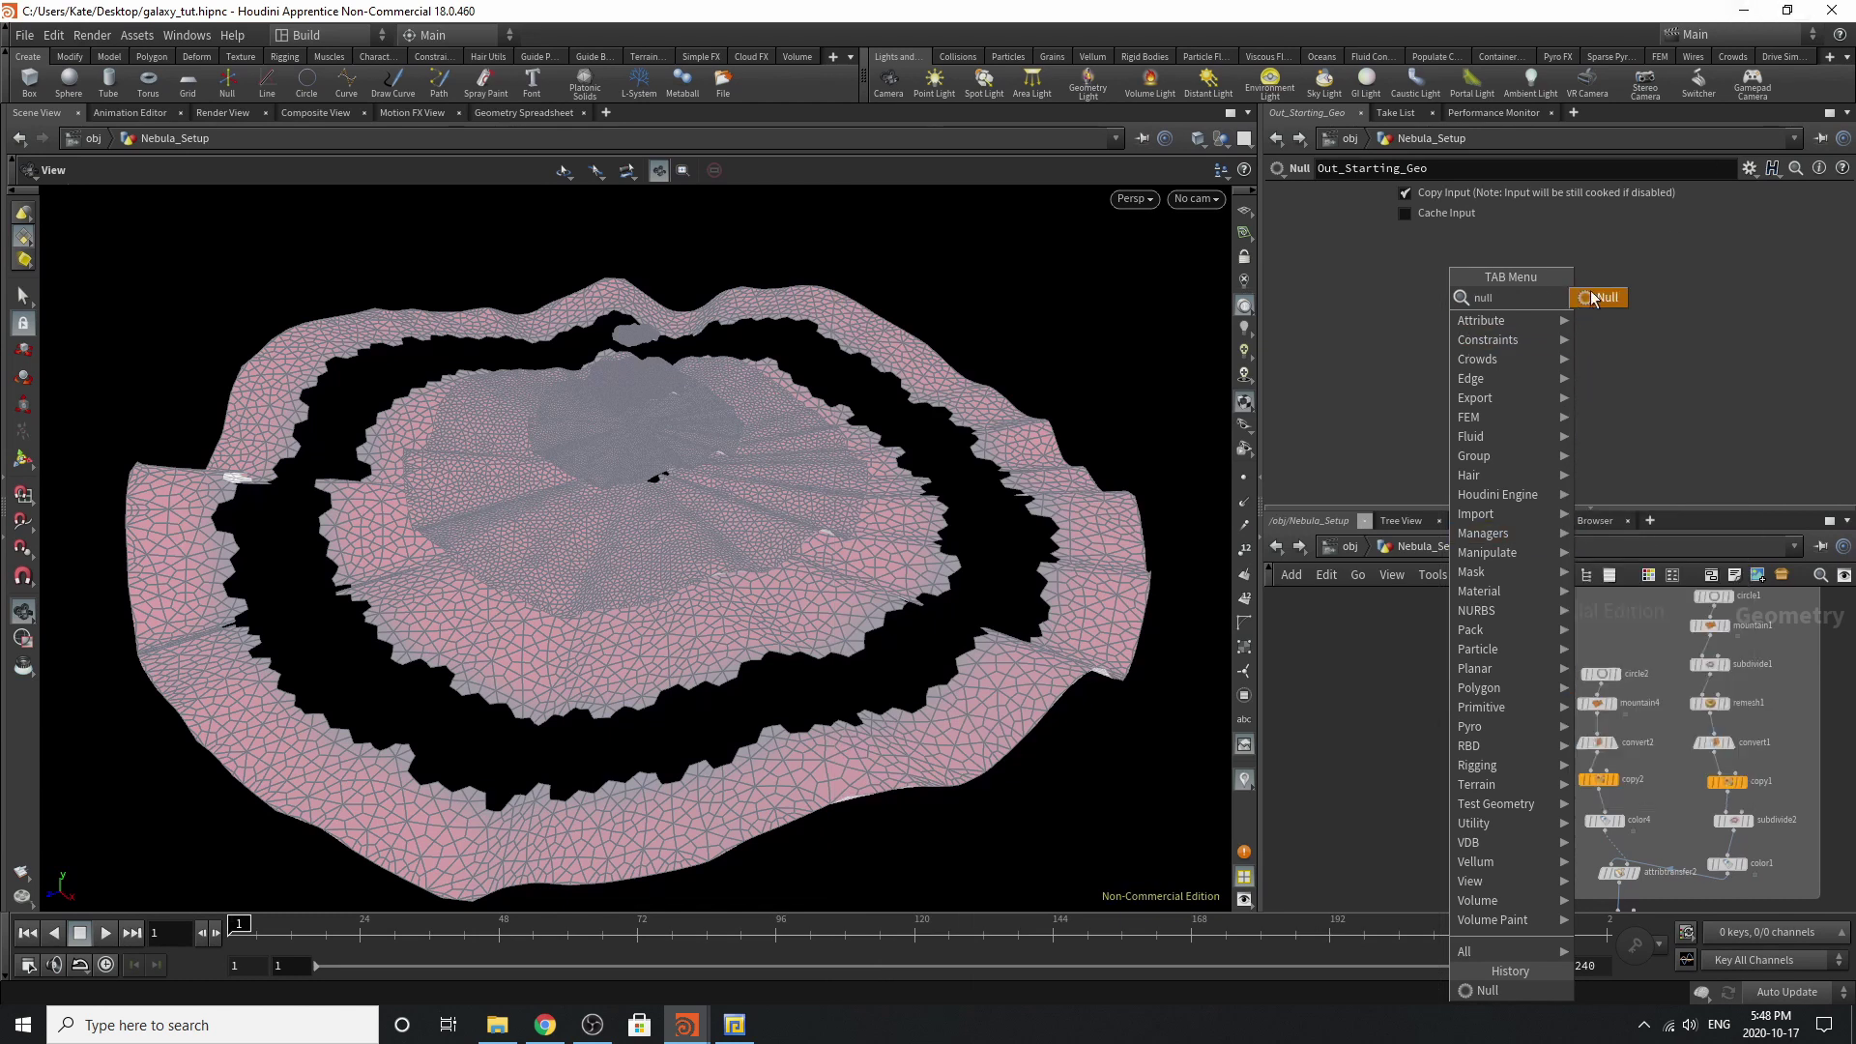
pyautogui.press('Return')
pyautogui.click(1466, 673)
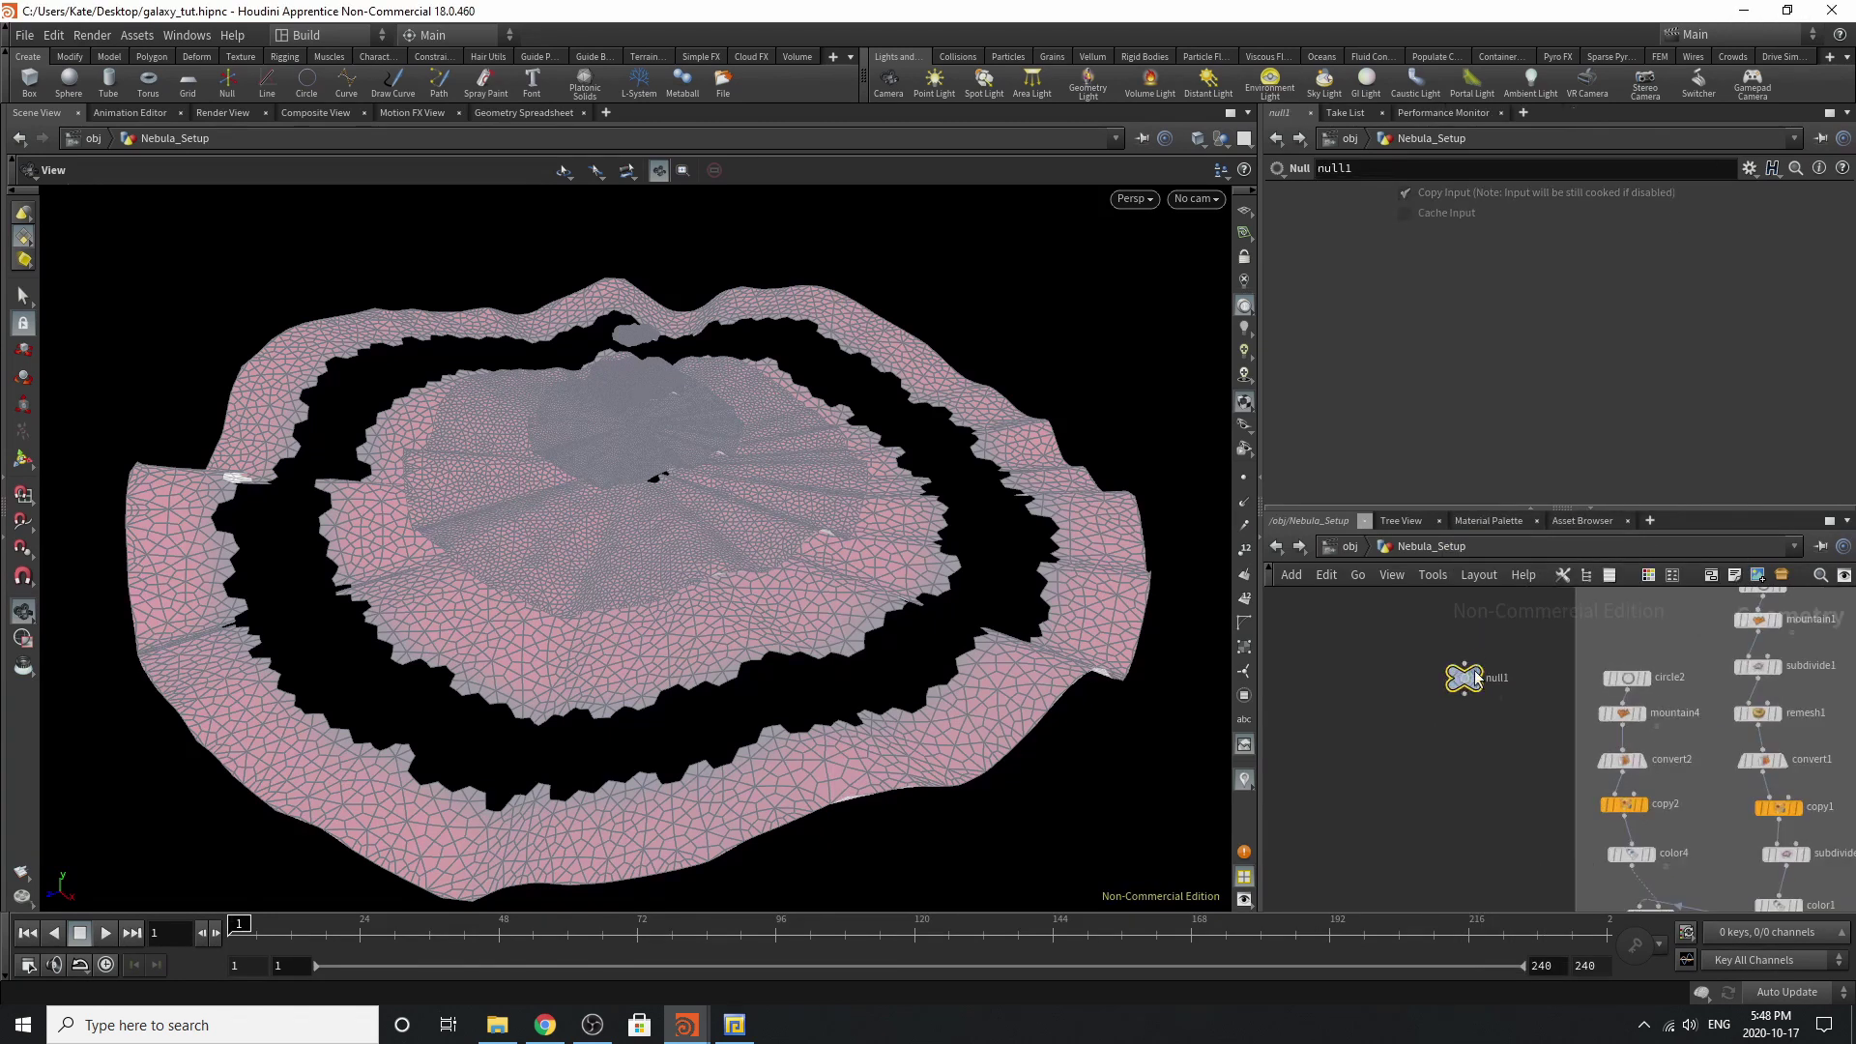
# Color the new null node red and rename it Controller.
pyautogui.scroll(4, 1509, 726)
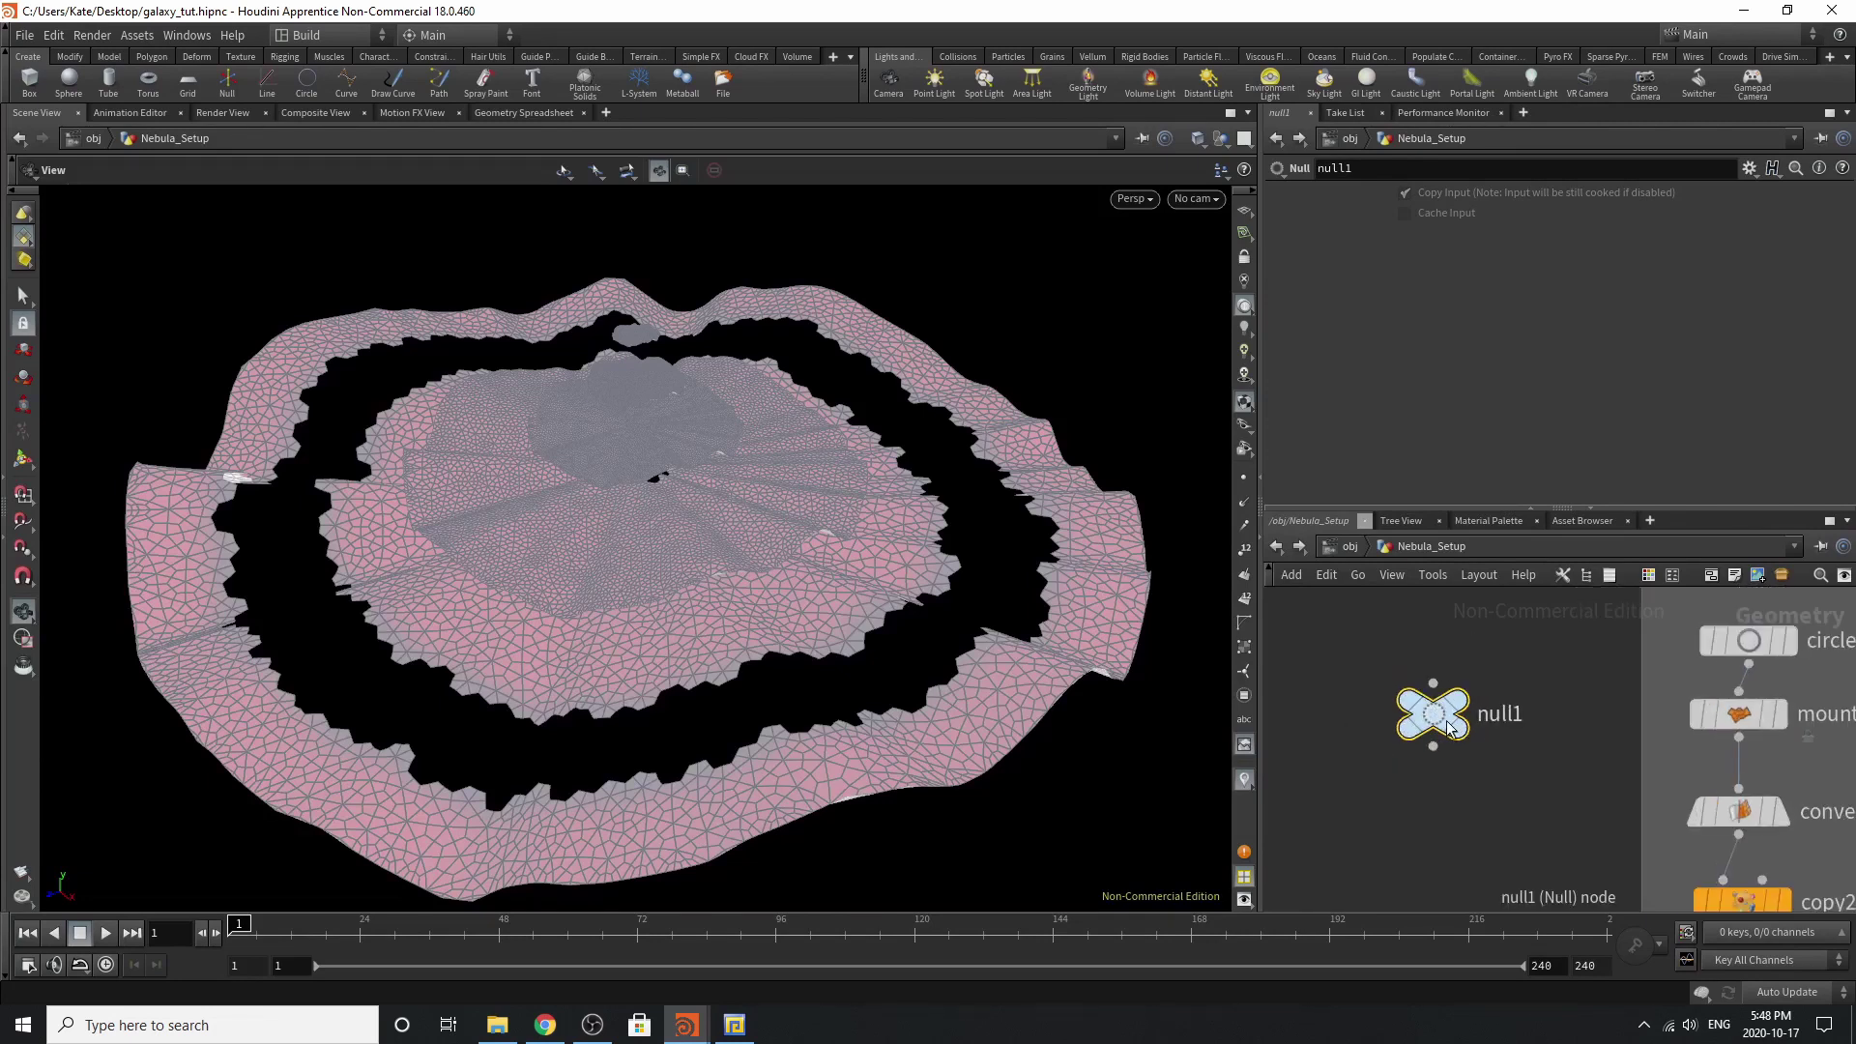
pyautogui.press('c')
pyautogui.click(1778, 786)
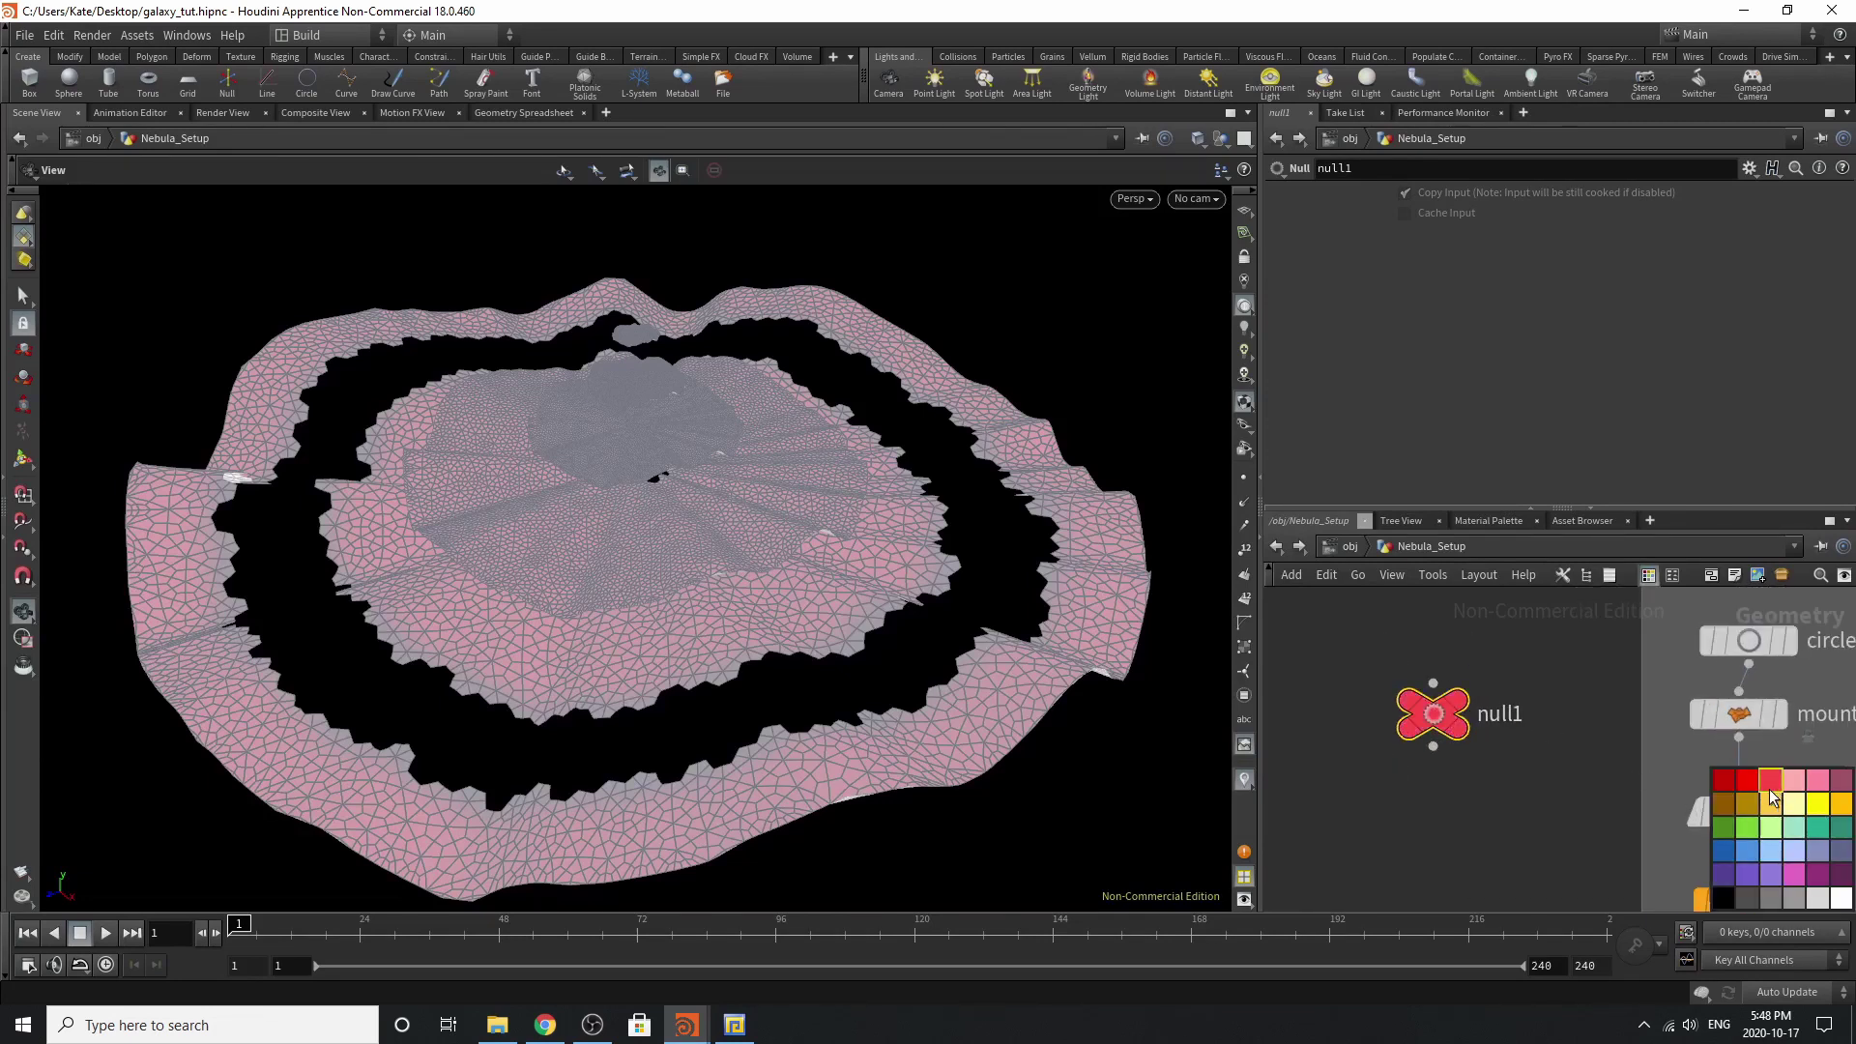
pyautogui.press('c')
pyautogui.doubleClick(1510, 718)
pyautogui.write('Co')
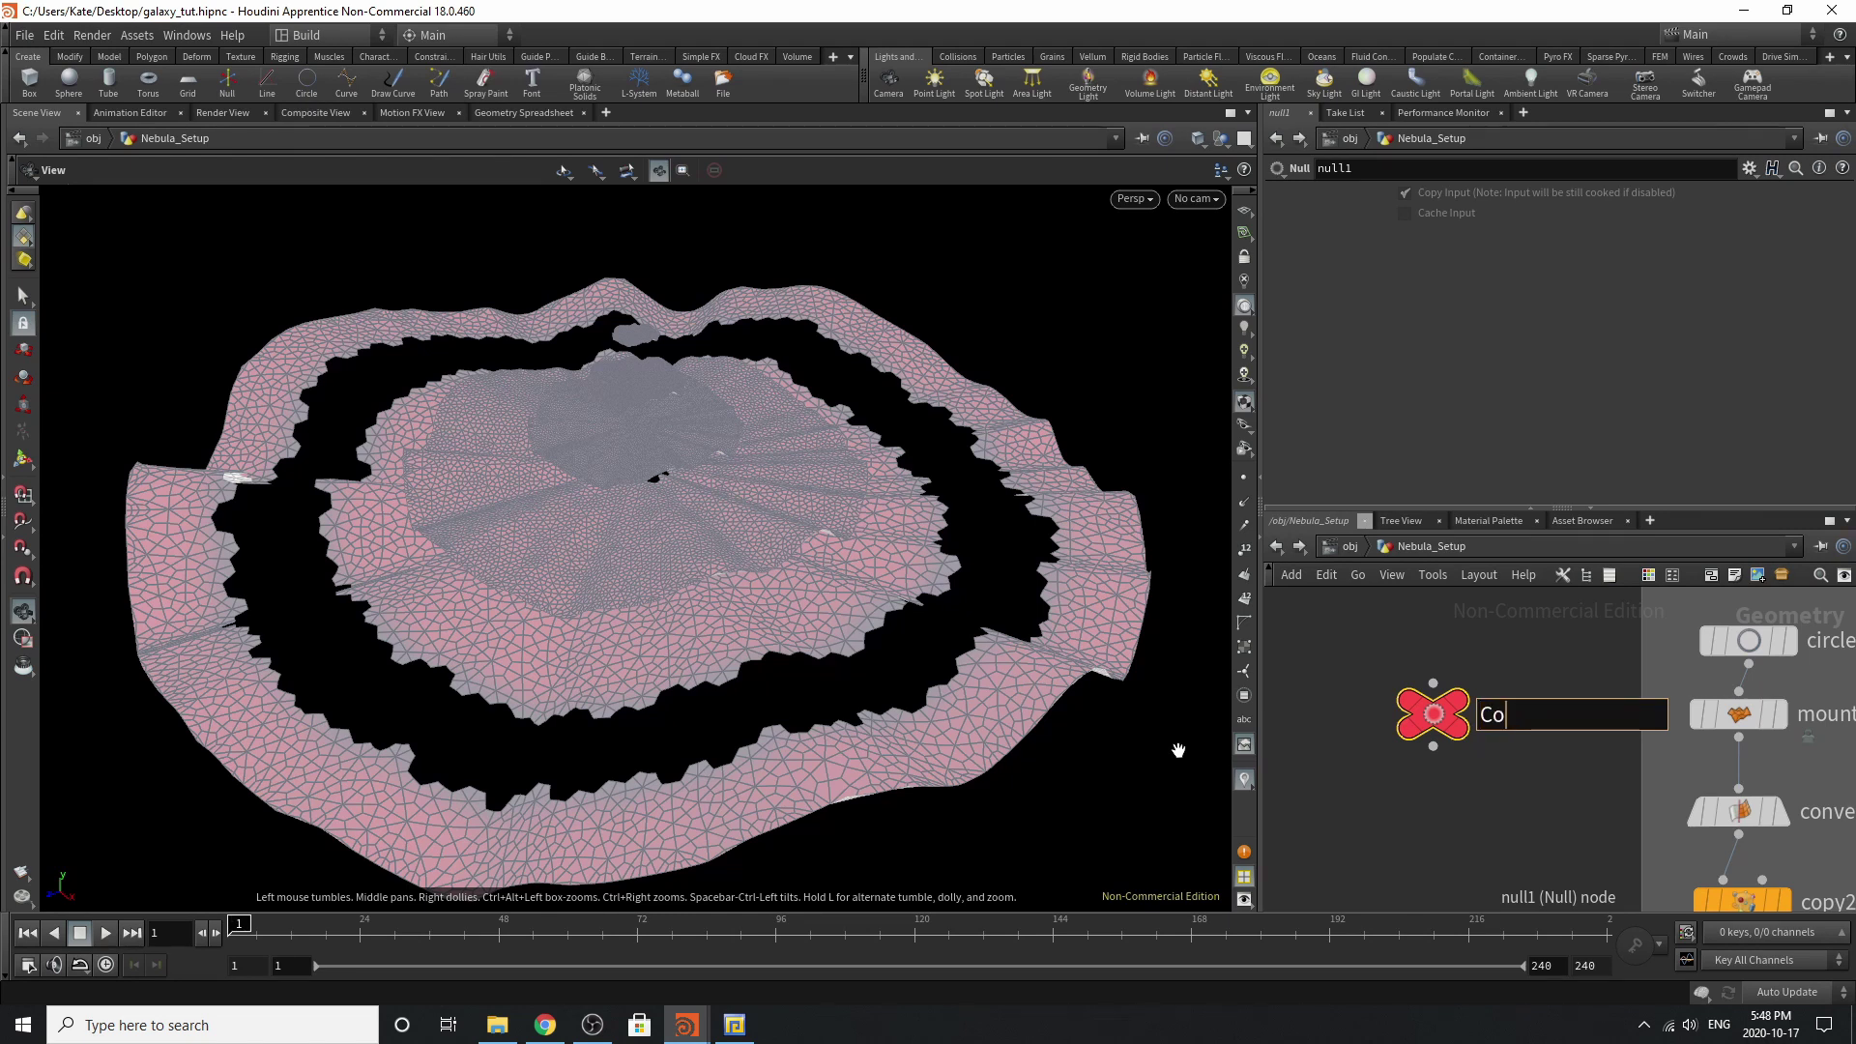
pyautogui.write('ntroller')
pyautogui.press('Return')
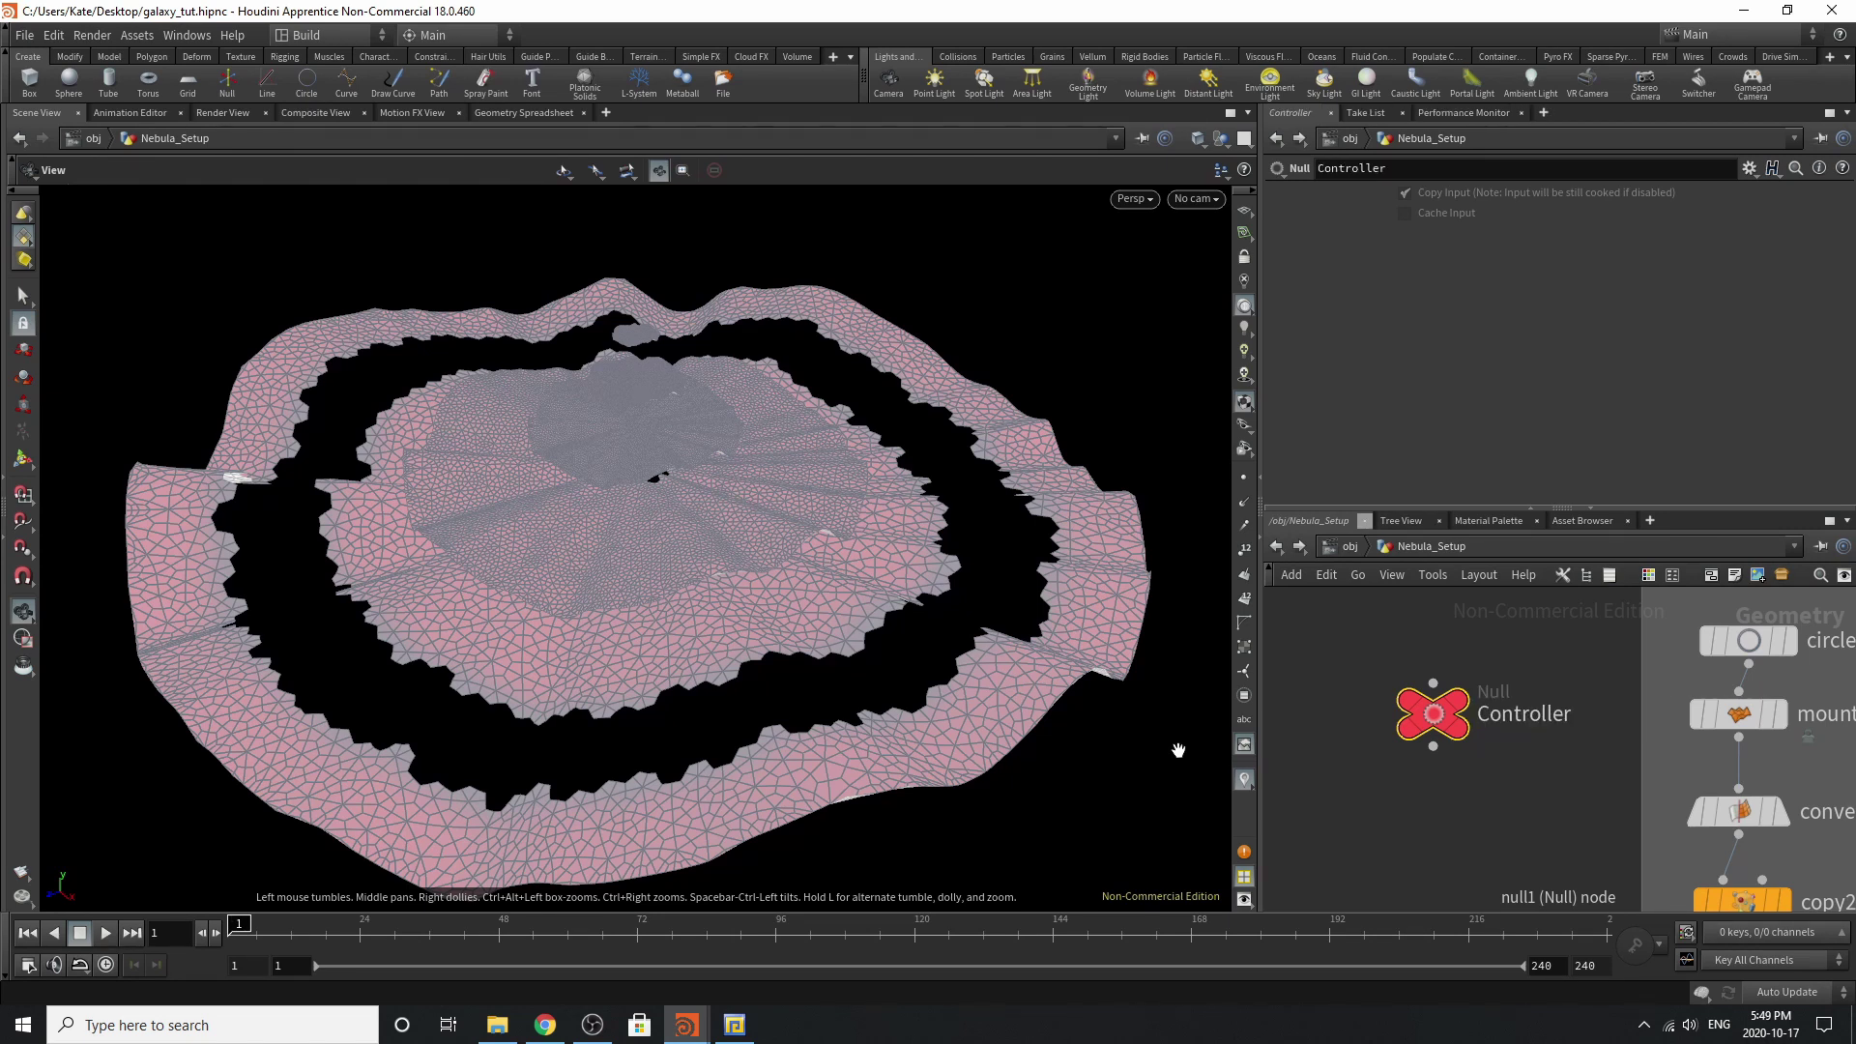
# Open the Controller's parameter interface editor and turn off Forbid Linking Parameters from Outside this Subnet.
pyautogui.click(1750, 169)
pyautogui.click(1728, 188)
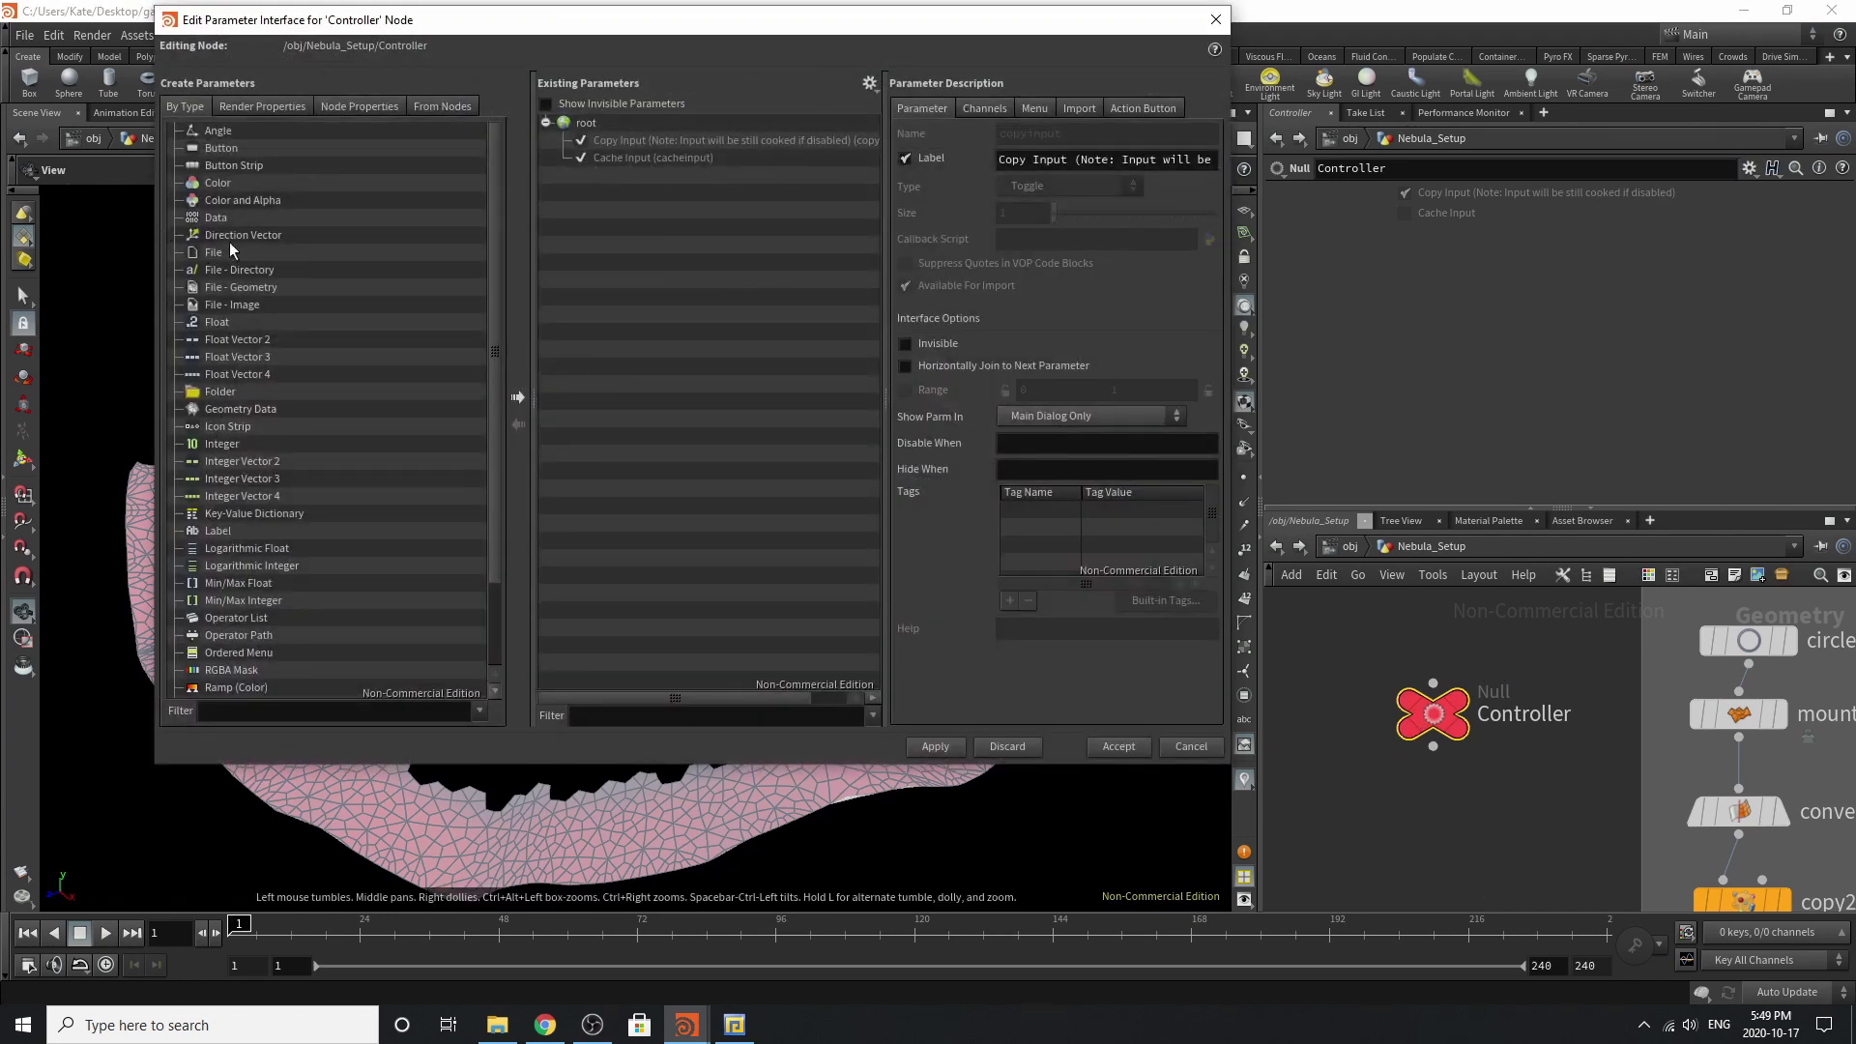
pyautogui.click(870, 83)
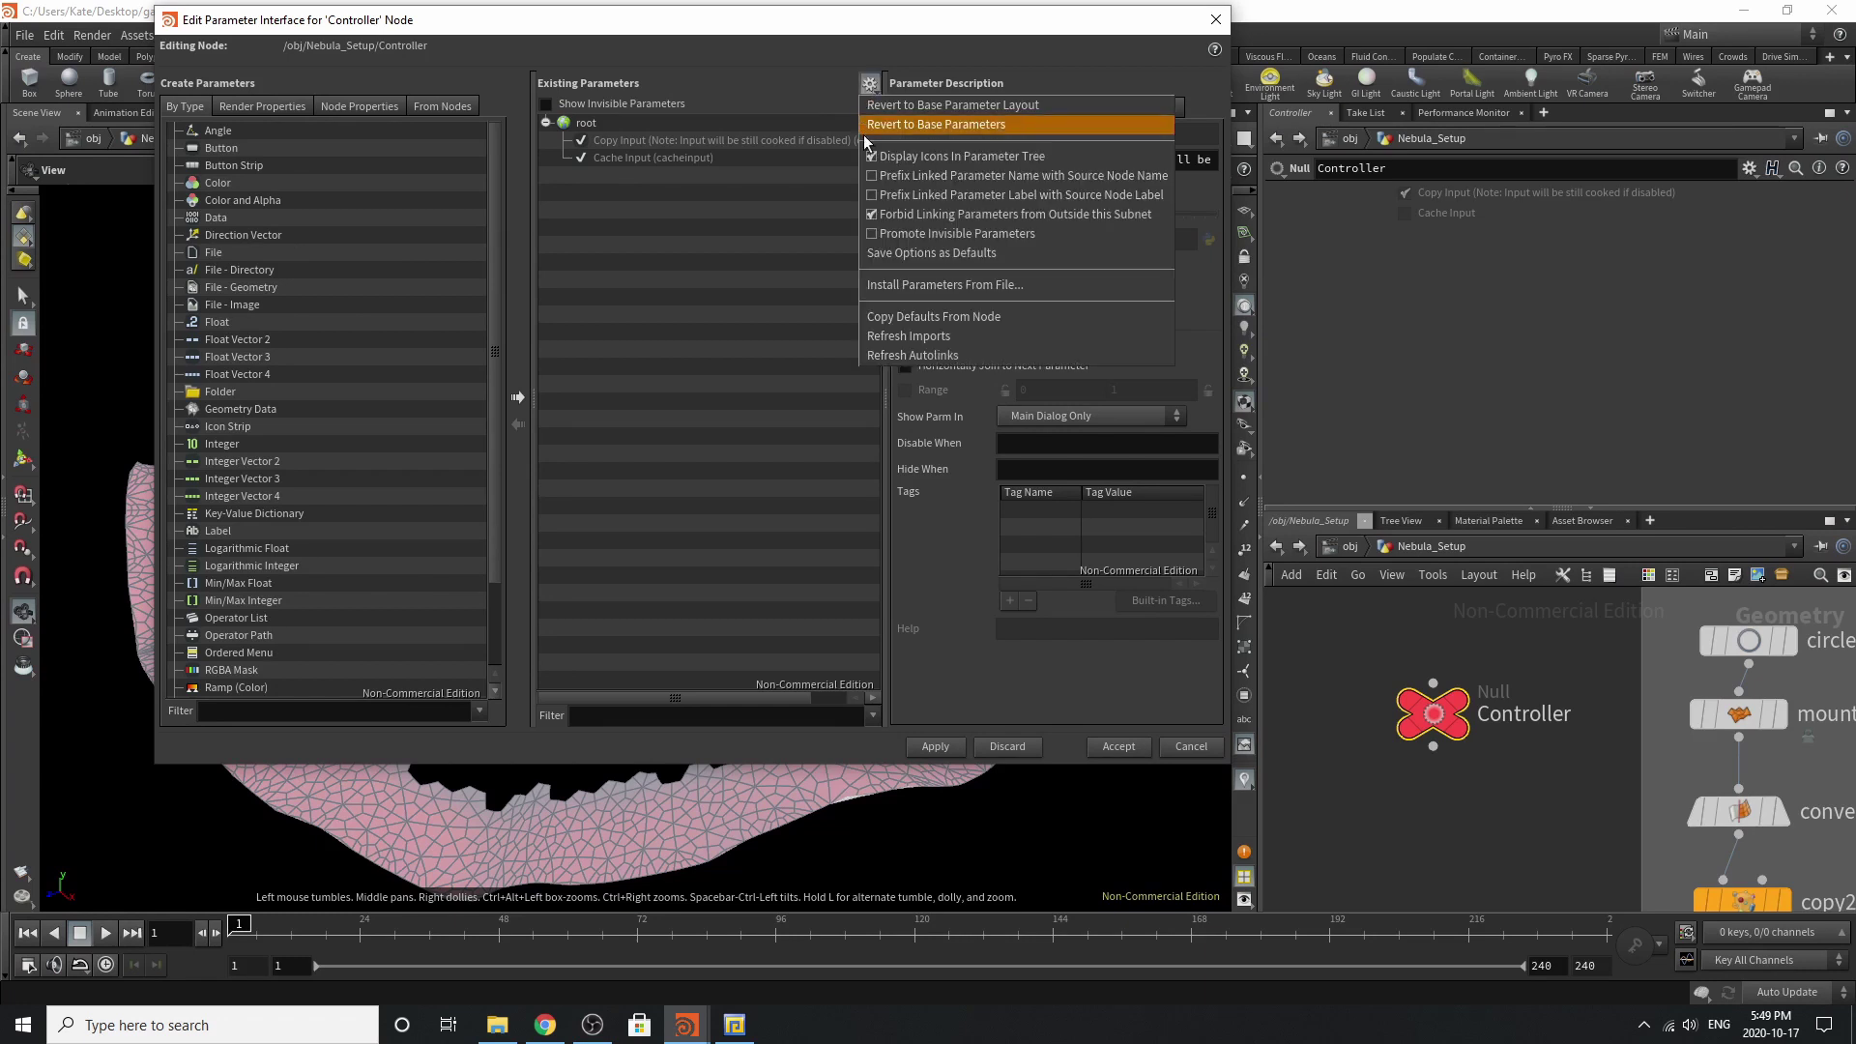
pyautogui.click(887, 218)
pyautogui.click(968, 21)
pyautogui.moveTo(972, 26); pyautogui.dragTo(976, 116)
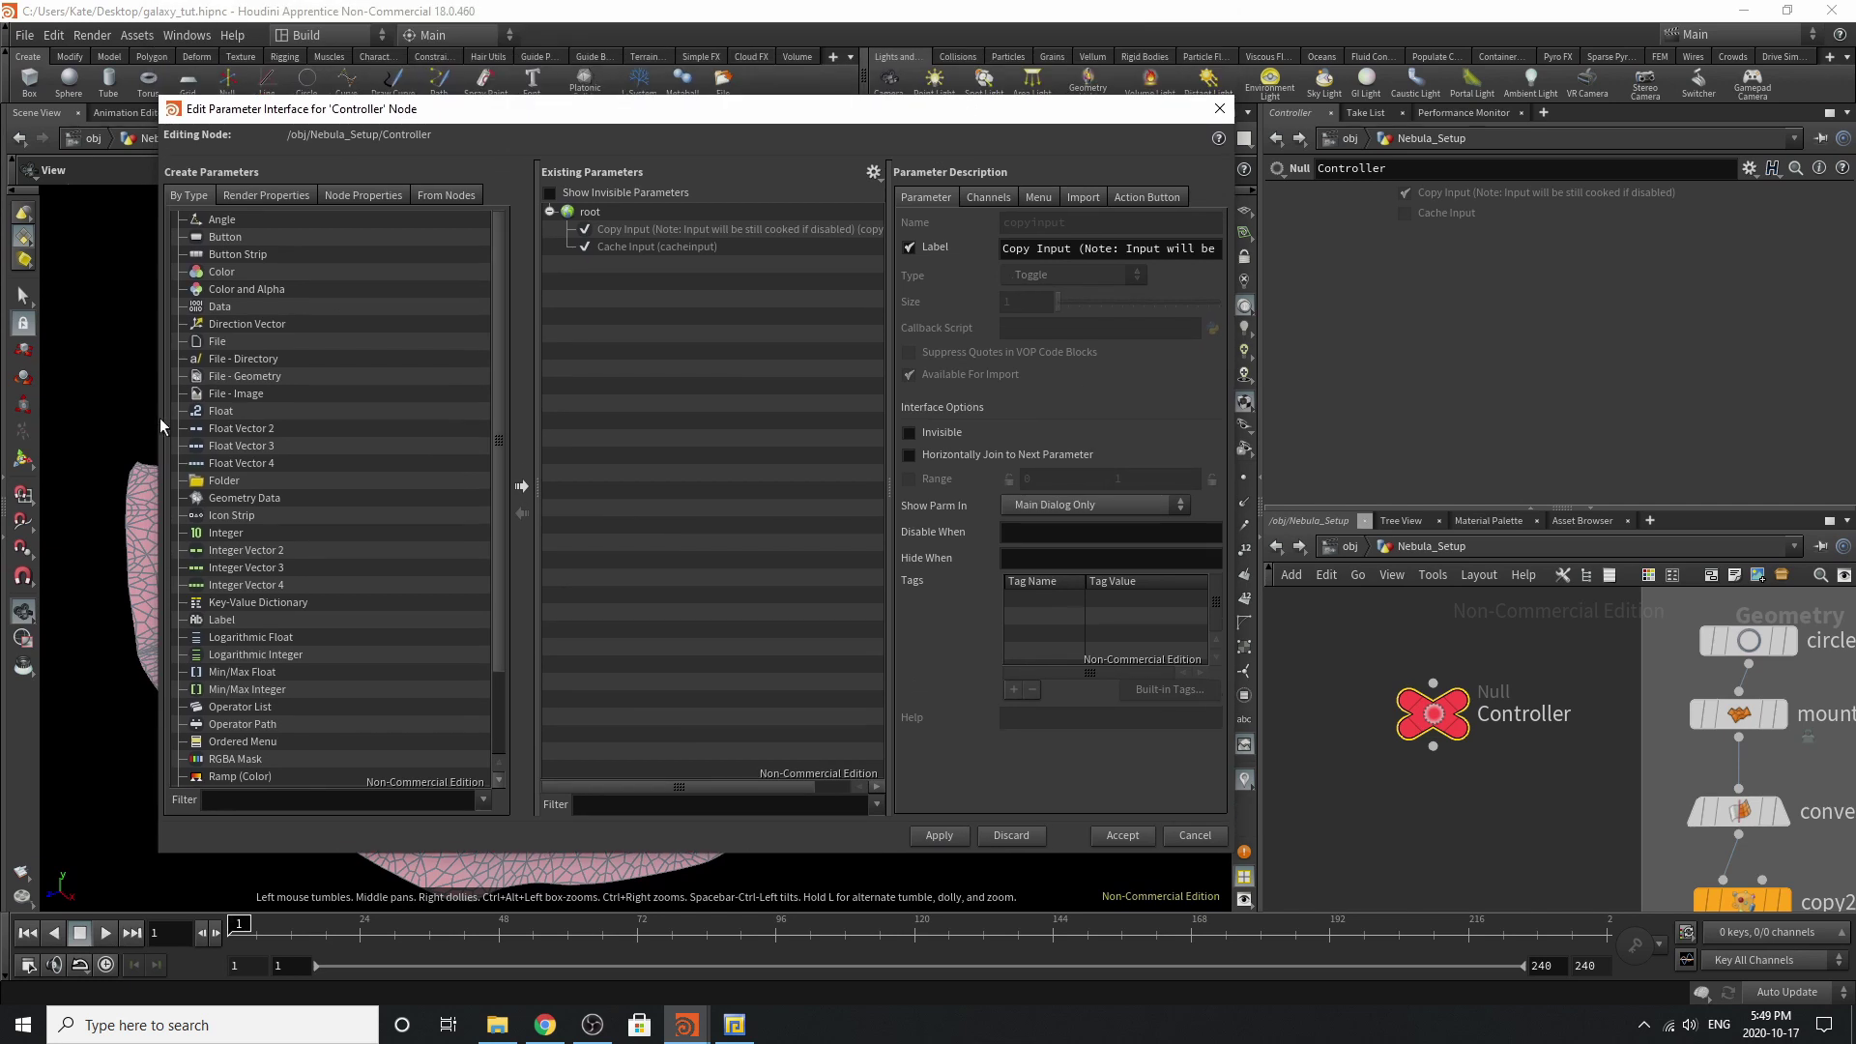
# Add a folder parameter at the root level, with both its label and name set to Starting_Geo.
pyautogui.moveTo(218, 484); pyautogui.dragTo(595, 213)
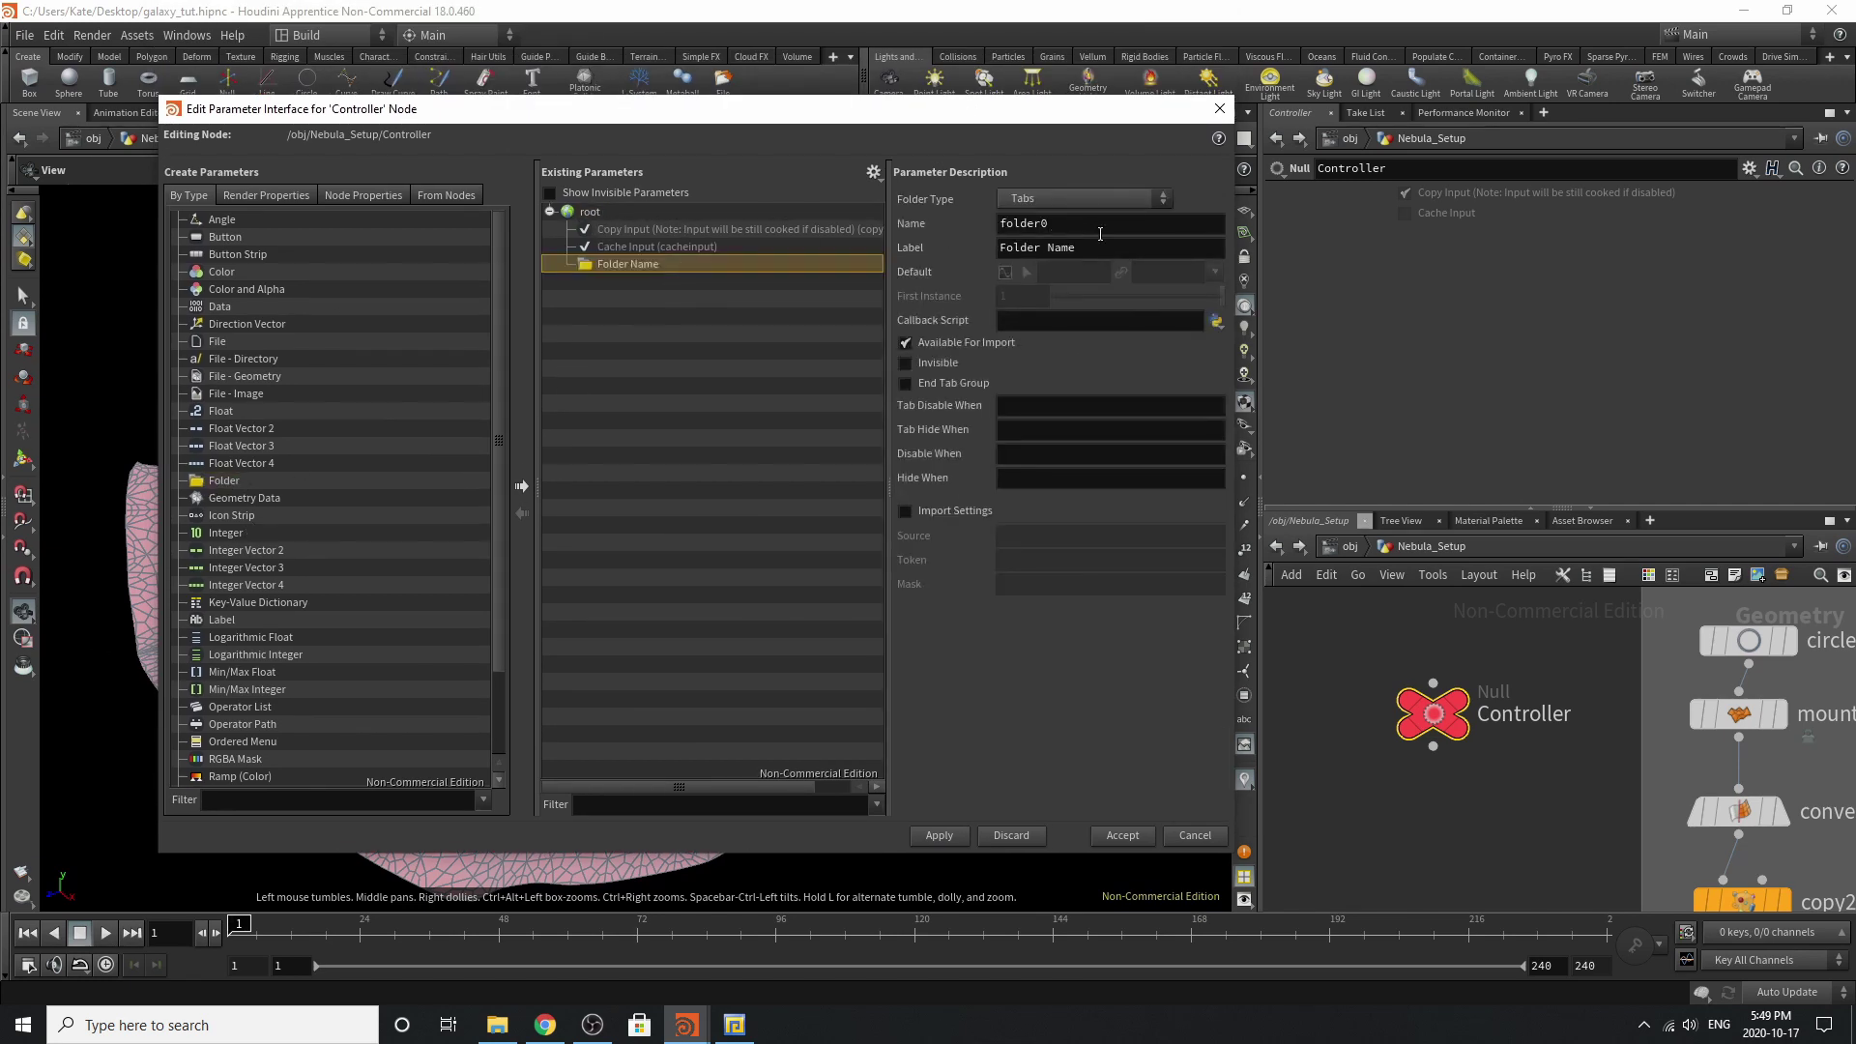
pyautogui.moveTo(1094, 248); pyautogui.dragTo(949, 259)
pyautogui.write('Star')
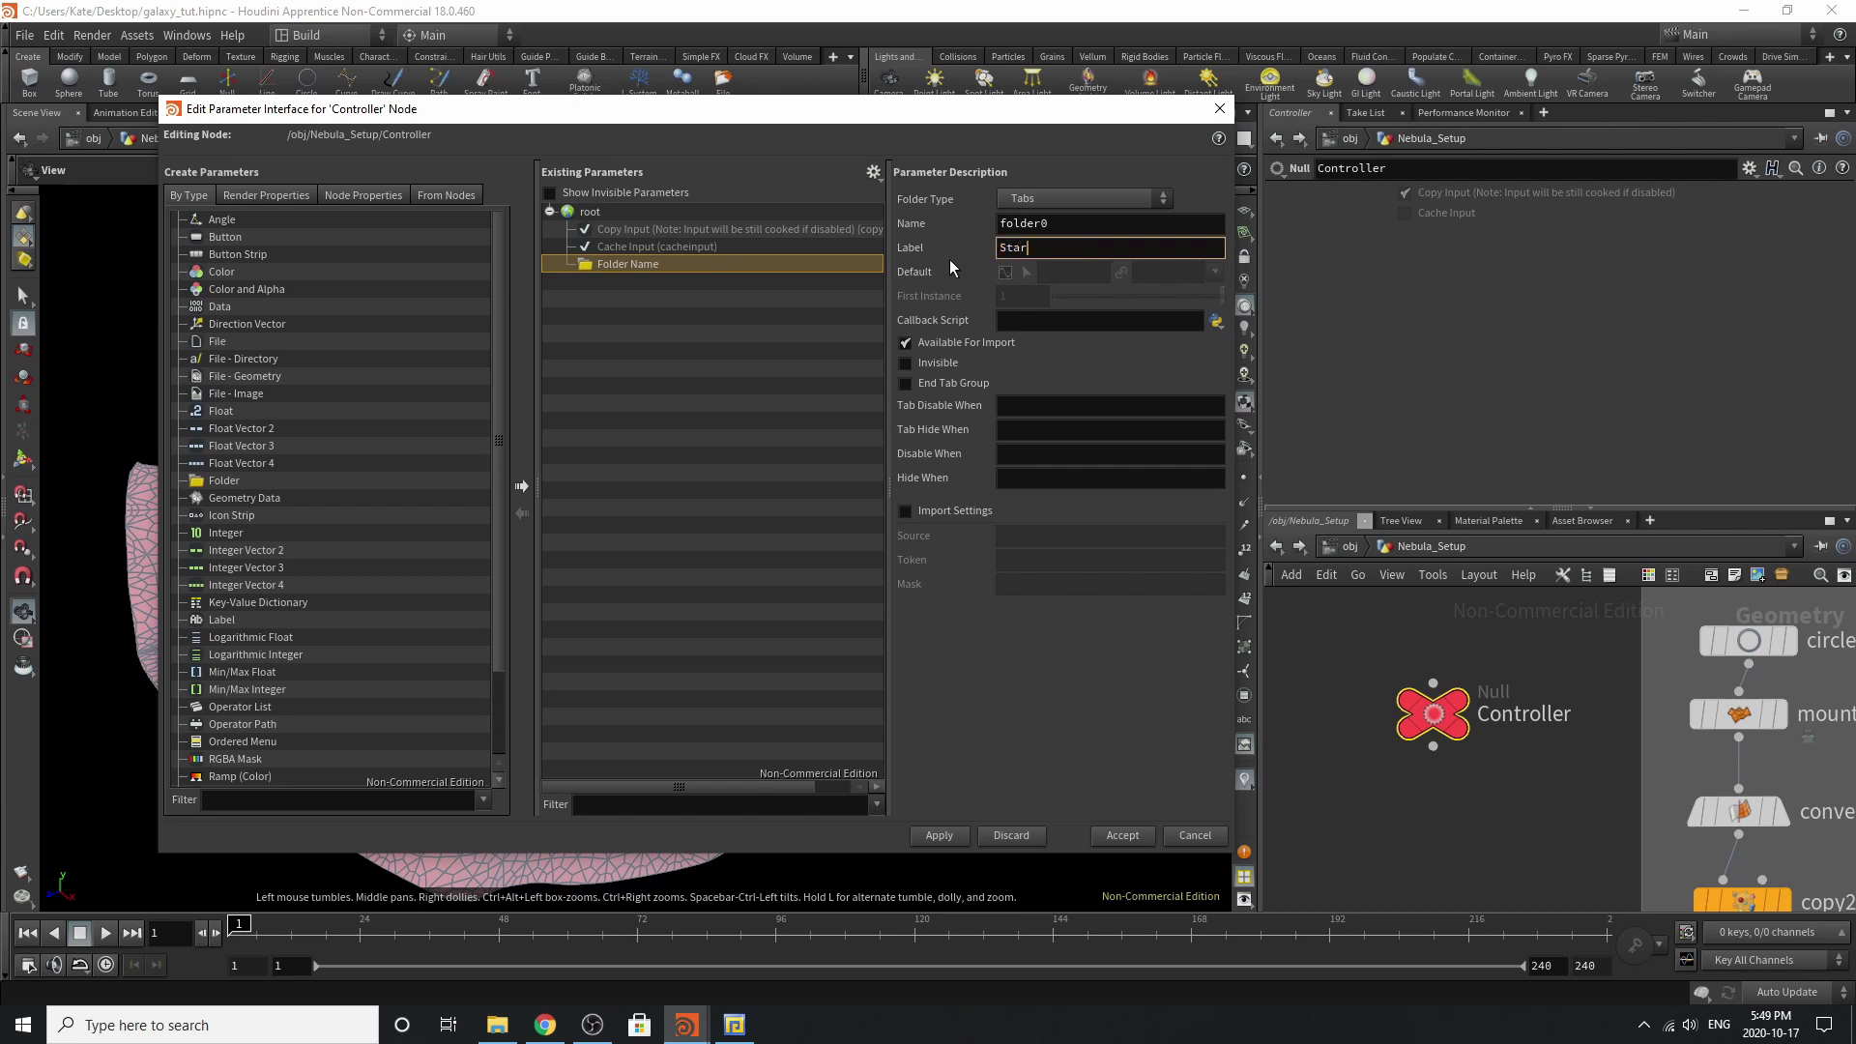
pyautogui.write('ting_Geo')
pyautogui.moveTo(1100, 250); pyautogui.dragTo(876, 236)
pyautogui.hotkey('ctrl', 'c')
pyautogui.moveTo(1083, 222); pyautogui.dragTo(915, 301)
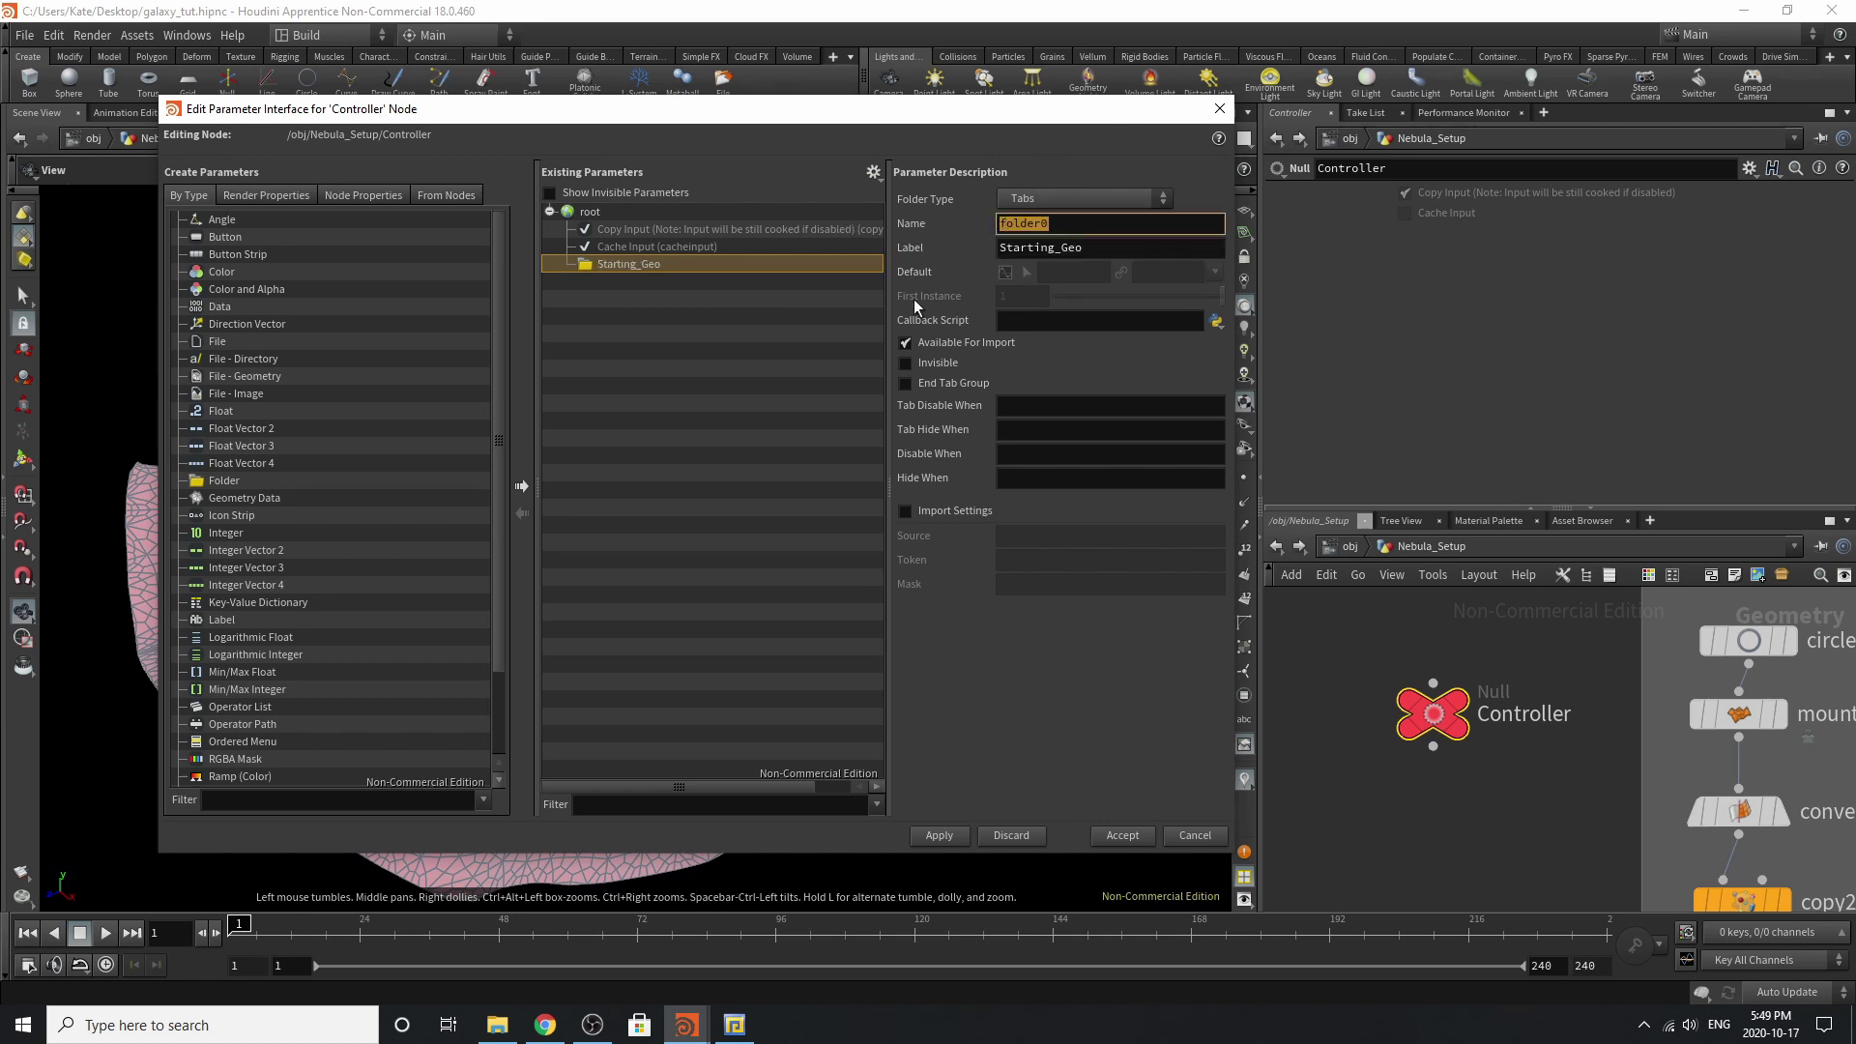
pyautogui.hotkey('ctrl', 'v')
pyautogui.click(1116, 650)
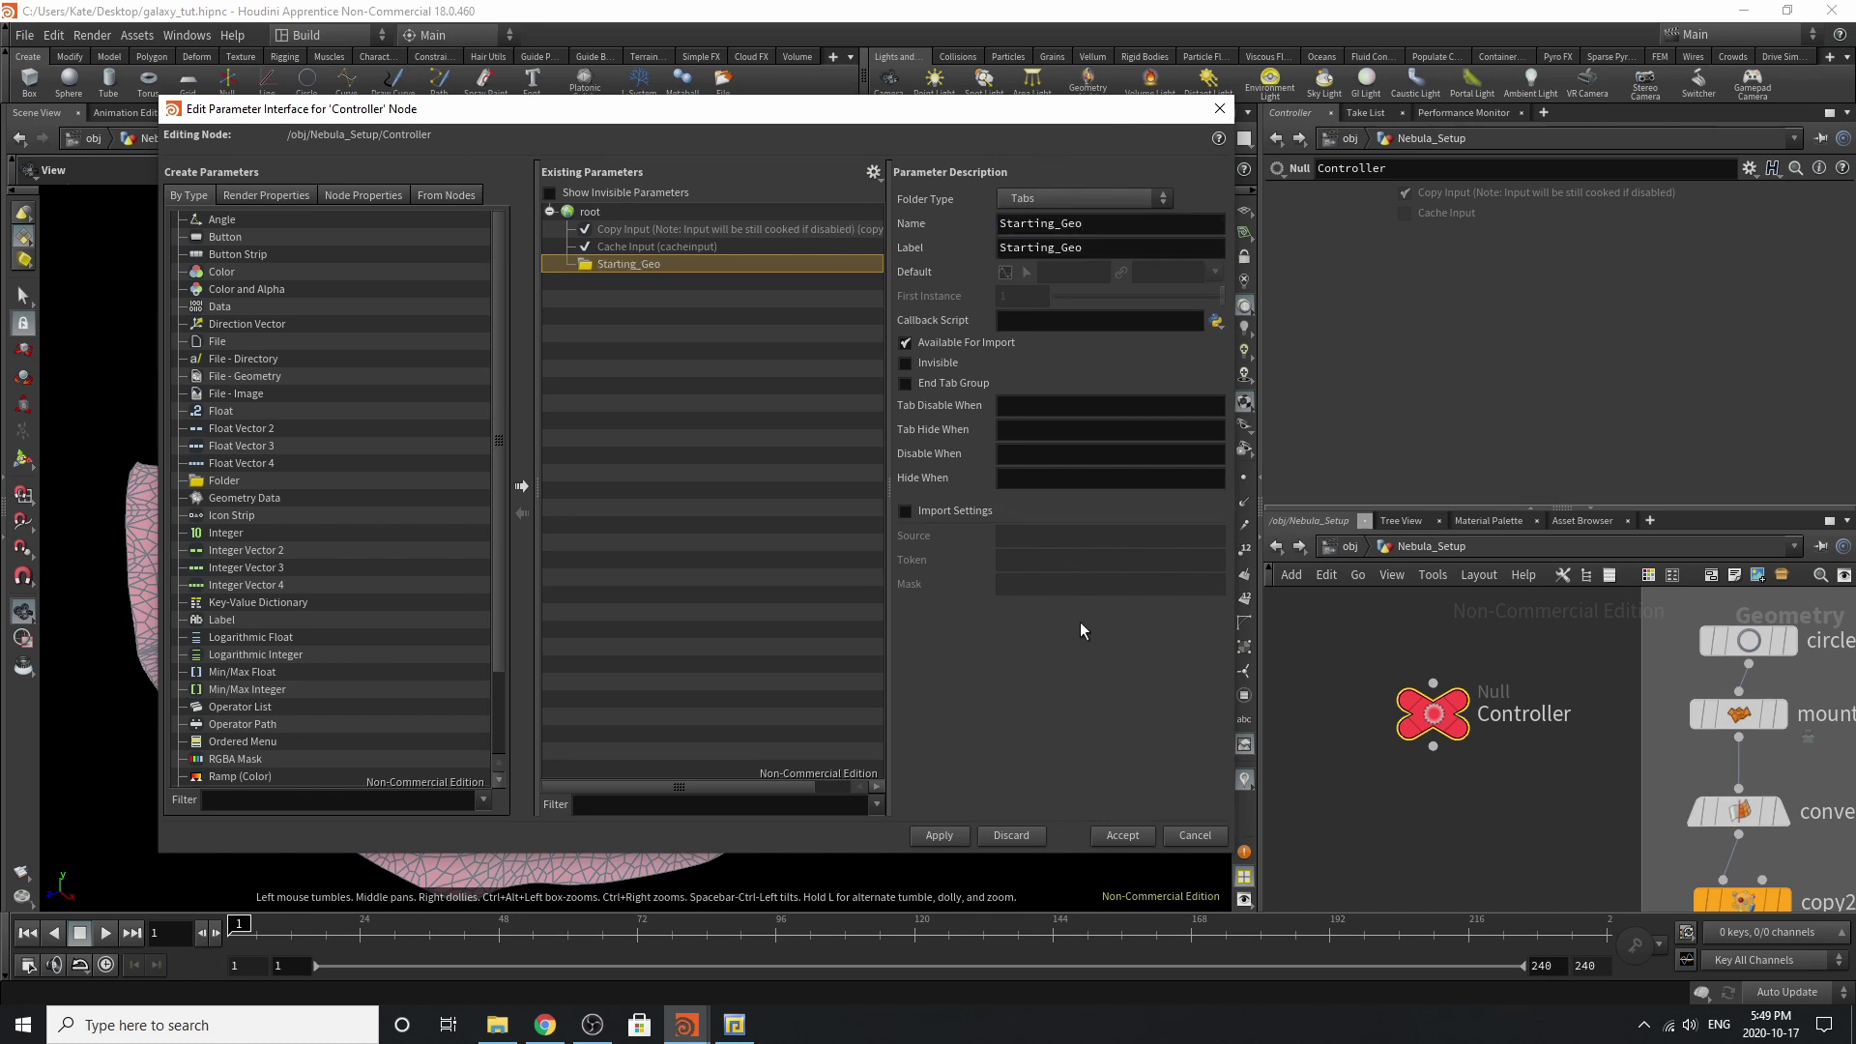
# Examine the parameters of the circle1 and mountain4 nodes to decide which ones the Controller should drive.
pyautogui.scroll(-6, 1351, 791)
pyautogui.scroll(3, 1471, 726)
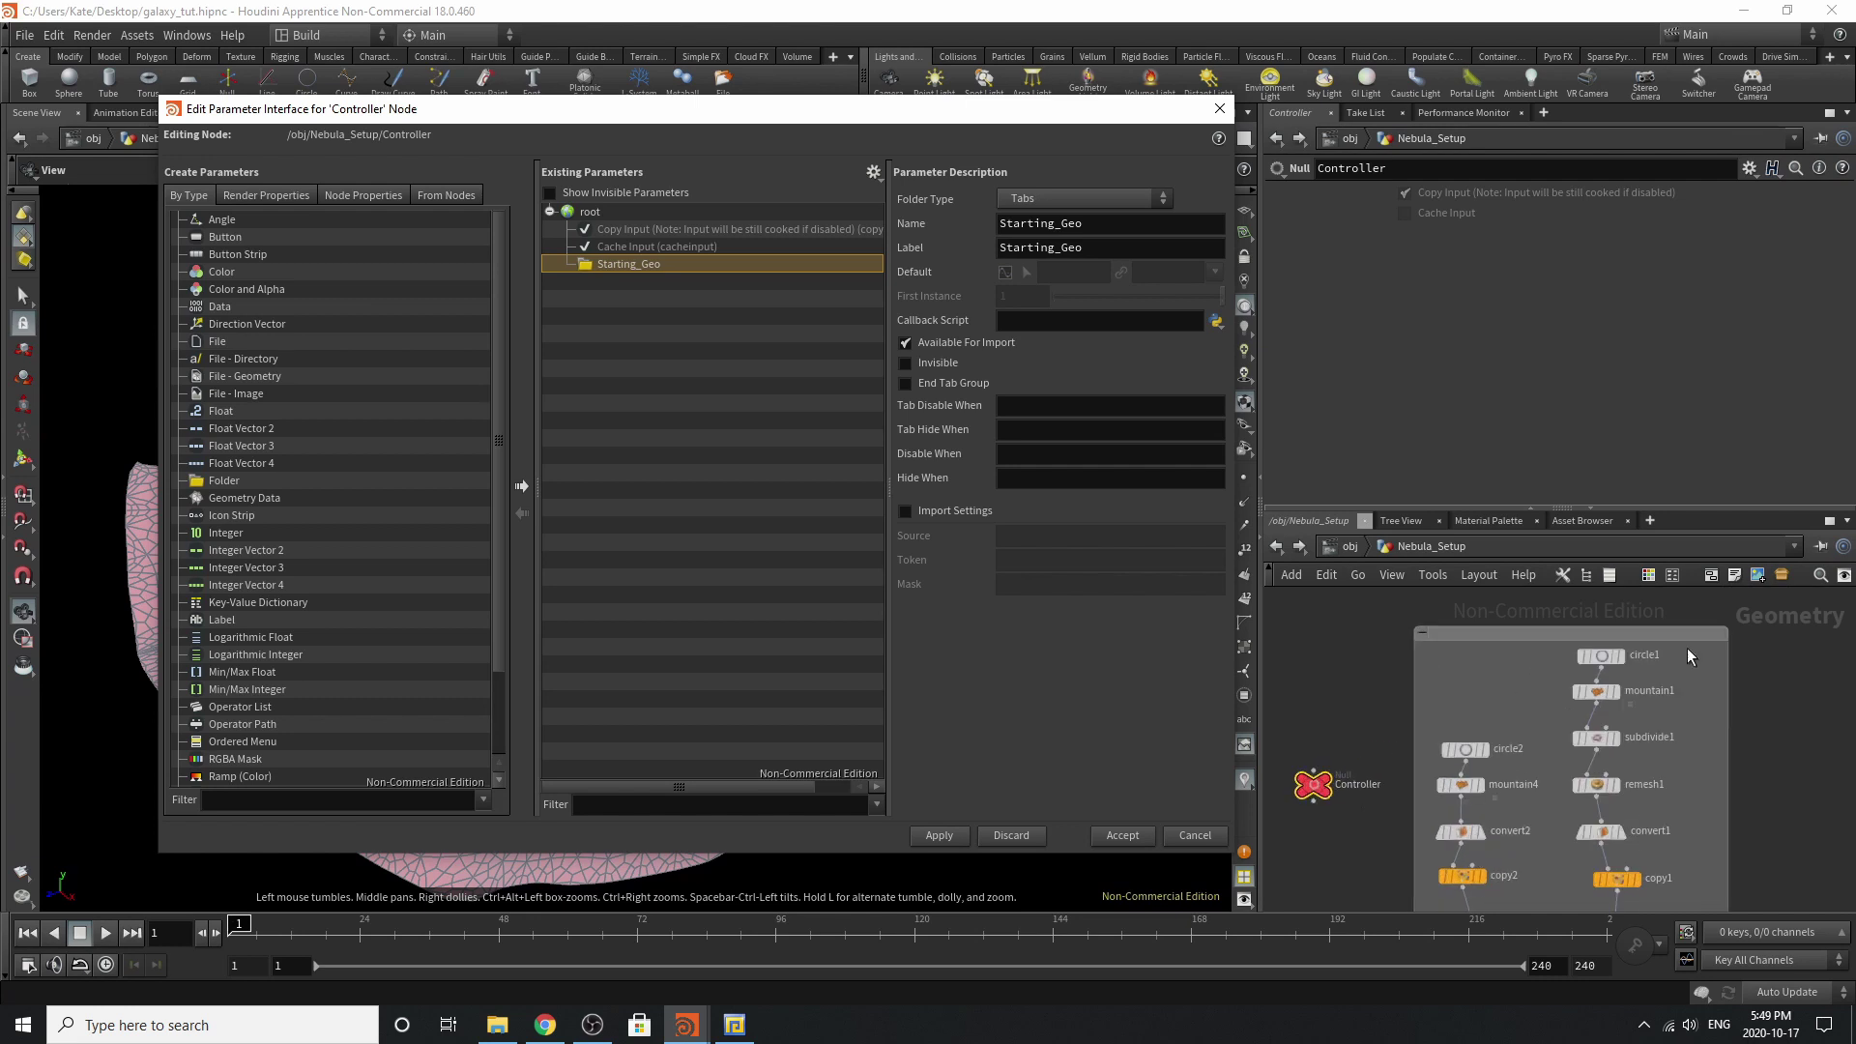
pyautogui.scroll(2, 1601, 659)
pyautogui.scroll(2, 1537, 688)
pyautogui.click(1629, 650)
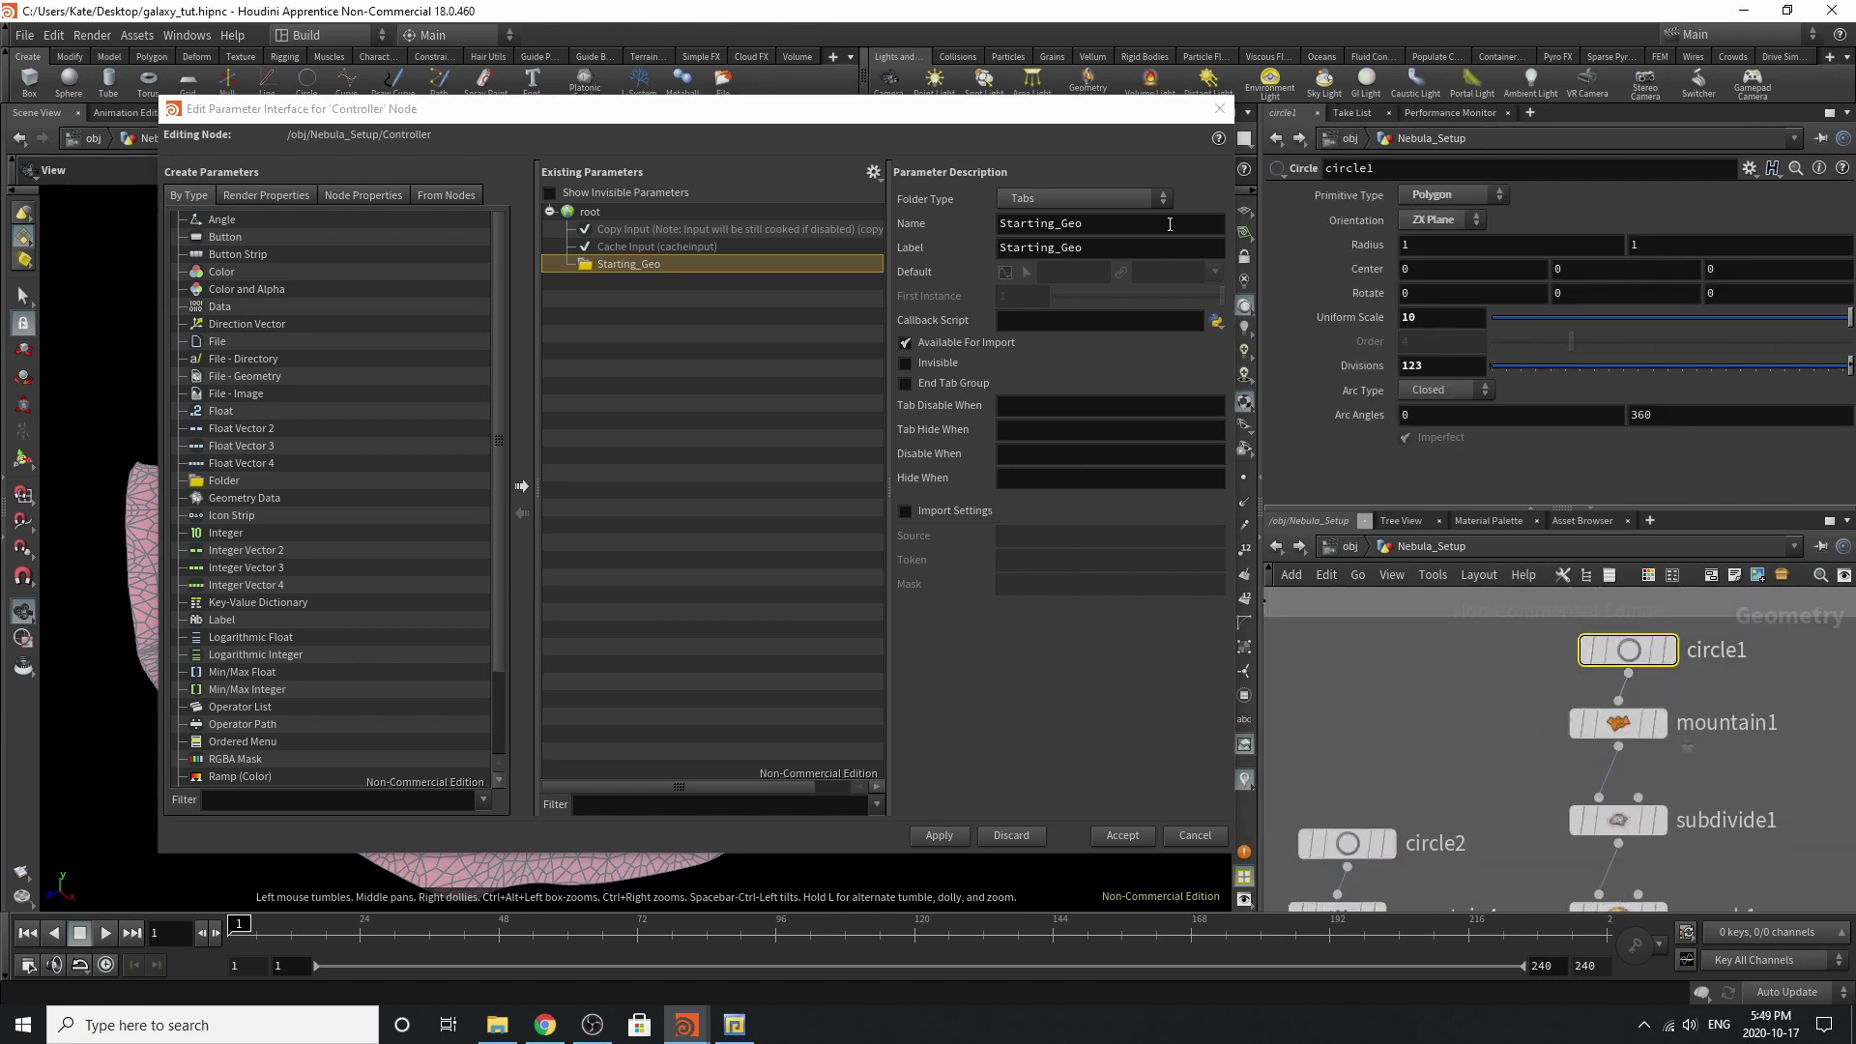
pyautogui.scroll(-2, 1538, 732)
pyautogui.scroll(2, 1408, 855)
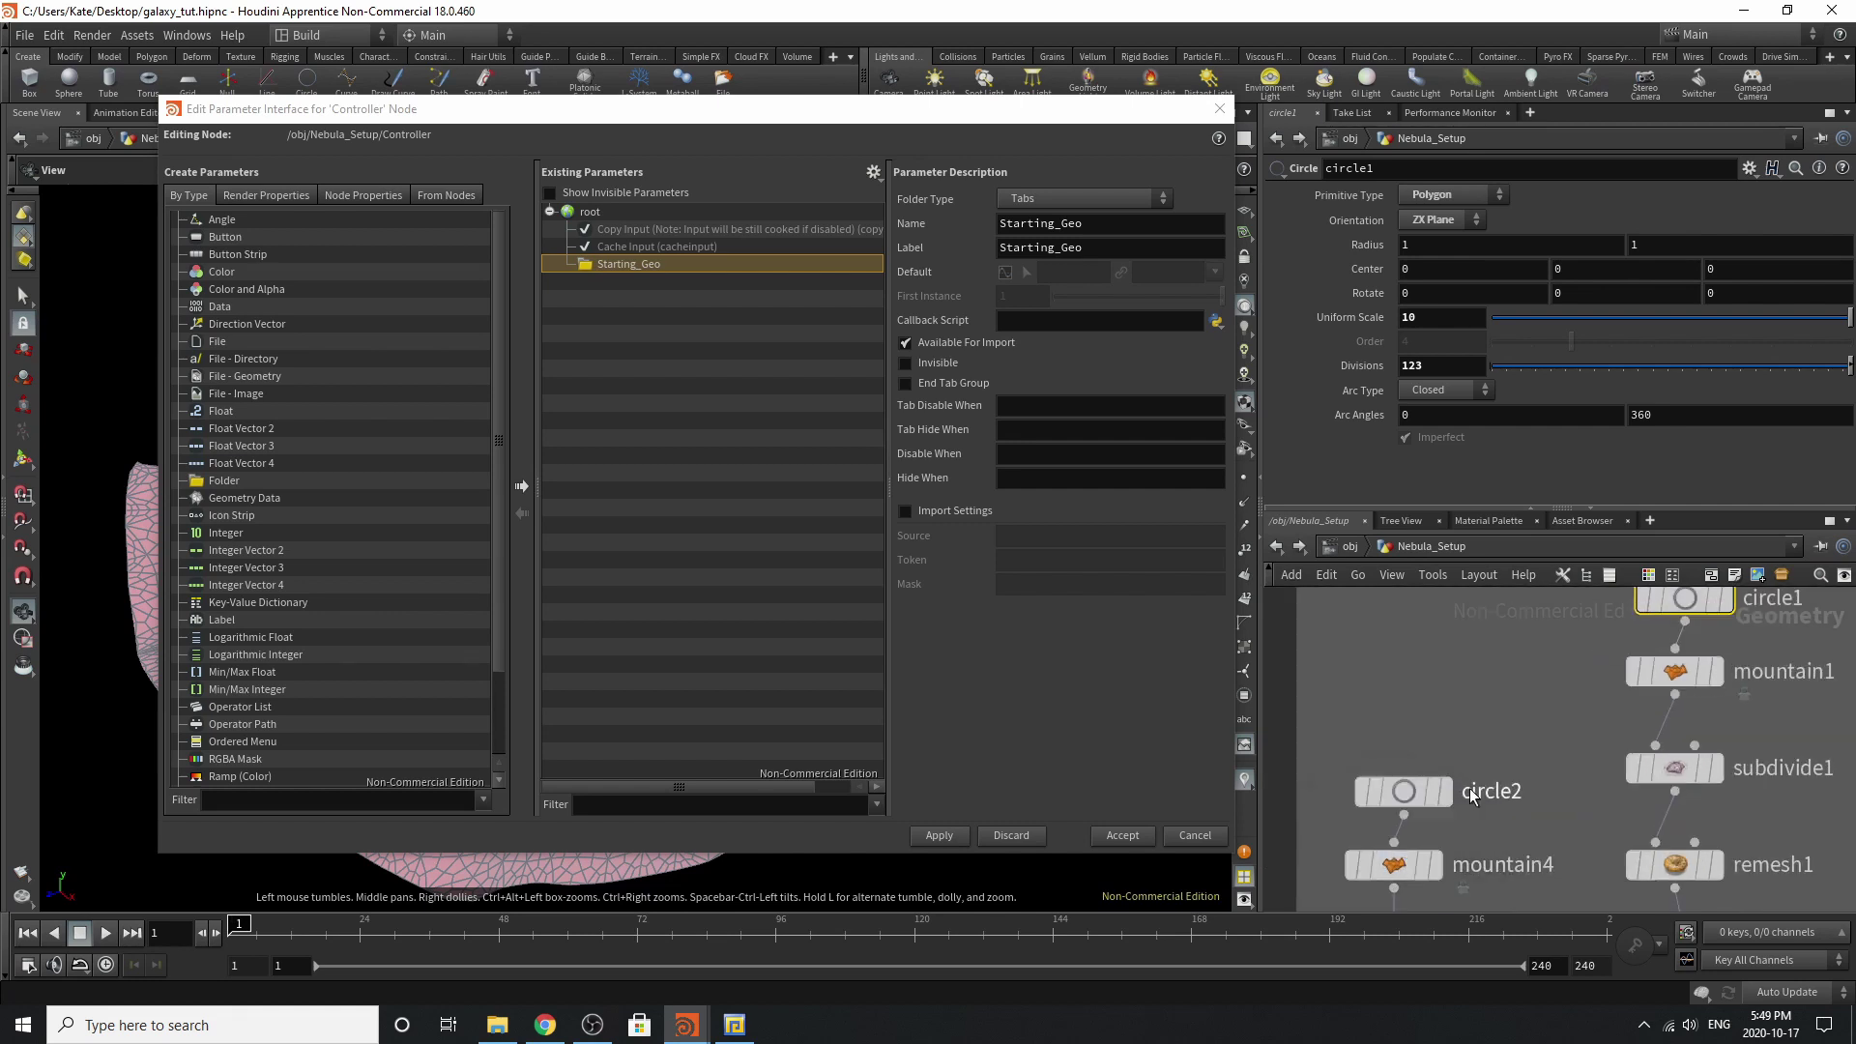
pyautogui.scroll(-3, 1474, 783)
pyautogui.scroll(1, 1440, 884)
pyautogui.scroll(1, 1440, 884)
pyautogui.click(1426, 805)
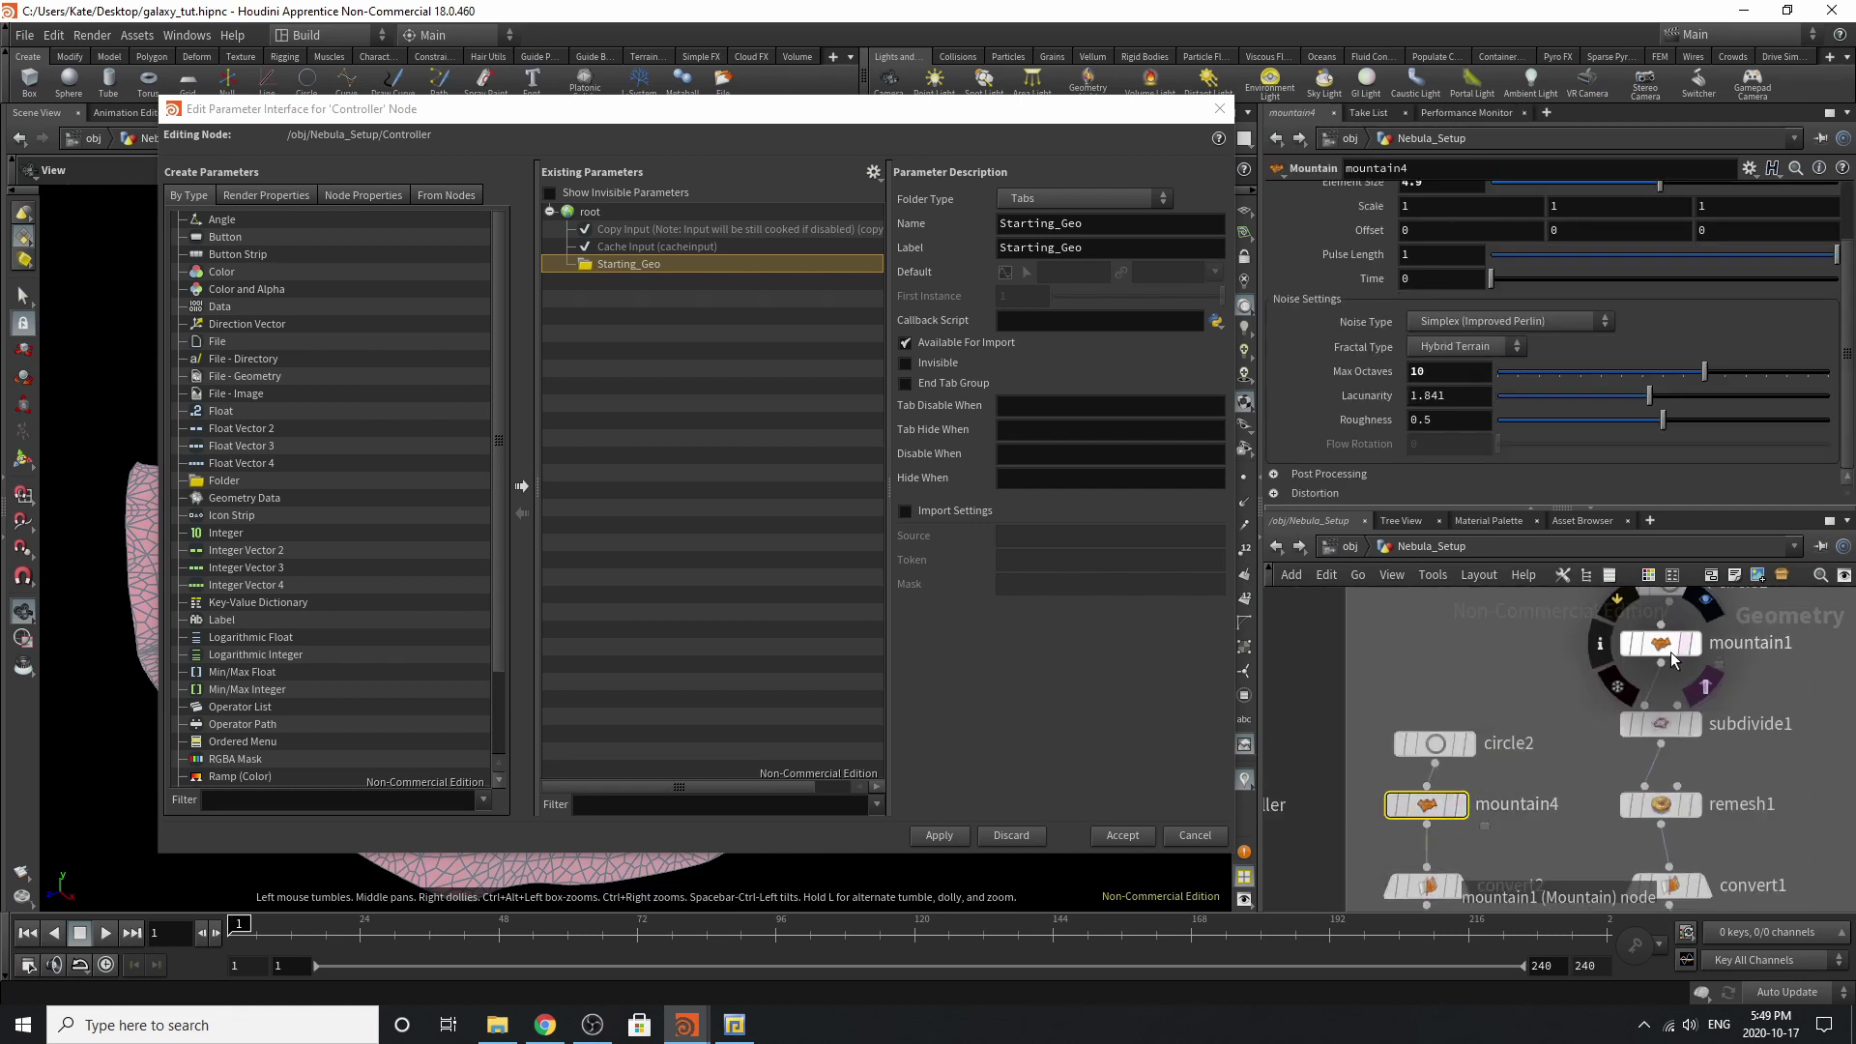
pyautogui.scroll(2, 1518, 328)
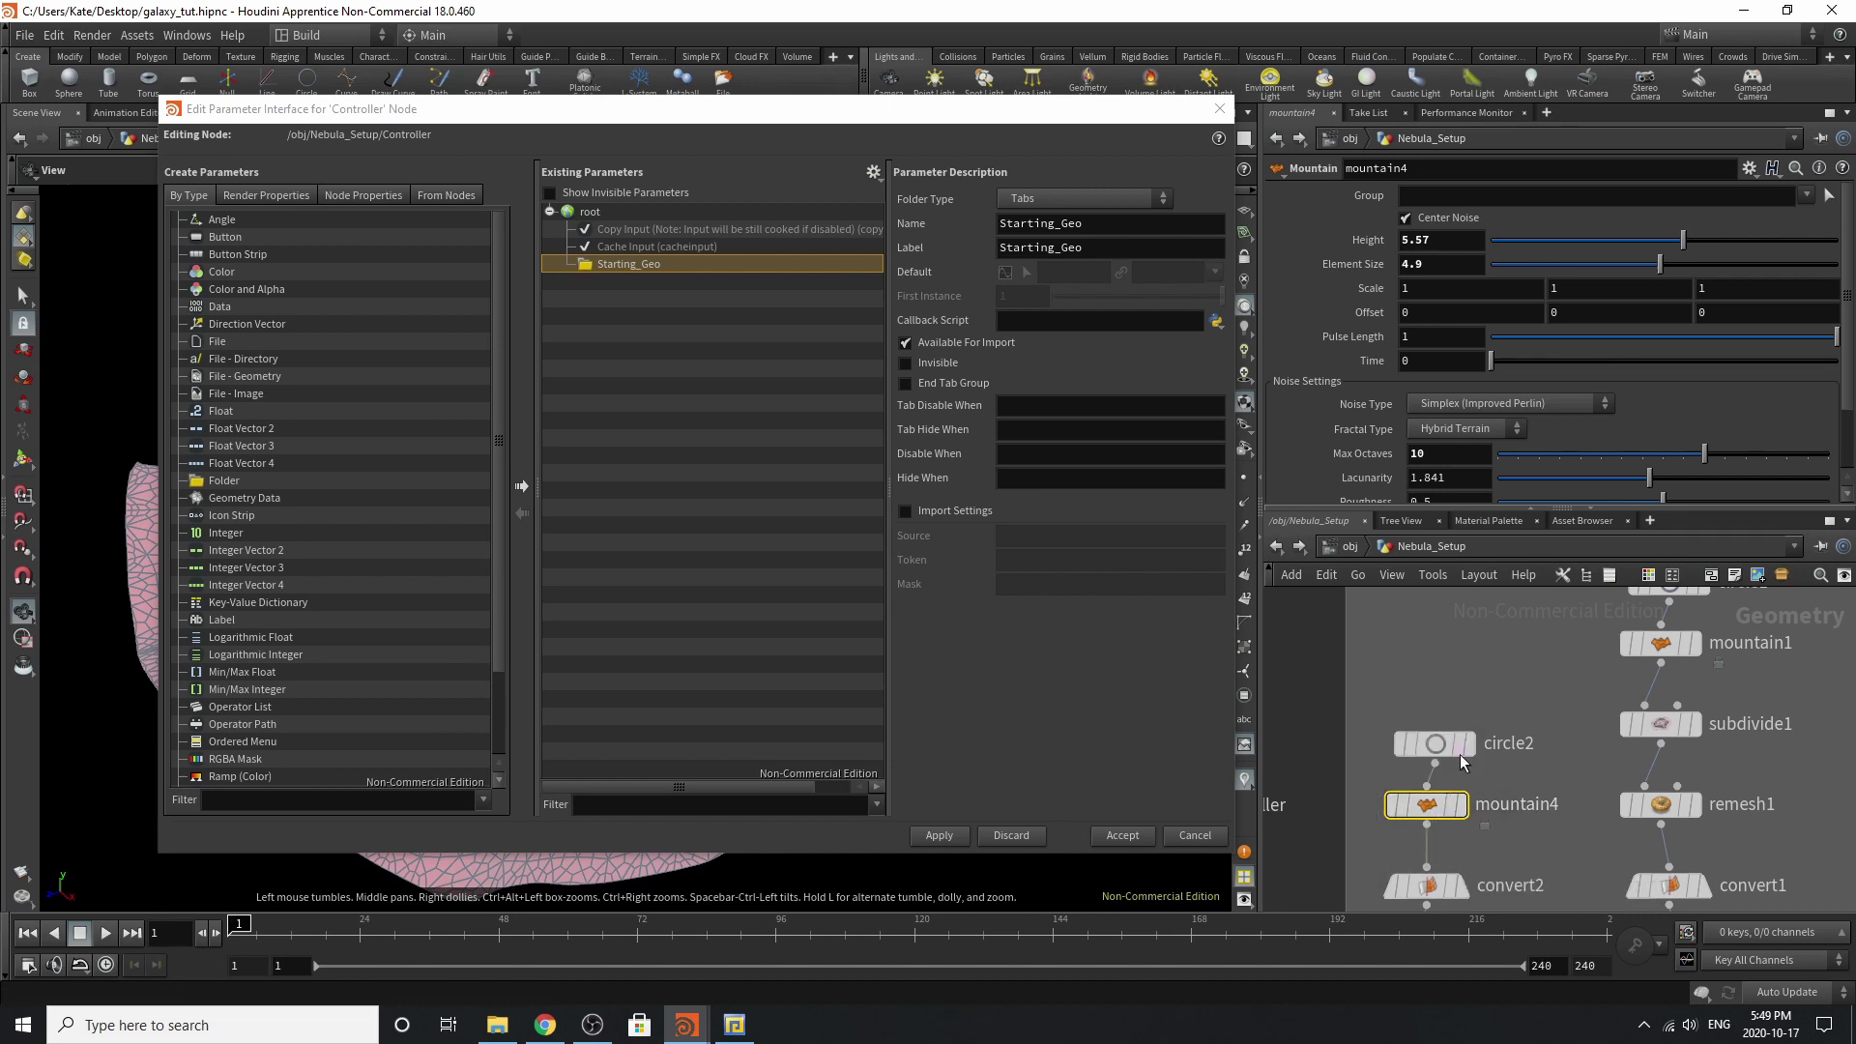
pyautogui.scroll(-3, 1466, 866)
pyautogui.scroll(4, 1466, 766)
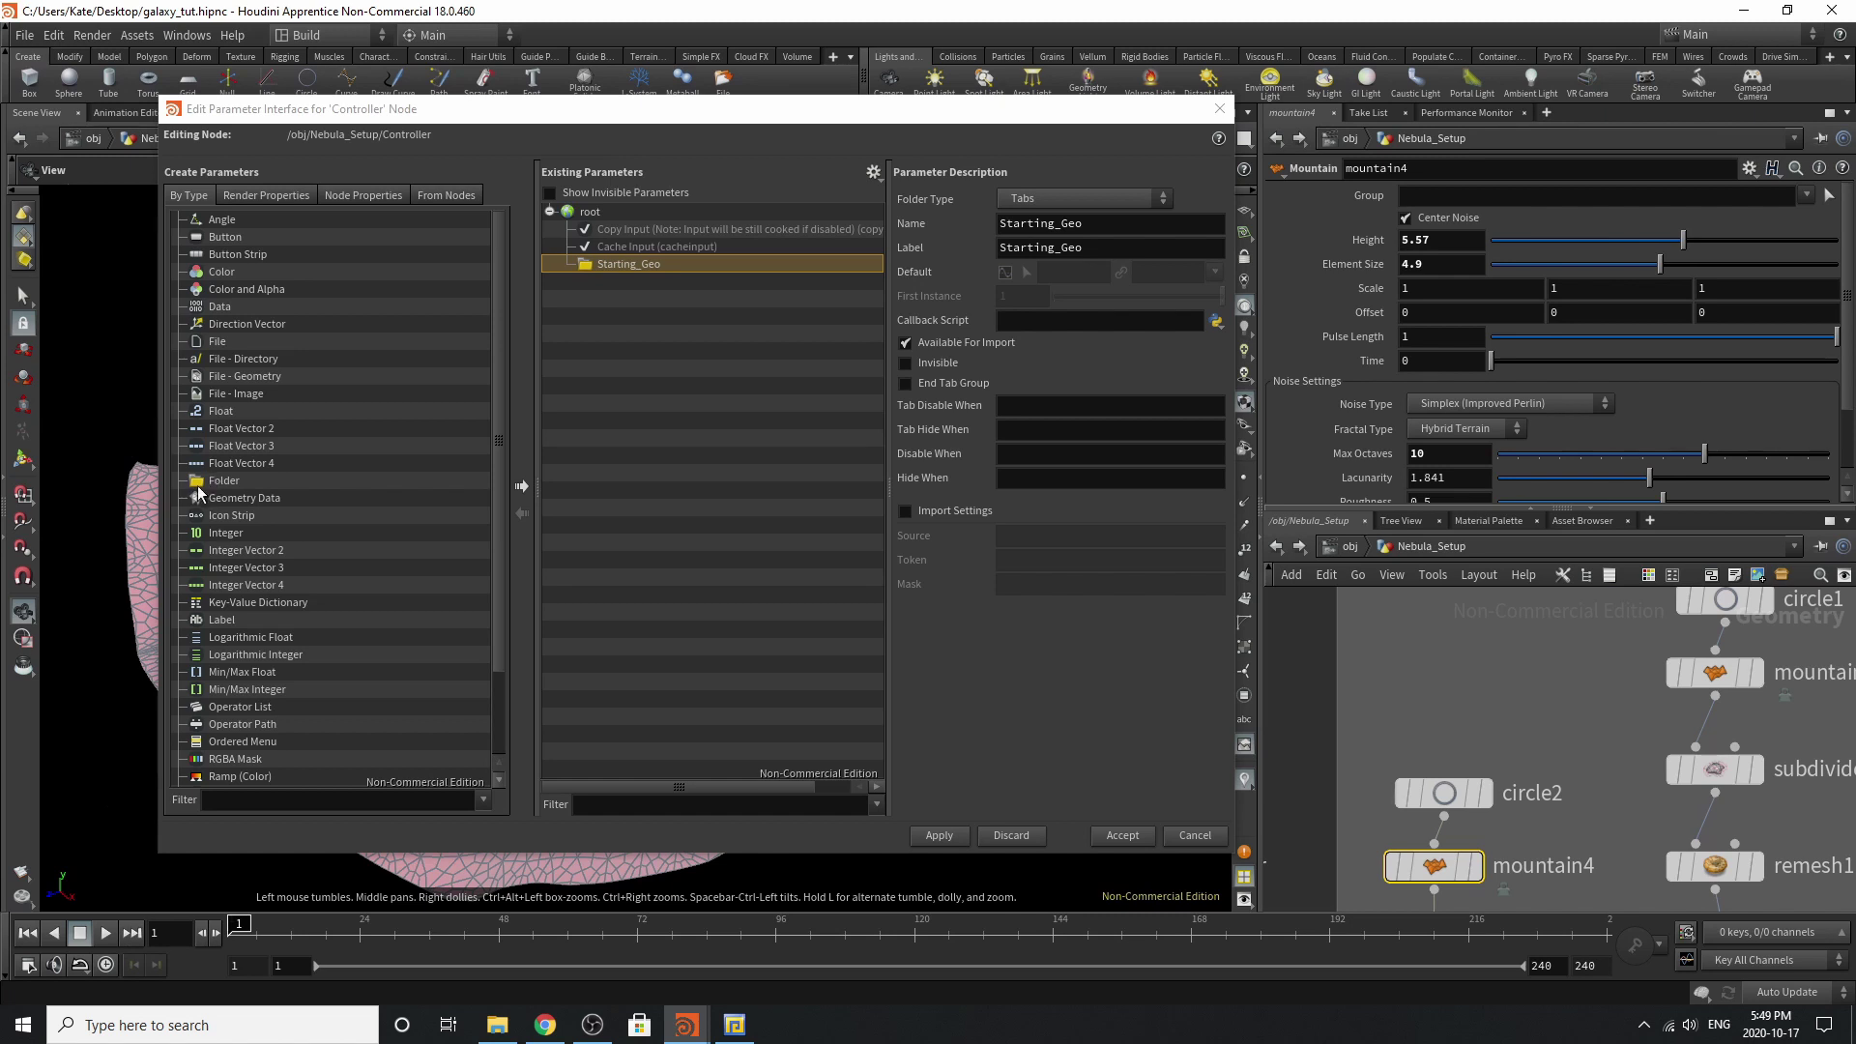
# Add a folder inside Starting_Geo with both its label and name set to Attribute_geo.
pyautogui.moveTo(203, 483); pyautogui.dragTo(619, 265)
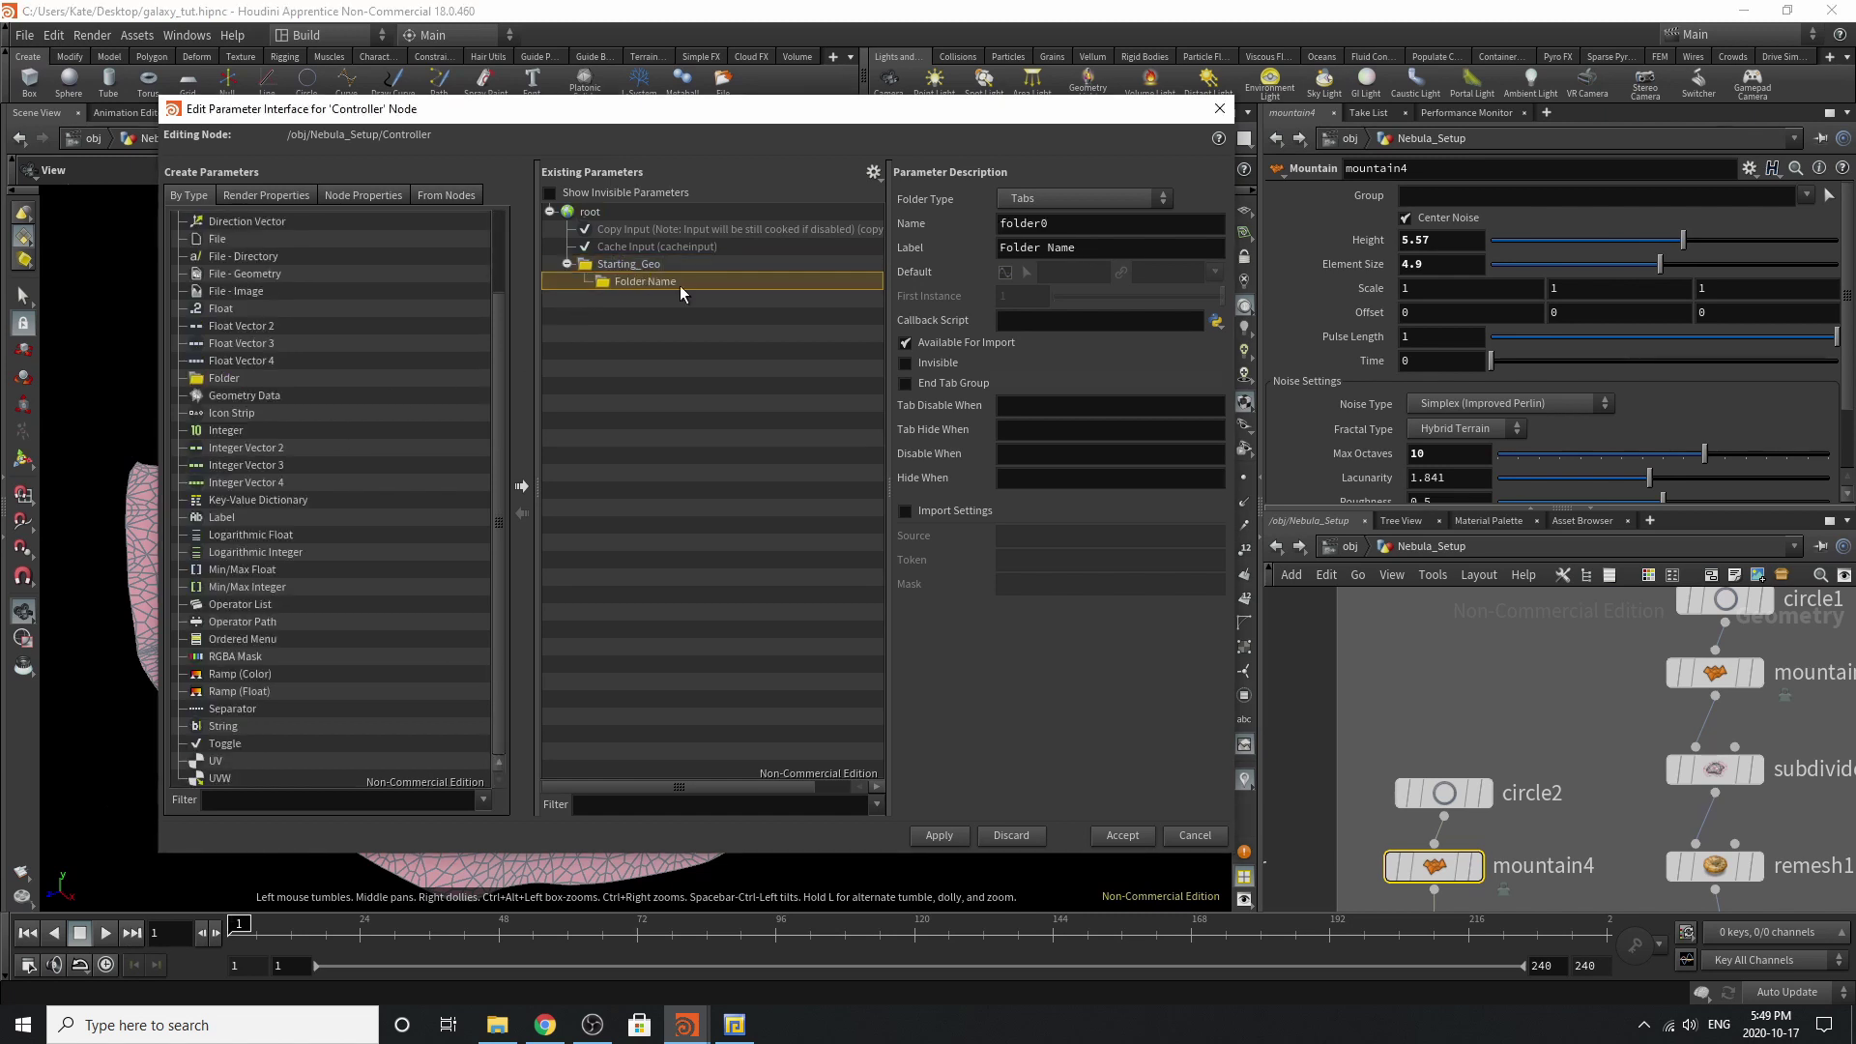
pyautogui.scroll(-3, 1481, 641)
pyautogui.scroll(2, 1507, 840)
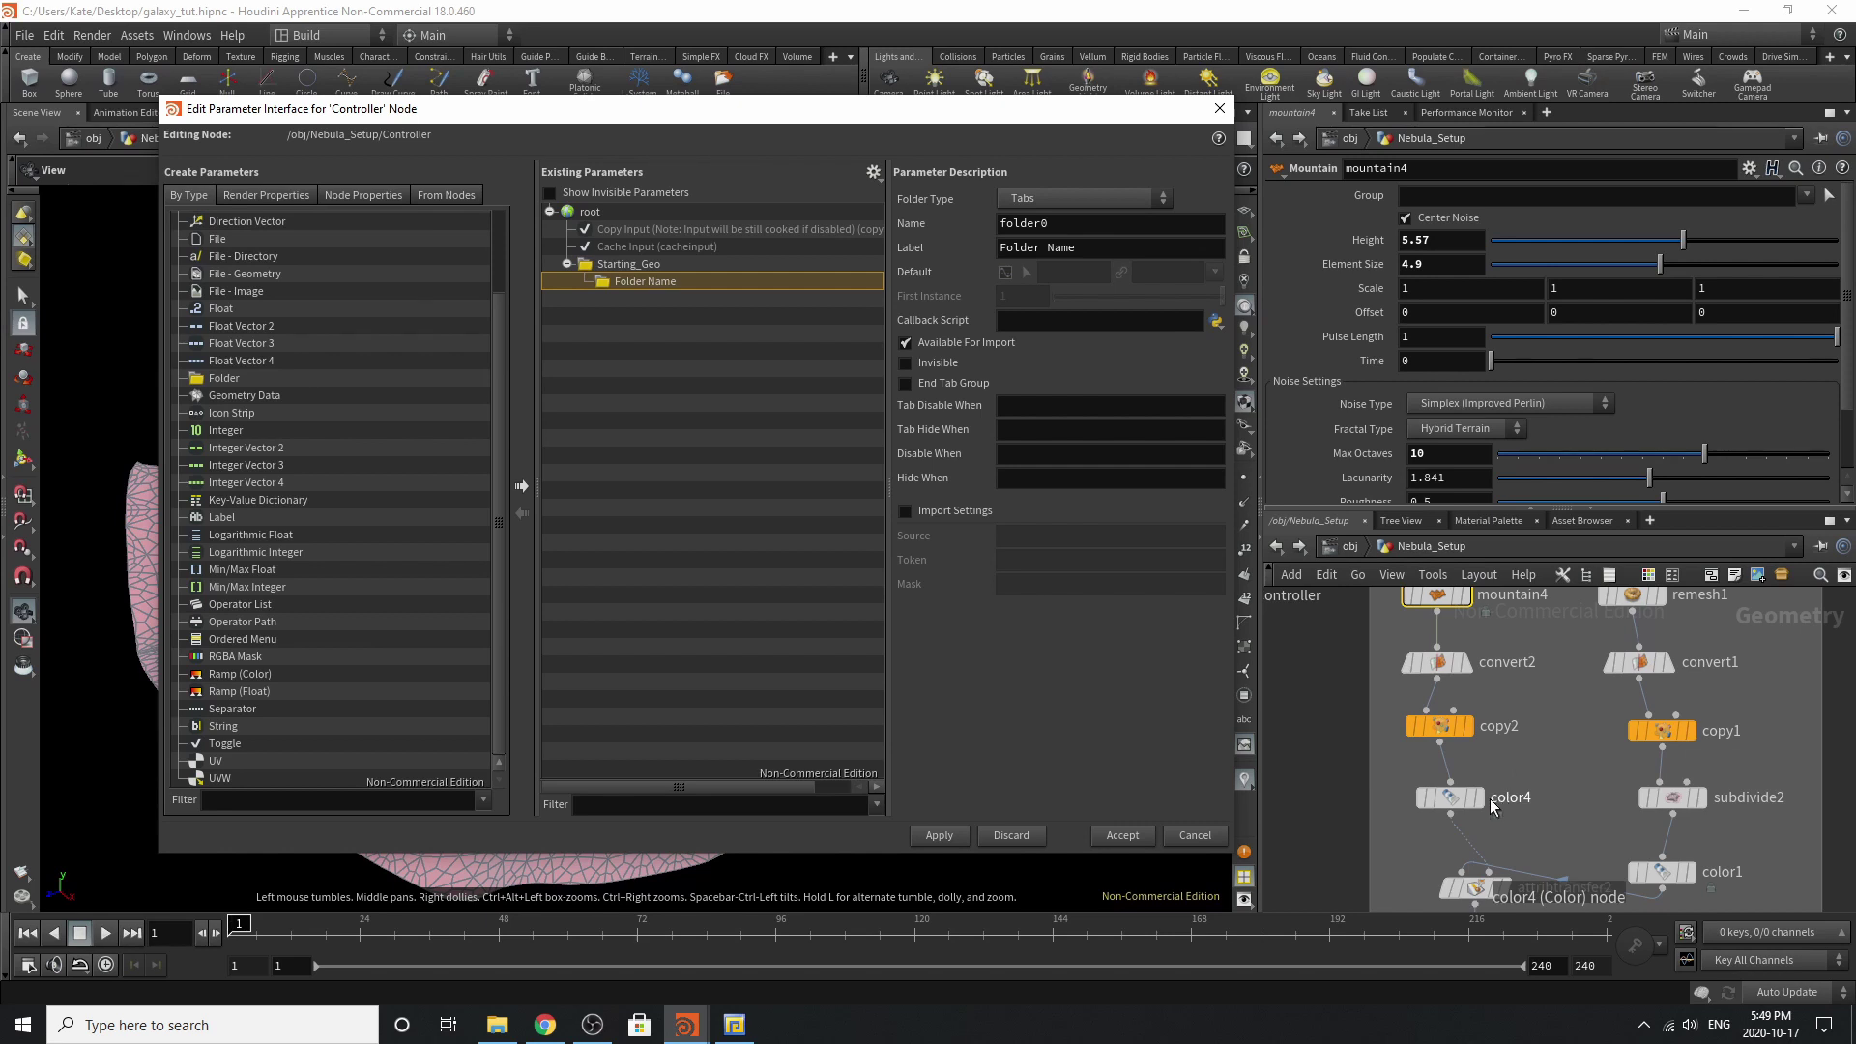
pyautogui.moveTo(1099, 249); pyautogui.dragTo(872, 256)
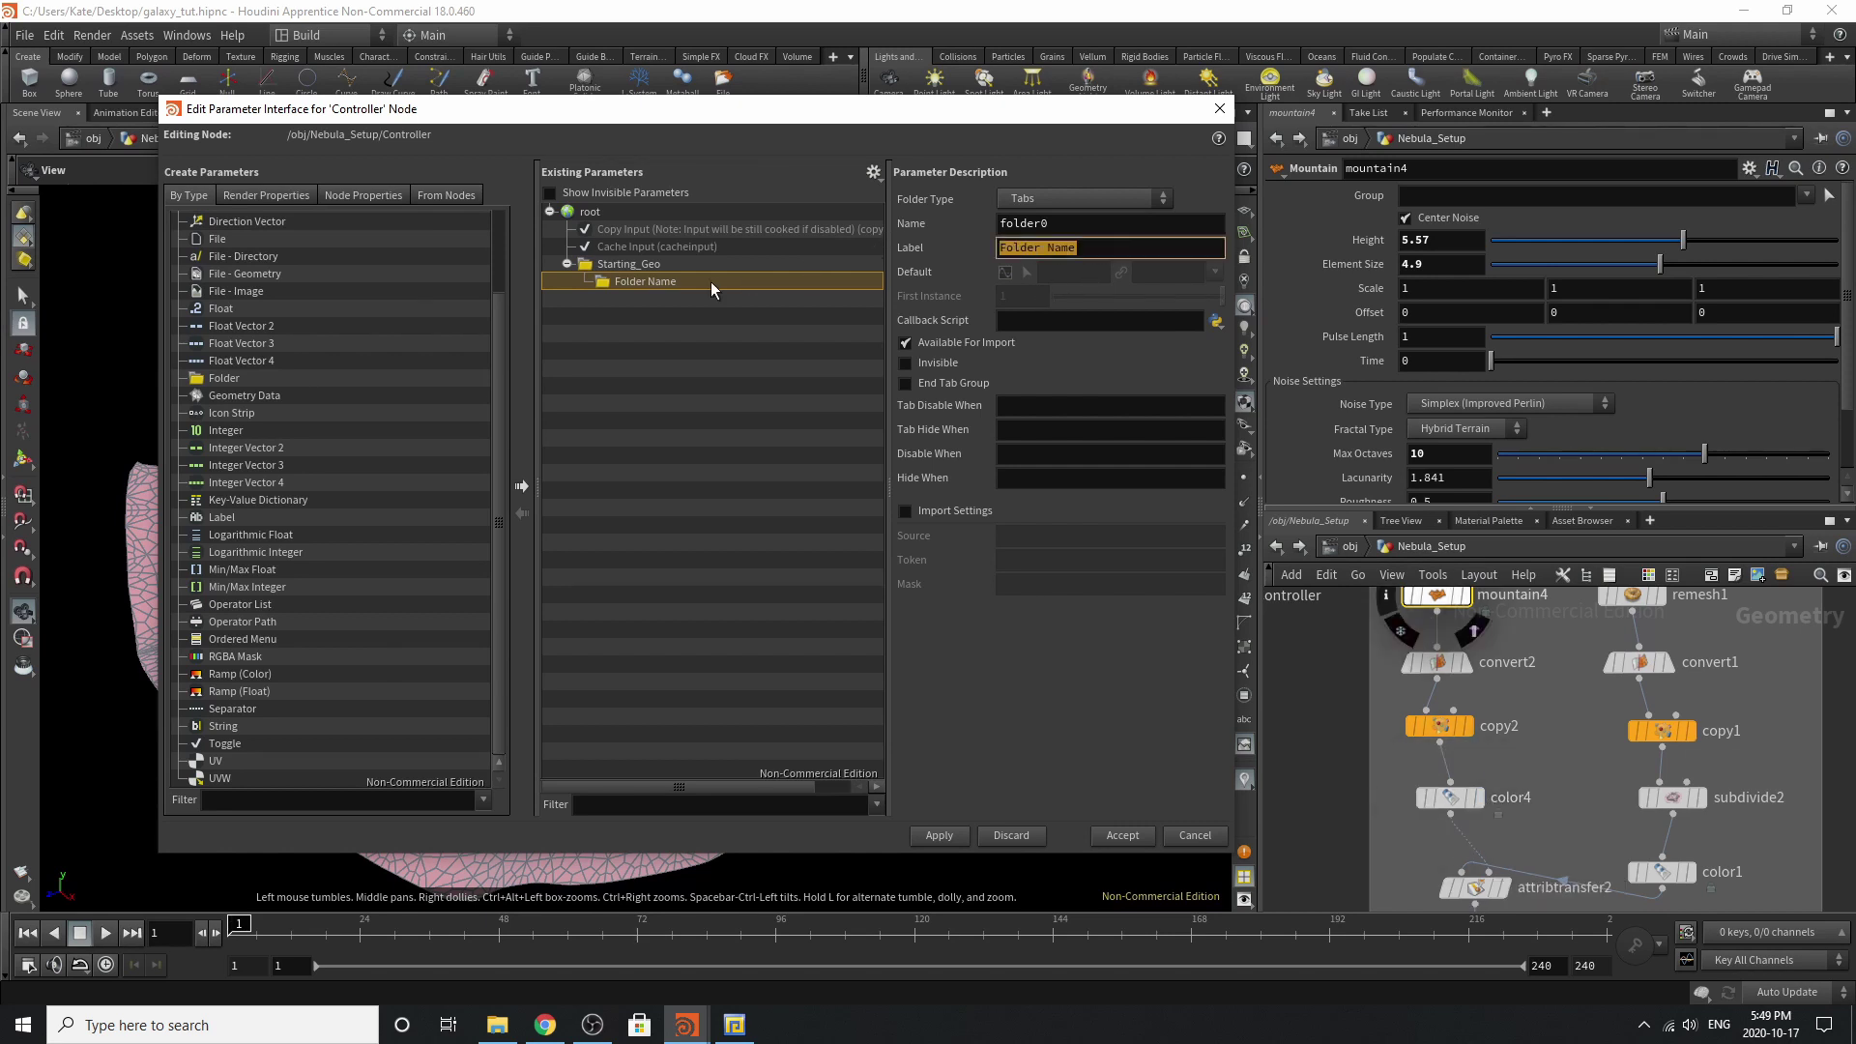
pyautogui.write('Attribute_geo')
pyautogui.moveTo(1075, 227); pyautogui.dragTo(990, 236)
pyautogui.moveTo(1131, 249); pyautogui.dragTo(841, 245)
pyautogui.hotkey('ctrl', 'c')
pyautogui.moveTo(1072, 225); pyautogui.dragTo(924, 224)
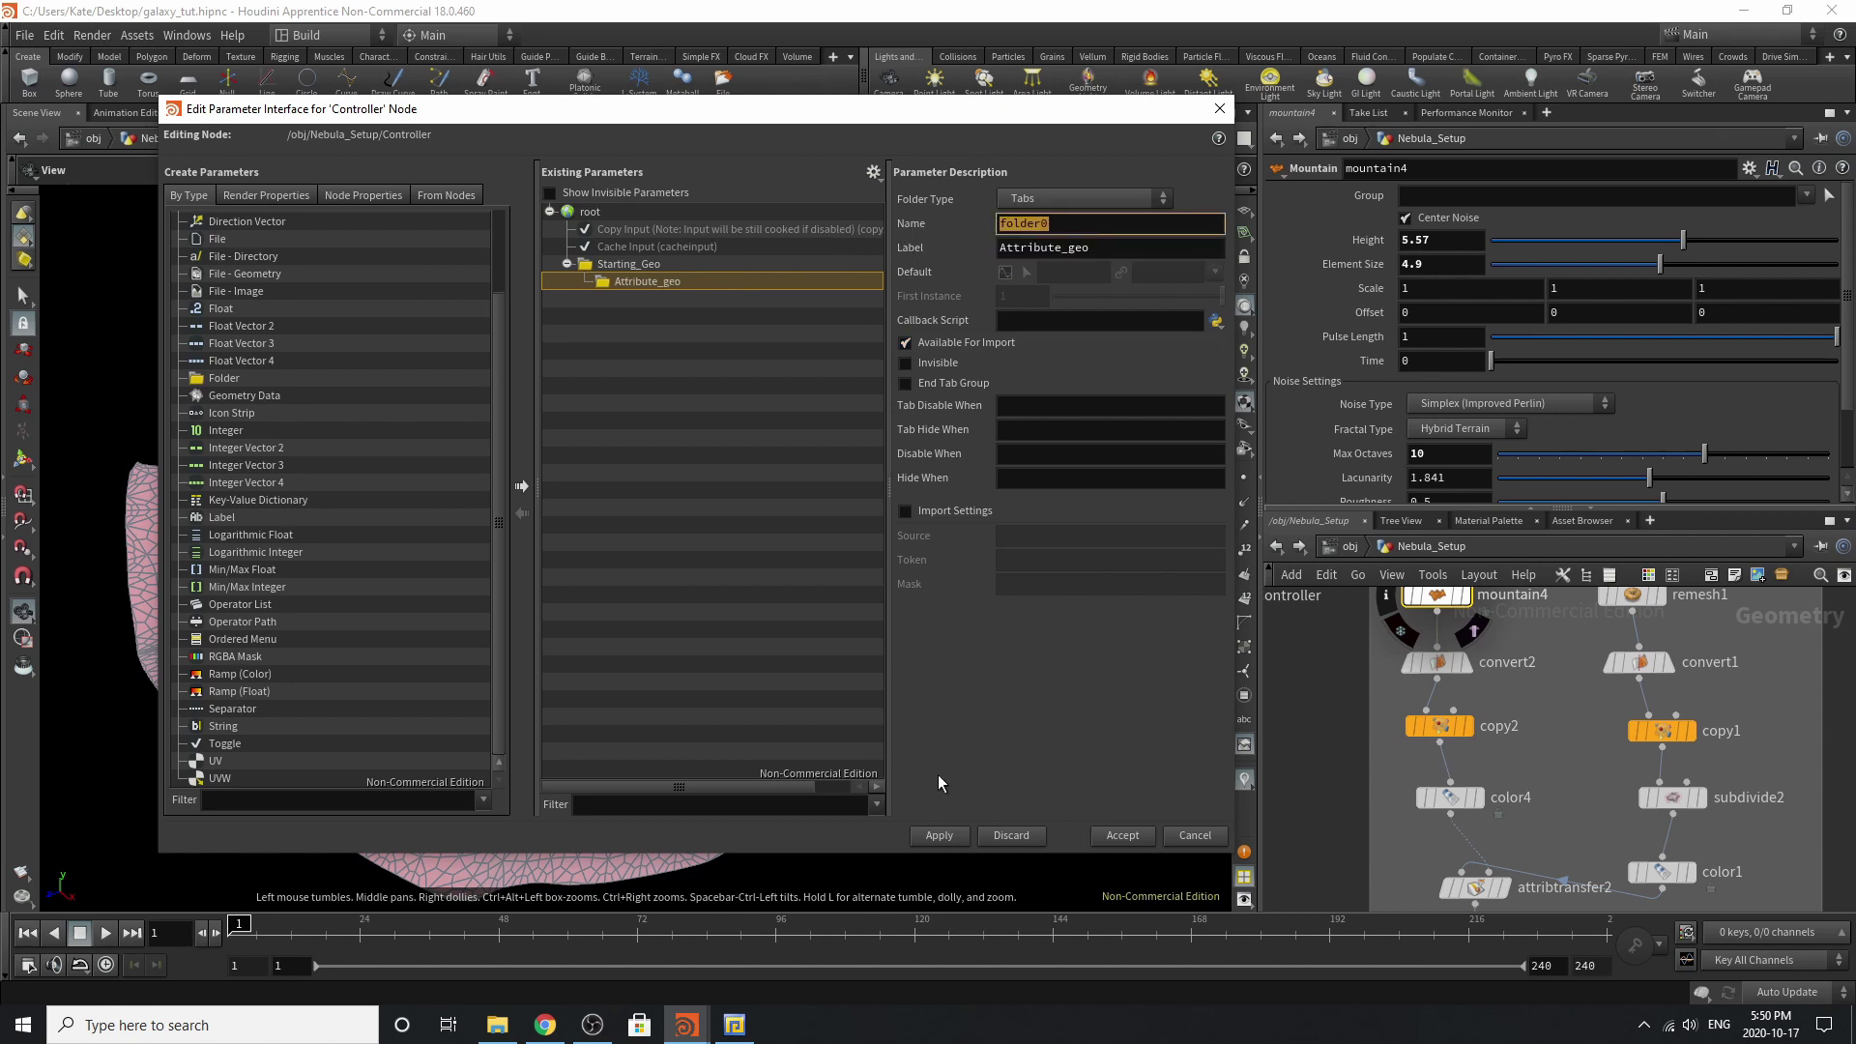
pyautogui.click(1019, 729)
pyautogui.moveTo(1069, 226); pyautogui.dragTo(988, 230)
pyautogui.hotkey('ctrl', 'v')
pyautogui.click(1034, 653)
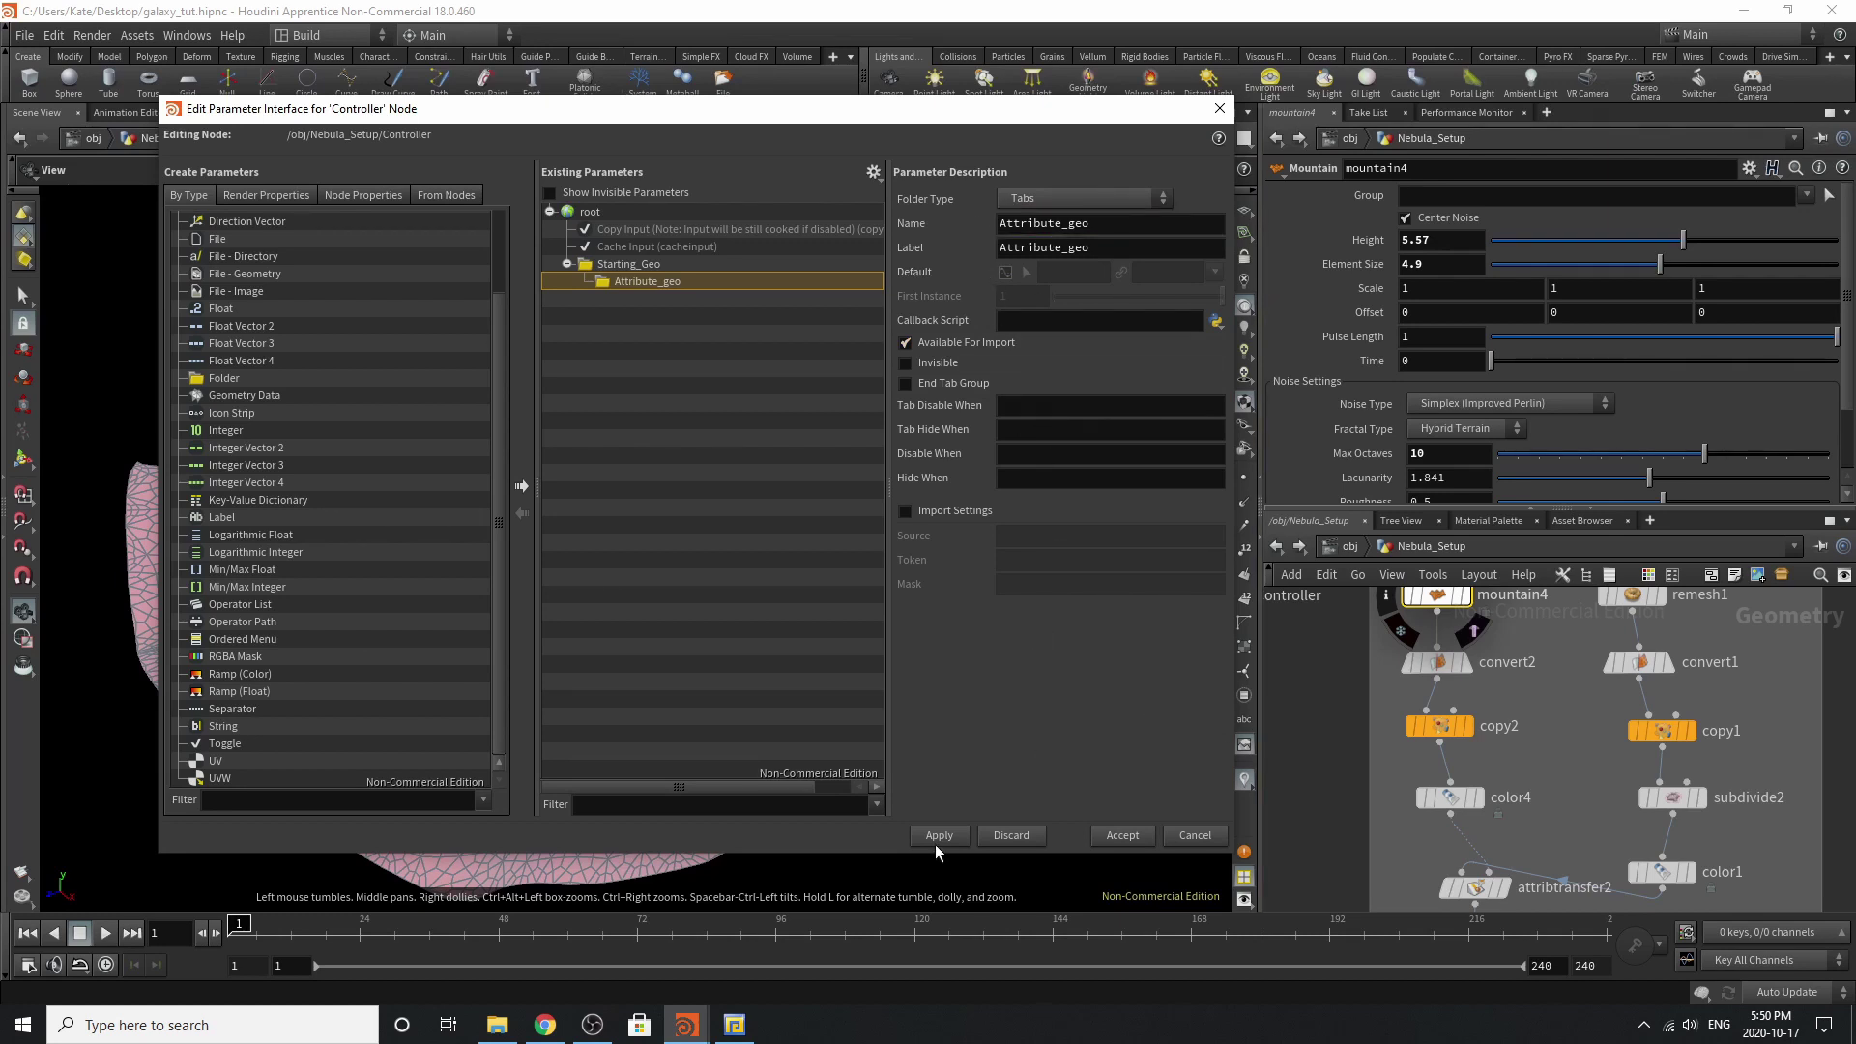
# Correct the capitalization of the nested folder's label and name to Attribute_Geo.
pyautogui.click(1074, 248)
pyautogui.press('BackSpace')
pyautogui.write('G')
pyautogui.click(1071, 224)
pyautogui.press('BackSpace')
pyautogui.write('G')
pyautogui.click(971, 667)
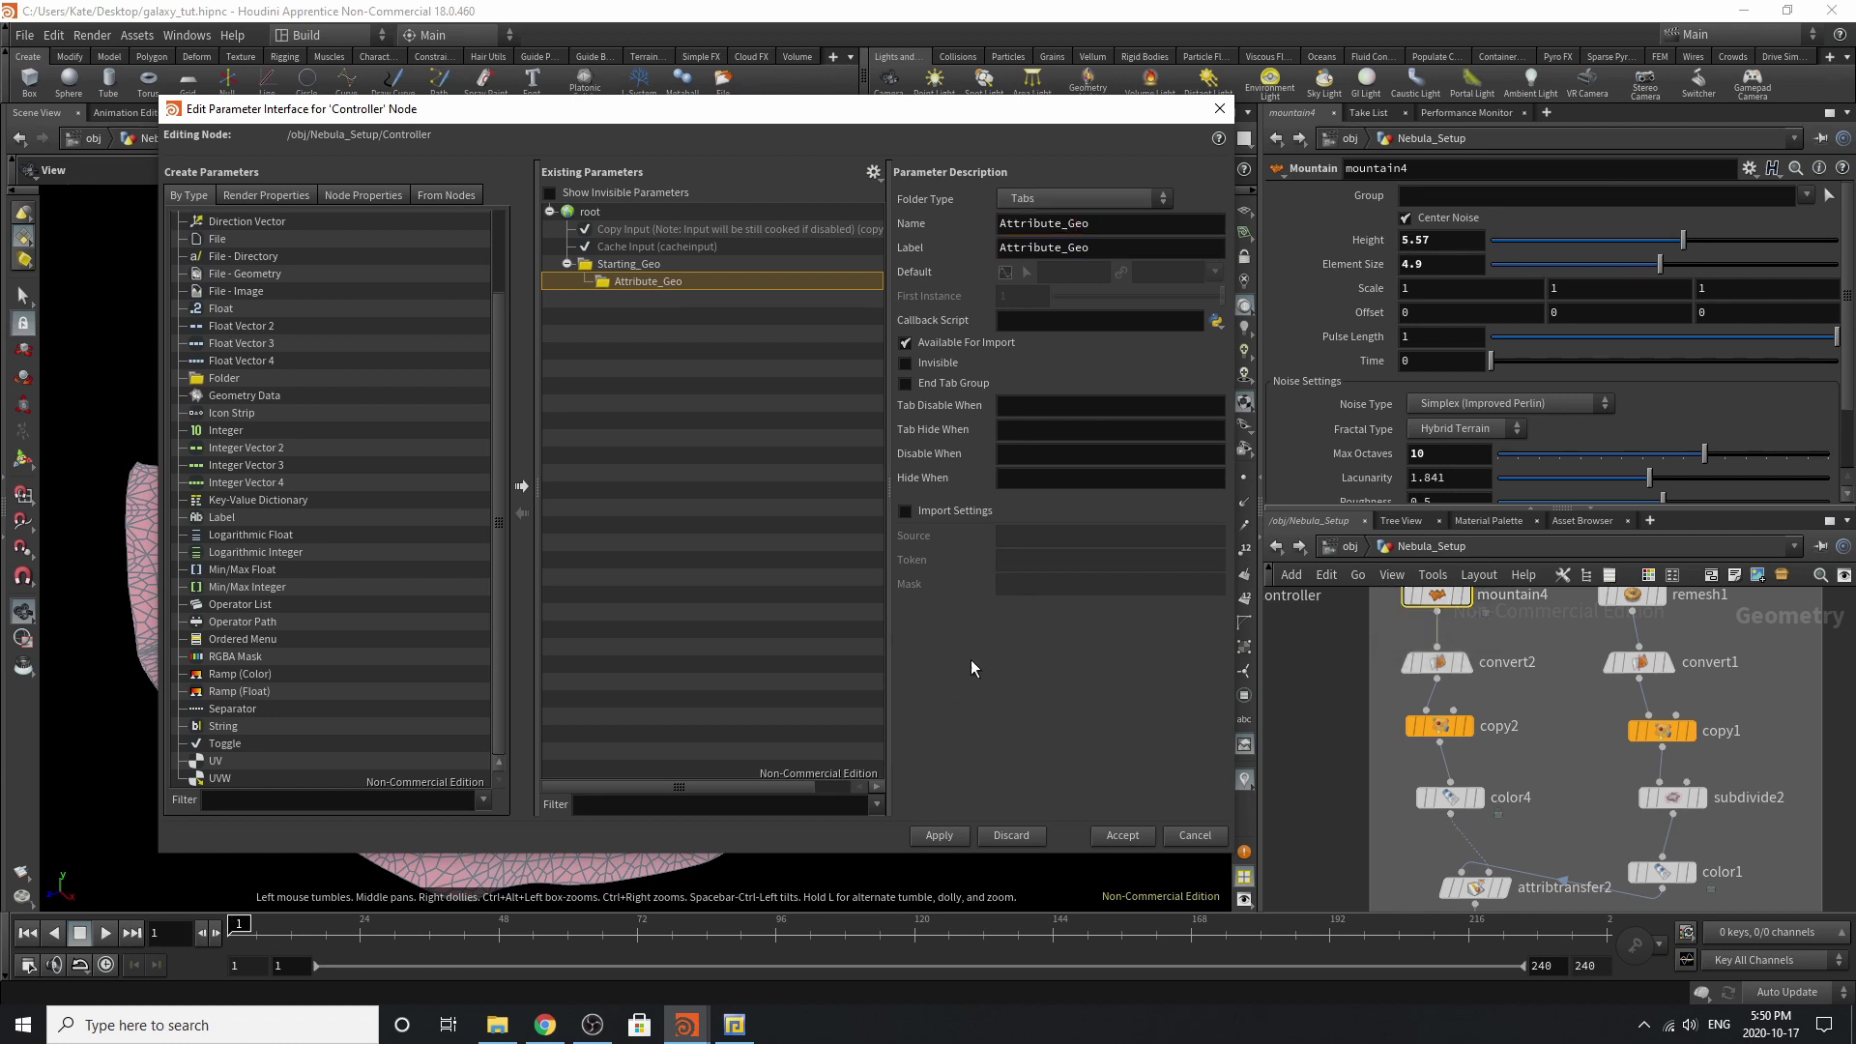
# Select the circle2 node to show its parameters alongside the interface editor.
pyautogui.scroll(-3, 1545, 799)
pyautogui.scroll(5, 1496, 692)
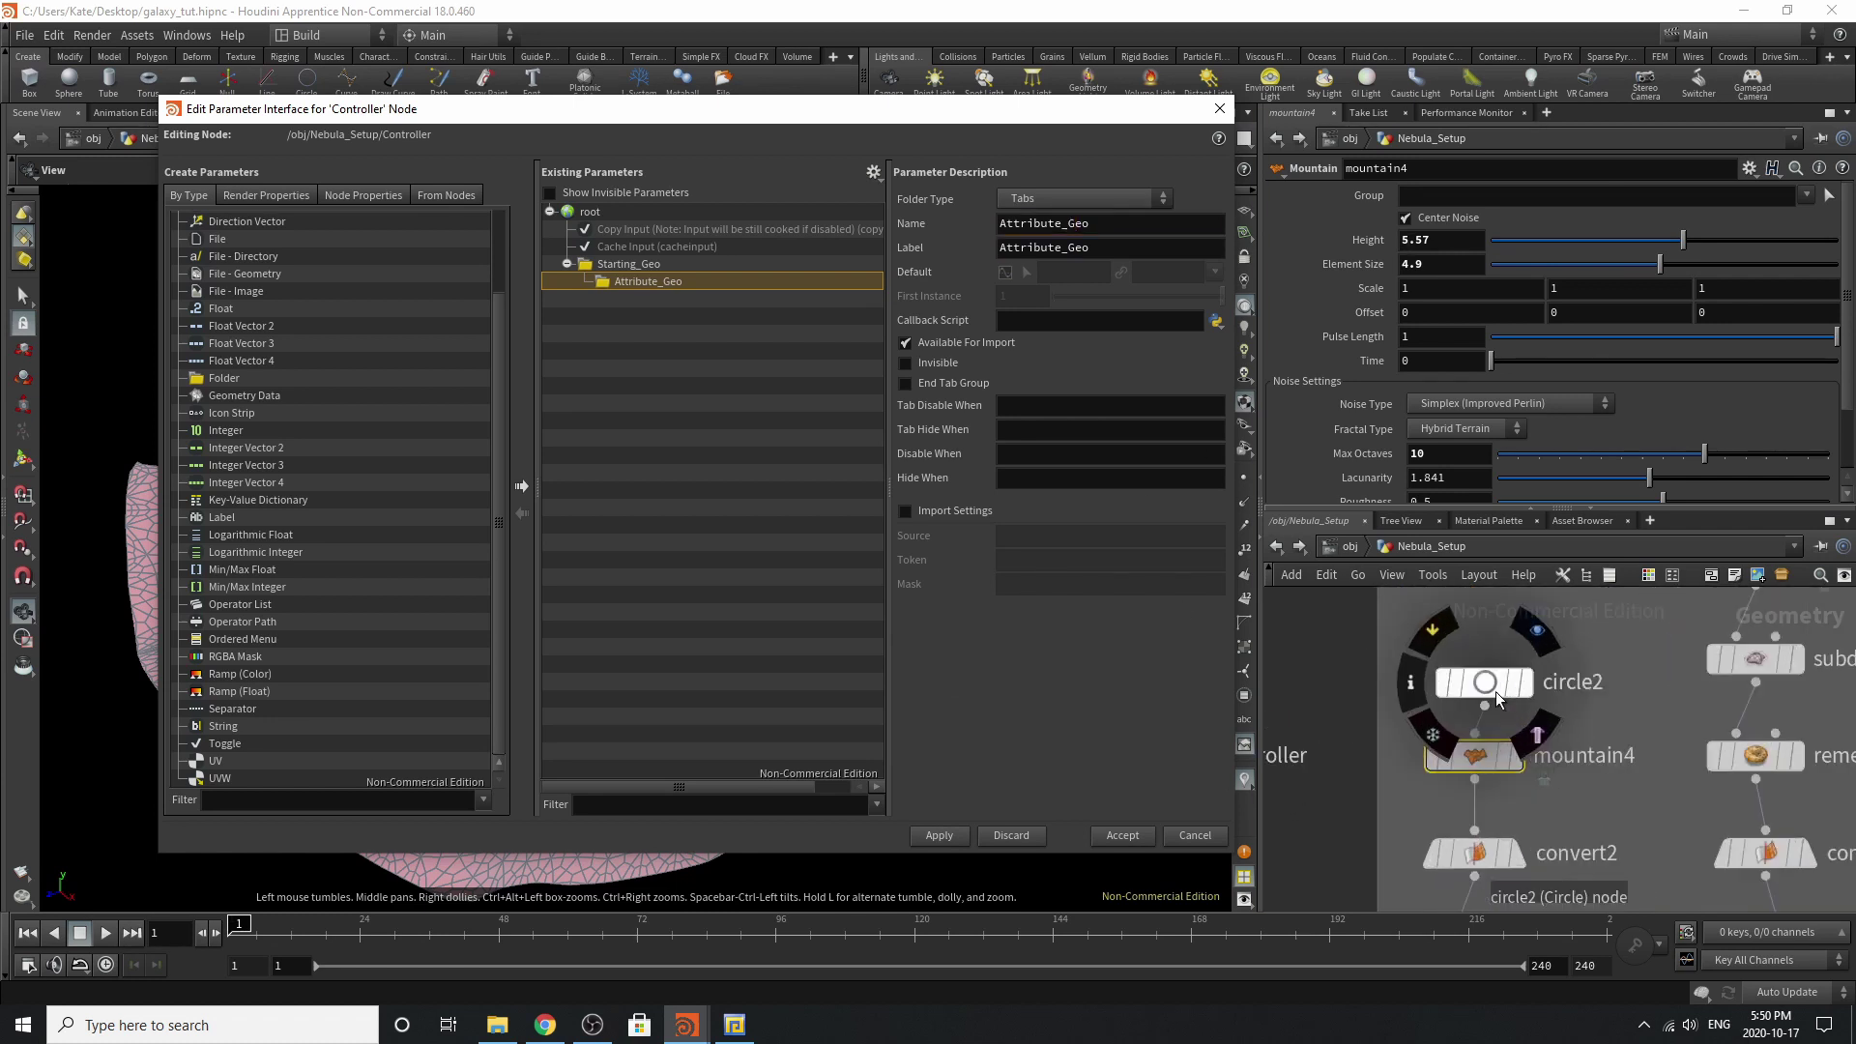
pyautogui.click(1492, 687)
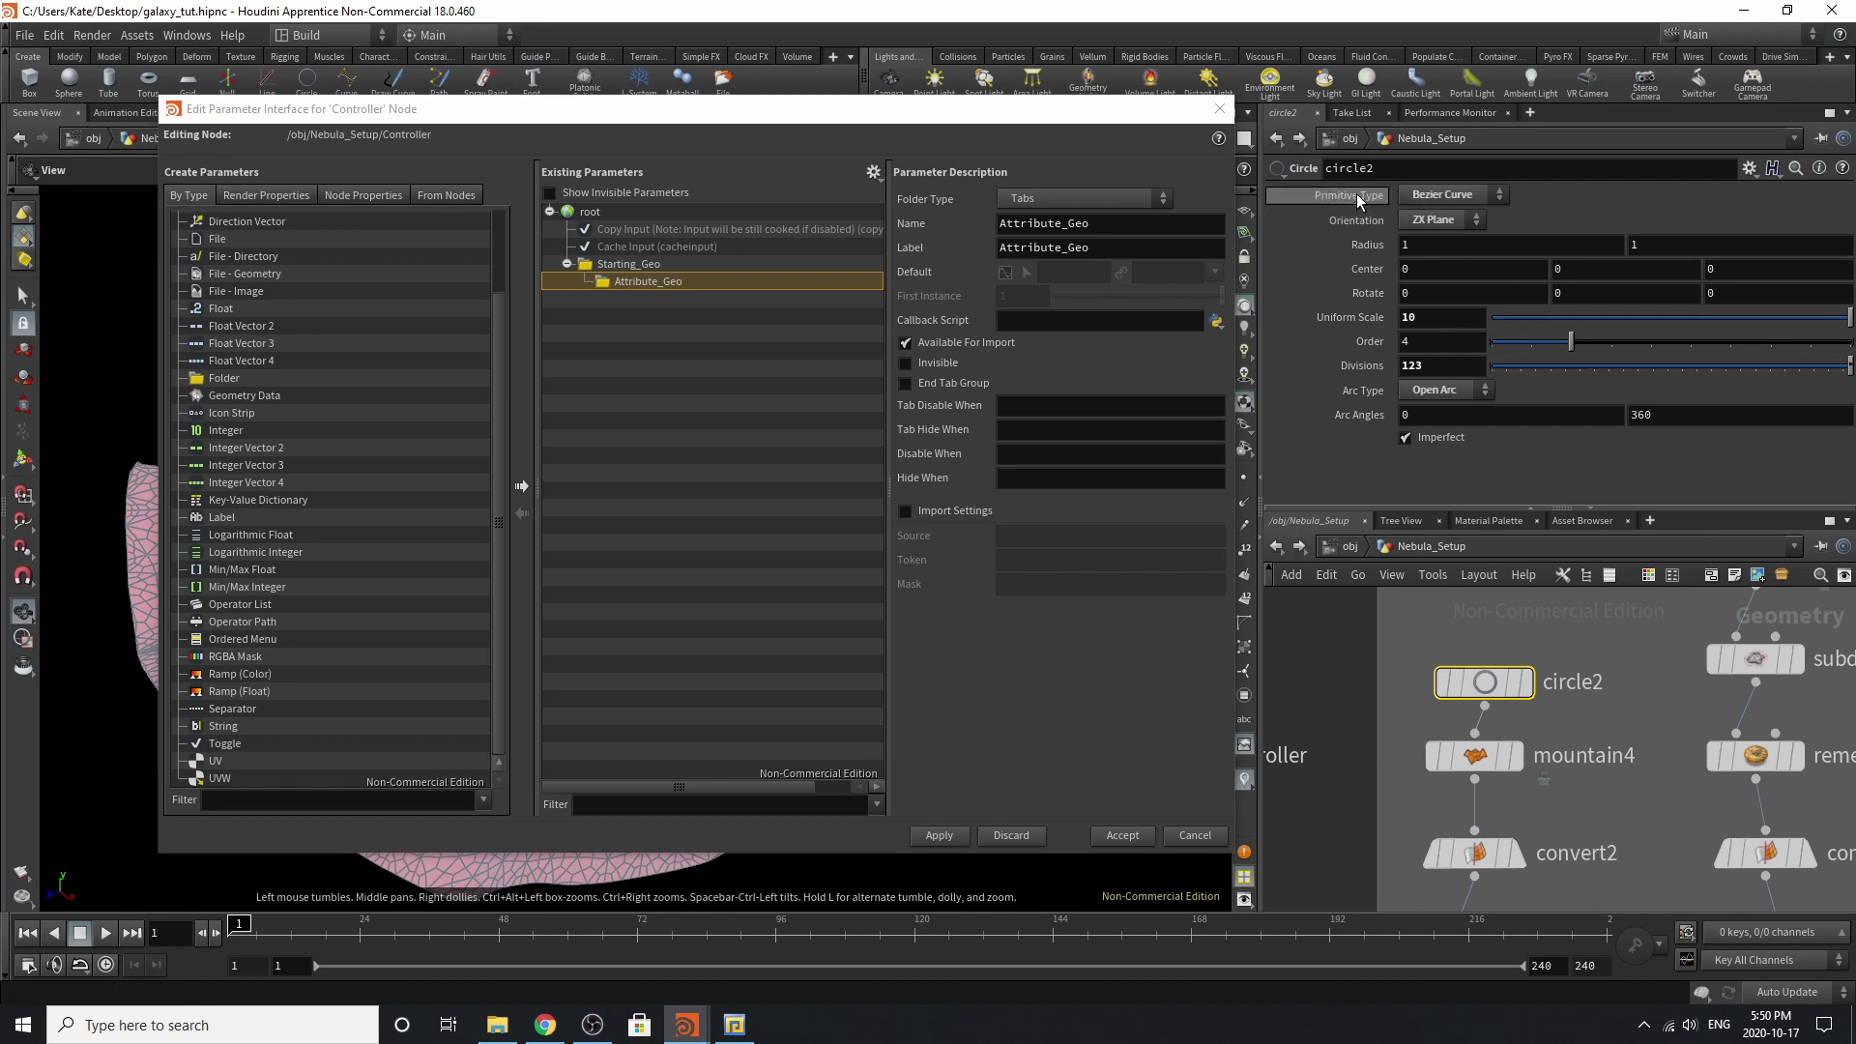
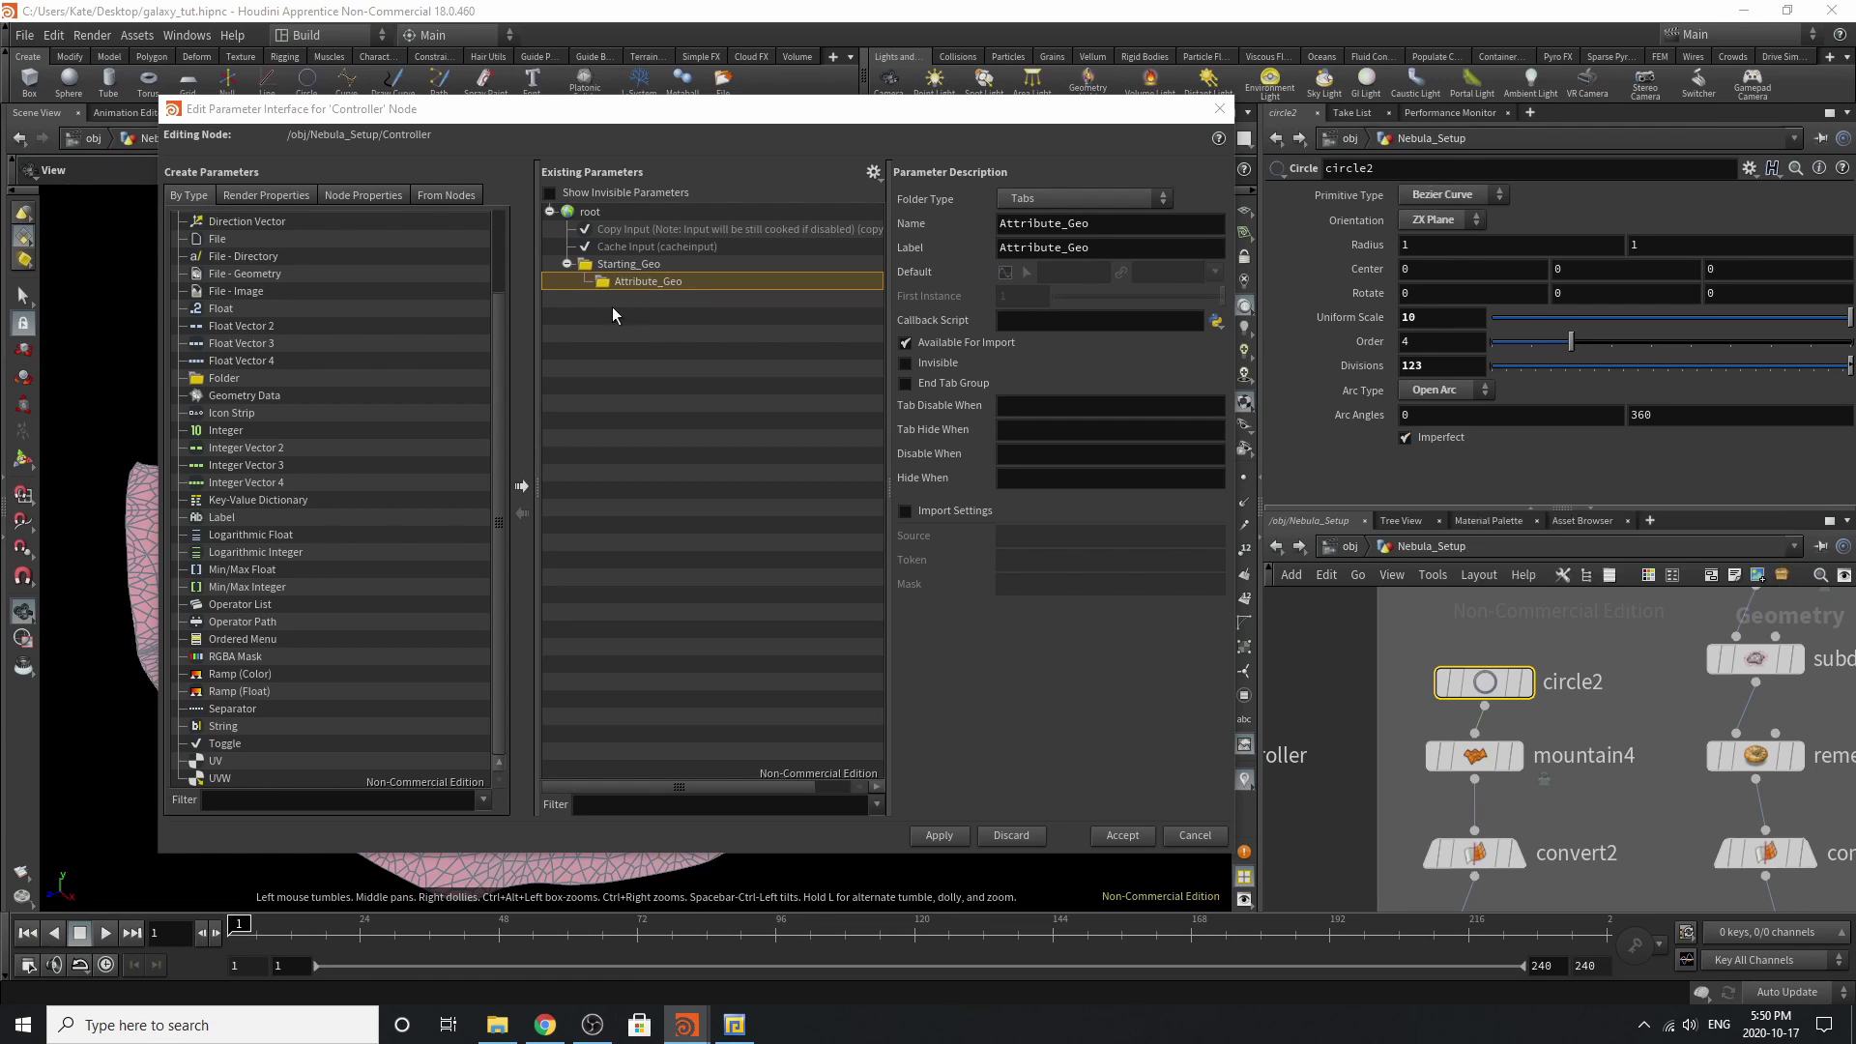
# Delete the nested Attribute_Geo folder from Starting_Geo.
pyautogui.click(646, 290)
pyautogui.click(652, 281)
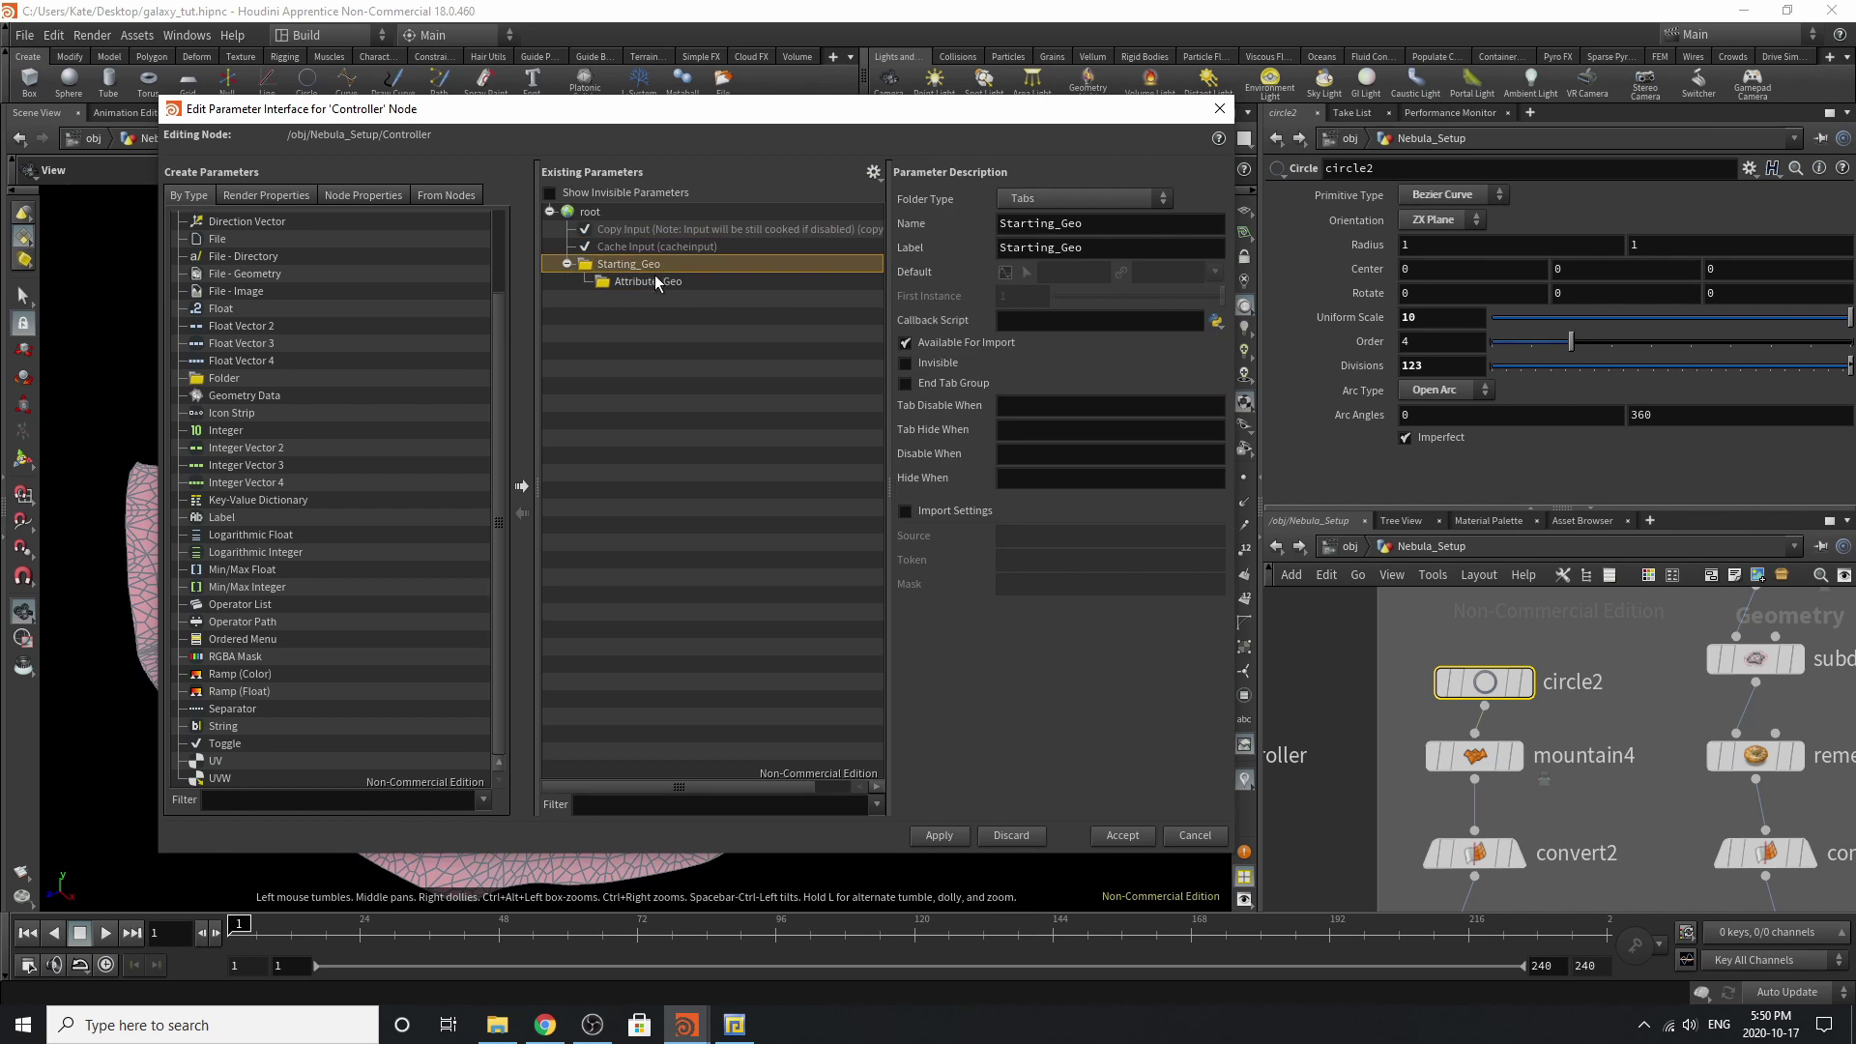
pyautogui.rightClick(647, 288)
pyautogui.click(712, 346)
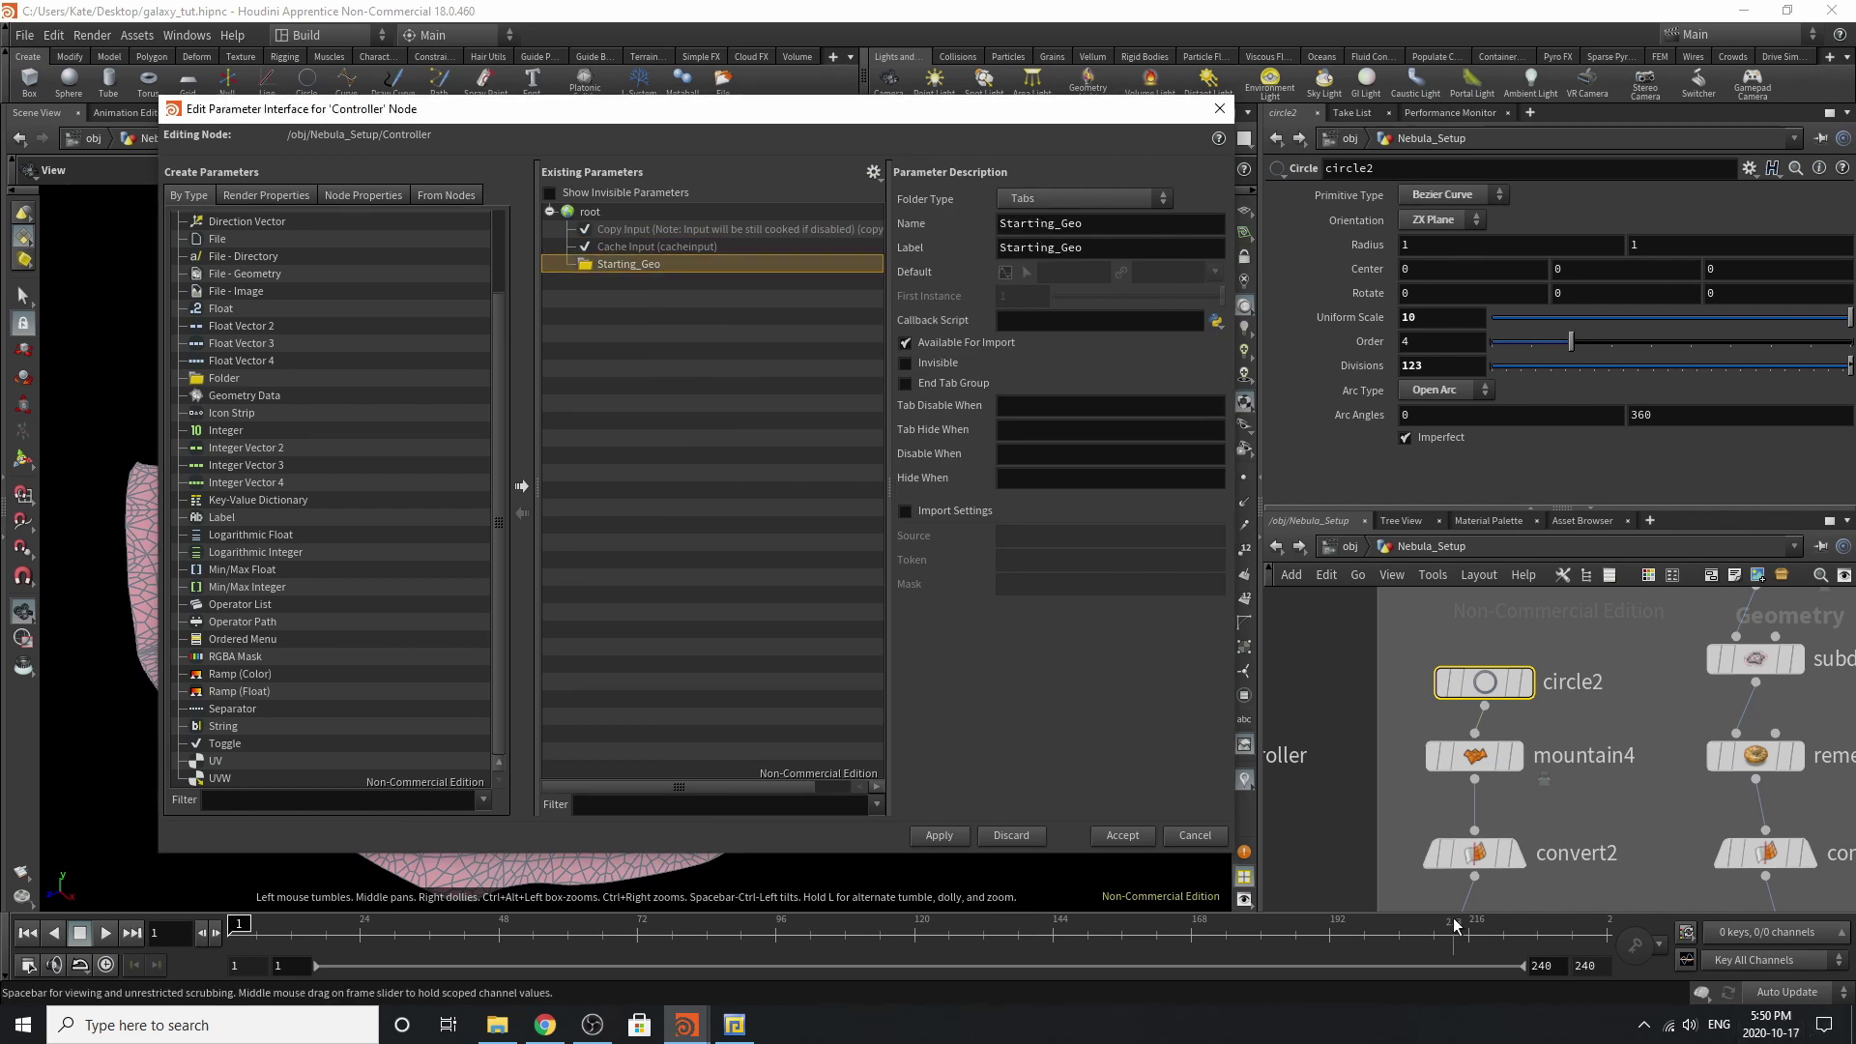
# Add circle2's Radius, Uniform Scale and Divisions parameters to the Starting_Geo folder.
pyautogui.moveTo(1611, 641); pyautogui.dragTo(1551, 719, button='middle')
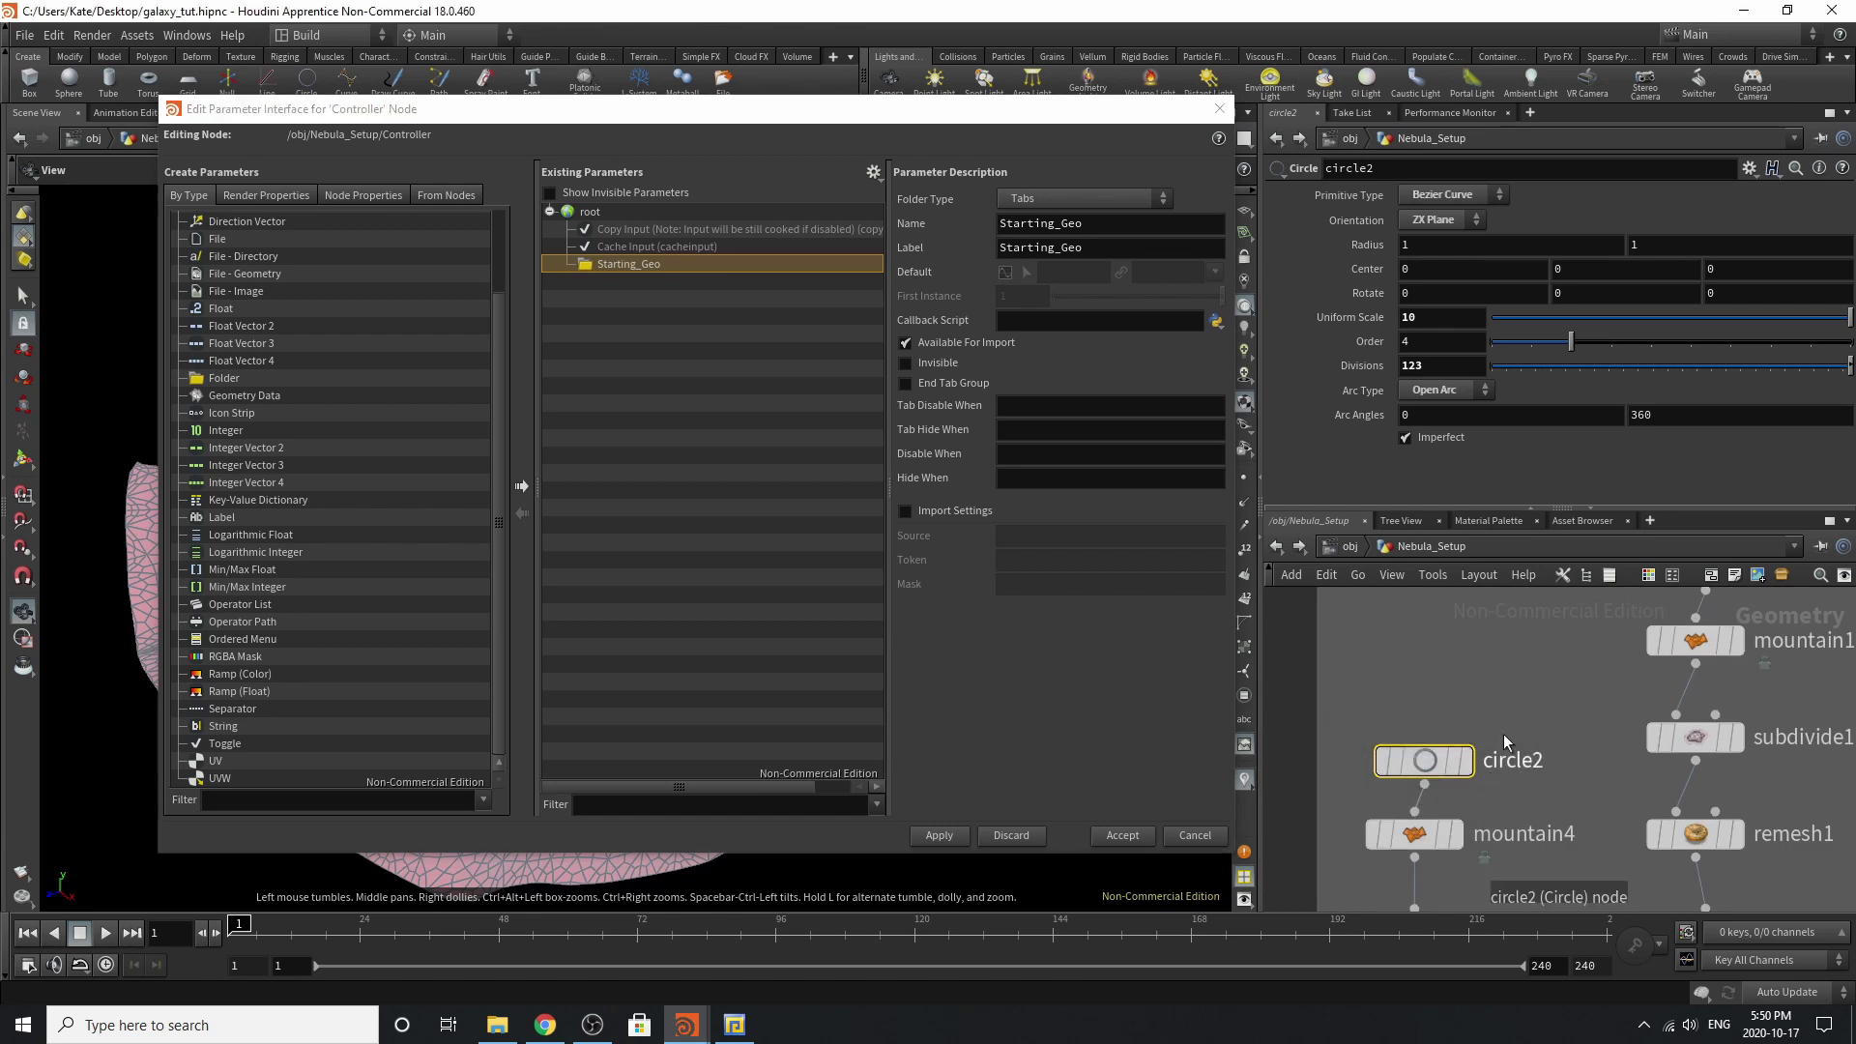
pyautogui.moveTo(1367, 321); pyautogui.dragTo(619, 265)
pyautogui.moveTo(1266, 368); pyautogui.dragTo(619, 263)
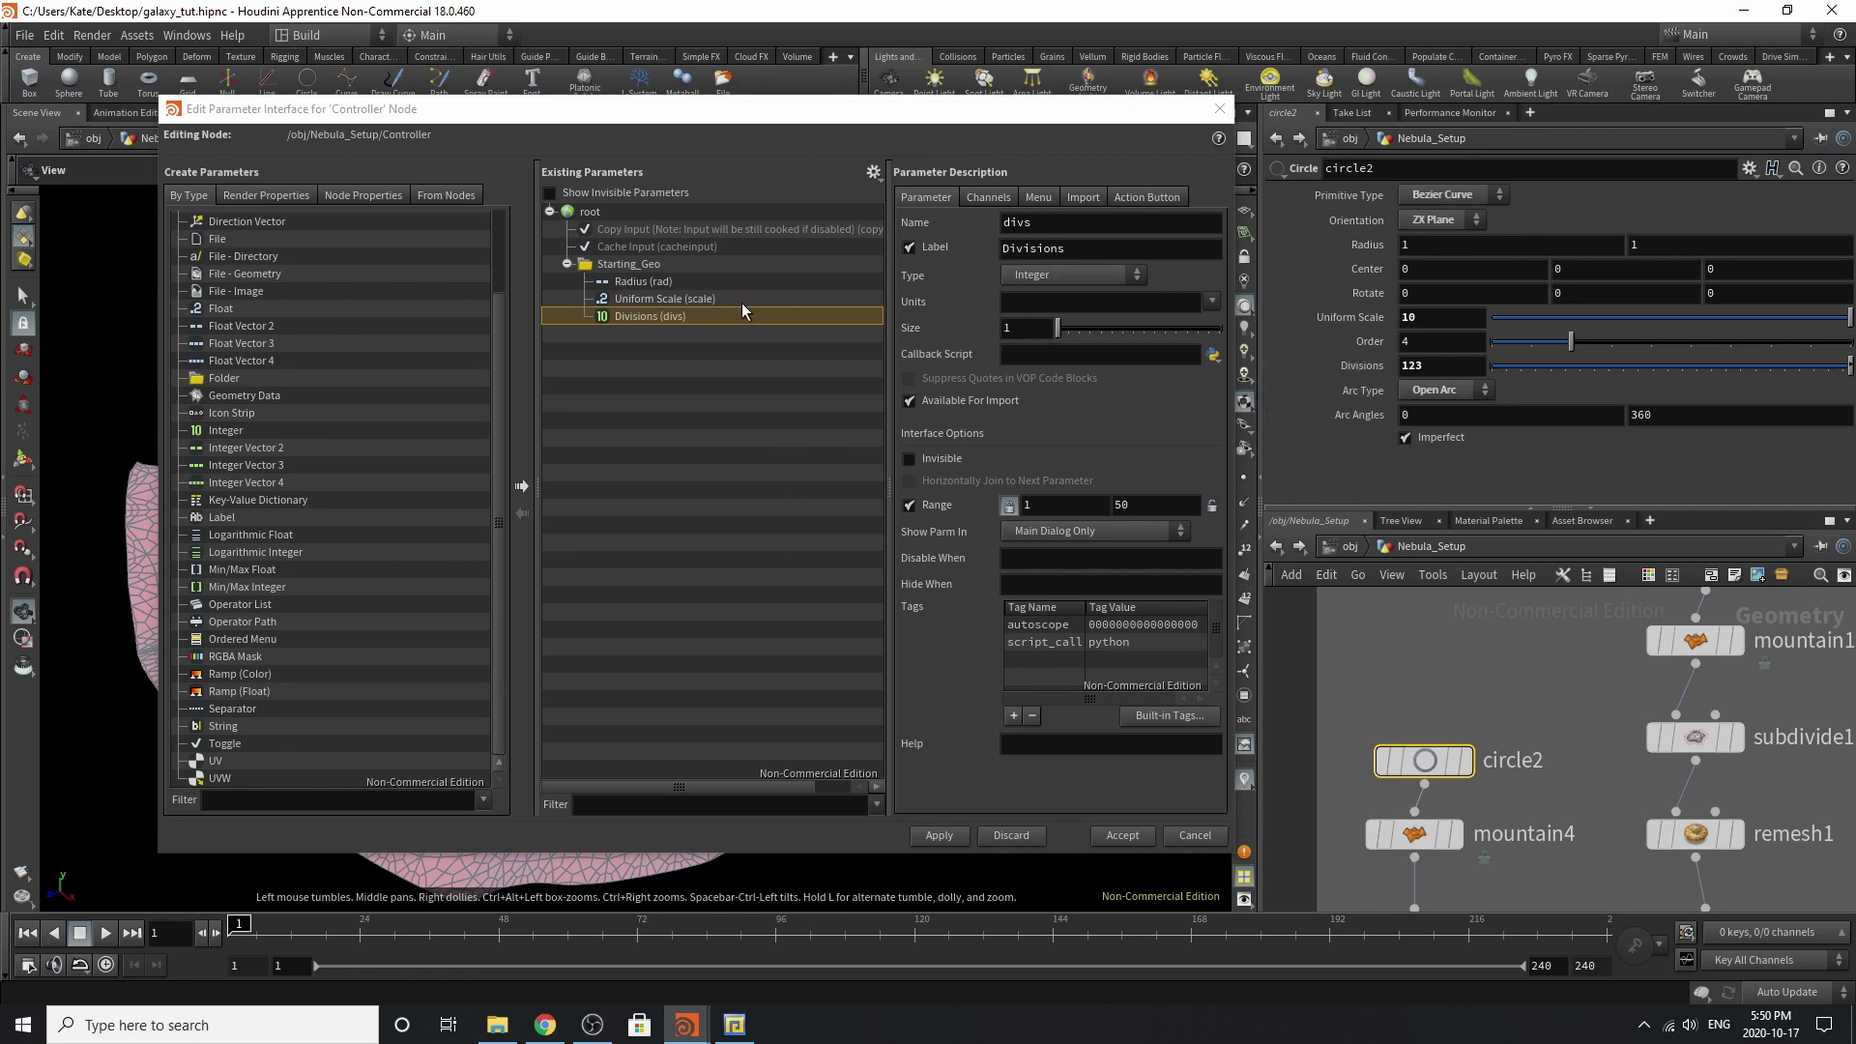
# Label the added Radius parameter Radius_circle and enter the same text as its name.
pyautogui.click(674, 282)
pyautogui.click(1119, 255)
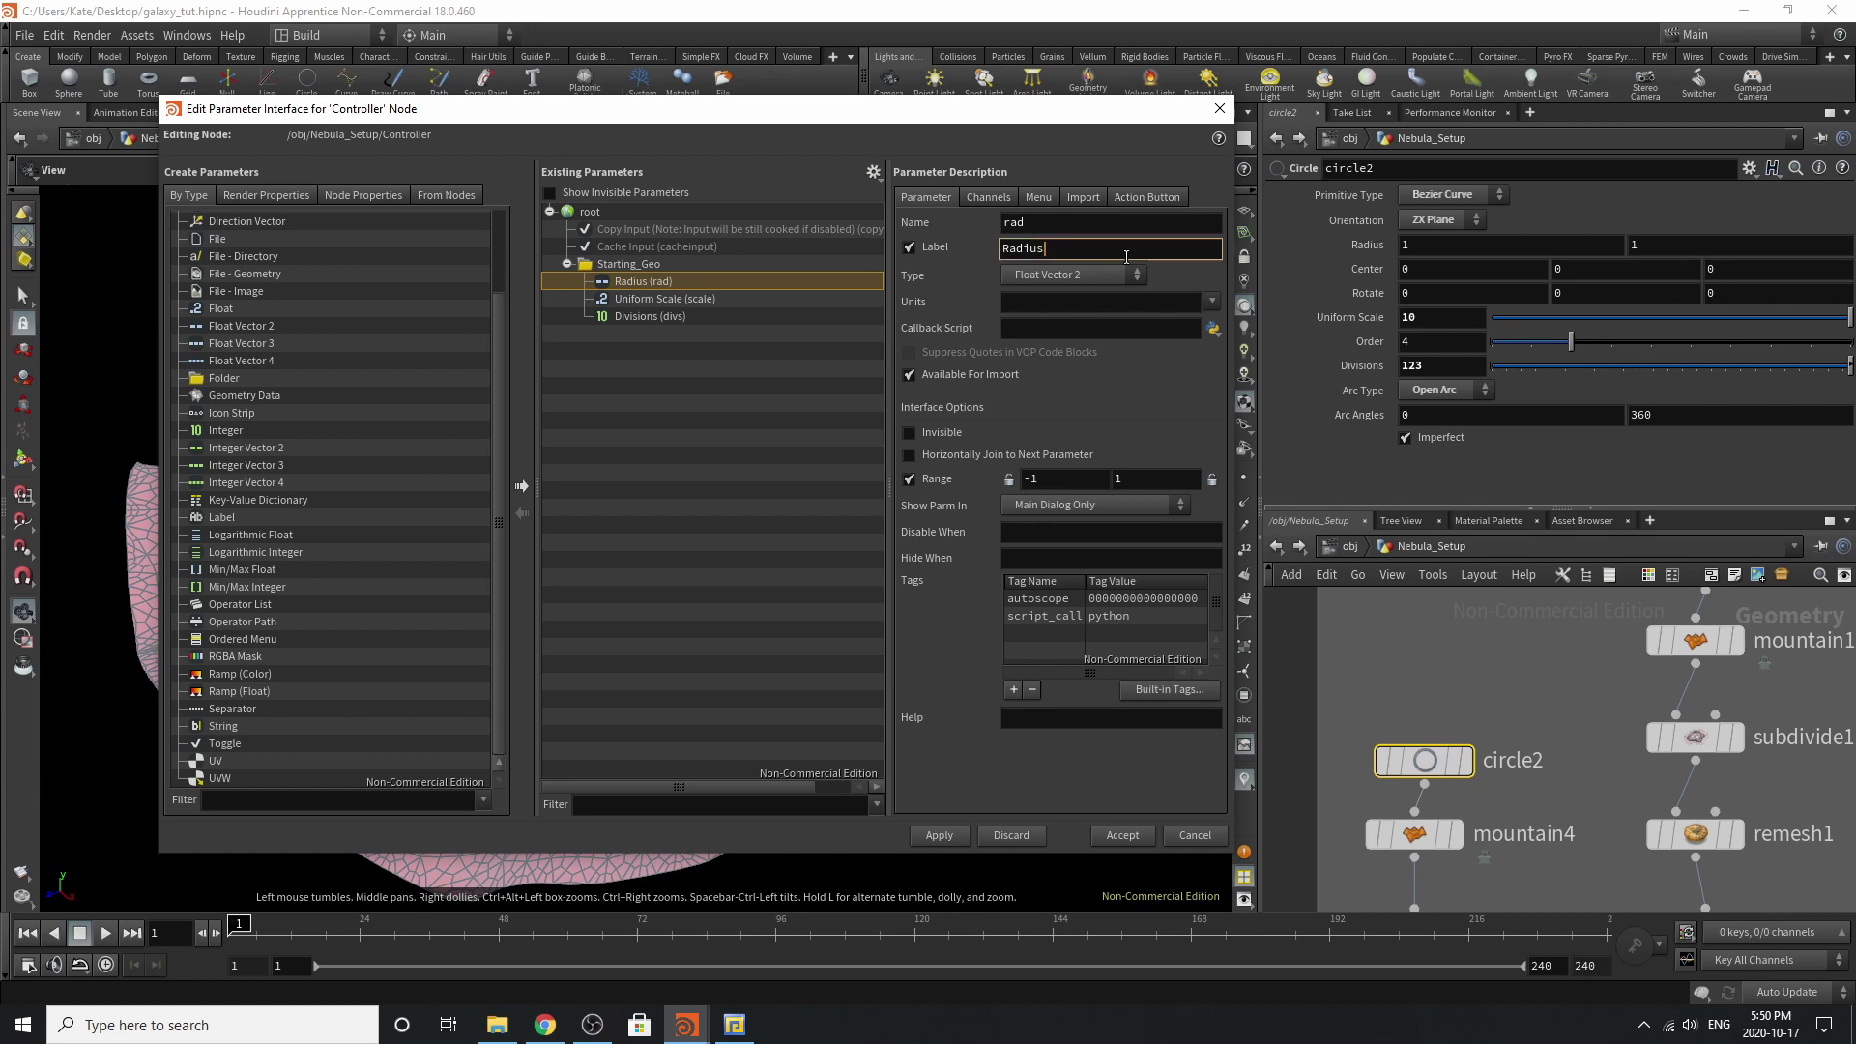
pyautogui.write('_circle')
pyautogui.press('Return')
pyautogui.hotkey('ctrl', 'c')
pyautogui.moveTo(1049, 222); pyautogui.dragTo(1003, 274)
pyautogui.hotkey('ctrl', 'v')
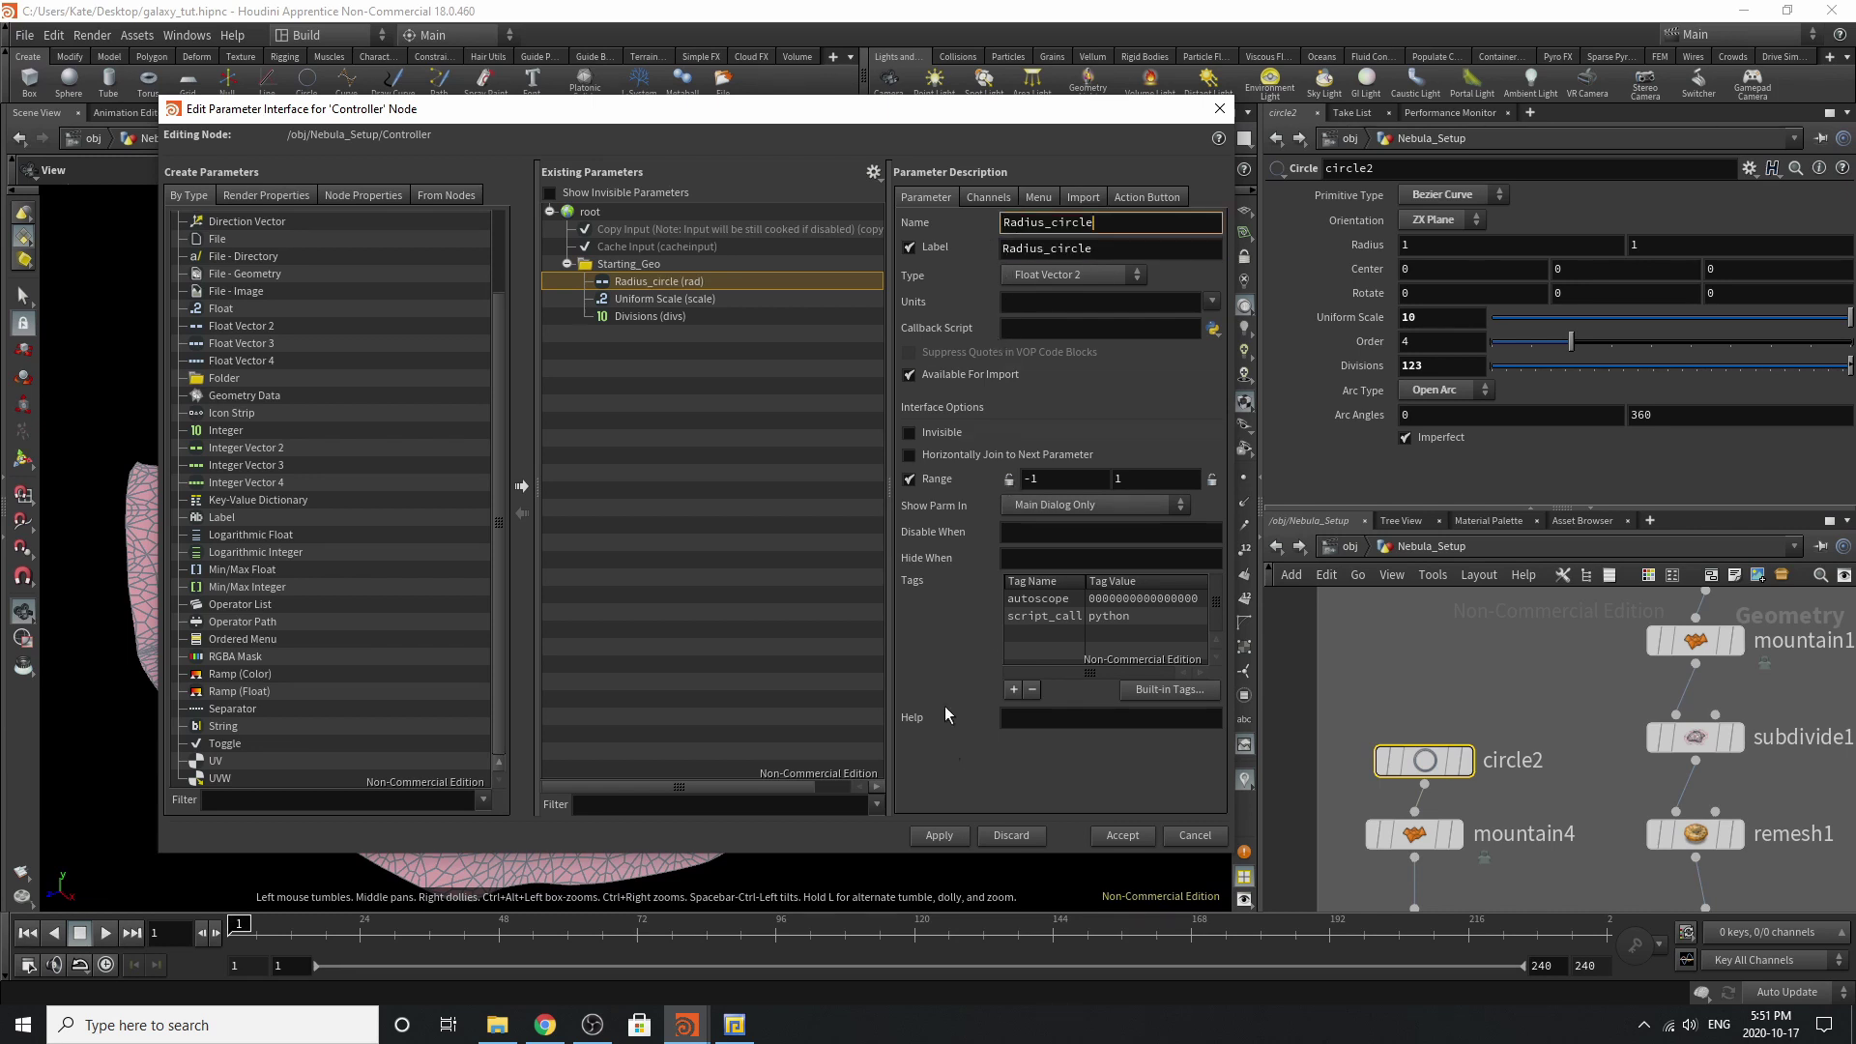
# Set the Uniform Scale parameter's label to Uniform Scale_Circle and its name to Uniform_Scale_Circle.
pyautogui.click(803, 298)
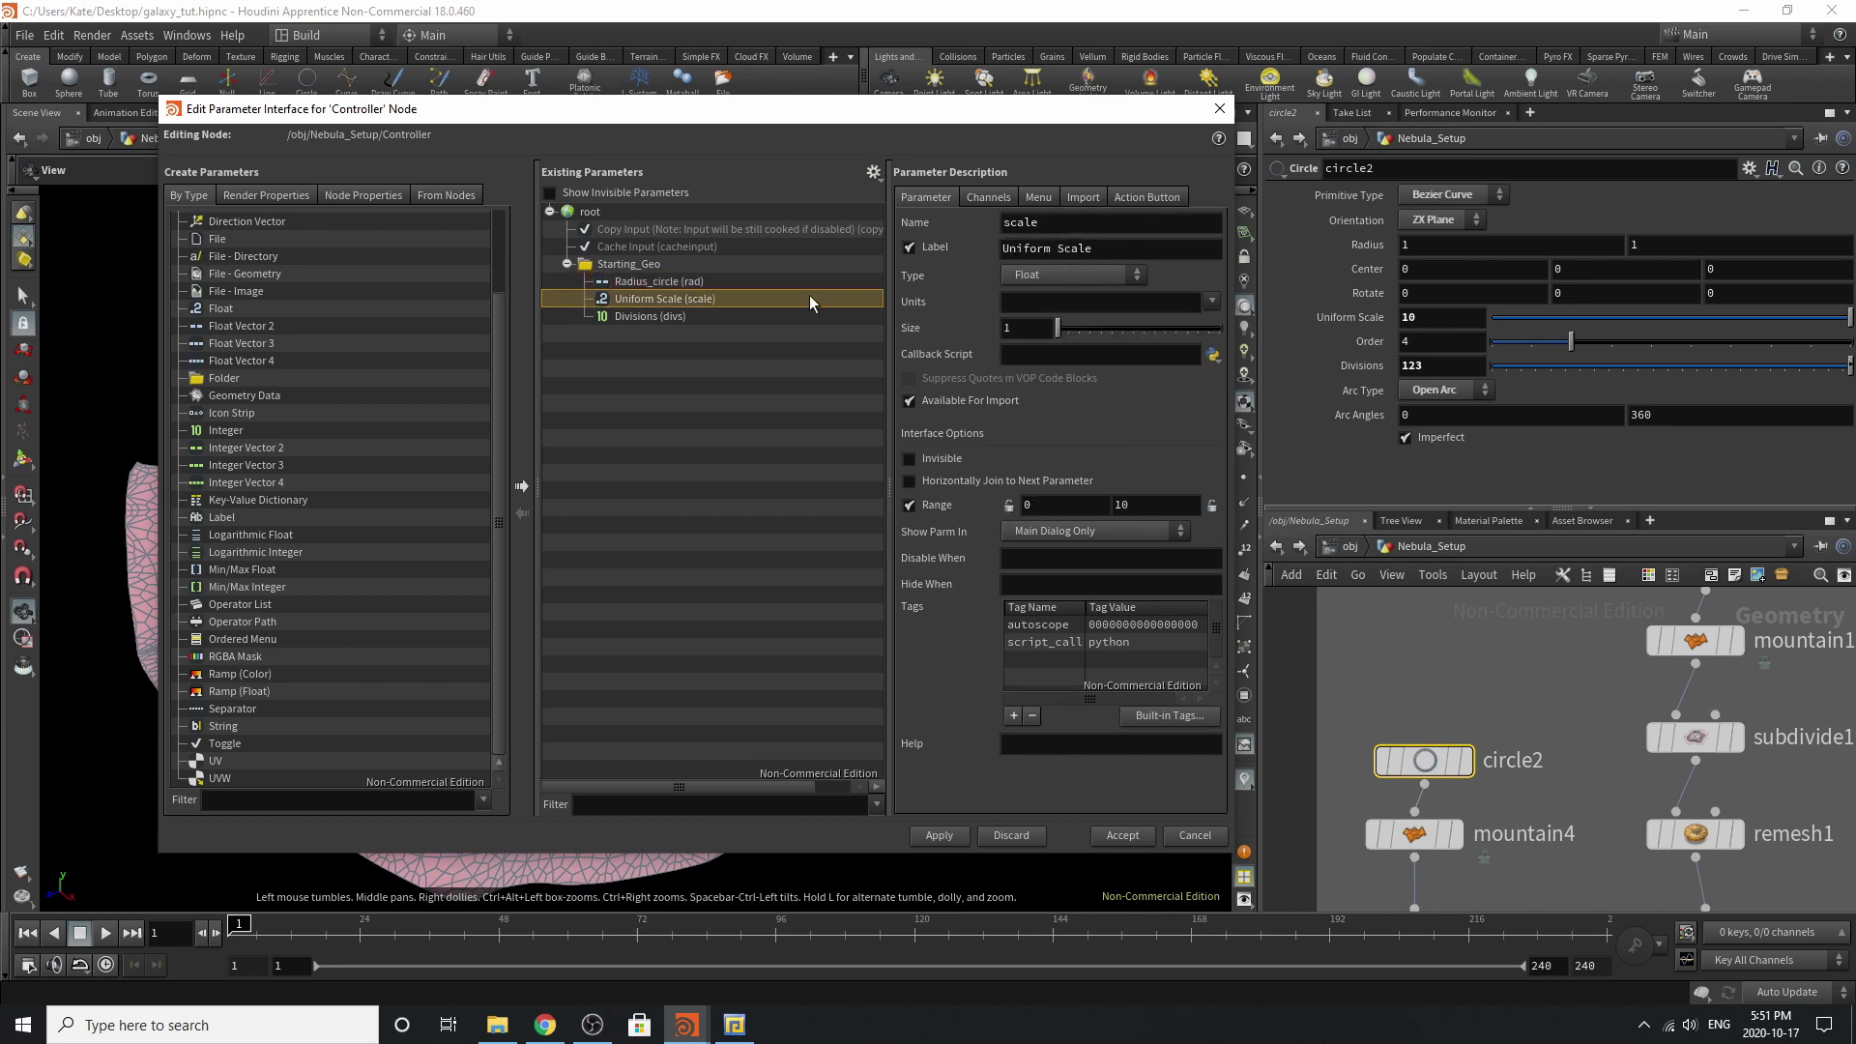
pyautogui.click(1121, 254)
pyautogui.write('_Circle')
pyautogui.moveTo(1176, 248); pyautogui.dragTo(815, 242)
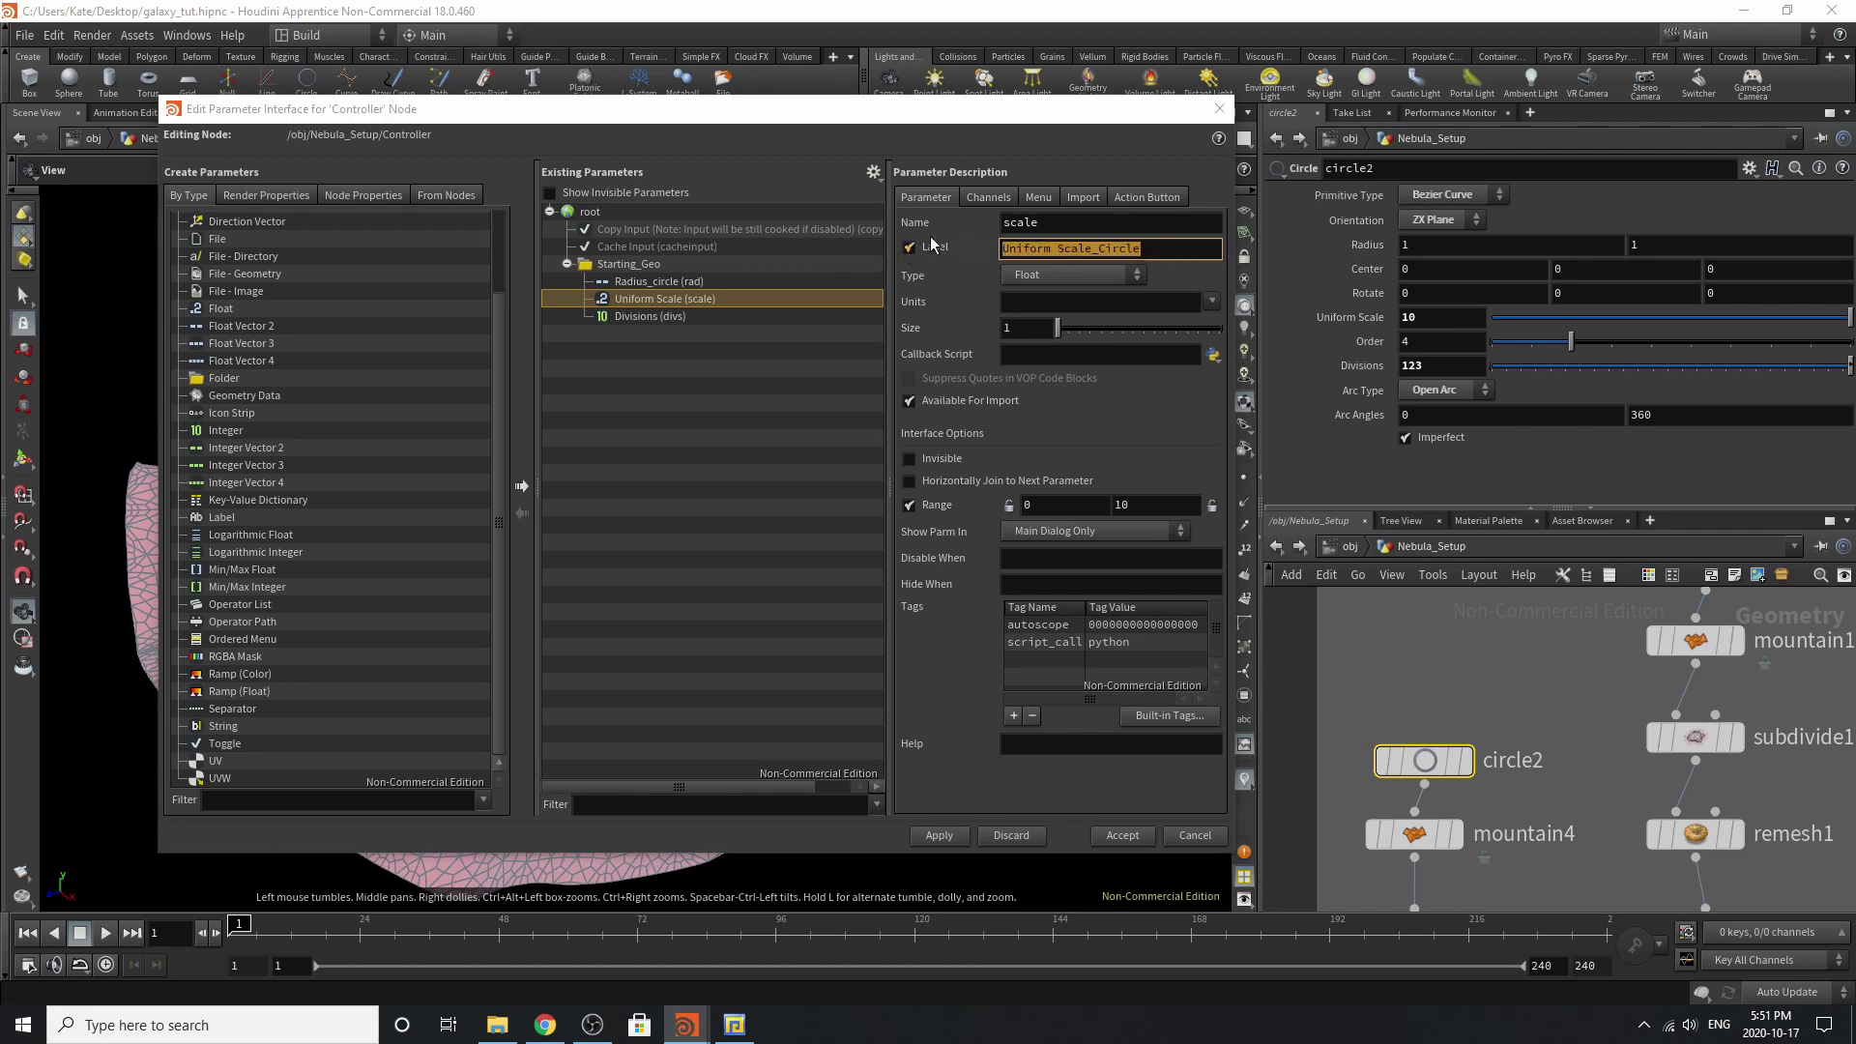
pyautogui.doubleClick(1007, 226)
pyautogui.write('Uniform_Scale_Circle')
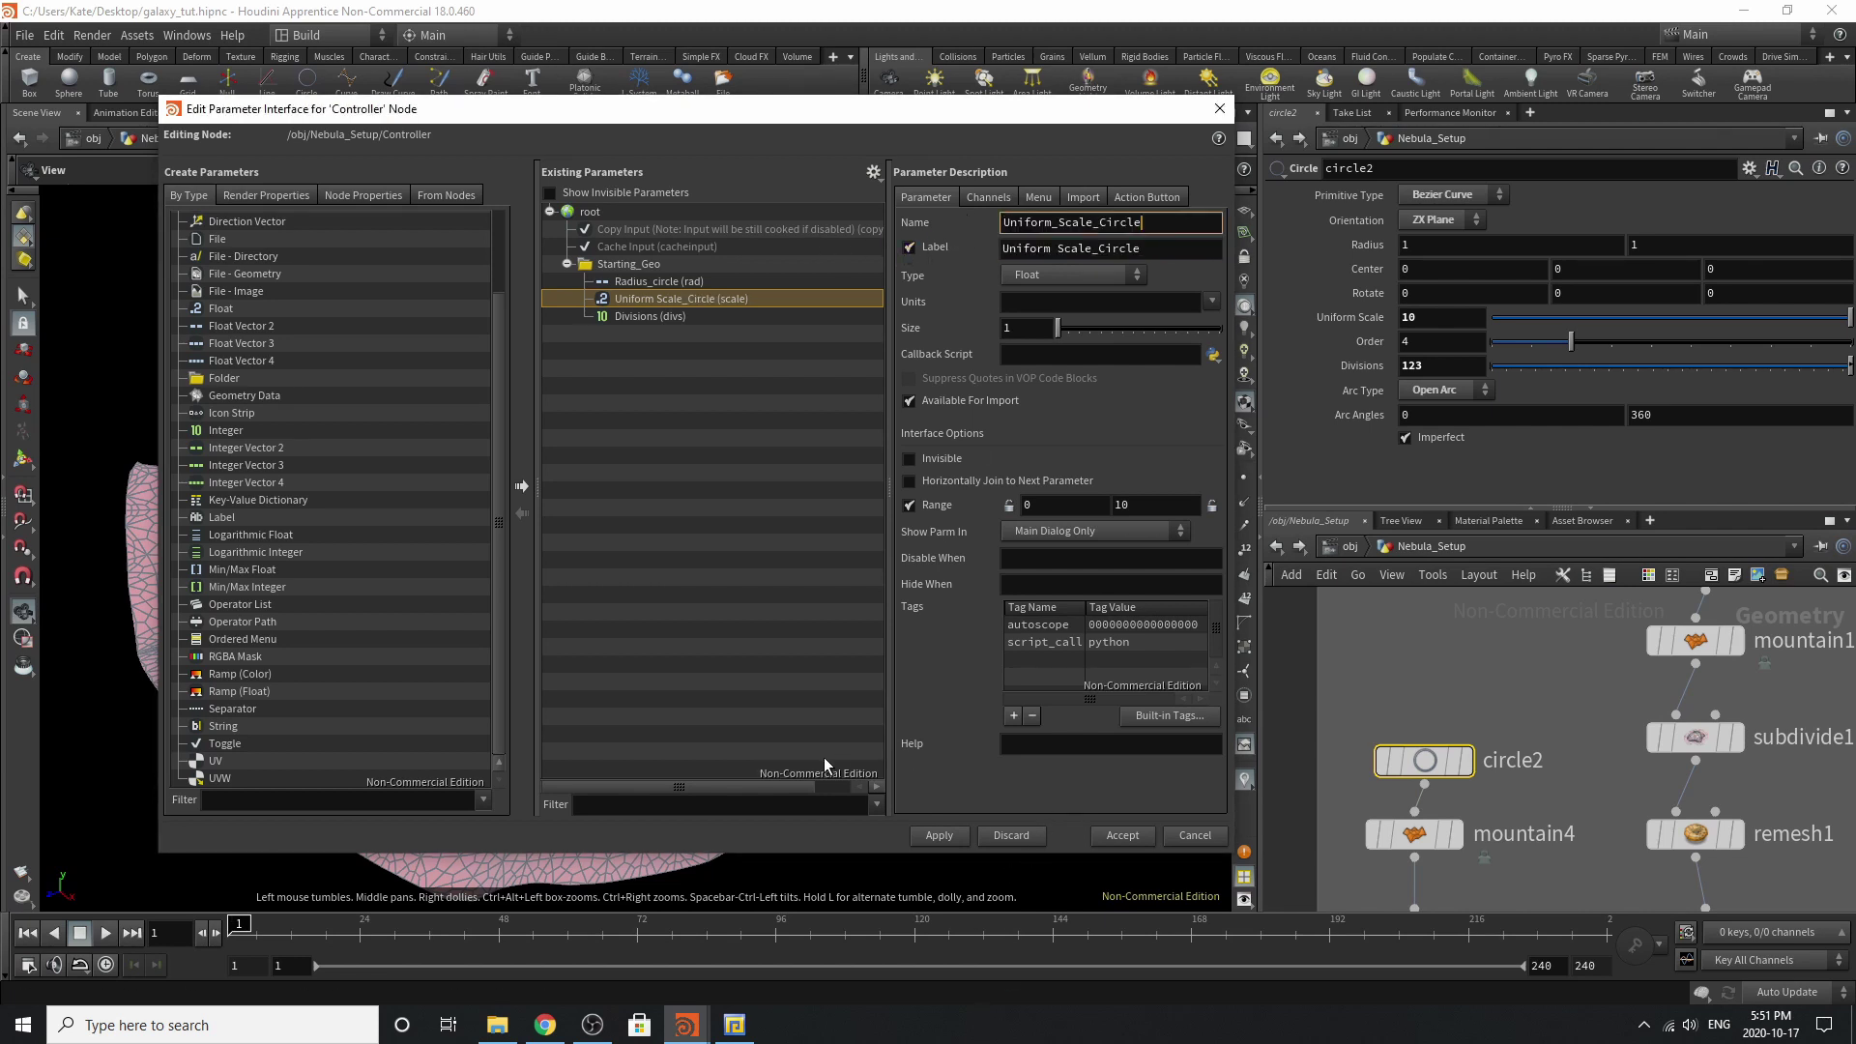
pyautogui.click(937, 634)
# Set the Divisions parameter's label and name to Divisions_circle and apply the interface changes.
pyautogui.click(707, 315)
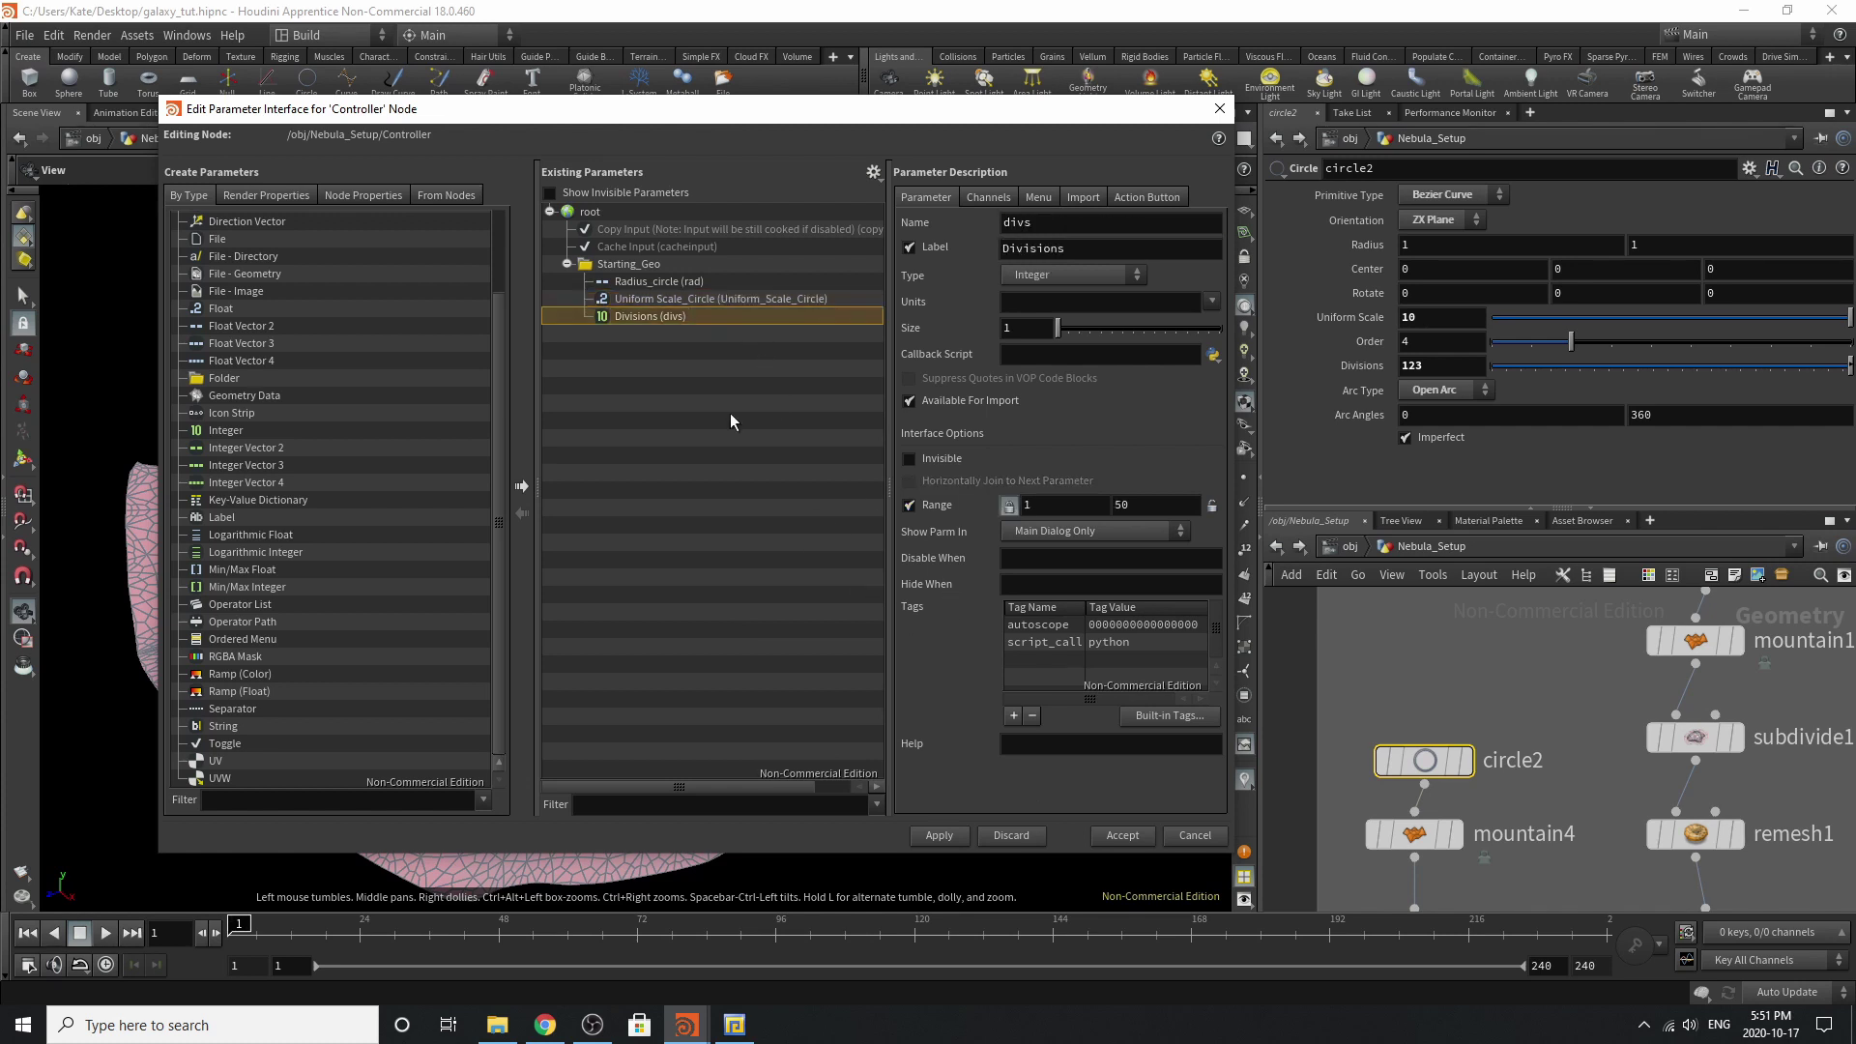
pyautogui.click(1129, 248)
pyautogui.write('_circle')
pyautogui.press('Return')
pyautogui.hotkey('ctrl', 'c')
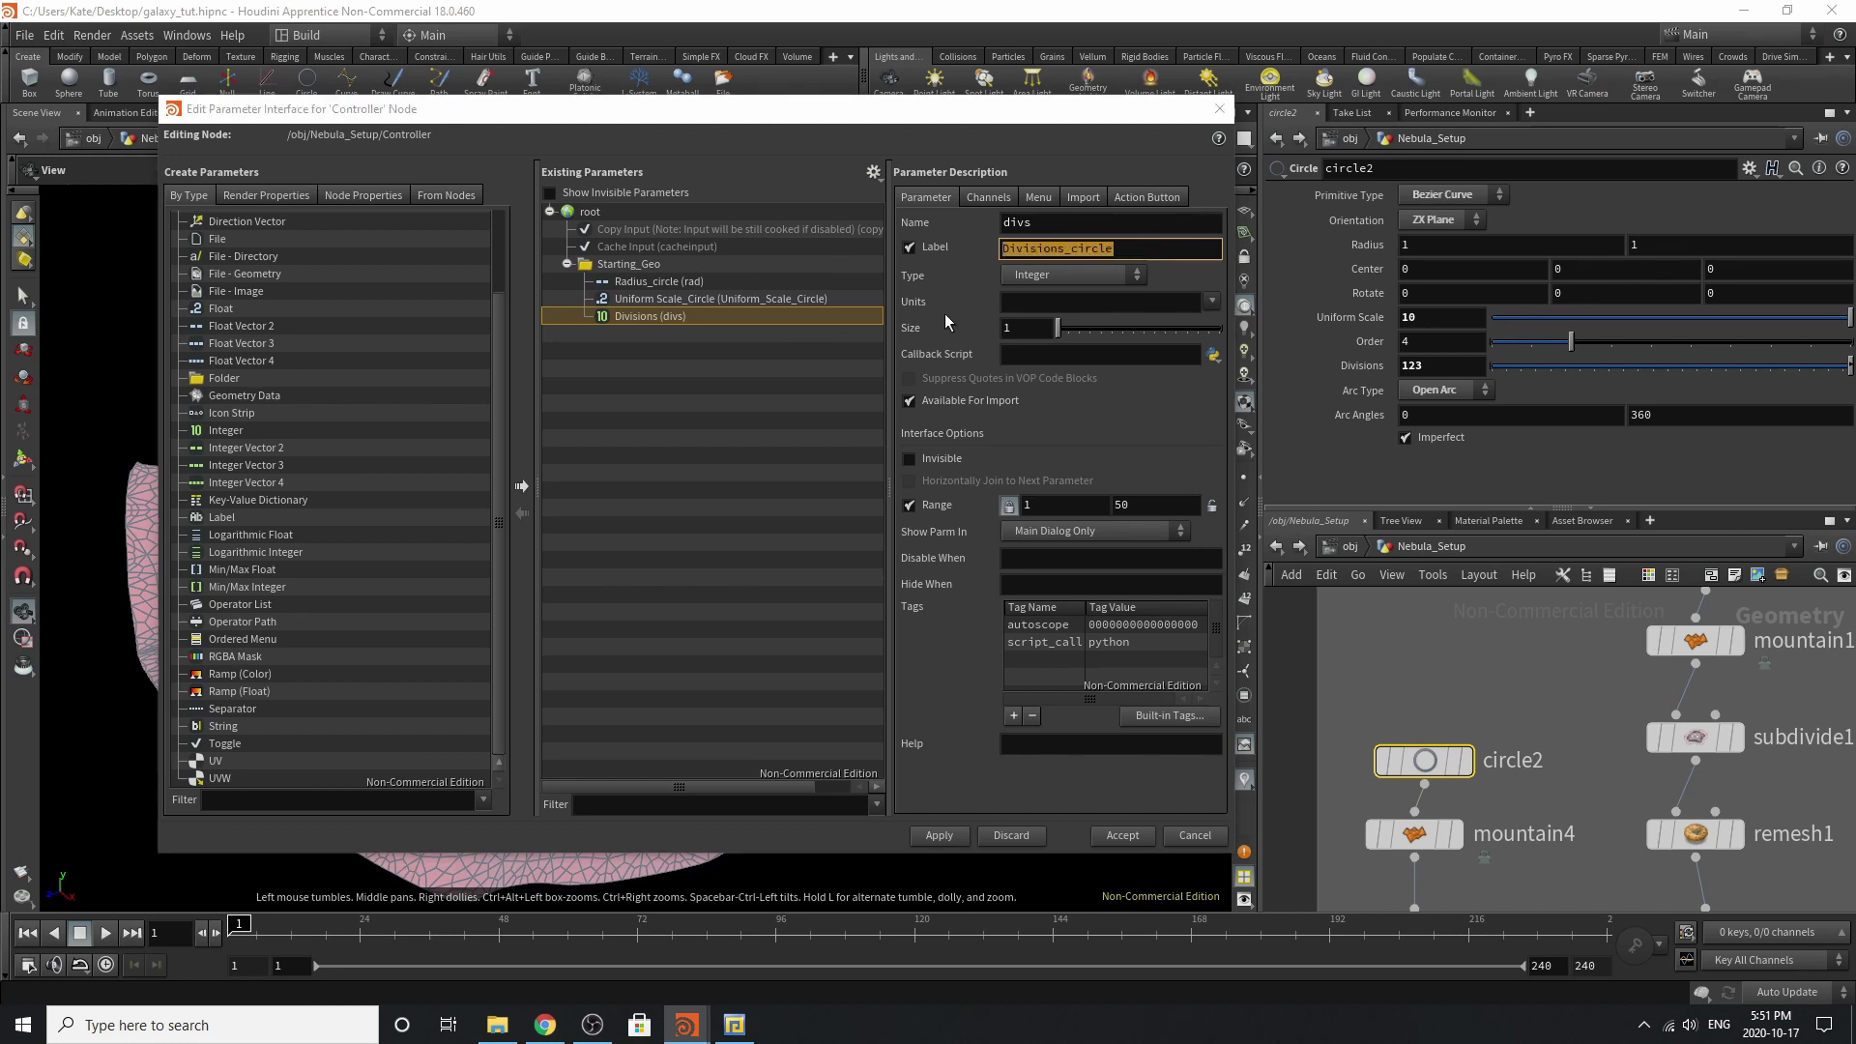
pyautogui.moveTo(1049, 227); pyautogui.dragTo(945, 277)
pyautogui.hotkey('ctrl', 'v')
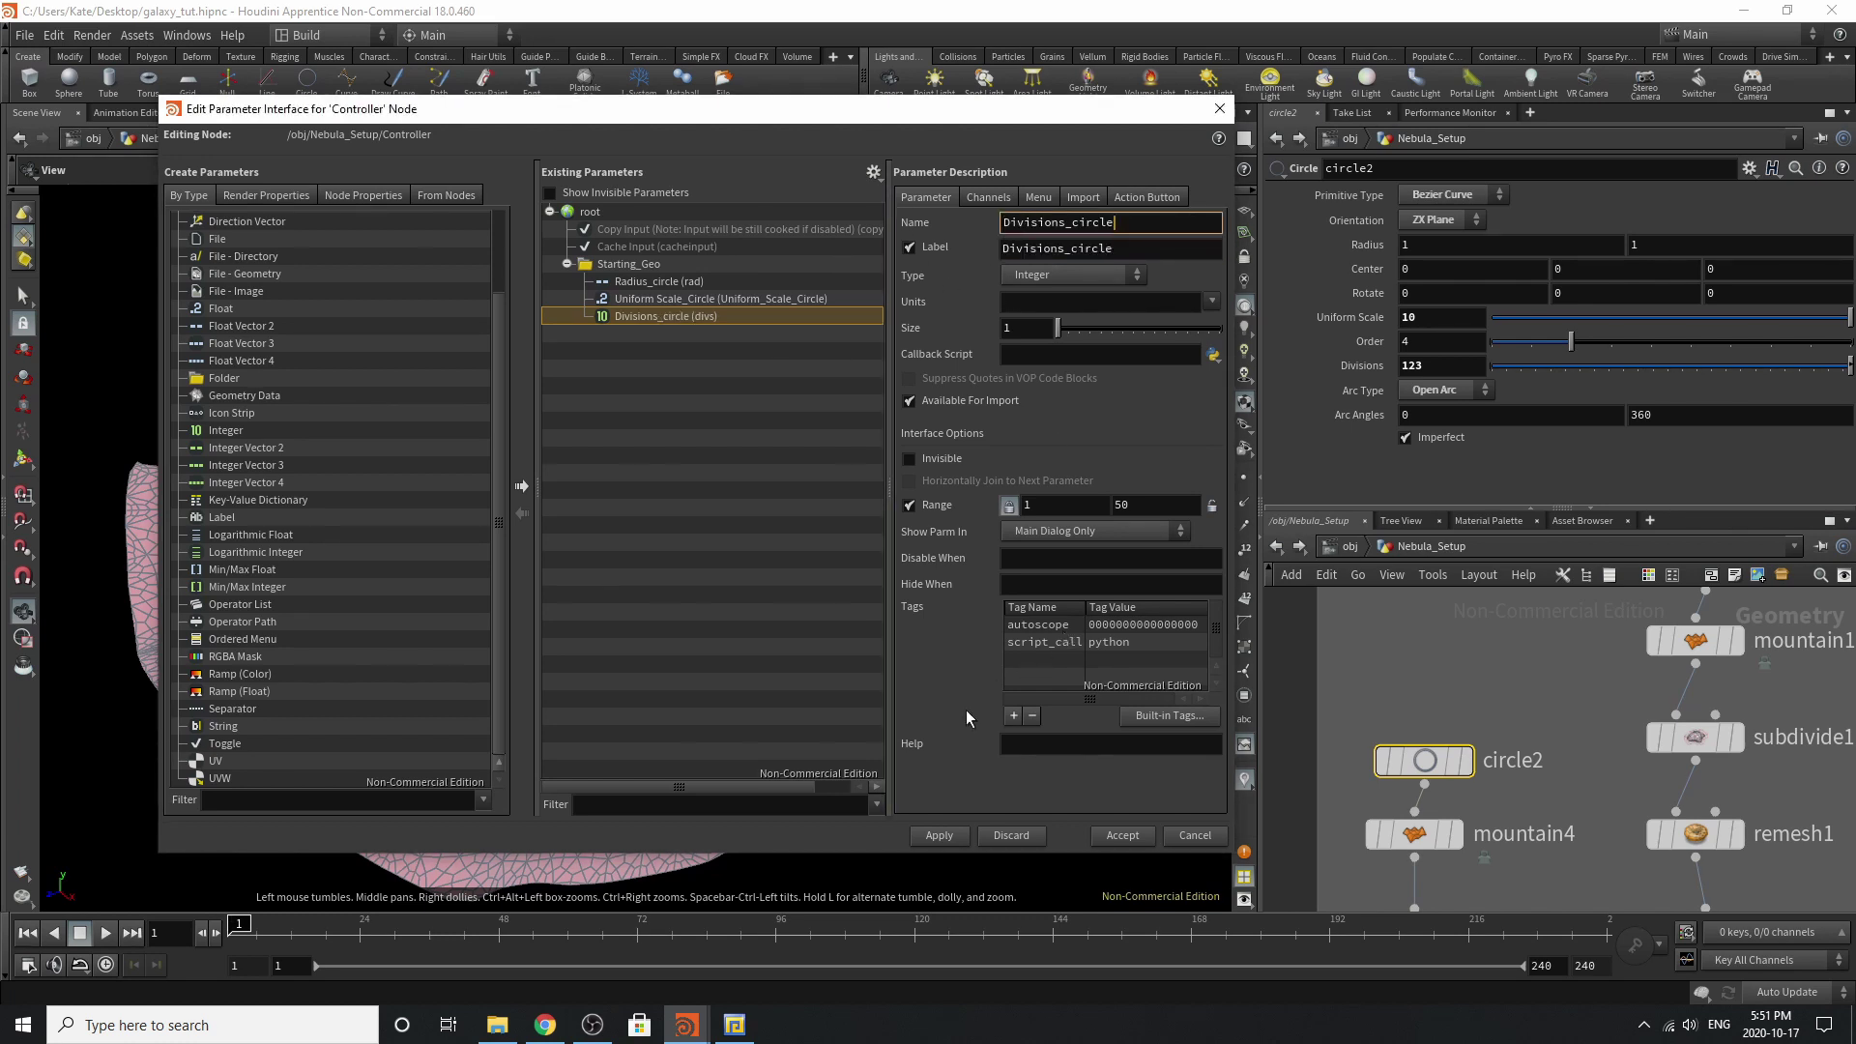
pyautogui.click(965, 712)
pyautogui.click(934, 834)
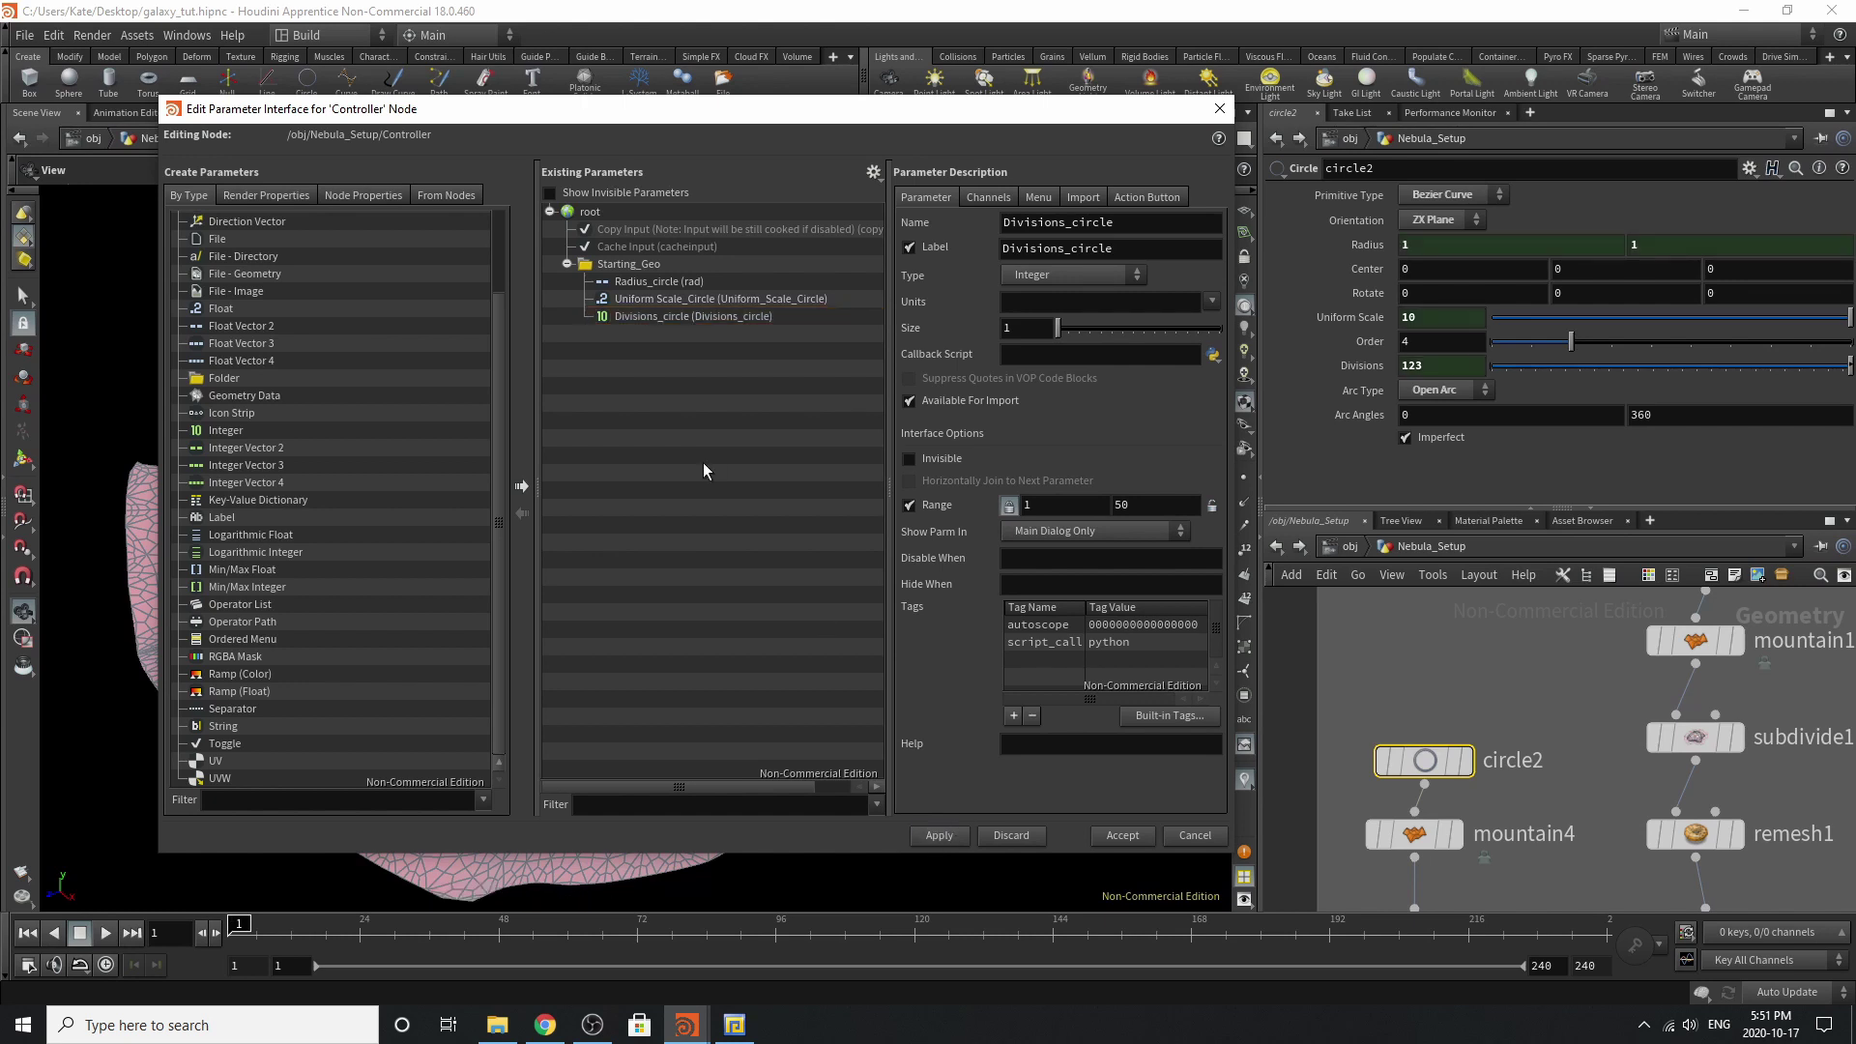
# Add a separator to the Starting_Geo folder below the Divisions_circle parameter.
pyautogui.moveTo(198, 712); pyautogui.dragTo(680, 275)
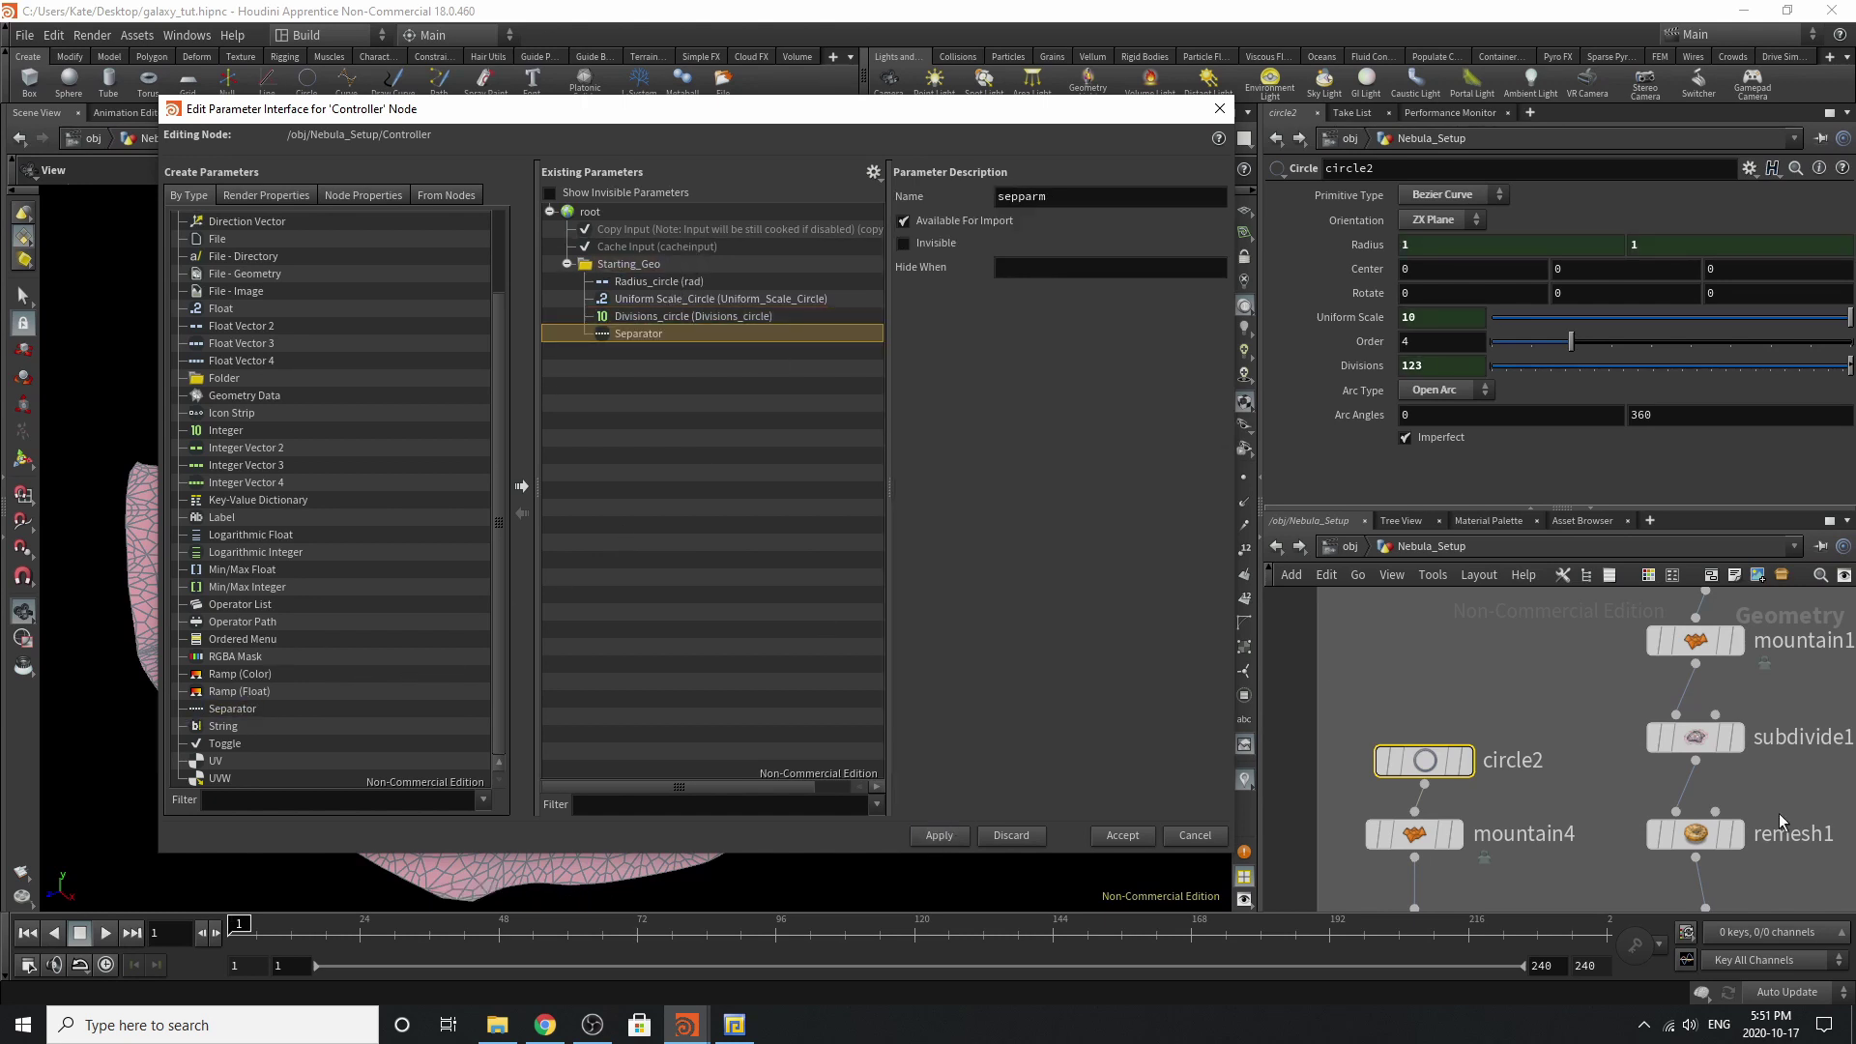
pyautogui.scroll(-3, 1519, 755)
pyautogui.scroll(3, 1470, 665)
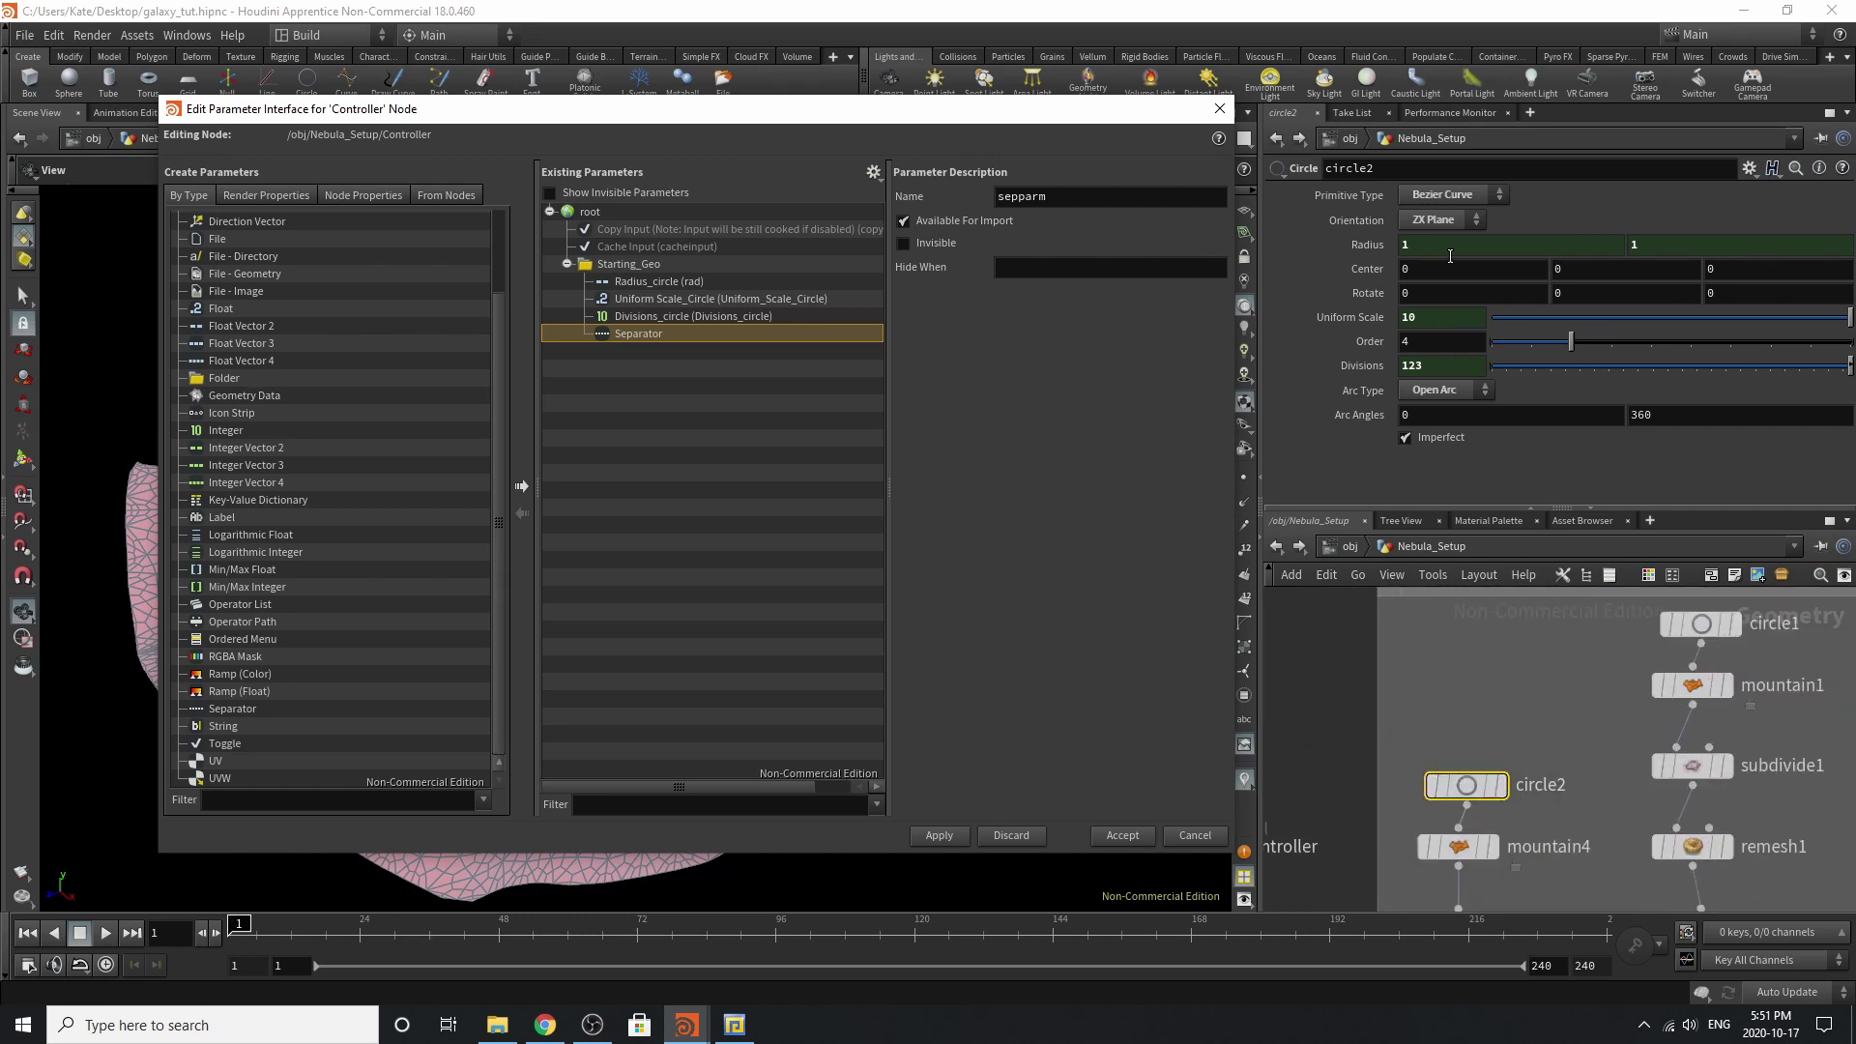
# Copy circle2's Radius parameter and paste it as relative references onto circle1's Radius.
pyautogui.click(1349, 257)
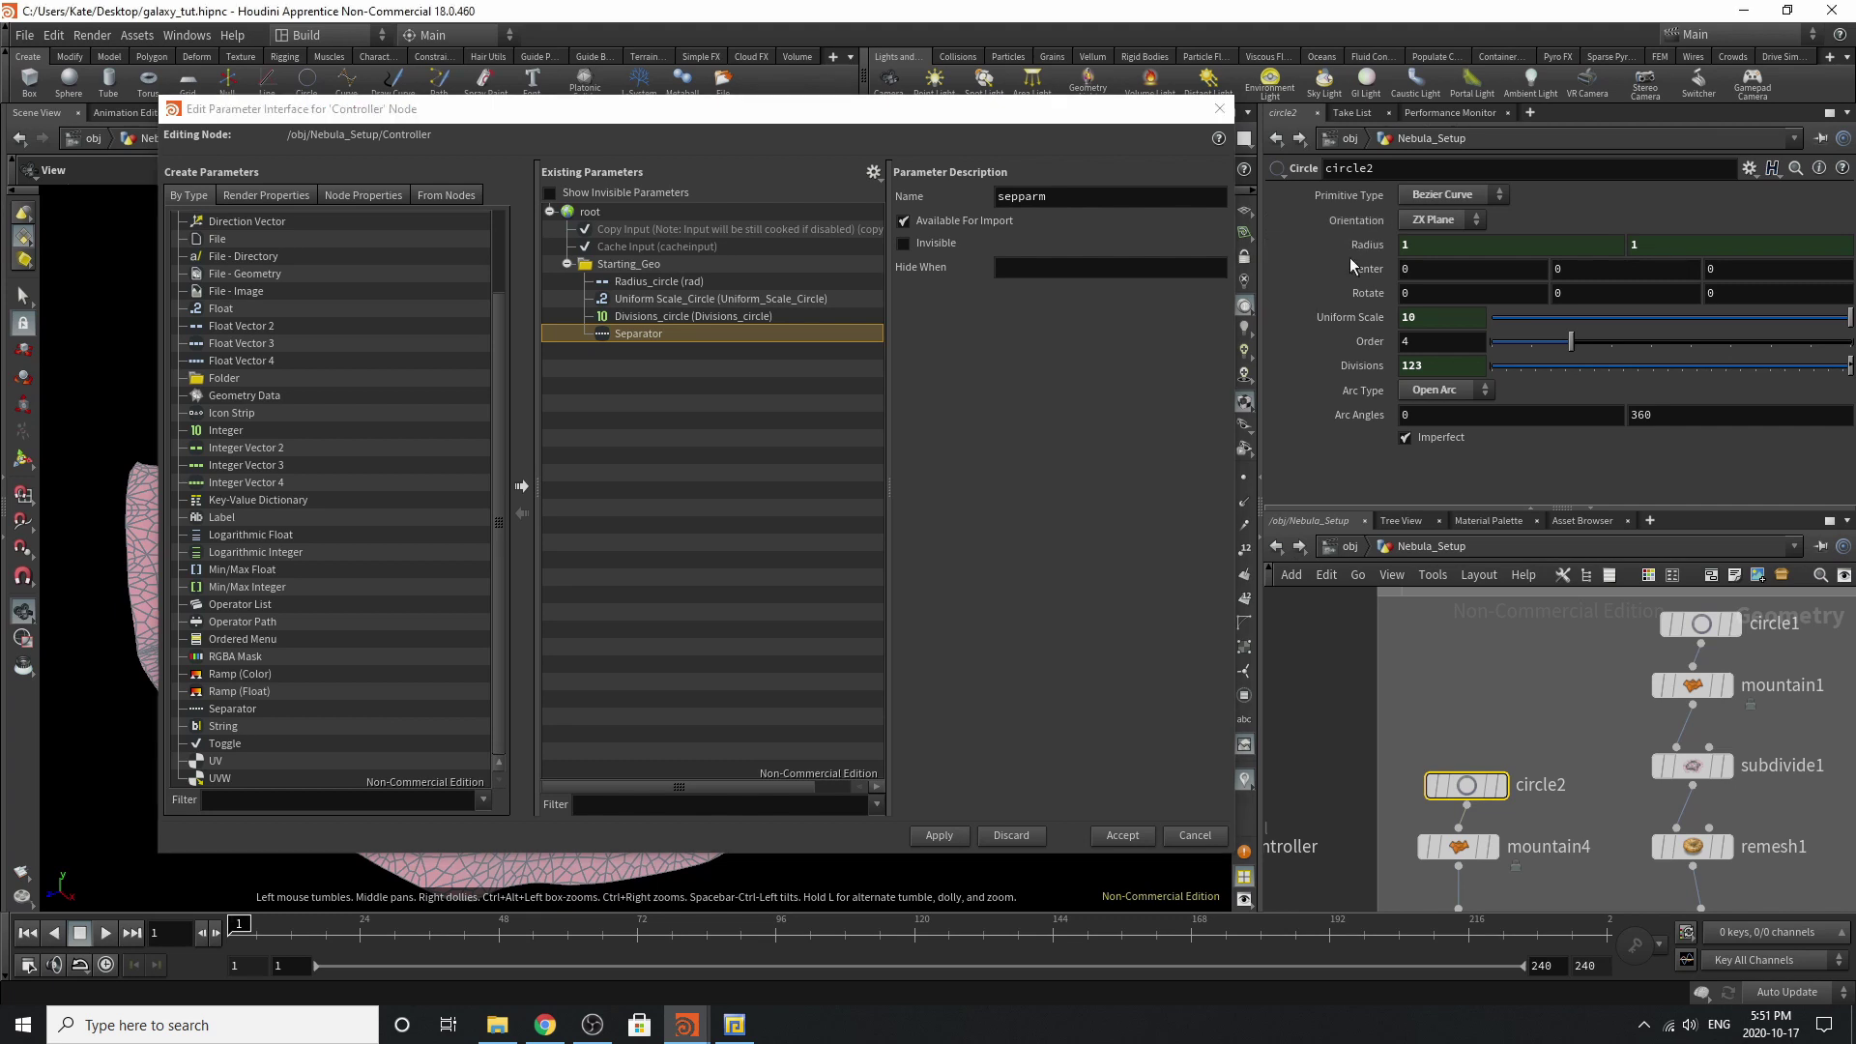
pyautogui.rightClick(1360, 245)
pyautogui.click(1435, 364)
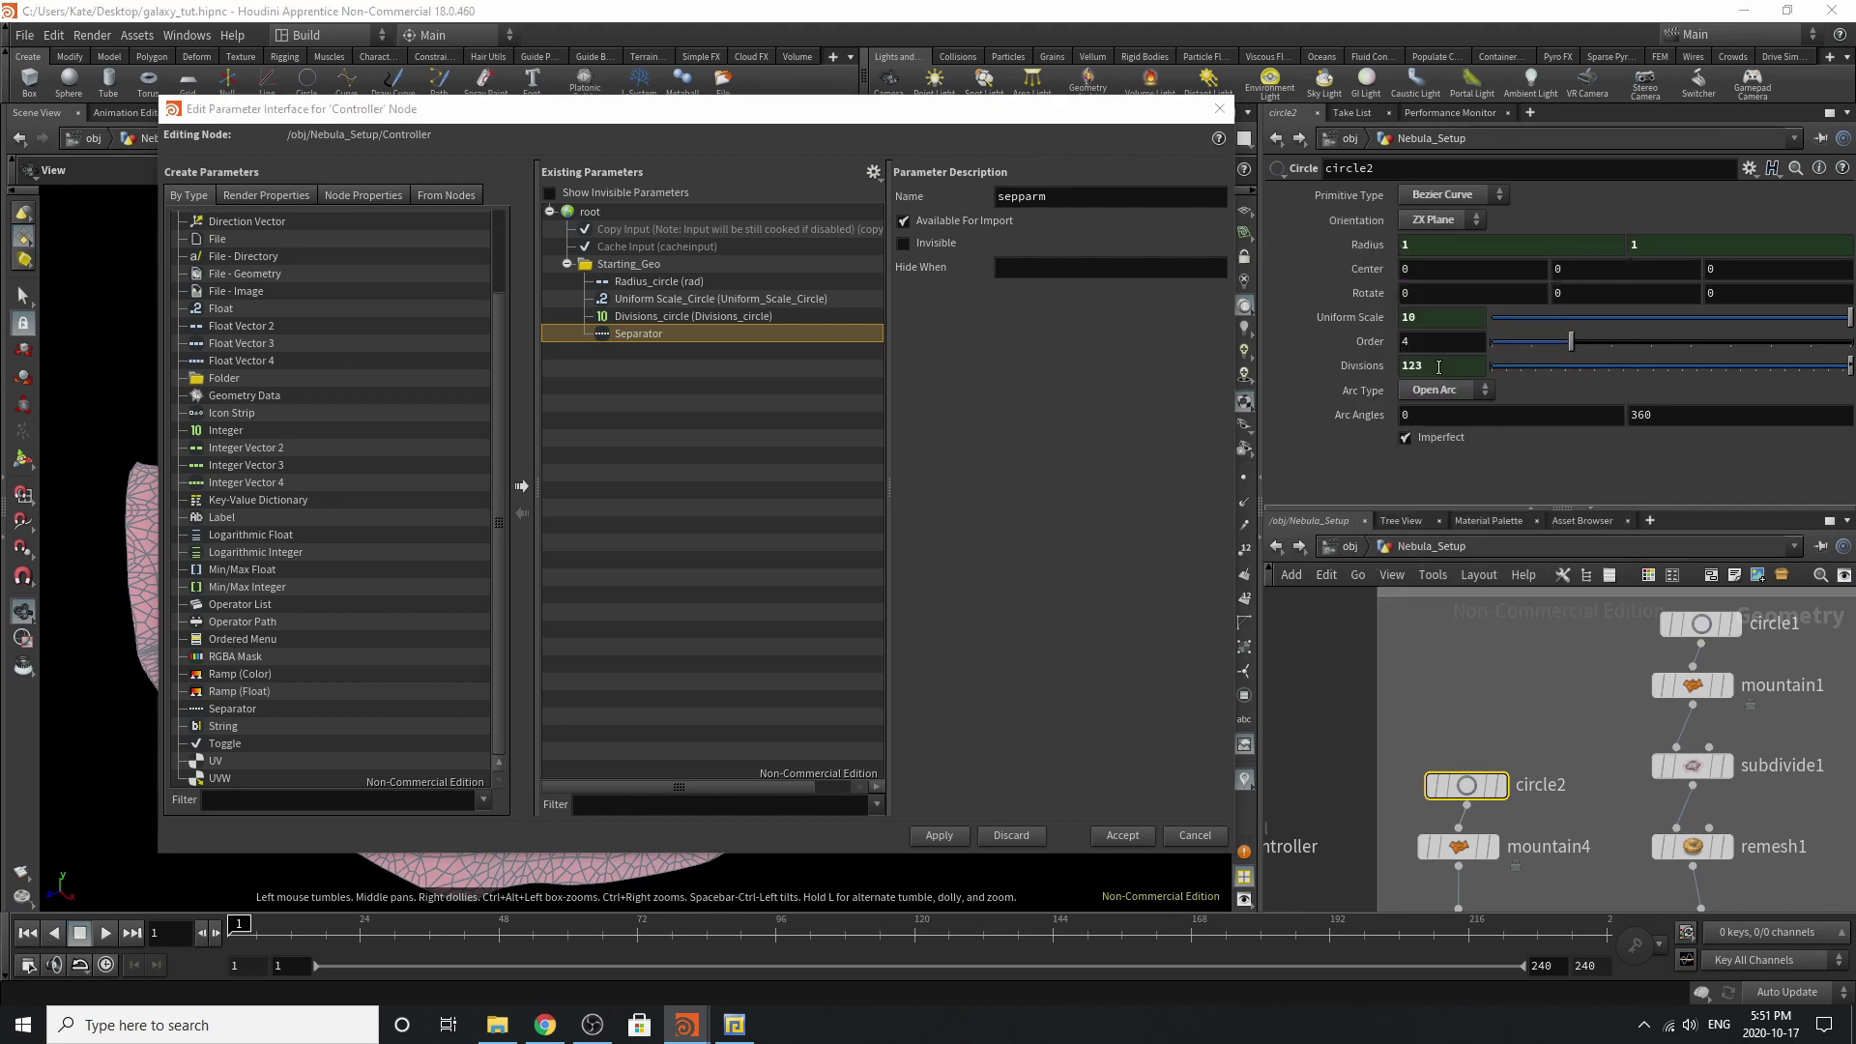
pyautogui.click(1713, 630)
pyautogui.rightClick(1361, 248)
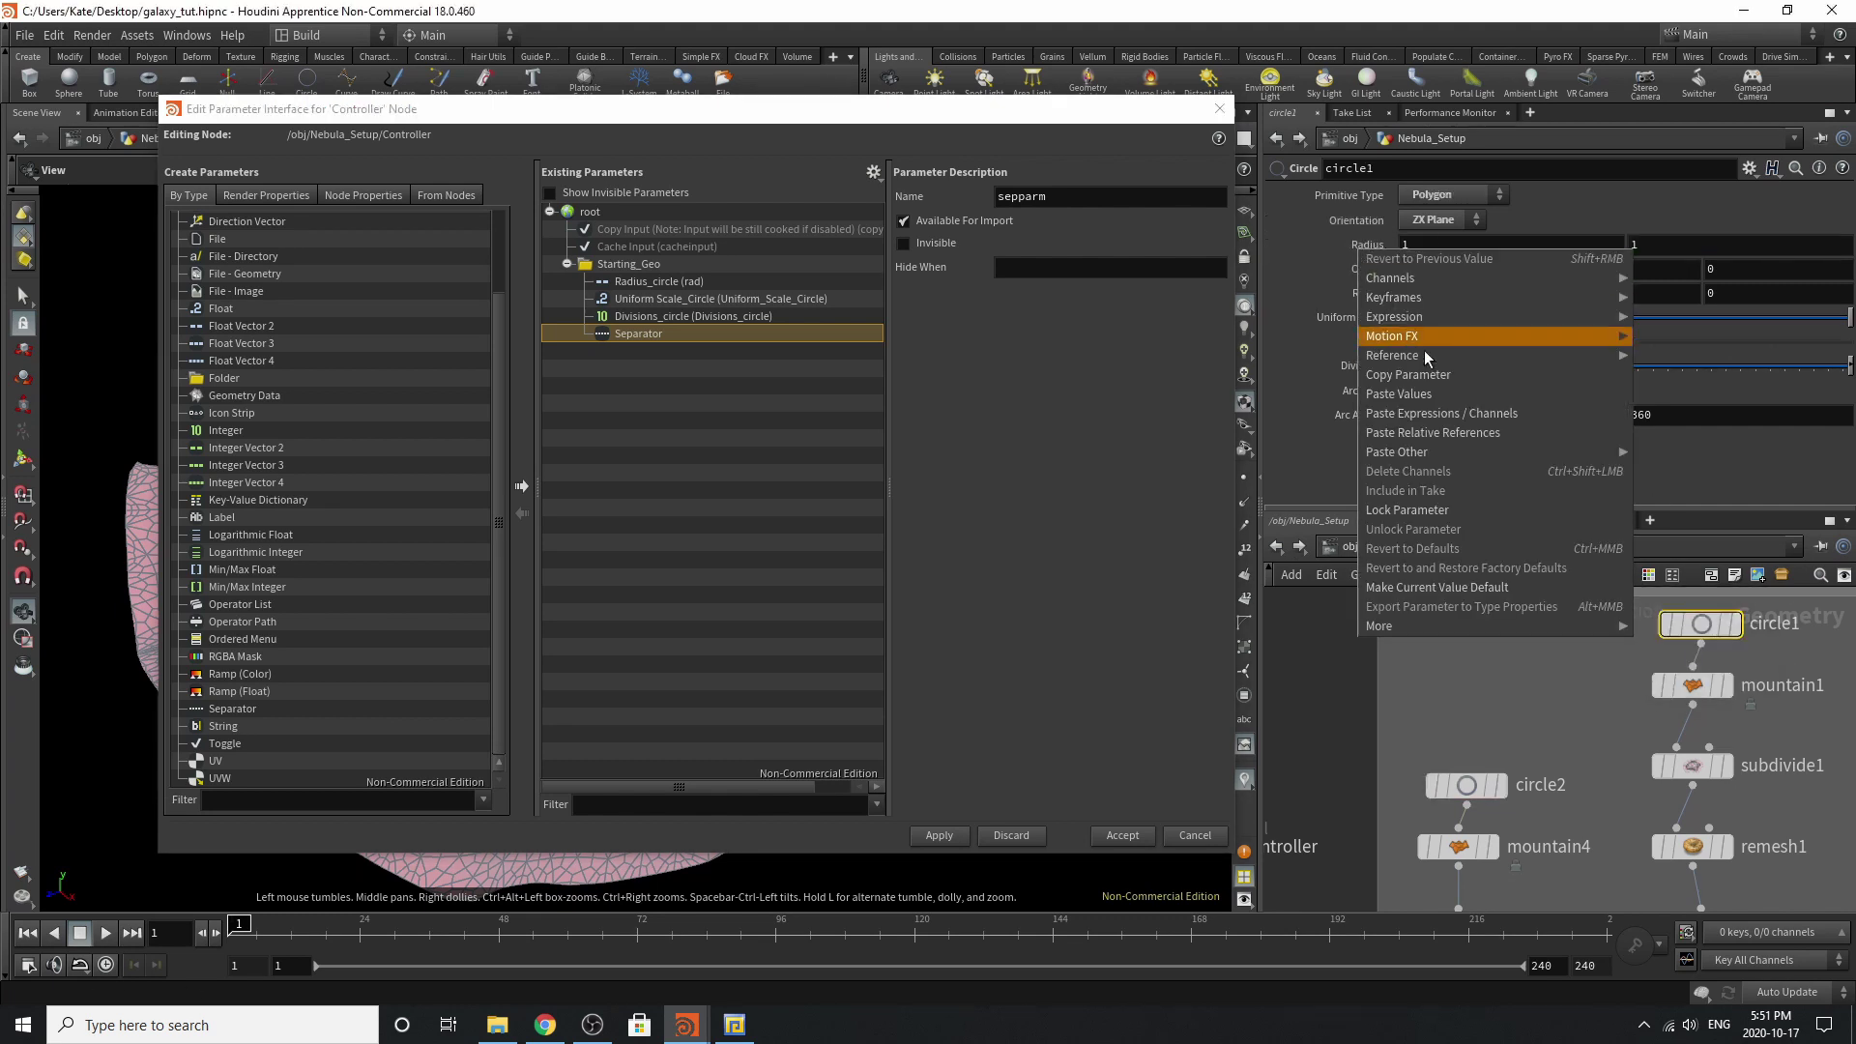
pyautogui.click(1439, 434)
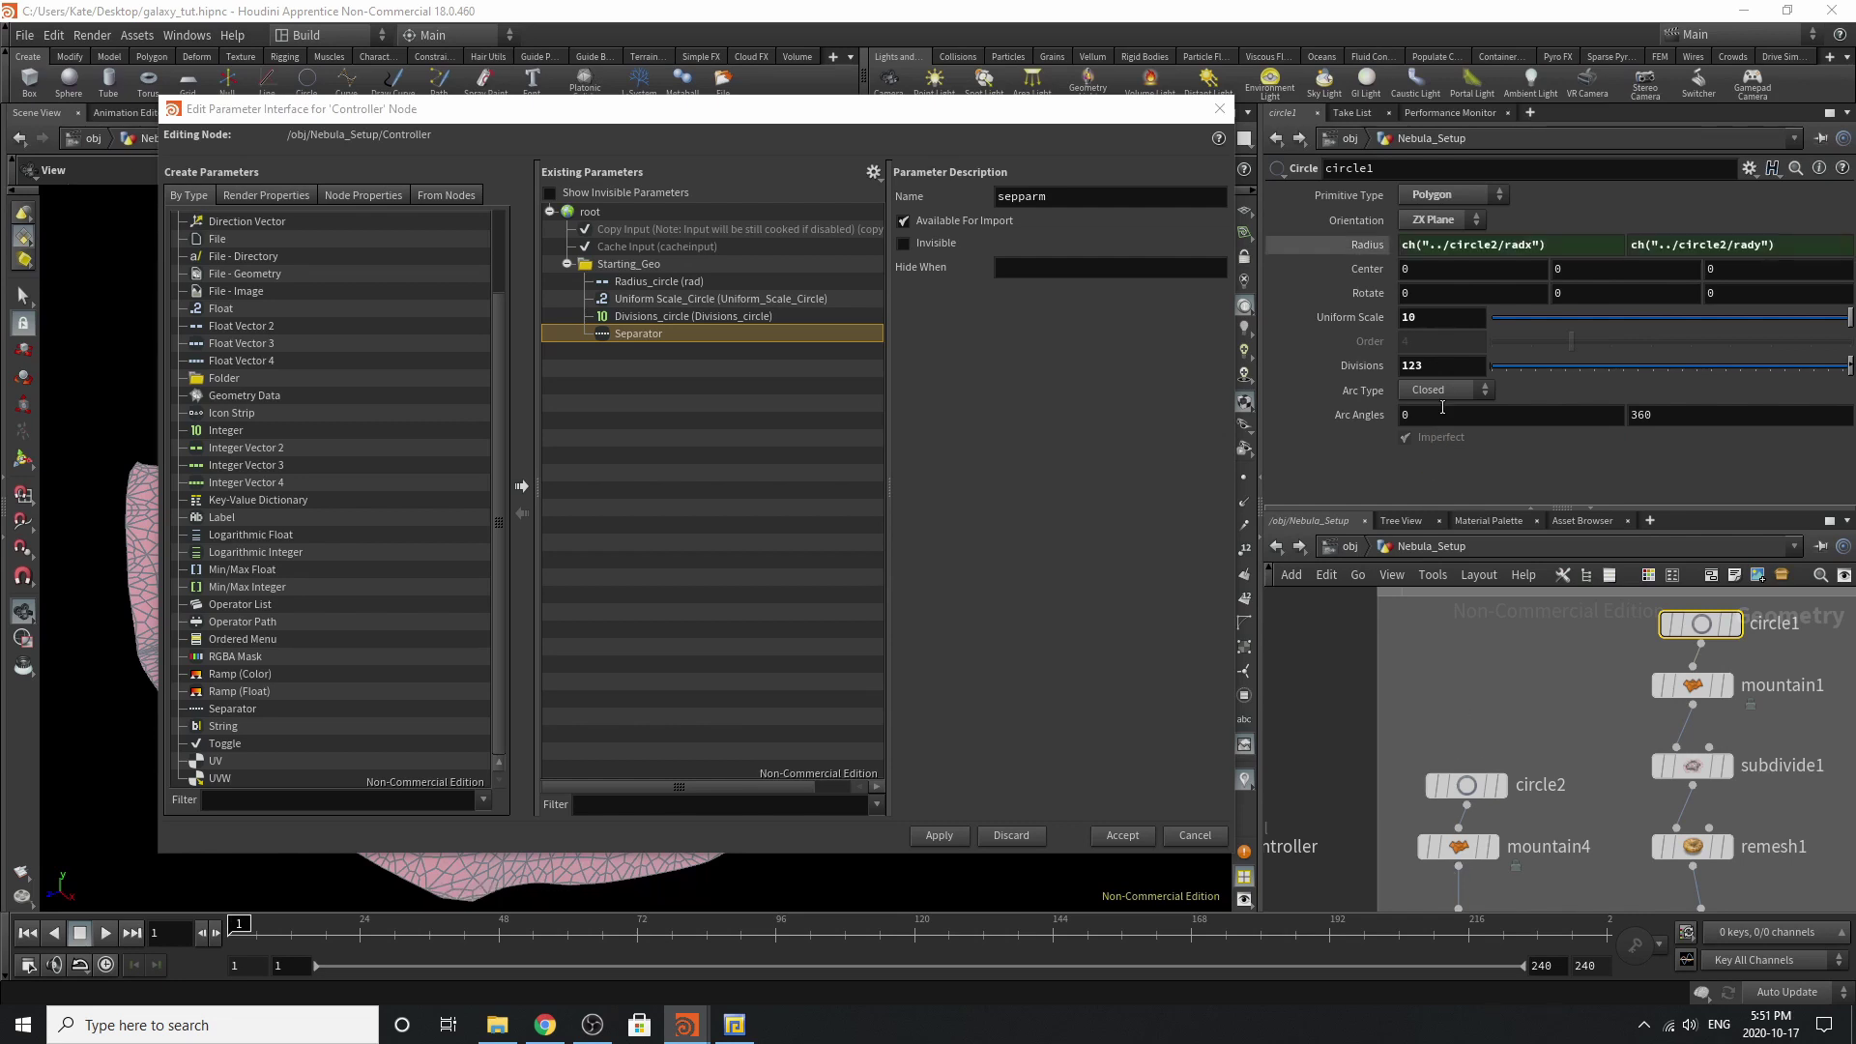
# Link circle1's Uniform Scale to circle2's Uniform Scale with a relative reference.
pyautogui.click(1466, 785)
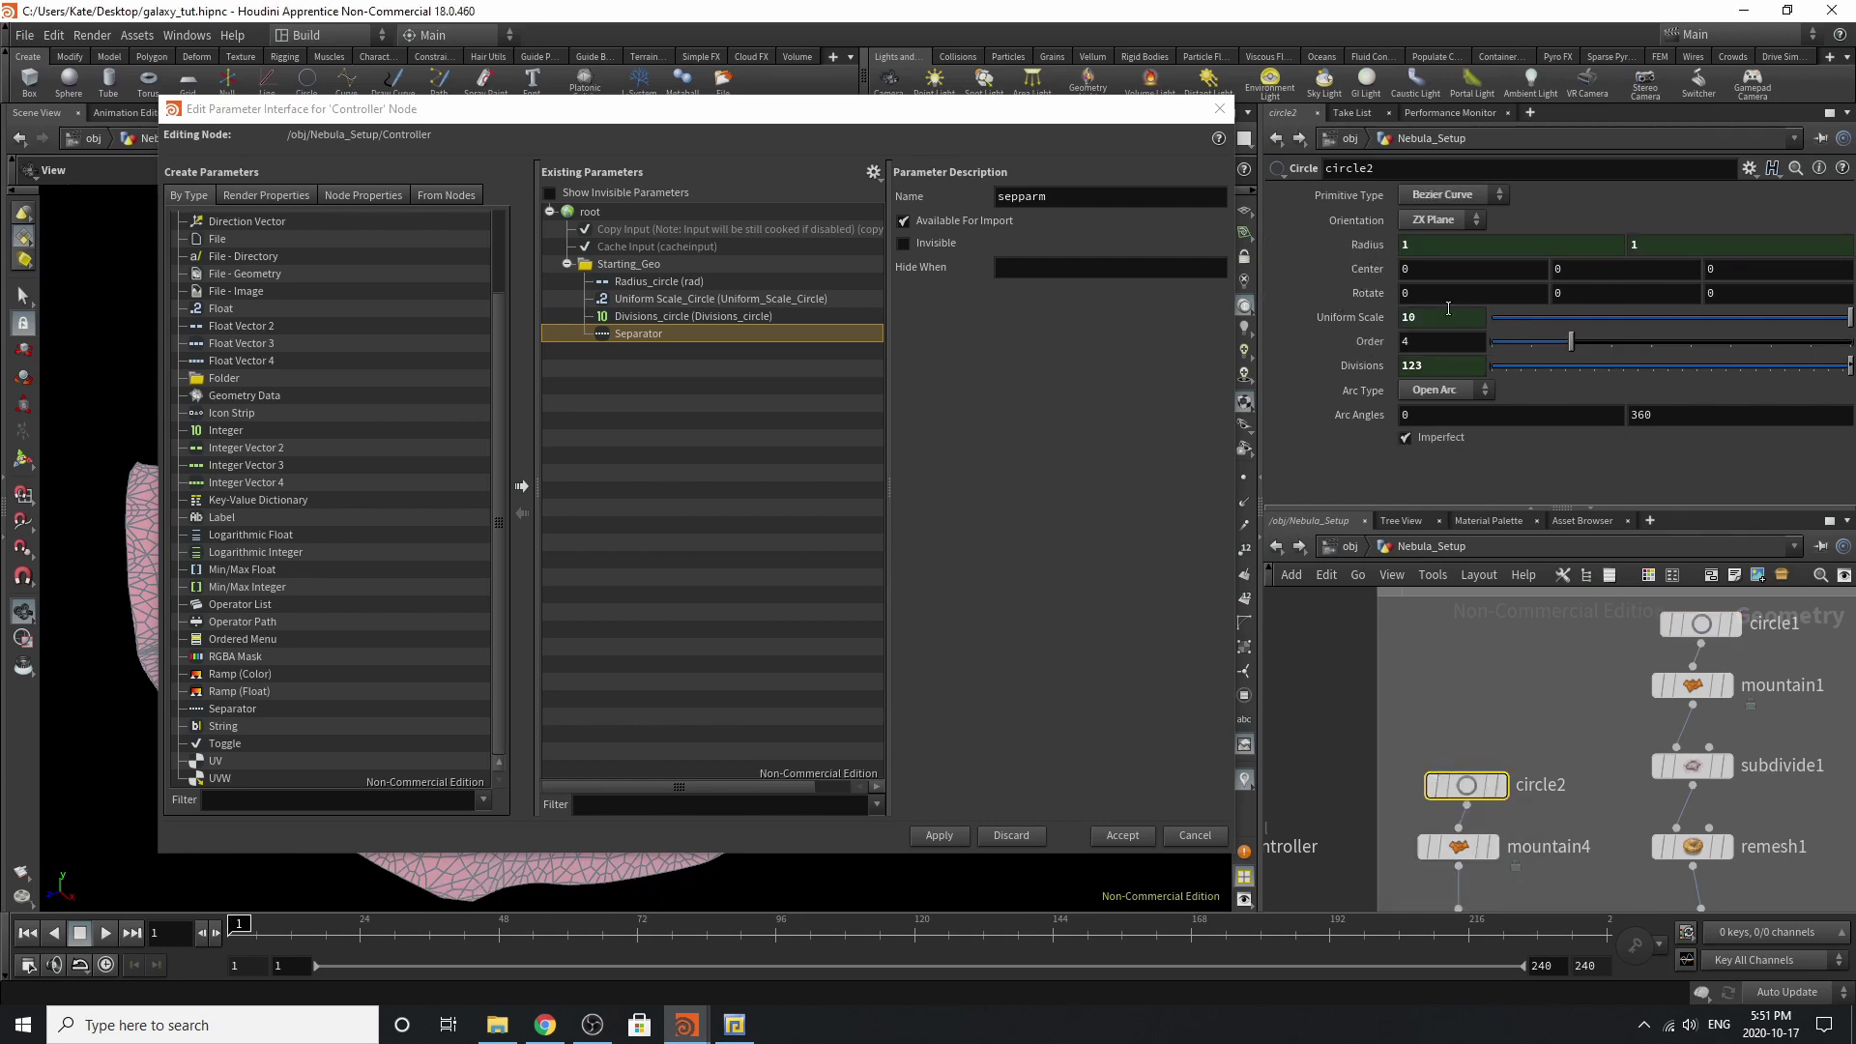
pyautogui.rightClick(1366, 319)
pyautogui.click(1435, 450)
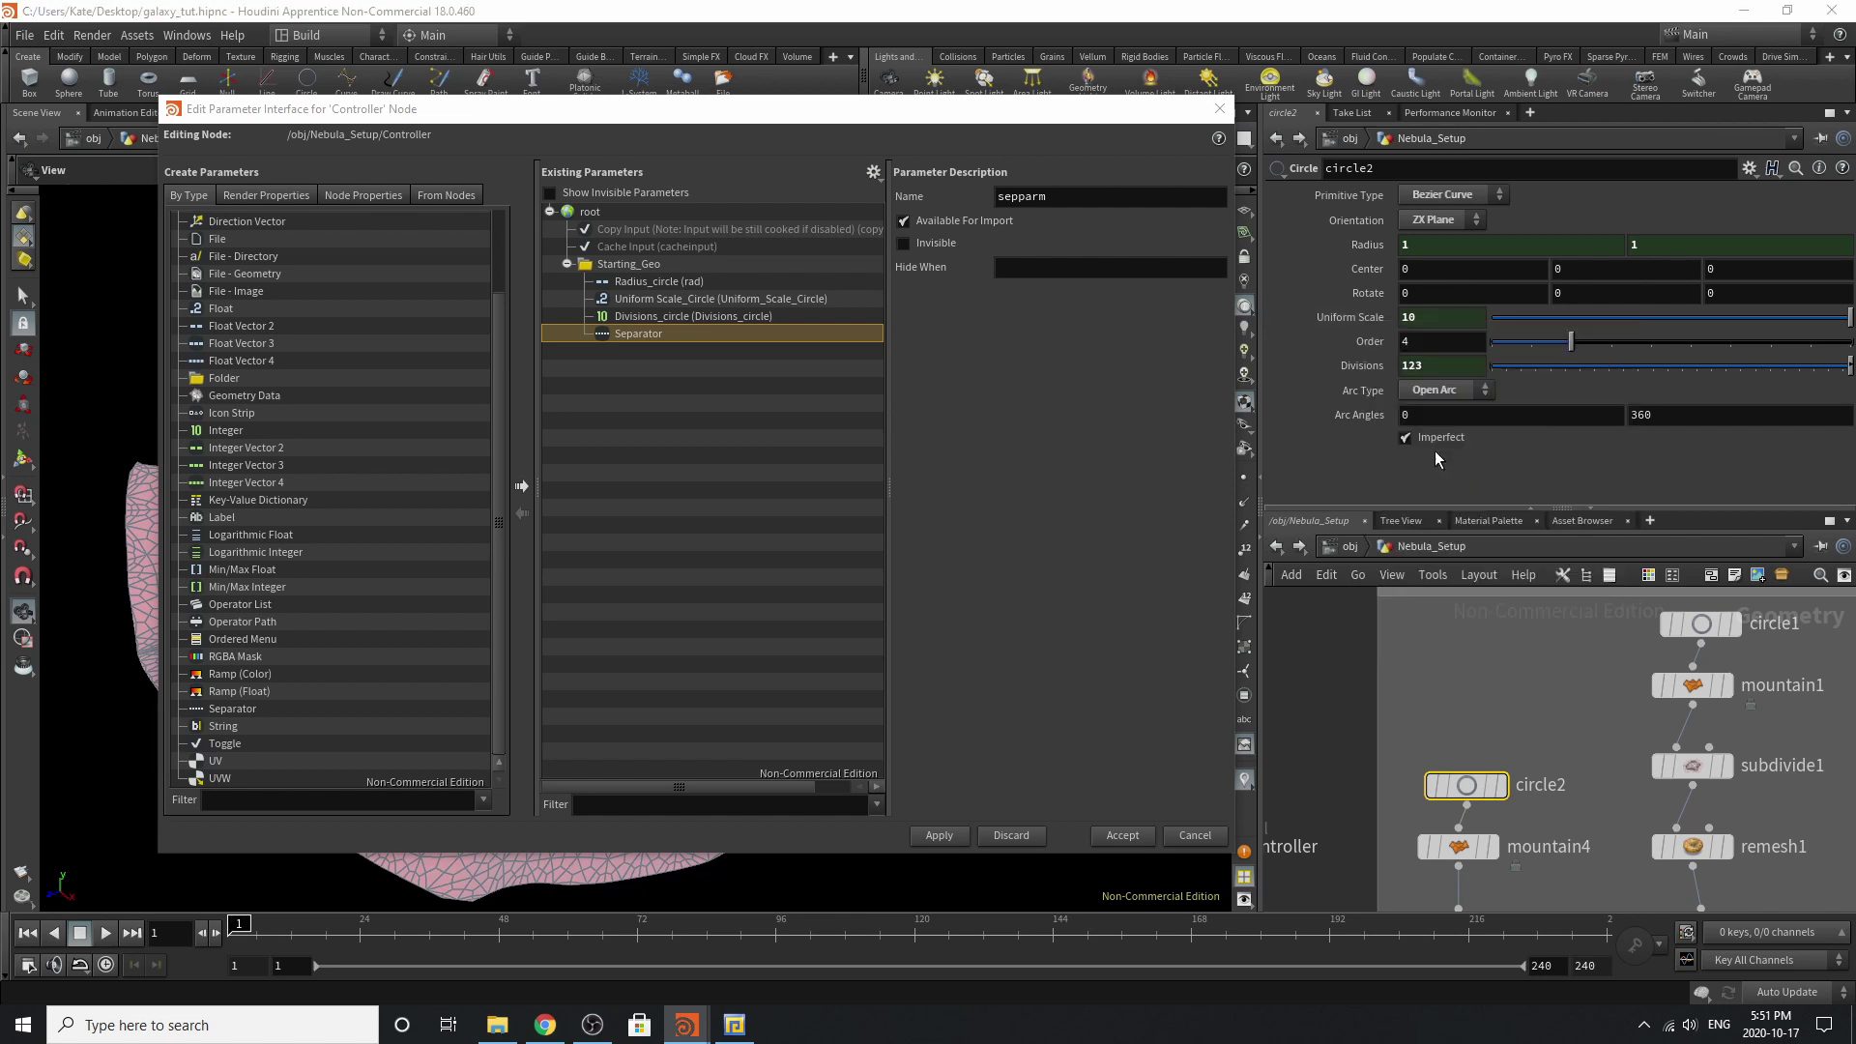
pyautogui.click(1702, 623)
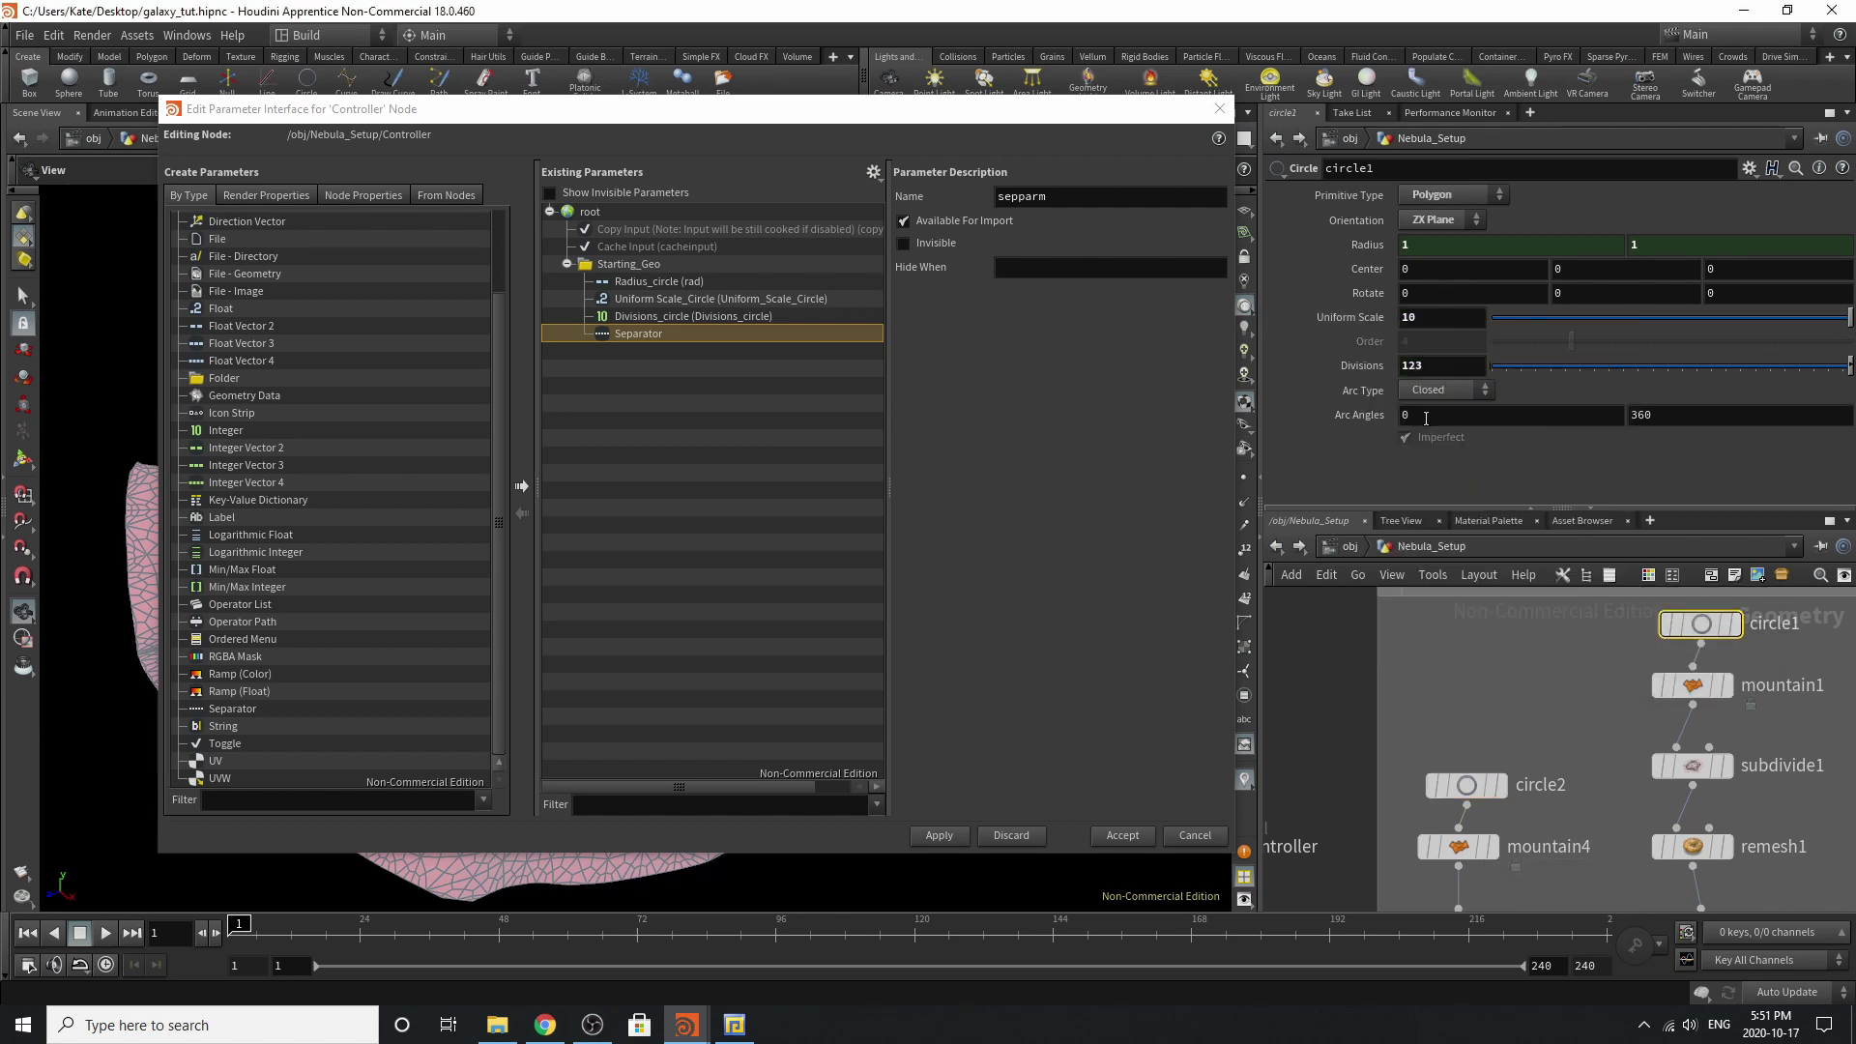
pyautogui.rightClick(1323, 321)
pyautogui.click(1393, 508)
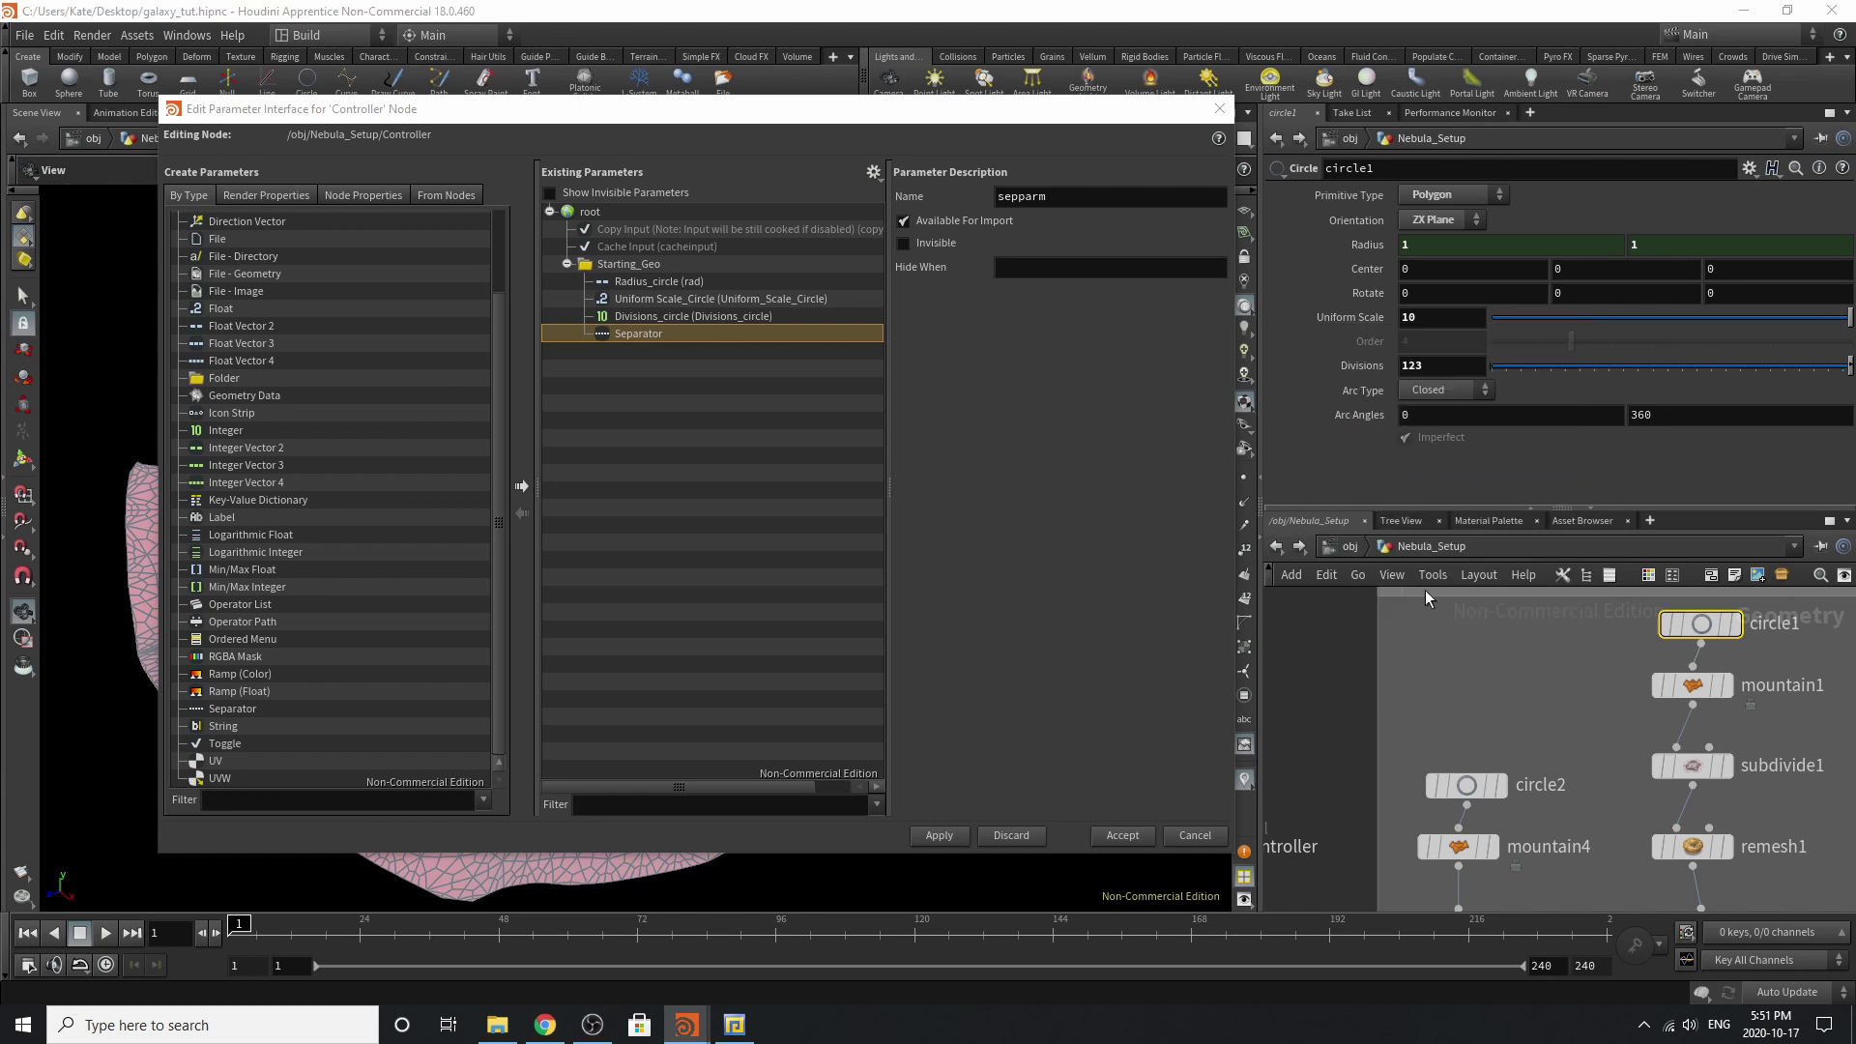
pyautogui.click(1359, 324)
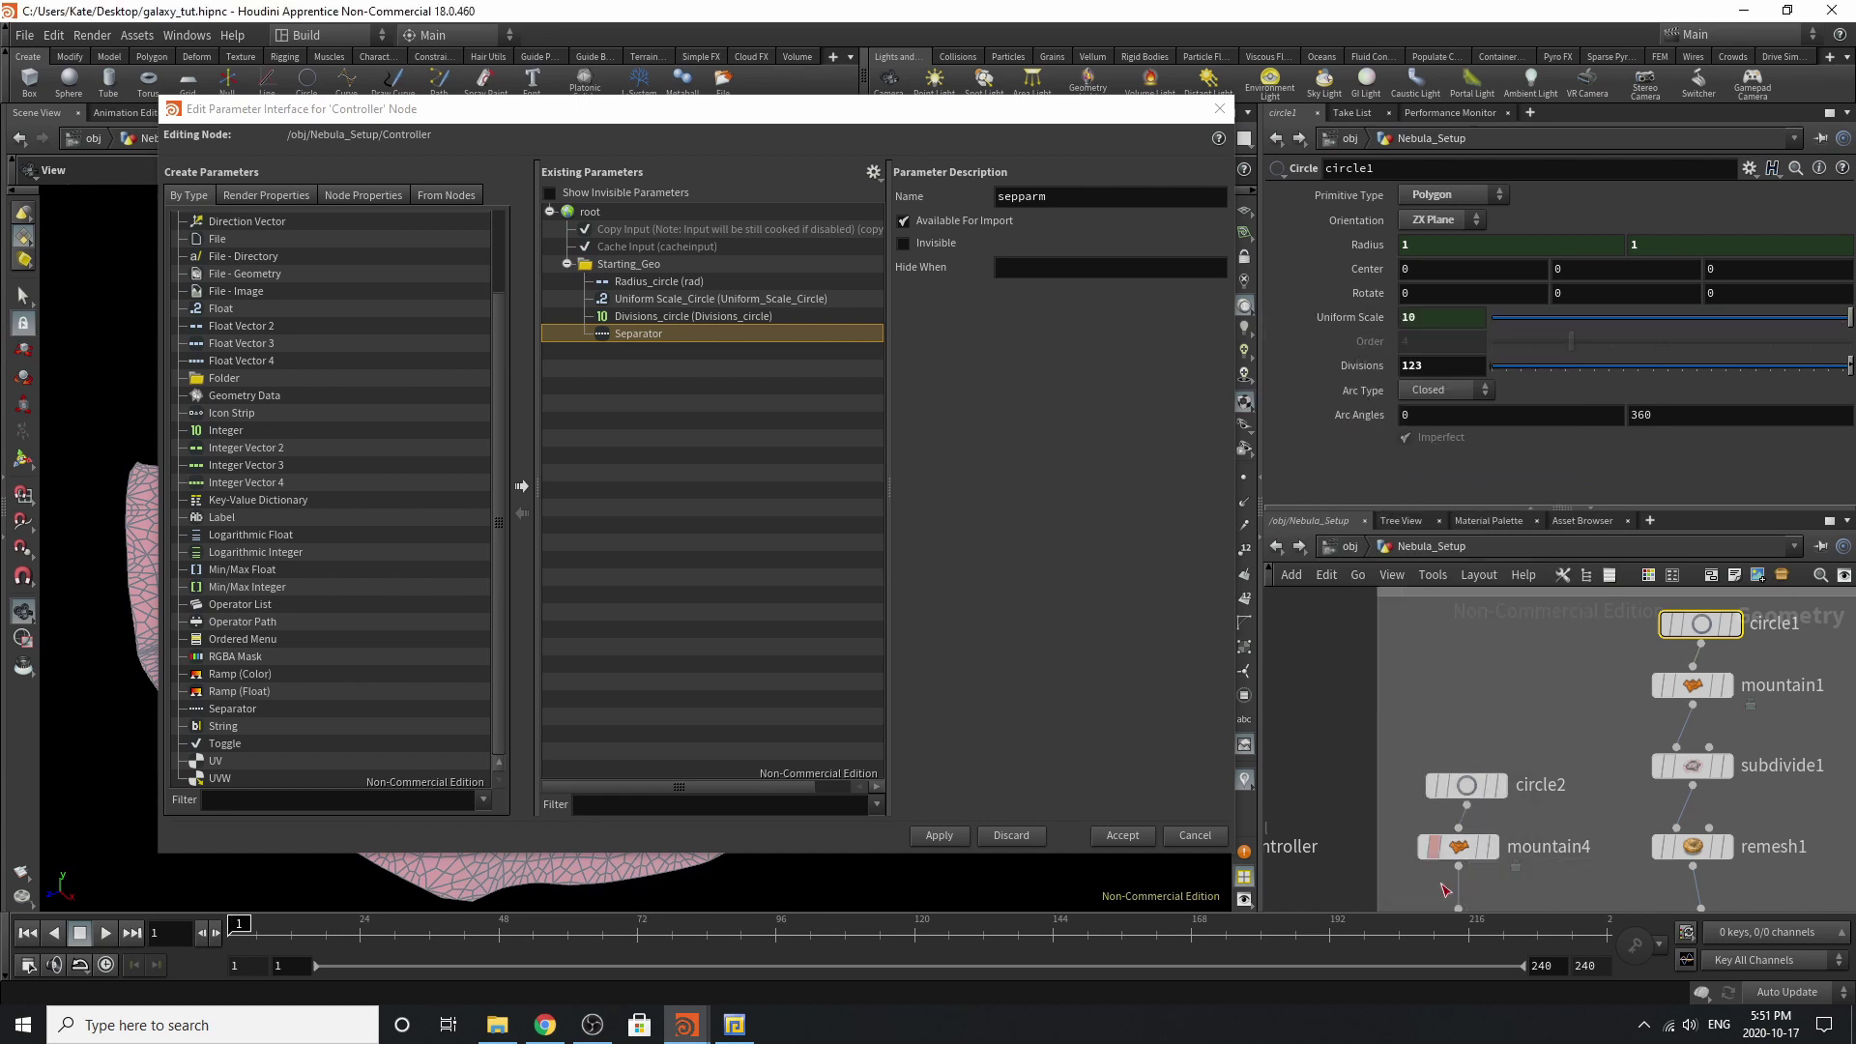
# Link circle1's Divisions to circle2's Divisions with a relative reference and save the scene file.
pyautogui.click(1458, 795)
pyautogui.rightClick(1373, 367)
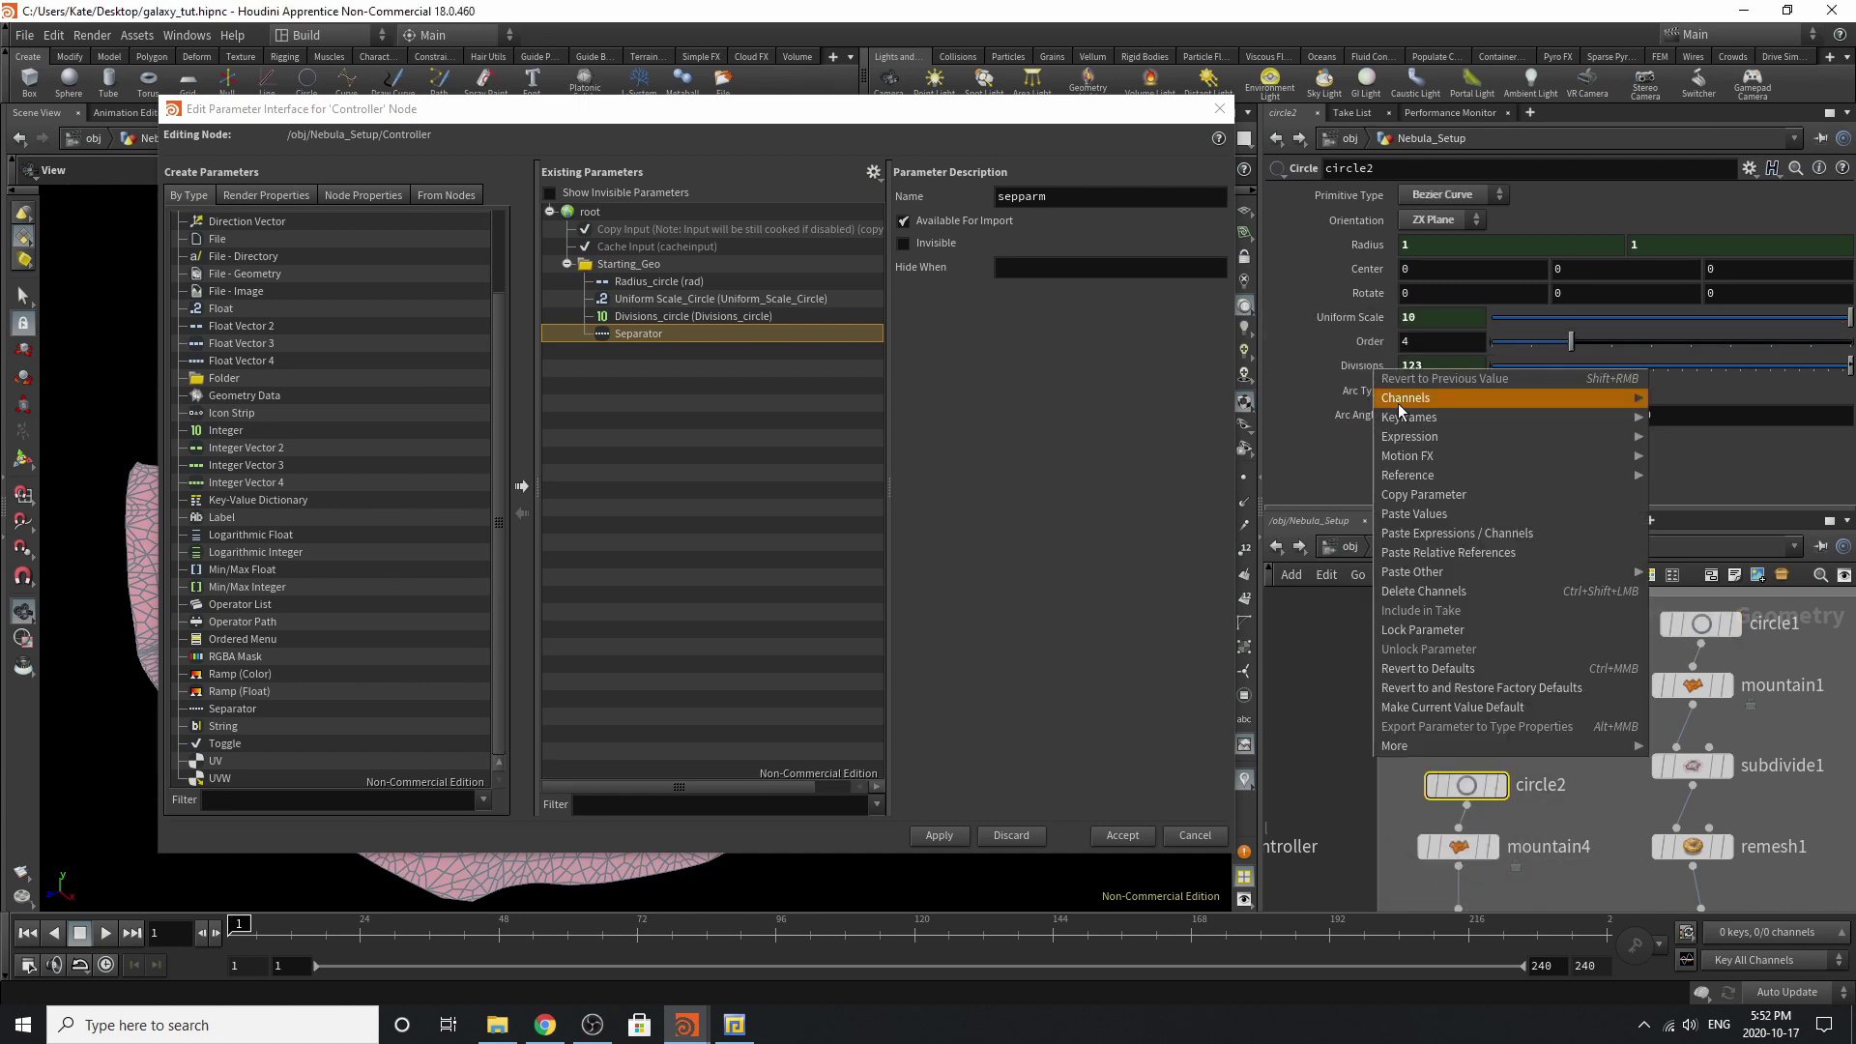
pyautogui.click(1429, 495)
pyautogui.click(1701, 623)
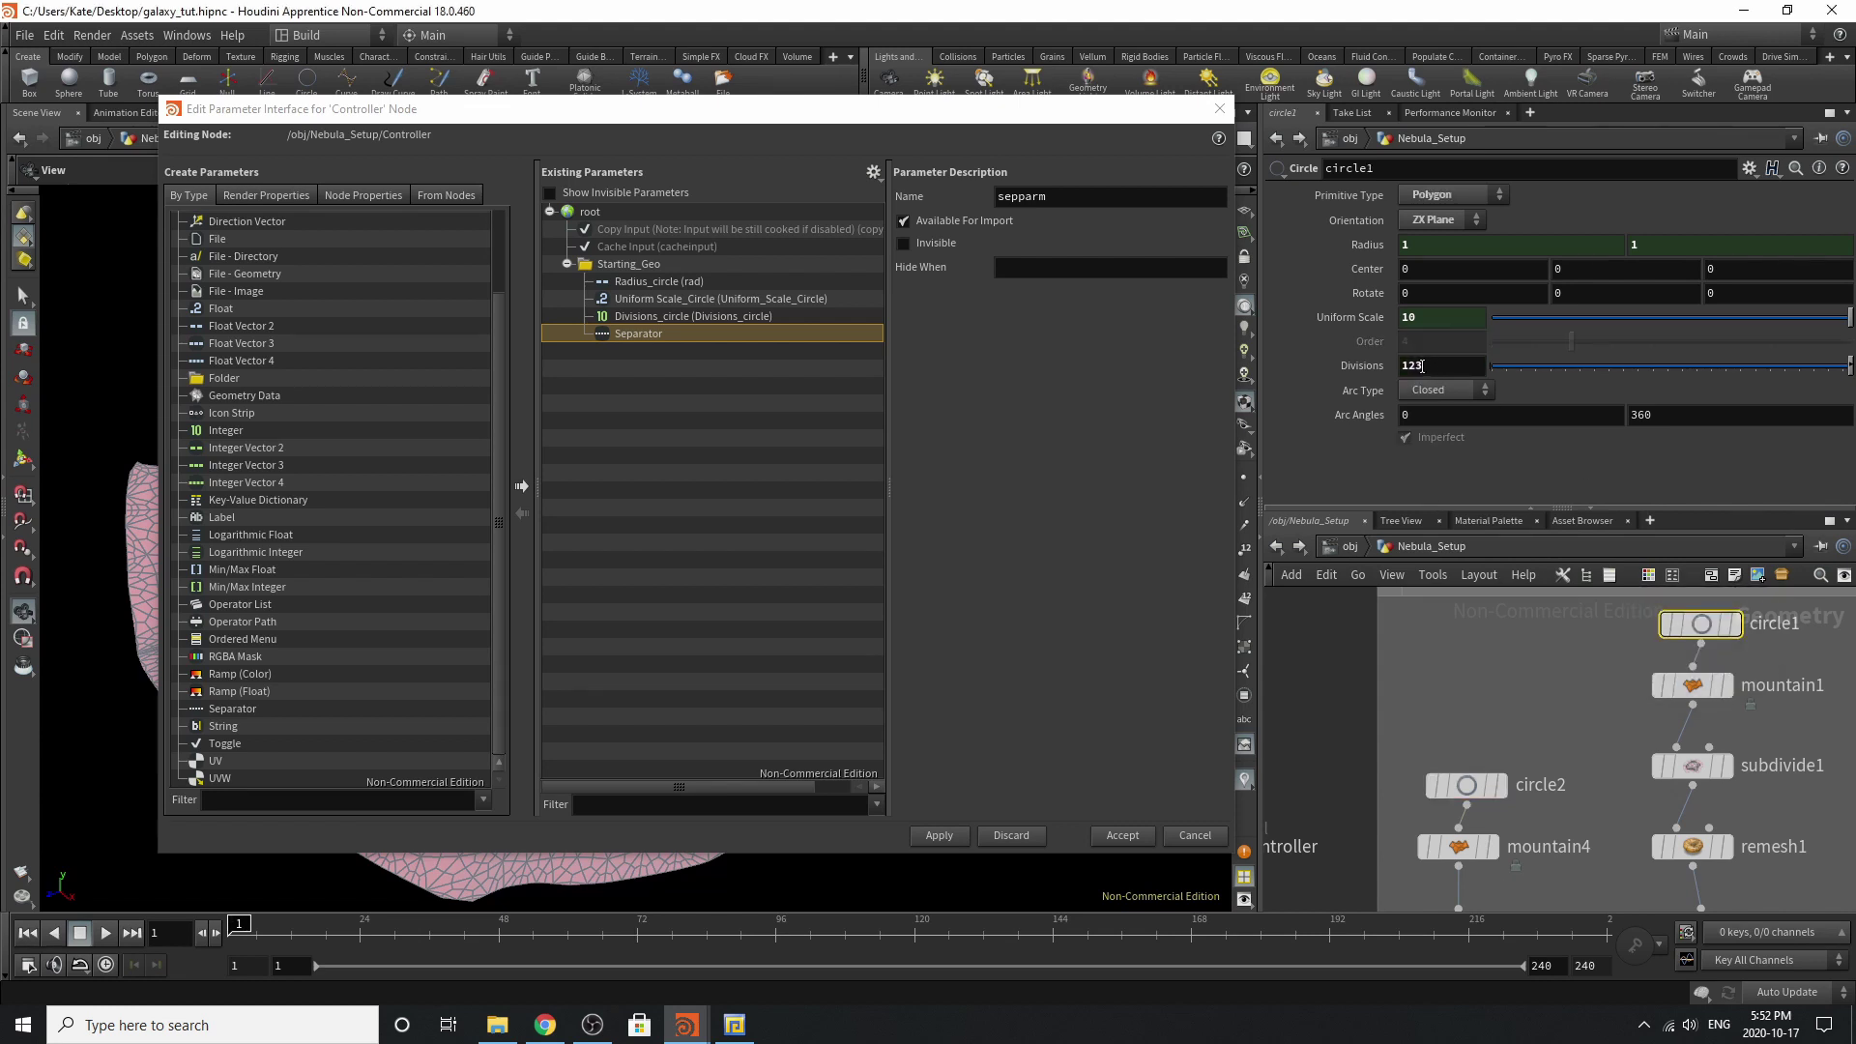
pyautogui.rightClick(1358, 368)
pyautogui.click(1427, 554)
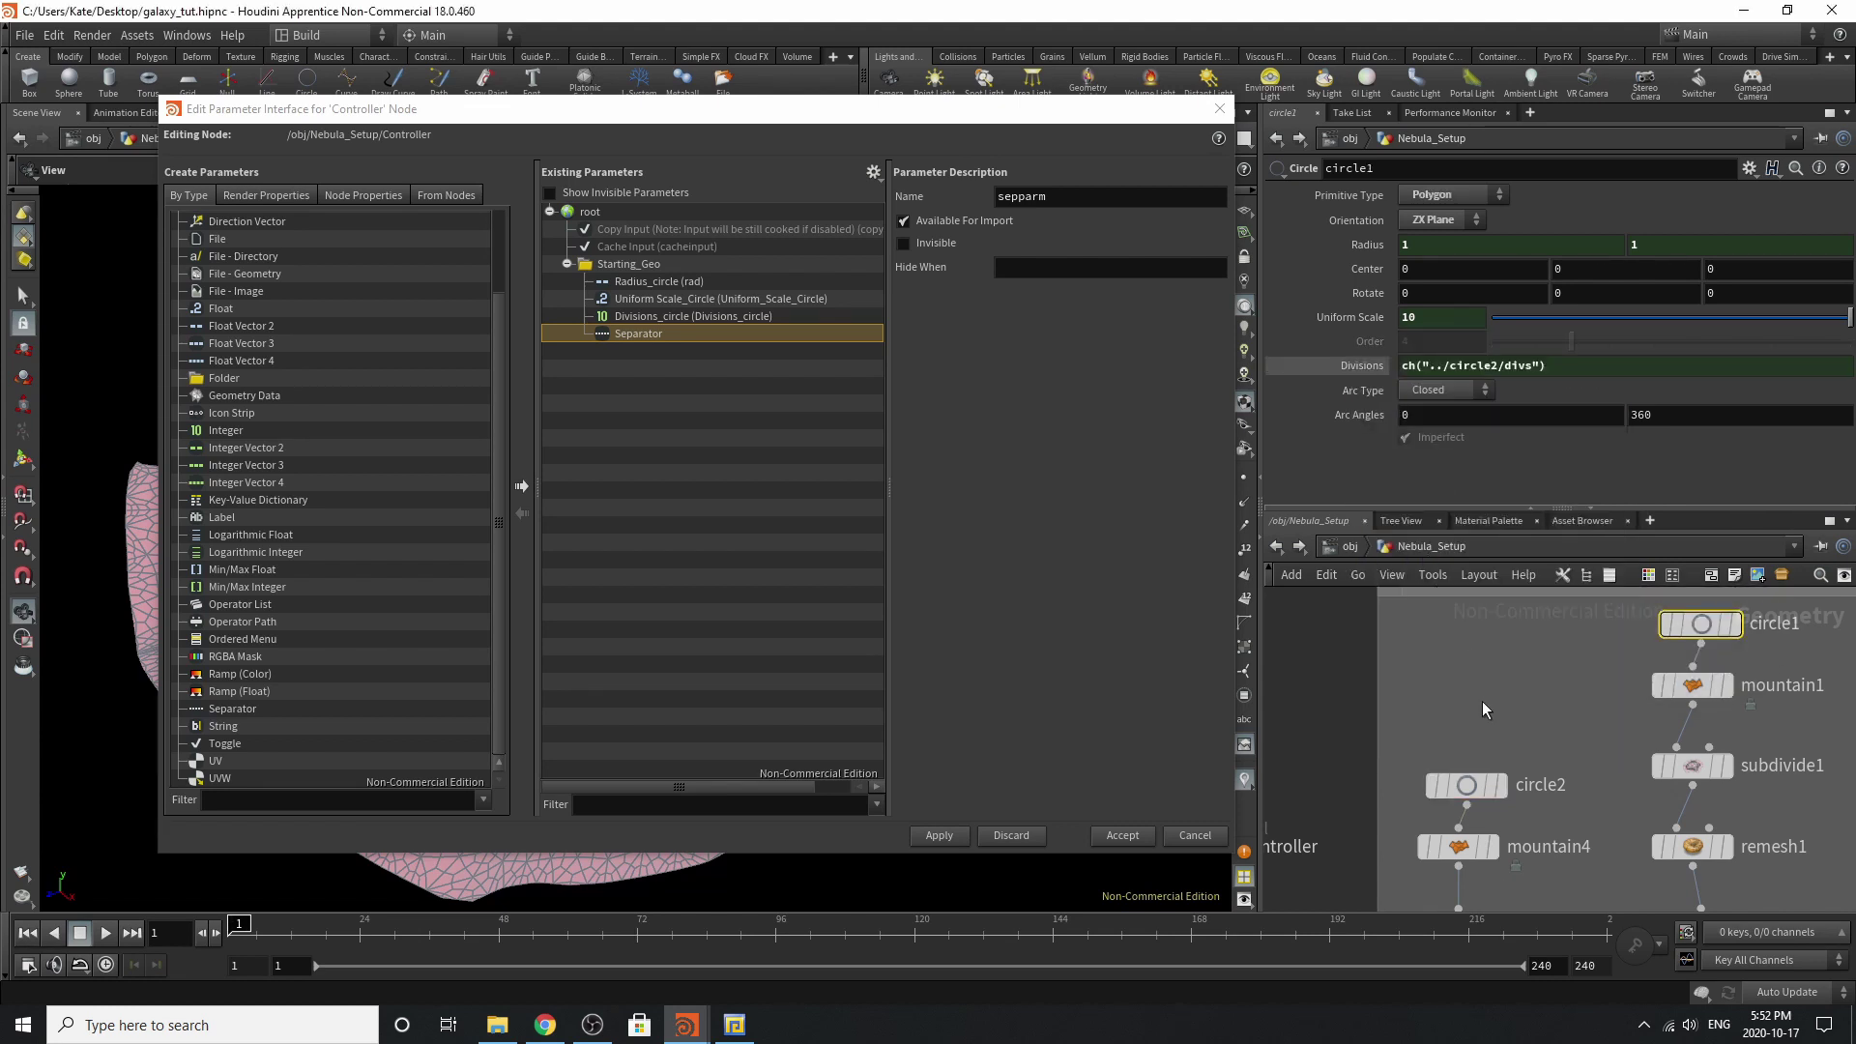
pyautogui.click(1380, 372)
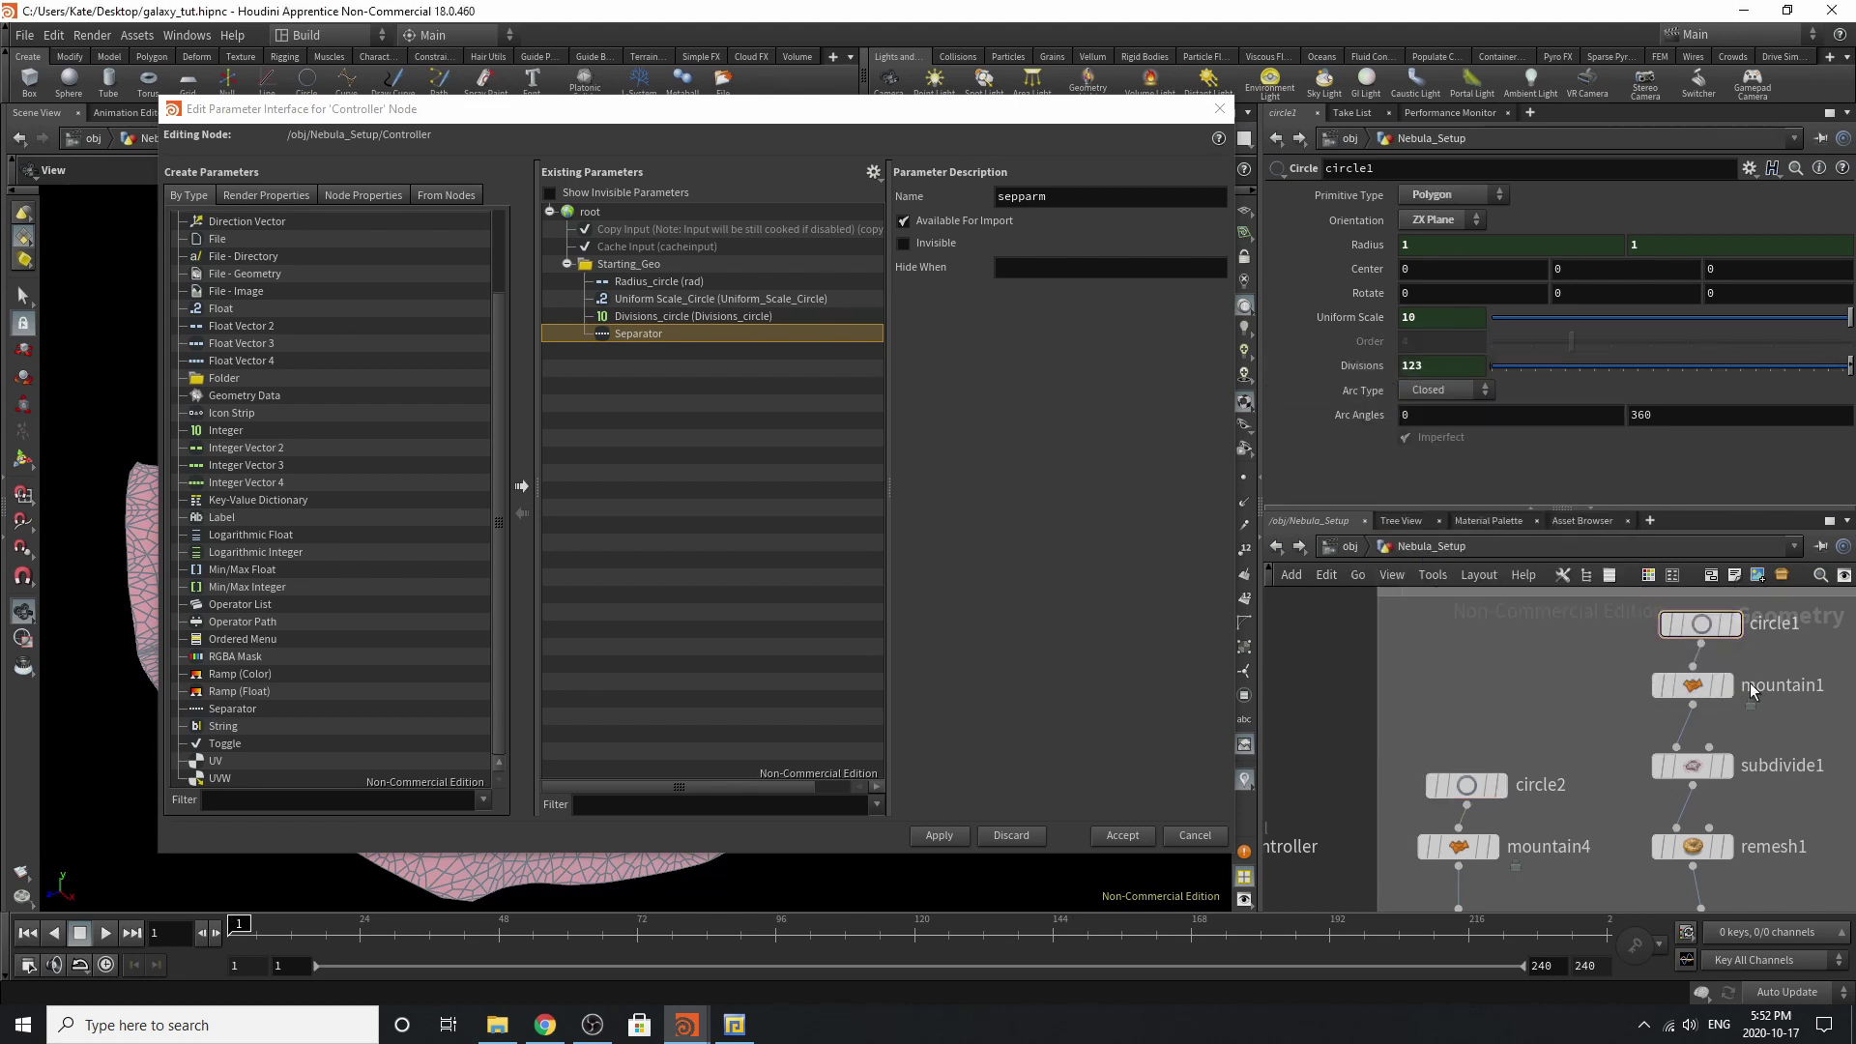
pyautogui.click(29, 35)
pyautogui.click(48, 130)
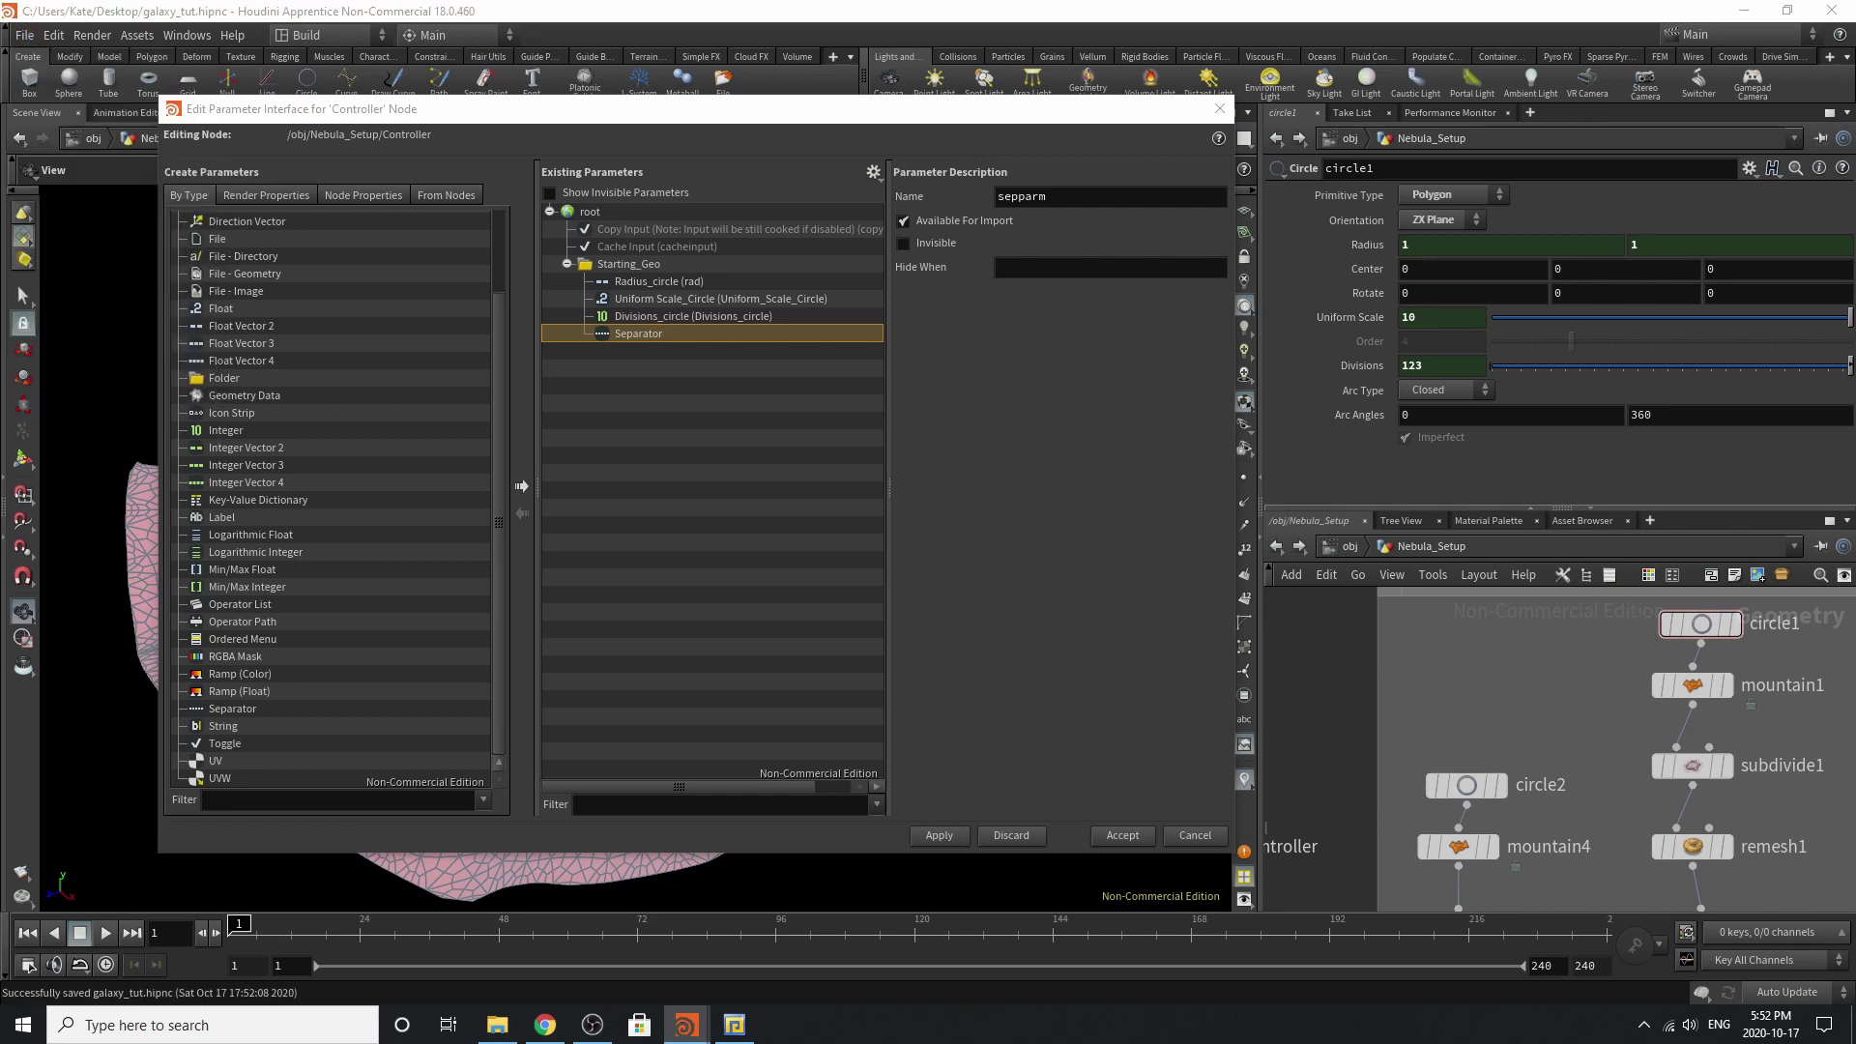
# Add mountain4's Height, Element Size and Max Octaves parameters to the Controller's Starting_Geo folder below the separator.
pyautogui.scroll(-3, 1534, 703)
pyautogui.scroll(3, 1615, 761)
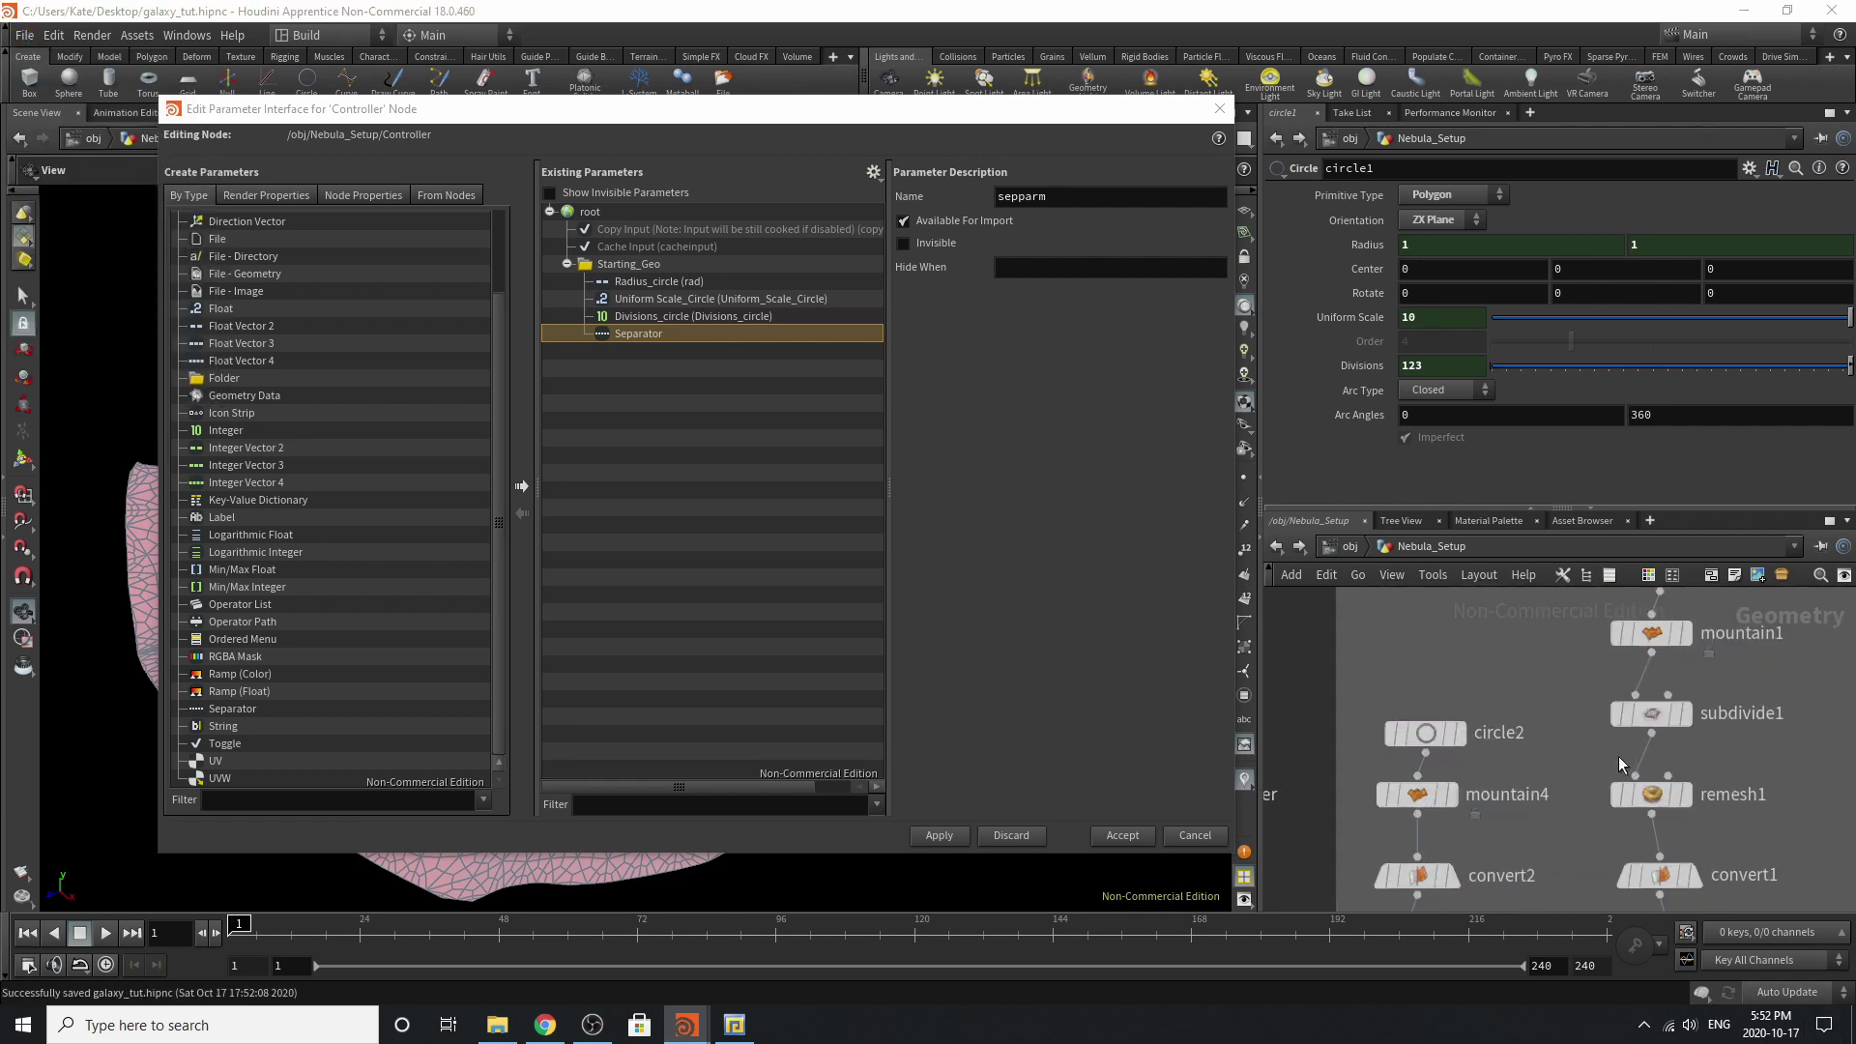
pyautogui.click(1416, 796)
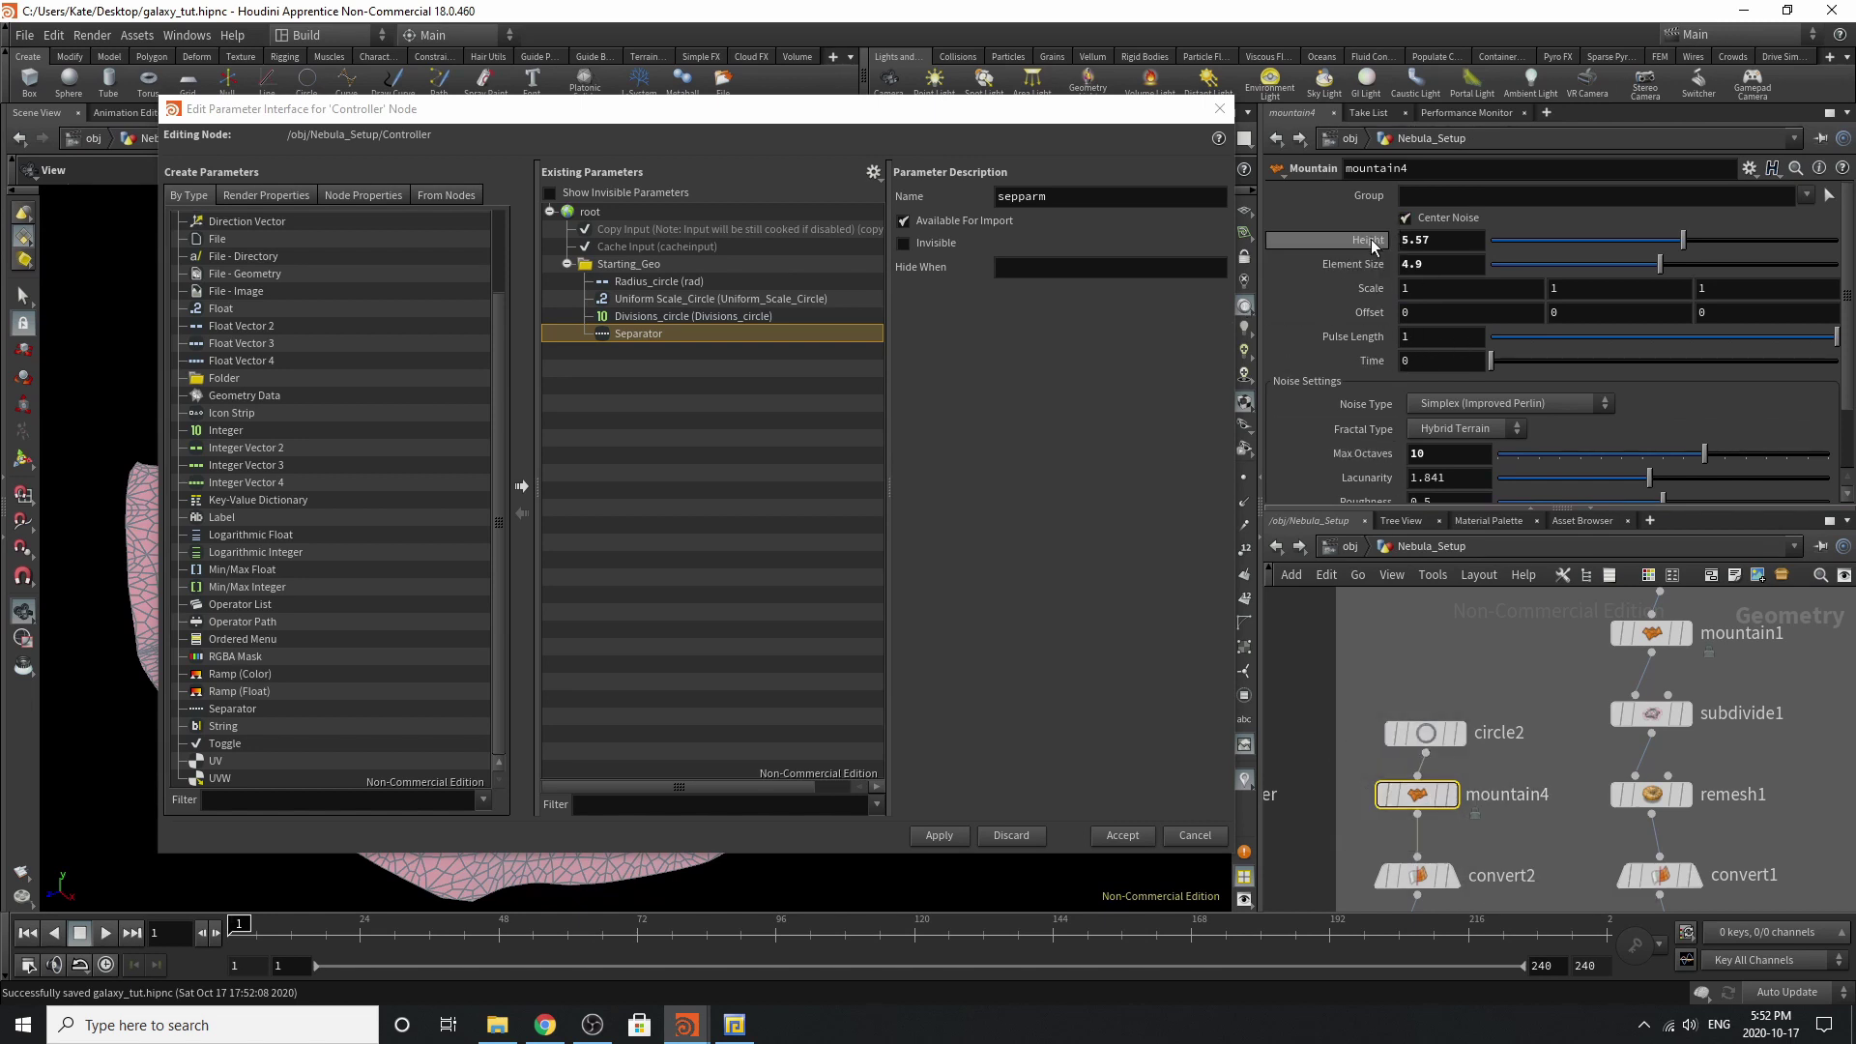
pyautogui.moveTo(1372, 239); pyautogui.dragTo(709, 256)
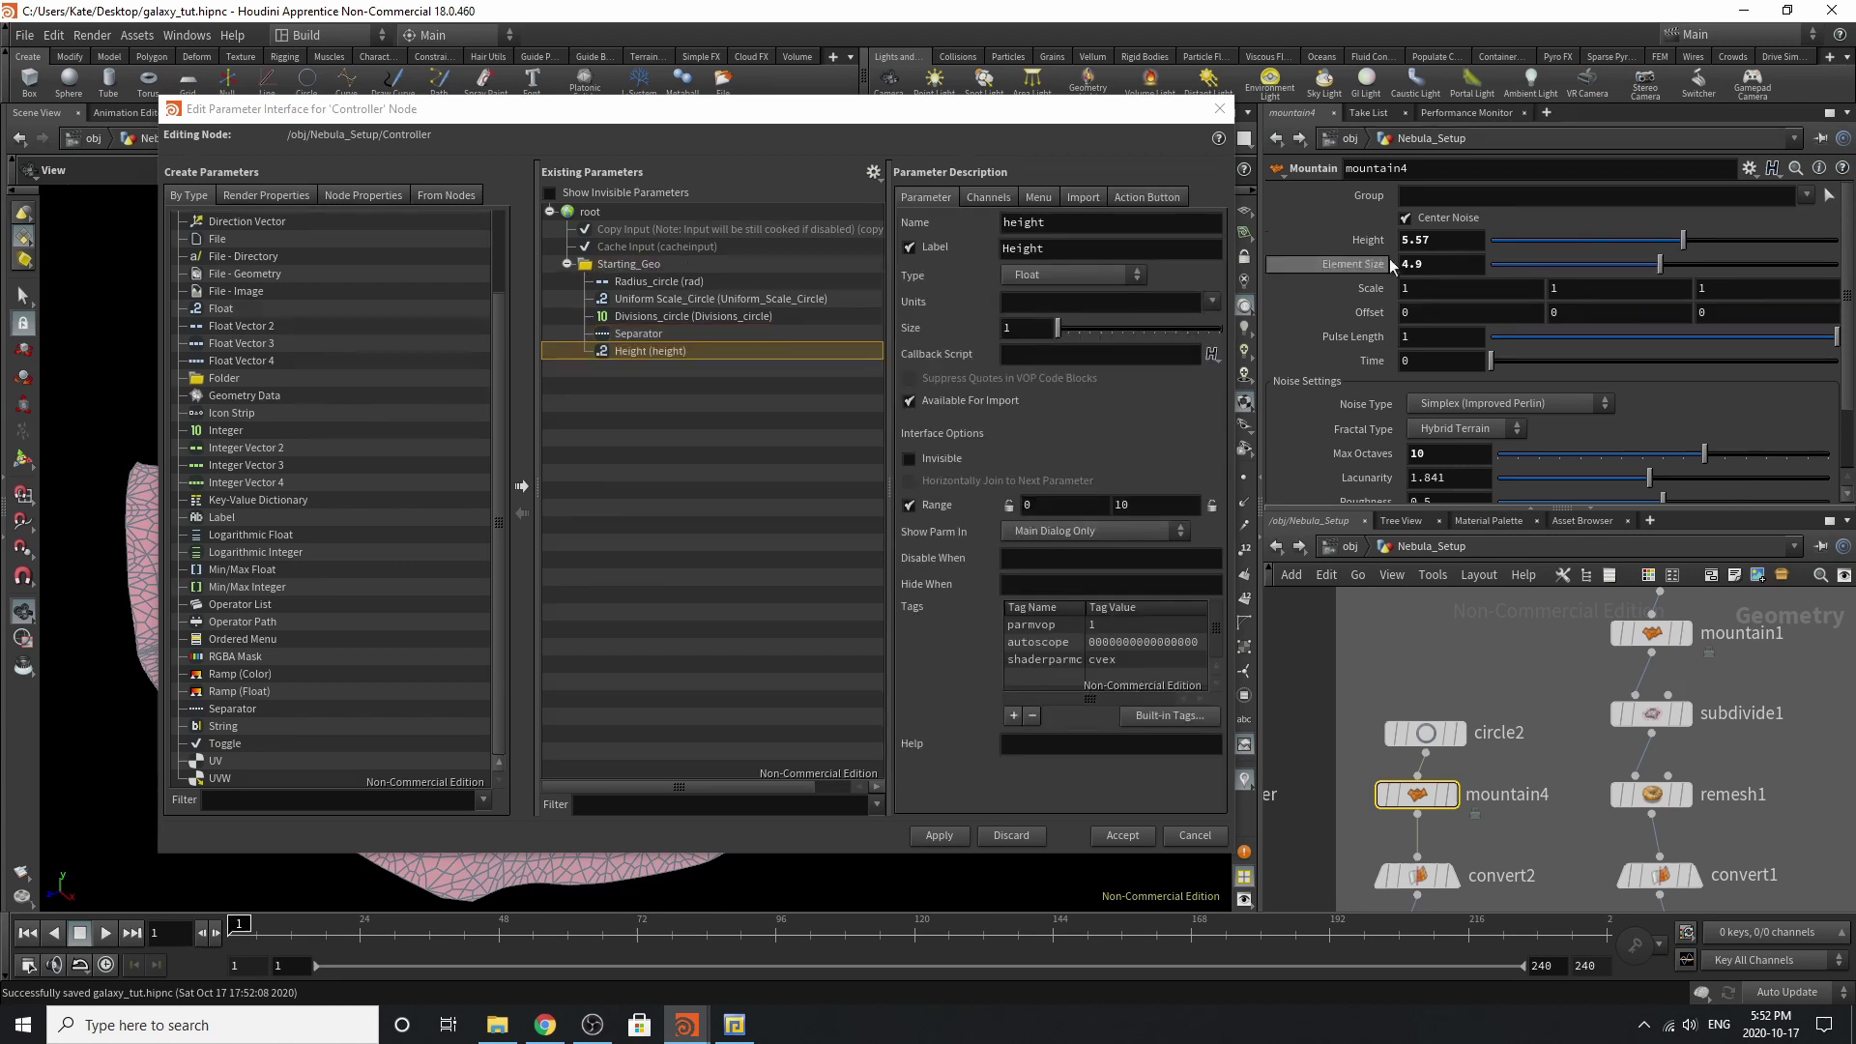
pyautogui.moveTo(1353, 261); pyautogui.dragTo(798, 263)
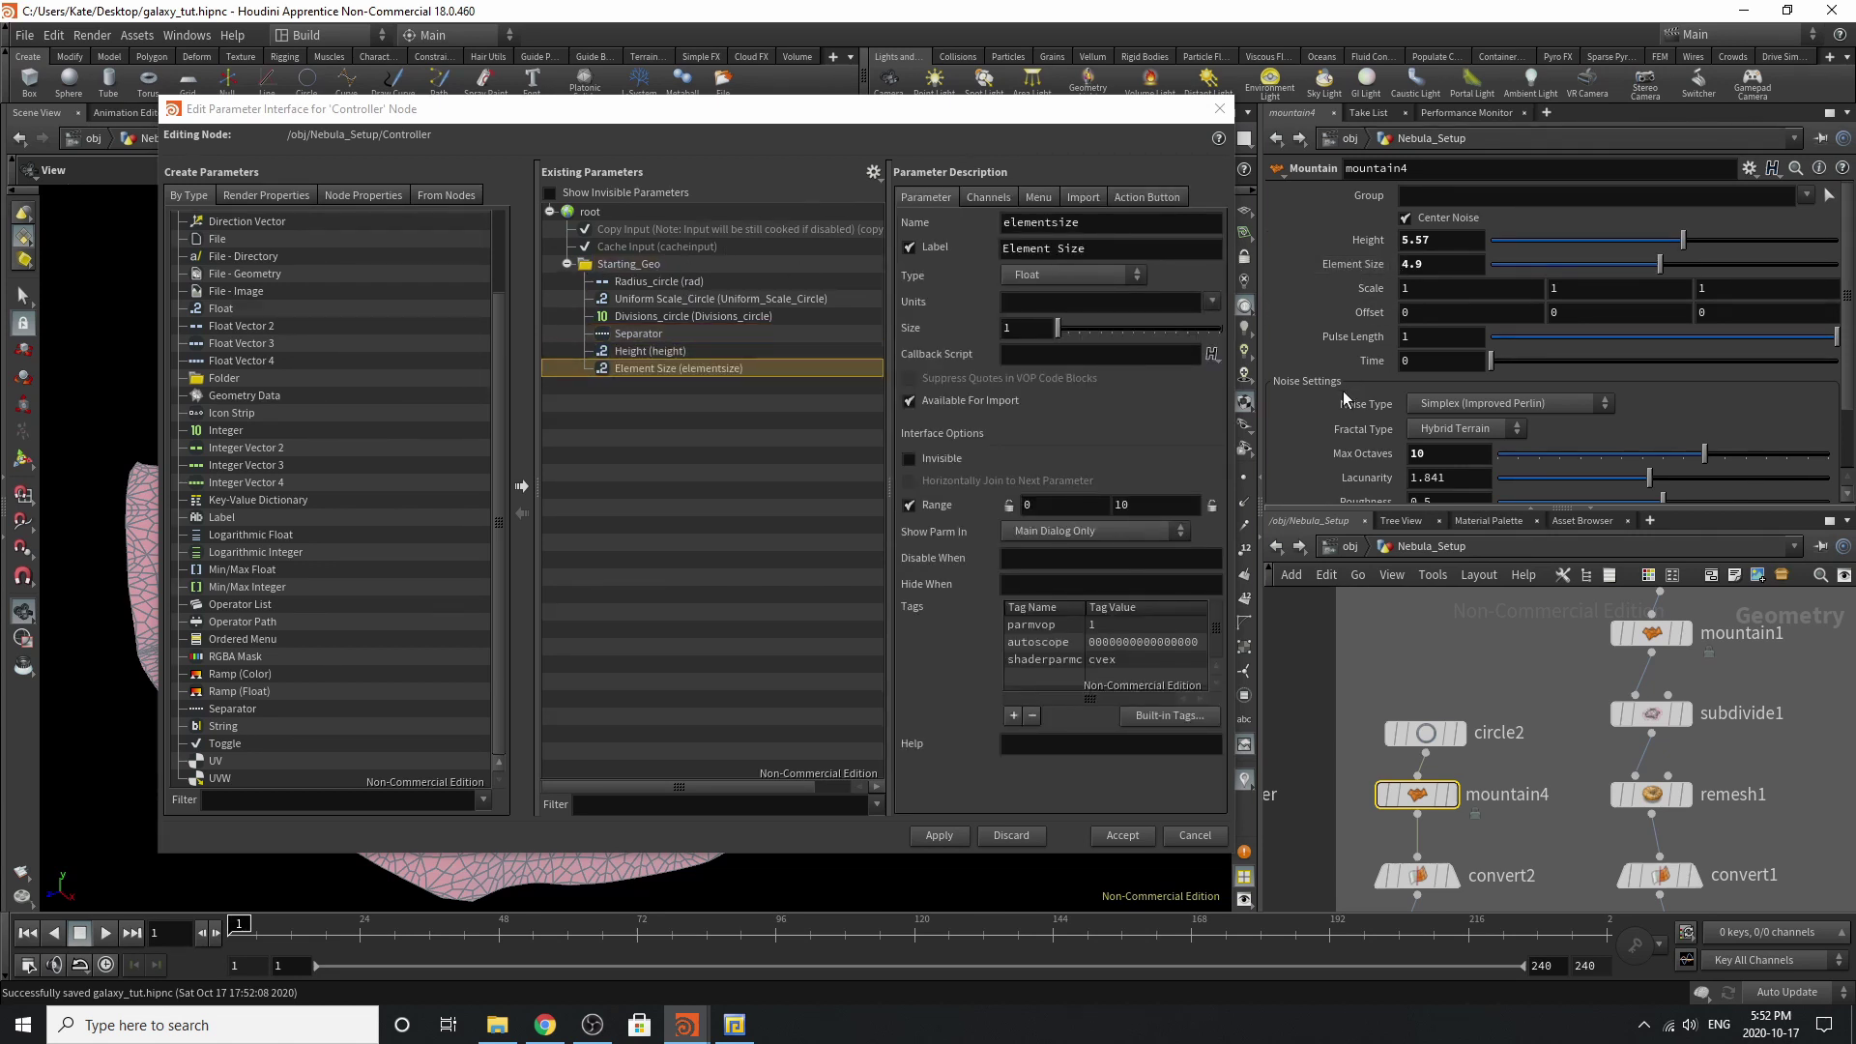
pyautogui.scroll(-2, 1349, 377)
pyautogui.moveTo(1356, 400); pyautogui.dragTo(696, 266)
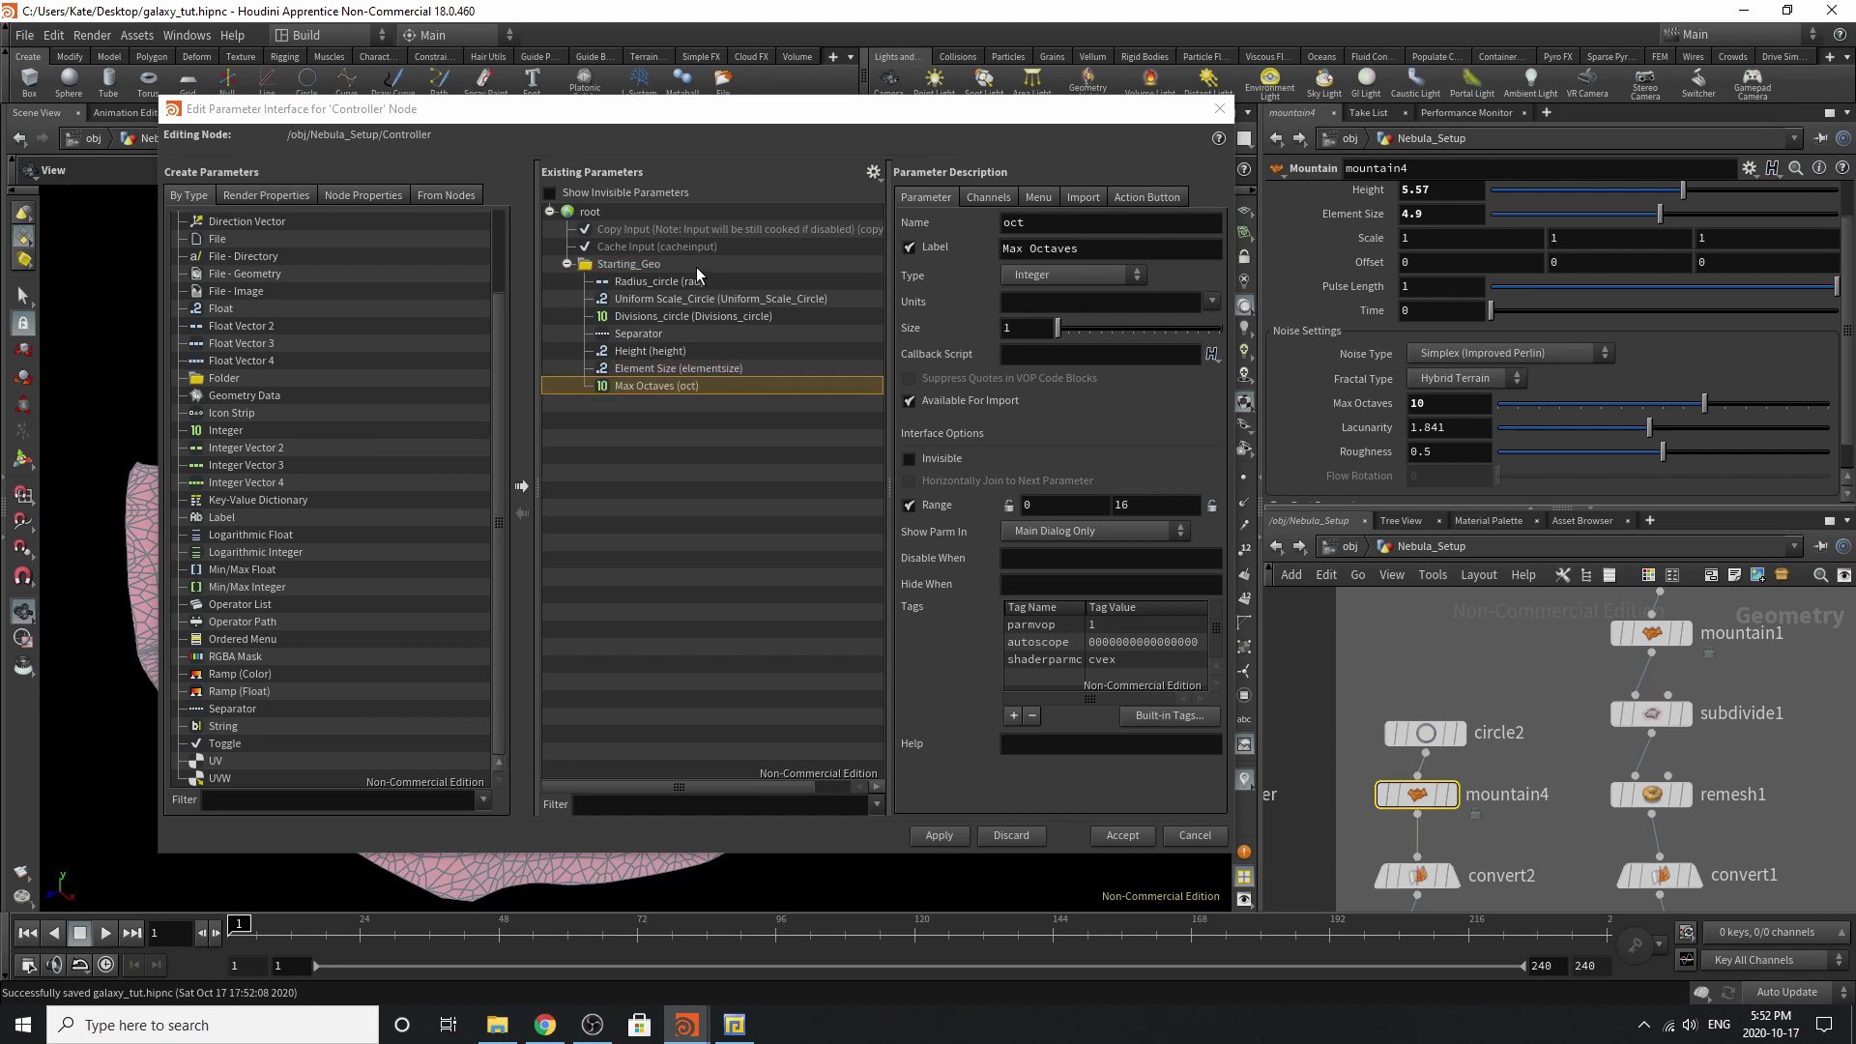
pyautogui.click(1650, 631)
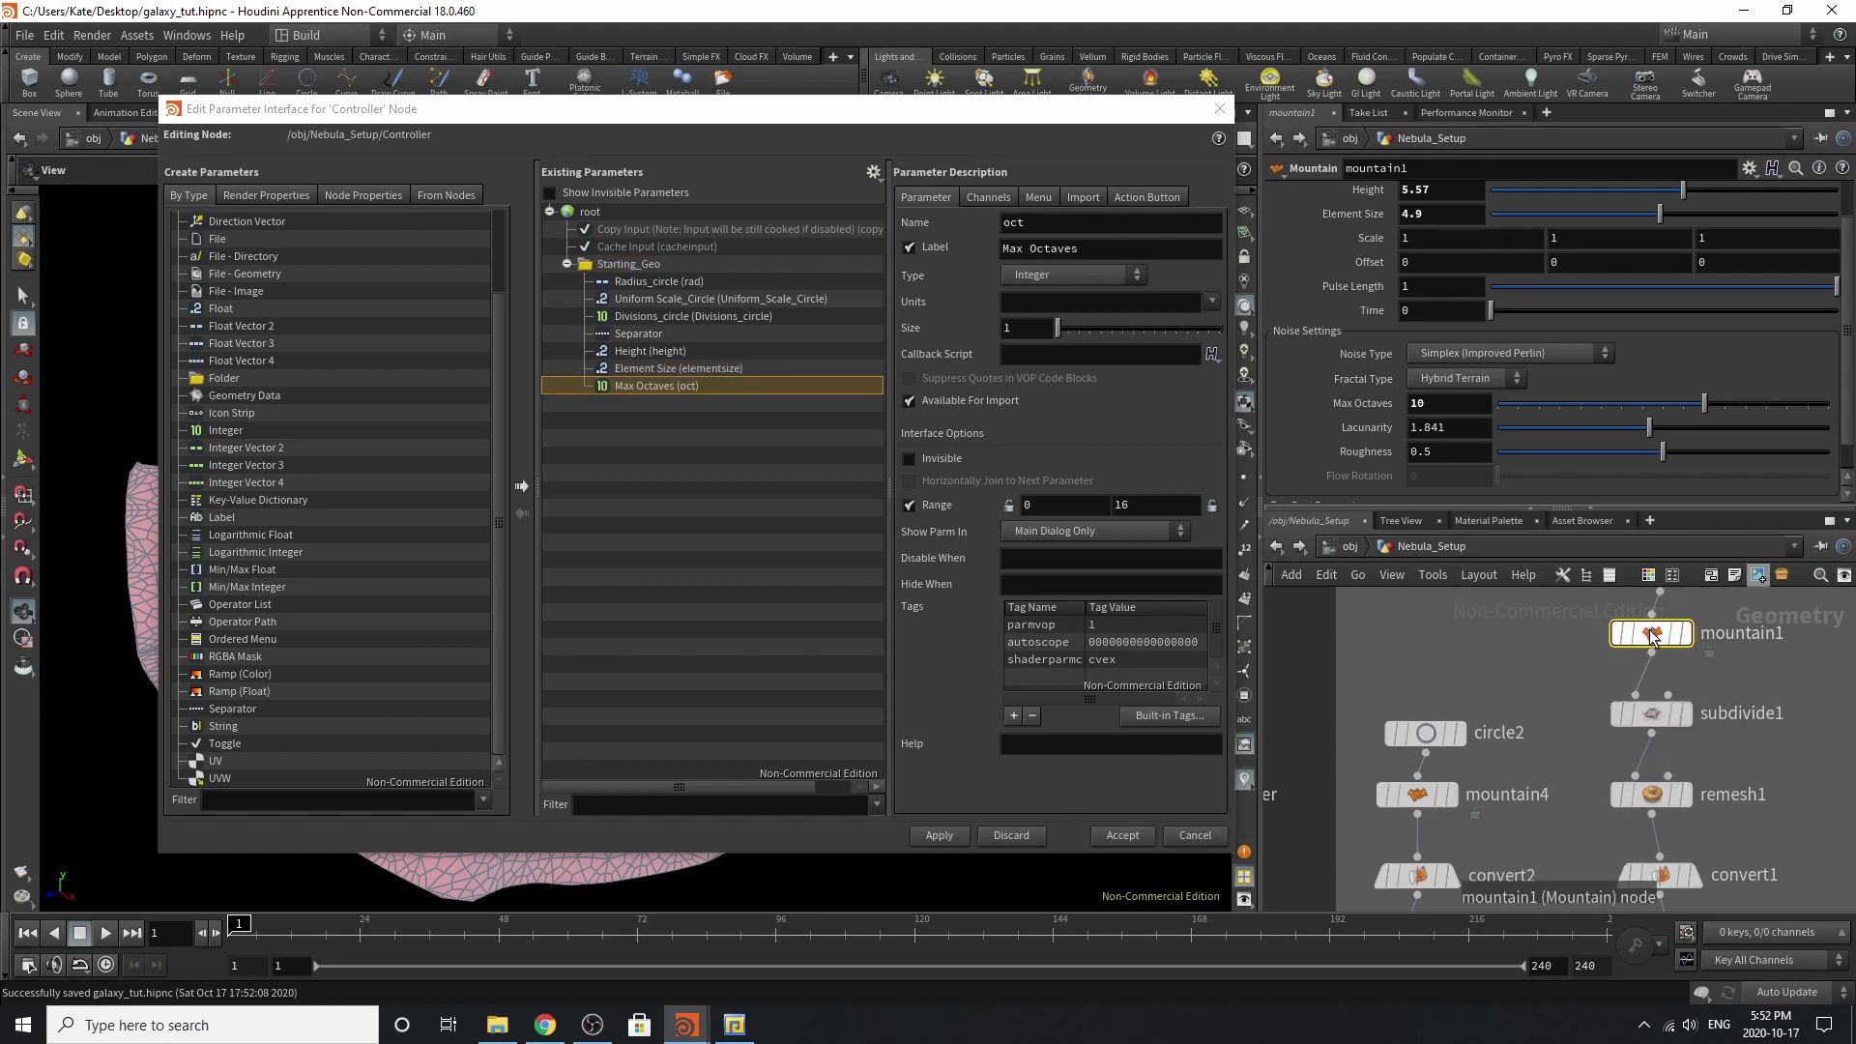
pyautogui.click(1417, 794)
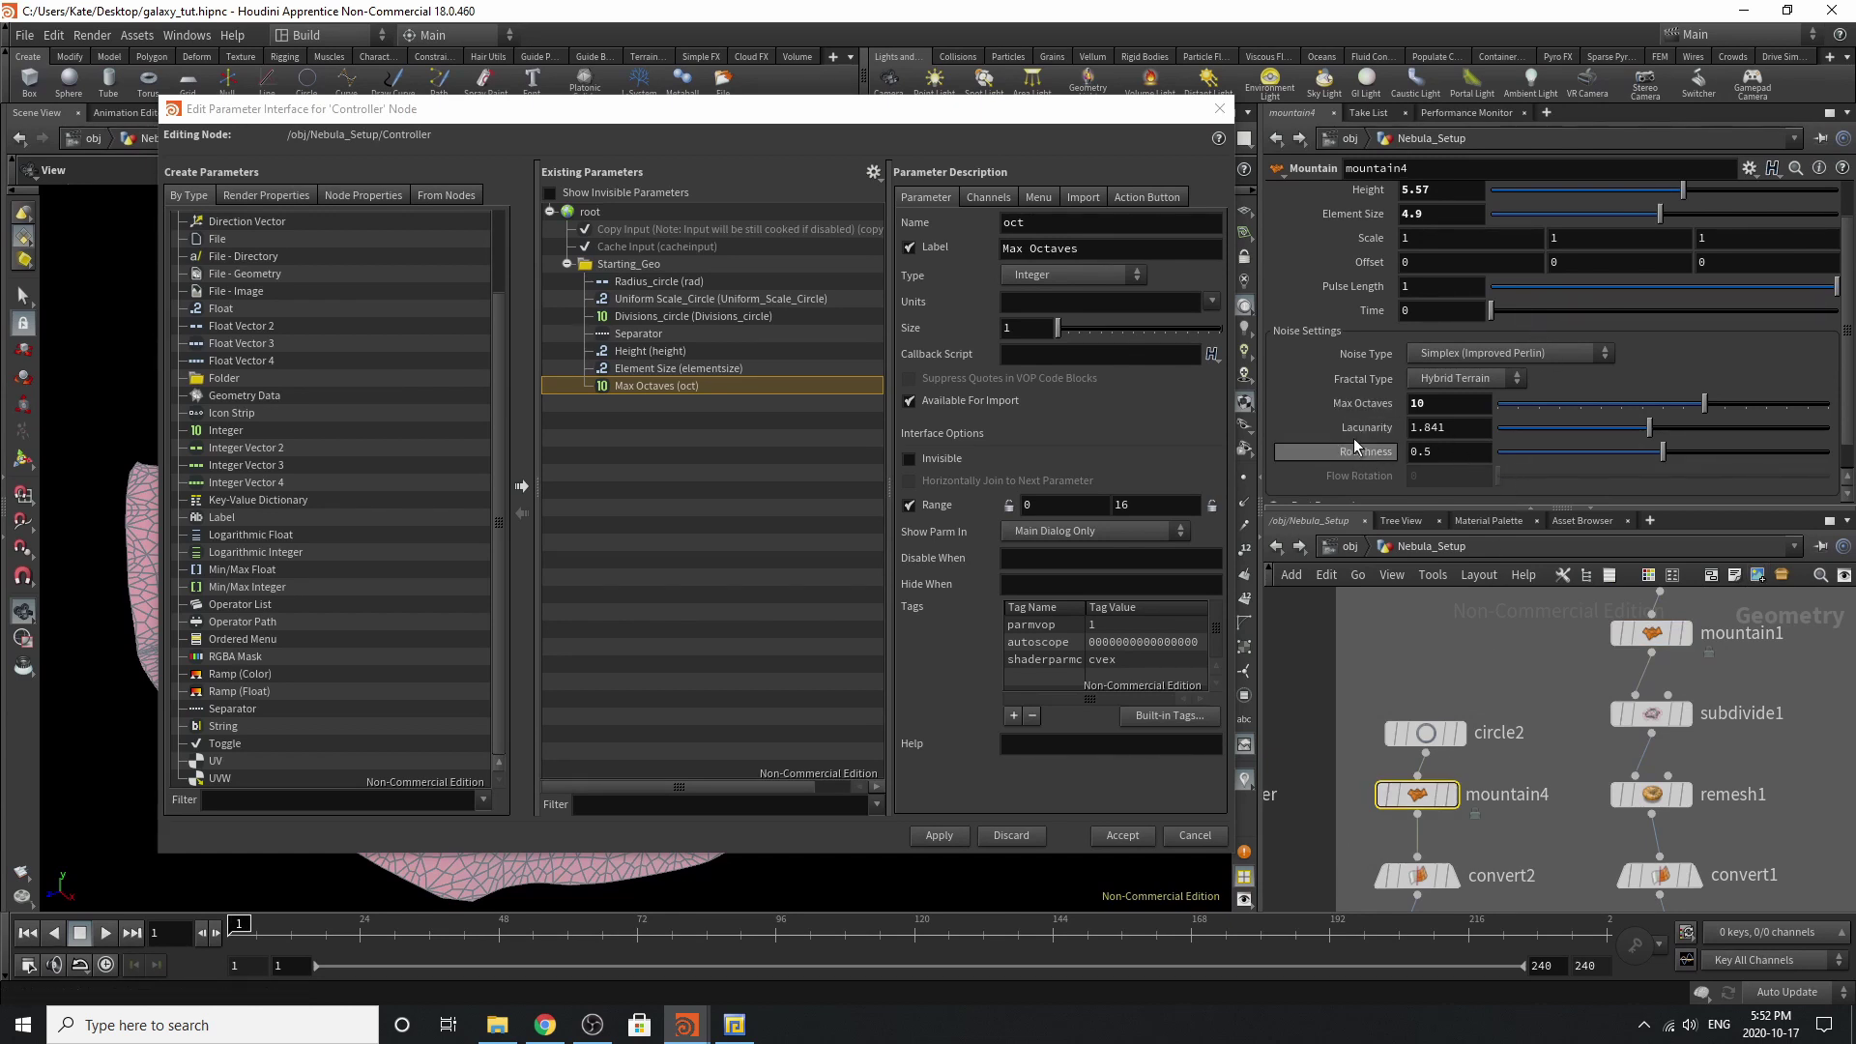
# Set both the label and the name of the Controller's Height parameter to Height_noise.
pyautogui.click(654, 351)
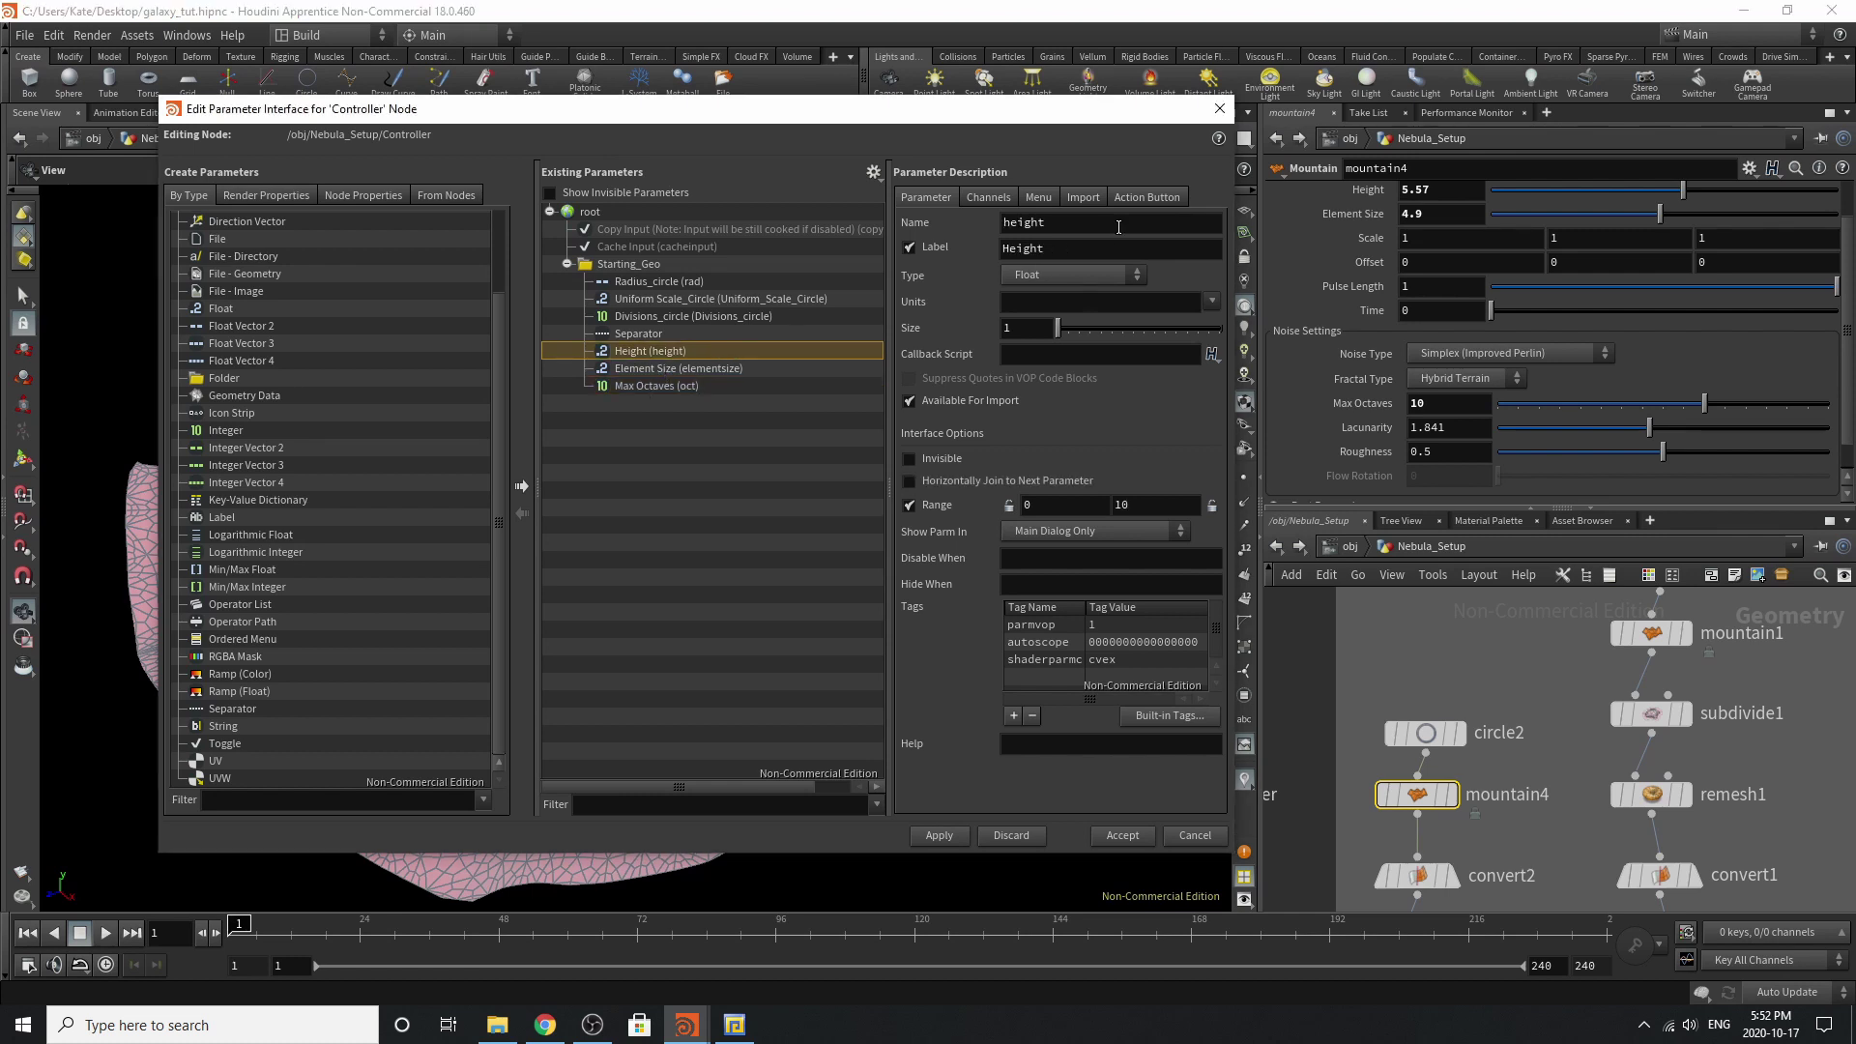
pyautogui.click(1085, 248)
pyautogui.moveTo(1133, 251); pyautogui.dragTo(899, 266)
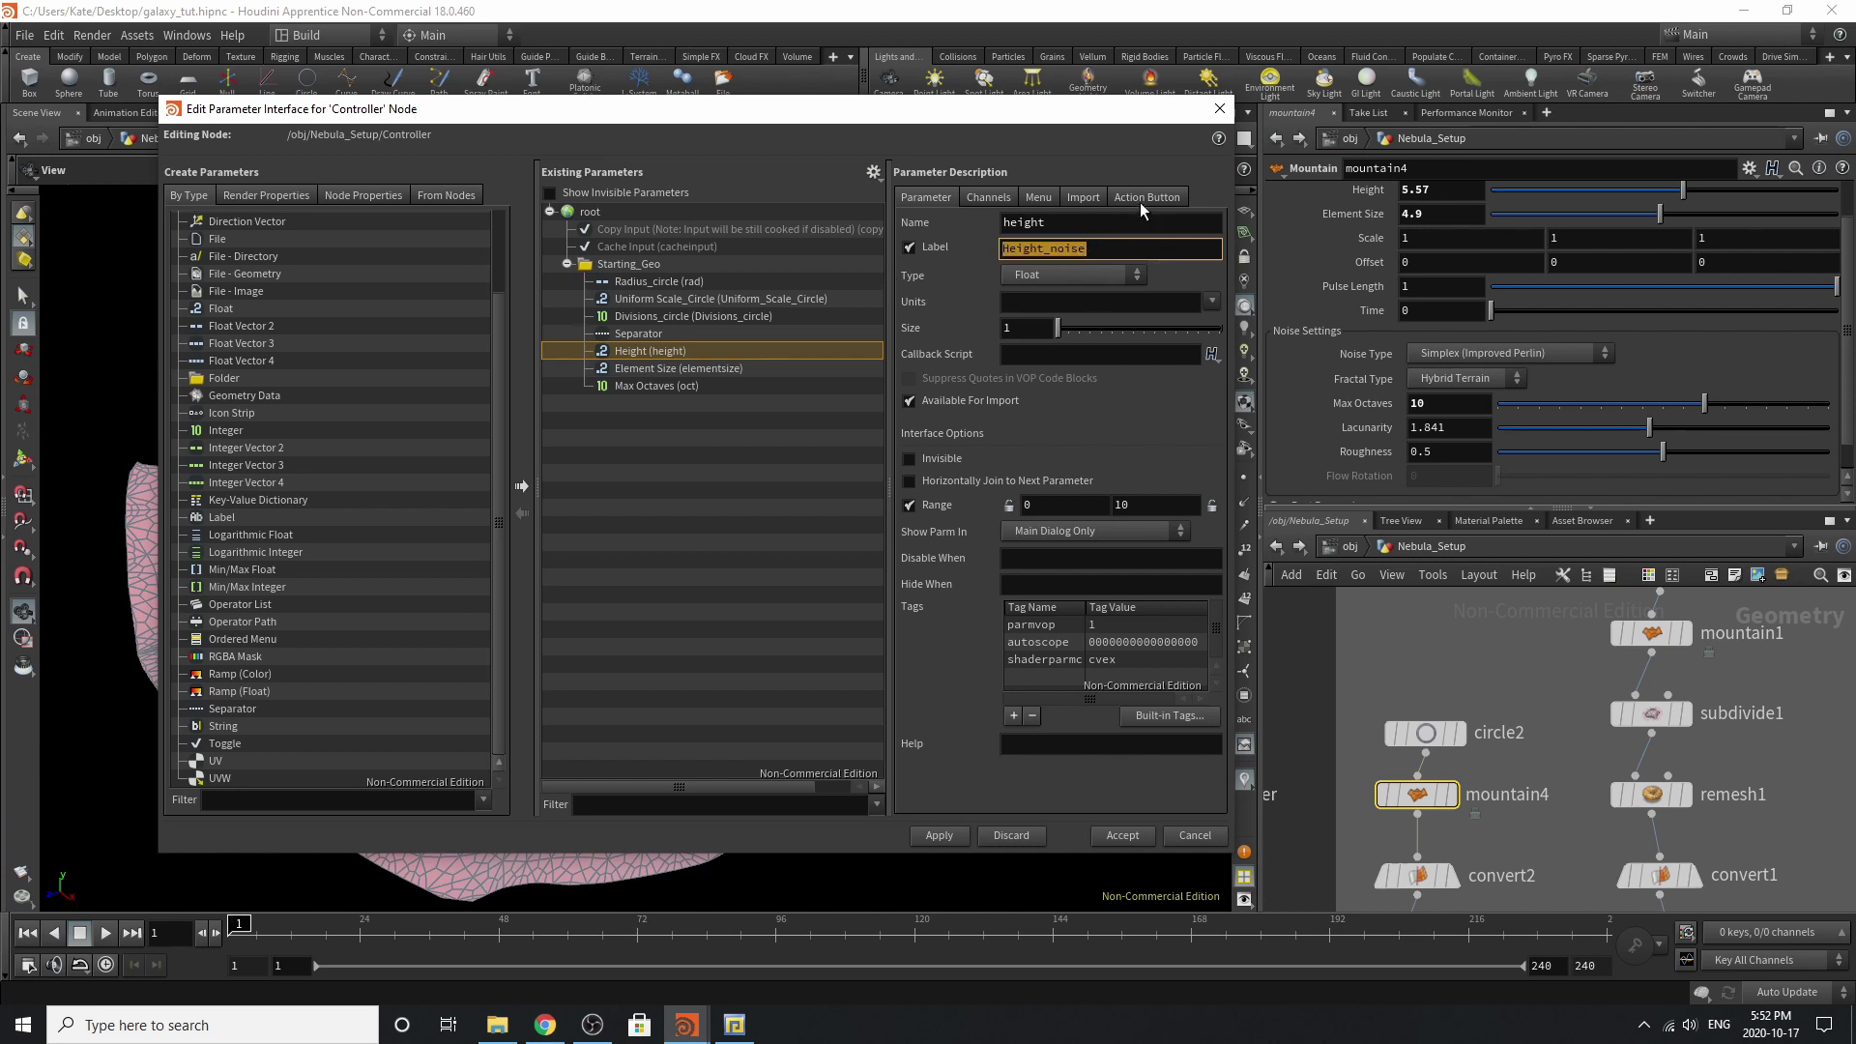
pyautogui.moveTo(1061, 225); pyautogui.dragTo(983, 290)
pyautogui.hotkey('ctrl', 'v')
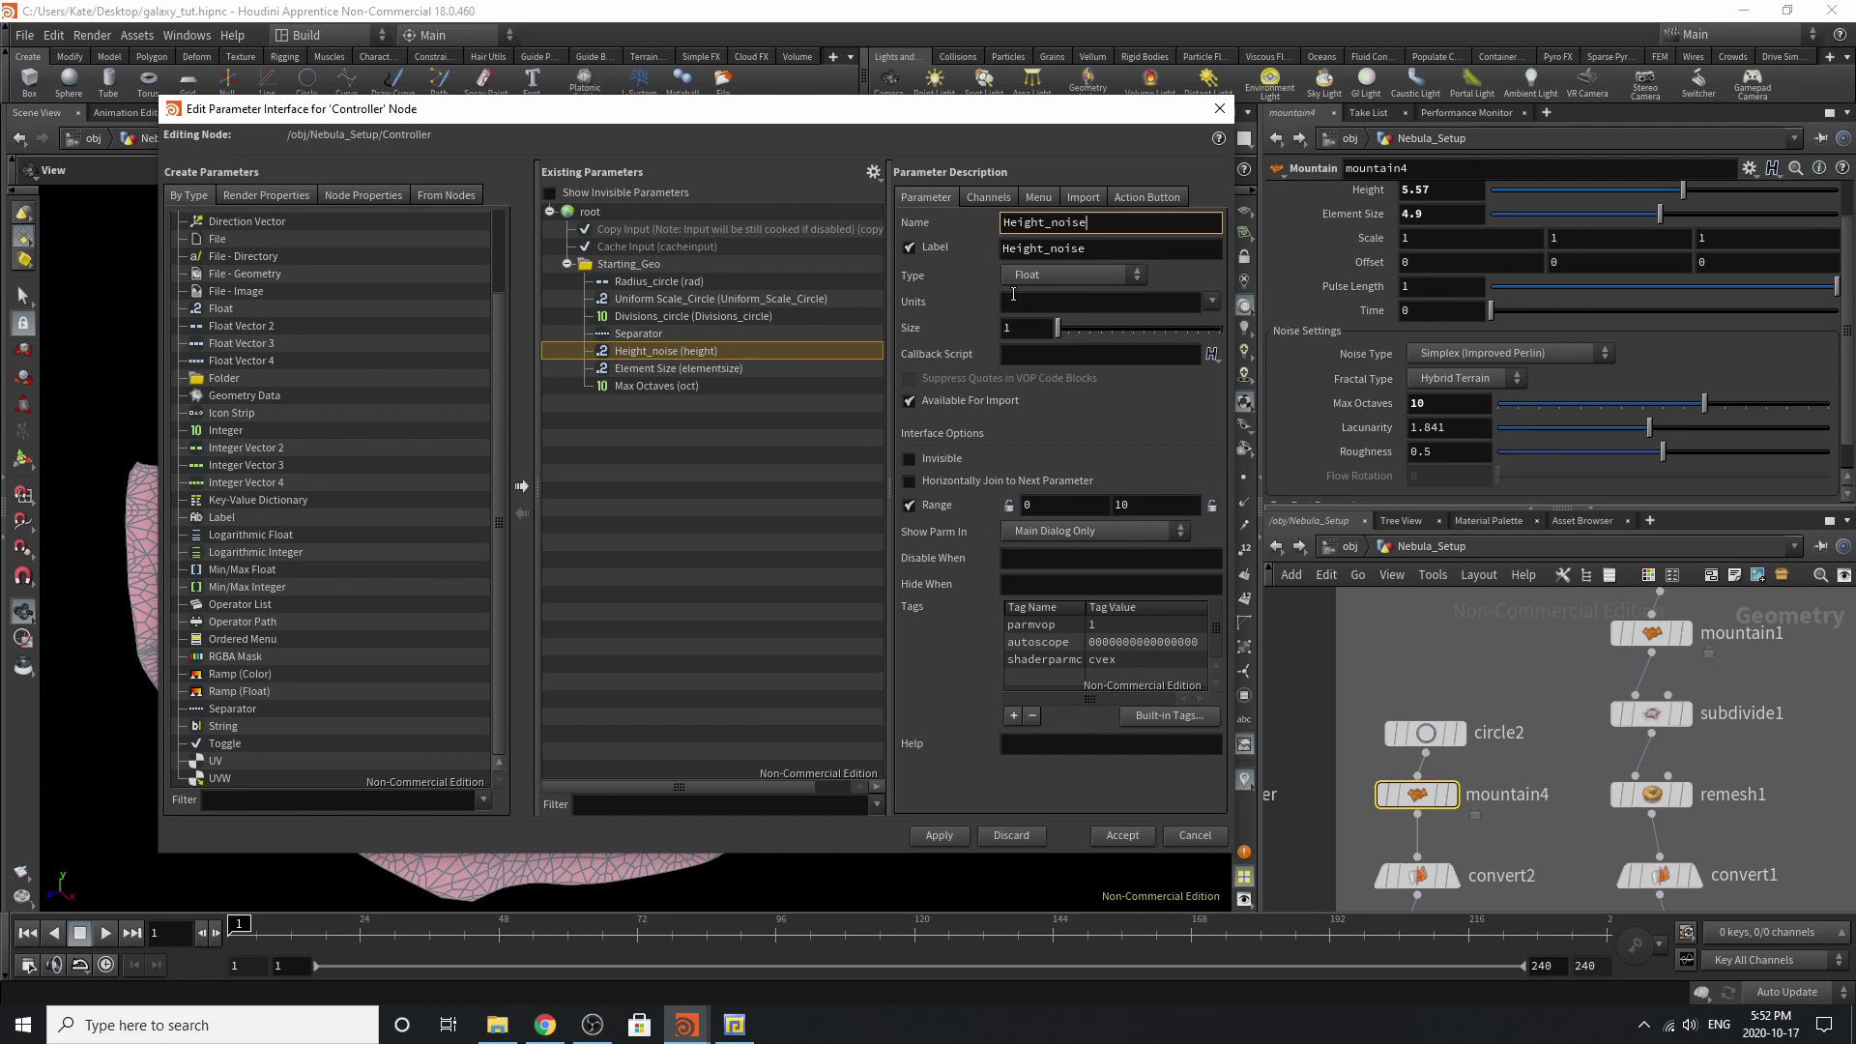
pyautogui.click(959, 644)
# Label the Controller's Element Size parameter Element Size_noise and name it Element_Size_noise.
pyautogui.moveTo(1093, 249); pyautogui.dragTo(1045, 277)
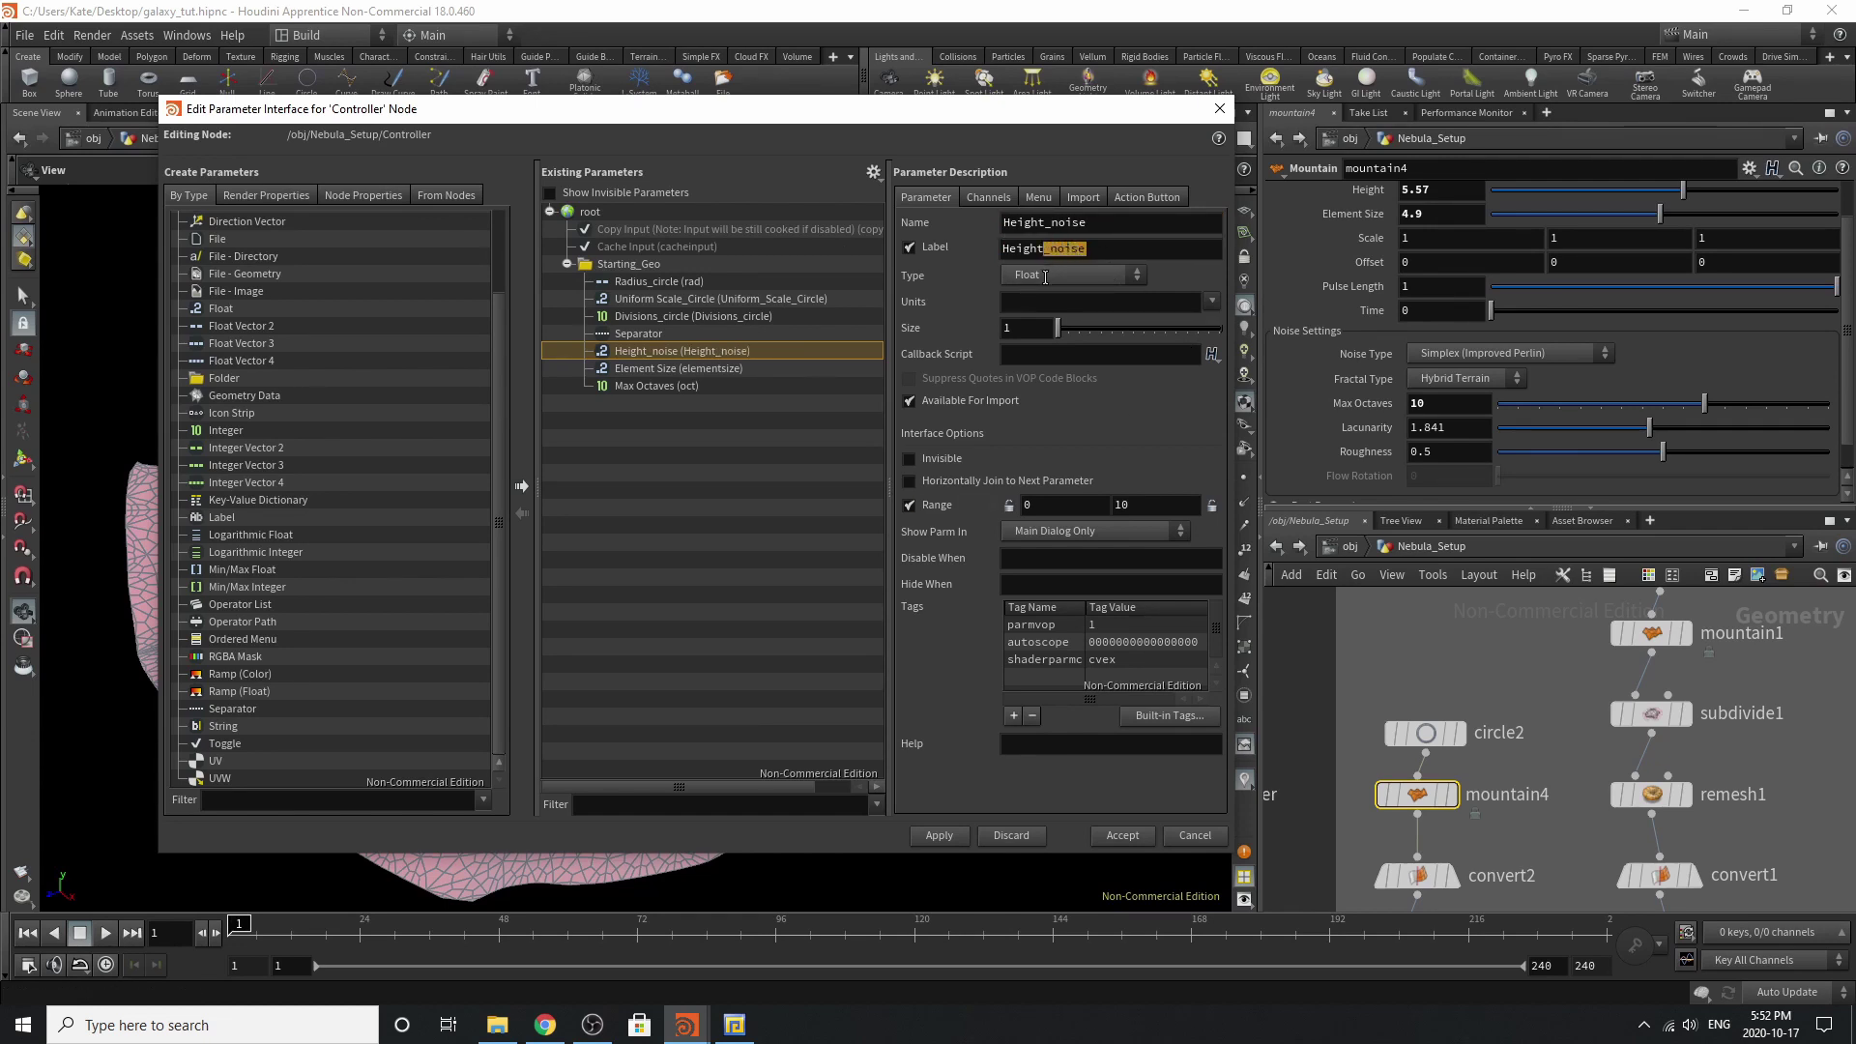
pyautogui.click(679, 370)
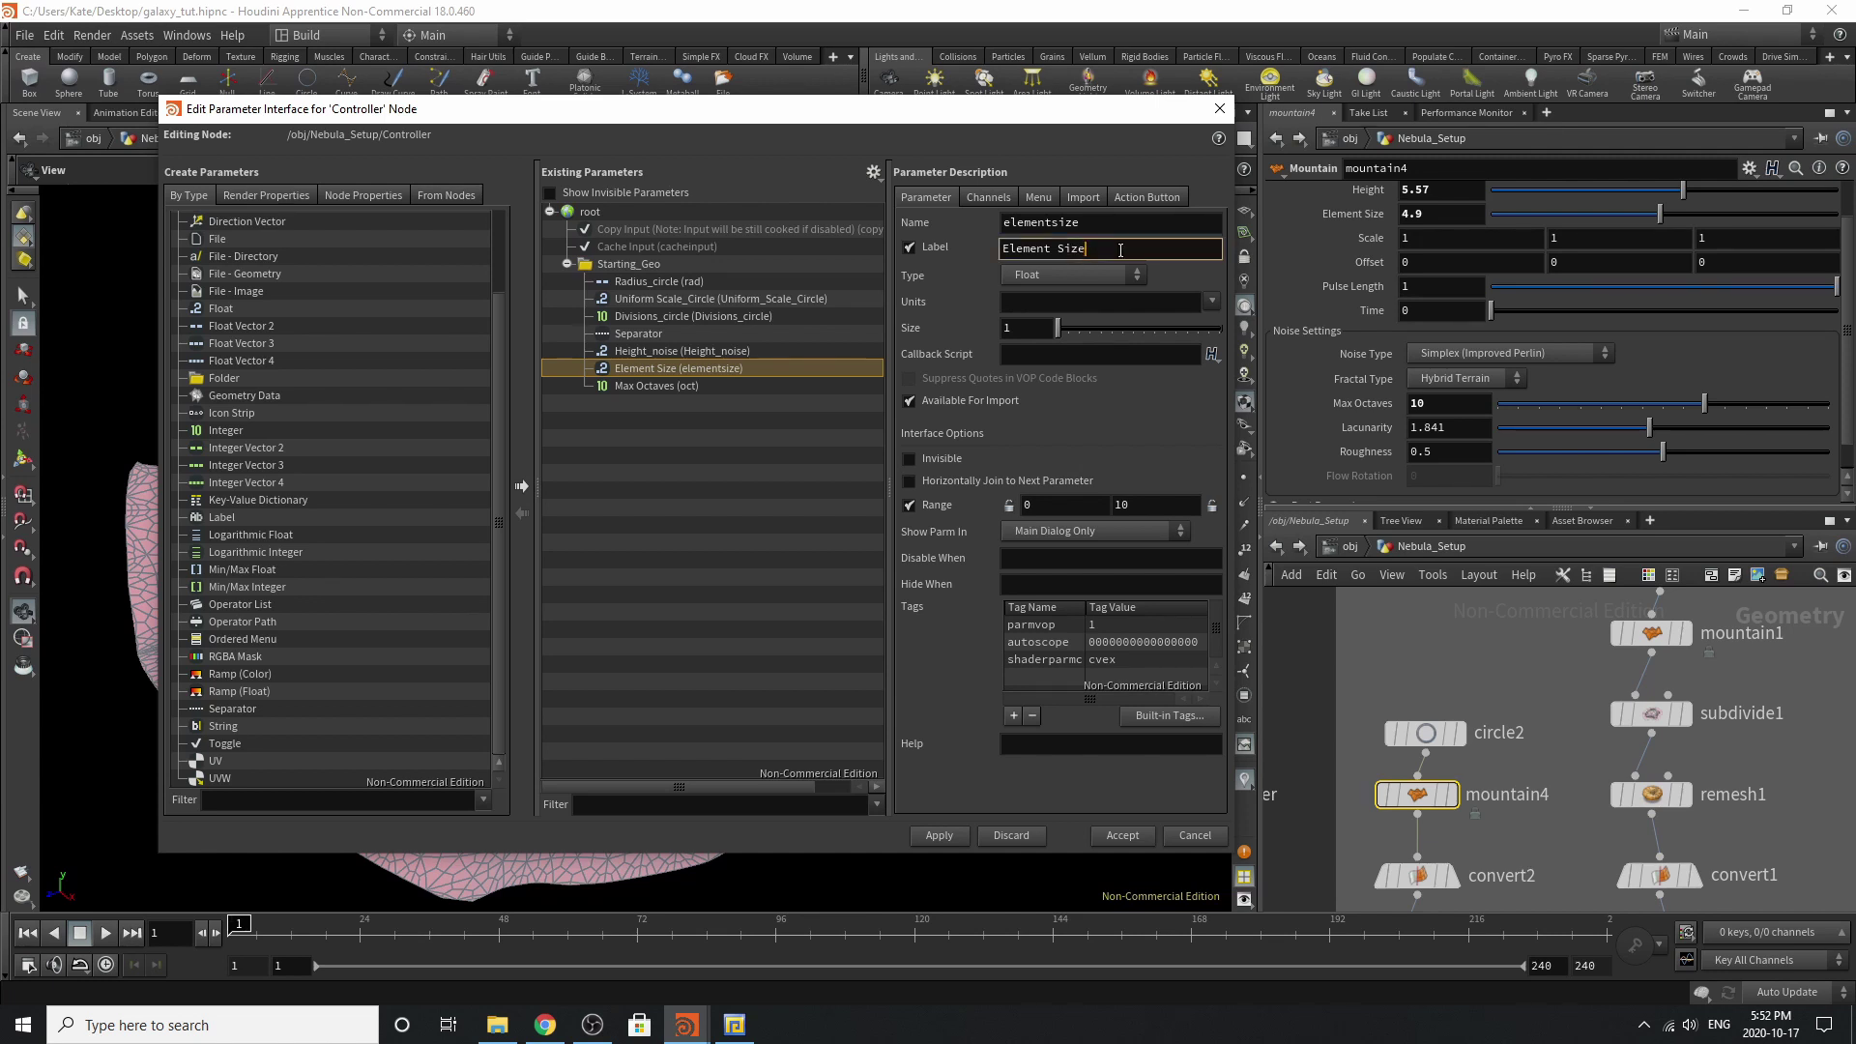
pyautogui.moveTo(1133, 242); pyautogui.dragTo(924, 234)
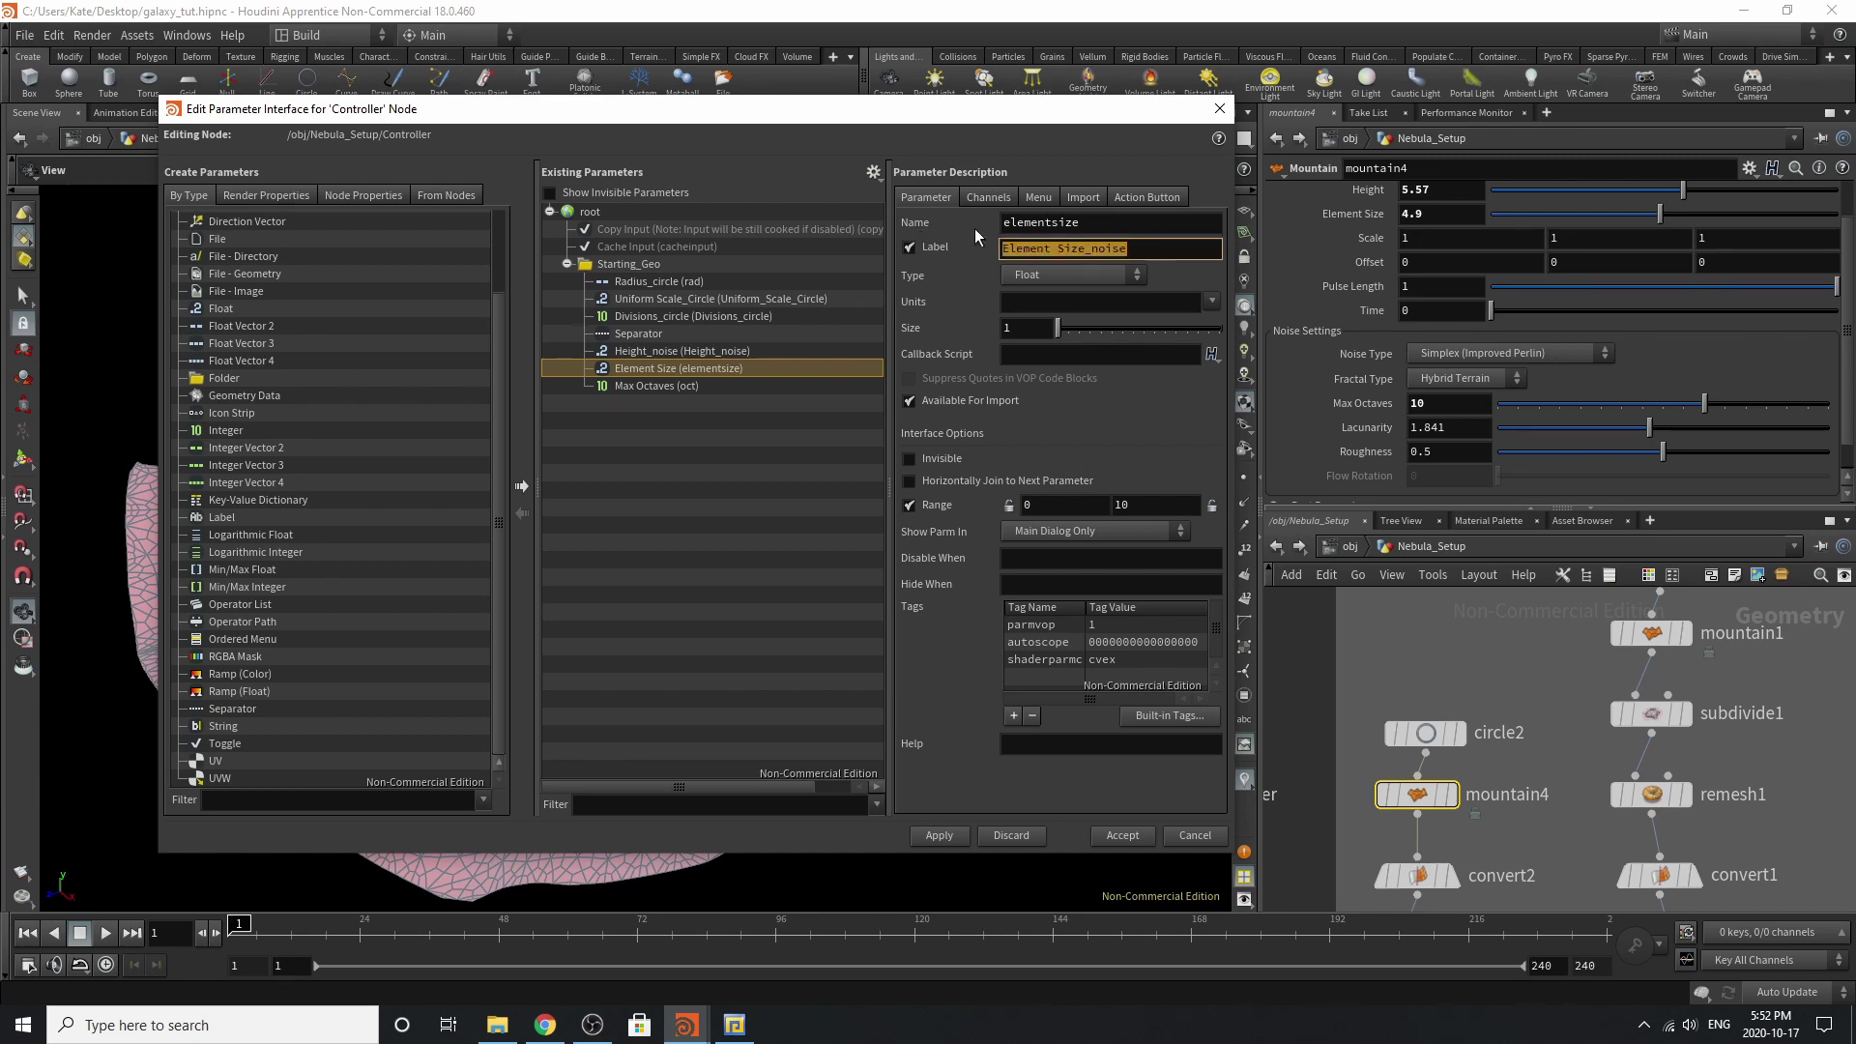
pyautogui.hotkey('ctrl', 'v')
pyautogui.hotkey('ctrl', 'v')
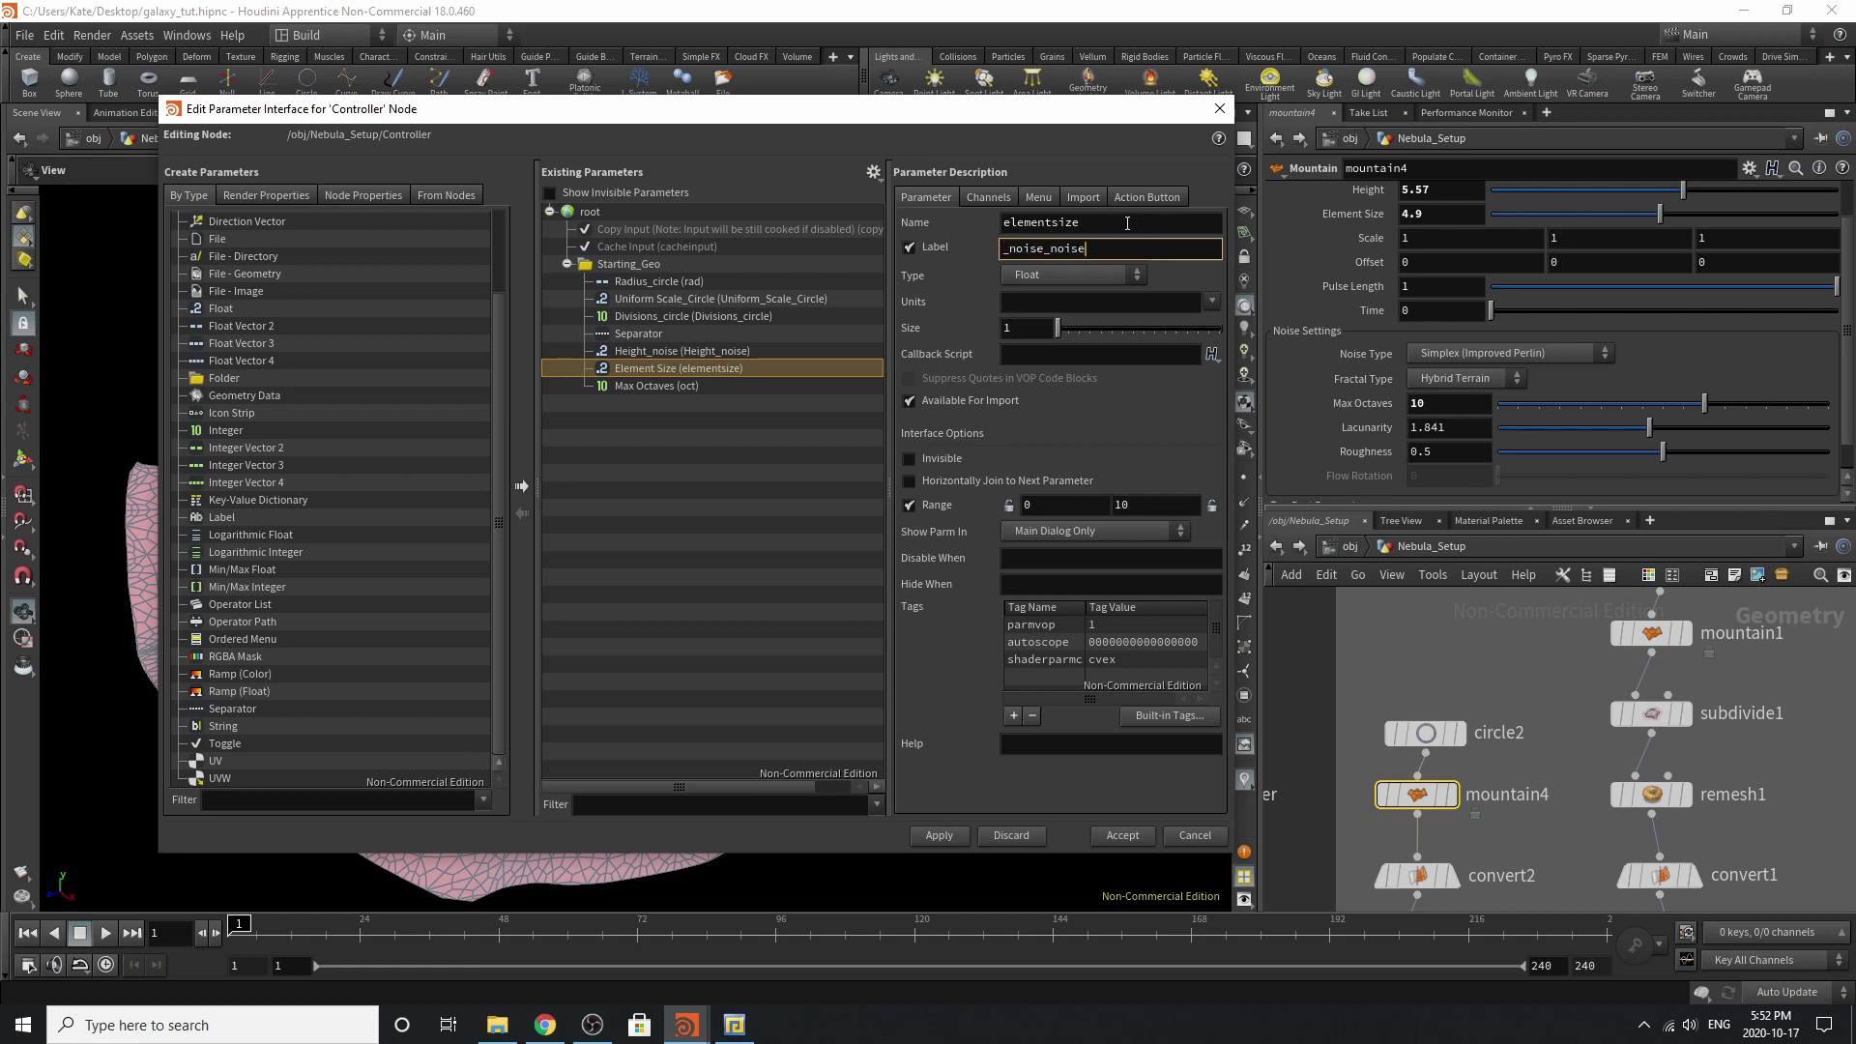
pyautogui.hotkey('ctrl', 'z')
pyautogui.moveTo(1141, 249); pyautogui.dragTo(934, 259)
pyautogui.hotkey('ctrl', 'c')
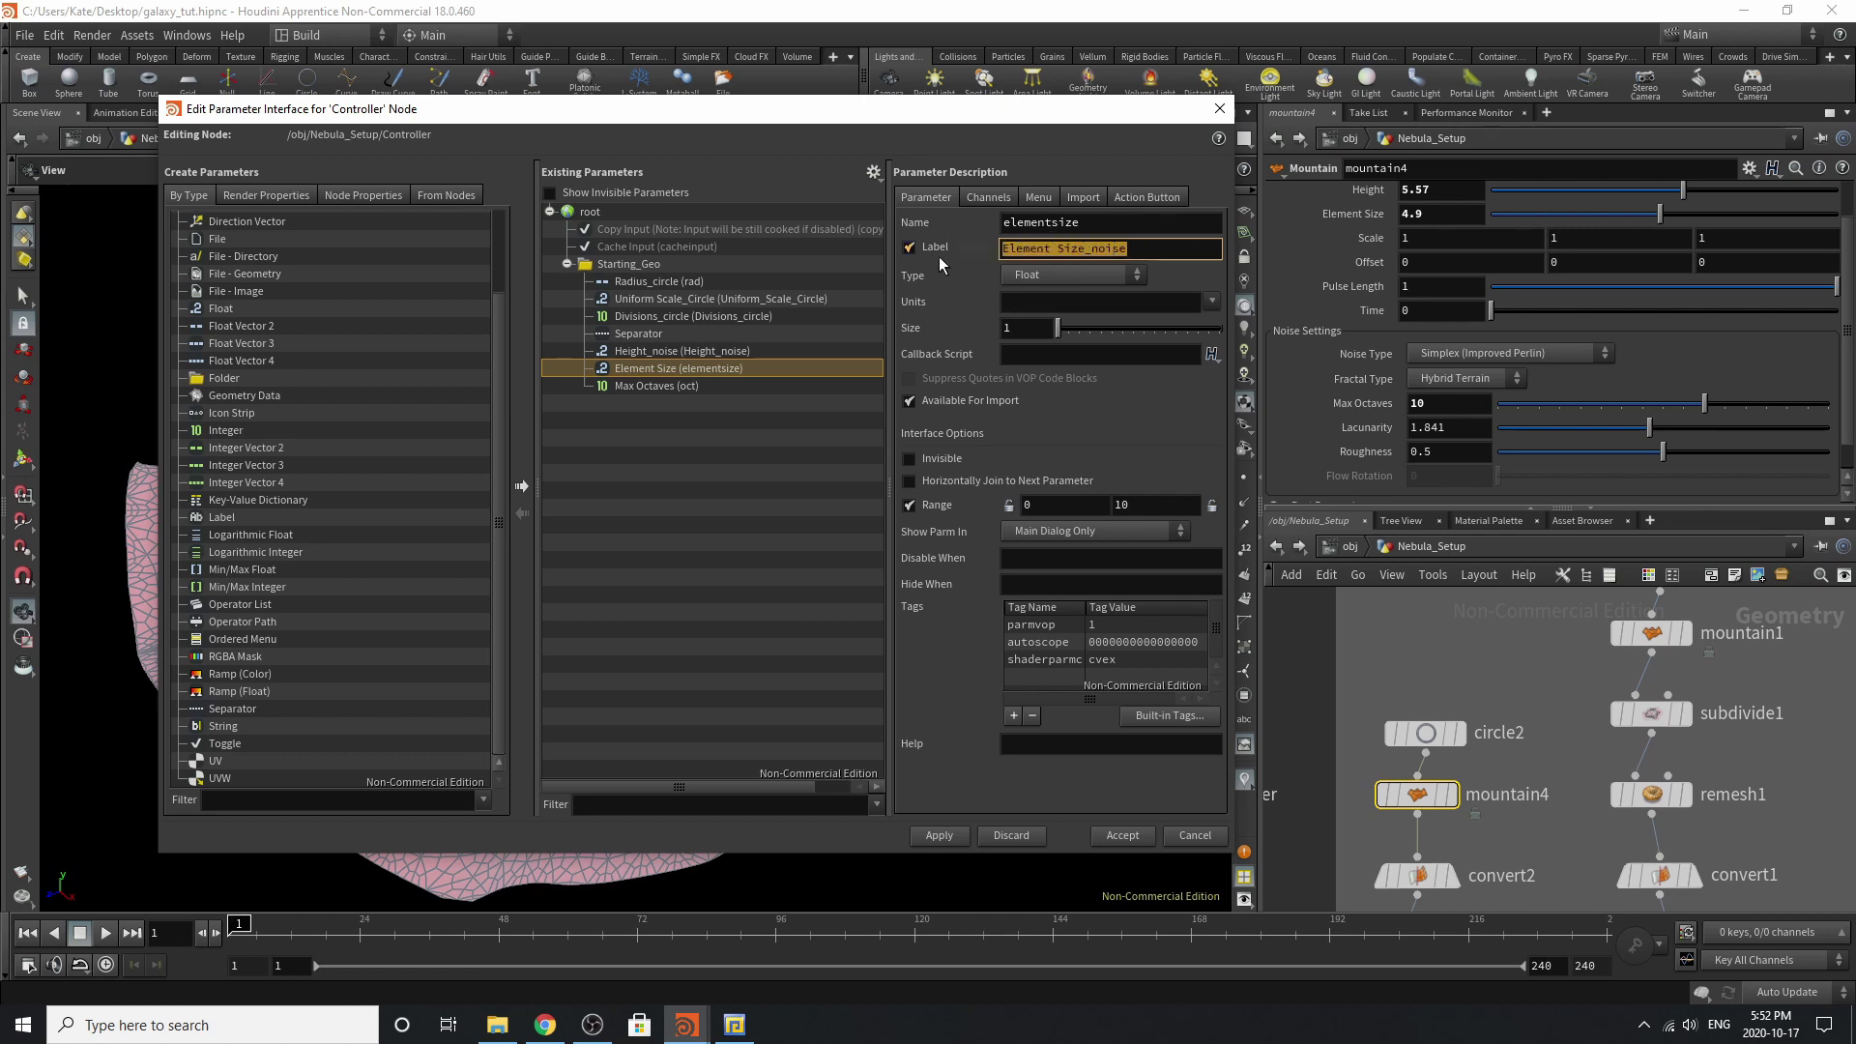
pyautogui.doubleClick(1099, 215)
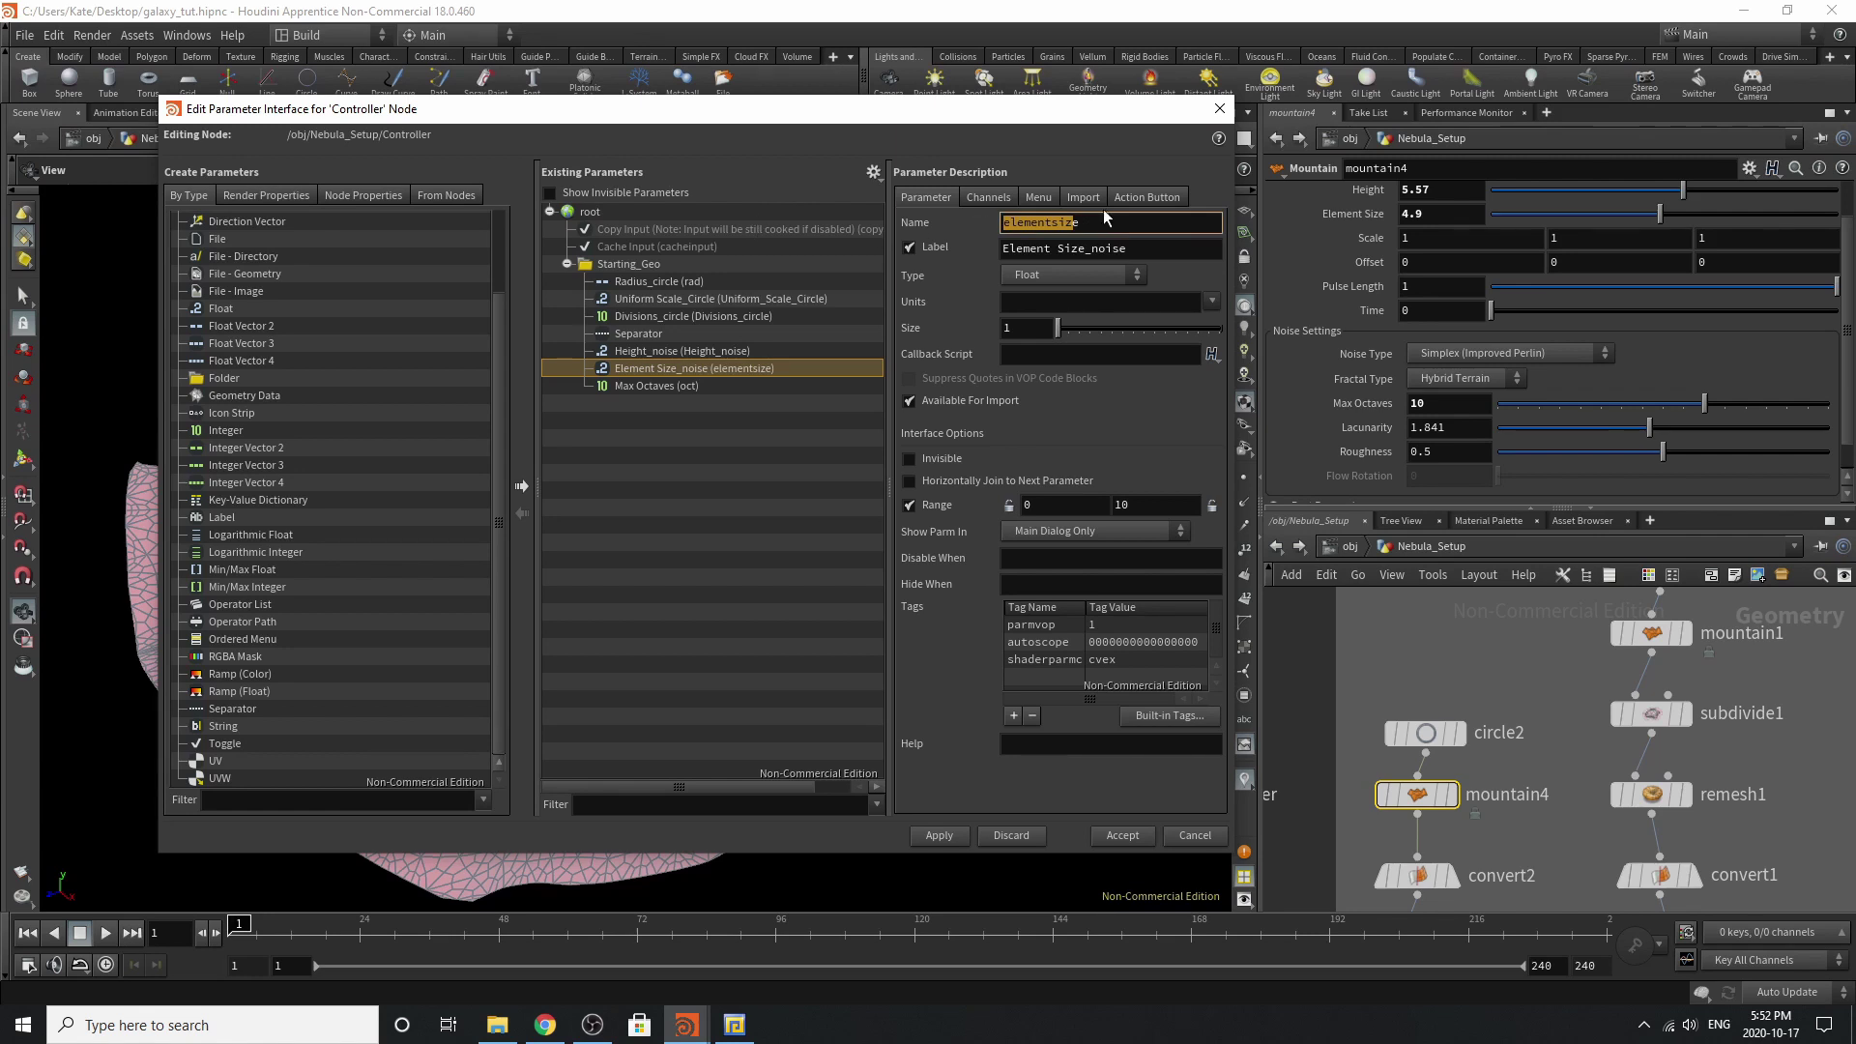
pyautogui.hotkey('ctrl', 'v')
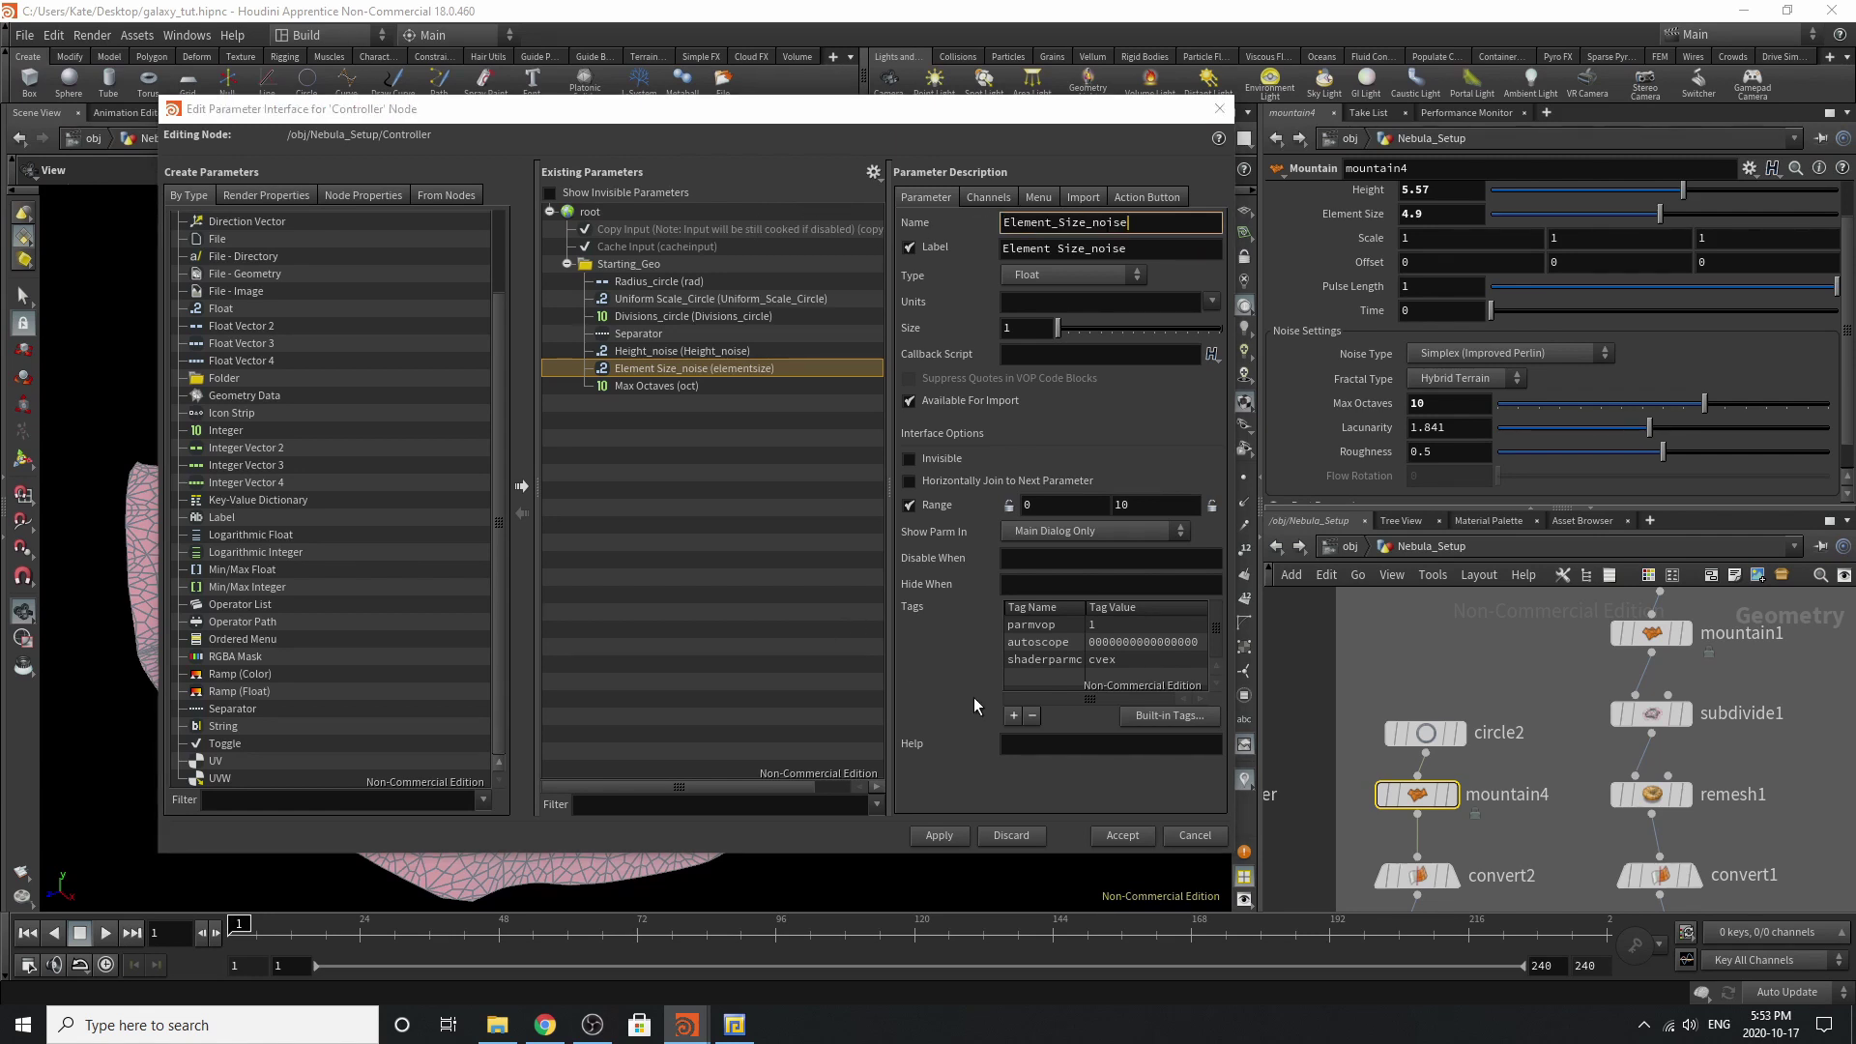
pyautogui.click(973, 698)
# Label the Controller's Max Octaves parameter Max Octaves_noise and name it Max_Octaves_noise.
pyautogui.moveTo(1175, 244); pyautogui.dragTo(1058, 265)
pyautogui.hotkey('ctrl', 'c')
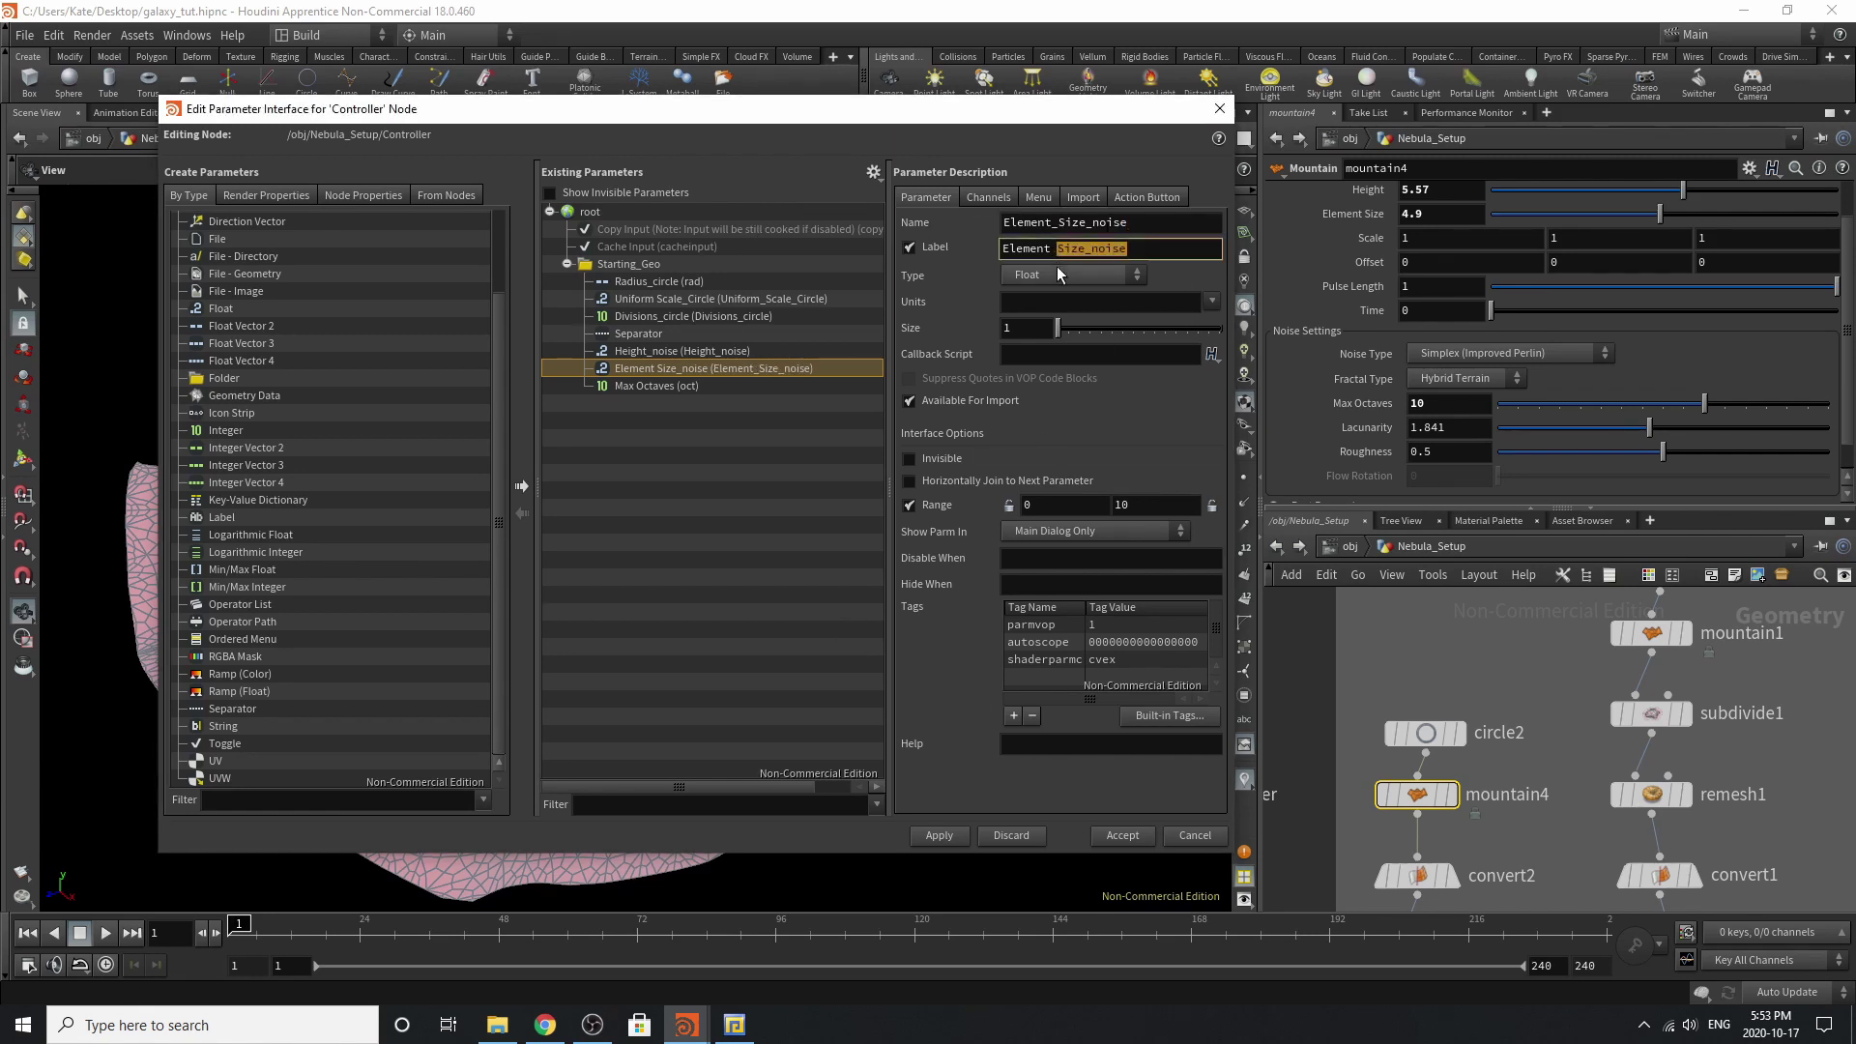
pyautogui.click(712, 386)
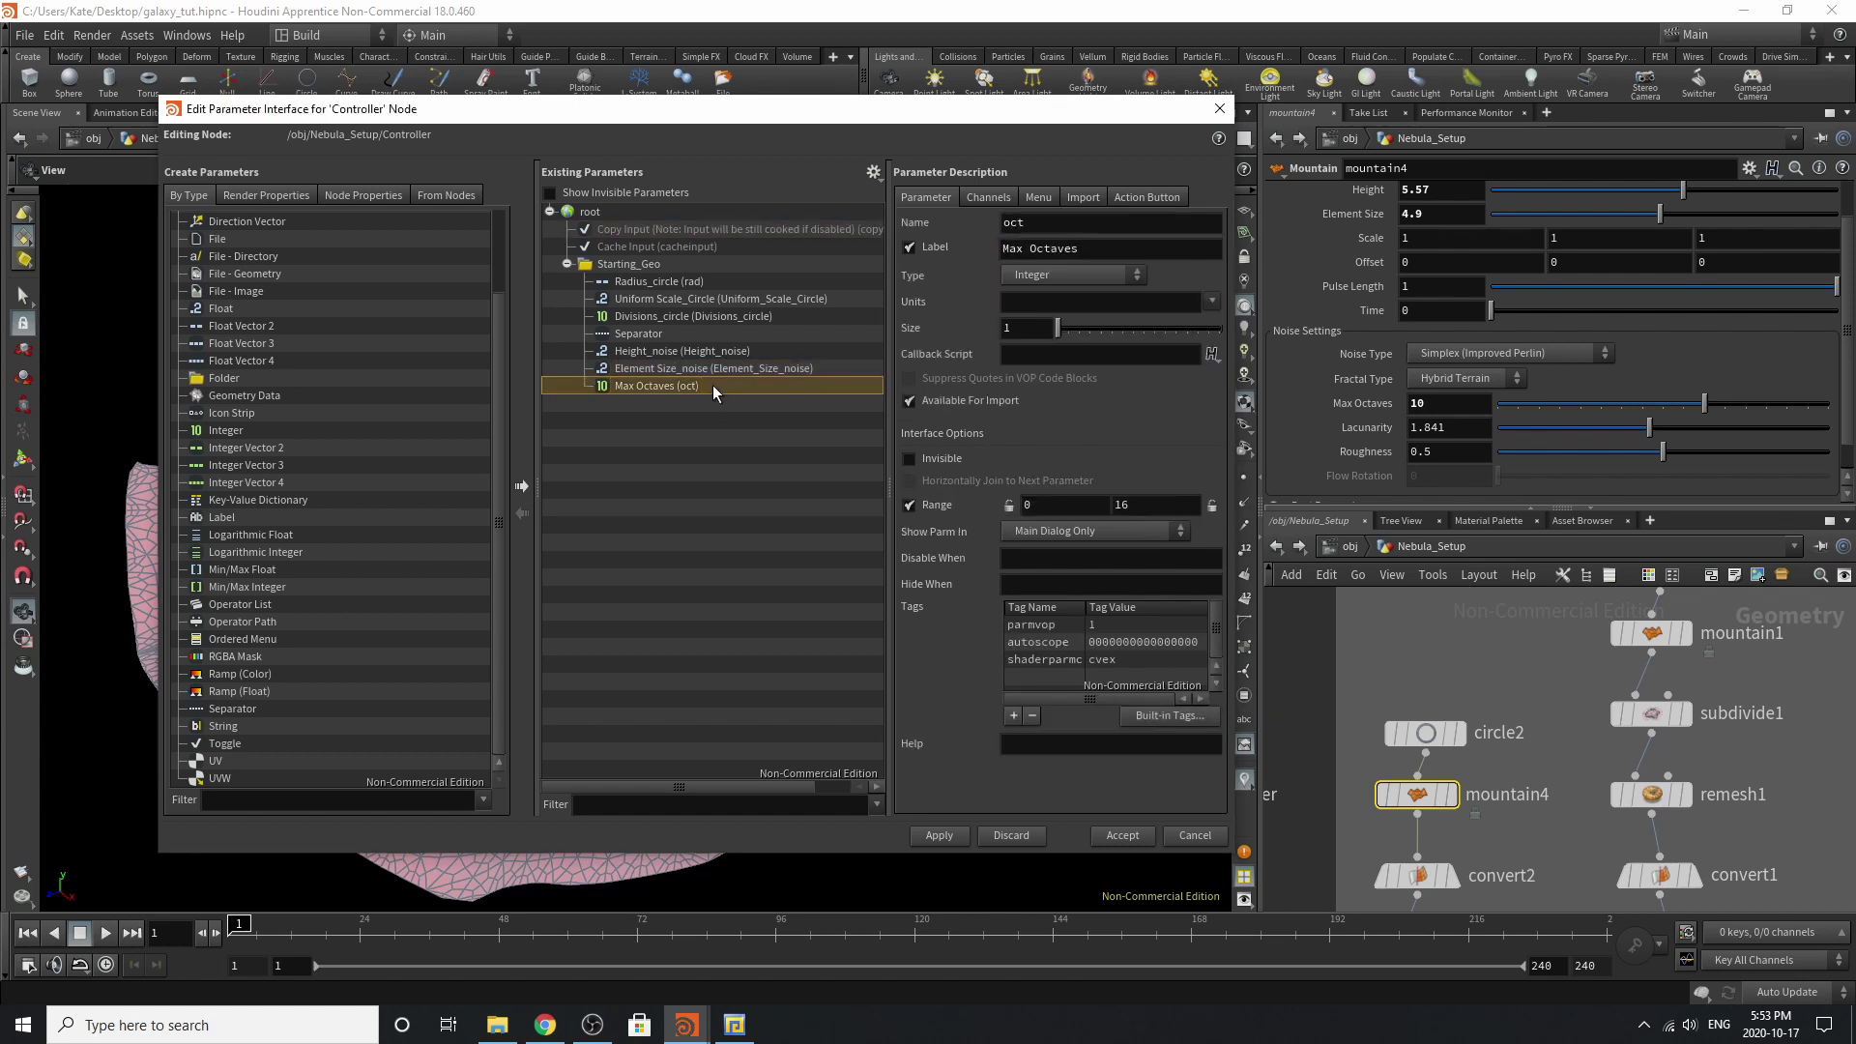
pyautogui.click(1118, 240)
pyautogui.hotkey('ctrl', 'v')
pyautogui.moveTo(1172, 247); pyautogui.dragTo(844, 254)
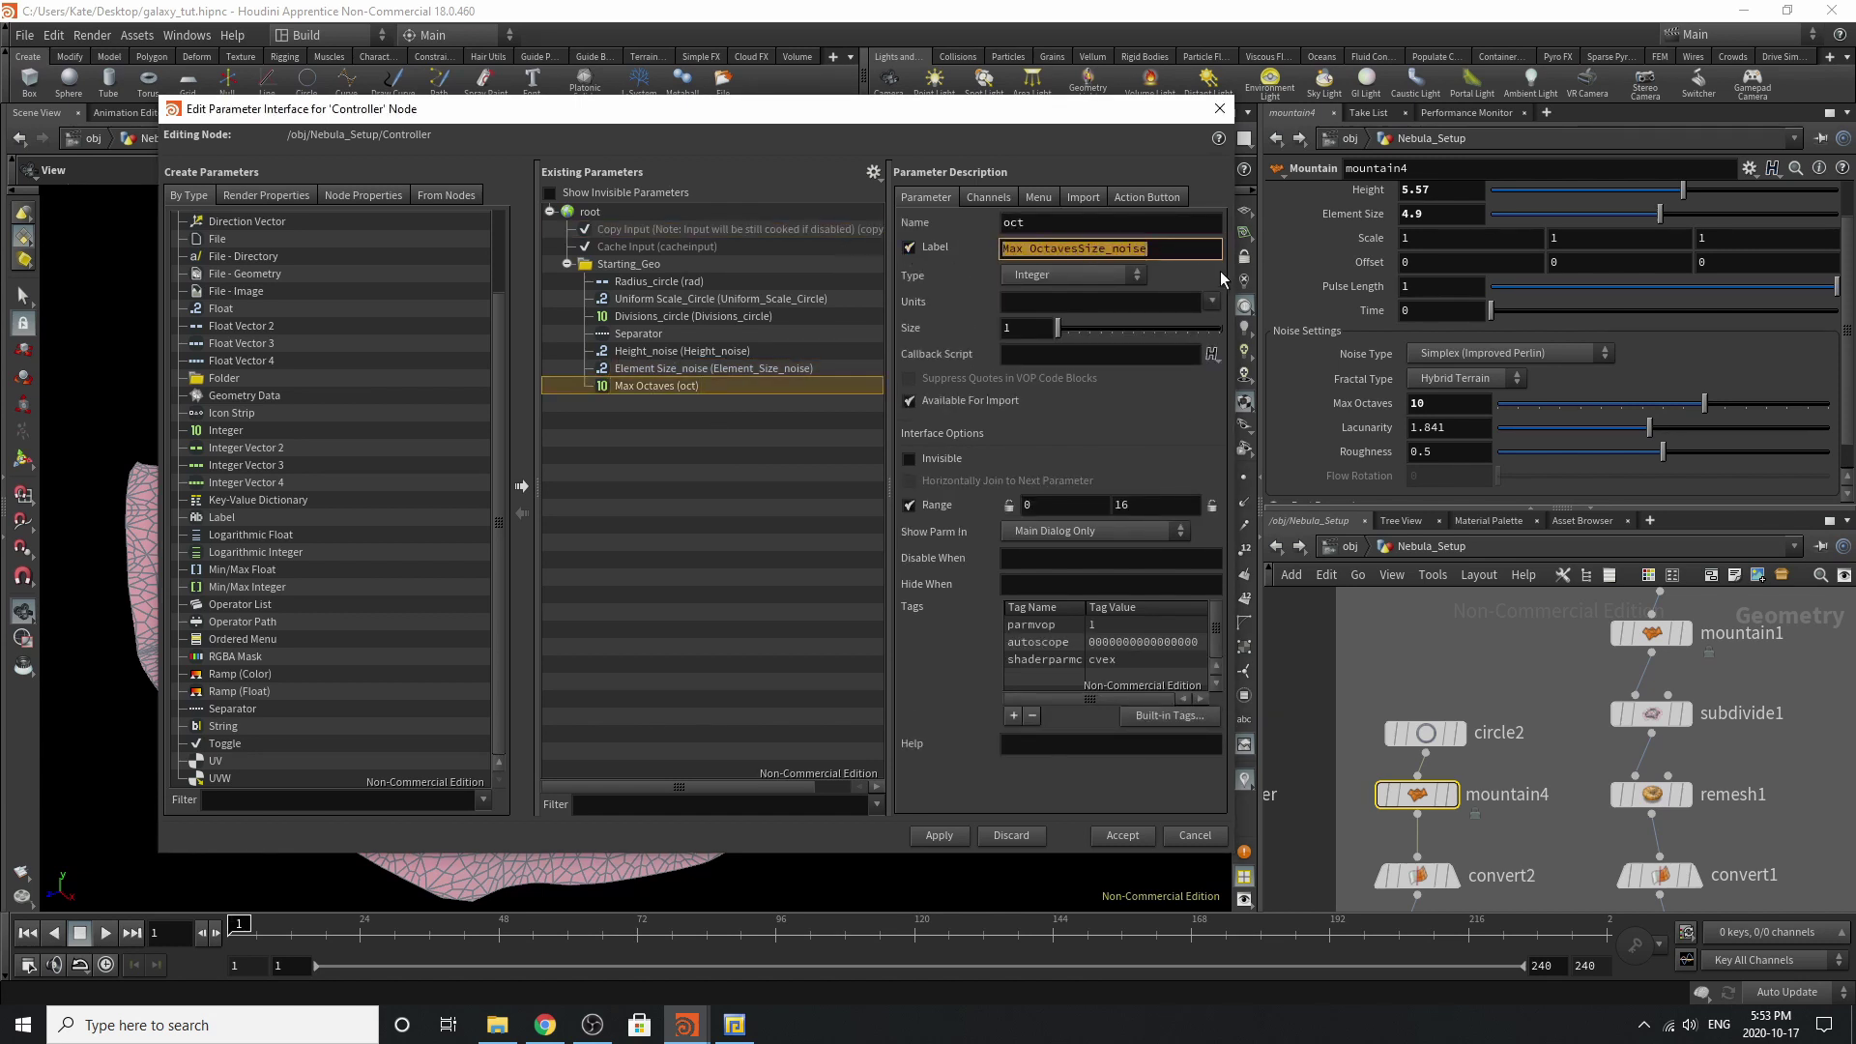
pyautogui.click(1111, 249)
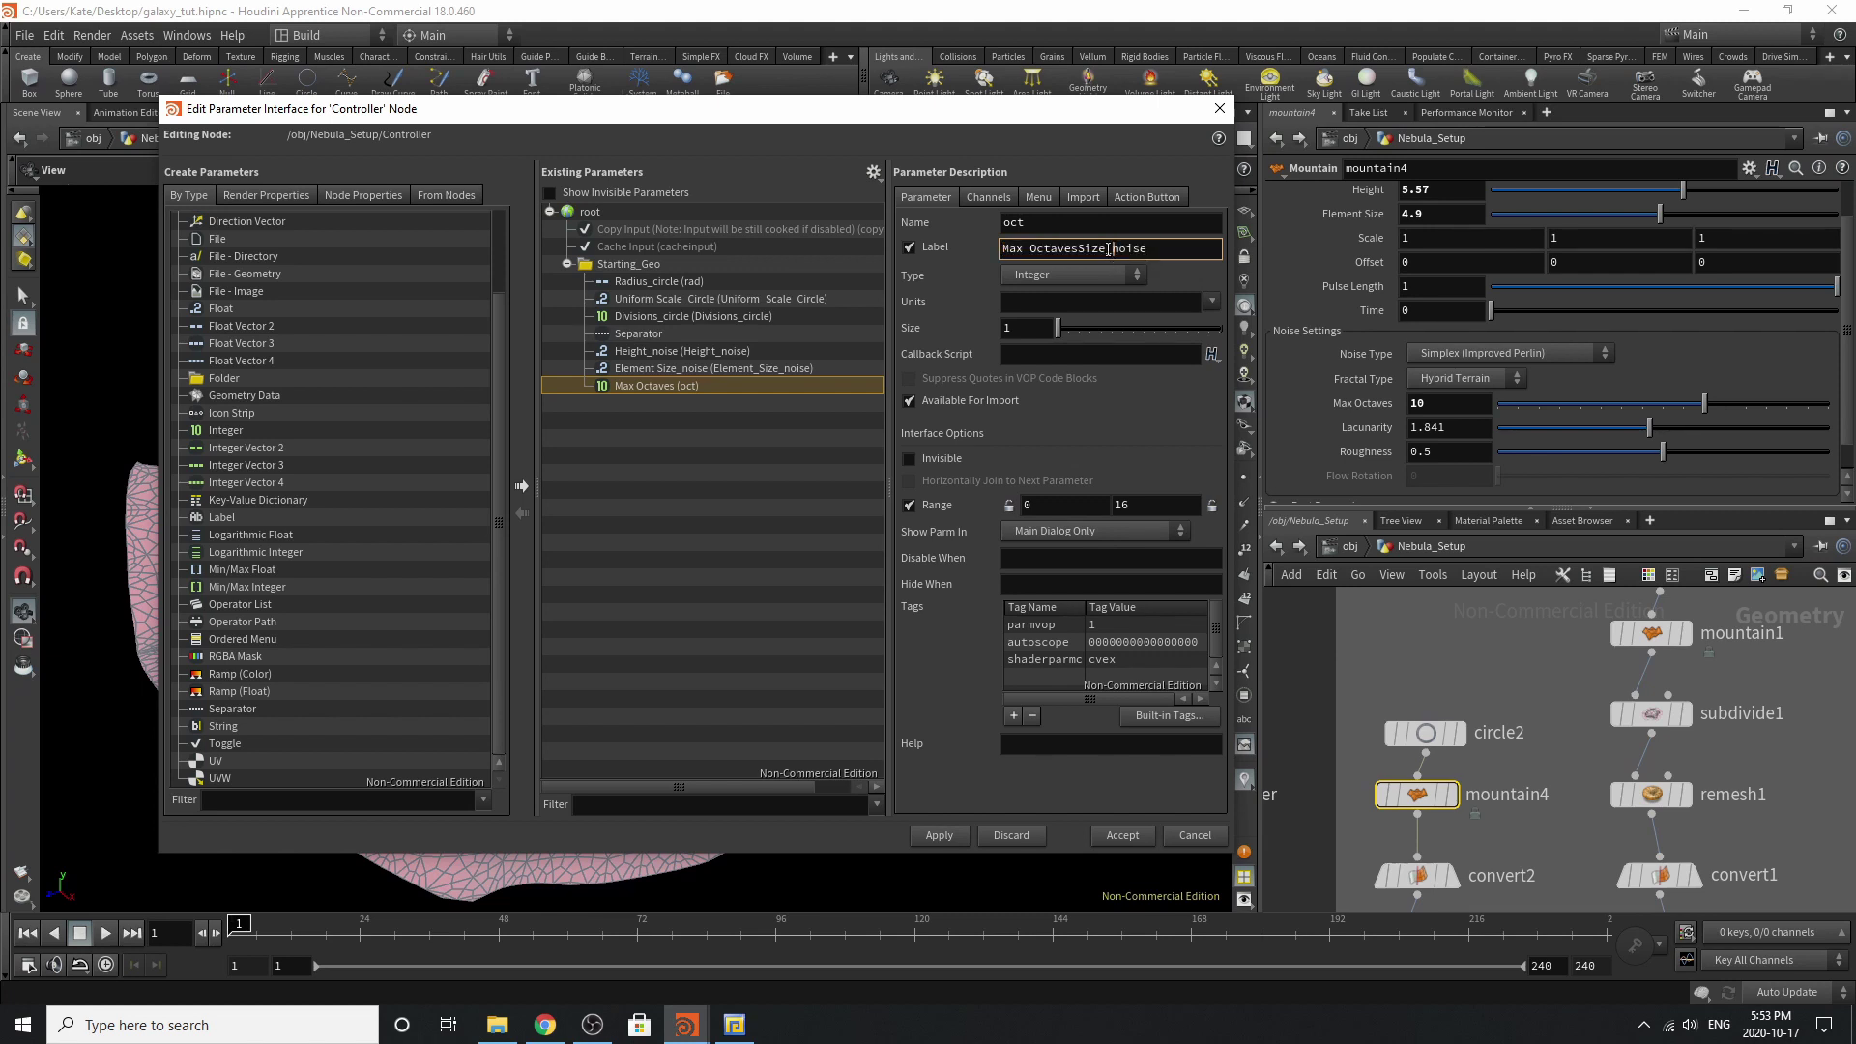
pyautogui.moveTo(1109, 250); pyautogui.dragTo(798, 226)
pyautogui.hotkey('ctrl', 'c')
pyautogui.press('BackSpace')
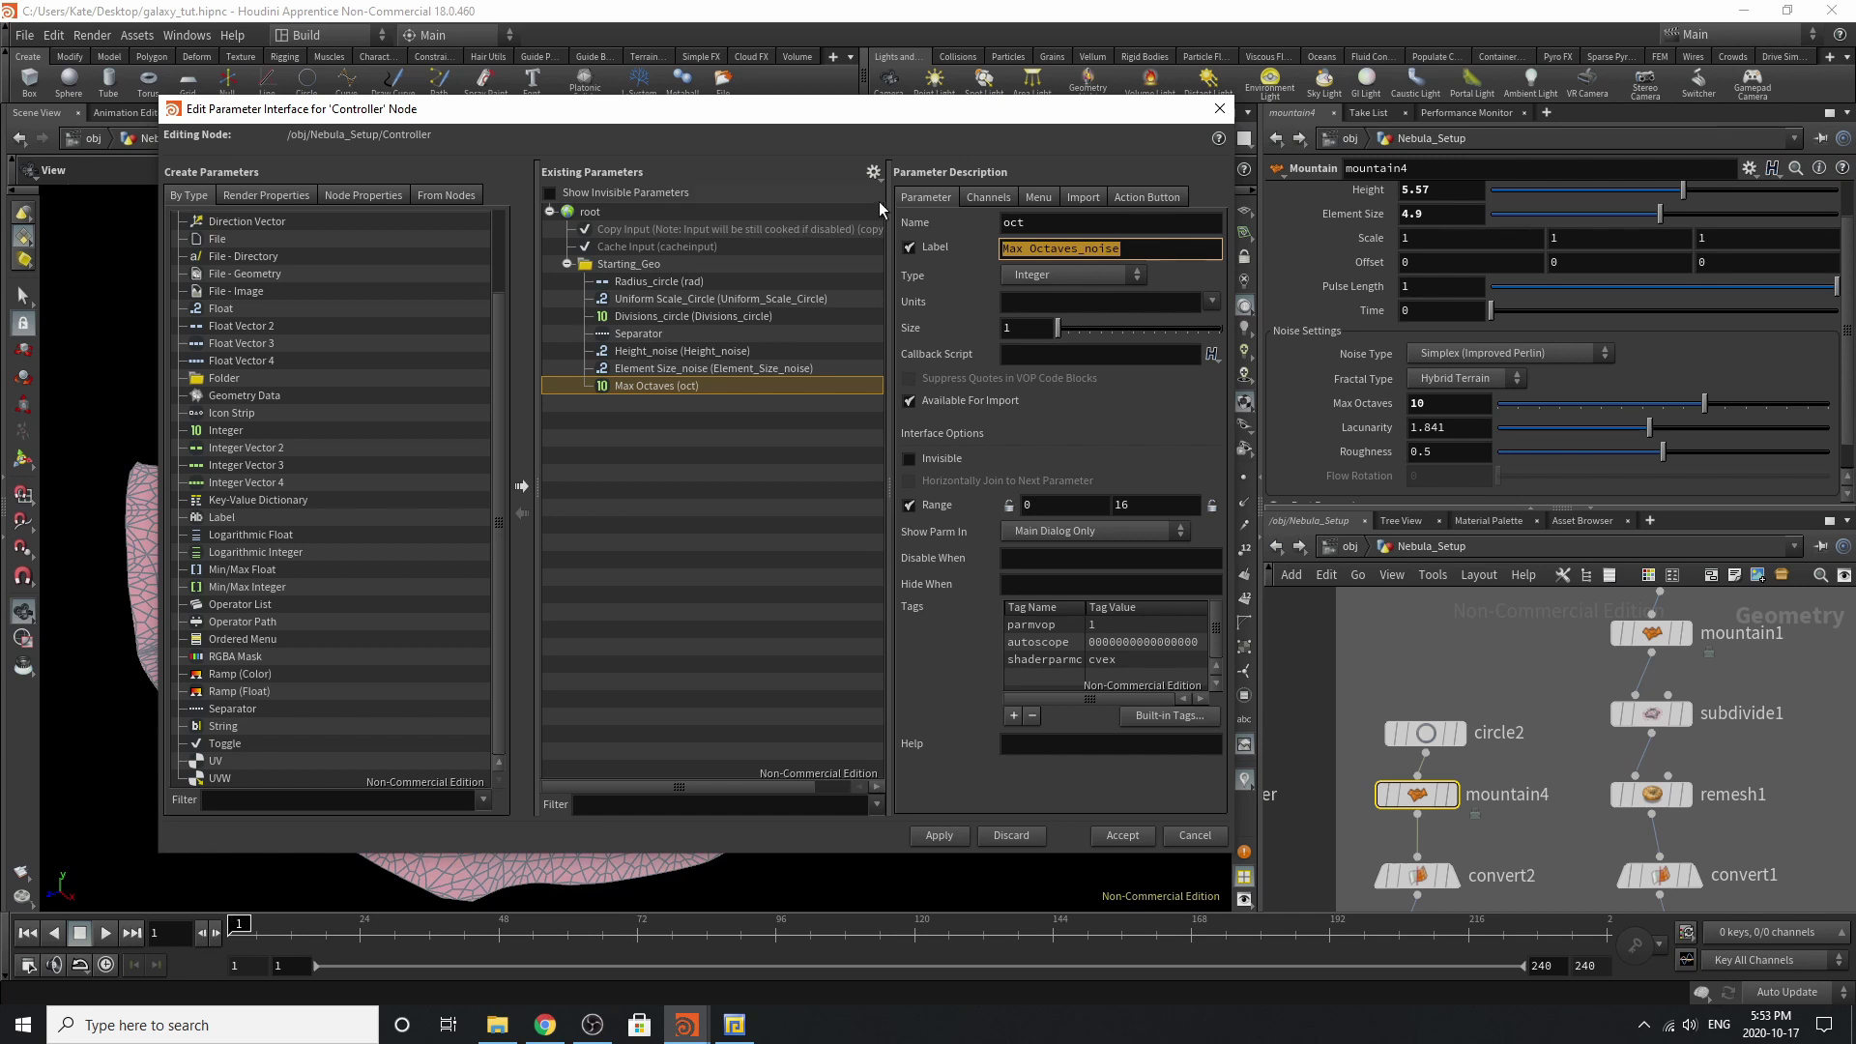
pyautogui.moveTo(1046, 229); pyautogui.dragTo(720, 214)
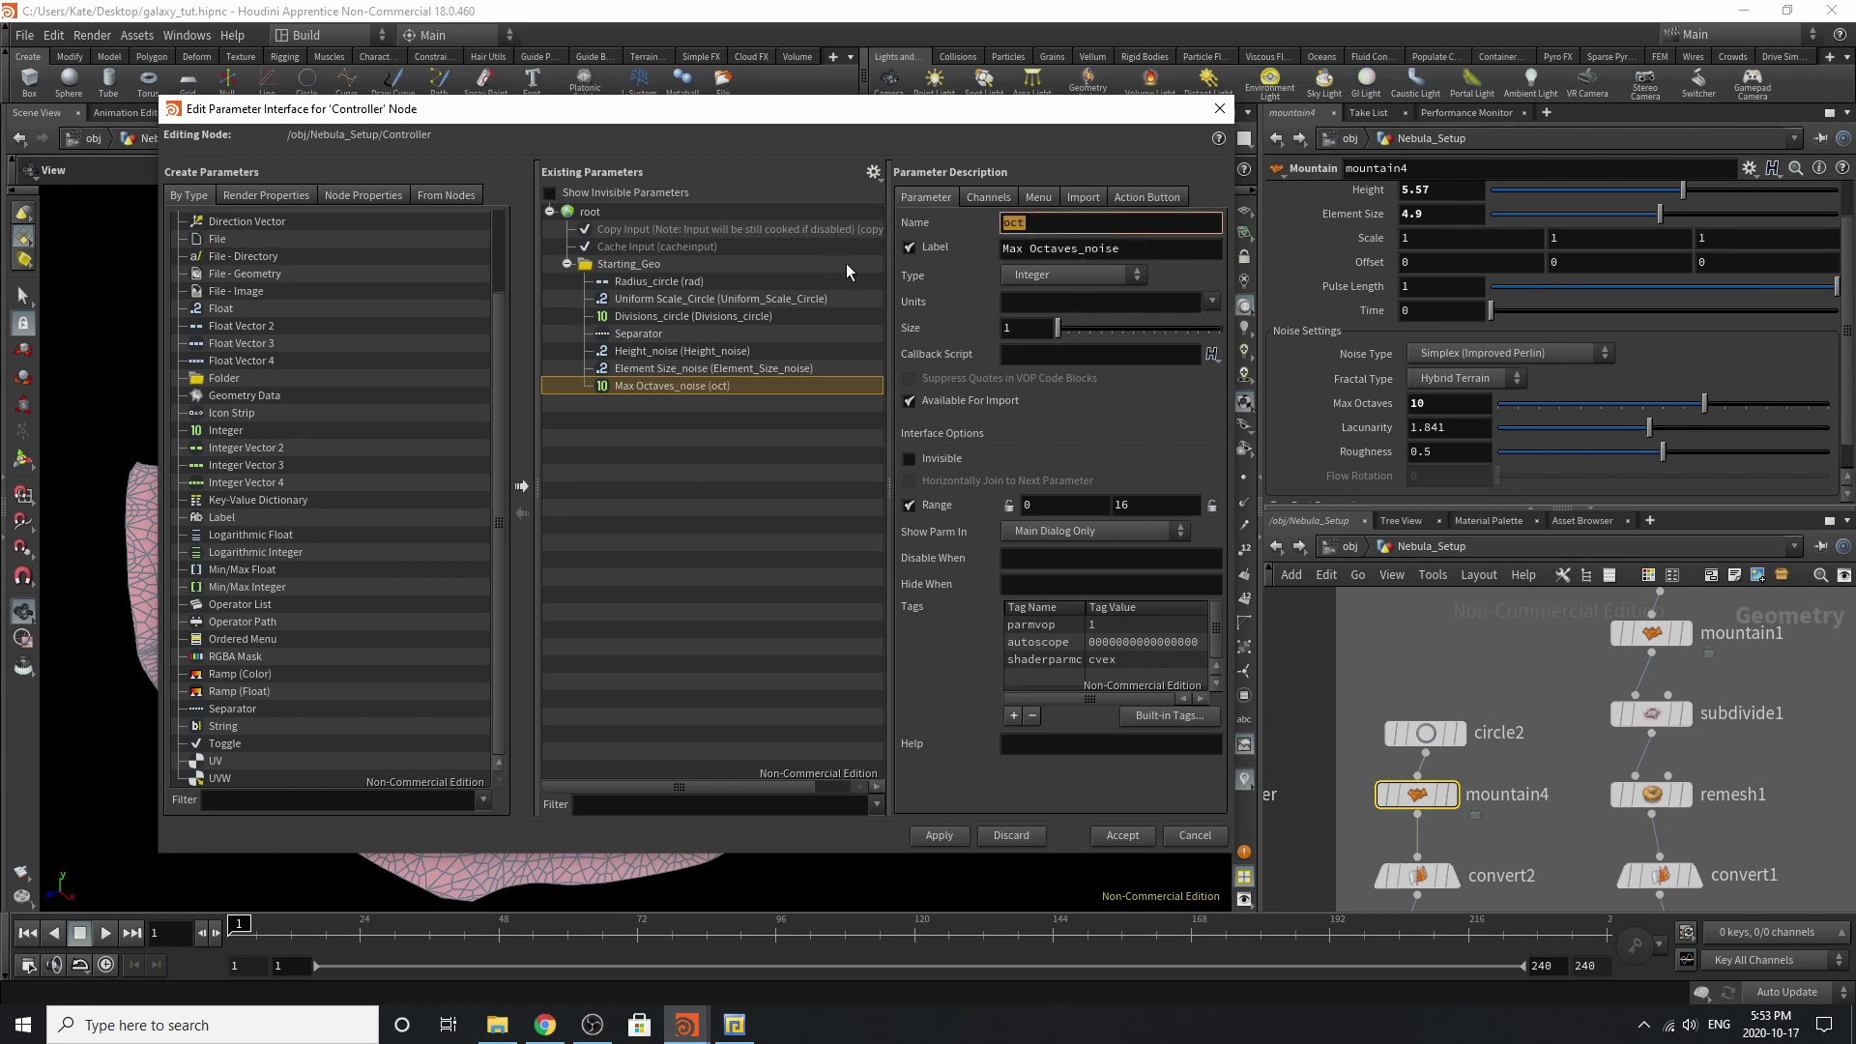
pyautogui.hotkey('ctrl', 'v')
pyautogui.click(934, 683)
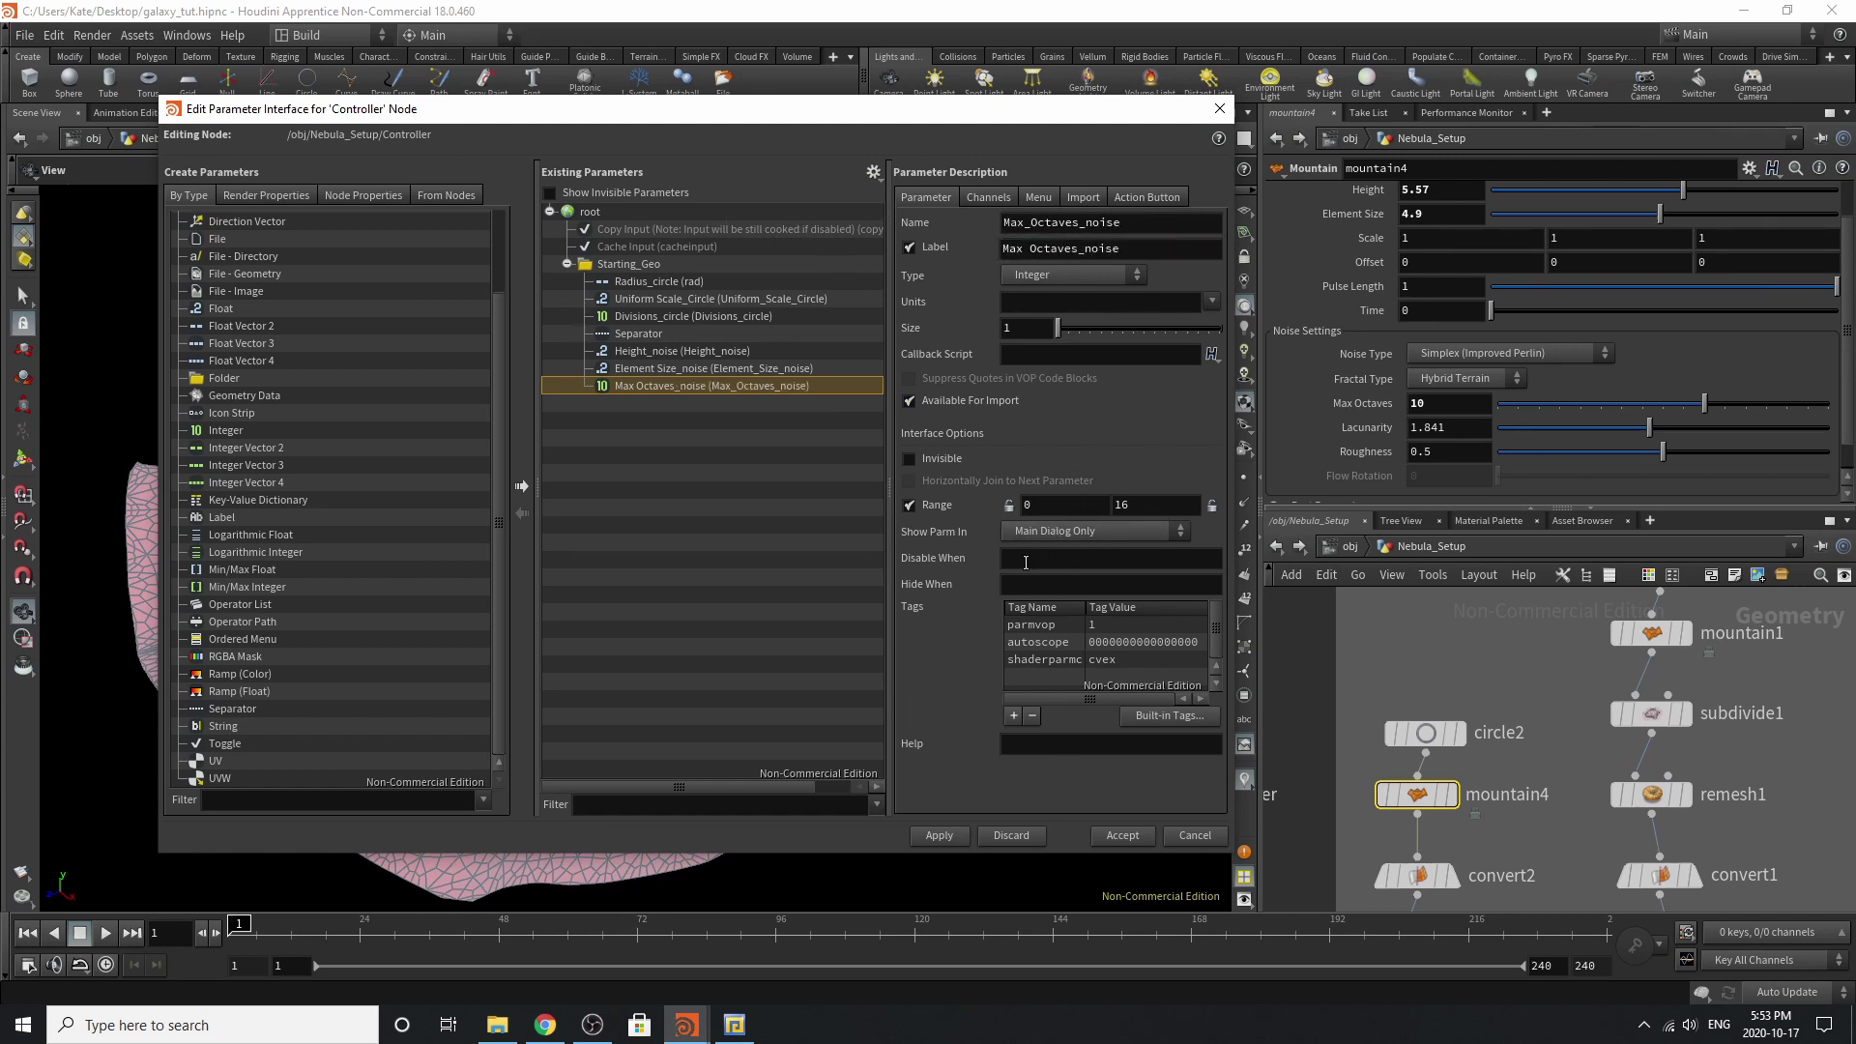
# Add a separator at the end of the Starting_Geo folder and apply the interface changes.
pyautogui.moveTo(232, 708); pyautogui.dragTo(650, 261)
pyautogui.click(940, 837)
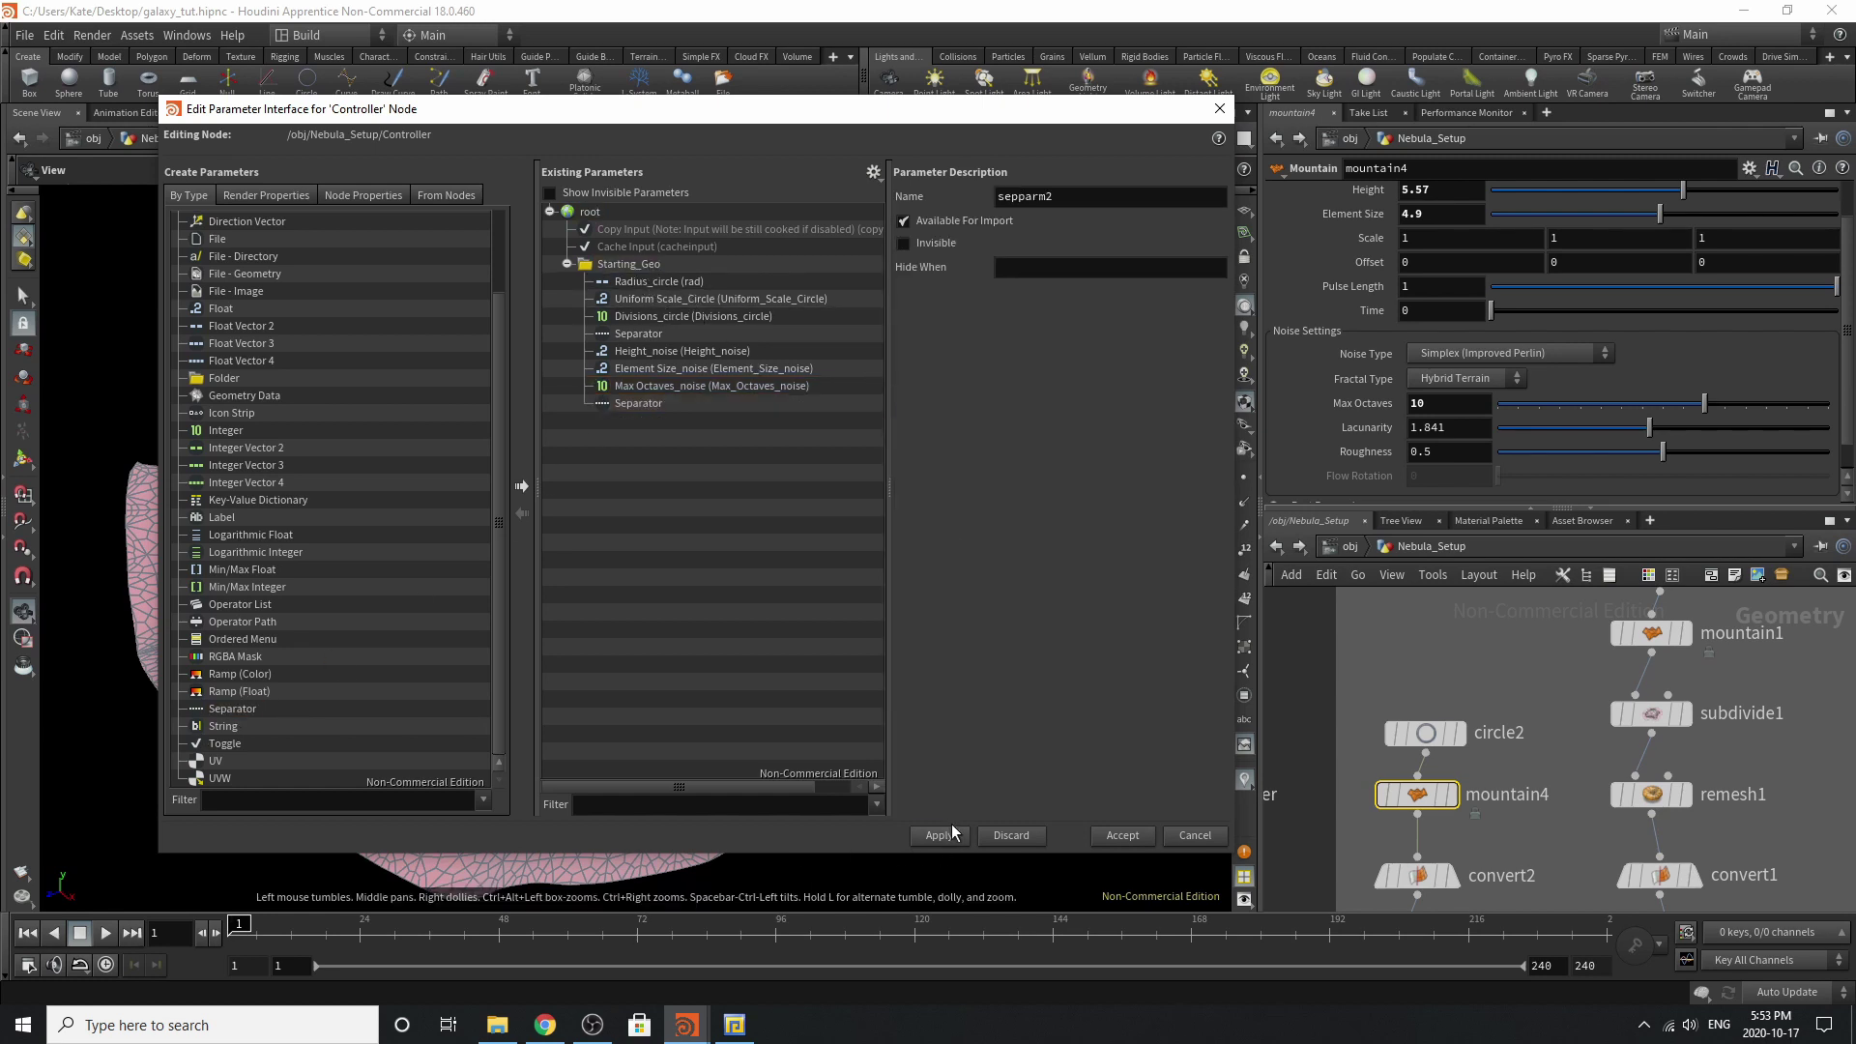
# Copy mountain4's Height parameter and paste it as a relative reference onto mountain1's Height.
pyautogui.scroll(2, 1473, 403)
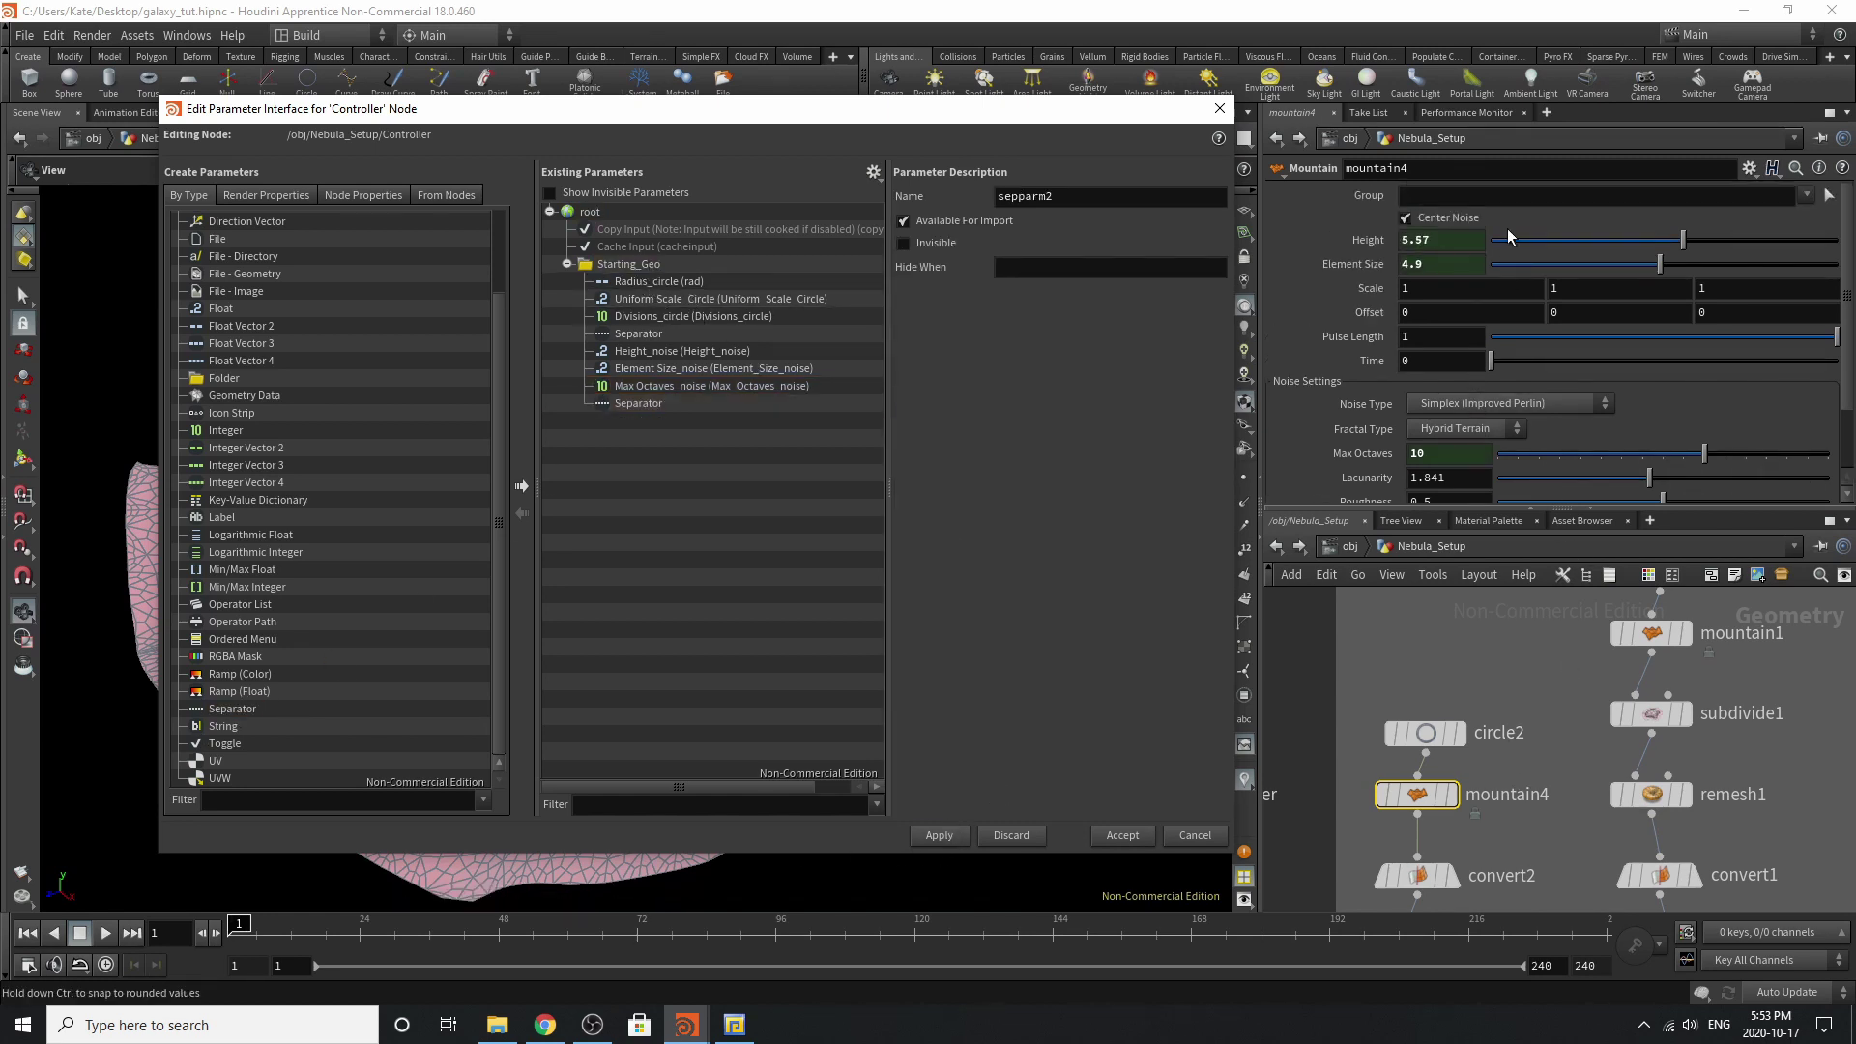
pyautogui.rightClick(1389, 242)
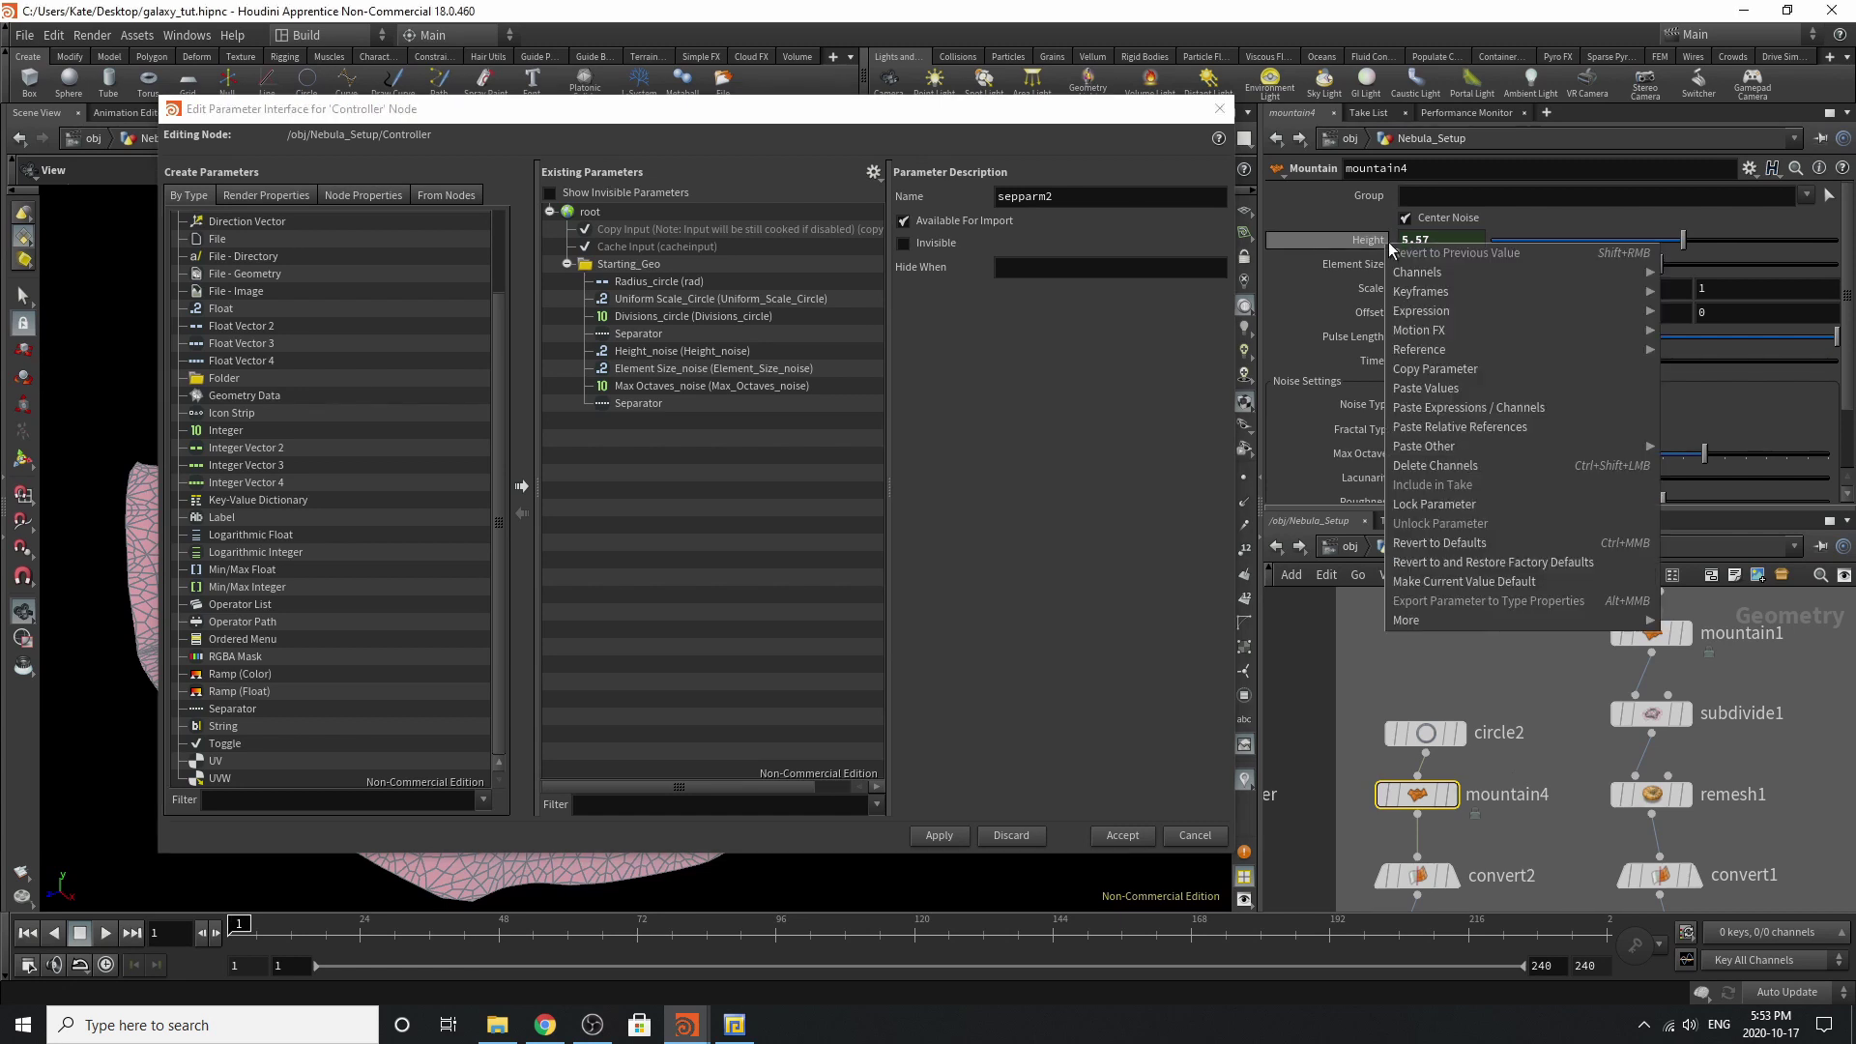
pyautogui.click(1470, 368)
pyautogui.click(1651, 634)
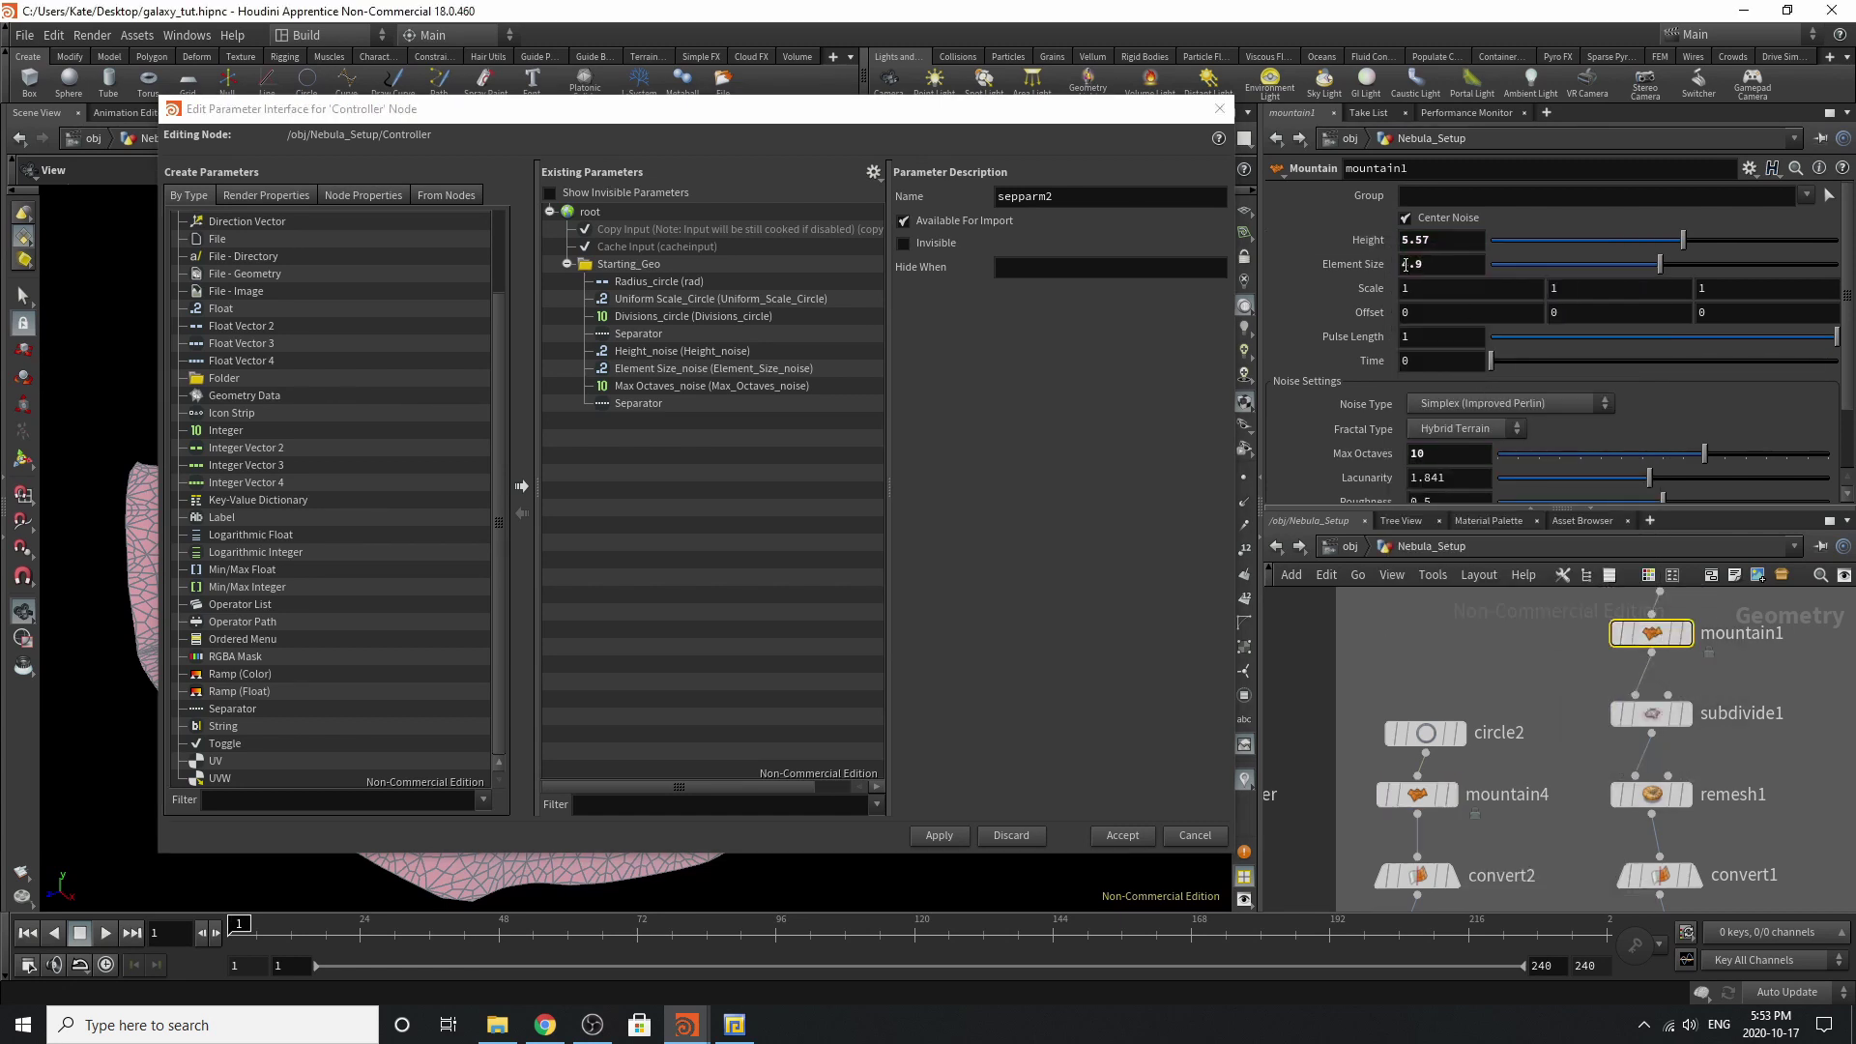
pyautogui.rightClick(1382, 245)
pyautogui.click(1440, 433)
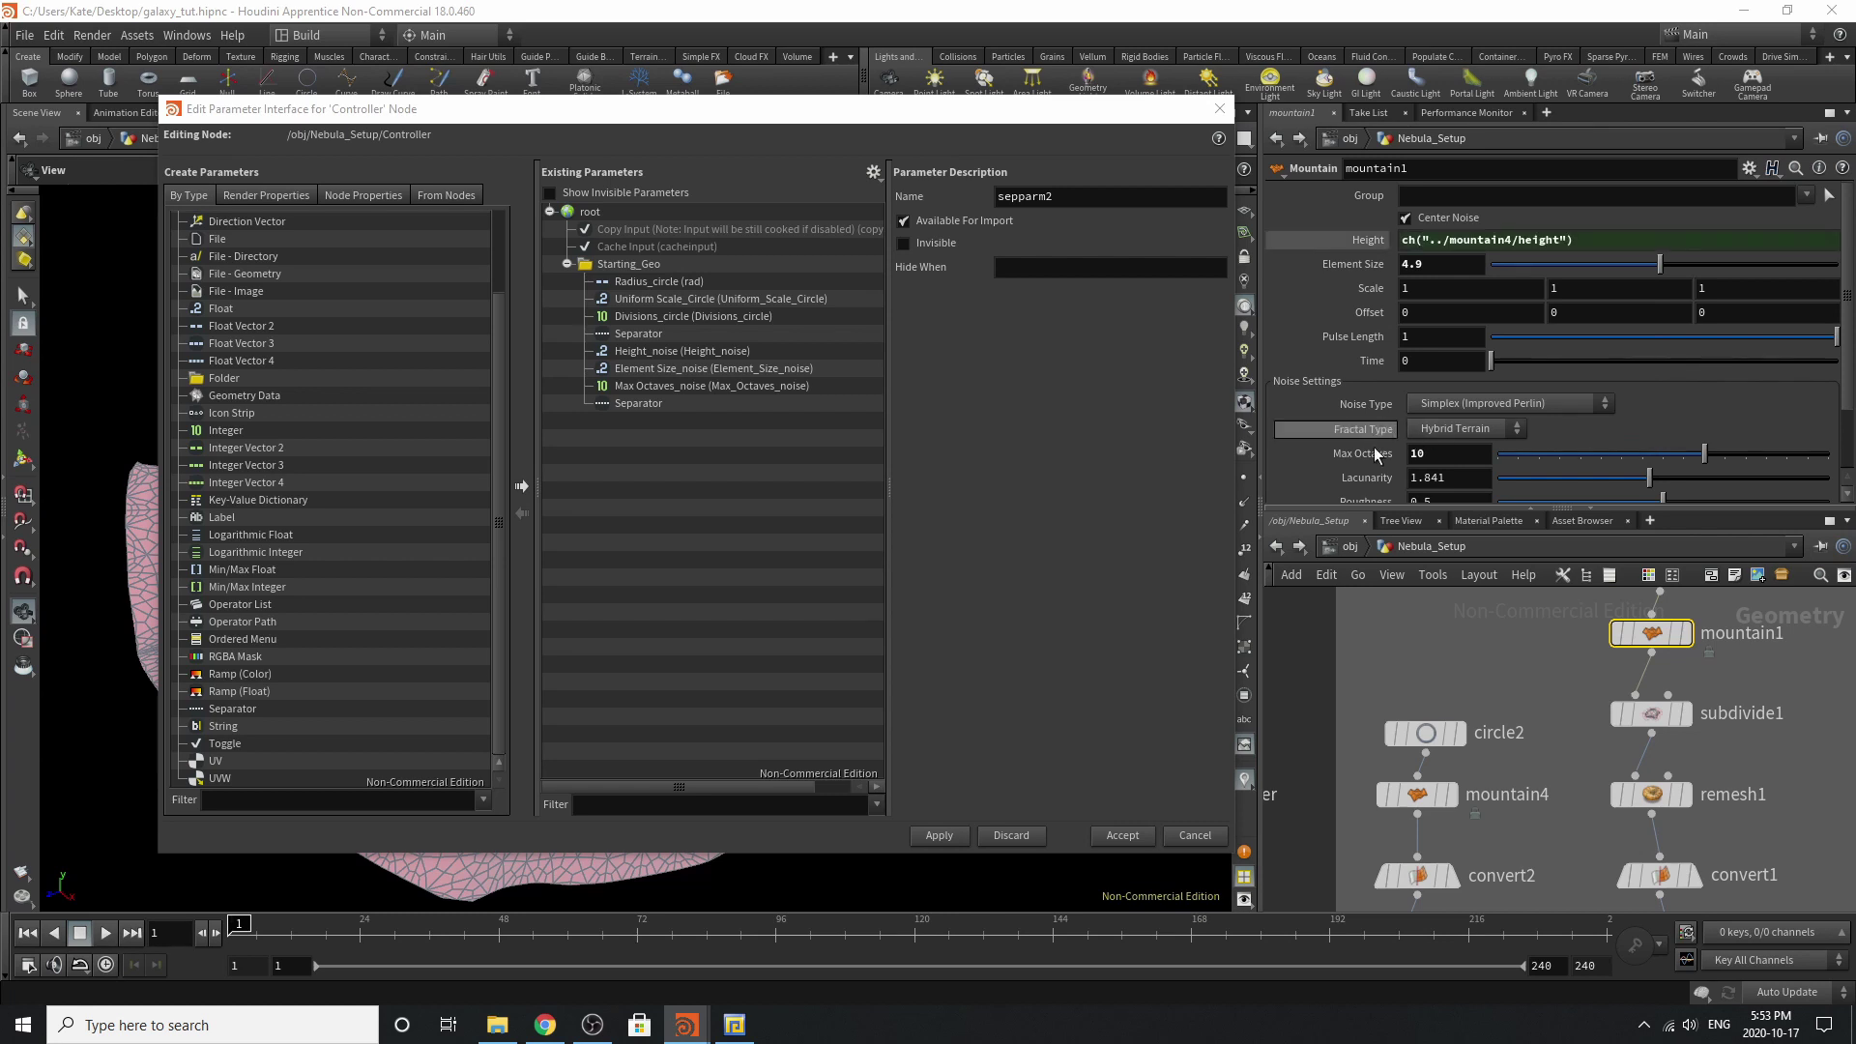
pyautogui.click(1369, 237)
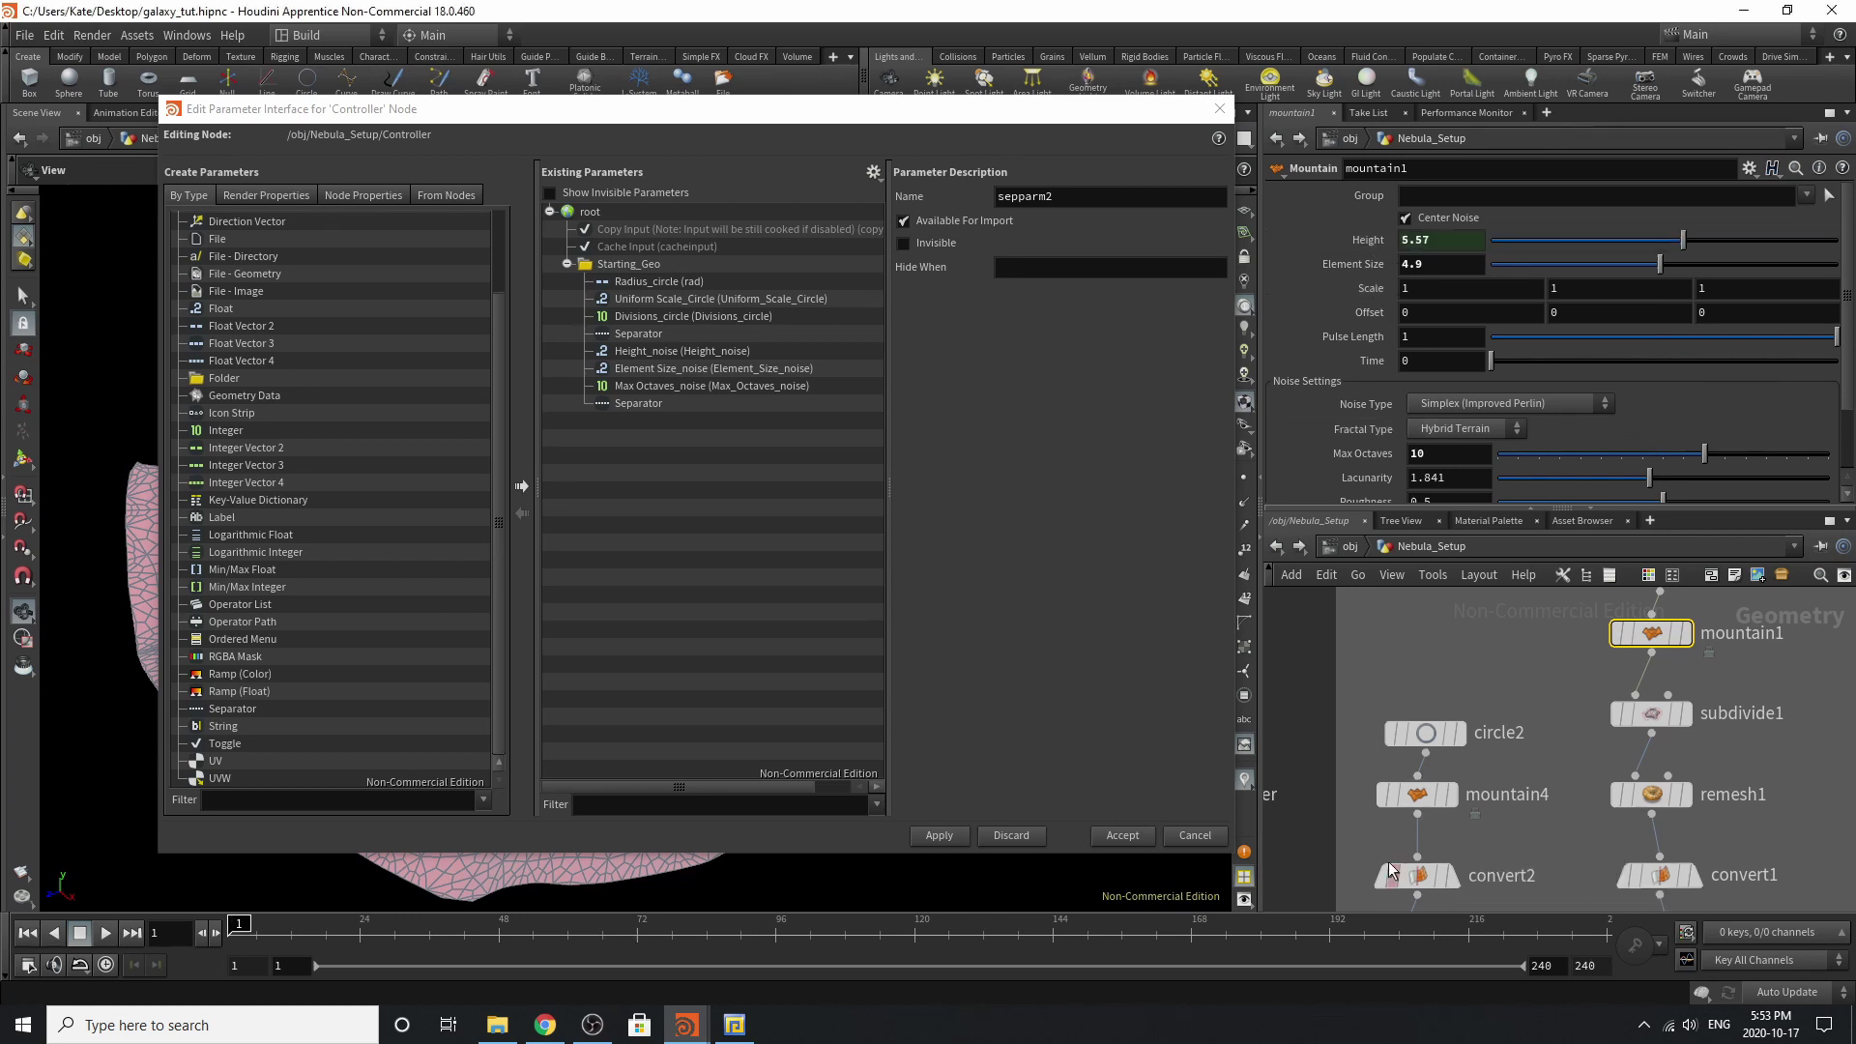
# Copy mountain4's Element Size parameter and paste it as a relative reference onto mountain1's Element Size.
pyautogui.click(1422, 793)
pyautogui.rightClick(1381, 287)
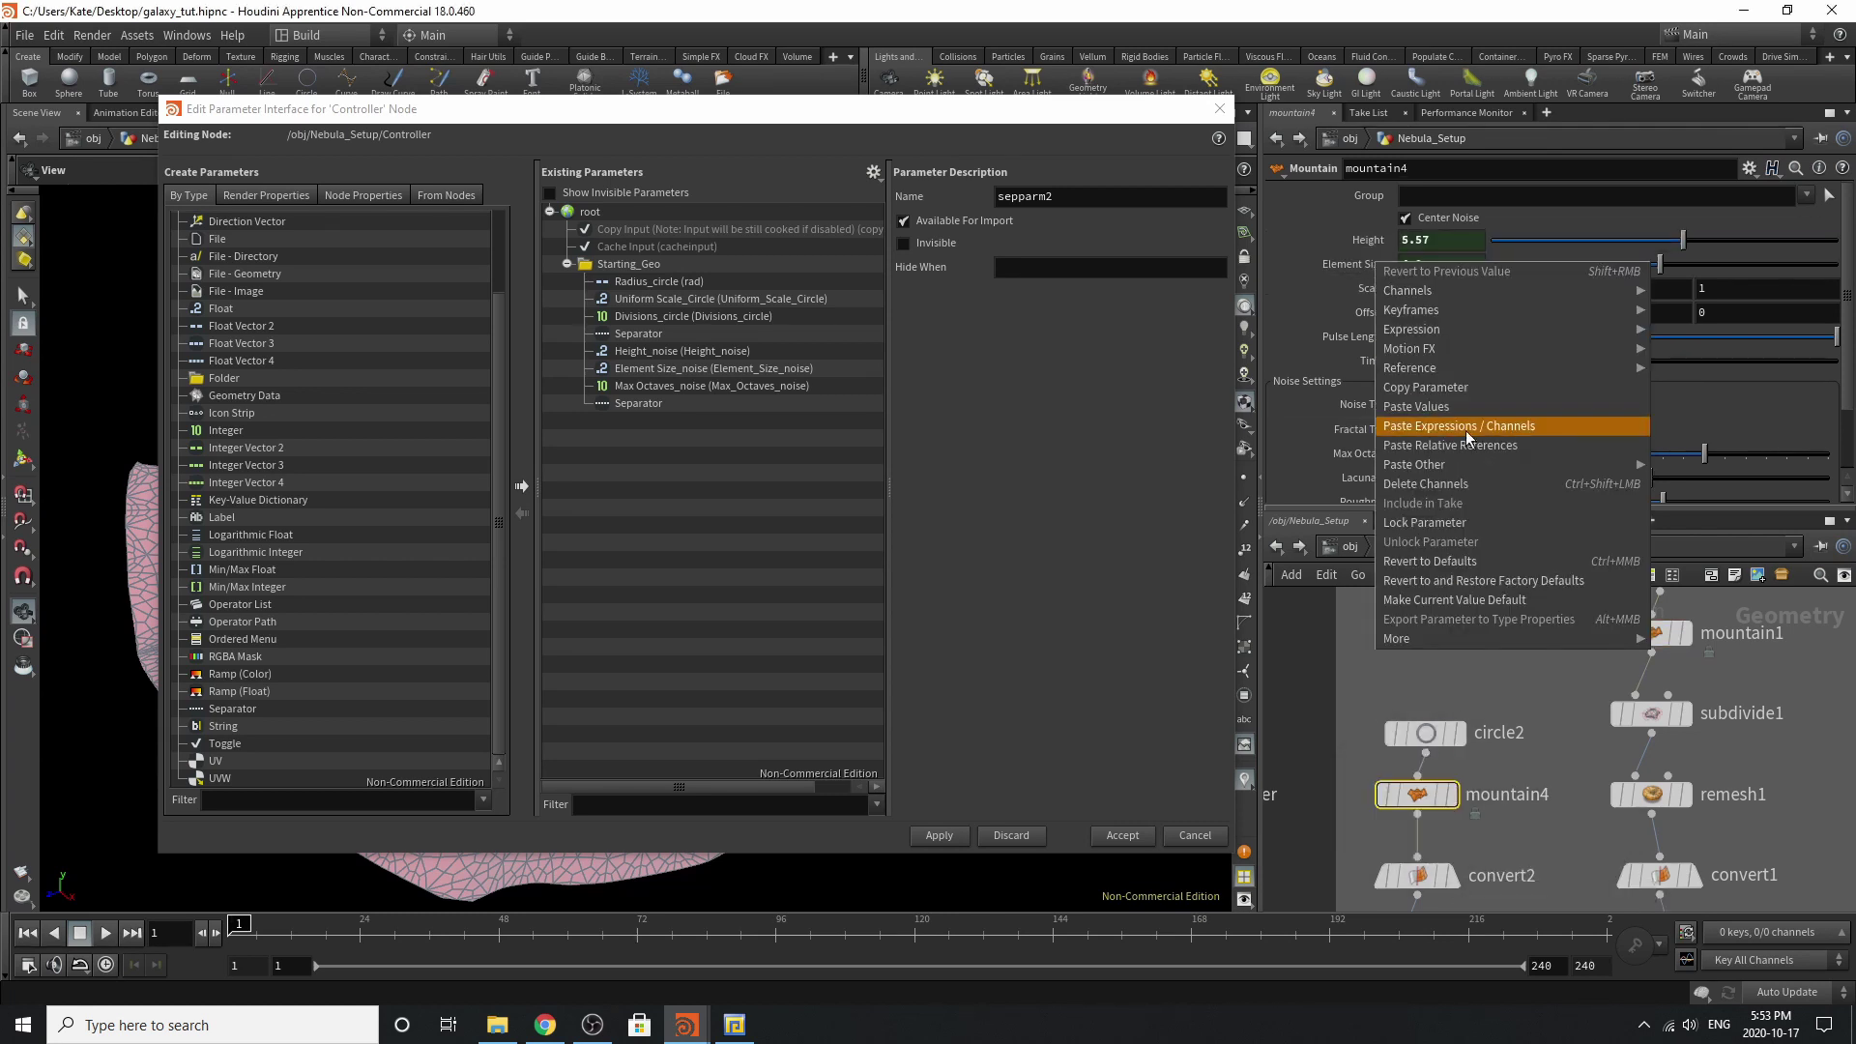
pyautogui.click(1480, 398)
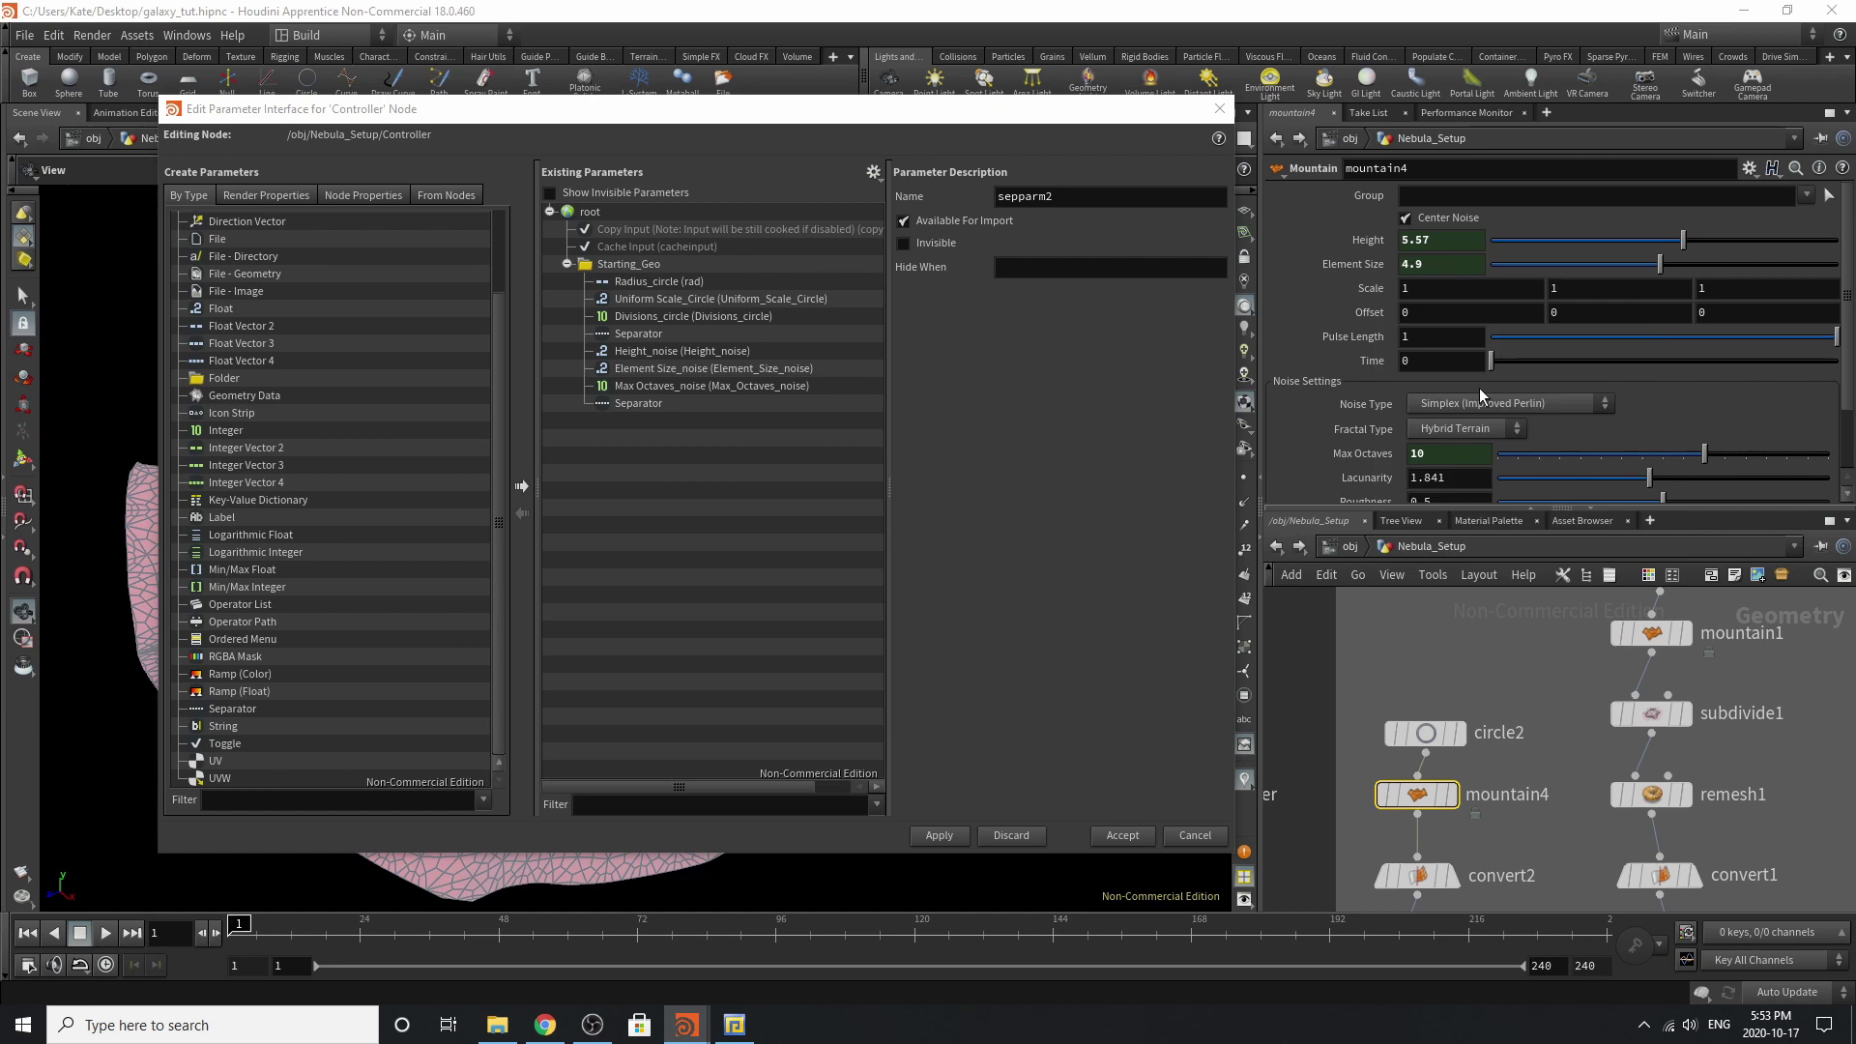
pyautogui.click(1652, 634)
pyautogui.rightClick(1356, 267)
pyautogui.click(1471, 457)
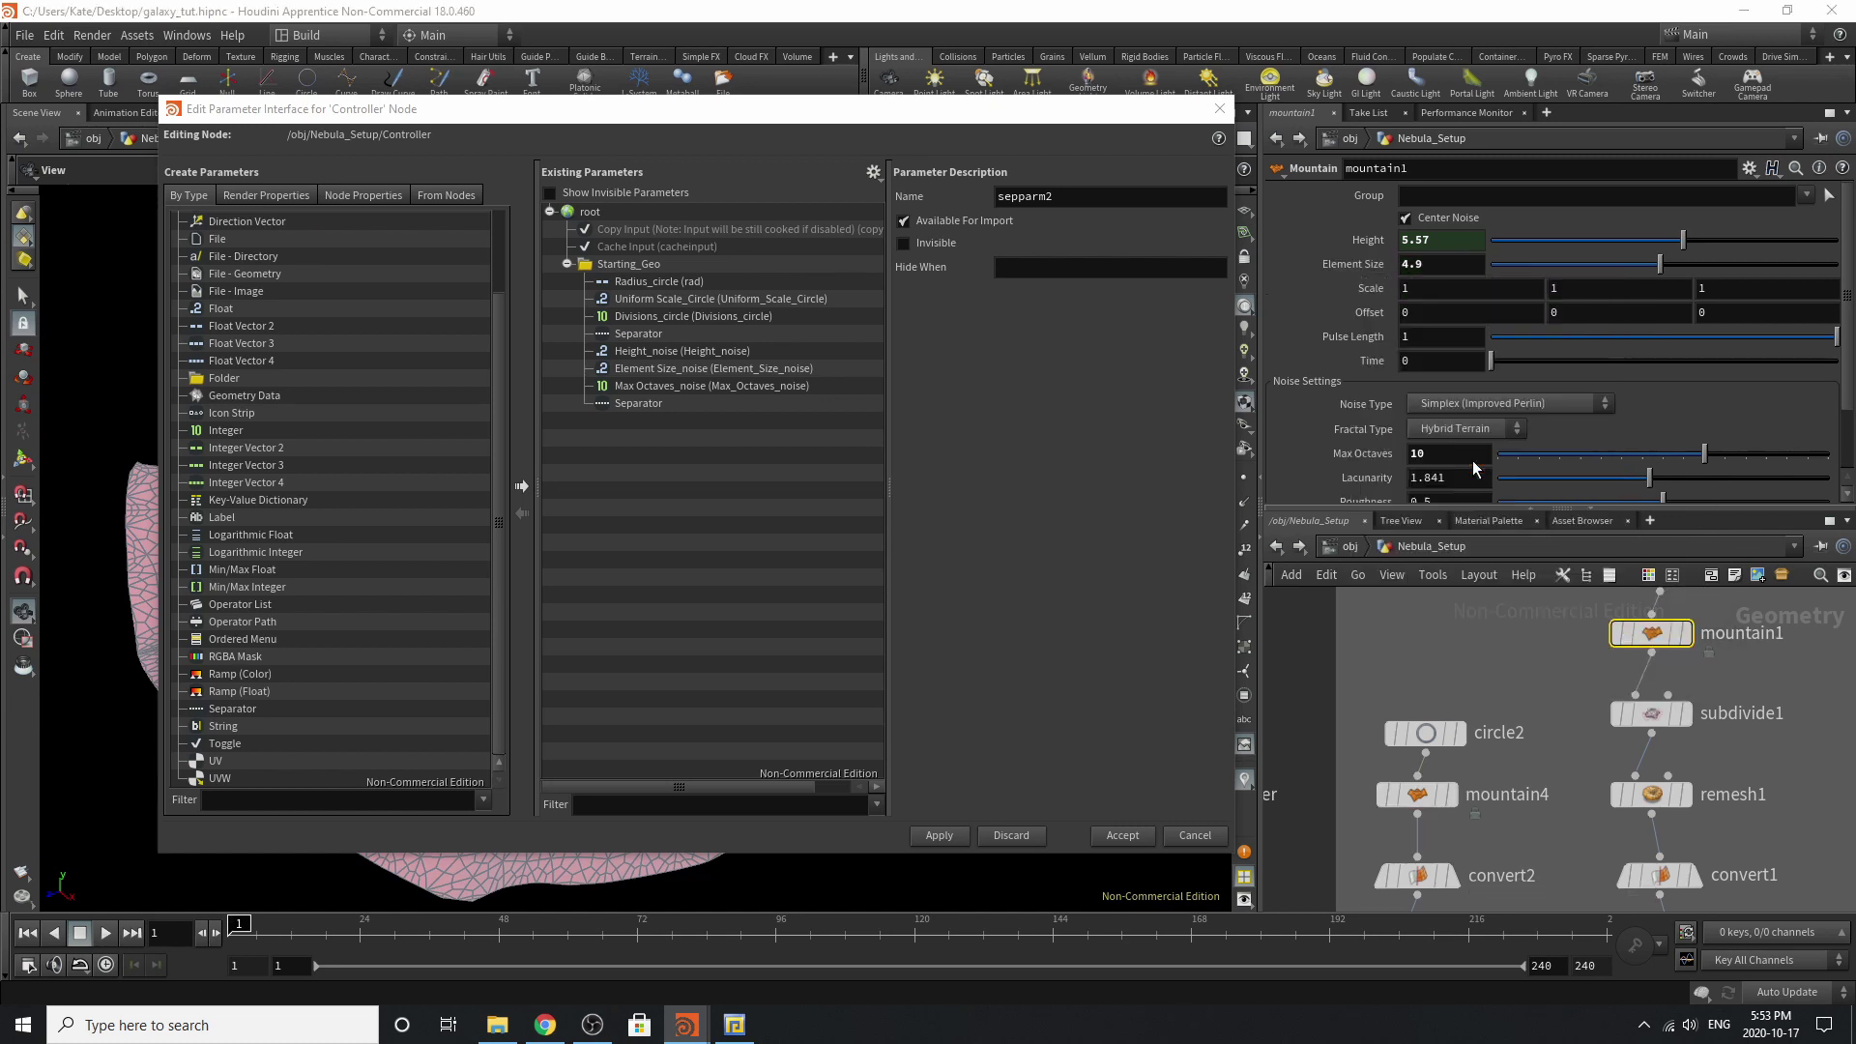
pyautogui.click(1354, 267)
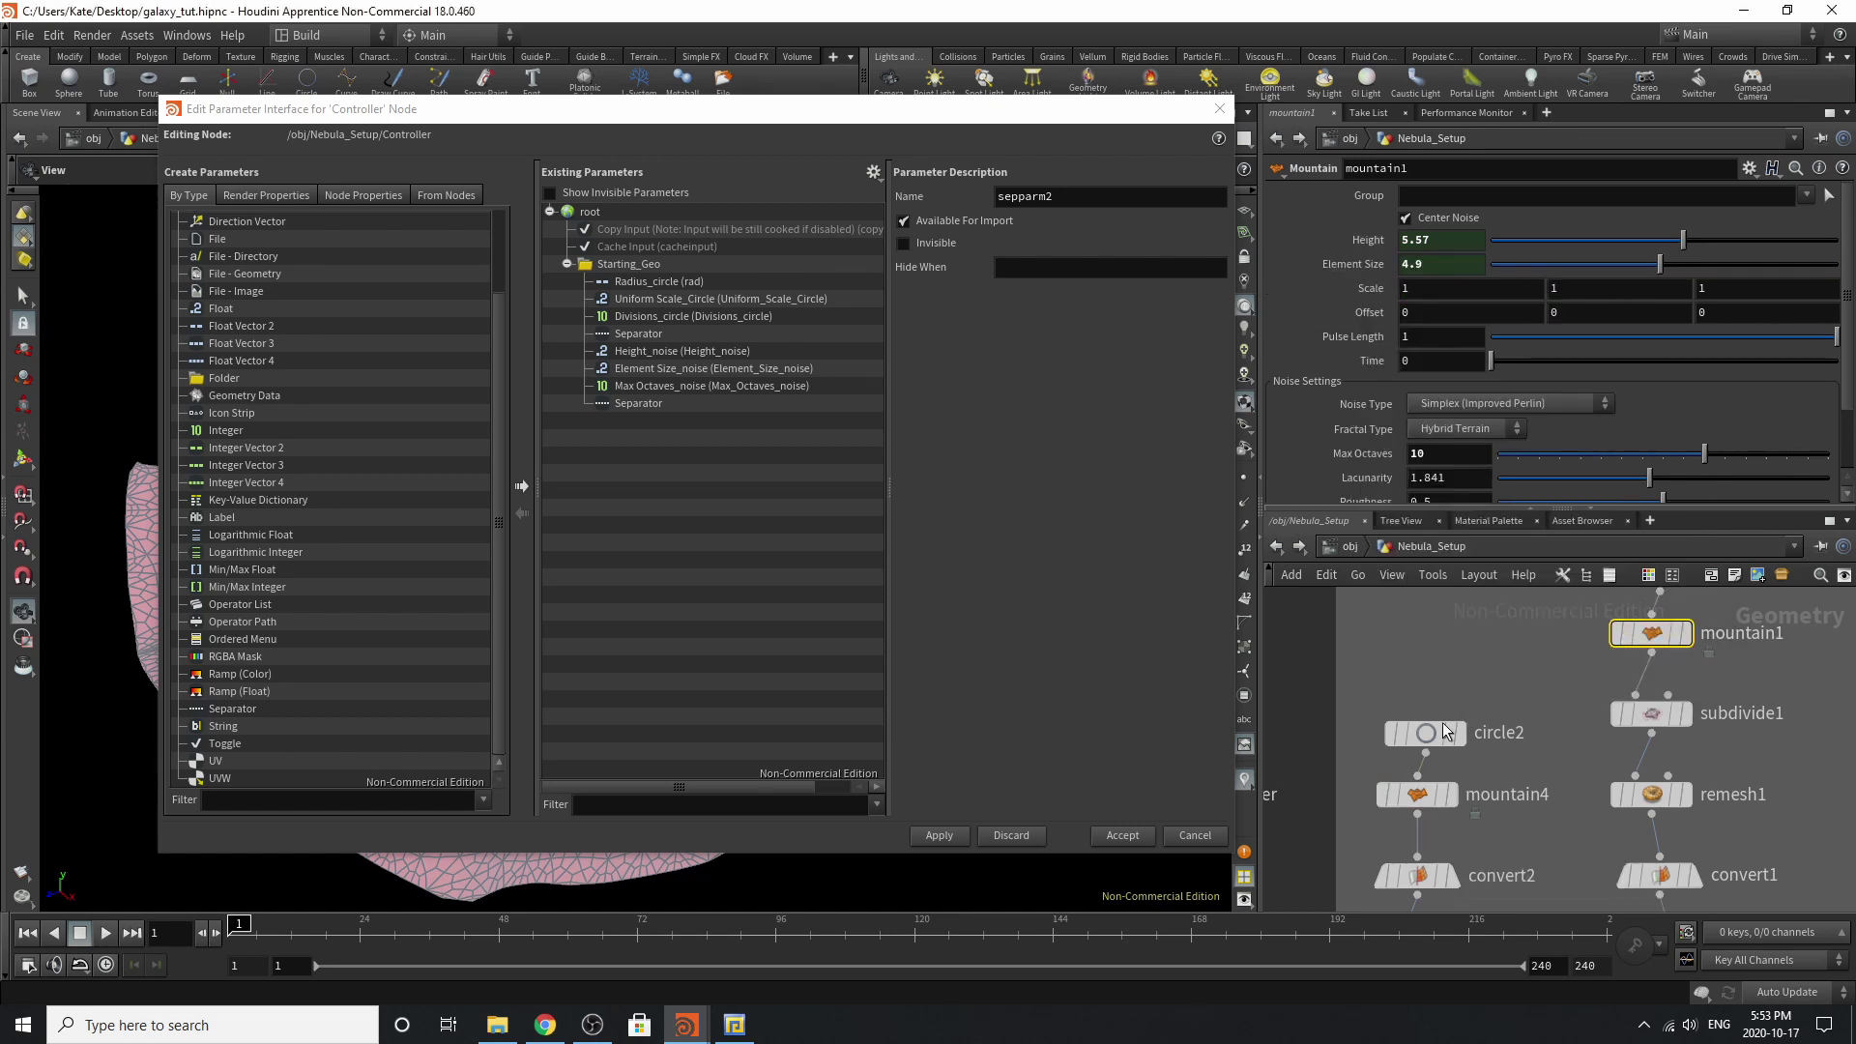
# Copy mountain4's Max Octaves parameter and paste it as a relative reference onto mountain1's Max Octaves.
pyautogui.click(1417, 796)
pyautogui.rightClick(1363, 455)
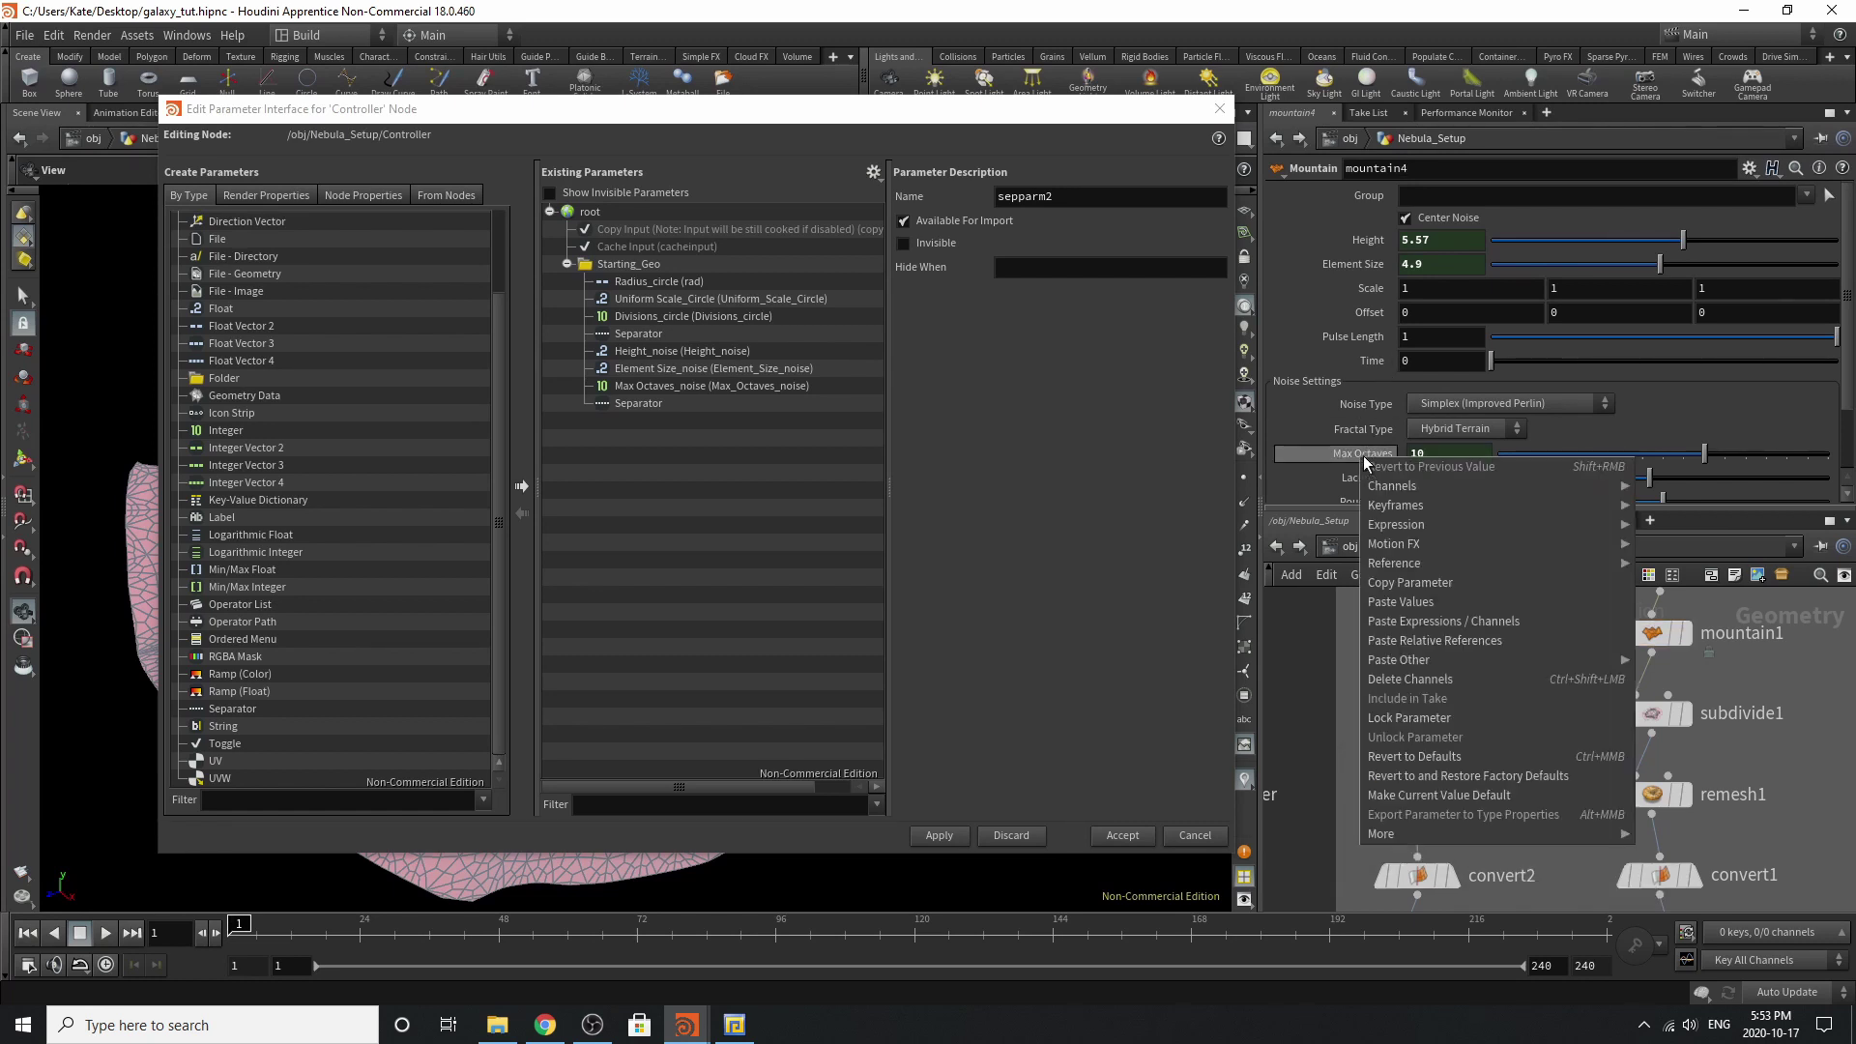
pyautogui.click(1430, 581)
pyautogui.click(1651, 634)
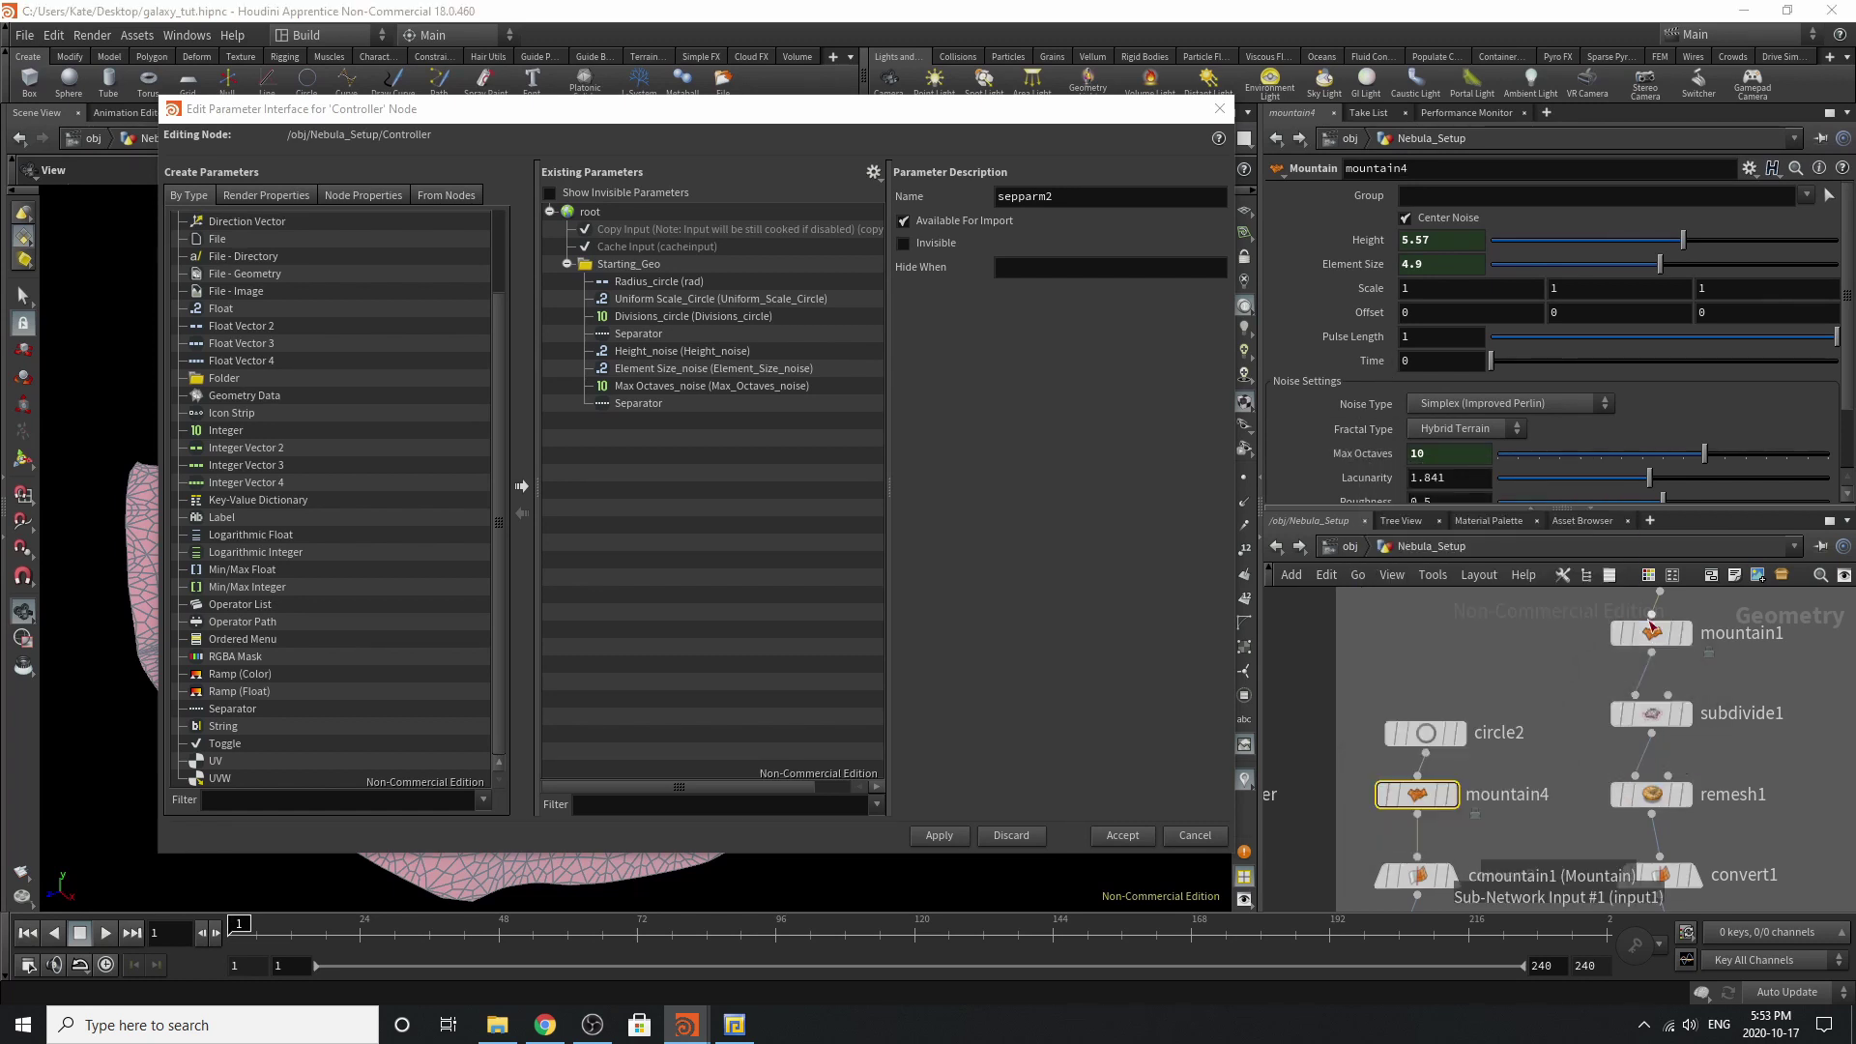
pyautogui.rightClick(1363, 453)
pyautogui.click(1416, 631)
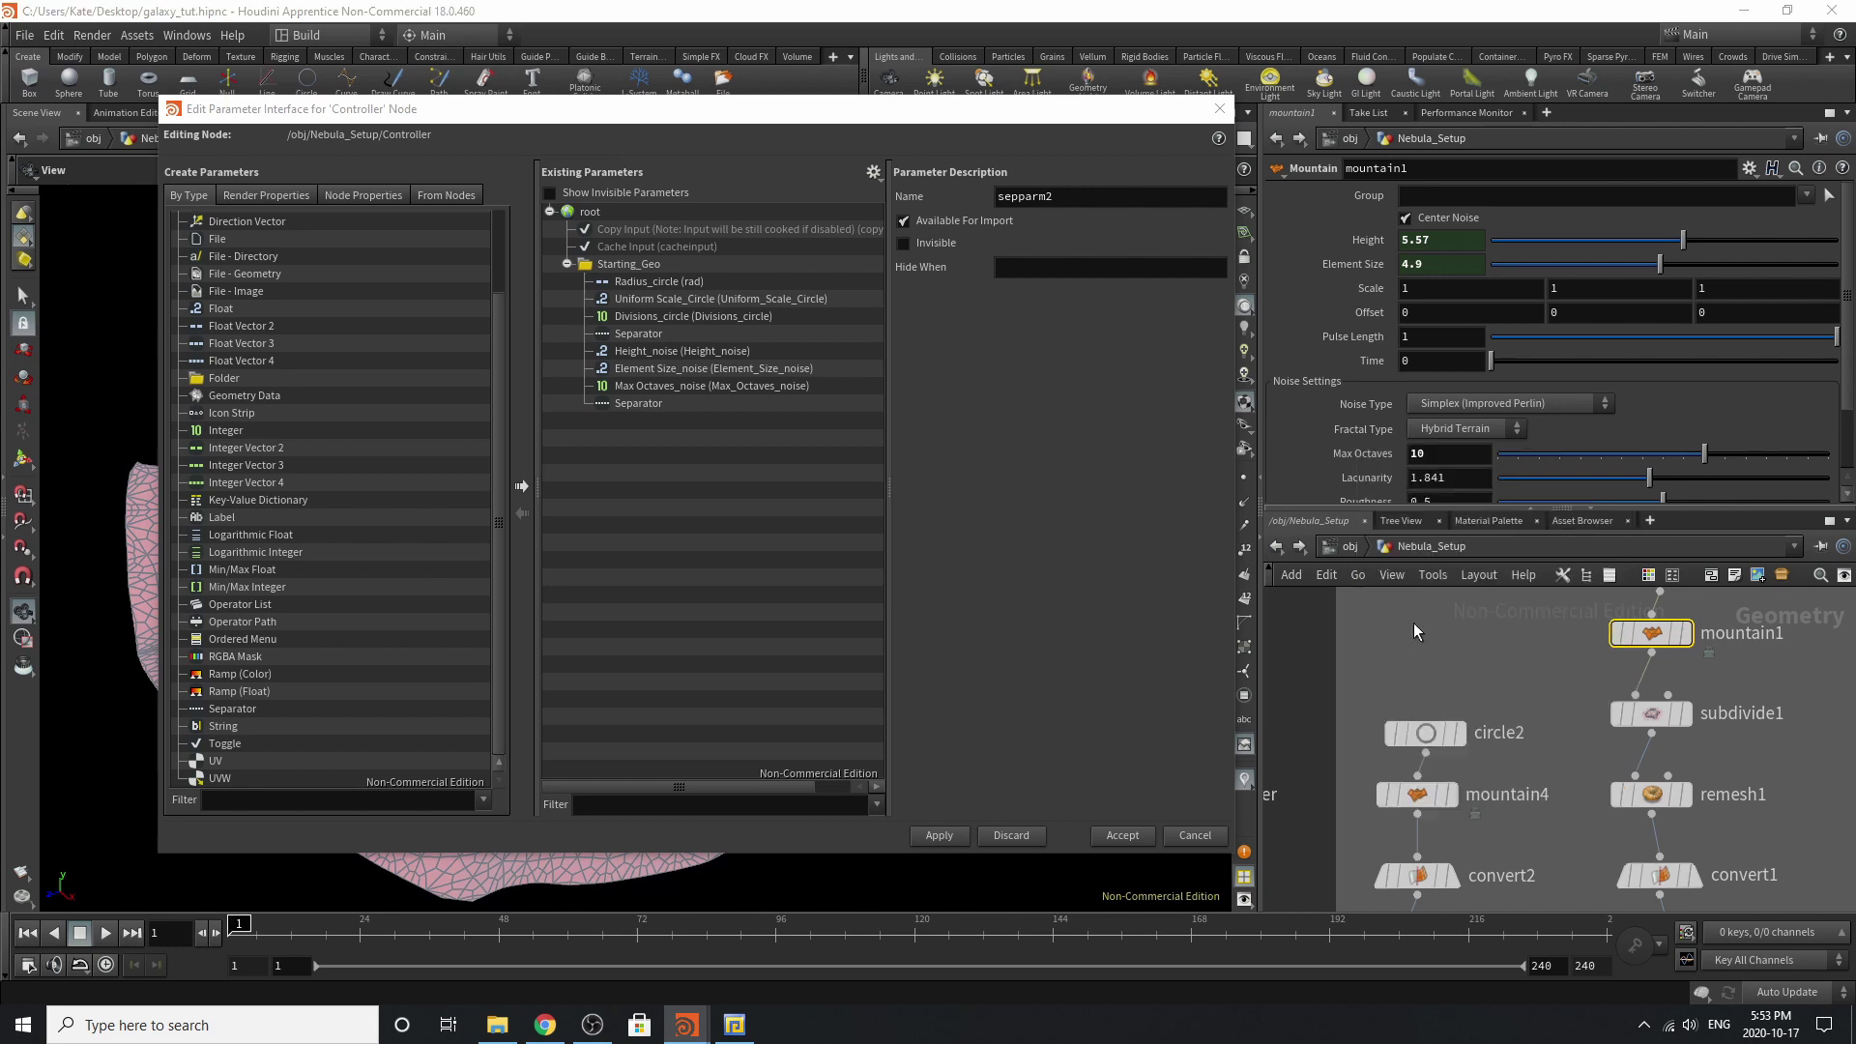
pyautogui.click(1366, 453)
# Display the remesh1 node's output and examine its mesh up close in the viewport.
pyautogui.scroll(-2, 1475, 664)
pyautogui.scroll(1, 1491, 707)
pyautogui.click(1615, 690)
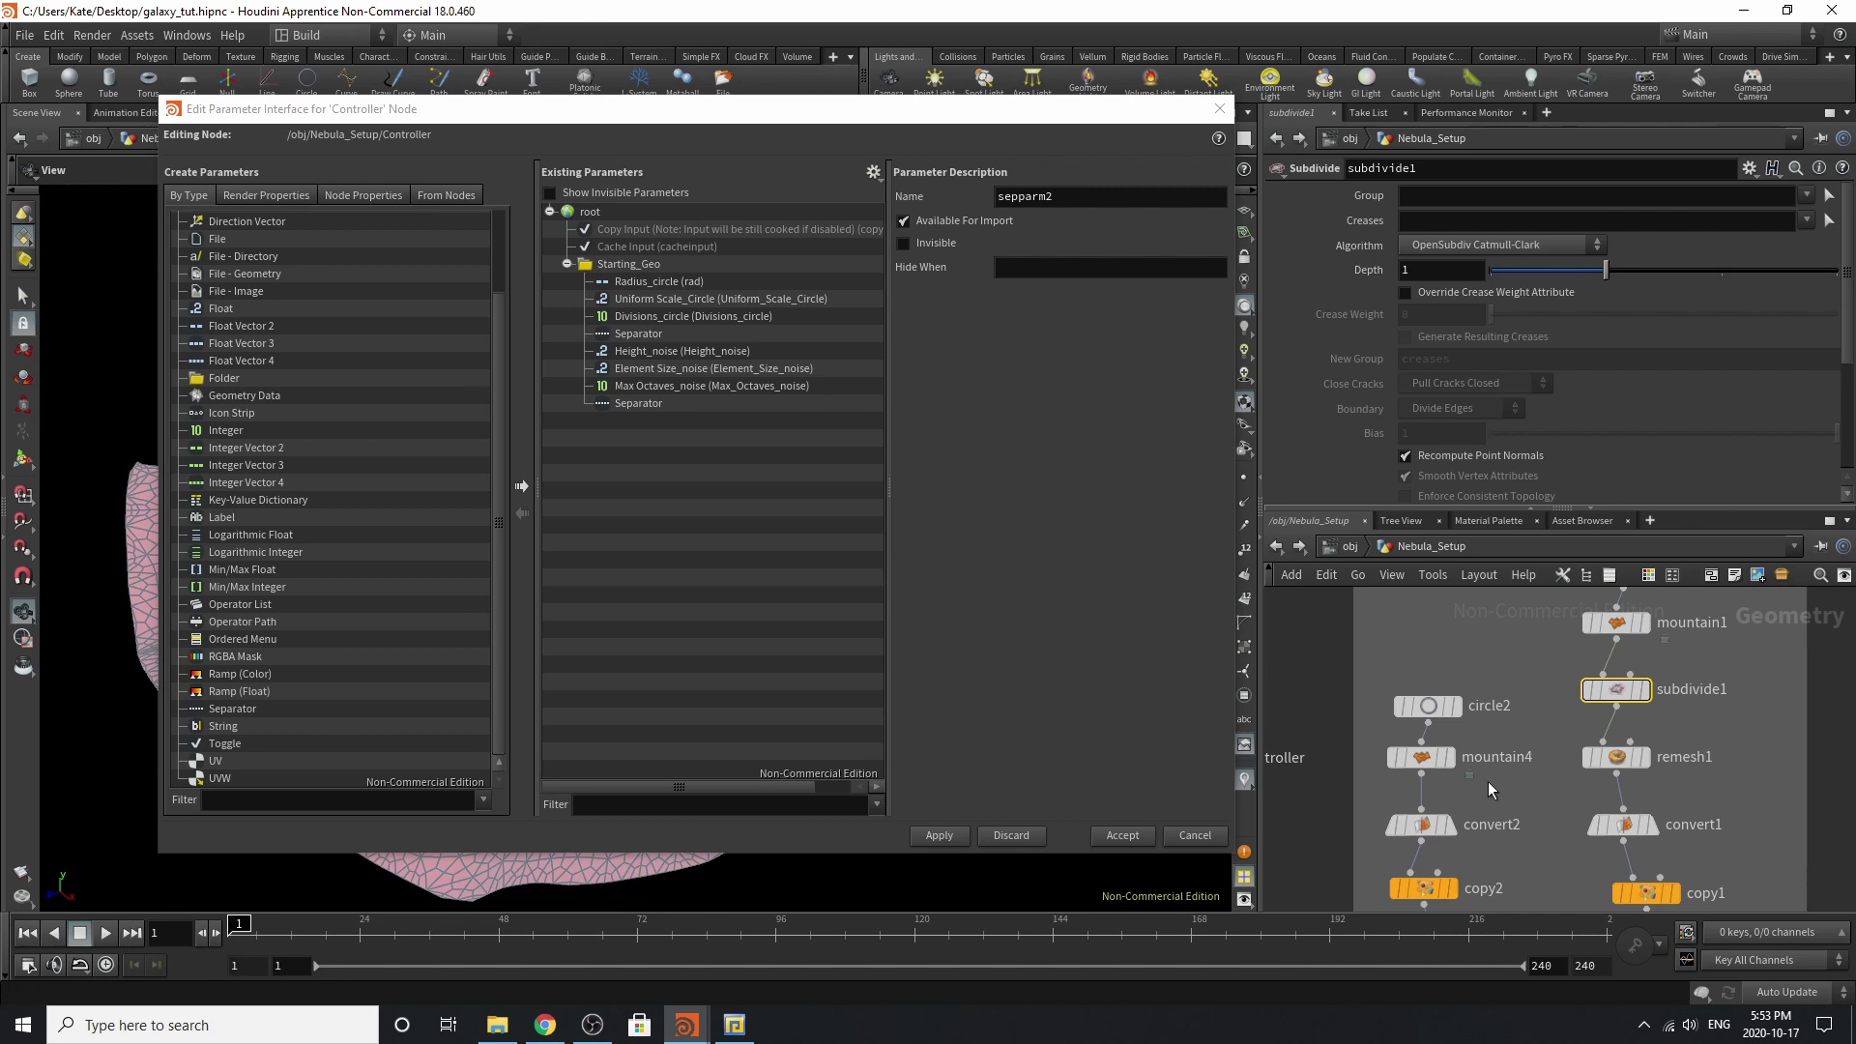
pyautogui.scroll(-2, 1436, 656)
pyautogui.scroll(2, 1460, 723)
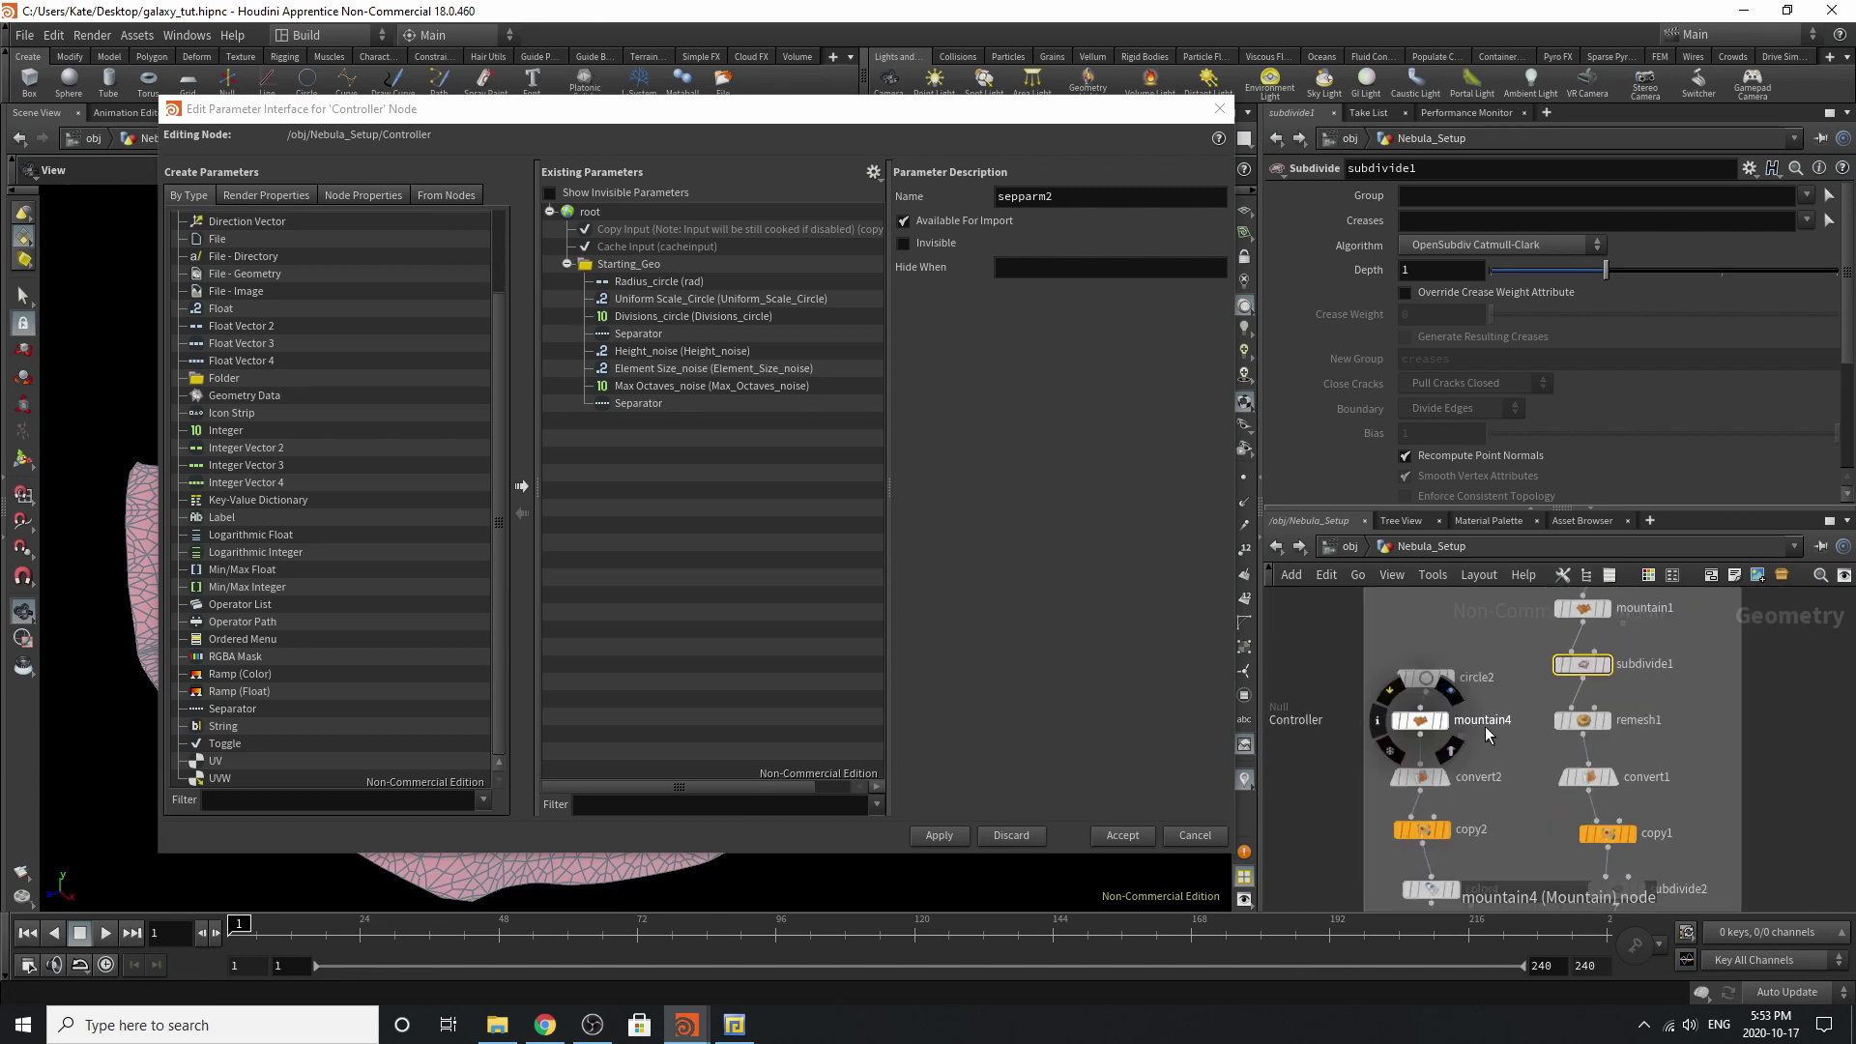
pyautogui.click(1603, 721)
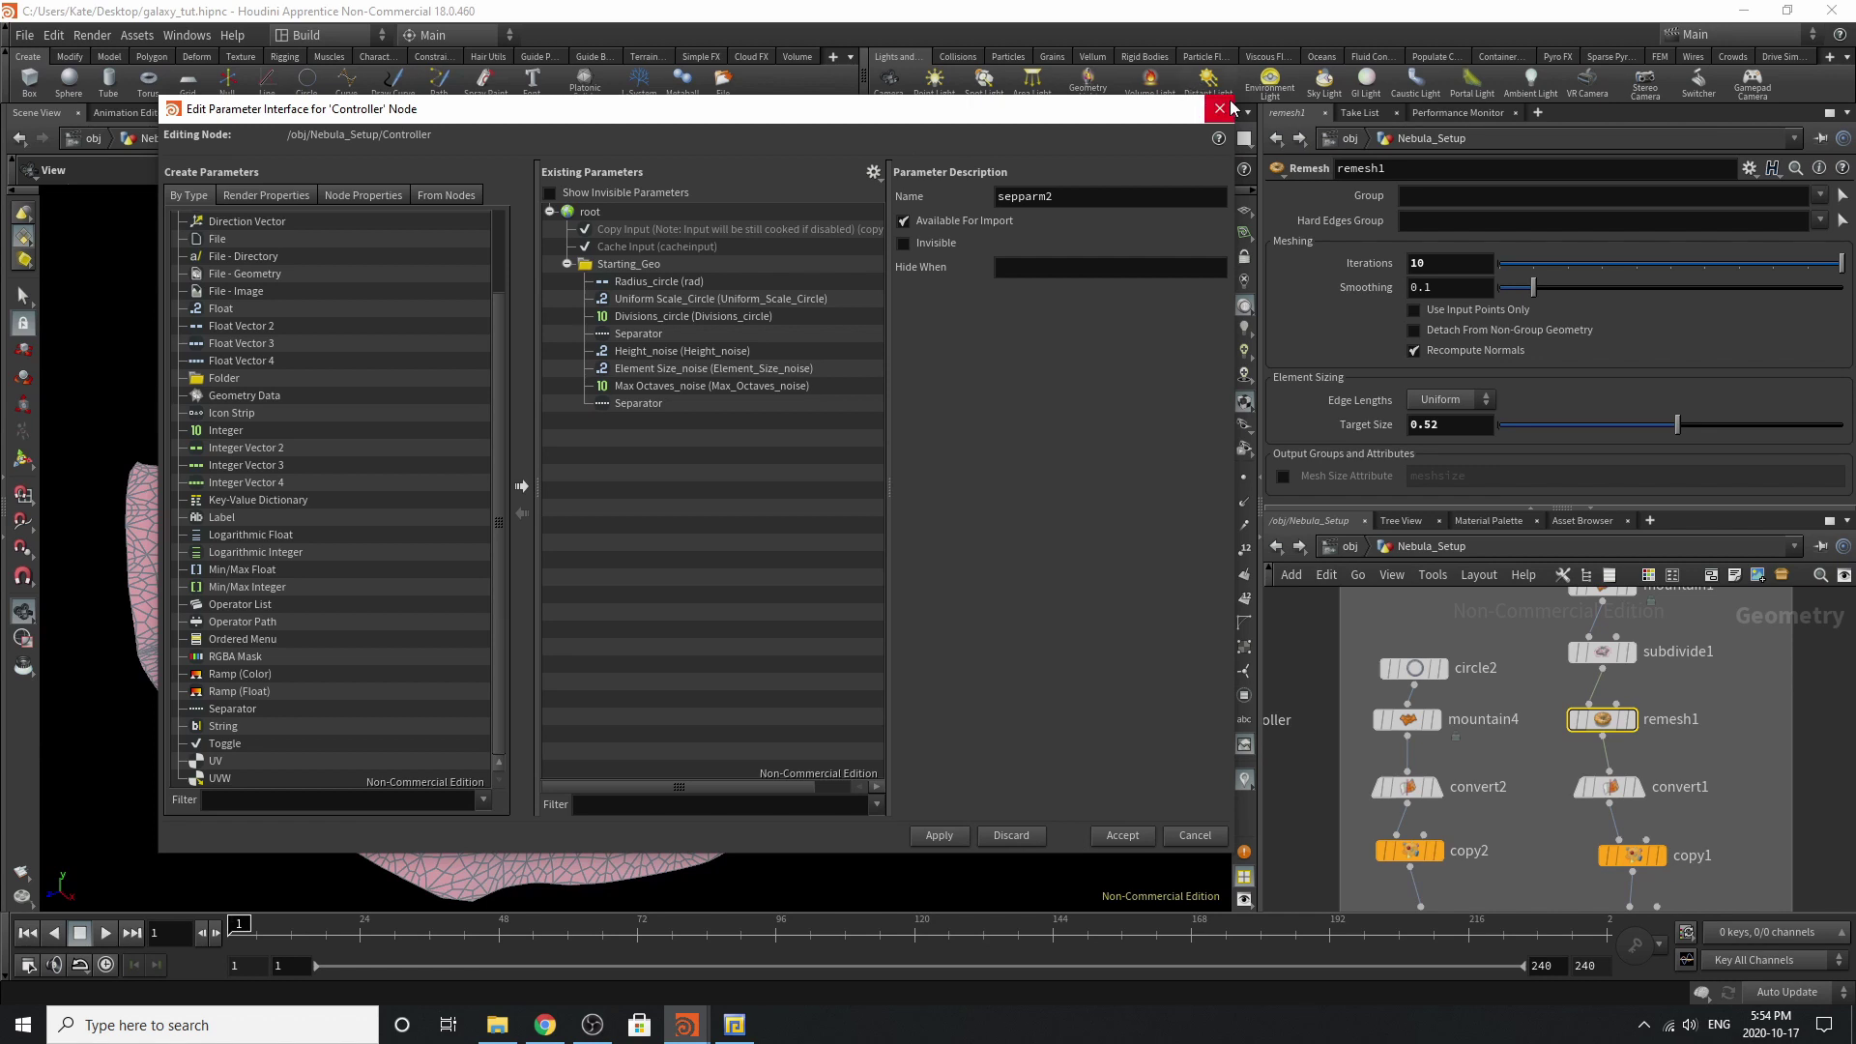
pyautogui.moveTo(1192, 99); pyautogui.dragTo(1001, 967)
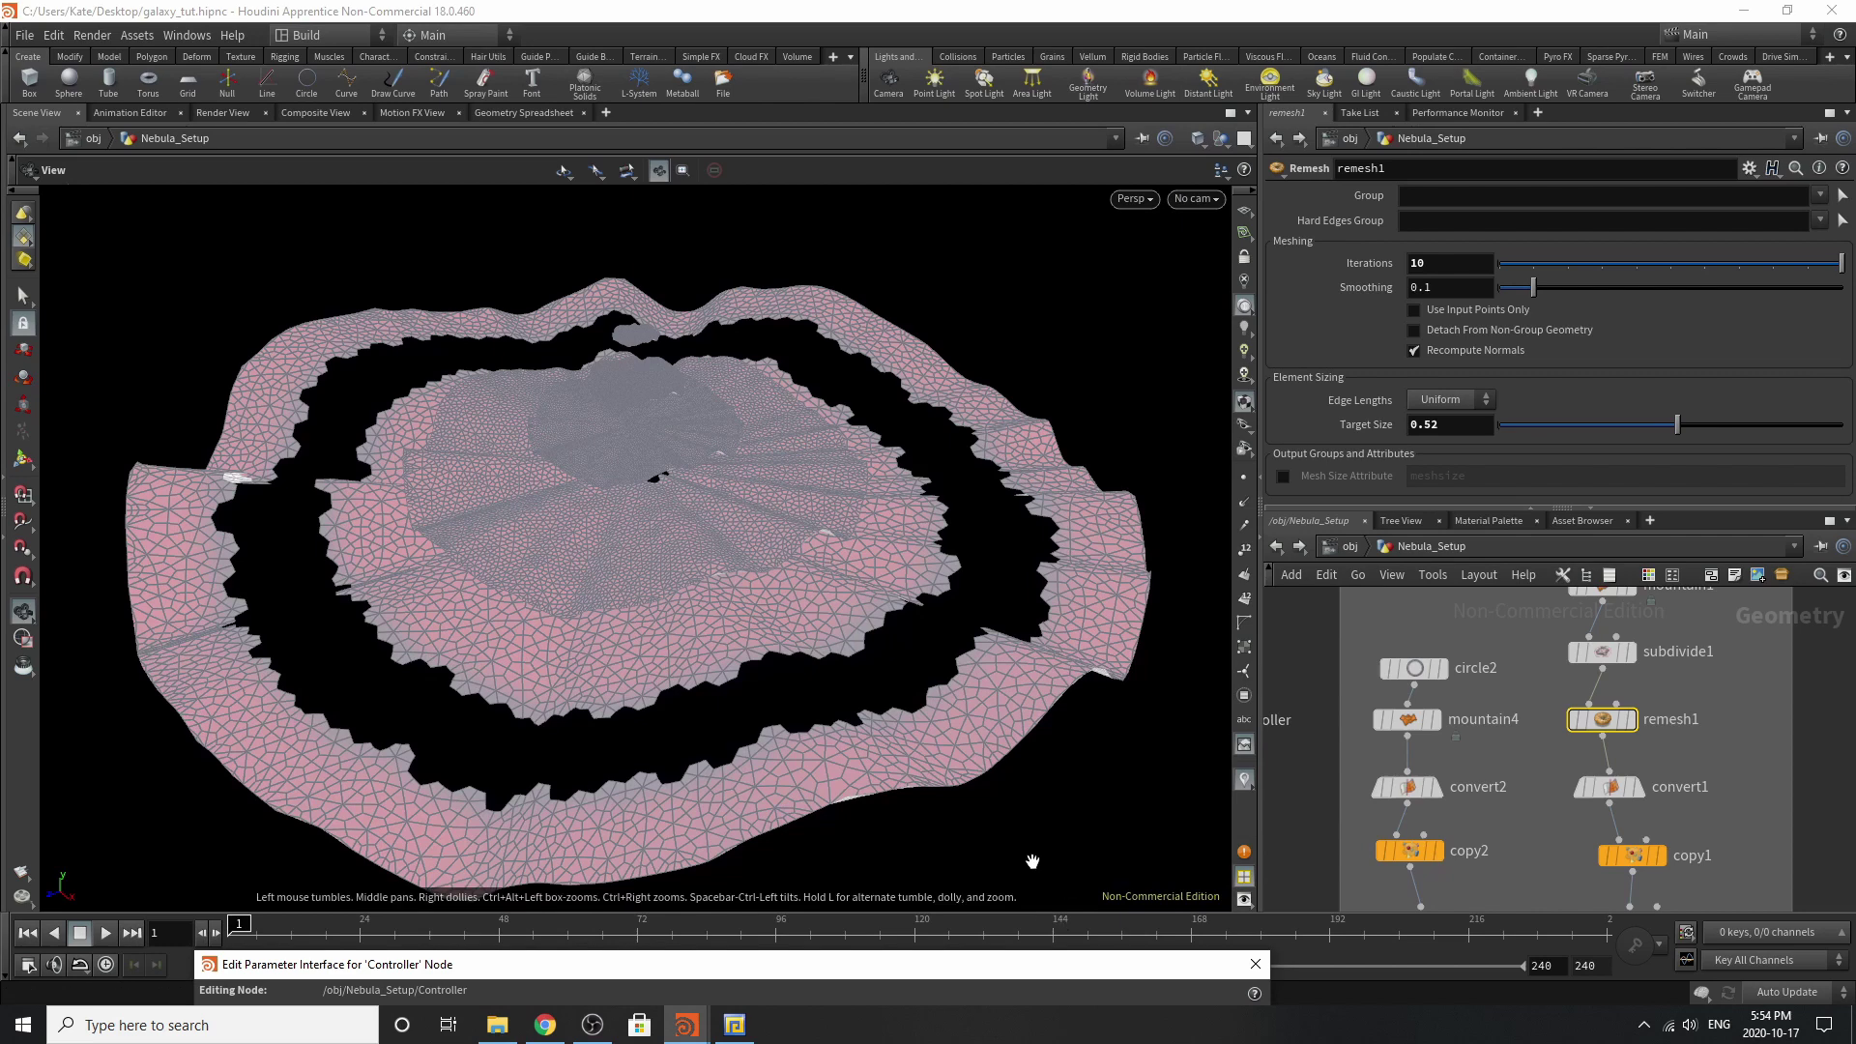
pyautogui.click(1633, 721)
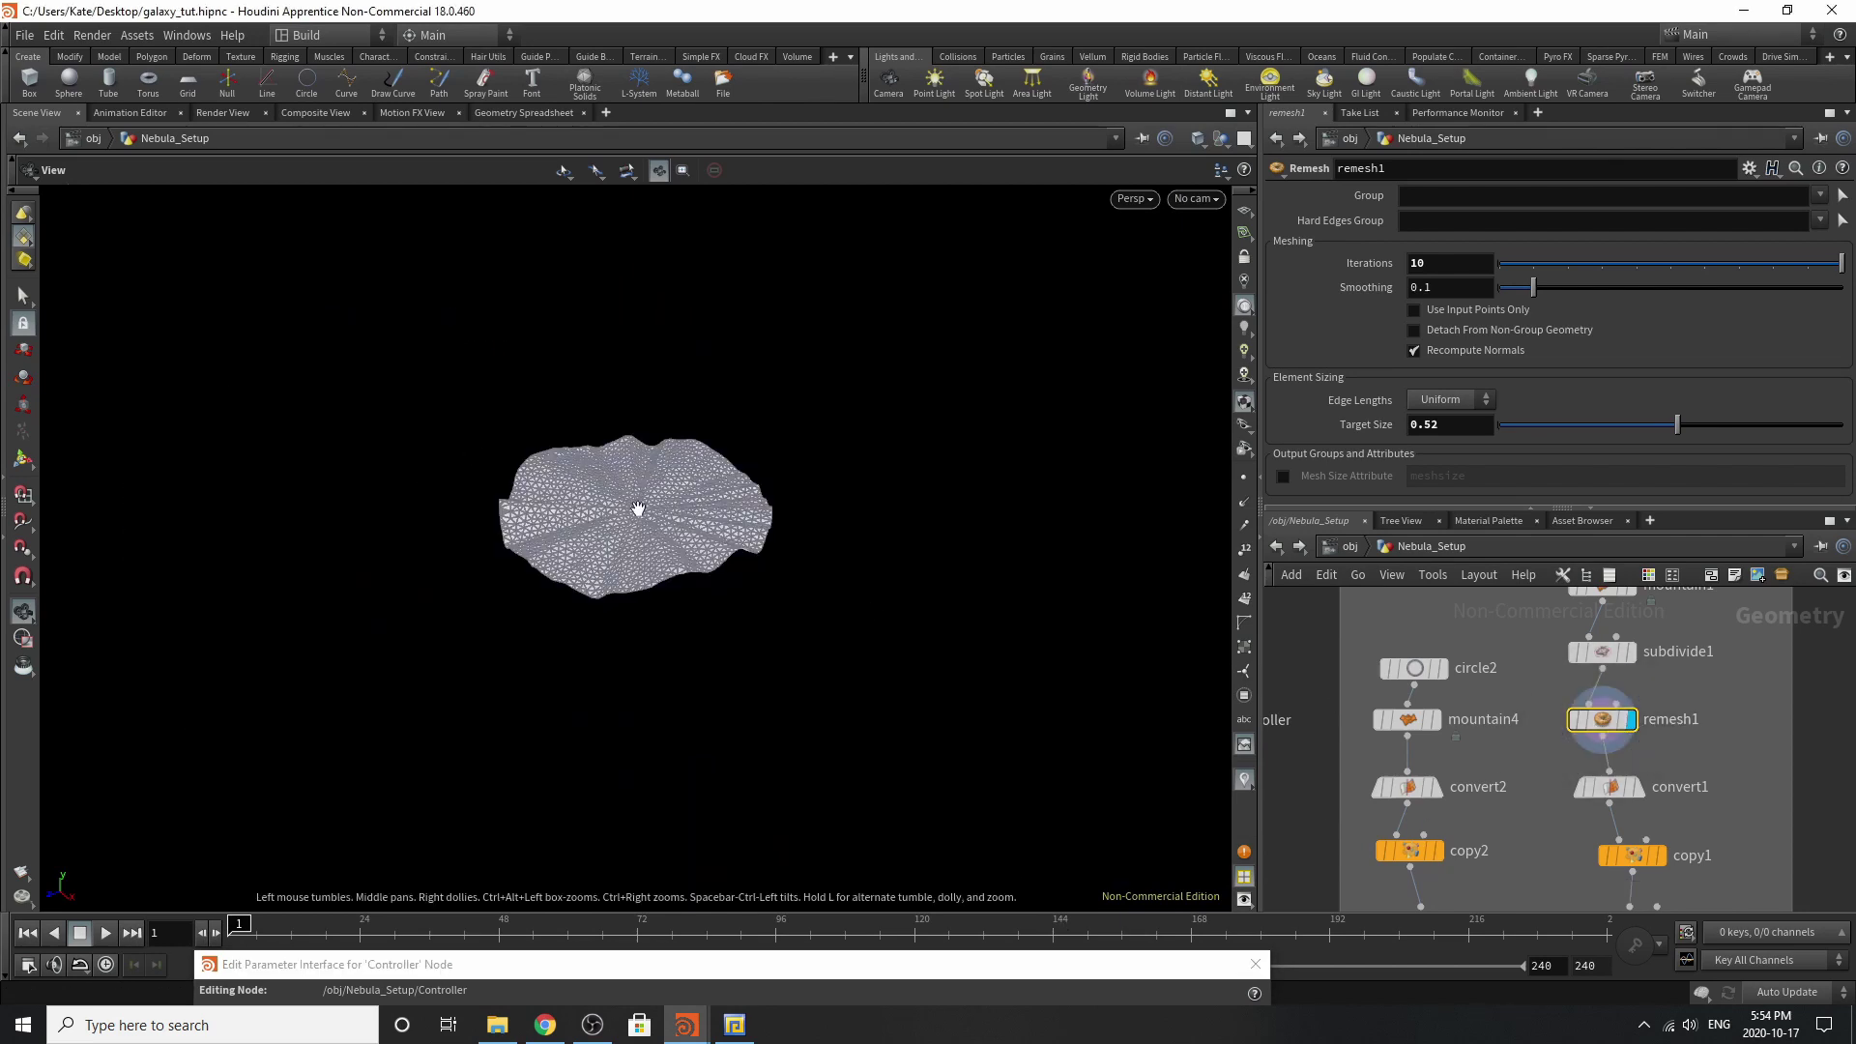
pyautogui.moveTo(638, 507); pyautogui.dragTo(822, 493, button='right')
pyautogui.moveTo(793, 464); pyautogui.dragTo(809, 556)
pyautogui.moveTo(810, 556); pyautogui.dragTo(661, 607, button='right')
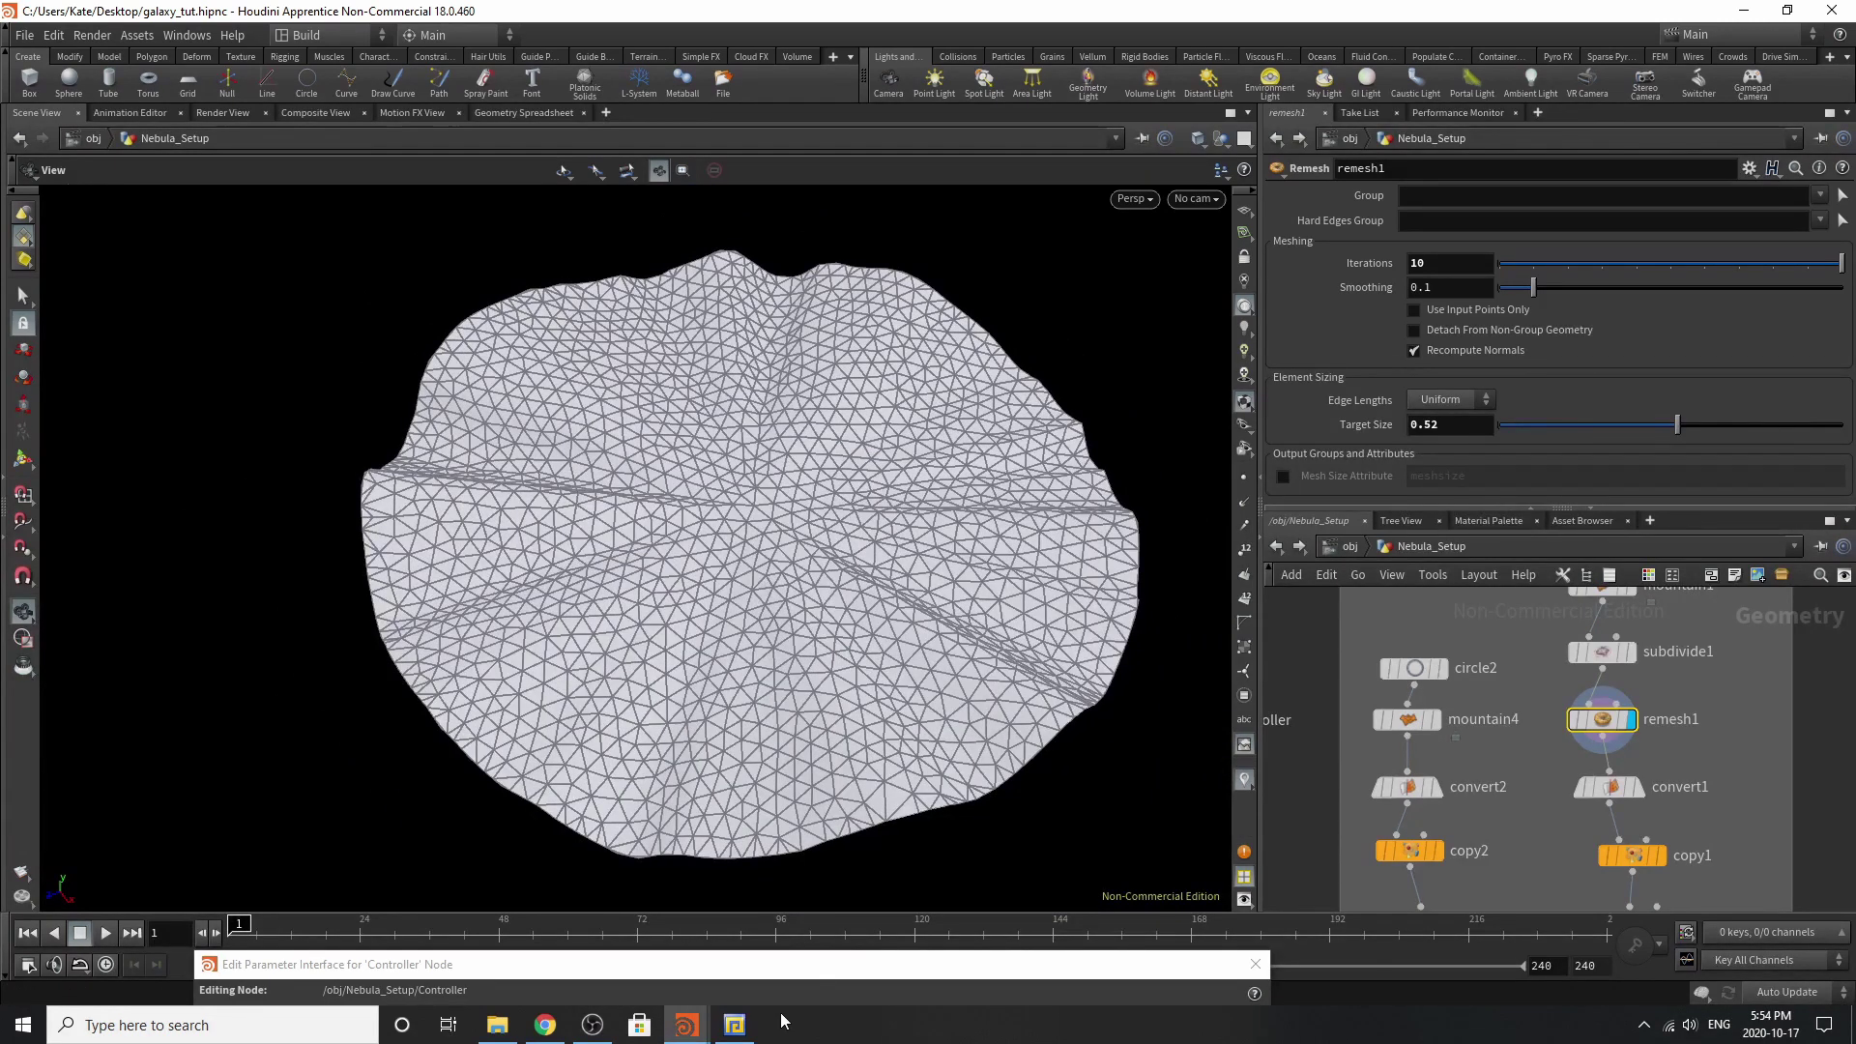
# Add remesh1's Iterations and Target Size parameters to the end of the Controller's Starting_Geo folder.
pyautogui.moveTo(1005, 965); pyautogui.dragTo(930, 196)
pyautogui.moveTo(747, 627); pyautogui.dragTo(749, 859)
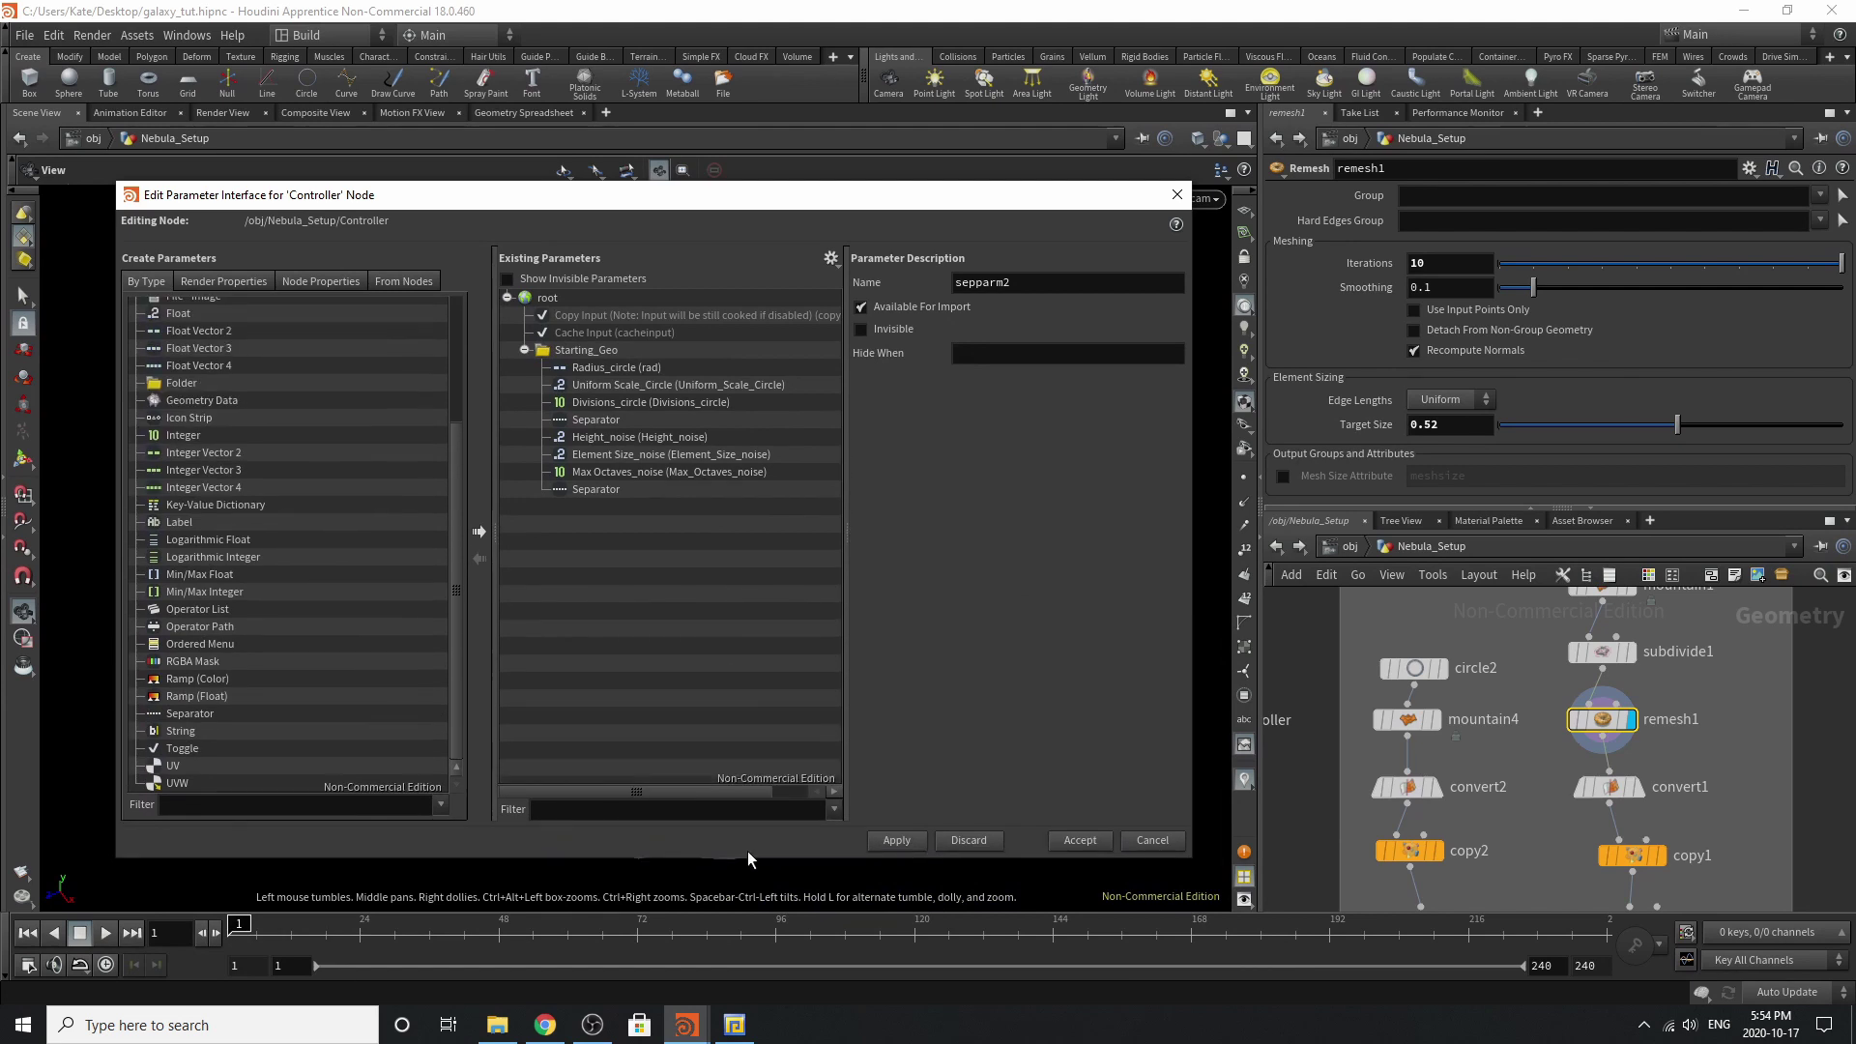
pyautogui.moveTo(1369, 266); pyautogui.dragTo(580, 358)
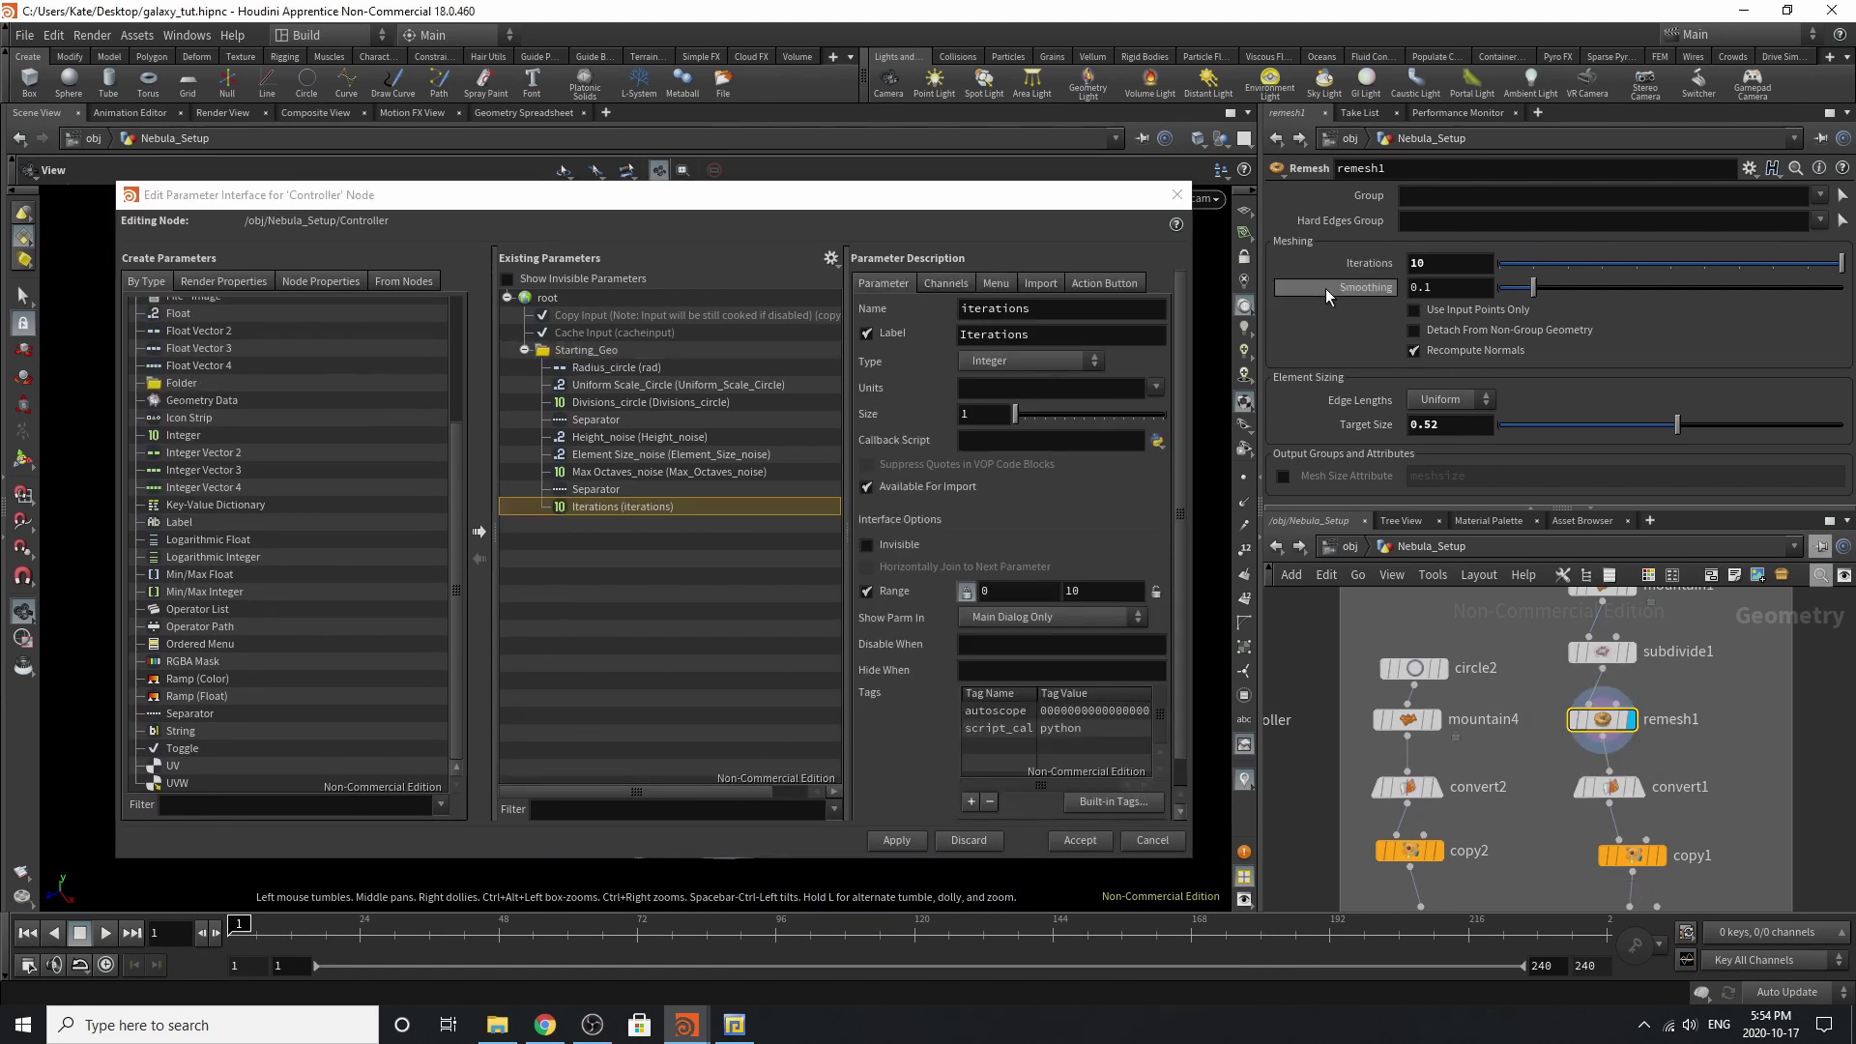
pyautogui.moveTo(1367, 426); pyautogui.dragTo(616, 352)
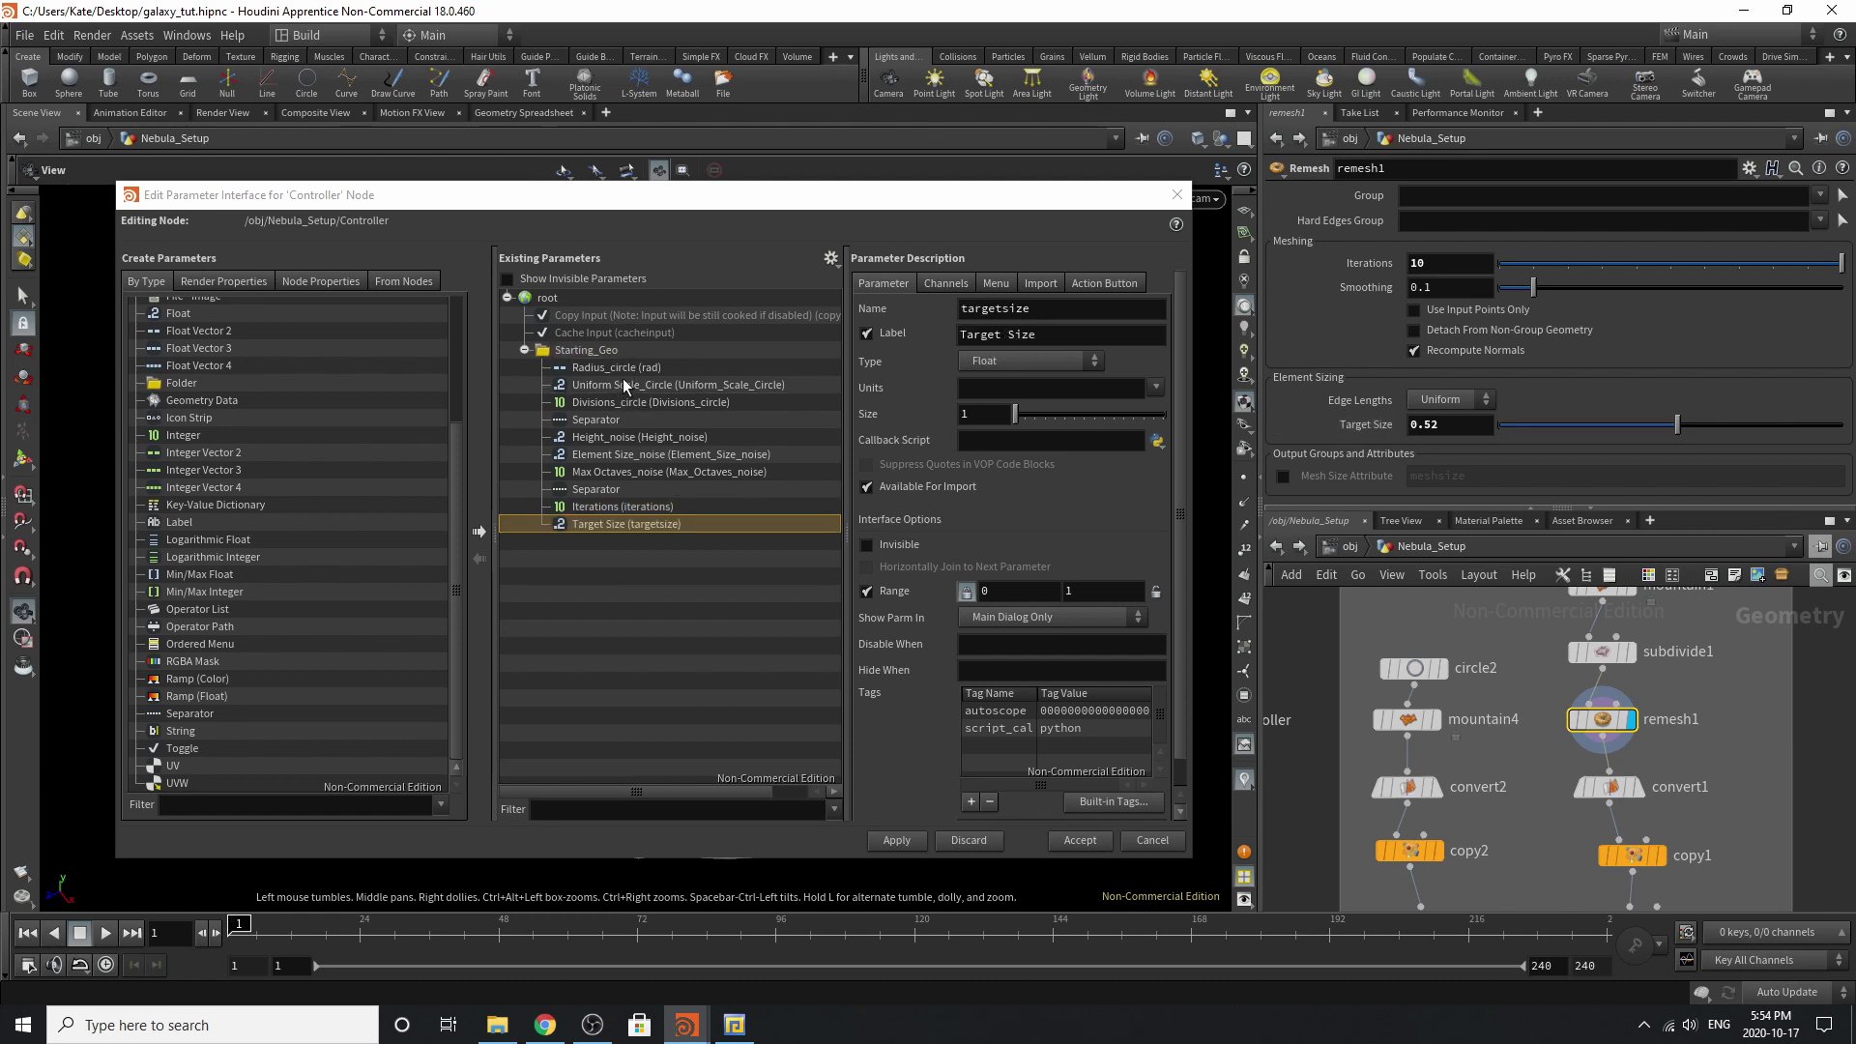
# Set both the label and the name of the Controller's Iterations parameter to Iterations_remesh.
pyautogui.click(698, 509)
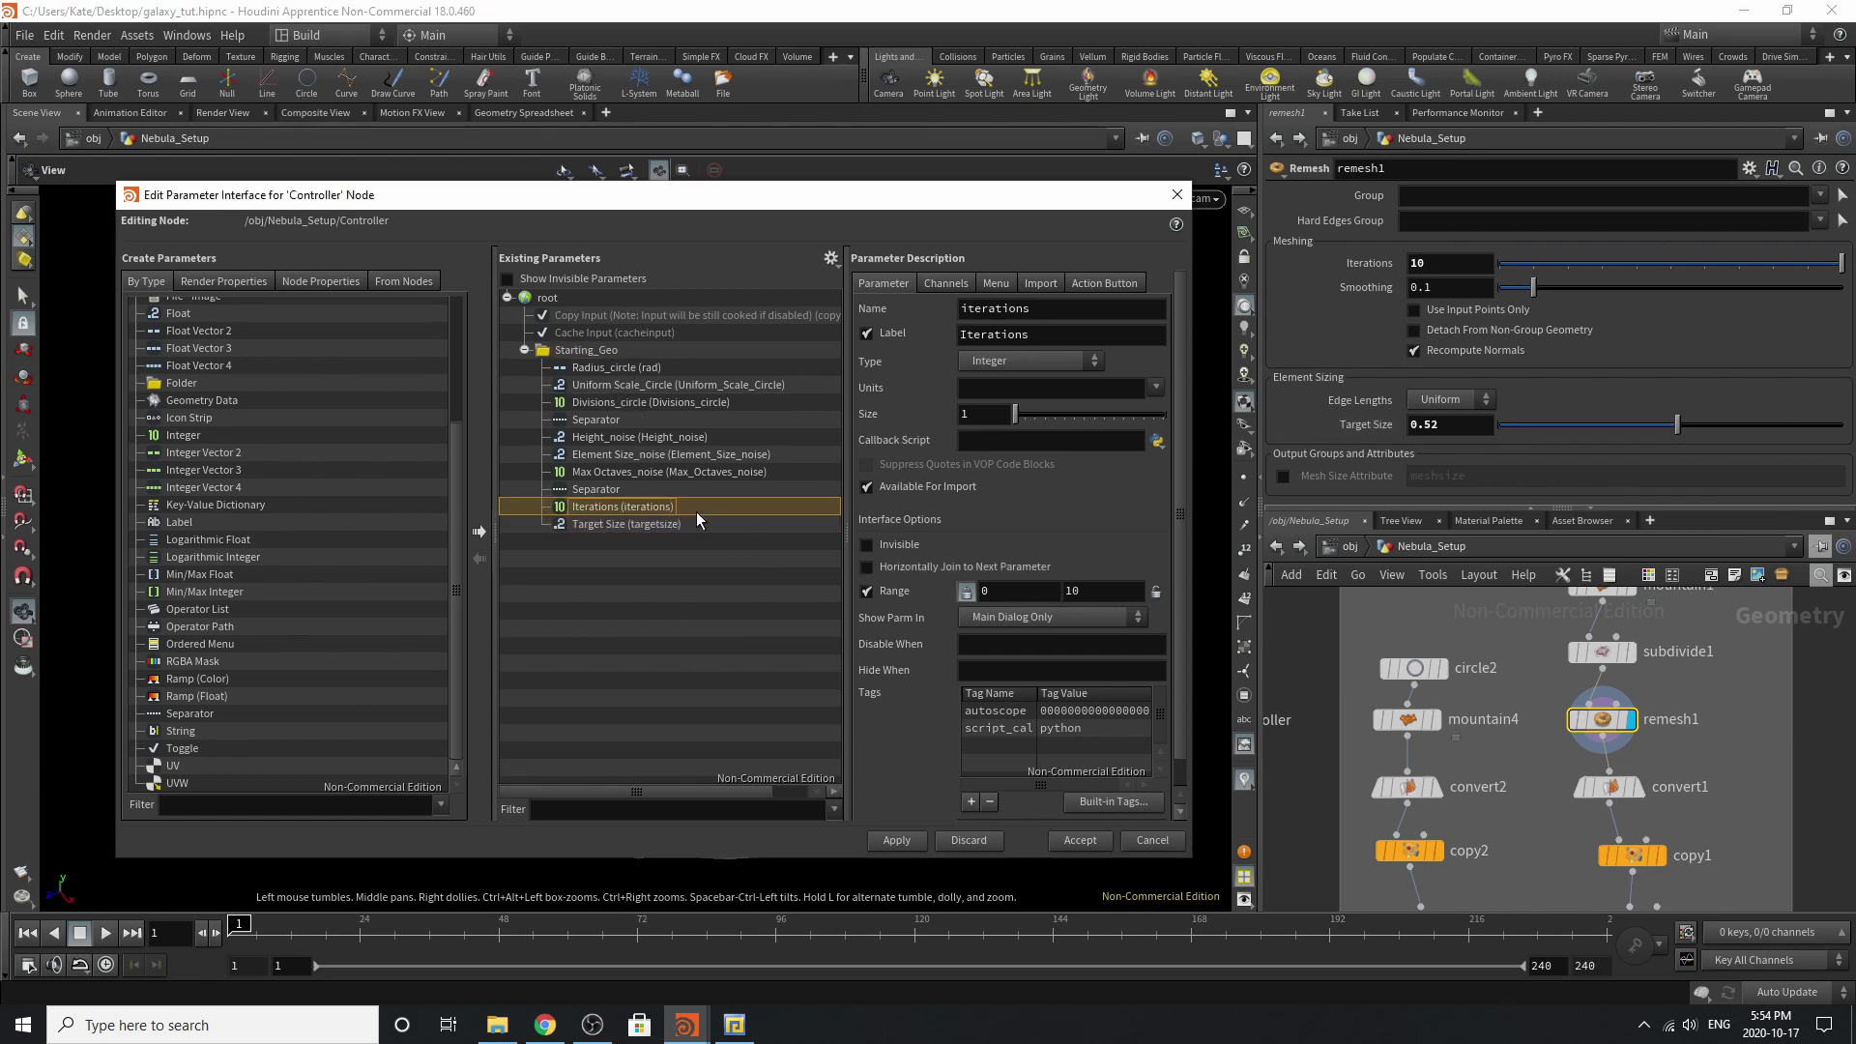
pyautogui.click(1059, 329)
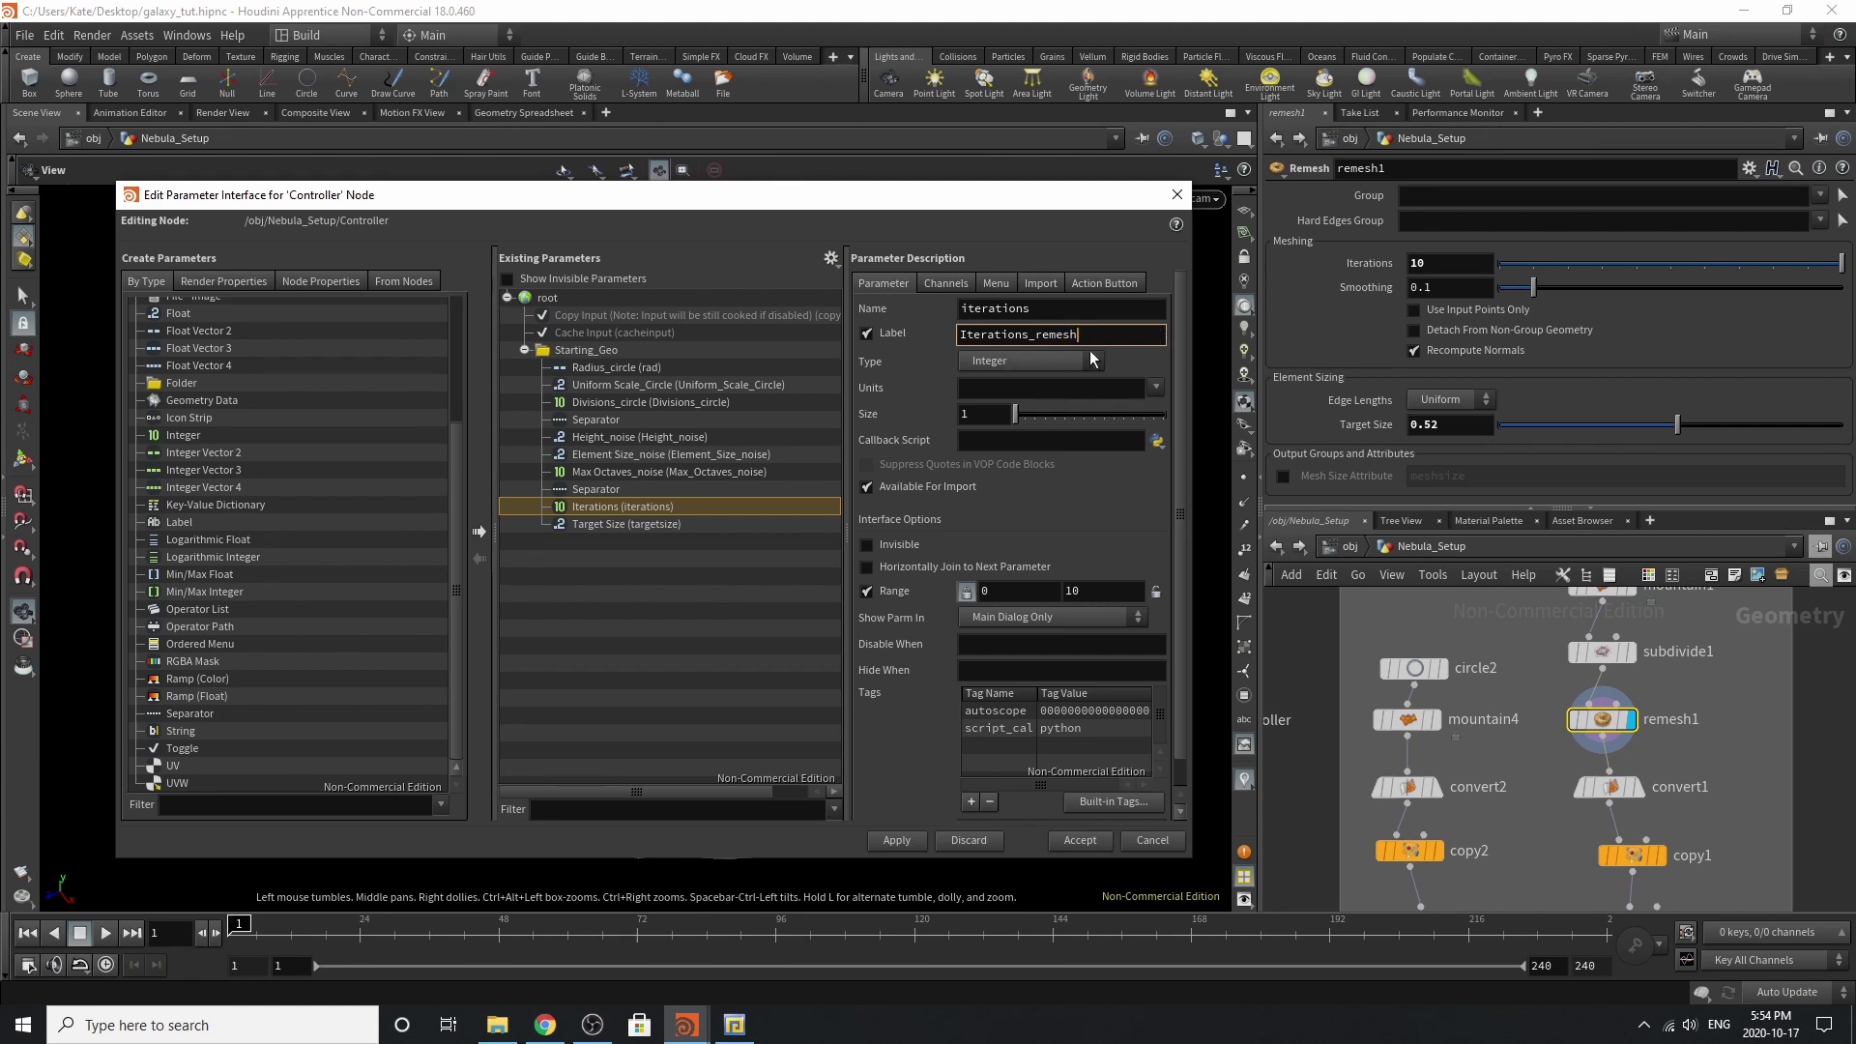
pyautogui.press('Return')
pyautogui.hotkey('ctrl', 'c')
pyautogui.doubleClick(1051, 307)
pyautogui.hotkey('ctrl', 'v')
pyautogui.press('Return')
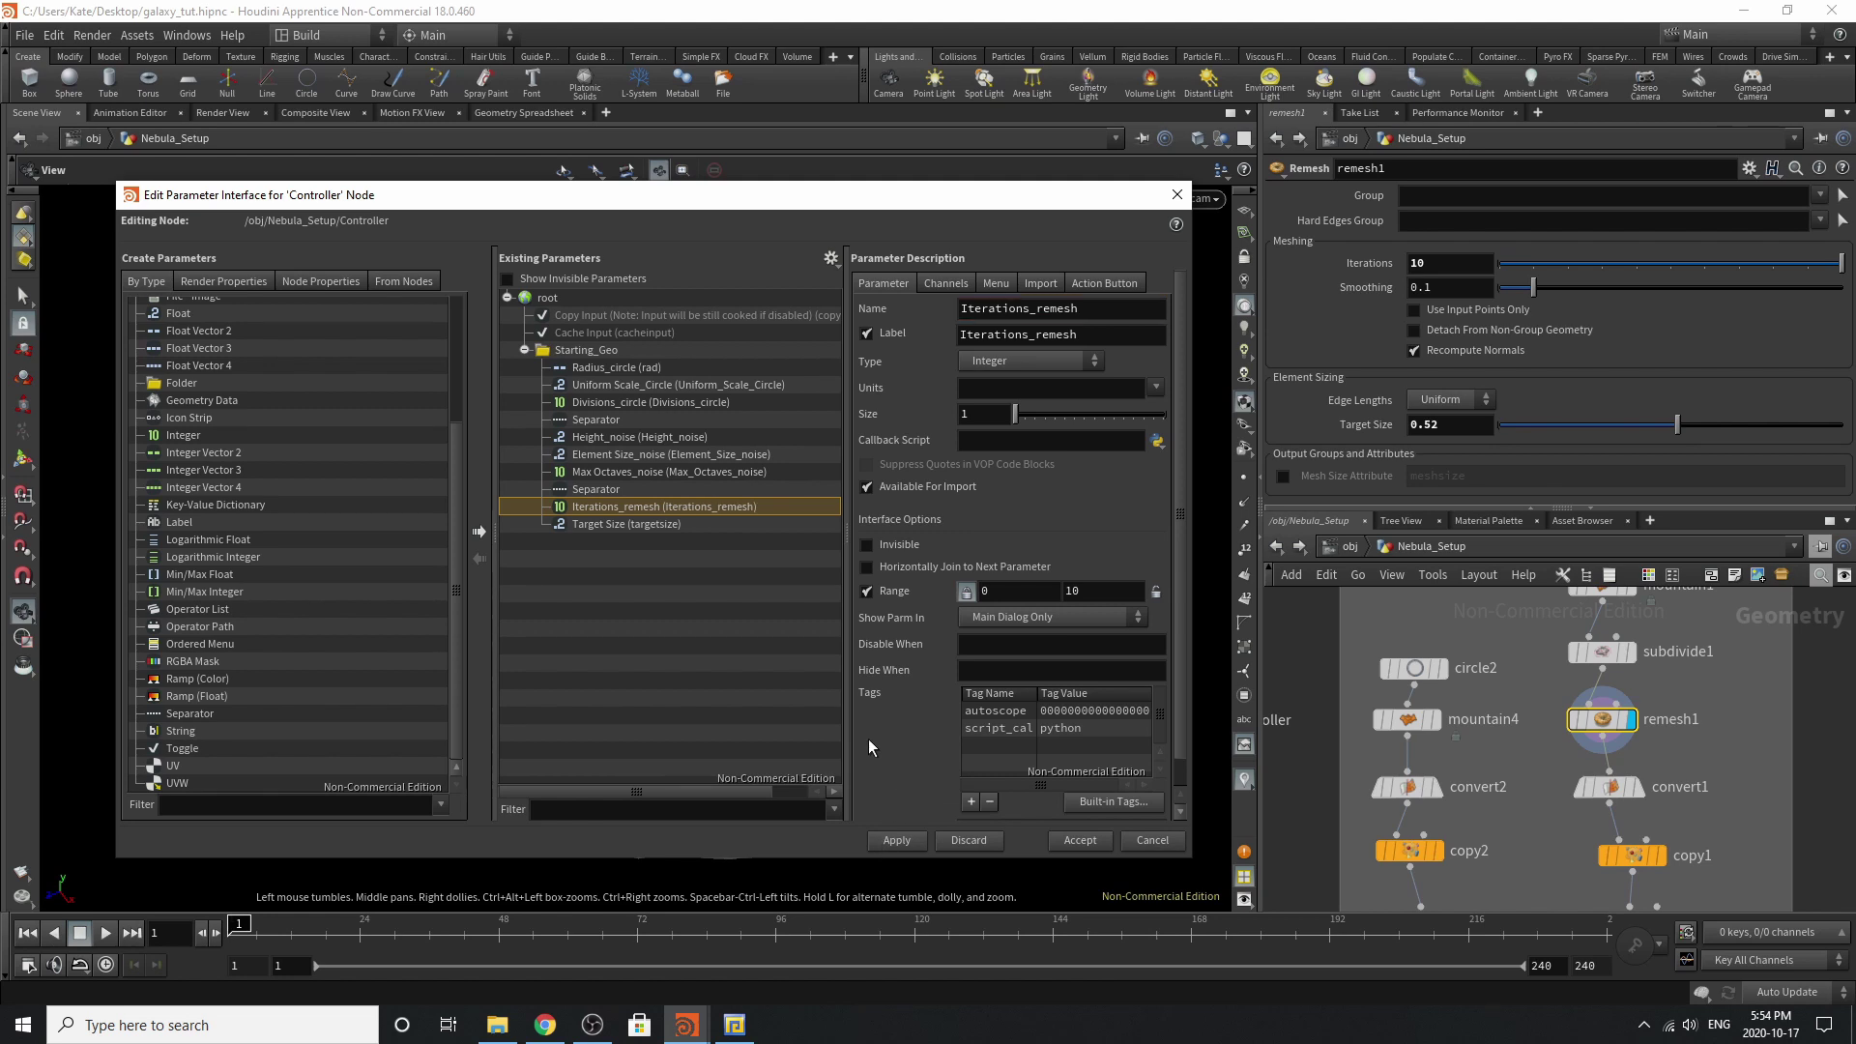
# Label the Controller's Target Size parameter Target Size_remesh and name it Target_Size_remesh.
pyautogui.click(688, 524)
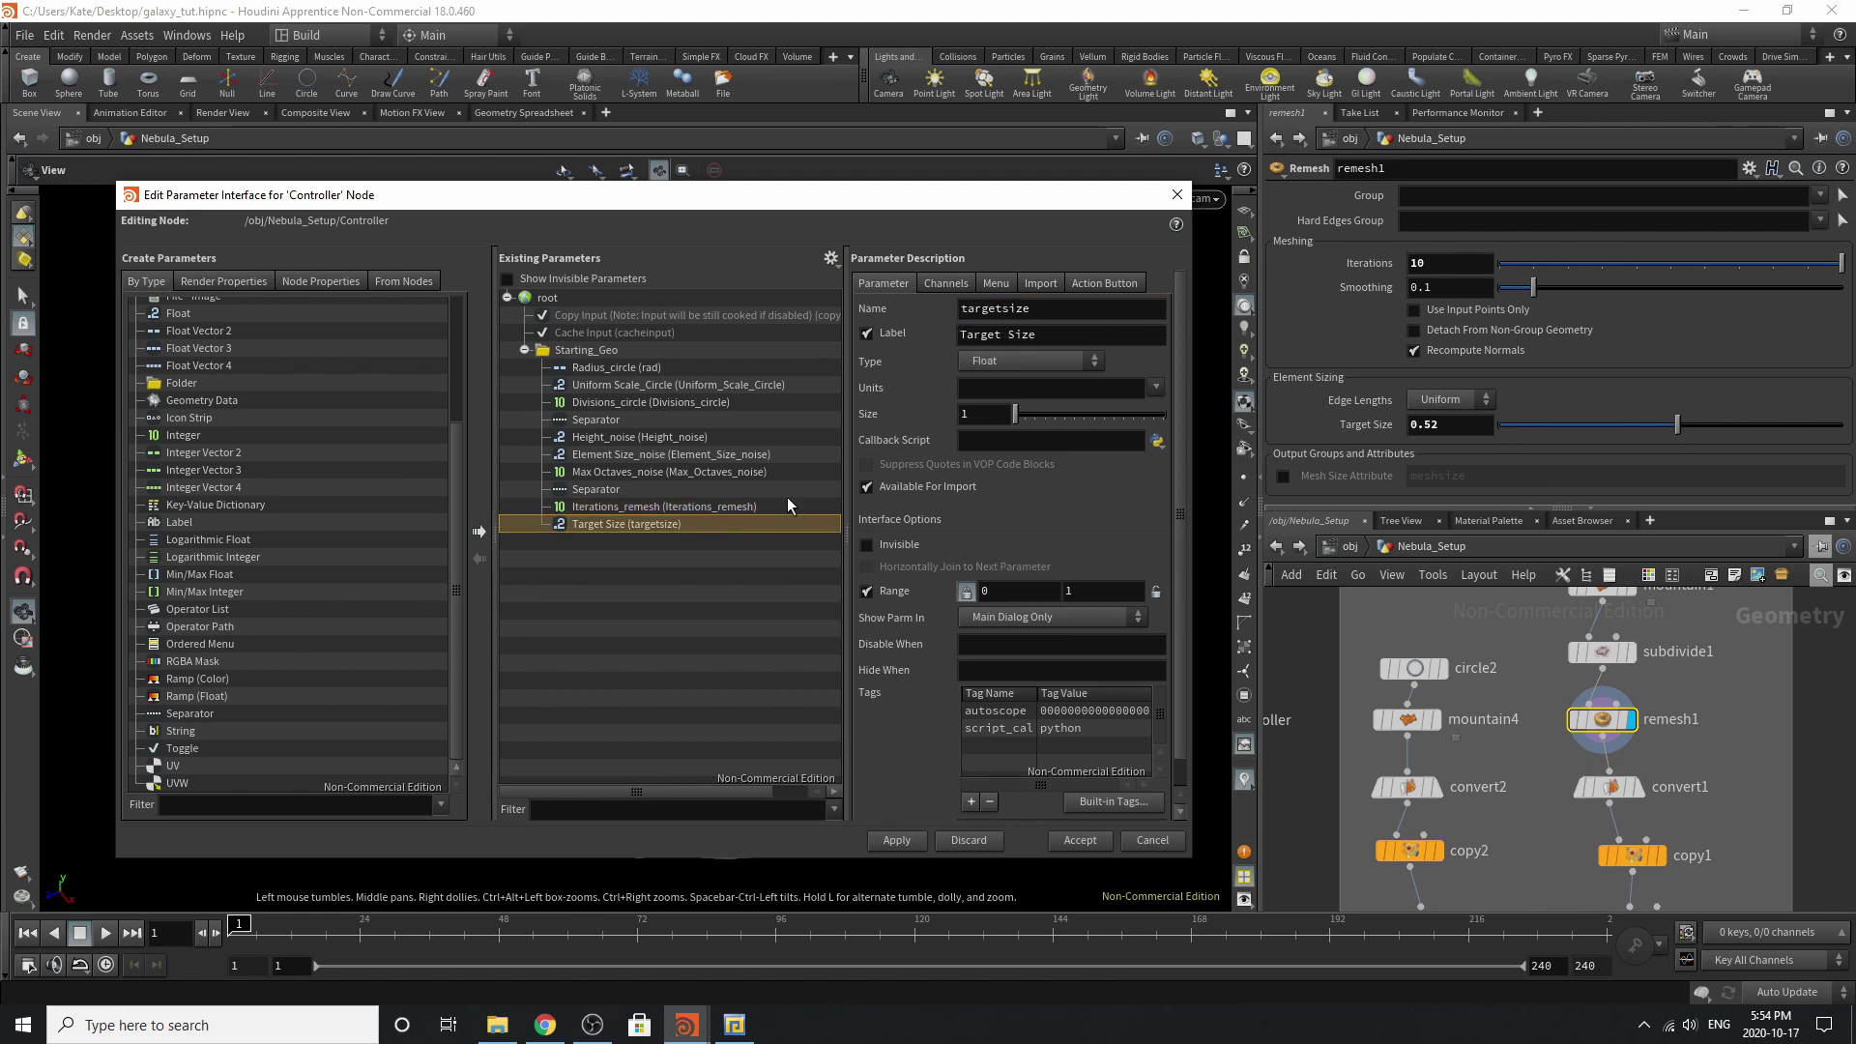
pyautogui.click(1105, 344)
pyautogui.hotkey('ctrl', 'a')
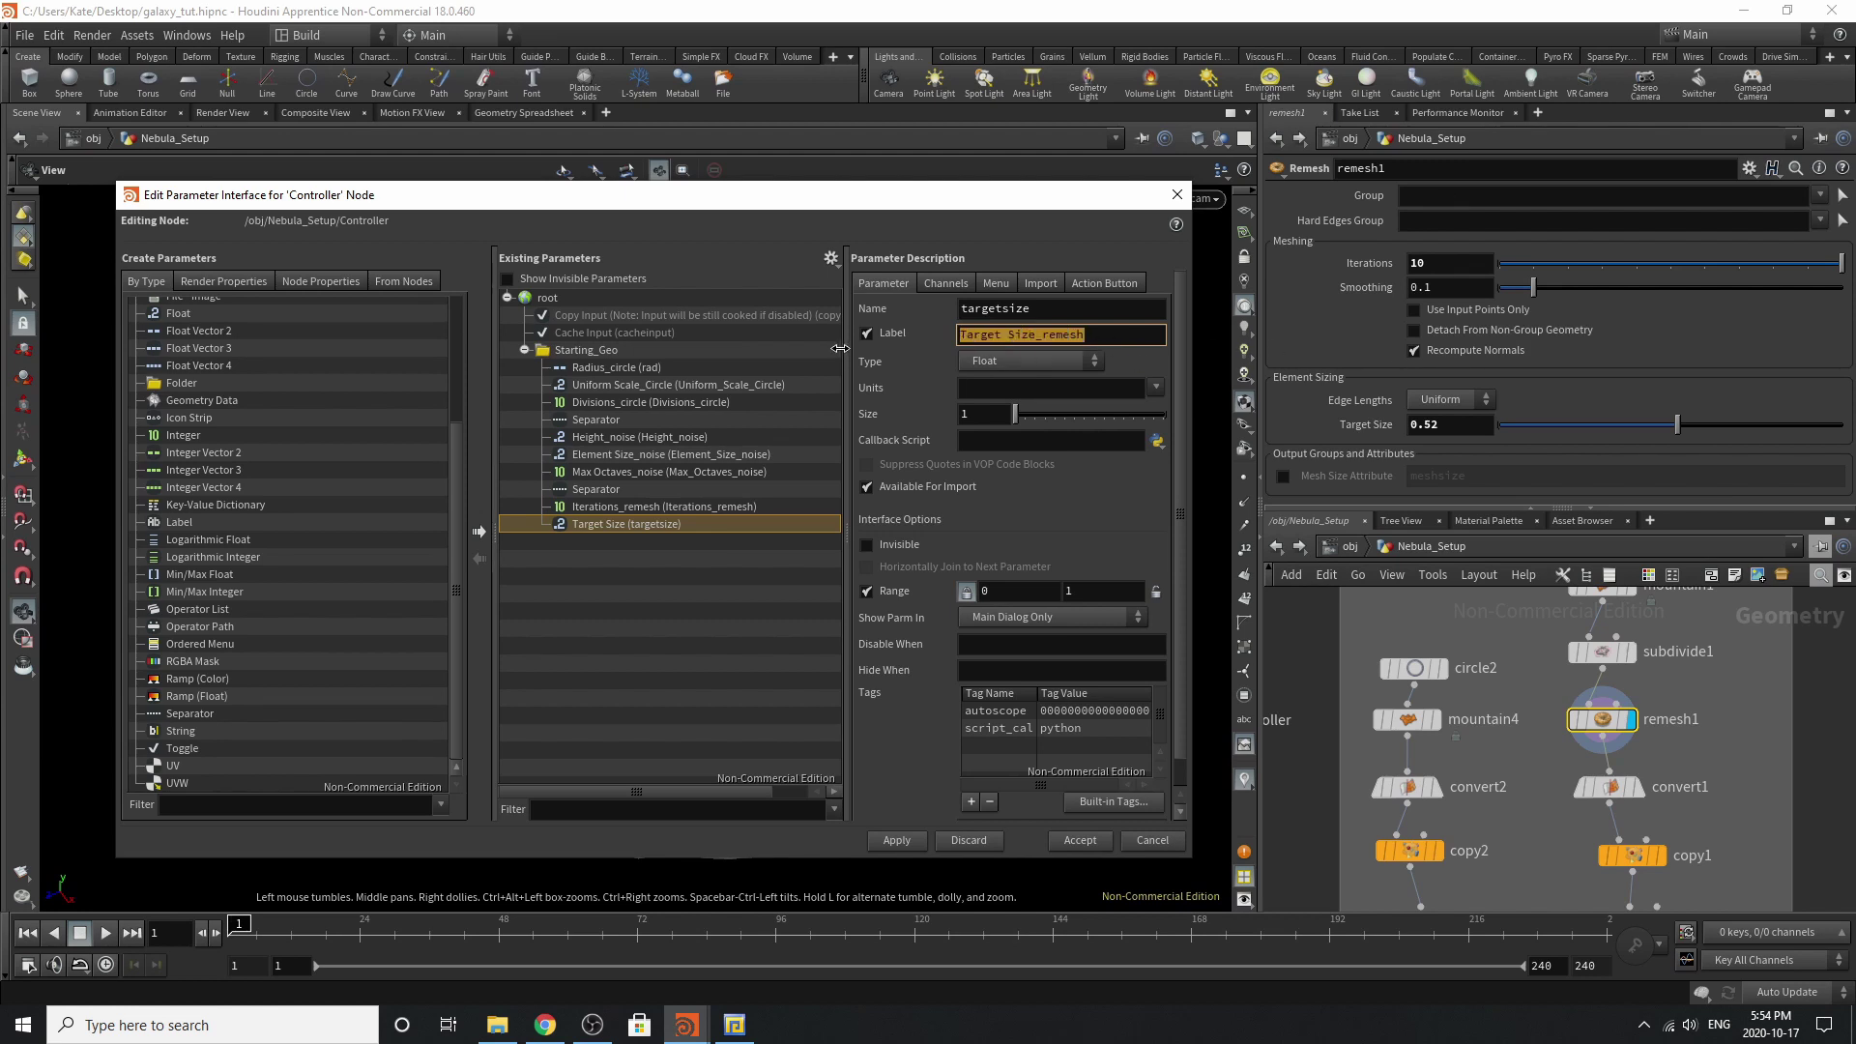
pyautogui.moveTo(1040, 310); pyautogui.dragTo(808, 415)
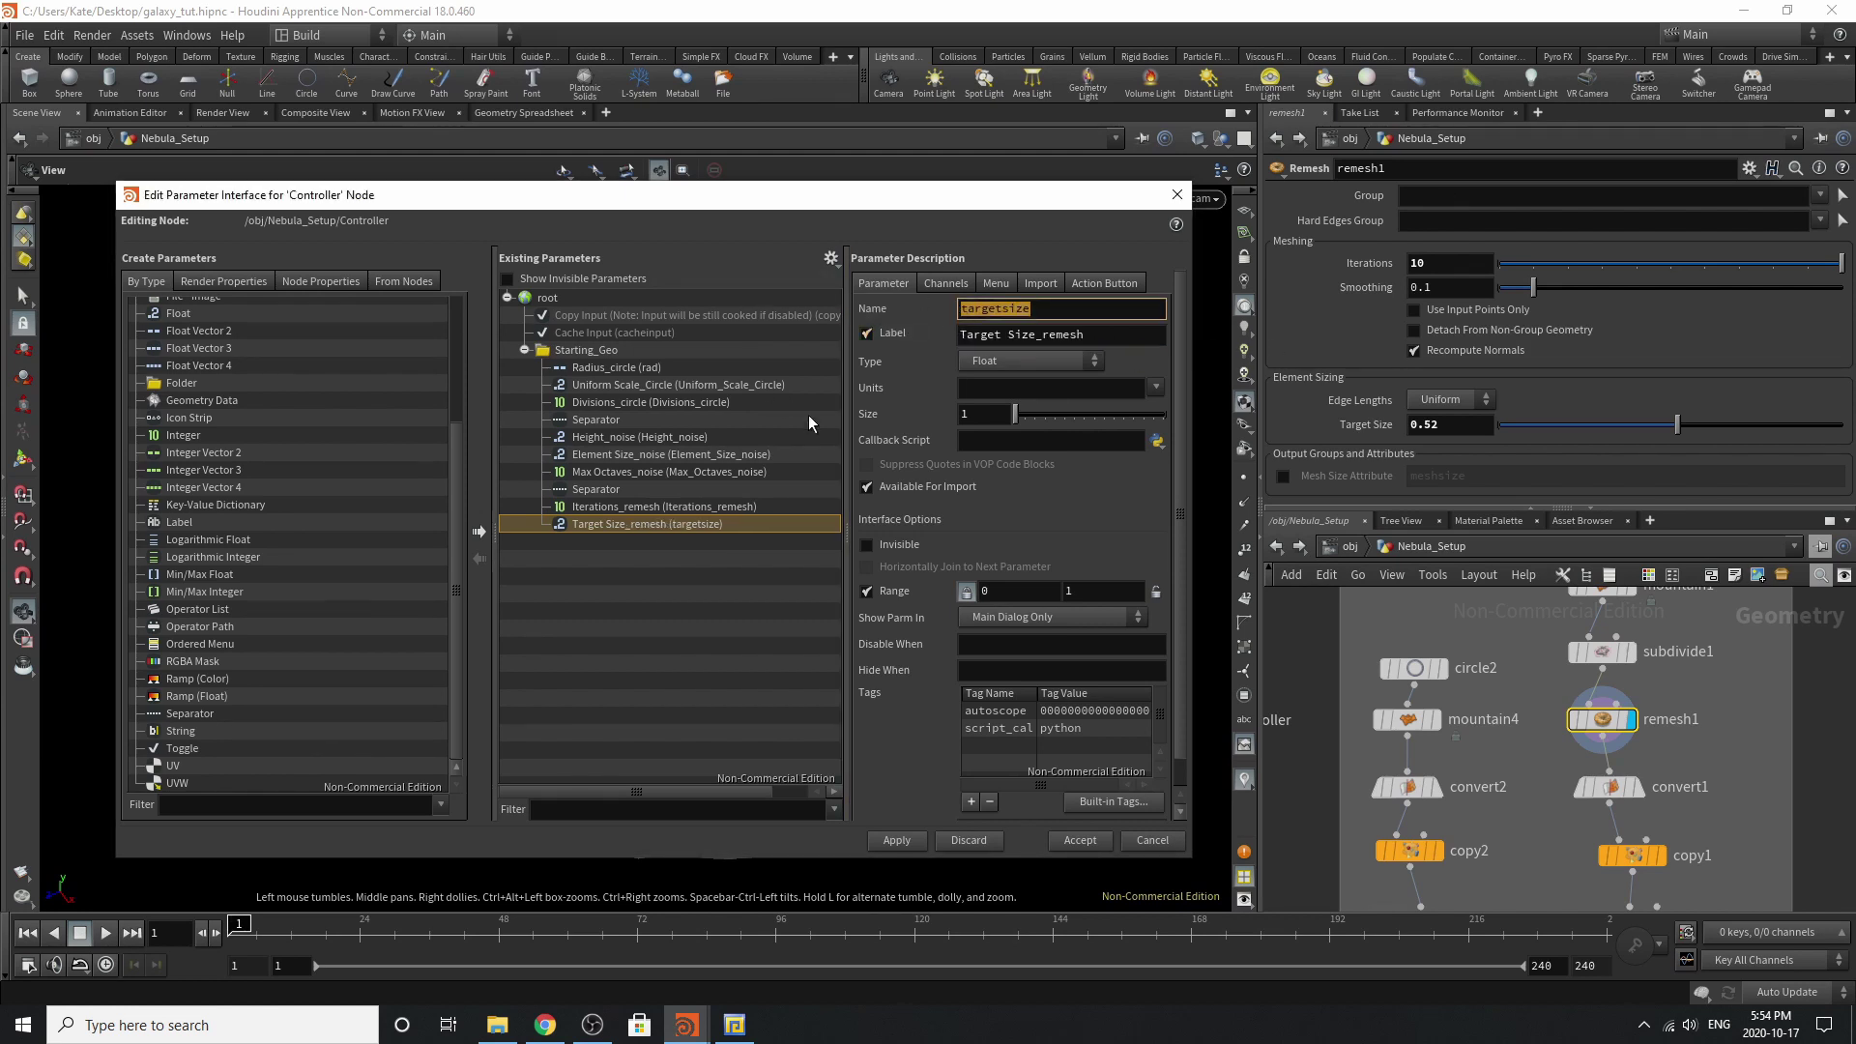
pyautogui.write('Target_Size_remesh')
pyautogui.click(926, 722)
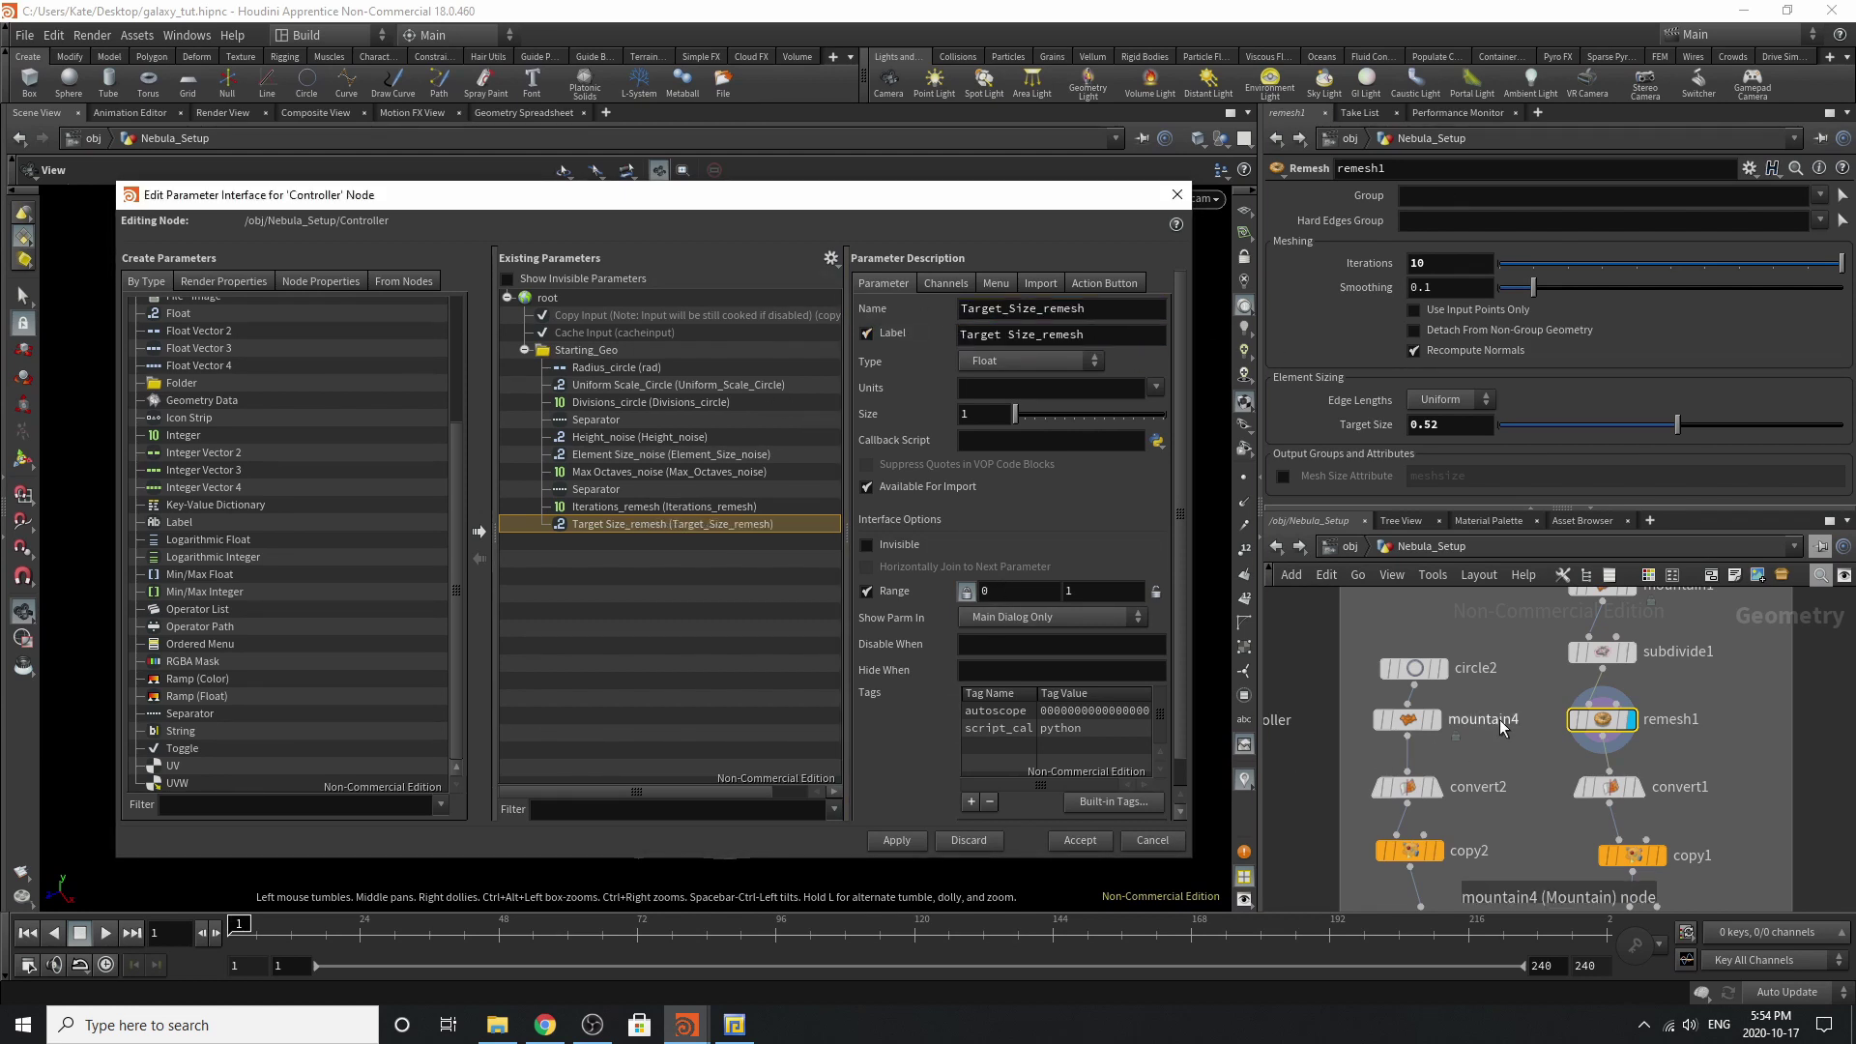
# Add a separator followed by copy2's Number of Copies and Uniform Scale parameters to the end of the Starting_Geo folder.
pyautogui.moveTo(1433, 811); pyautogui.dragTo(1463, 775, button='middle')
pyautogui.click(1439, 751)
pyautogui.click(1649, 752)
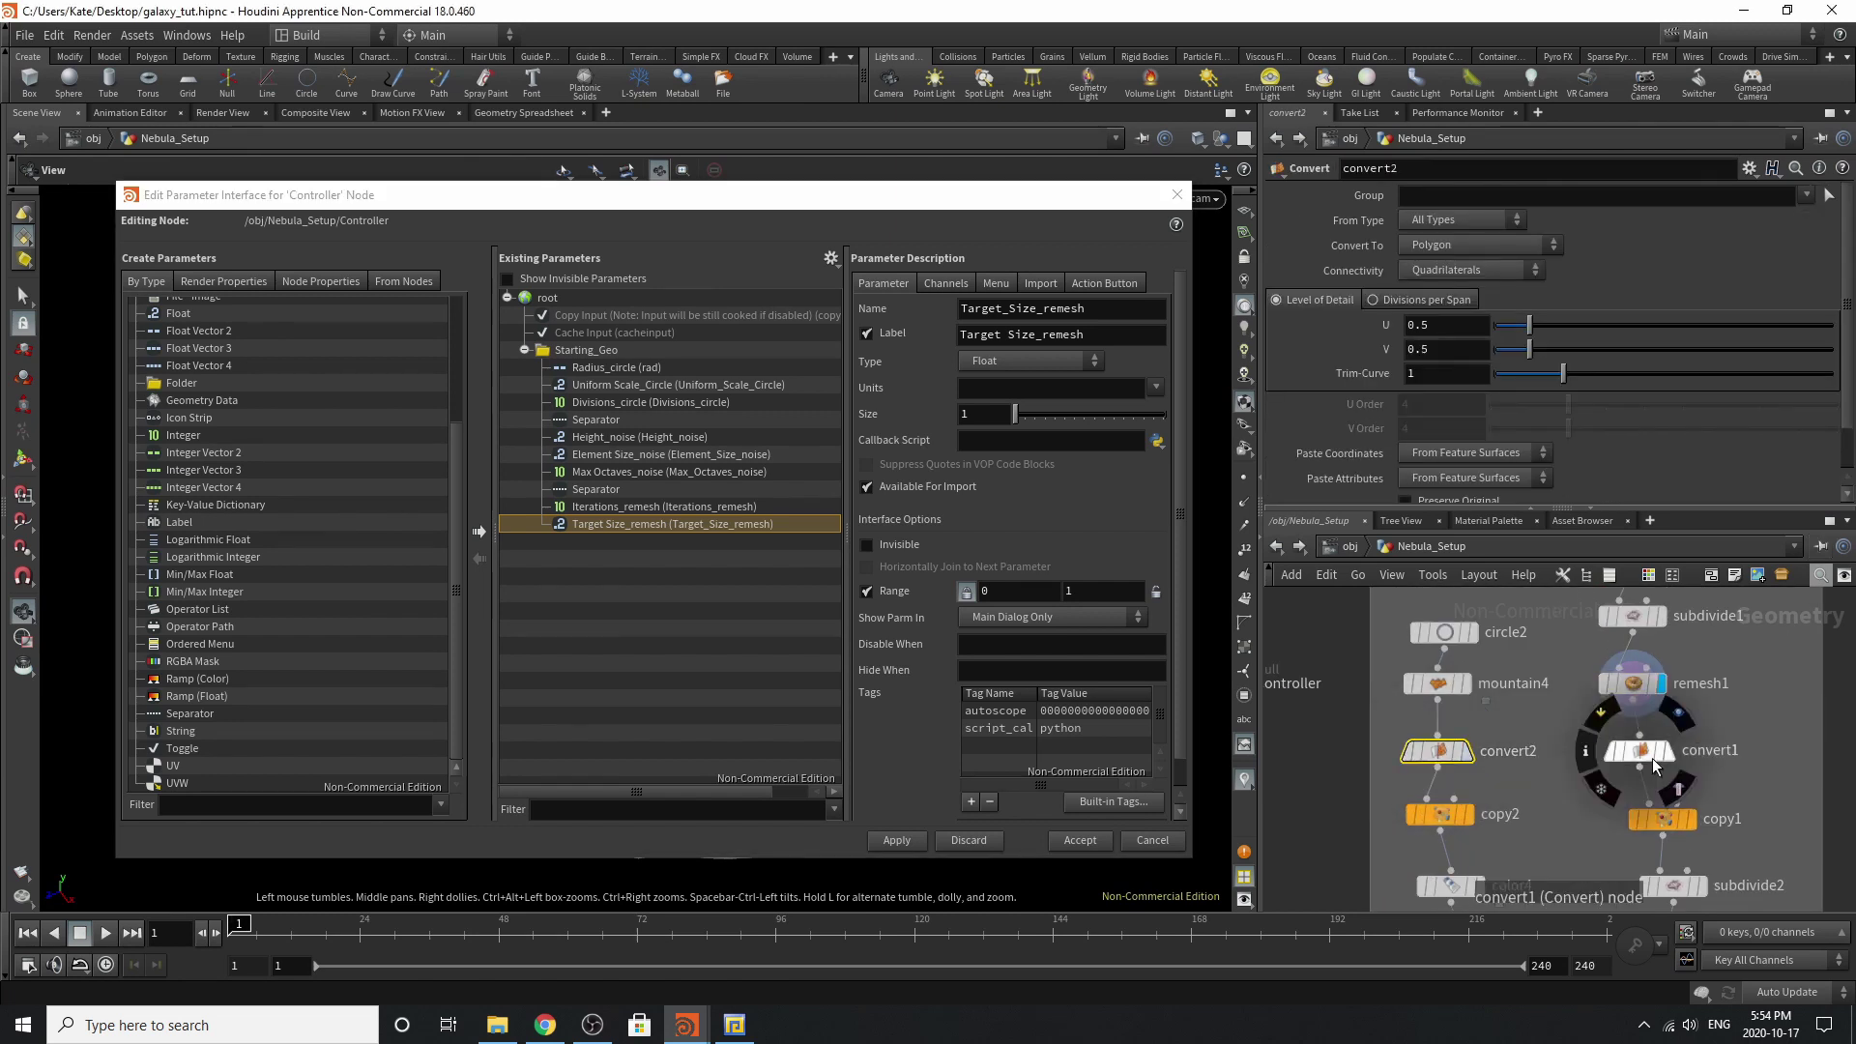
pyautogui.scroll(-2, 1660, 750)
pyautogui.moveTo(1546, 780); pyautogui.dragTo(1516, 729, button='middle')
pyautogui.scroll(2, 1516, 729)
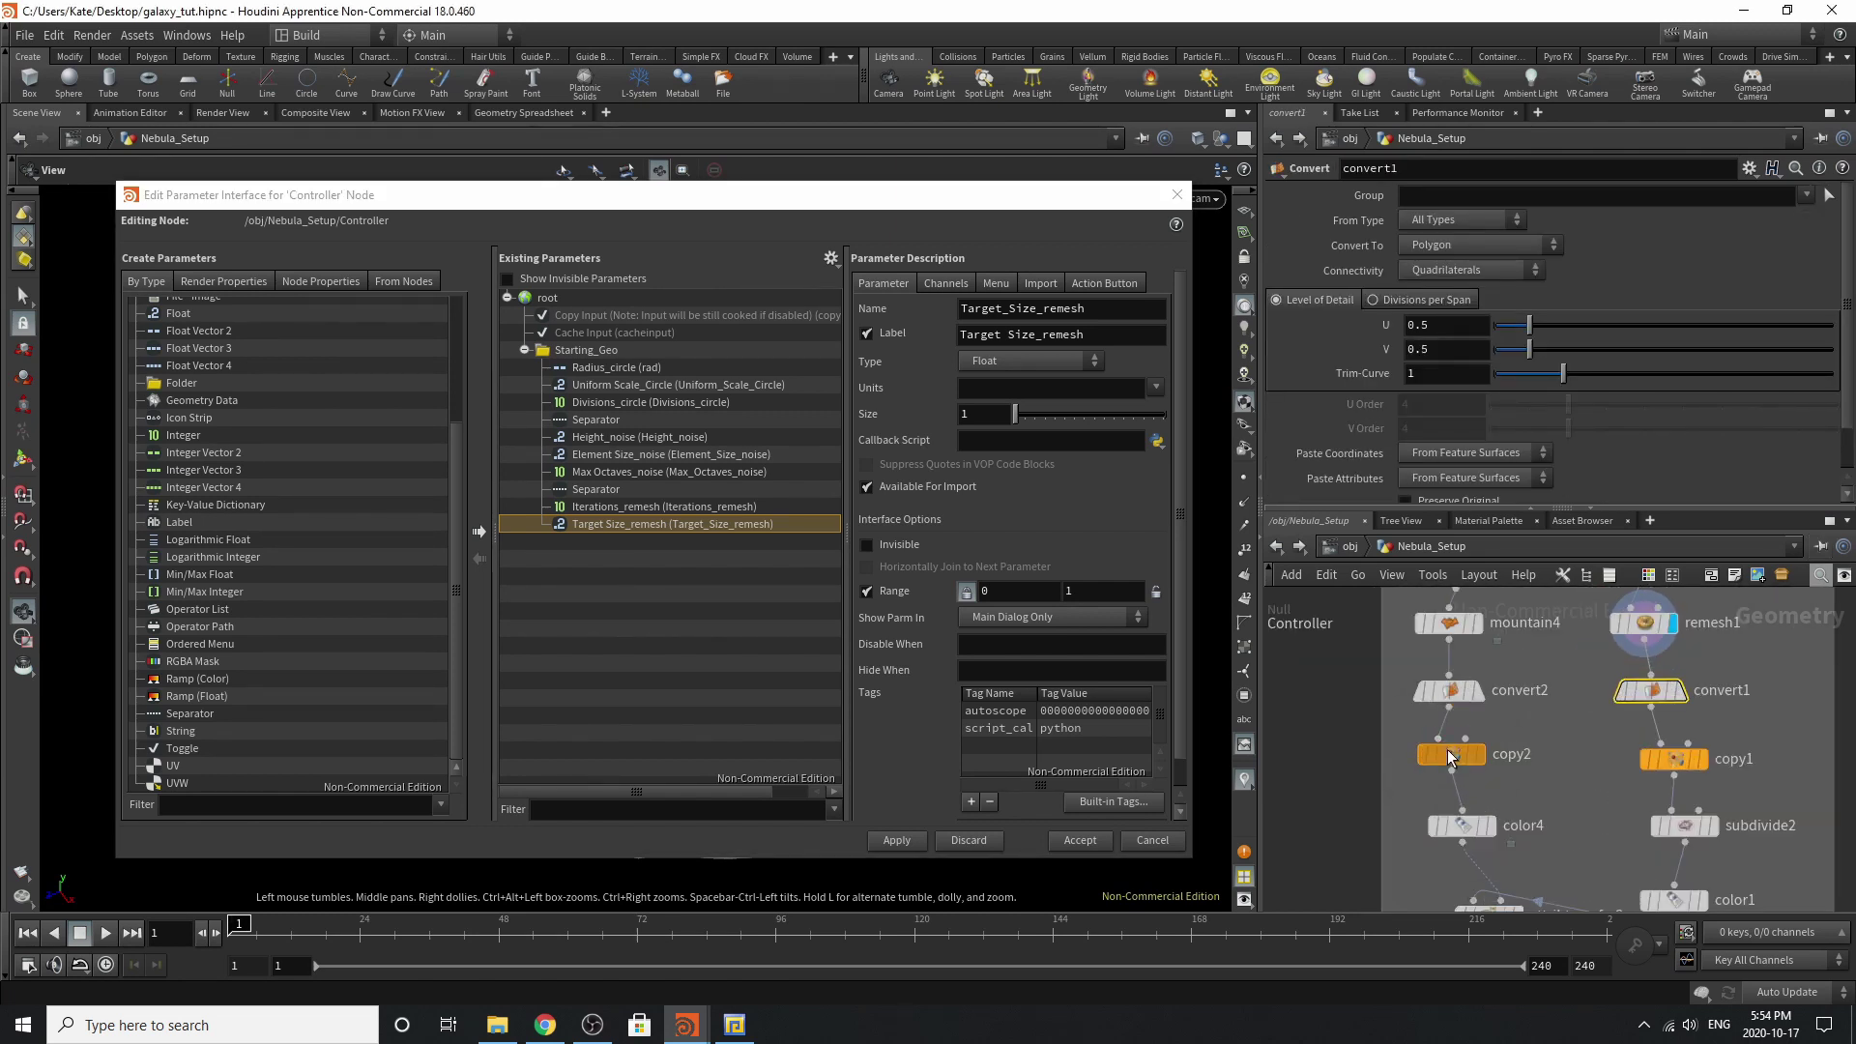
pyautogui.click(1455, 759)
pyautogui.scroll(2, 1450, 293)
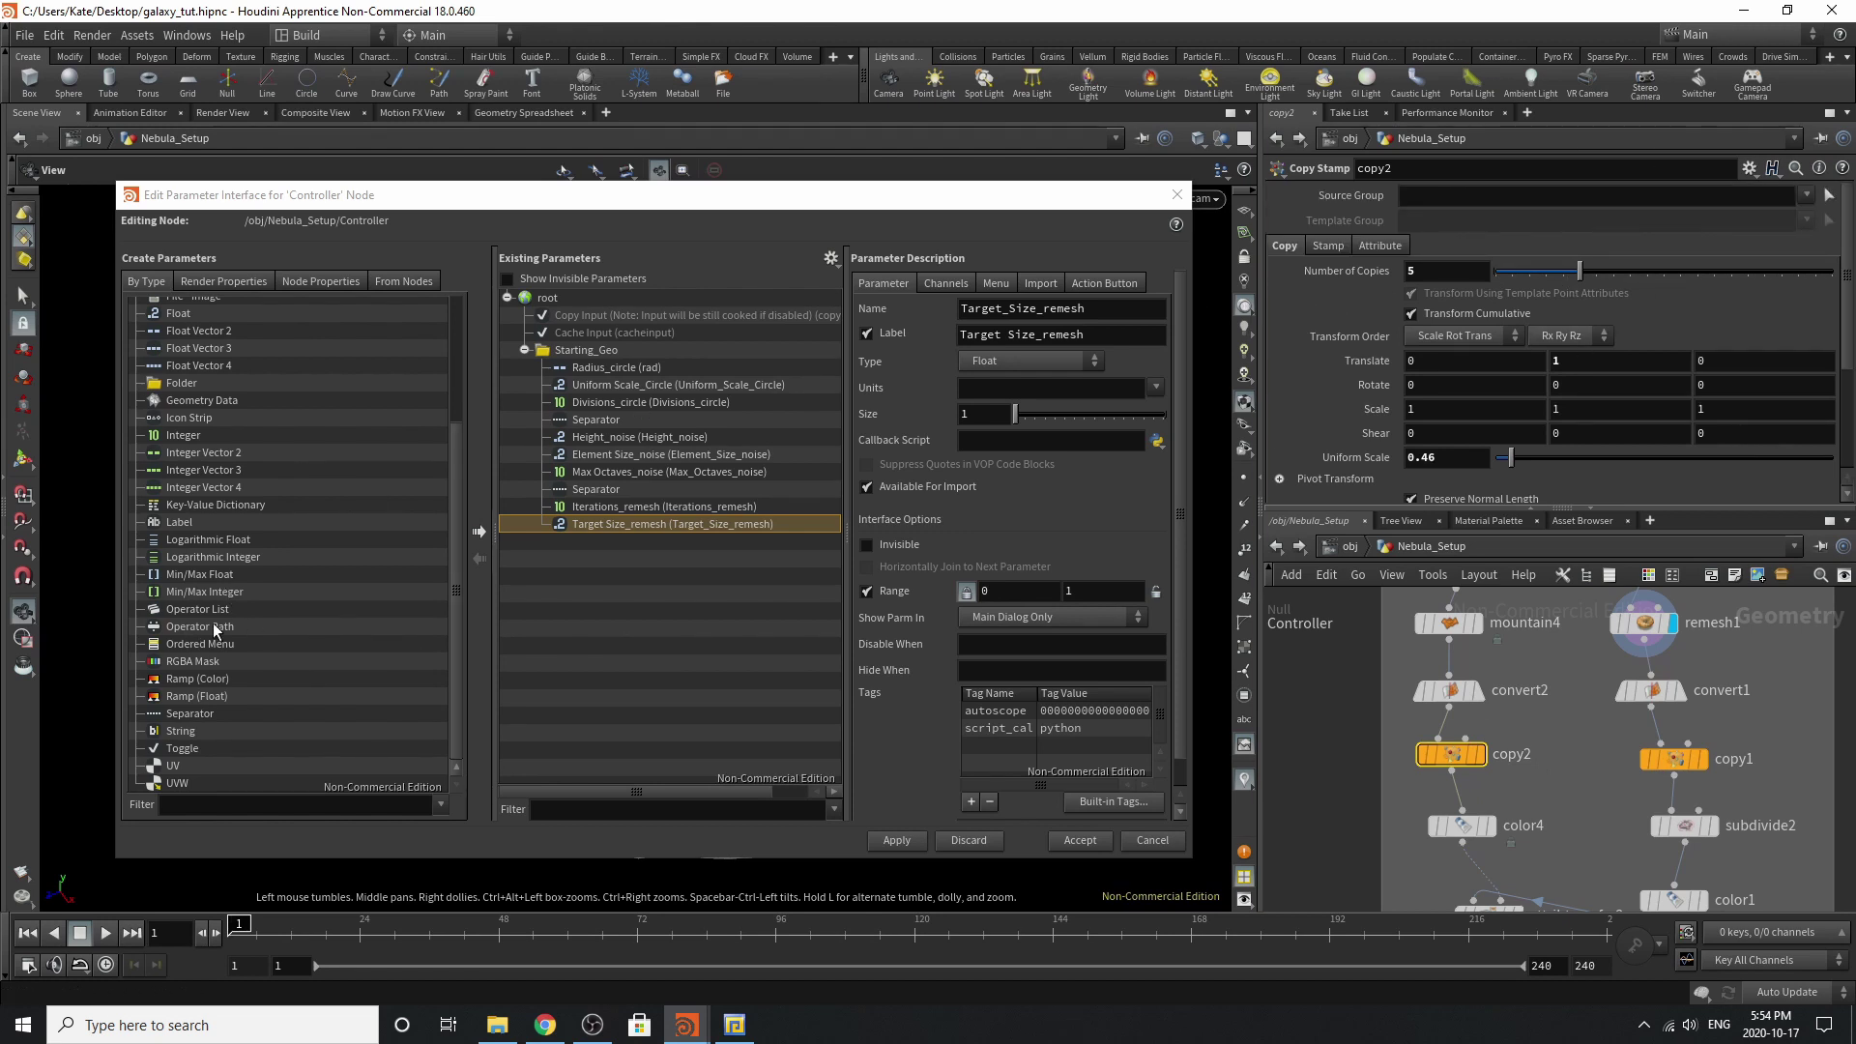
pyautogui.moveTo(181, 719); pyautogui.dragTo(580, 350)
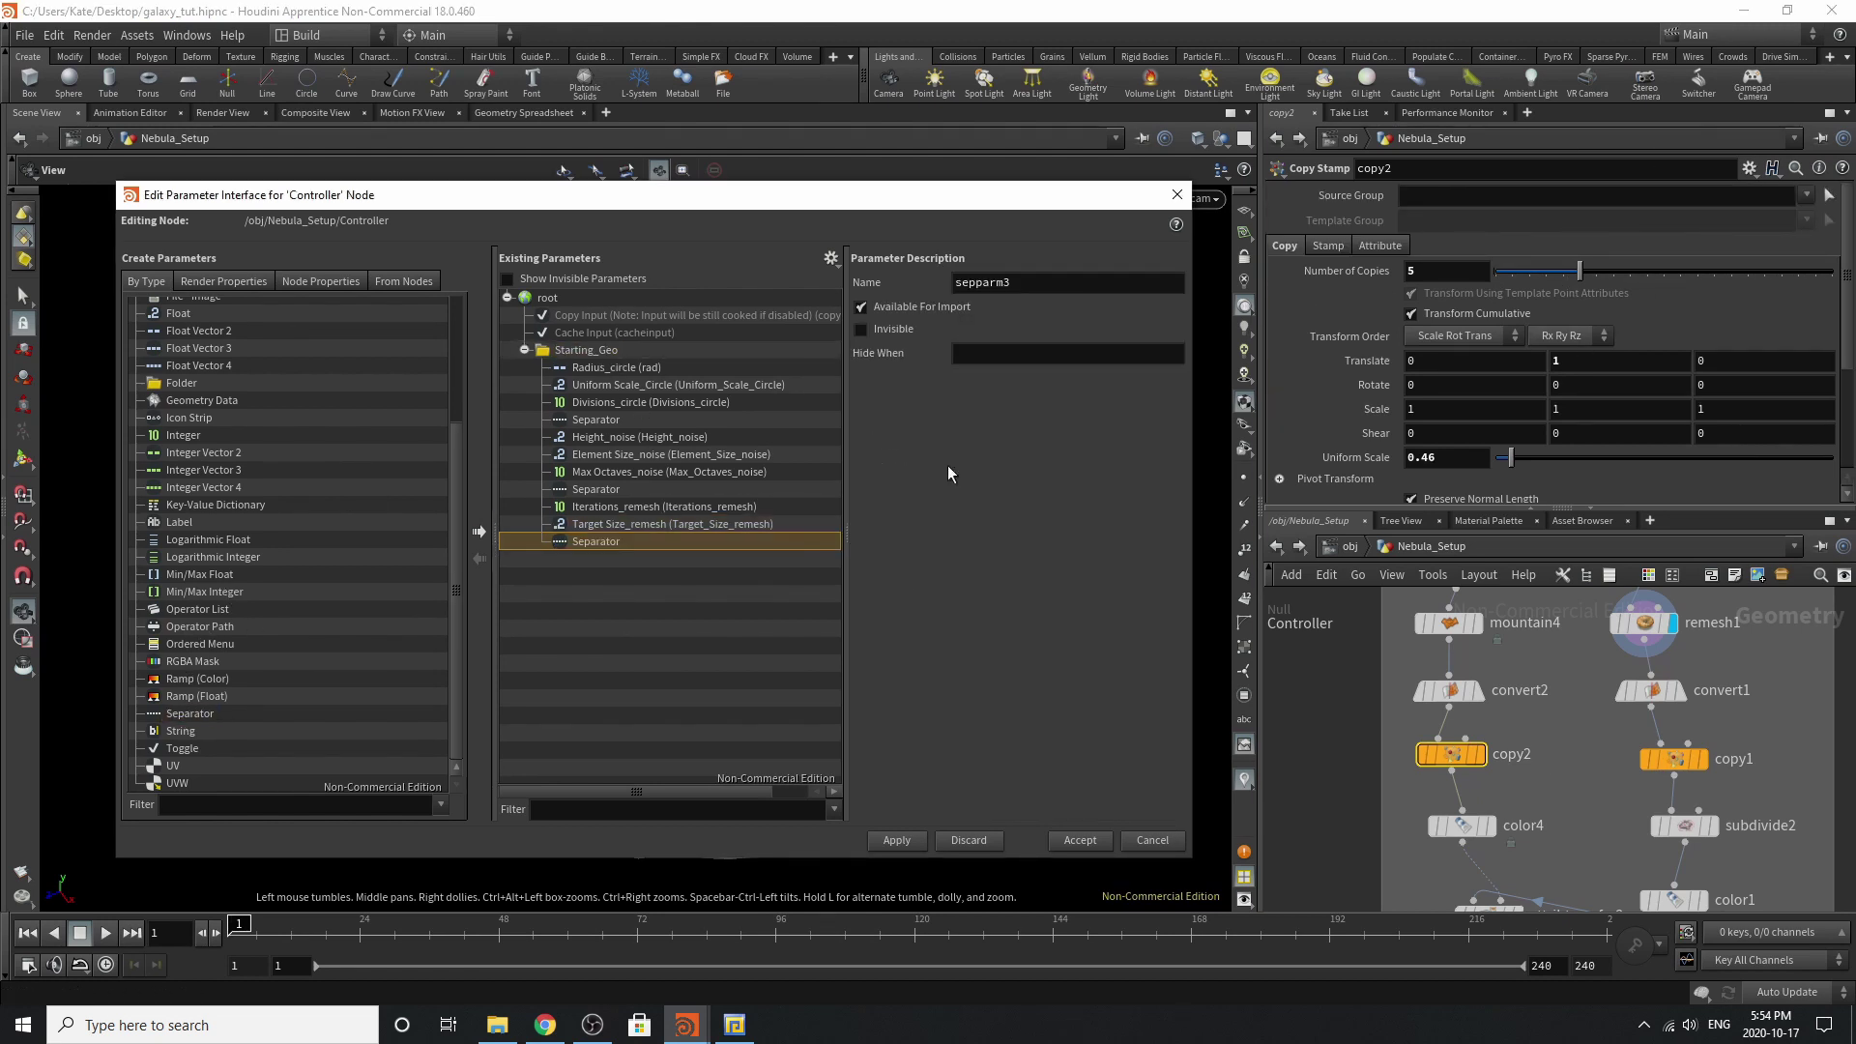
pyautogui.moveTo(1346, 273); pyautogui.dragTo(581, 352)
pyautogui.moveTo(1356, 458); pyautogui.dragTo(627, 385)
# Name the Controller's Number of Copies parameter Number_of_Copies.
pyautogui.click(701, 561)
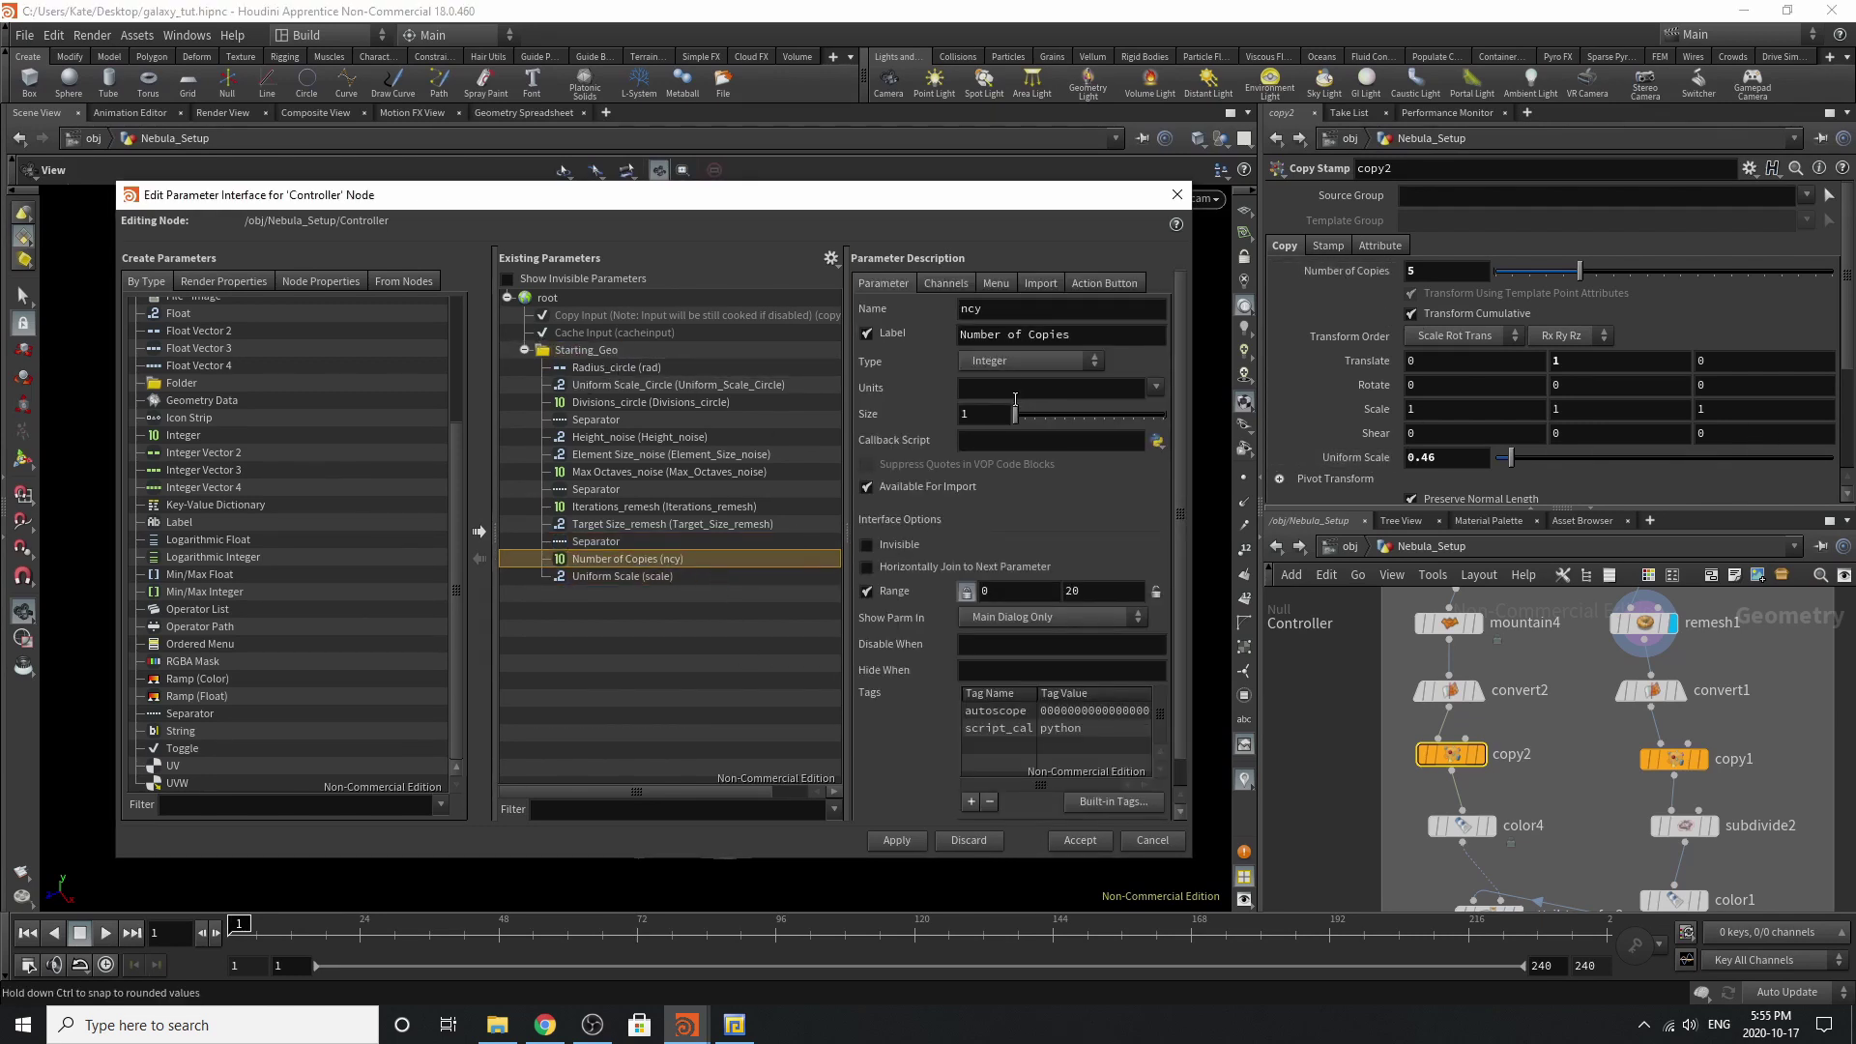
pyautogui.moveTo(1079, 335); pyautogui.dragTo(688, 350)
pyautogui.hotkey('ctrl', 'c')
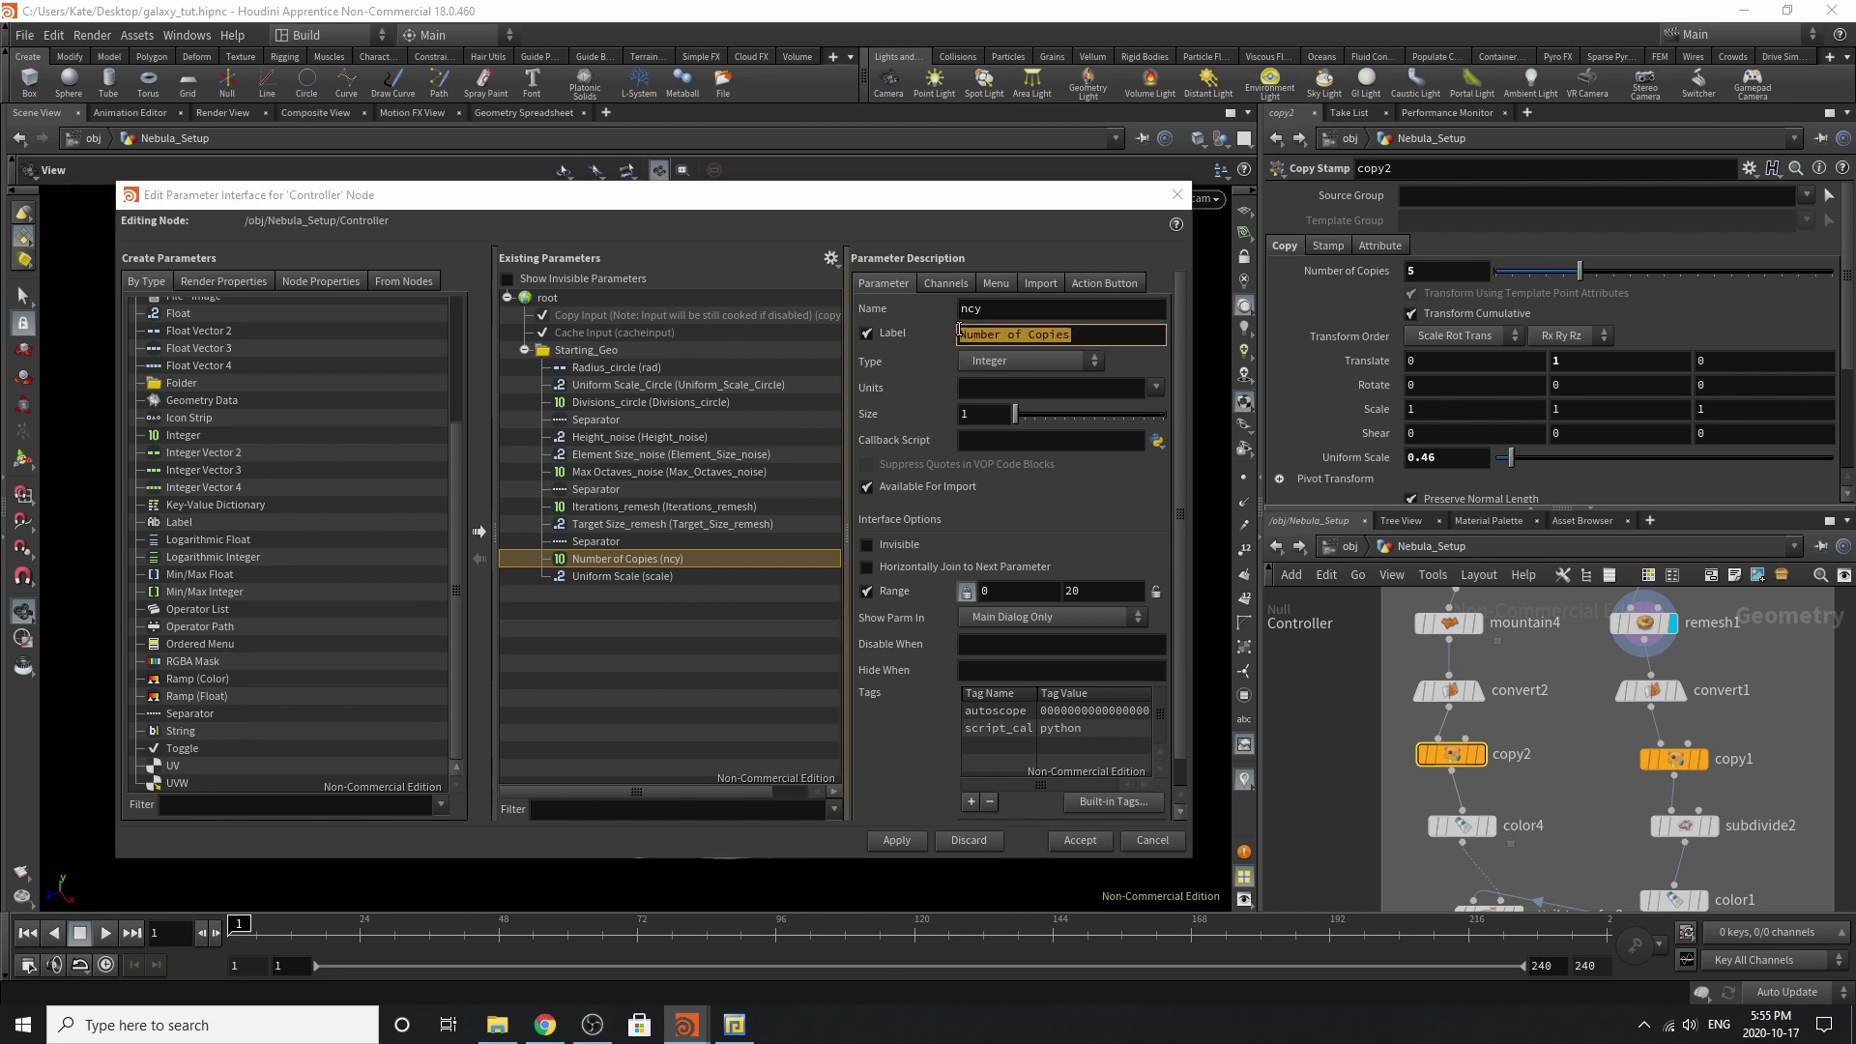
pyautogui.moveTo(1000, 309); pyautogui.dragTo(843, 311)
pyautogui.hotkey('ctrl', 'v')
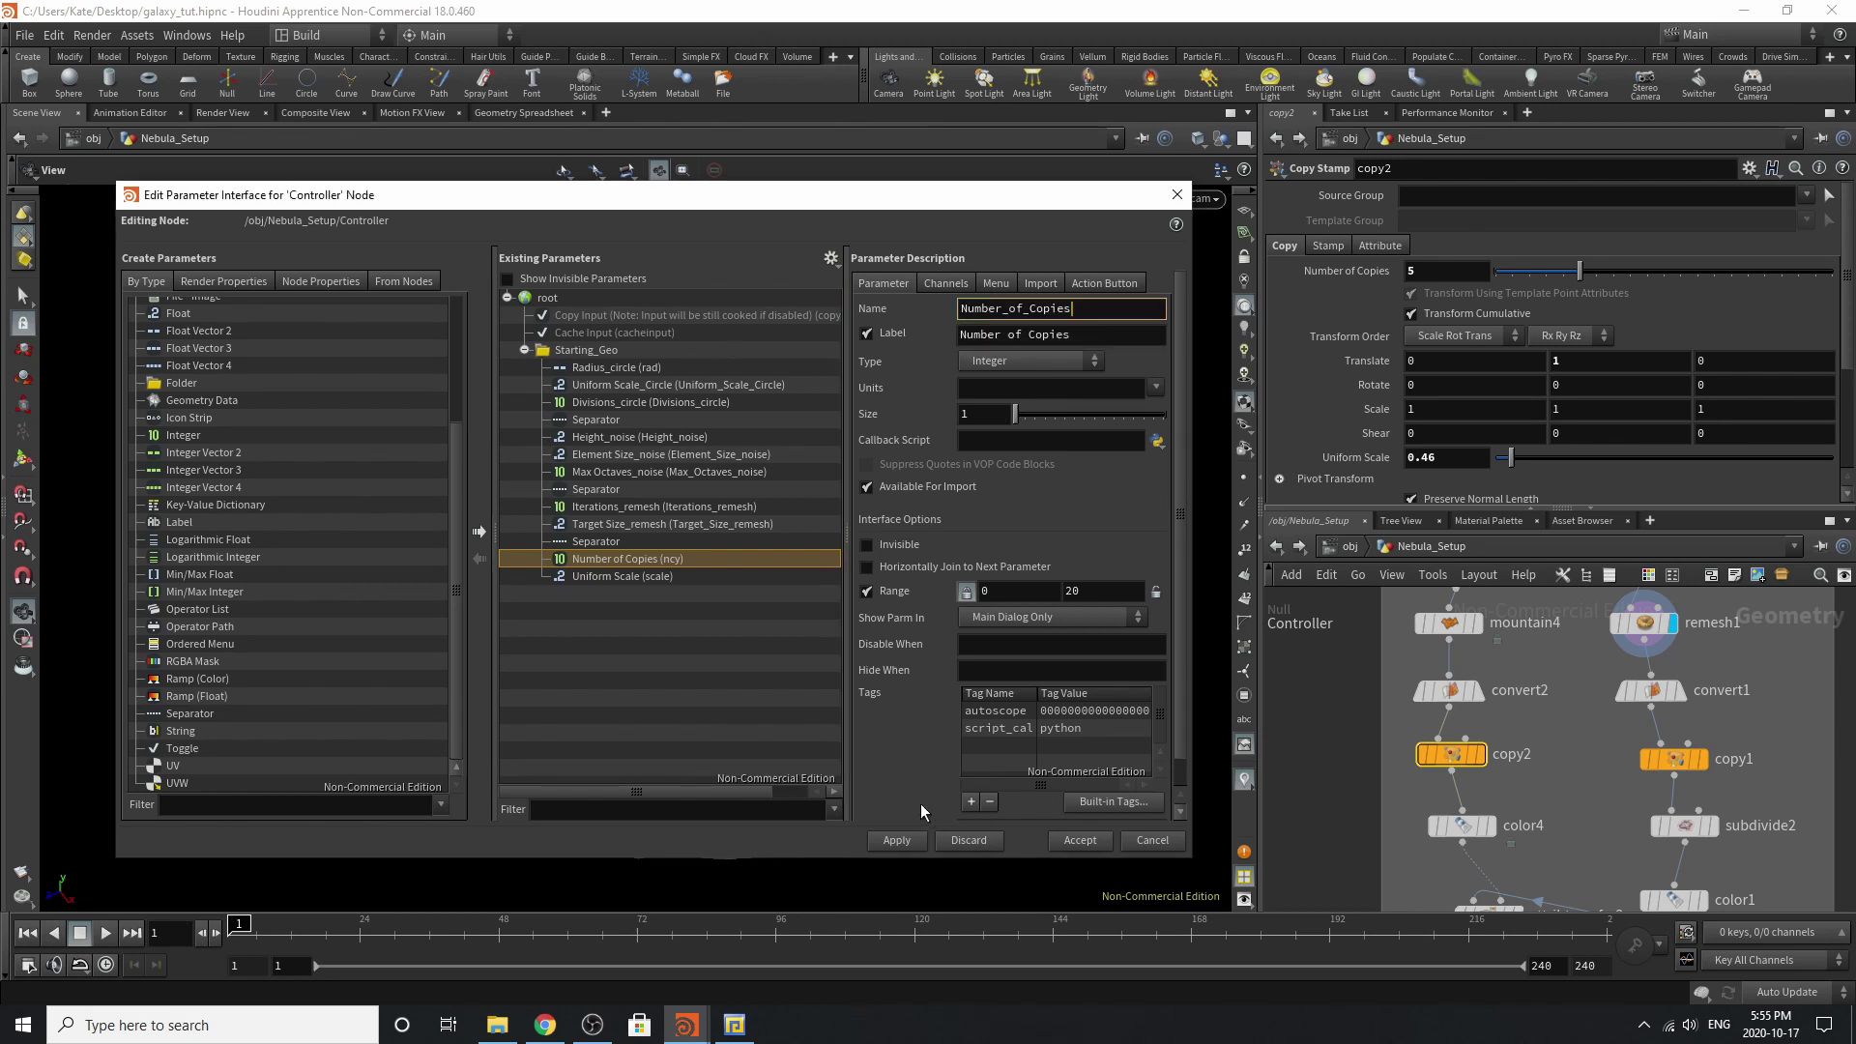
pyautogui.press('Return')
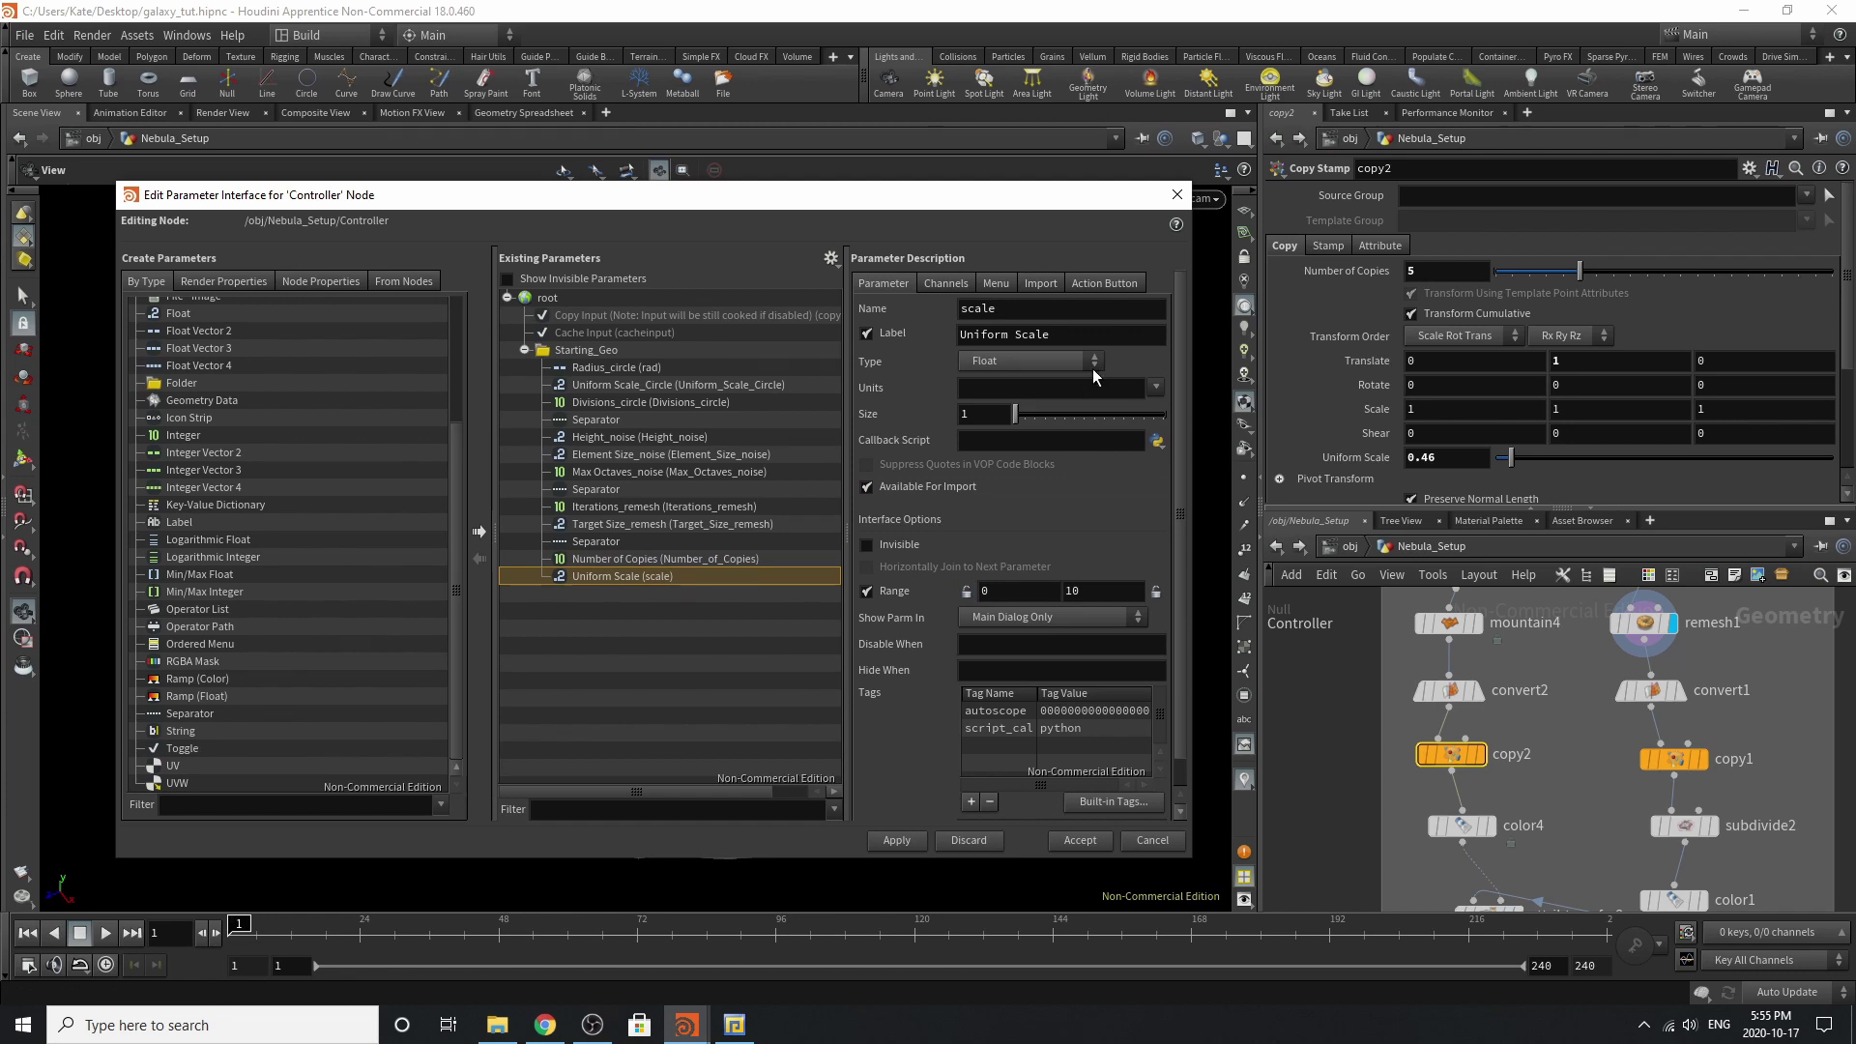
# Label the Controller's newly added Uniform Scale parameter Uniform Scale_copies and name it Uniform_Scale_copies.
pyautogui.click(1075, 335)
pyautogui.write('_copies')
pyautogui.press('Return')
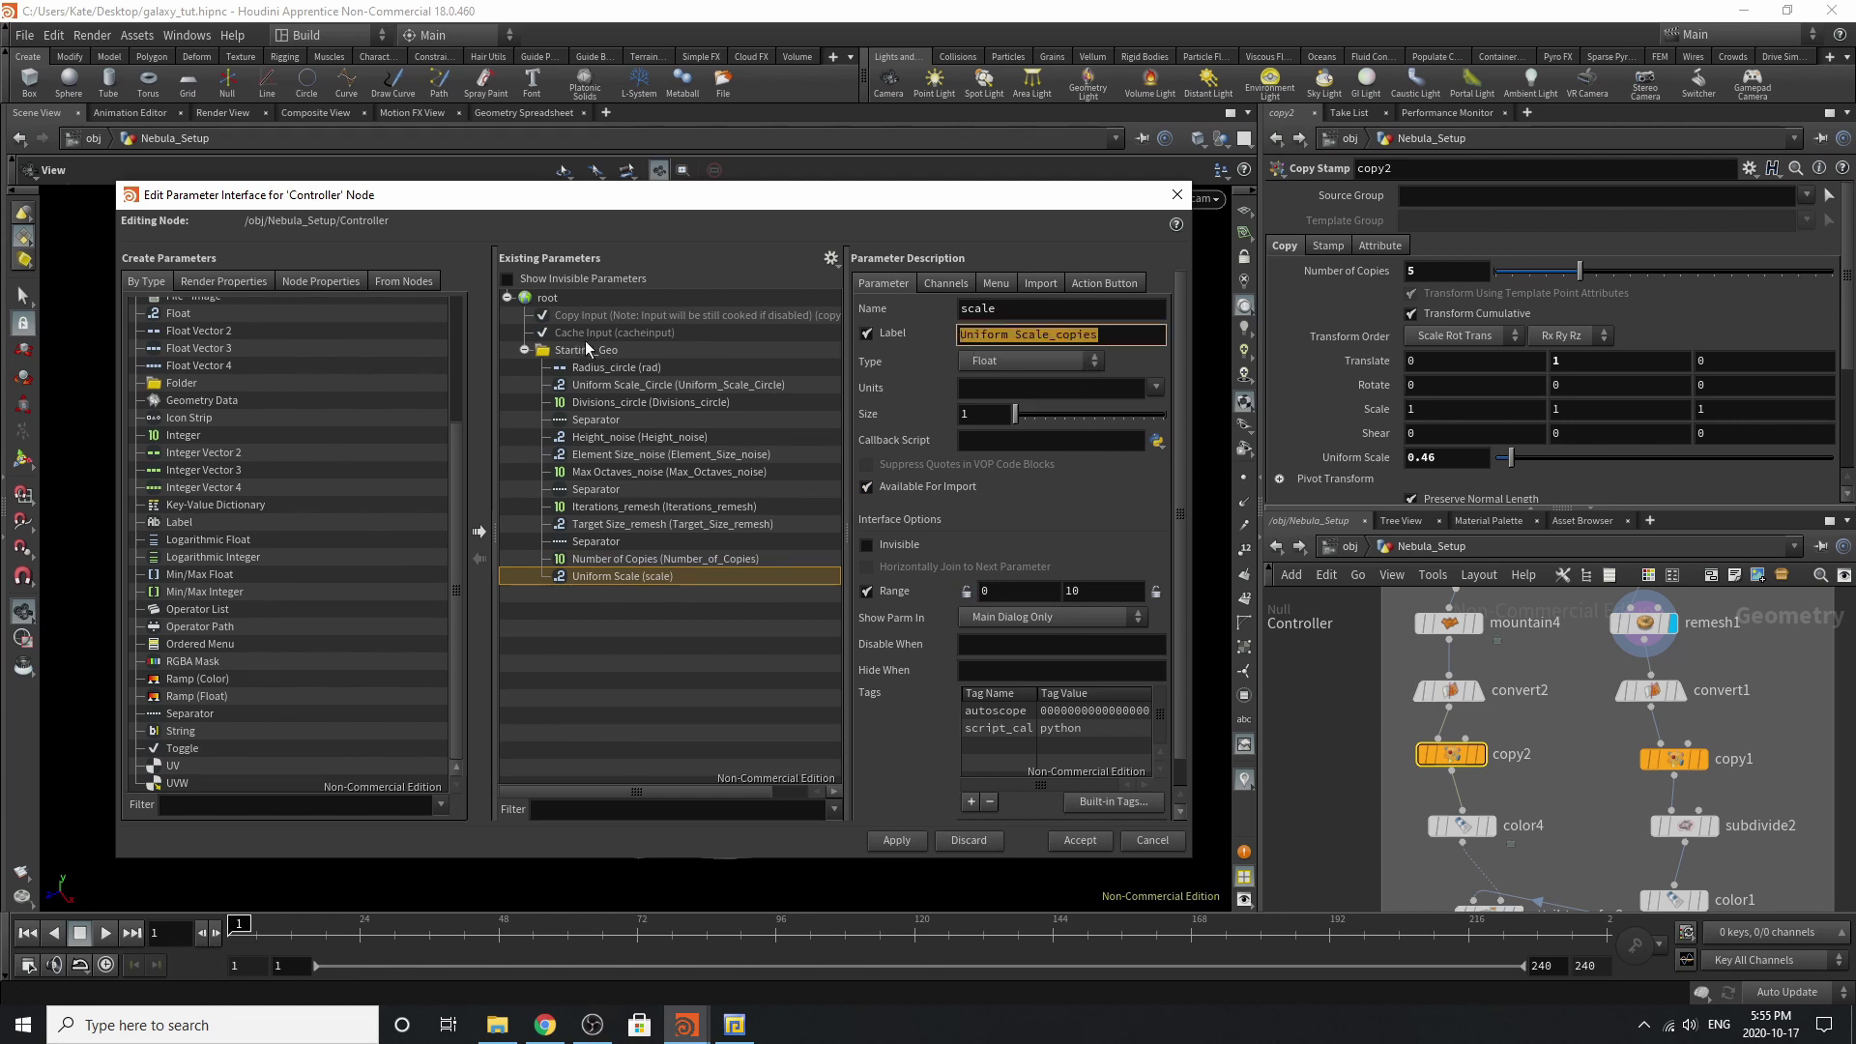
pyautogui.moveTo(1001, 315); pyautogui.dragTo(870, 333)
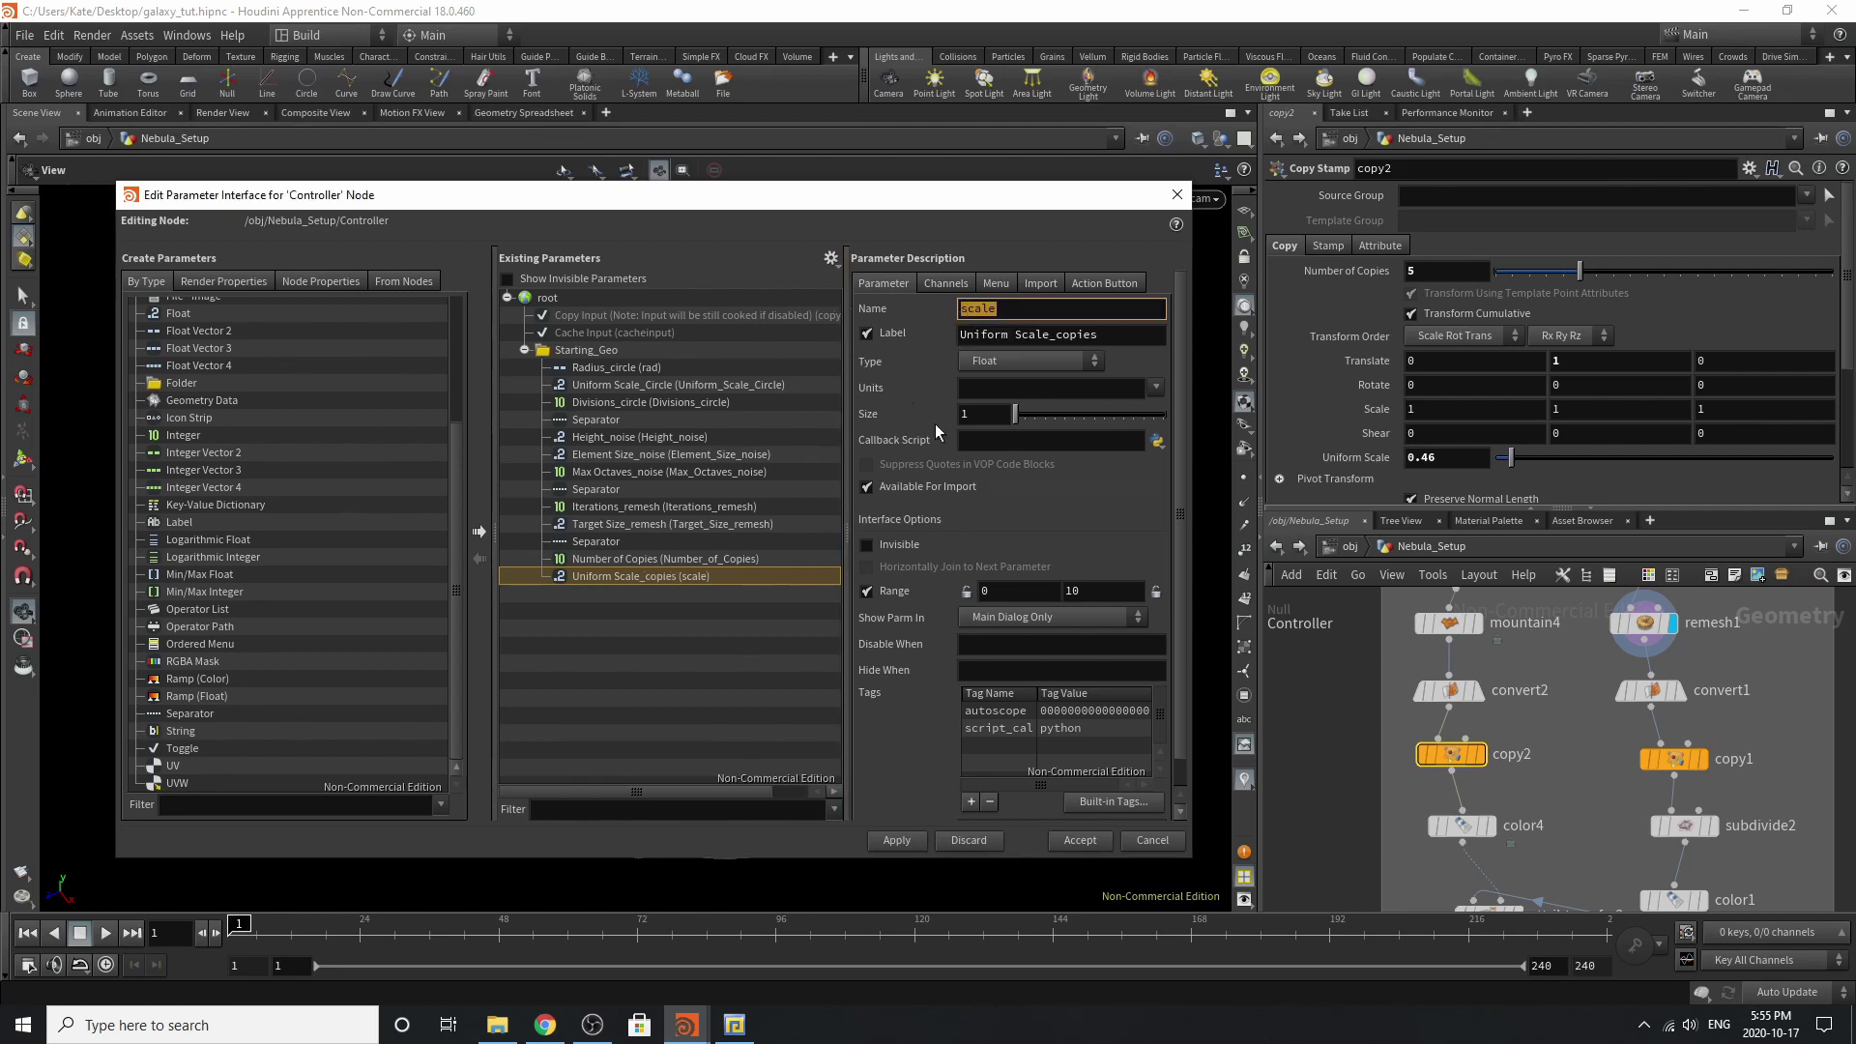
pyautogui.hotkey('ctrl', 'v')
pyautogui.press('Return')
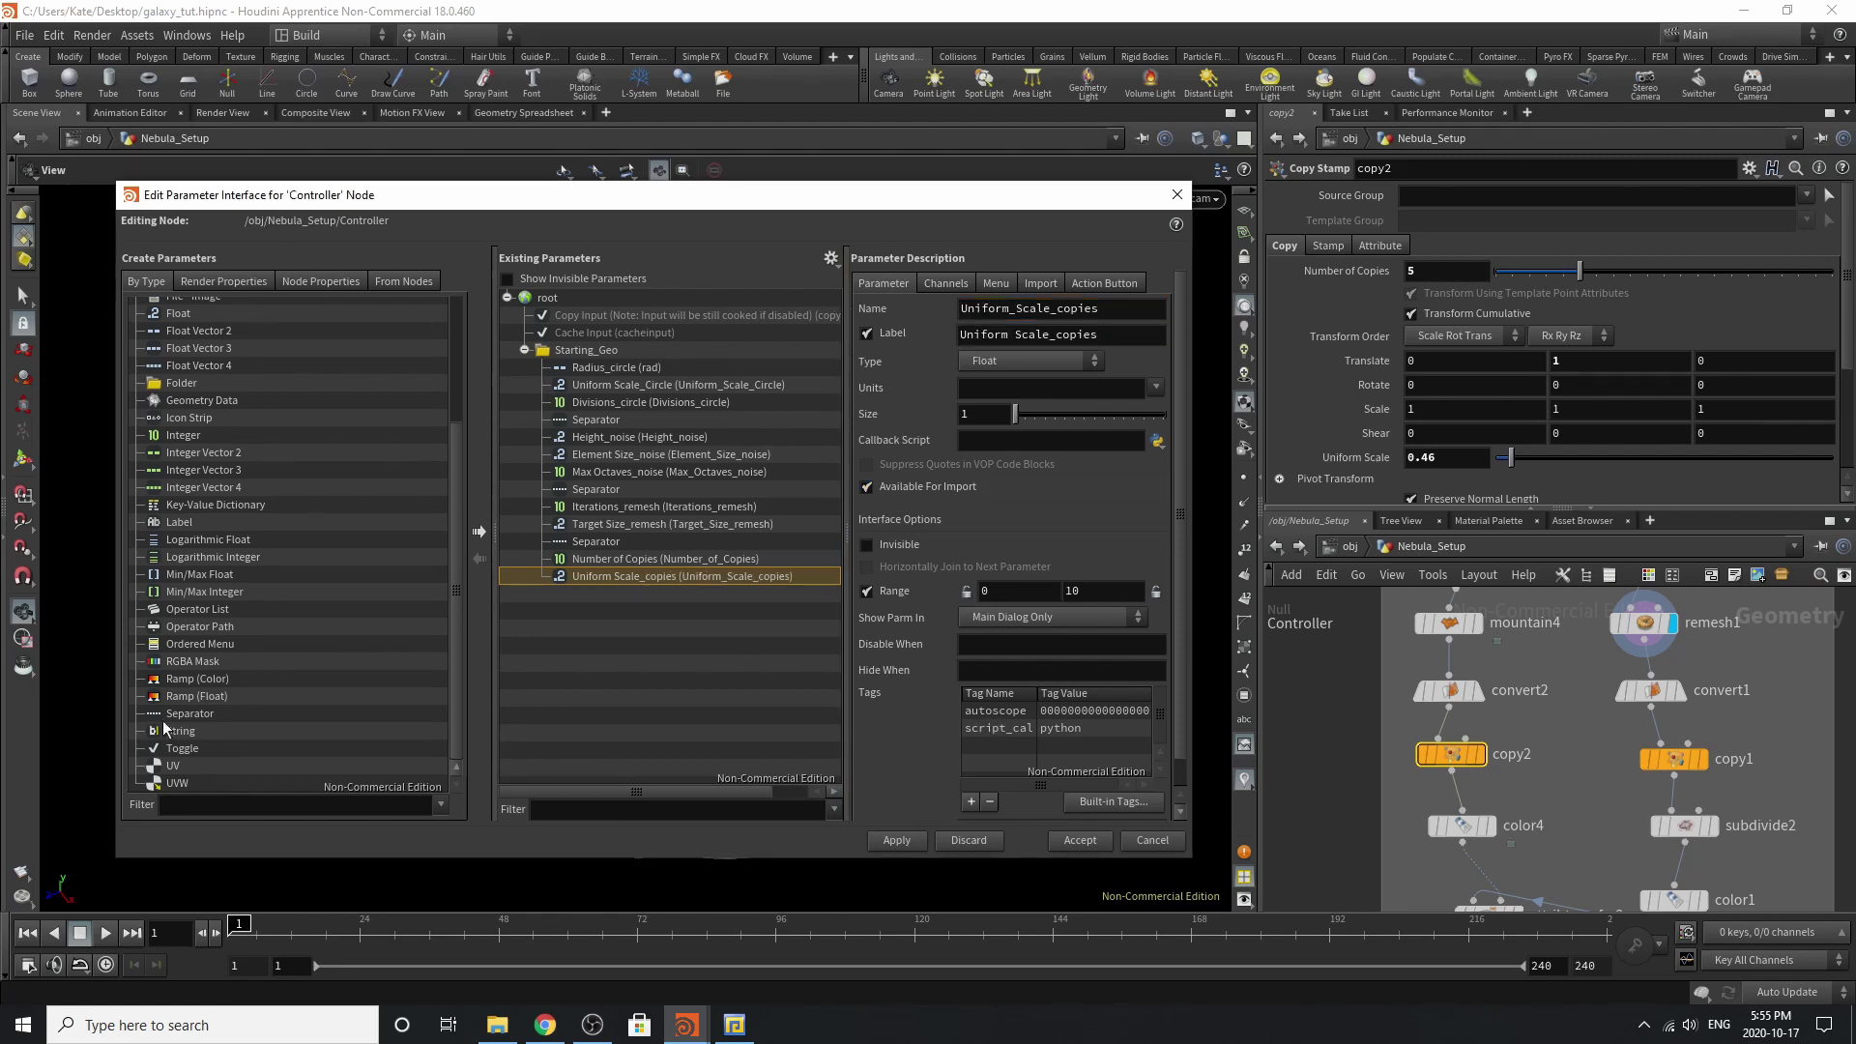
pyautogui.scroll(-1, 1446, 689)
pyautogui.scroll(-1, 1446, 688)
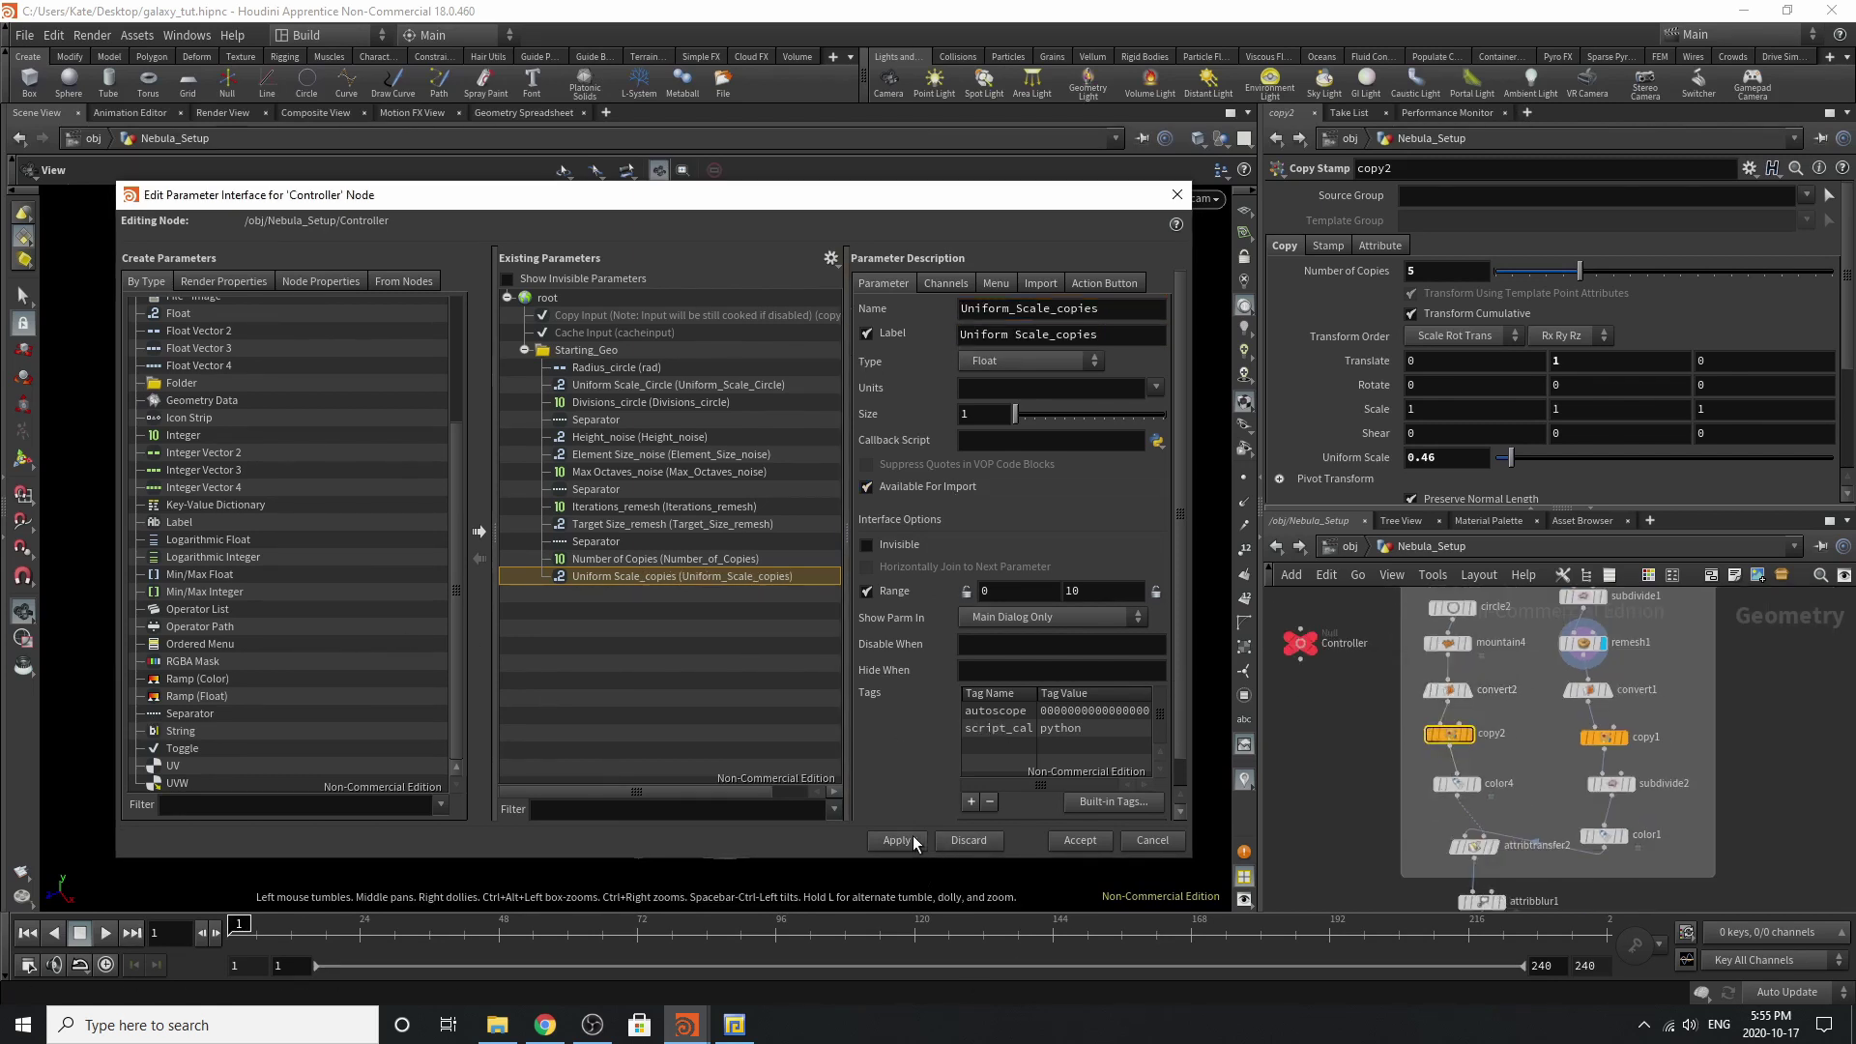
# Link copy1's Number of Copies to copy2's Number of Copies with a relative reference.
pyautogui.scroll(3, 1493, 658)
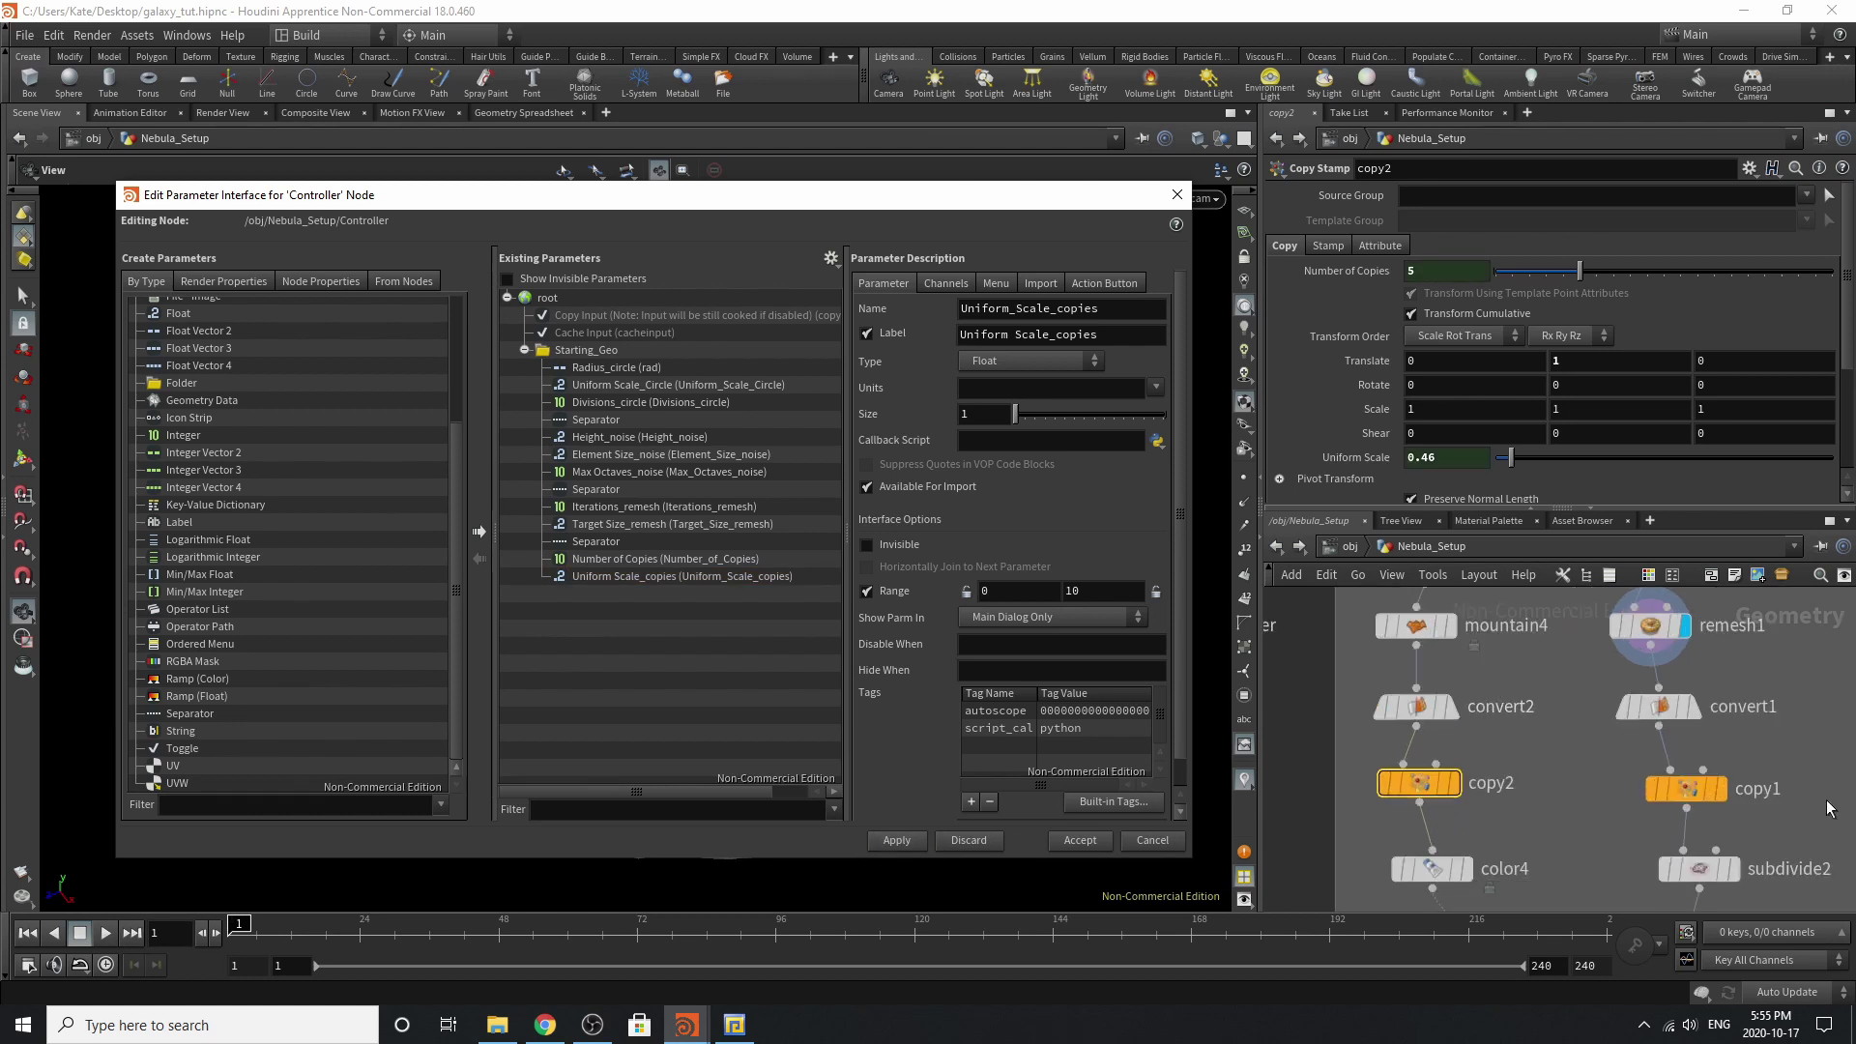
pyautogui.rightClick(1349, 269)
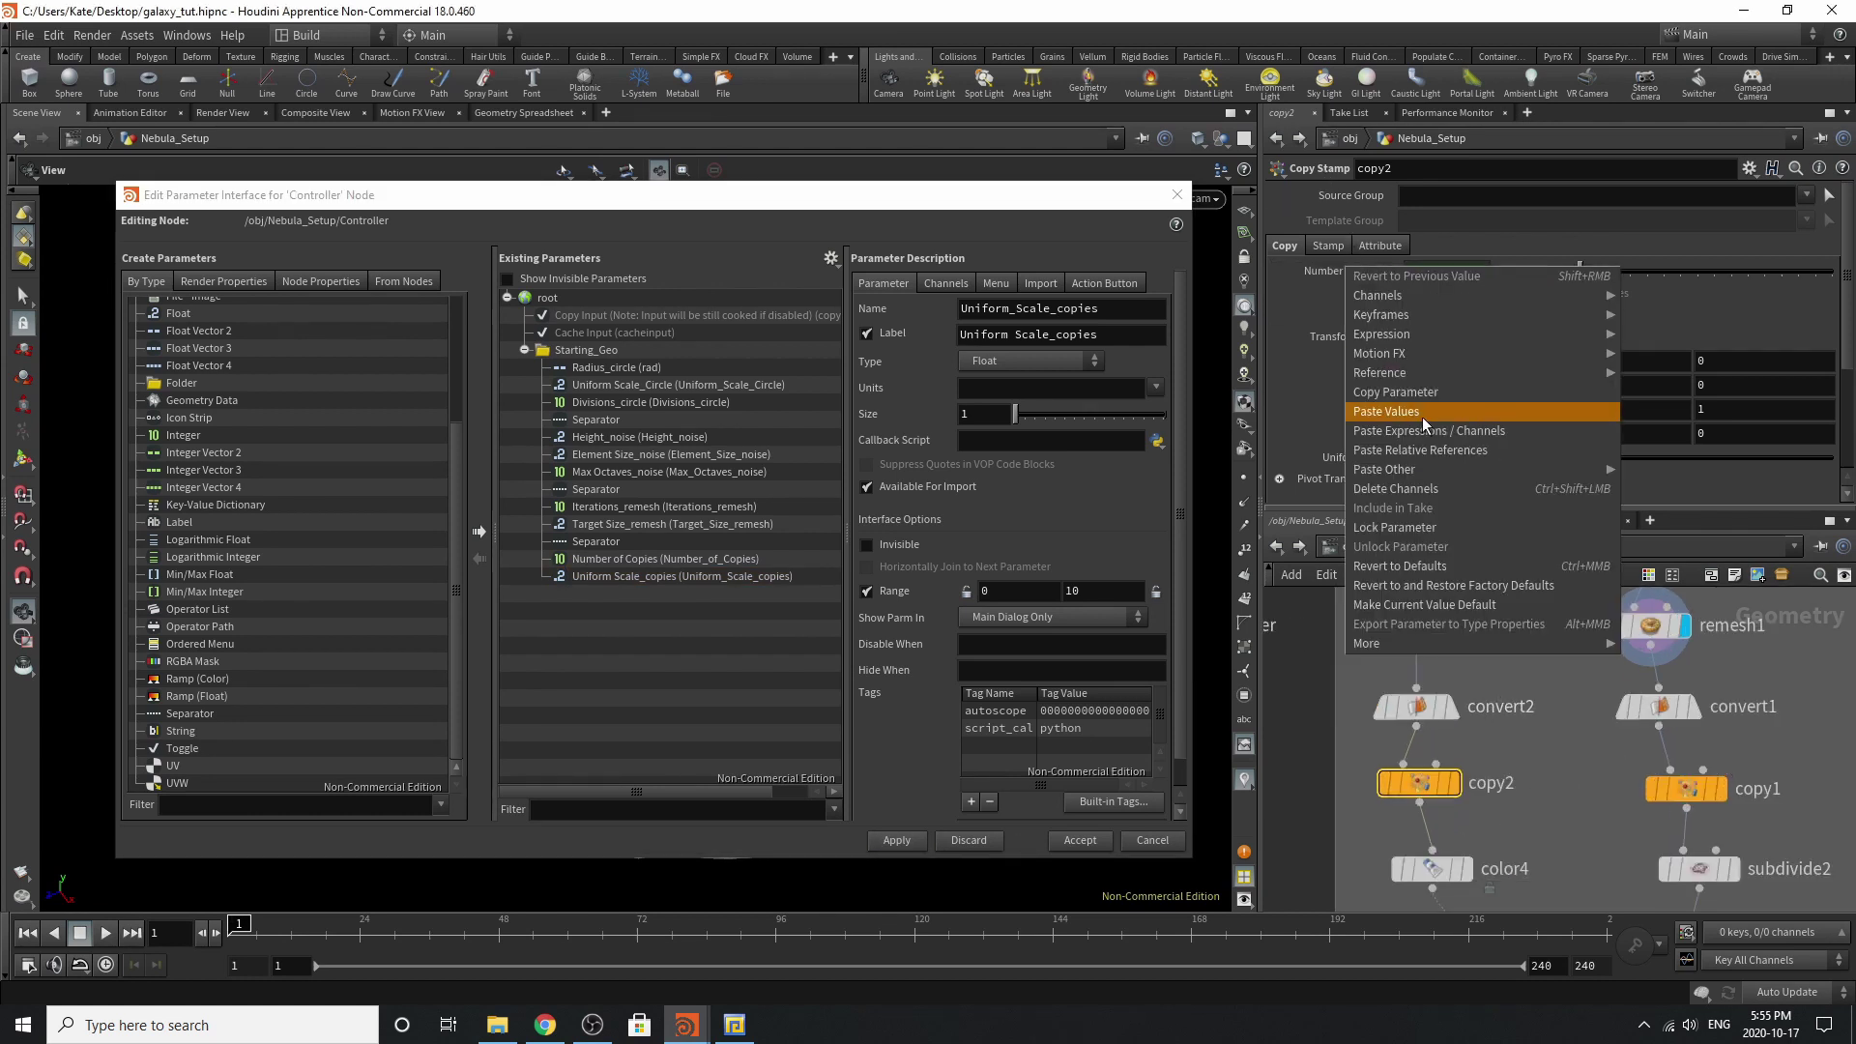
pyautogui.click(1424, 416)
pyautogui.click(1675, 788)
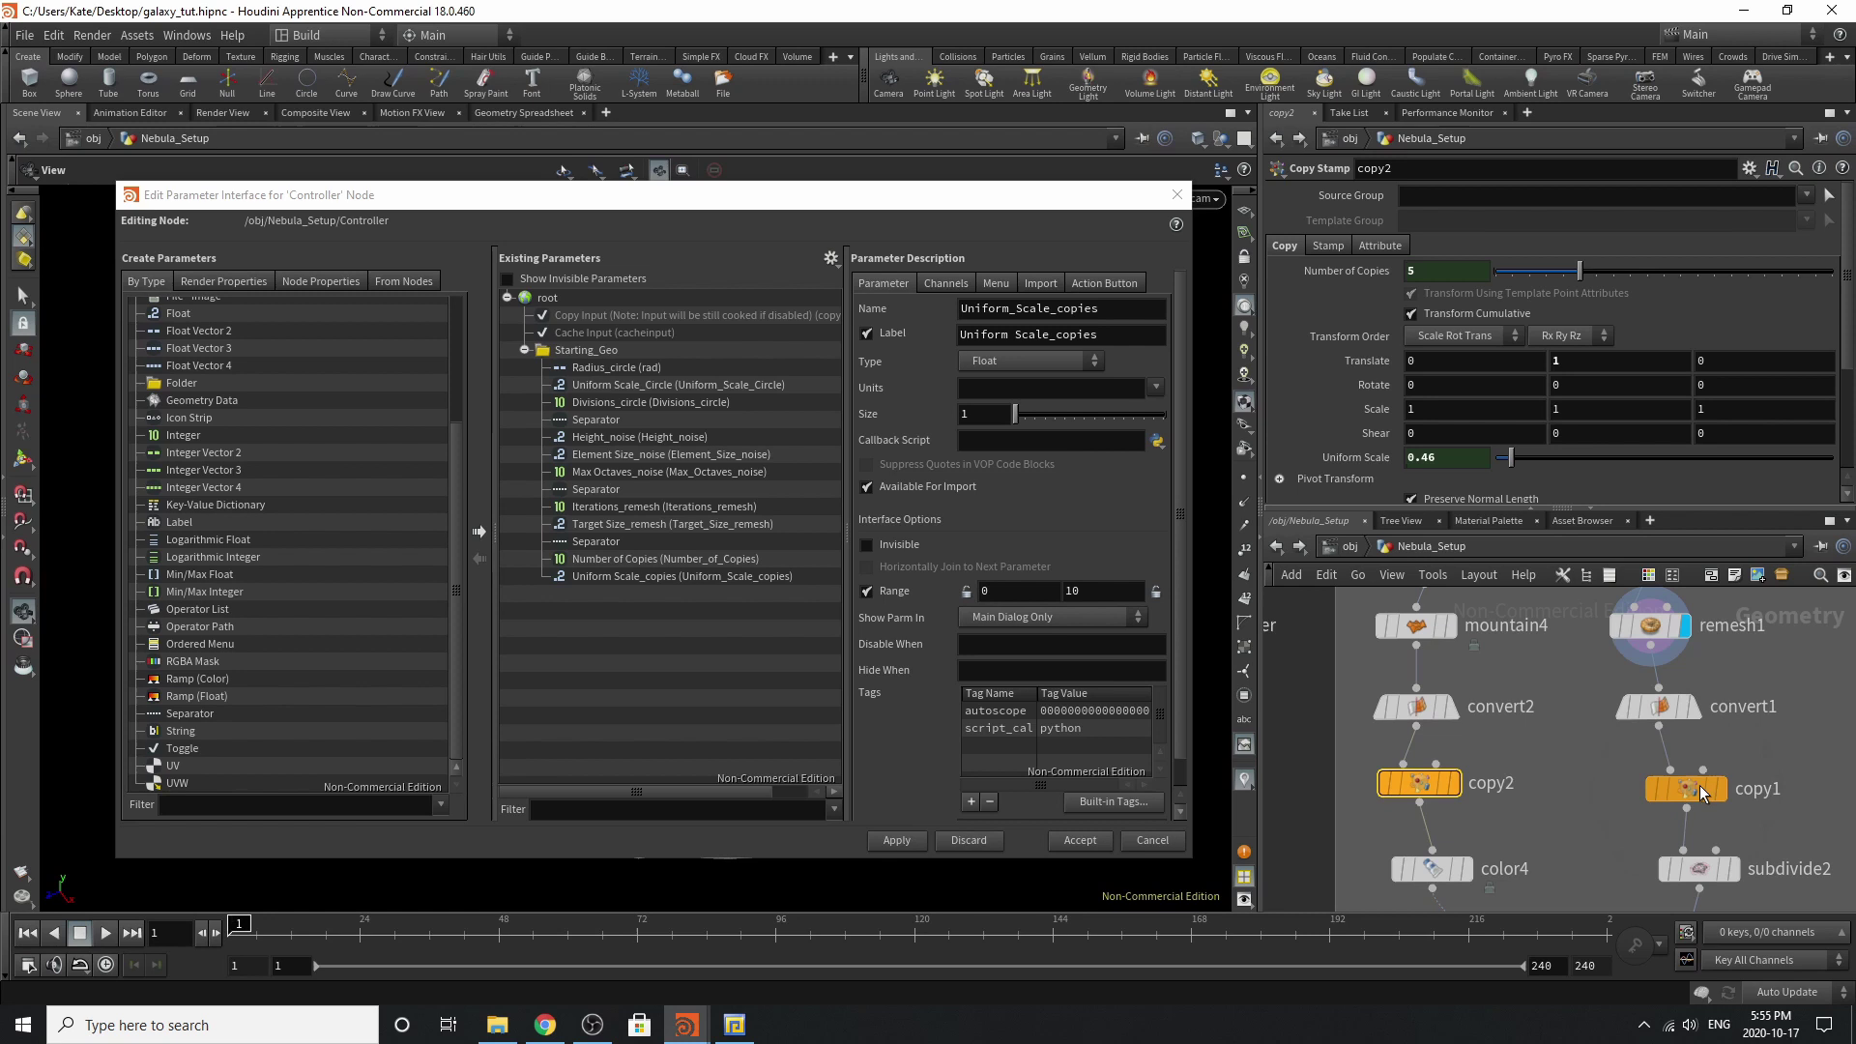
pyautogui.rightClick(1378, 271)
pyautogui.click(1481, 455)
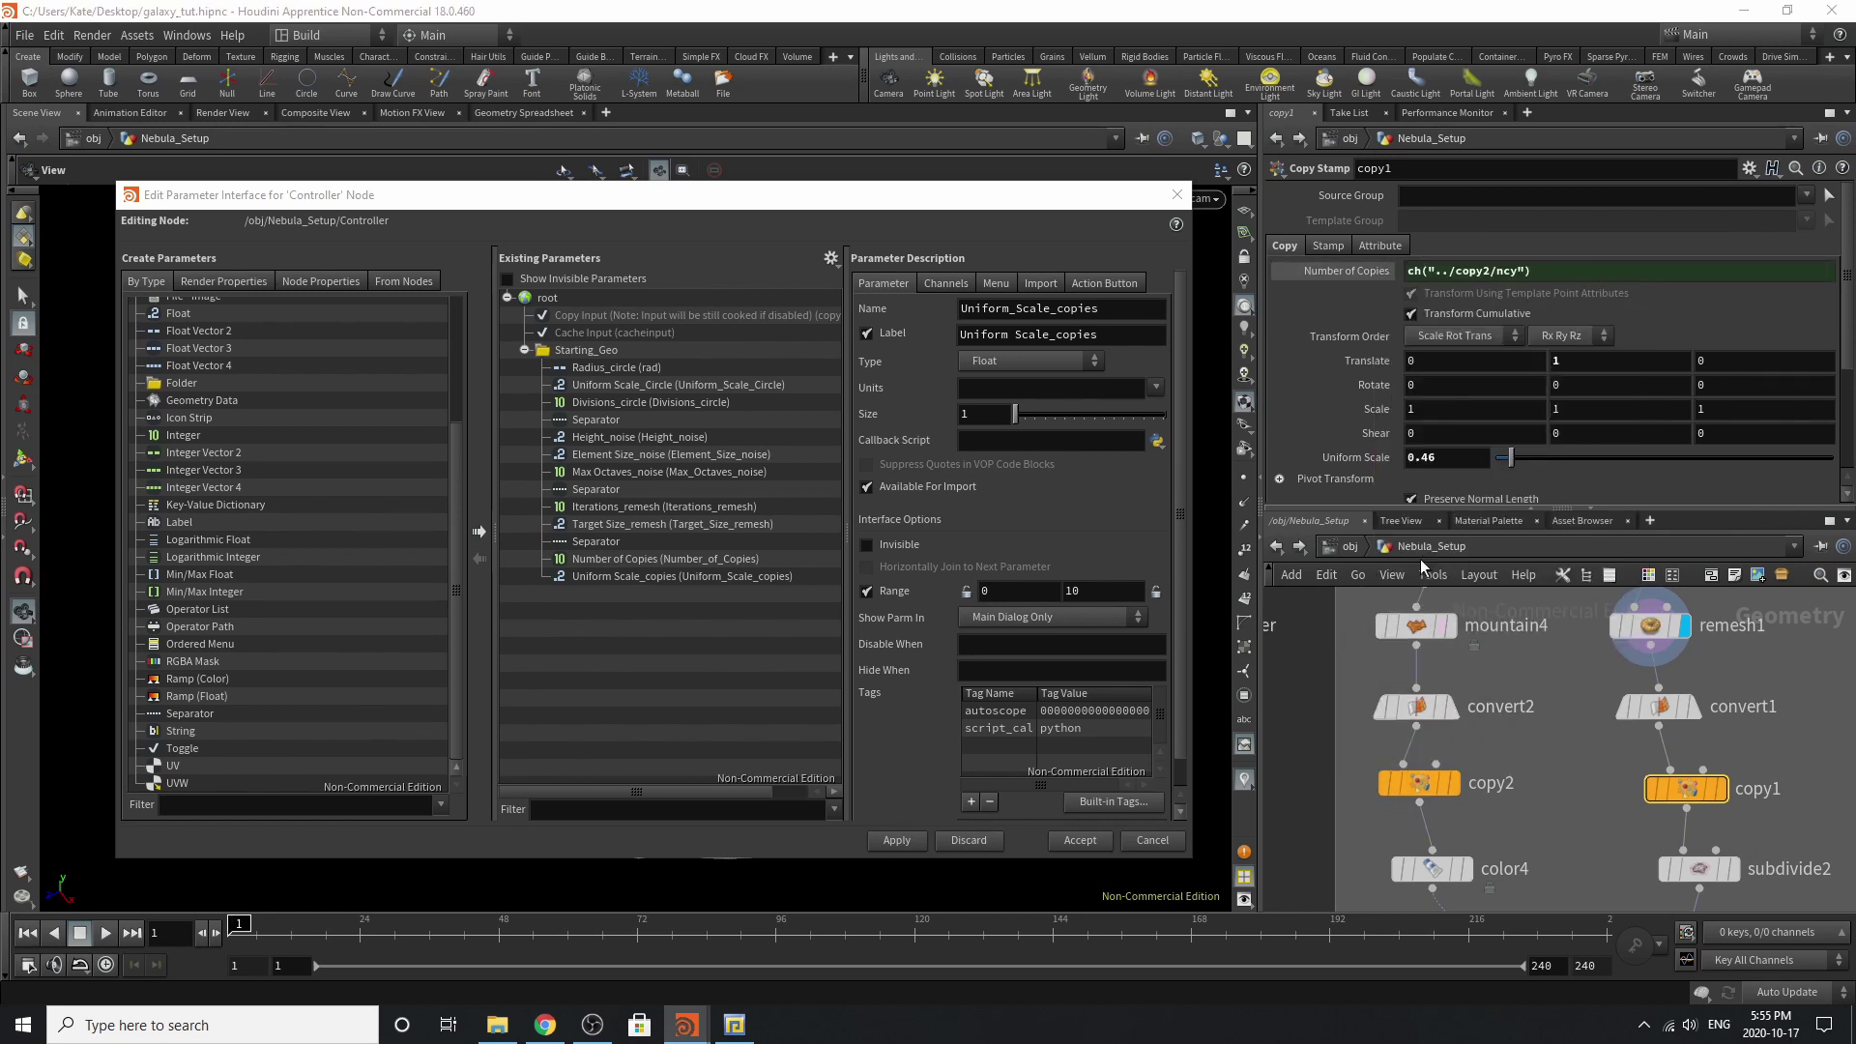
# Copy copy2's Uniform Scale parameter and paste it onto copy1's Uniform Scale as a relative reference.
pyautogui.click(1419, 783)
pyautogui.rightClick(1373, 458)
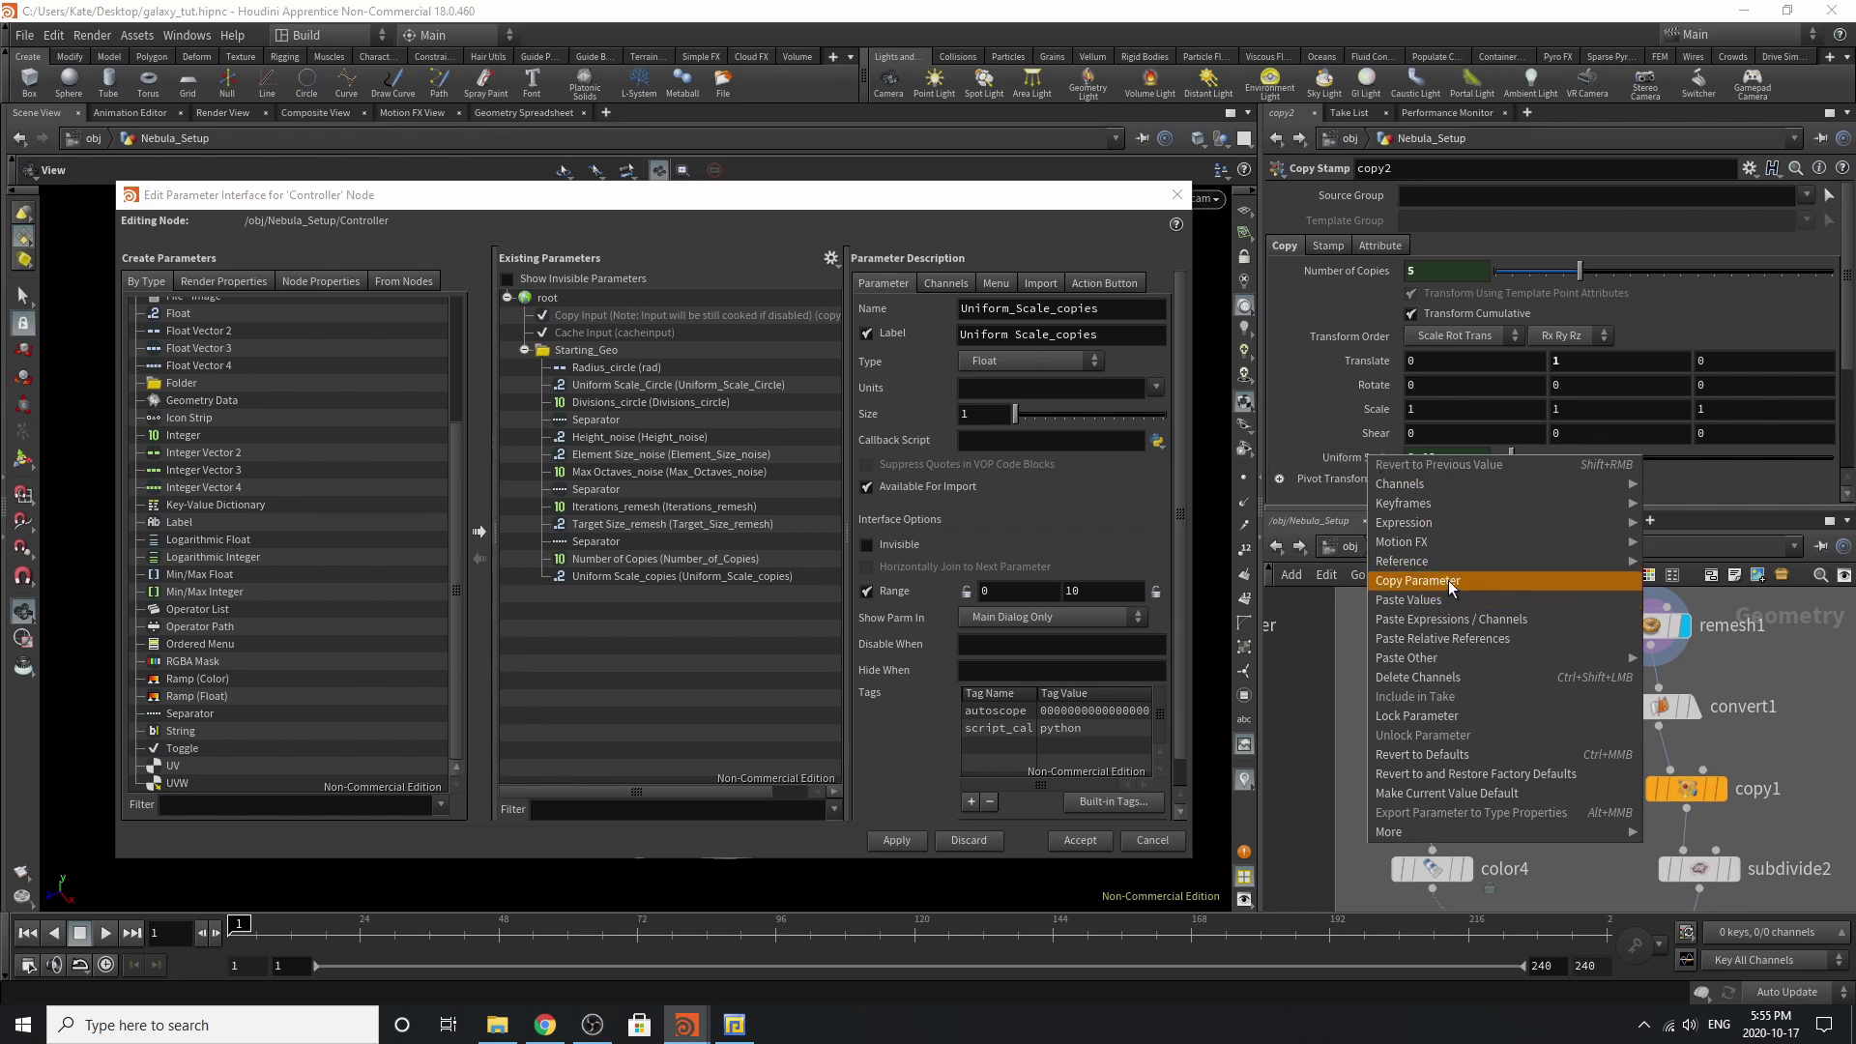
pyautogui.click(1451, 583)
pyautogui.click(1676, 791)
pyautogui.rightClick(1348, 455)
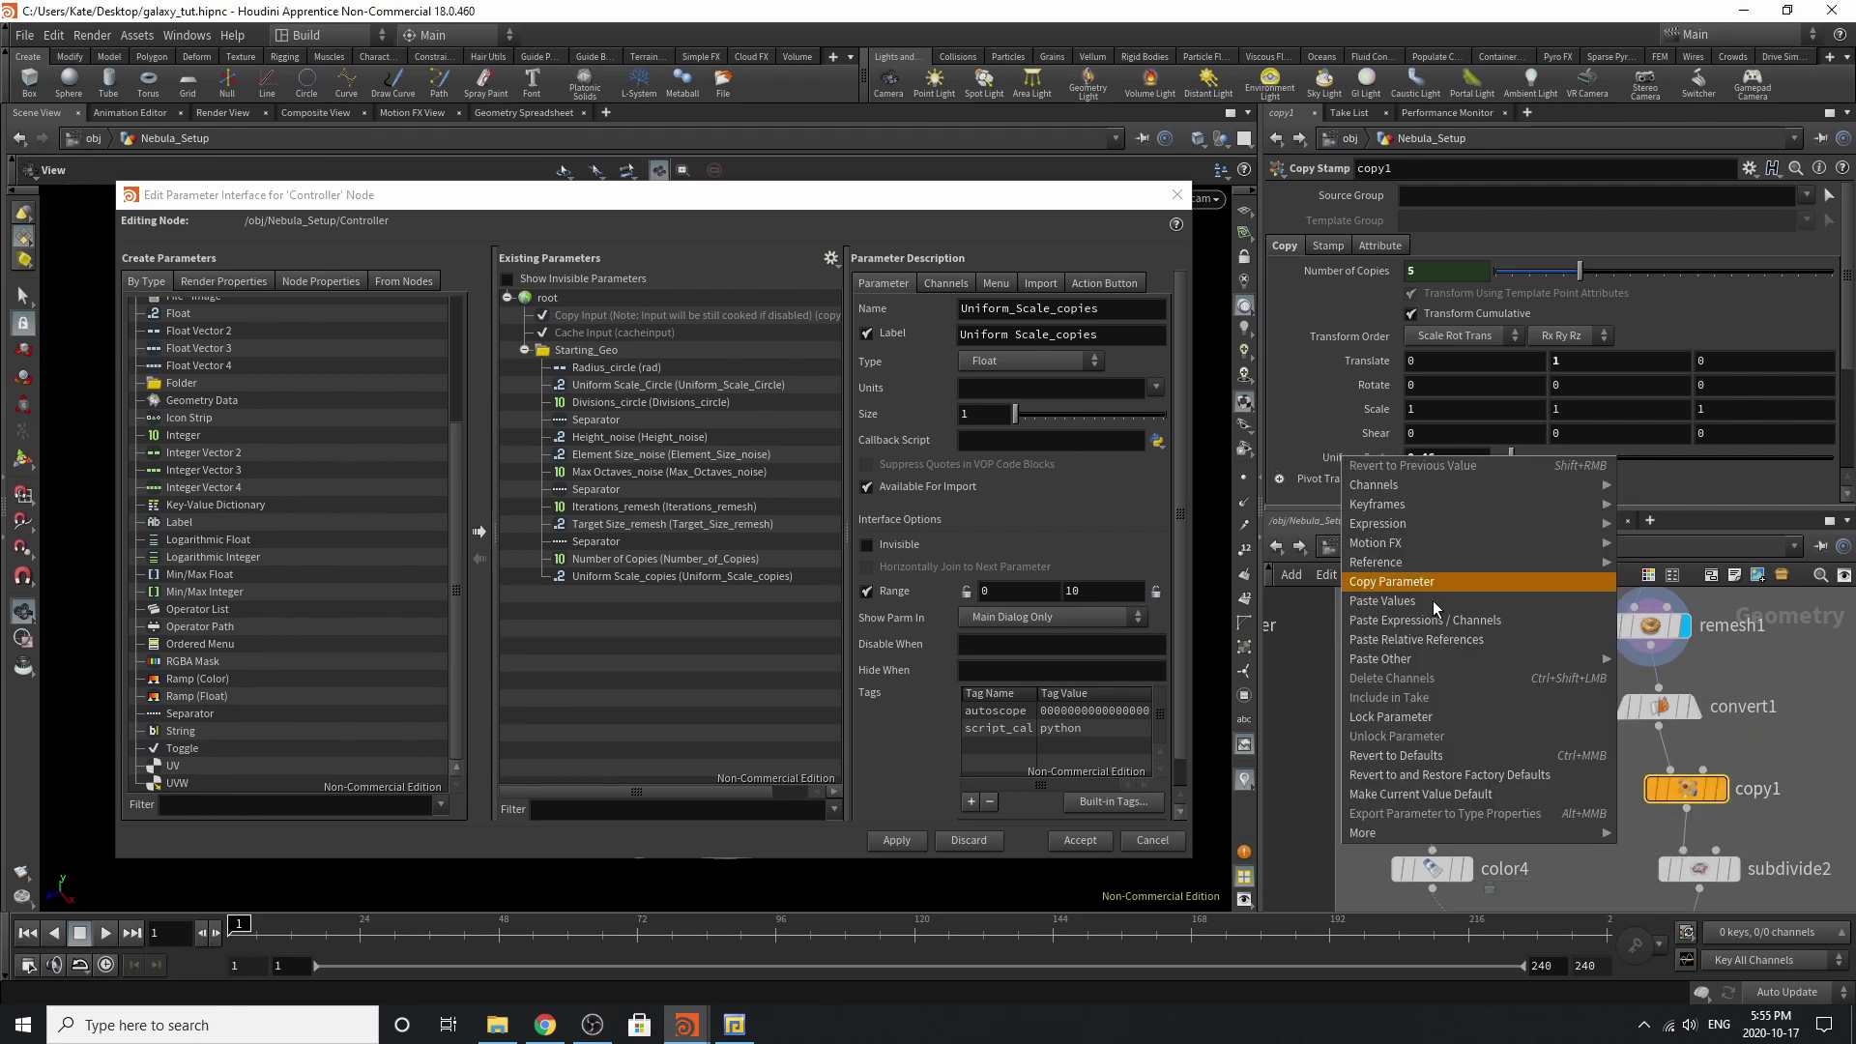
pyautogui.click(1428, 639)
pyautogui.click(1356, 462)
# Examine the settings of color4, subdivide2 and attribtransfer2 for parameters worth exposing on the Controller.
pyautogui.scroll(-5, 1522, 756)
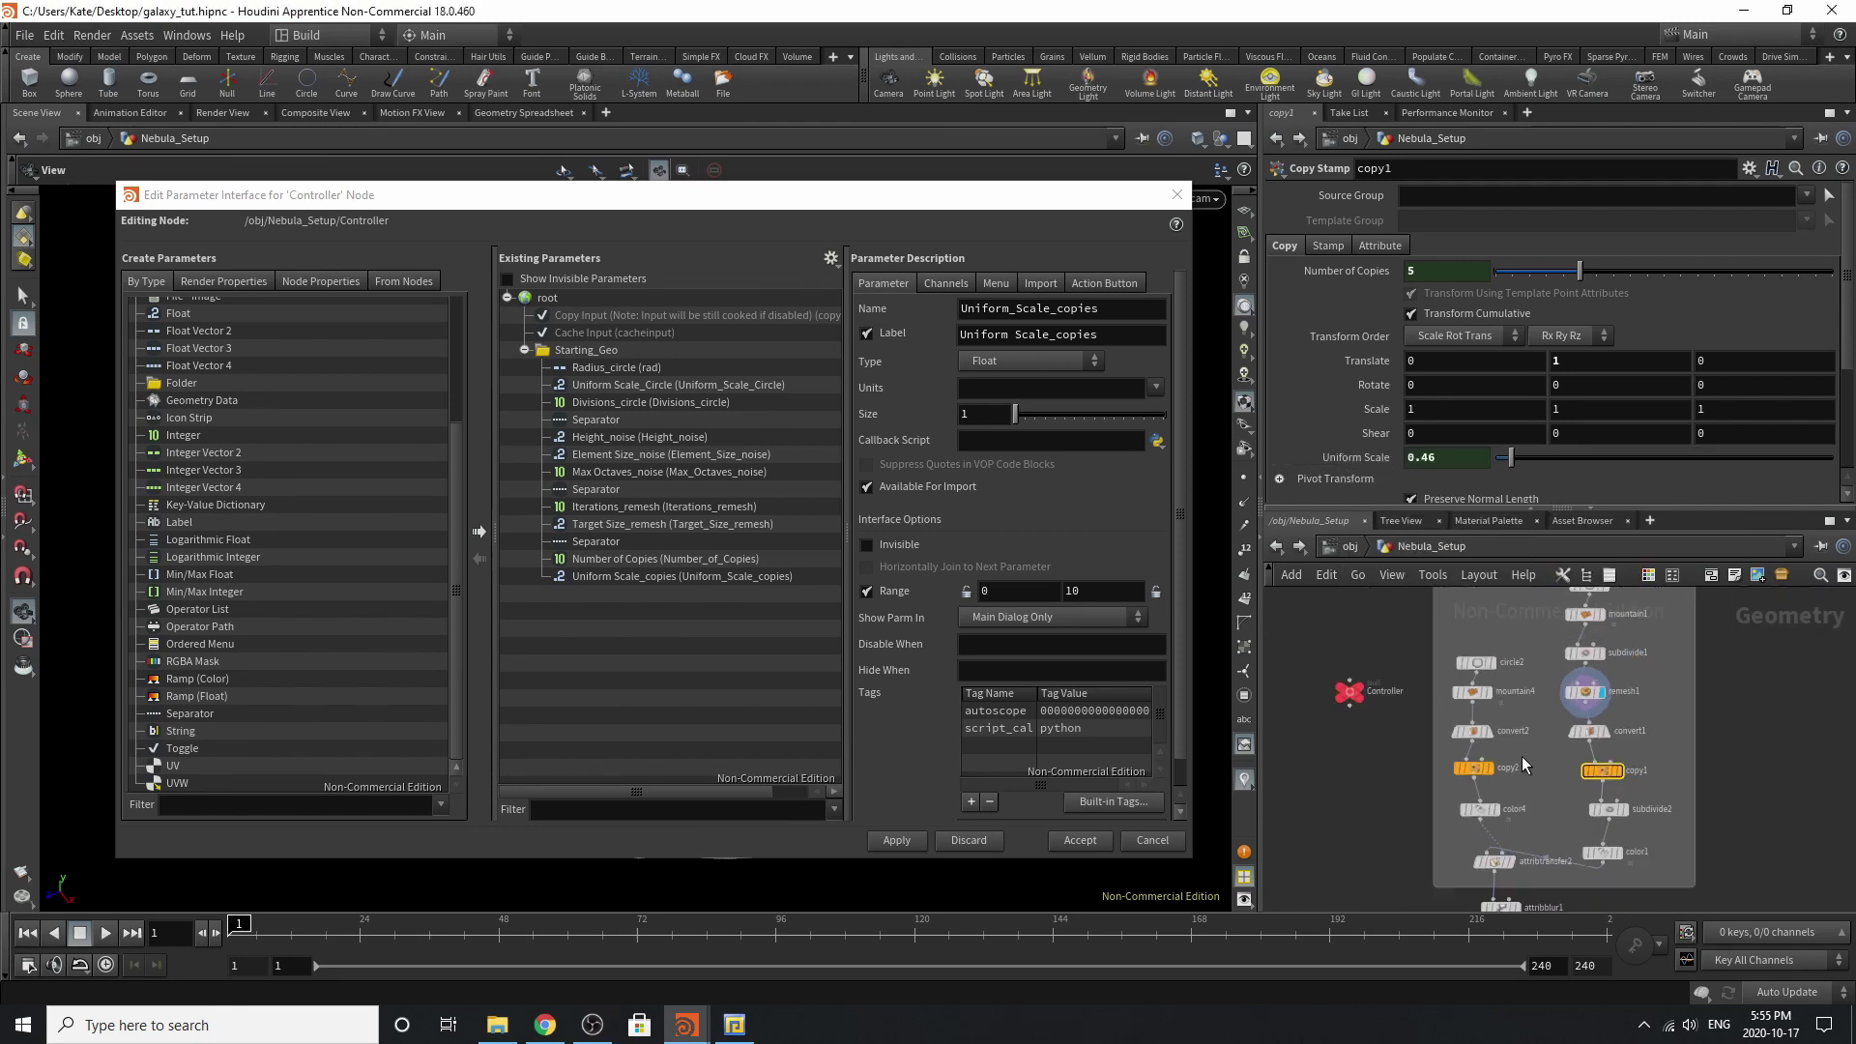
pyautogui.scroll(5, 1507, 821)
pyautogui.click(1468, 793)
pyautogui.scroll(-4, 1562, 812)
pyautogui.scroll(4, 1643, 843)
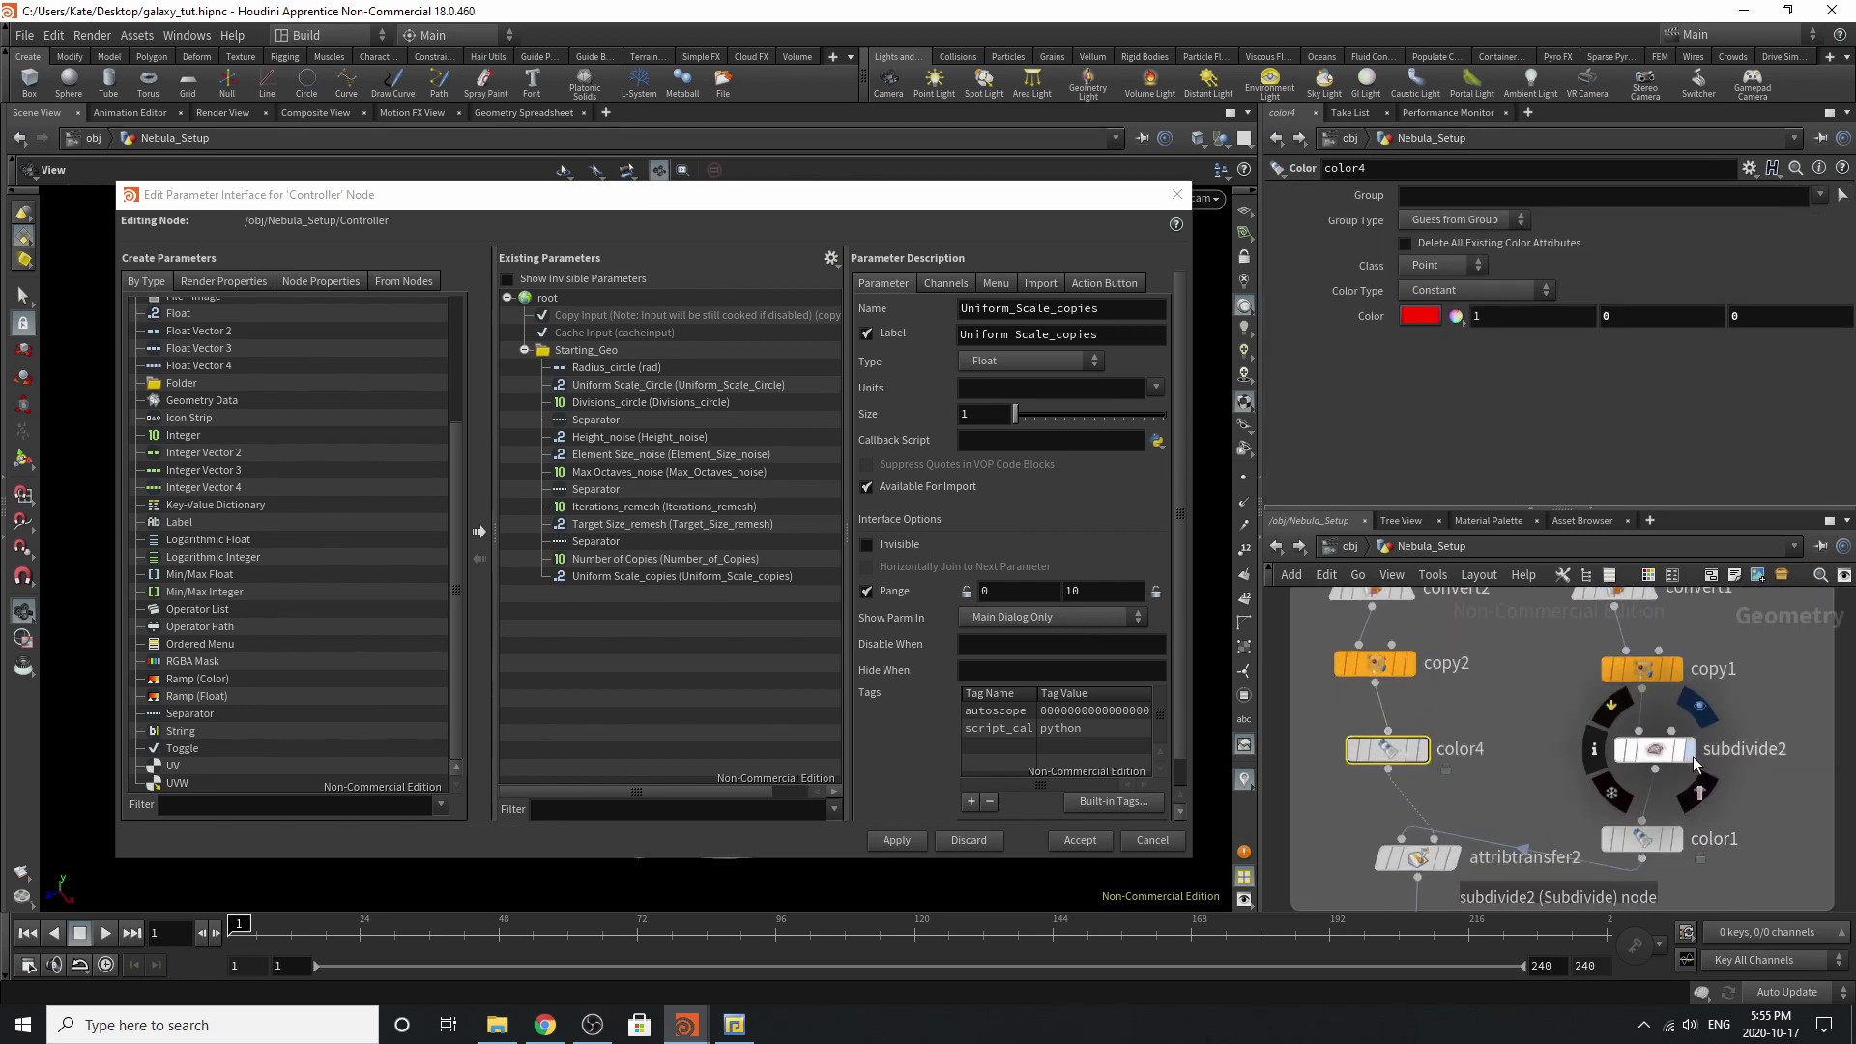
pyautogui.click(1655, 750)
pyautogui.scroll(-4, 1315, 314)
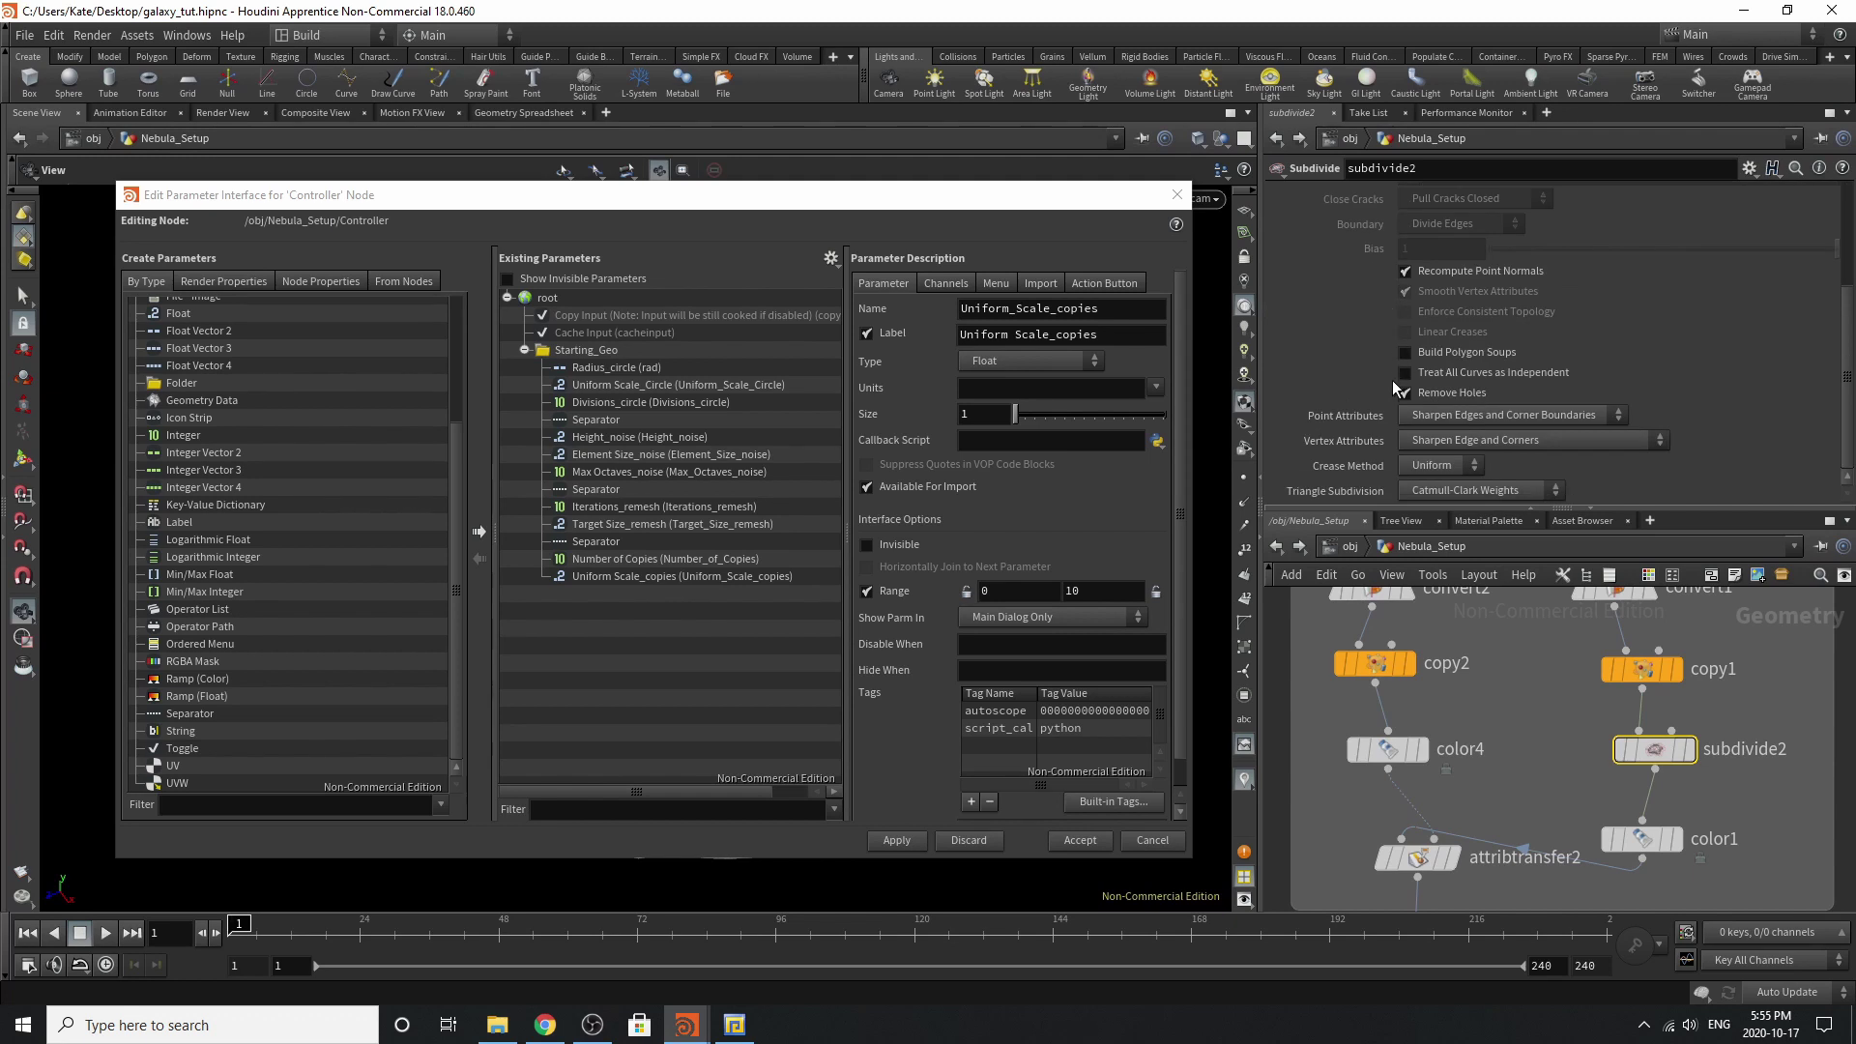
pyautogui.scroll(-4, 1547, 778)
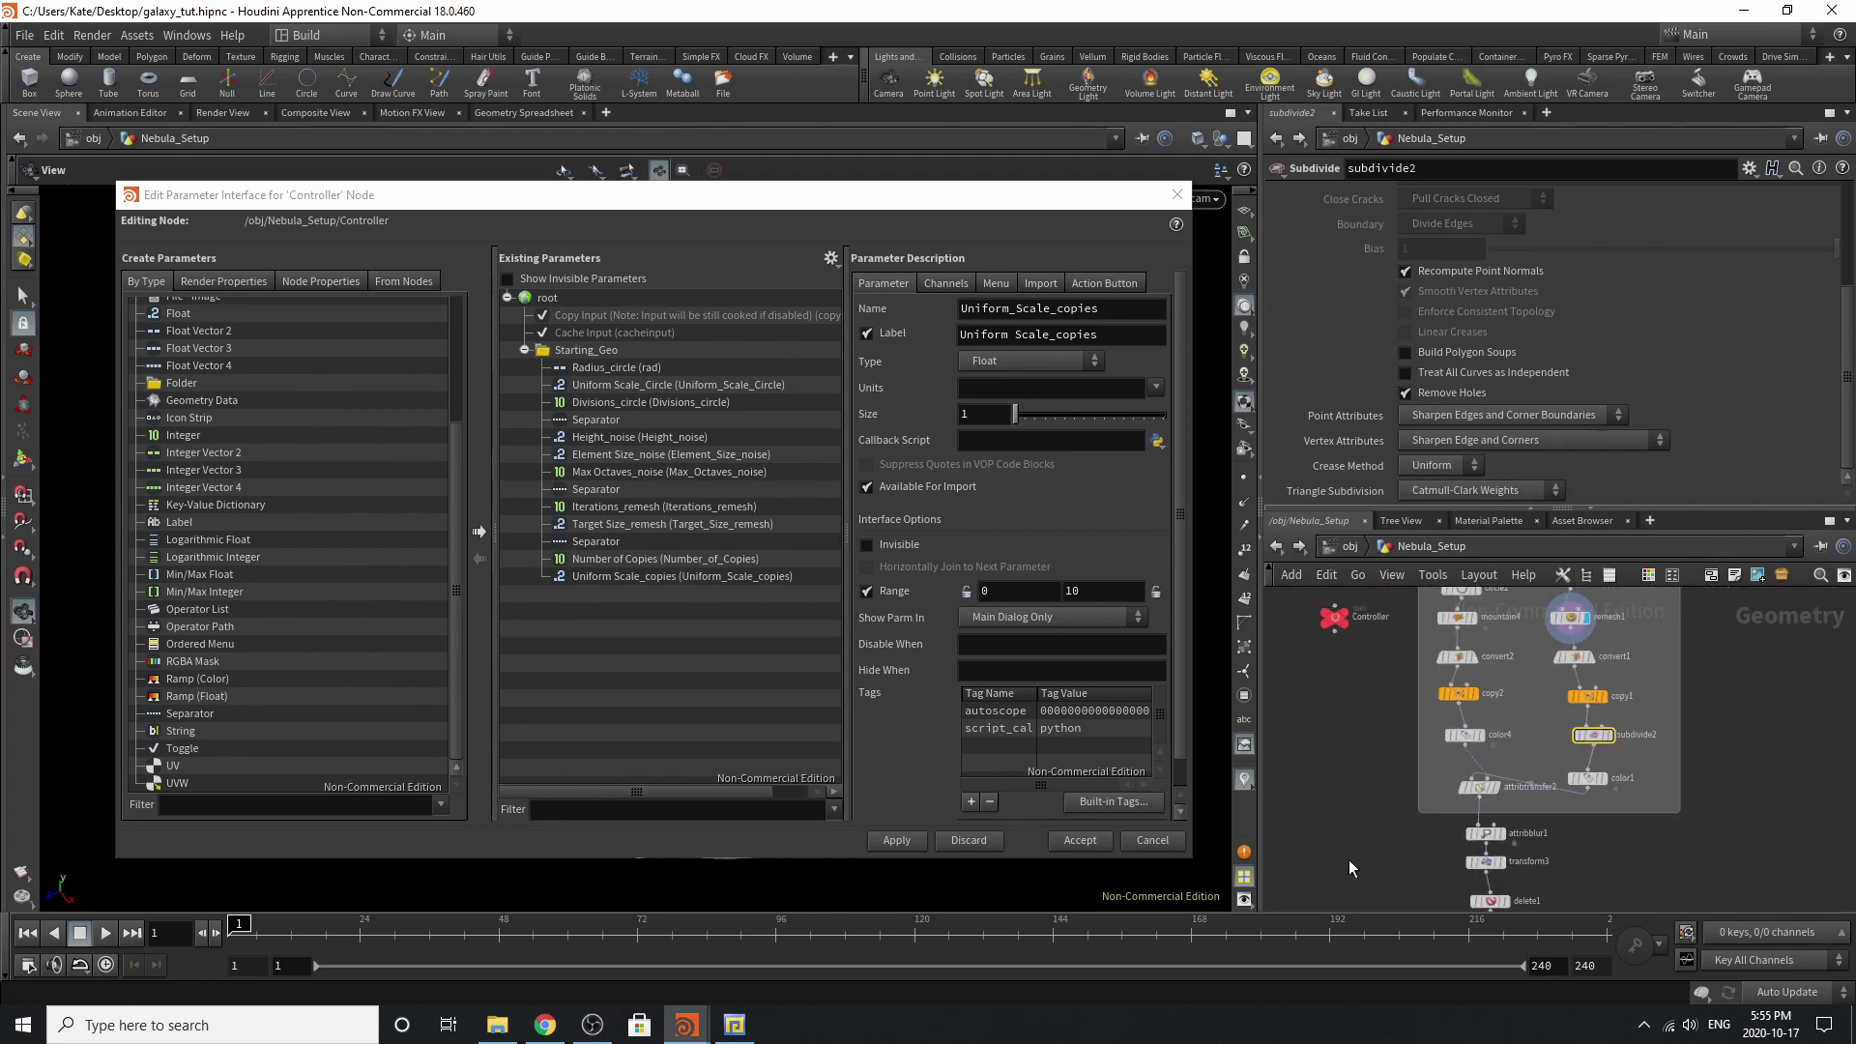
pyautogui.scroll(4, 1489, 754)
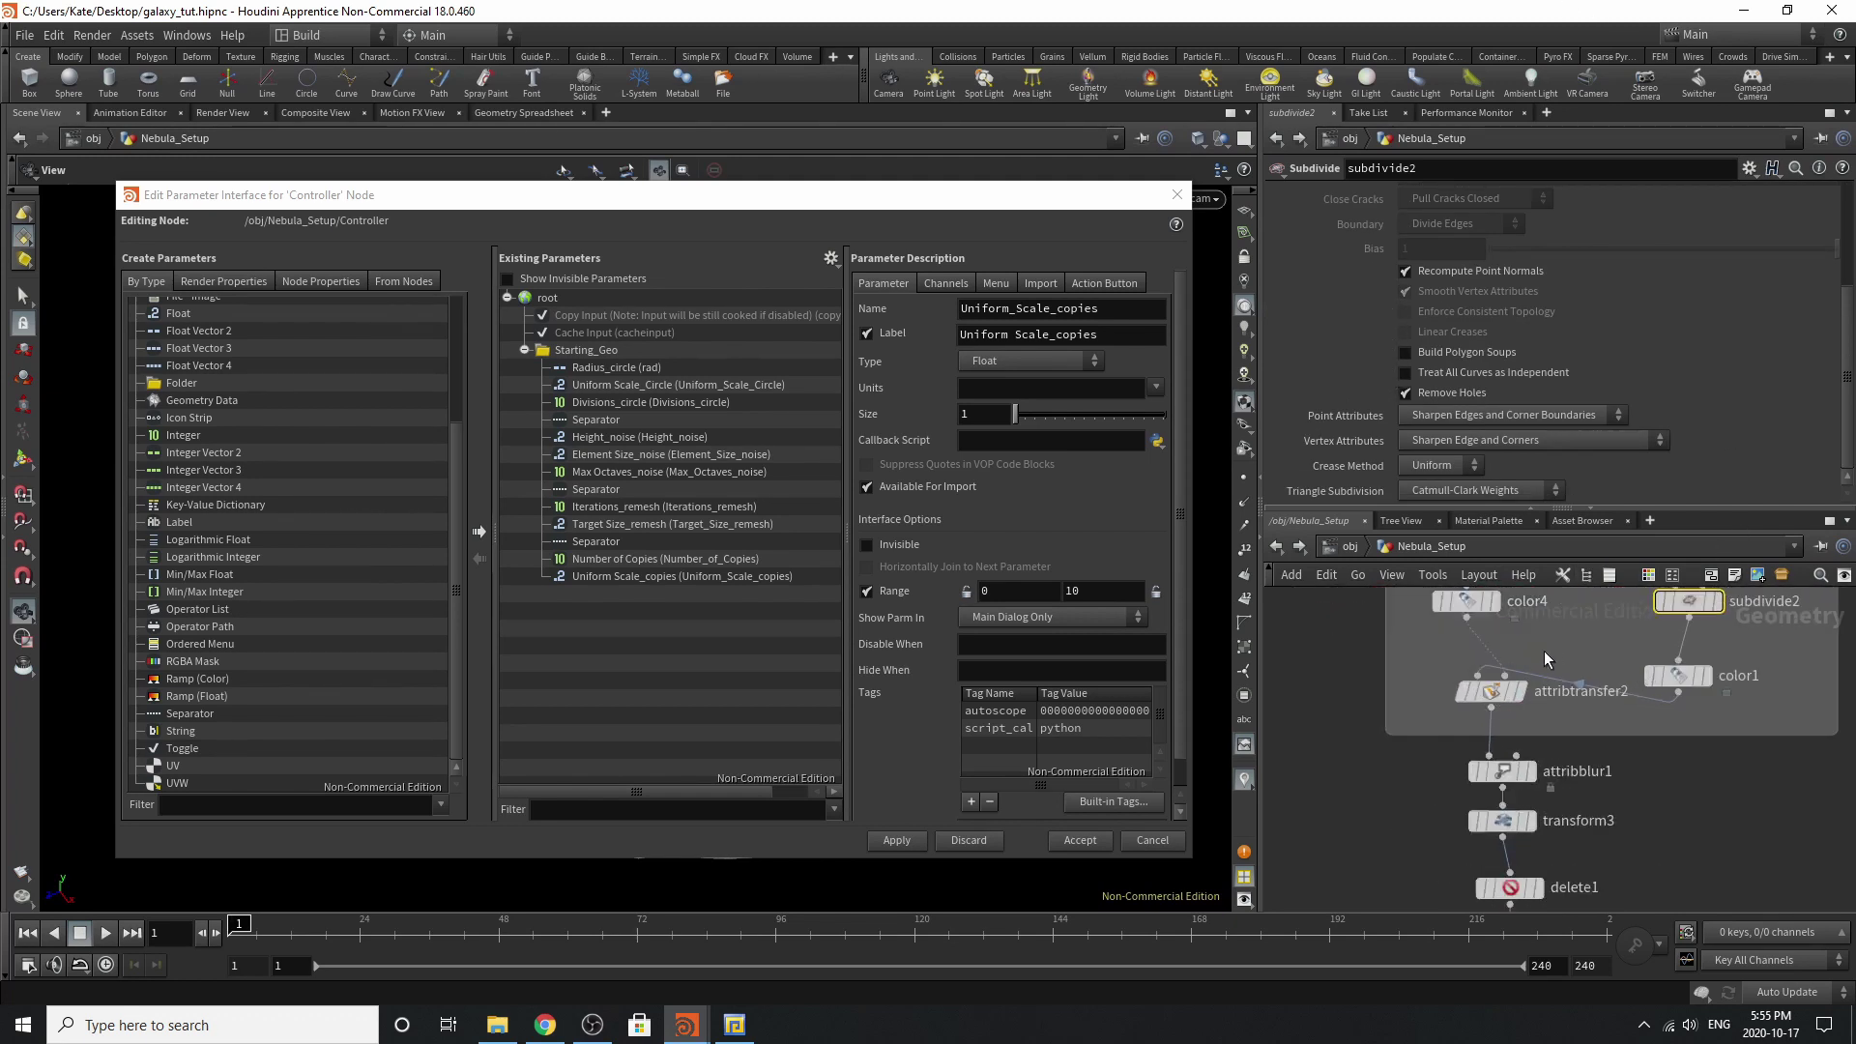
pyautogui.click(1492, 690)
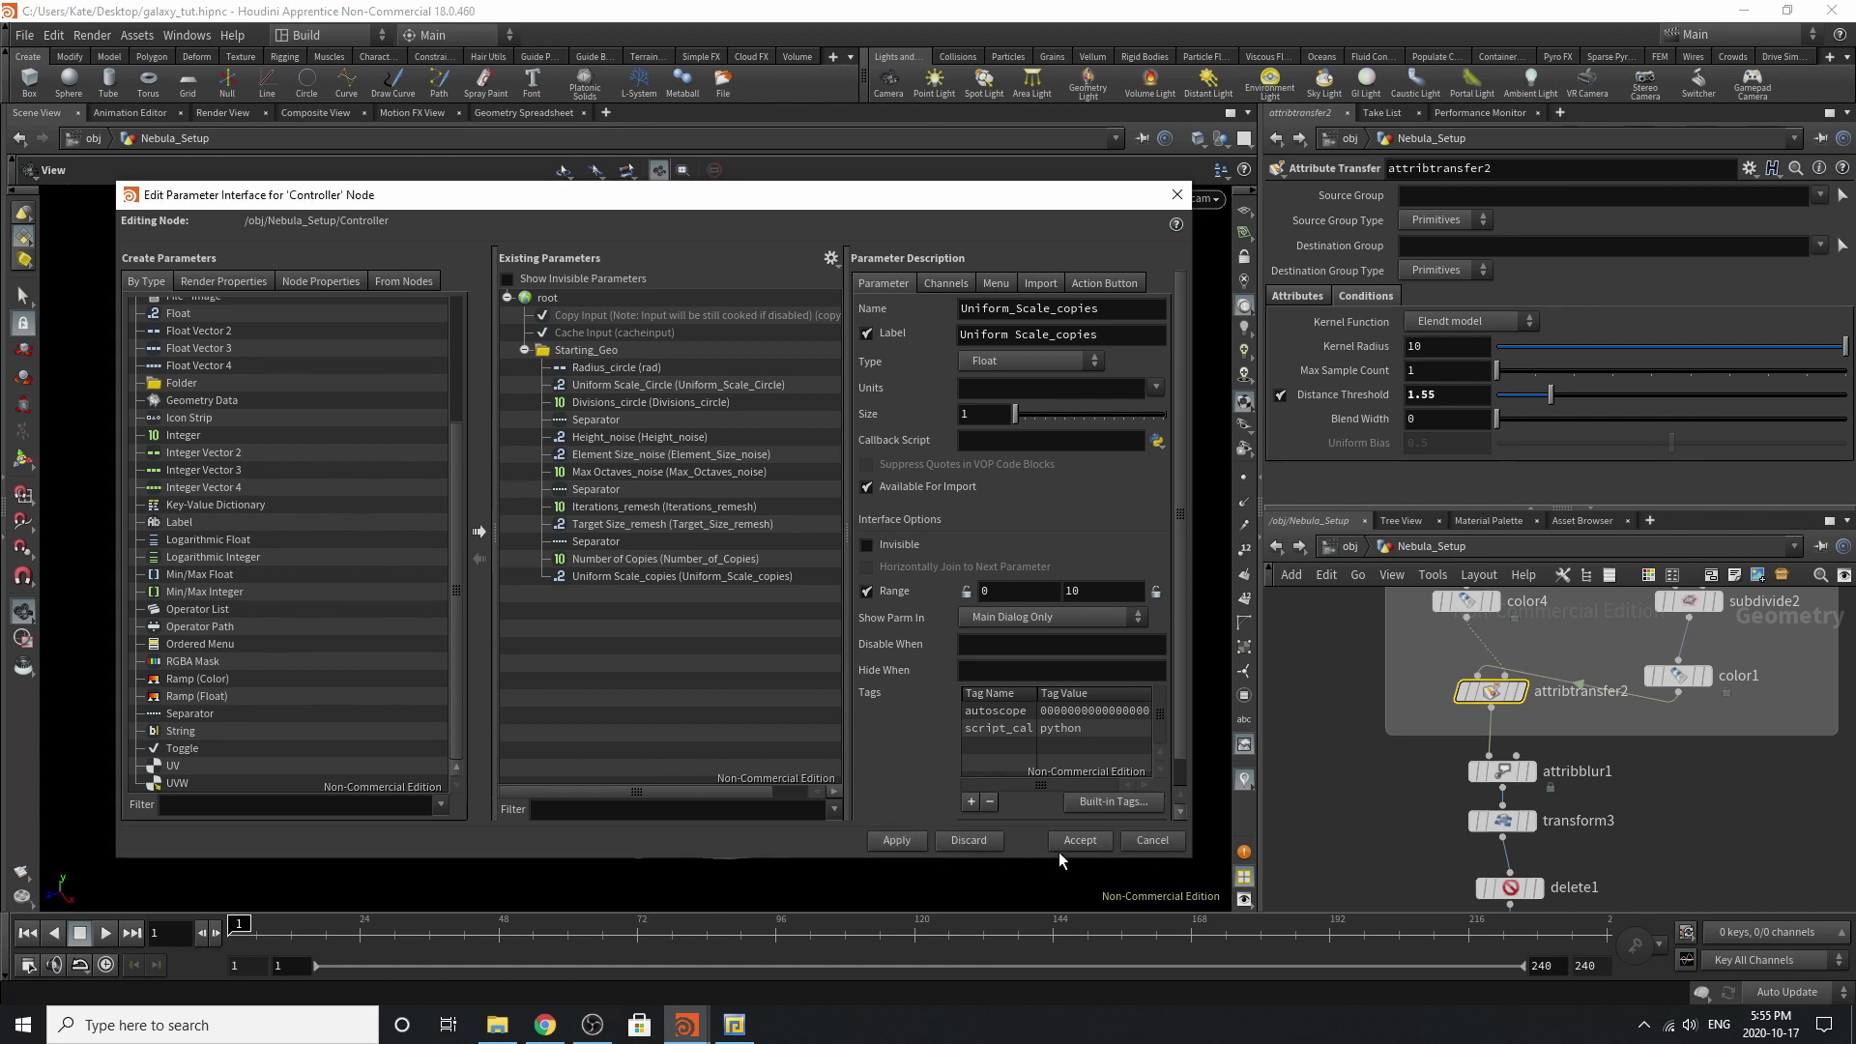
# Accept the Controller's parameter interface edits and move the Controller node down beside the color4 row.
pyautogui.scroll(-5, 1512, 856)
pyautogui.scroll(3, 1452, 683)
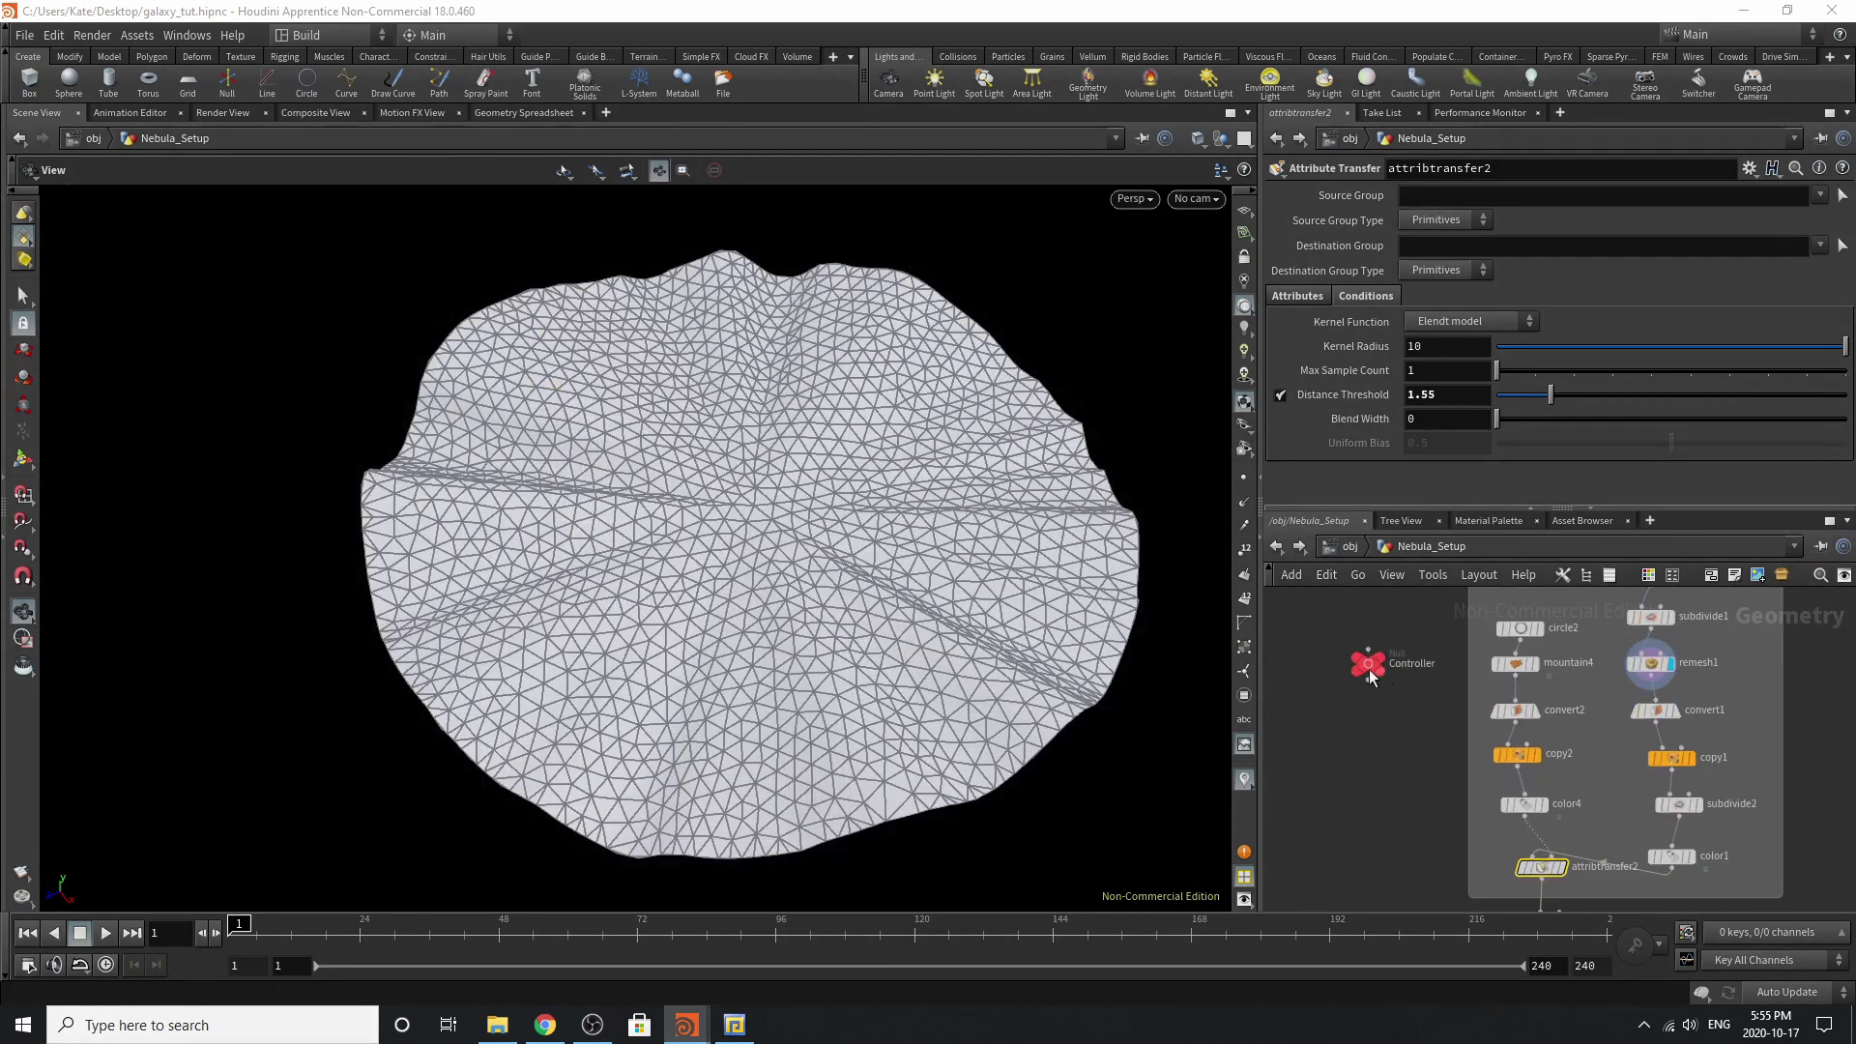
pyautogui.moveTo(1372, 669); pyautogui.dragTo(1398, 802)
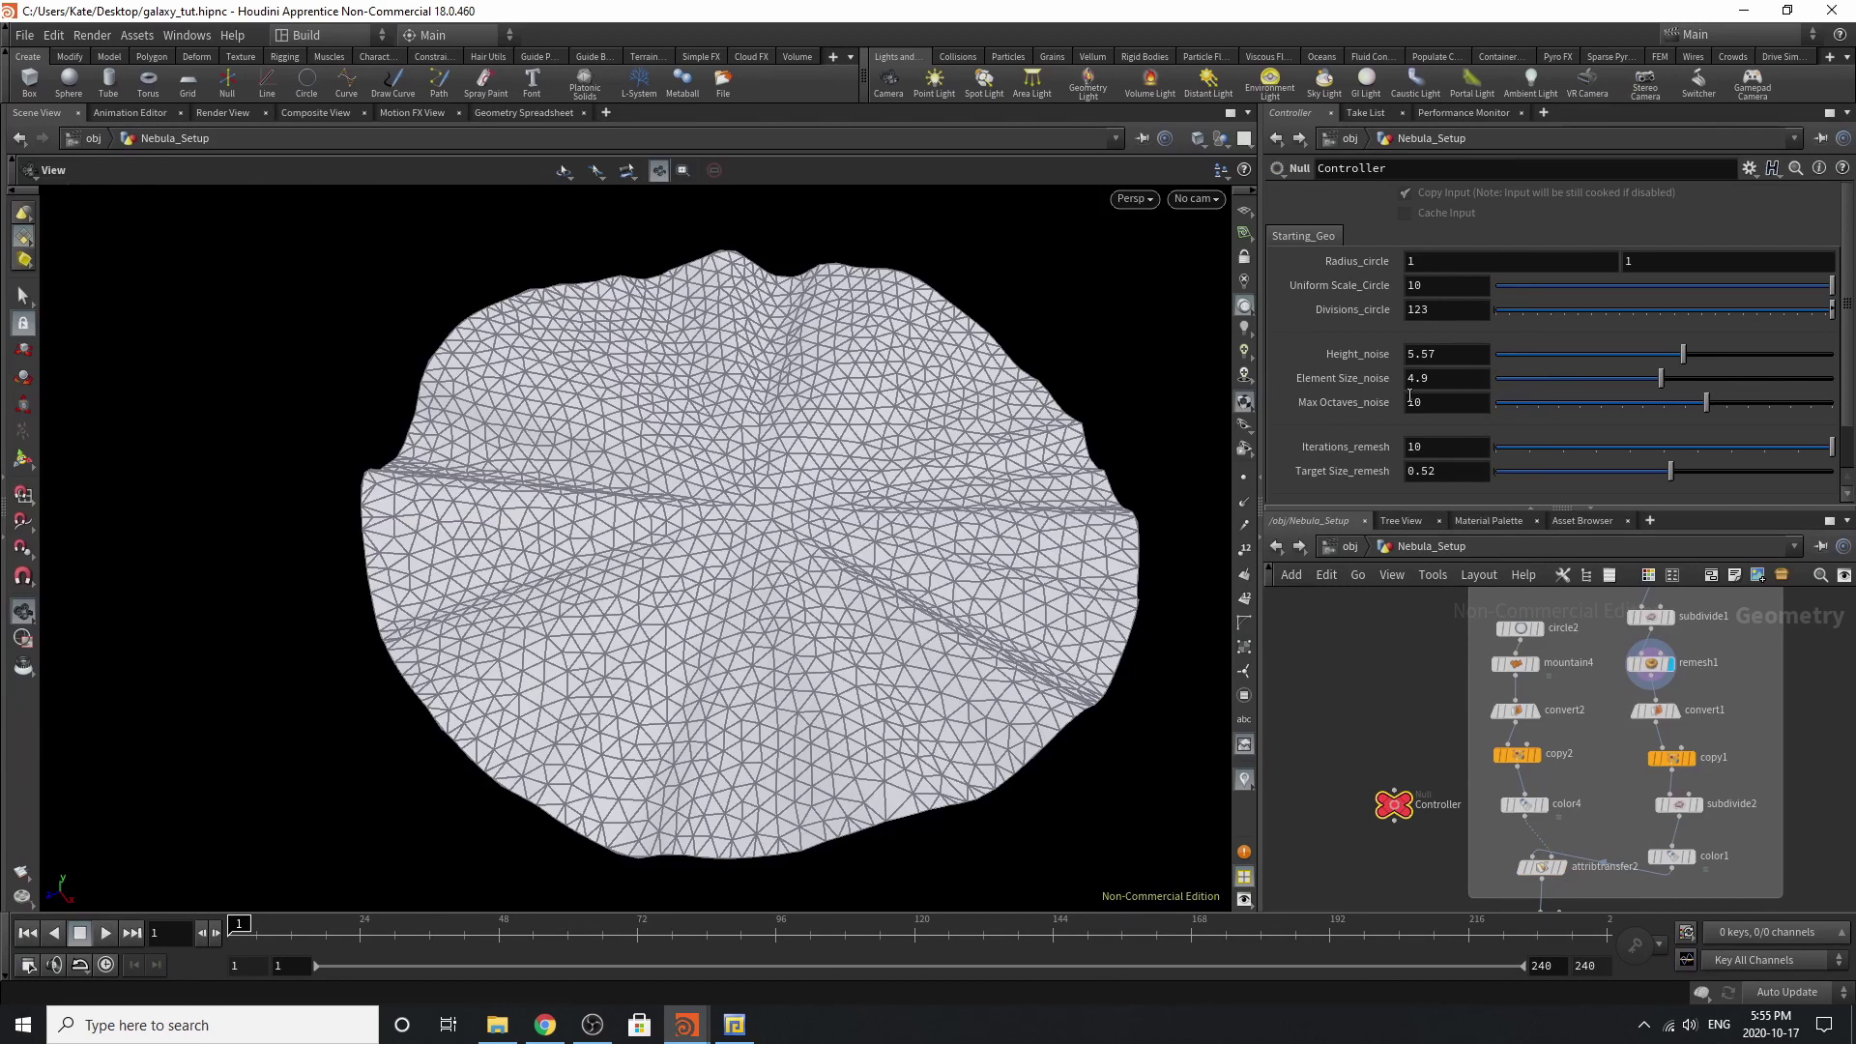
# Review the Controller's Starting_Geo parameters and the nodes between attribtransfer2 and Out_Starting_Geo.
pyautogui.scroll(-2, 1411, 395)
pyautogui.scroll(2, 1408, 413)
pyautogui.scroll(-2, 1408, 416)
pyautogui.scroll(-1, 1537, 710)
pyautogui.scroll(-4, 1537, 713)
pyautogui.scroll(4, 1549, 843)
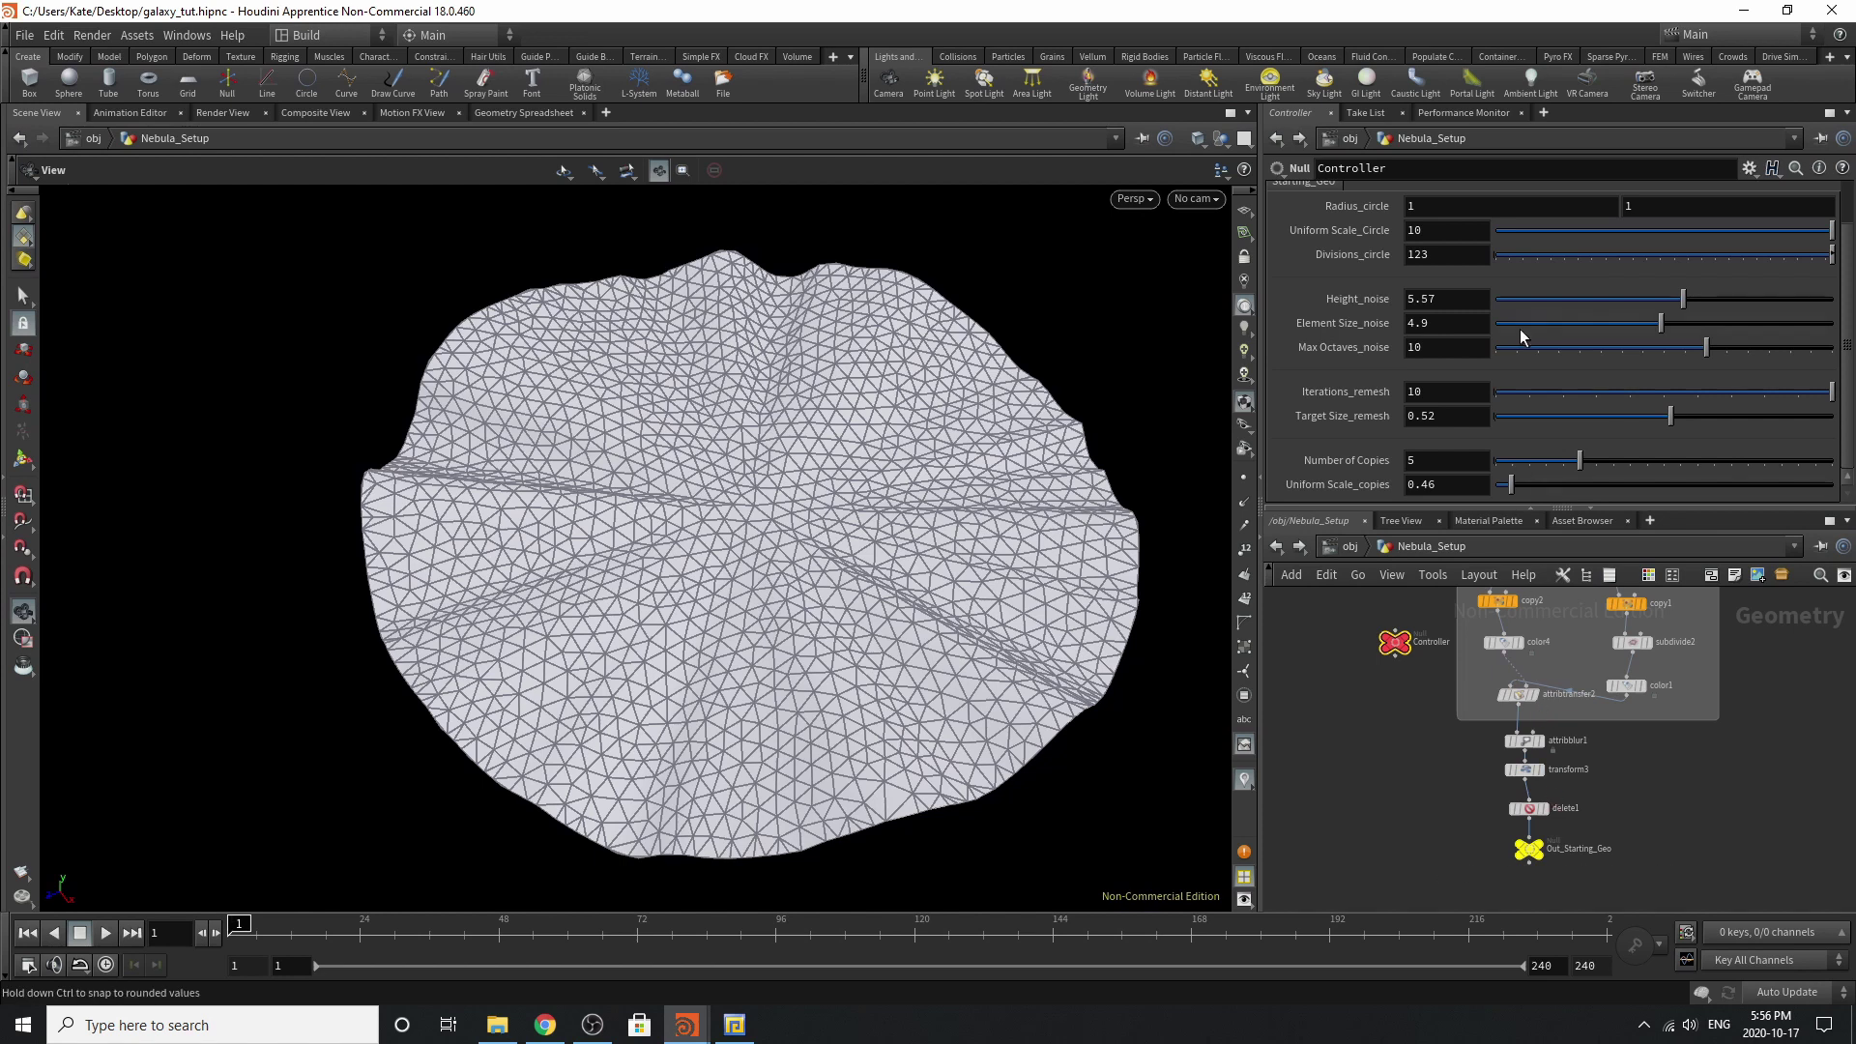
pyautogui.scroll(2, 1566, 370)
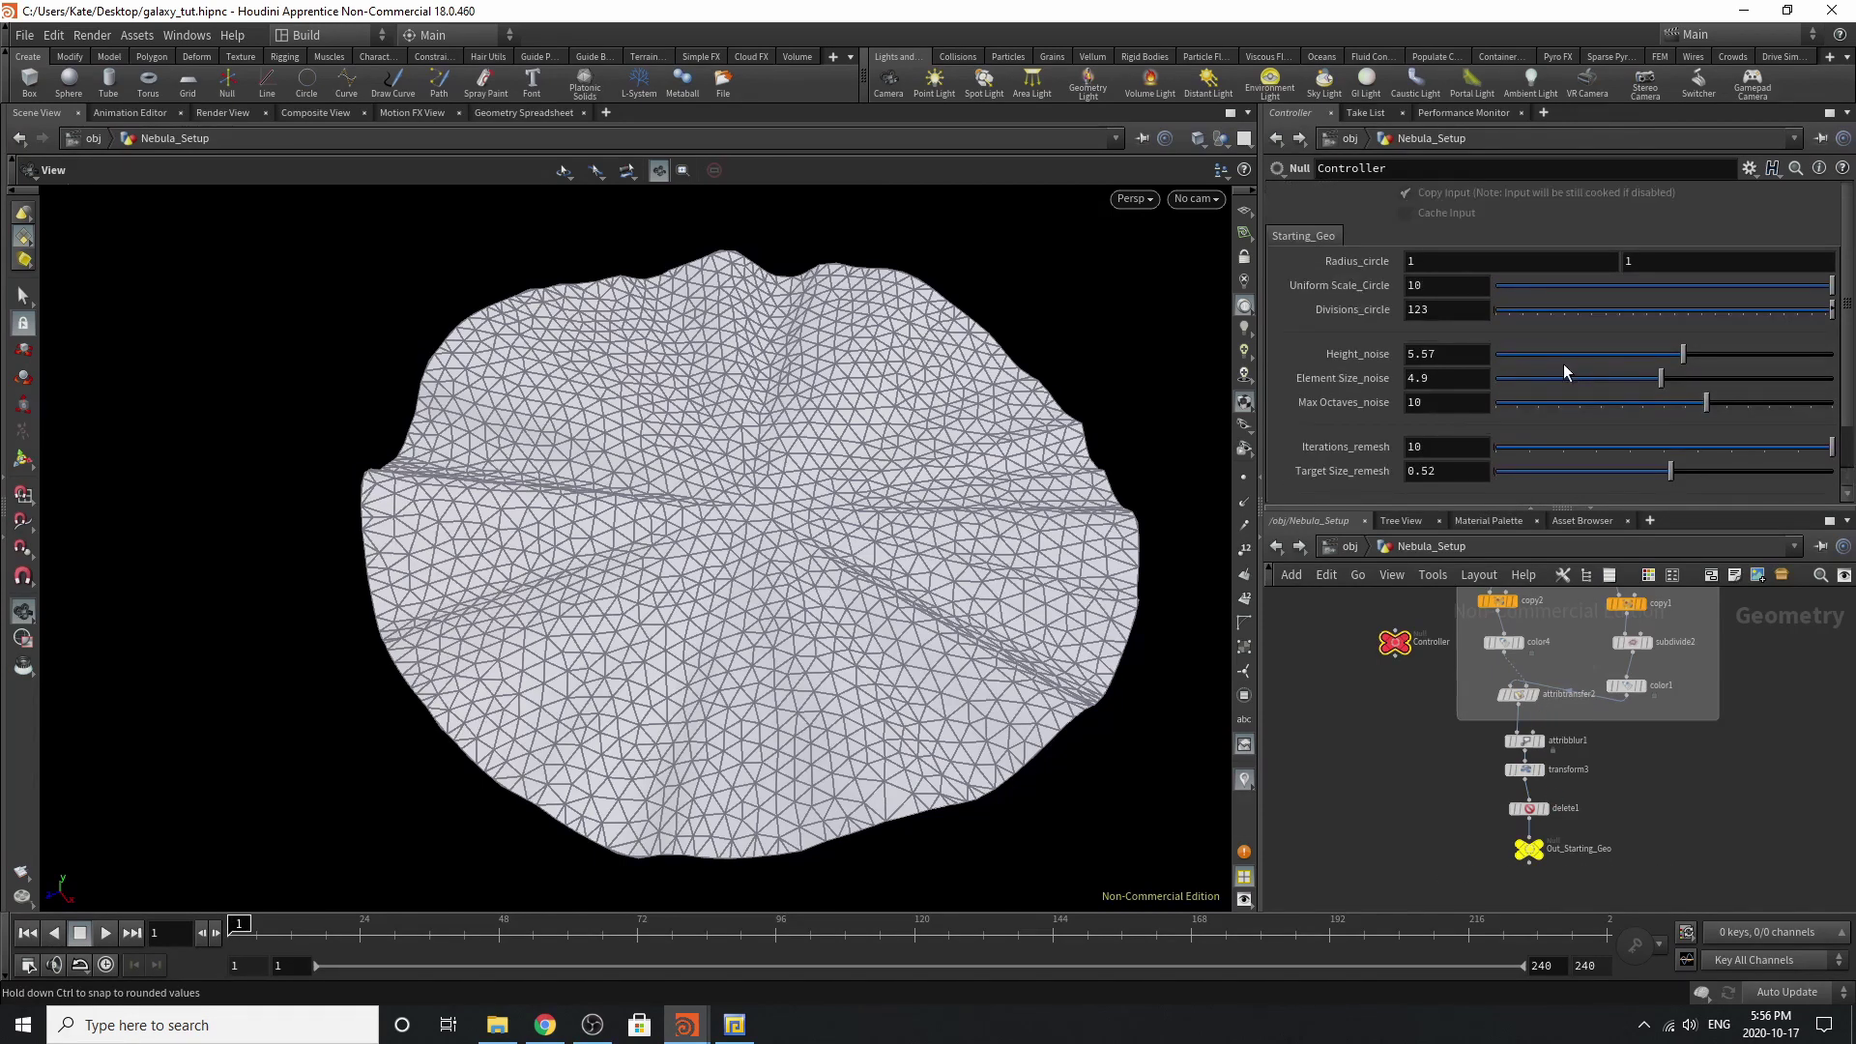
pyautogui.scroll(1, 1552, 803)
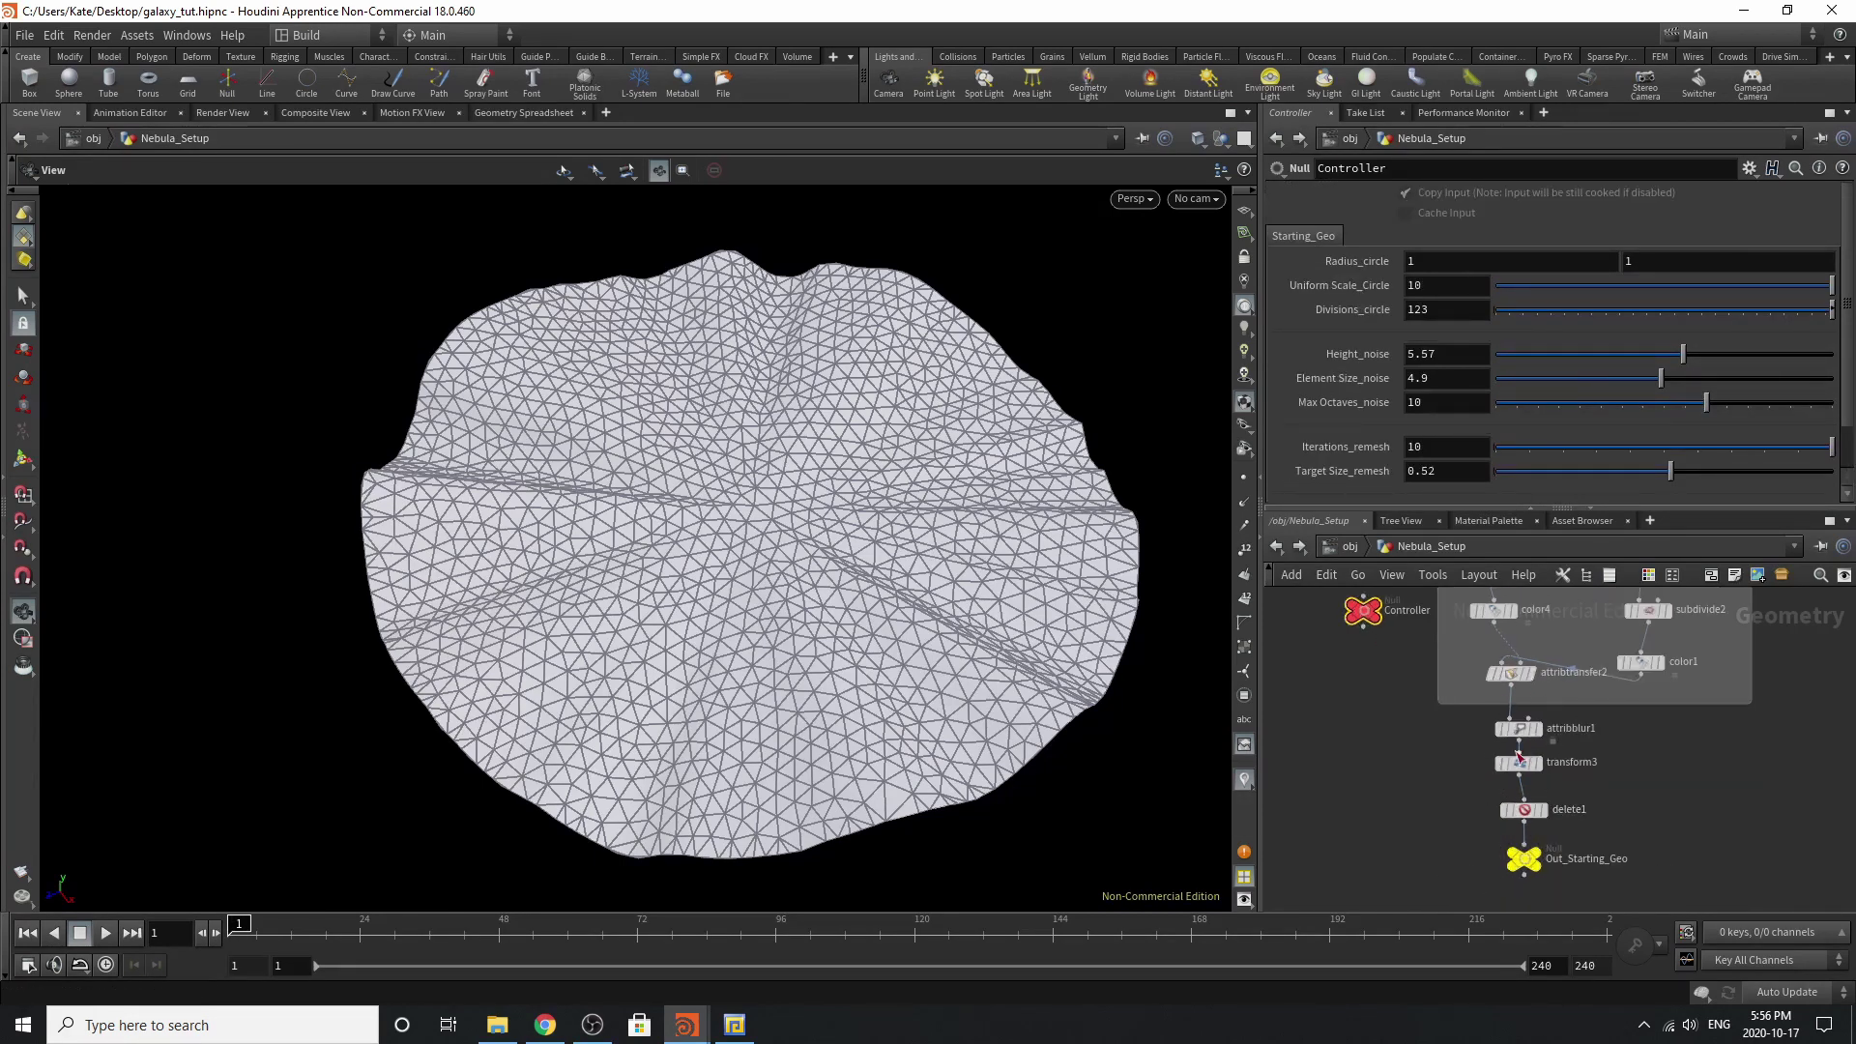
# Reopen the Controller's parameter interface editor and add a folder below Uniform Scale_copies inside Starting_Geo.
pyautogui.click(1752, 140)
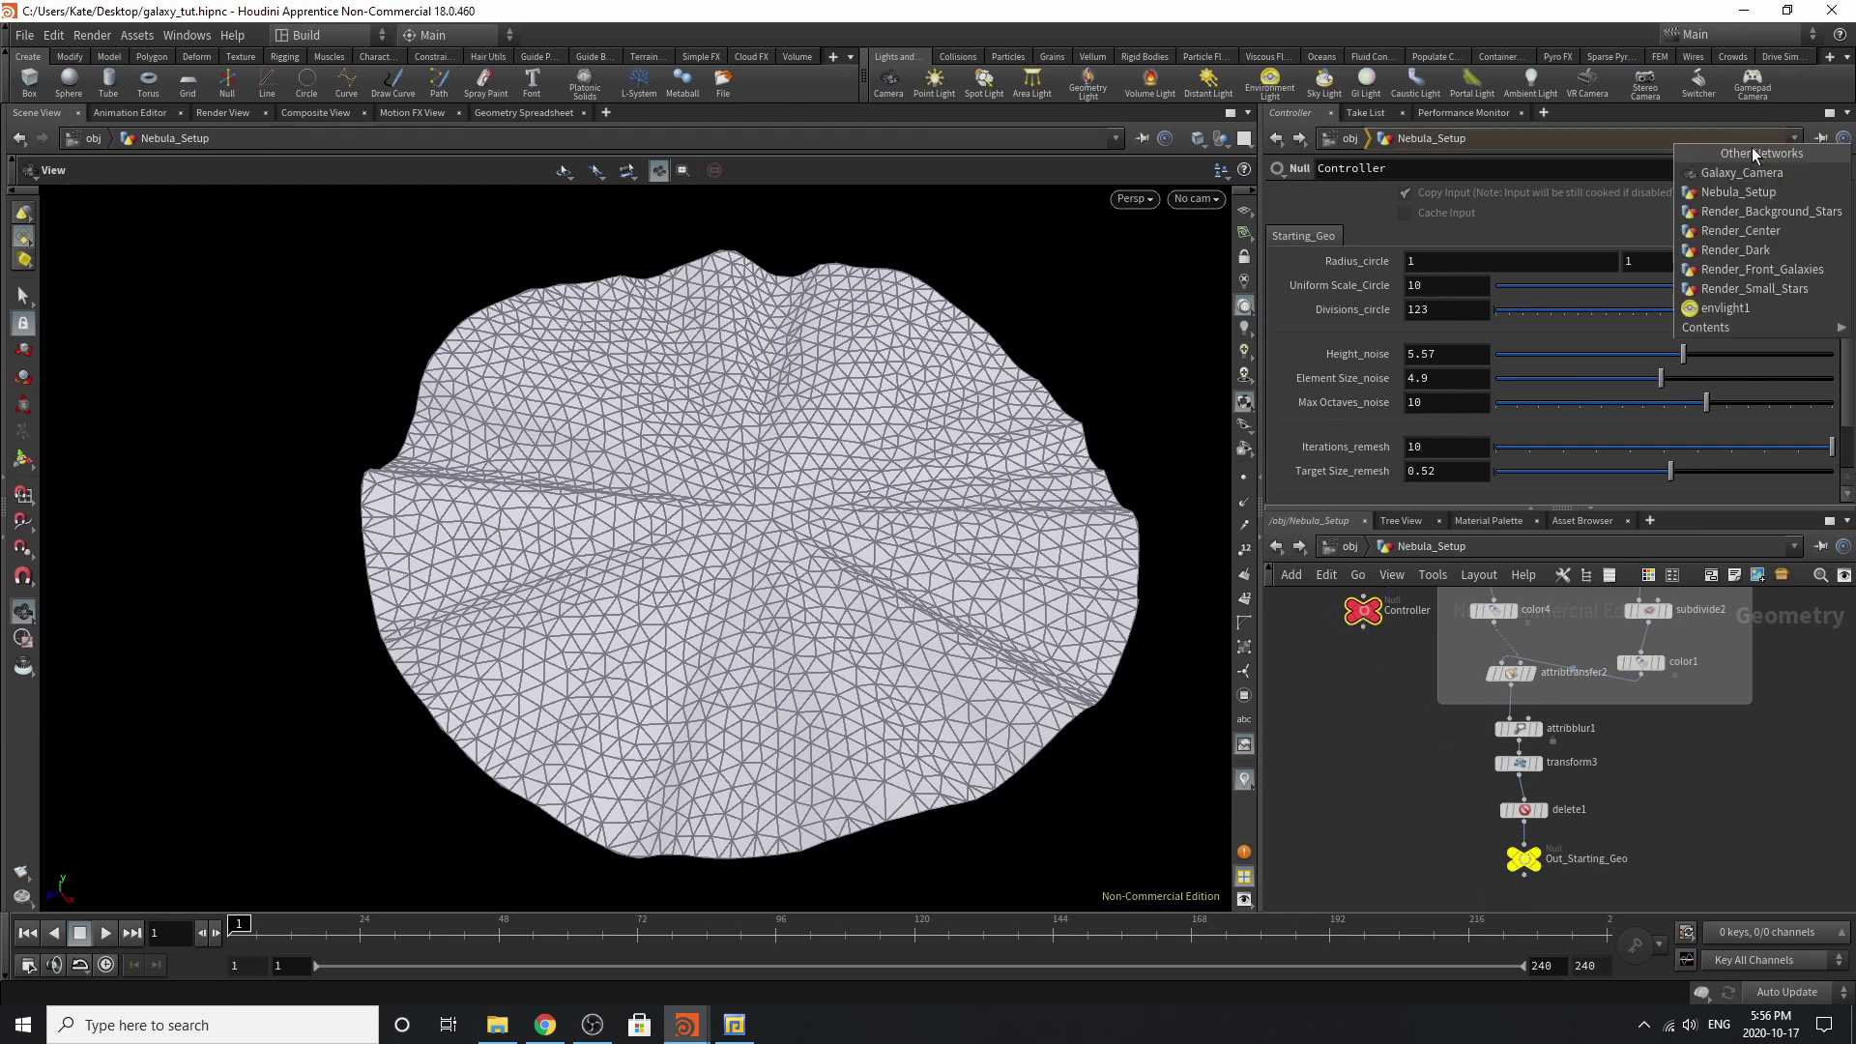
pyautogui.click(1614, 156)
pyautogui.click(1748, 171)
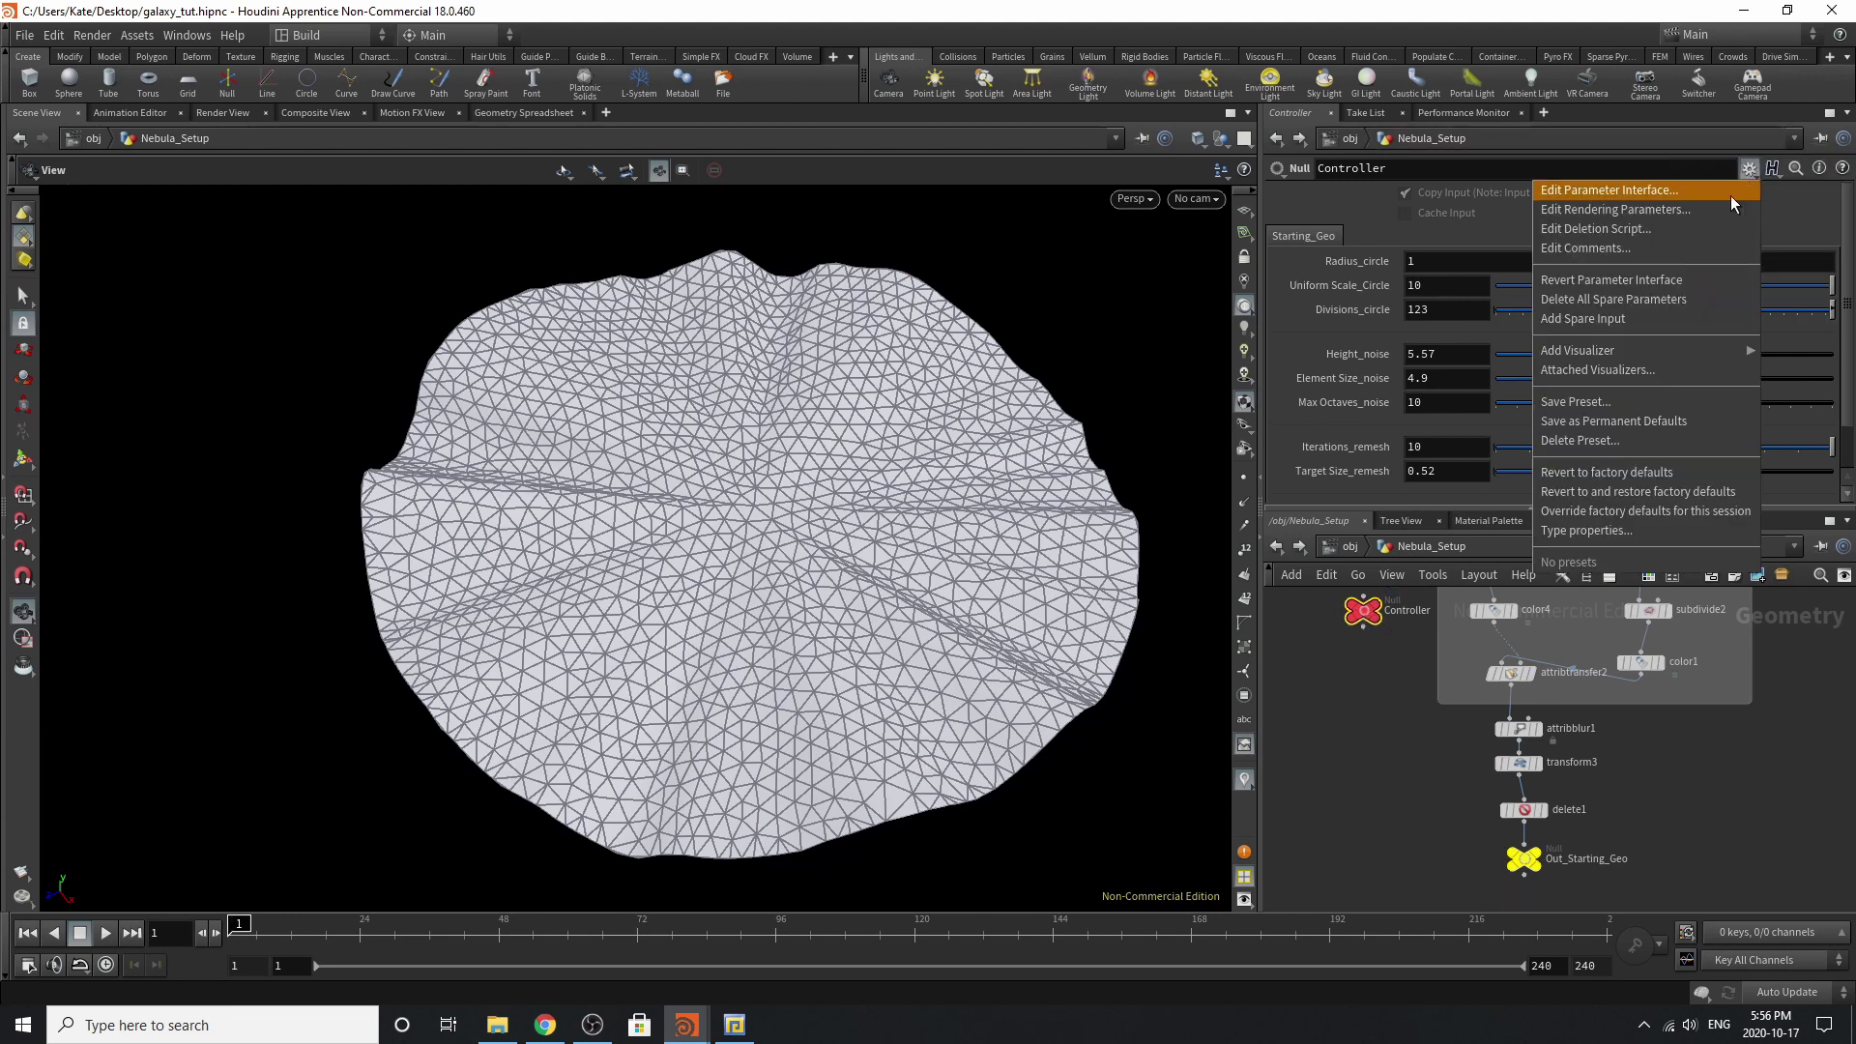
pyautogui.click(1731, 193)
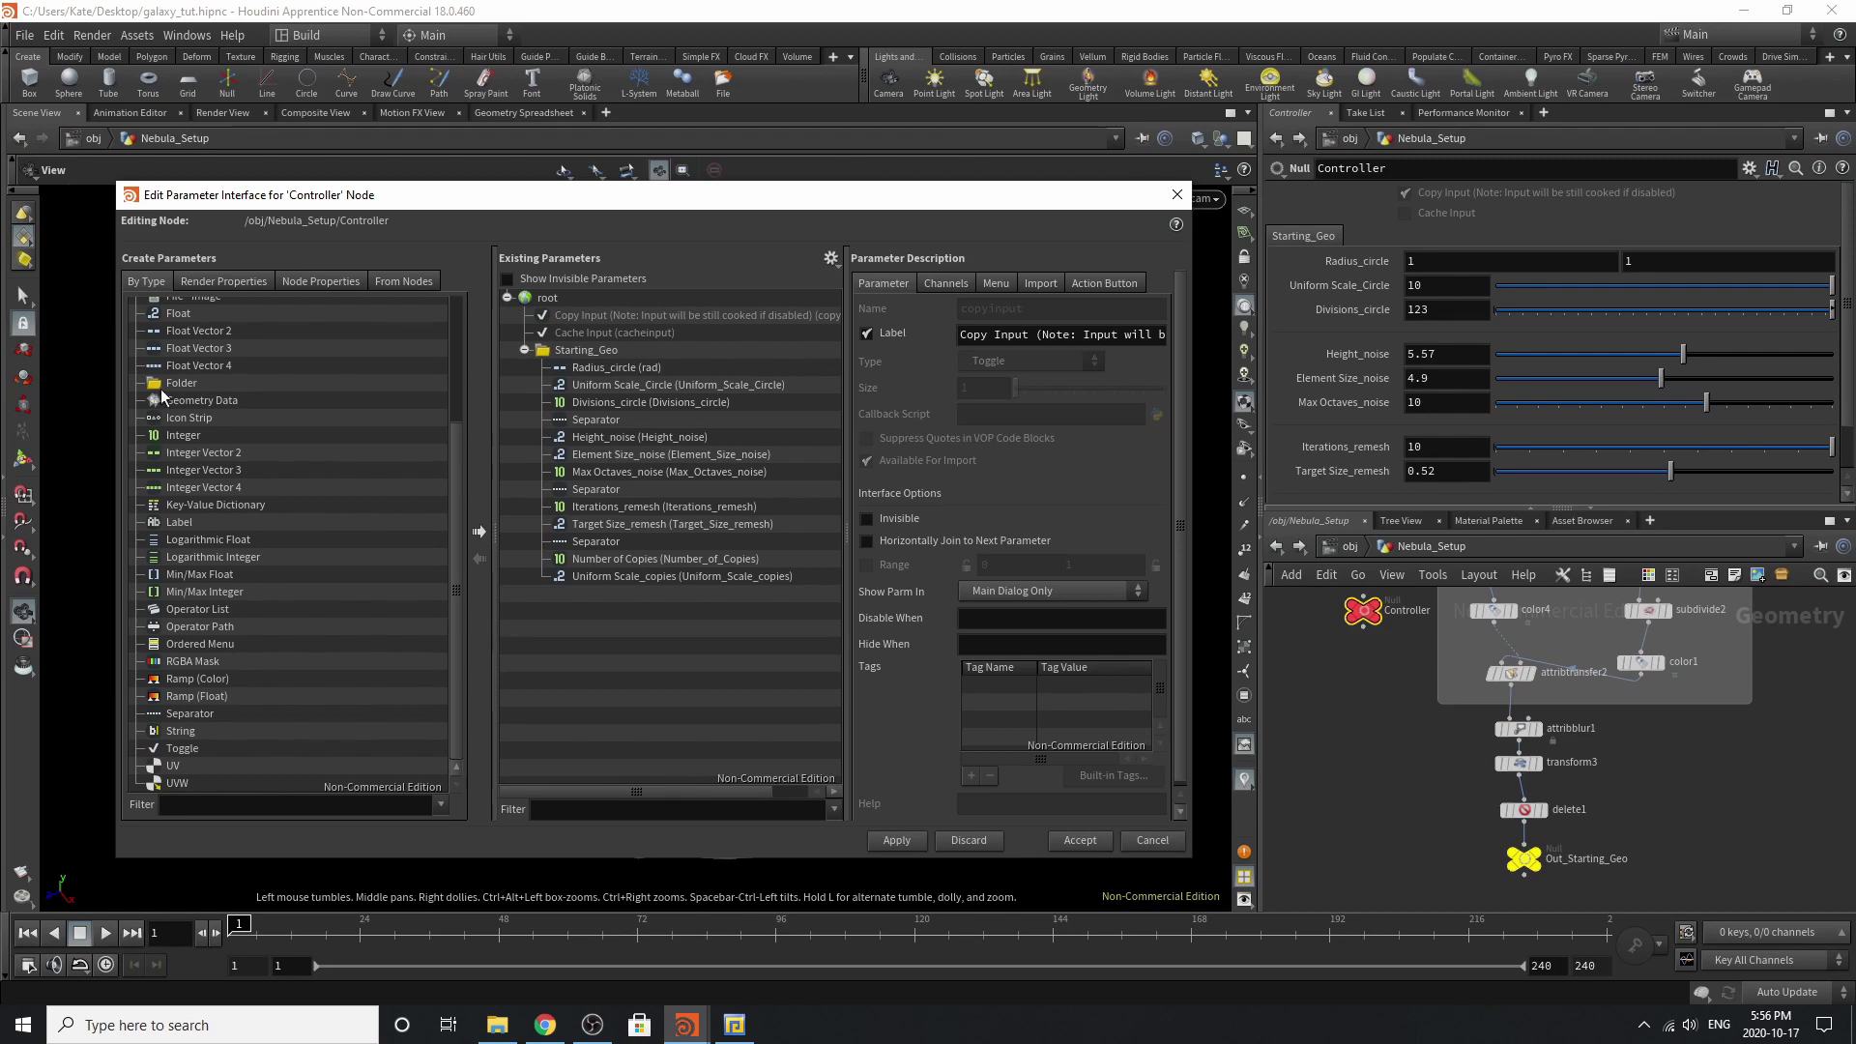
pyautogui.moveTo(170, 385); pyautogui.dragTo(605, 346)
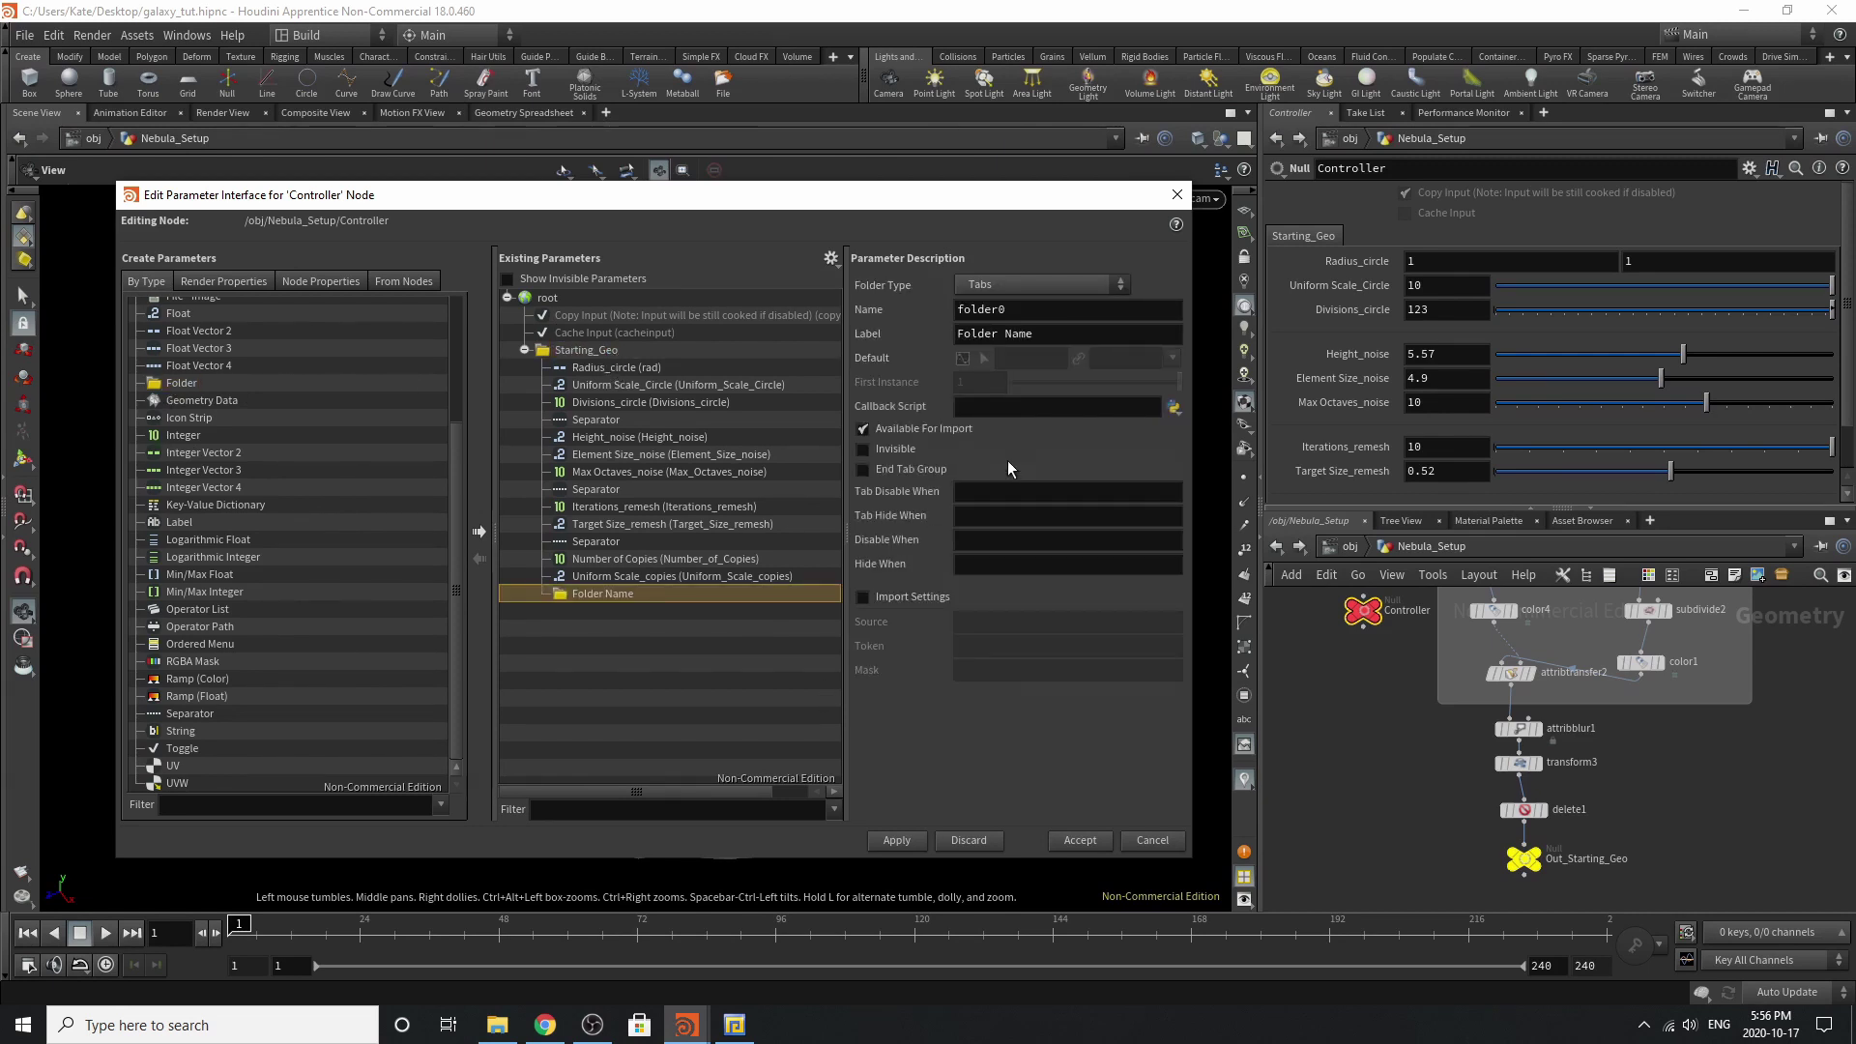
# Label the new folder Geo_Attrib_Tranform.
pyautogui.moveTo(1049, 336); pyautogui.dragTo(694, 337)
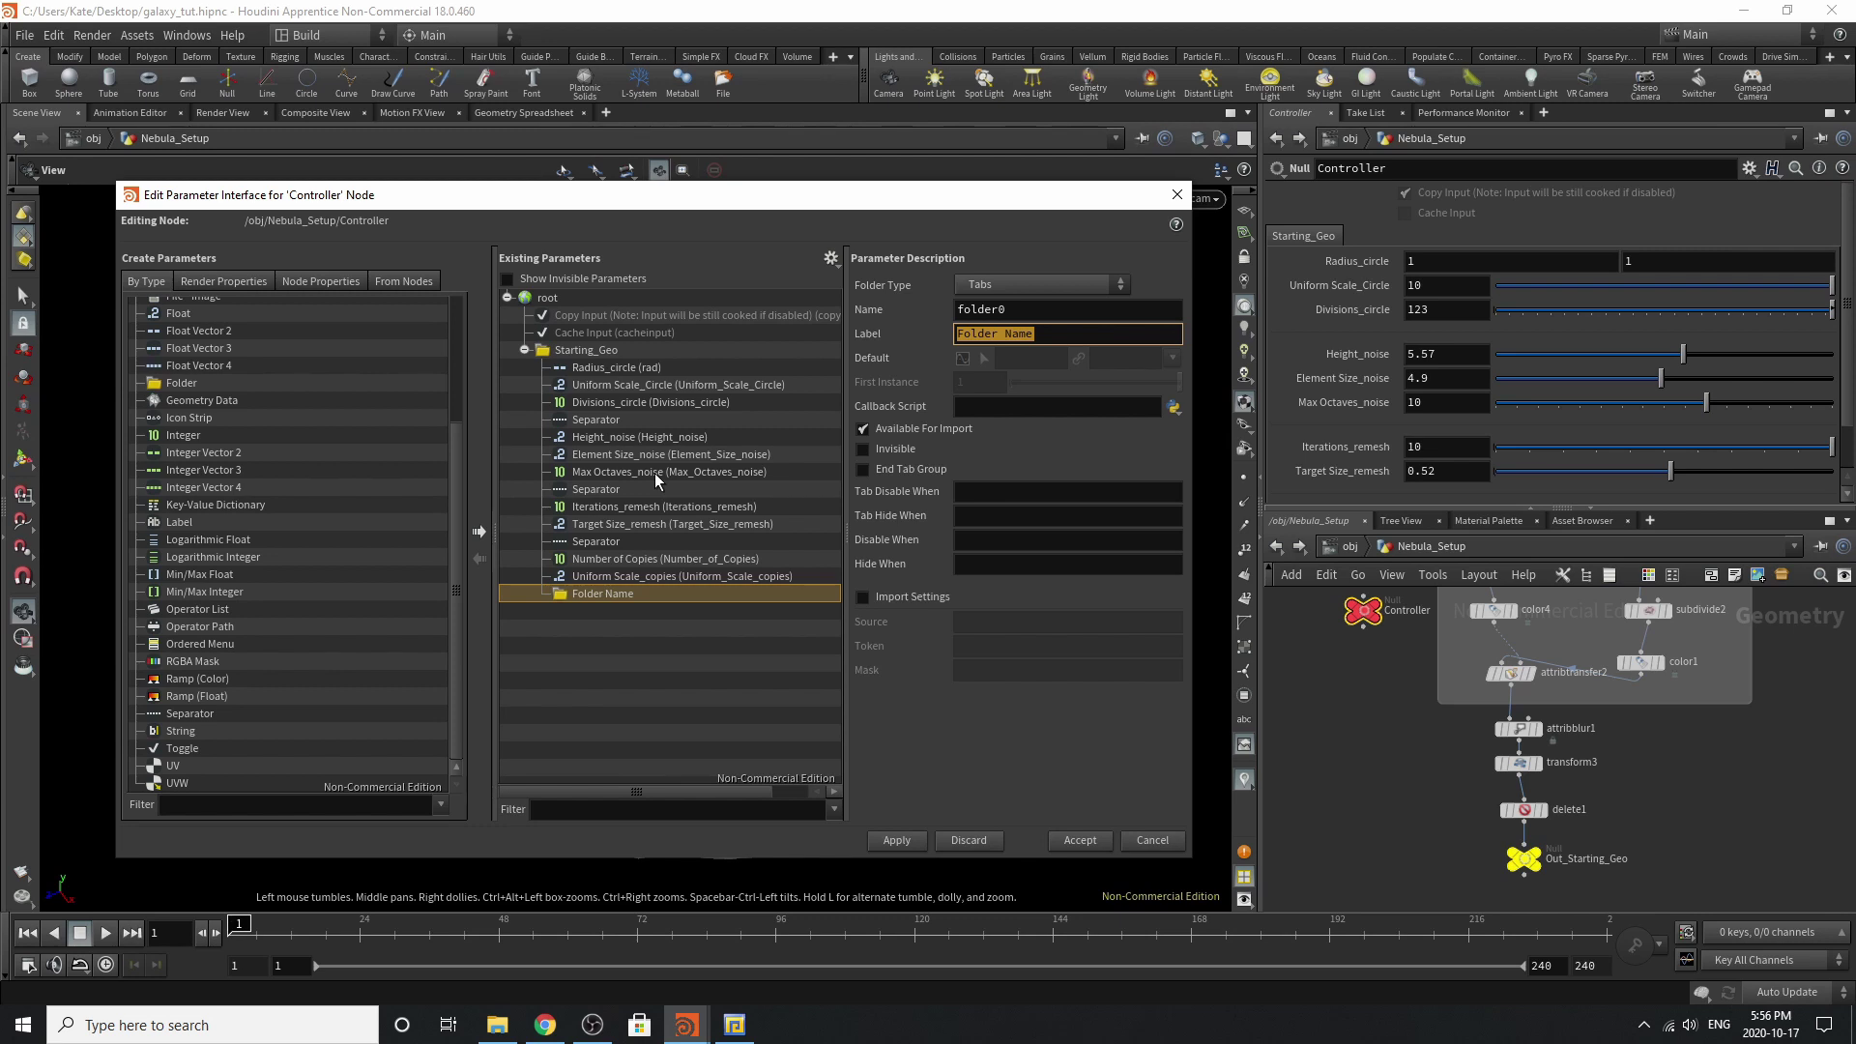
pyautogui.write('Geo')
pyautogui.write('_Attrib_Transfo')
pyautogui.press('BackSpace')
pyautogui.write('orm')
pyautogui.click(1031, 763)
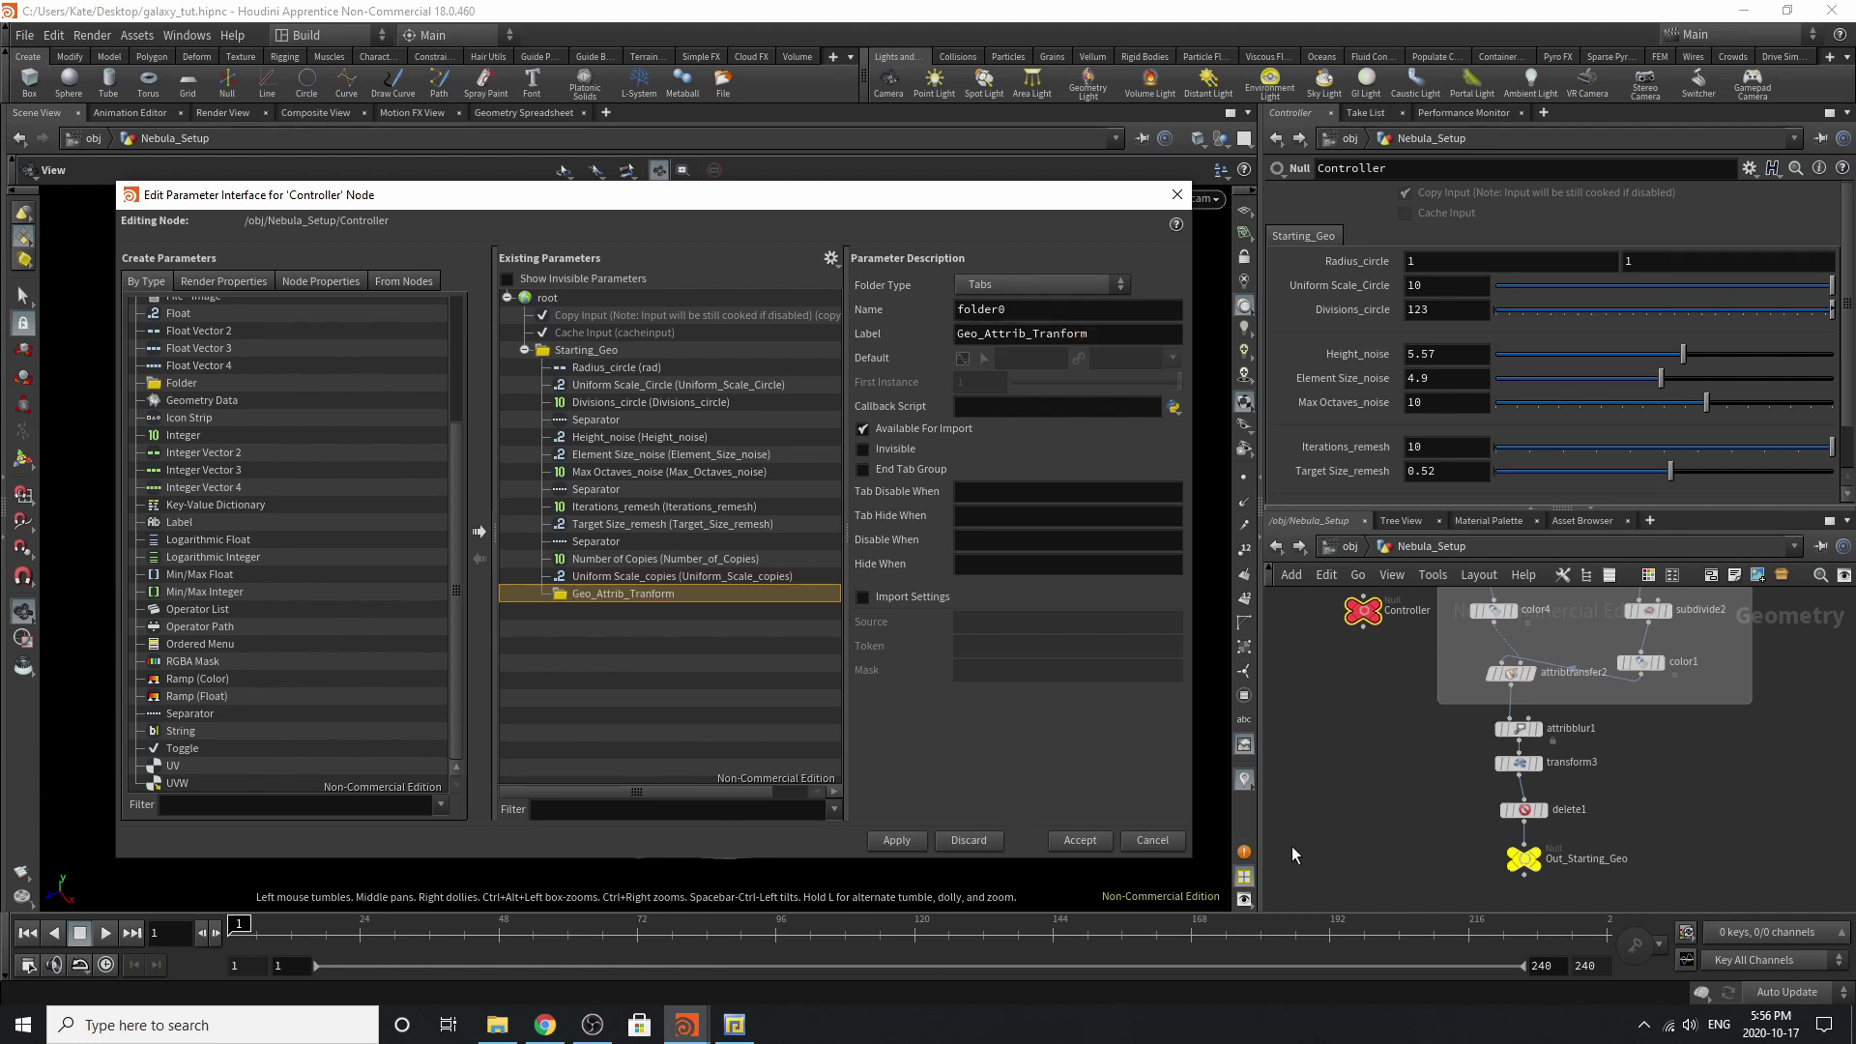
# Add attribtransfer2's Distance Threshold parameter to the Geo_Attrib_Tranform folder.
pyautogui.scroll(3, 1509, 676)
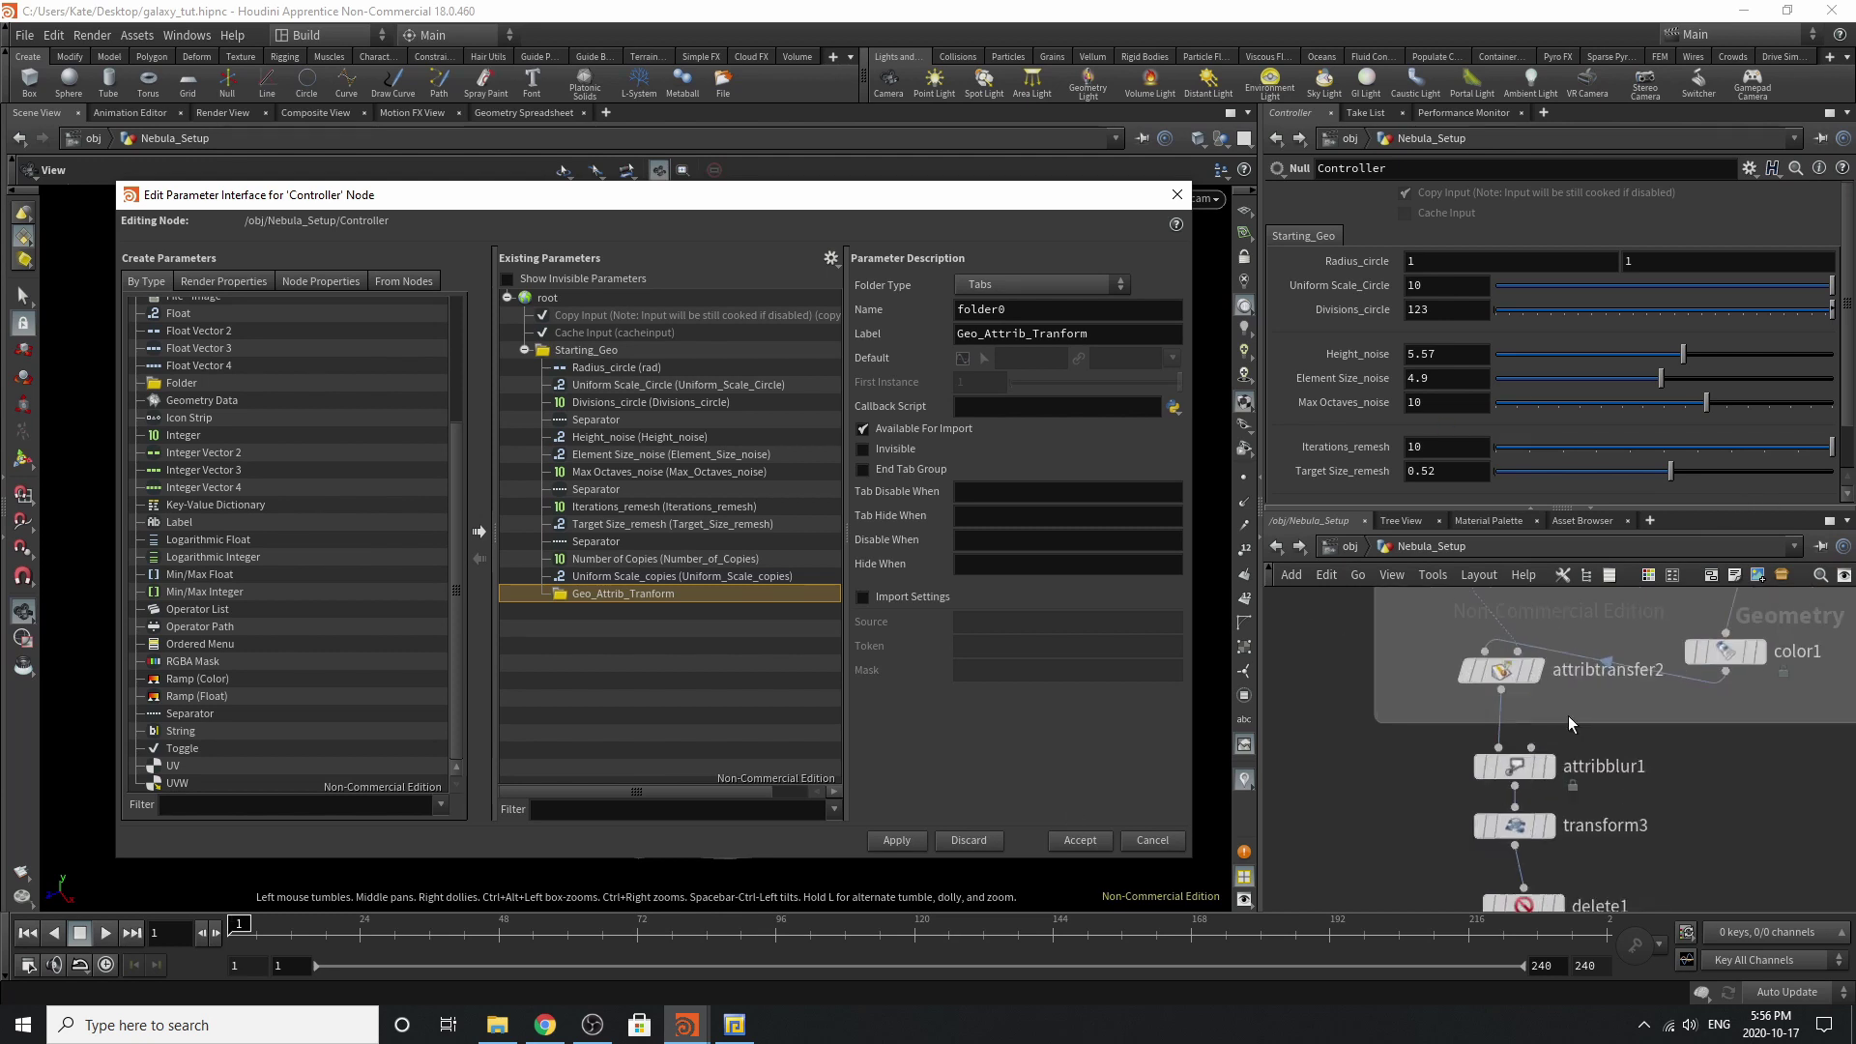
pyautogui.click(1499, 669)
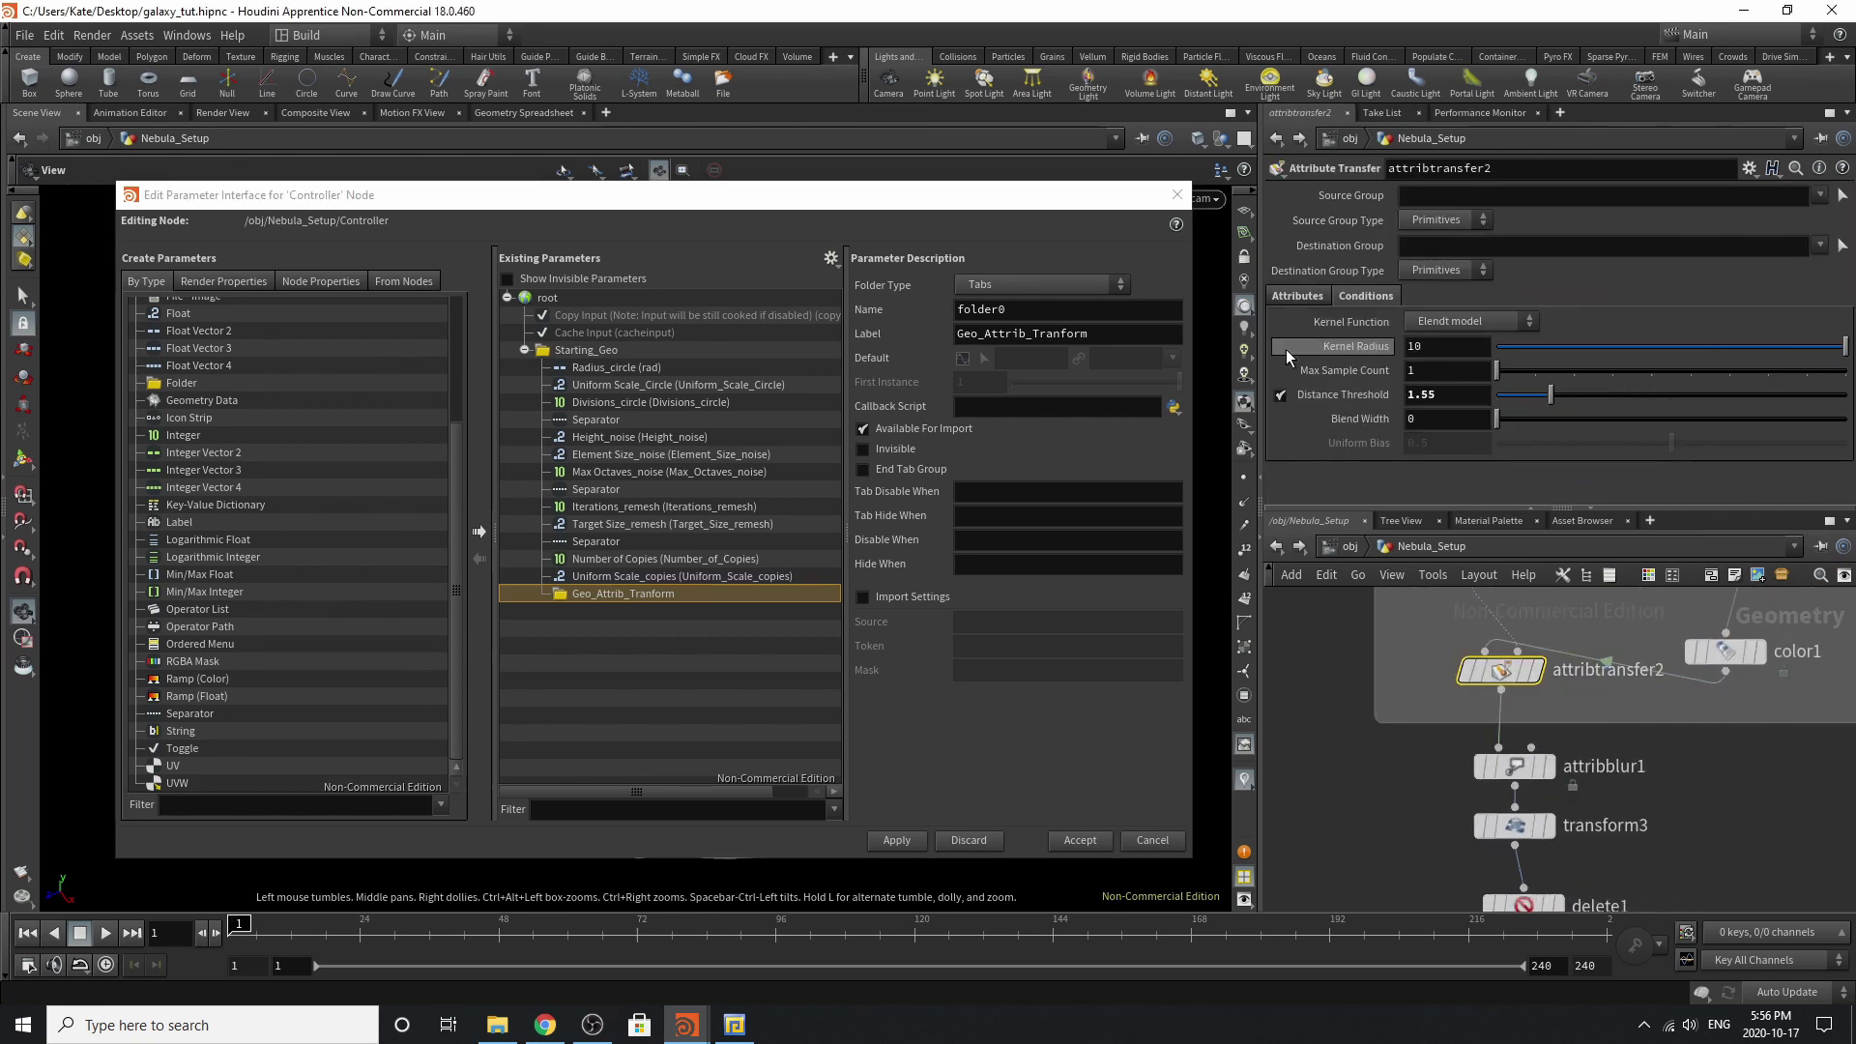
pyautogui.moveTo(896, 520); pyautogui.dragTo(642, 594)
pyautogui.click(829, 643)
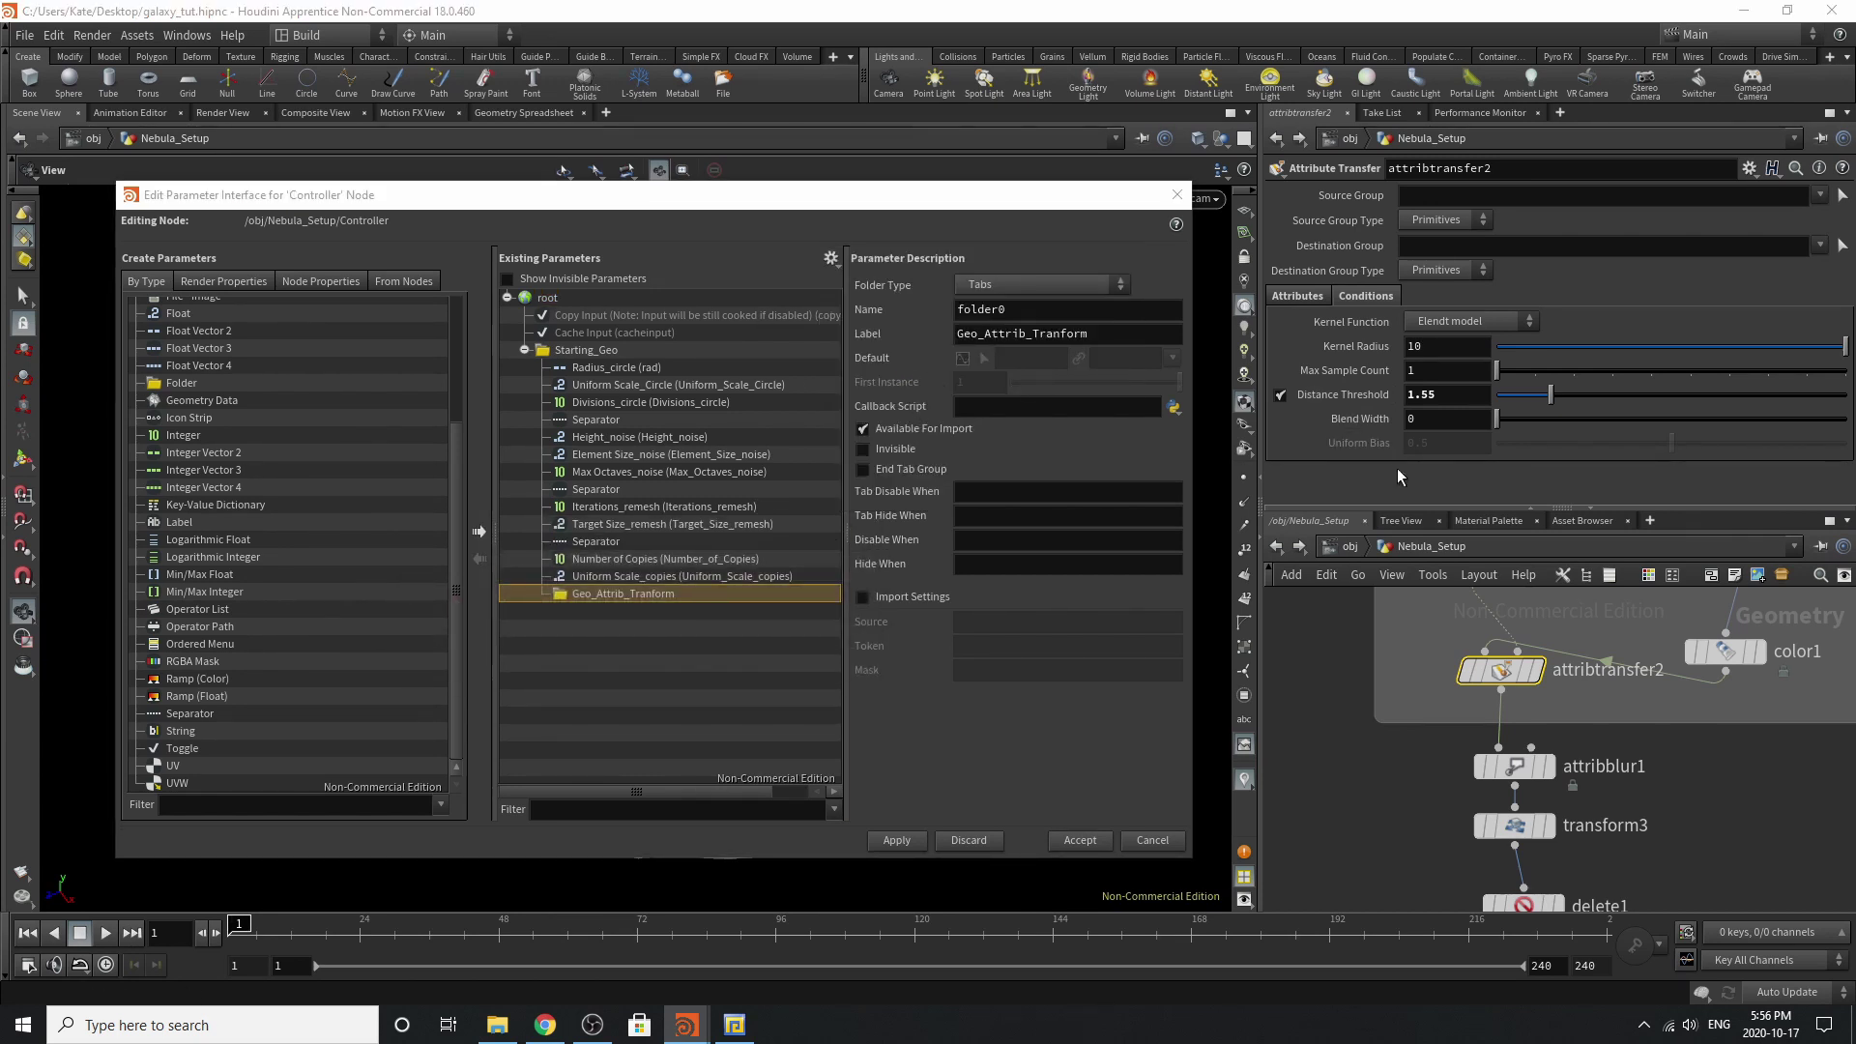
pyautogui.moveTo(1323, 396); pyautogui.dragTo(631, 592)
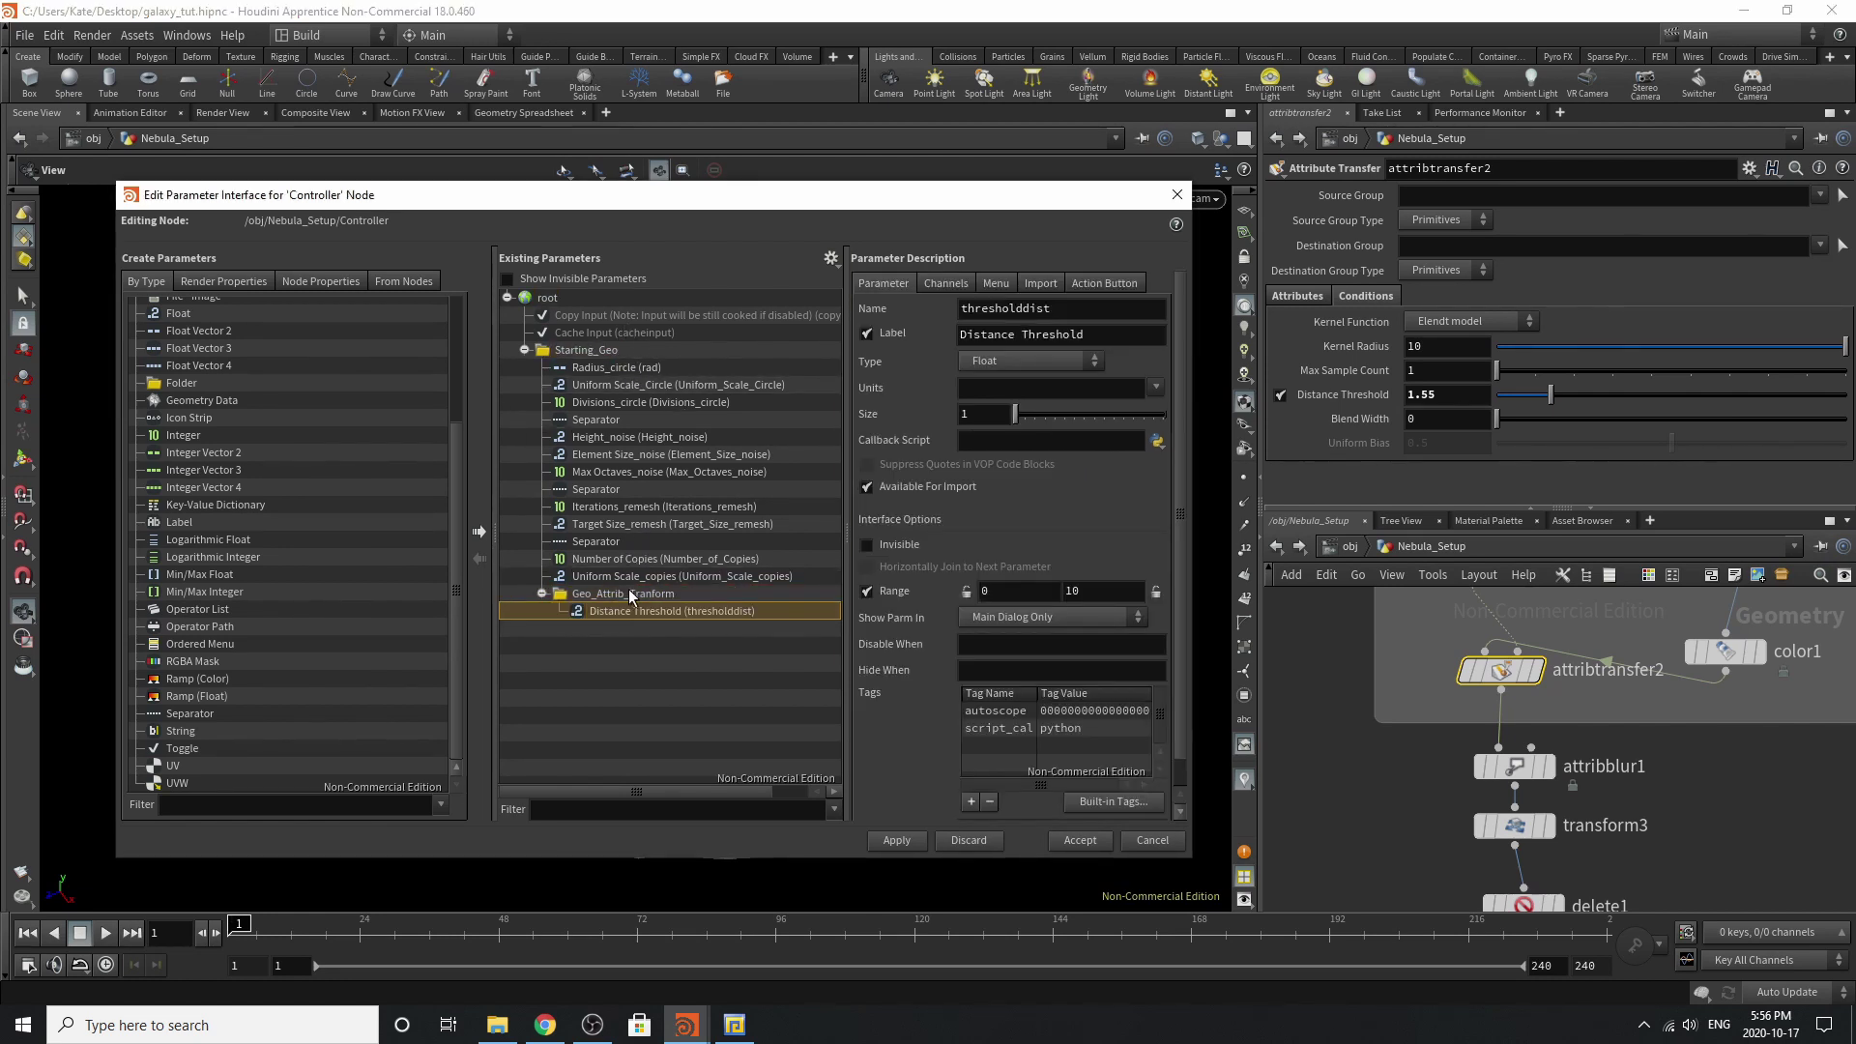
# Label the Controller's Distance Threshold parameter Distance Threshold_Attrib and name it Distance_Threshold_Attrib.
pyautogui.click(1094, 338)
pyautogui.write('_Attrib')
pyautogui.moveTo(1156, 337); pyautogui.dragTo(753, 334)
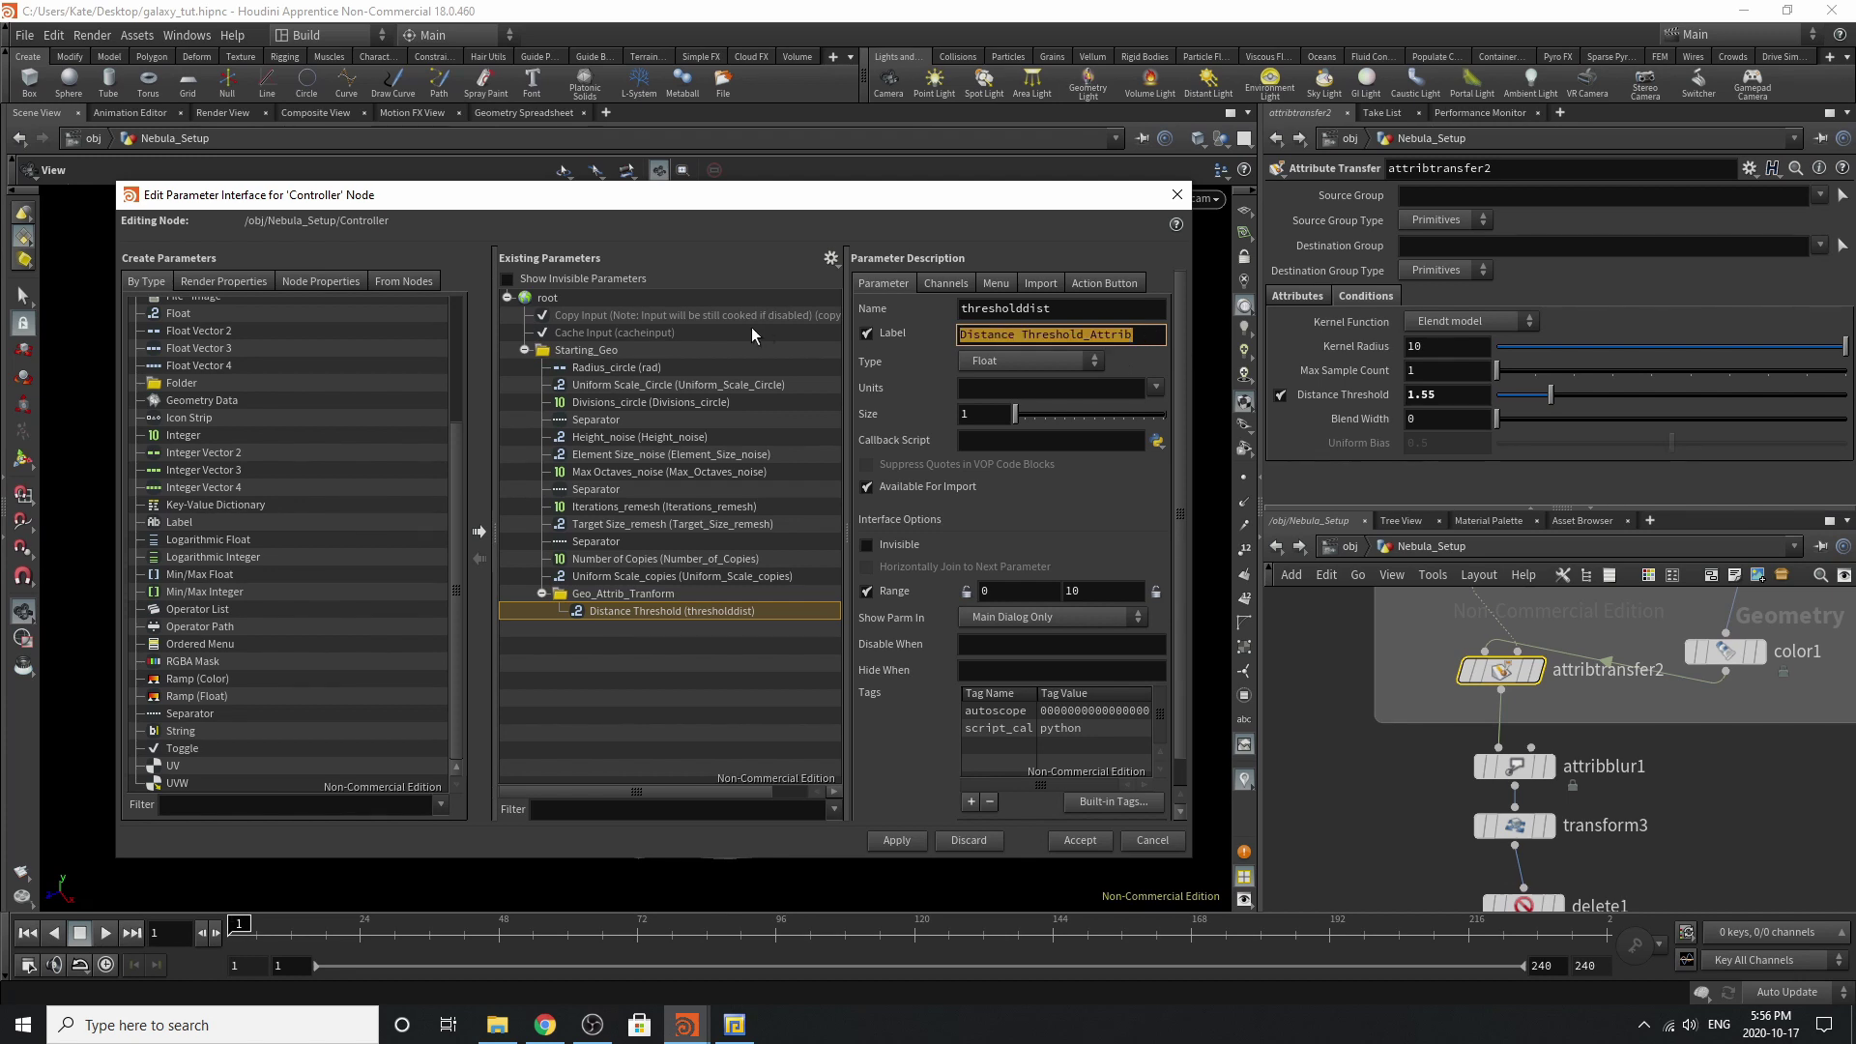
pyautogui.moveTo(1071, 308); pyautogui.dragTo(689, 301)
pyautogui.write('Distance_Threshold_Attrib')
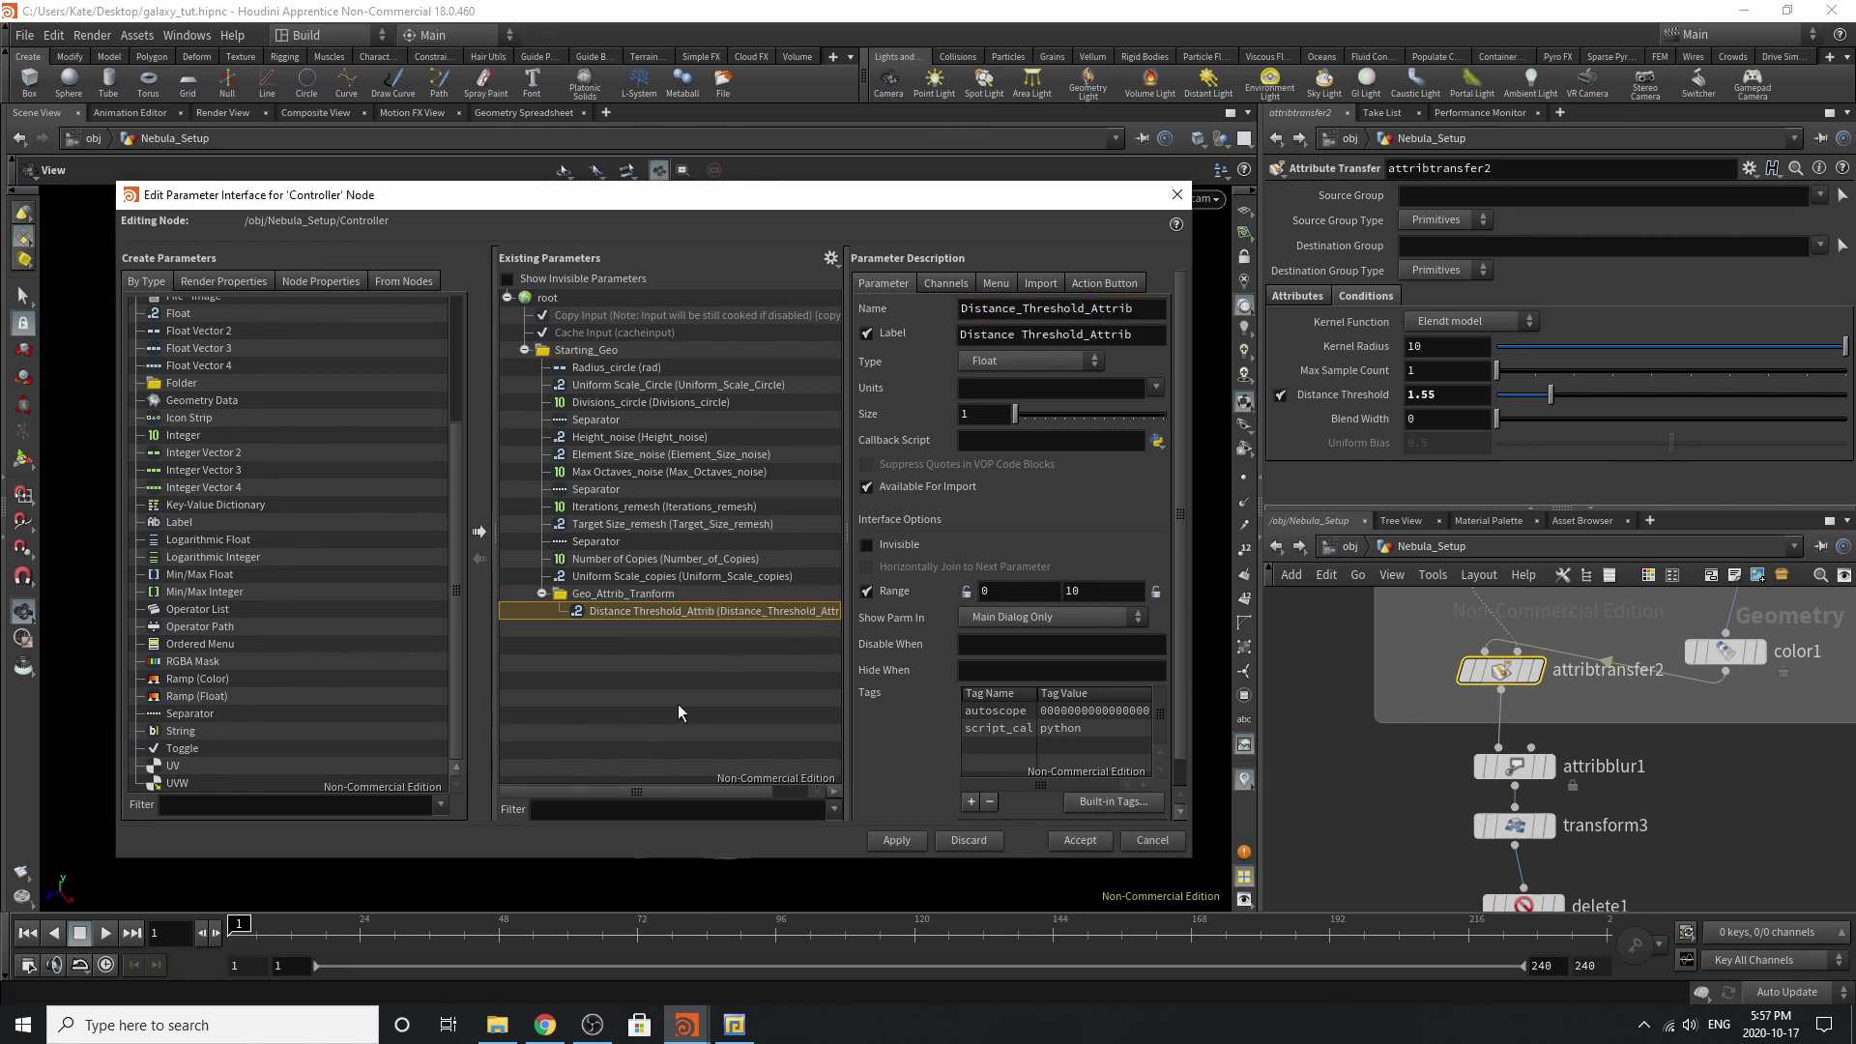
# Add attribblur1's Blurring Iterations parameter below Distance Threshold_Attrib in the Geo_Attrib_Tranform folder.
pyautogui.moveTo(1498, 822); pyautogui.dragTo(1436, 731, button='middle')
pyautogui.click(1443, 680)
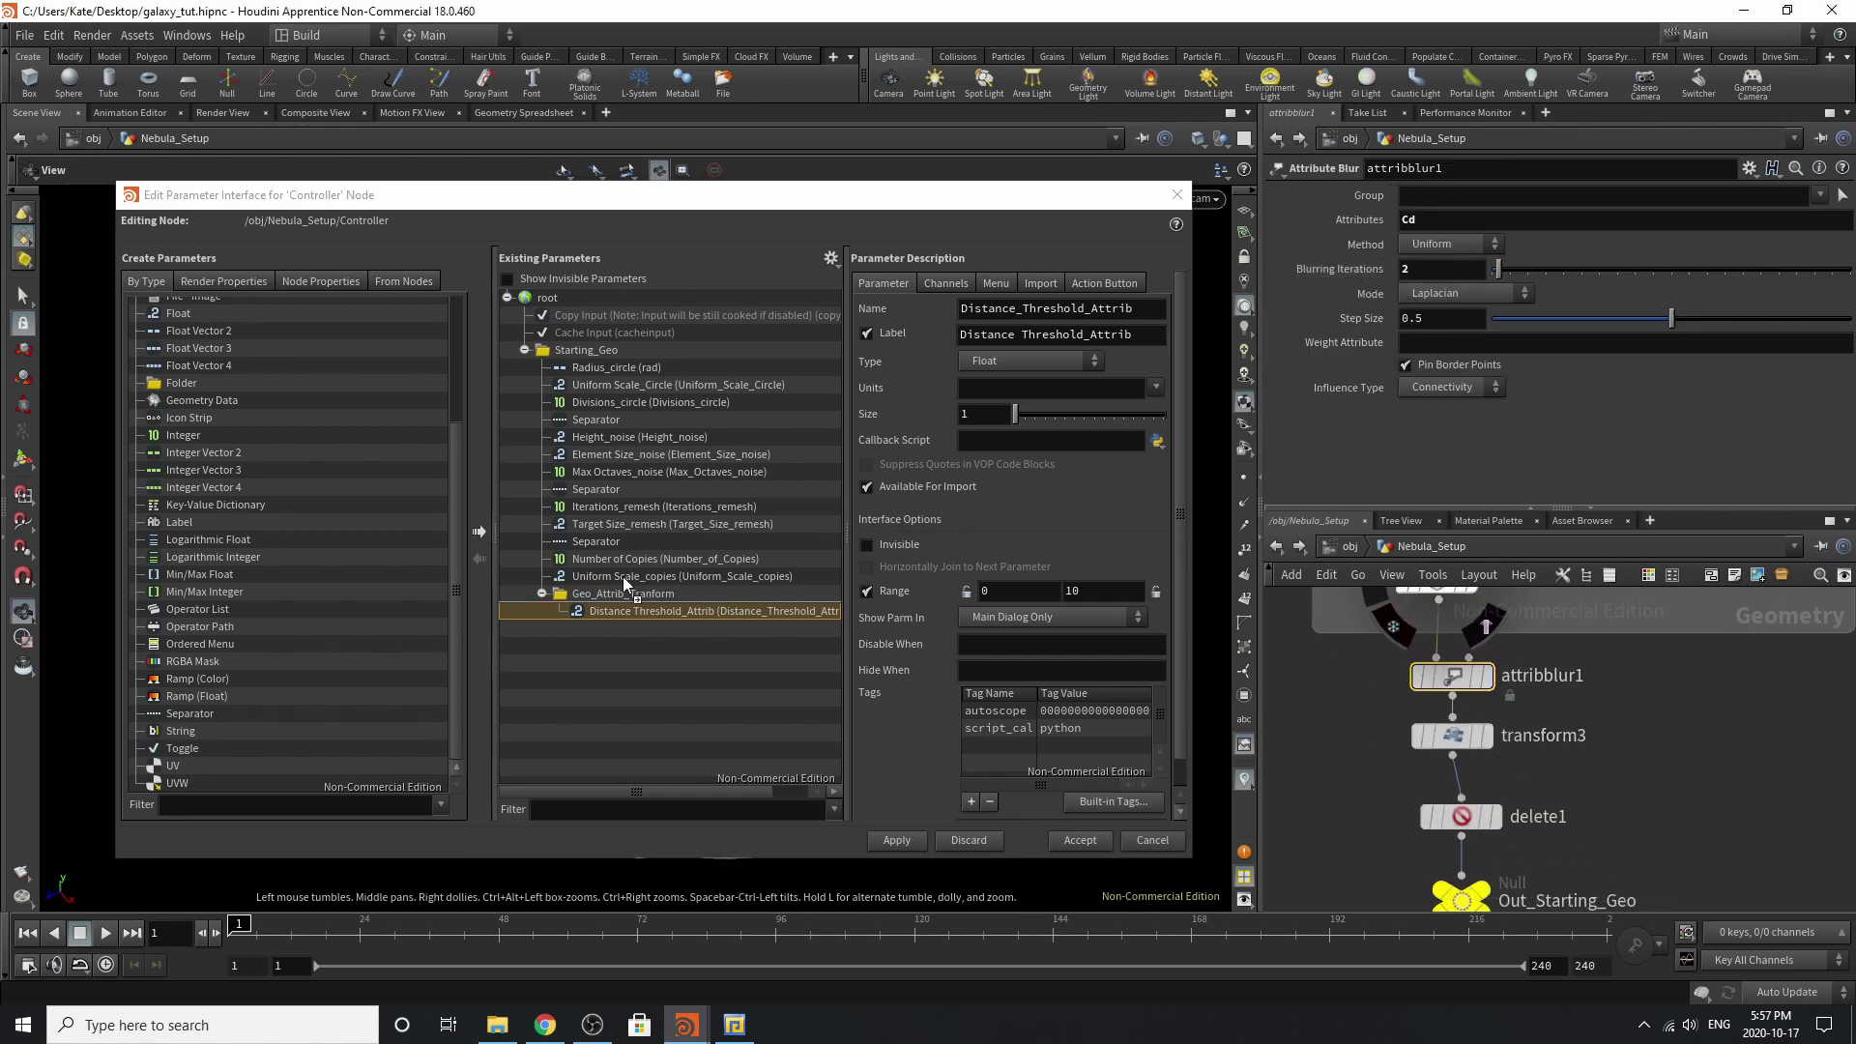
pyautogui.moveTo(623, 578); pyautogui.dragTo(657, 599)
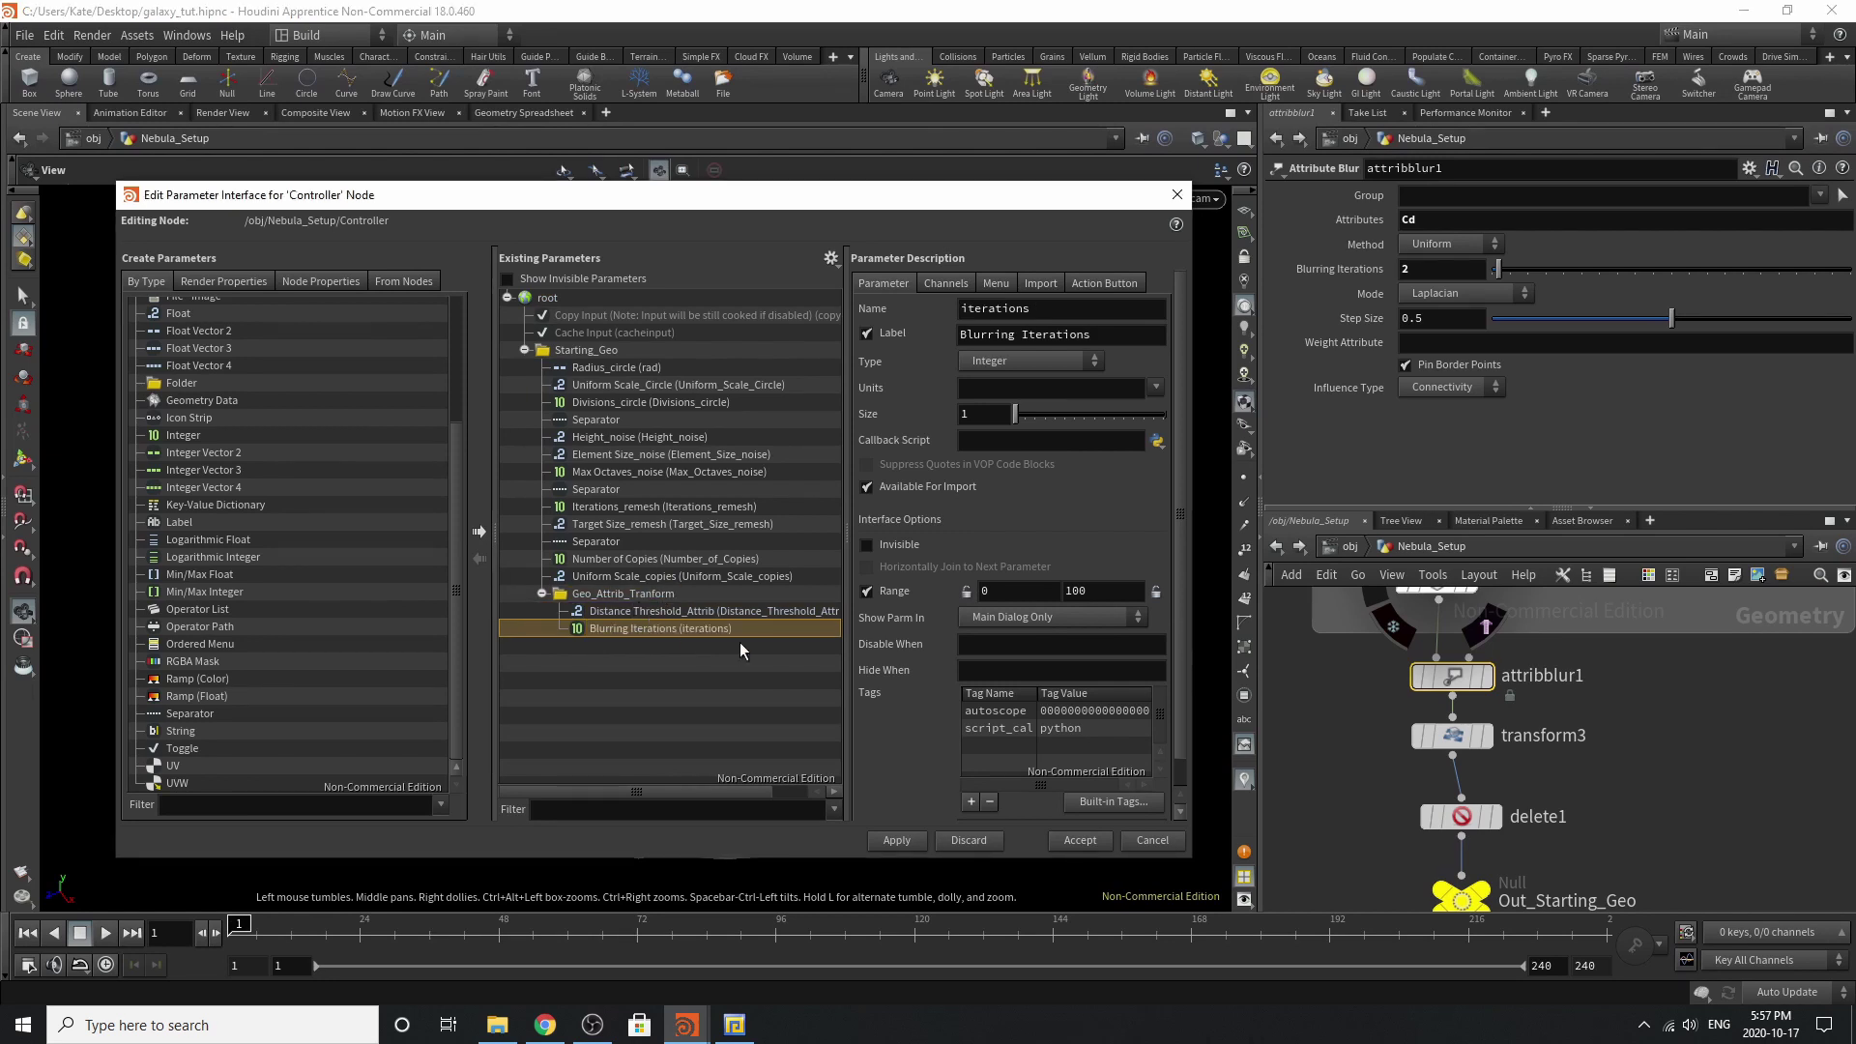
# Name the Controller's Blurring Iterations parameter Blurring_Iterations.
pyautogui.tripleClick(1116, 333)
pyautogui.hotkey('ctrl', 'c')
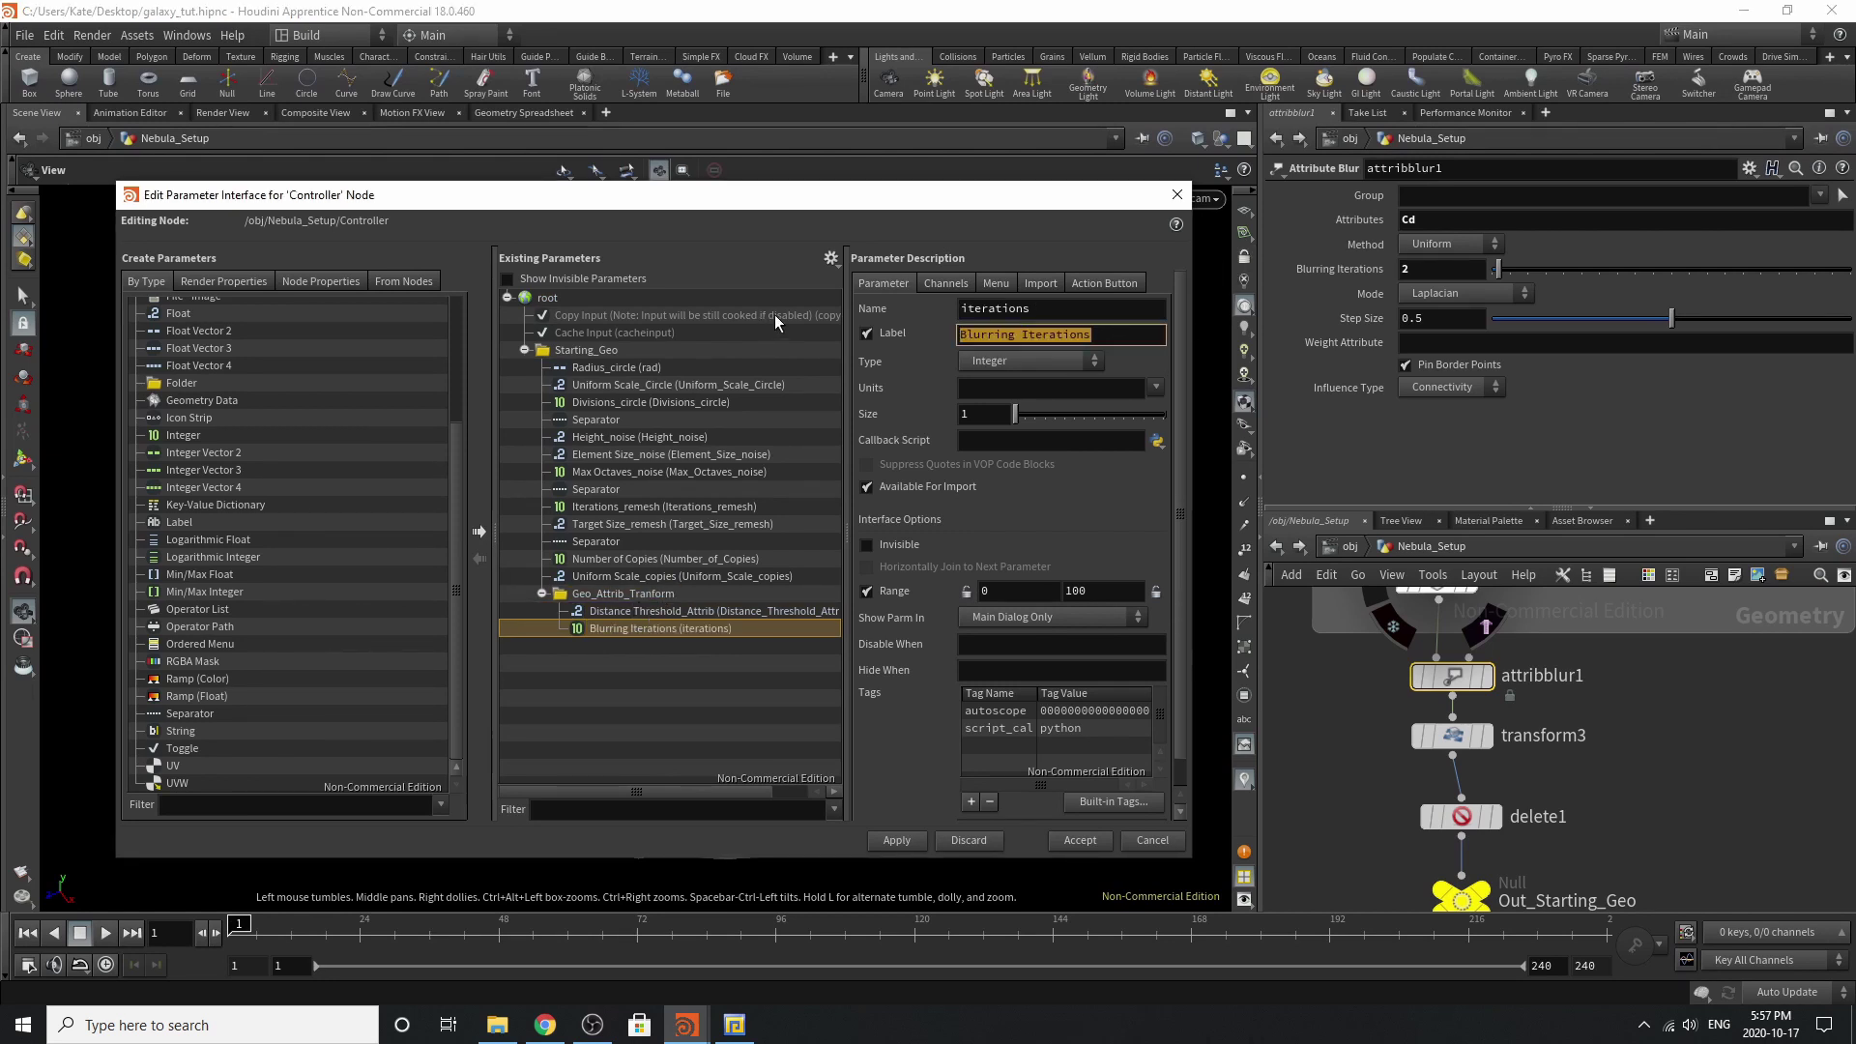
pyautogui.moveTo(1040, 309); pyautogui.dragTo(824, 611)
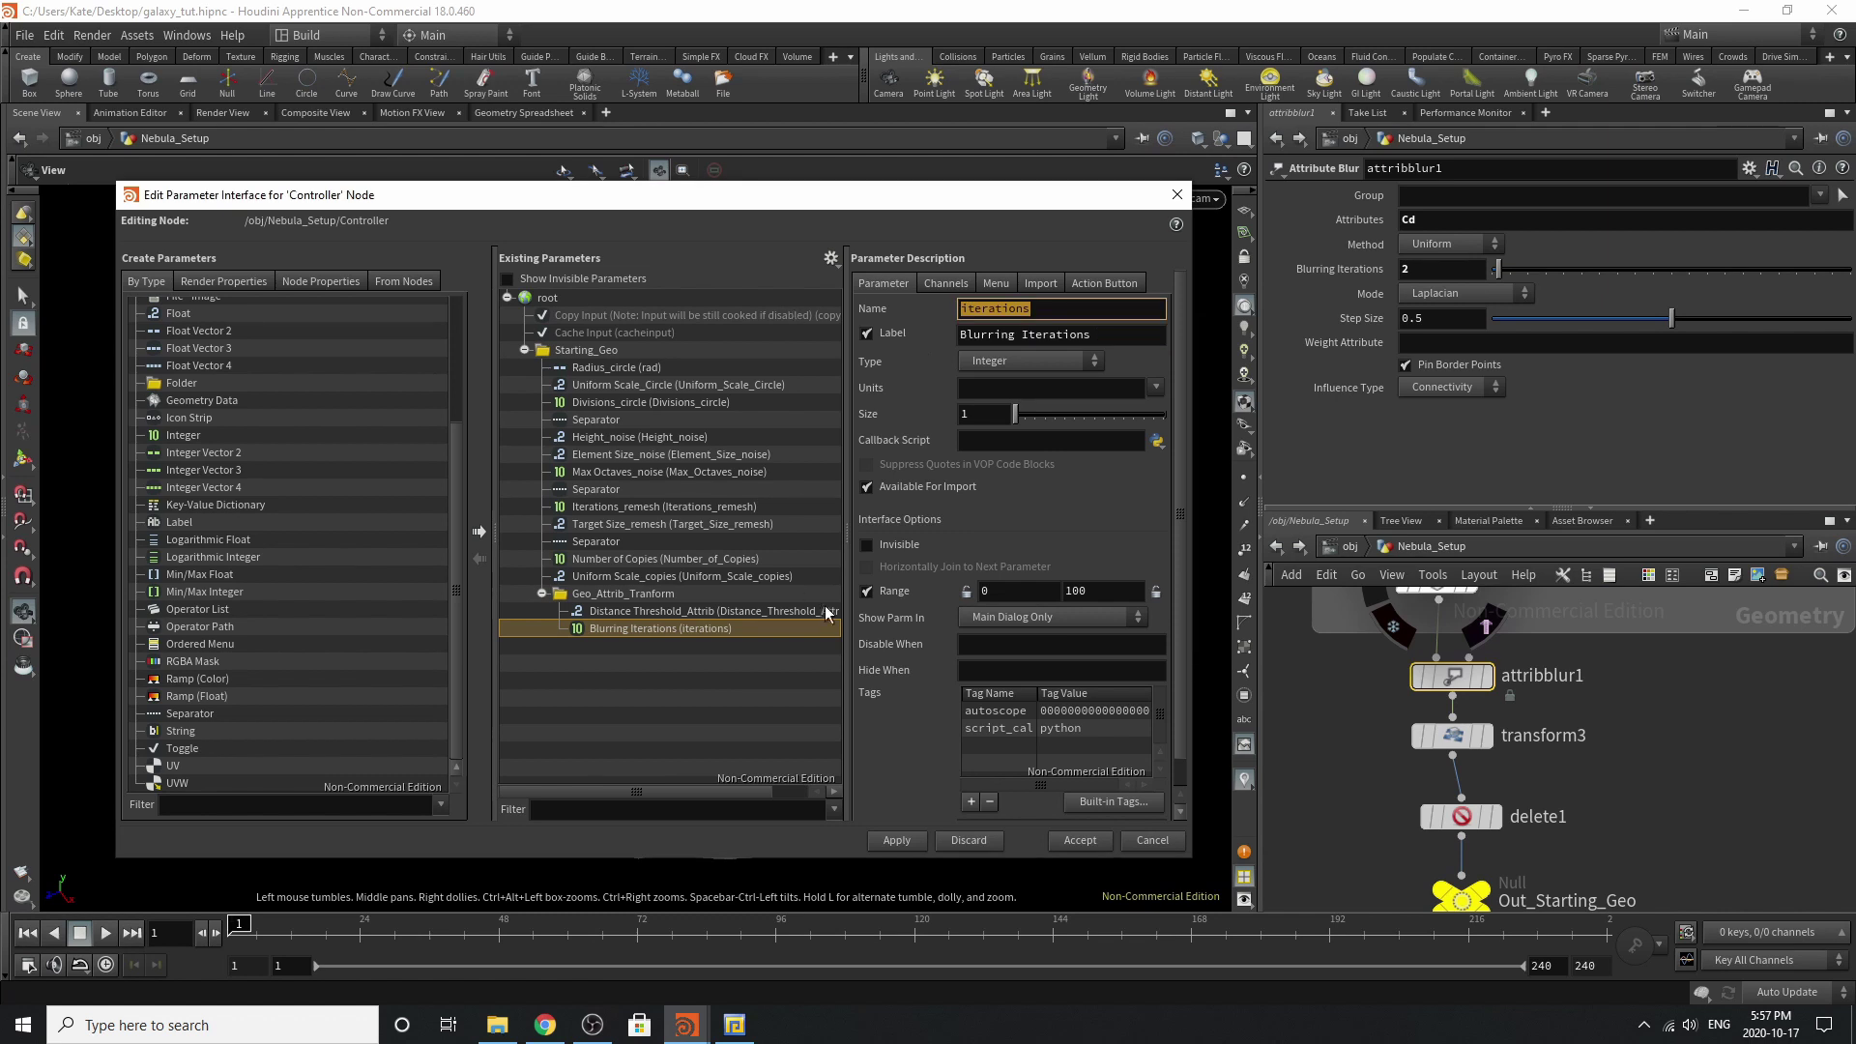
pyautogui.hotkey('ctrl', 'v')
pyautogui.click(929, 728)
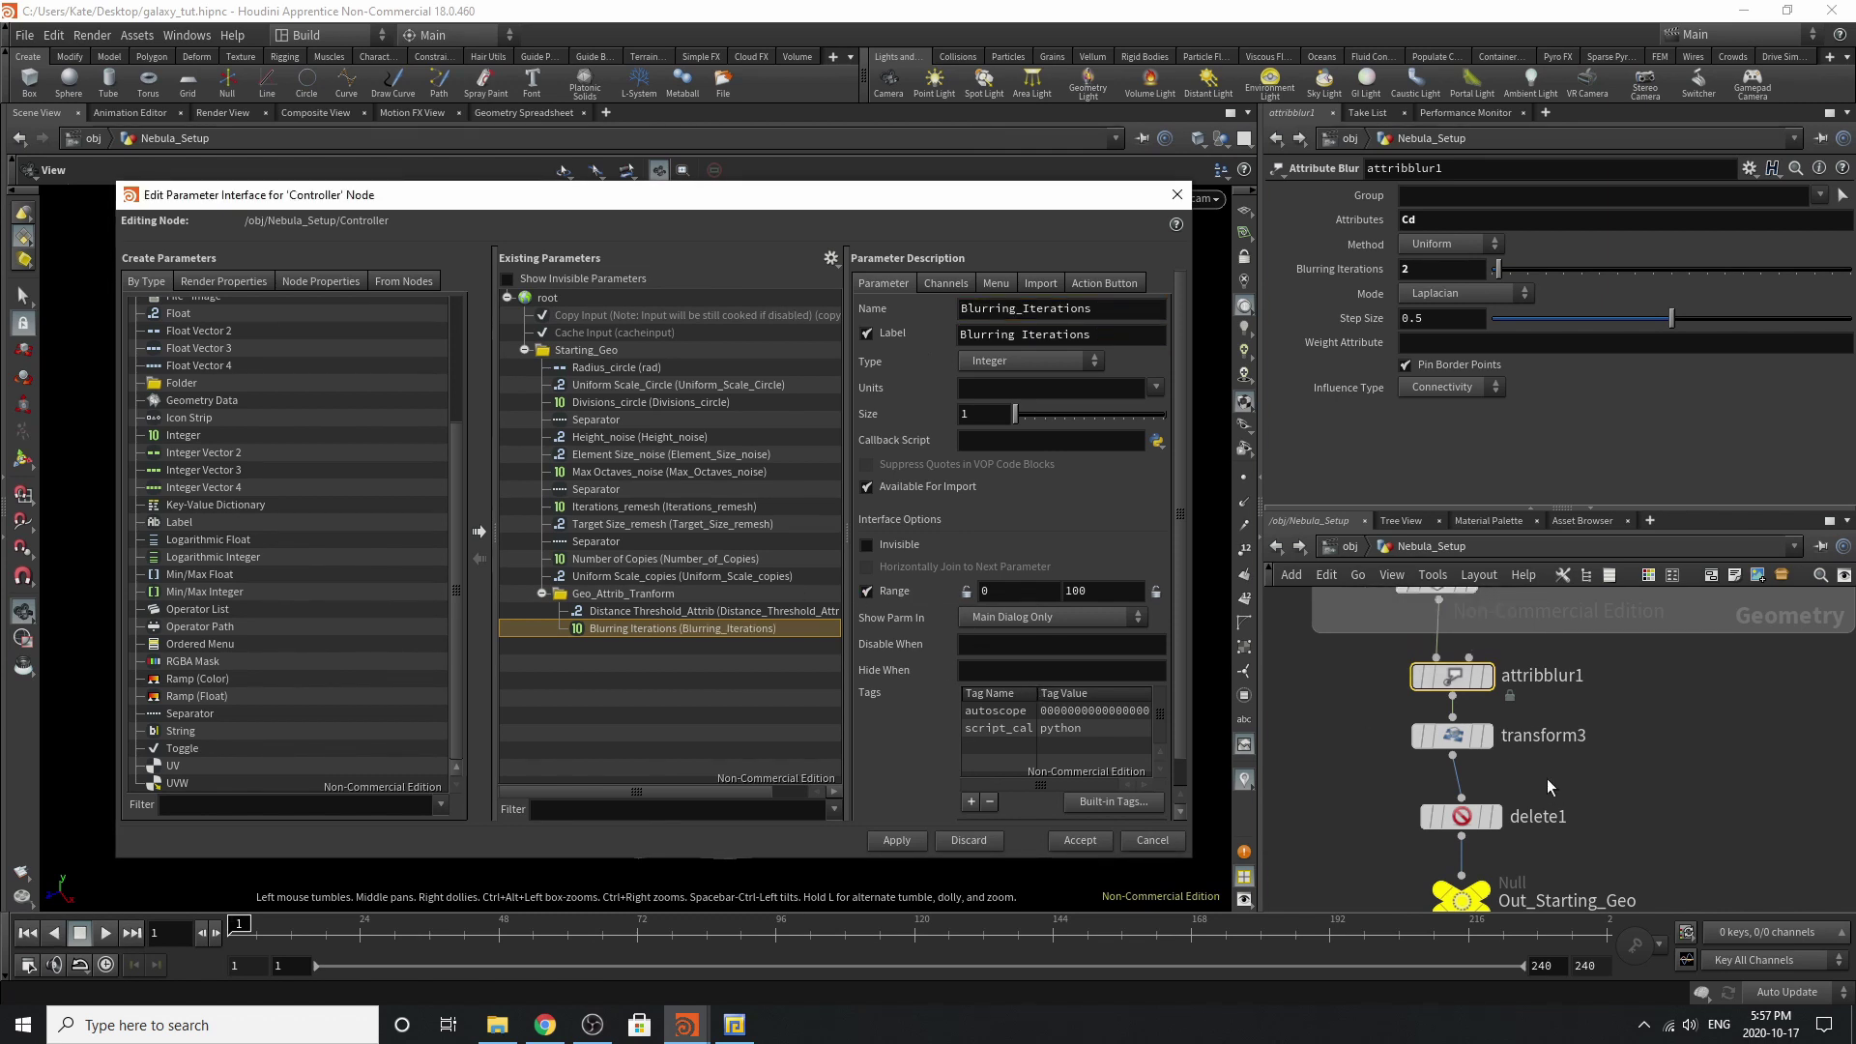
# Add transform3's Uniform Scale parameter to the Geo_Attrib_Tranform folder, using Transform_Scale as both its label and name.
pyautogui.click(1454, 734)
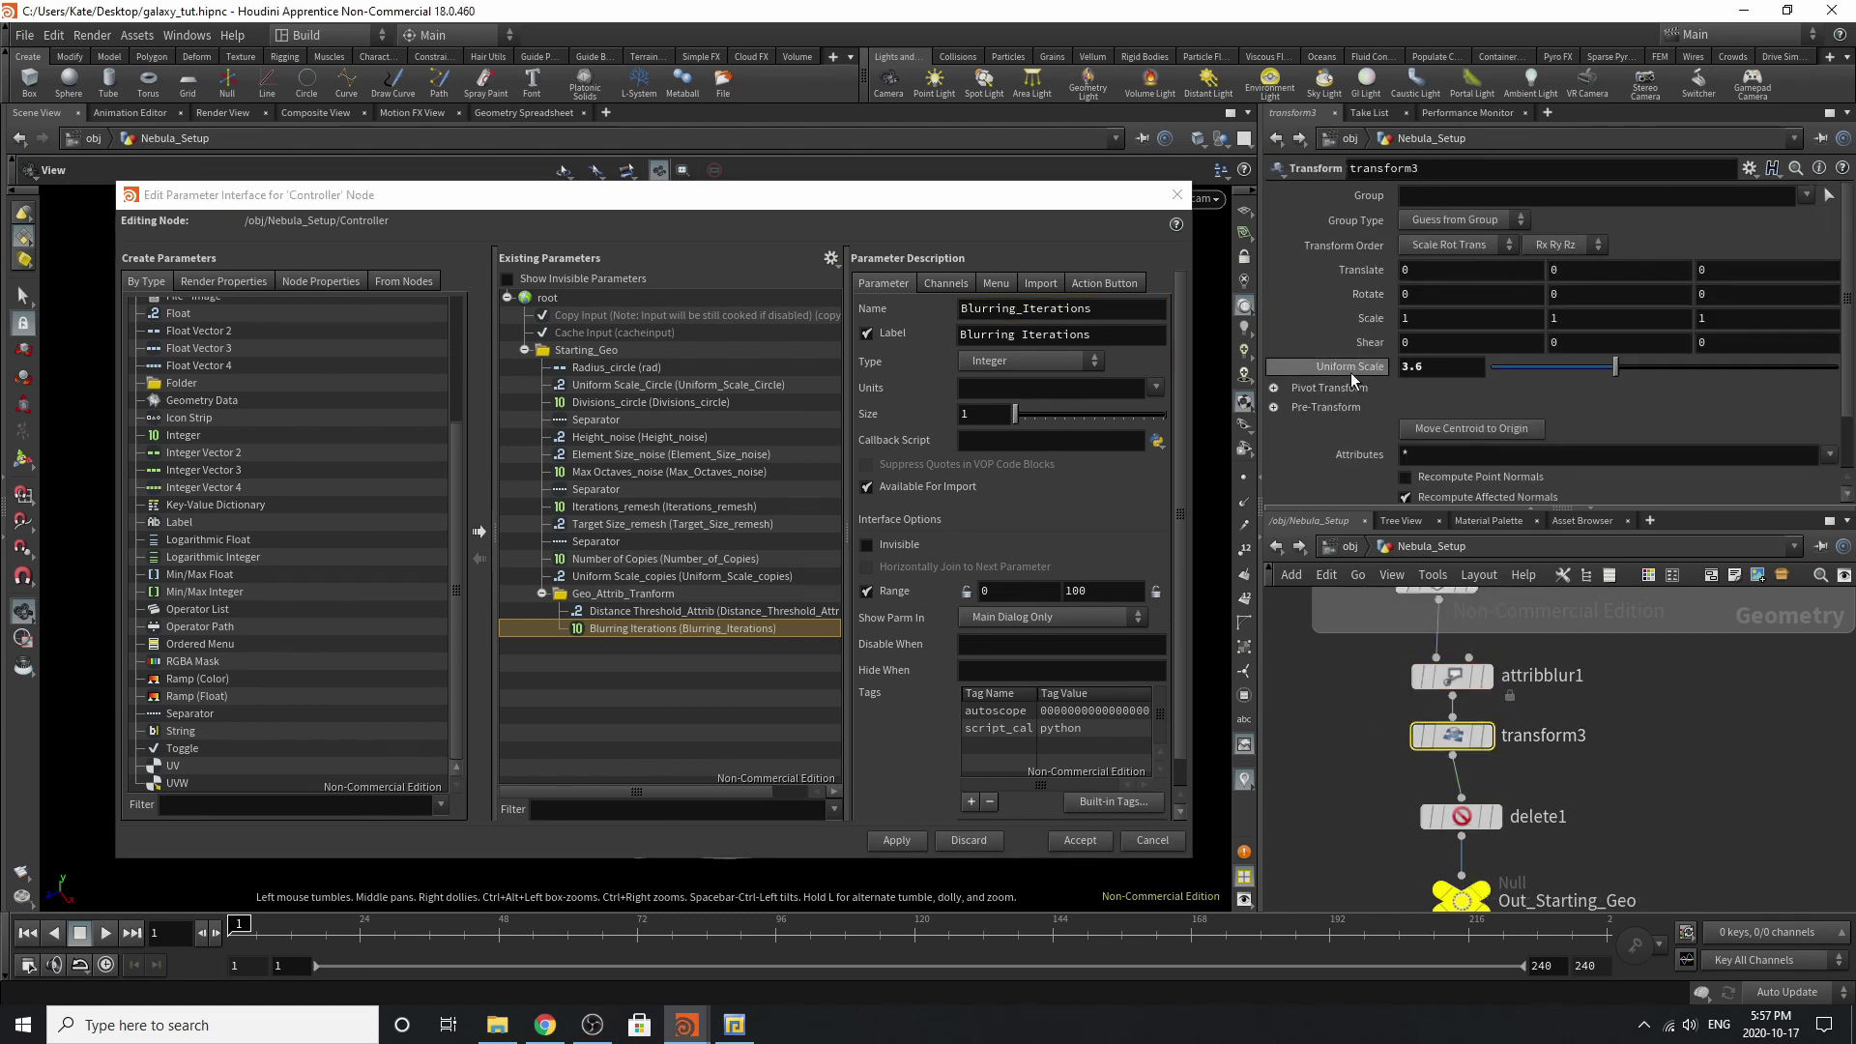
pyautogui.moveTo(619, 578); pyautogui.dragTo(643, 594)
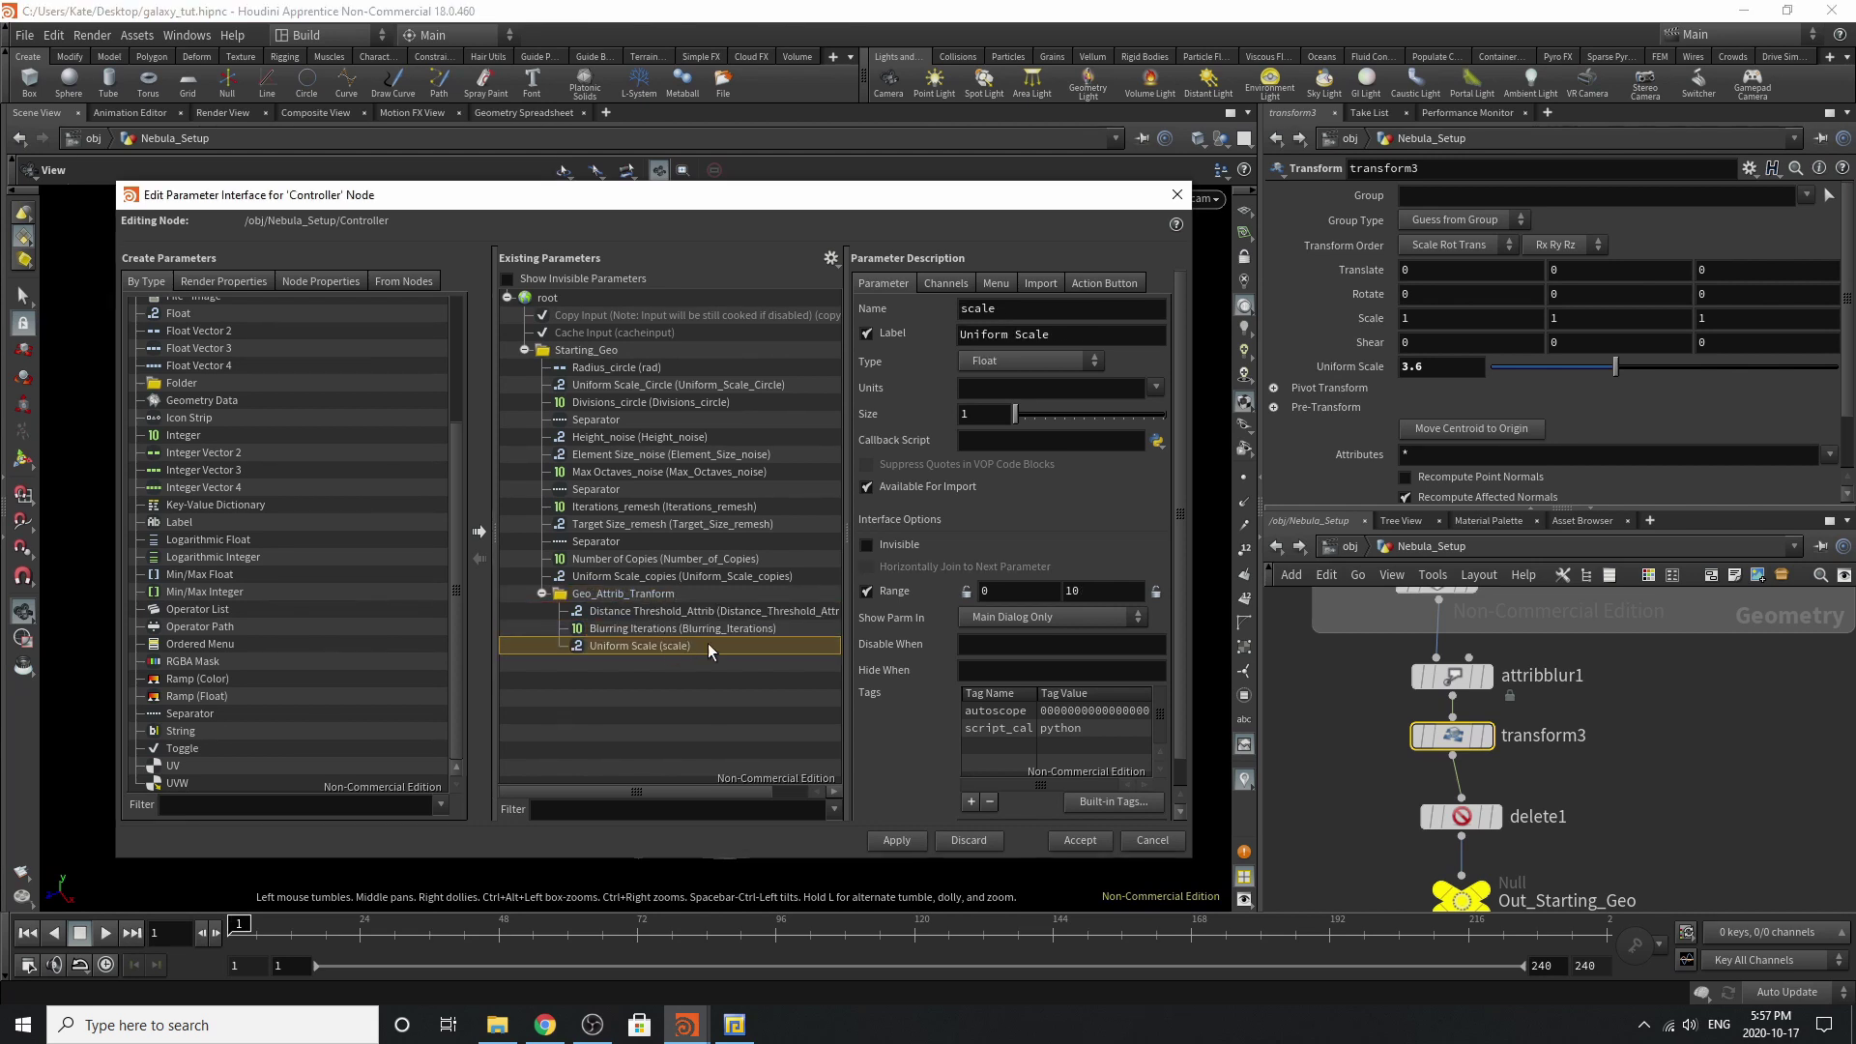
pyautogui.click(1150, 342)
pyautogui.write('T')
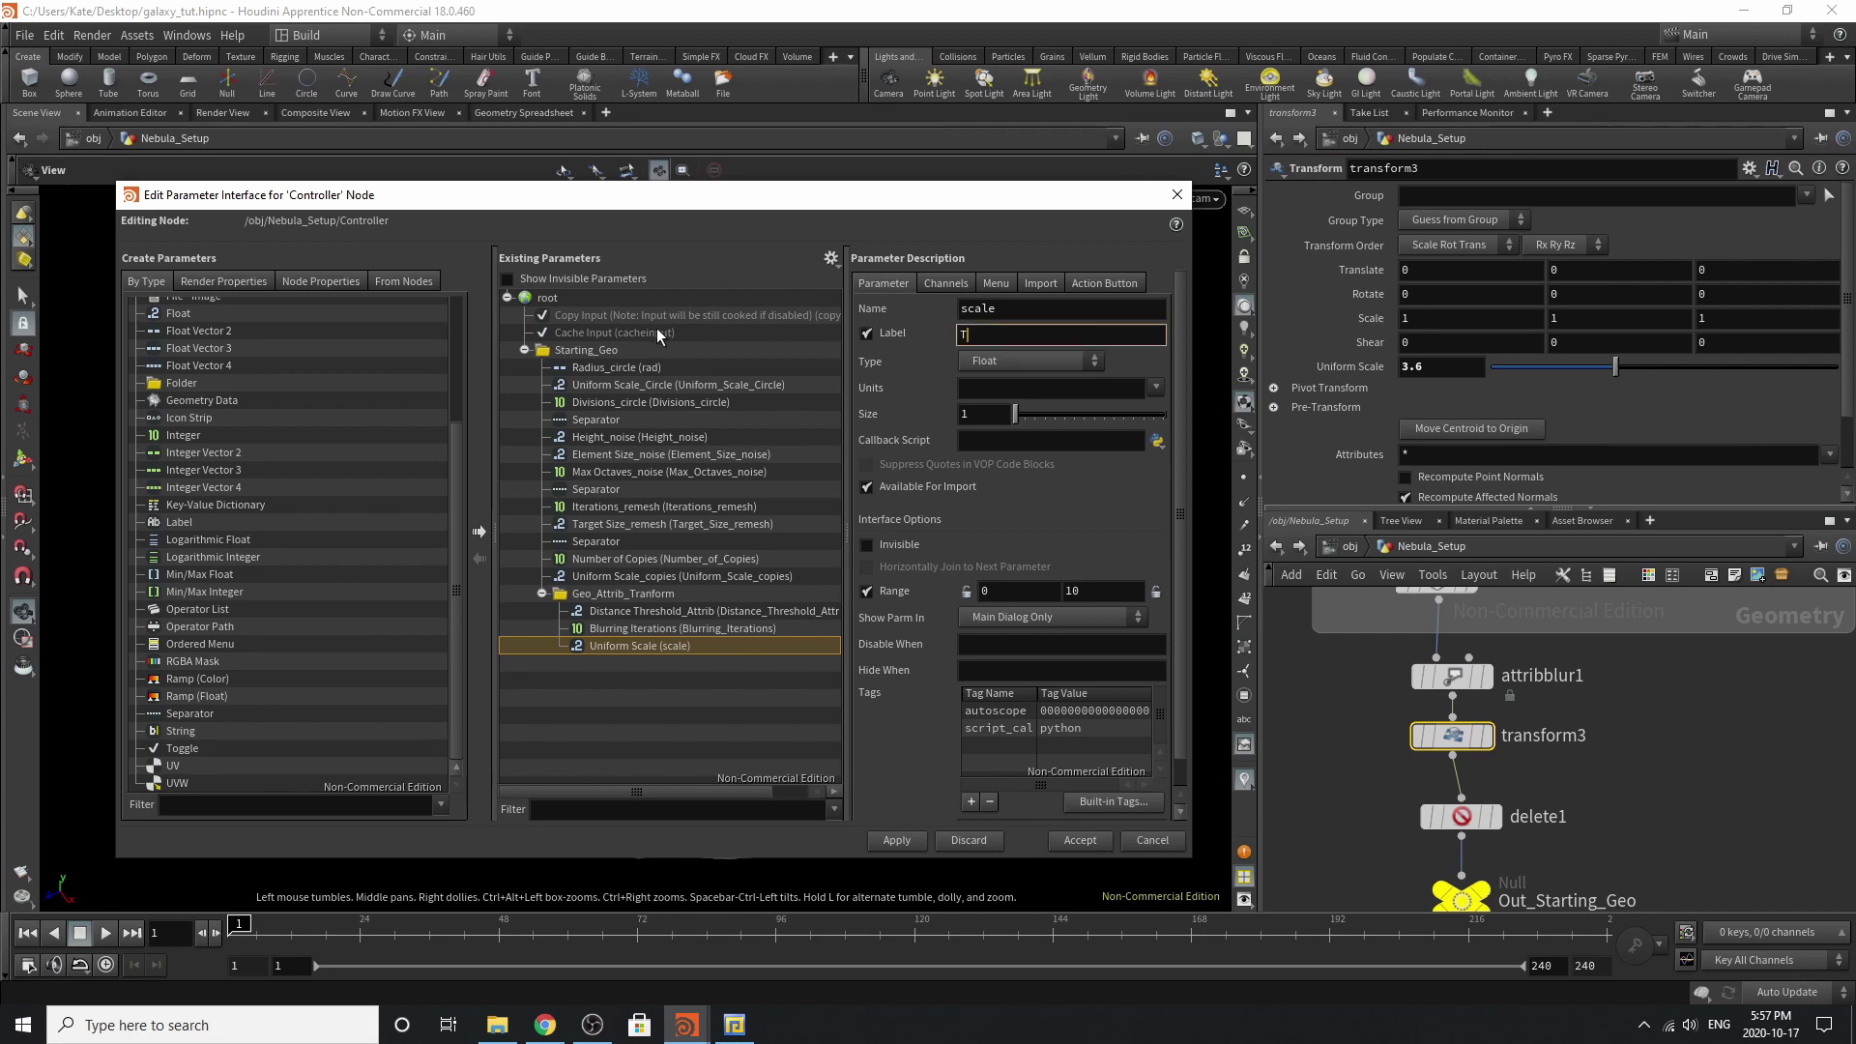
pyautogui.write('ransform_Scale')
pyautogui.press('Return')
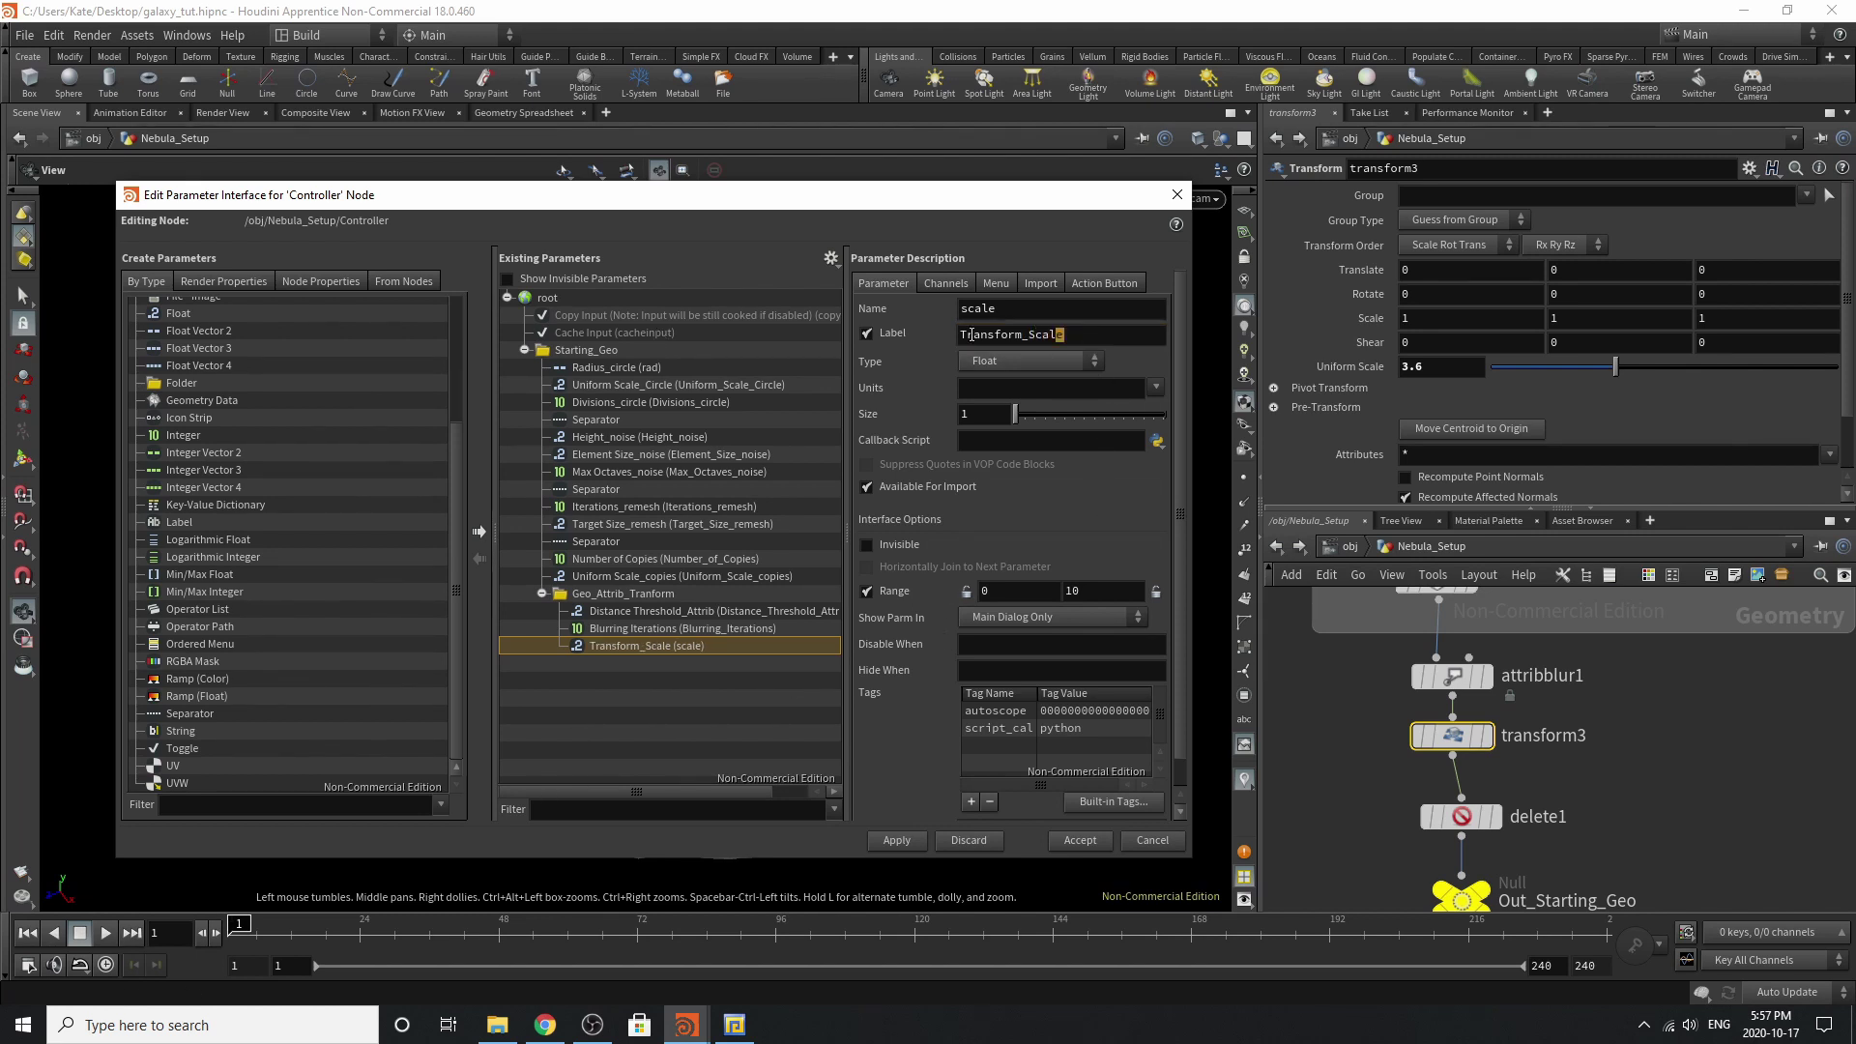
pyautogui.doubleClick(971, 335)
pyautogui.hotkey('ctrl', 'c')
pyautogui.moveTo(1013, 310); pyautogui.dragTo(661, 292)
pyautogui.hotkey('ctrl', 'v')
pyautogui.click(860, 732)
# Add delete1's Filter Expression parameter to the Geo_Attrib_Tranform folder, using Delete_Amount as both its label and name.
pyautogui.click(1461, 818)
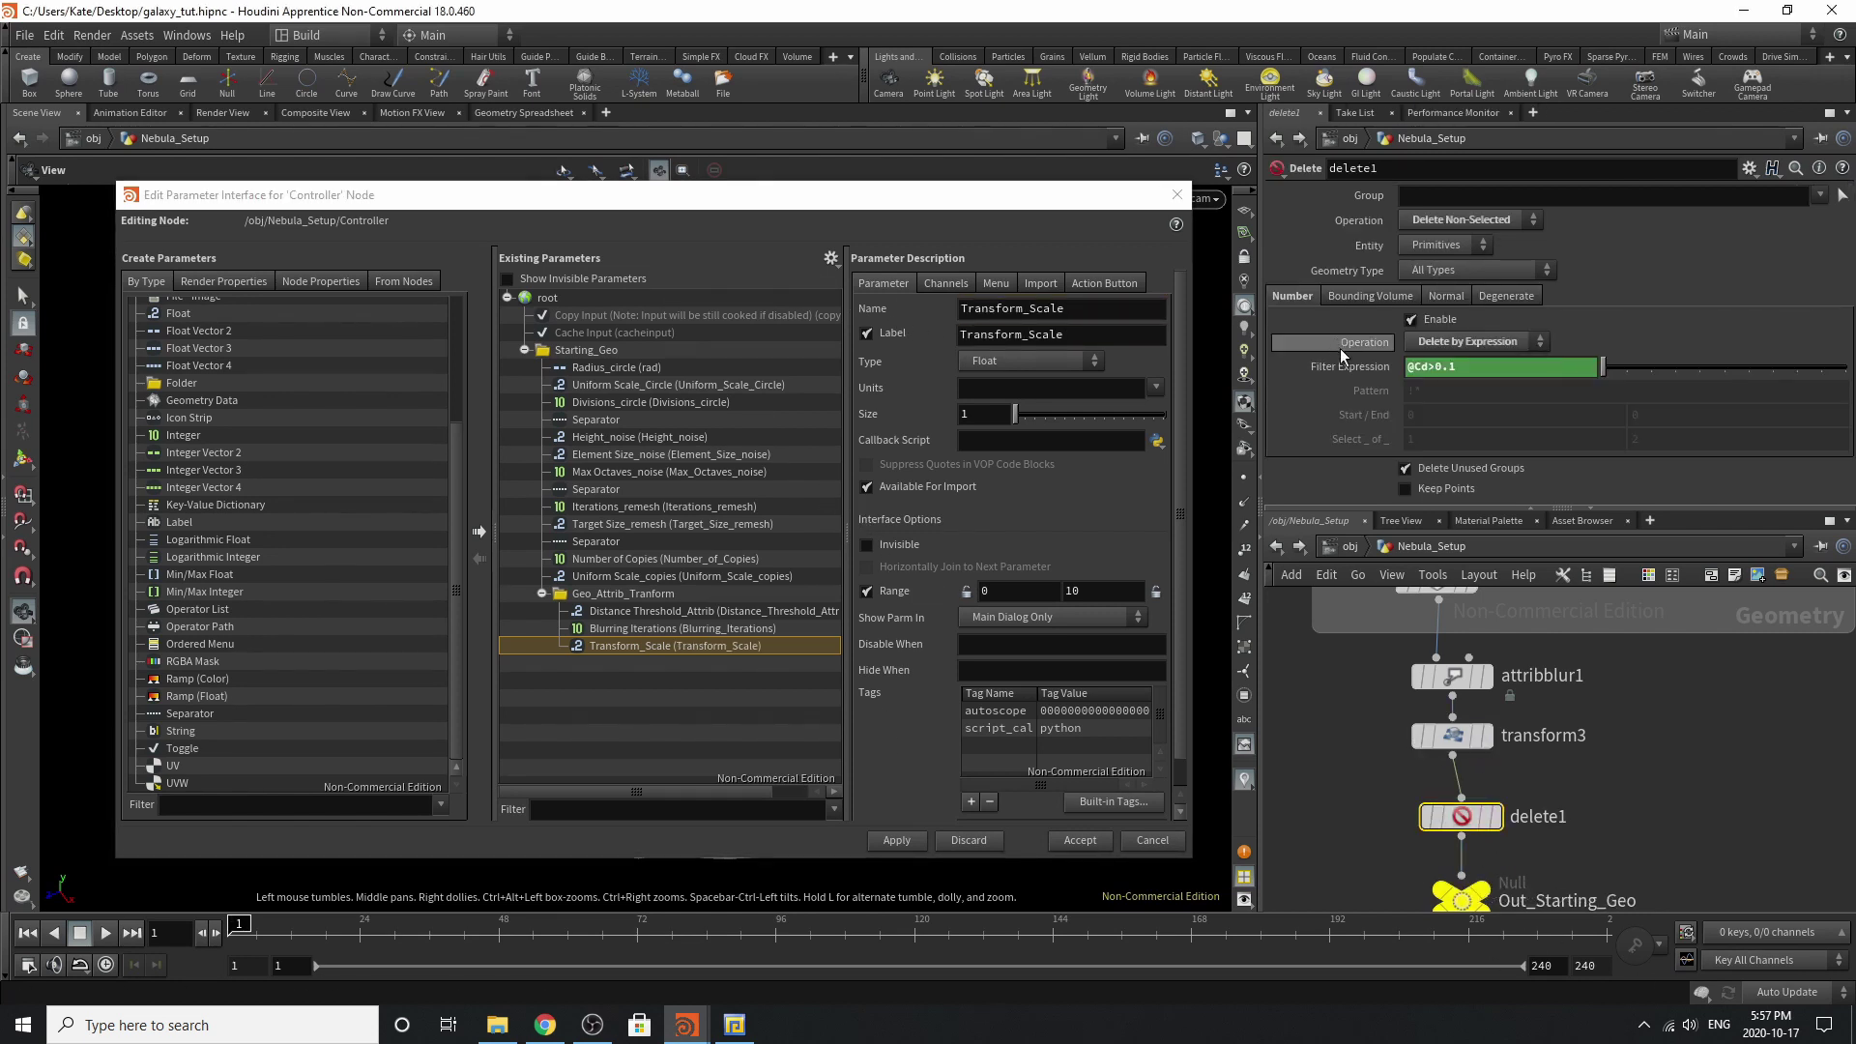
pyautogui.moveTo(1342, 368)
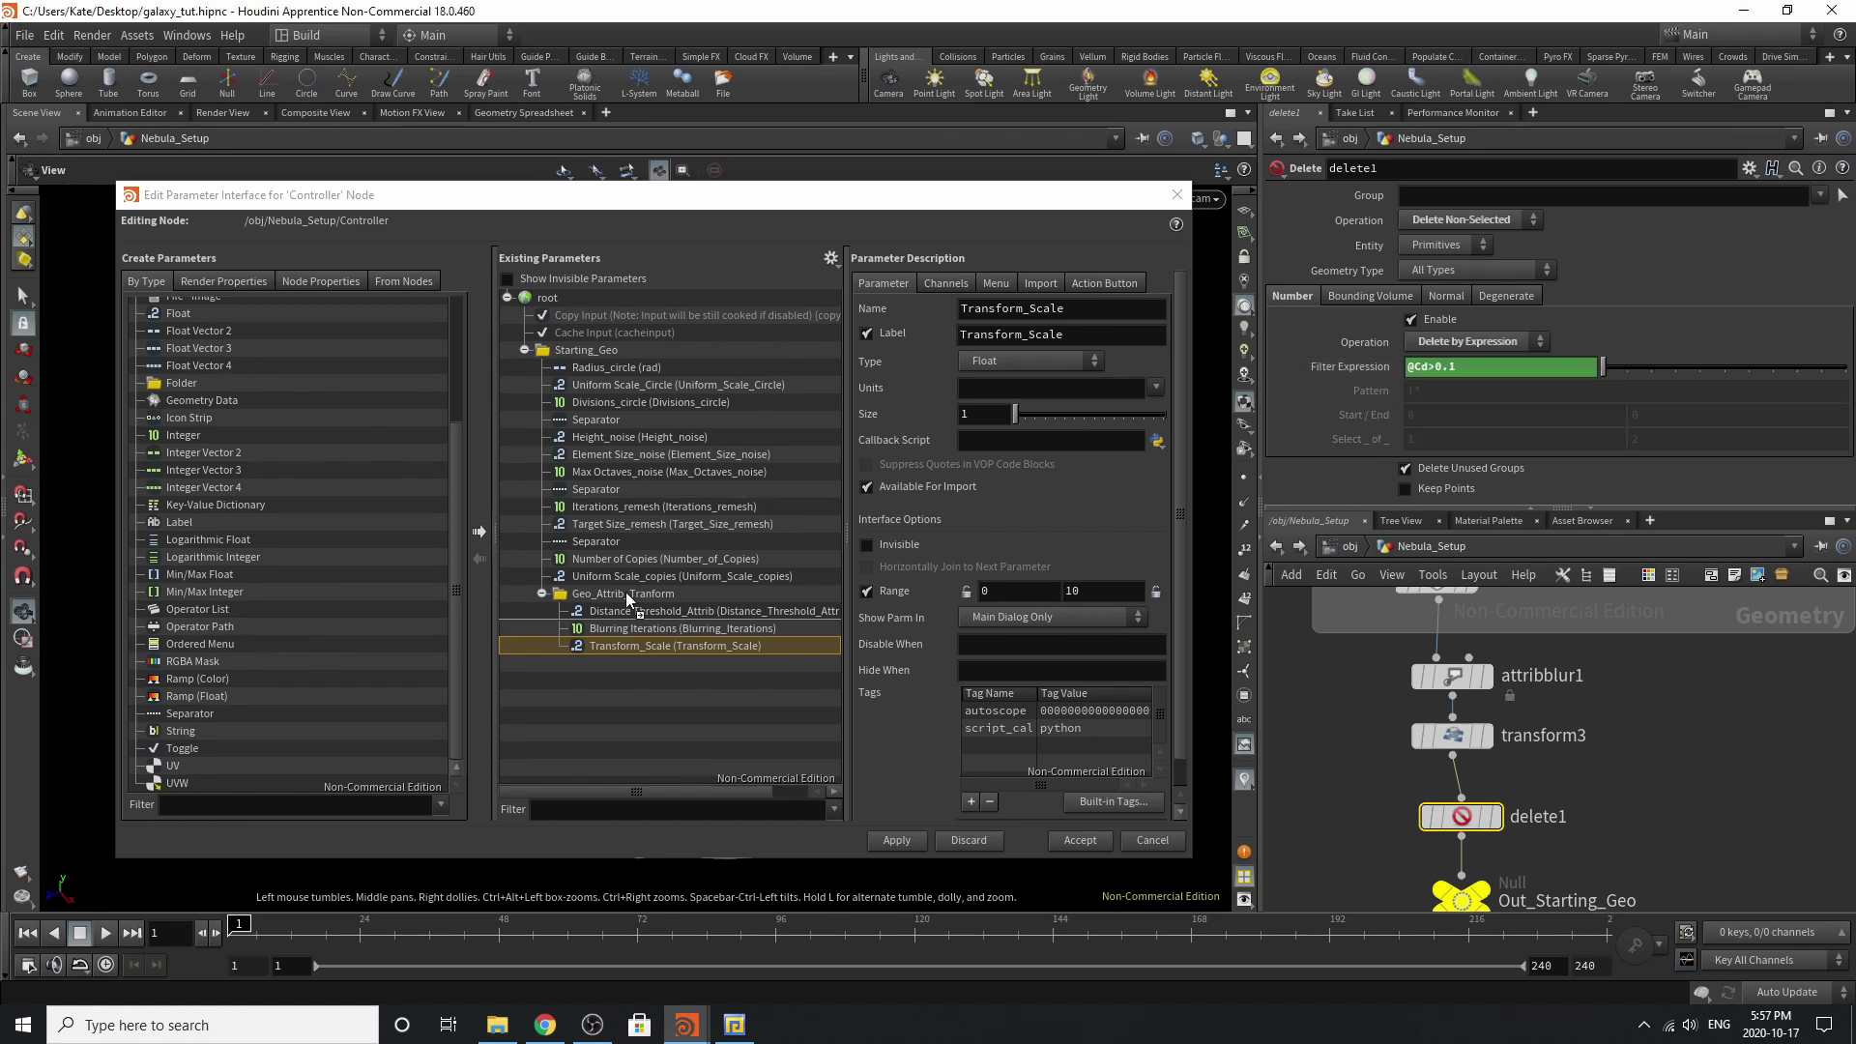
pyautogui.moveTo(661, 577); pyautogui.dragTo(680, 565)
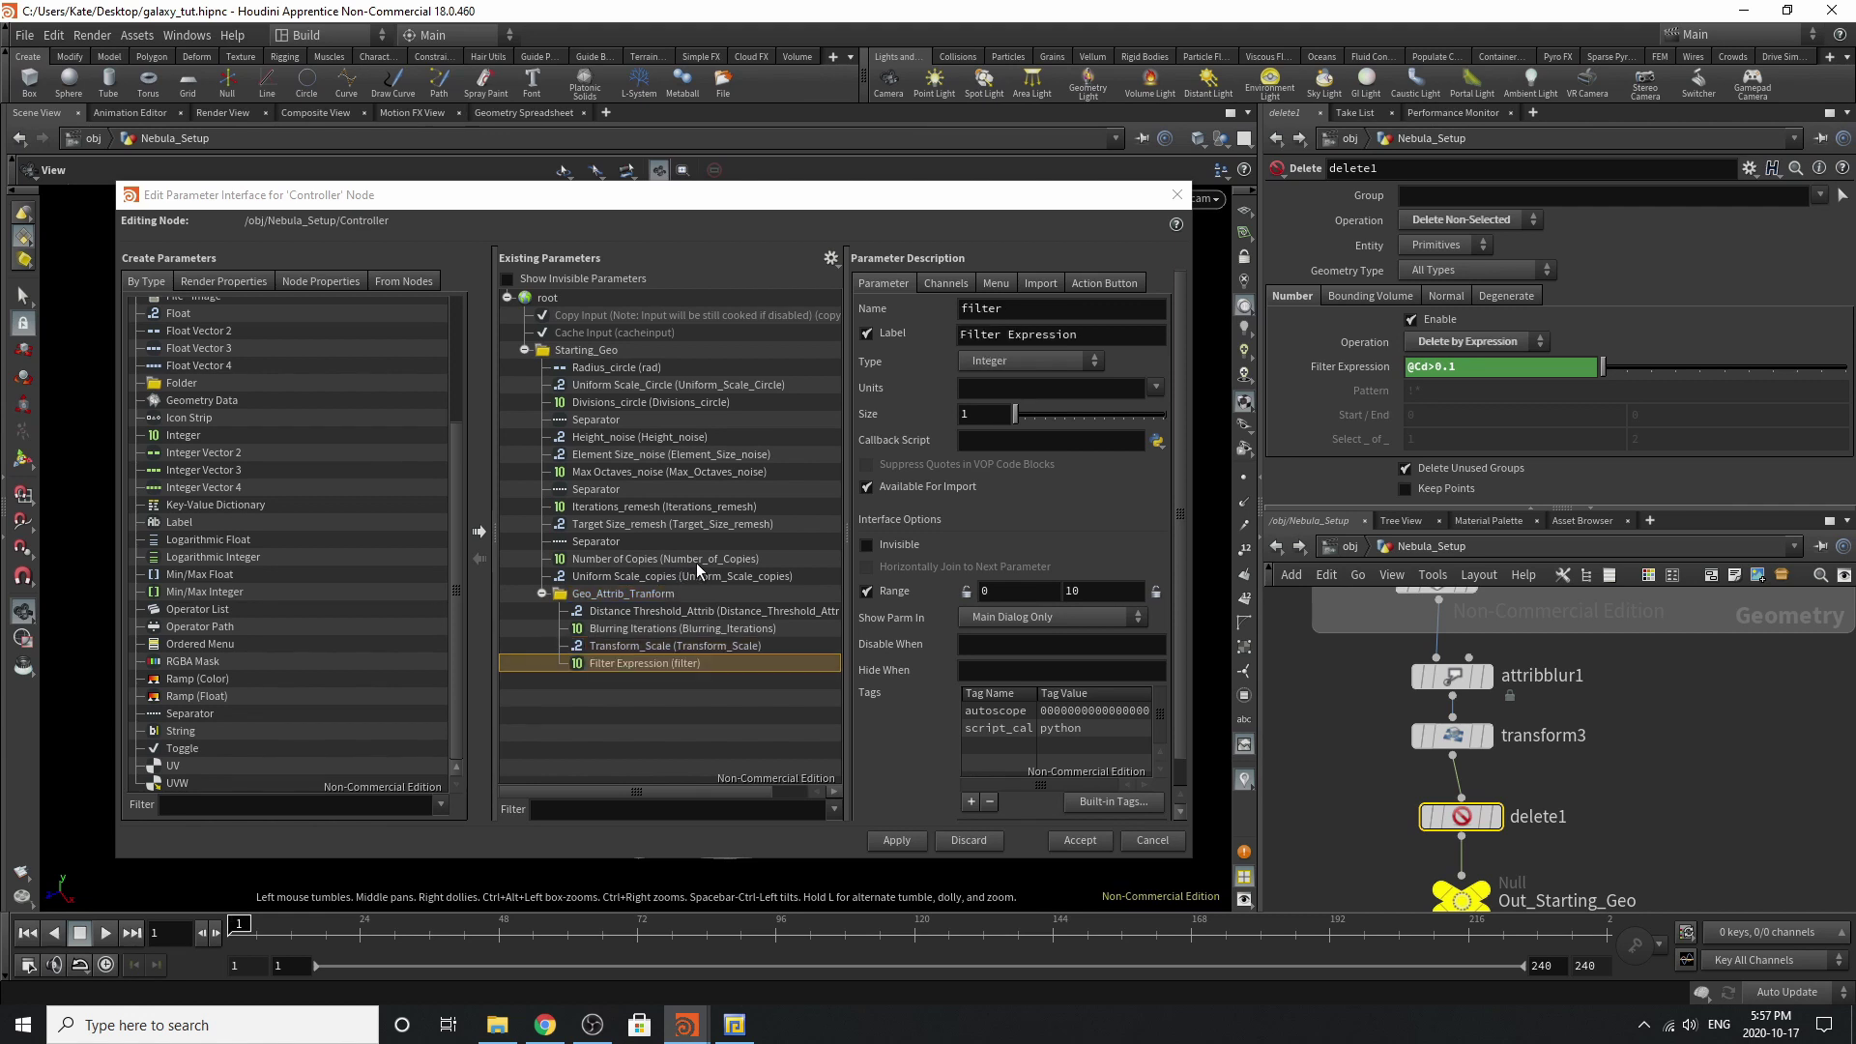
pyautogui.click(1101, 334)
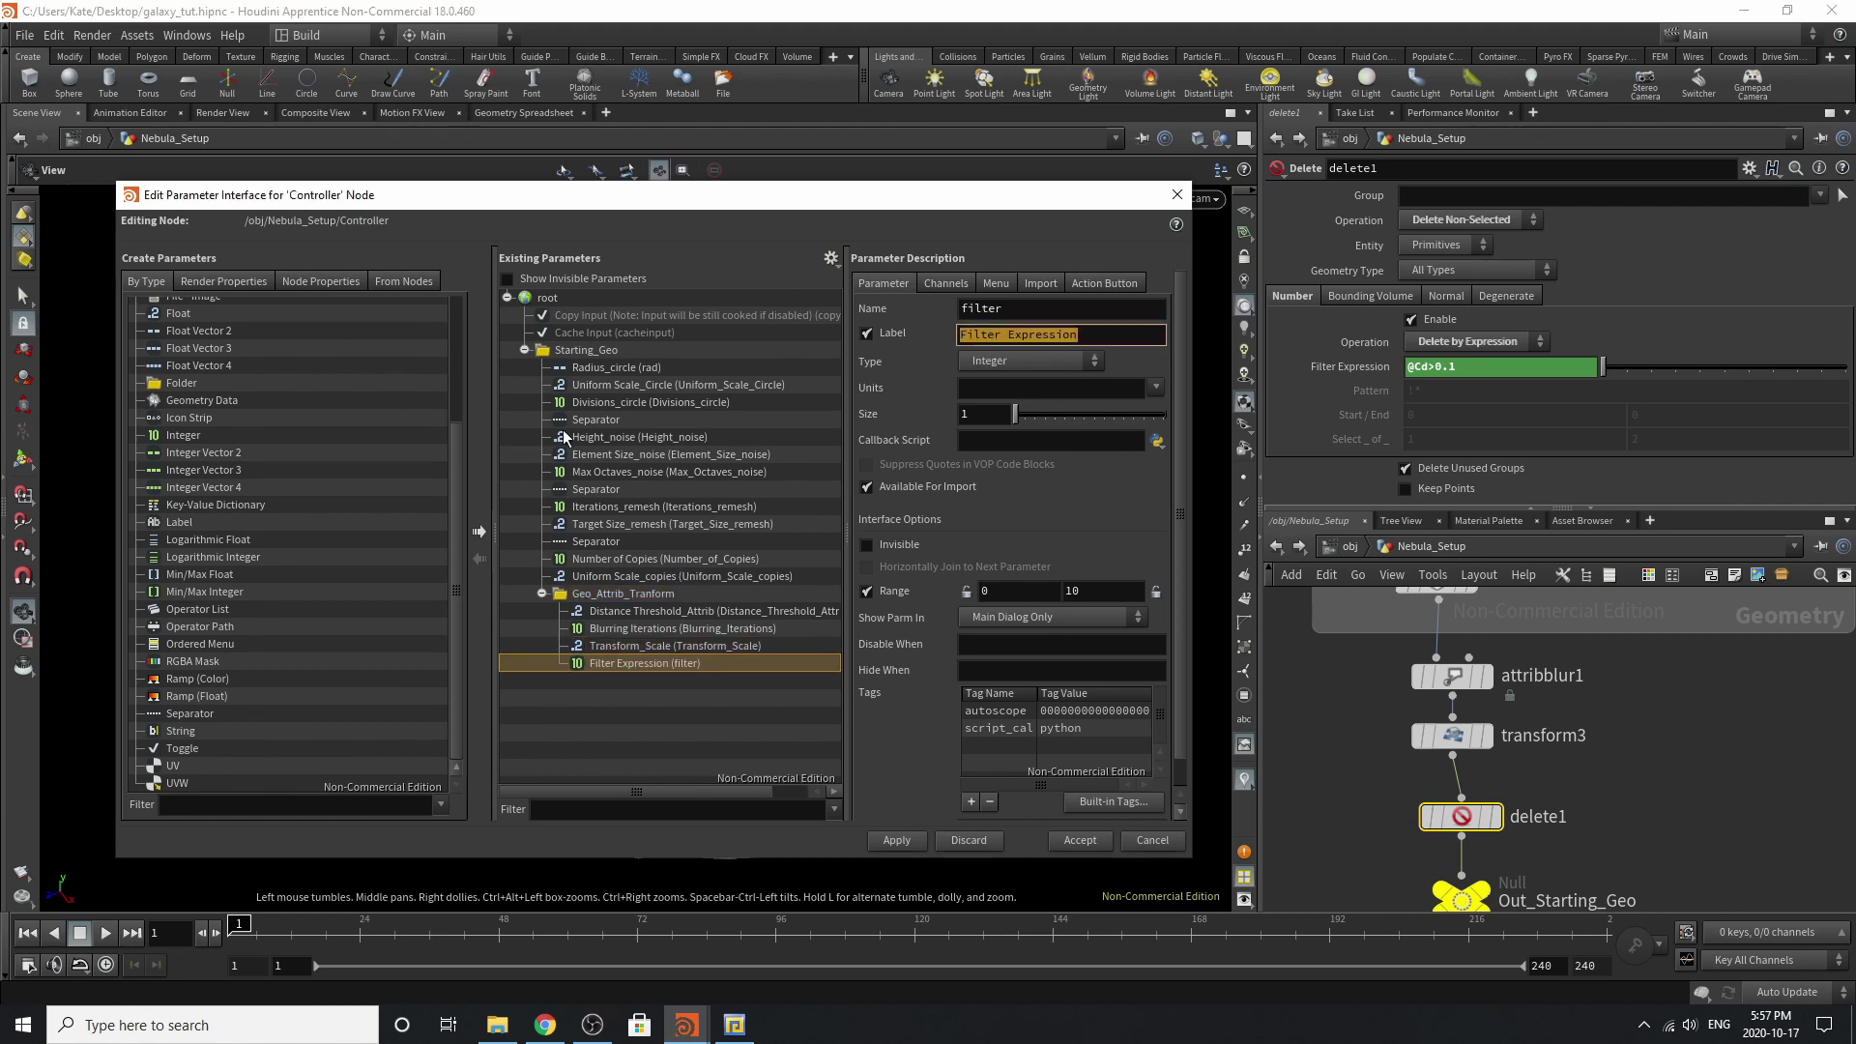
pyautogui.write('Delete_Amount')
pyautogui.press('Return')
pyautogui.hotkey('ctrl', 'c')
pyautogui.moveTo(1029, 311); pyautogui.dragTo(785, 290)
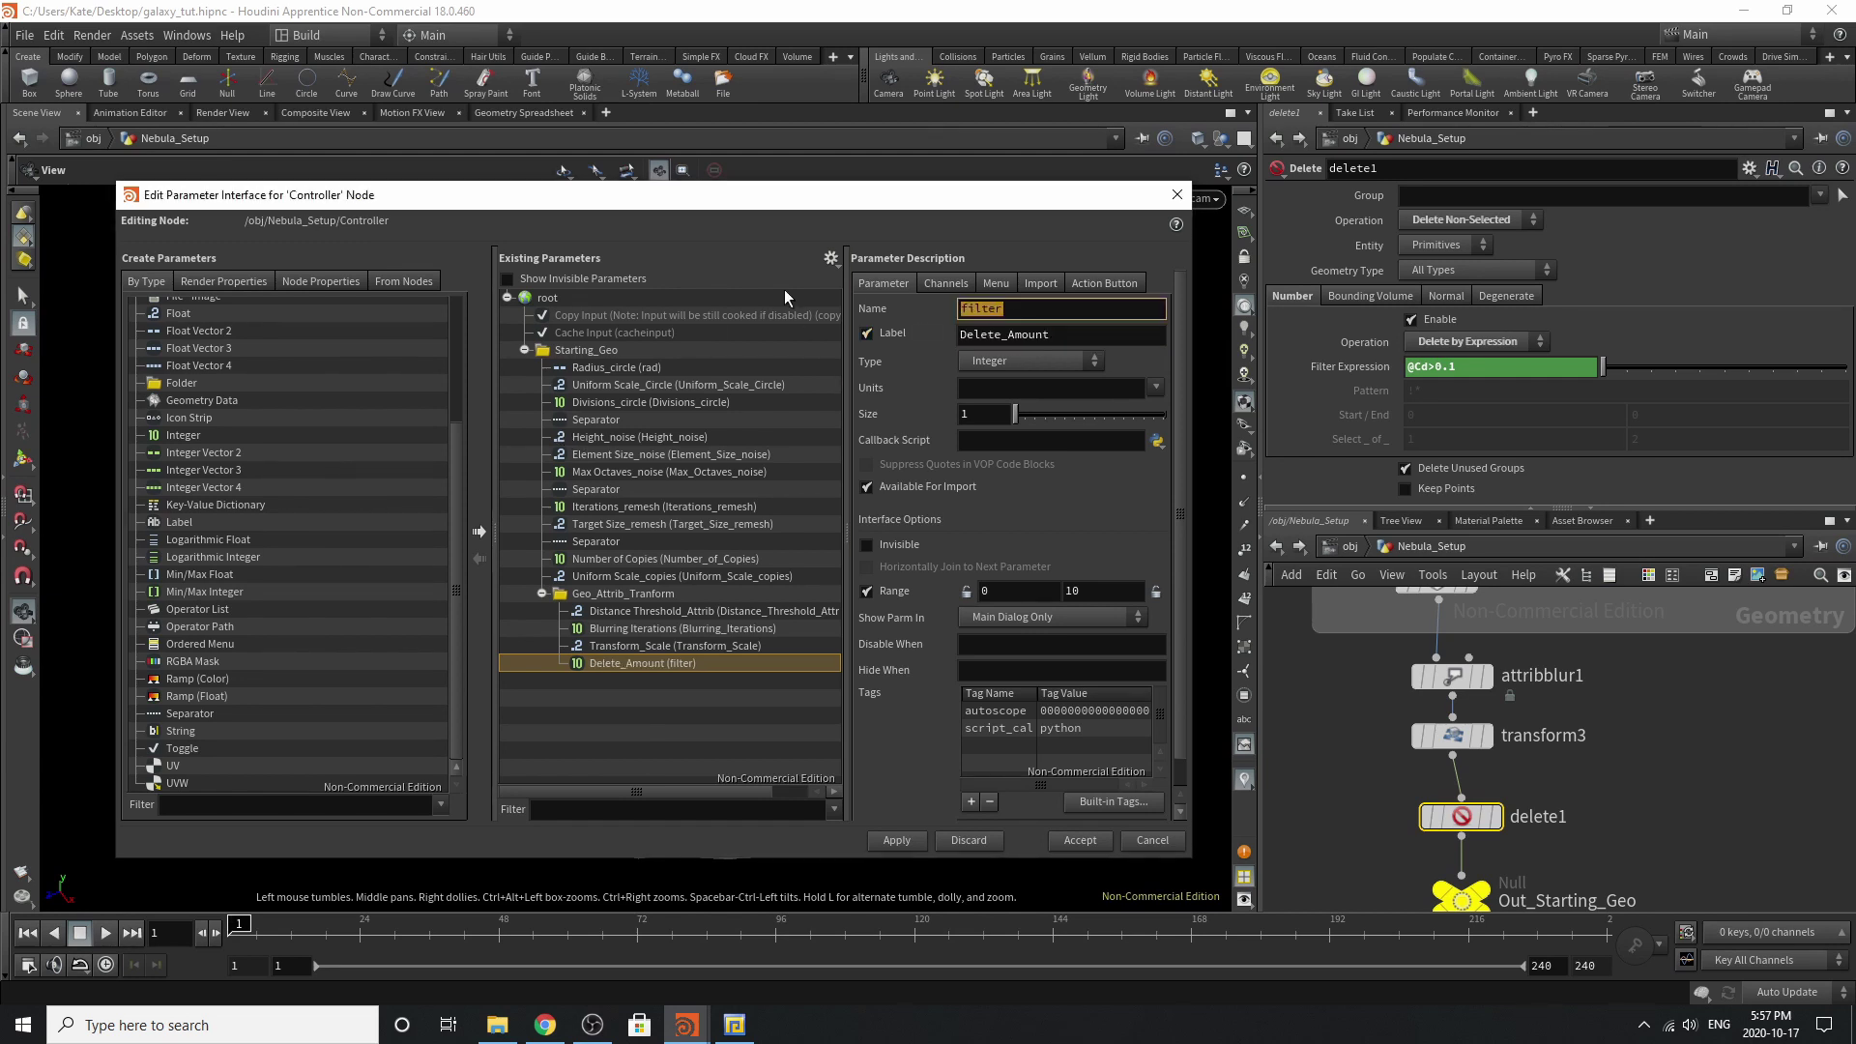
pyautogui.hotkey('ctrl', 'v')
pyautogui.press('Return')
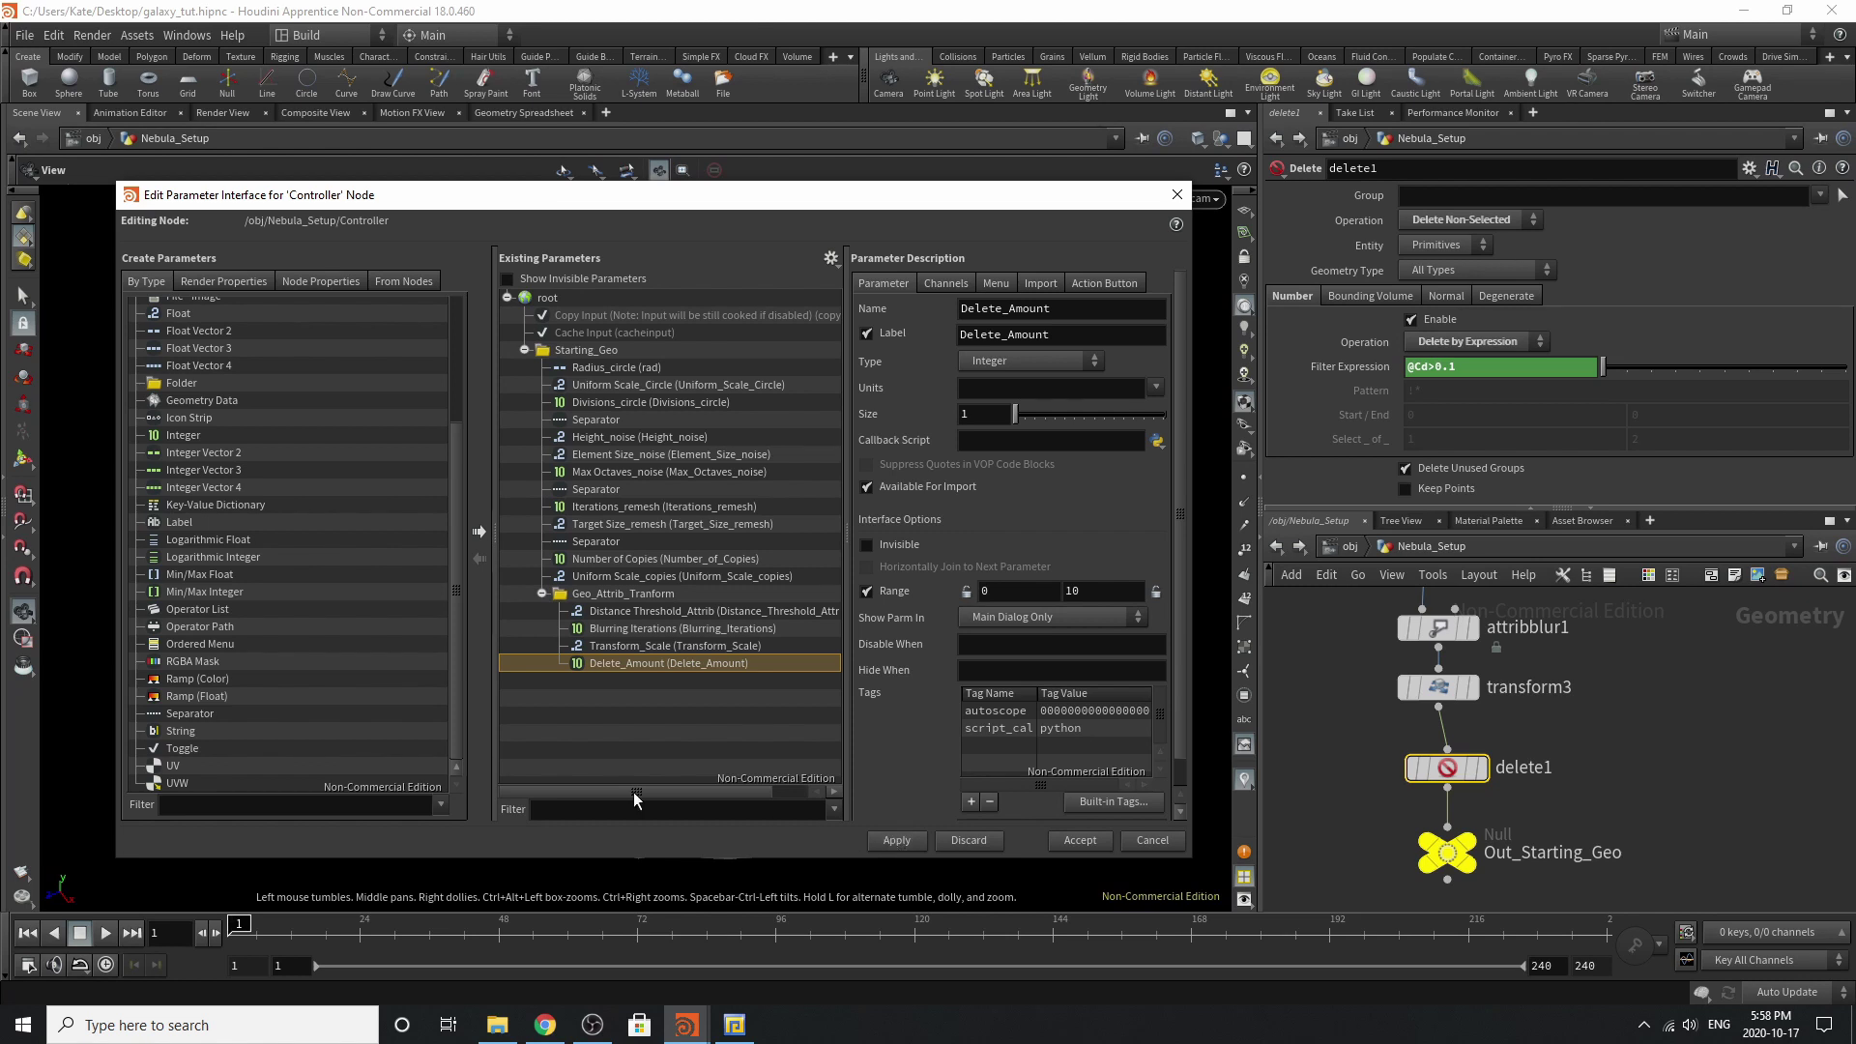
# Insert a separator between Blurring Iterations and Transform_Scale in the Geo_Attrib_Tranform folder and accept the Controller's parameter interface.
pyautogui.moveTo(217, 713); pyautogui.dragTo(647, 640)
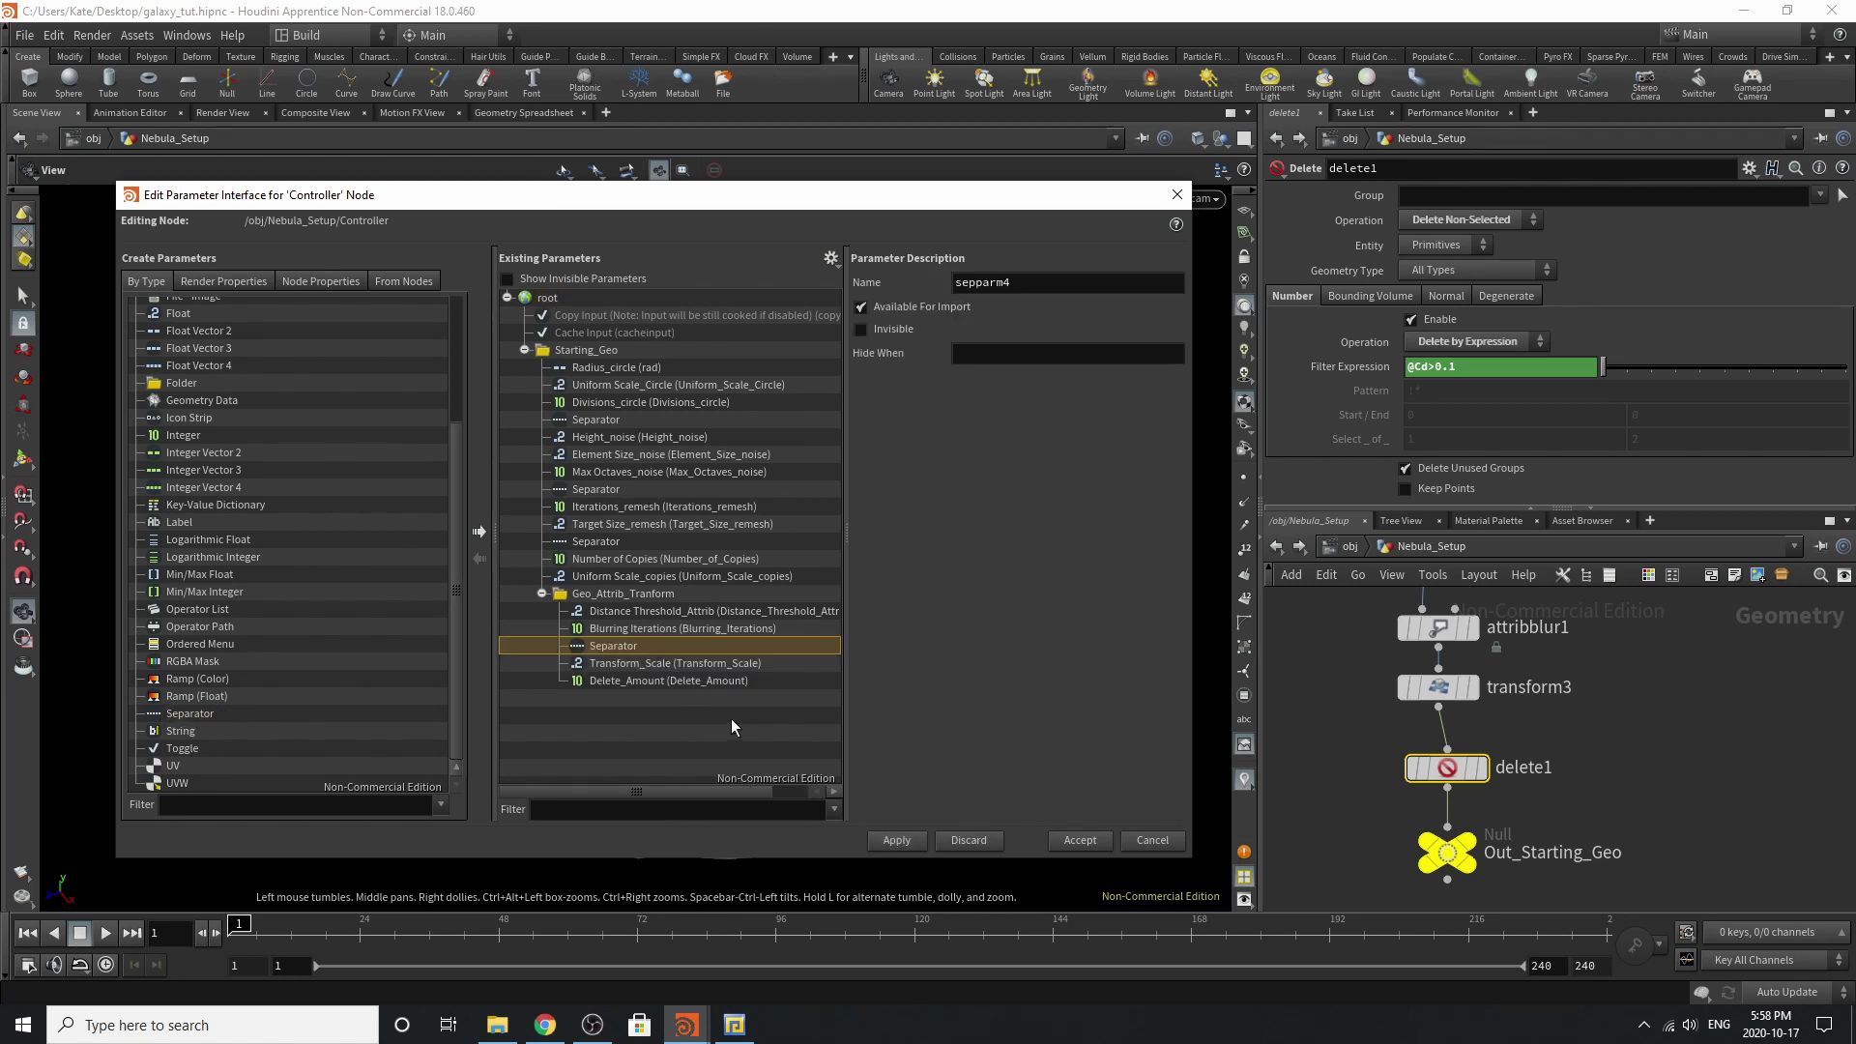
pyautogui.click(897, 838)
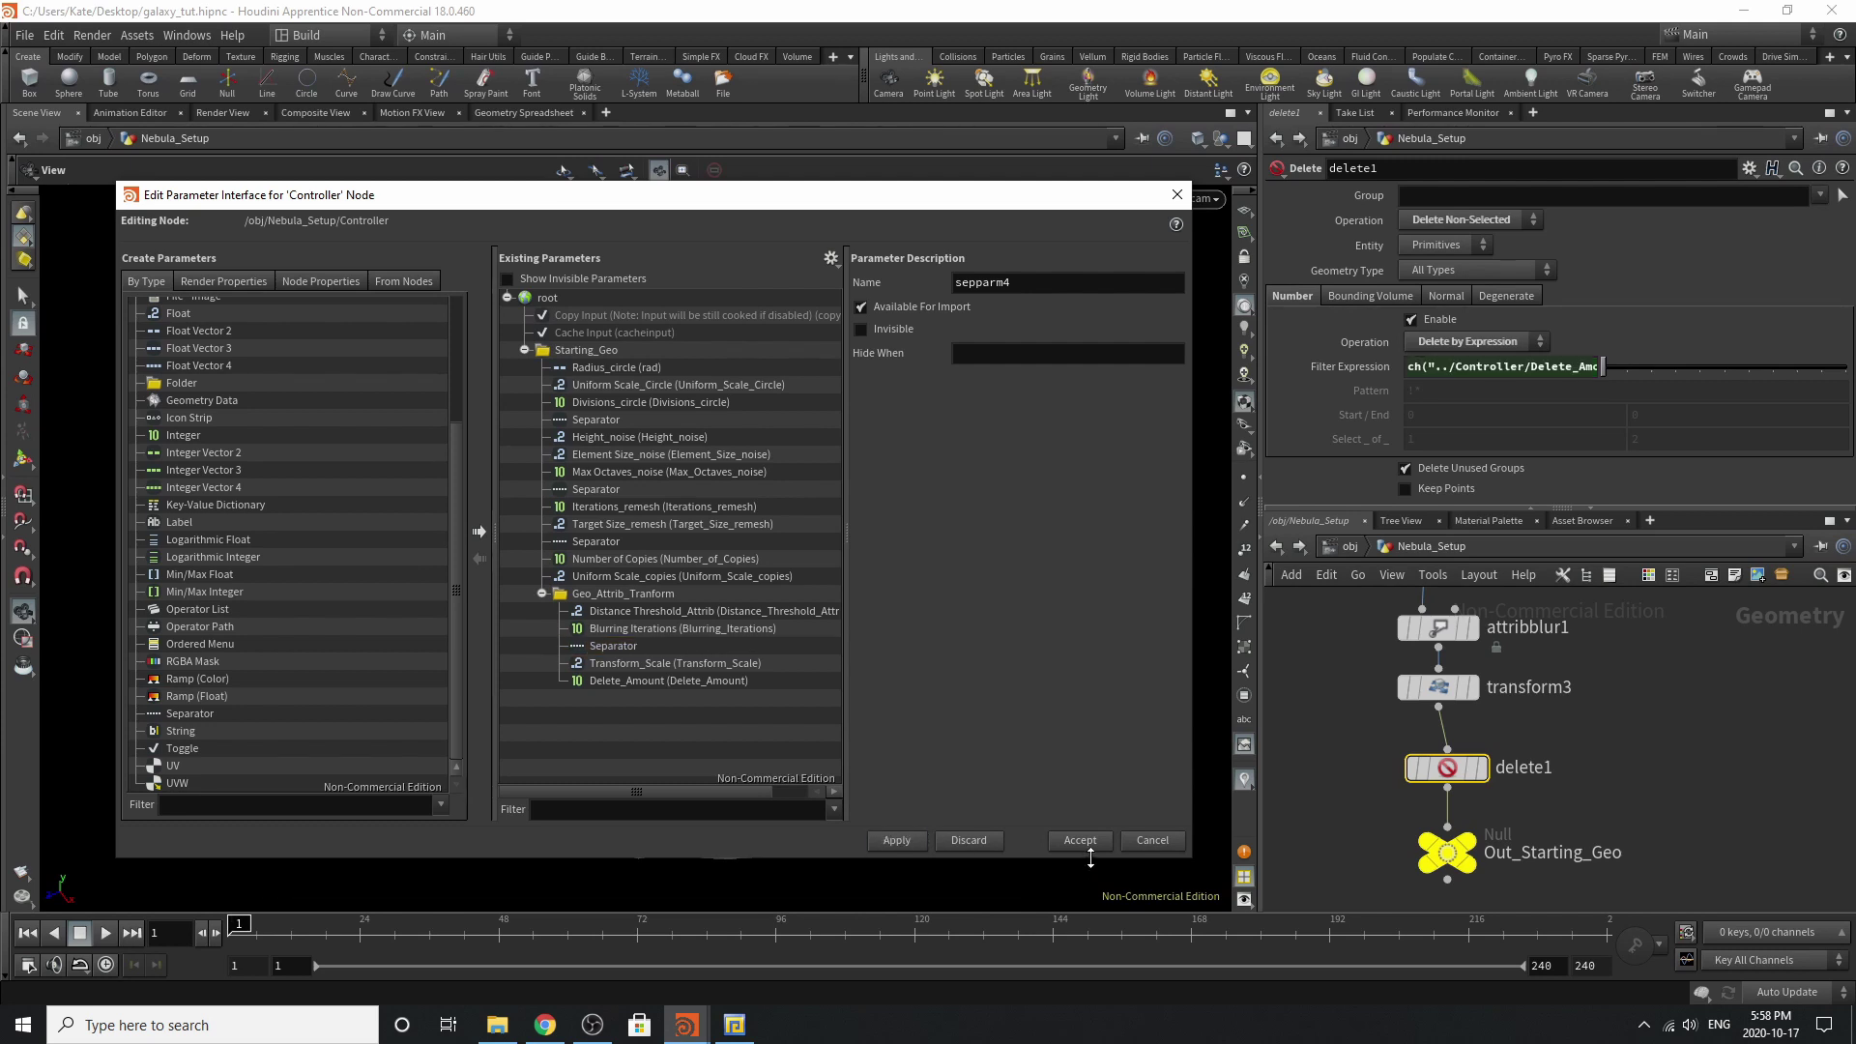
pyautogui.click(1087, 844)
# Place the Controller null beside the end of the node chain and display Out_Starting_Geo's output.
pyautogui.scroll(-3, 1532, 811)
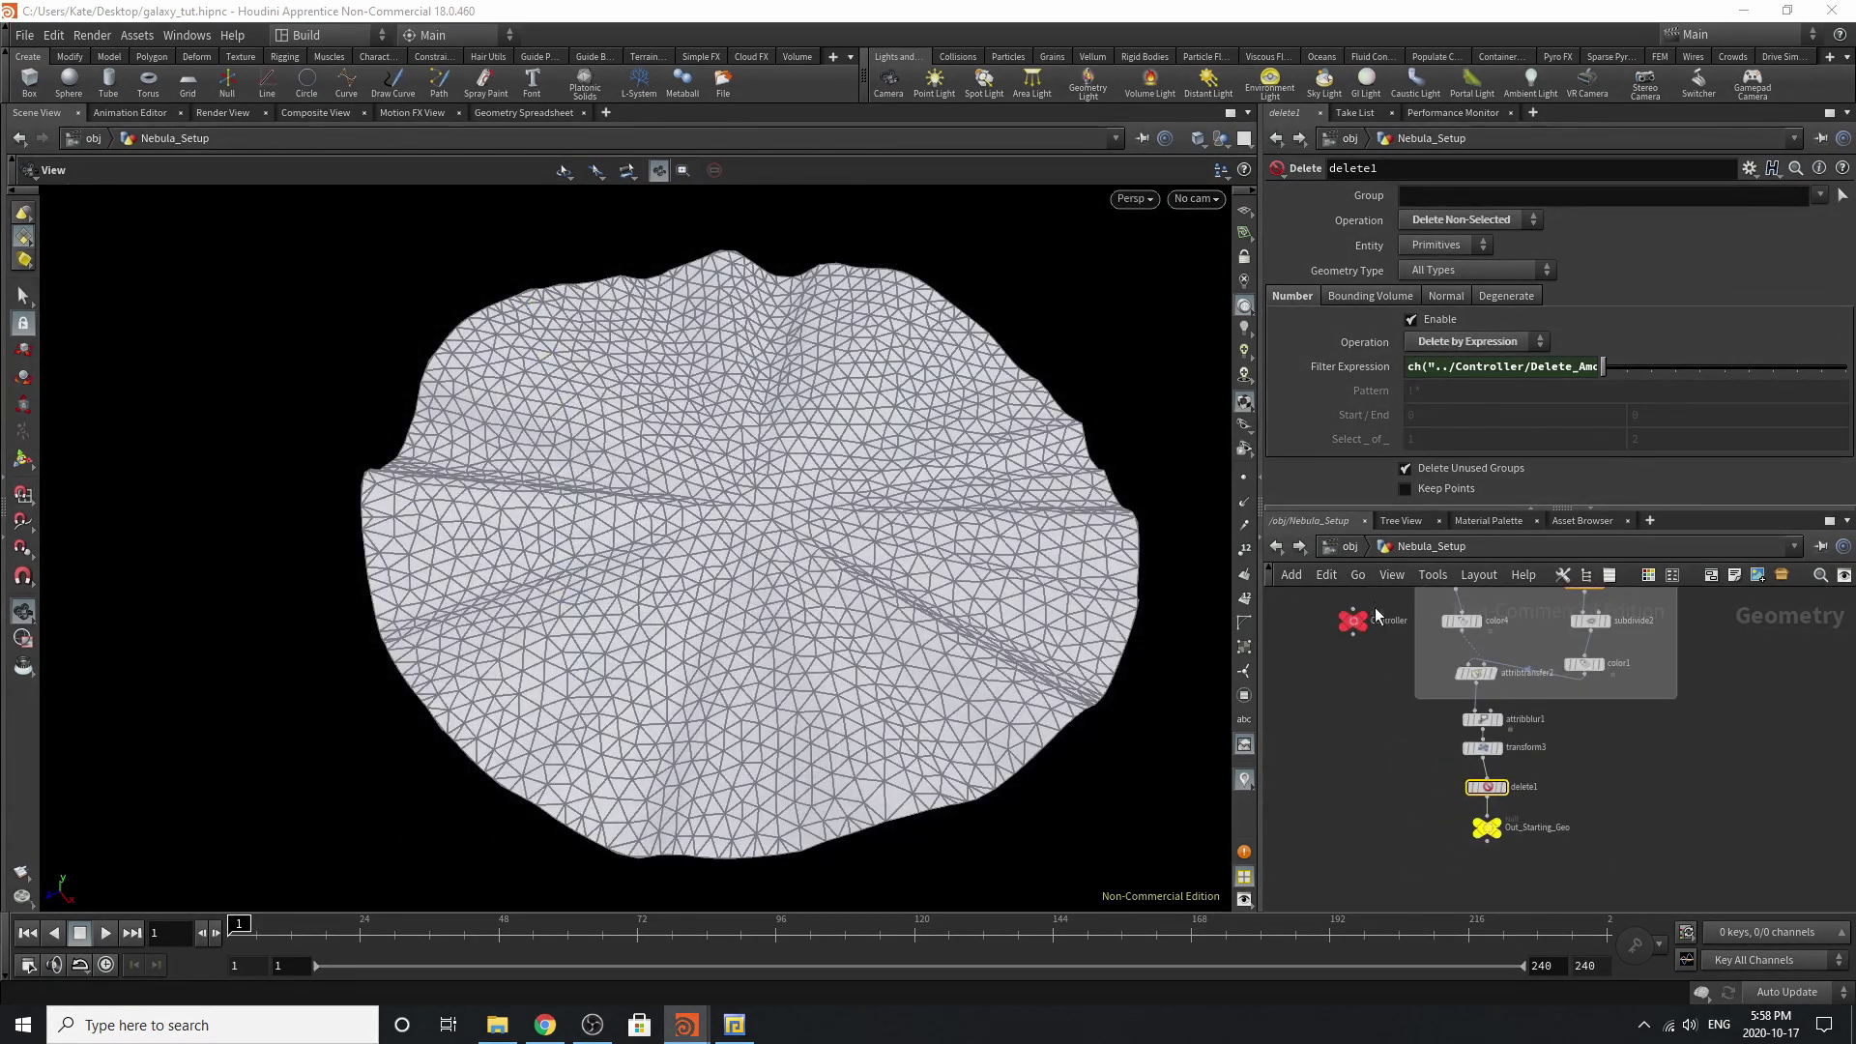
pyautogui.moveTo(1353, 620); pyautogui.dragTo(1378, 805)
pyautogui.scroll(3, 1528, 822)
pyautogui.moveTo(1530, 820); pyautogui.dragTo(1498, 801)
pyautogui.click(1576, 776)
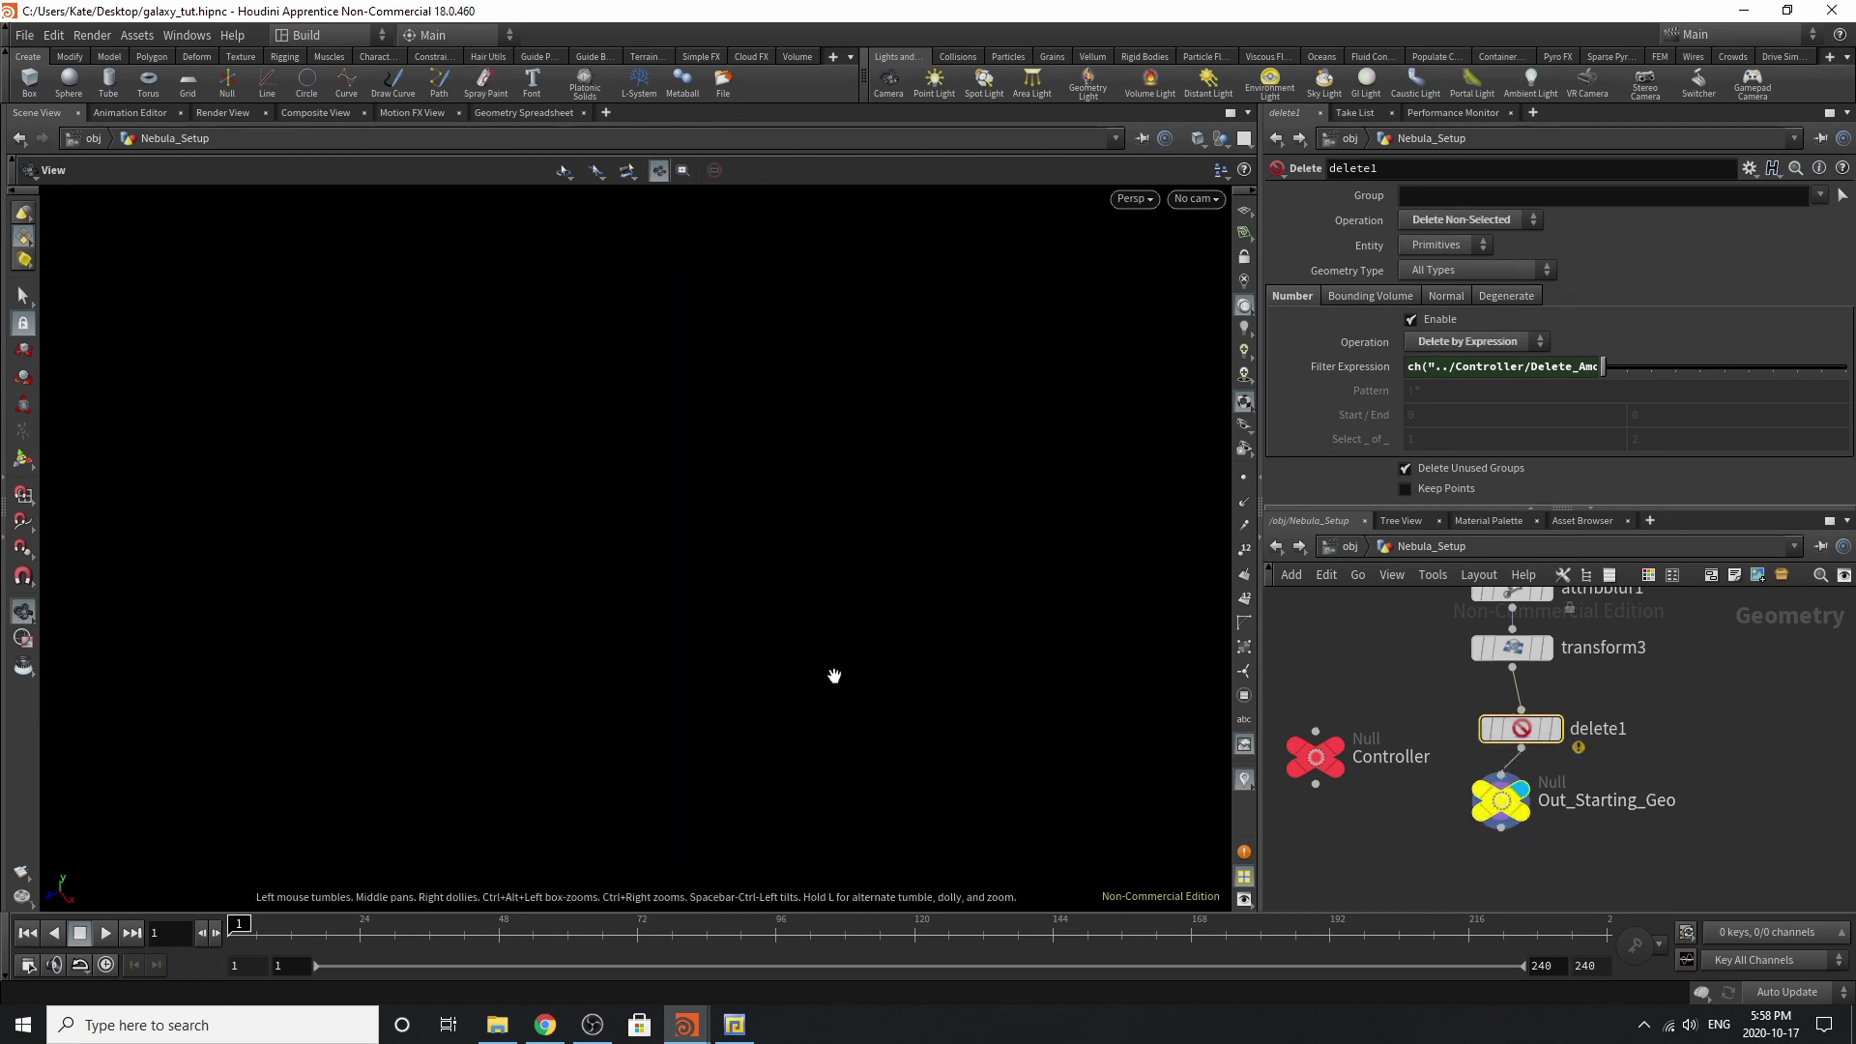
pyautogui.press('g')
pyautogui.scroll(-1, 1572, 840)
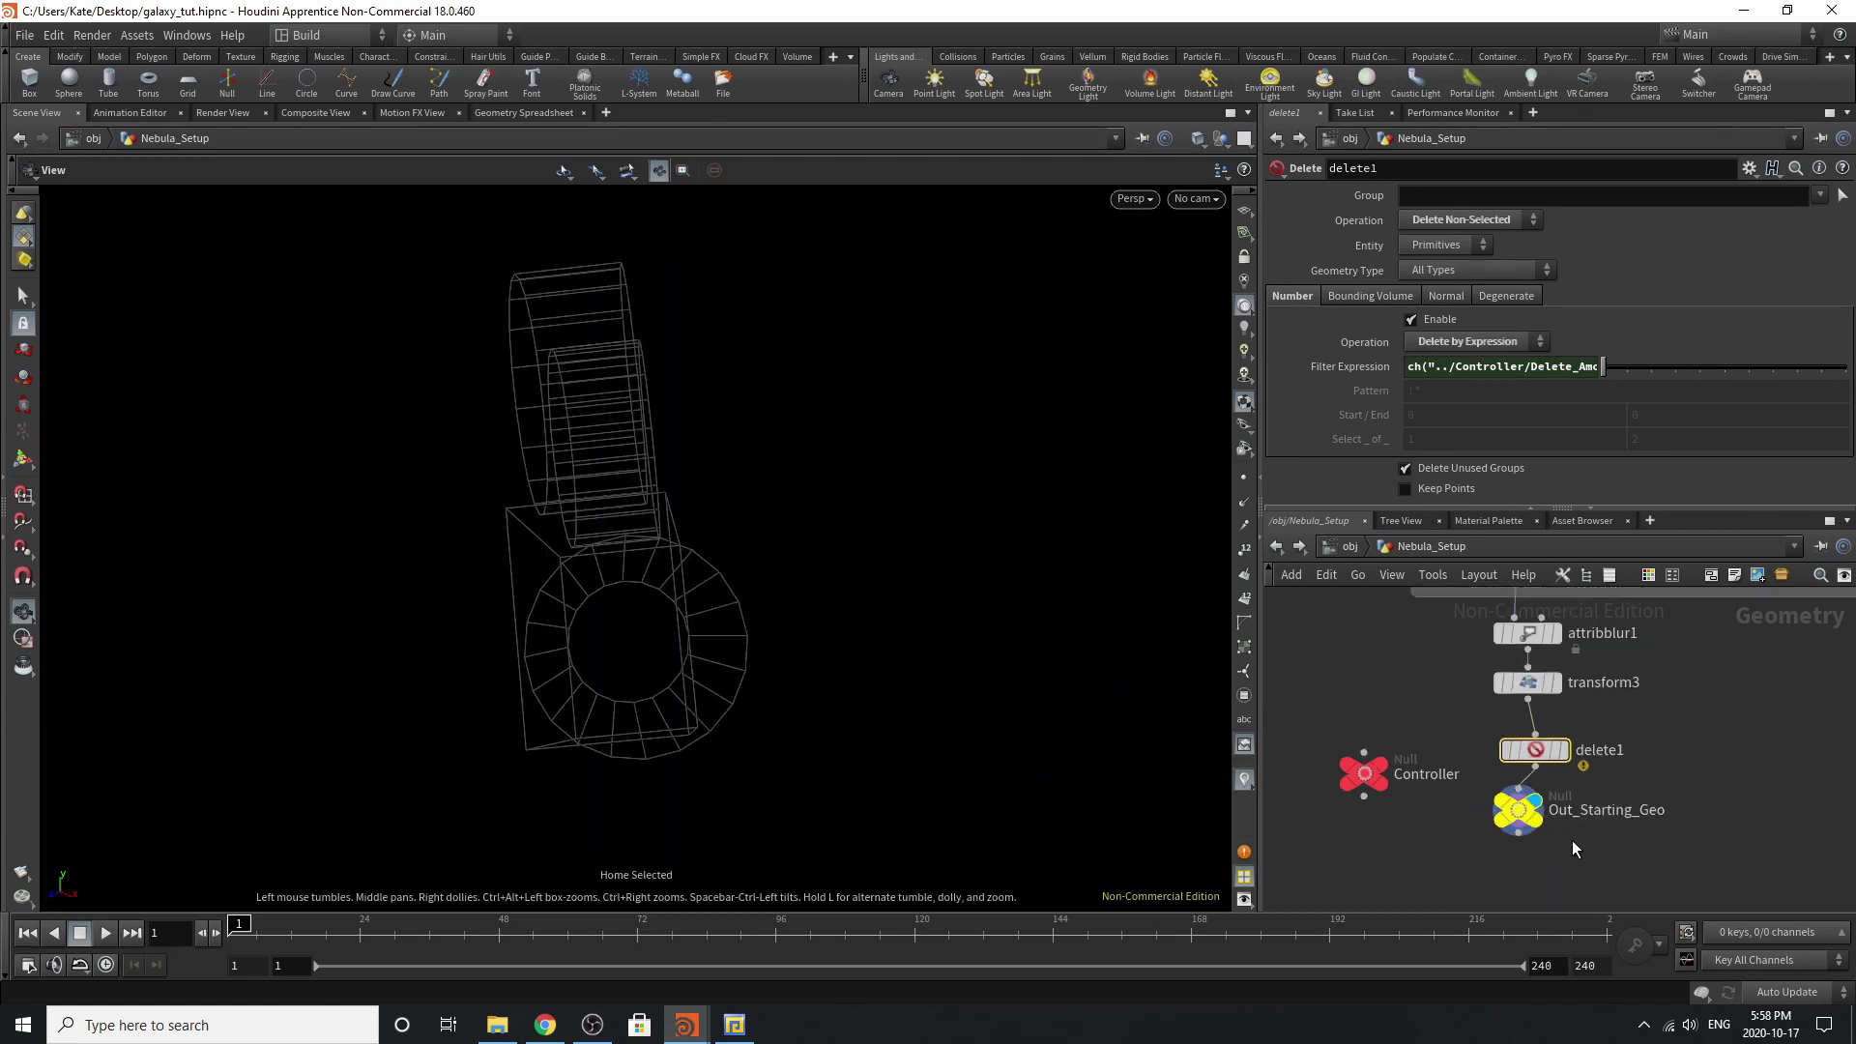
# Examine the geometry output of attribtransfer2, attribblur1, transform3 and delete1 one after another.
pyautogui.scroll(-3, 1494, 803)
pyautogui.scroll(3, 1519, 681)
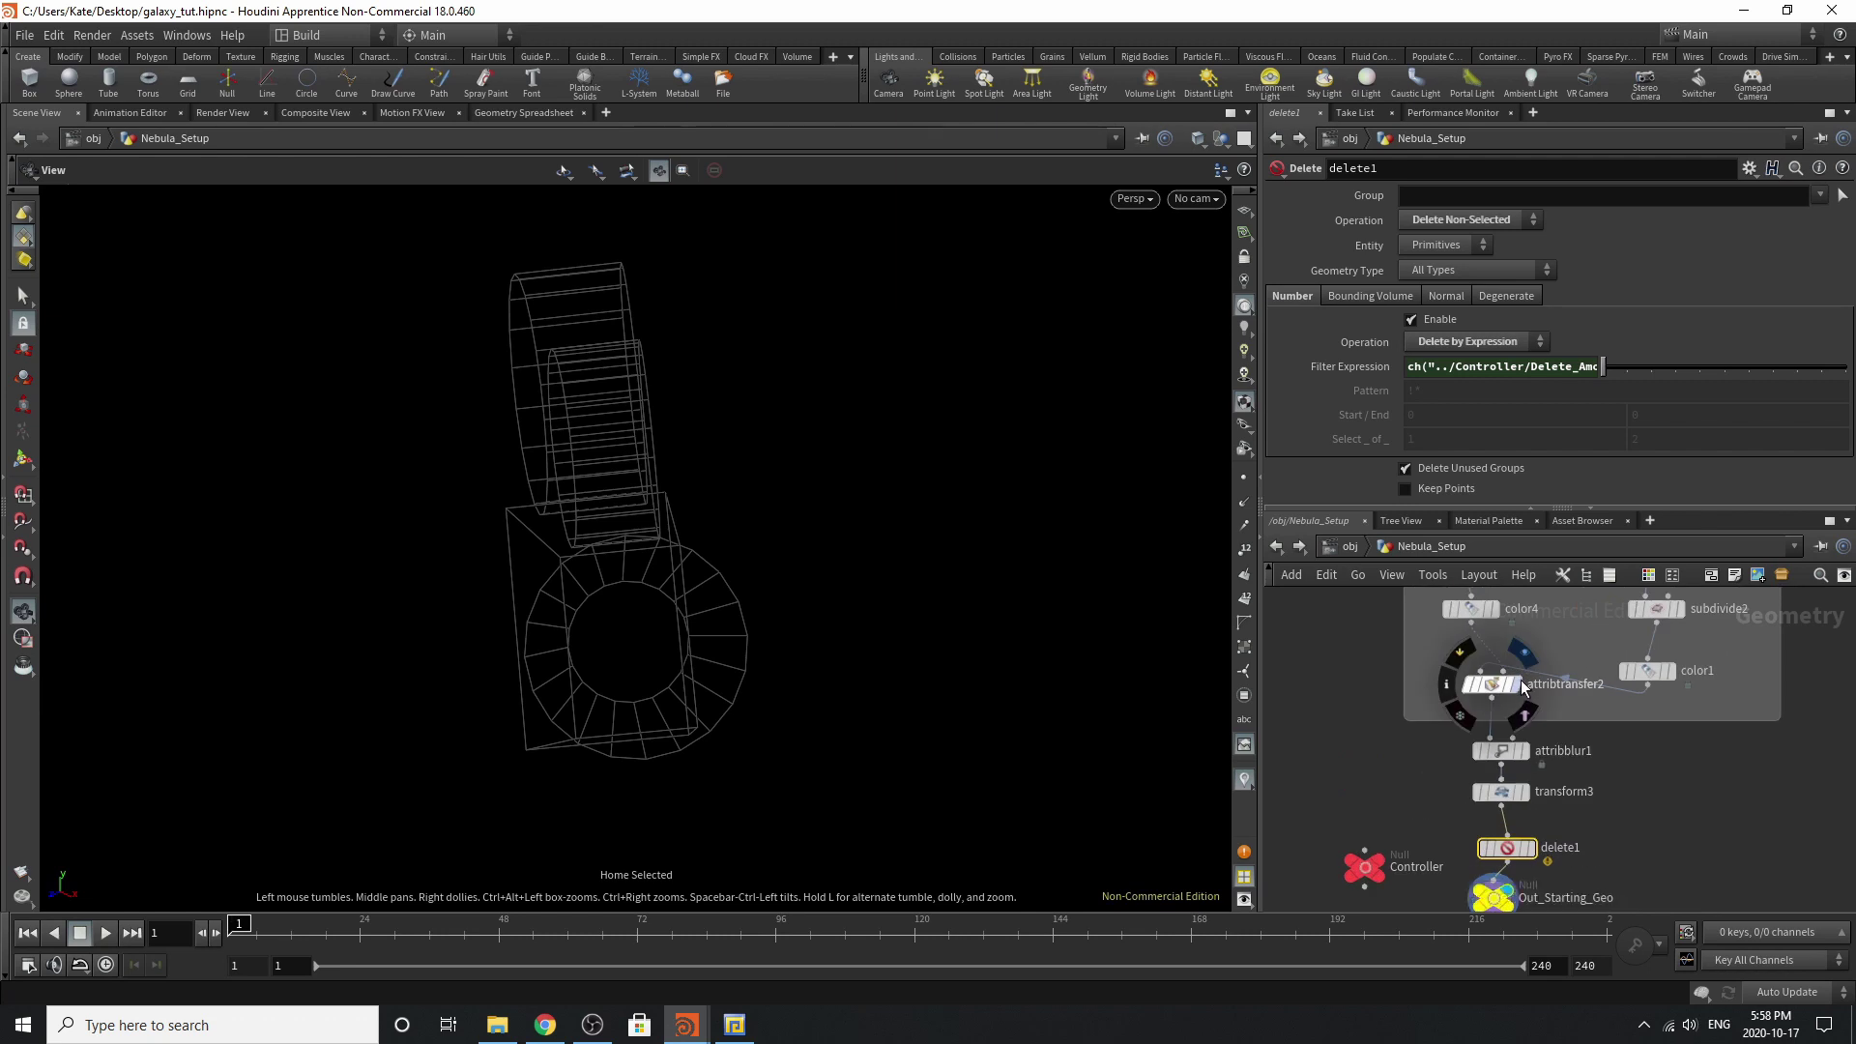
pyautogui.click(1516, 685)
pyautogui.click(1494, 685)
pyautogui.press('g')
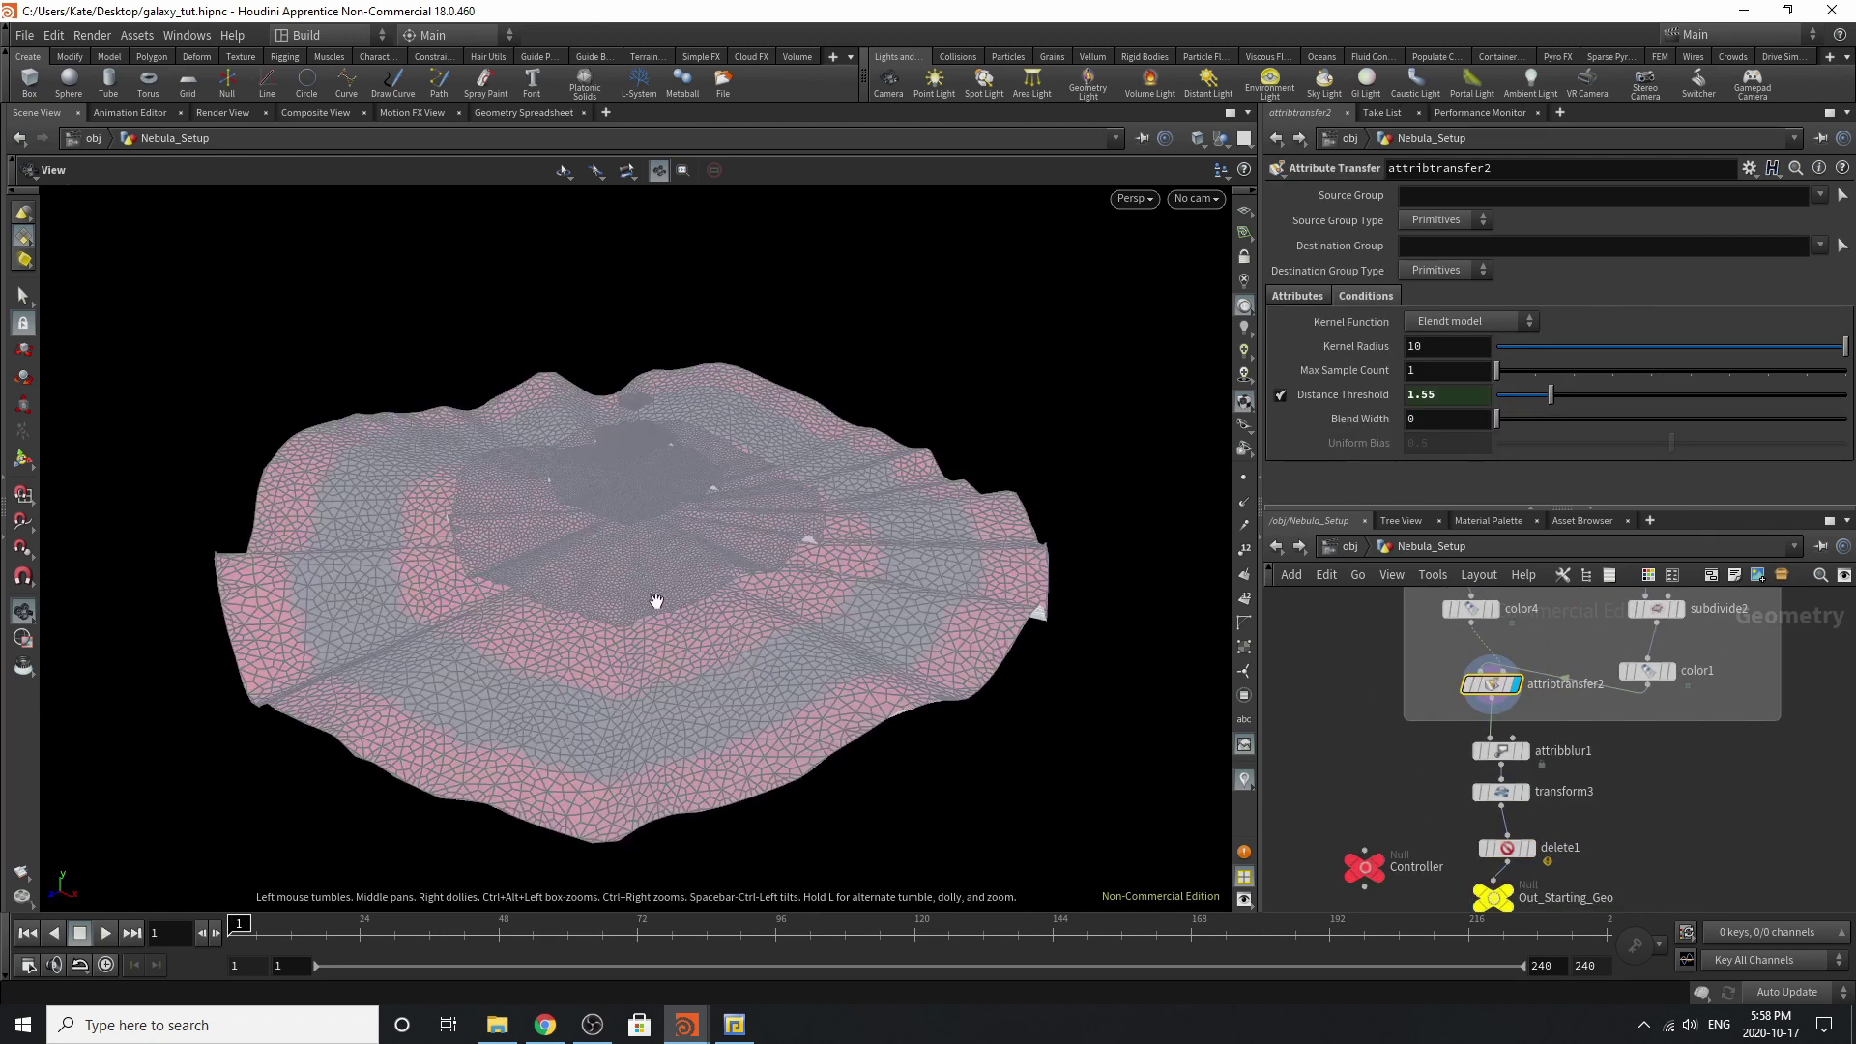
pyautogui.click(1536, 752)
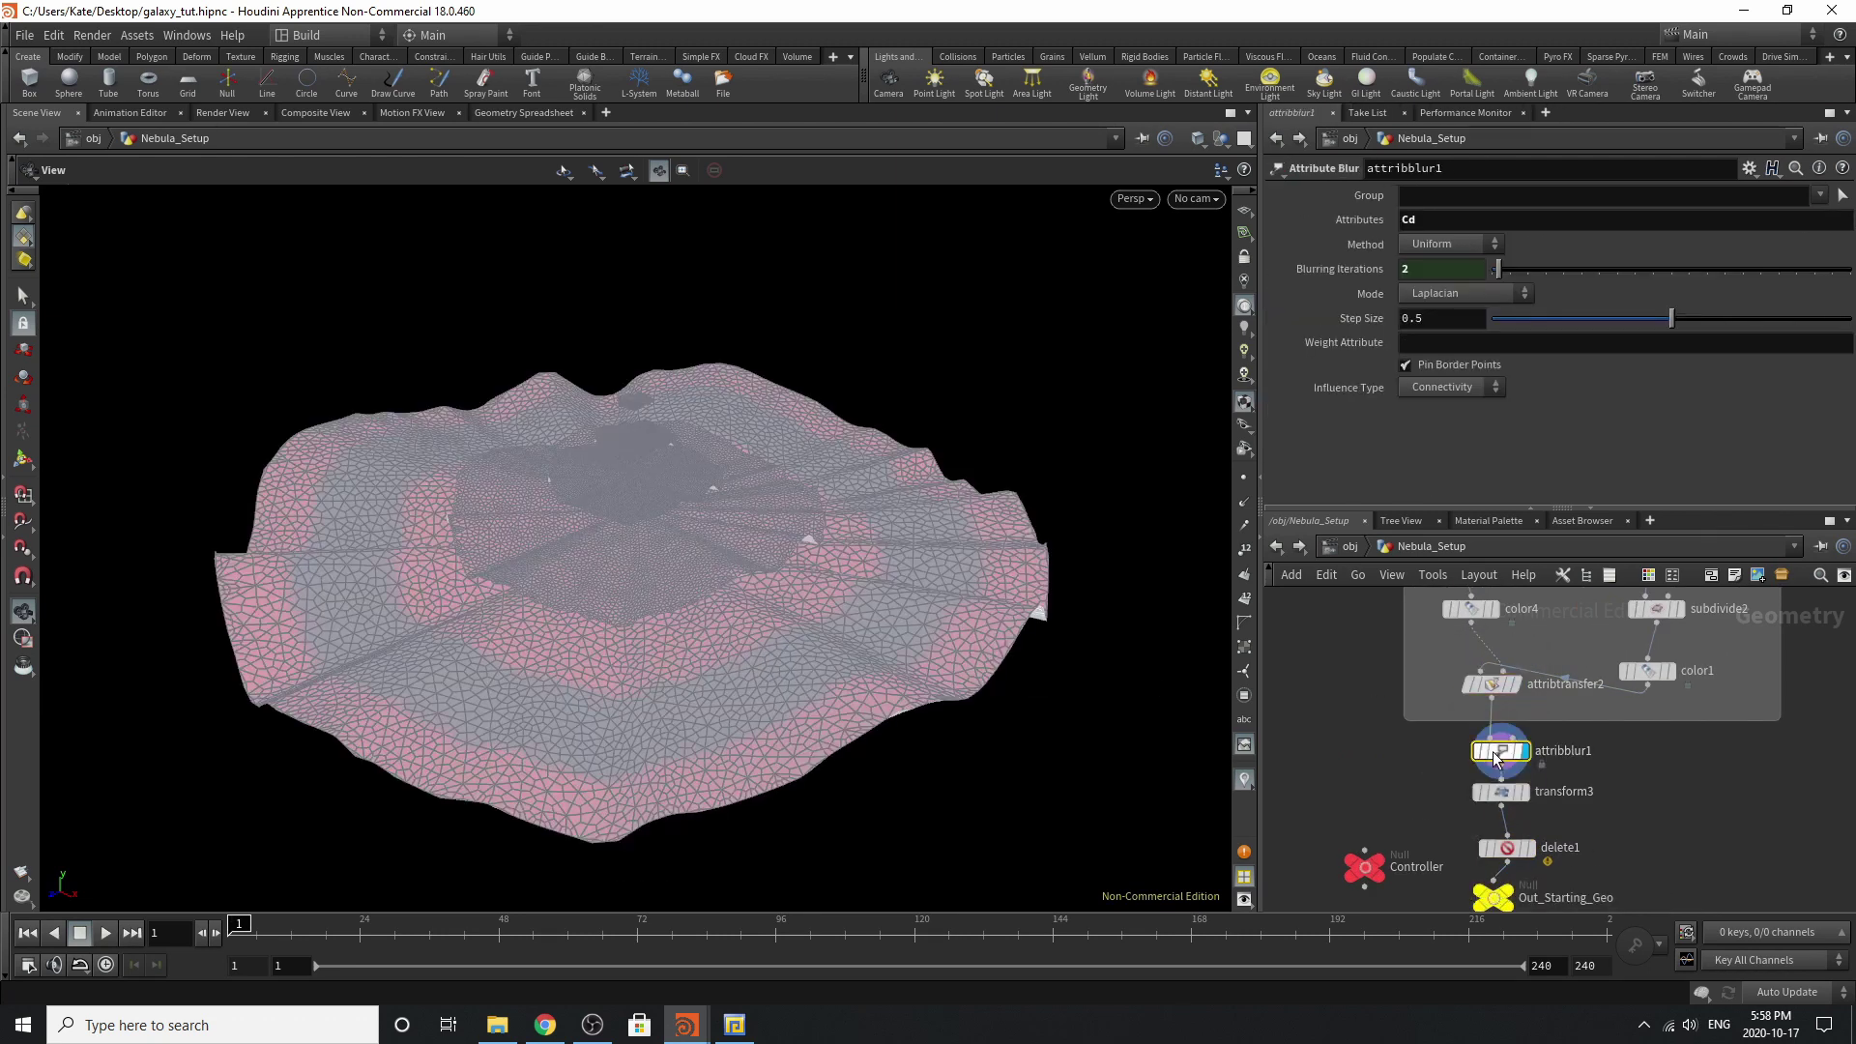
pyautogui.doubleClick(1547, 792)
pyautogui.click(1524, 792)
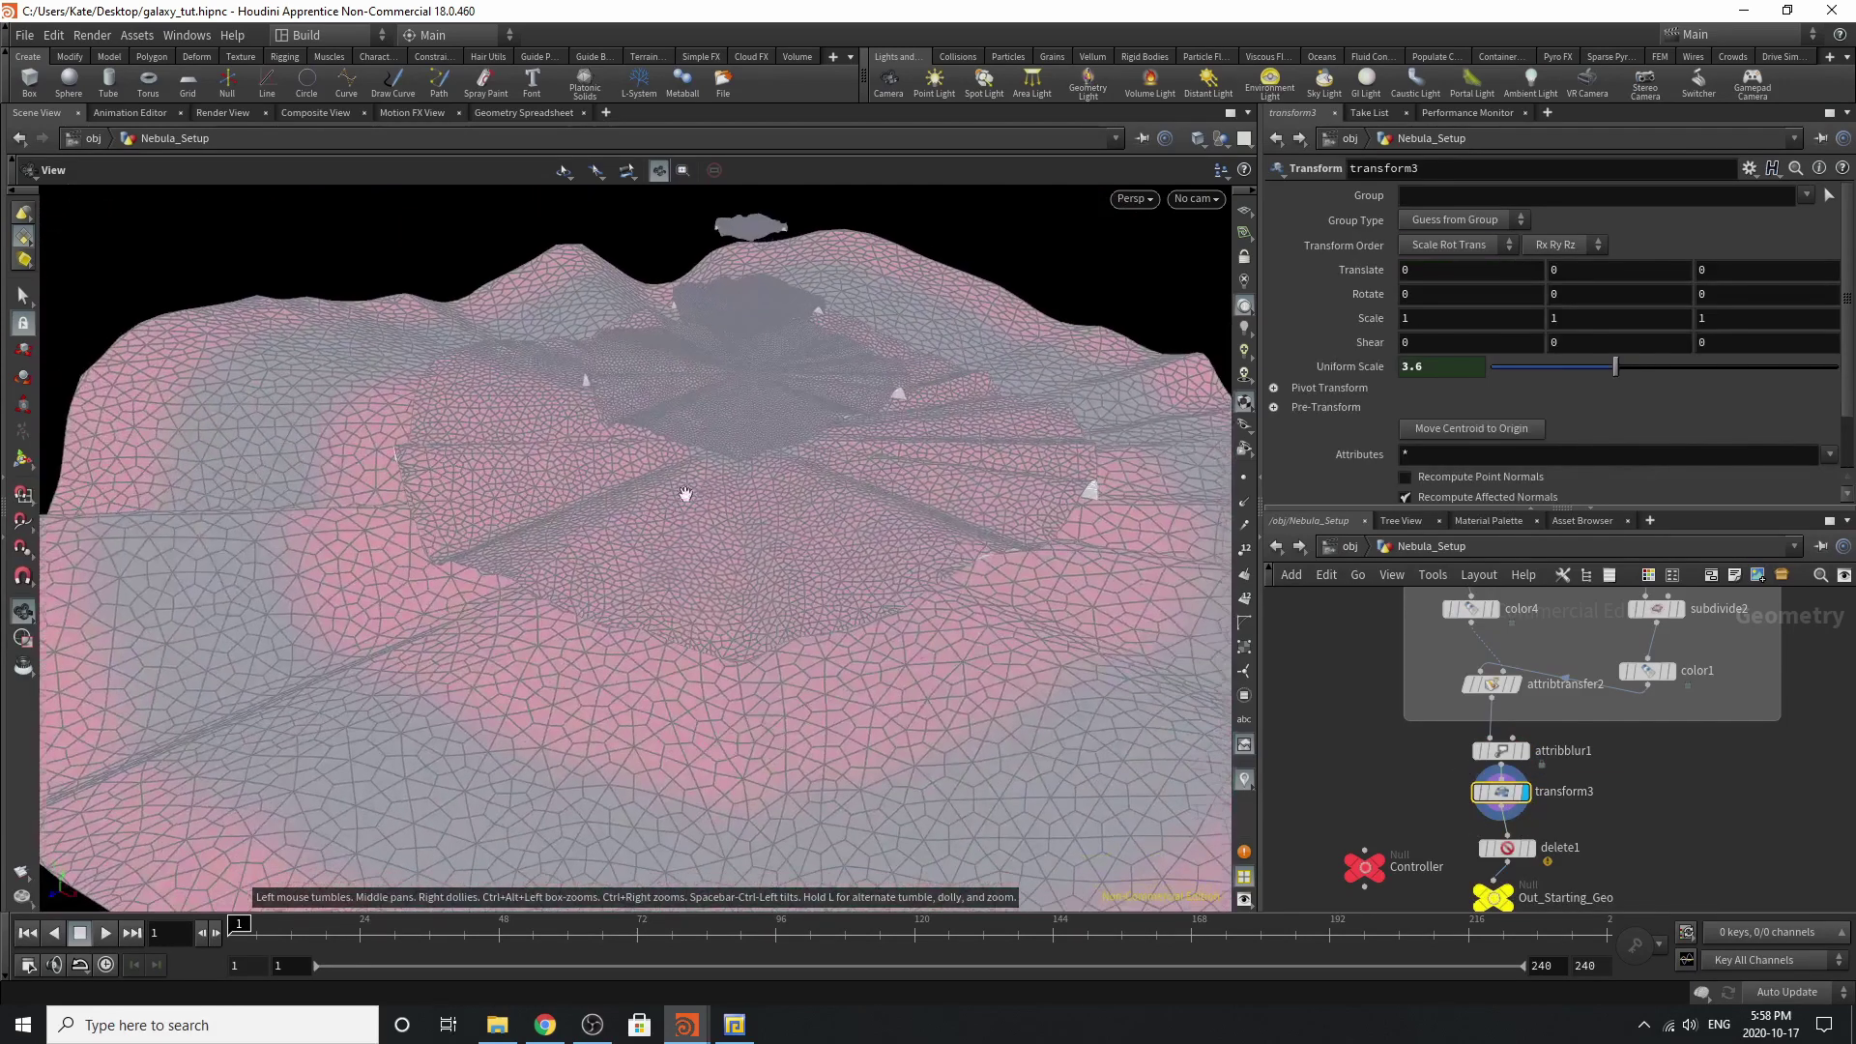
pyautogui.click(1530, 848)
pyautogui.click(1506, 853)
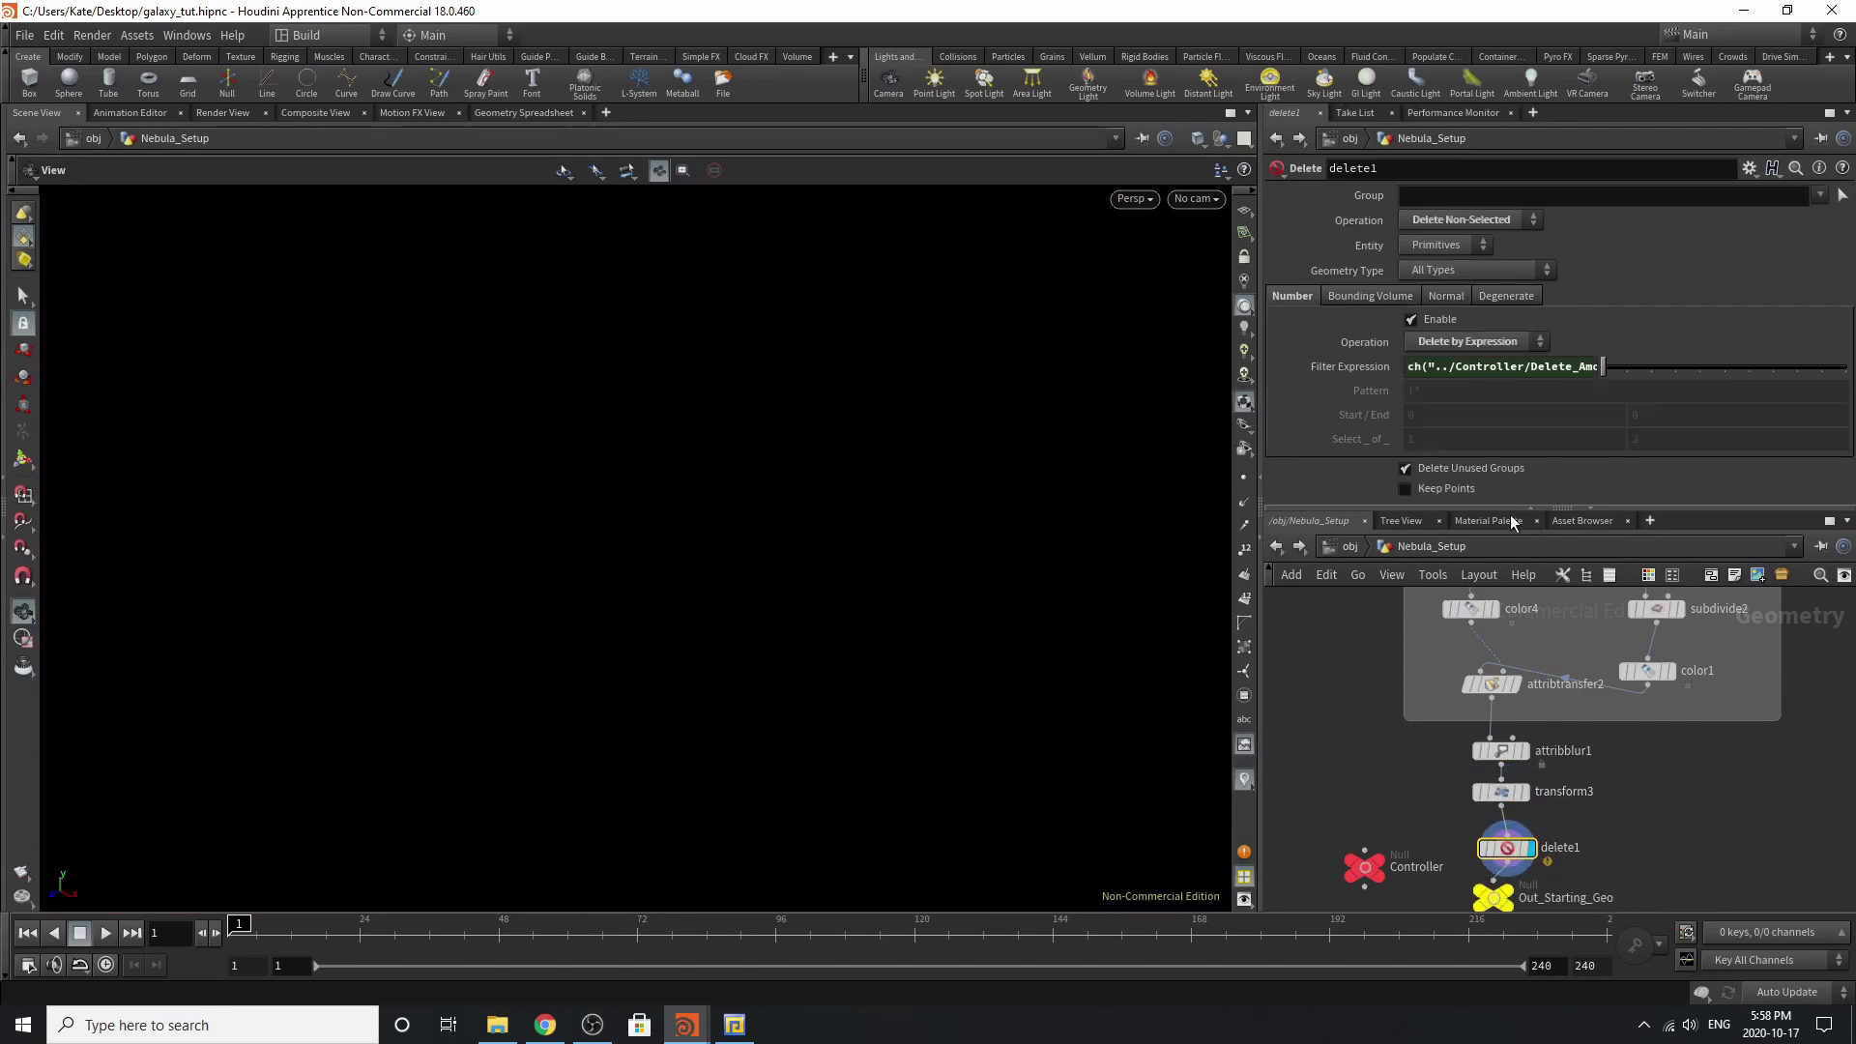
# Compare delete1's linked Filter Expression value with the Delete_Amount expression on the Controller null.
pyautogui.click(1344, 366)
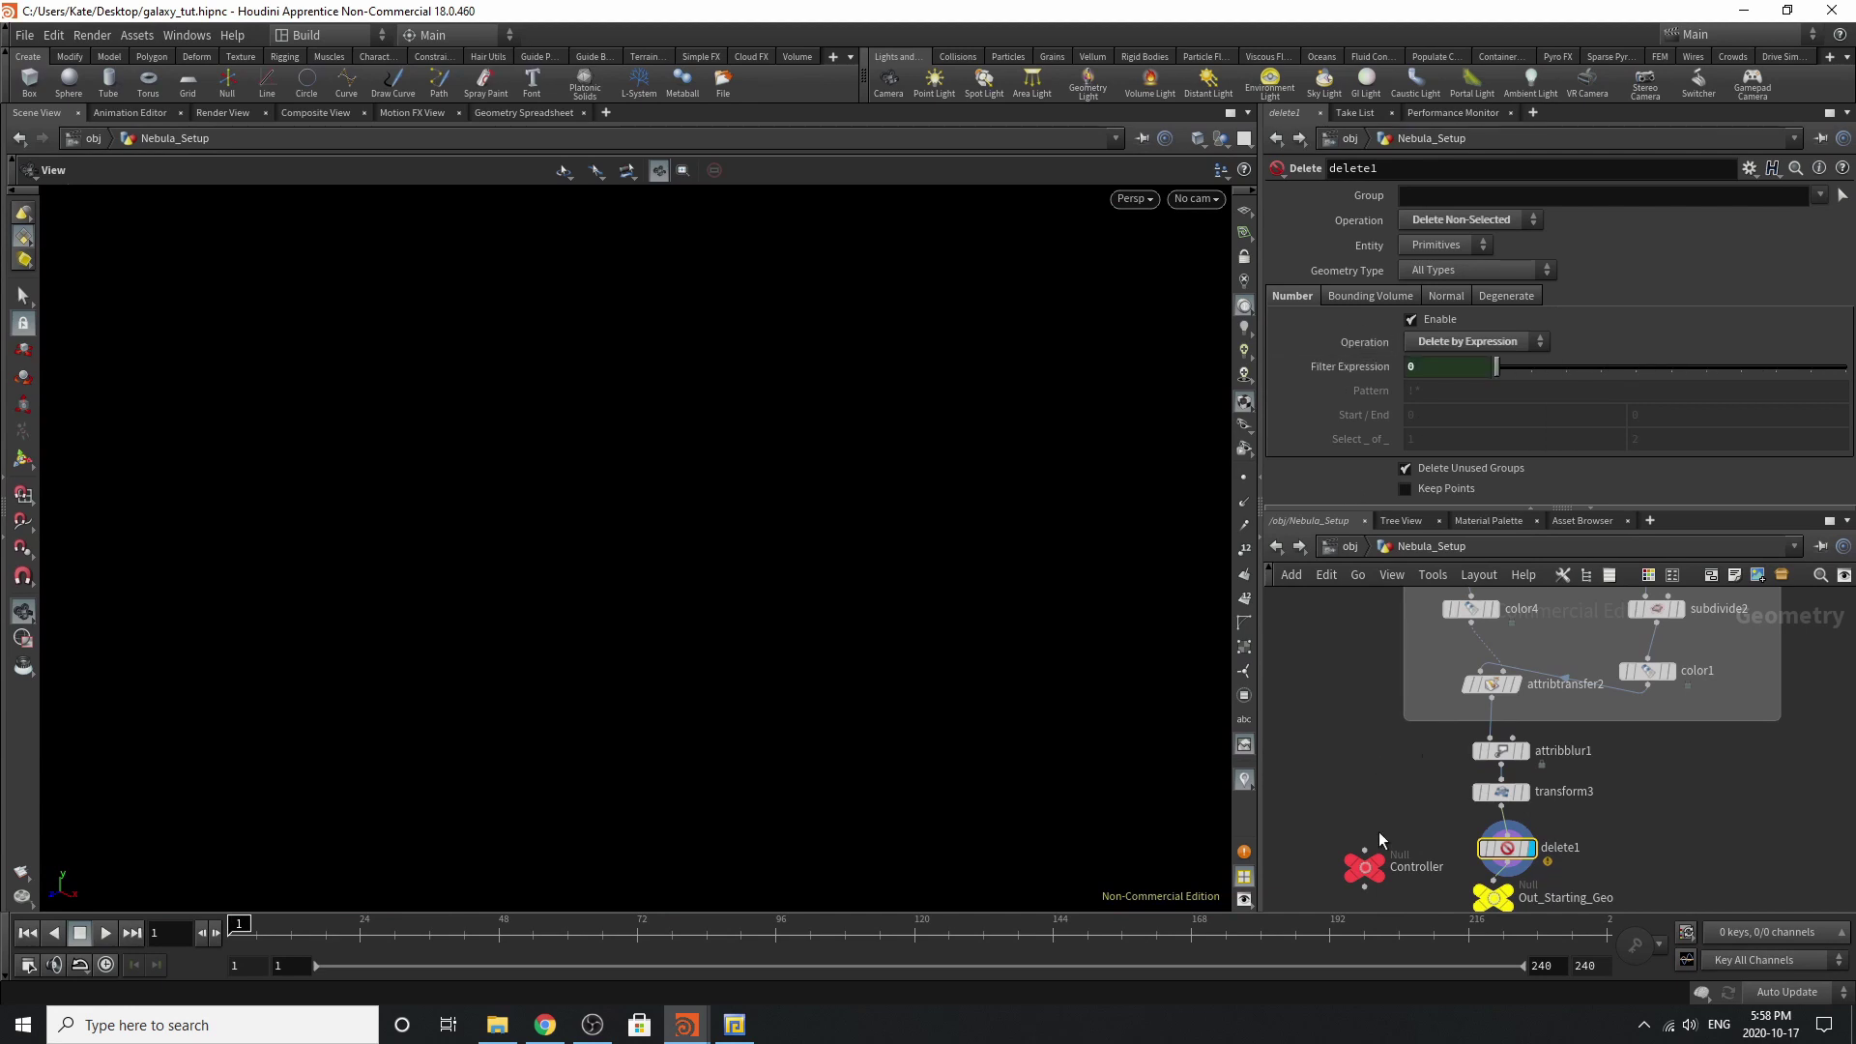
pyautogui.click(1365, 867)
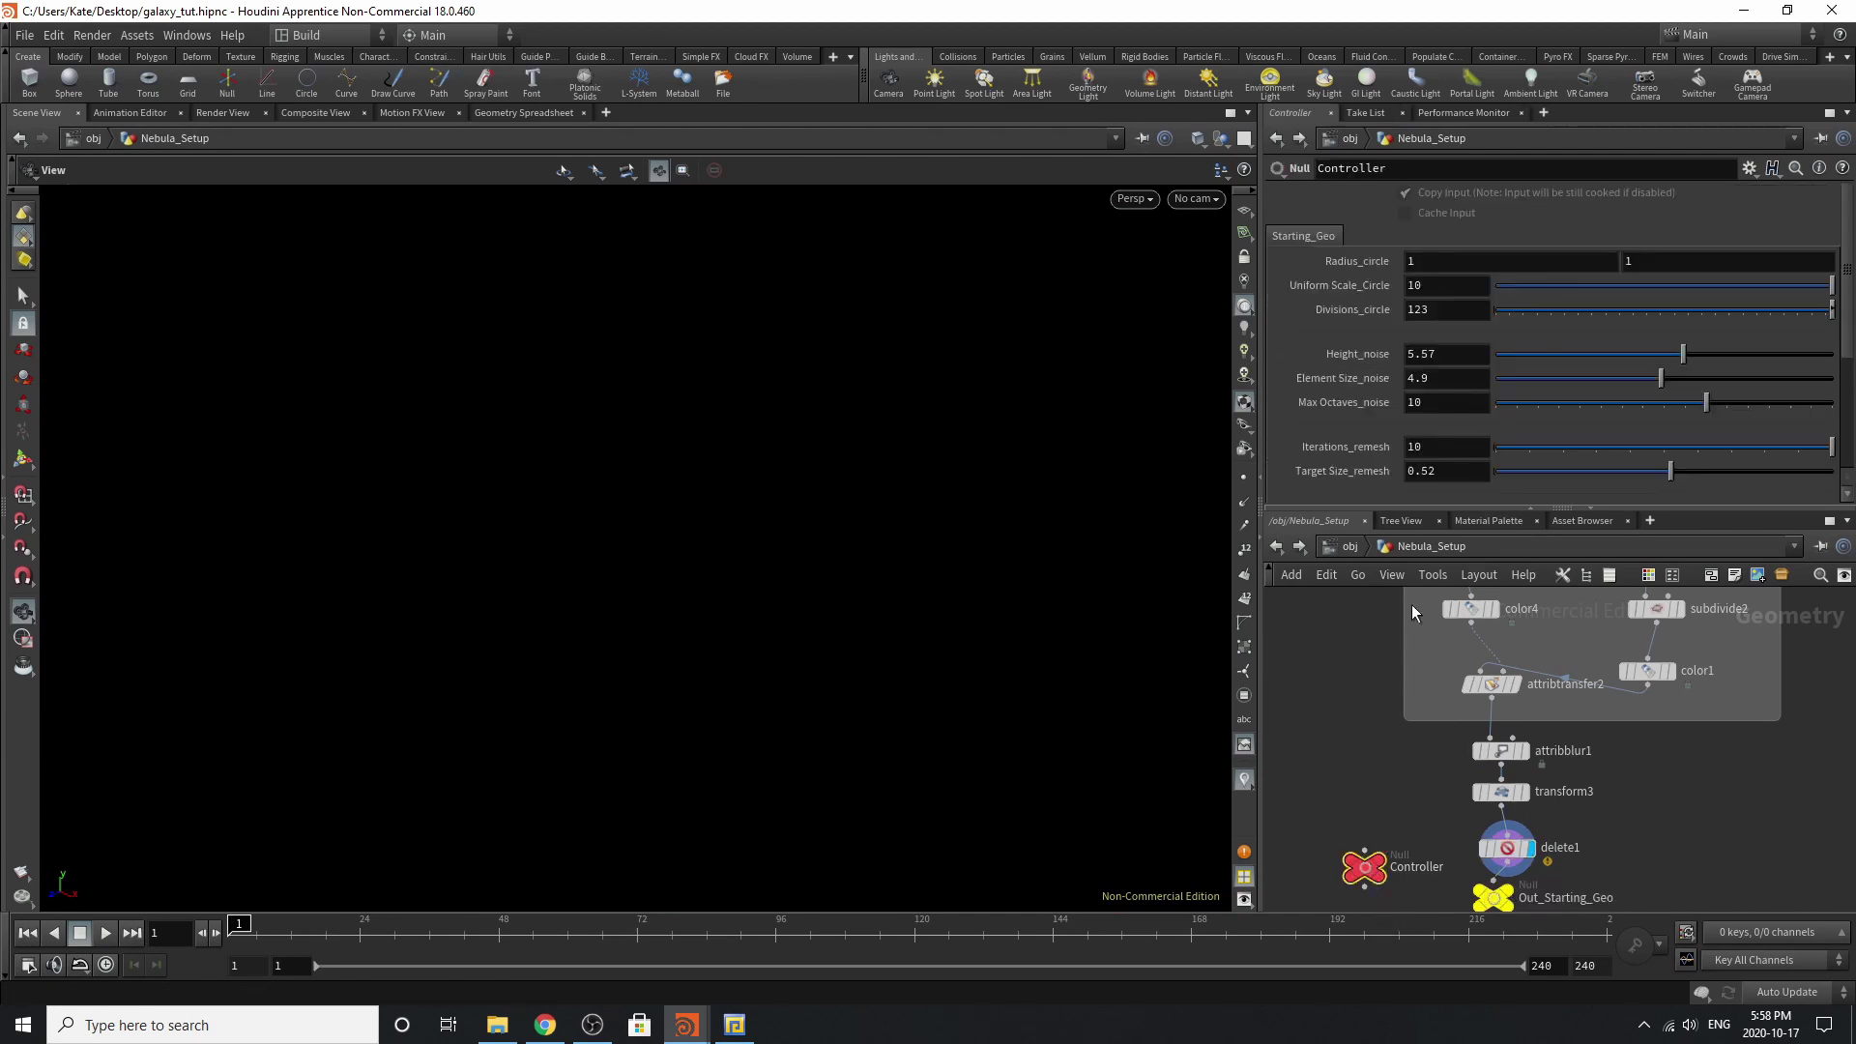
pyautogui.scroll(-5, 1407, 368)
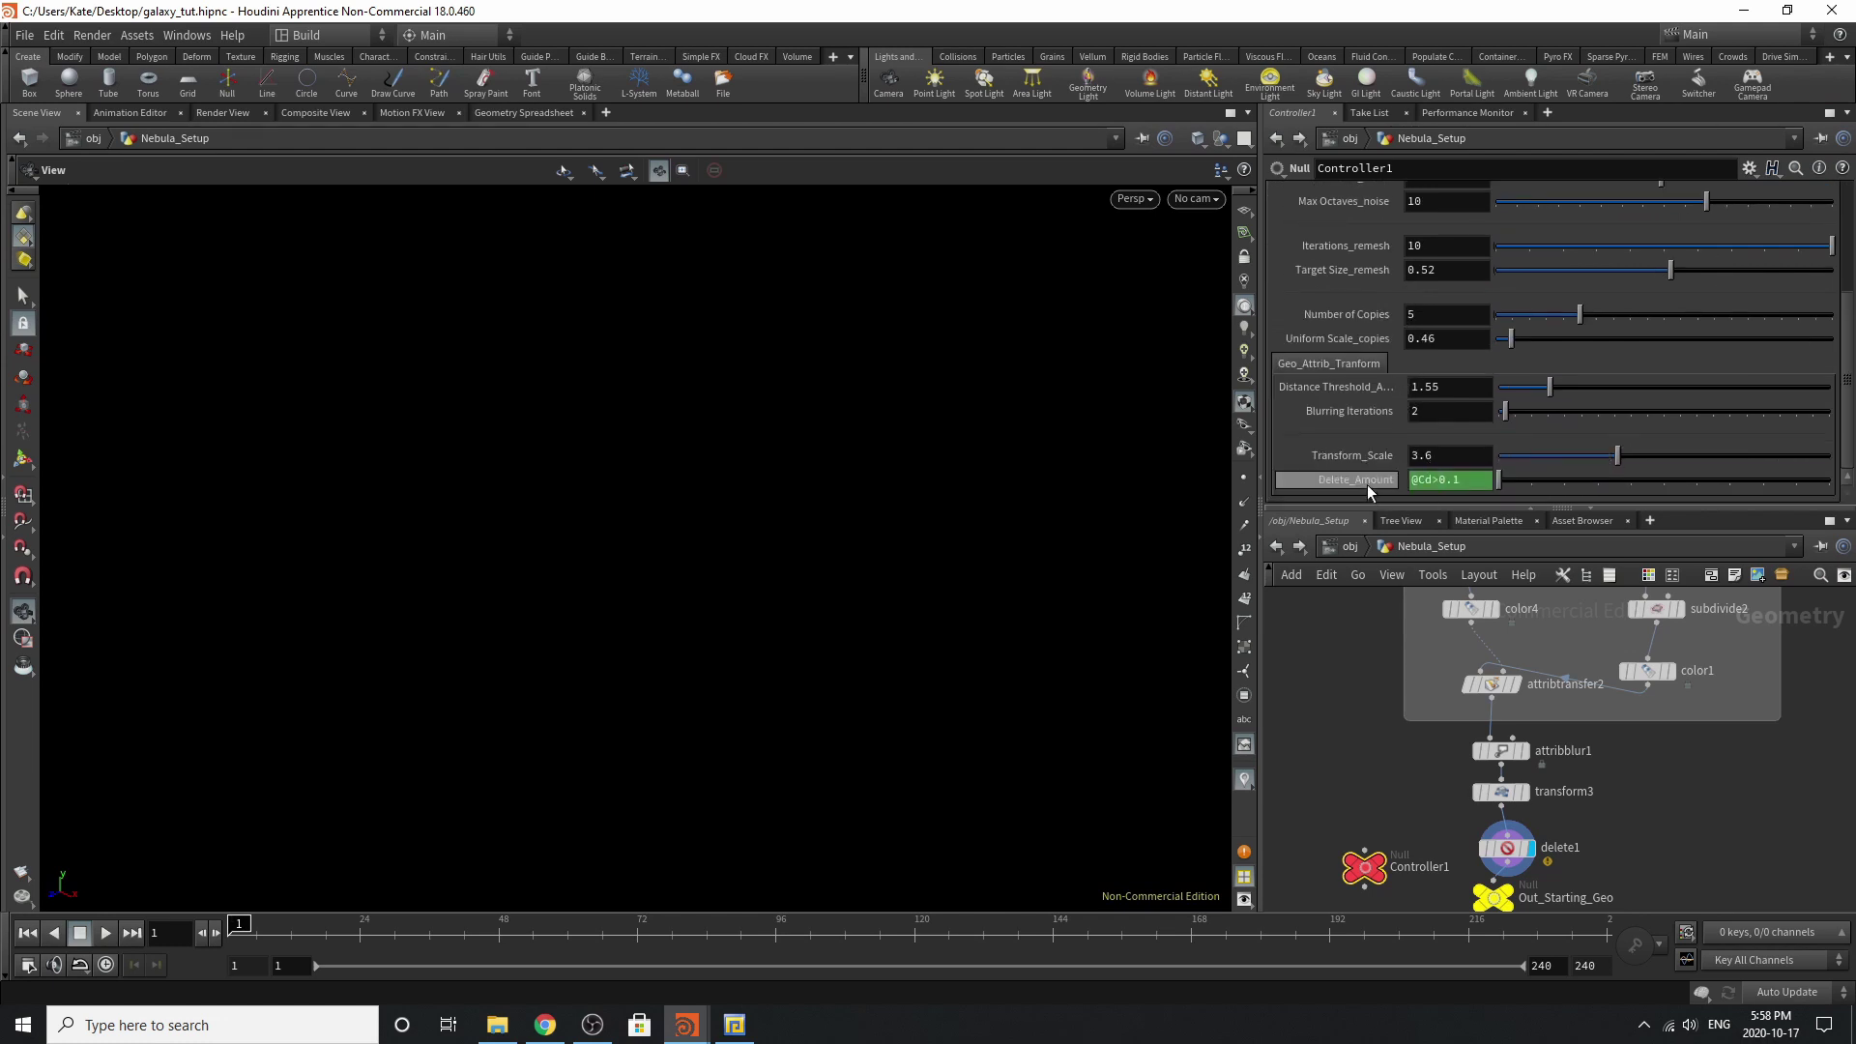
pyautogui.click(1367, 483)
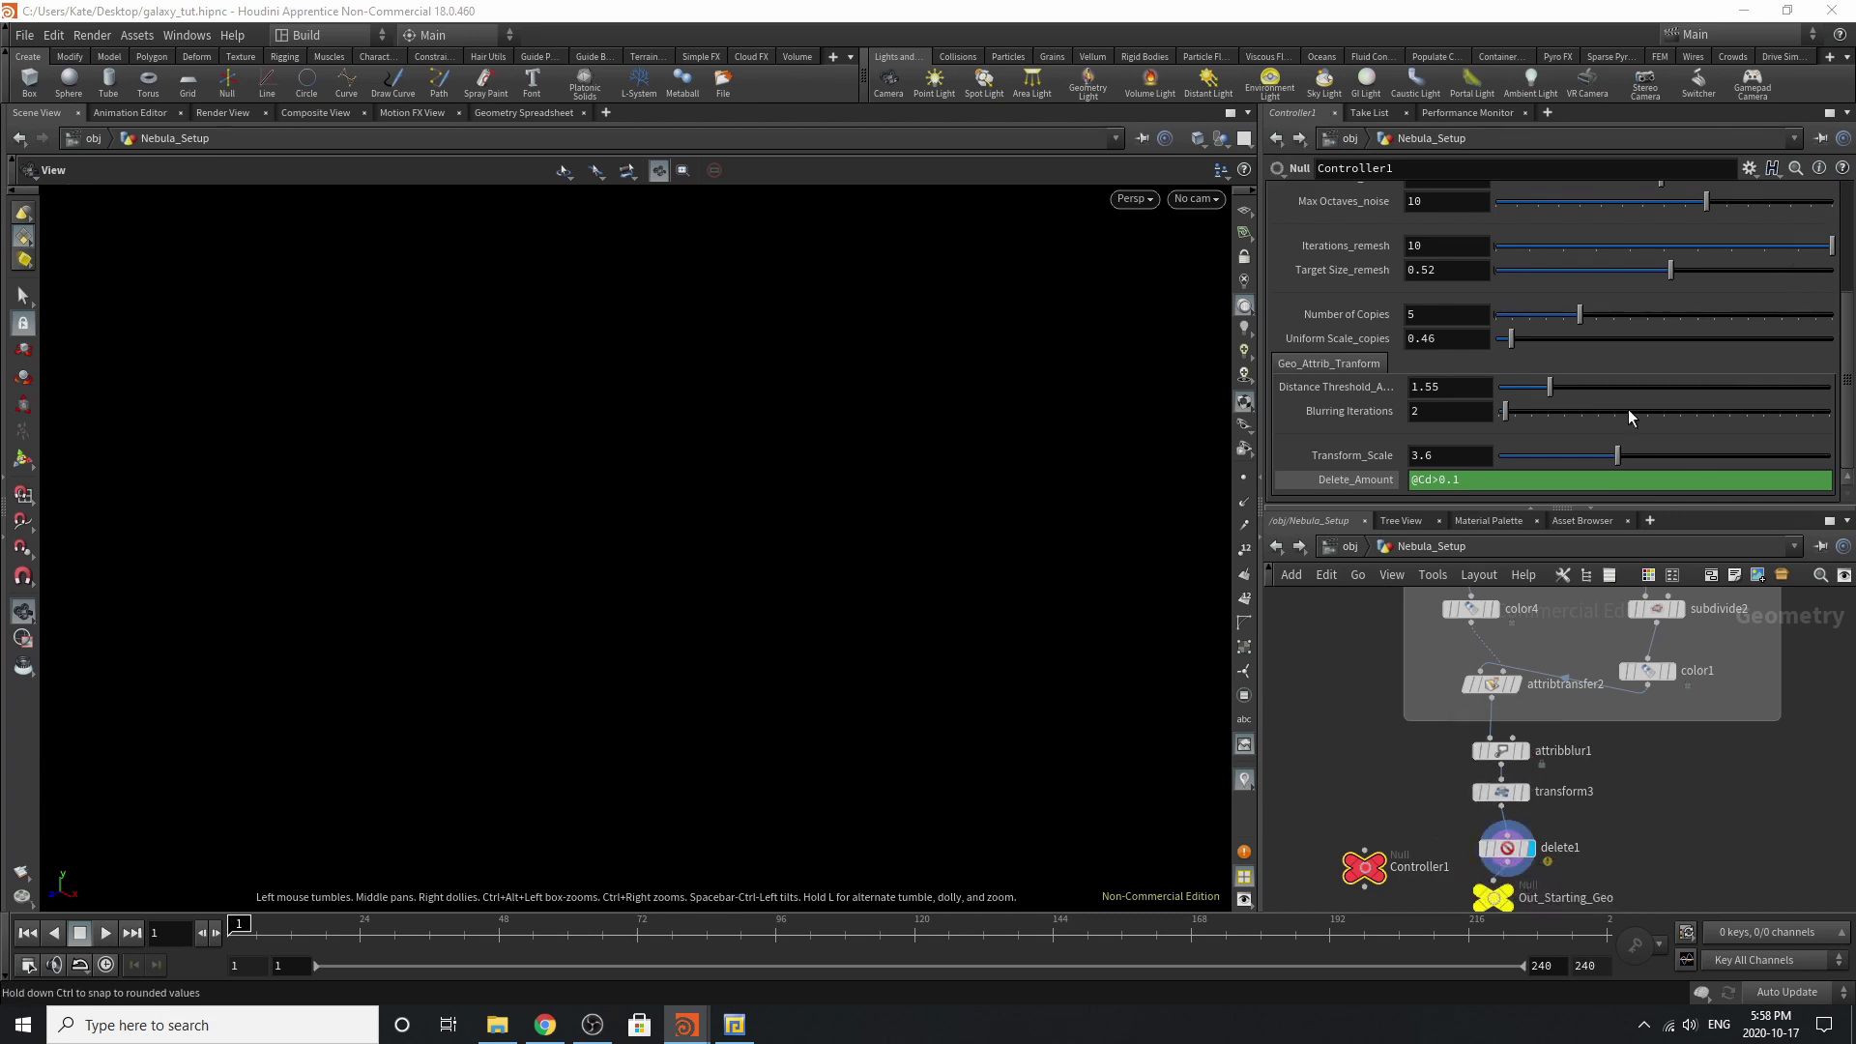
# Delete the Delete_Amount parameter from the Controller's parameter interface and accept the change.
pyautogui.click(1748, 166)
pyautogui.click(1717, 187)
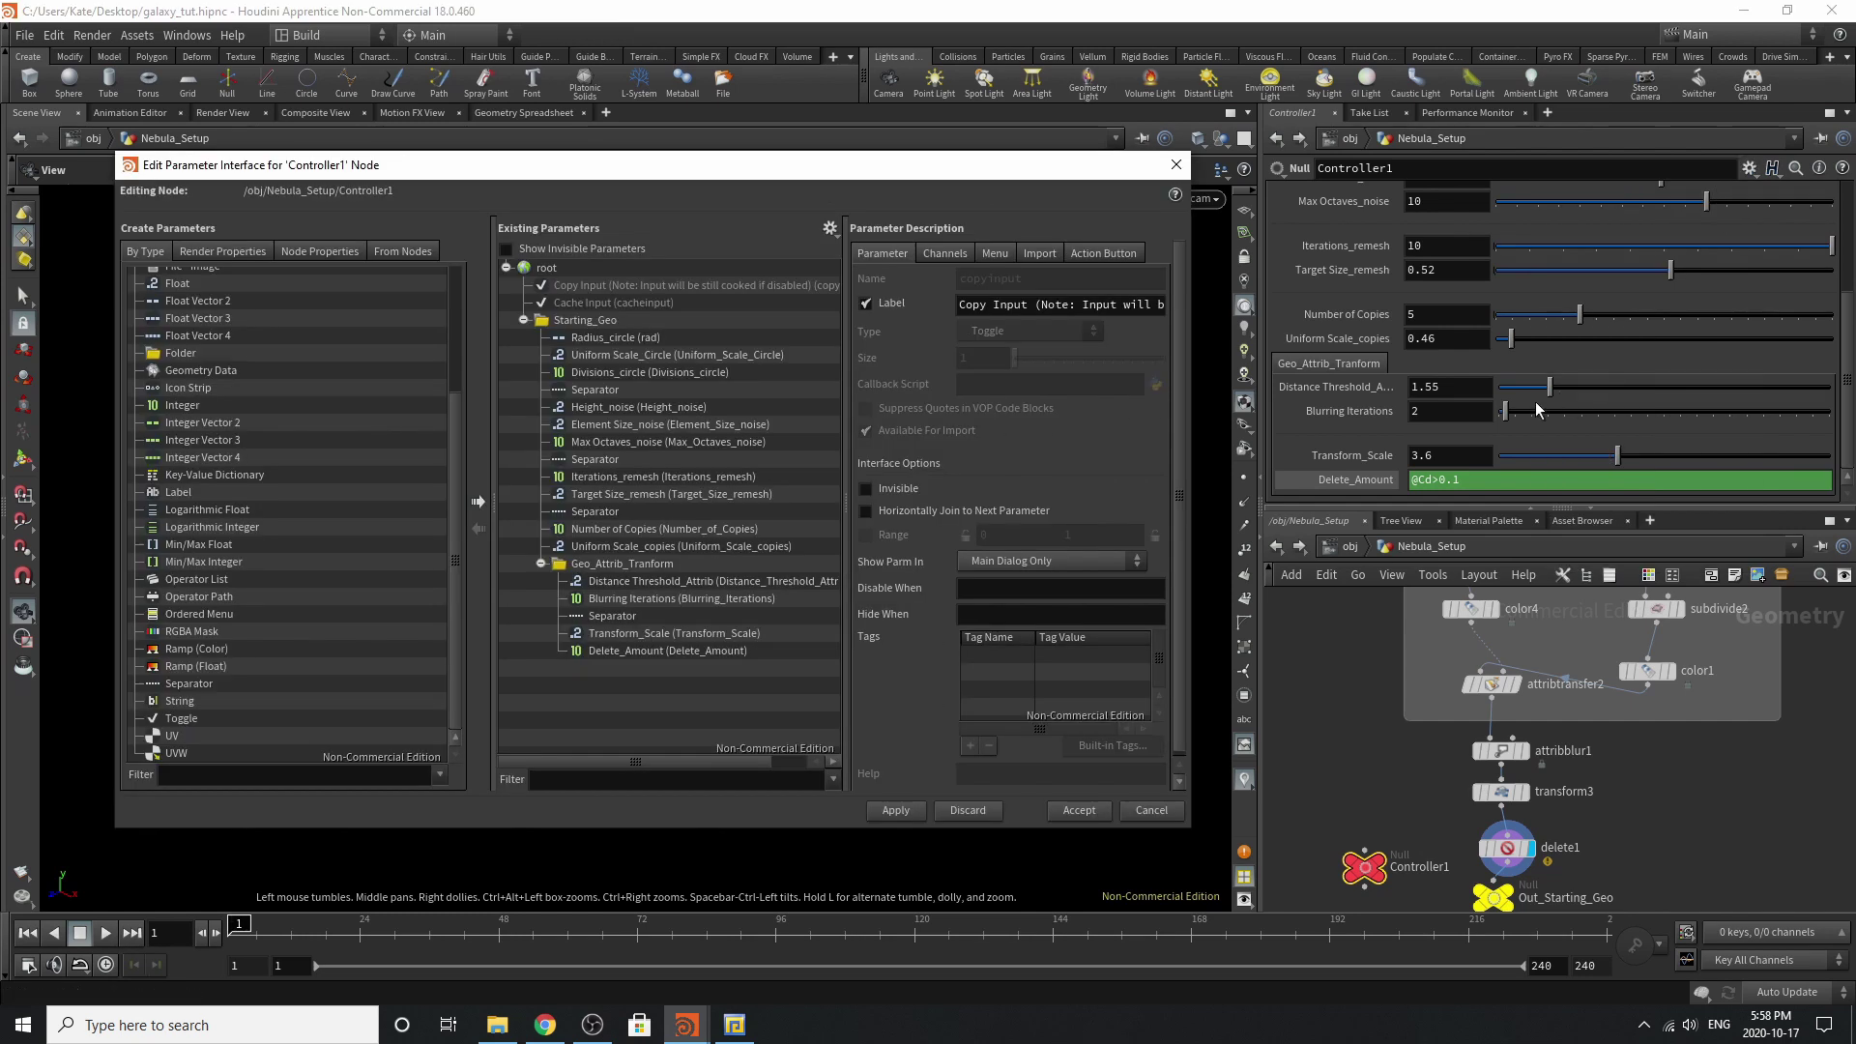
pyautogui.click(731, 649)
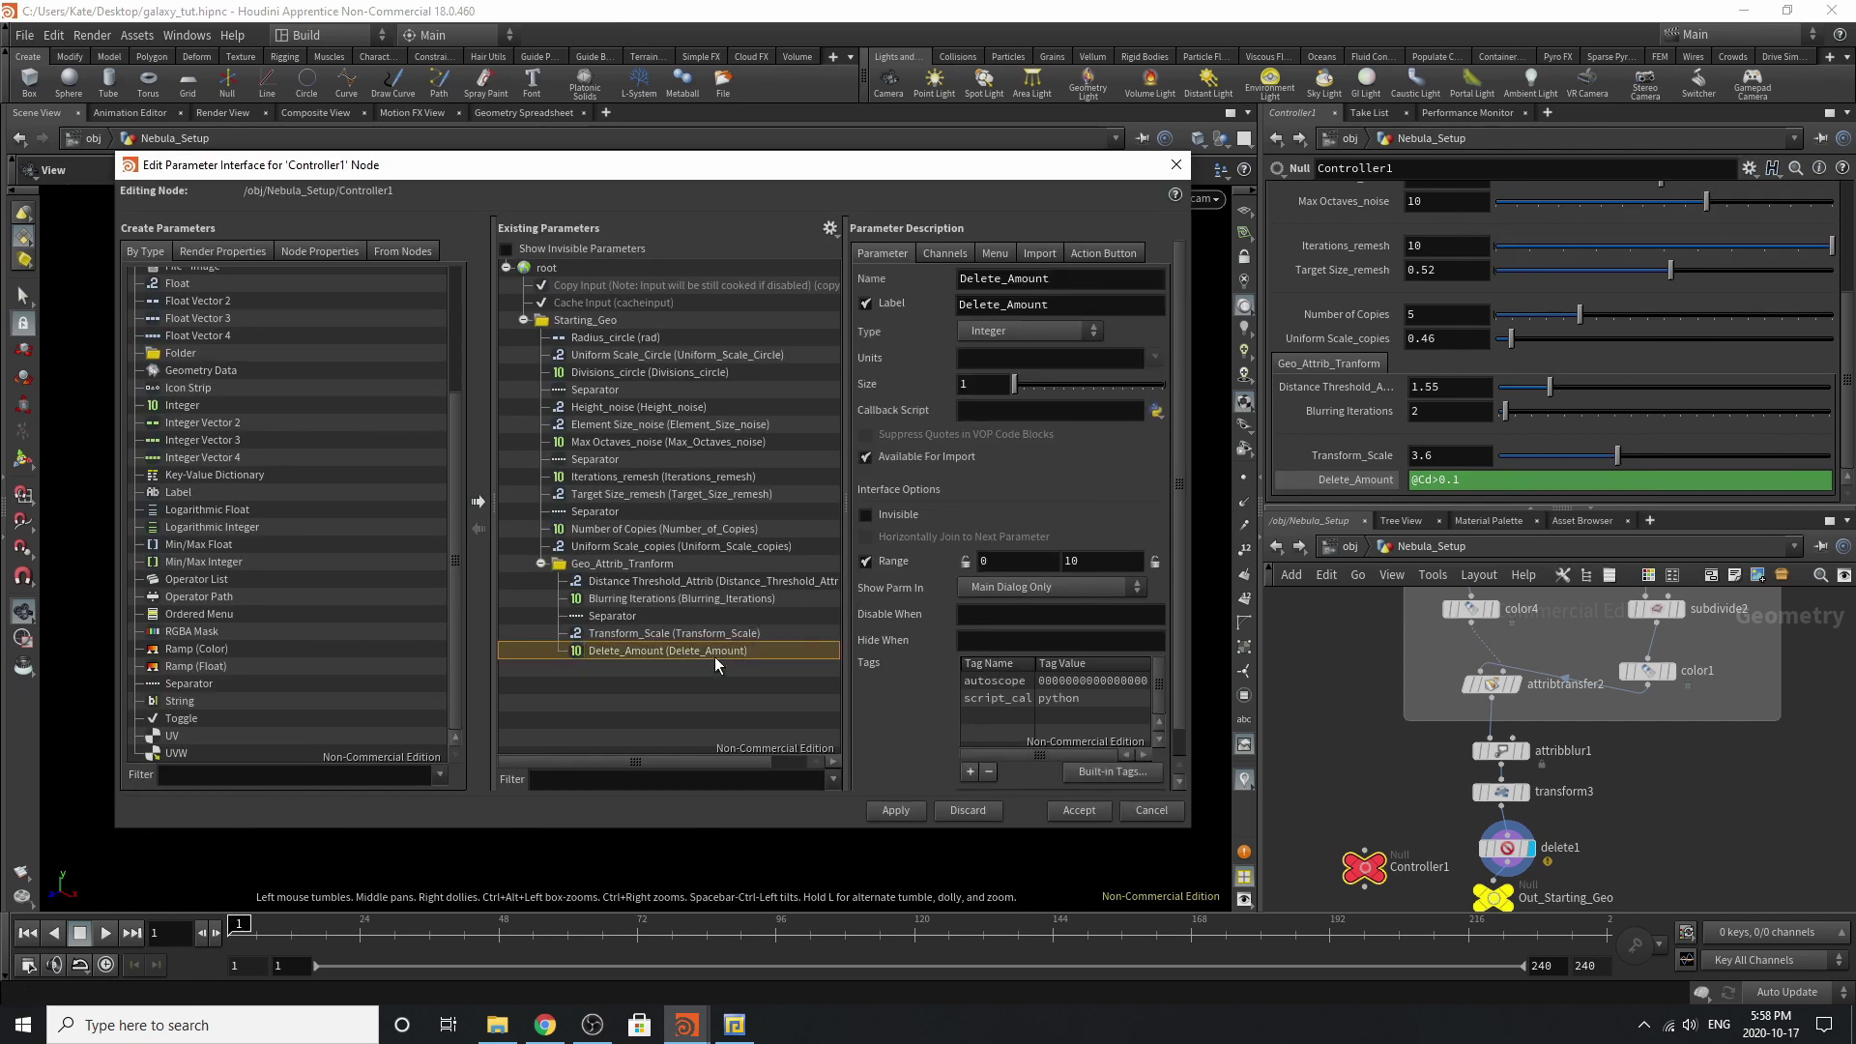
pyautogui.rightClick(715, 655)
pyautogui.click(792, 717)
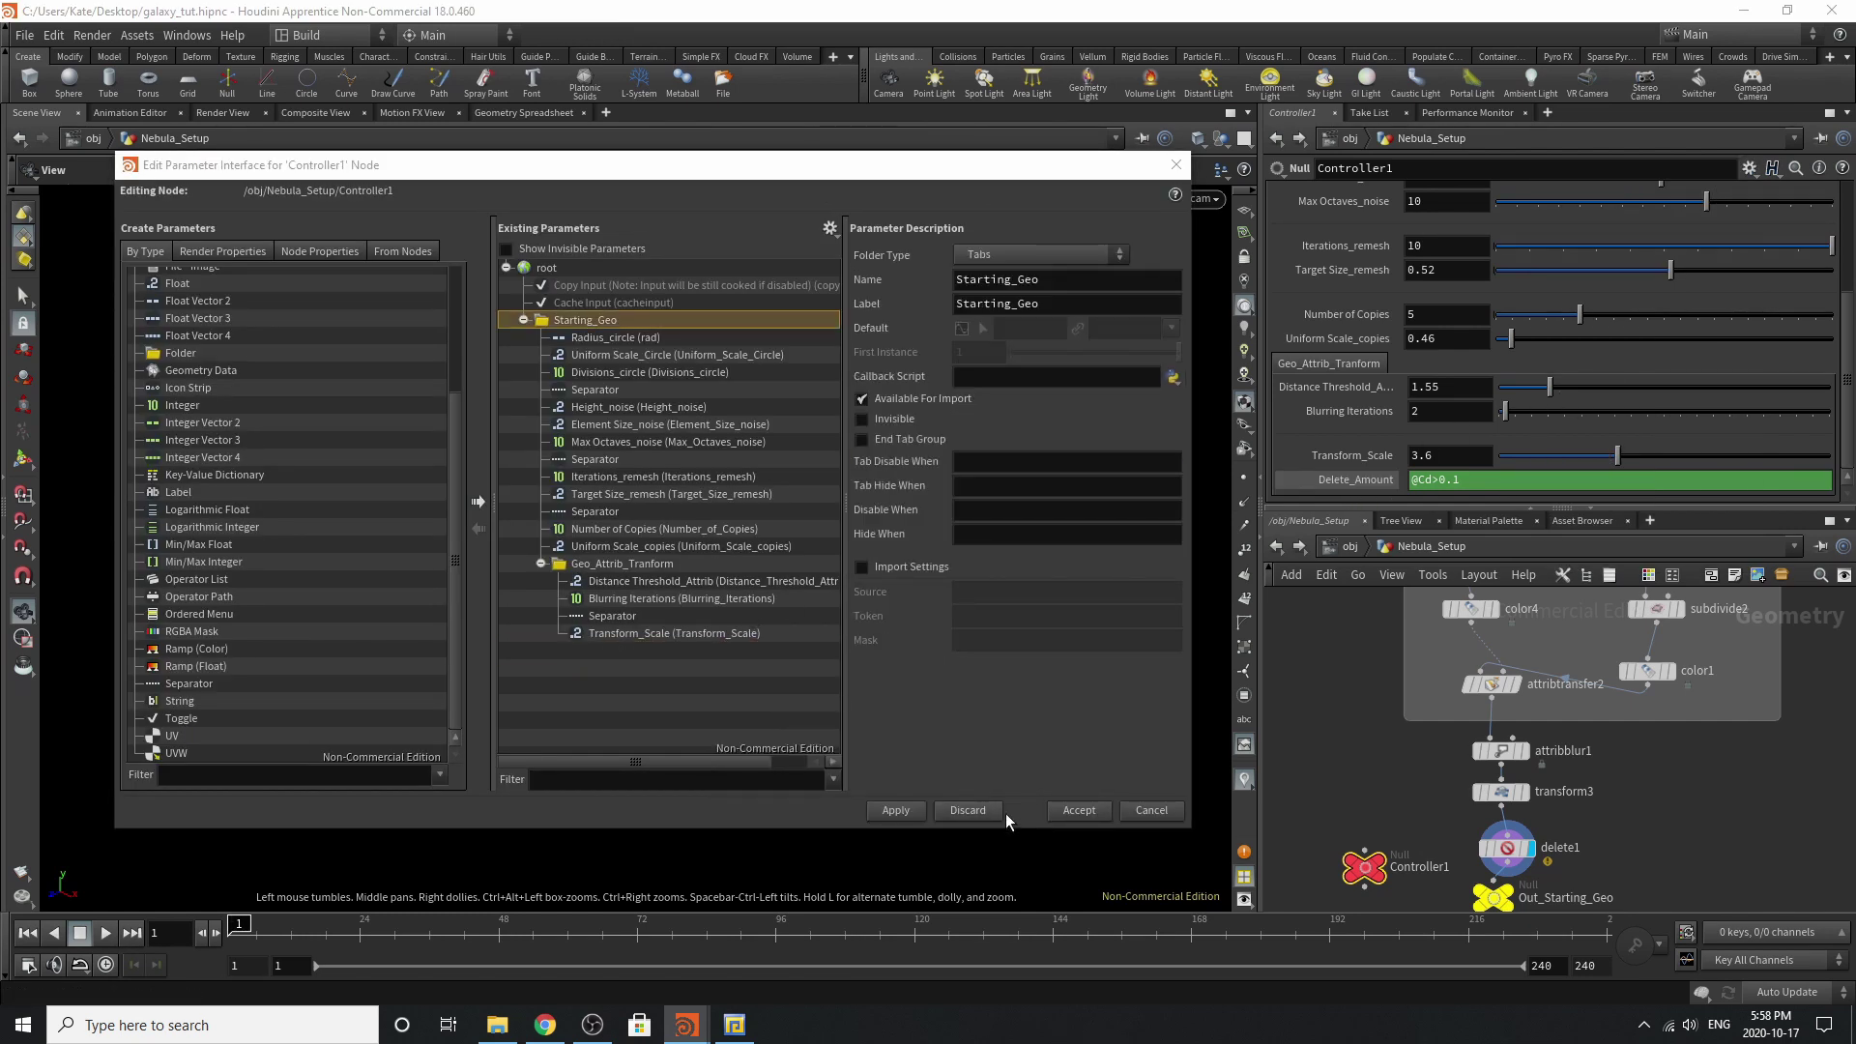
pyautogui.click(896, 811)
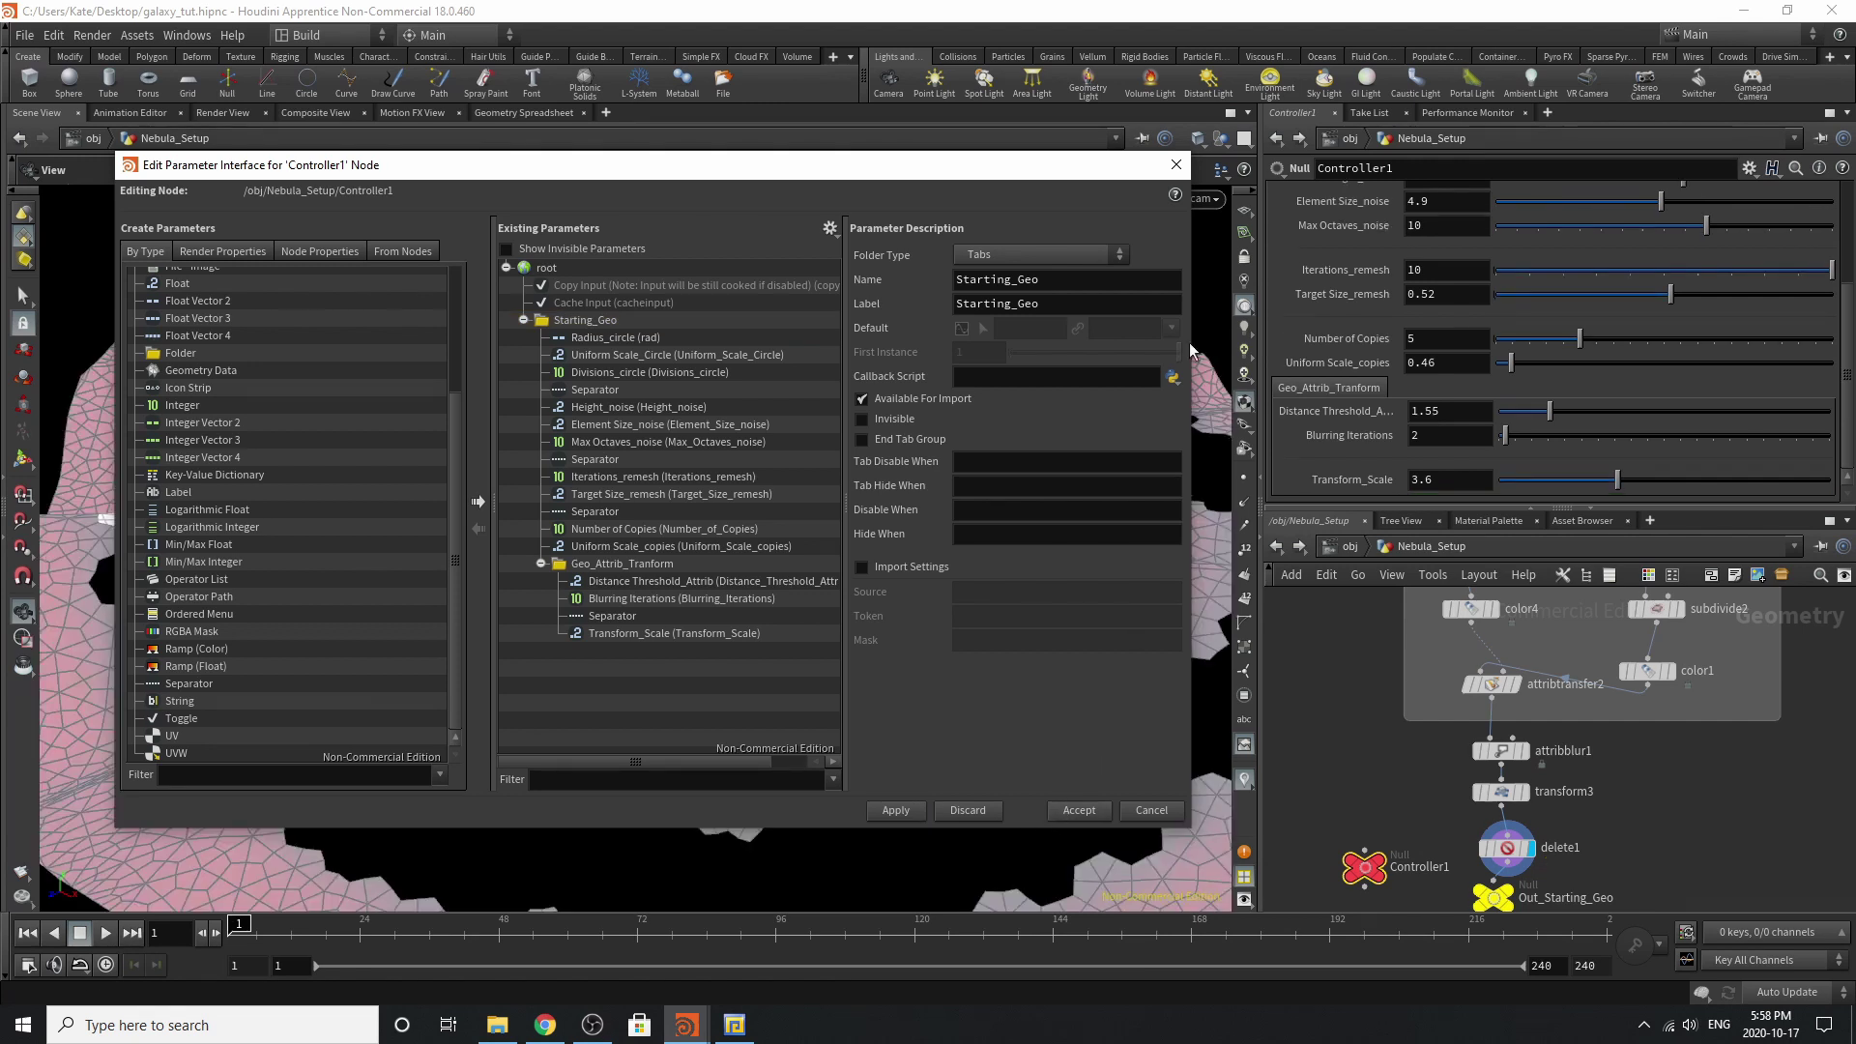
pyautogui.click(1095, 810)
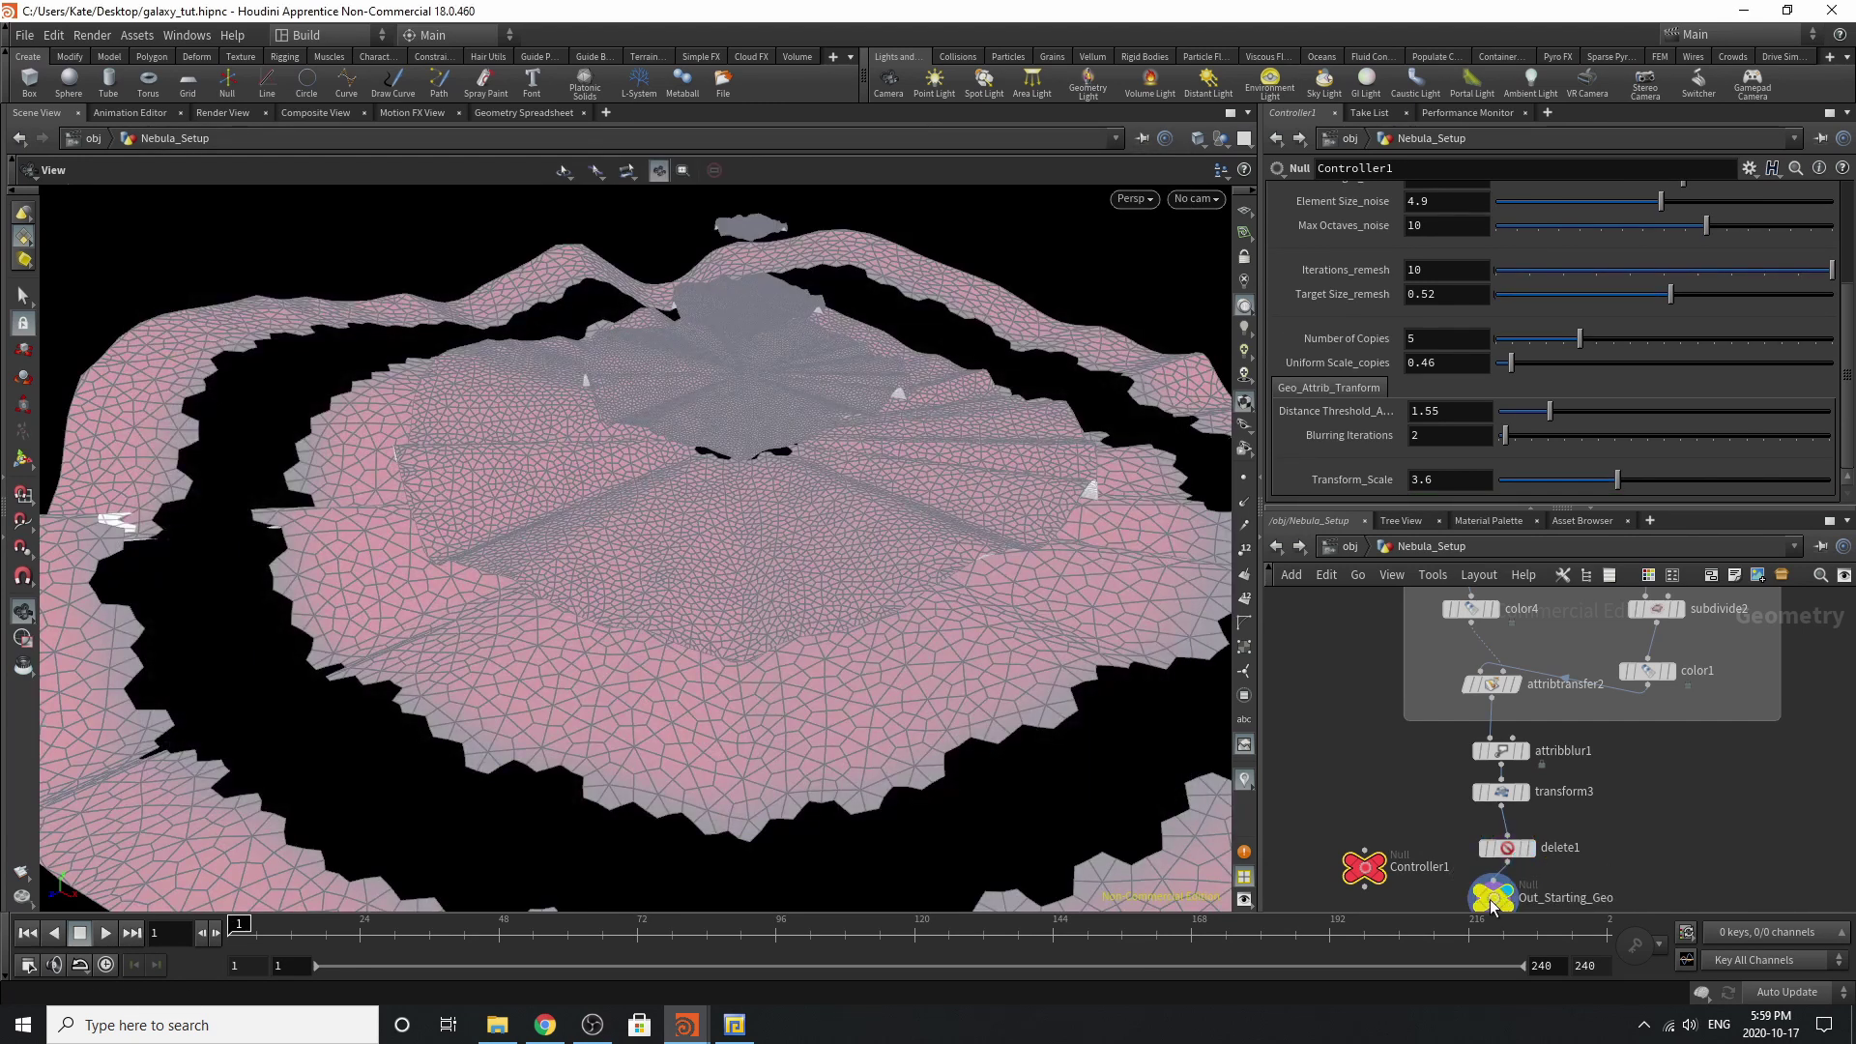
# Line up the displayed Out_Starting_Geo null directly beneath delete1 and check the whole nebula geometry.
pyautogui.moveTo(1491, 901); pyautogui.dragTo(1506, 782)
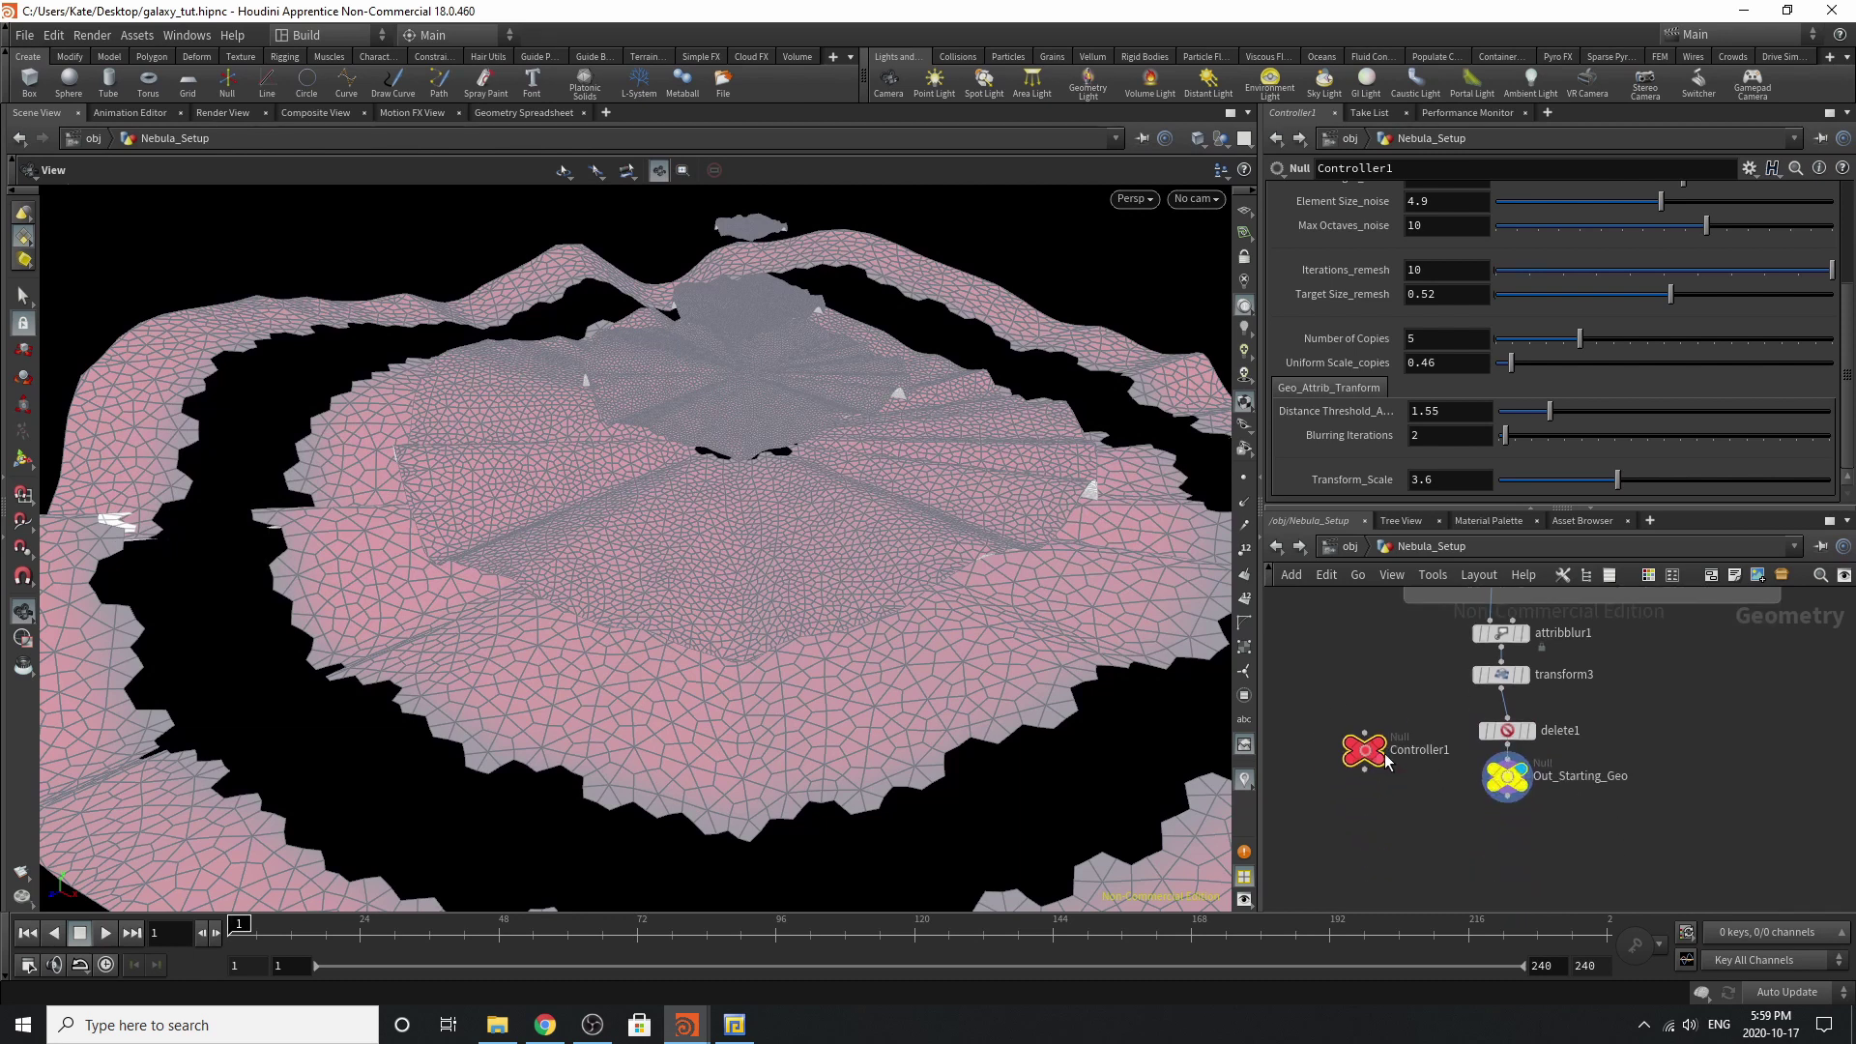
pyautogui.scroll(3, 1465, 362)
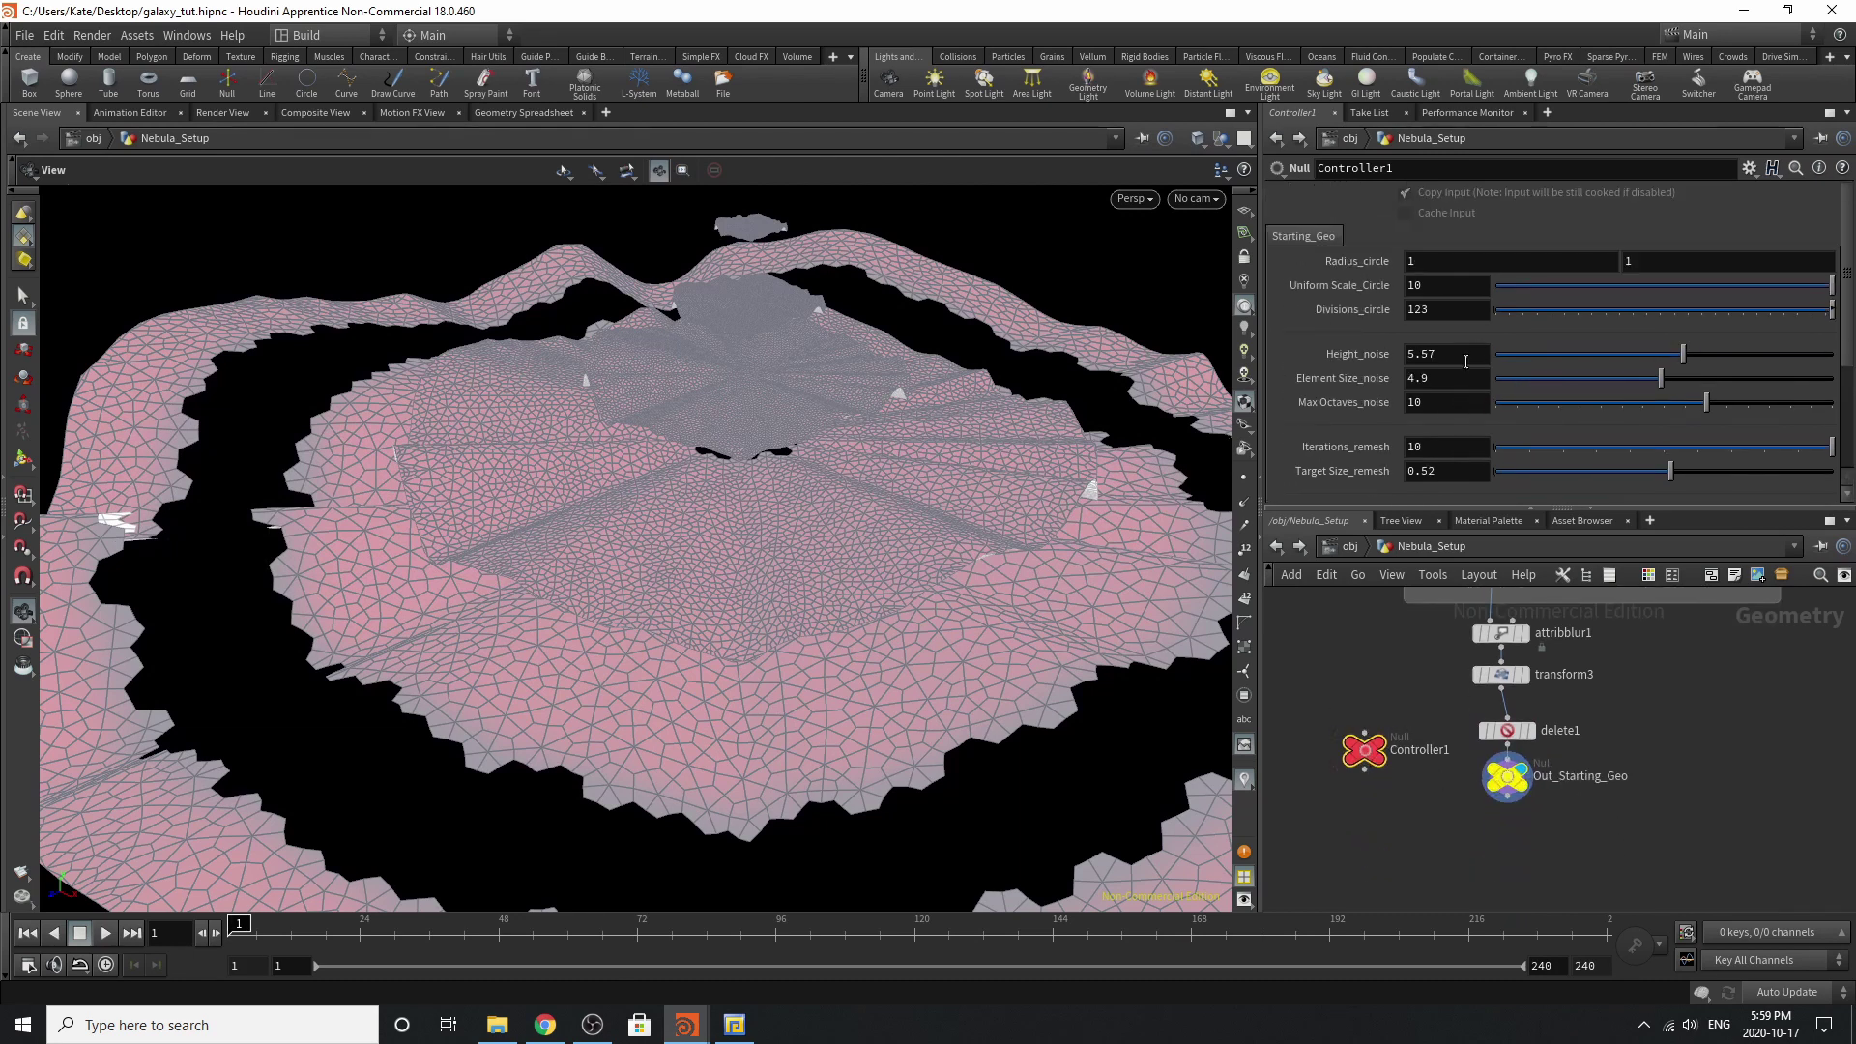
pyautogui.moveTo(1049, 507); pyautogui.dragTo(395, 469, button='right')
pyautogui.moveTo(763, 492); pyautogui.dragTo(721, 510, button='middle')
pyautogui.moveTo(722, 510); pyautogui.dragTo(899, 519)
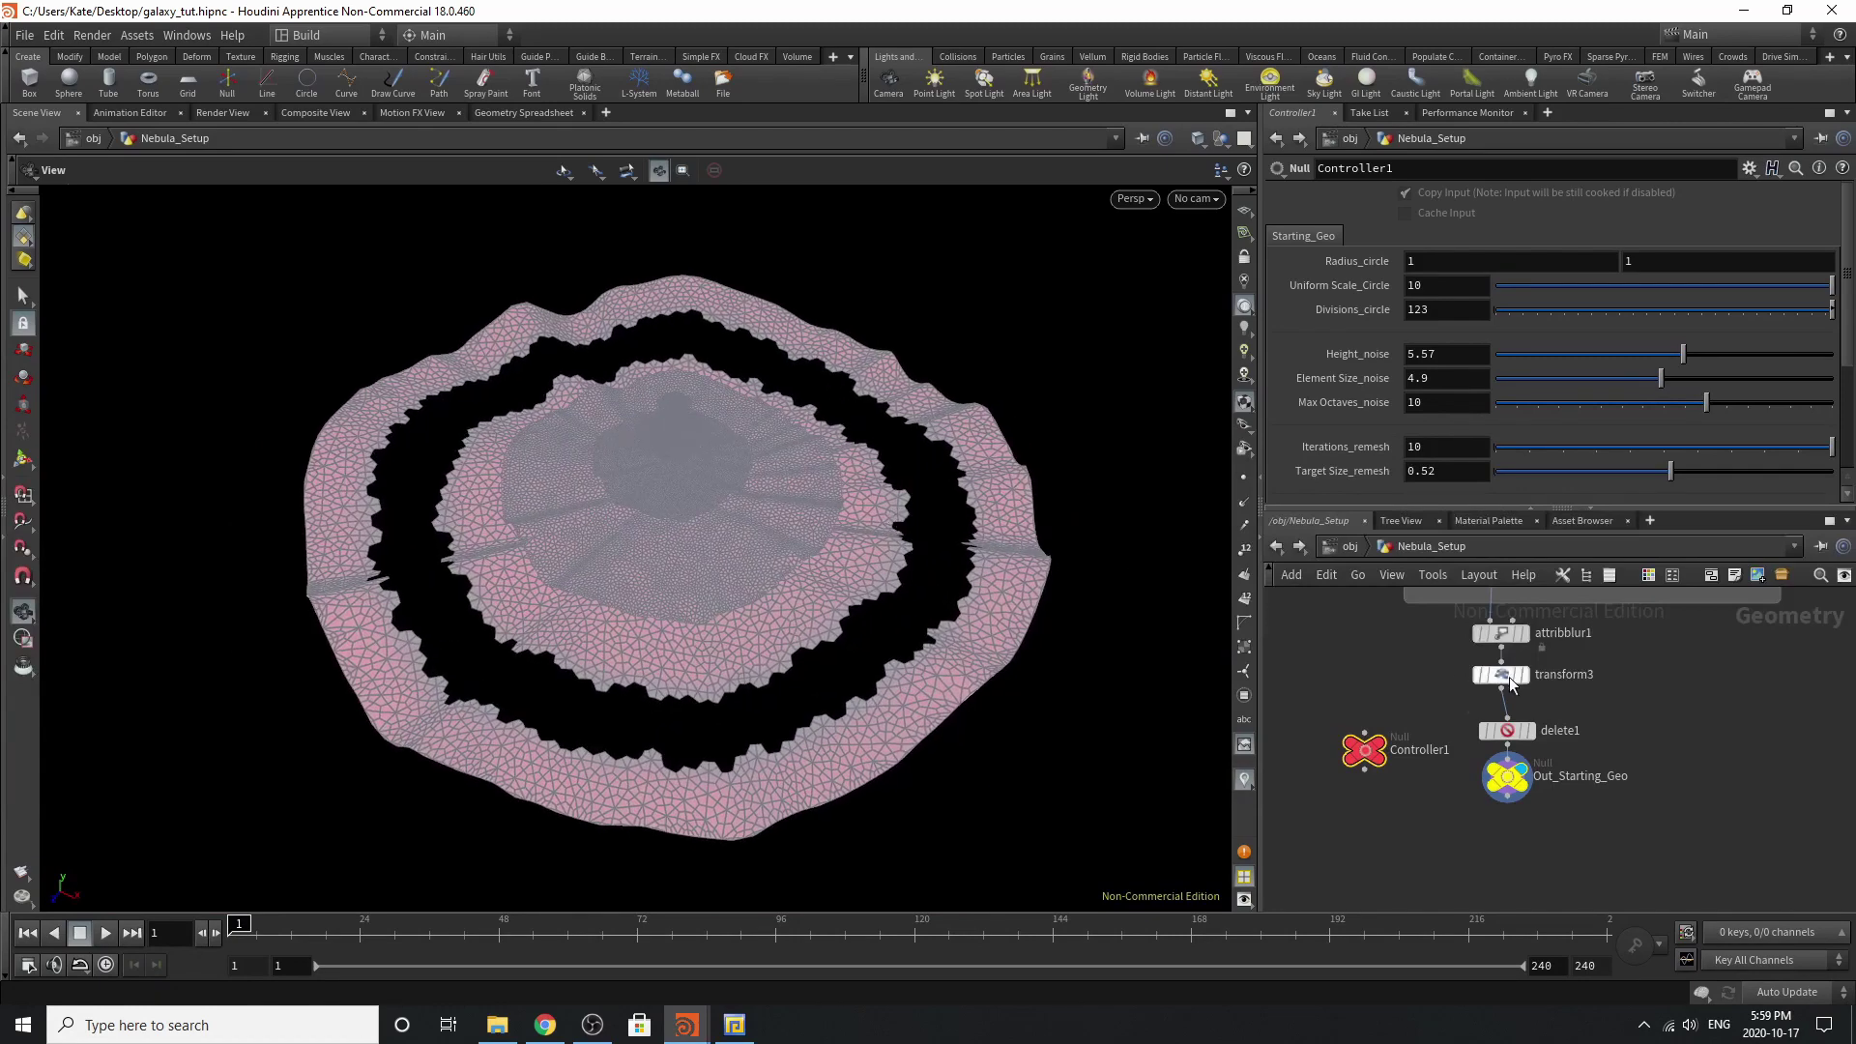